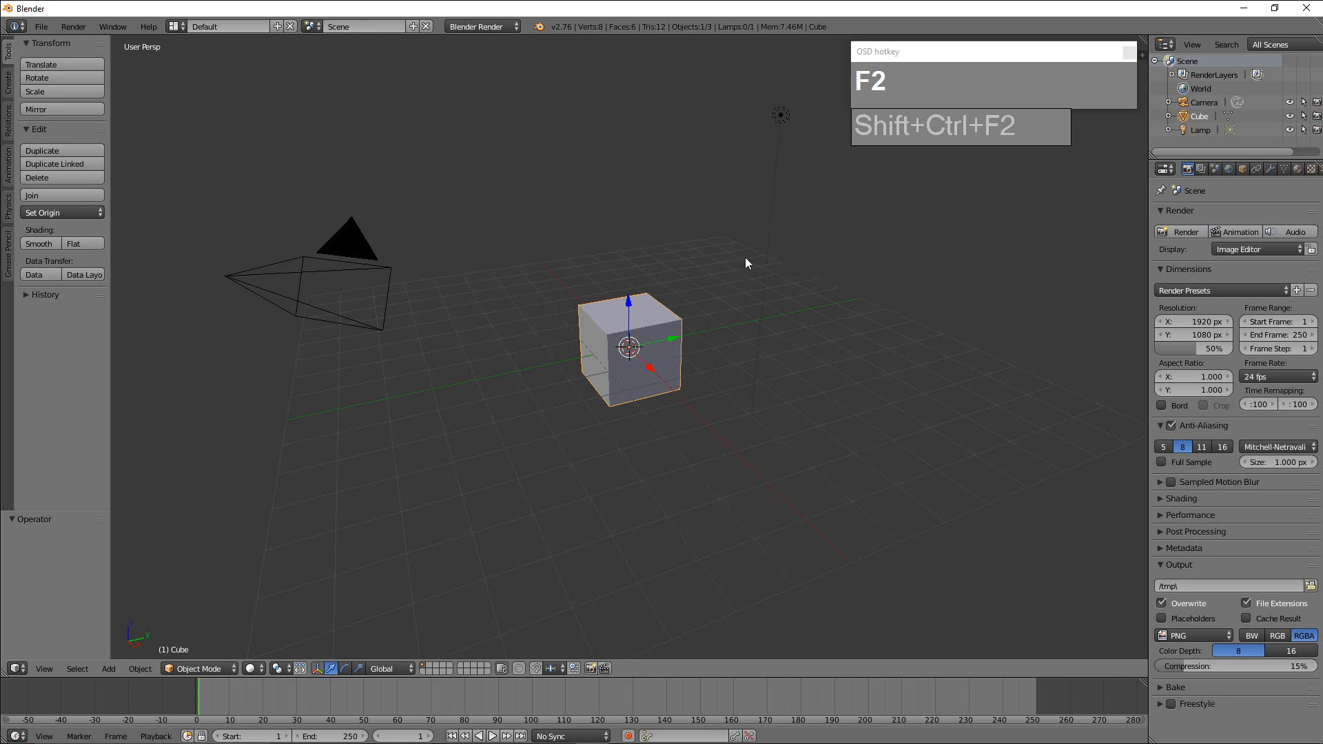
Enable the Mesh: LoopTools add-on in the user preferences and close the preferences window.
click(41, 27)
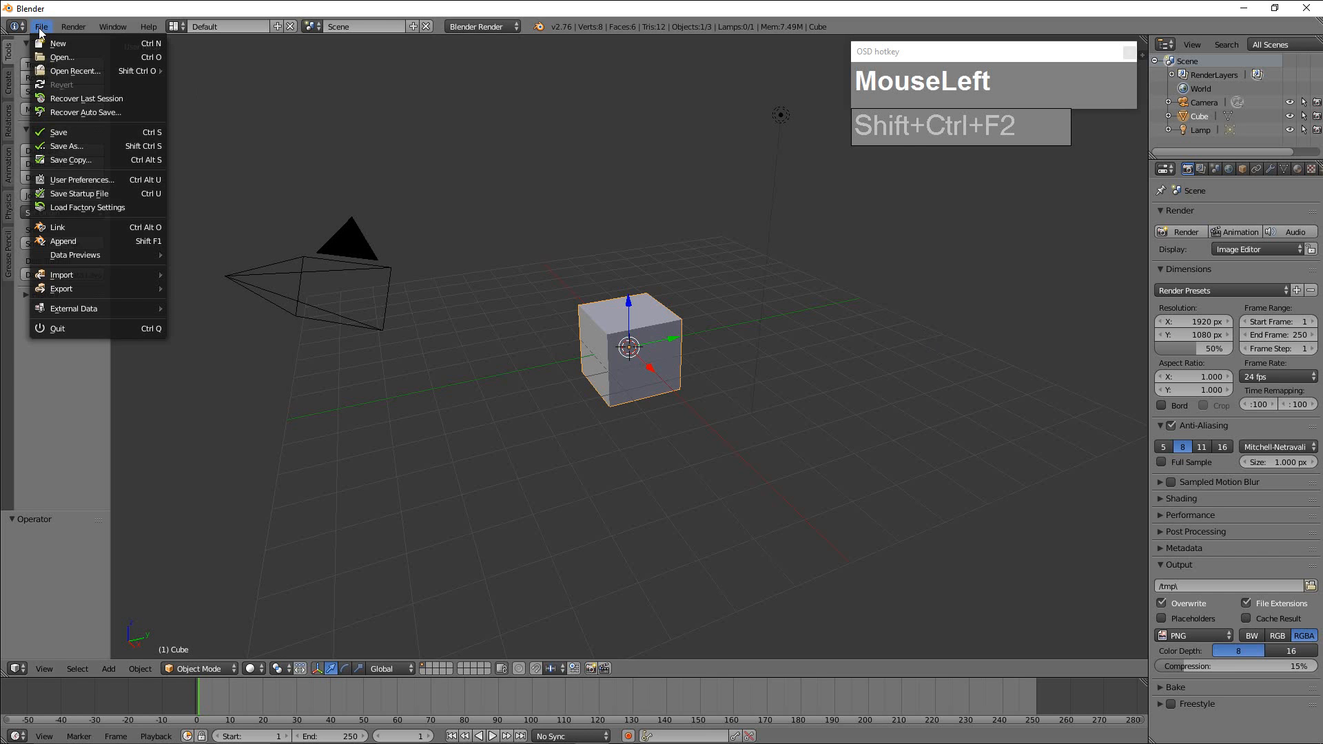
click(71, 177)
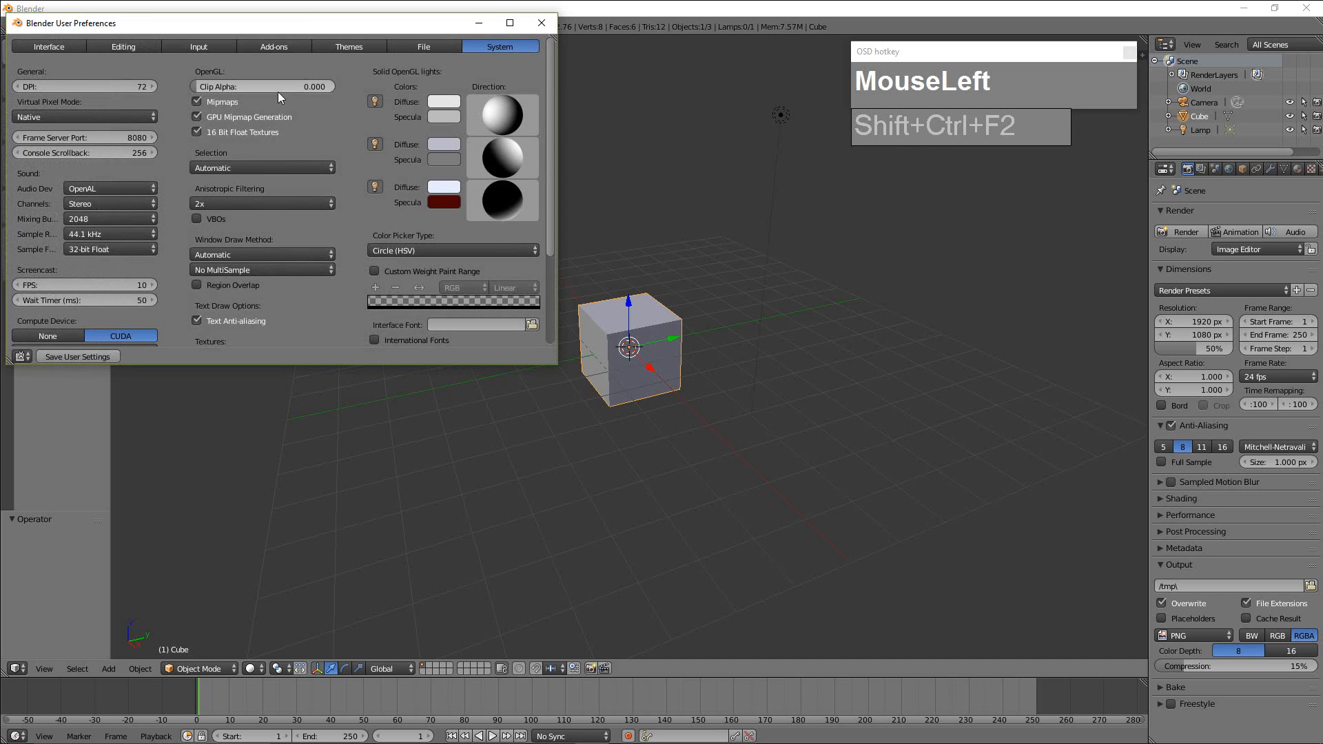
click(274, 48)
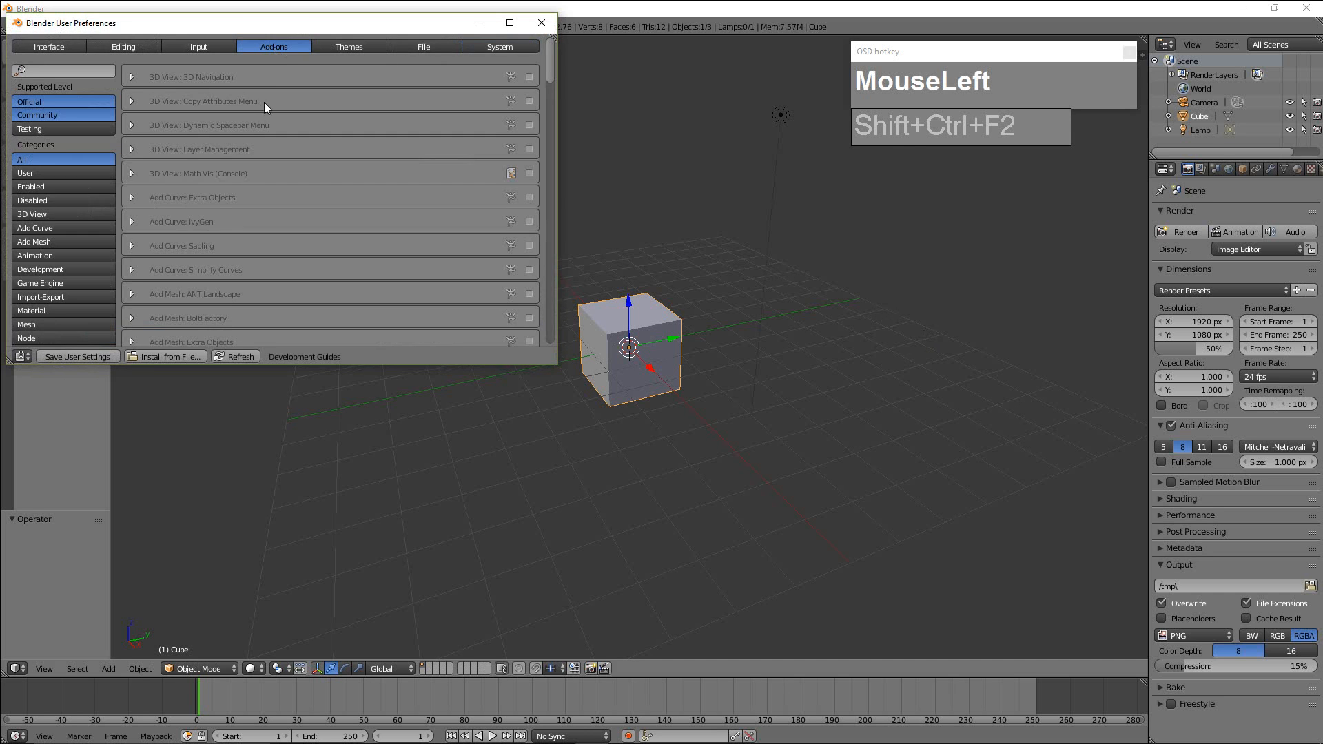
click(51, 72)
text(loop)
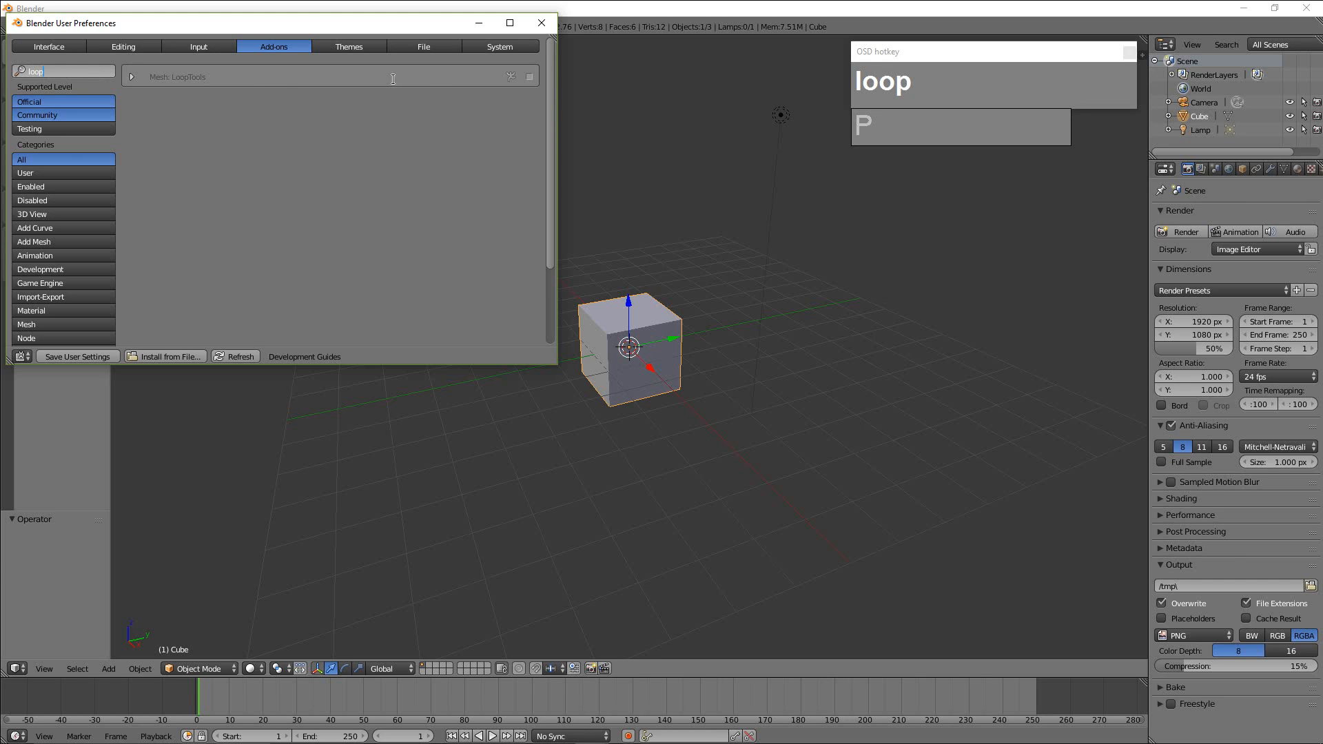
click(529, 78)
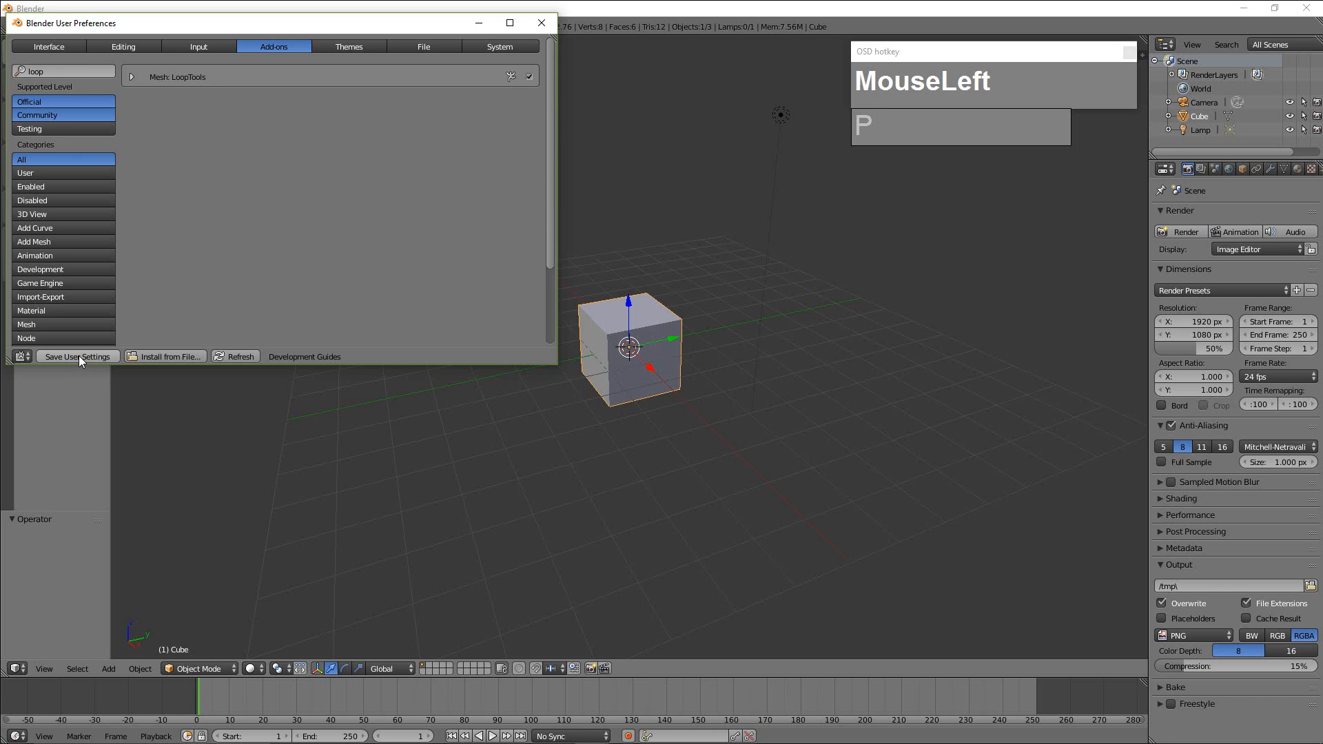
click(542, 23)
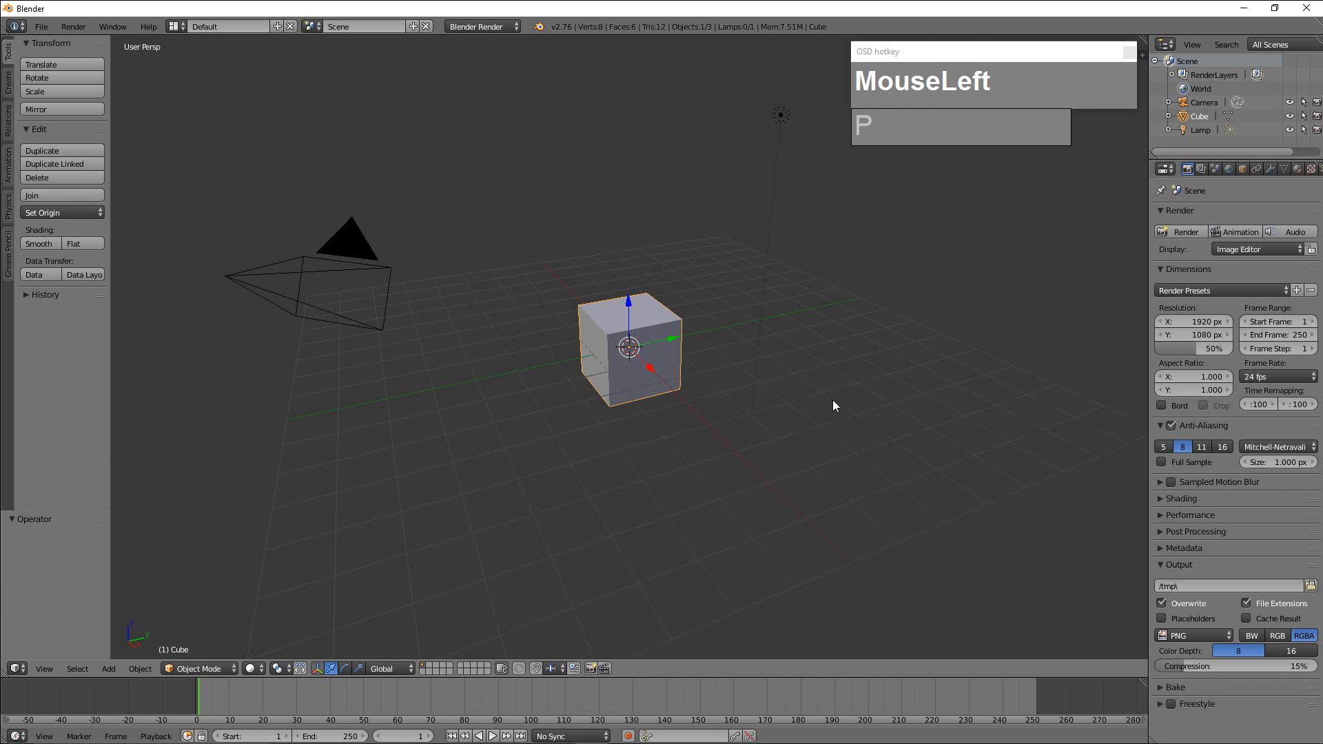
Add an image-type empty to the scene.
key(shift+a)
mouse_move(835, 401)
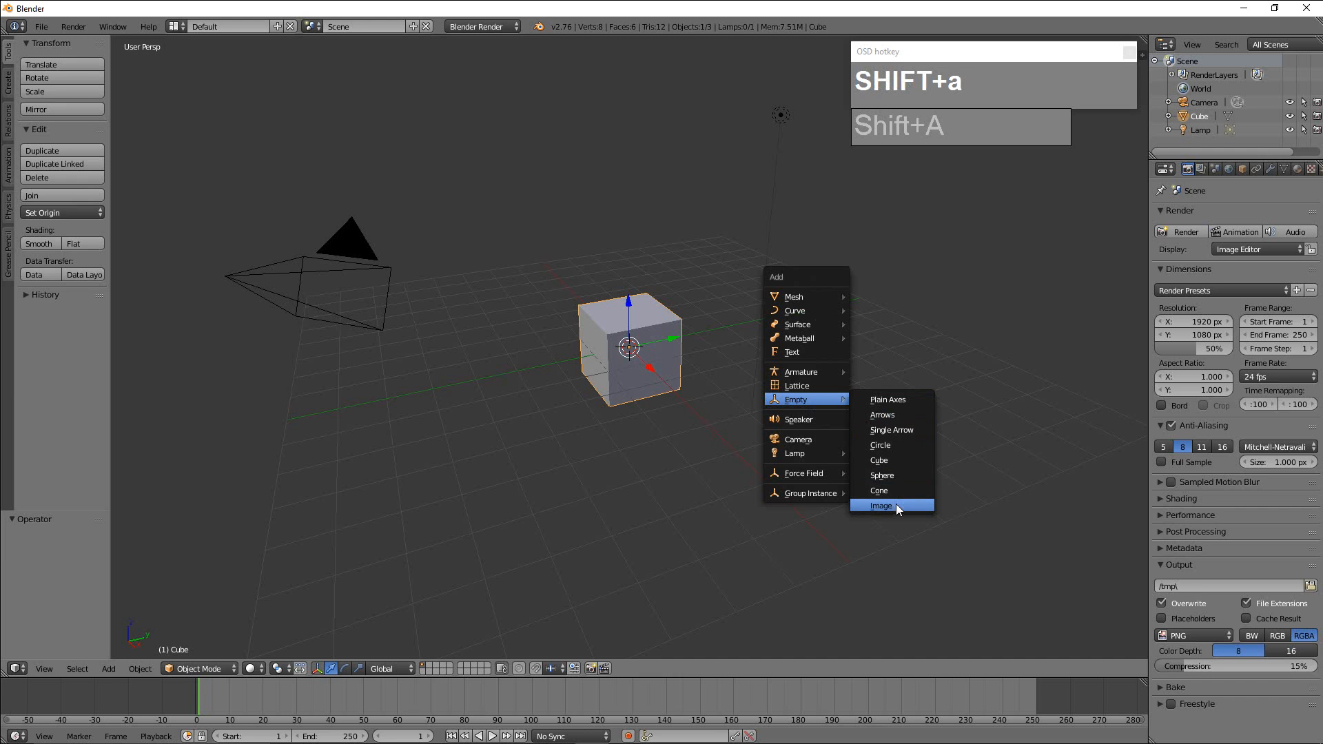
click(892, 506)
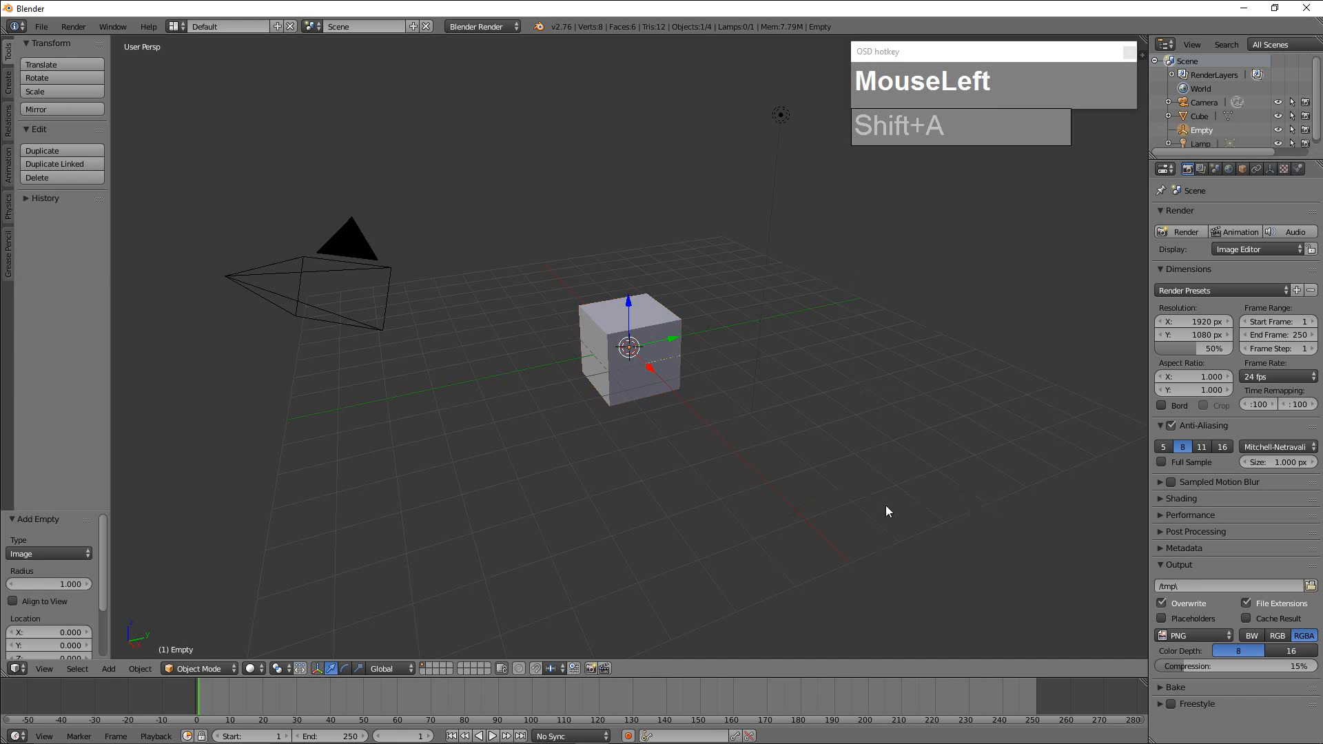
Delete the default cube from the scene.
scroll(714, 392, up, 1)
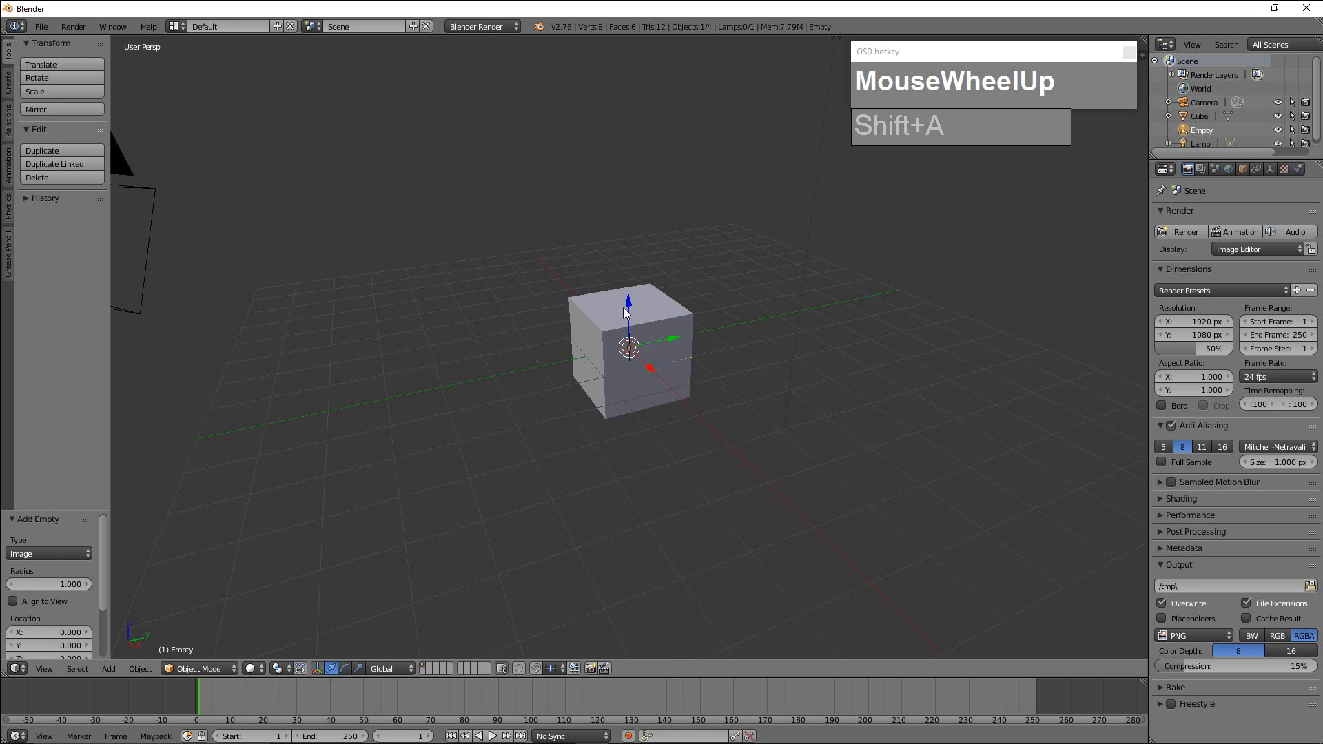
scroll(679, 321, down, 1)
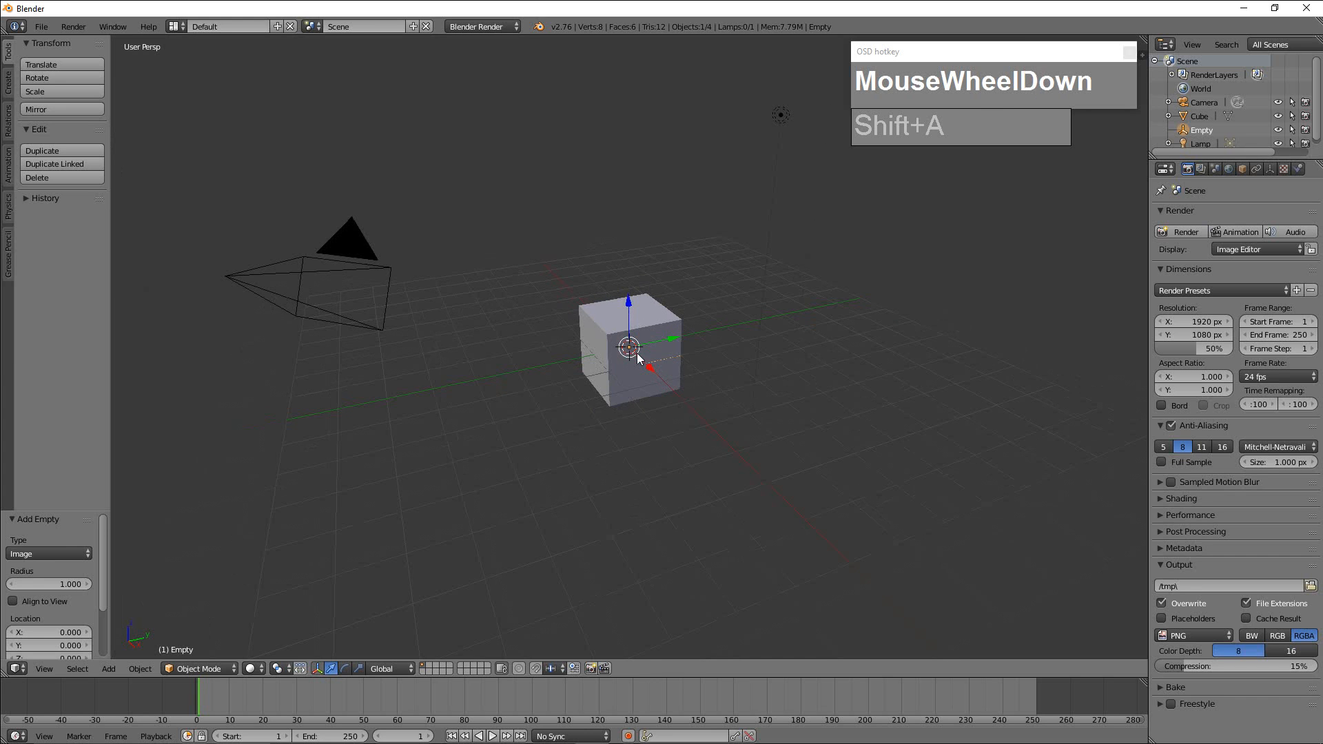
right_click(657, 317)
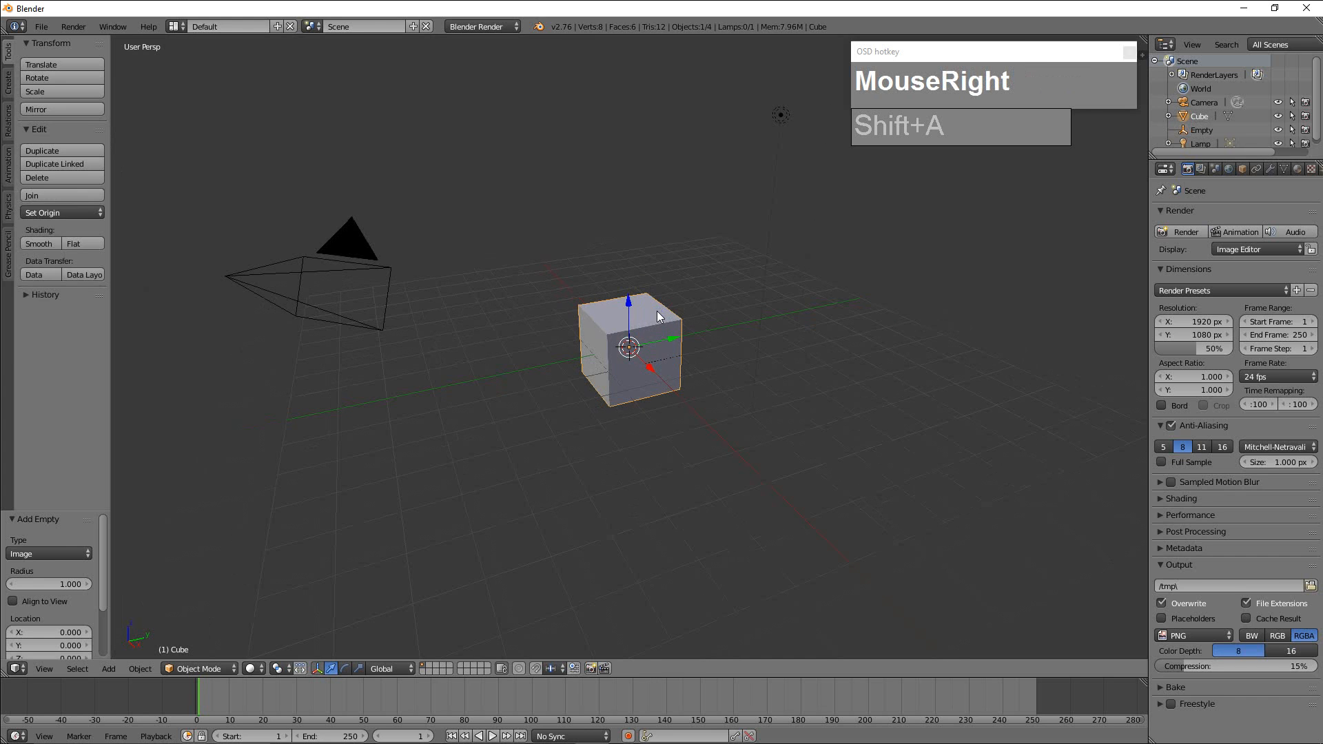
key(x)
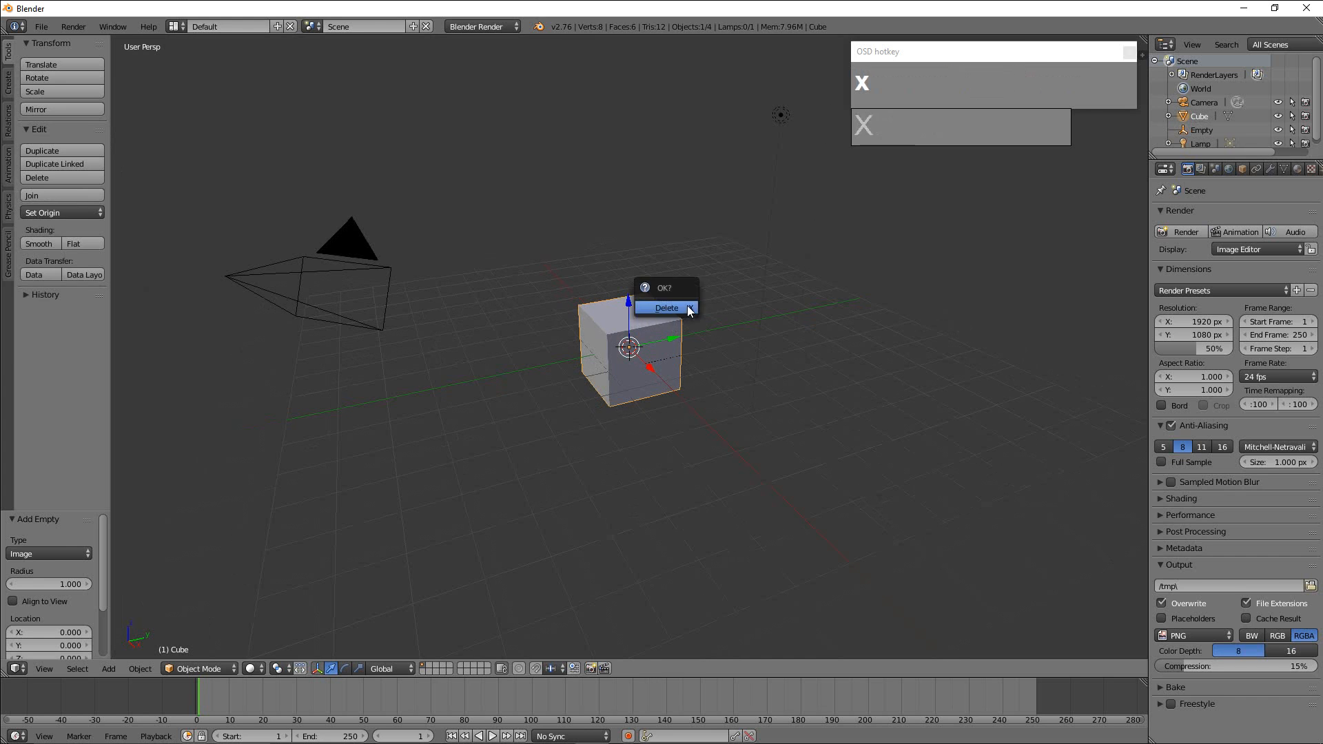
click(673, 305)
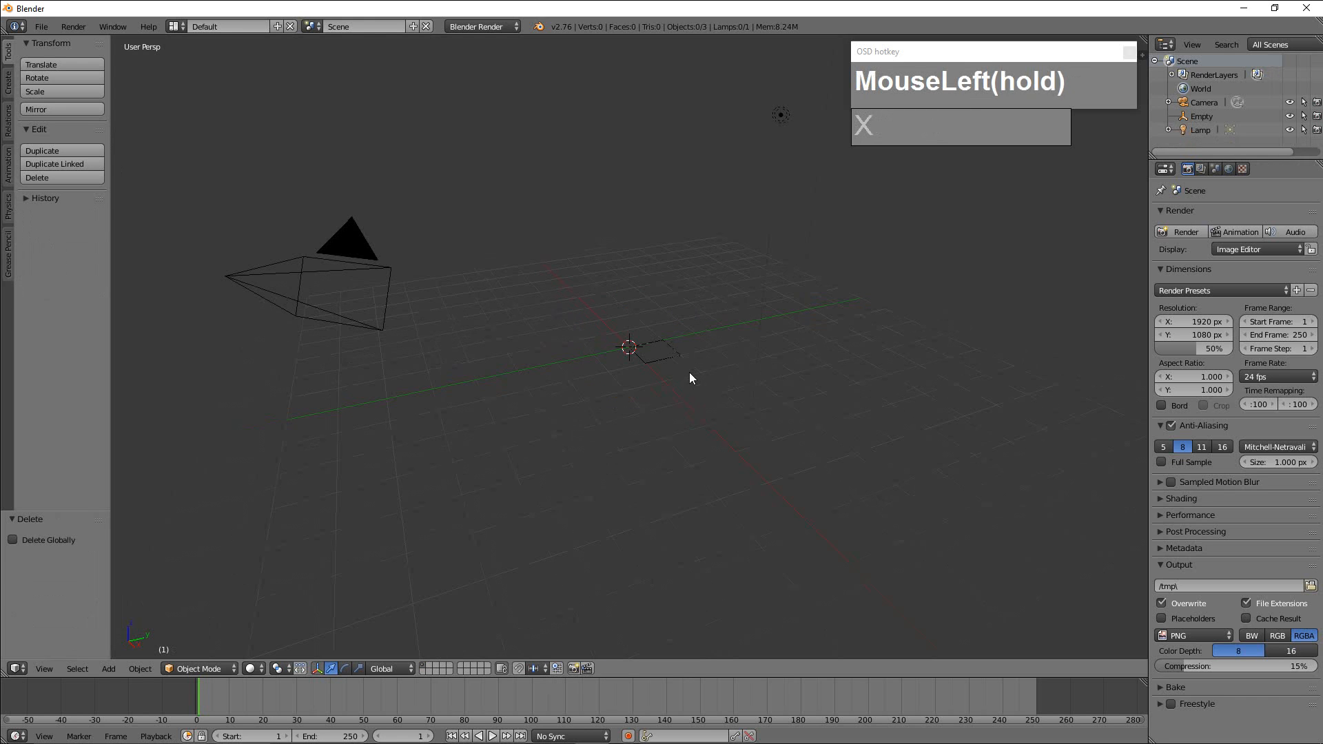
Load Douglas_A-4E_Skyhawk.png from the desktop's Reference folder into the image empty.
scroll(689, 372, up, 1)
right_click(646, 364)
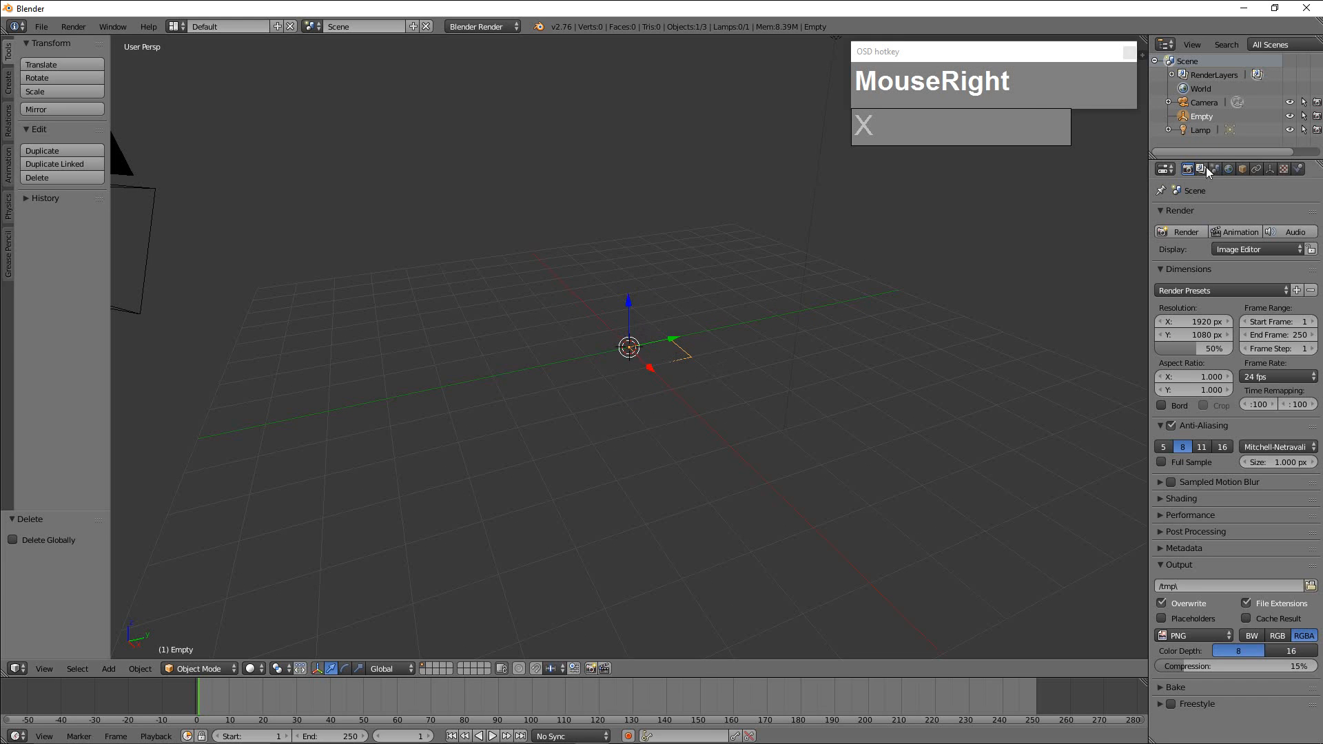
click(1271, 170)
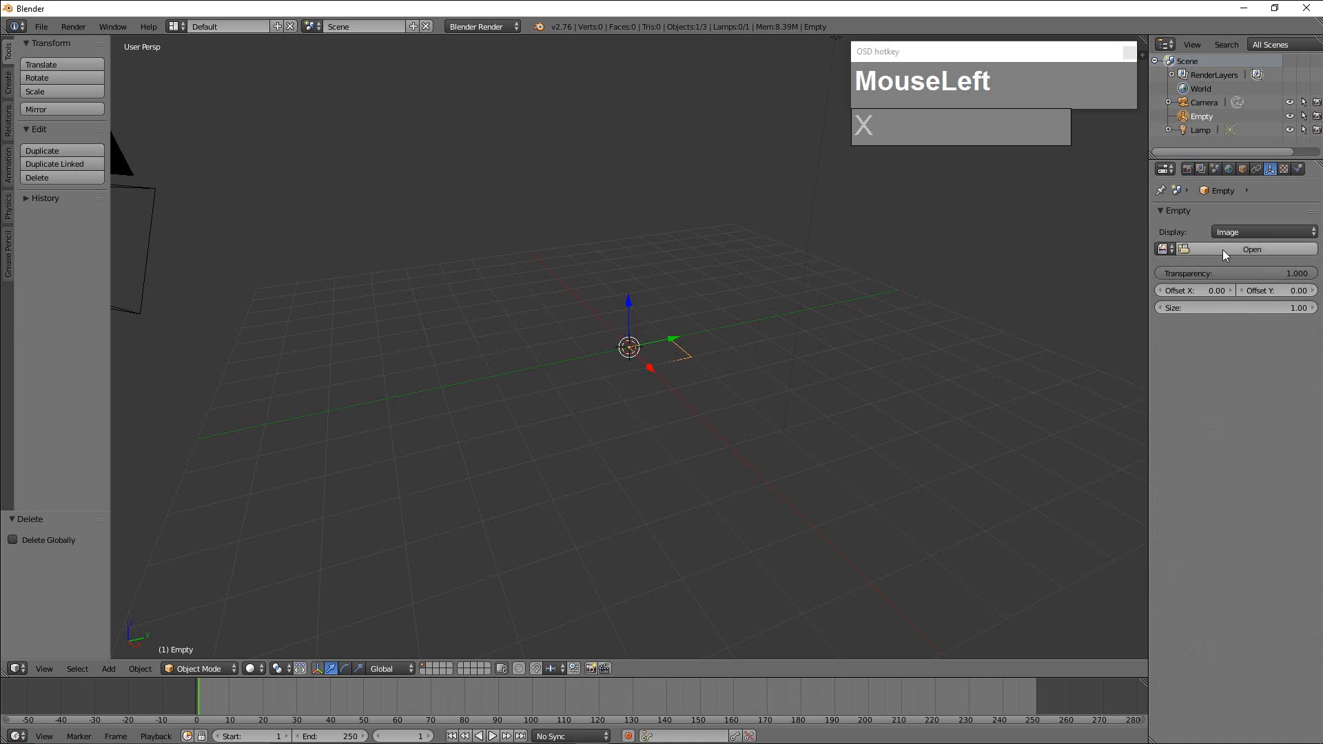
click(1261, 249)
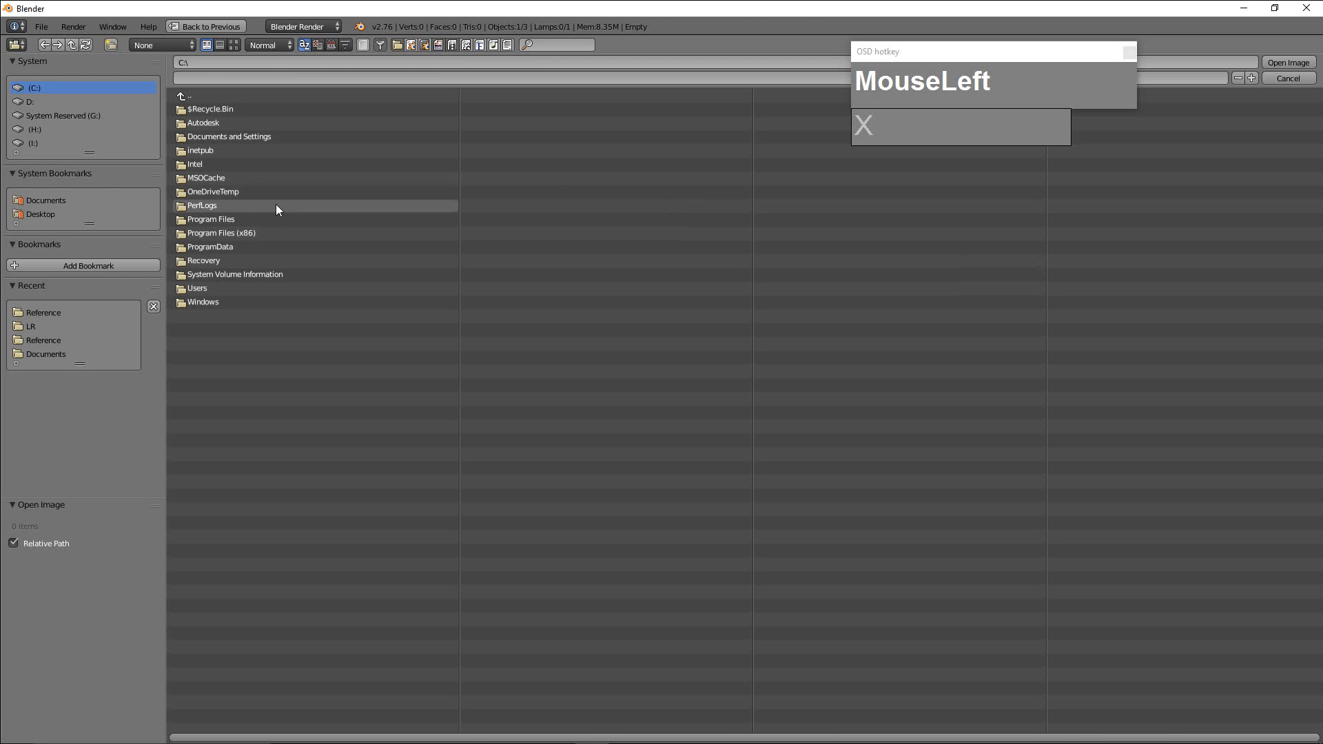
click(51, 215)
click(201, 109)
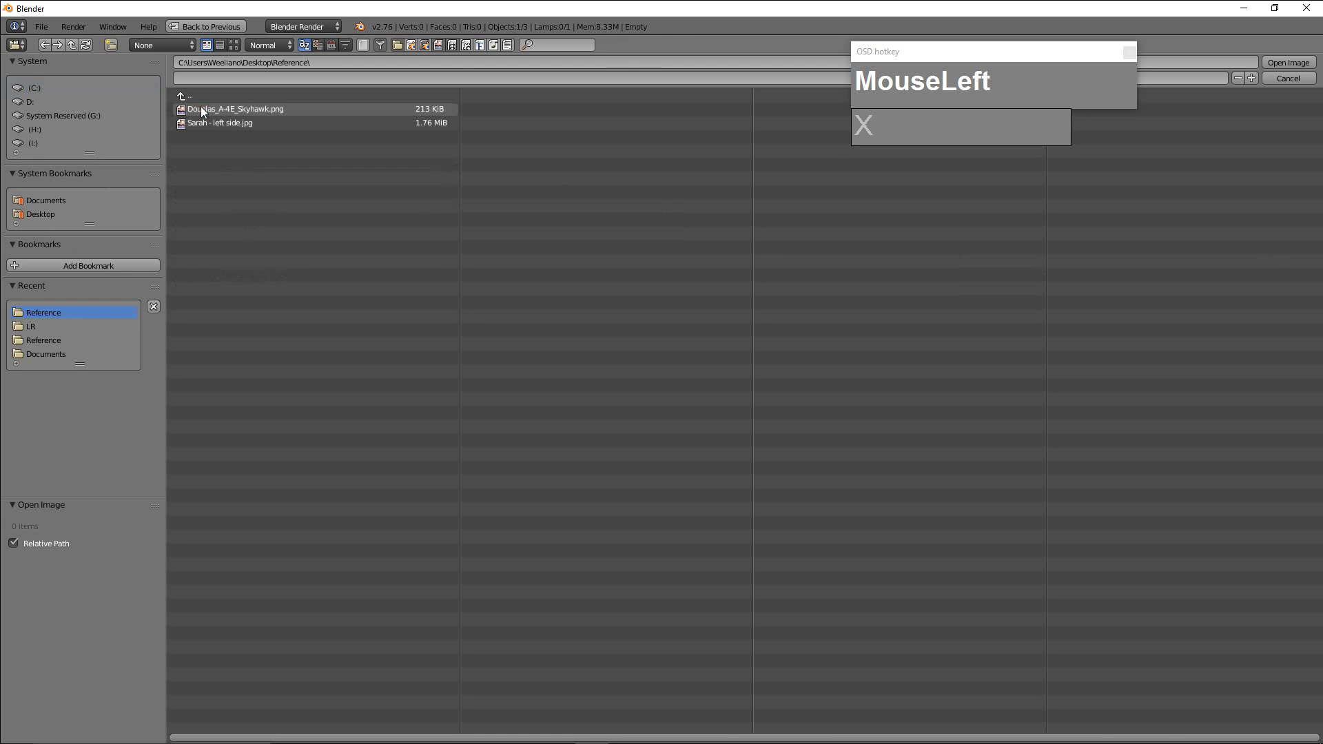
click(262, 109)
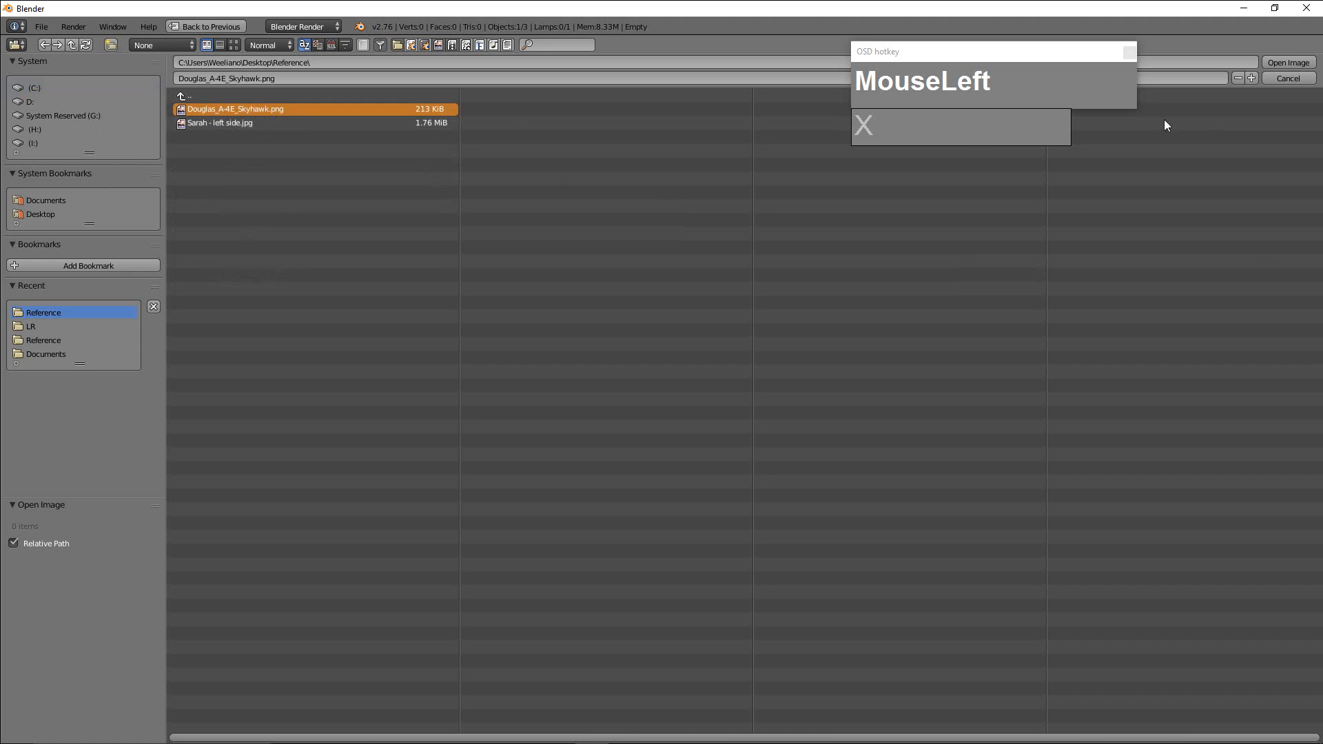
click(1284, 61)
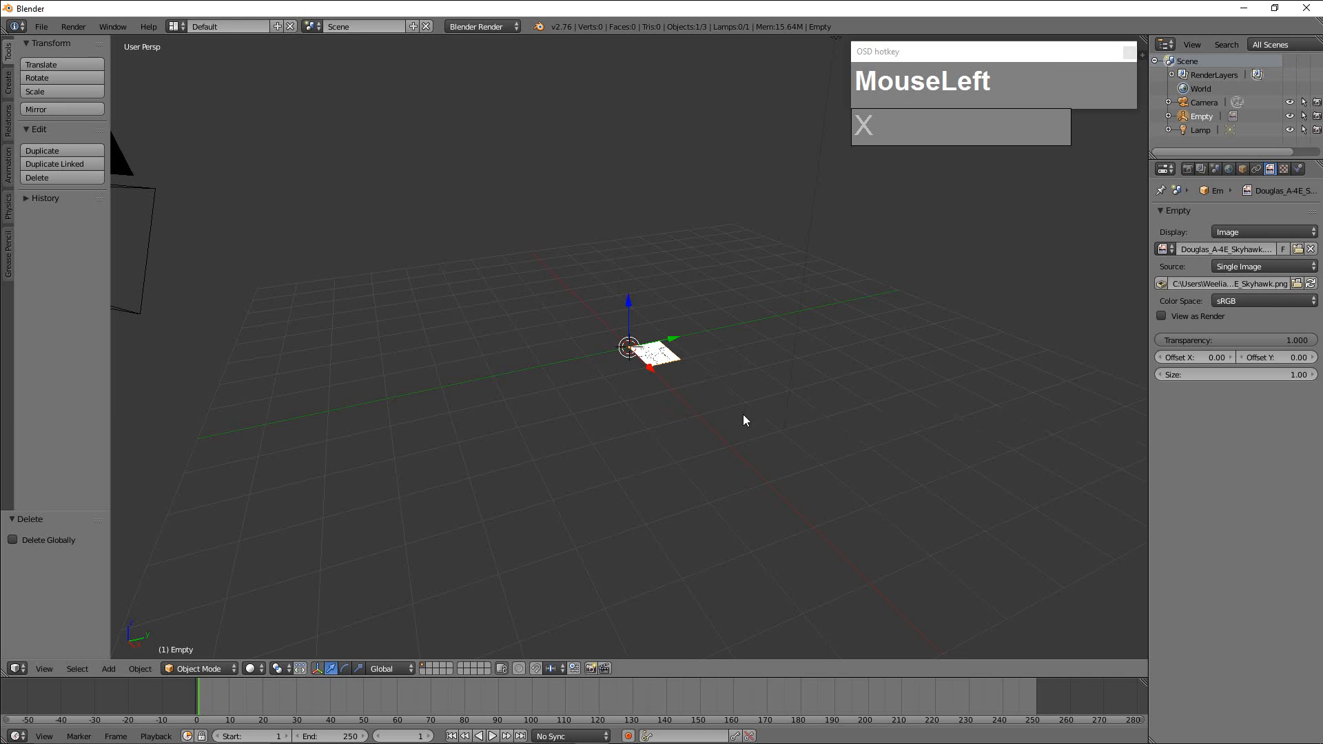
Enlarge the blueprint empty uniformly by about 5.4 times and again by about 1.94 times.
scroll(743, 419, down, 2)
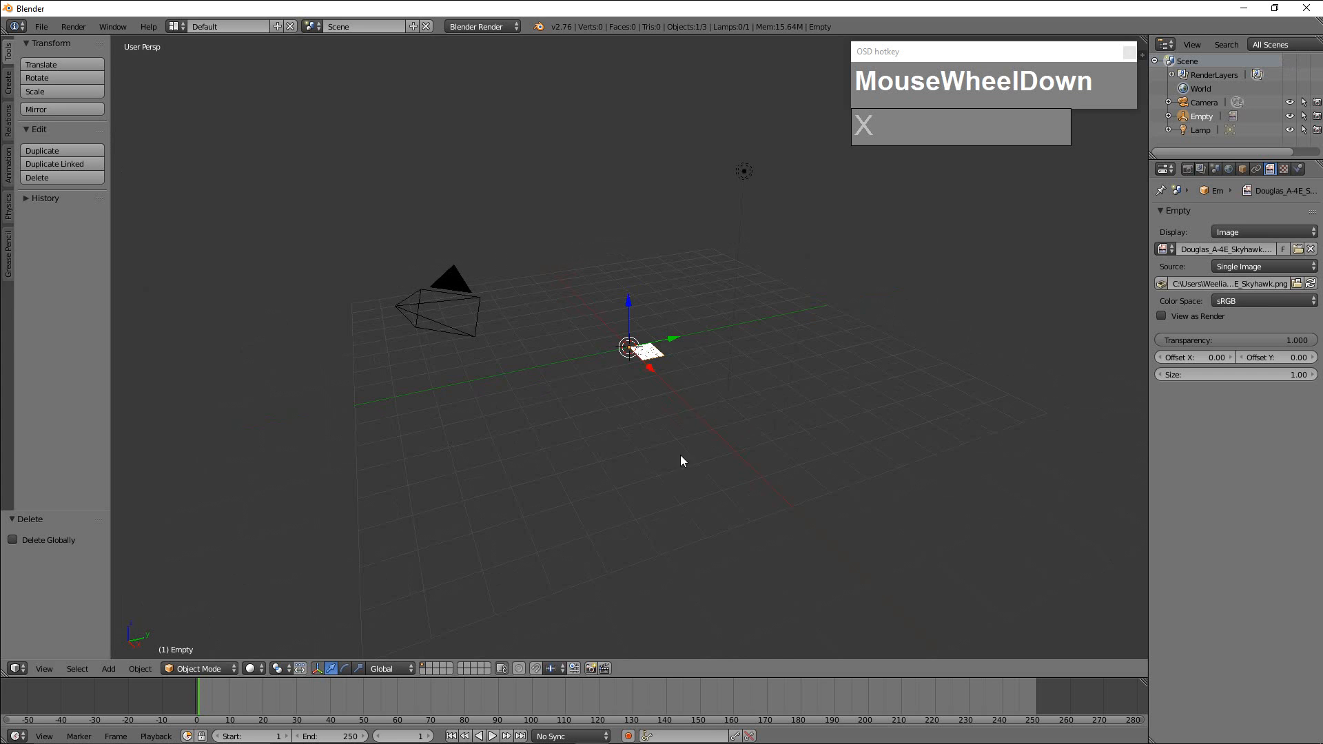
key(s)
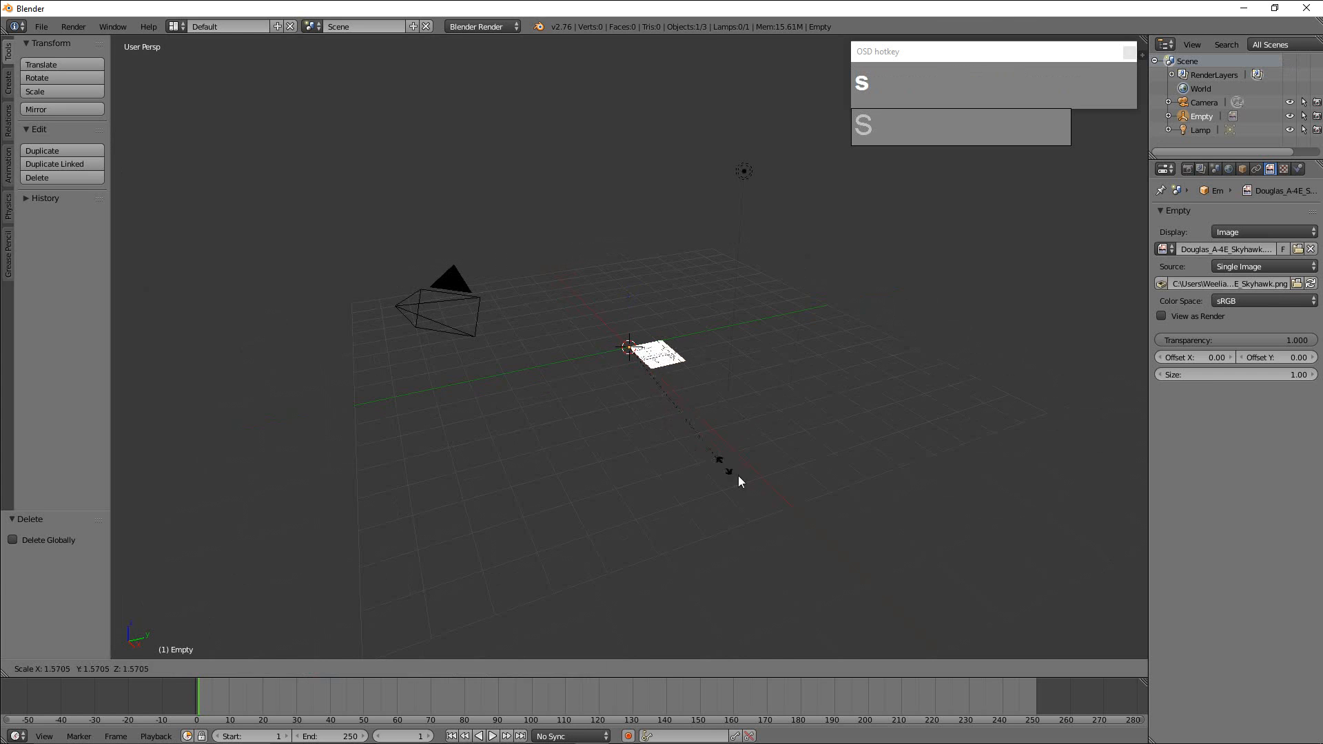
click(918, 573)
key(s)
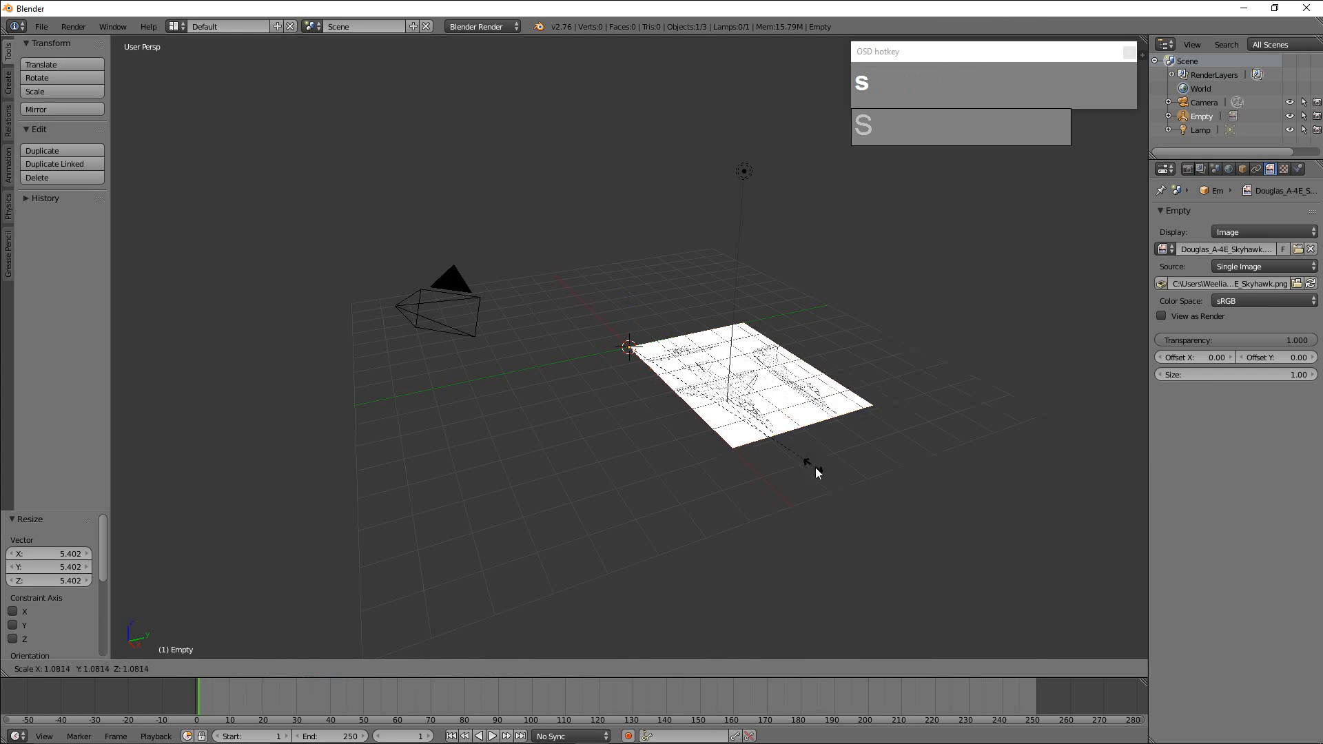
click(965, 554)
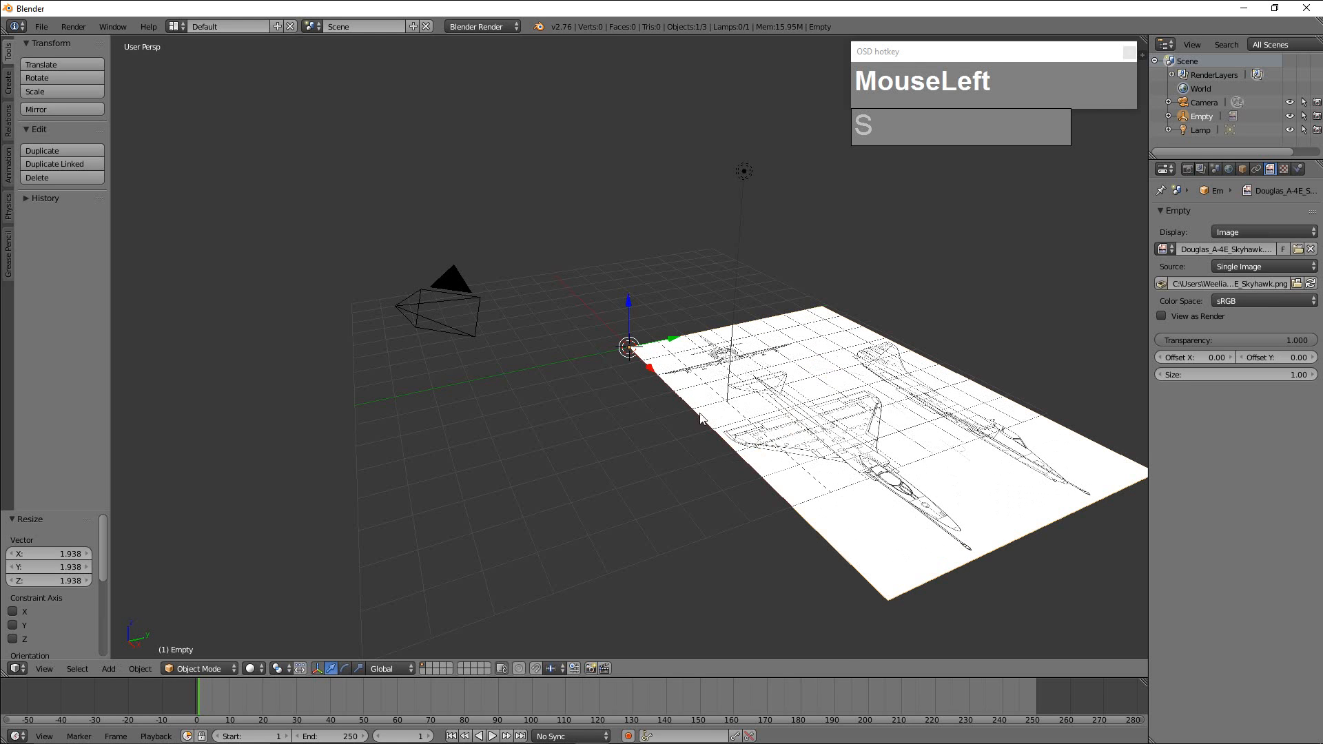
Offset the blueprint image to X -0.50 and Y -0.32 so the plan view lies over the origin.
middle_drag(703, 419, 660, 367)
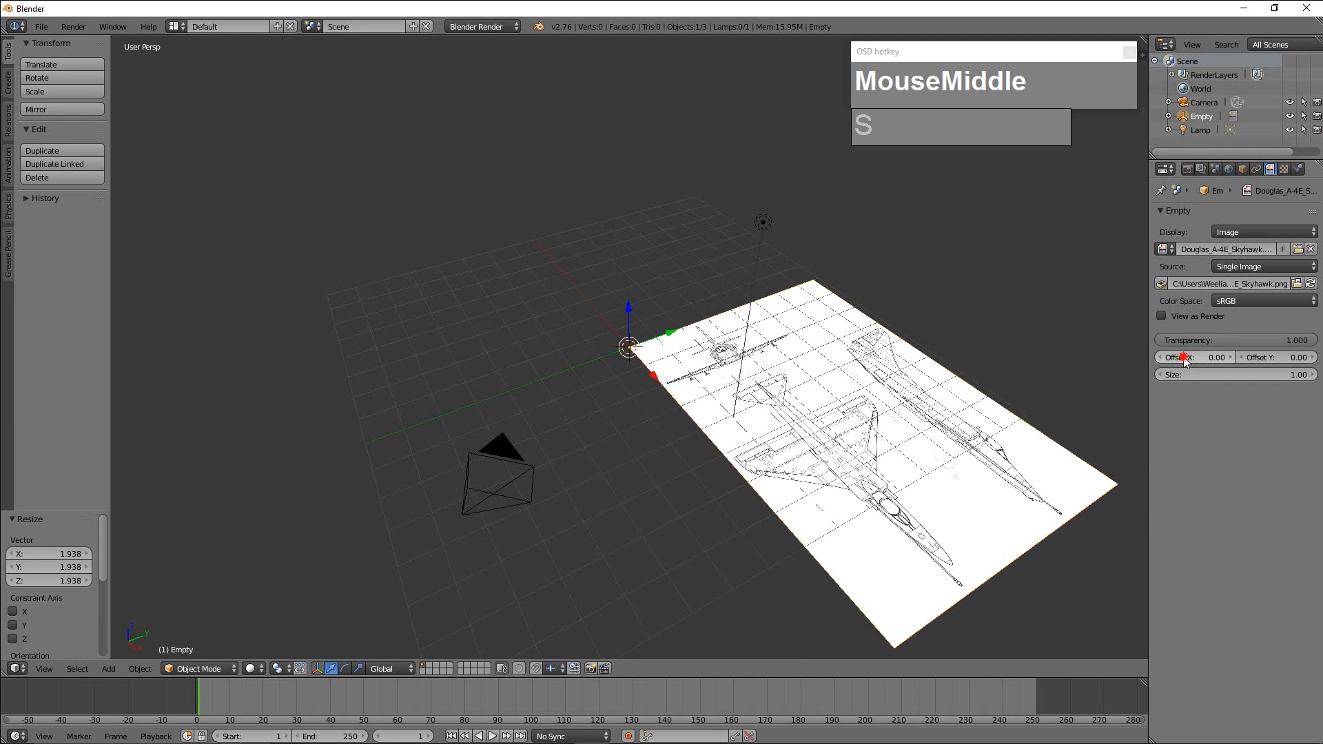
drag(1183, 358, 1133, 358)
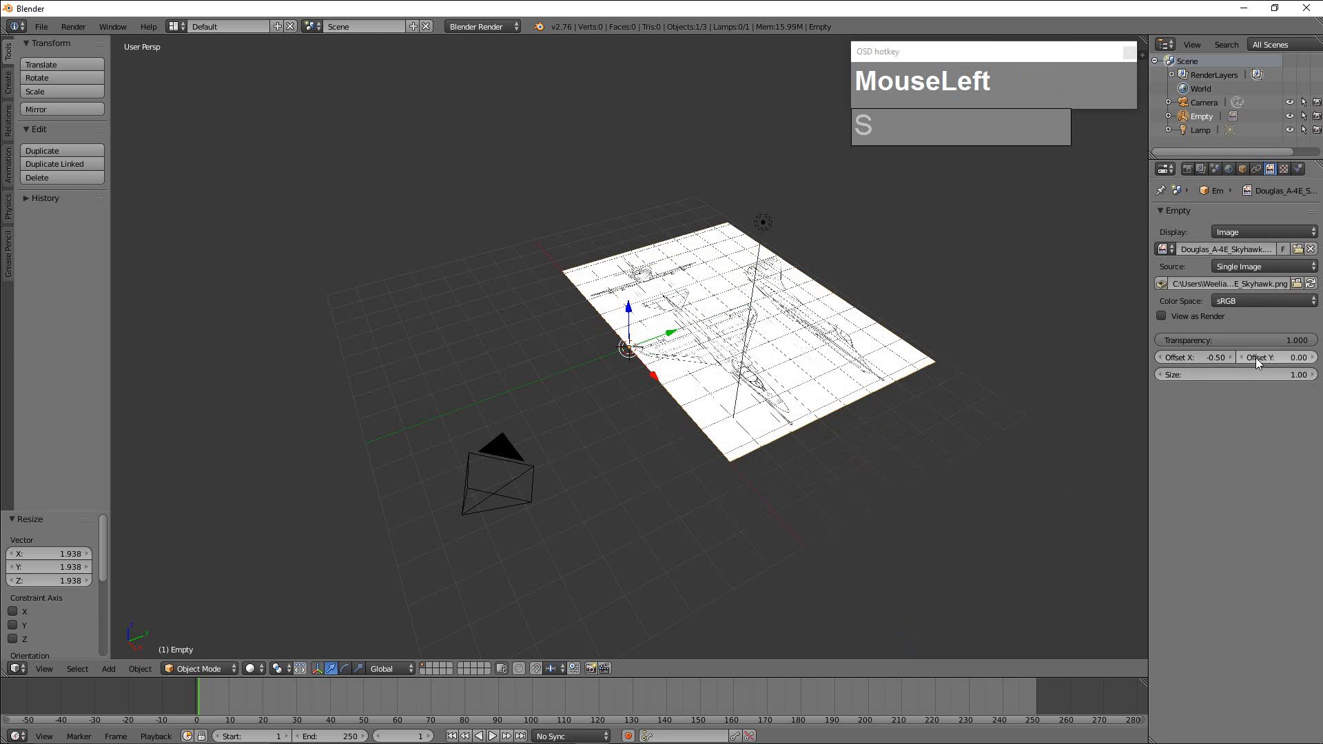
drag(1256, 357, 1225, 358)
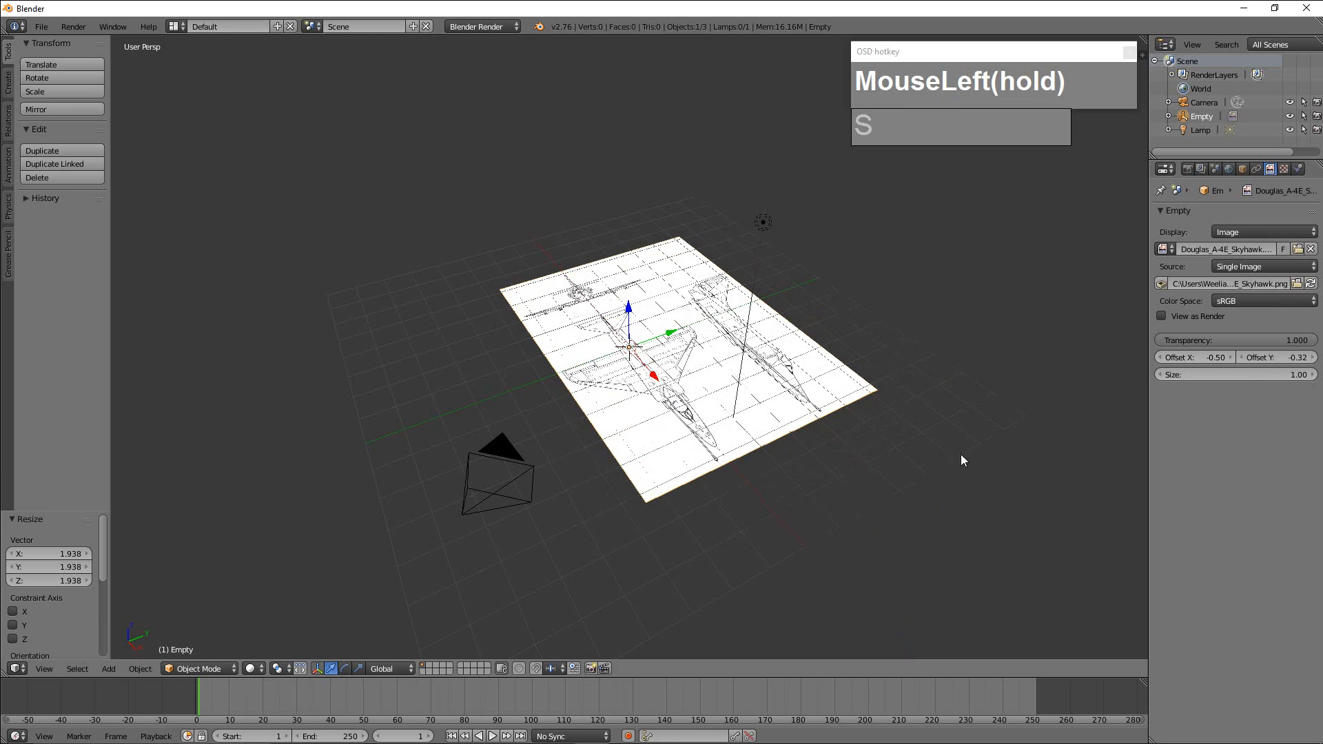
In top orthographic view, set the blueprint's transparency to 0.250 and fine-tune its Y offset to align the fuselage centreline with the X axis.
scroll(963, 460, up, 1)
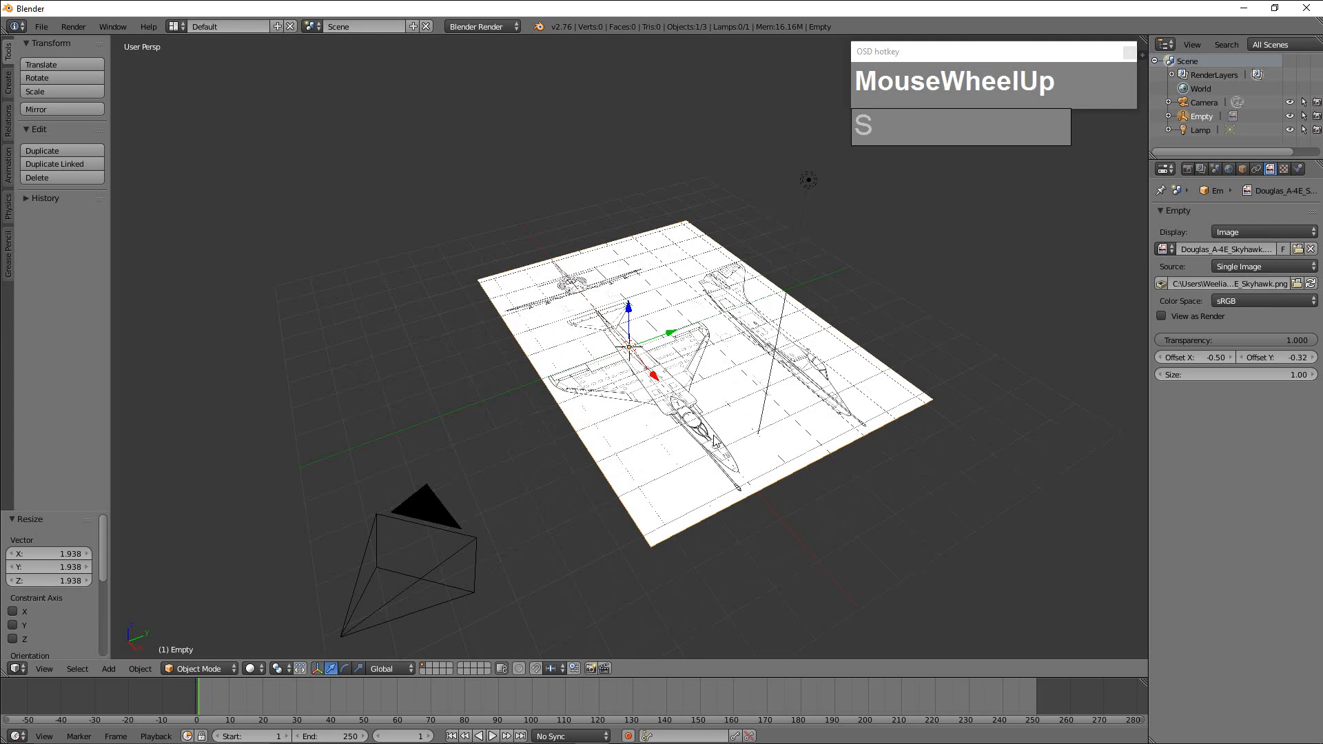
key(KP_7)
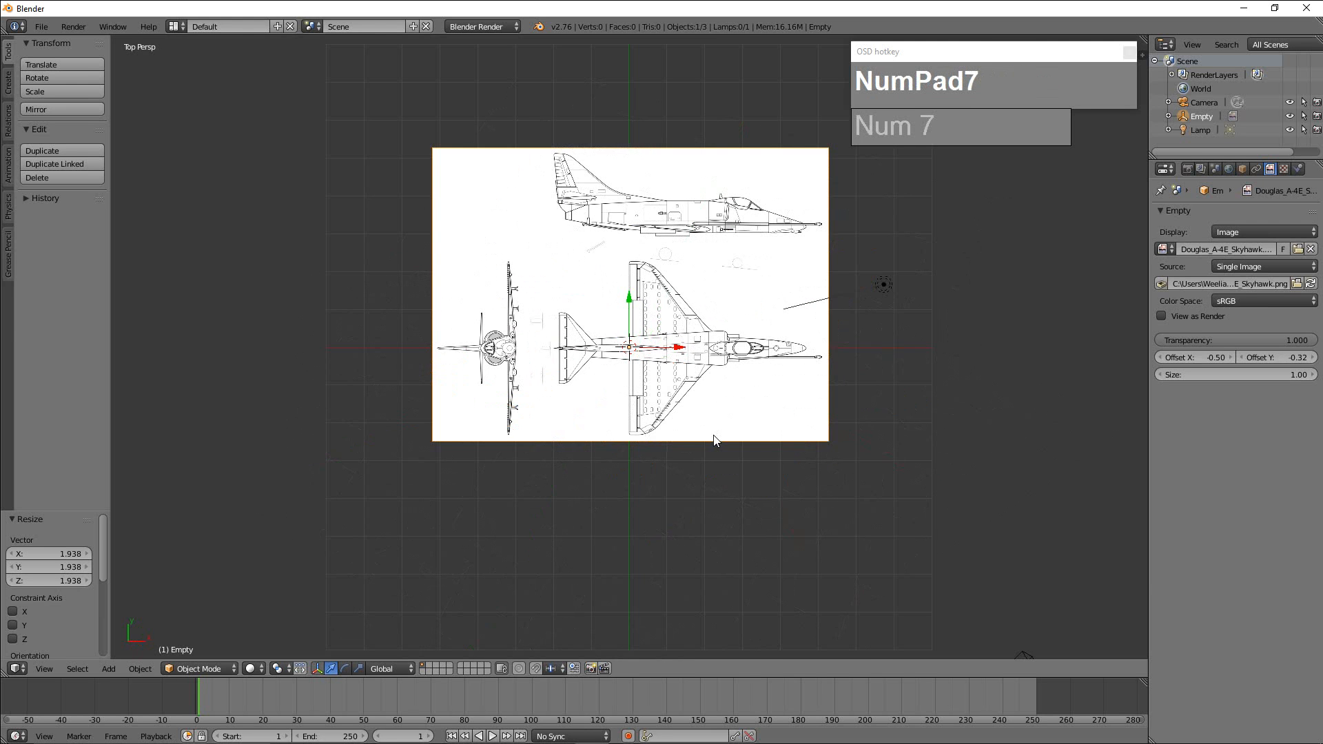
key(KP_5)
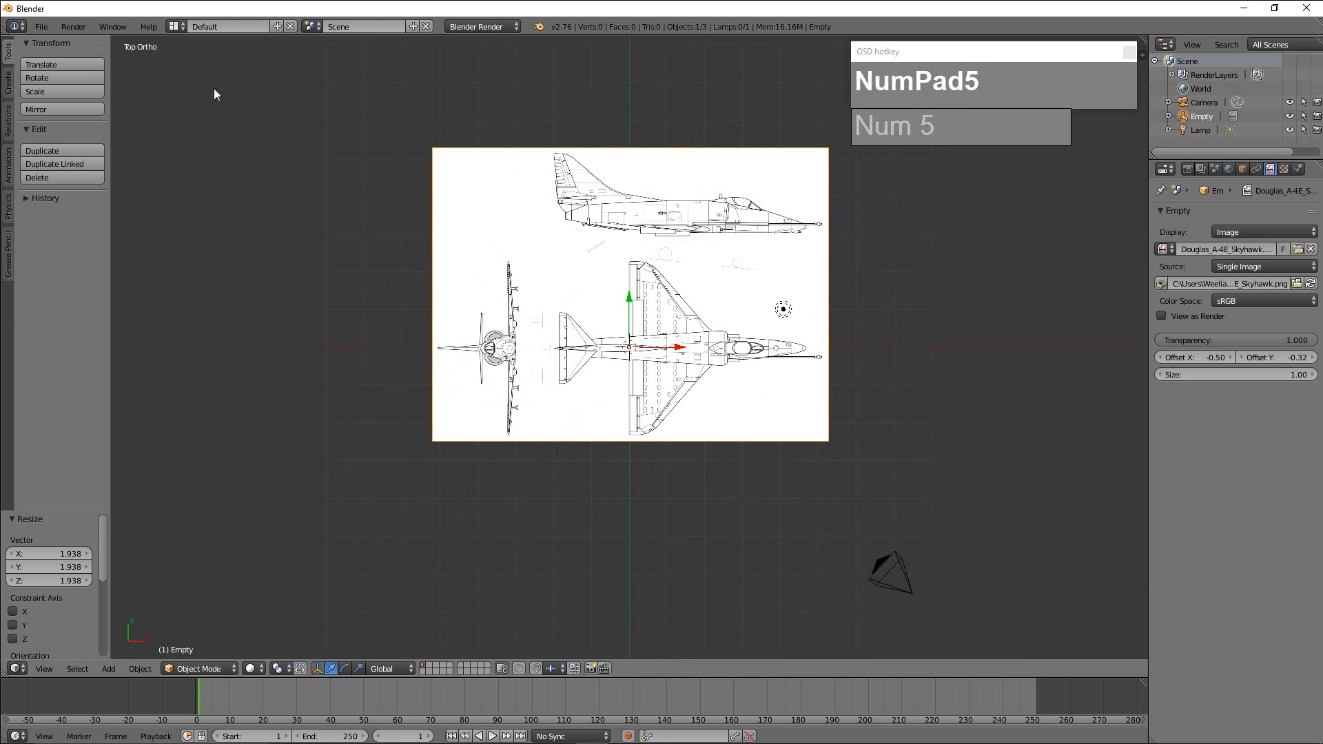
scroll(710, 365, up, 3)
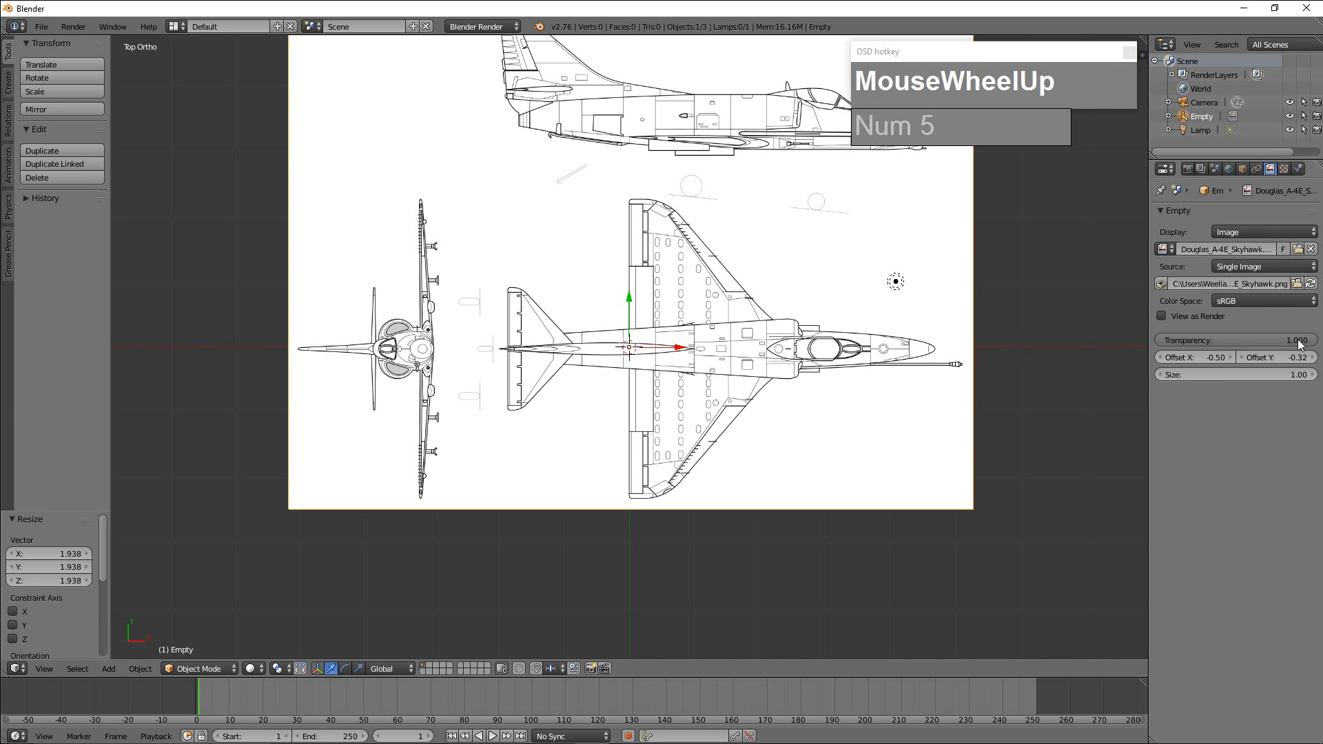
drag(1248, 341, 1200, 340)
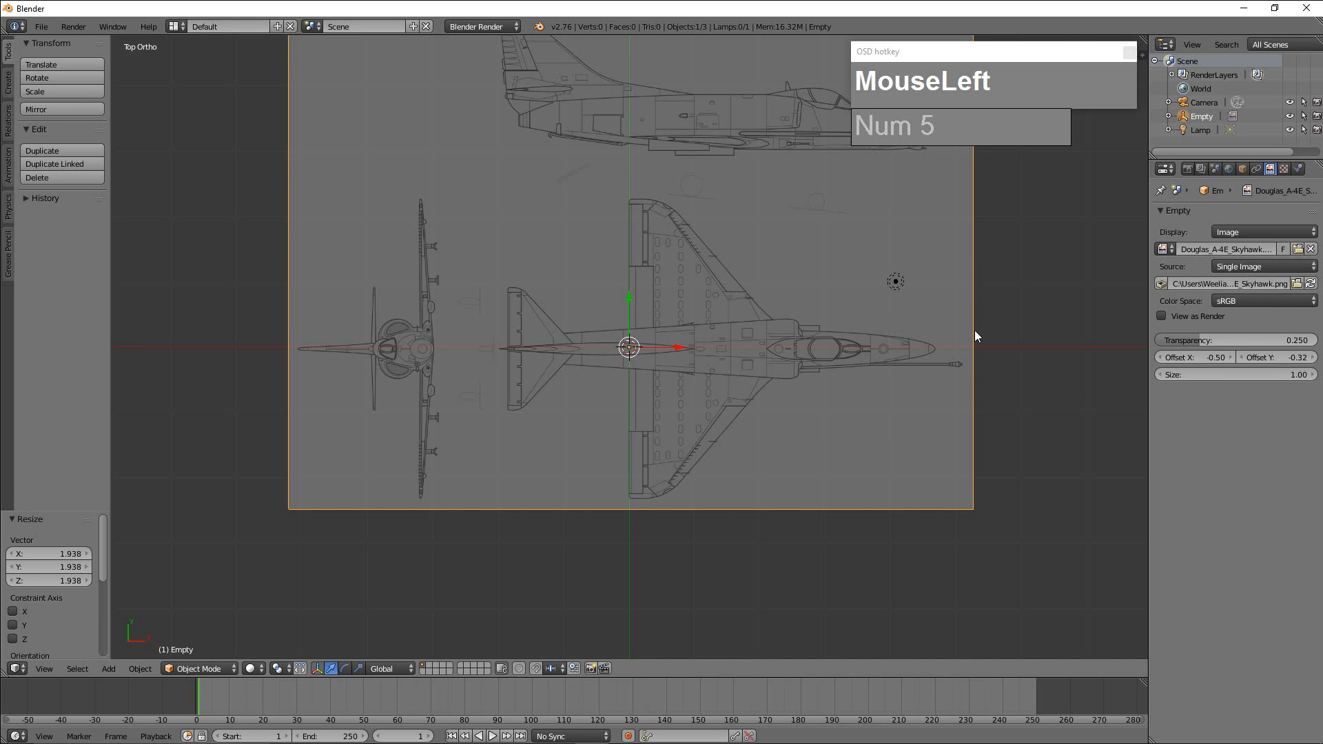
drag(1271, 356, 1276, 356)
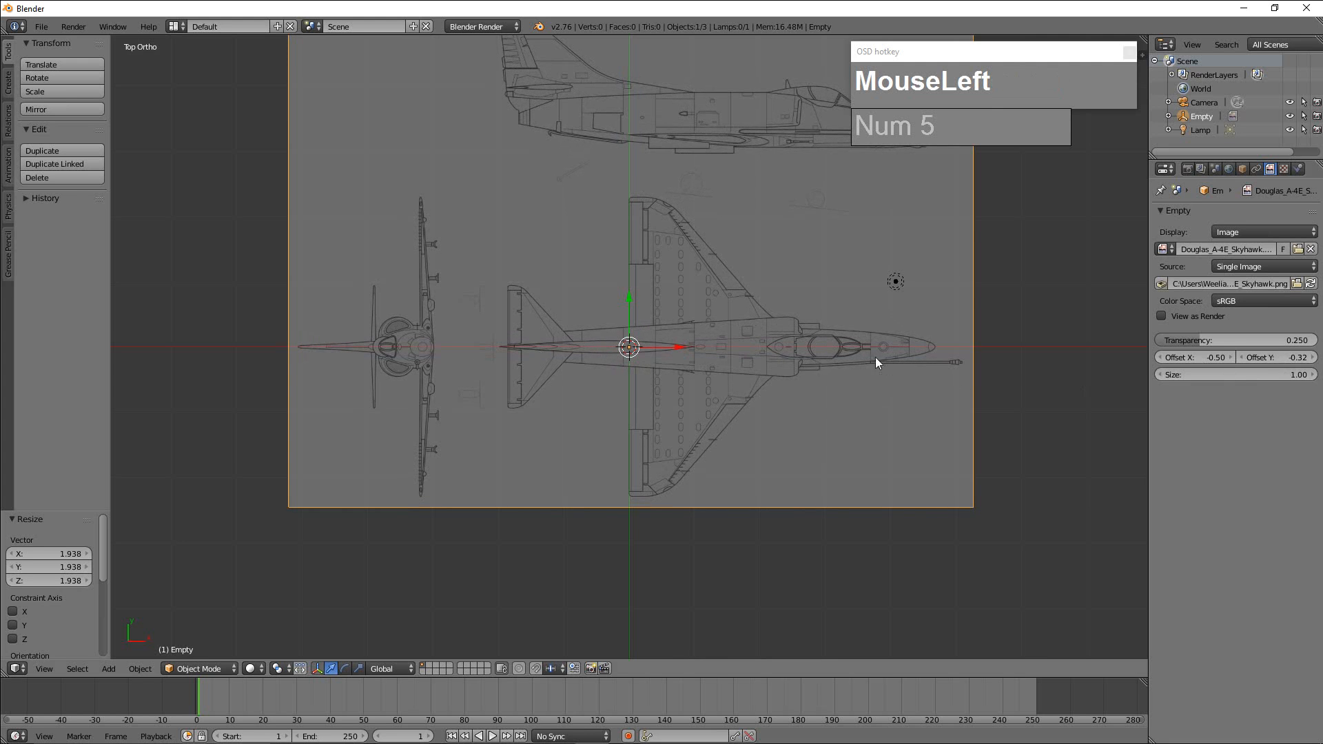
Rotate the blueprint empty by 90° in the top view.
scroll(609, 345, down, 2)
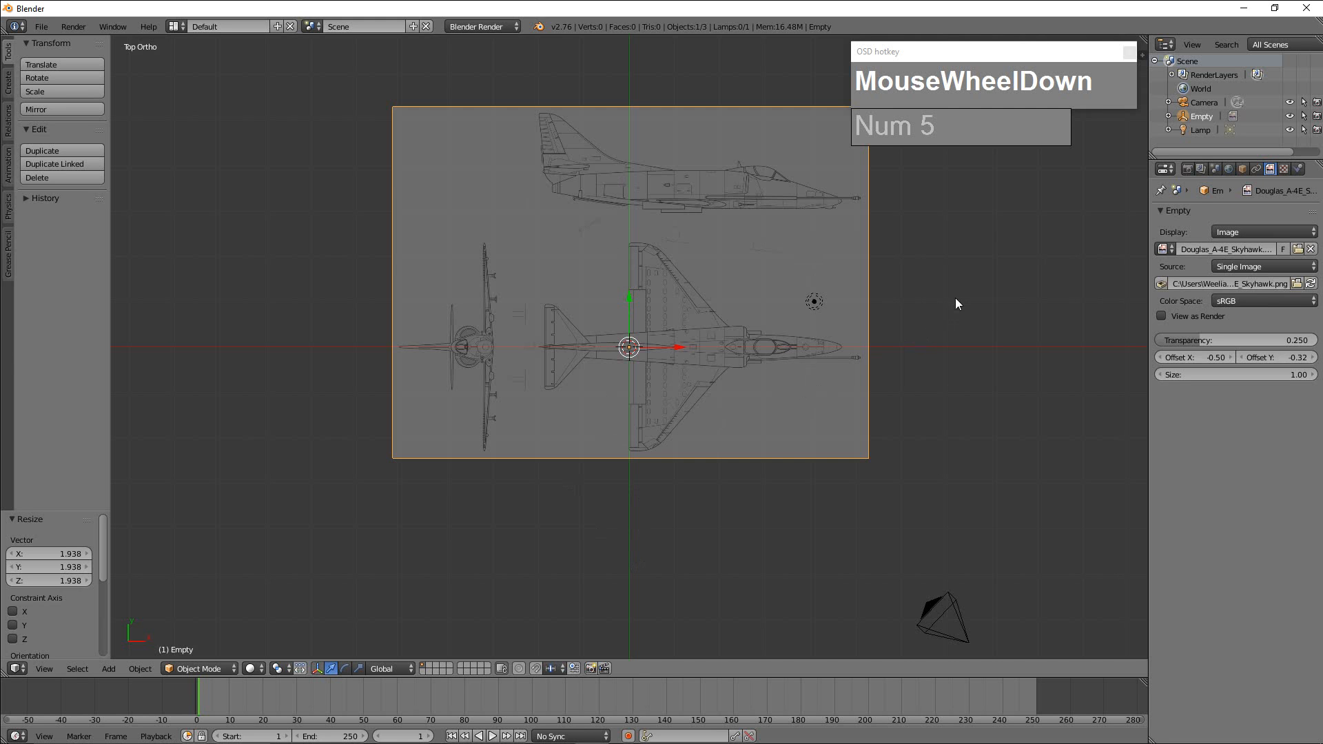
text(r90)
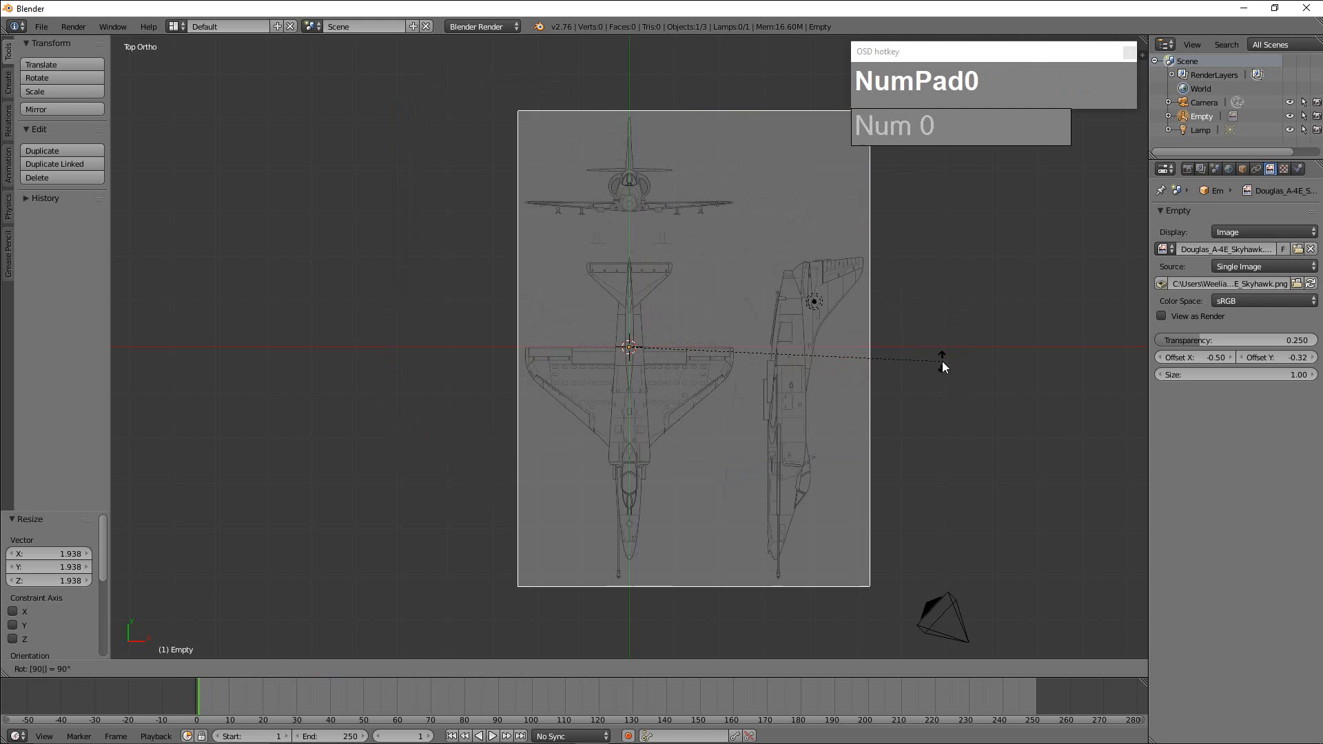
key(KP_Enter)
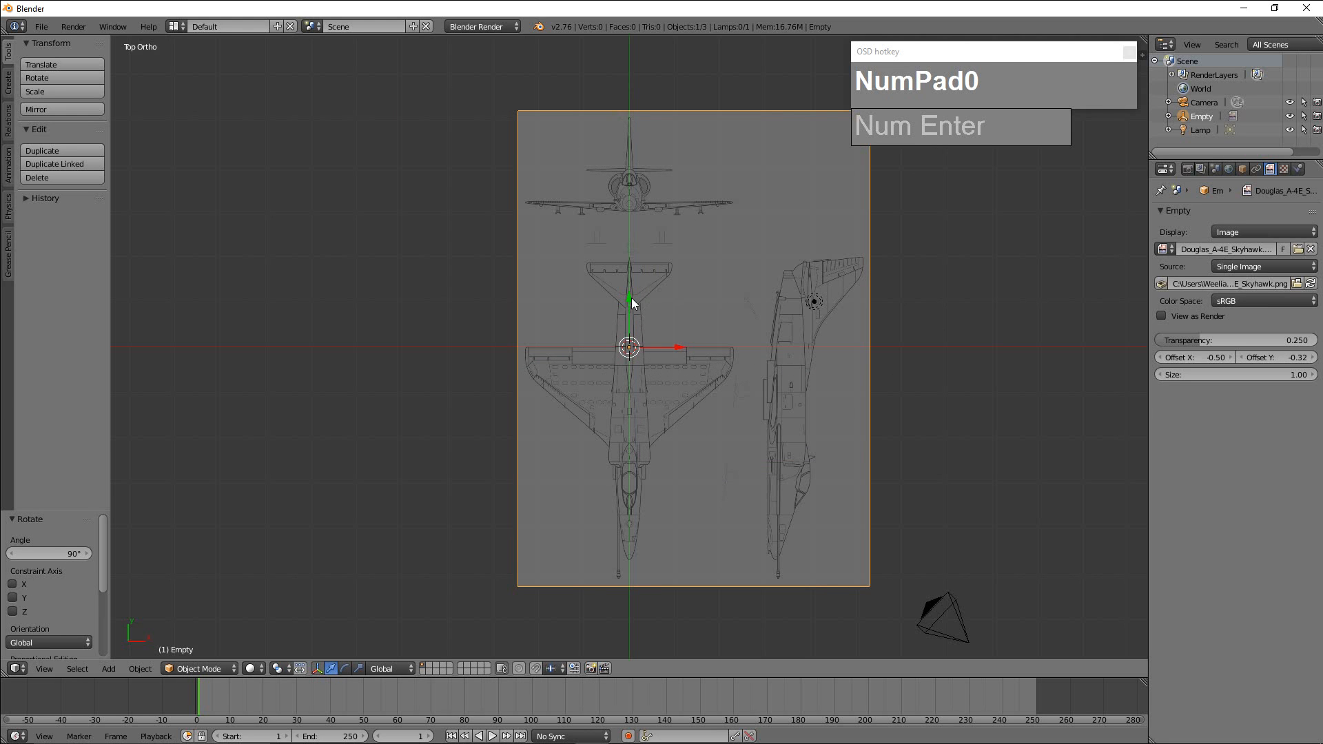
Move the blueprint empty about 1.44 along Y and lower it about 2.66 along Z, below the grid floor.
drag(630, 299, 626, 235)
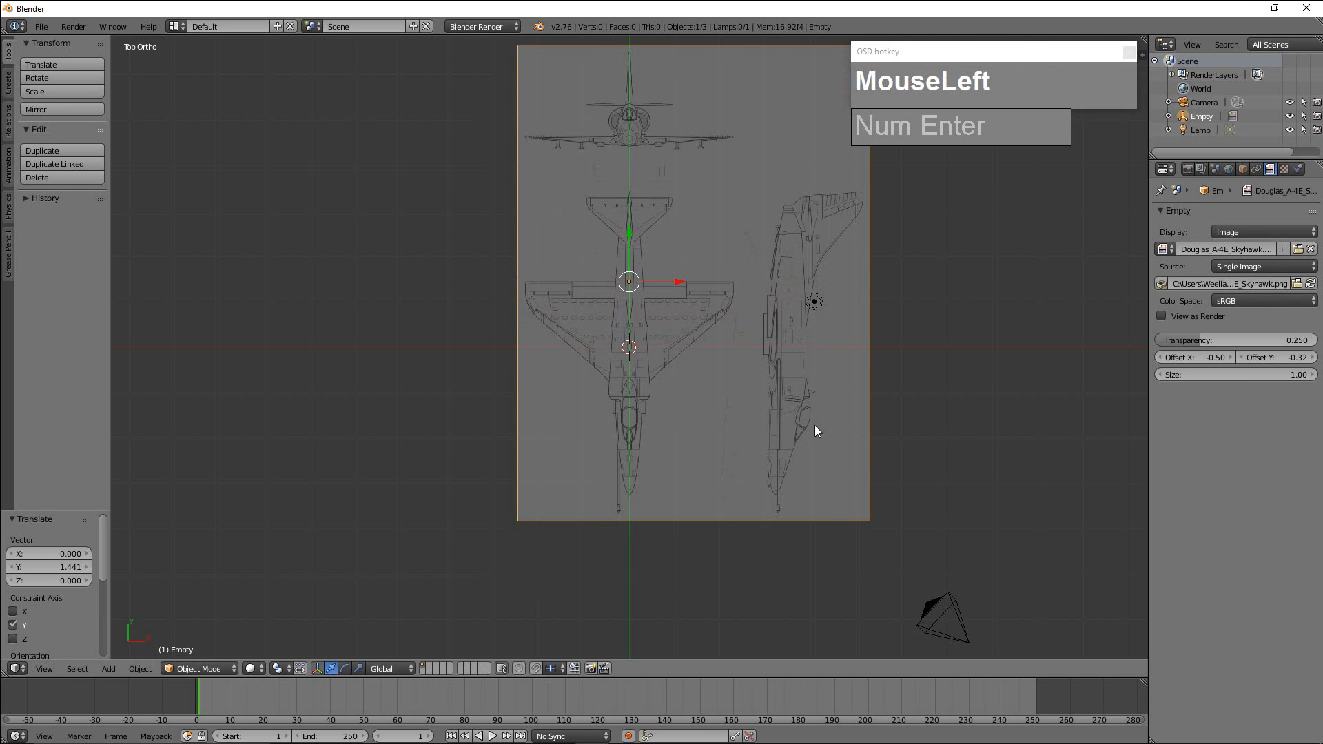
middle_drag(867, 439, 752, 338)
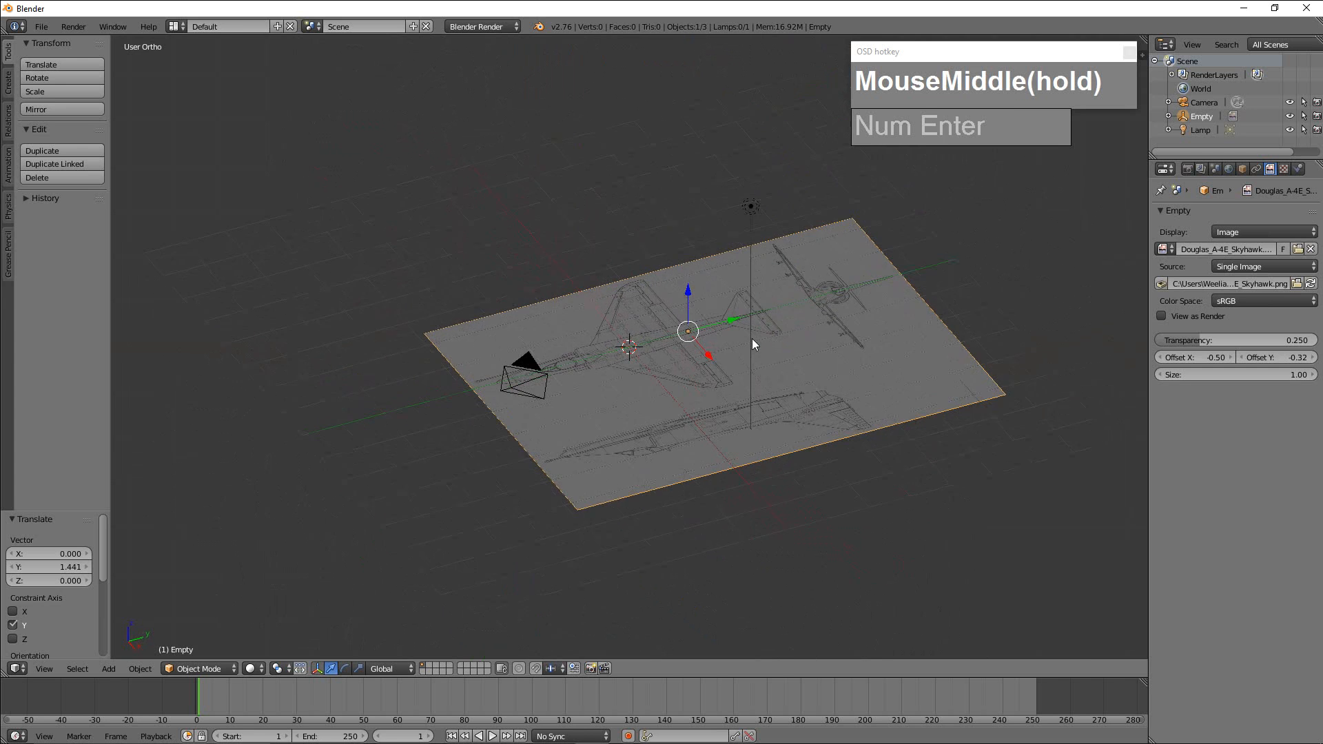
scroll(752, 338, up, 2)
middle_drag(750, 368, 712, 347)
key(KP_5)
scroll(703, 345, down, 3)
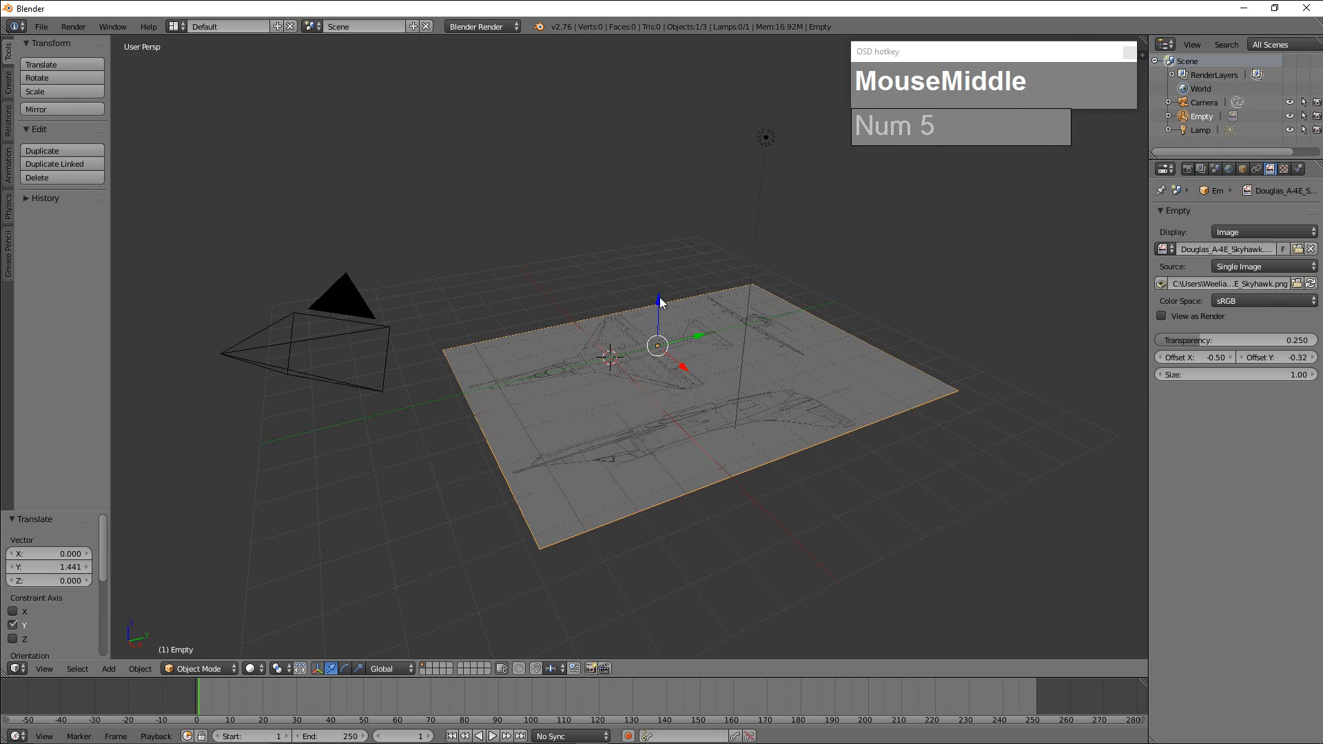
drag(660, 302, 712, 501)
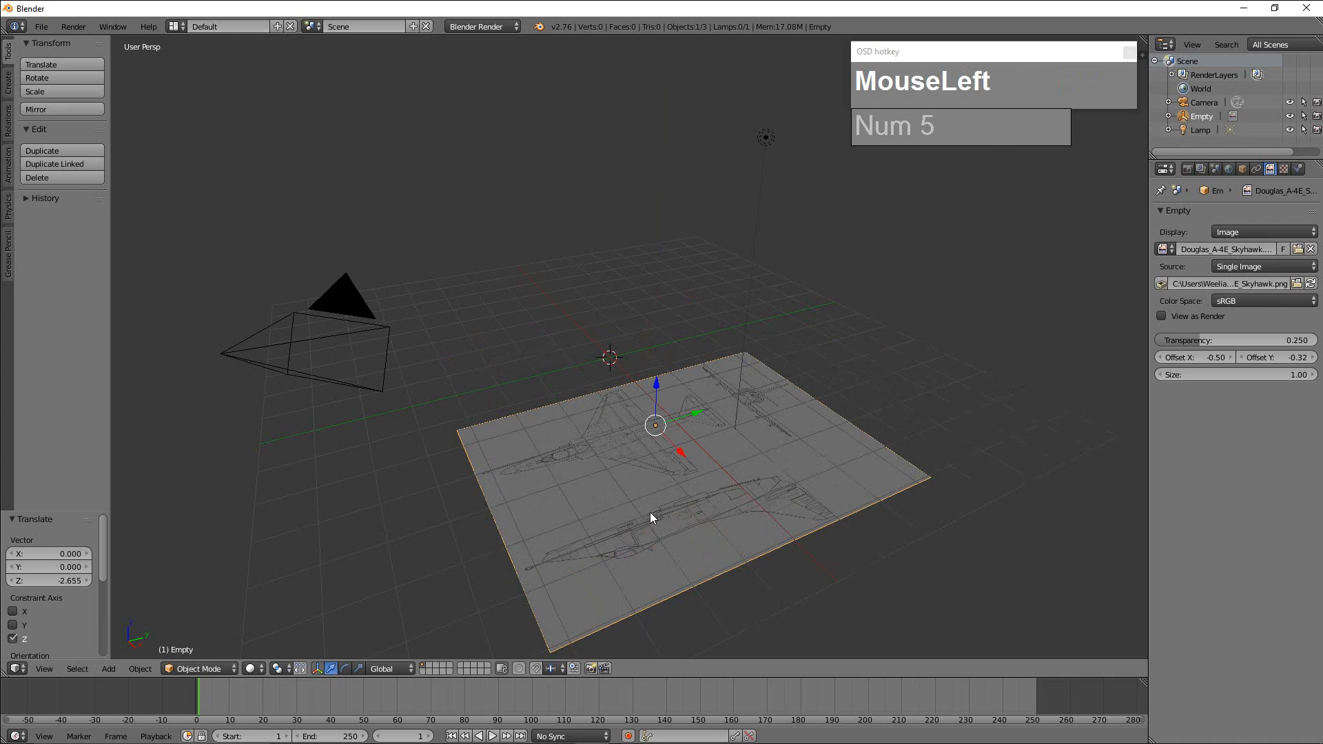
Duplicate the blueprint about 3.35 up along Z and rotate the copy 90° about the X axis.
key(shift+d)
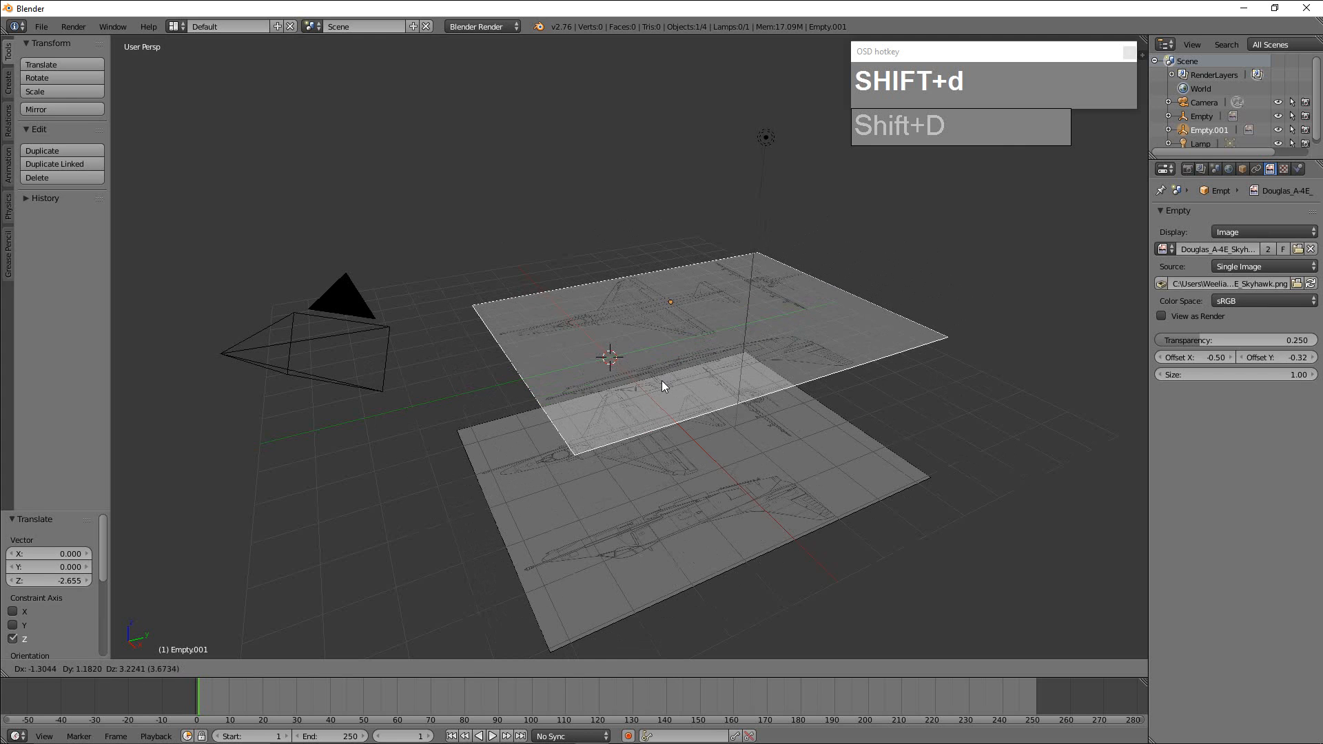
key(z)
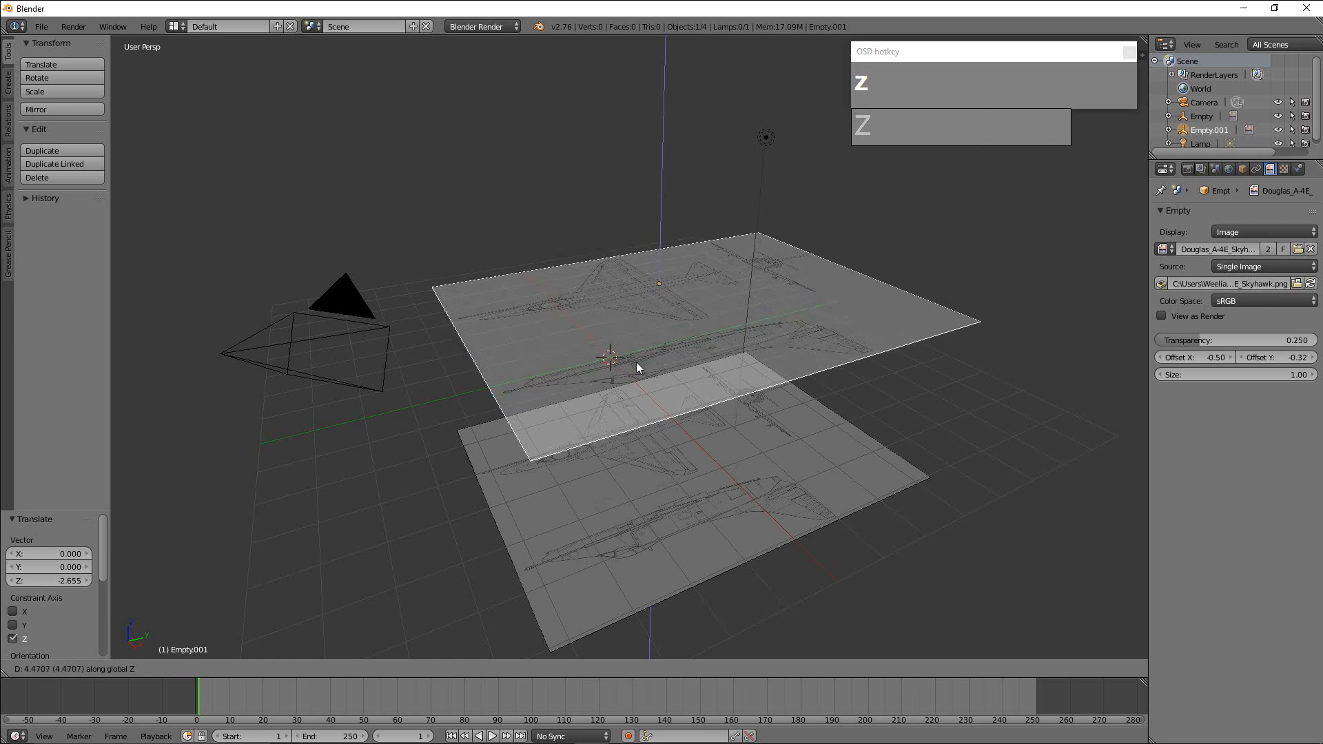
click(641, 401)
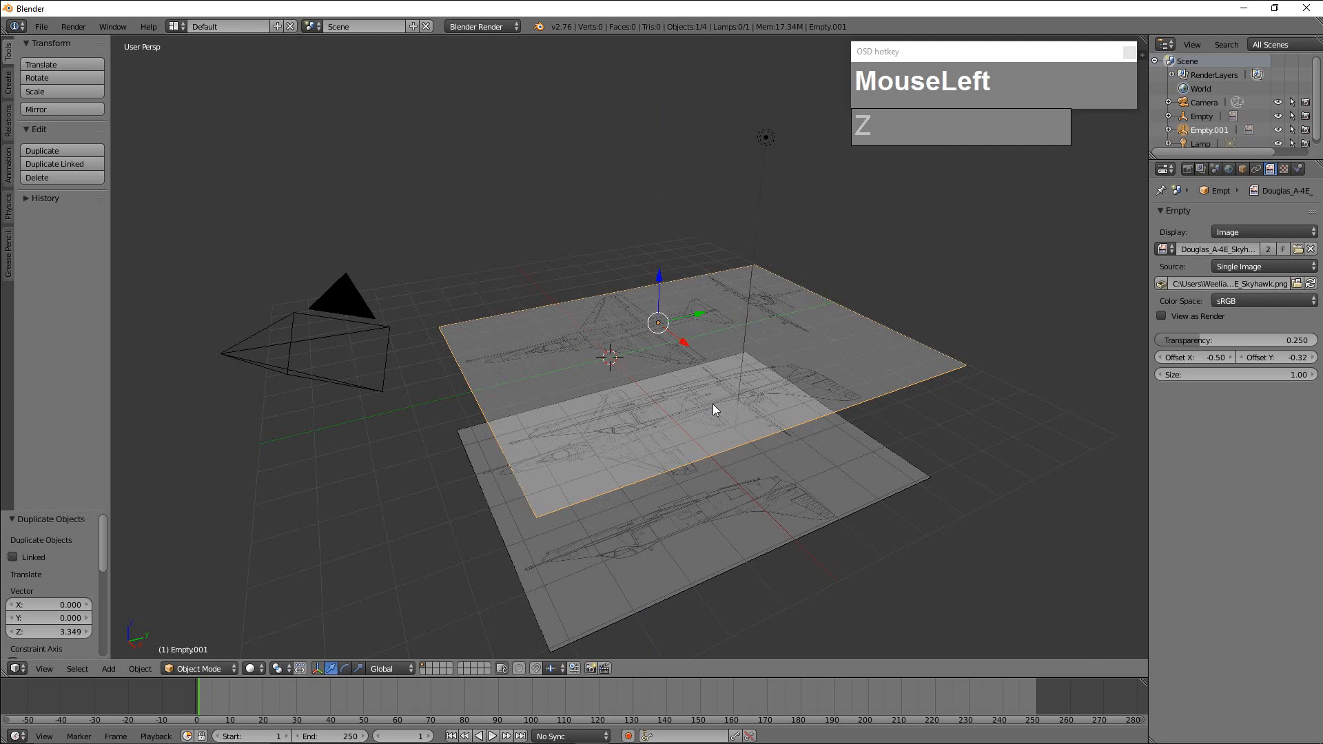
key(r)
key(x)
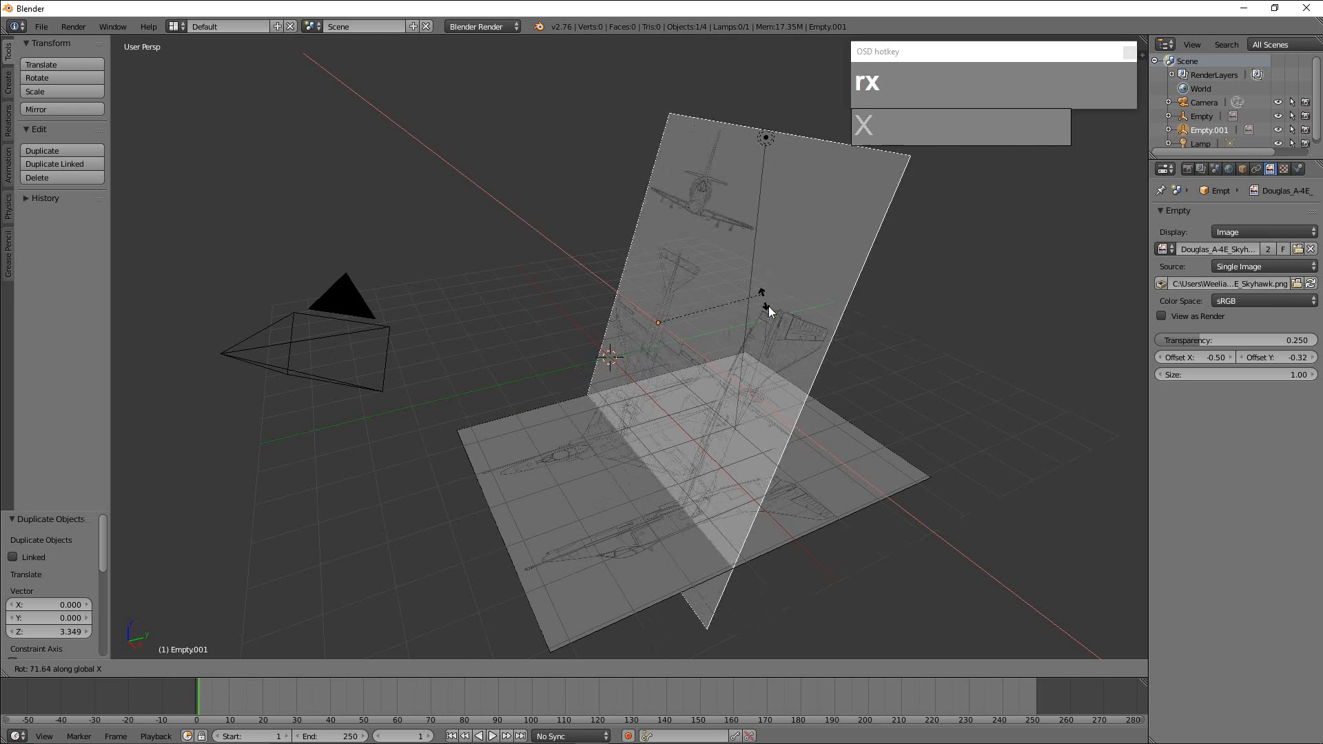
key(KP_9)
key(KP_0)
key(KP_Enter)
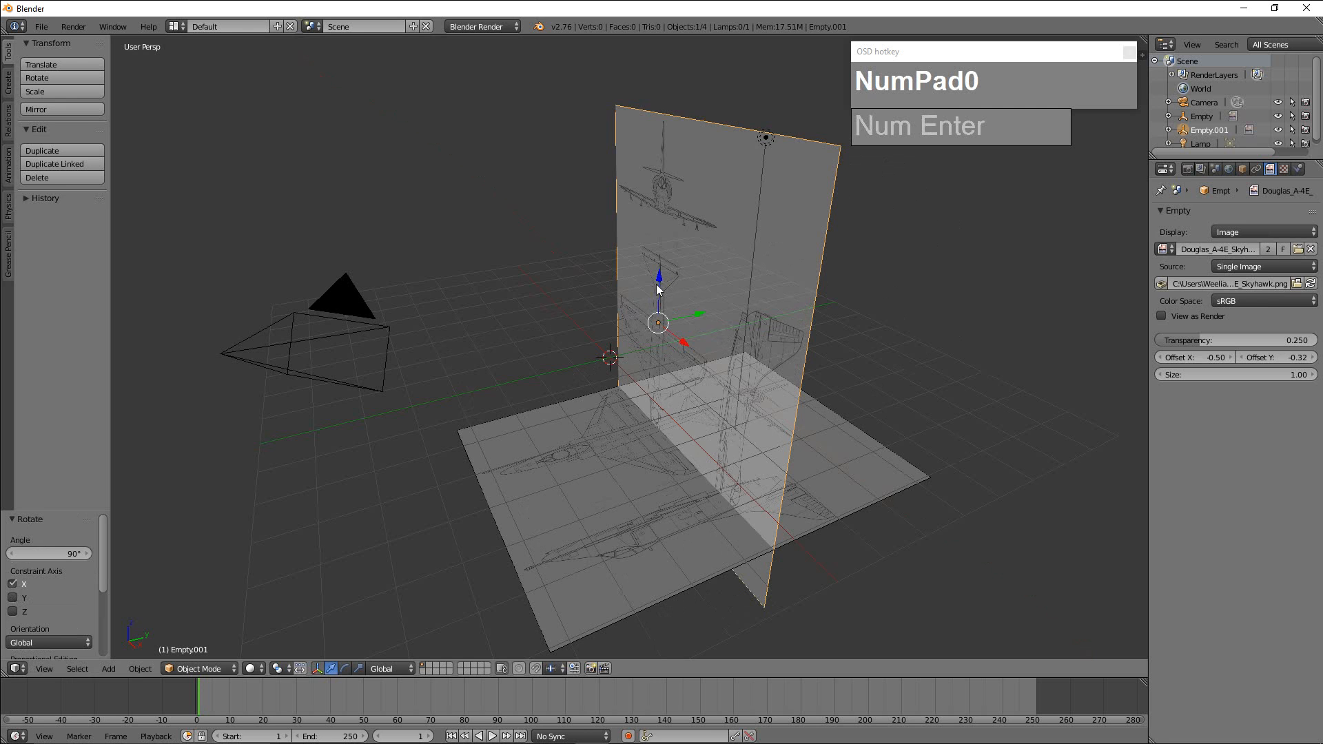
Lower the upright copy about 2.26 and a further 1.35 along Z, placing the front-view aircraft at the origin in front orthographic view.
drag(662, 274, 660, 332)
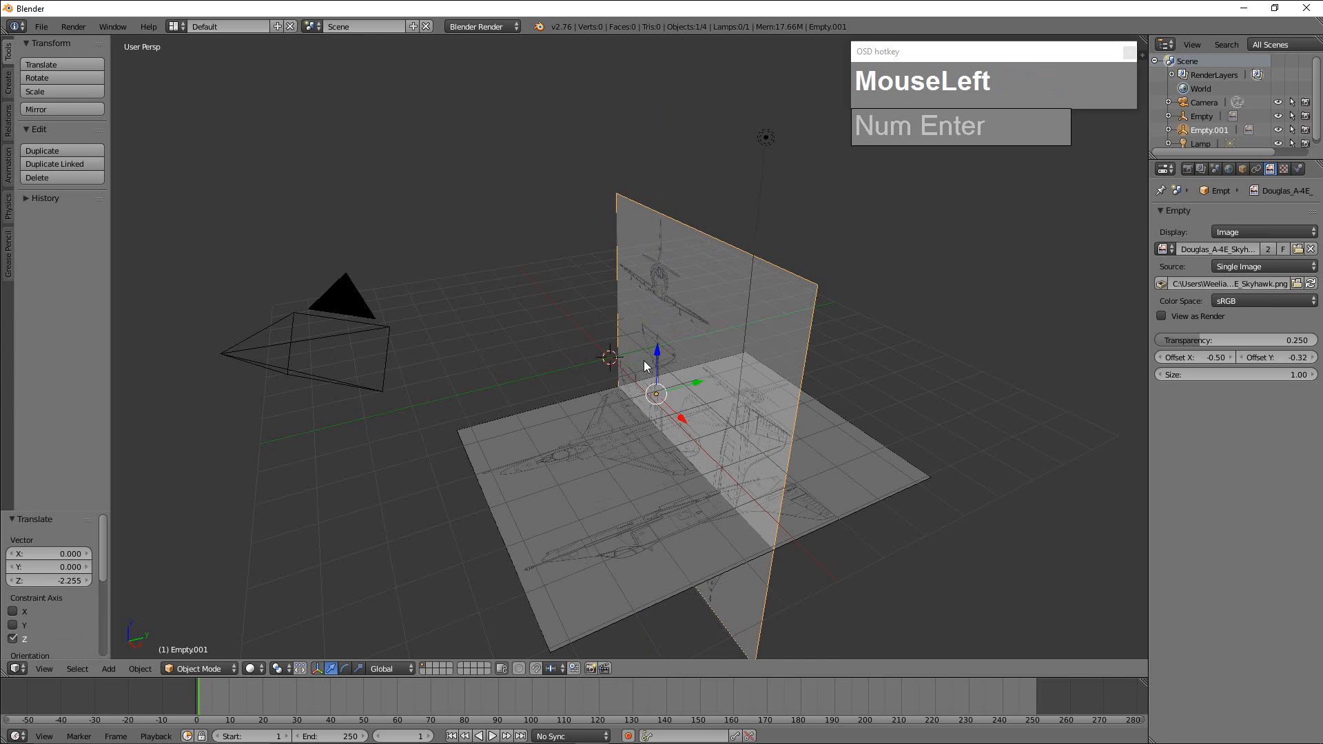
key(KP_1)
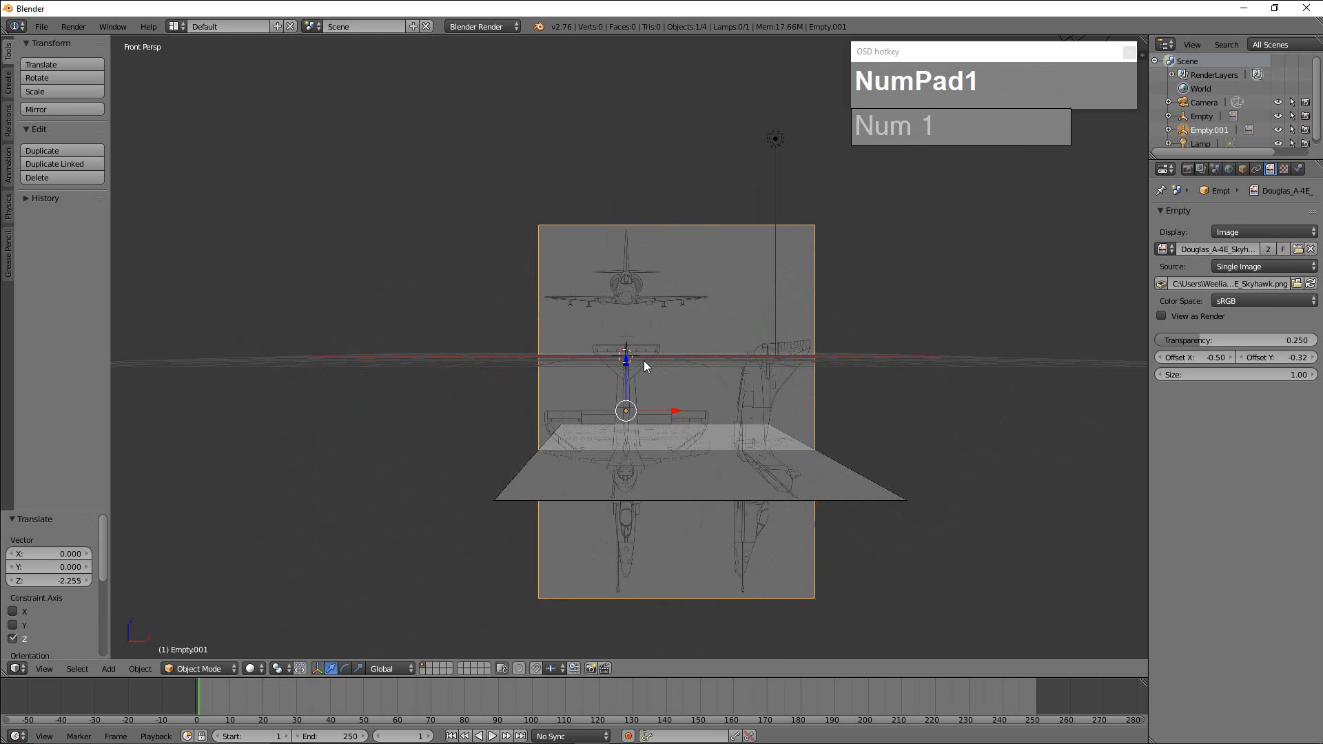
key(KP_5)
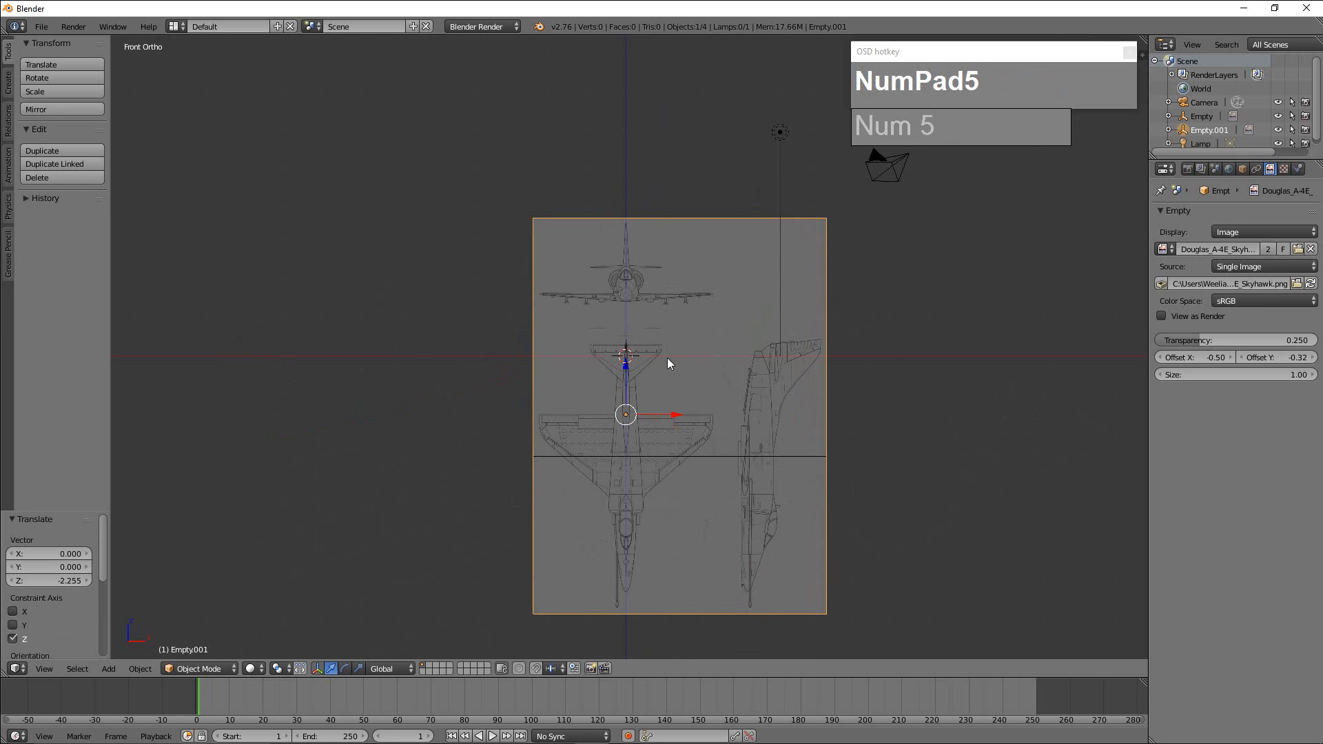
scroll(667, 363, up, 5)
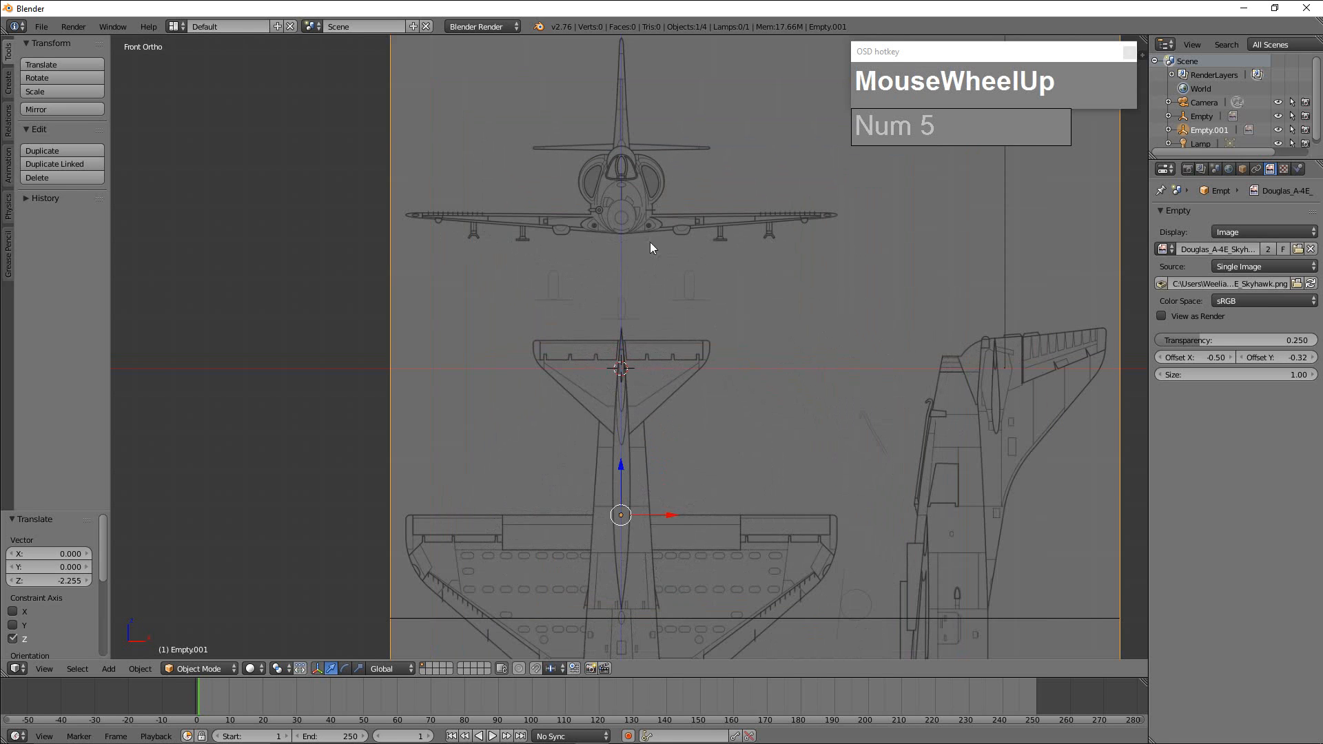
drag(617, 467, 615, 595)
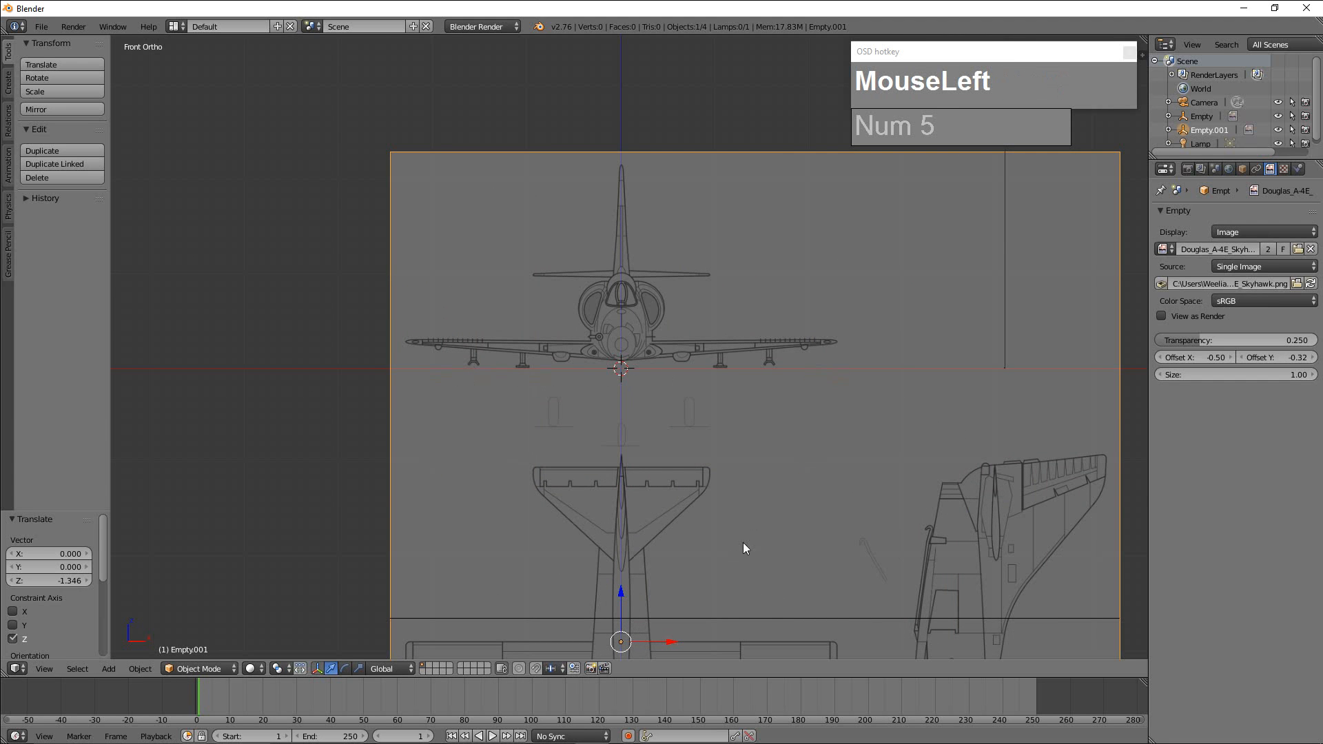
Move the upright front-view blueprint about 6.46 along Y, behind the horizontal plan.
scroll(748, 532, down, 2)
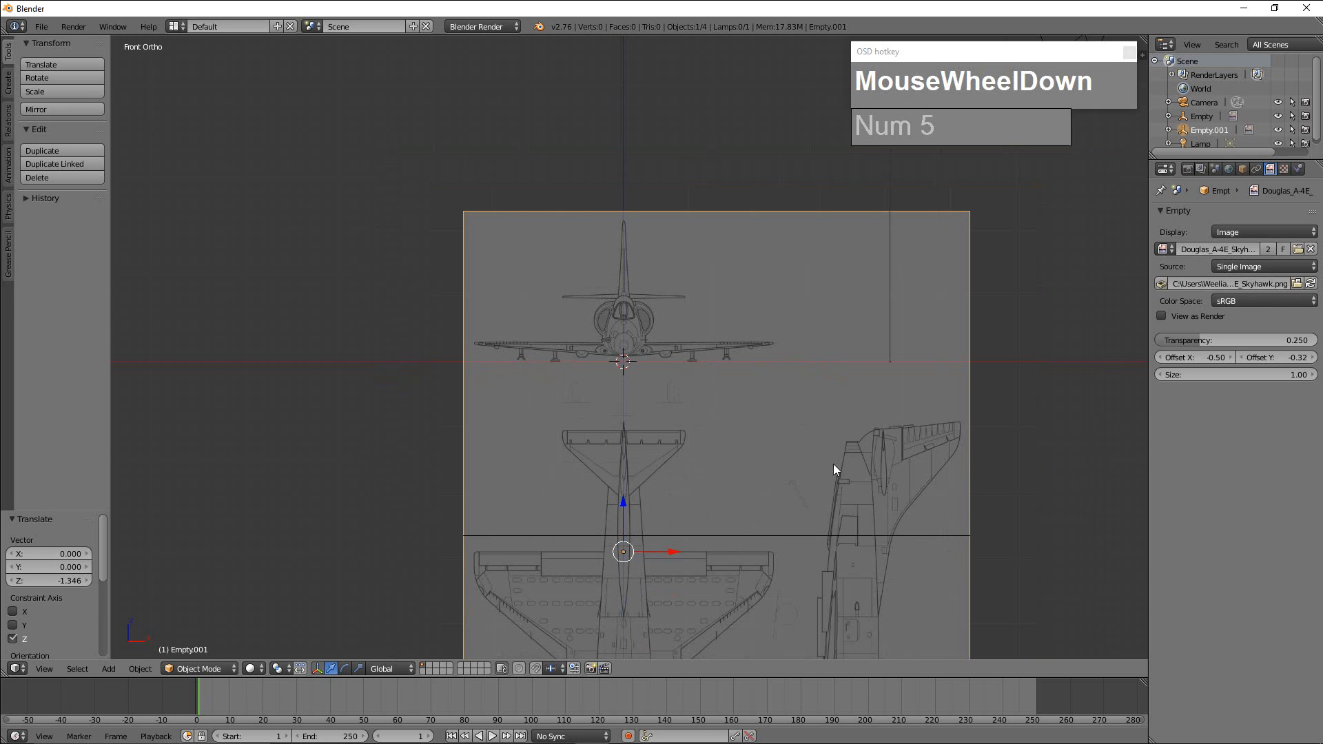
scroll(831, 465, down, 1)
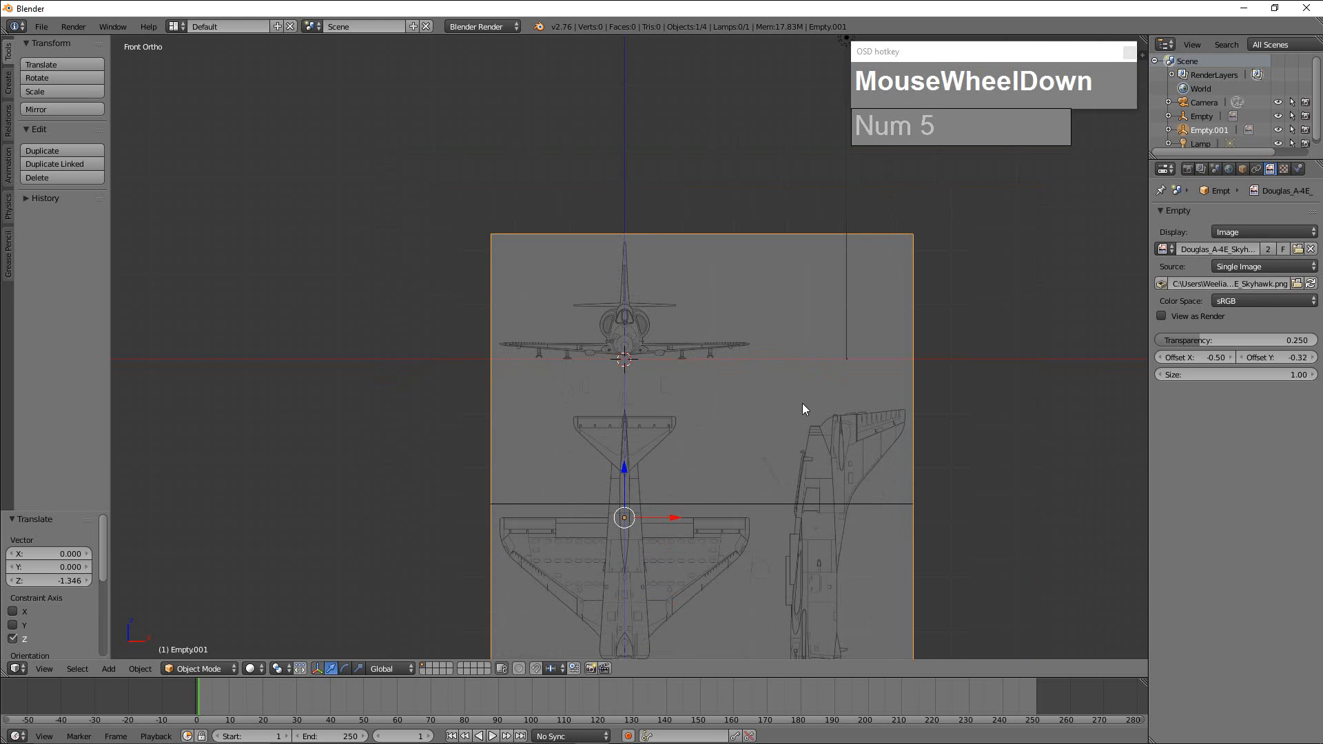
middle_drag(786, 426, 674, 456)
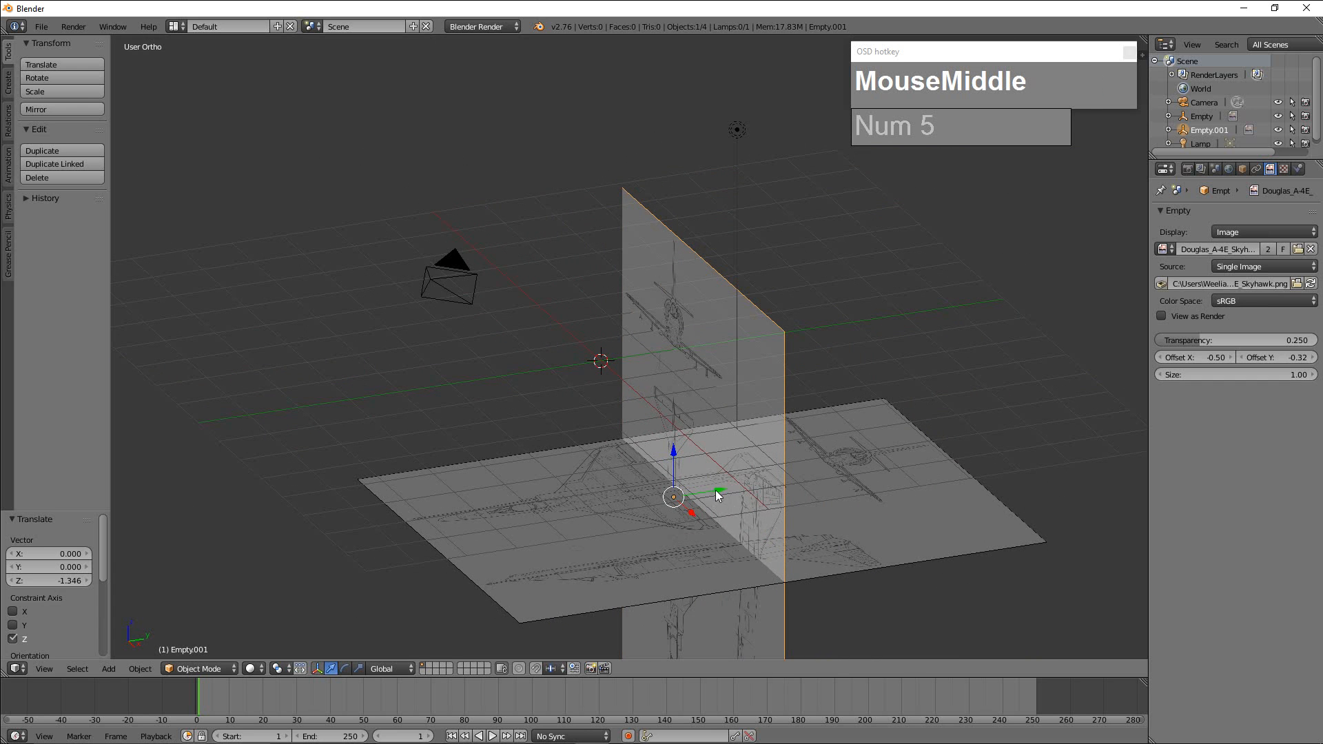
drag(716, 490, 1046, 467)
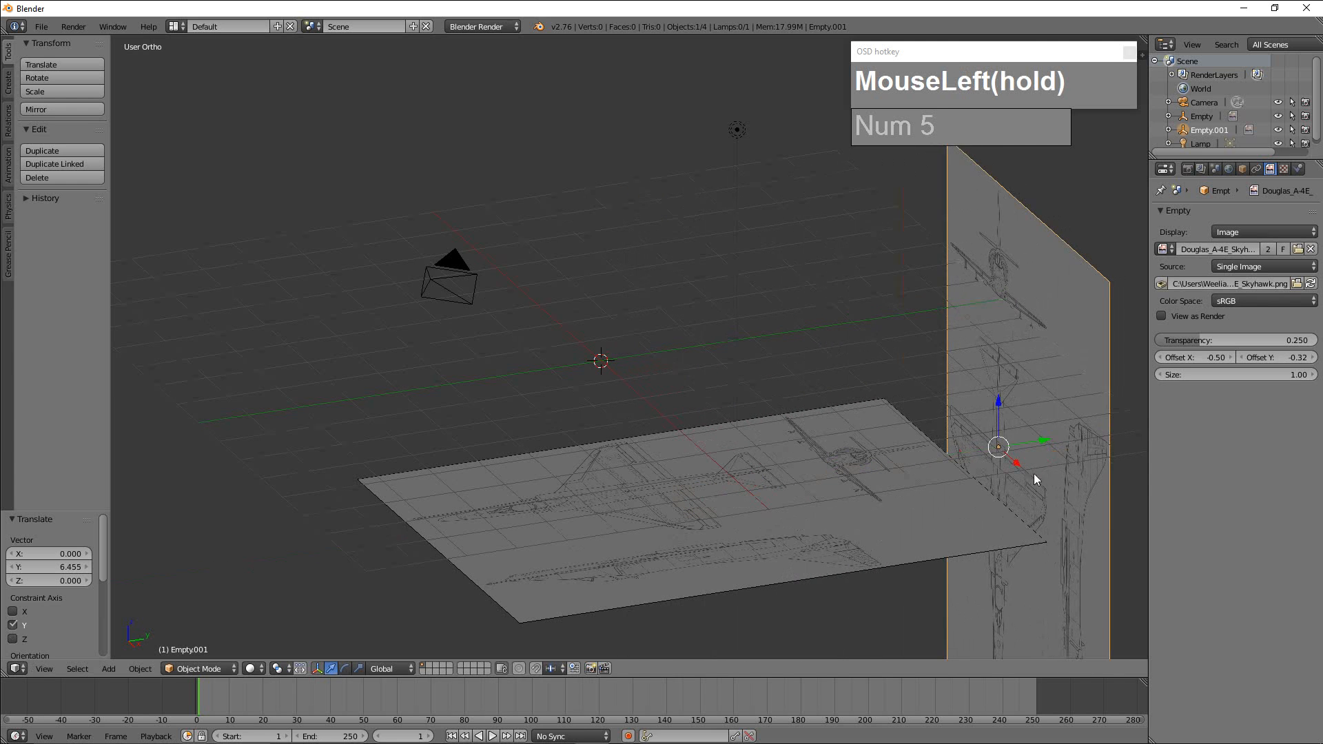
Duplicate the horizontal plan blueprint about 3.73 up along Z.
scroll(794, 505, down, 3)
middle_drag(794, 504, 716, 520)
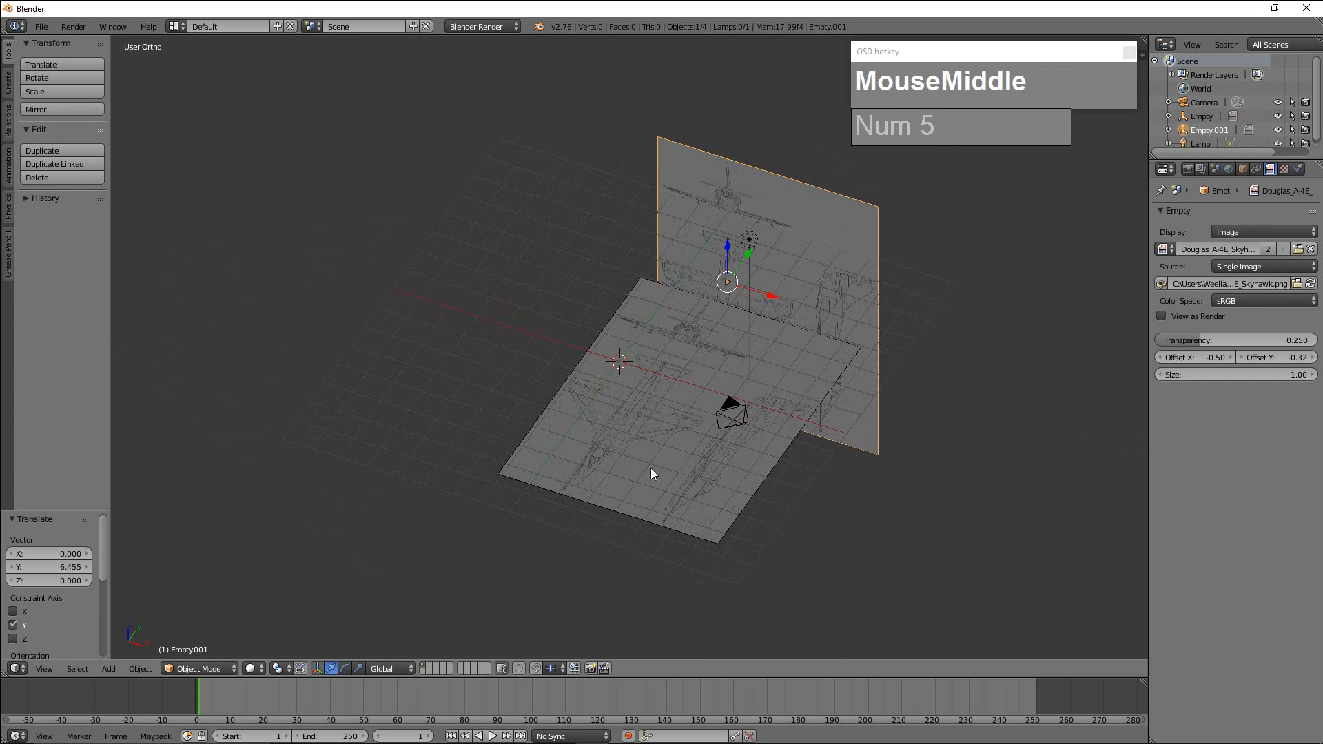
right_click(686, 489)
middle_drag(798, 504, 795, 506)
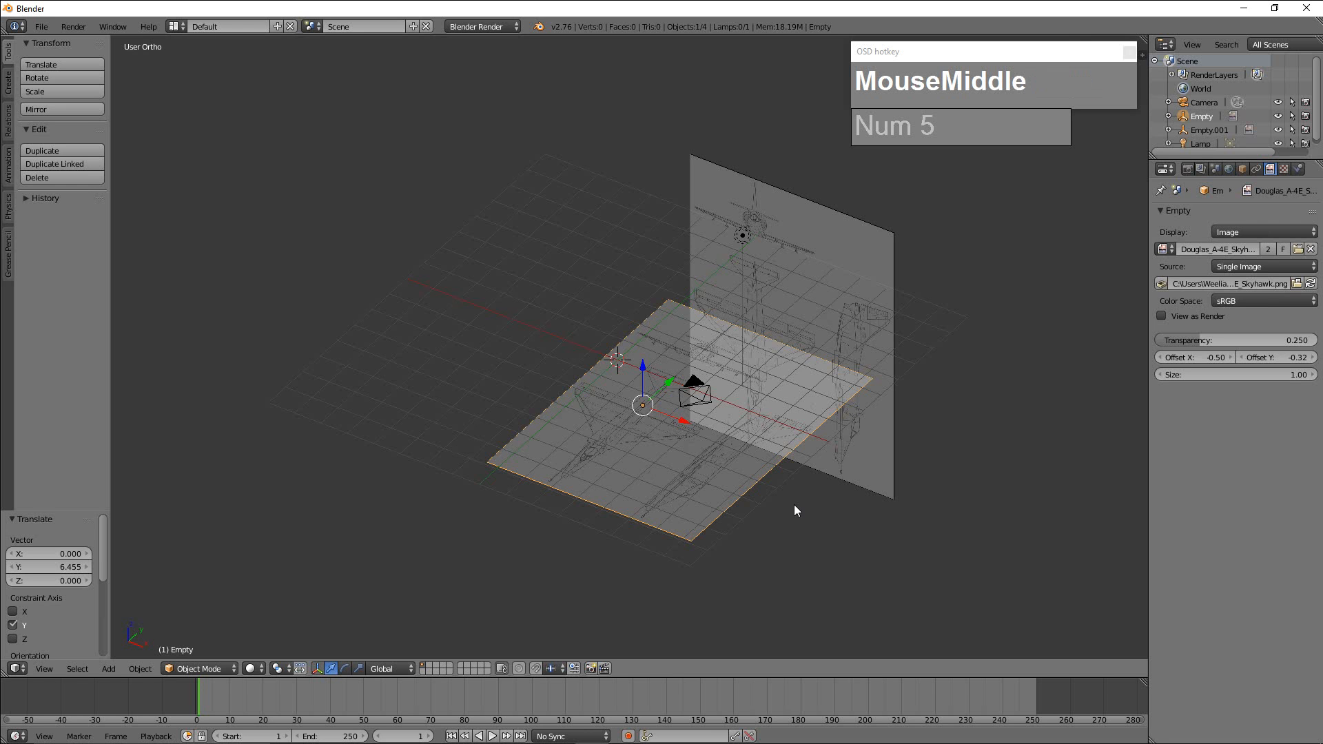
key(shift+d)
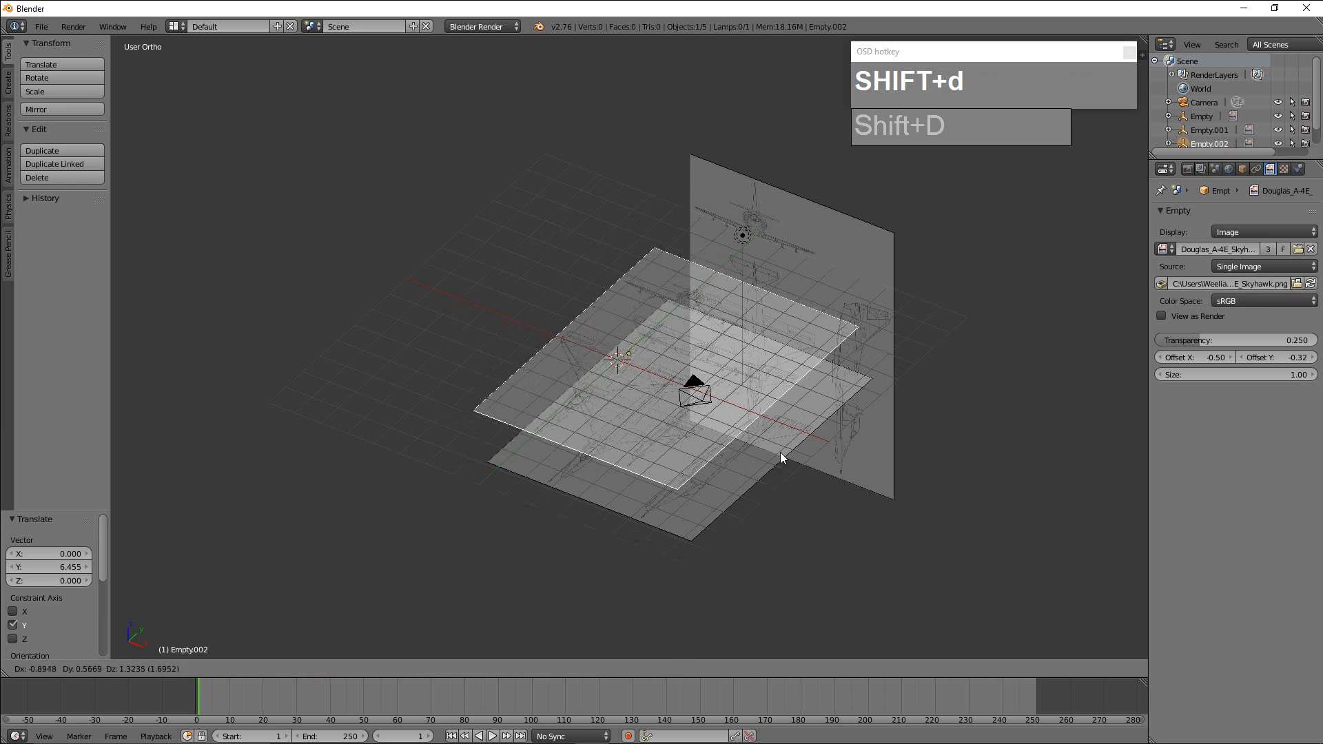
key(z)
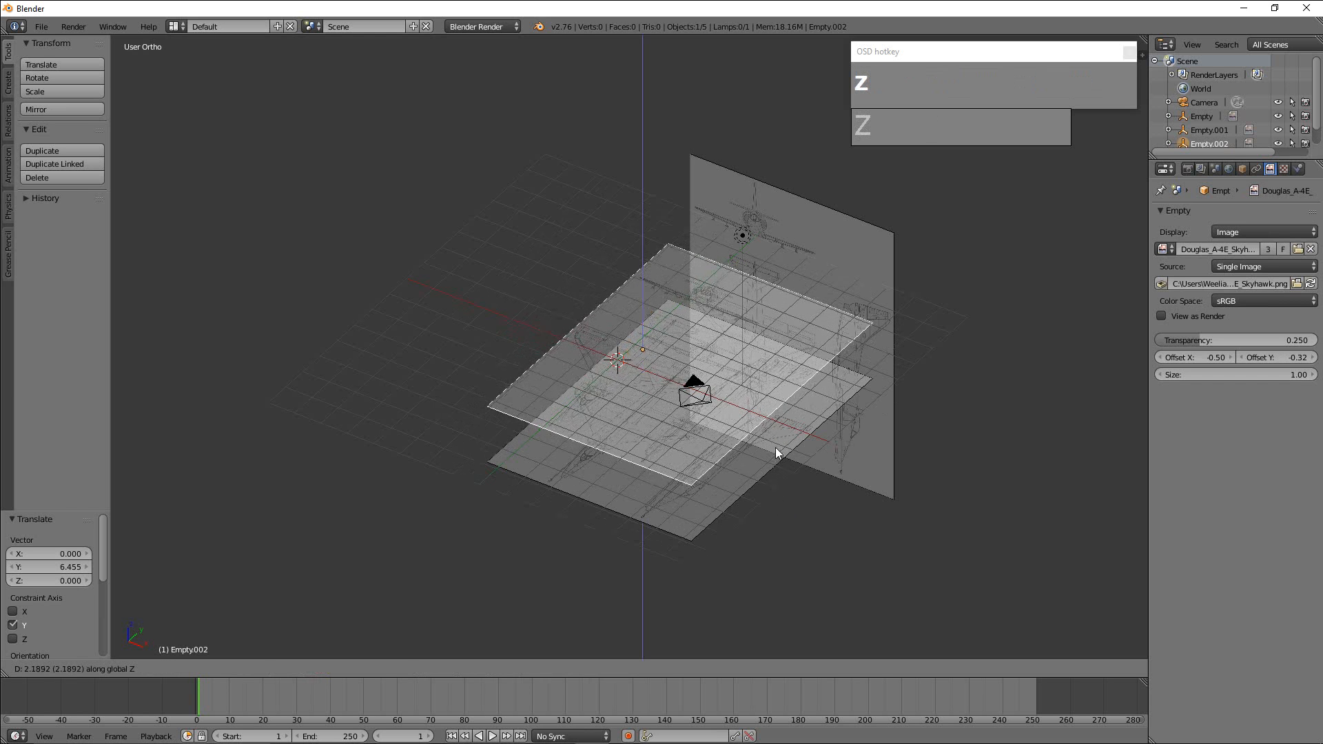
click(776, 412)
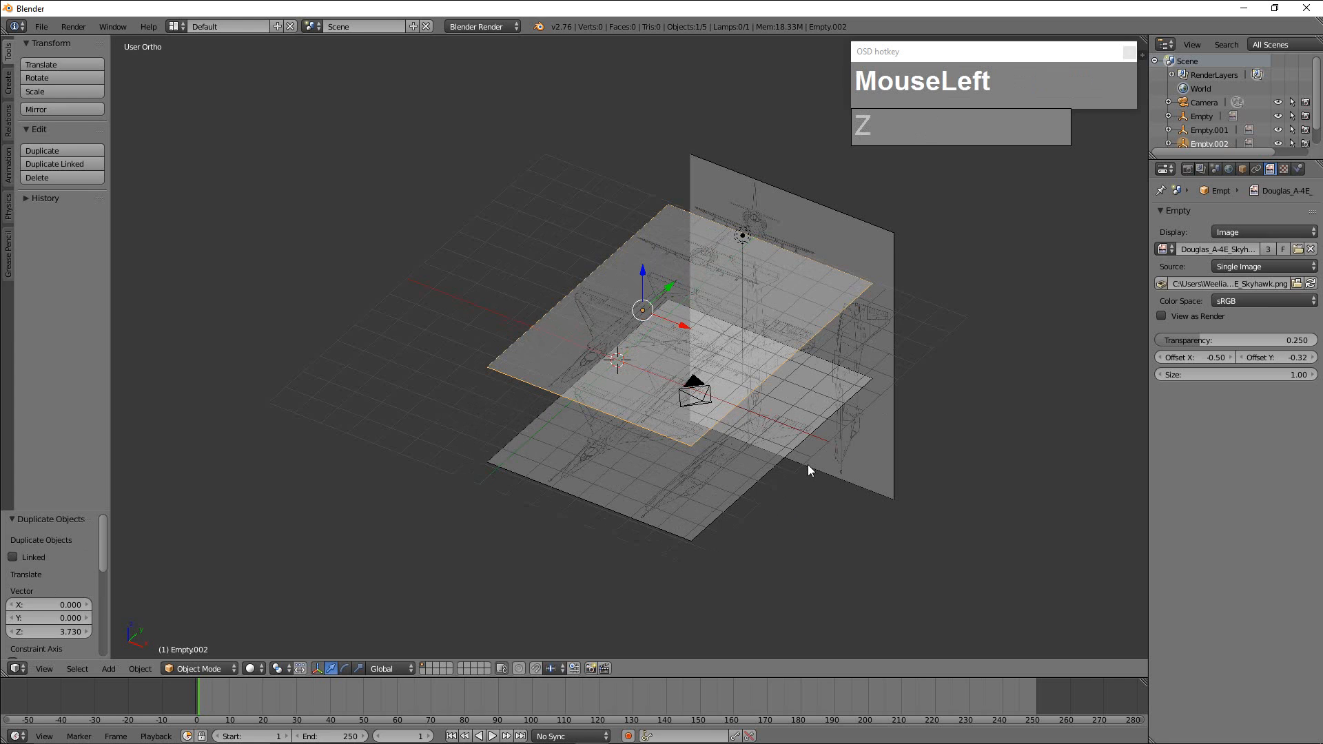
Try rotating the raised copy 90° about the Y axis, and undo that rotation.
key(r)
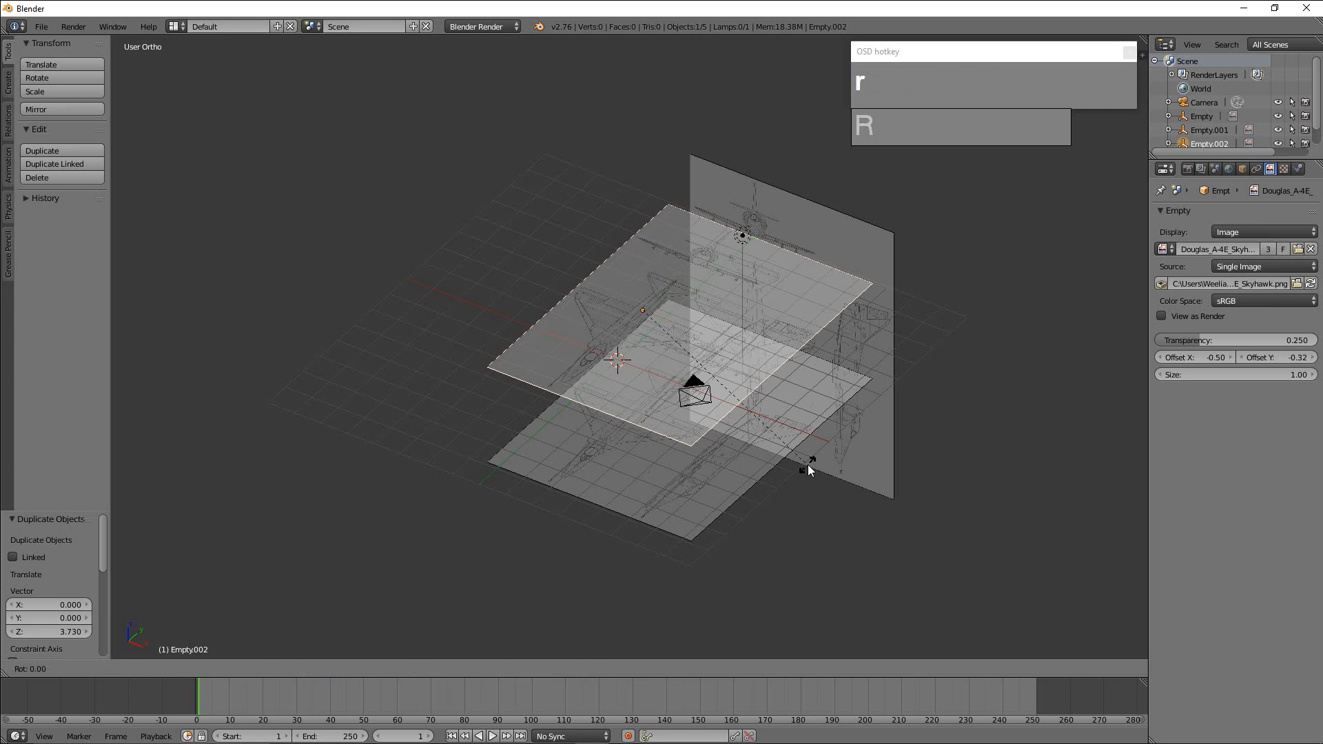
text(y90)
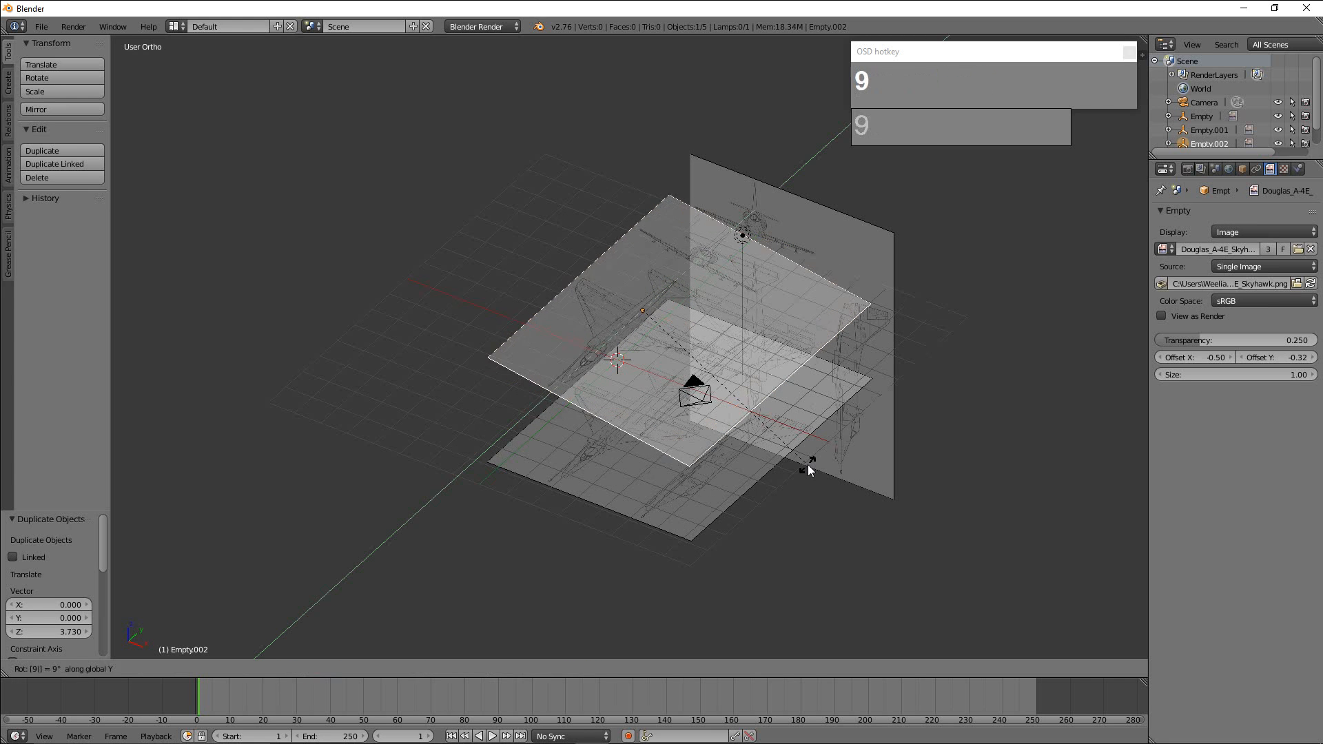
click(830, 479)
middle_drag(828, 480, 700, 429)
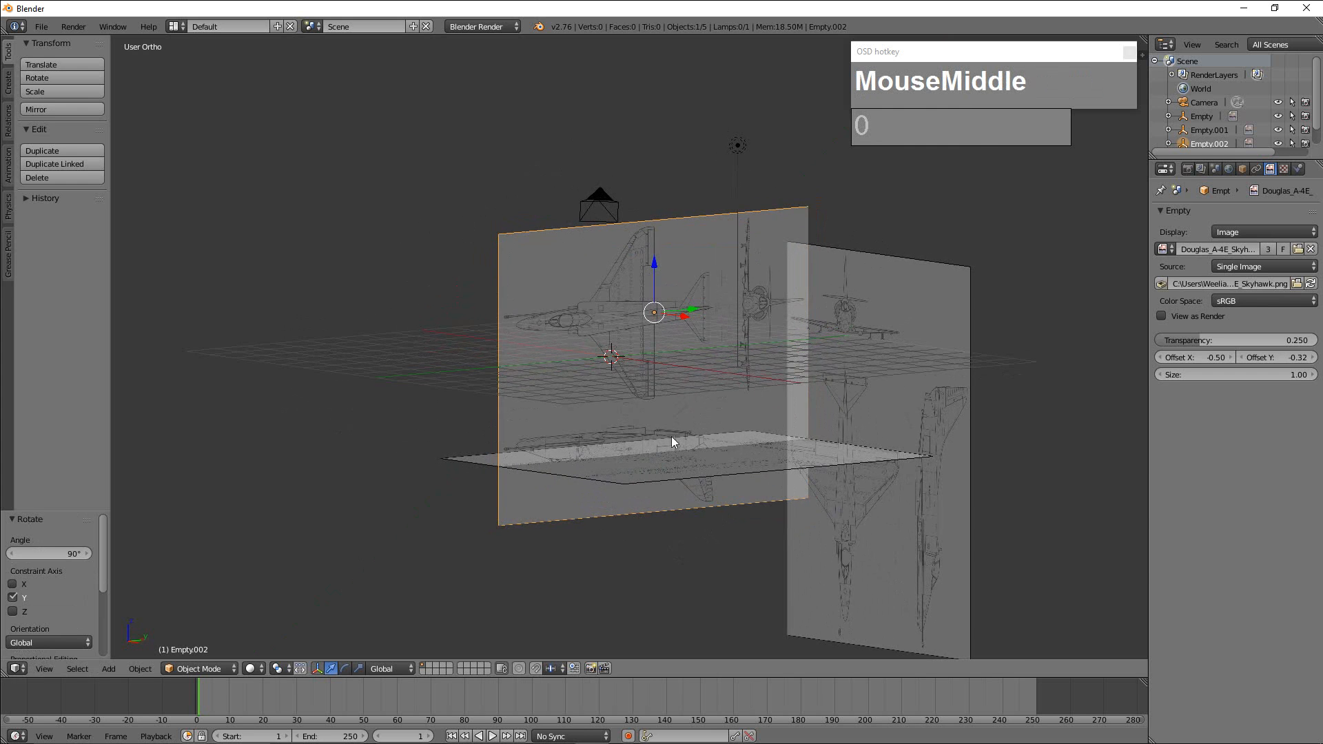
mouse_move(698, 474)
middle_down()
mouse_move(652, 486)
mouse_move(691, 499)
middle_up()
scroll(671, 487, up, 2)
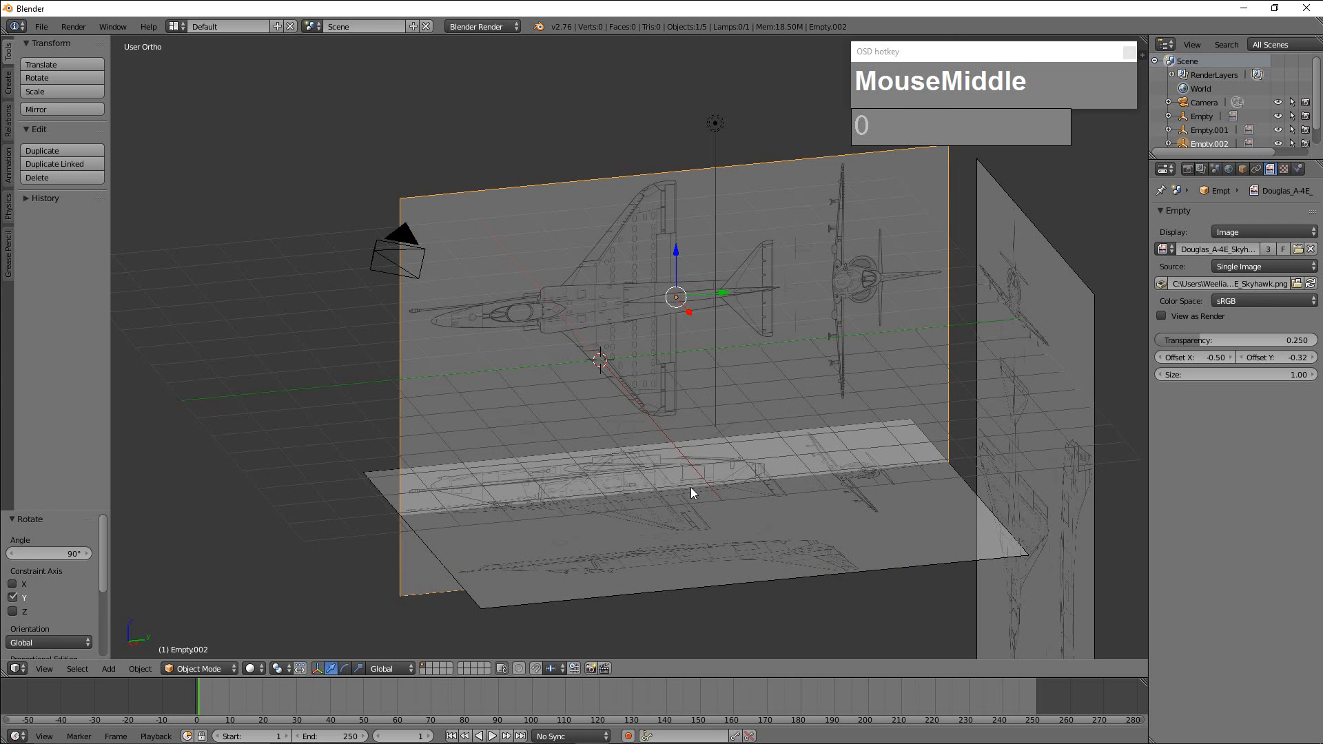
key(ctrl+z)
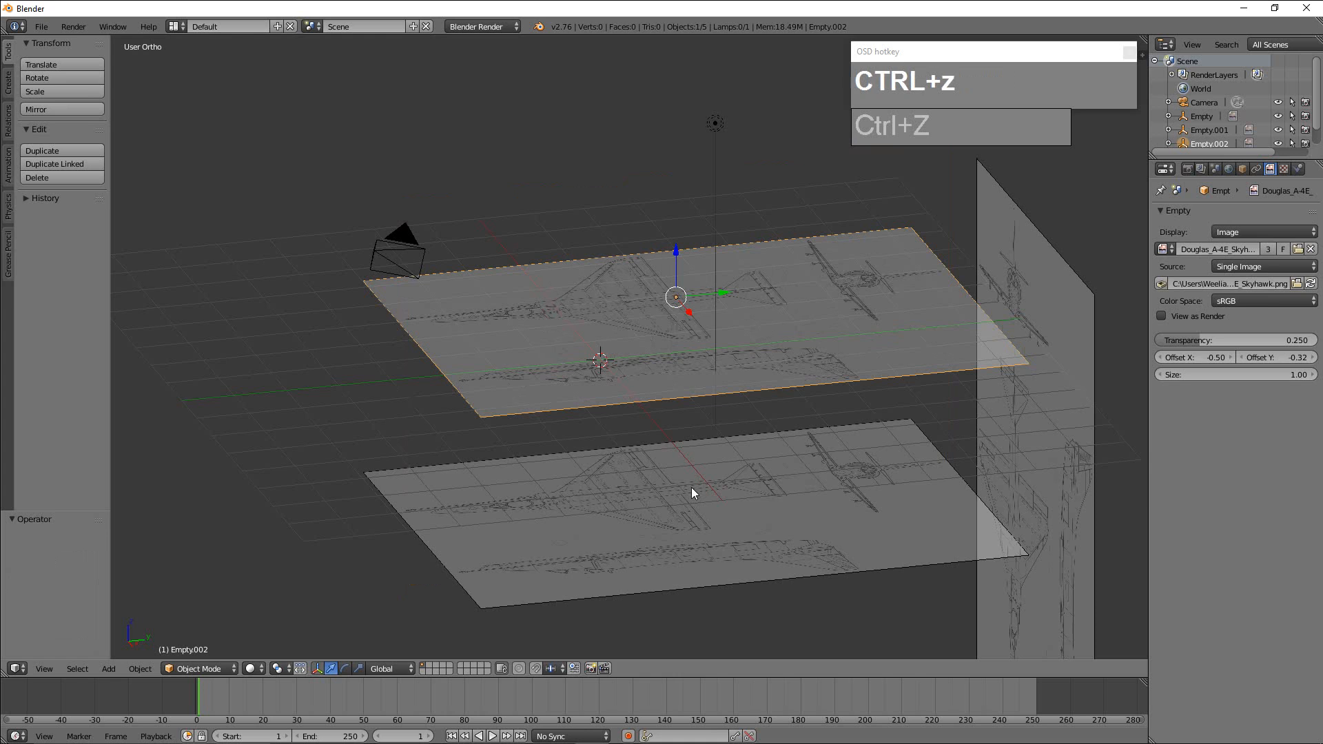
key(r)
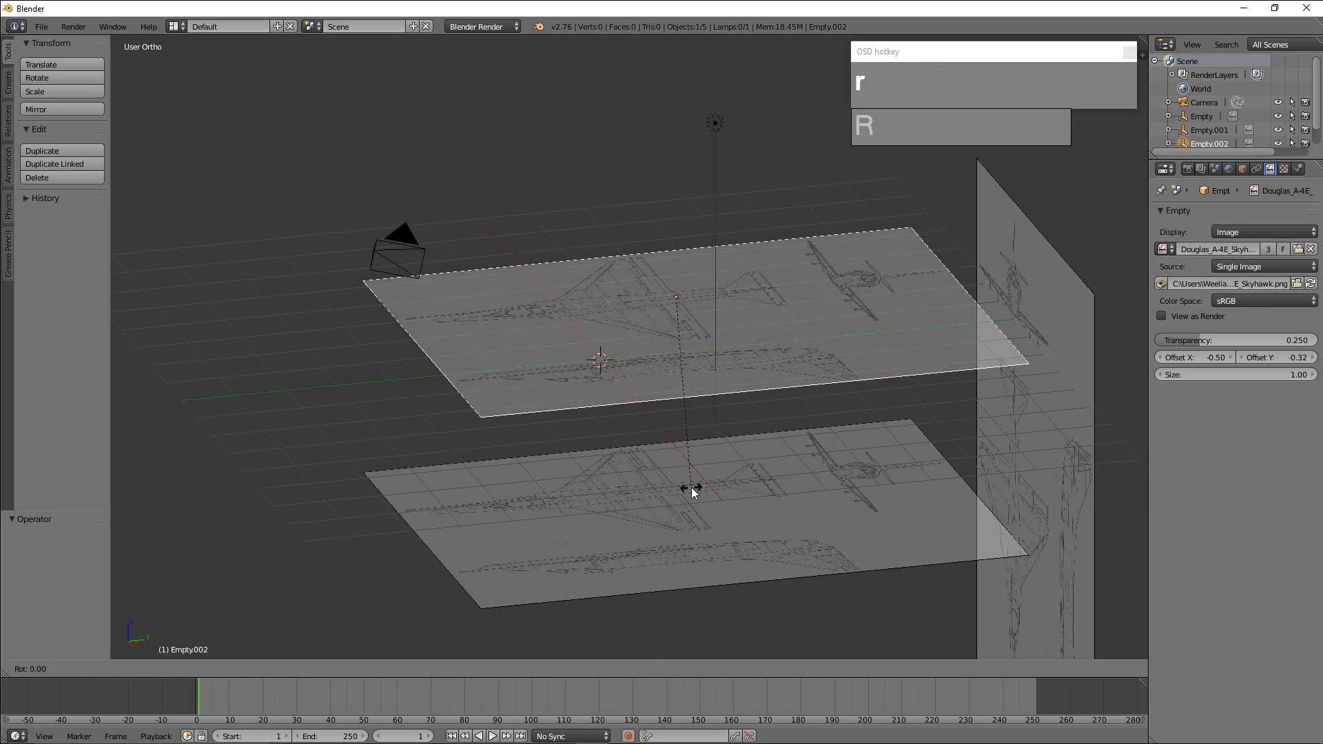
key(minus)
key(9)
key(0)
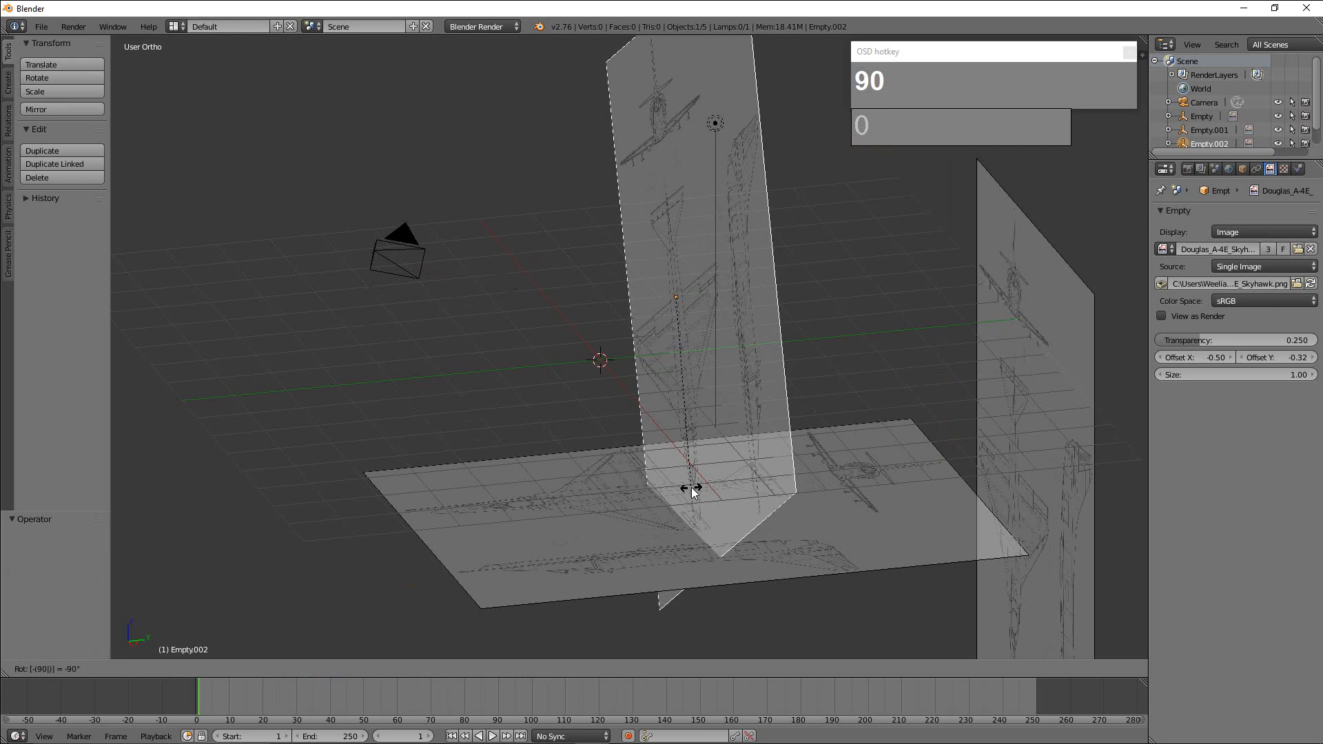
right_click(692, 487)
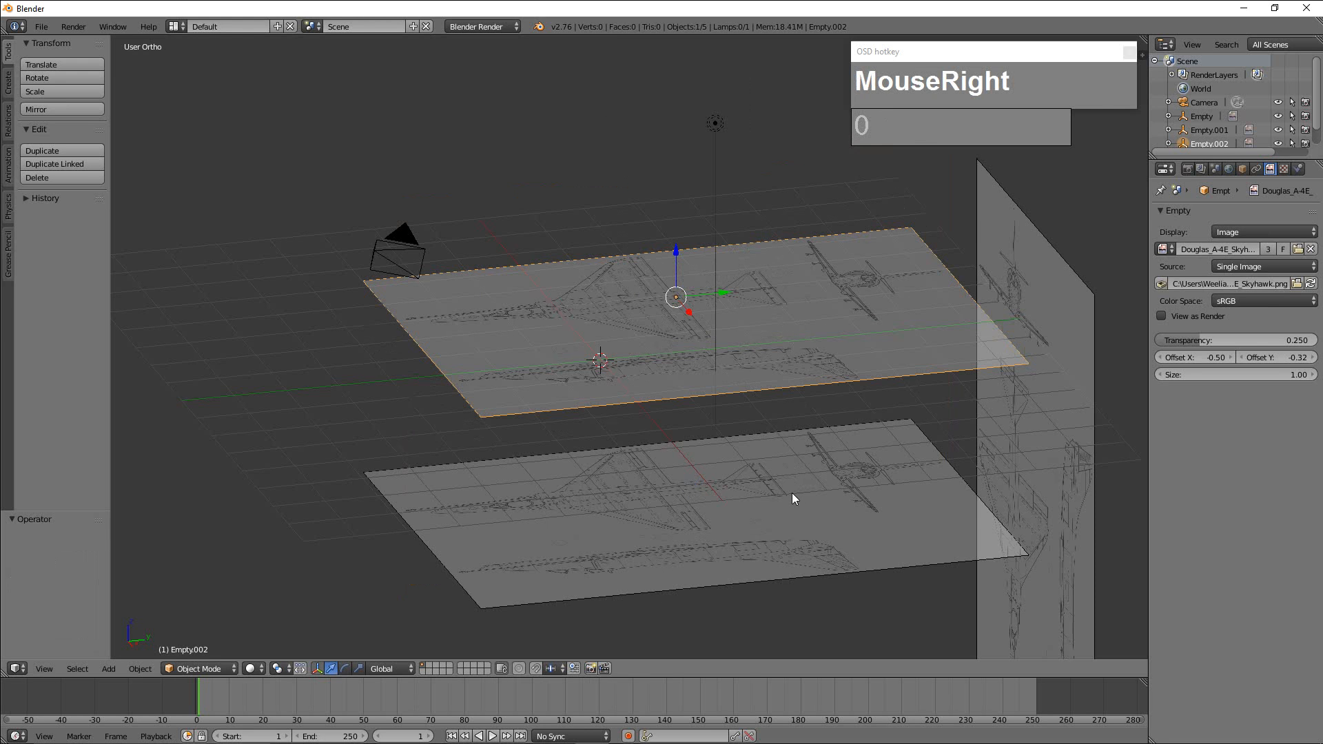
Rotate the raised blueprint copy by -90° about the Y axis so its side view stands upright.
key(r)
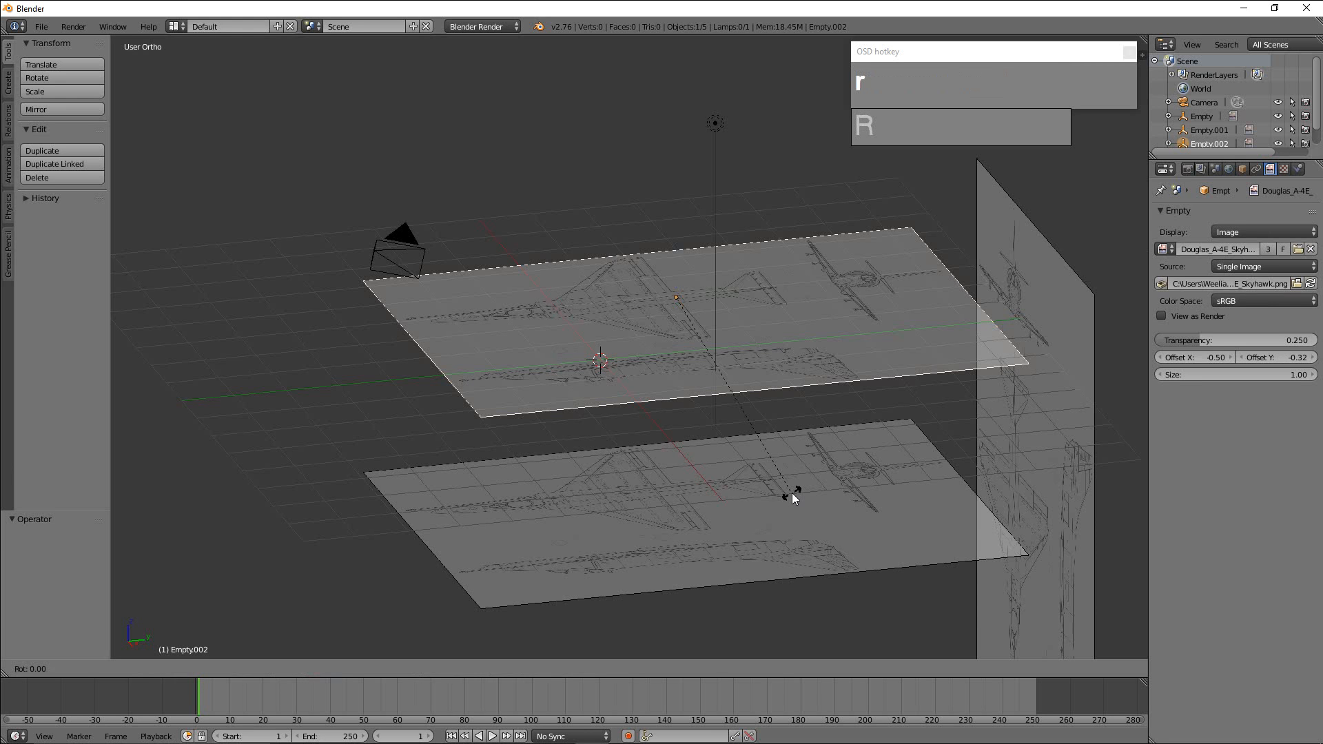
key(y)
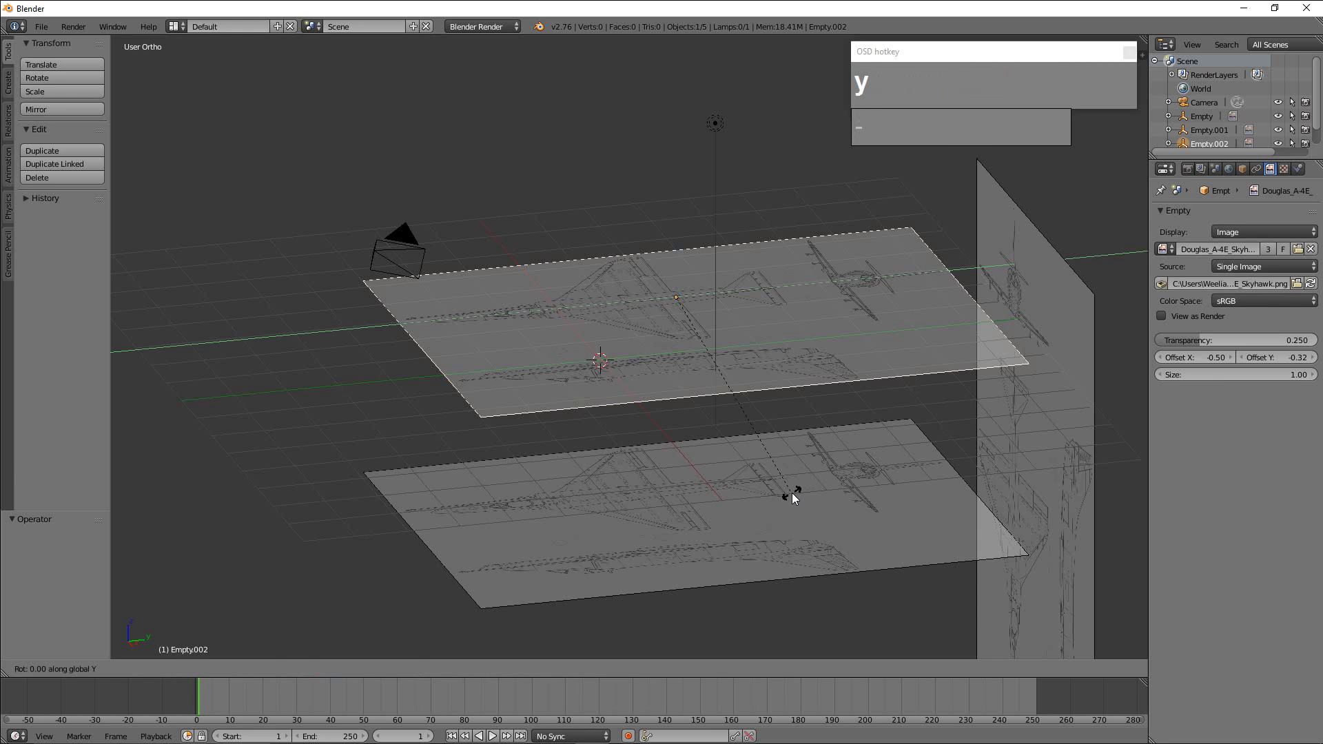
key(9)
key(0)
click(792, 493)
scroll(799, 486, down, 2)
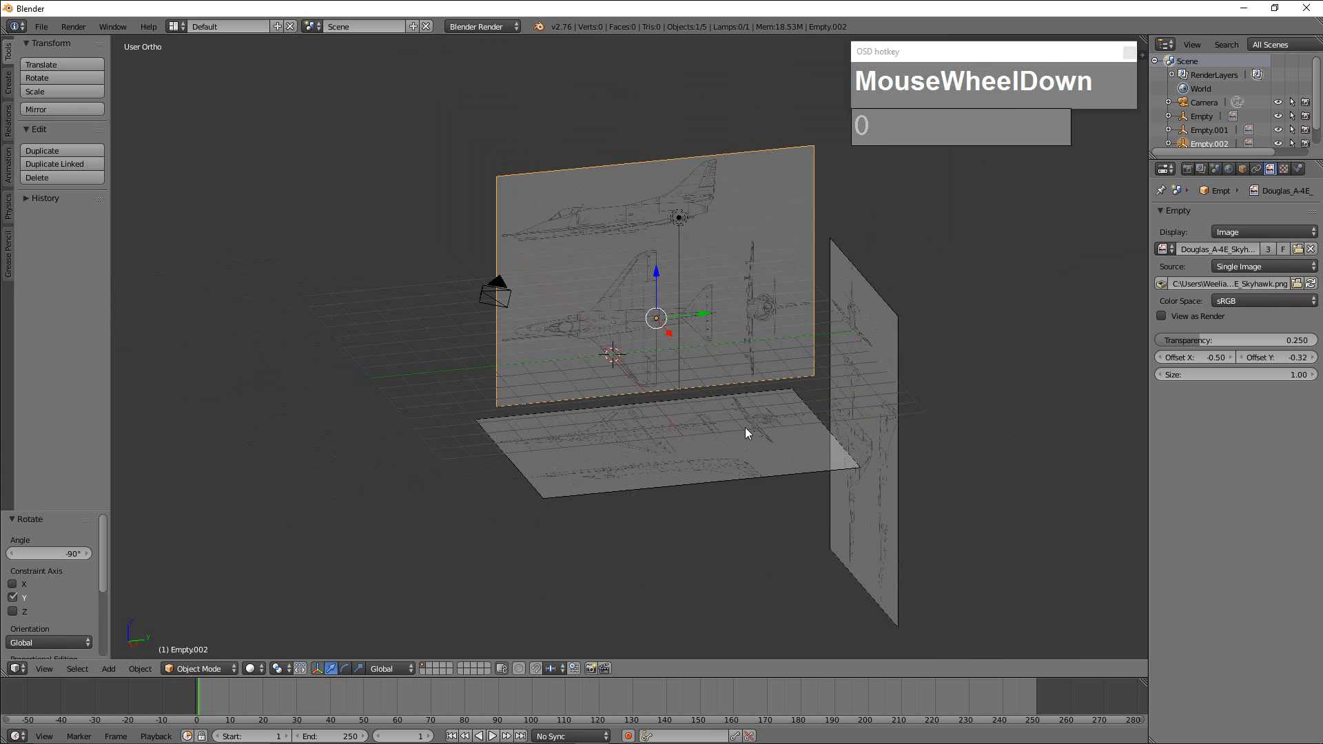
scroll(752, 428, up, 3)
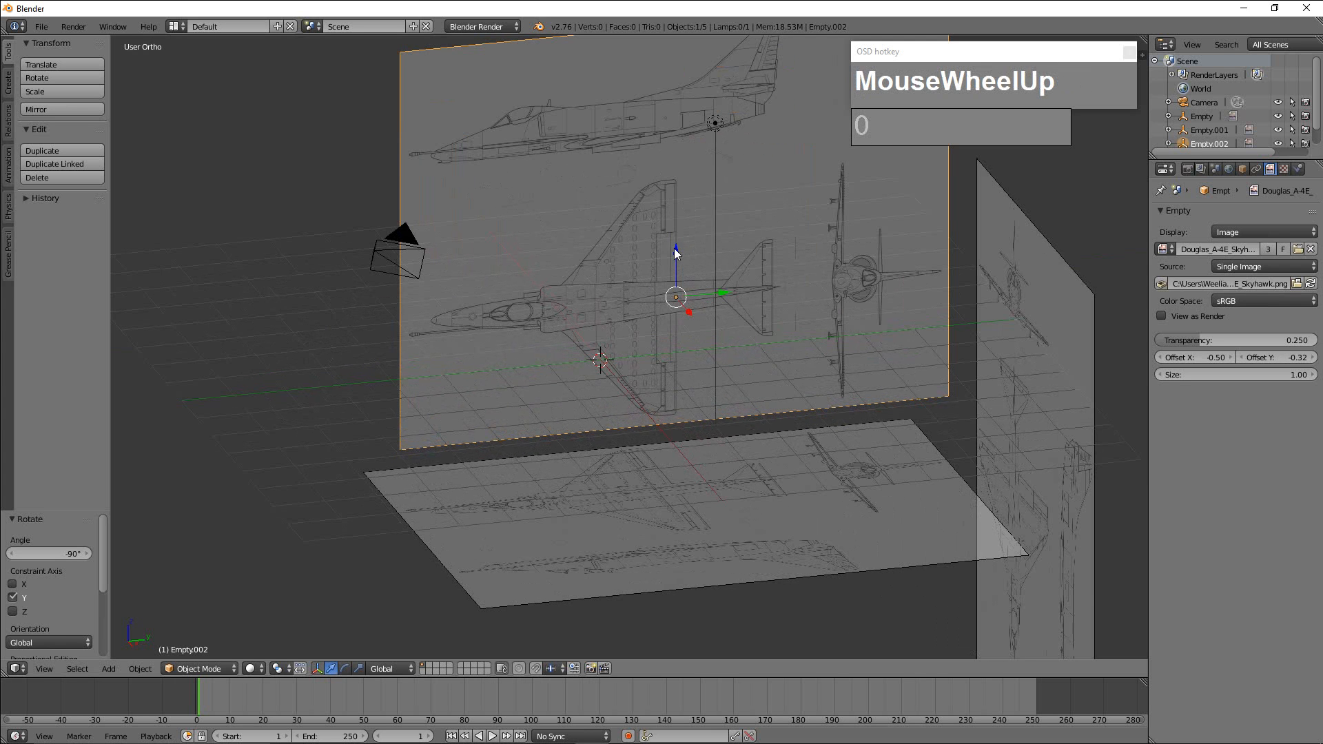
Lower the upright side-view blueprint about 3.93 along Z, and fine-tune it another 0.10 down to rest the aircraft on the ground line.
drag(675, 253, 637, 442)
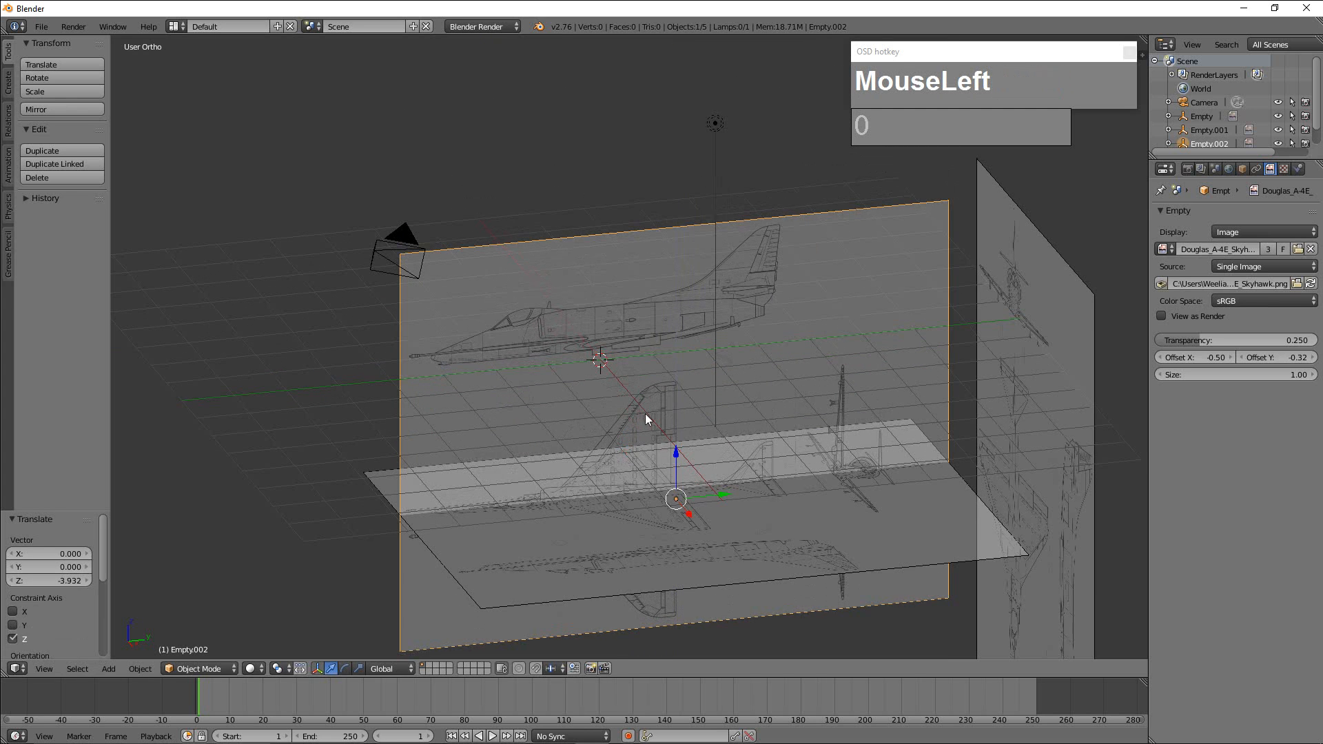
key(KP_3)
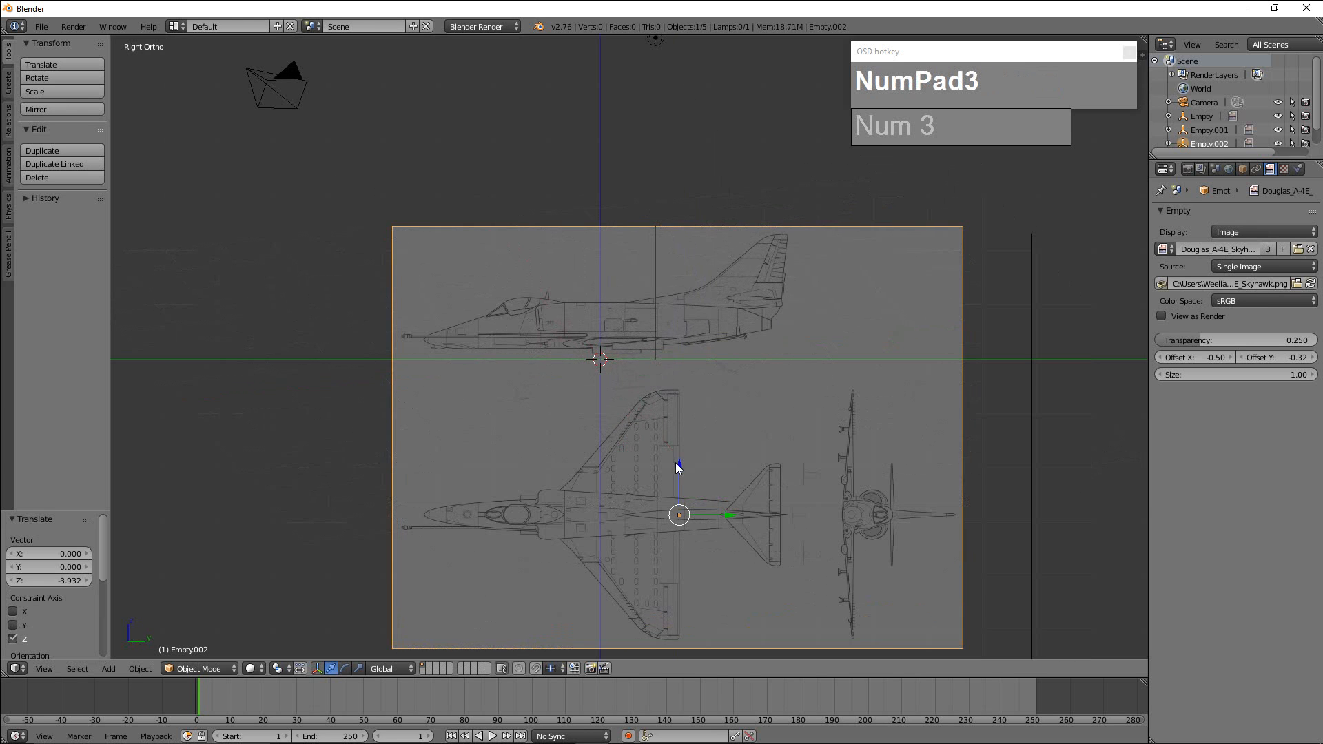
drag(679, 464, 683, 474)
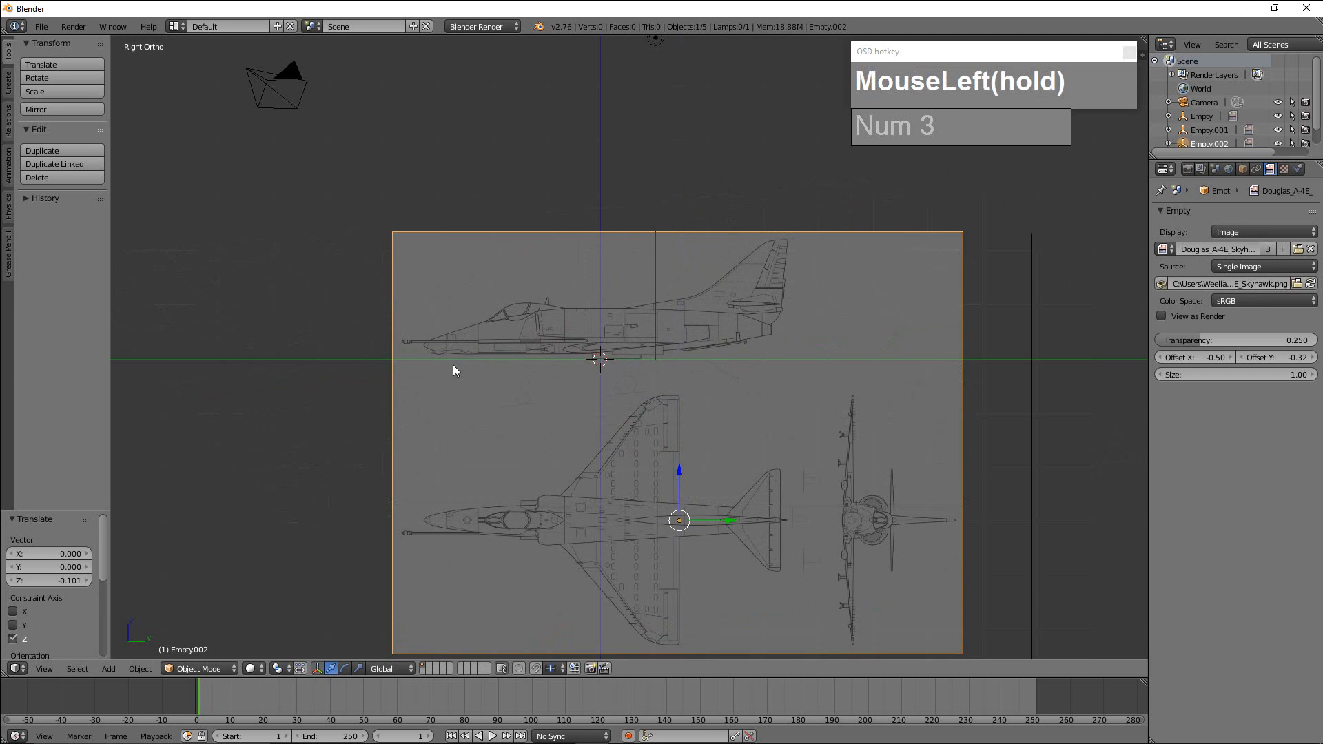
scroll(591, 366, up, 4)
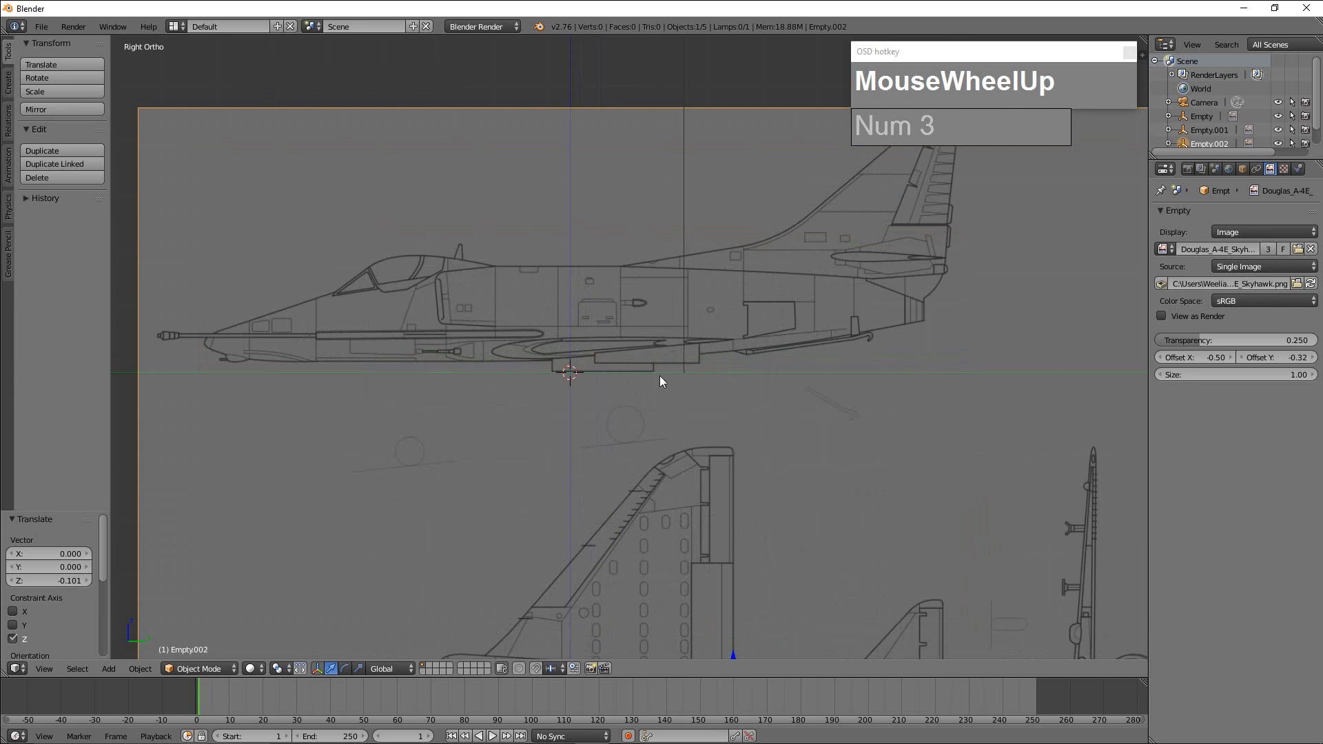
scroll(694, 401, down, 5)
Move the upright front-view blueprint about 7.82 along negative Y so it crosses the side-view blueprint for comparing heights.
mouse_move(727, 419)
middle_down()
mouse_move(677, 412)
mouse_move(730, 427)
mouse_move(696, 437)
mouse_move(729, 427)
middle_up()
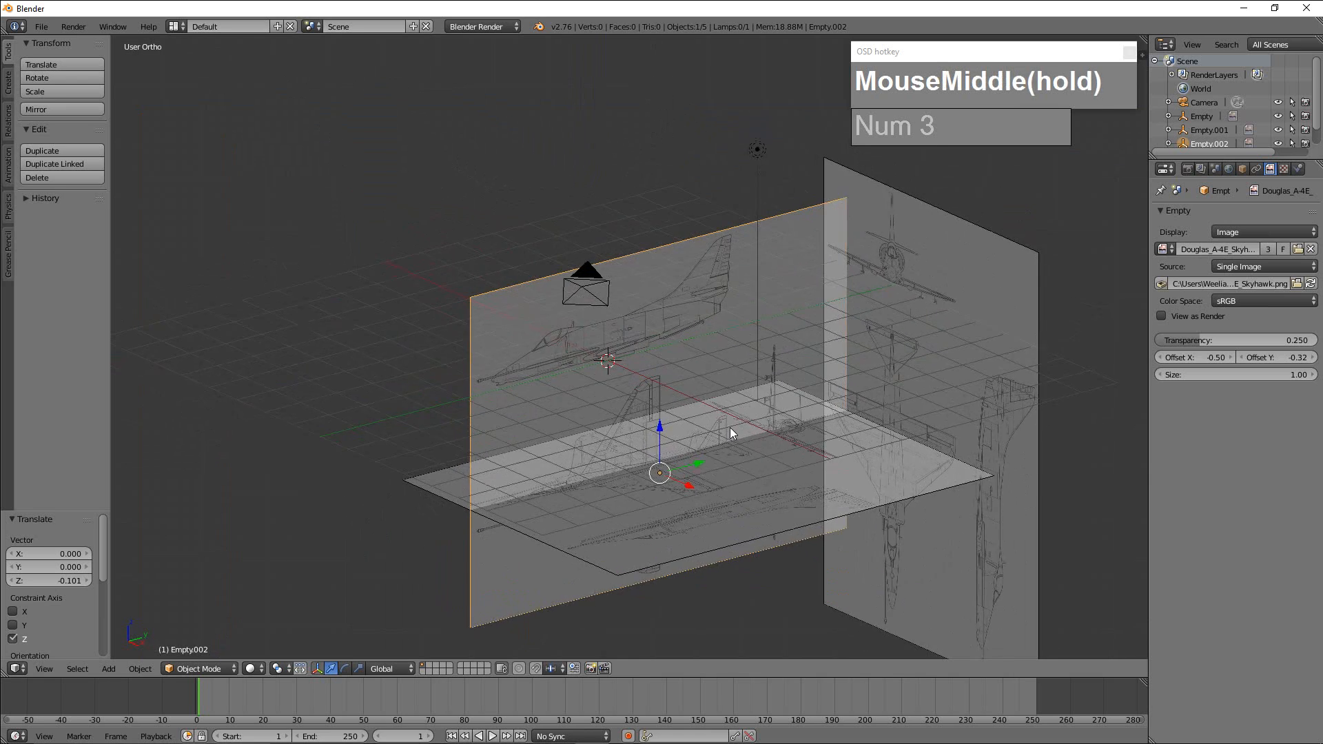
scroll(730, 428, up, 1)
mouse_move(696, 512)
mouse_down()
mouse_move(644, 478)
mouse_move(712, 535)
mouse_move(686, 521)
mouse_move(697, 524)
mouse_up()
right_click(1019, 268)
drag(978, 411, 638, 485)
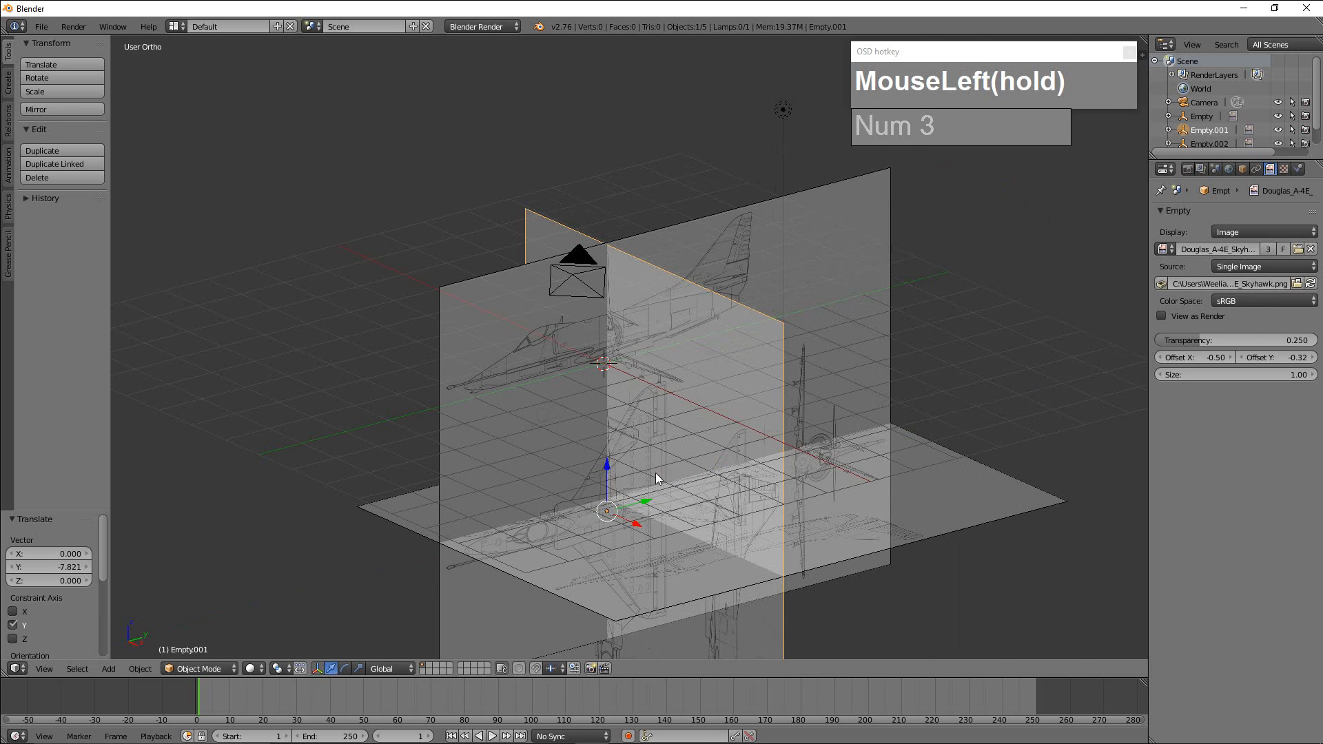
scroll(663, 473, up, 4)
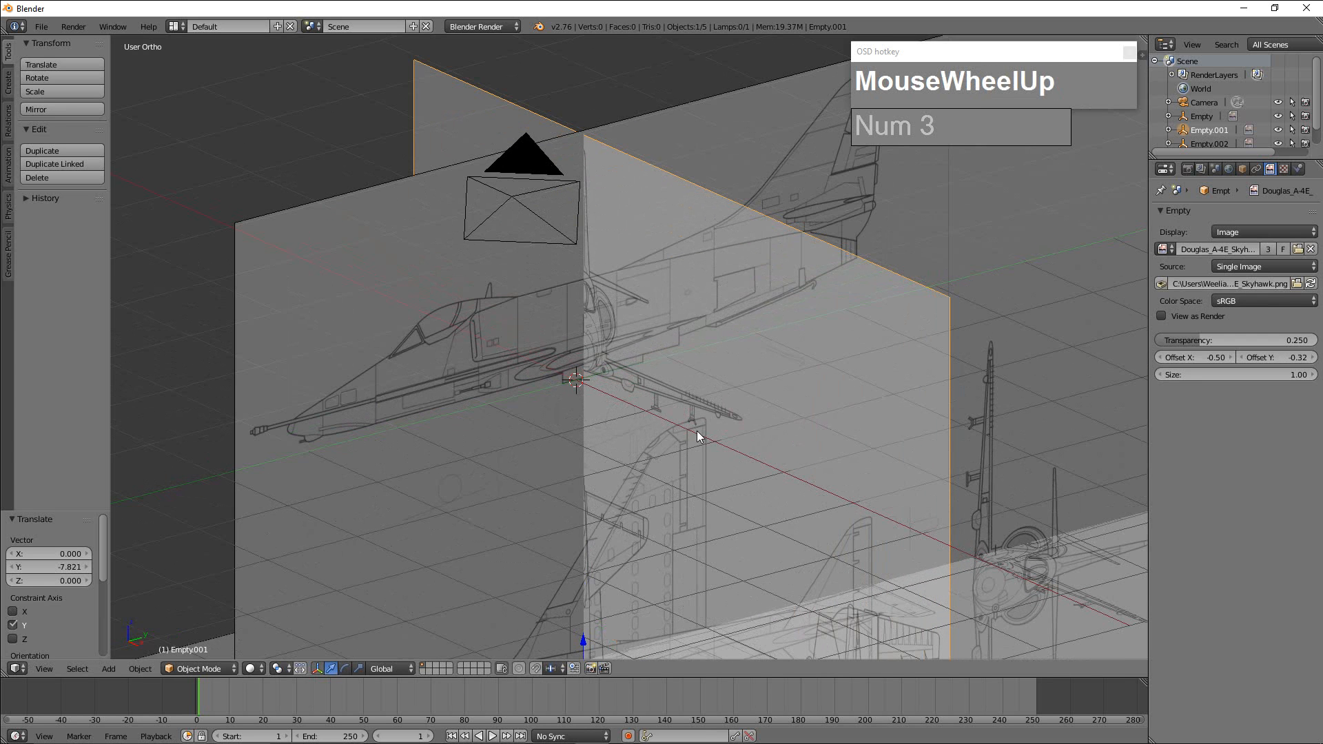
shift+middle_drag(689, 429, 684, 389)
alt+middle_click(702, 404)
right_click(735, 304)
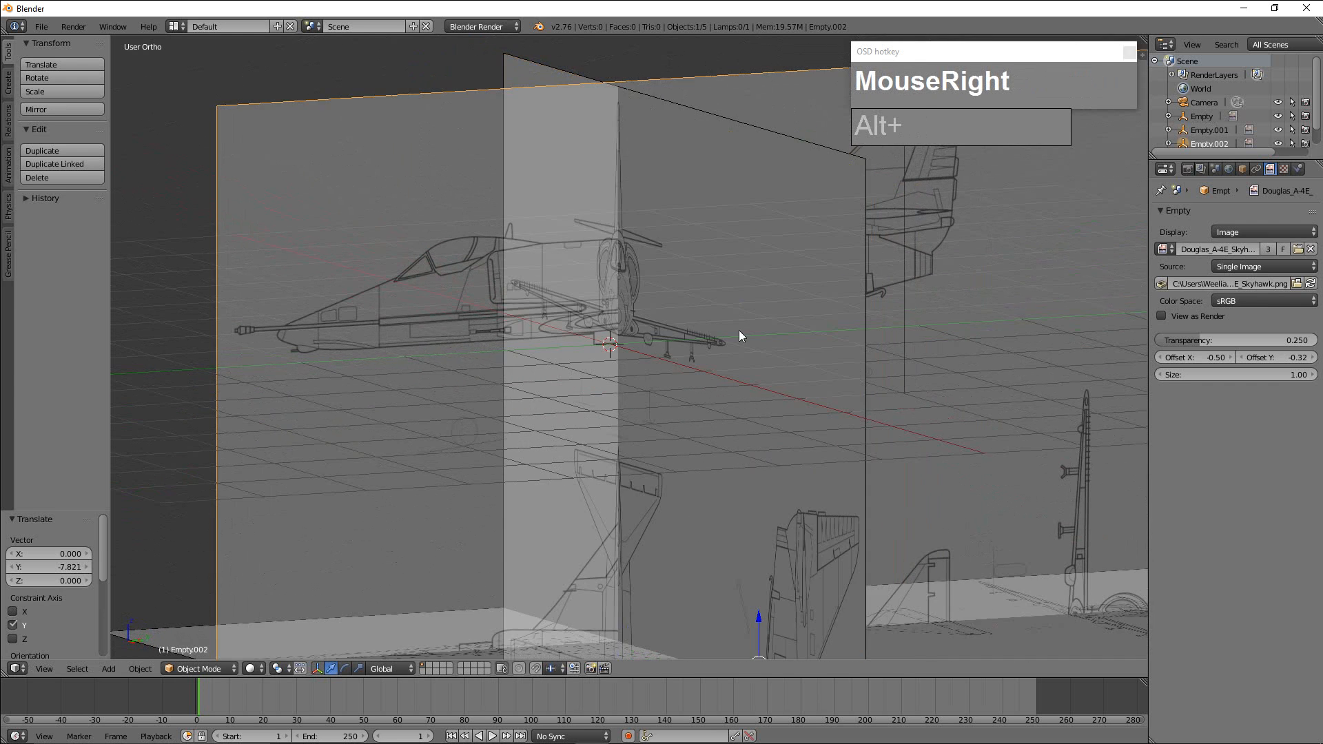
right_click(748, 329)
scroll(671, 363, down, 3)
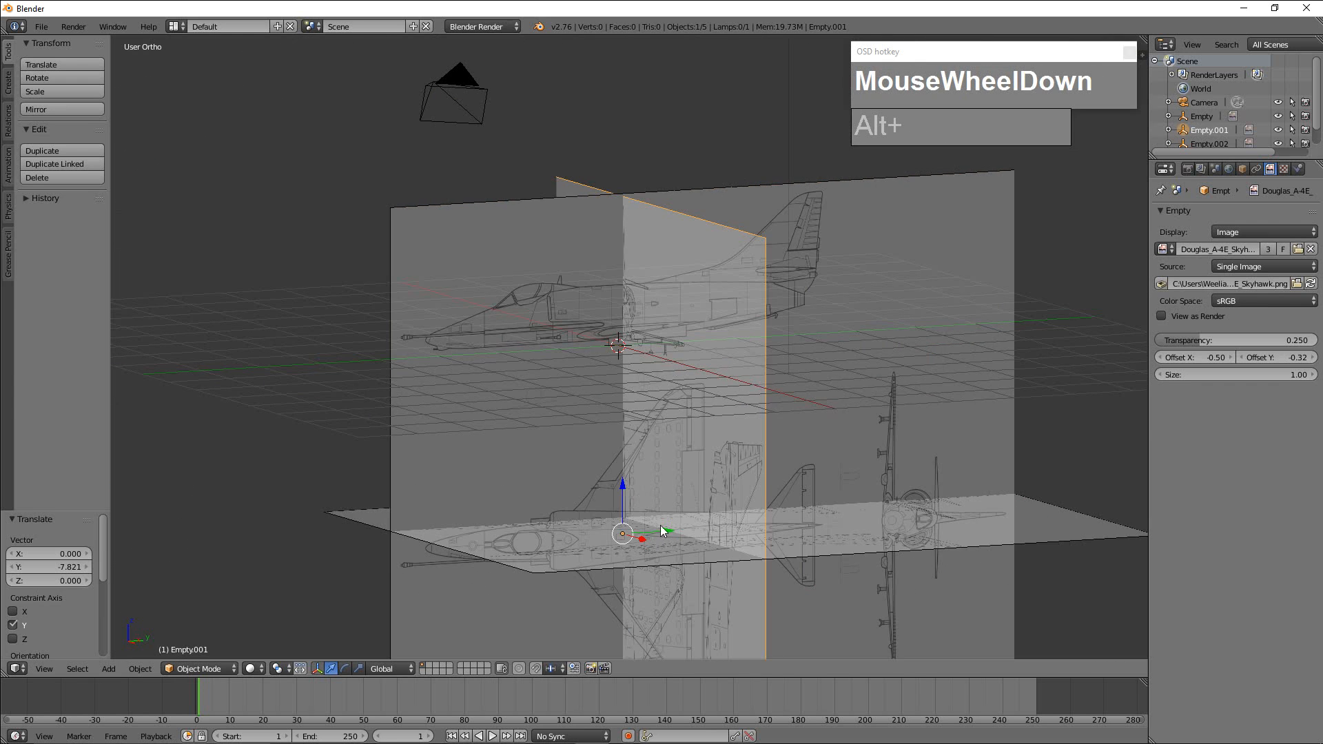
Shift the front-view blueprint about 2.79 along negative Y towards the side view's nose, plus a further 0.40.
drag(661, 526, 856, 507)
drag(860, 507, 494, 532)
scroll(482, 518, up, 5)
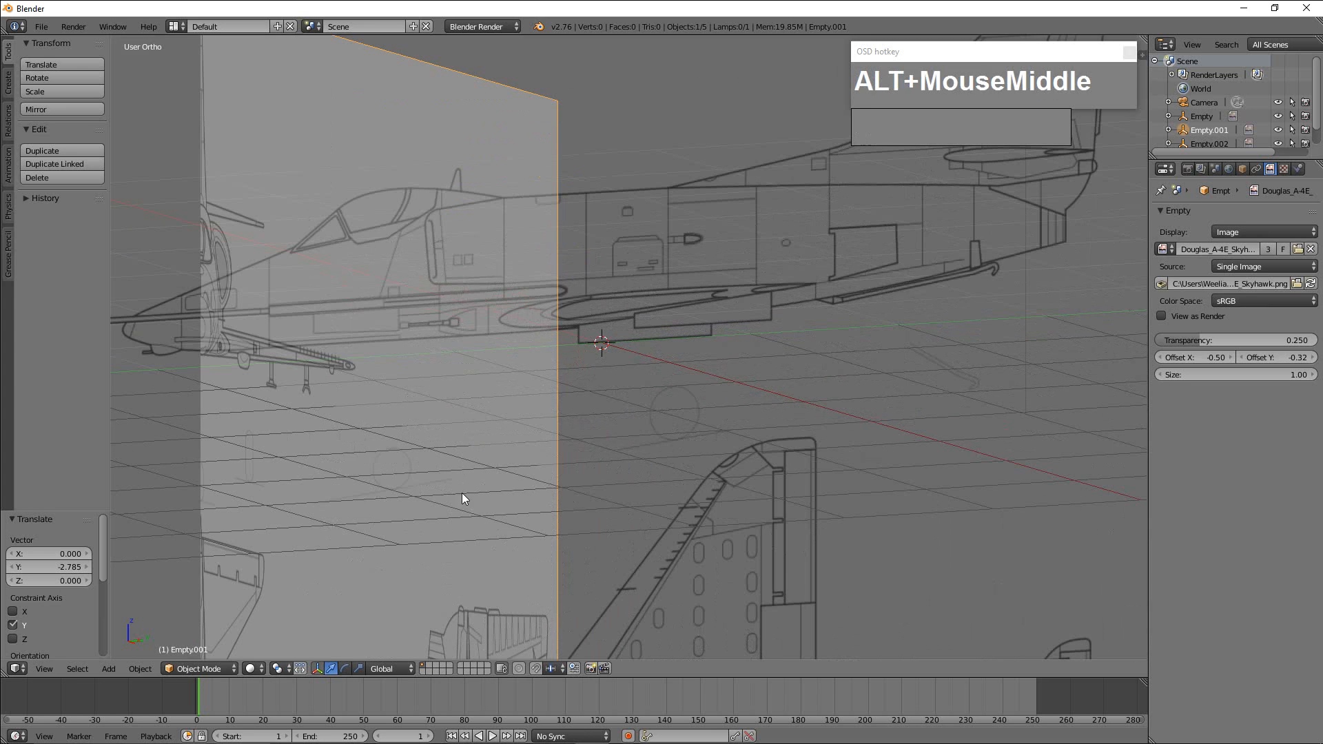
alt+scroll(463, 494, up, 1)
scroll(652, 469, down, 4)
alt+scroll(636, 464, down, 2)
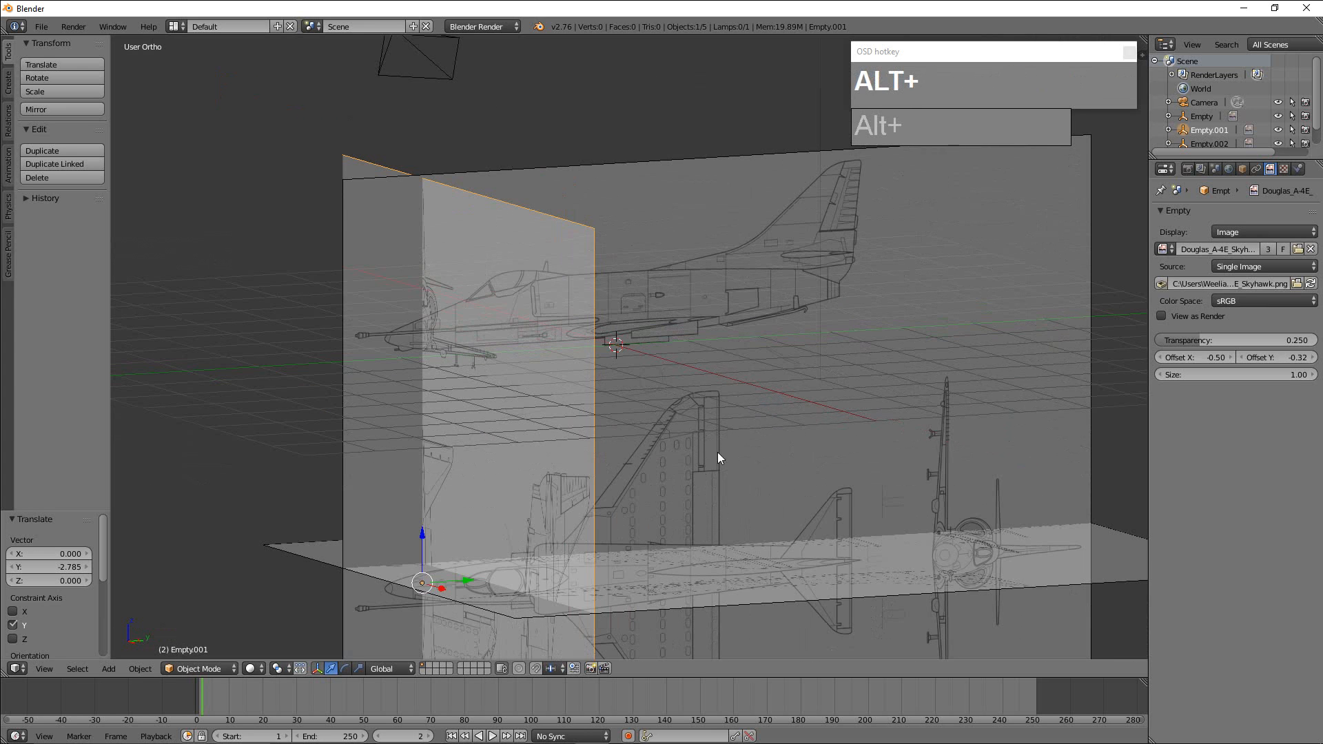
shift+middle_drag(536, 459, 760, 426)
scroll(758, 433, up, 2)
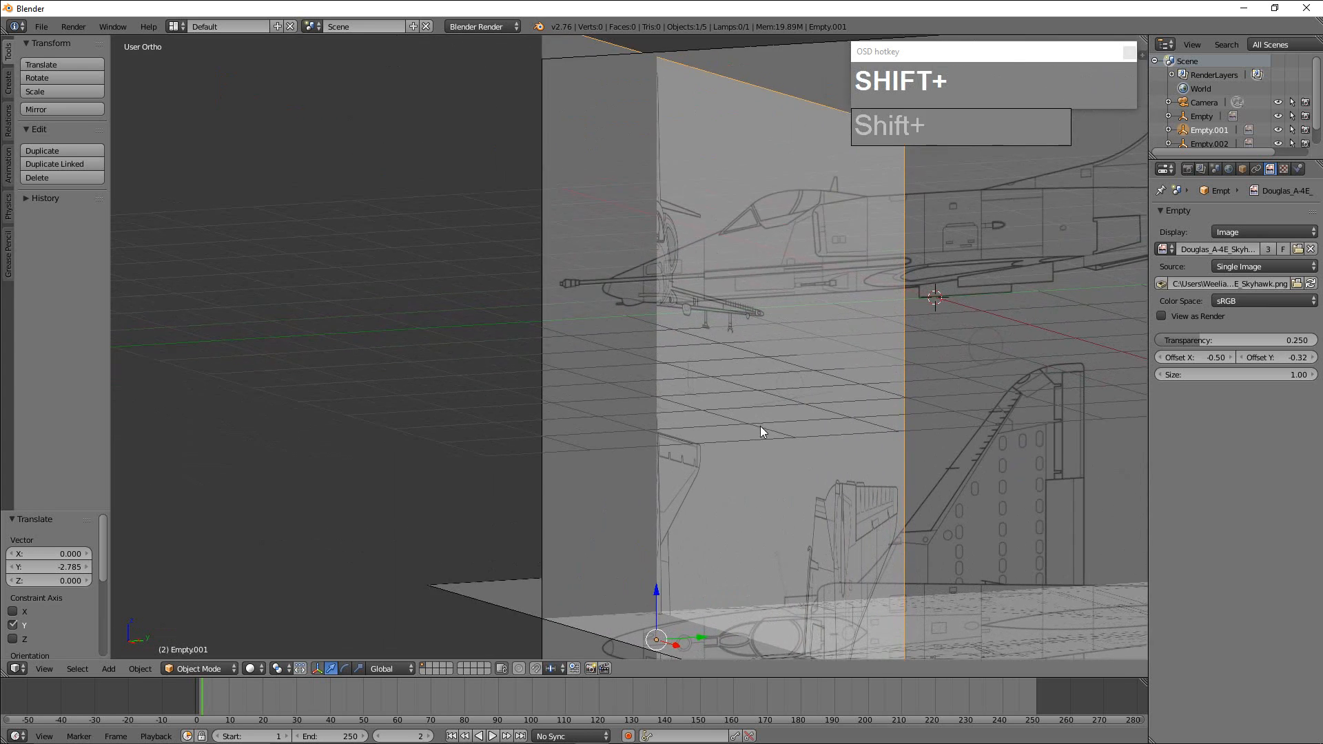
shift+drag(700, 636, 659, 642)
Lower the side-view blueprint about 0.02 along Z to match the front view's height.
shift+right_click(982, 268)
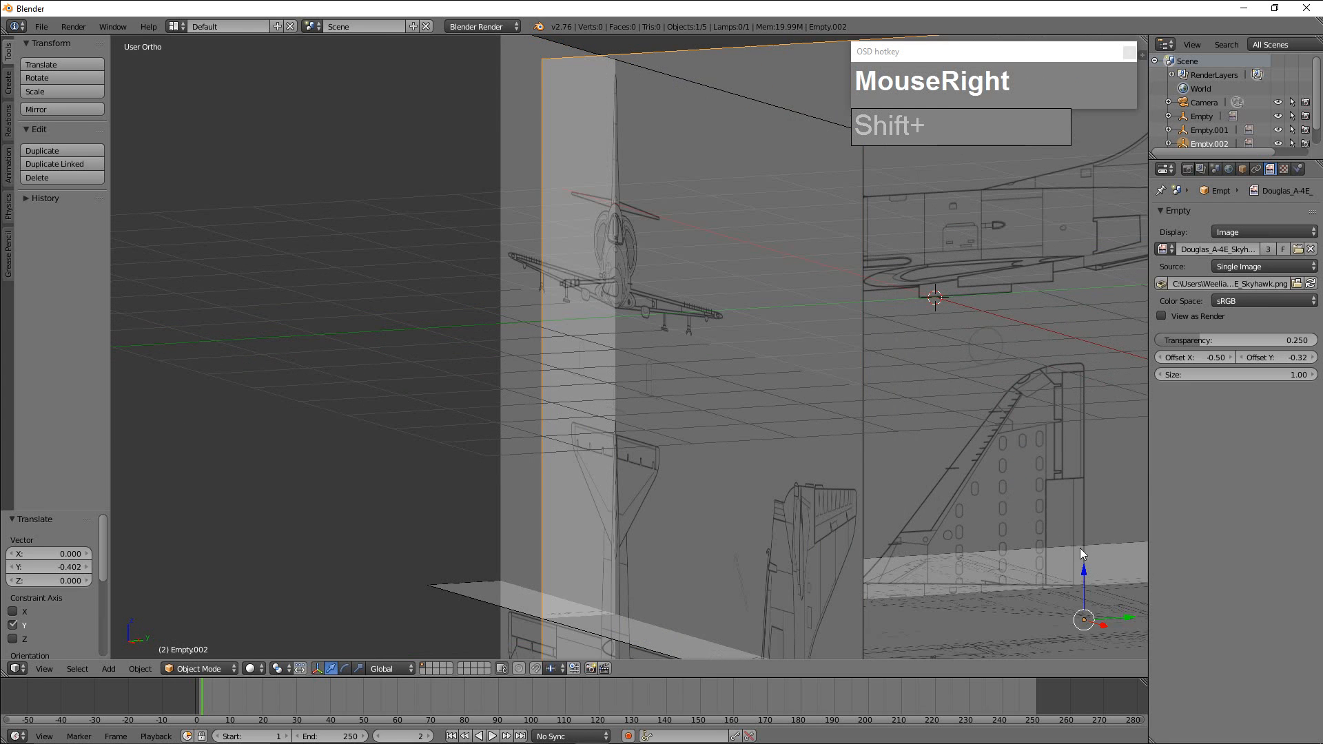
shift+drag(1082, 570, 1084, 570)
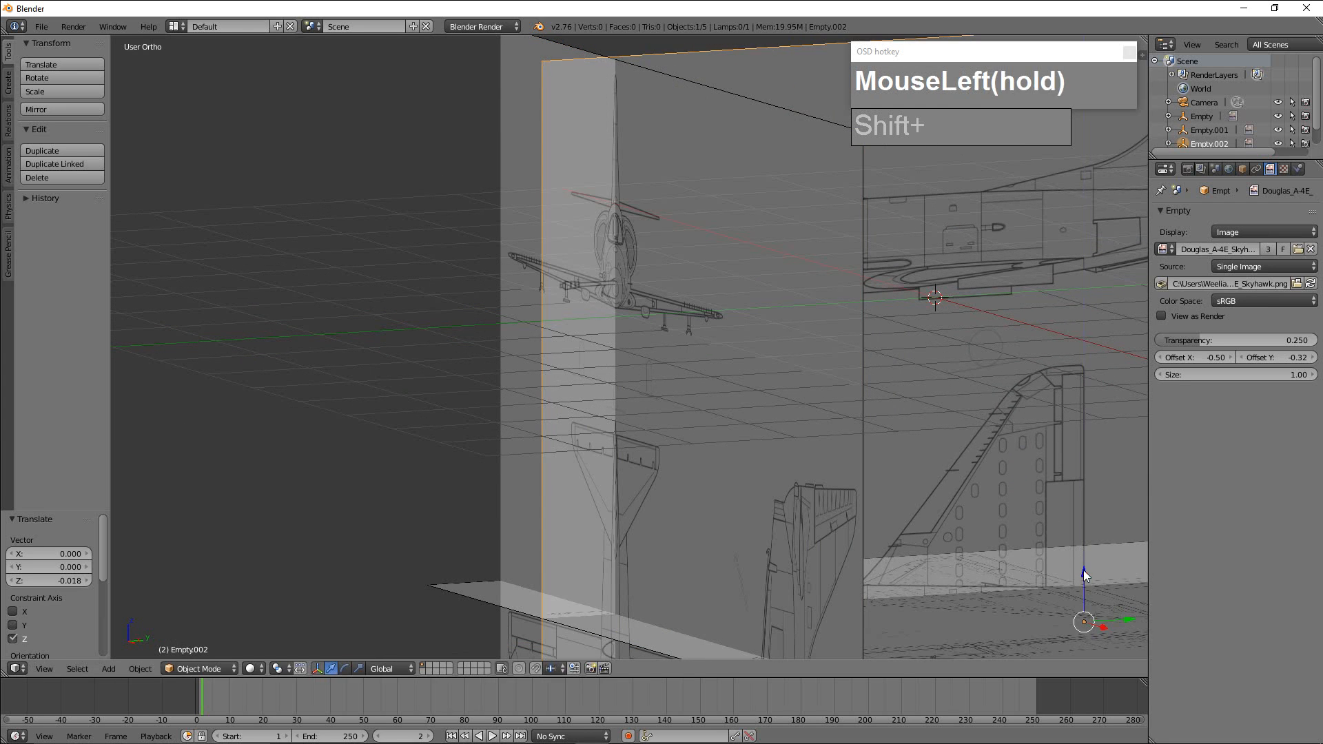
shift+right_click(959, 429)
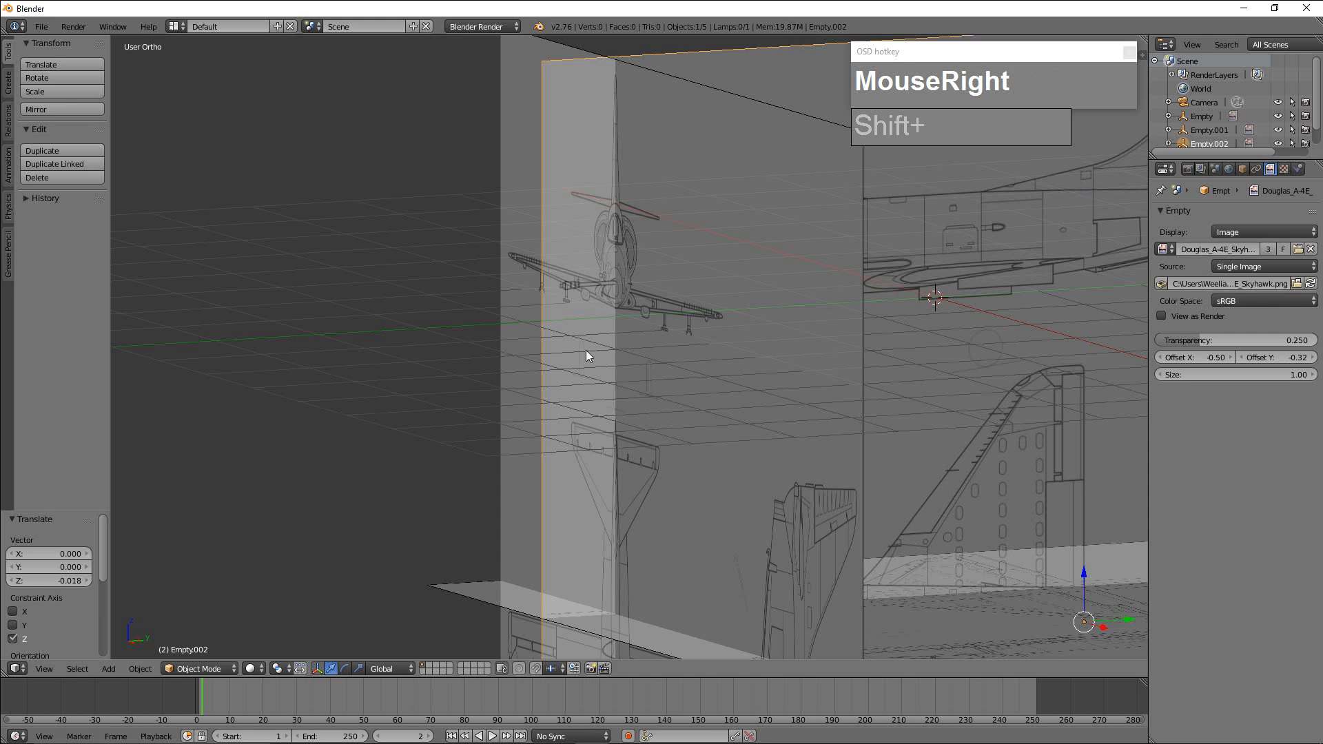
Move the front-view blueprint about 19.86 back along Y, and bring it about 9.02 forward again to the rear of the side view.
shift+right_click(508, 306)
scroll(731, 418, down, 2)
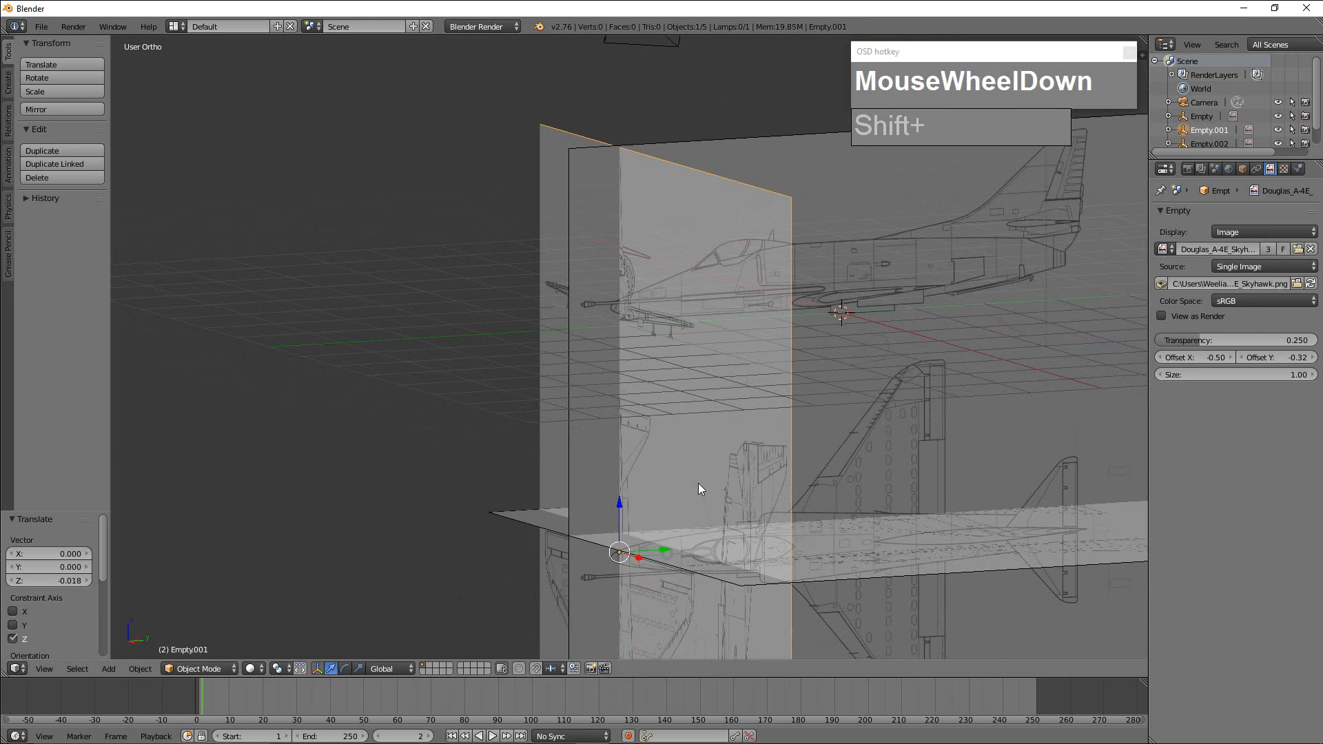
drag(664, 552, 1041, 533)
scroll(1041, 533, down, 6)
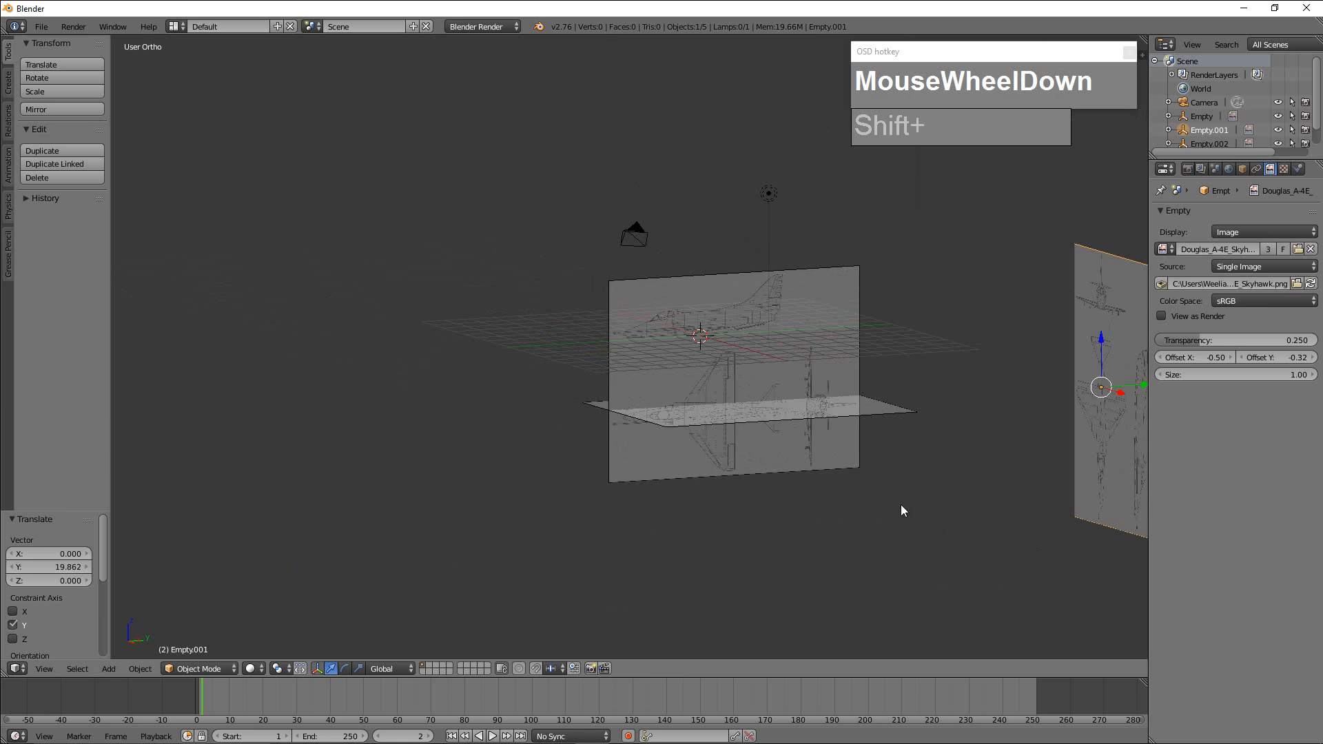
drag(1143, 383, 935, 391)
scroll(952, 390, up, 4)
scroll(960, 387, down, 2)
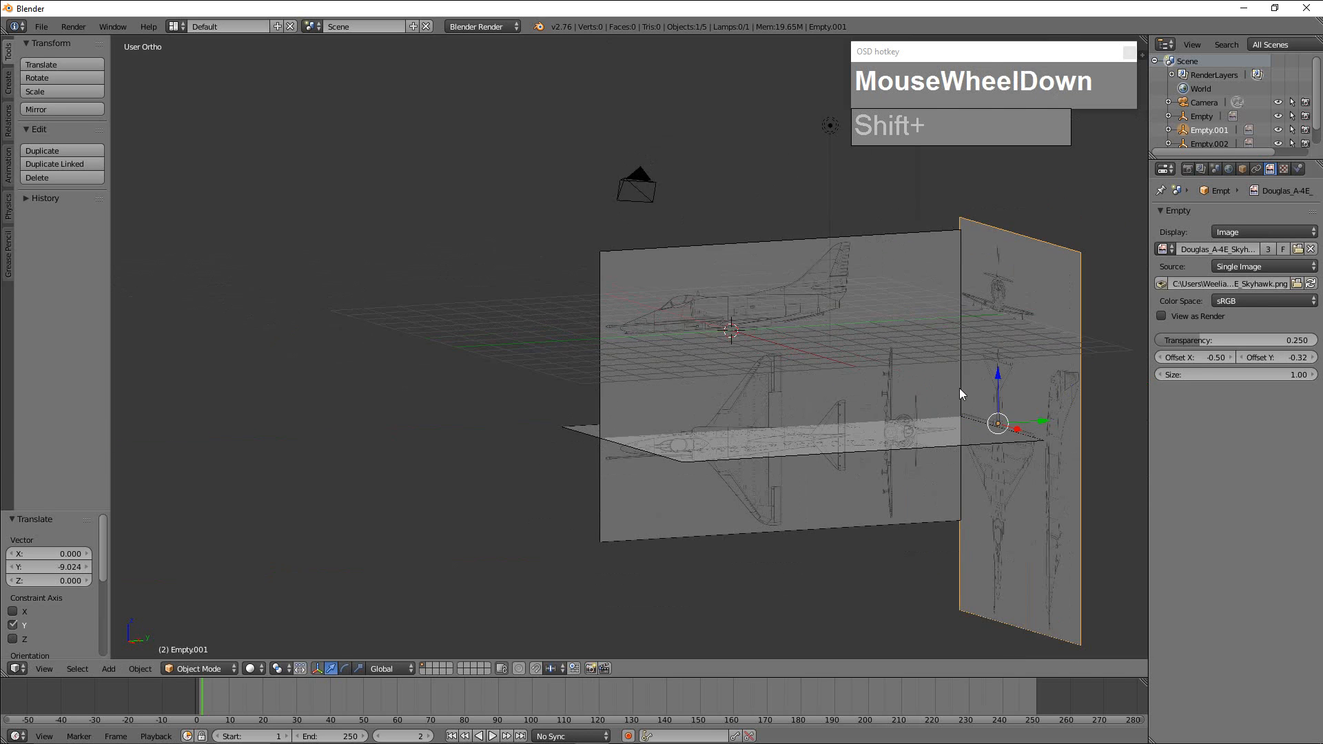
middle_drag(961, 406, 987, 417)
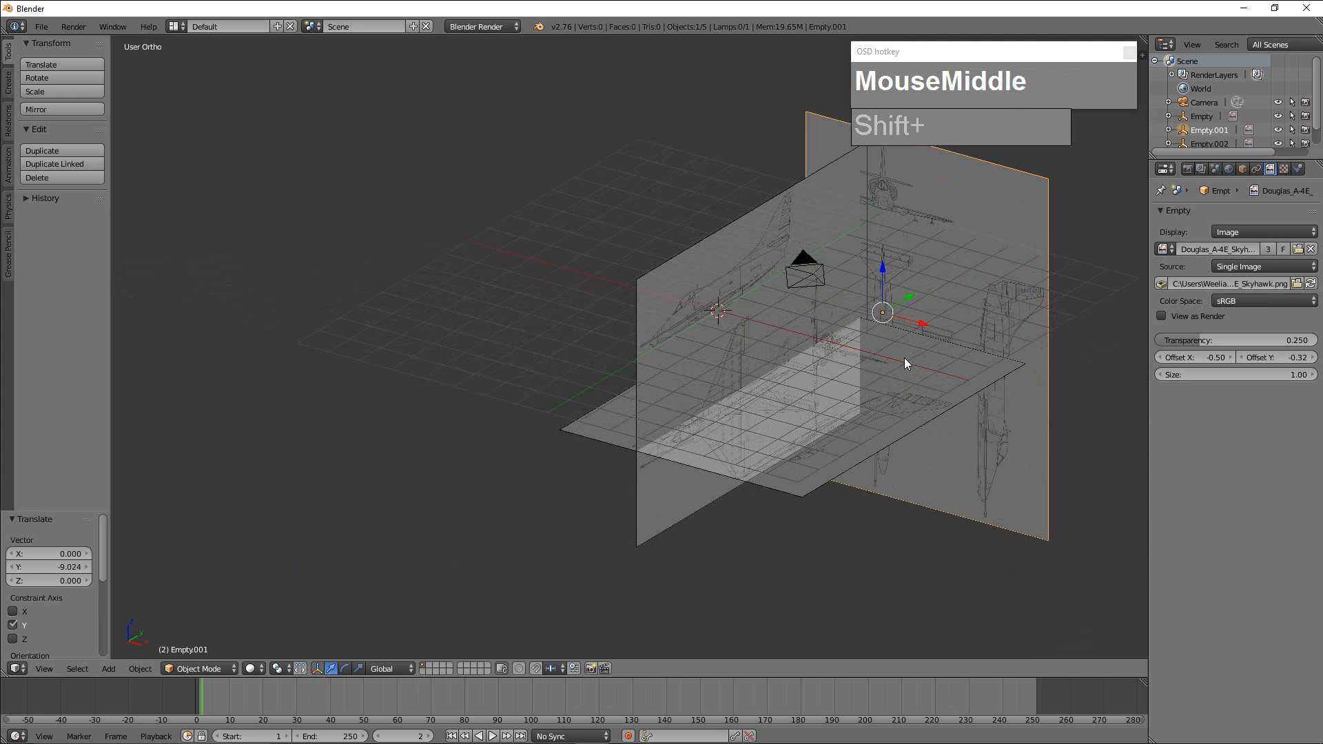
Move the side-view blueprint along negative X to the horizontal plan's edge, and lower the plan about 0.80 along Z.
right_click(773, 276)
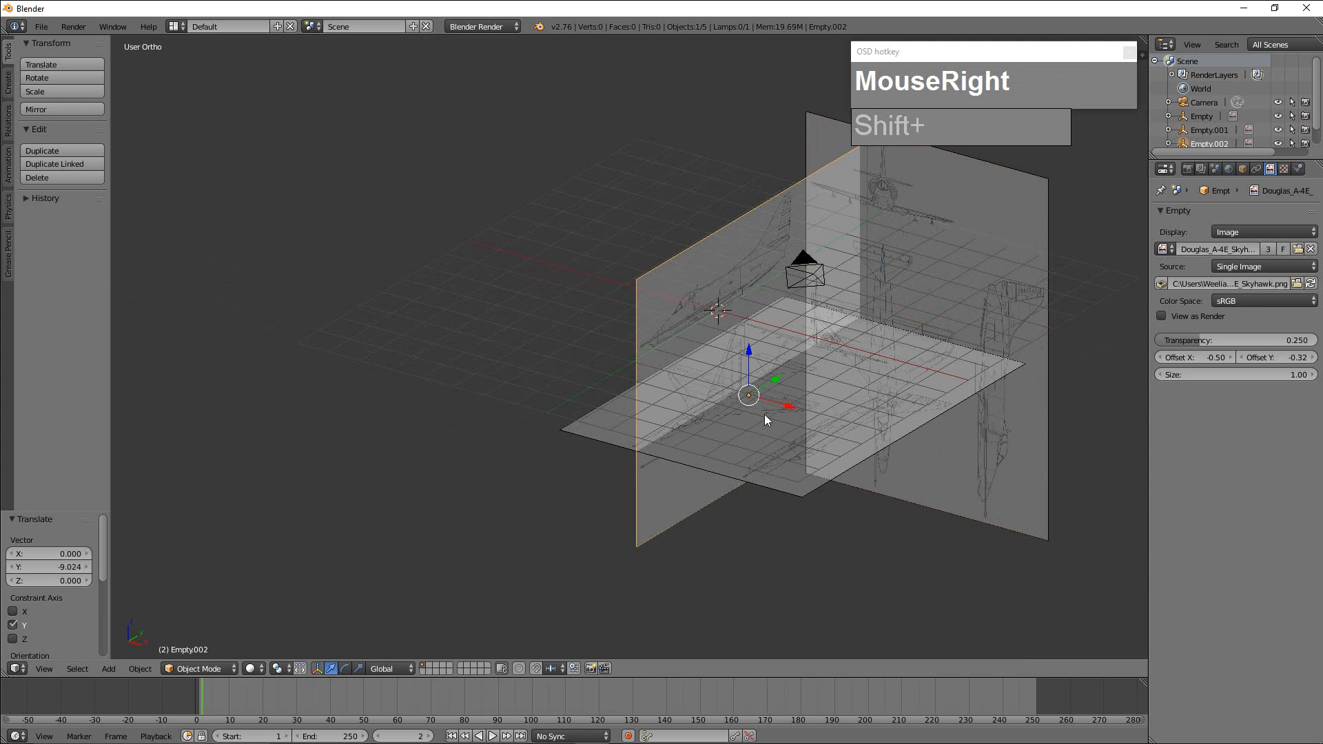
drag(778, 406, 635, 381)
right_click(743, 423)
drag(749, 349, 739, 383)
Lower the horizontal plan blueprint a further 0.10 along Z and shift the front-view blueprint about 0.44 along negative Y.
middle_drag(781, 375, 834, 349)
alt+middle_click(837, 416)
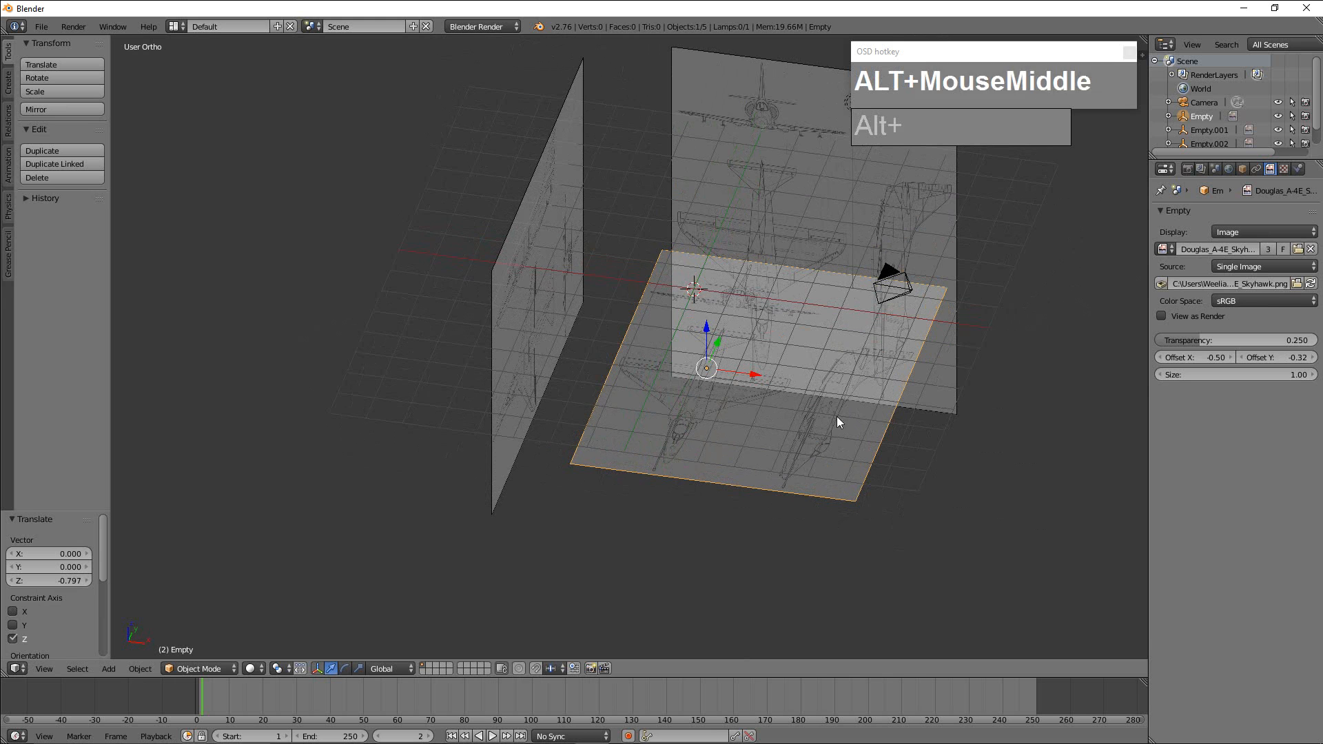
mouse_move(845, 397)
middle_down()
mouse_move(809, 378)
mouse_move(837, 412)
middle_up()
scroll(841, 416, up, 3)
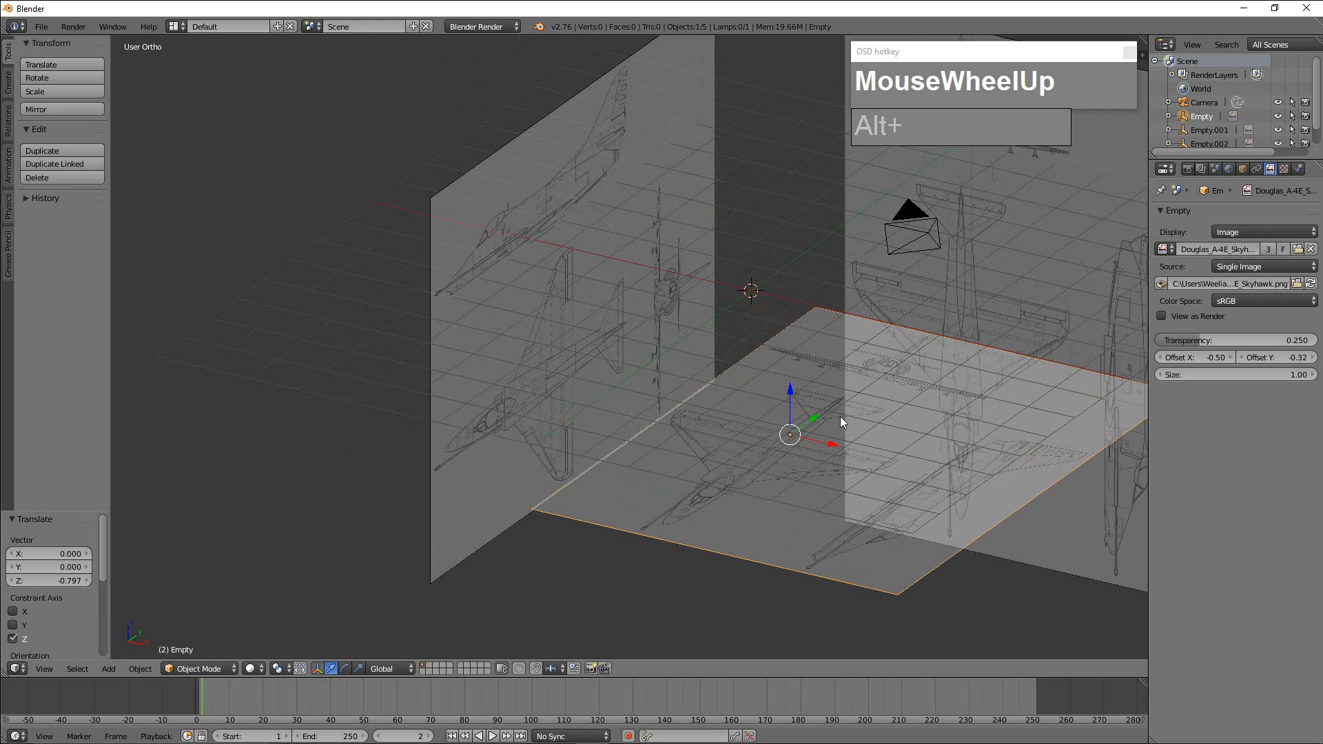
scroll(841, 416, down, 2)
right_click(841, 444)
right_click(788, 444)
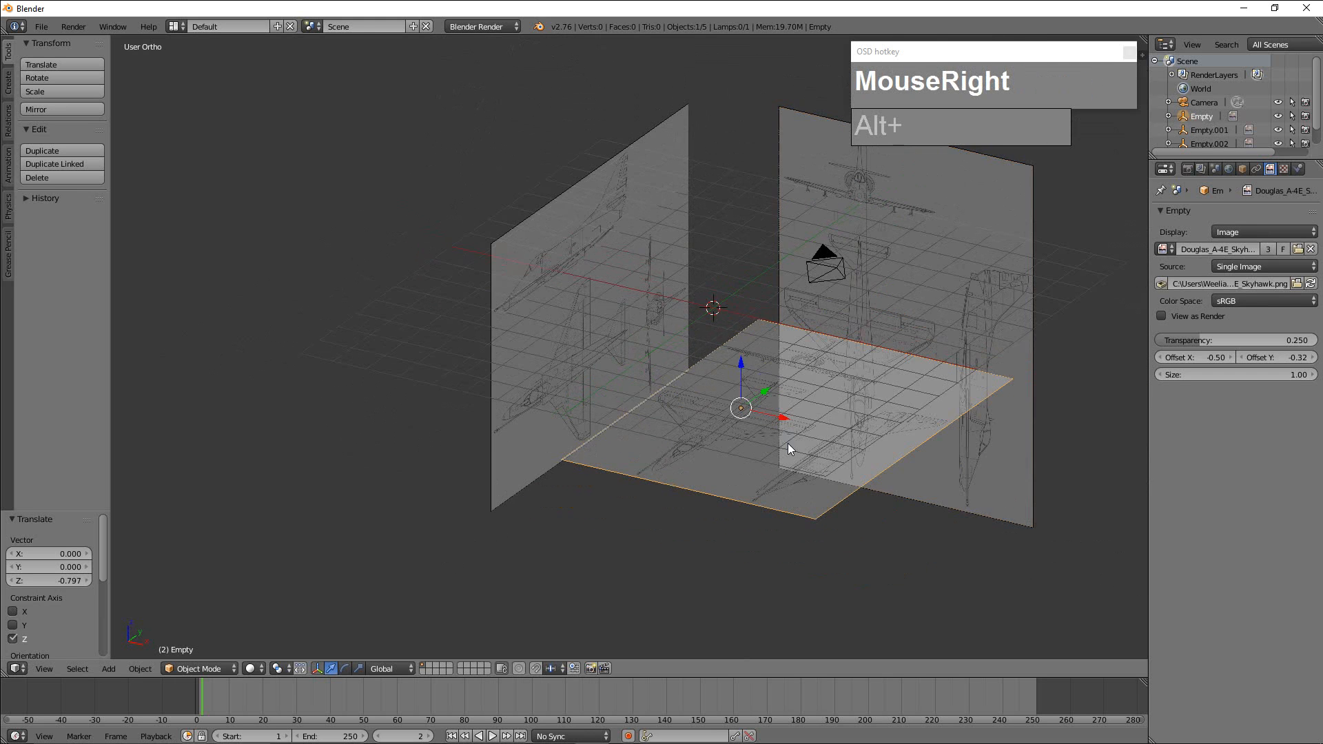
mouse_move(740, 365)
mouse_down()
mouse_move(747, 296)
mouse_move(721, 365)
mouse_up()
right_click(892, 272)
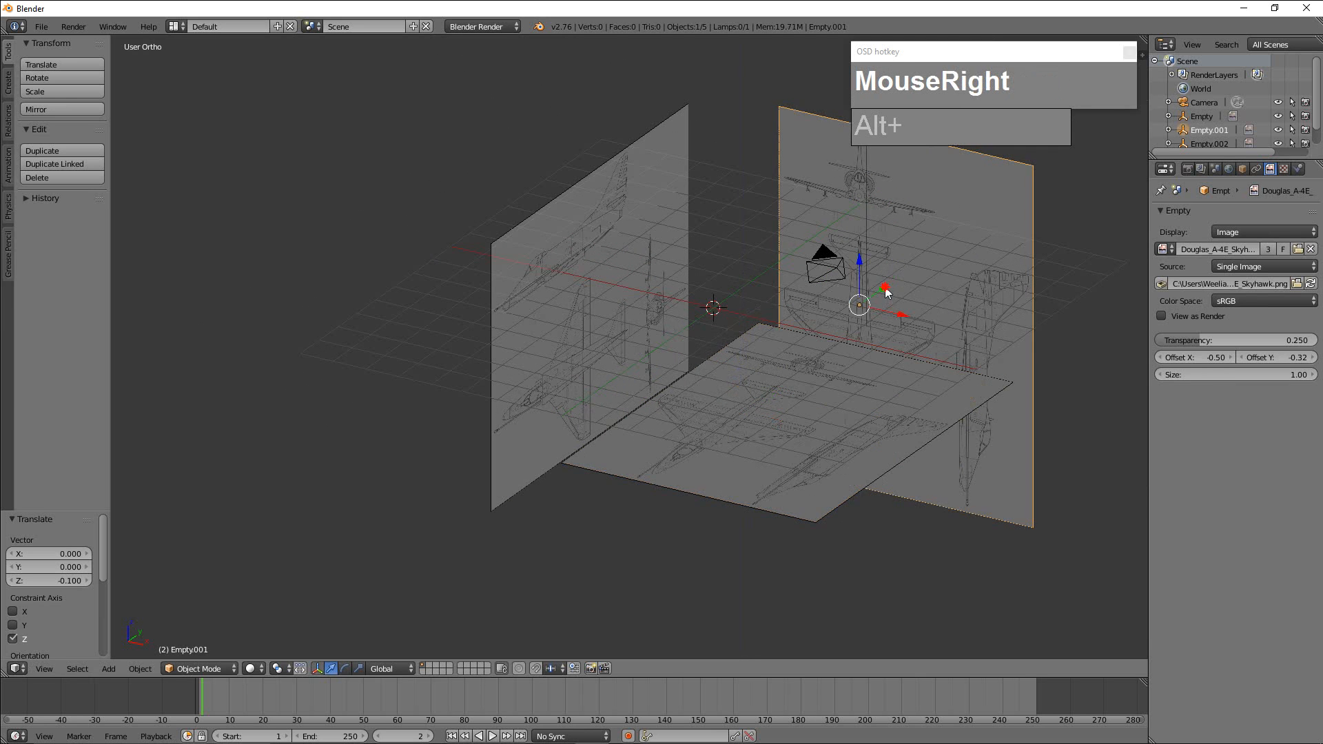
drag(888, 294, 863, 297)
Shift the side-view blueprint about 1.13 along X, and pull it about 4.92 along negative X, well clear of the horizontal plan.
right_click(622, 235)
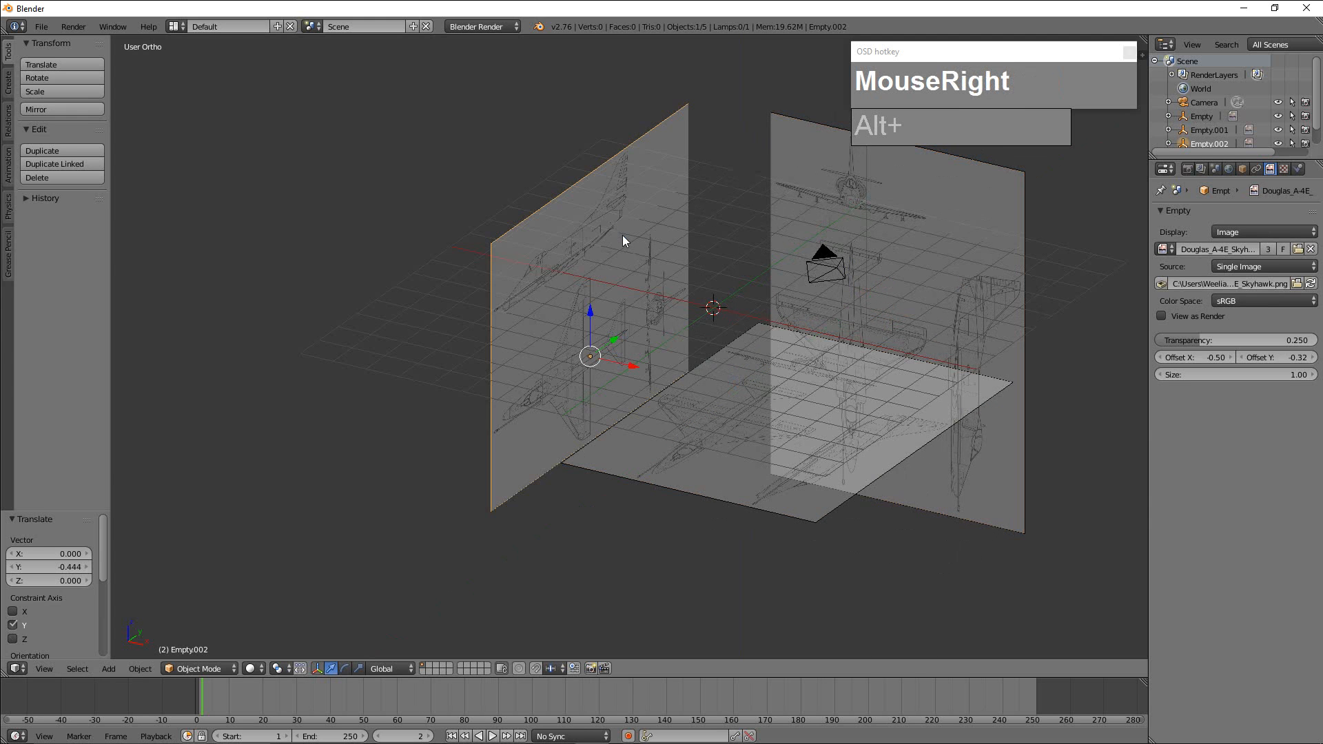
drag(633, 359, 672, 374)
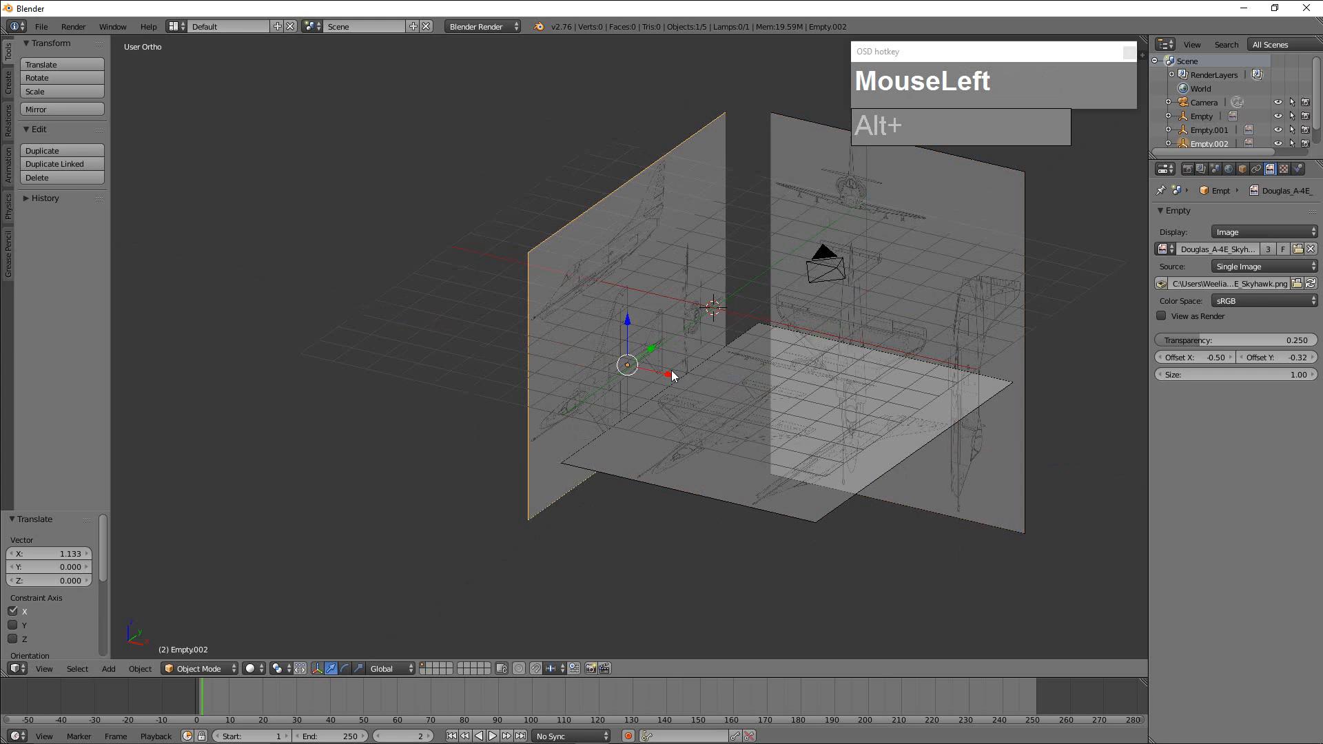
right_click(650, 284)
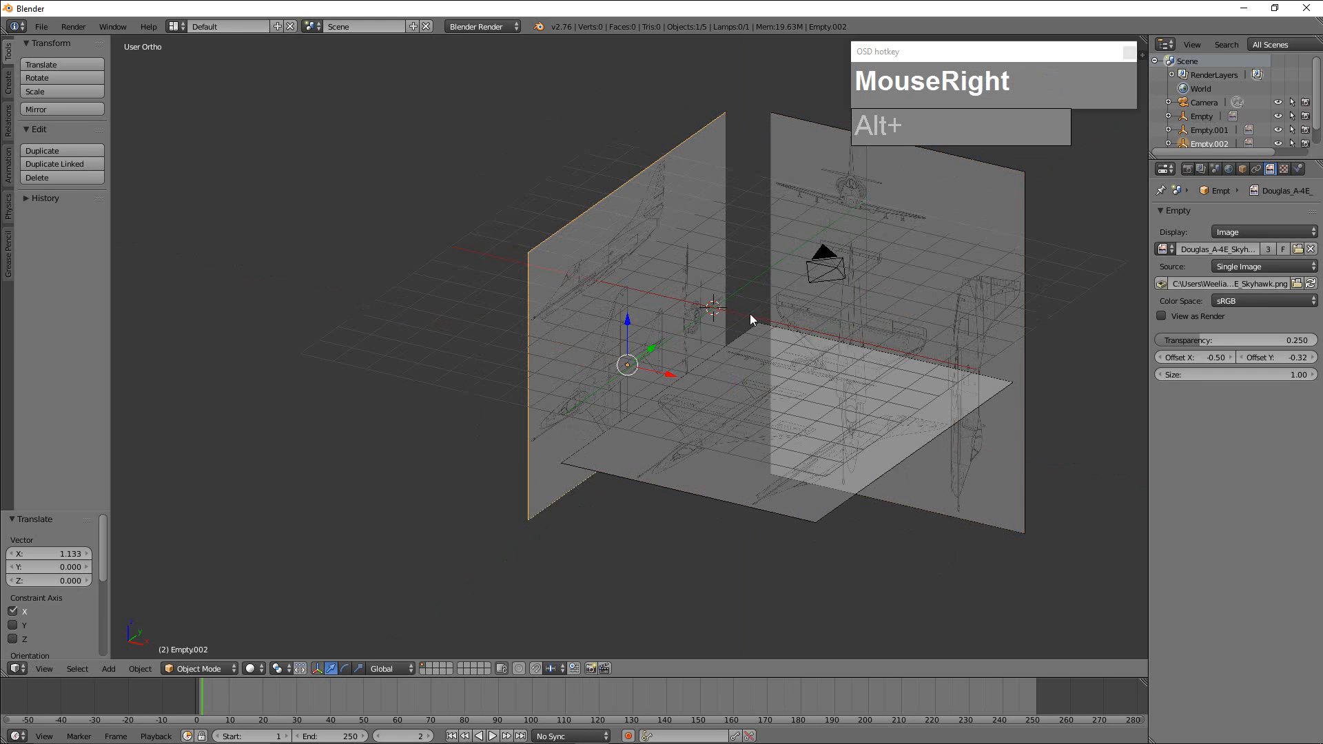
drag(674, 377, 529, 363)
Push the front-view blueprint slightly back along Y and lower the horizontal plan blueprint about 1.58 along Z.
right_click(920, 264)
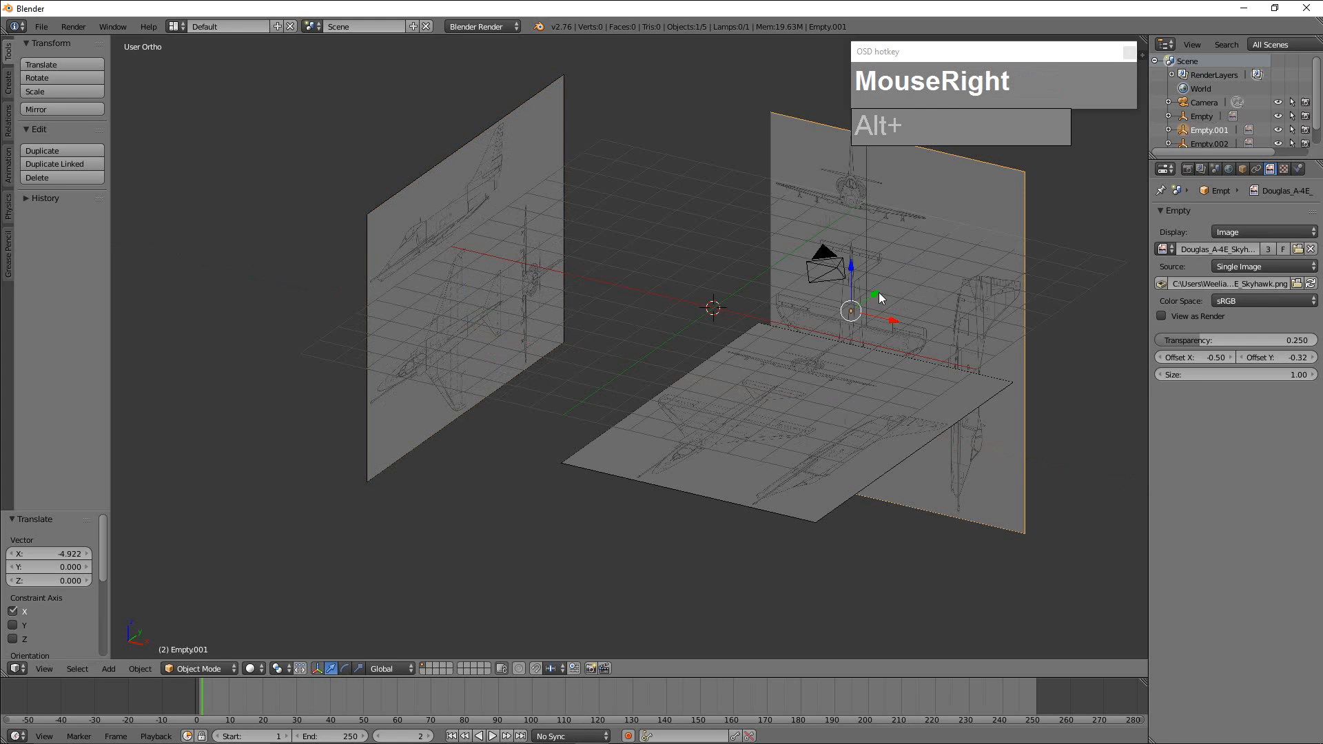
drag(876, 294, 889, 284)
right_click(814, 384)
drag(742, 370, 738, 434)
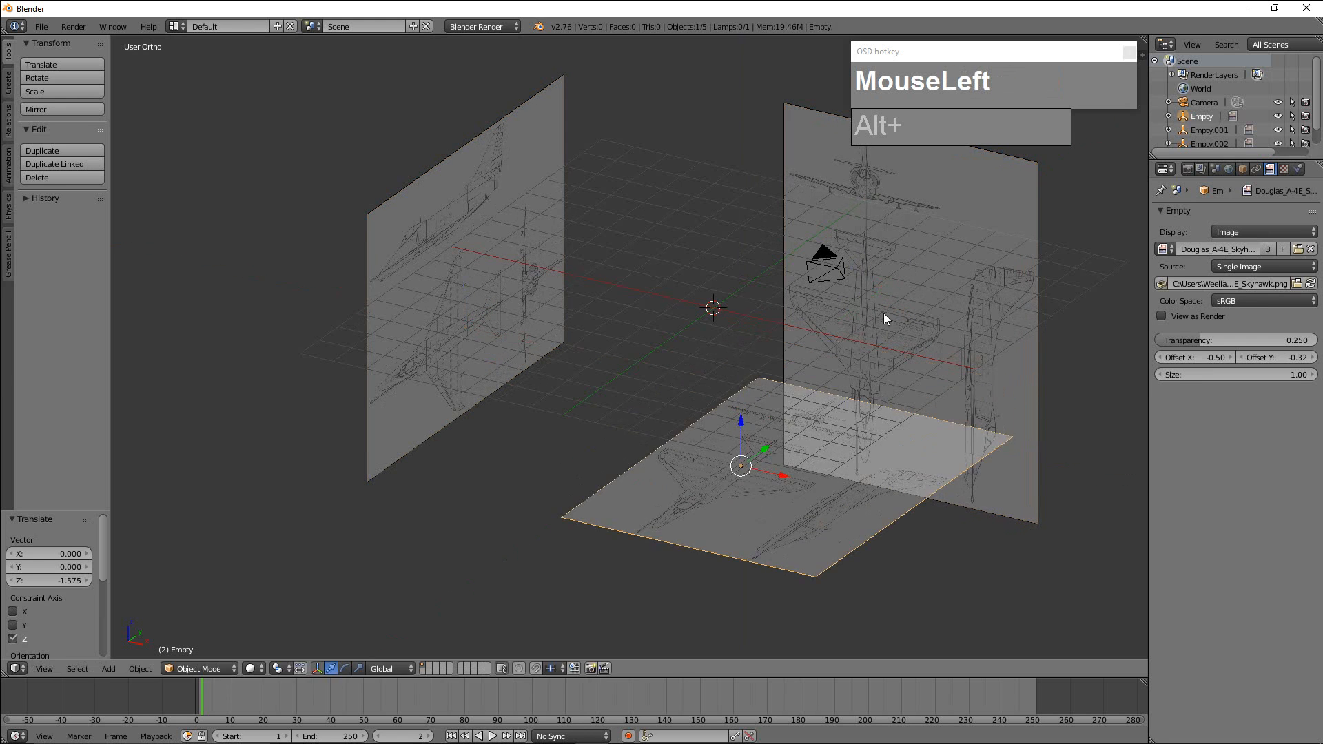
Show the object transform properties and lock the front-view blueprint's location and rotation on all axes.
key(n)
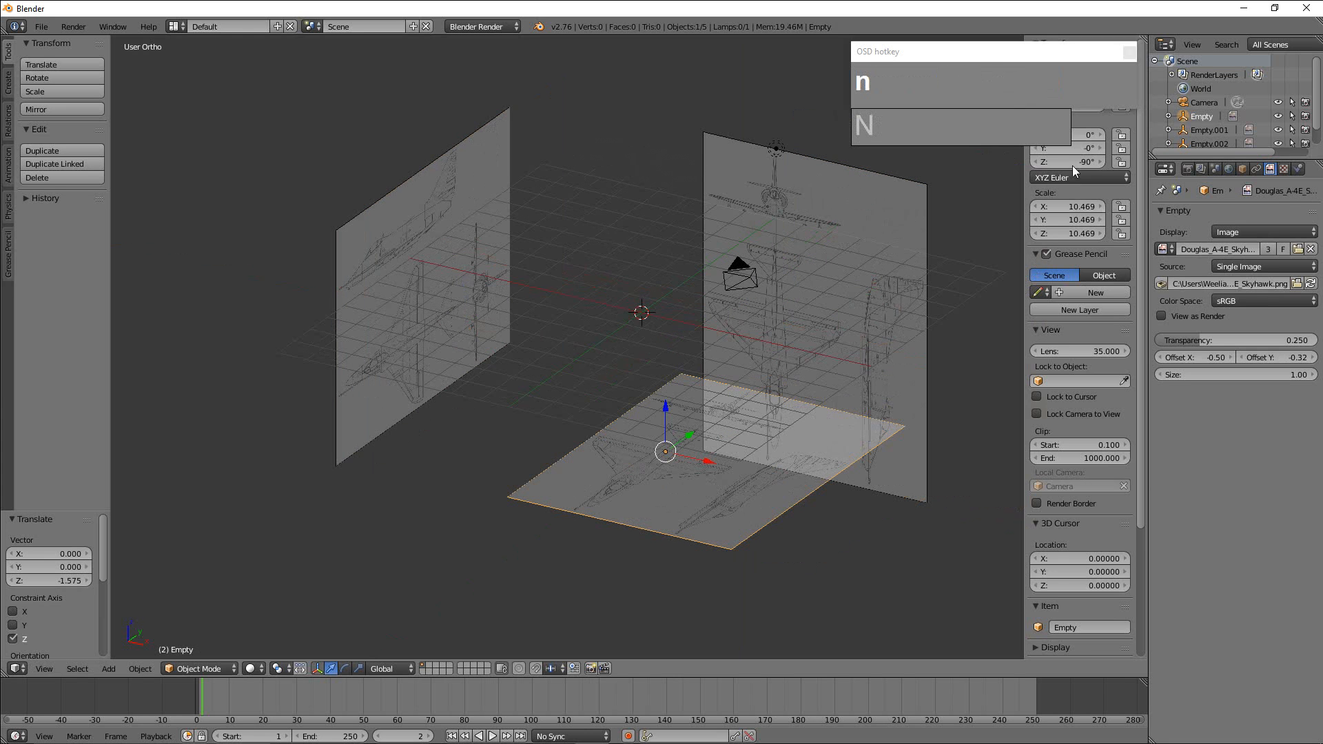
drag(984, 56, 747, 48)
drag(964, 133, 776, 127)
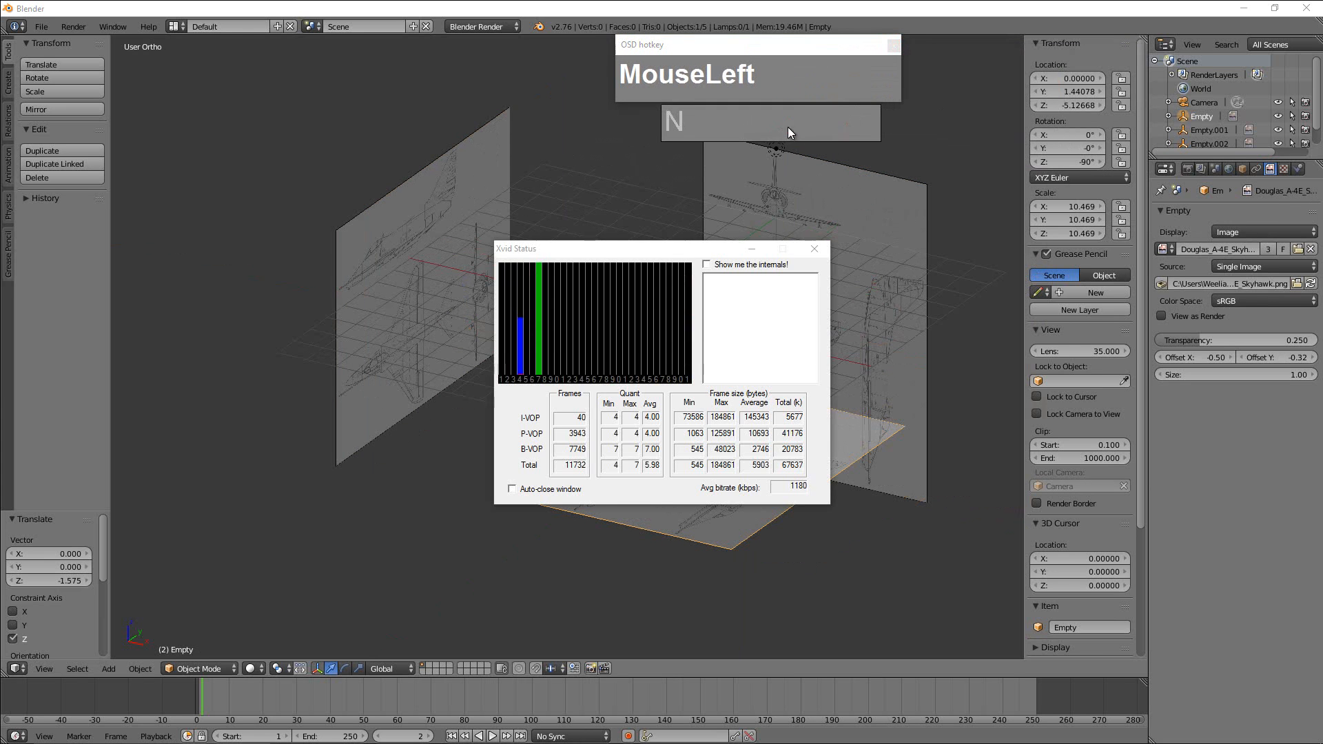
click(924, 216)
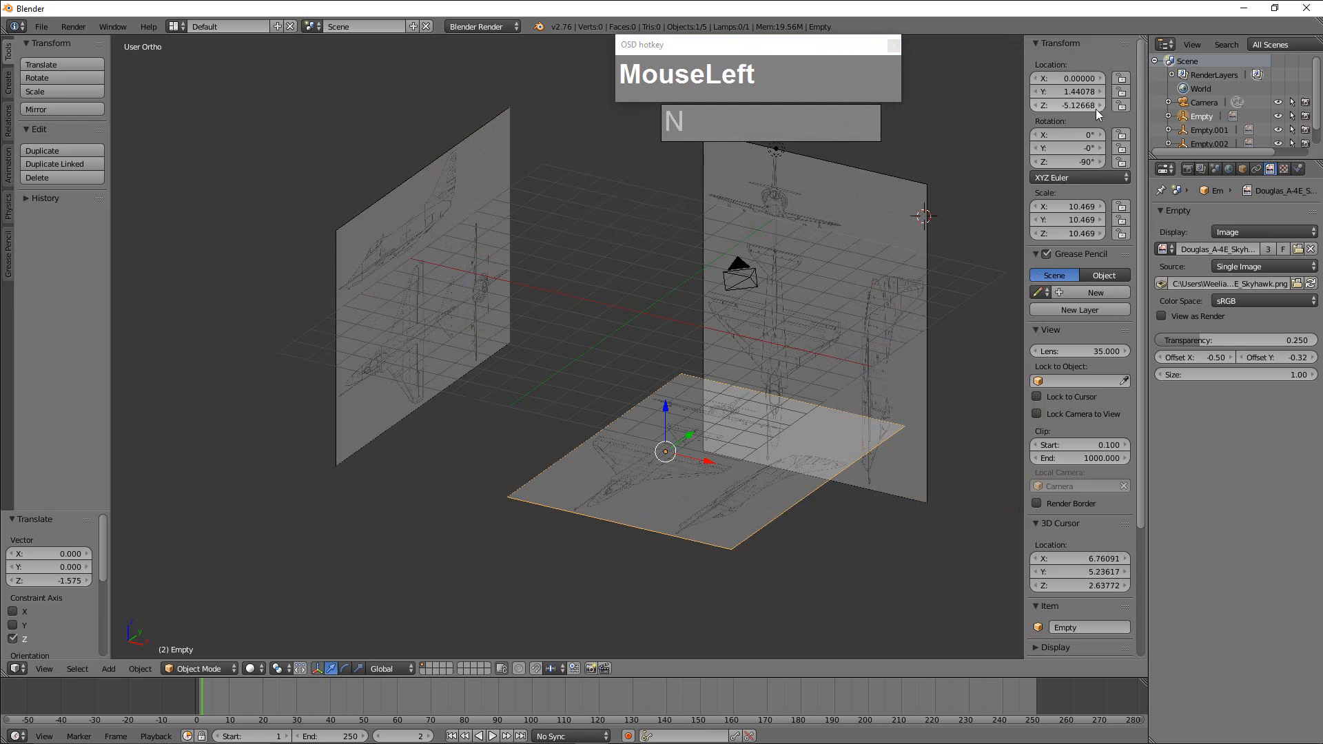
right_click(896, 191)
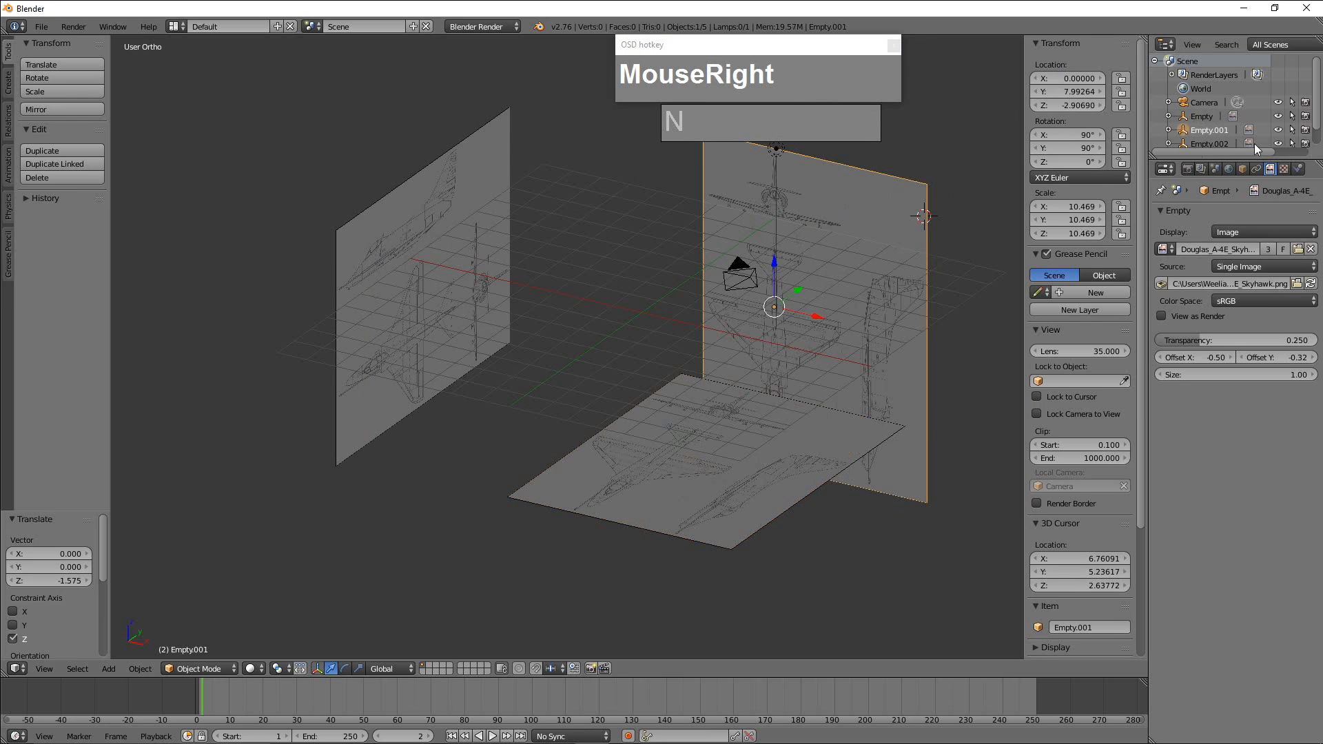
click(1122, 79)
click(1122, 91)
click(1122, 106)
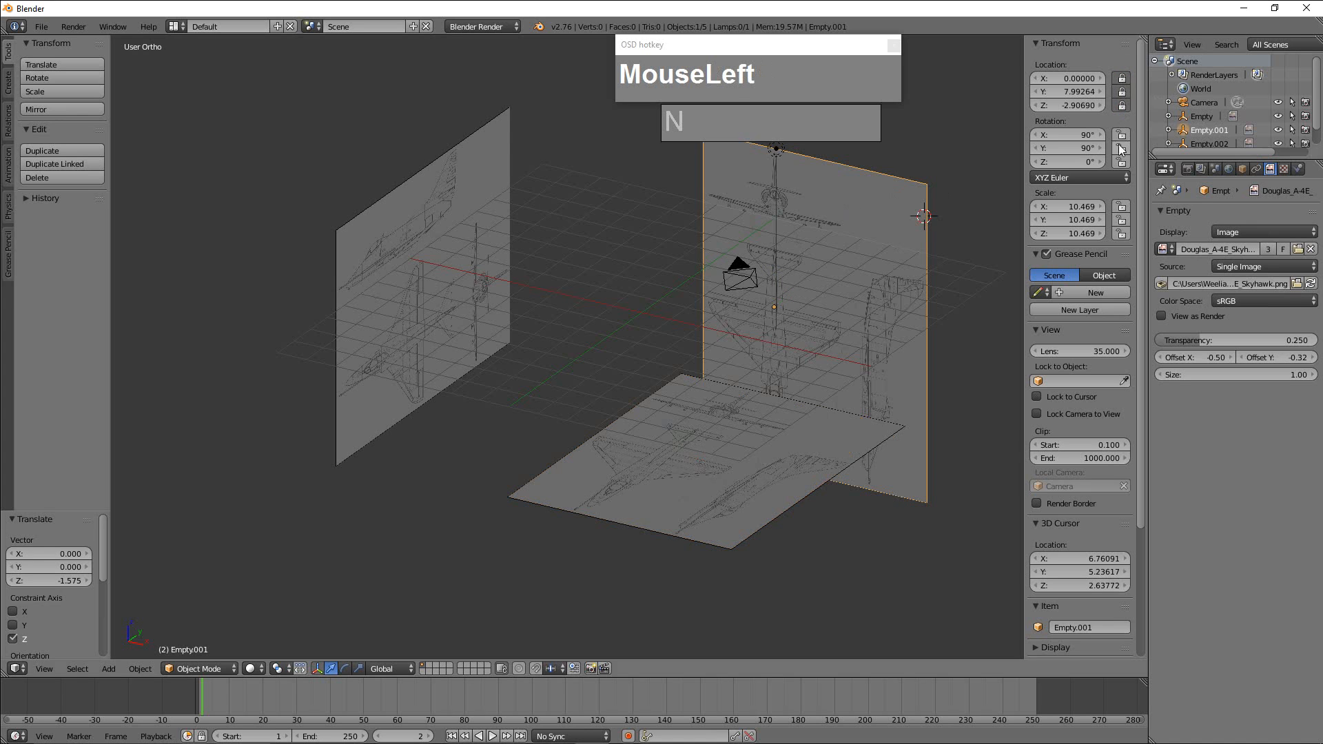
click(1120, 149)
click(1120, 163)
Lock the horizontal plan blueprint's rotation and location on all axes.
right_click(769, 479)
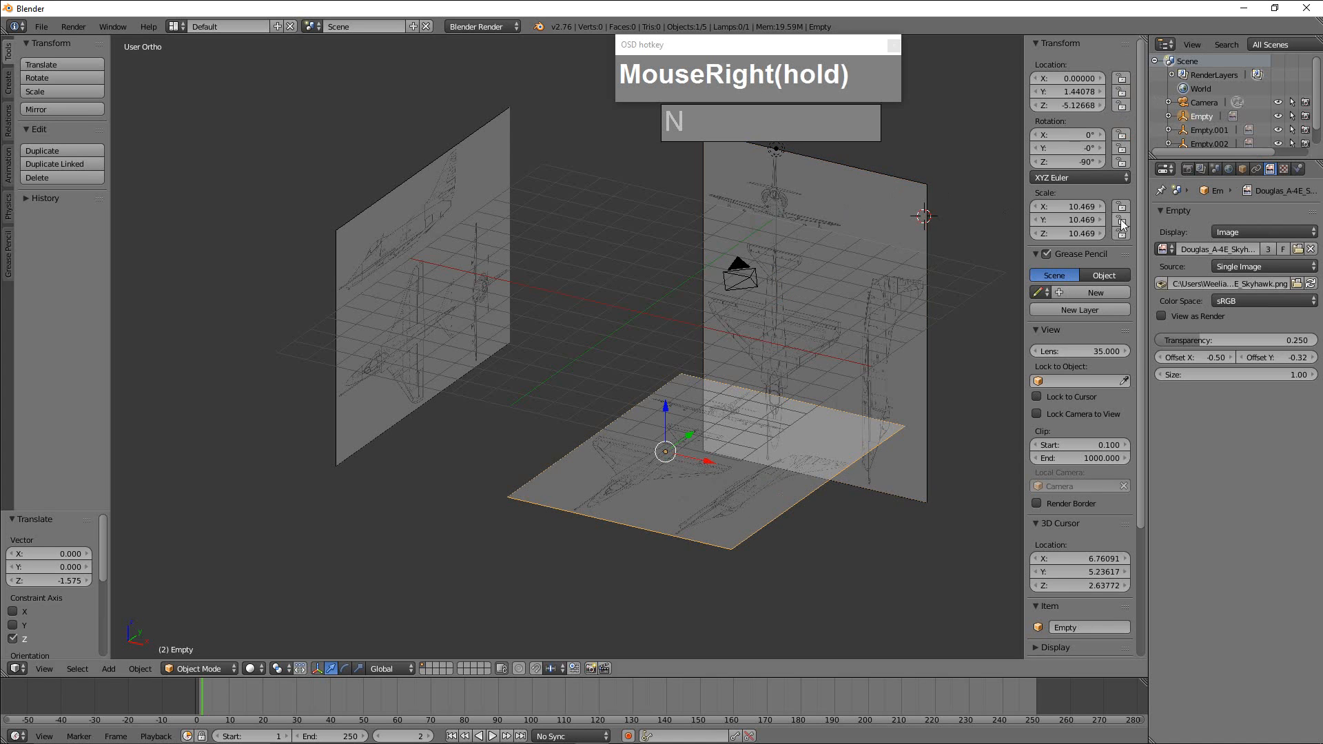
click(1121, 135)
click(1122, 148)
click(1121, 162)
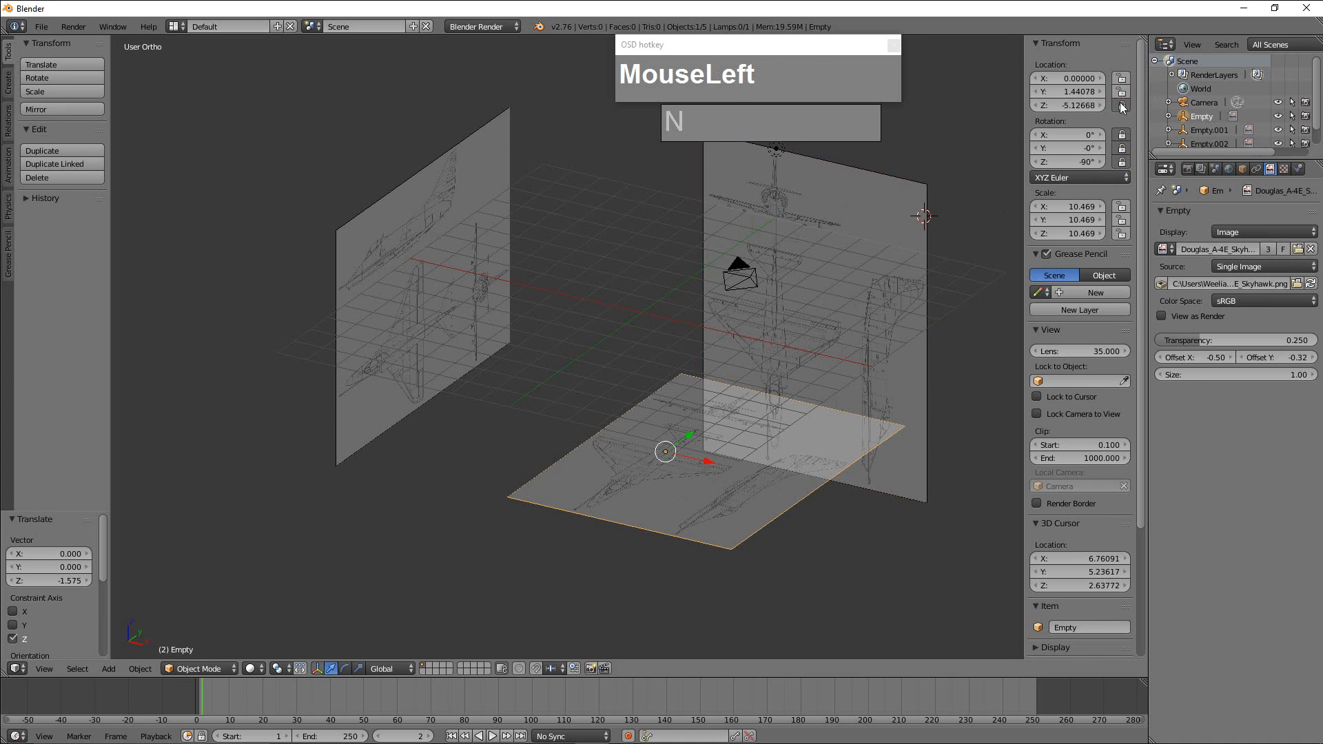
Lock the side-view blueprint's location and rotation on all axes.
right_click(468, 232)
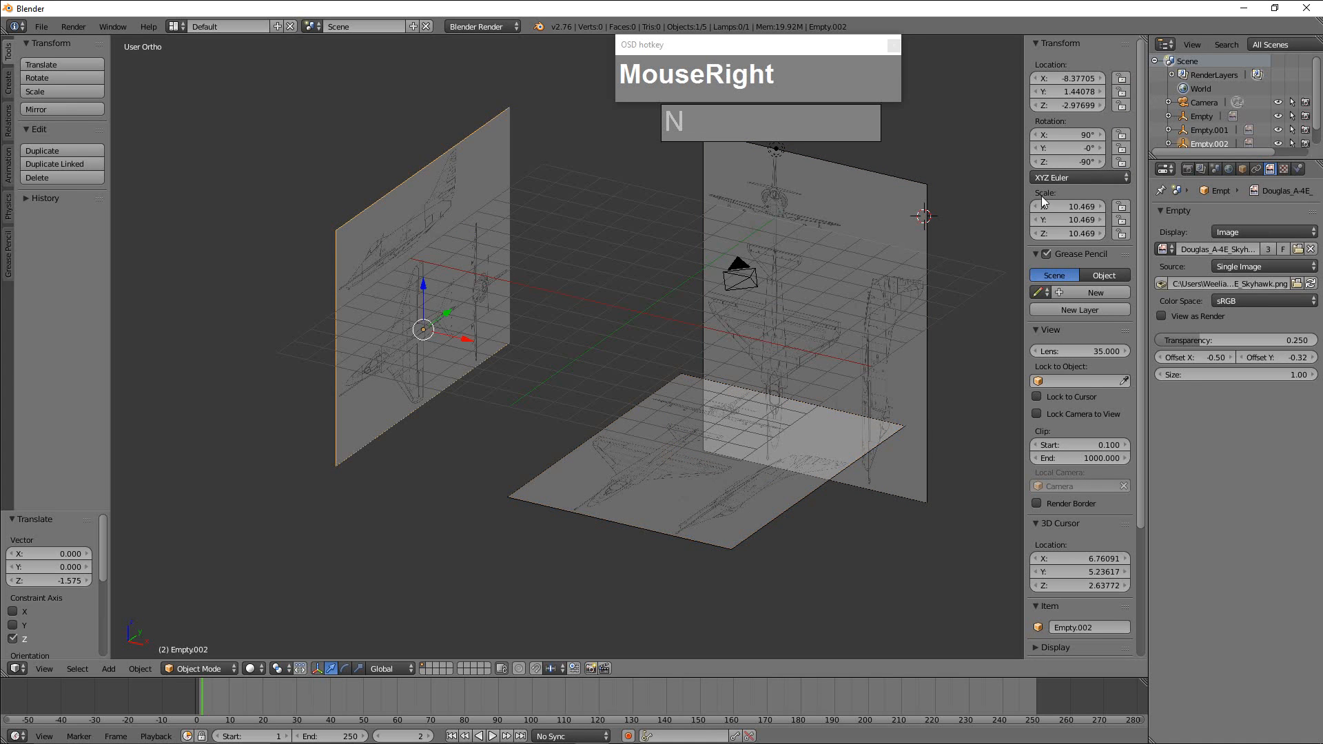
click(1121, 78)
click(1121, 91)
click(1121, 106)
click(1122, 135)
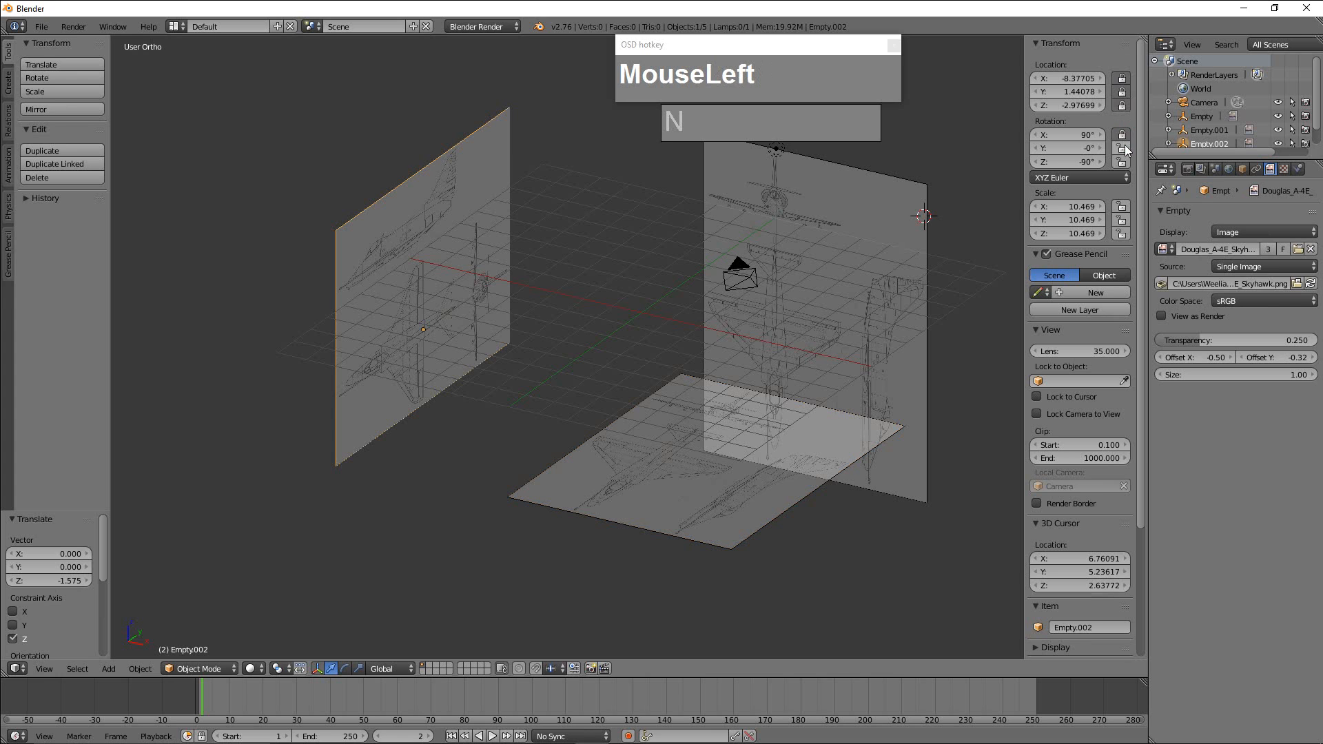
click(1122, 148)
Lock the scale of the side-view, front-view and horizontal plan blueprints on all axes.
right_click(812, 274)
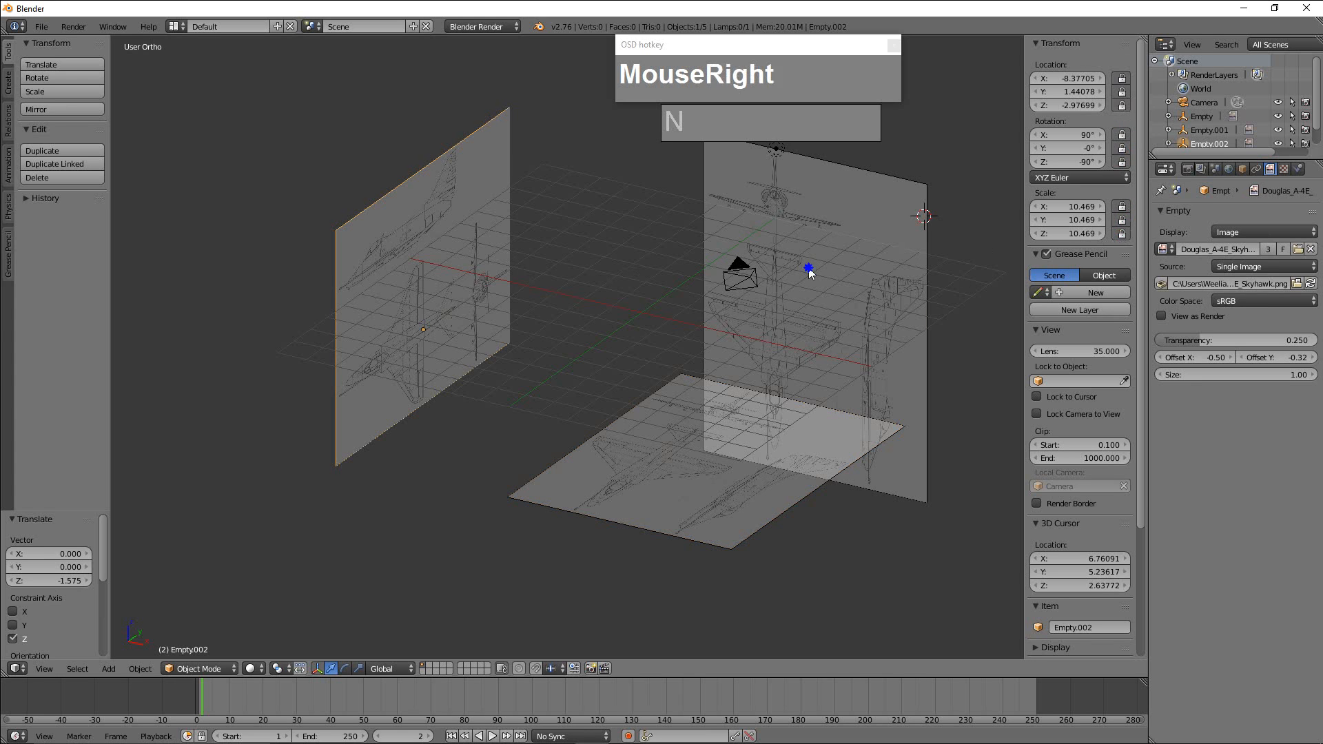
click(1122, 220)
right_click(799, 448)
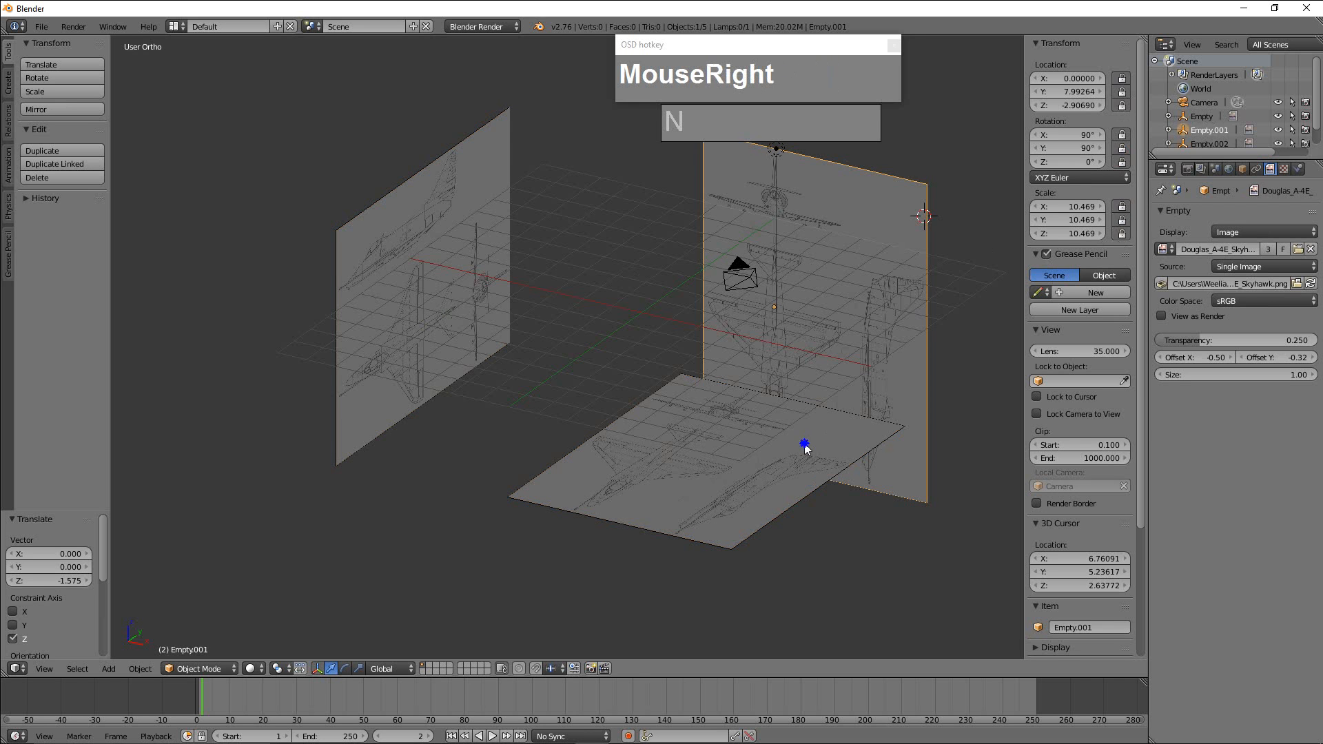
click(1122, 207)
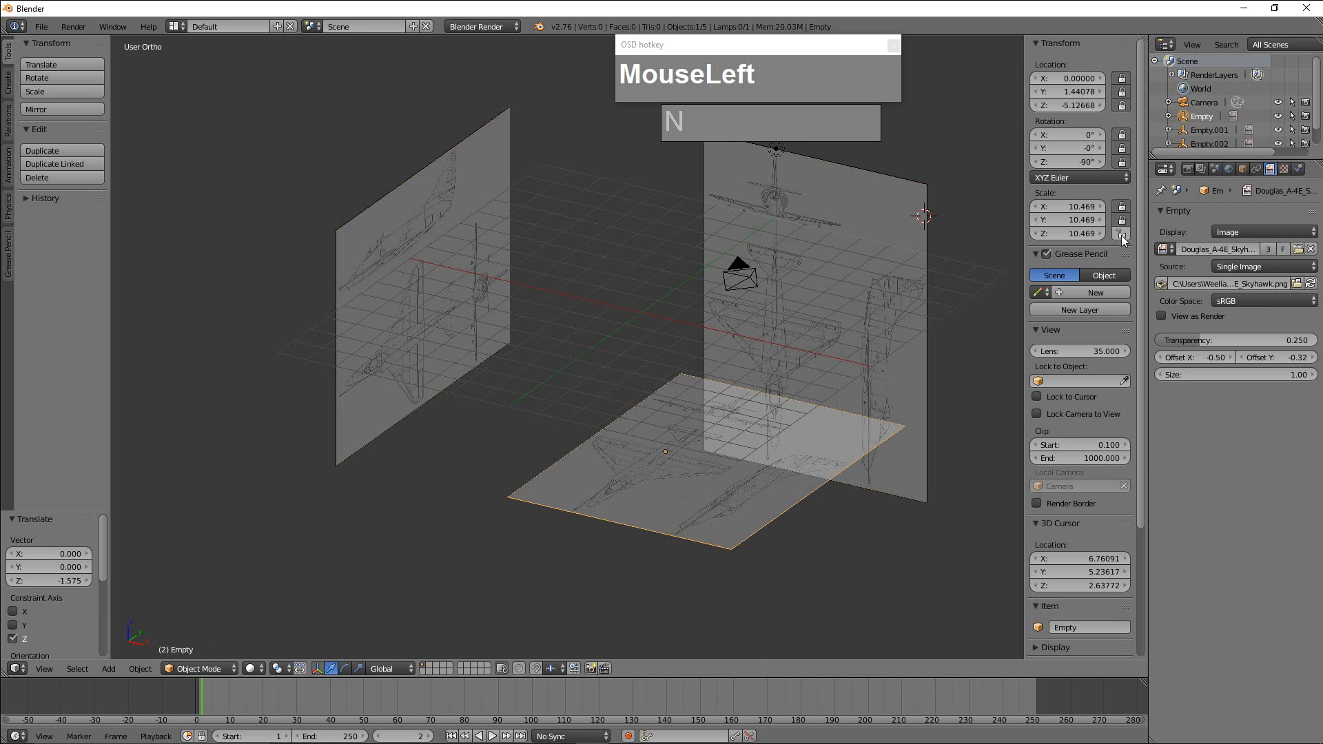
click(1122, 235)
Try to move and rotate the side-view blueprint to test its transform locks.
scroll(771, 325, up, 2)
middle_drag(770, 324, 624, 310)
right_click(784, 237)
right_click(528, 309)
scroll(593, 268, down, 3)
key(w)
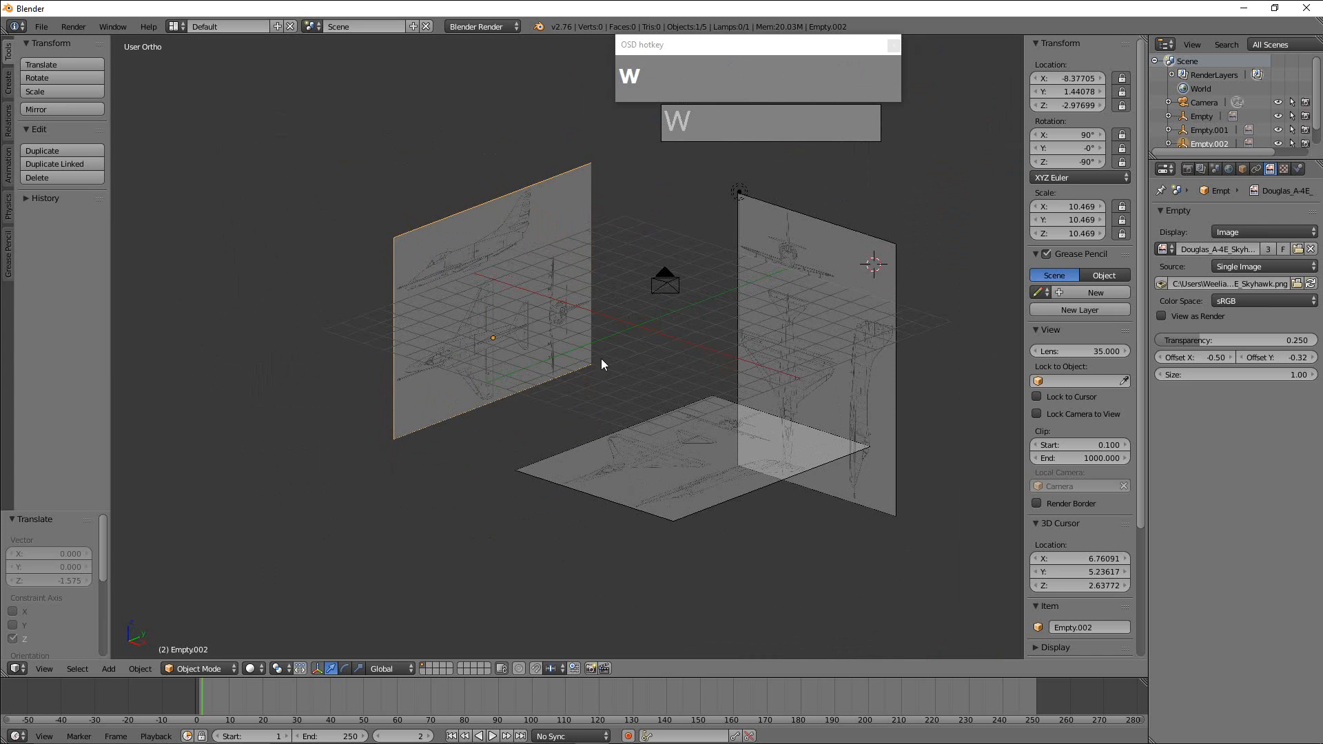
key(g)
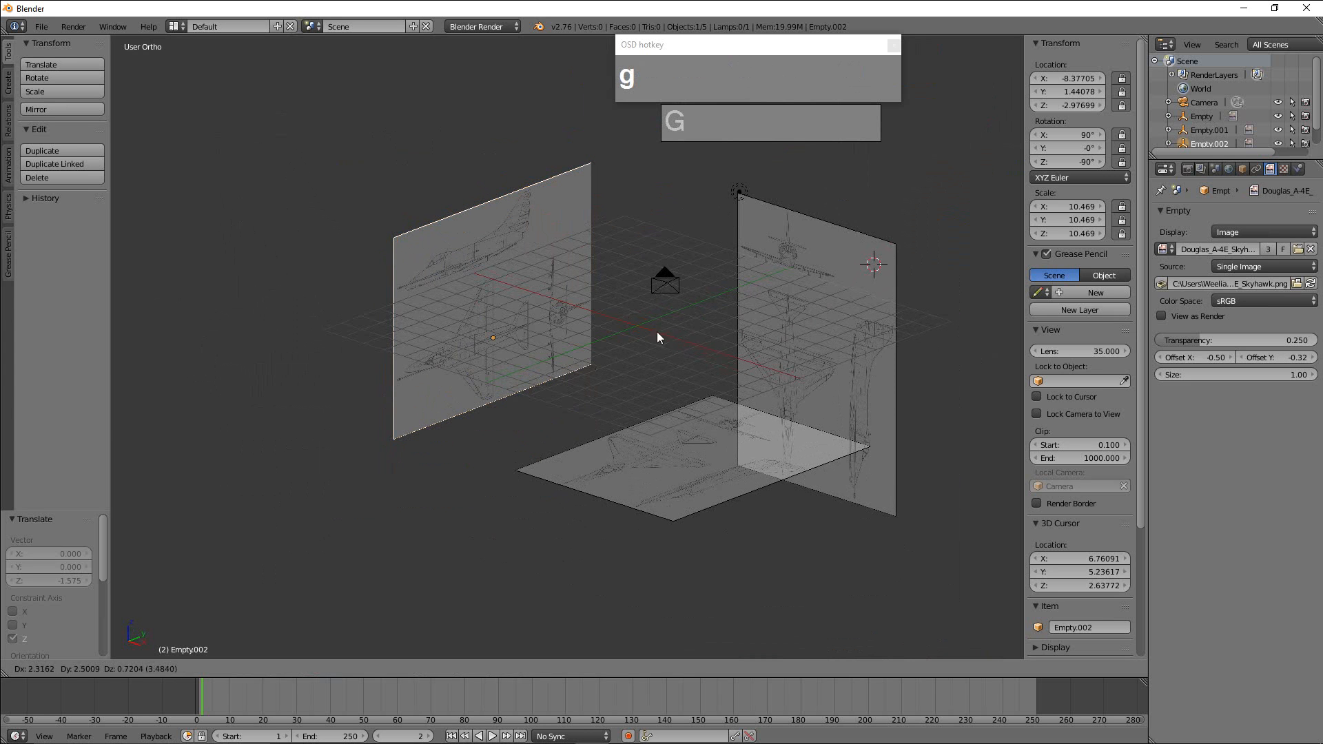
key(r)
right_click(717, 337)
middle_drag(754, 338, 706, 334)
scroll(735, 332, up, 3)
scroll(743, 325, down, 3)
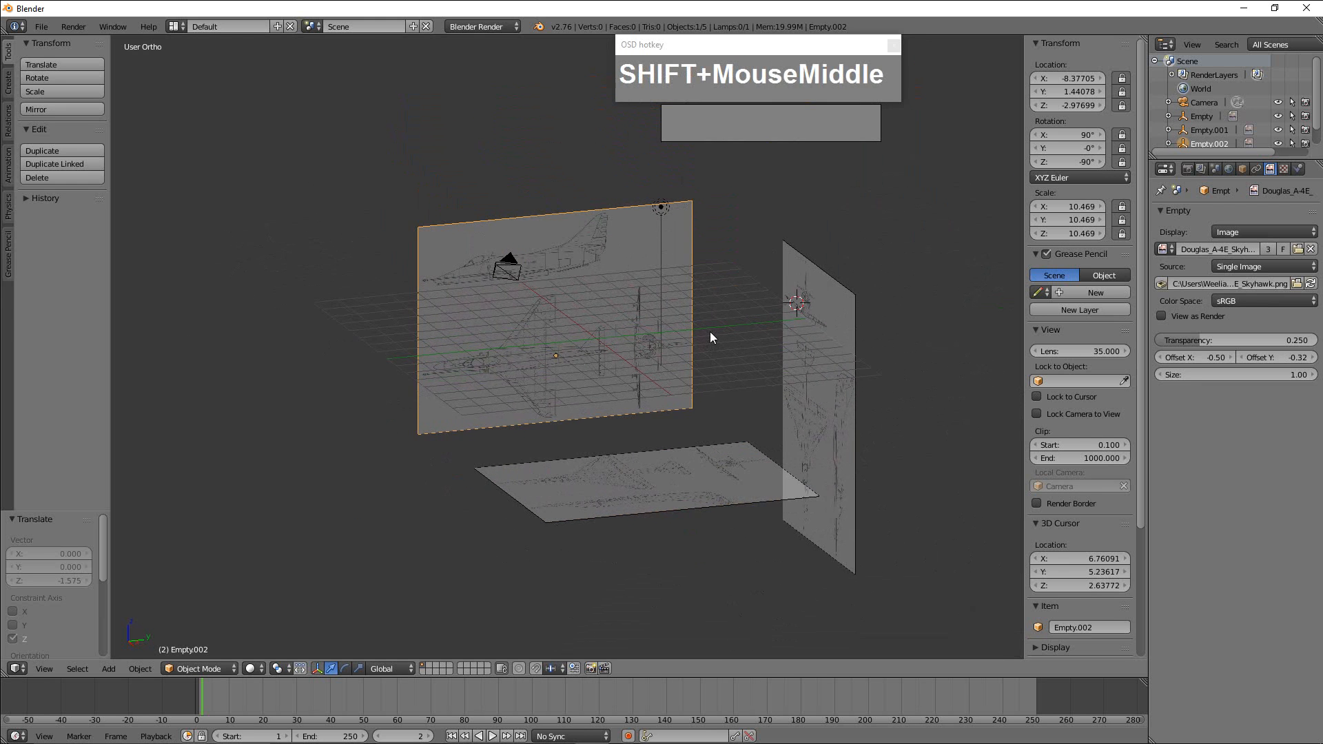
Reset the 3D cursor to the world origin and switch the viewport to wireframe shading.
key(shift+c)
scroll(610, 334, up, 3)
key(z)
mouse_move(610, 334)
middle_down()
mouse_move(621, 327)
mouse_move(587, 324)
mouse_move(768, 405)
middle_up()
key(shift+c)
scroll(593, 328, up, 2)
scroll(593, 325, up, 3)
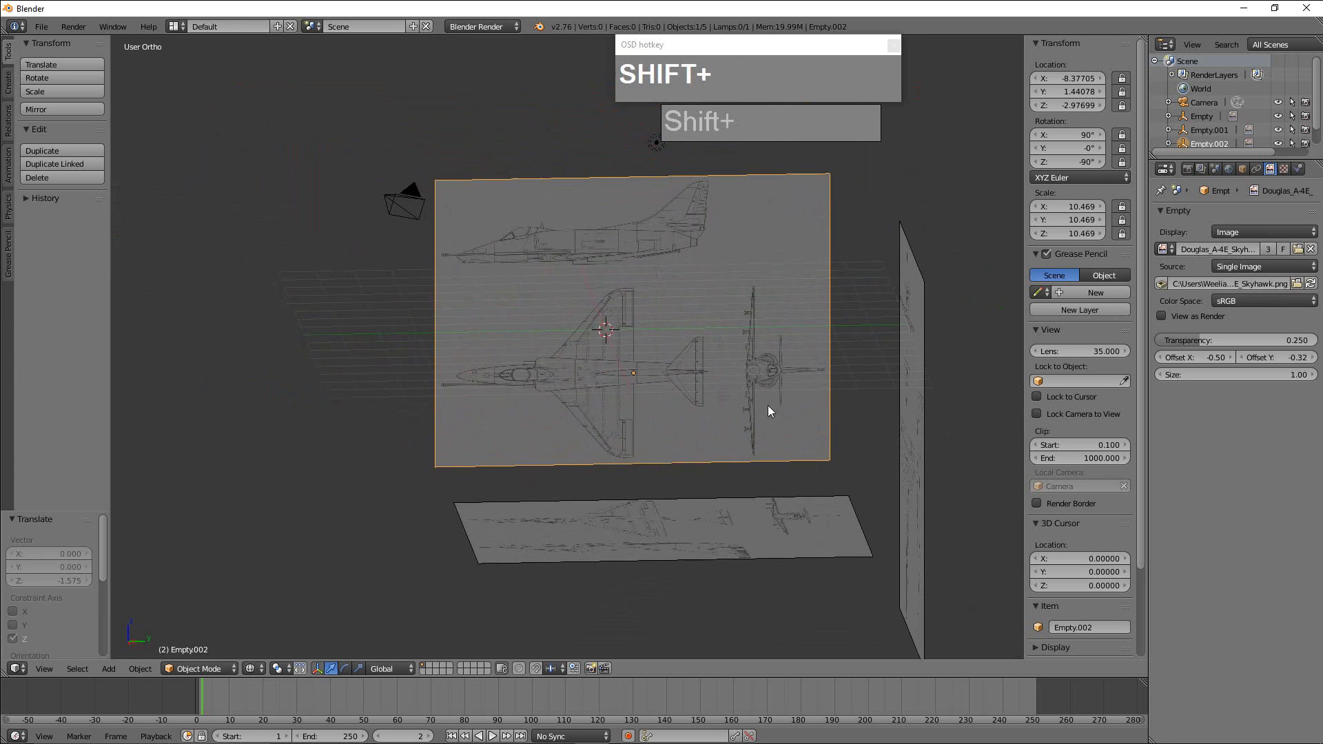
scroll(766, 404, up, 3)
middle_drag(676, 368, 689, 373)
shift+middle_drag(689, 359, 677, 383)
shift+middle_drag(694, 333, 689, 374)
scroll(645, 367, down, 1)
scroll(648, 374, up, 2)
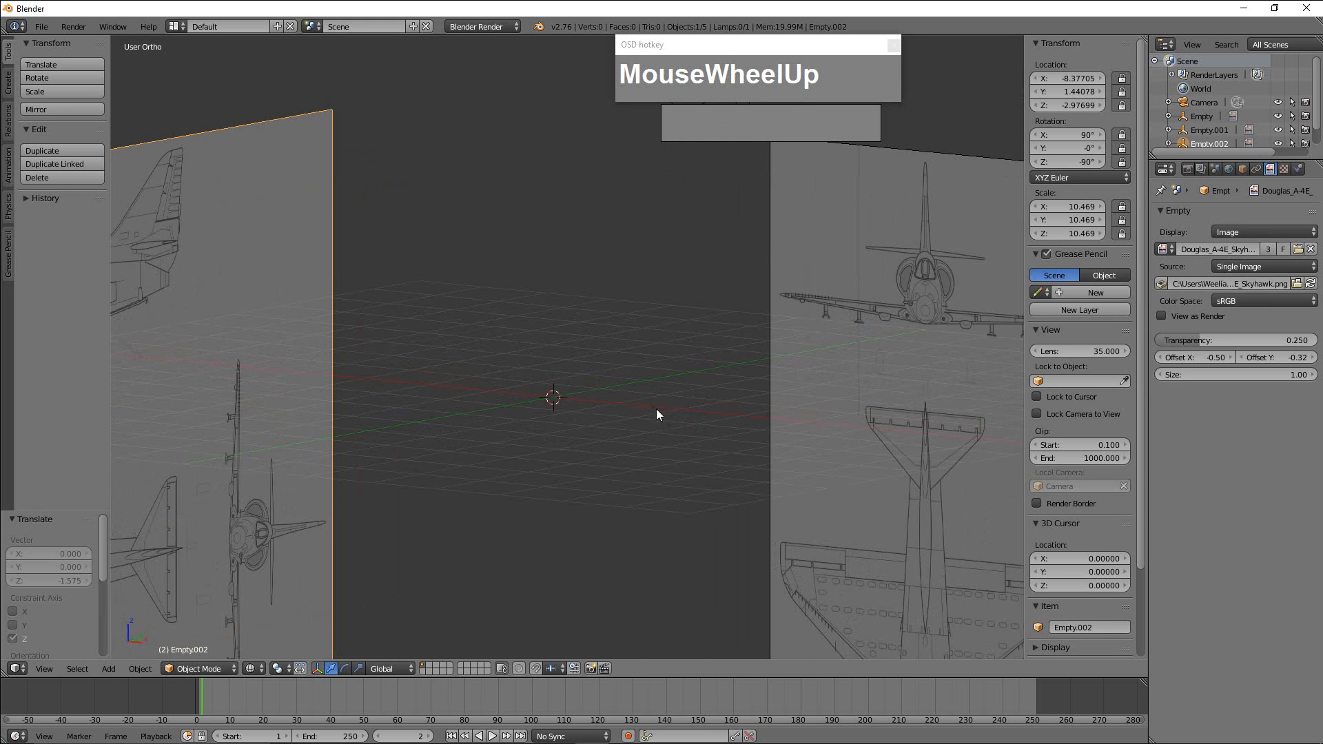
Add a mesh cylinder at the world origin and set its vertex count to 10.
key(shift+a)
mouse_move(642, 304)
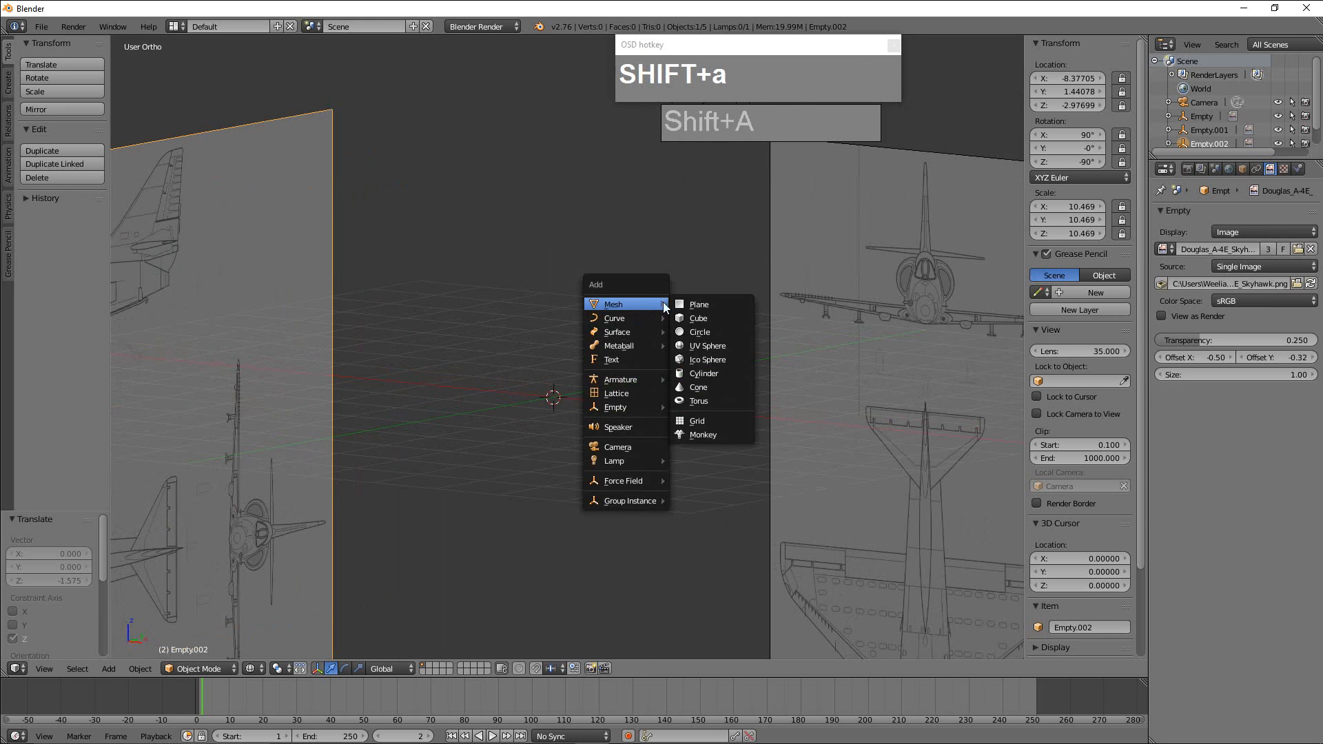
click(721, 372)
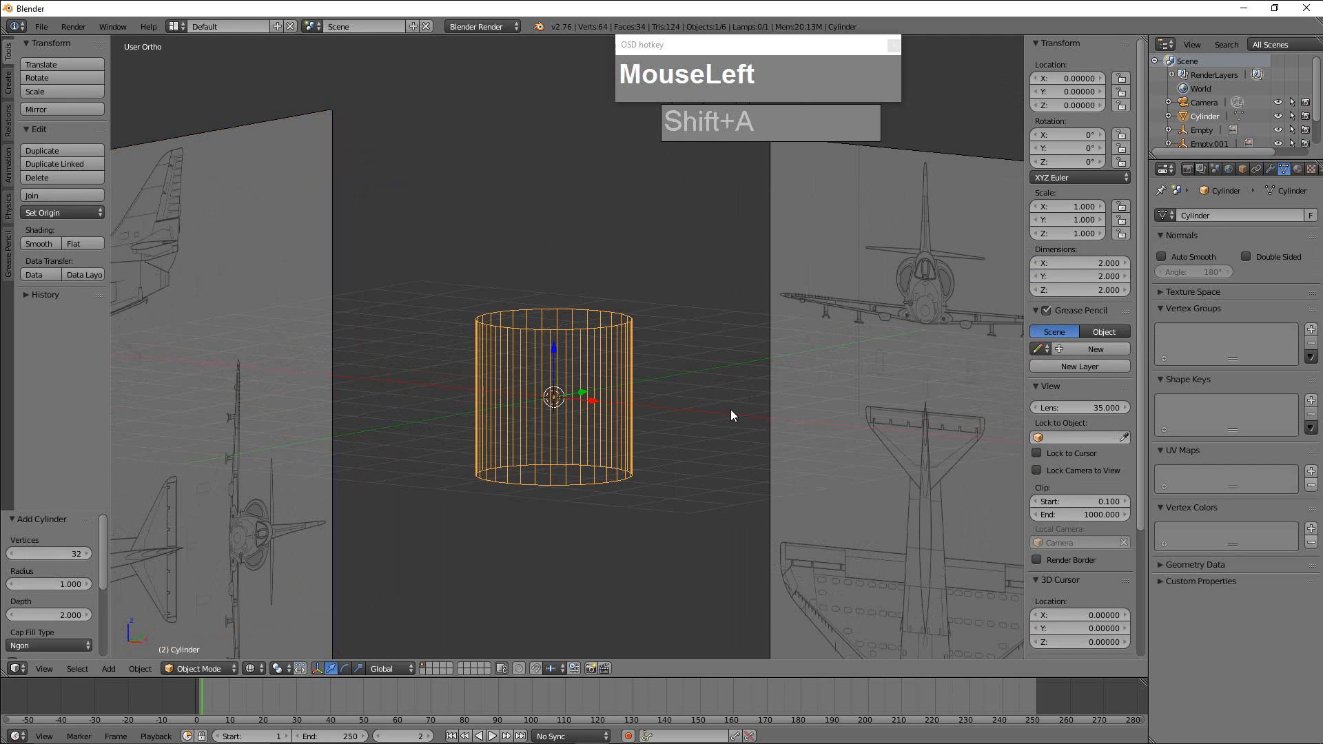
click(71, 556)
text(10)
key(KP_Enter)
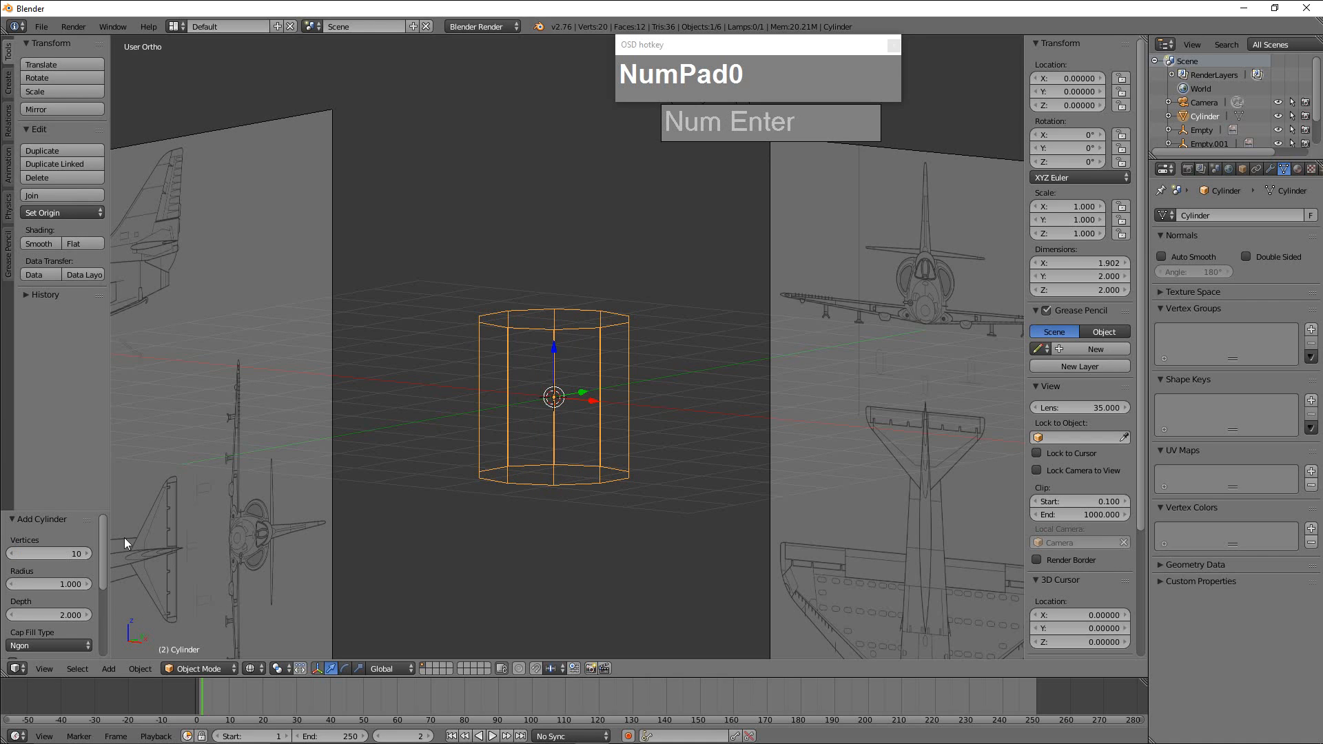
Inspect the cylinder against the blueprints and set the view to right side orthographic.
middle_drag(448, 453, 686, 458)
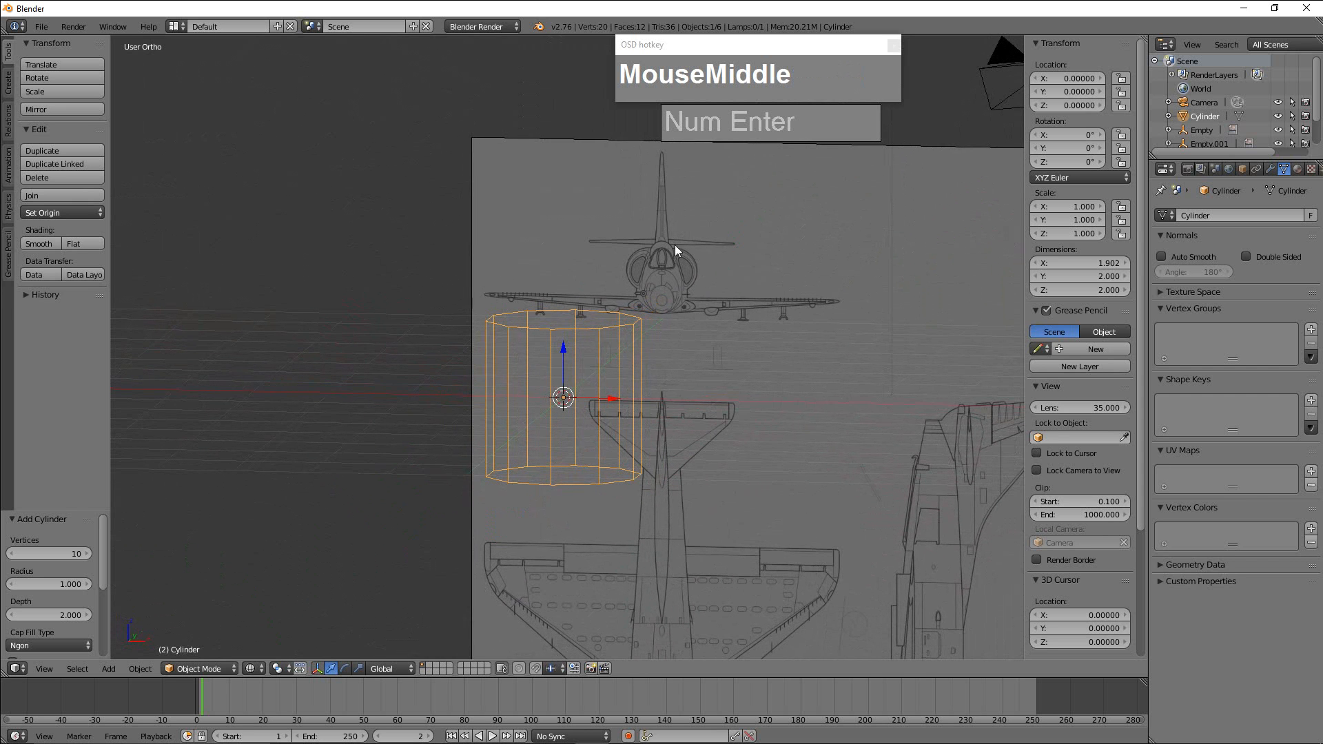
middle_drag(688, 283, 670, 359)
scroll(672, 363, down, 3)
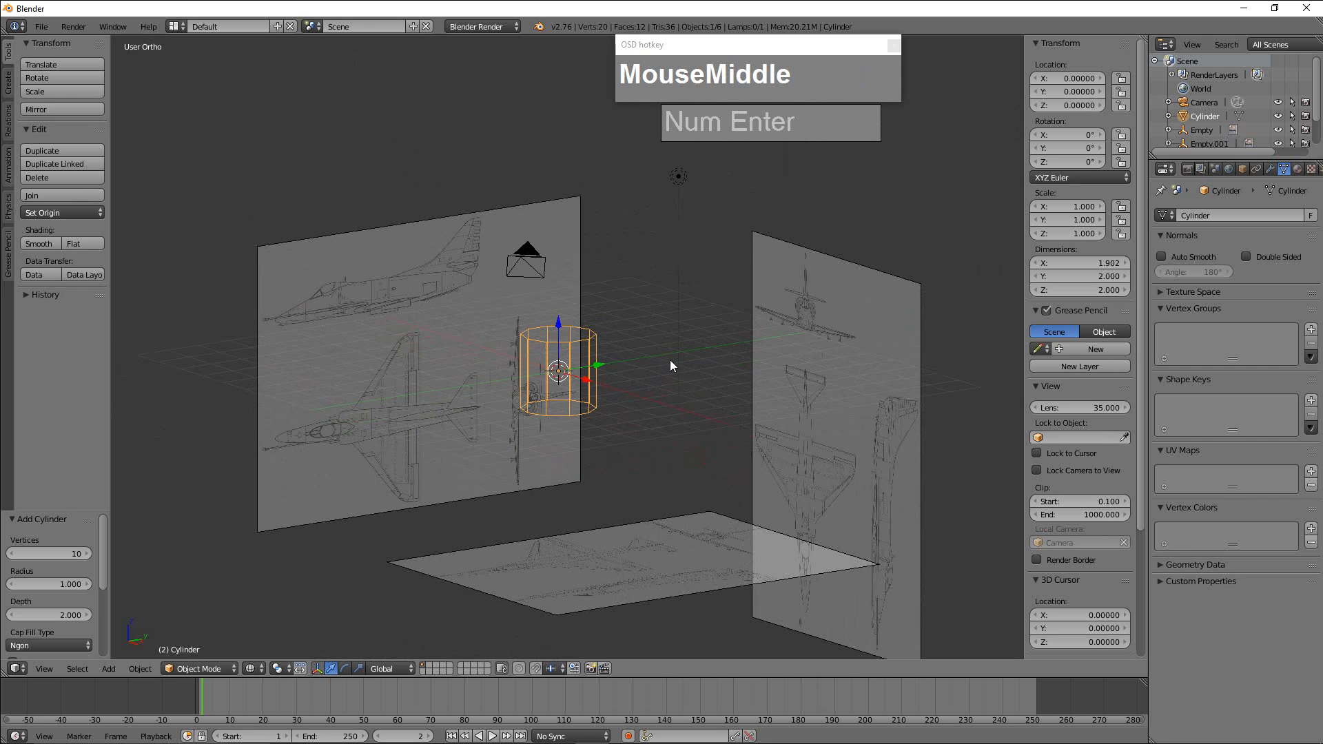
key(KP_3)
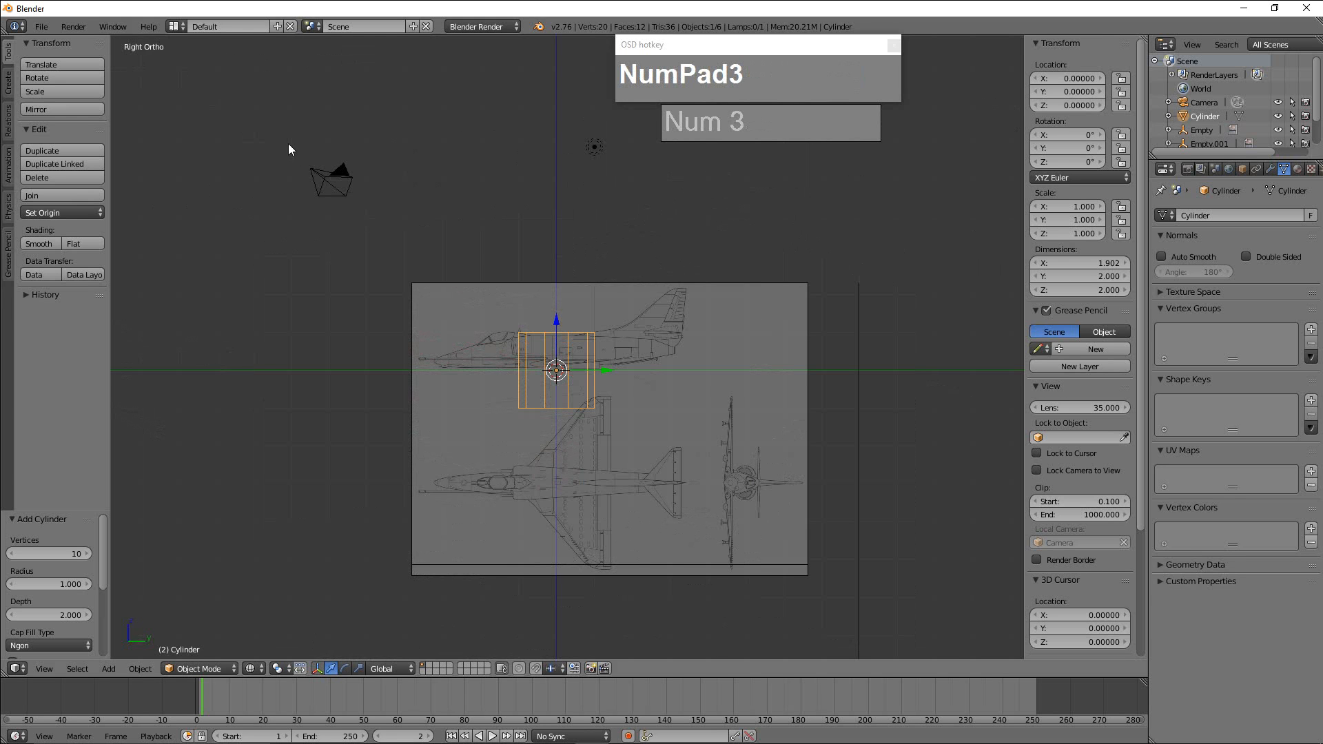
key(KP_5)
key(KP_5)
key(KP_5)
key(KP_5)
key(KP_5)
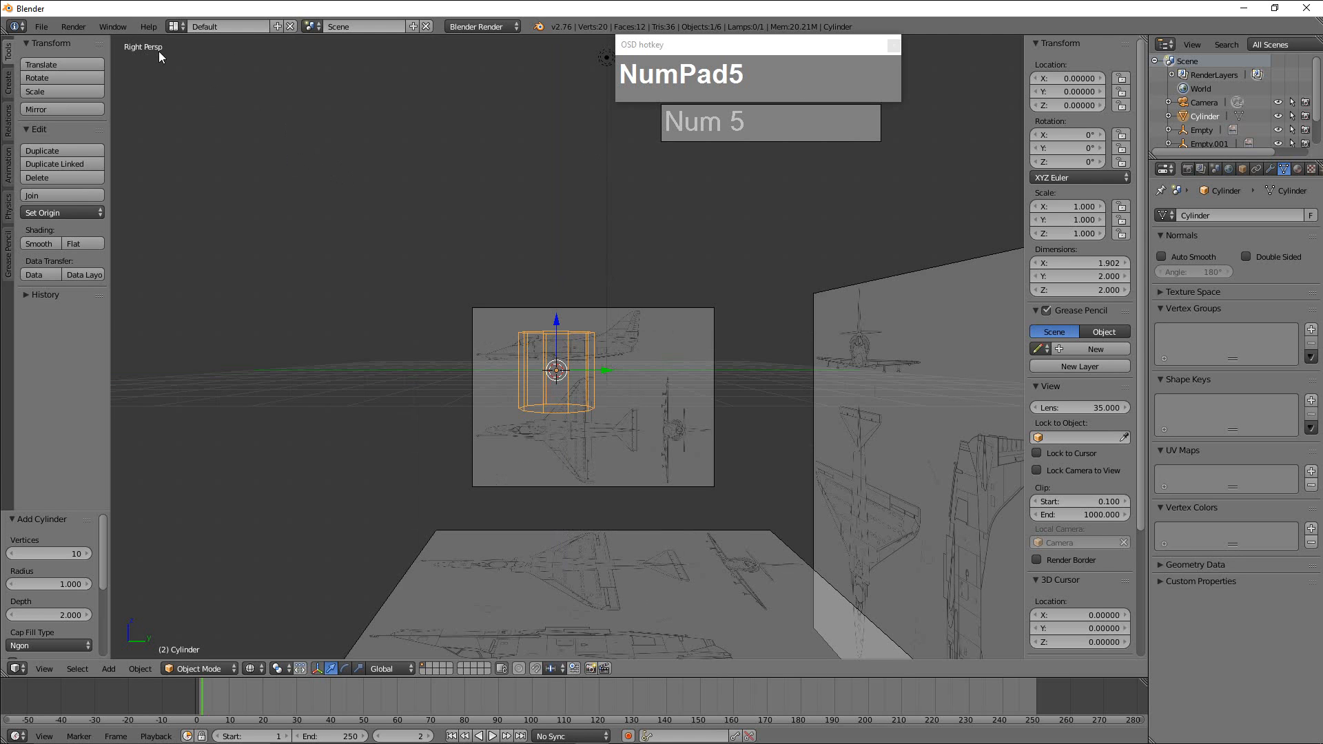
key(KP_5)
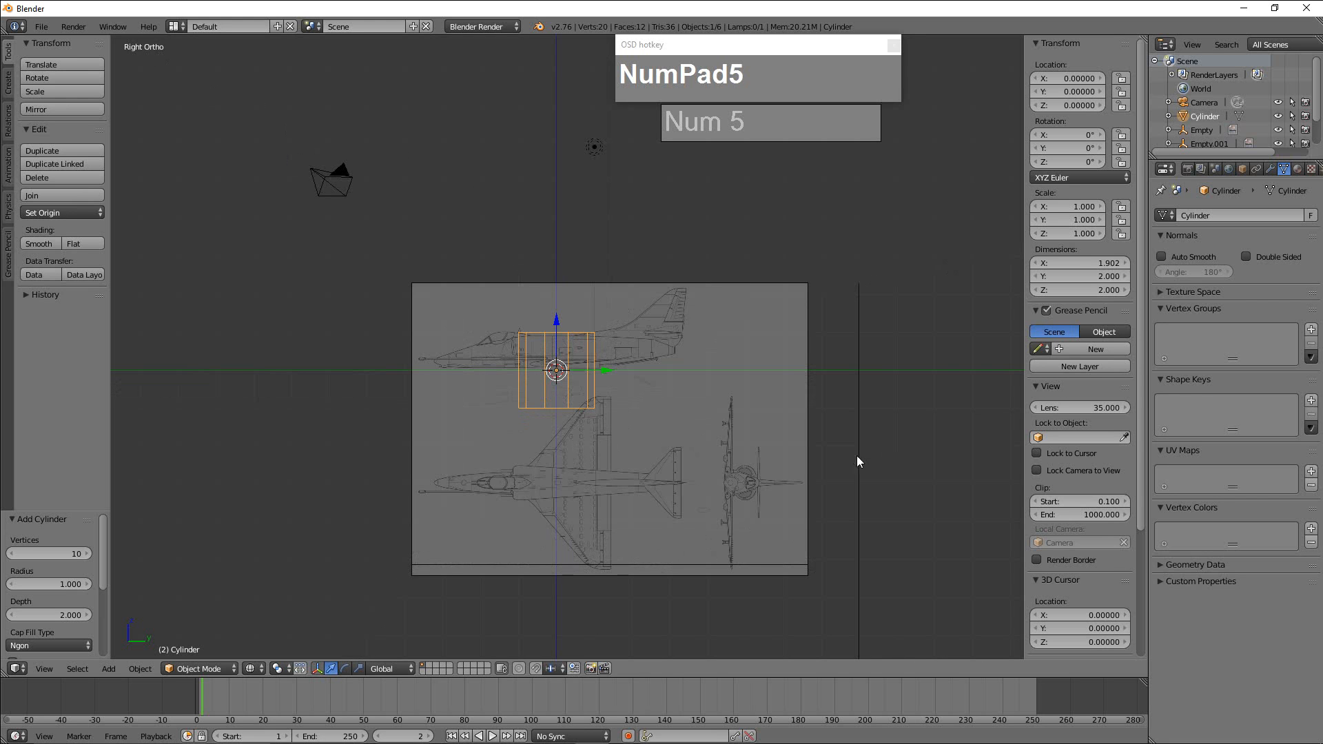
Rotate the cylinder by -90° in the side view so its axis runs along the fuselage.
scroll(577, 420, up, 3)
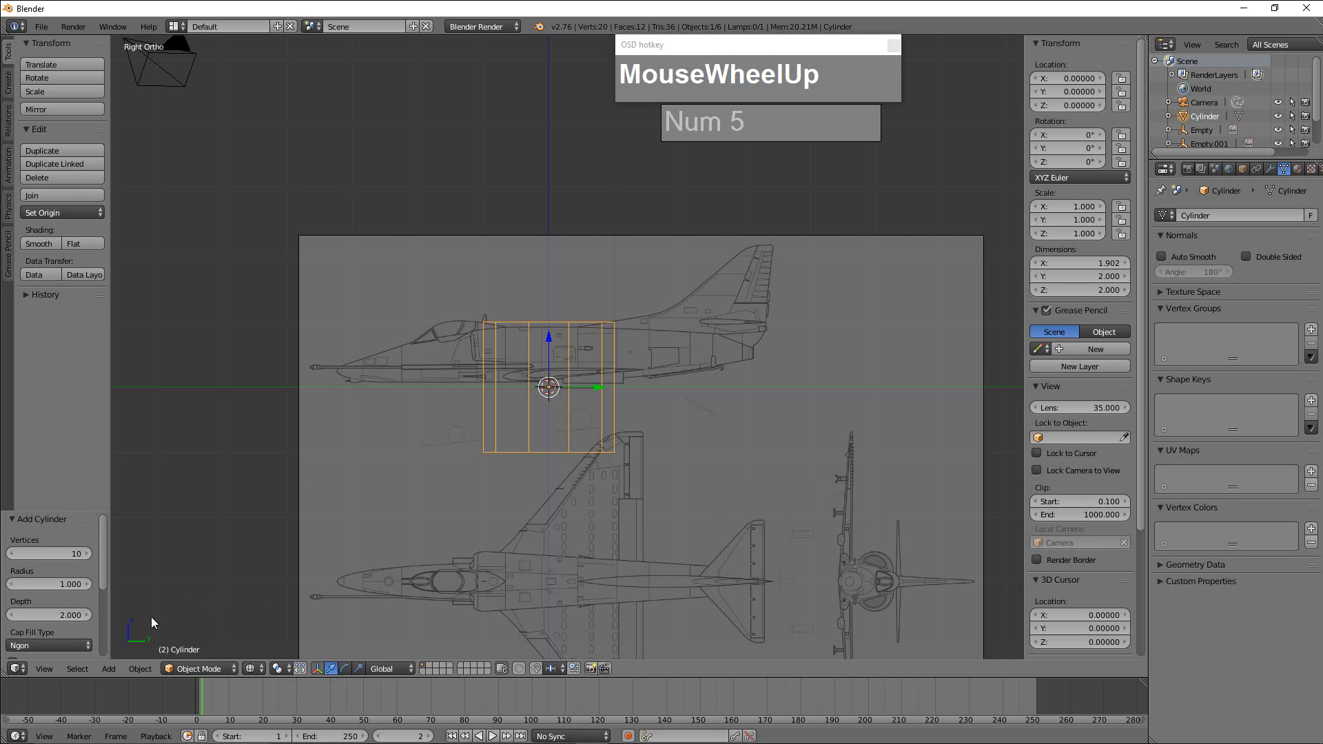
key(r)
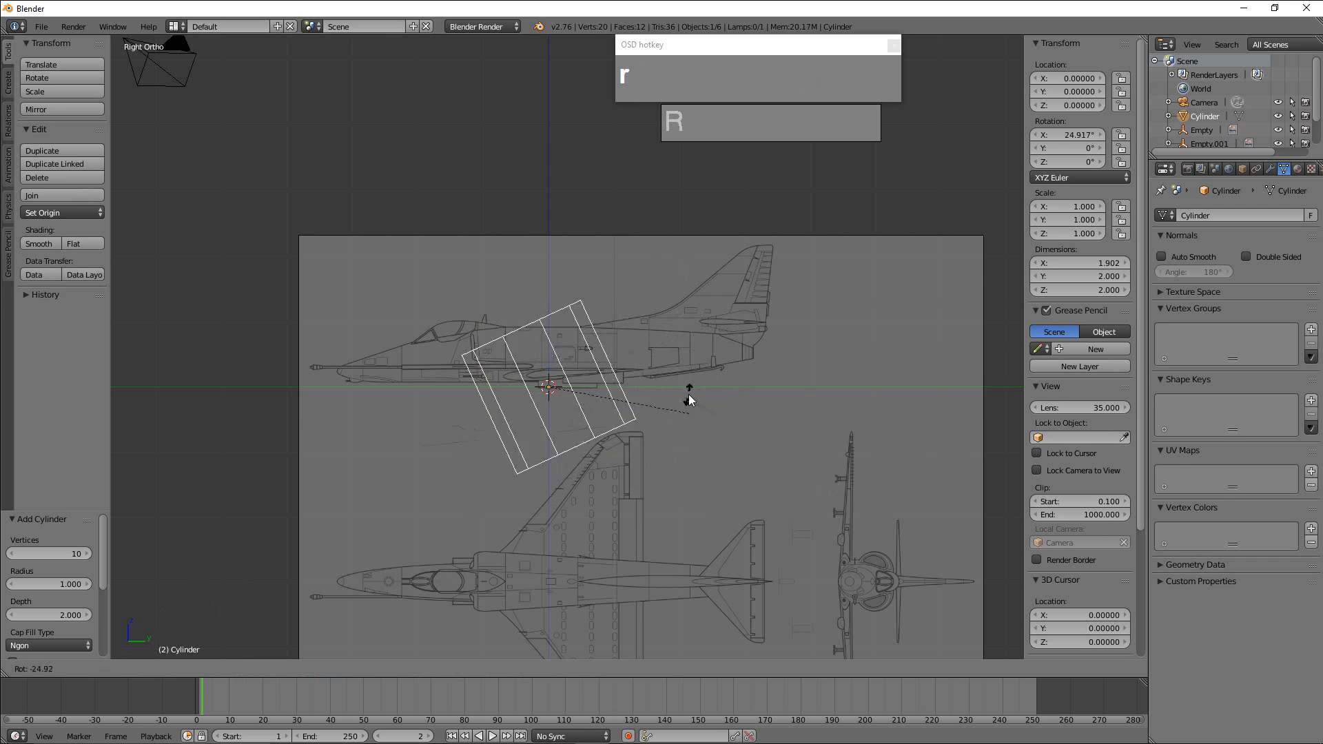
right_click(652, 302)
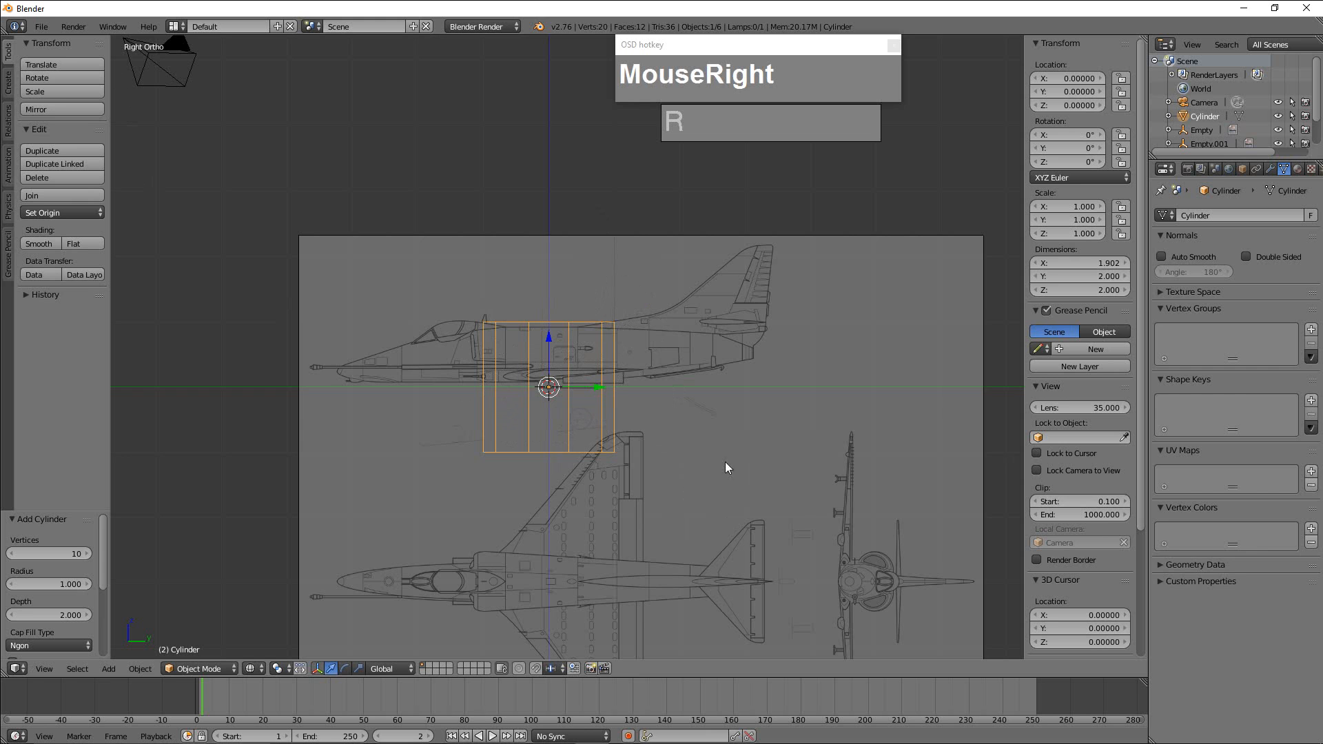
key(r)
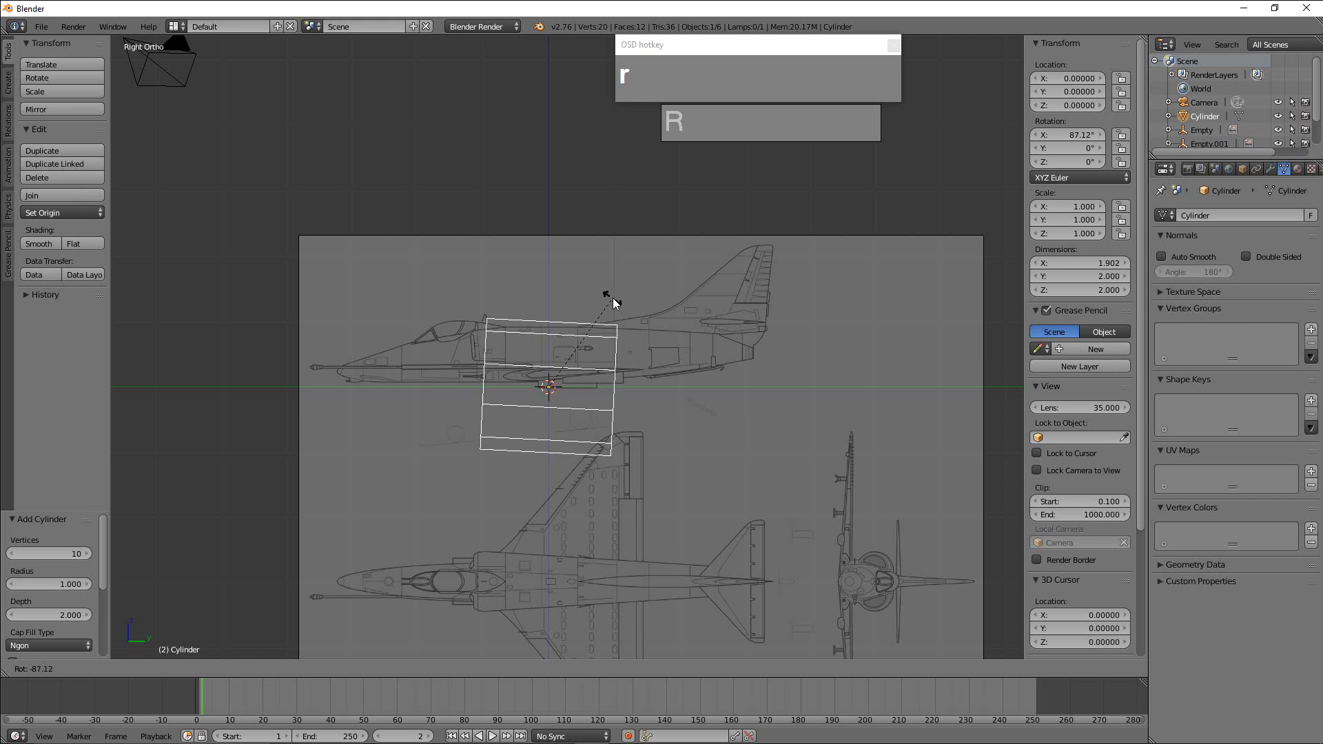
key(KP_Subtract)
key(KP_9)
key(KP_0)
key(KP_Enter)
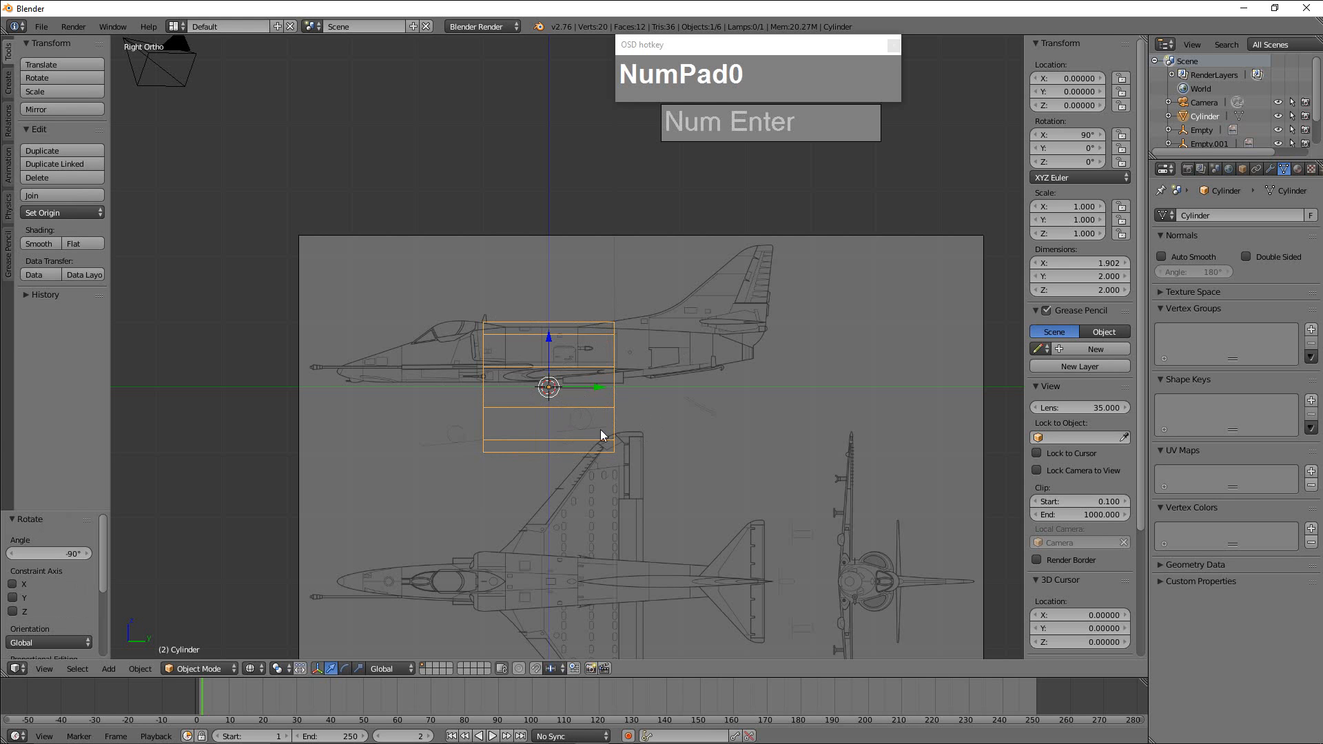
Scale the cylinder's whole mesh in Edit Mode by about 0.366 and again by 1.154 to match the fuselage height.
key(Tab)
key(Tab)
key(Tab)
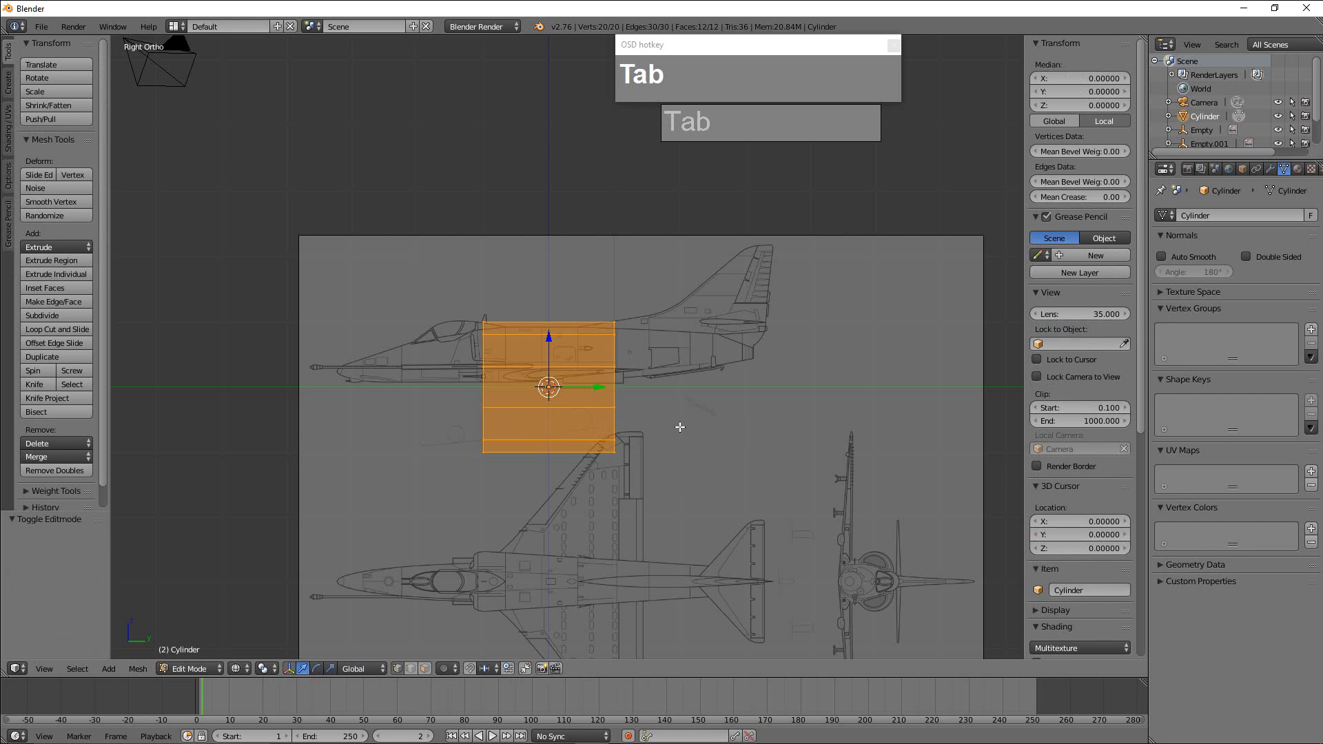
key(s)
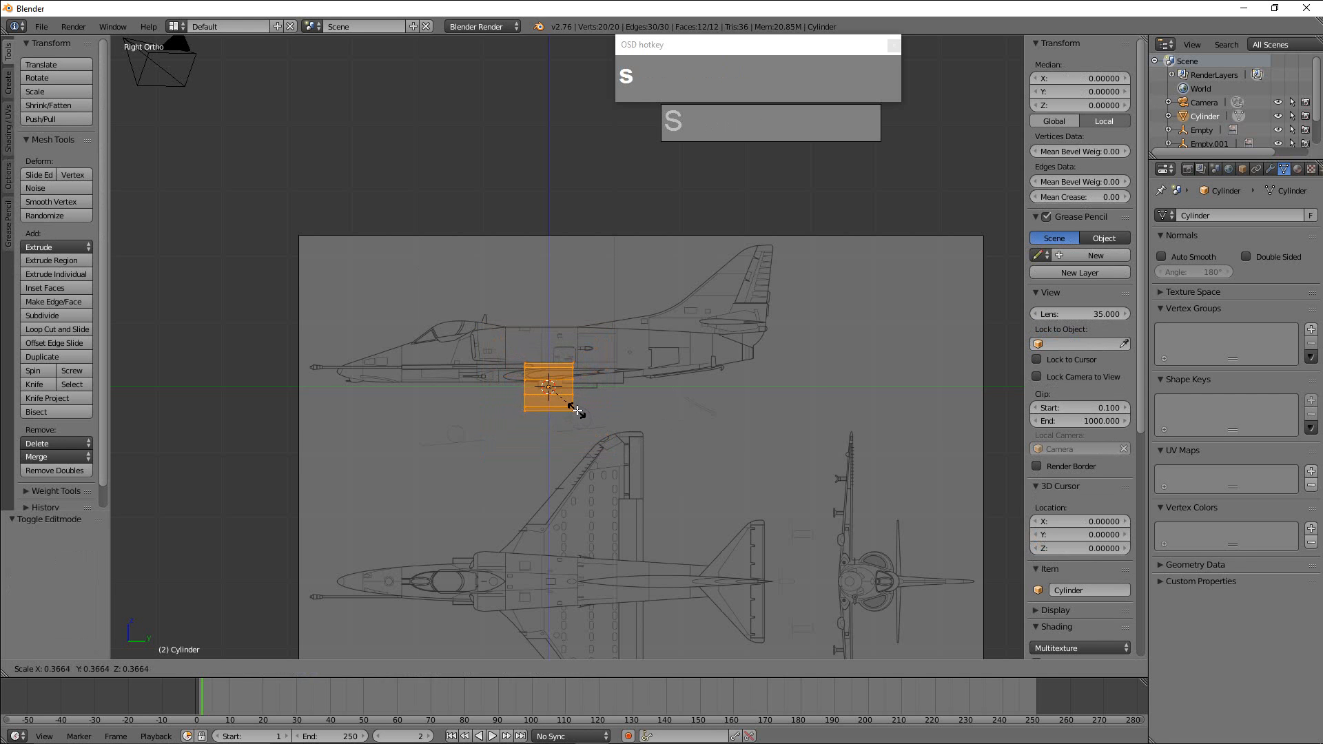
click(577, 411)
scroll(567, 394, up, 3)
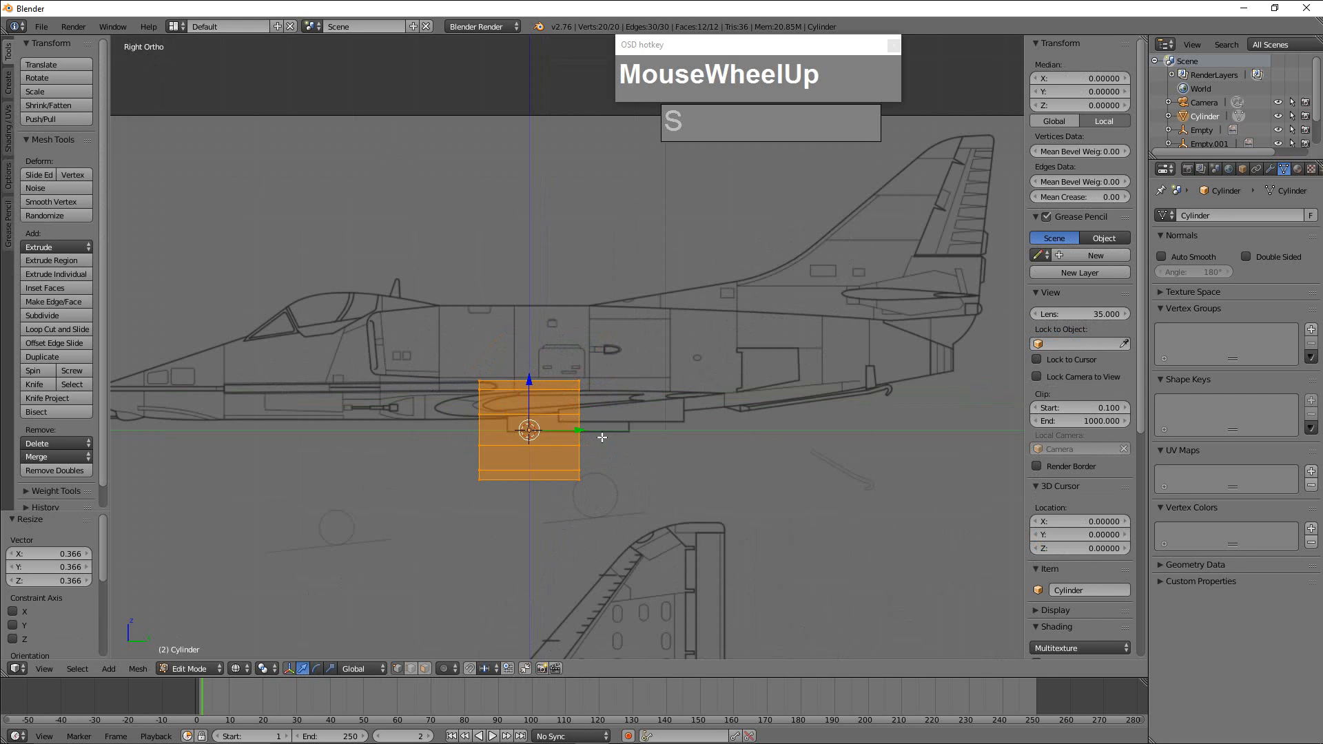
key(s)
click(533, 377)
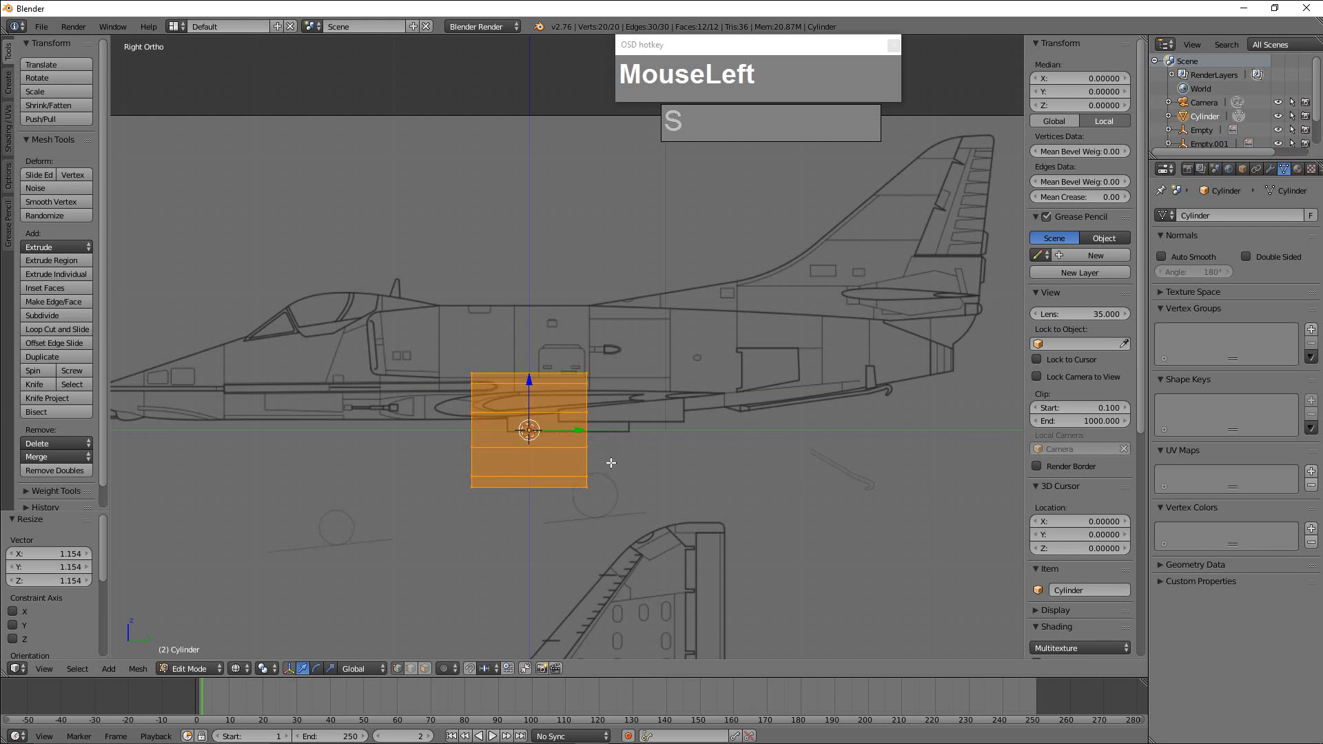
Return to Object Mode and raise the cylinder about 0.498 along Z onto the side-view fuselage.
key(Tab)
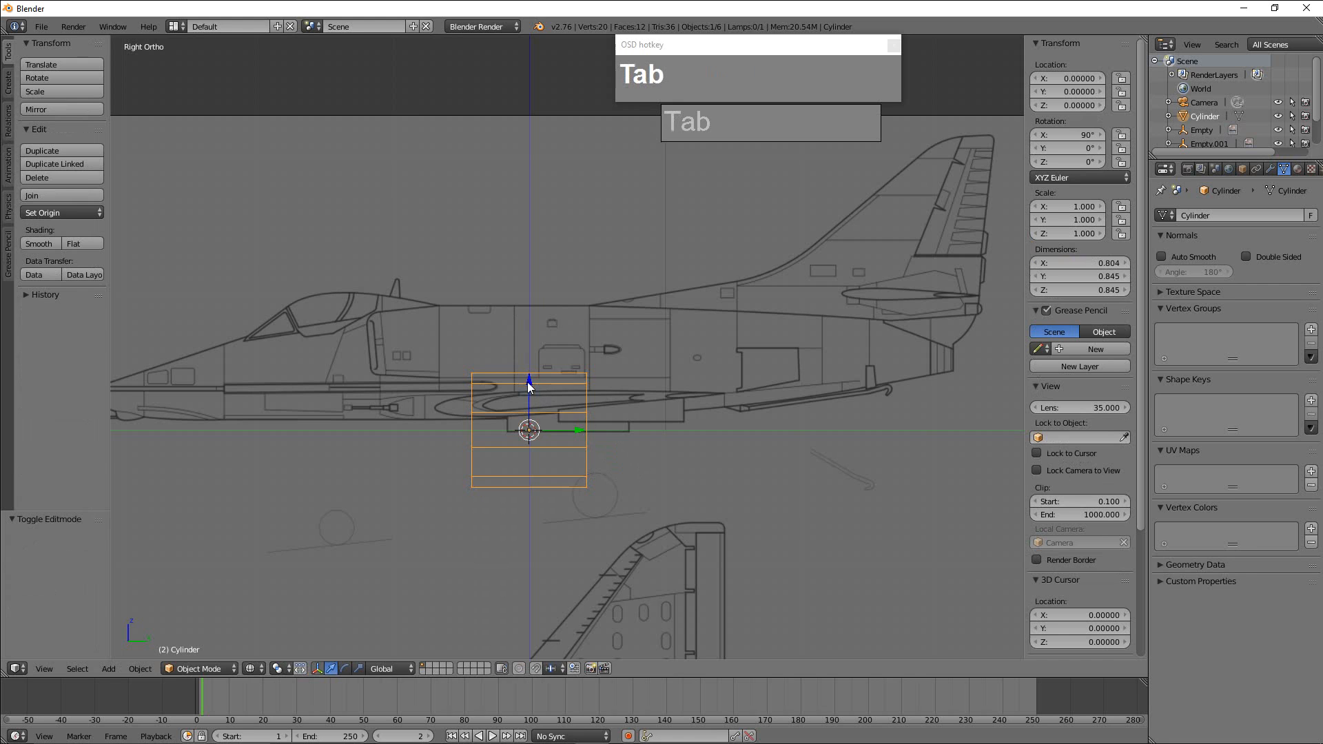
drag(527, 382, 538, 320)
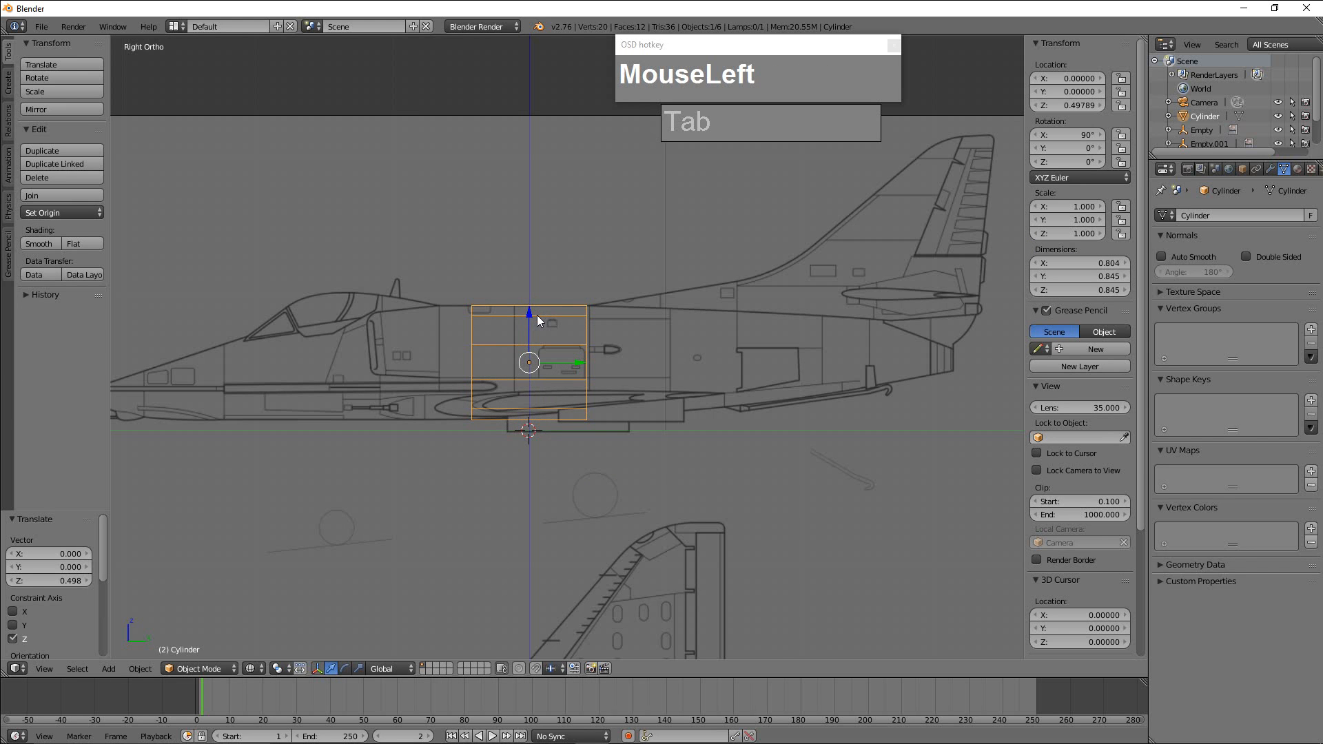
scroll(647, 366, down, 2)
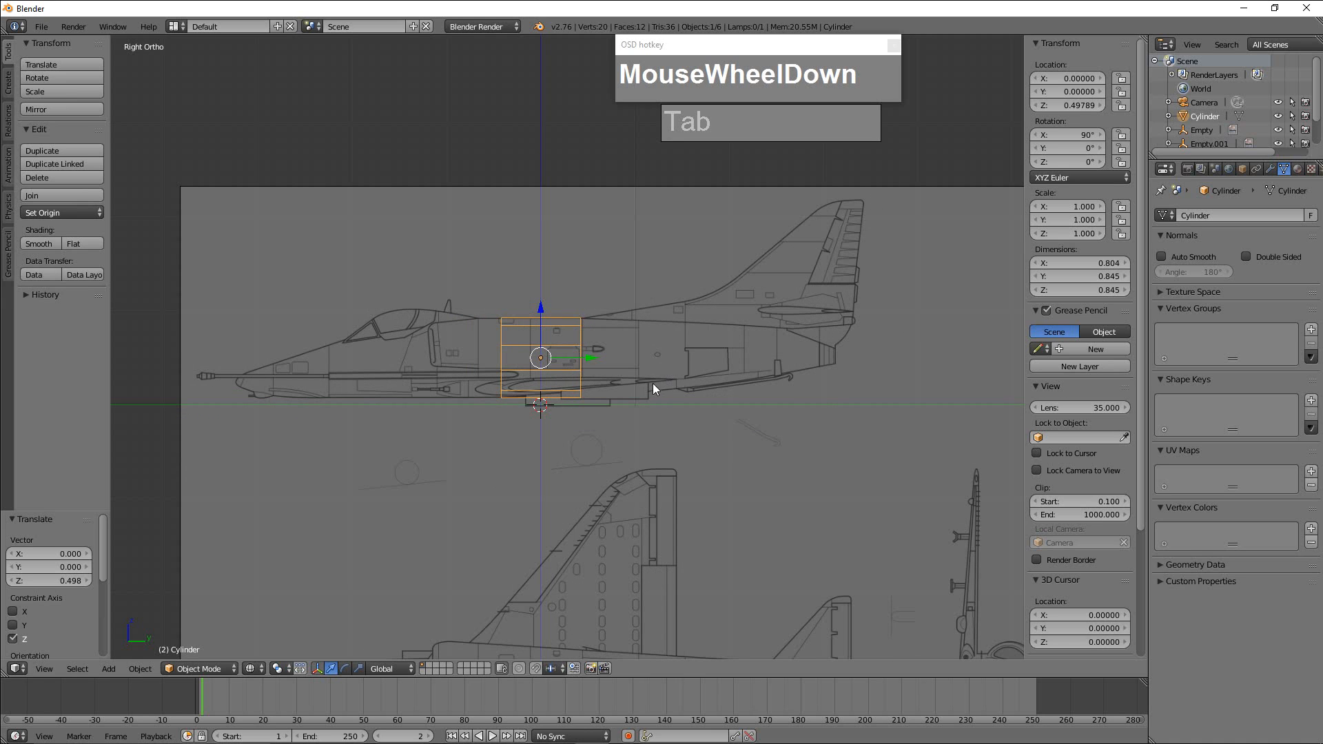
Select the rear ring of the cylinder's vertices in Edit Mode and move it about 0.020 along Y.
right_click(567, 344)
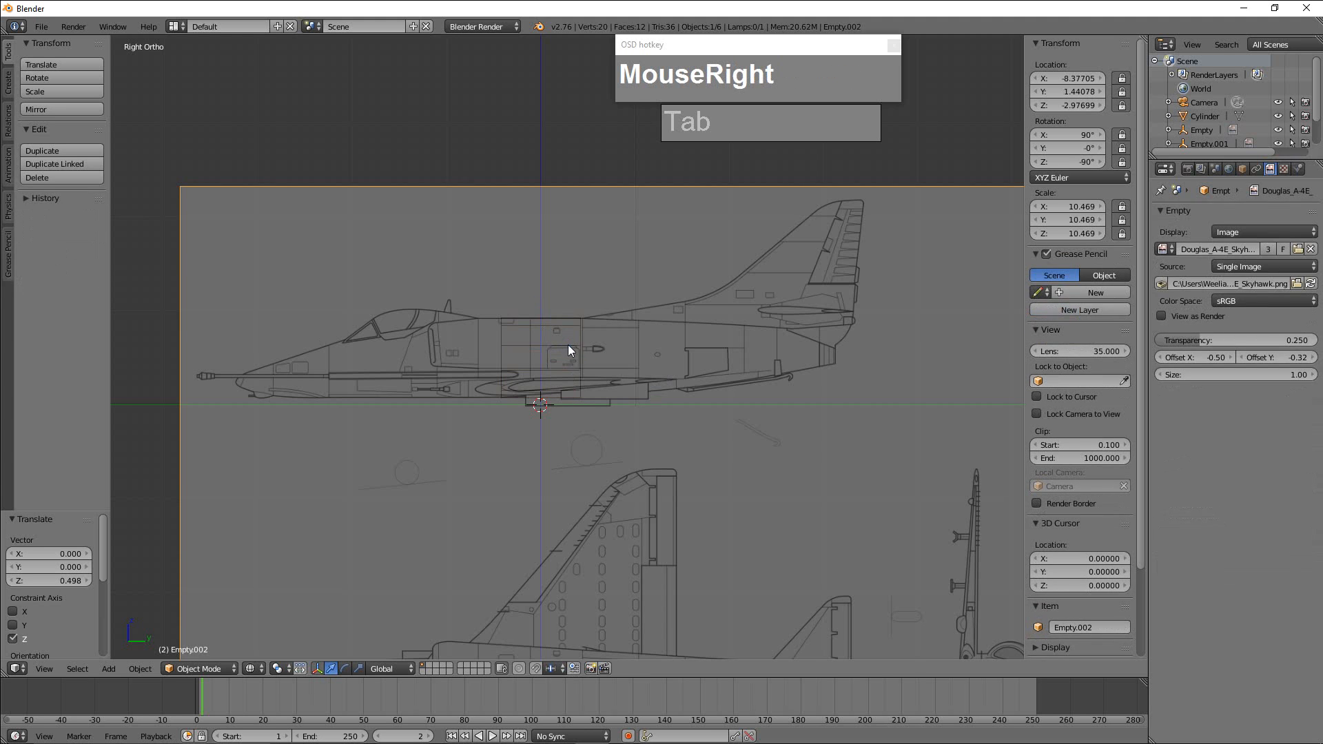
right_click(569, 346)
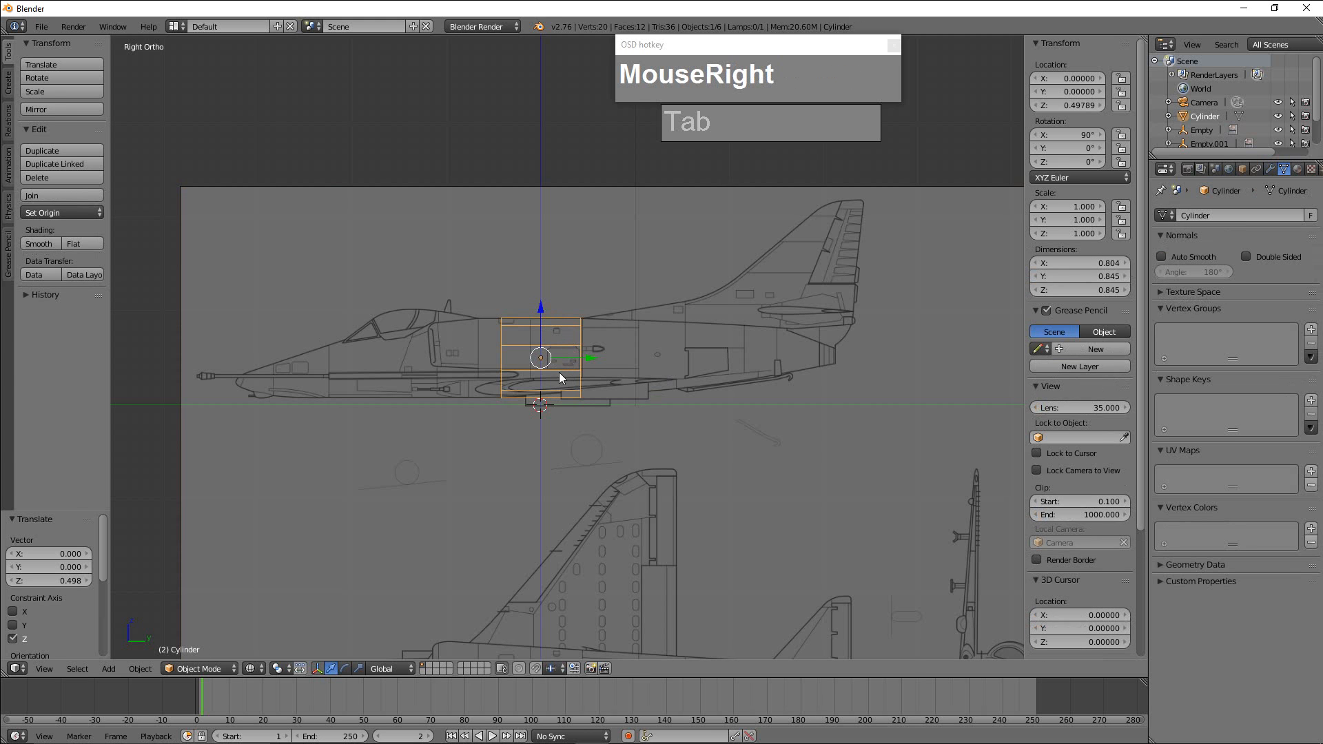
key(Tab)
scroll(570, 333, up, 2)
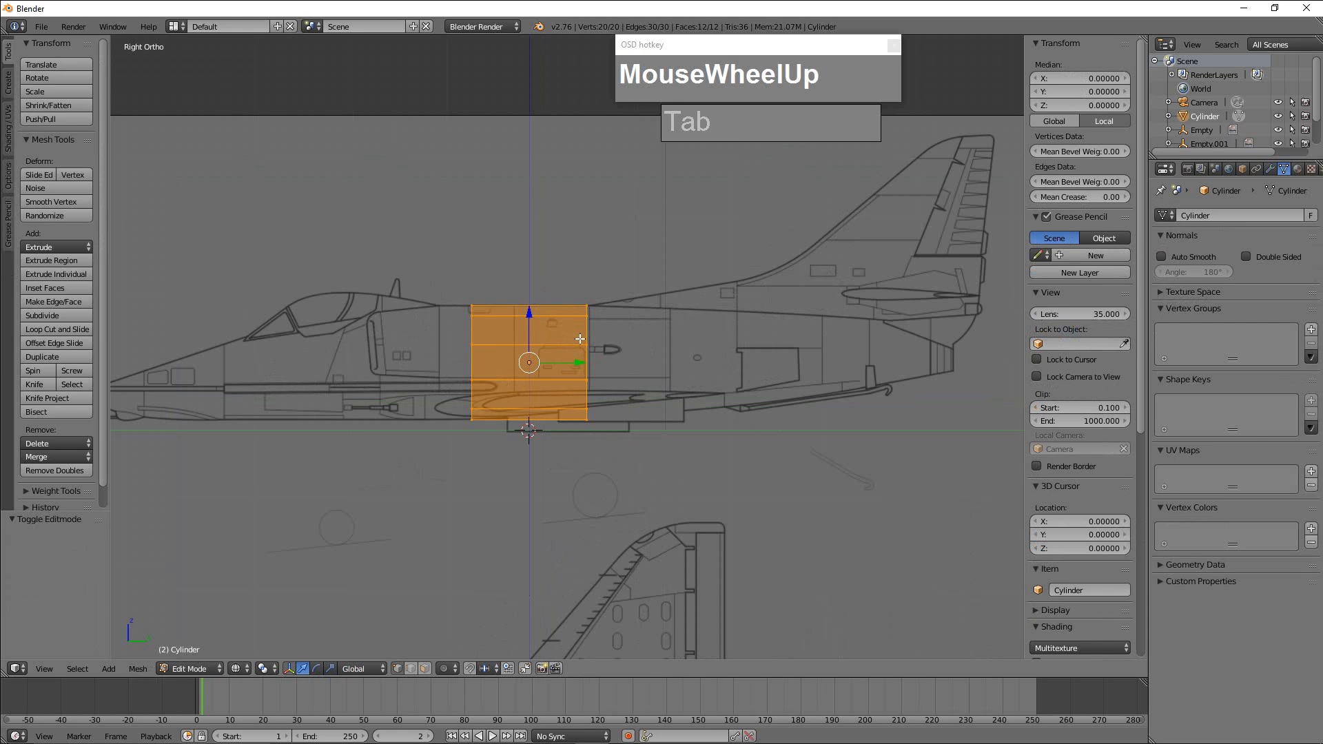
key(a)
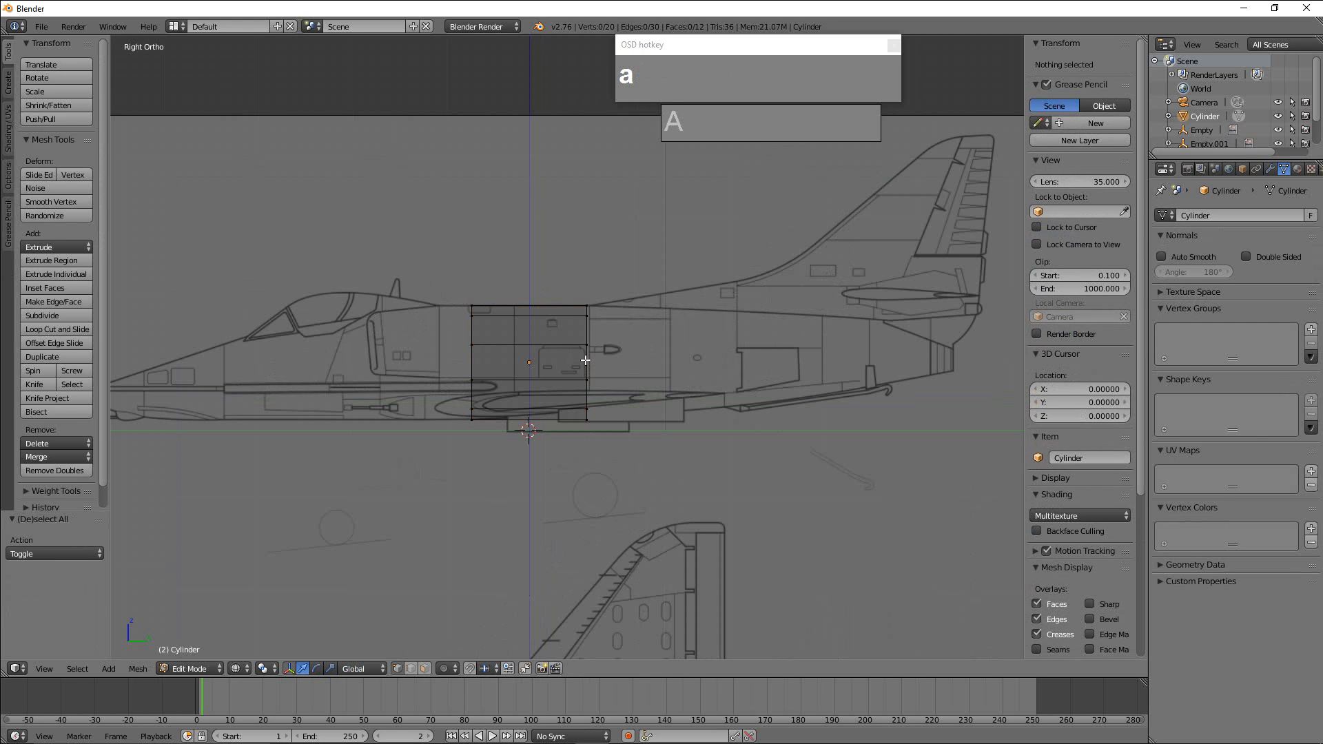
key(b)
drag(568, 259, 614, 472)
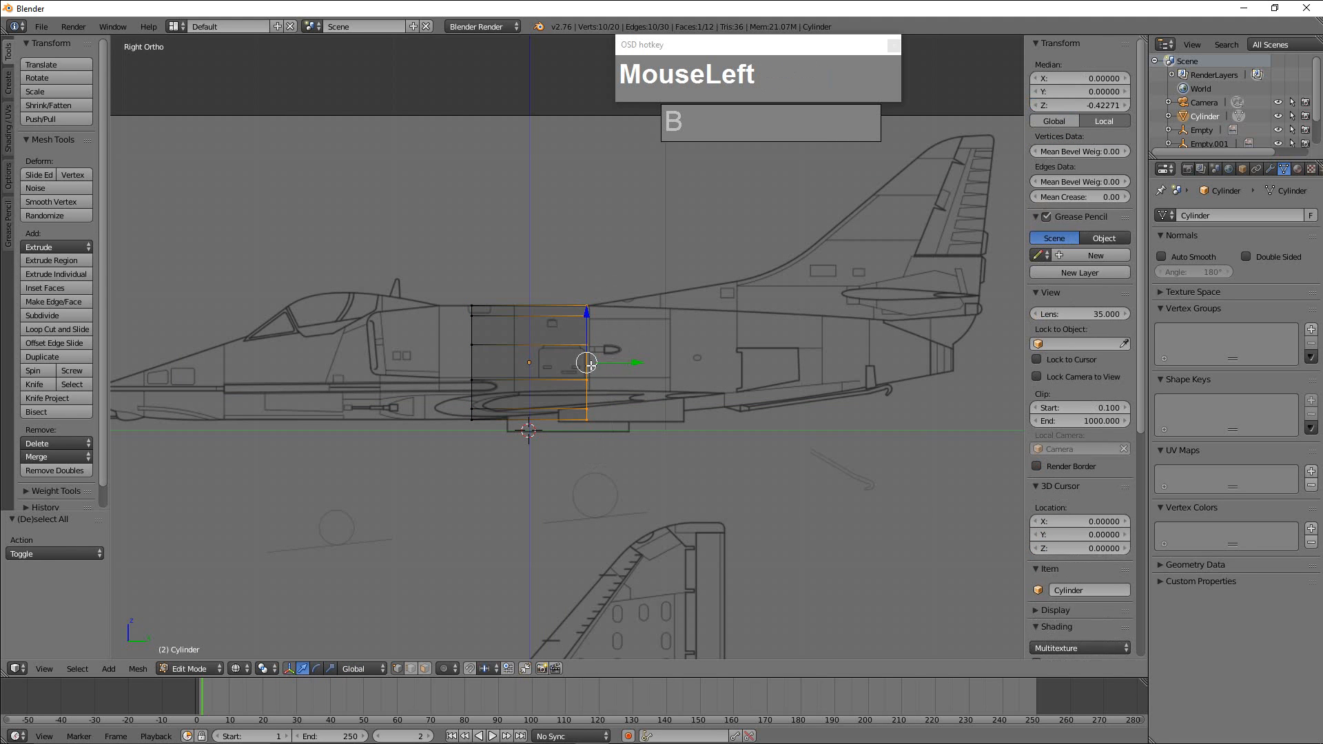
drag(633, 364, 635, 364)
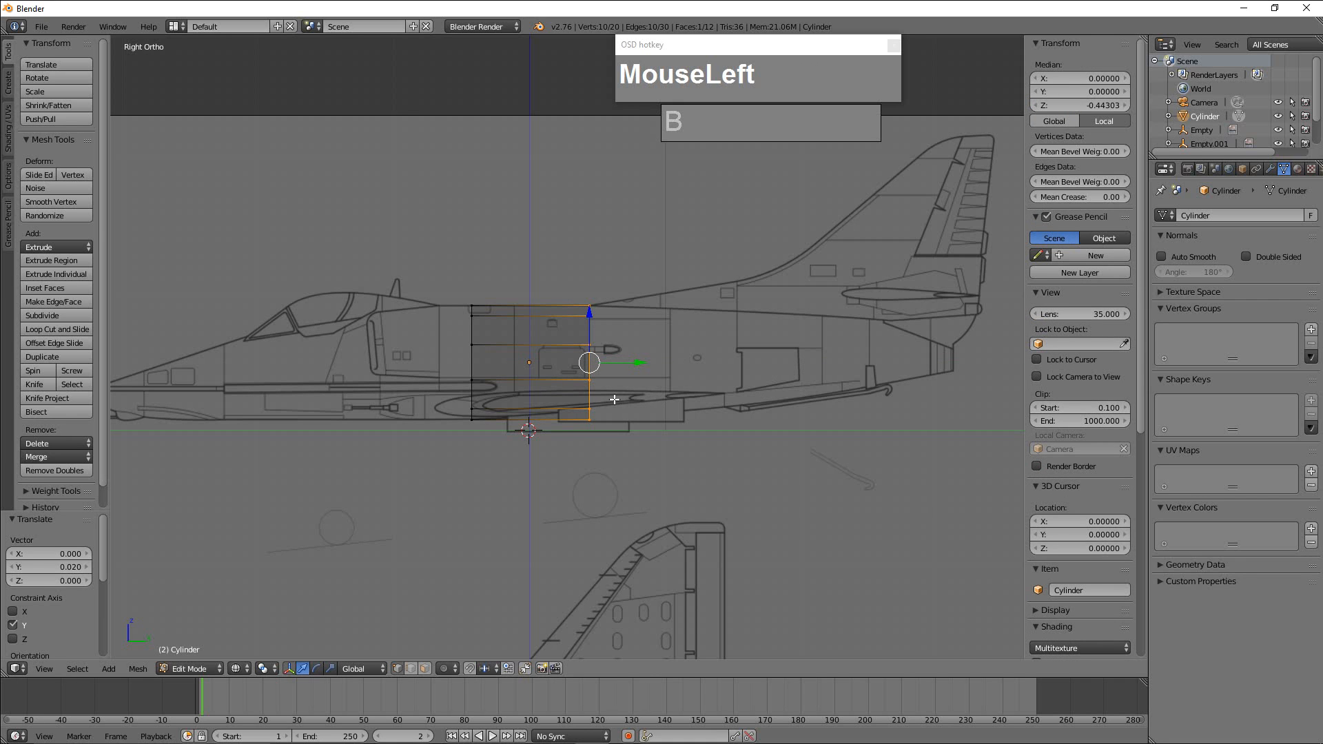
Extrude the rear ring about 2.688 along Y to the tail end of the fuselage in the side-view blueprint.
key(e)
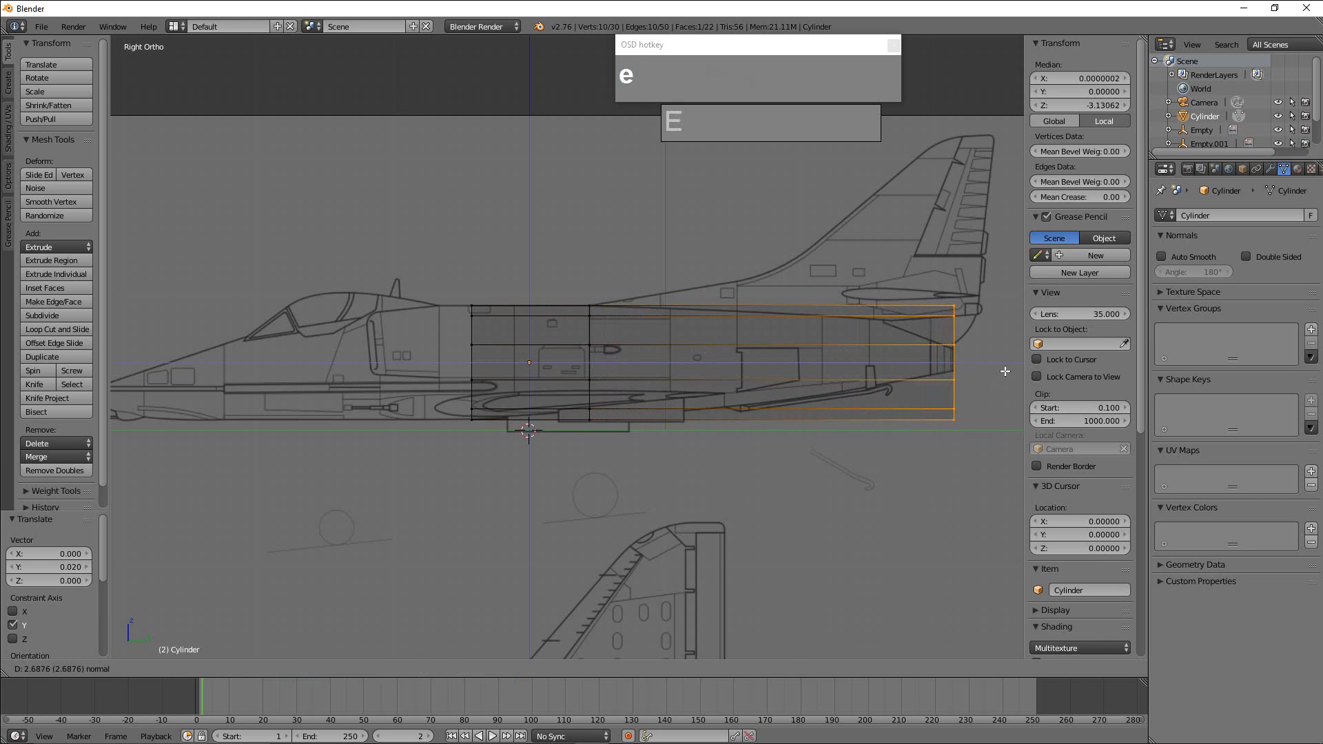
click(1006, 372)
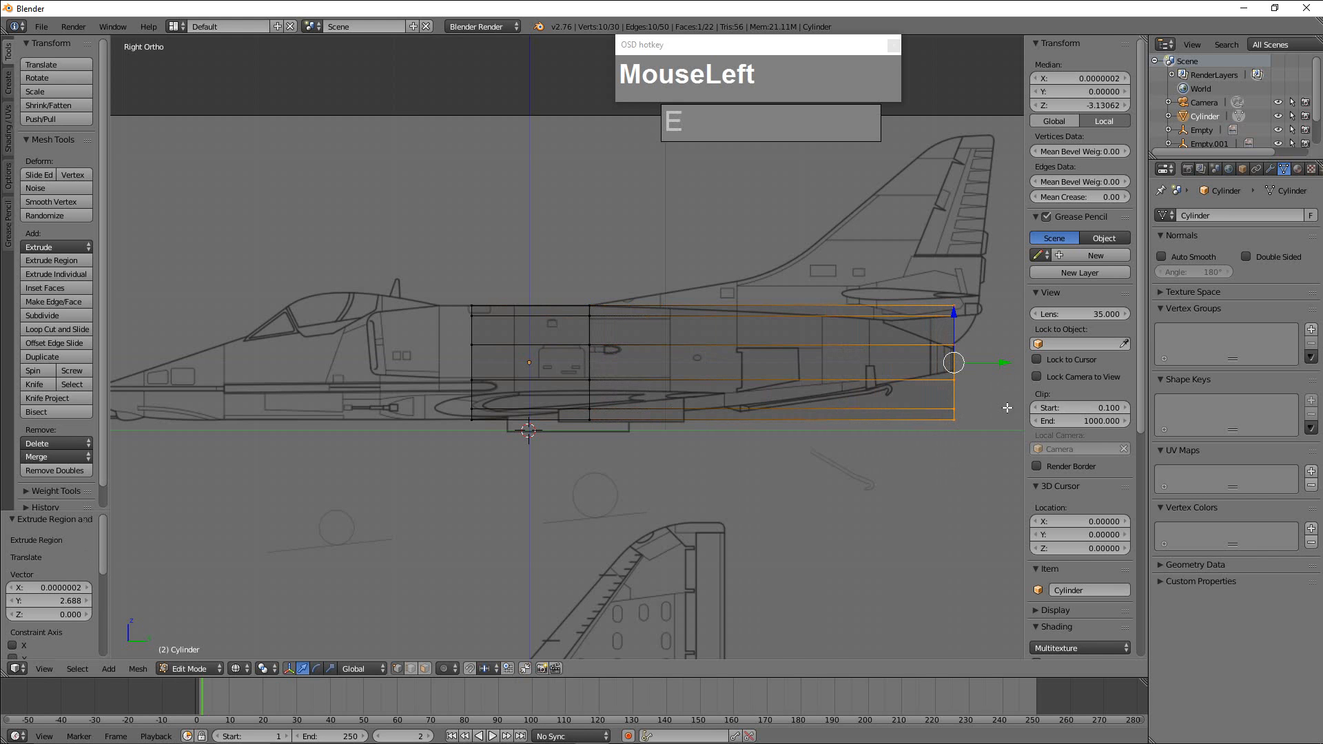
scroll(873, 397, down, 2)
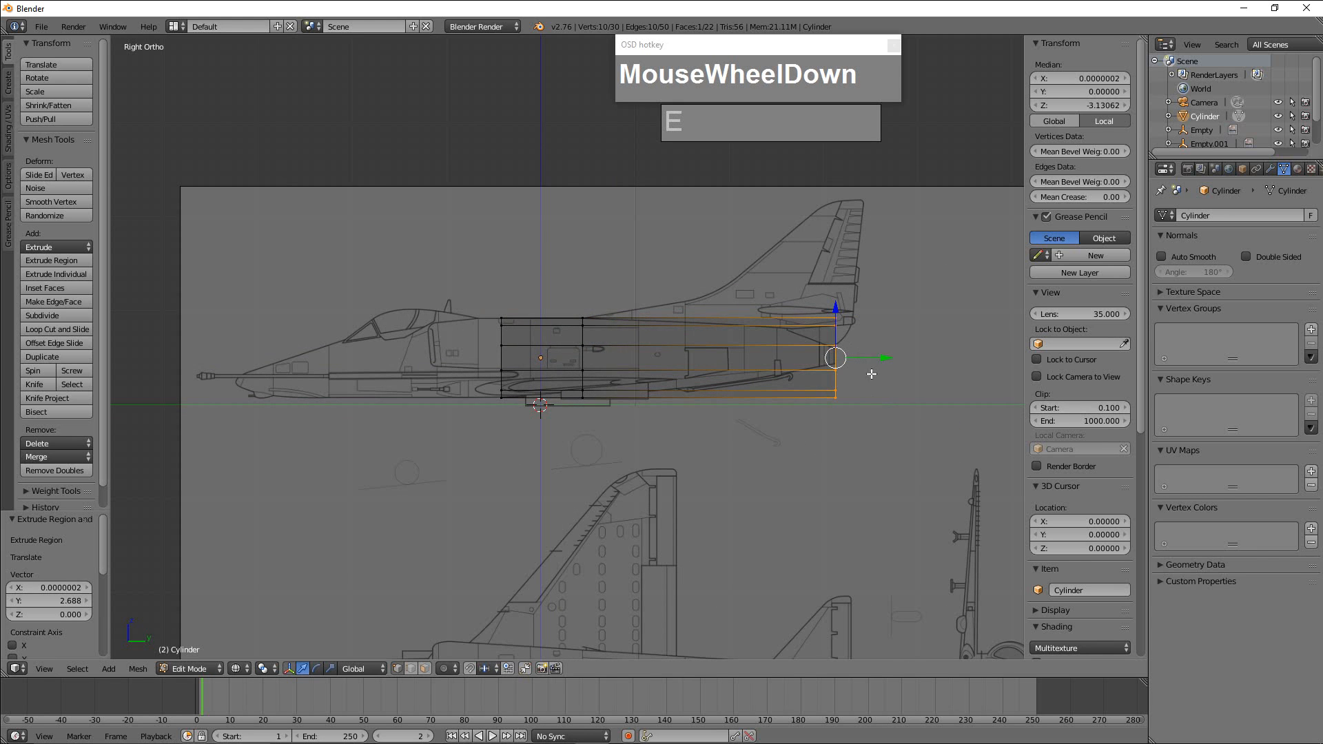
Scale the tail-end ring by about 0.497 and again by 0.944 to taper the rear fuselage.
middle_drag(721, 269, 867, 390)
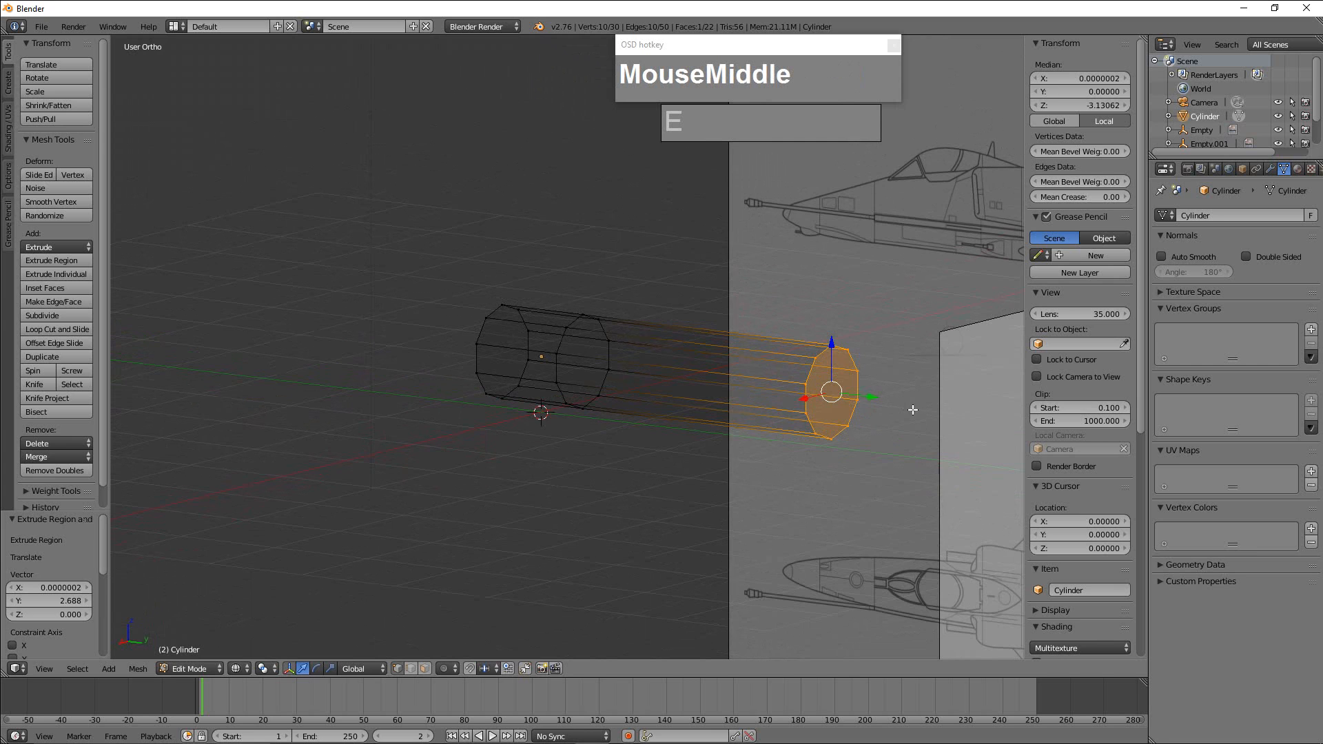
key(s)
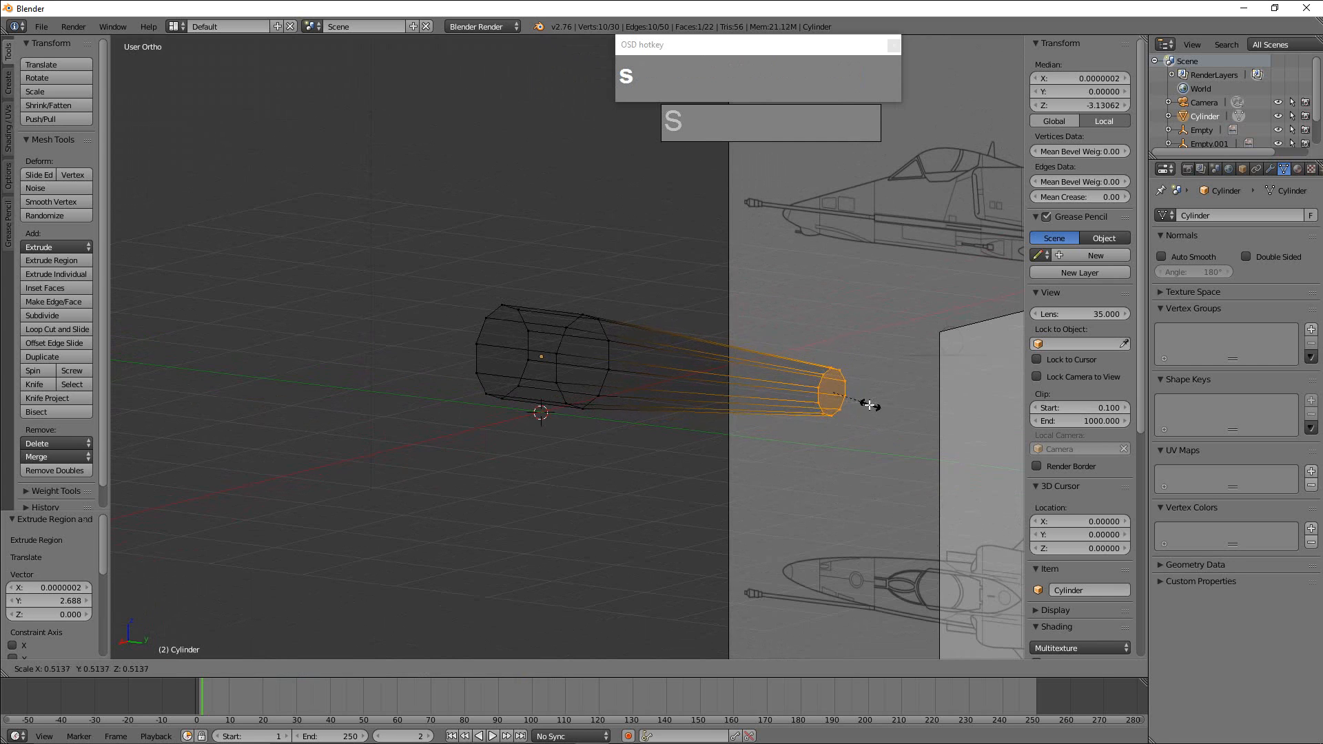
click(853, 416)
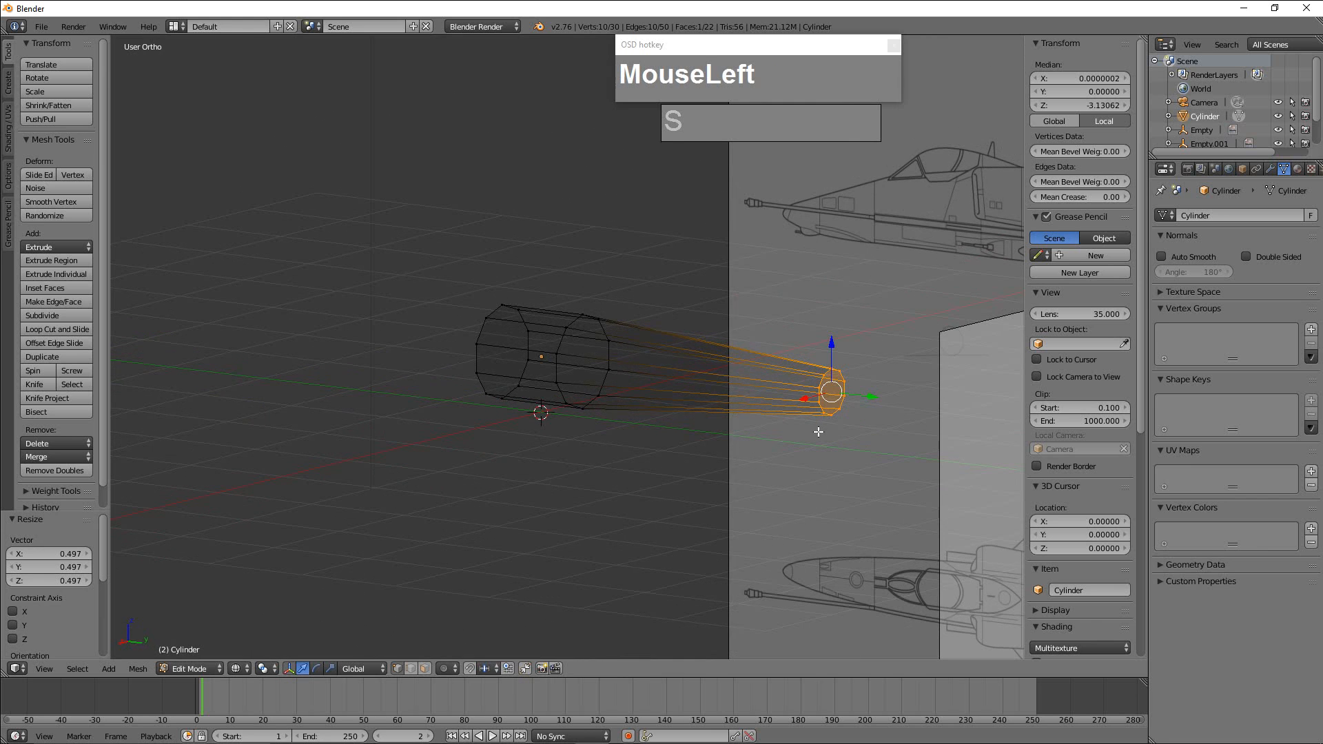
key(KP_3)
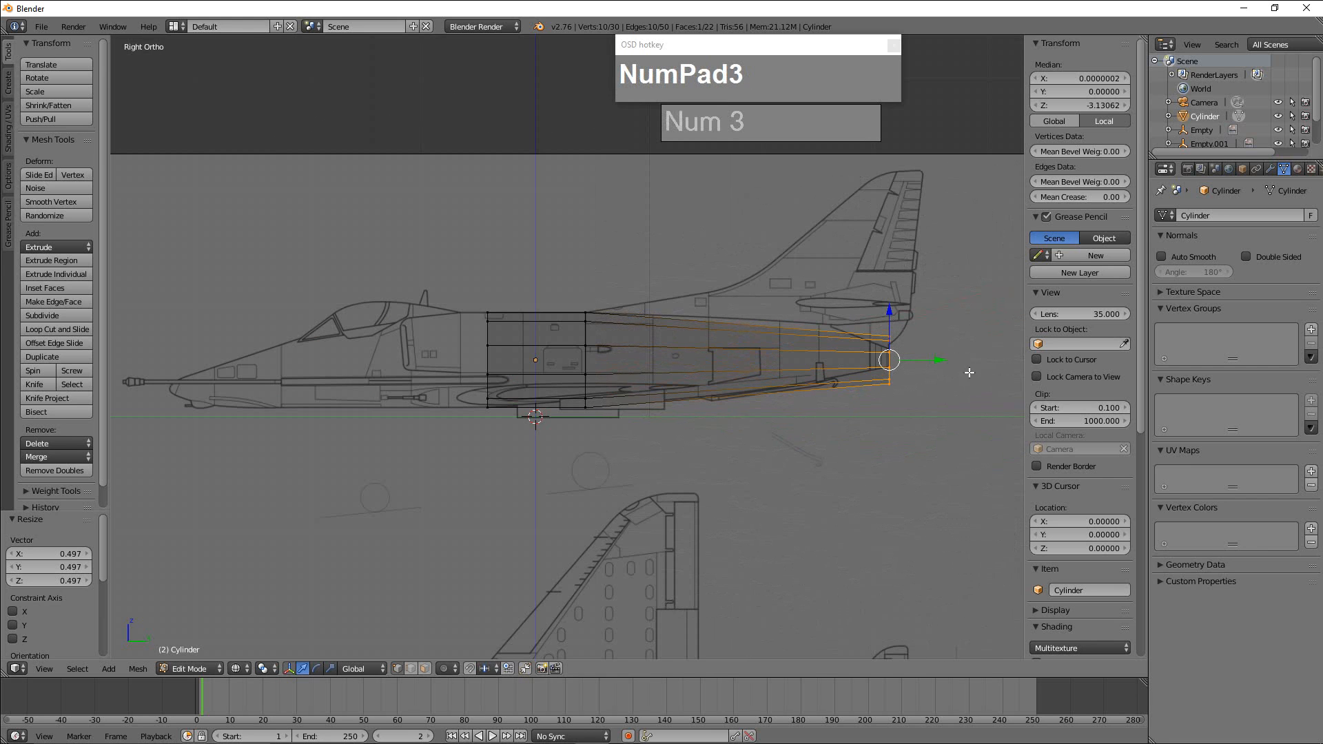
key(s)
click(919, 367)
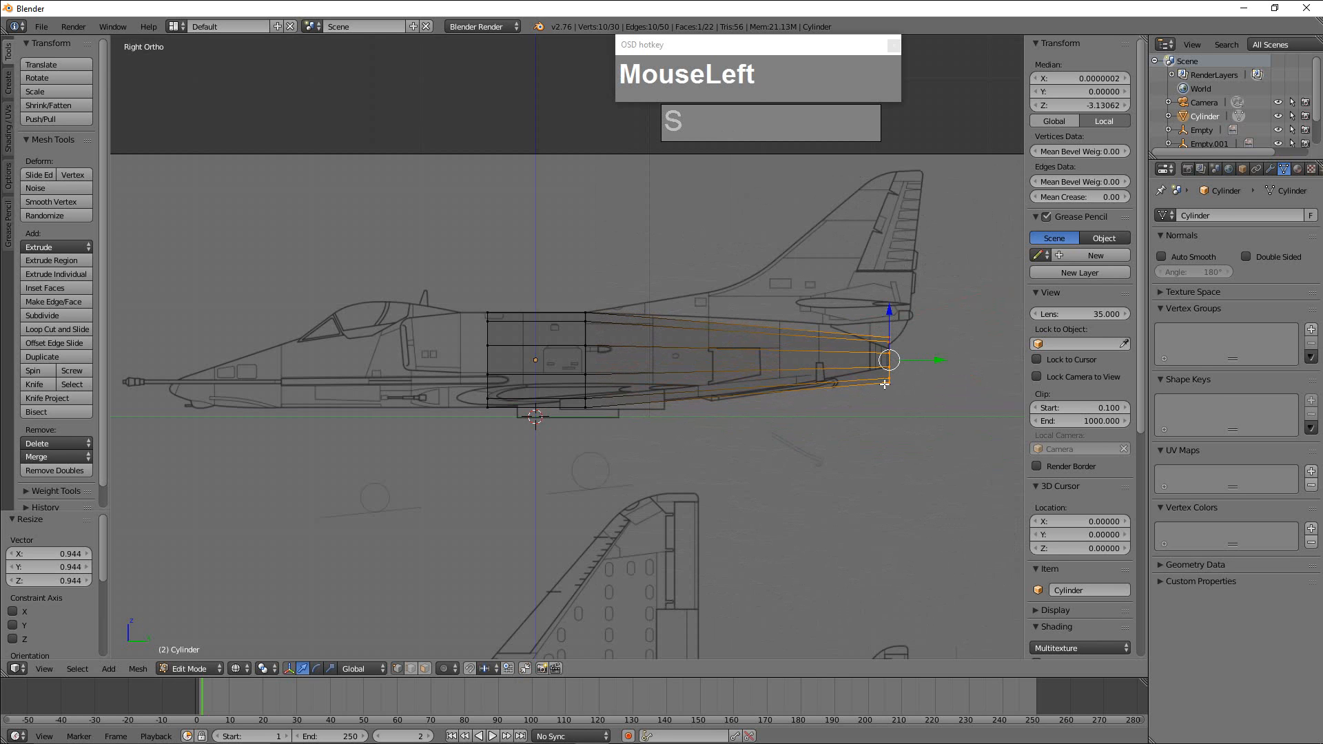
Raise the tail-end ring about 0.095 along Z to follow the rear fuselage outline.
scroll(885, 383, up, 2)
scroll(896, 369, down, 2)
shift+middle_drag(903, 360, 729, 359)
scroll(876, 359, up, 3)
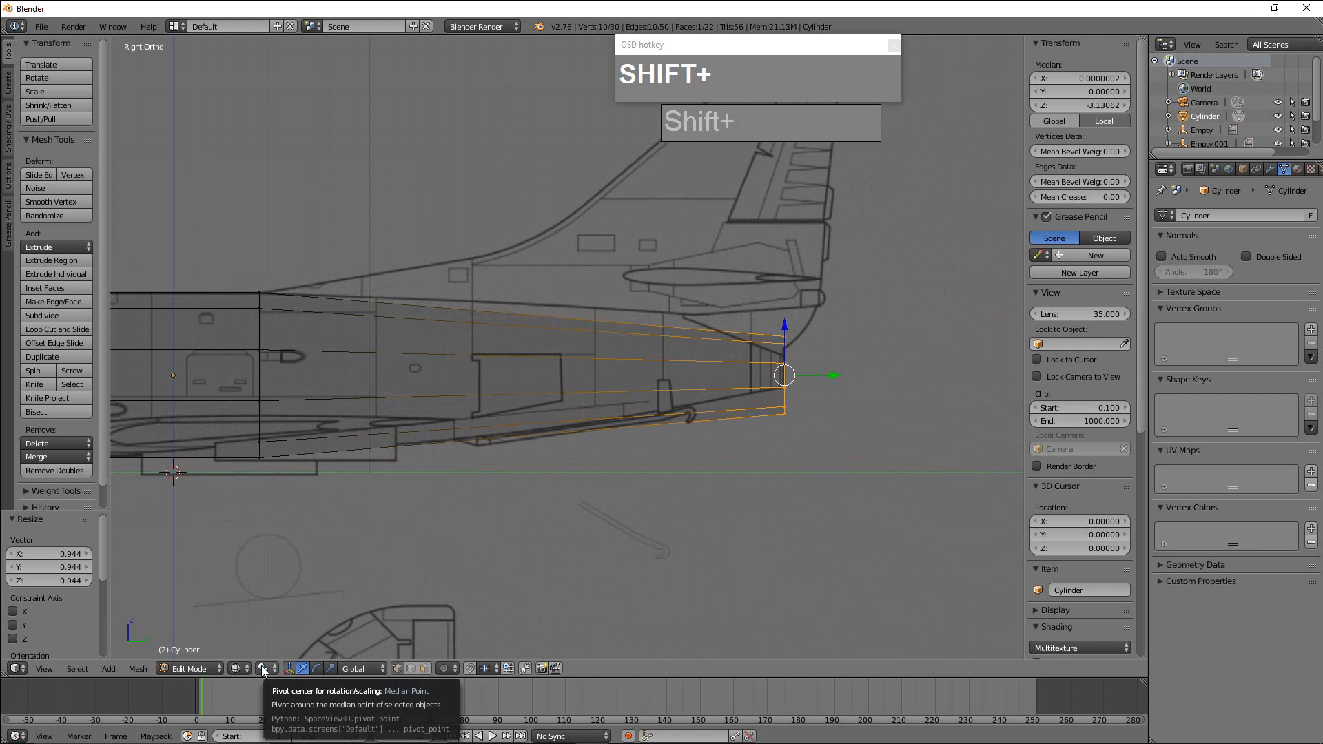
shift+drag(786, 323, 784, 304)
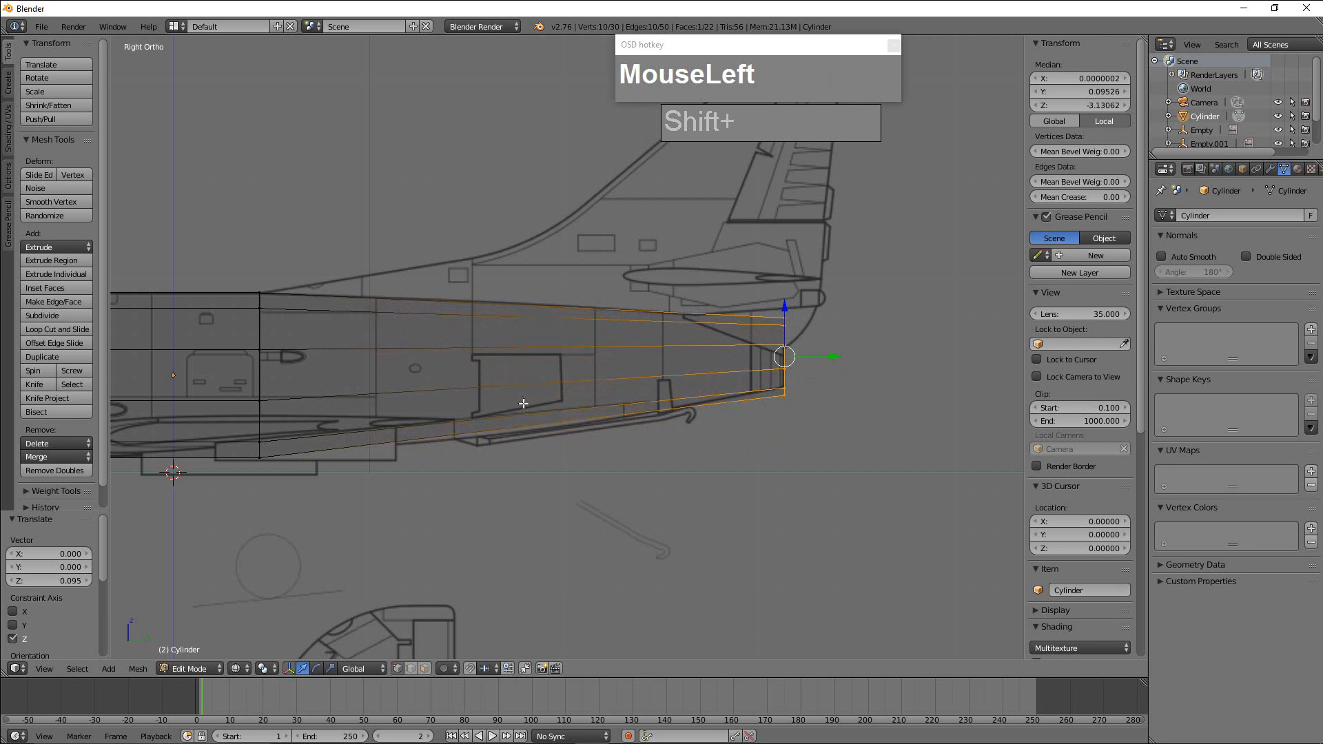
Scale the tail-end ring down slightly and raise it about 0.018 along Z to fit the blueprint.
shift+middle_drag(514, 372, 658, 356)
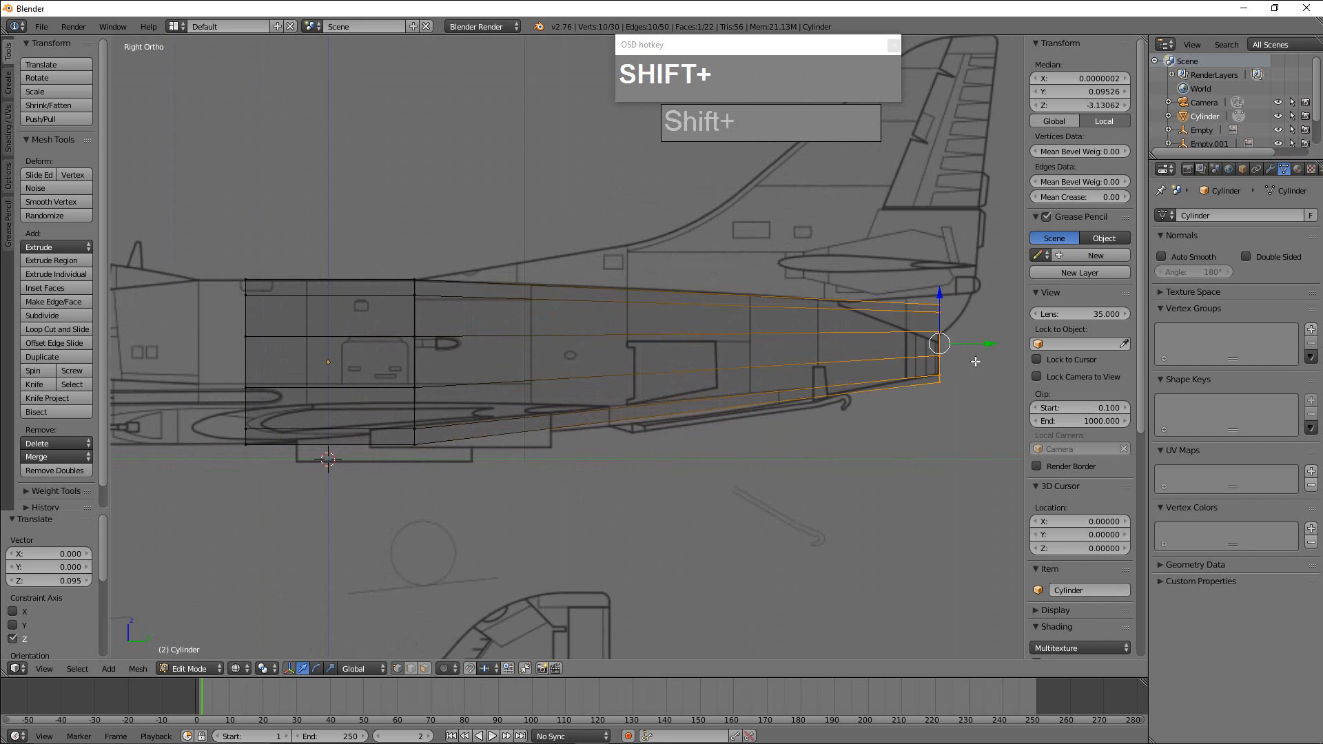
key(s)
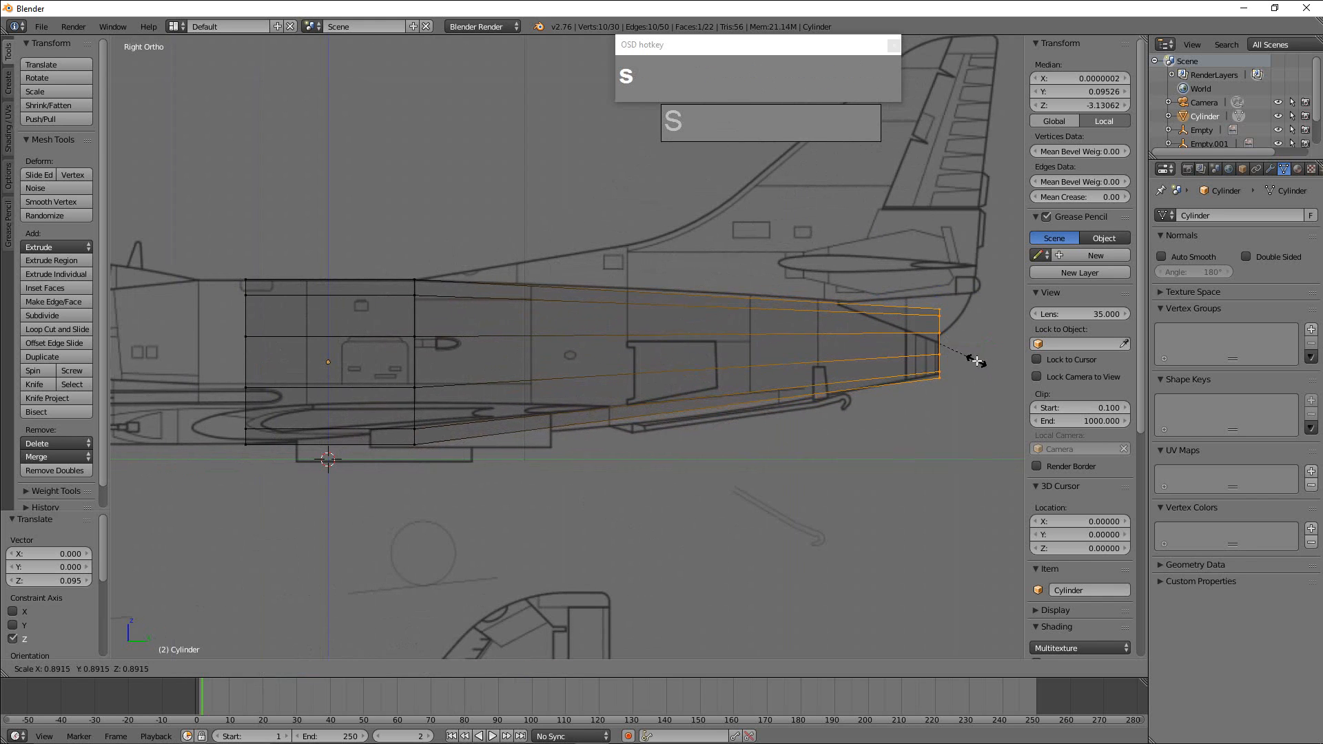
click(956, 340)
drag(937, 298, 938, 290)
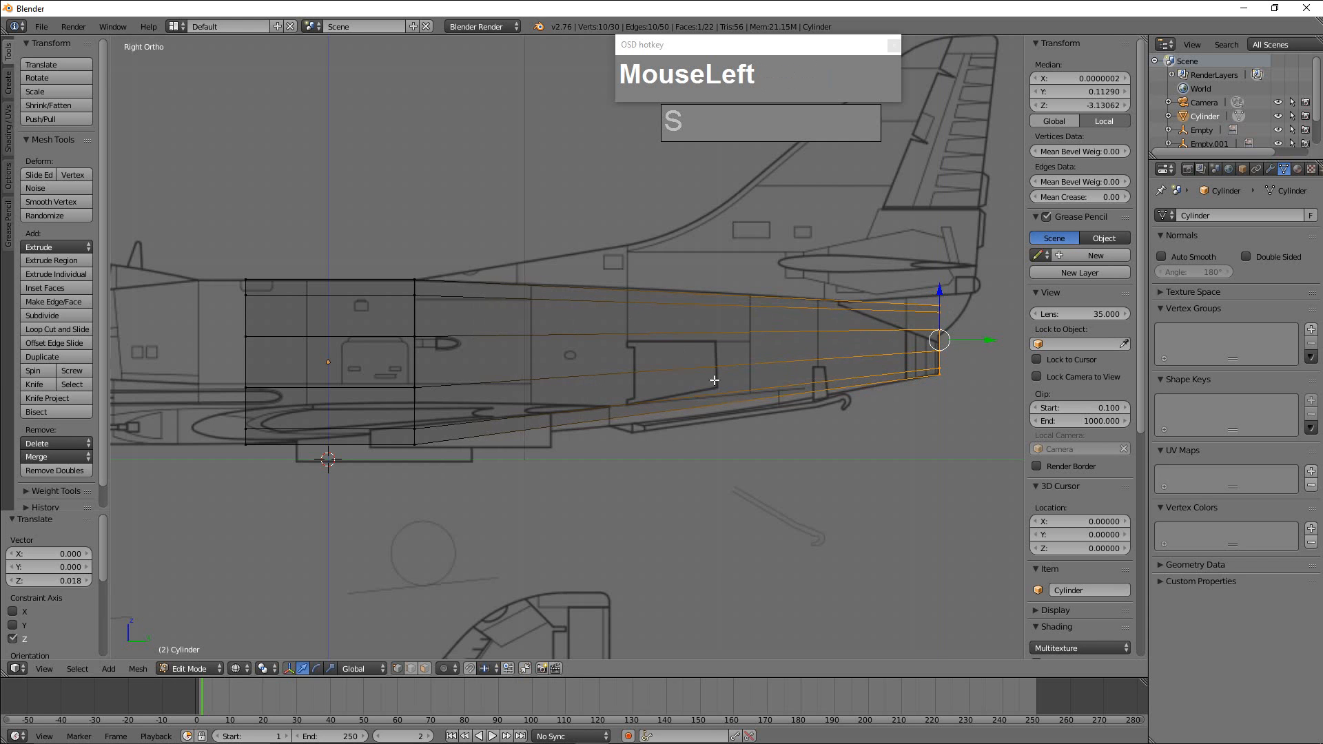
Select only the cylinder's front ring and extrude it about 0.254 toward the nose, to the seam behind the canopy.
shift+middle_drag(664, 375, 729, 355)
mouse_move(593, 363)
shift+middle_down()
mouse_move(811, 360)
mouse_move(750, 353)
shift+middle_up()
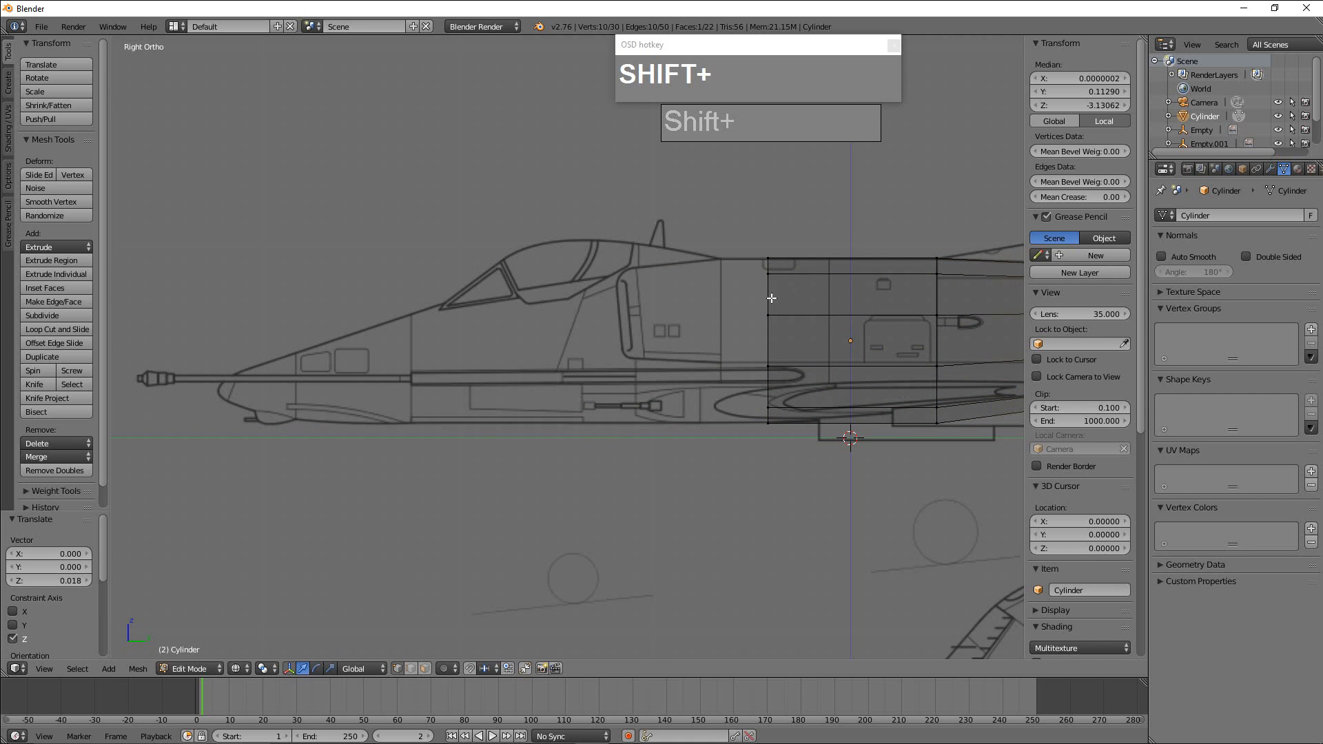
scroll(770, 298, down, 3)
key(a)
scroll(741, 327, up, 3)
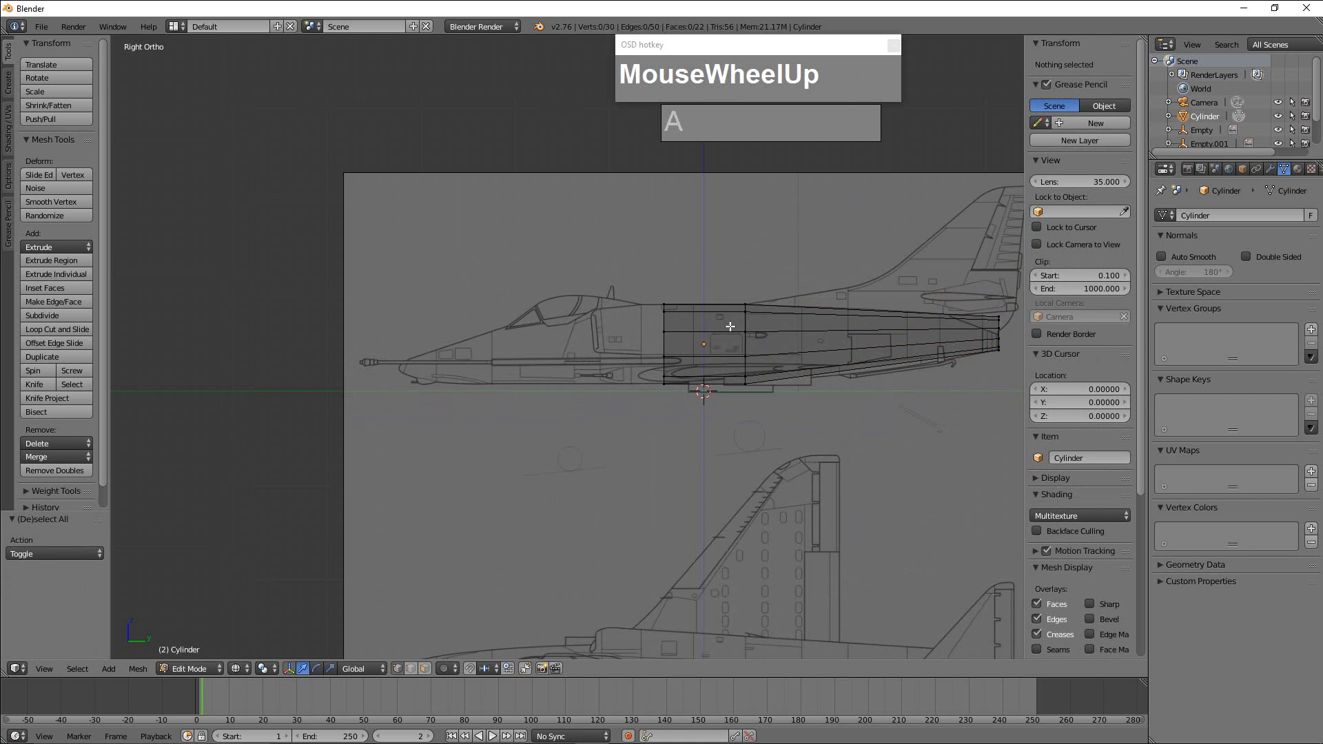
key(b)
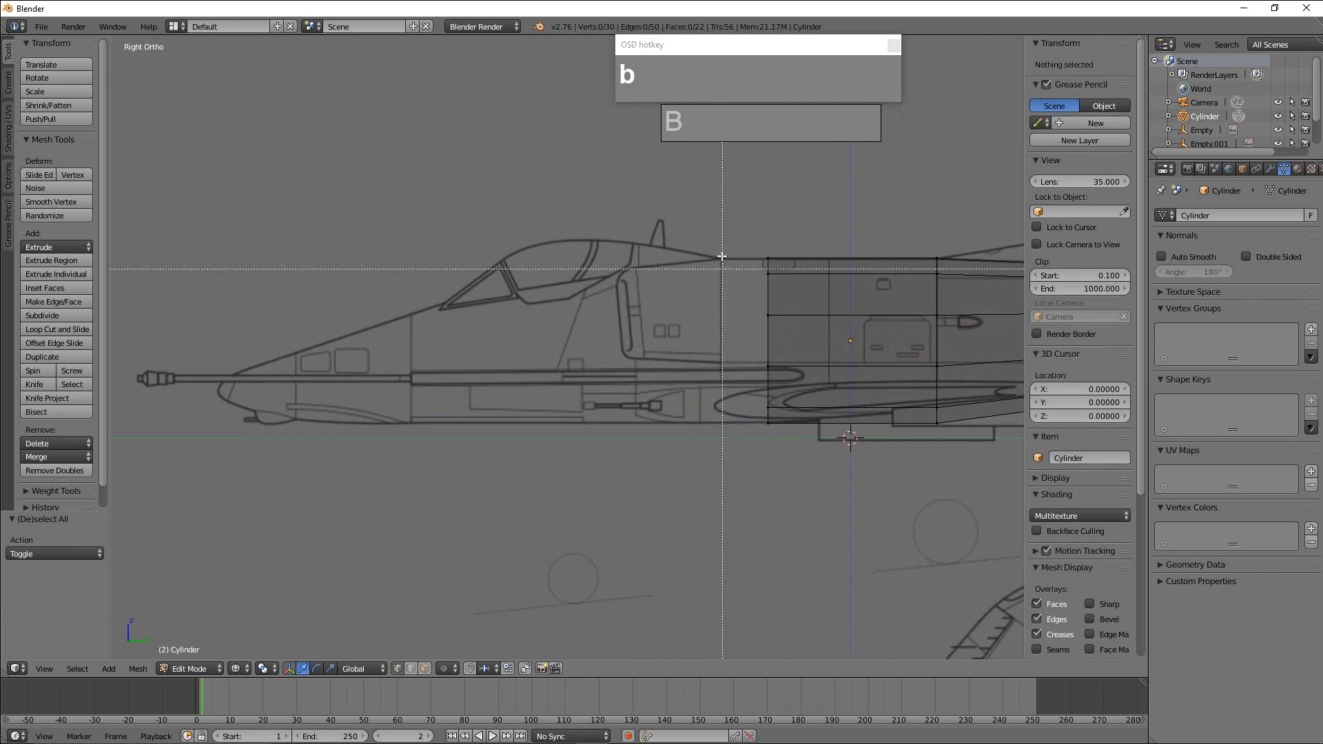
drag(725, 203, 774, 485)
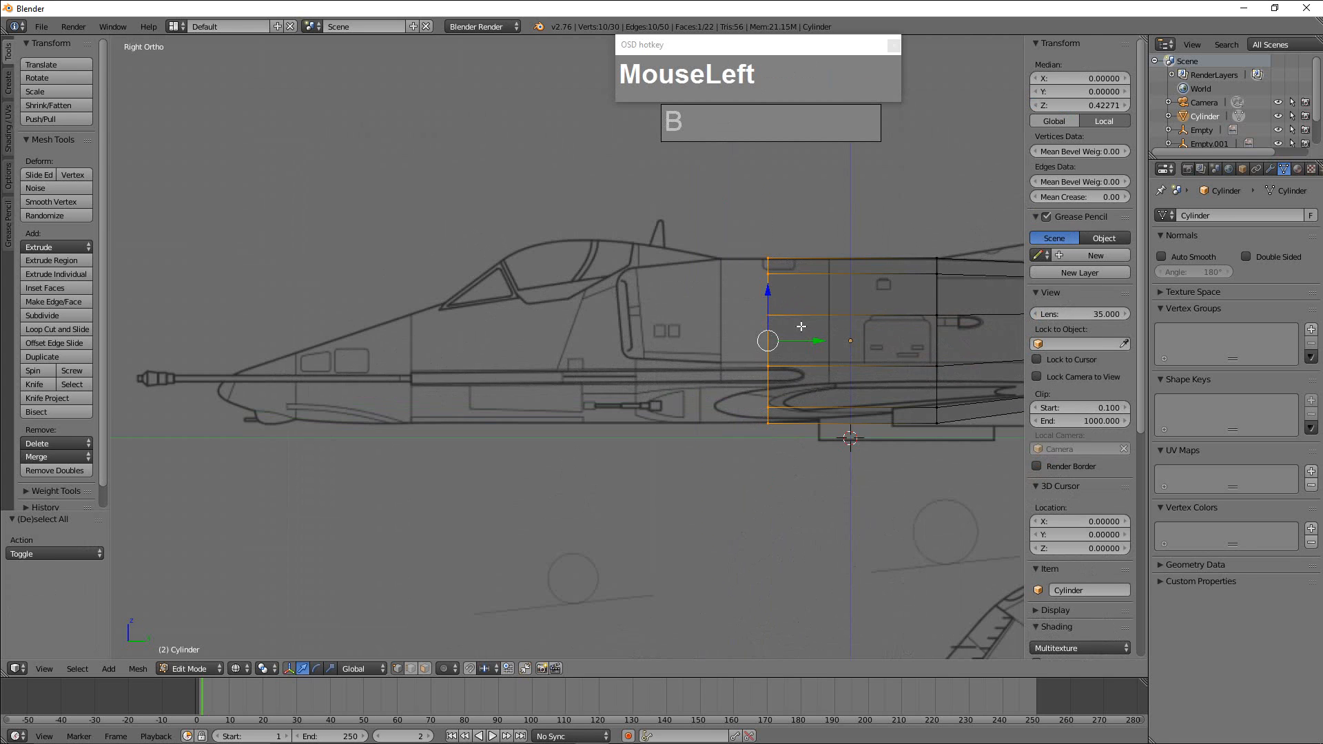
key(e)
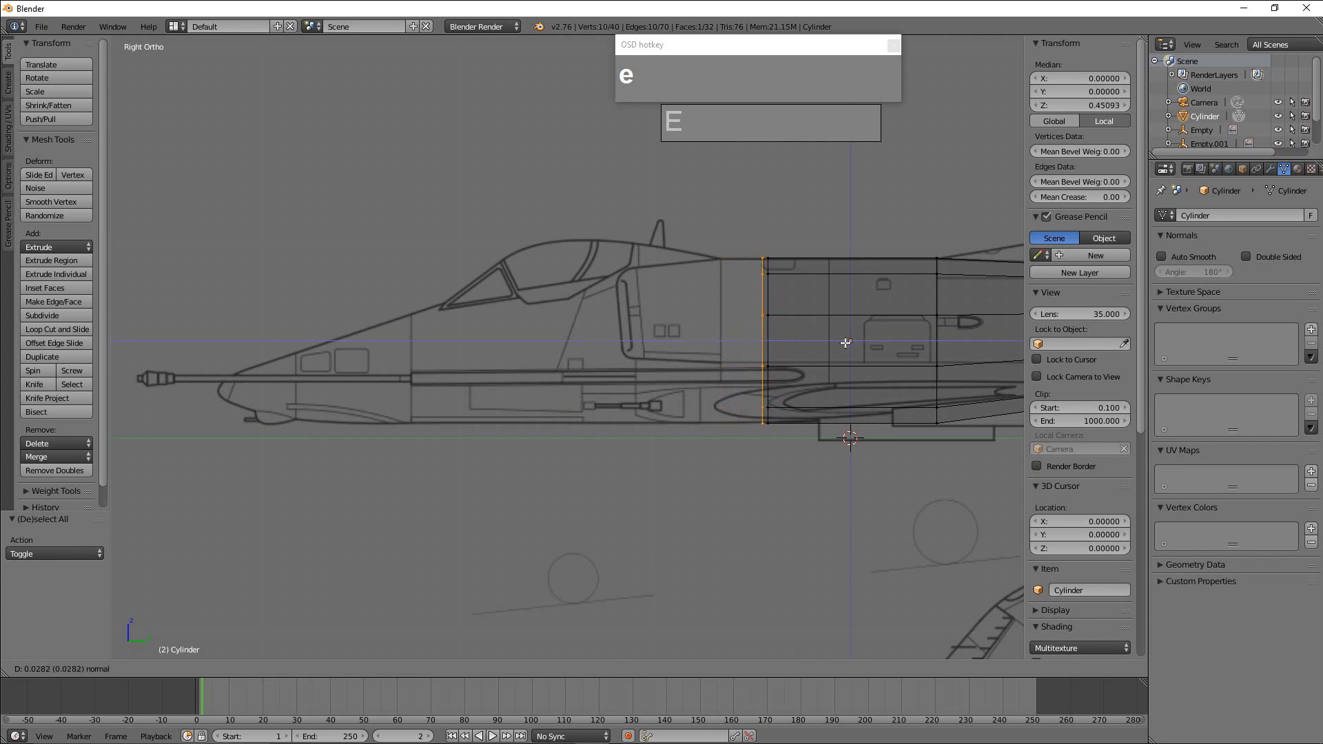
click(803, 339)
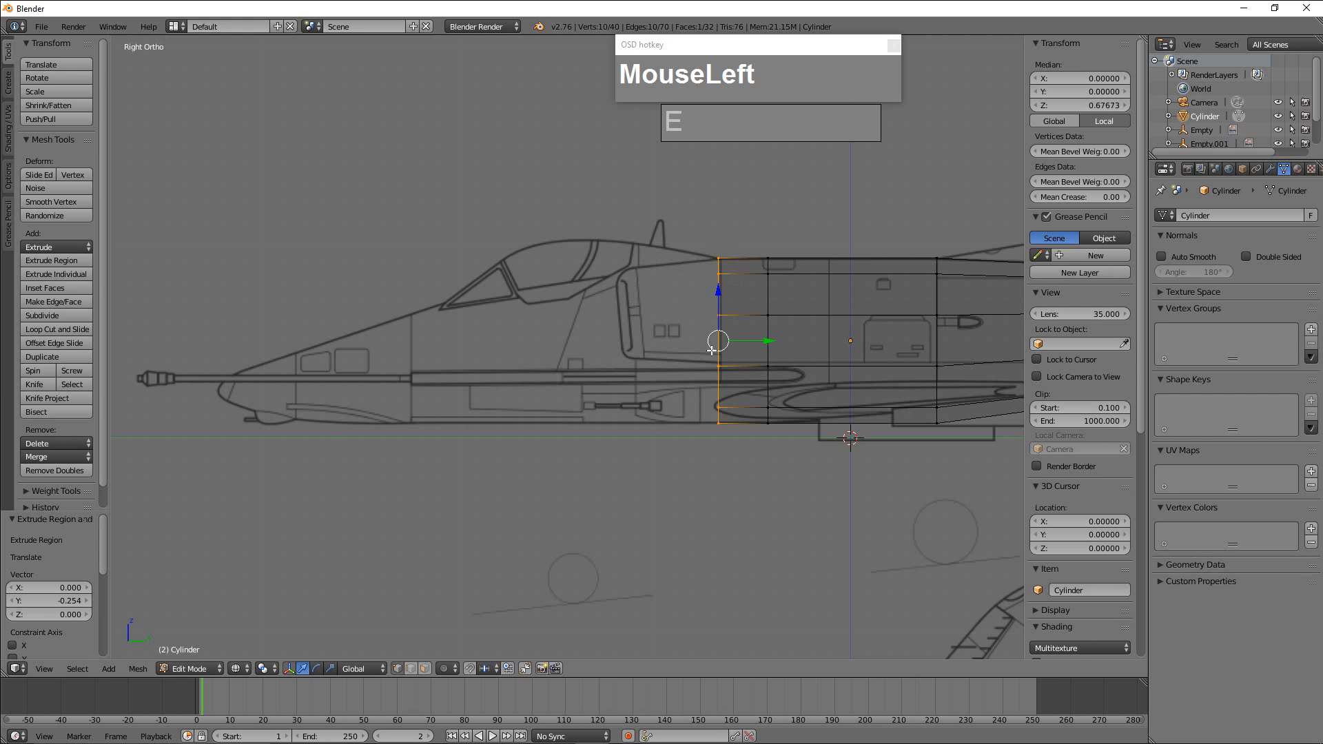
Split the 3D view into two side-by-side viewports without side panels, the second one in top orthographic view.
scroll(712, 350, down, 3)
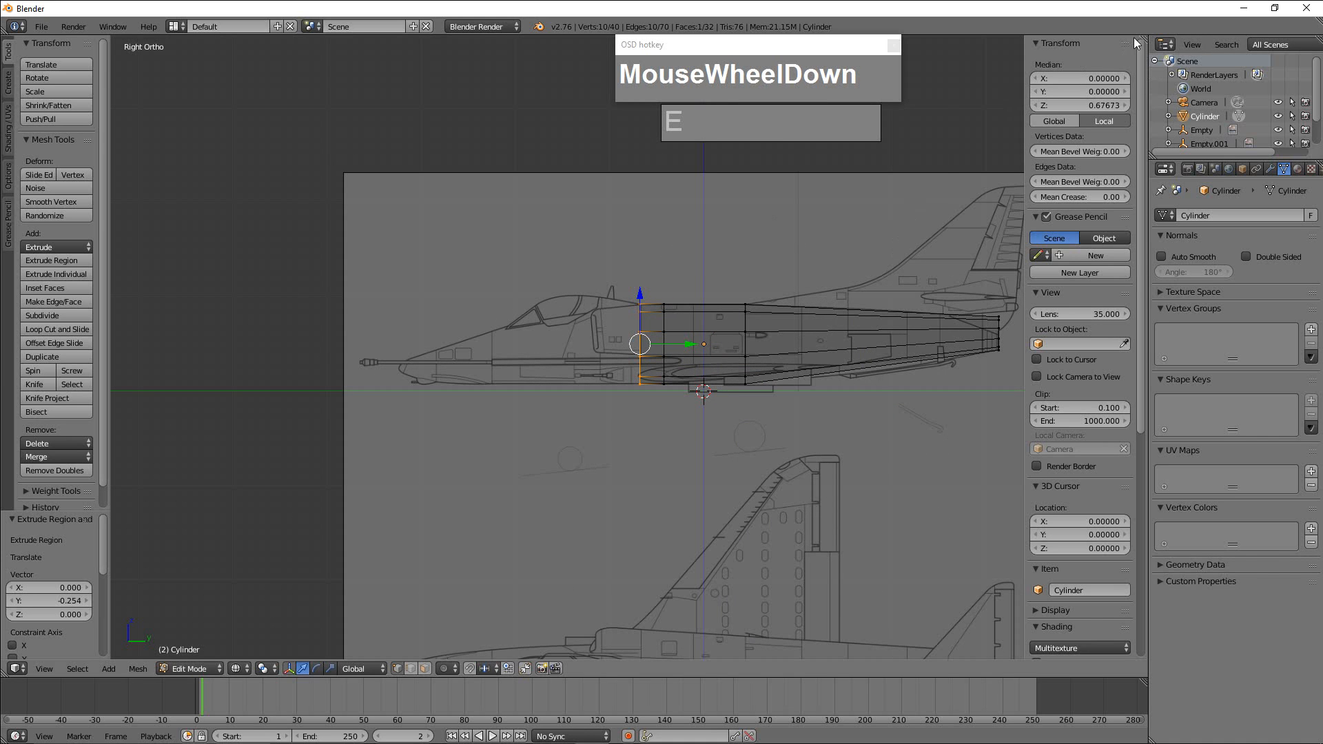
drag(1144, 39, 630, 82)
key(n)
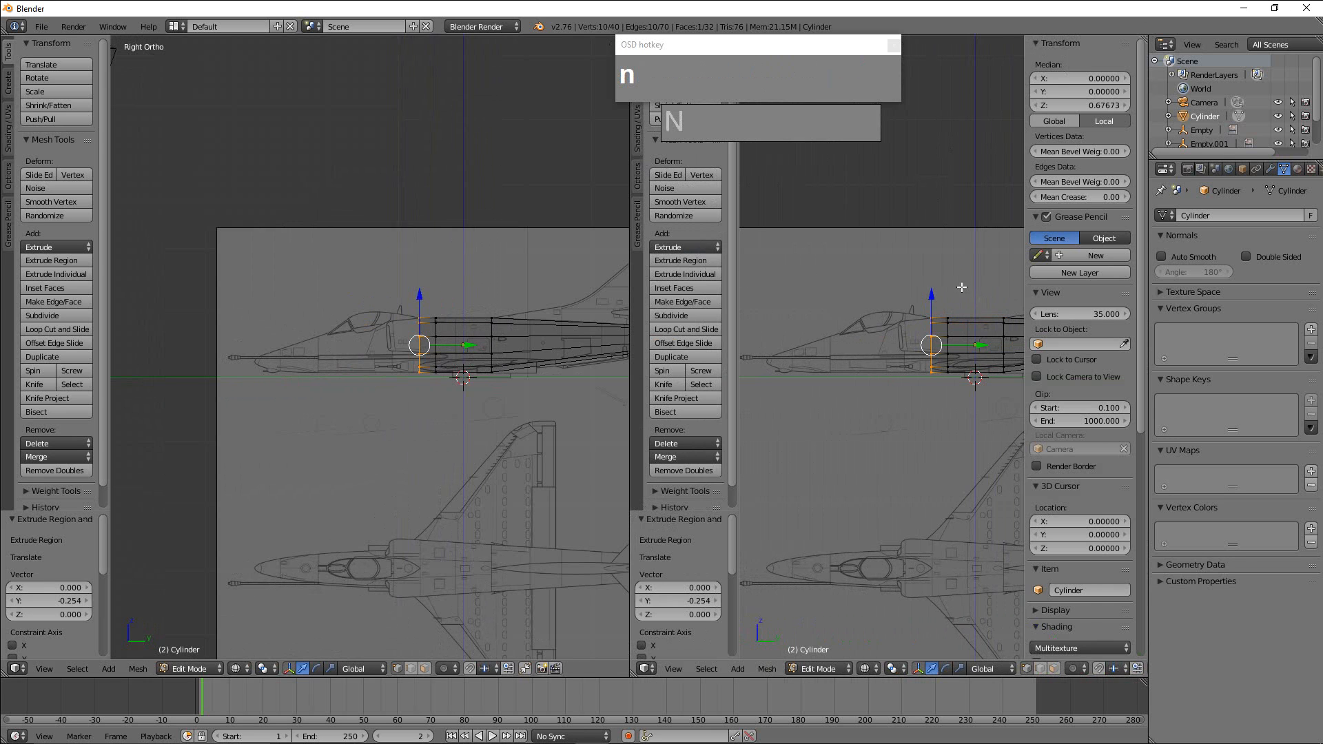
key(n)
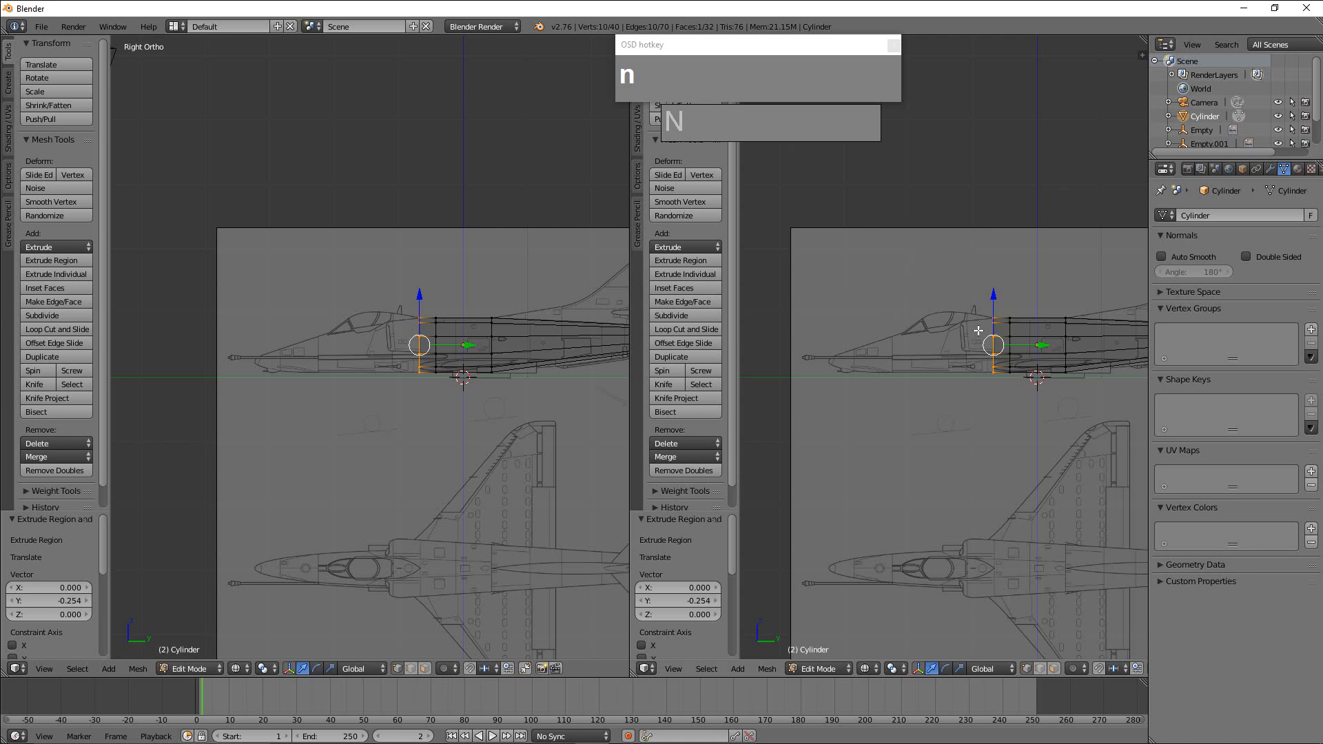
key(t)
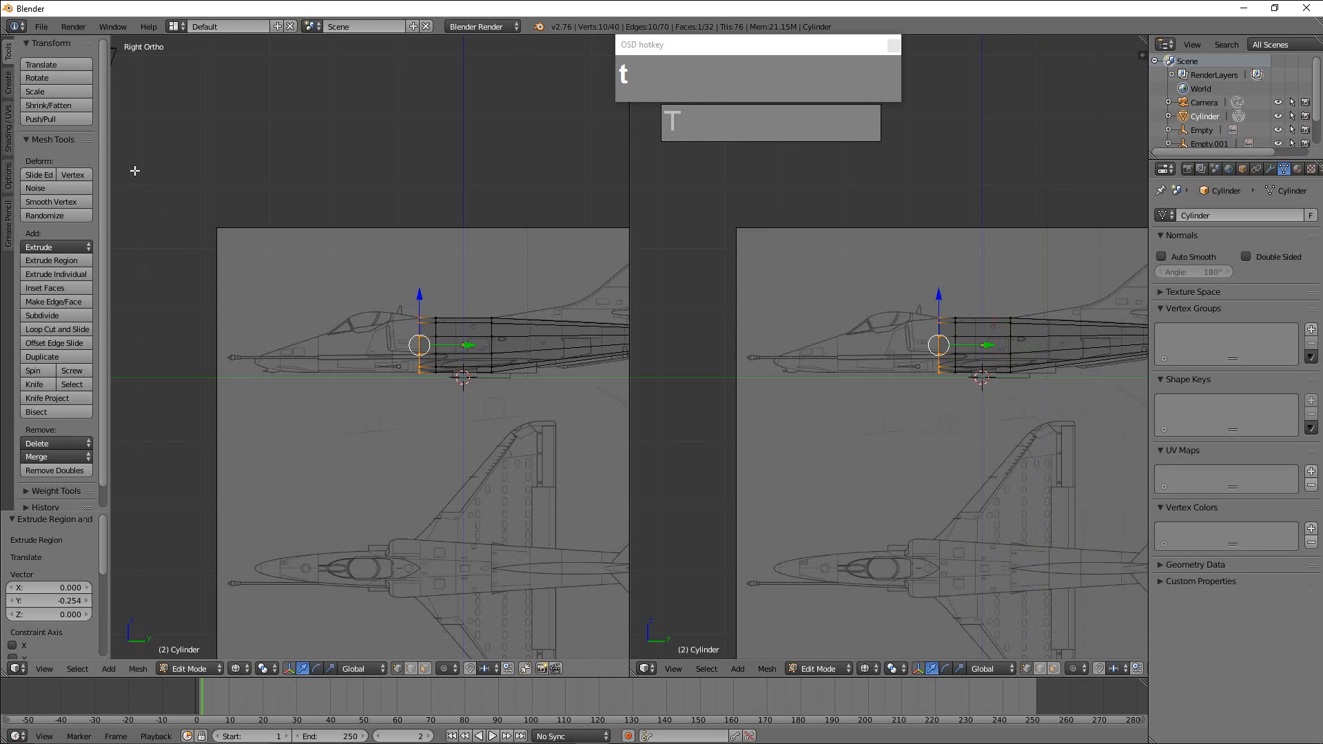
key(t)
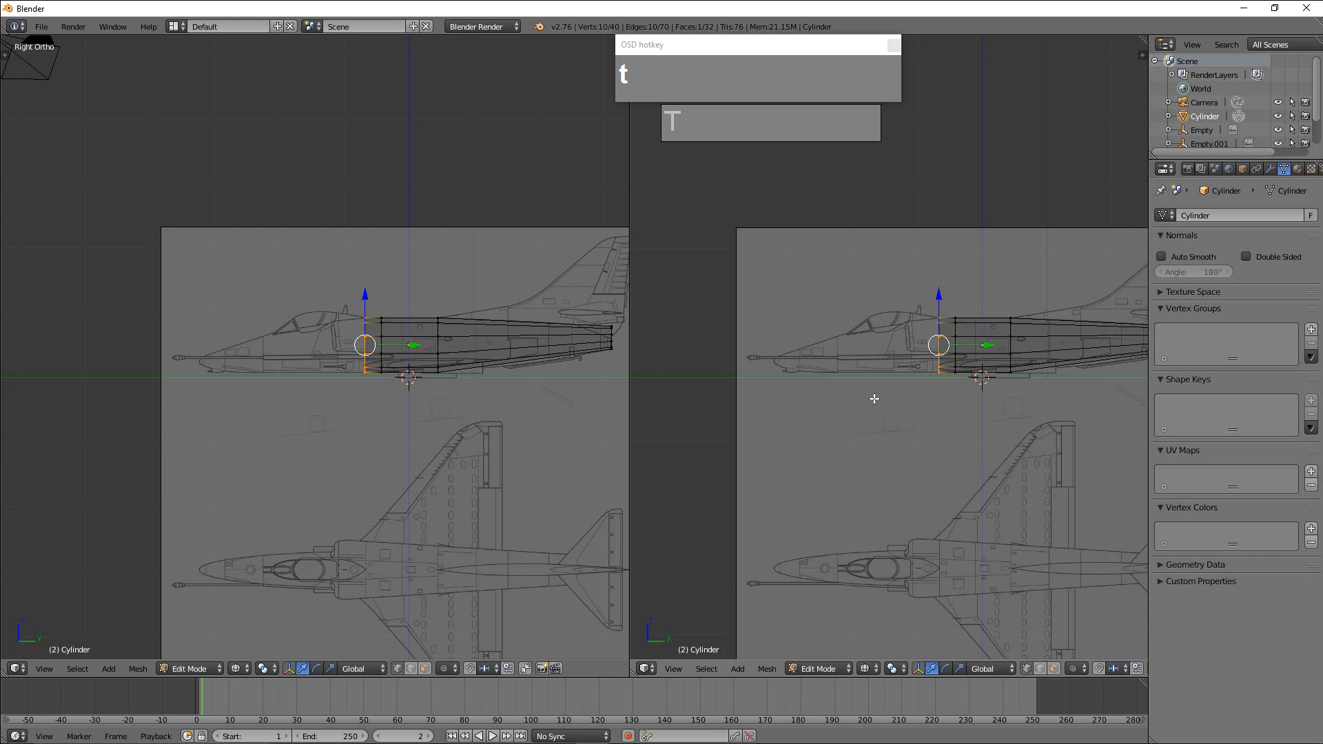
key(KP_7)
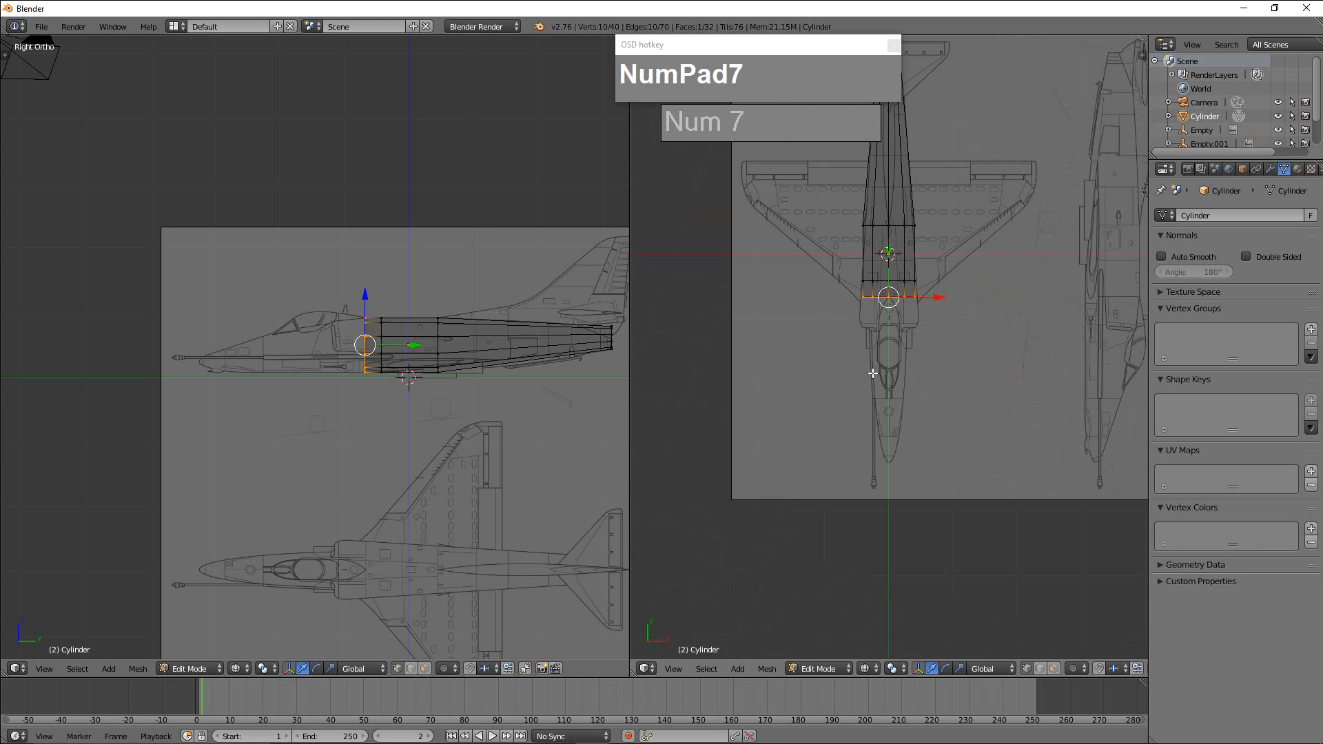
Examine how the fuselage mesh lines up with the top-view blueprint from the tail to the nose.
scroll(907, 375, up, 4)
shift+middle_drag(907, 375, 872, 315)
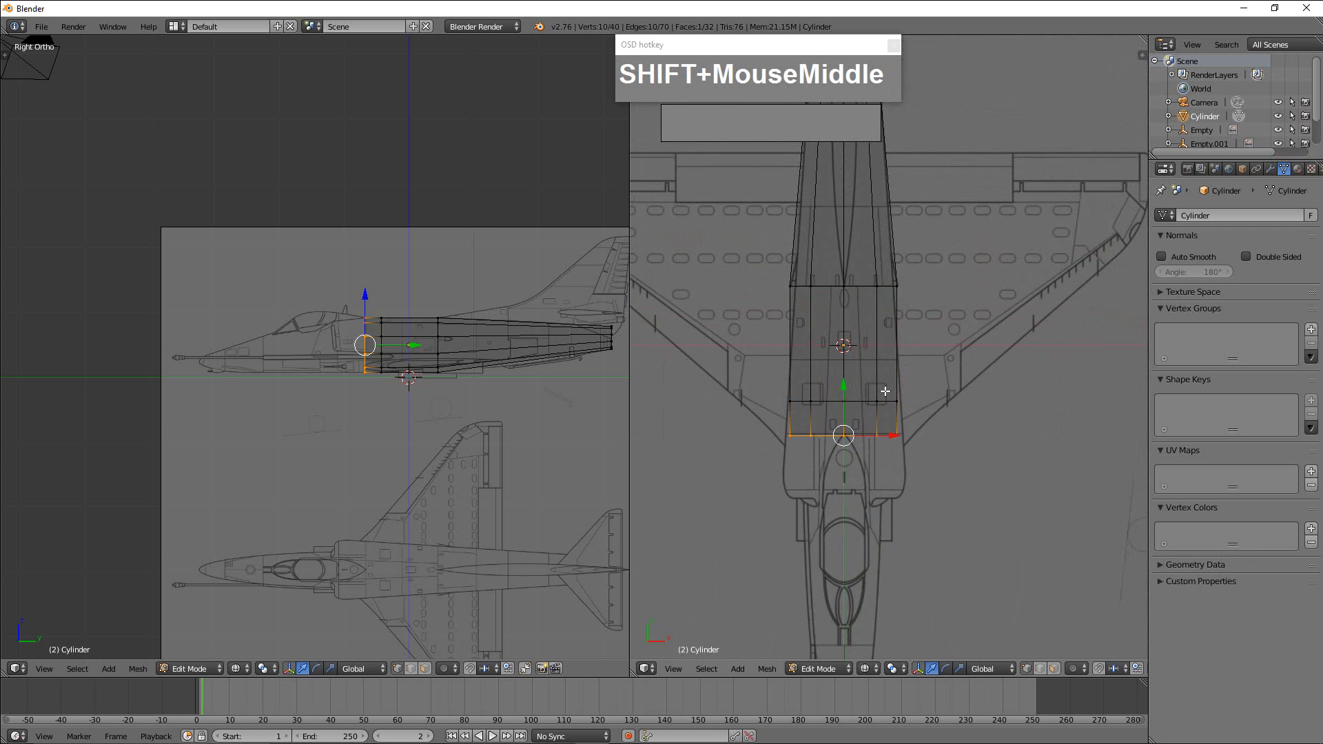
scroll(885, 391, down, 2)
shift+middle_drag(921, 360, 939, 487)
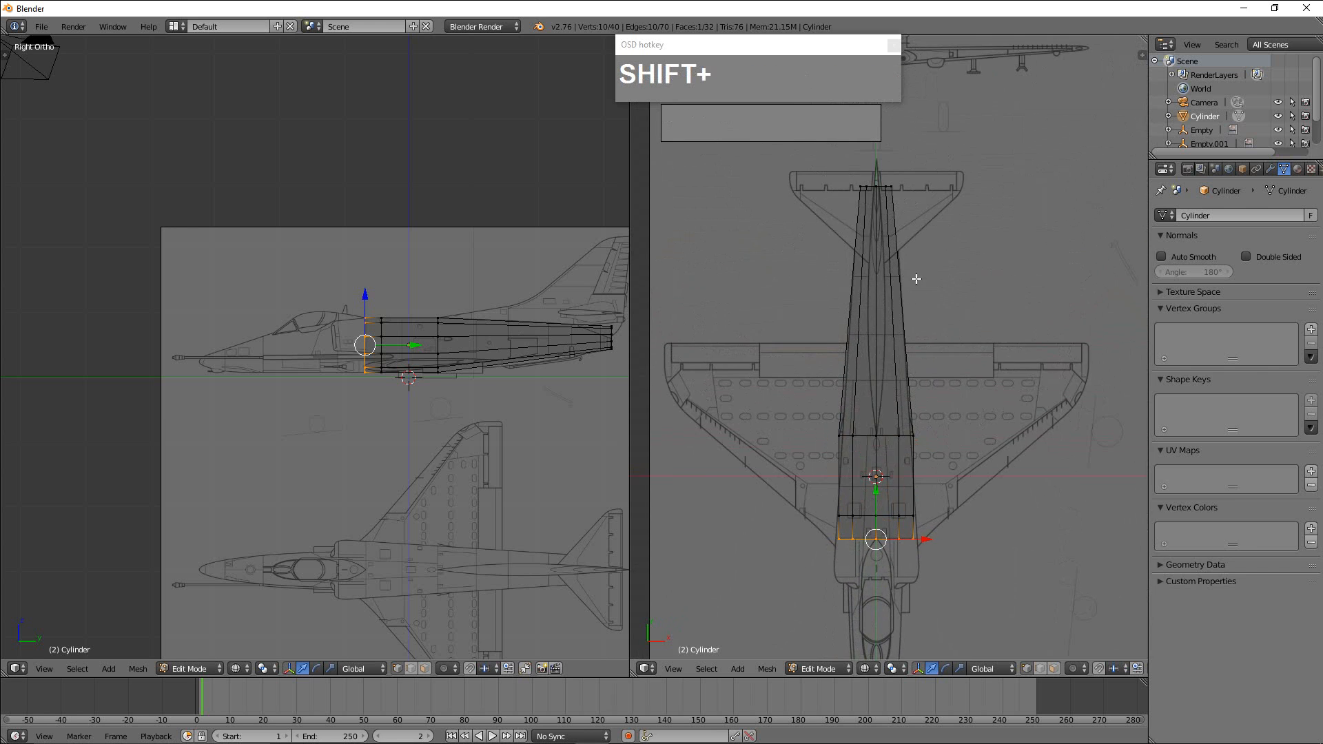
shift+middle_drag(916, 279, 937, 237)
mouse_move(949, 423)
shift+middle_down()
mouse_move(950, 284)
mouse_move(940, 411)
shift+middle_up()
scroll(931, 453, up, 4)
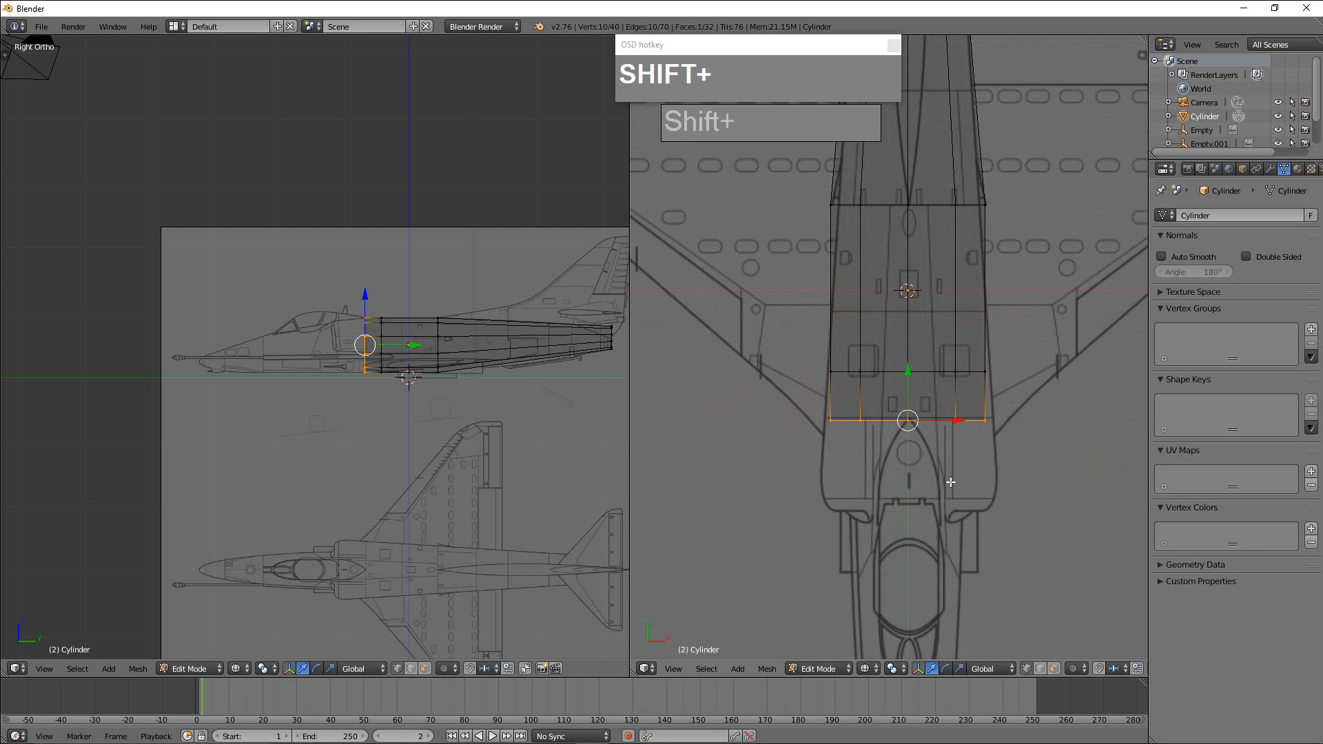
shift+middle_drag(926, 496, 933, 354)
scroll(928, 376, down, 2)
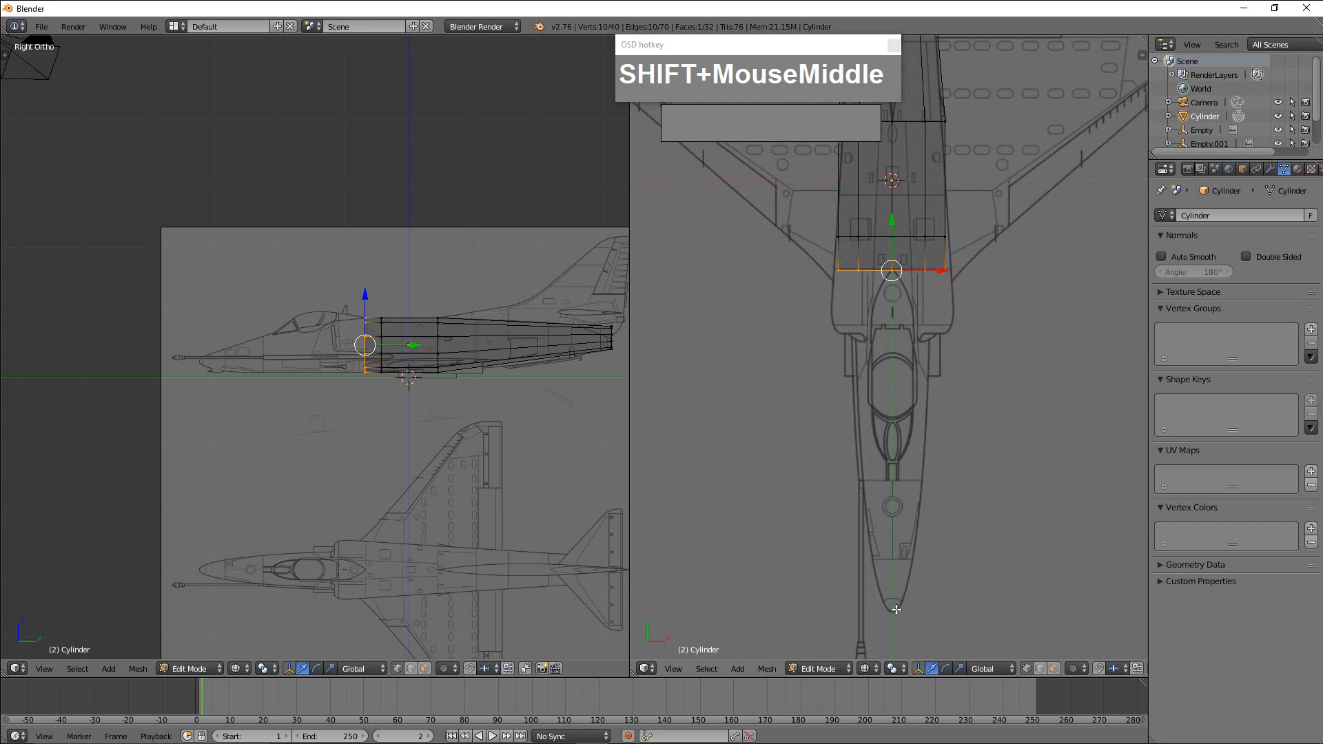
Extrude the fuselage's front ring along Y in the top view up to the tip of the blueprint's nose.
key(e)
right_click(923, 279)
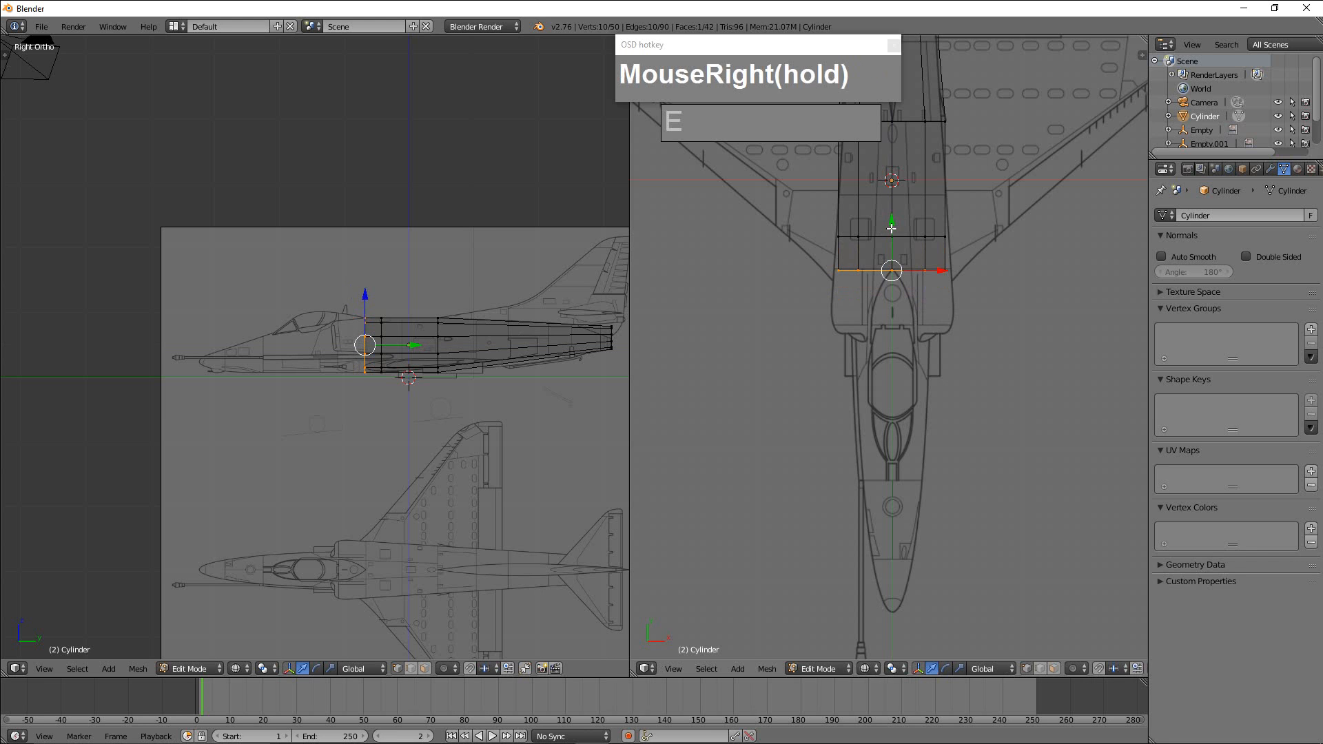
drag(892, 228, 917, 569)
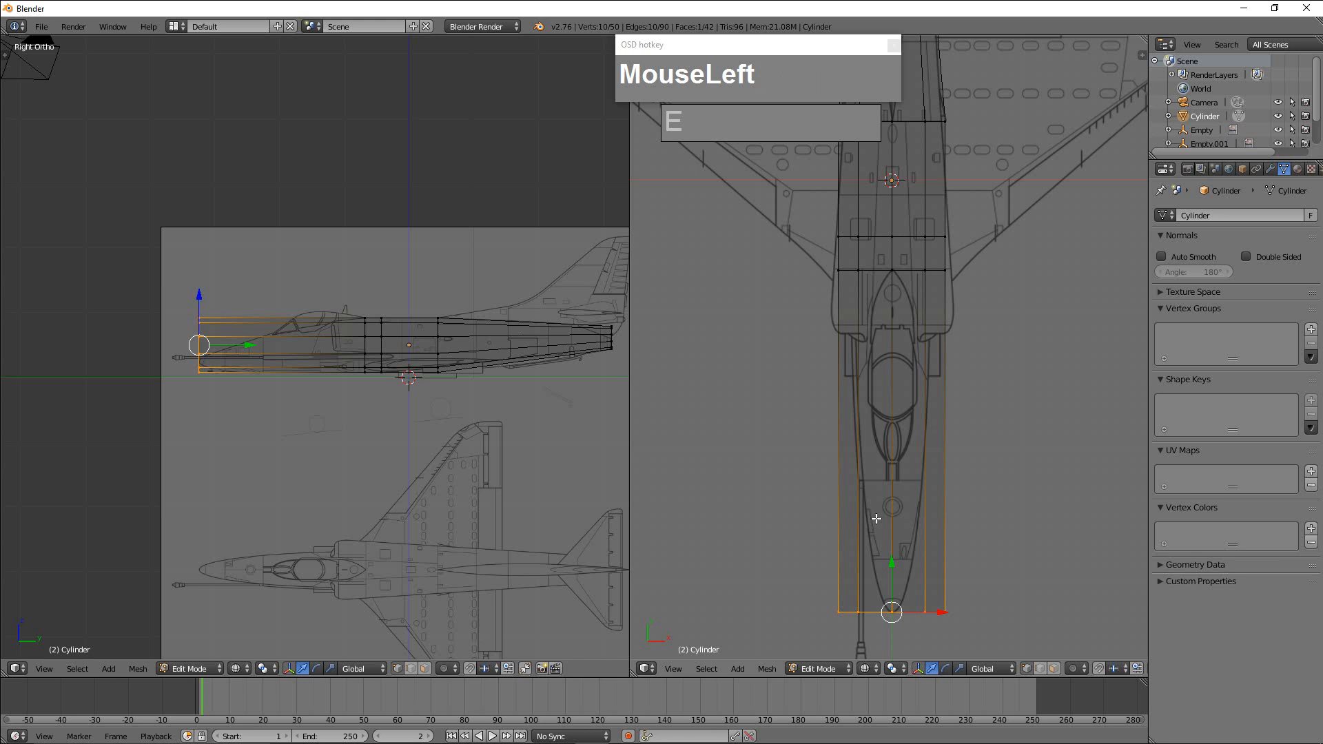
Shrink the extruded end ring to a small nose tip and lower it along Z onto the side-view blueprint's nose.
scroll(363, 379, up, 4)
shift+middle_drag(336, 382, 397, 422)
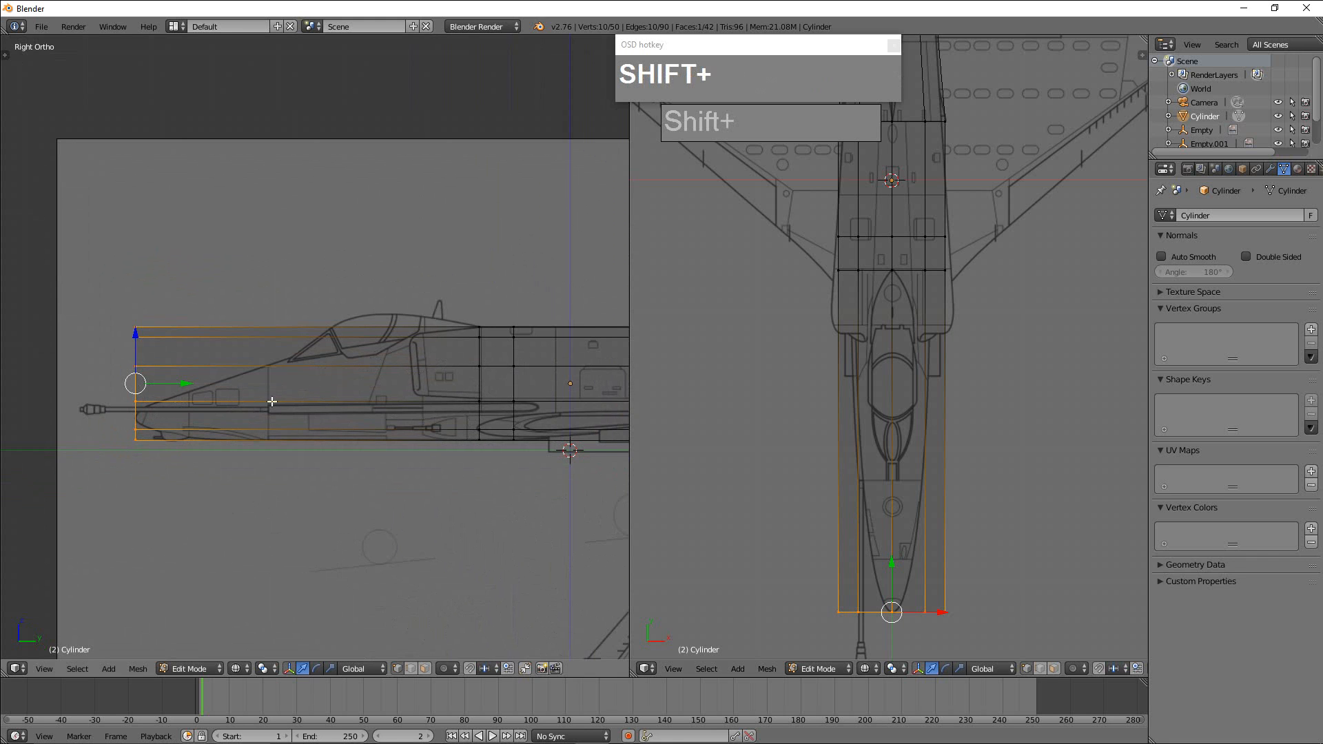
key(s)
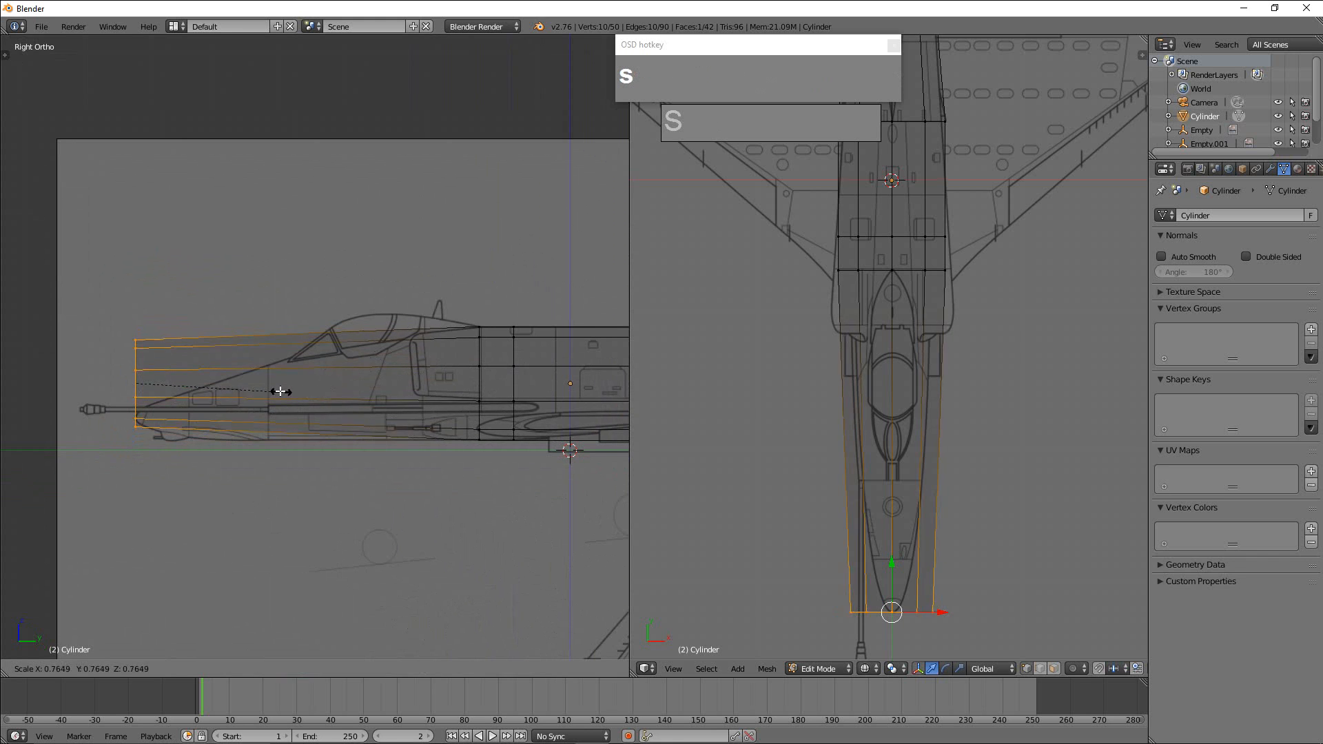
click(160, 384)
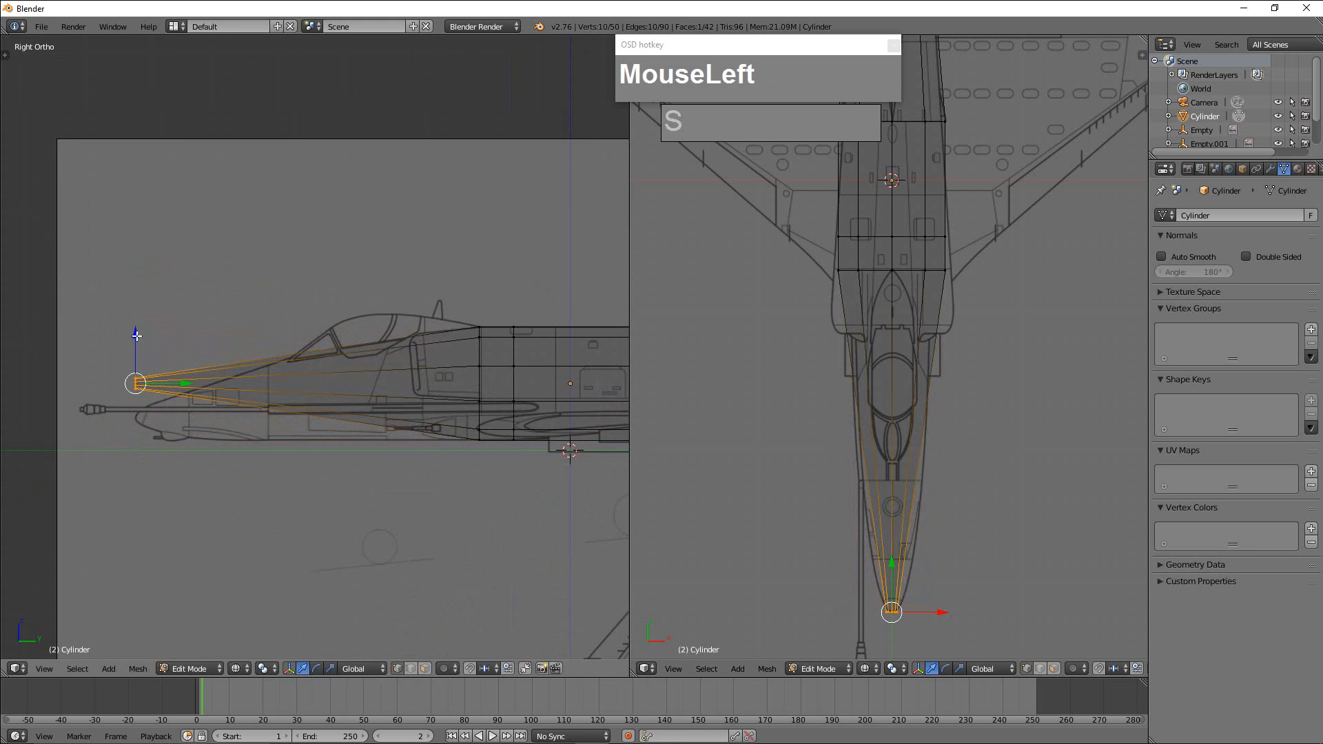
drag(136, 336, 131, 368)
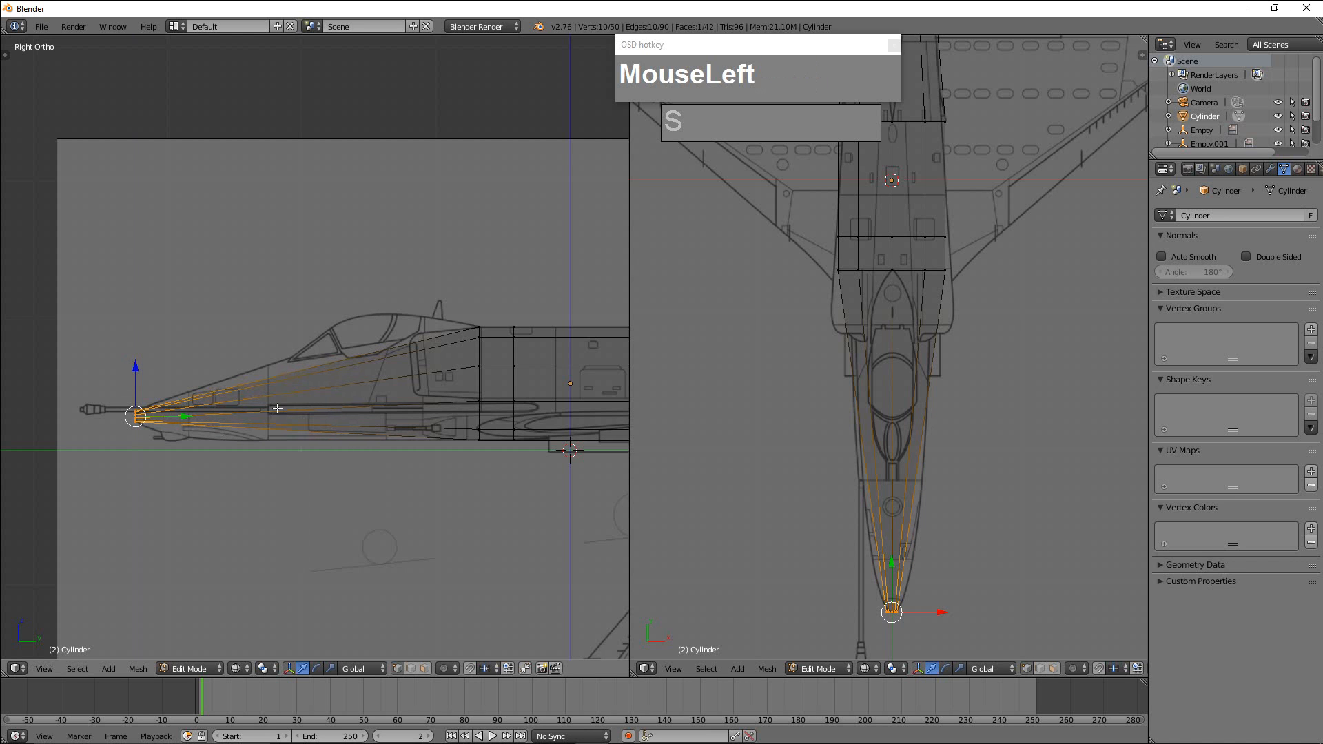
Add an edge loop around the nose section just ahead of the windshield, then enlarge and slightly raise it to match the side-view outline.
key(ctrl+r)
click(303, 400)
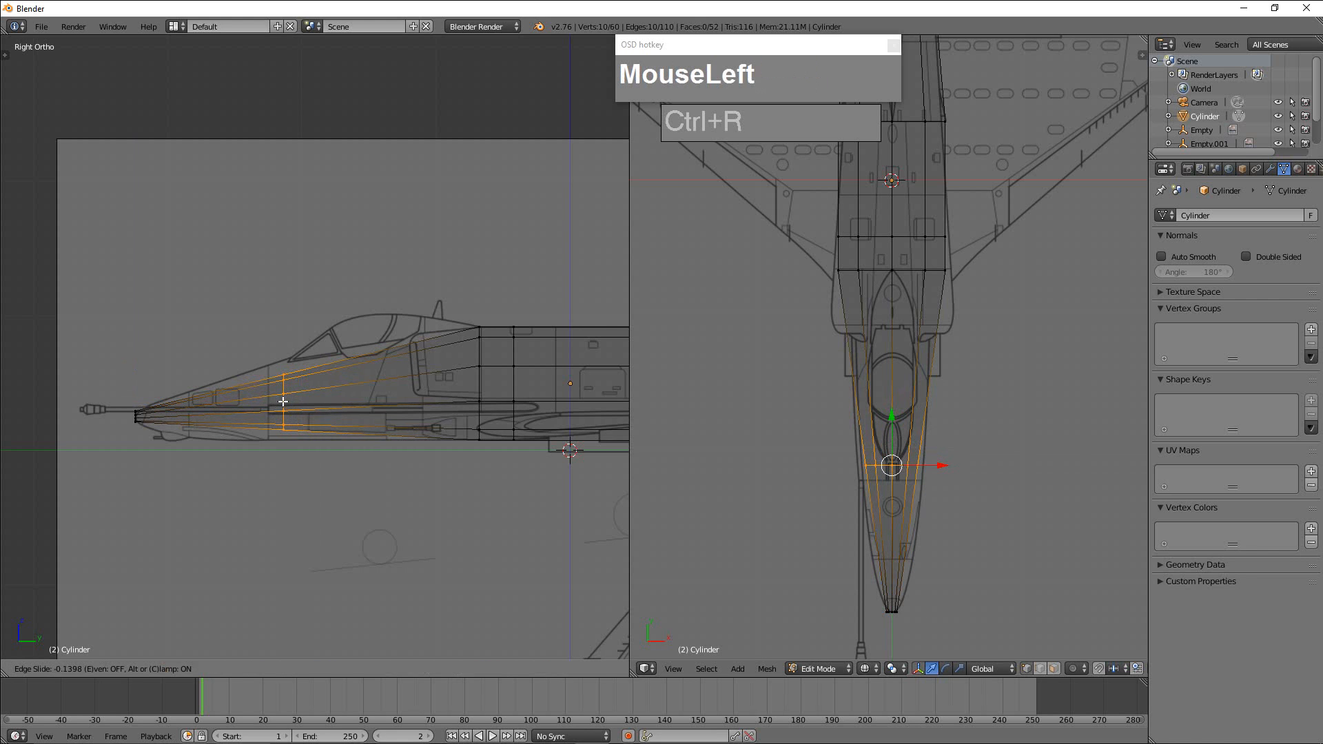
click(283, 401)
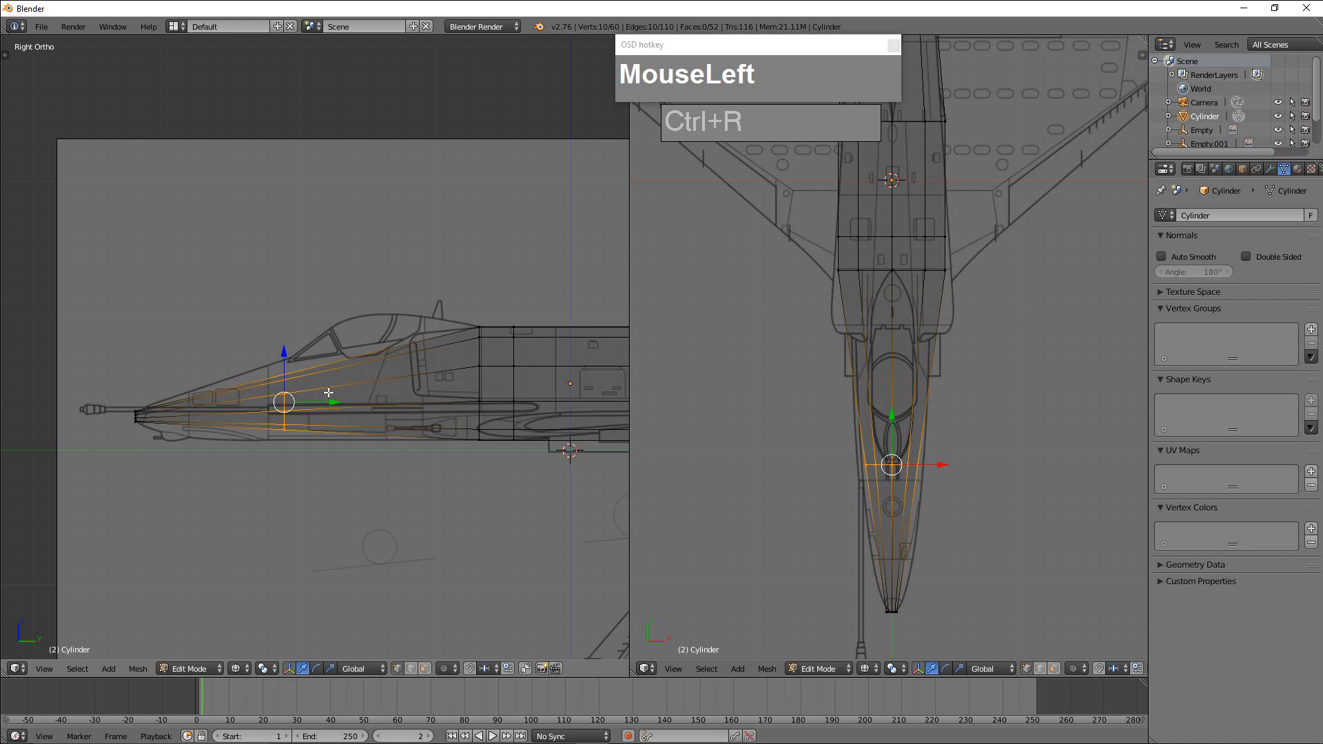
key(s)
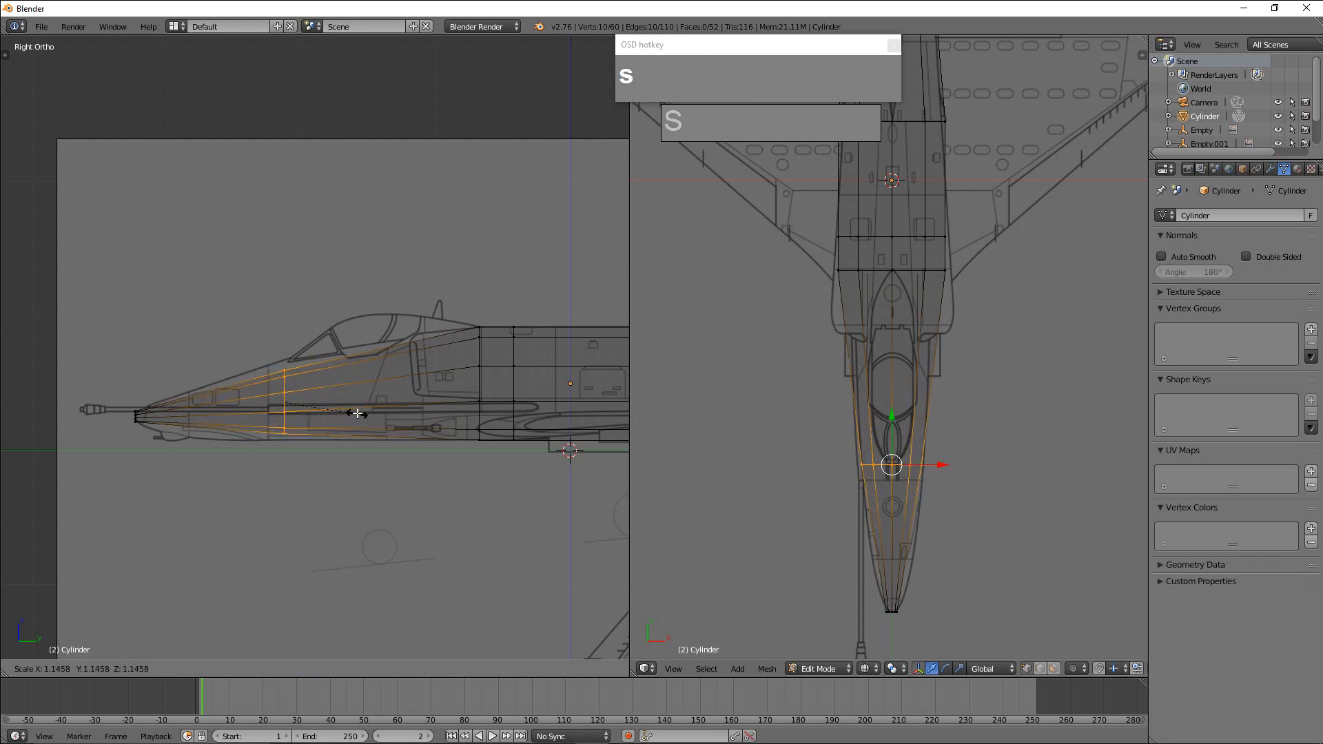
click(372, 412)
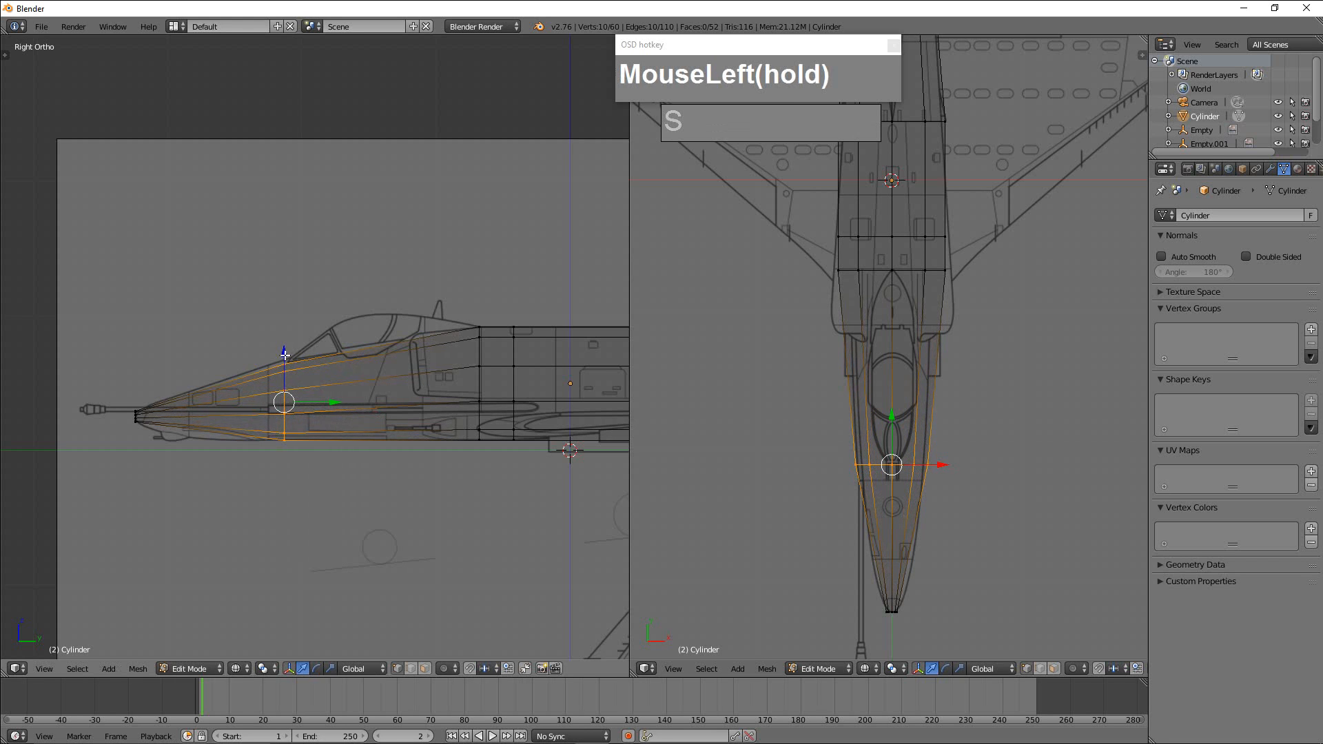
drag(285, 356, 285, 353)
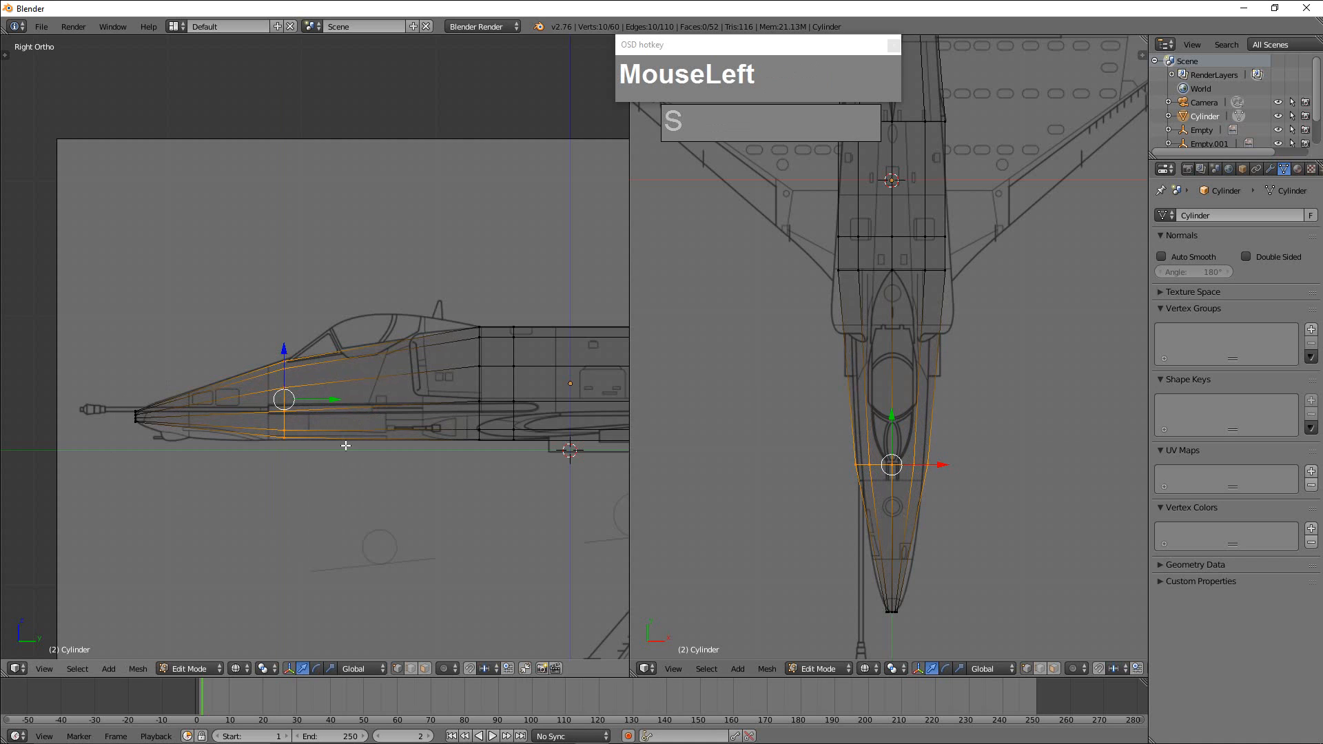
Add an edge loop midway along the nose cone, scale it about 1.18 and again about 1.016, and lower it slightly to fit the blueprint.
key(ctrl+r)
click(198, 419)
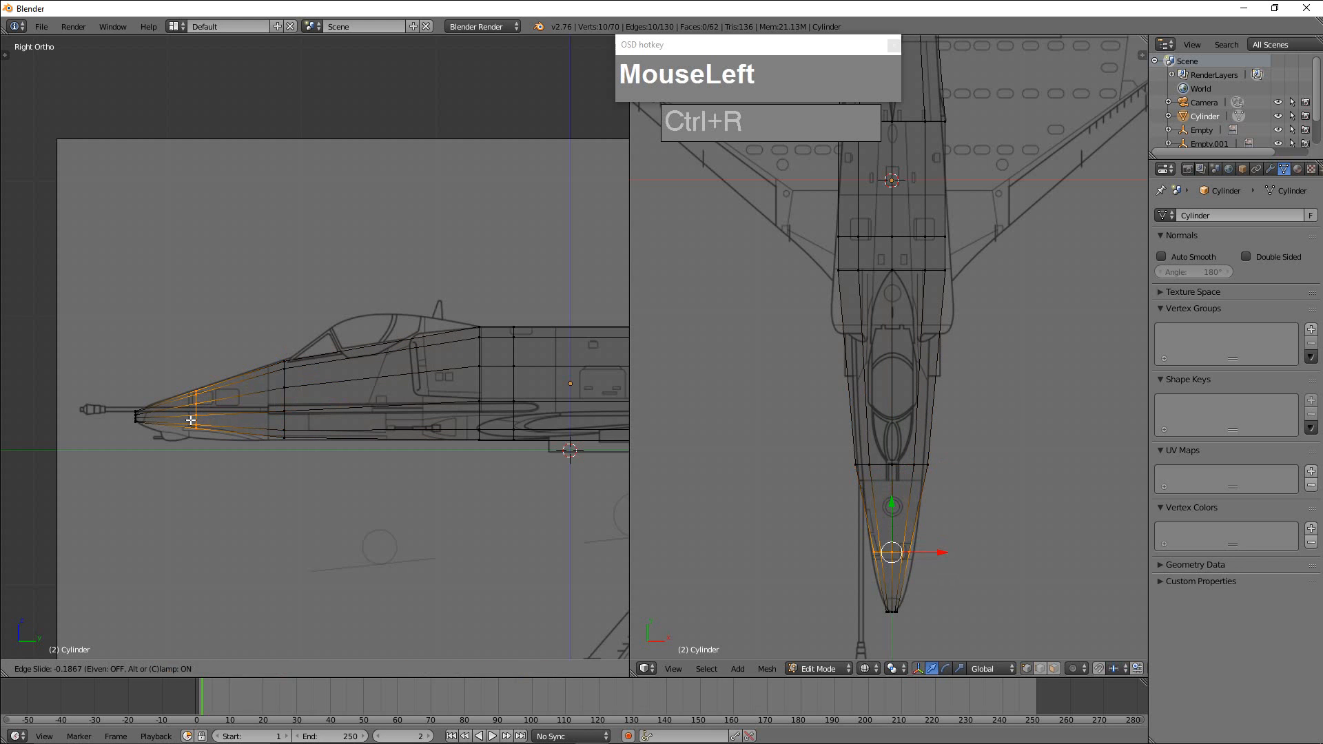
click(192, 418)
key(s)
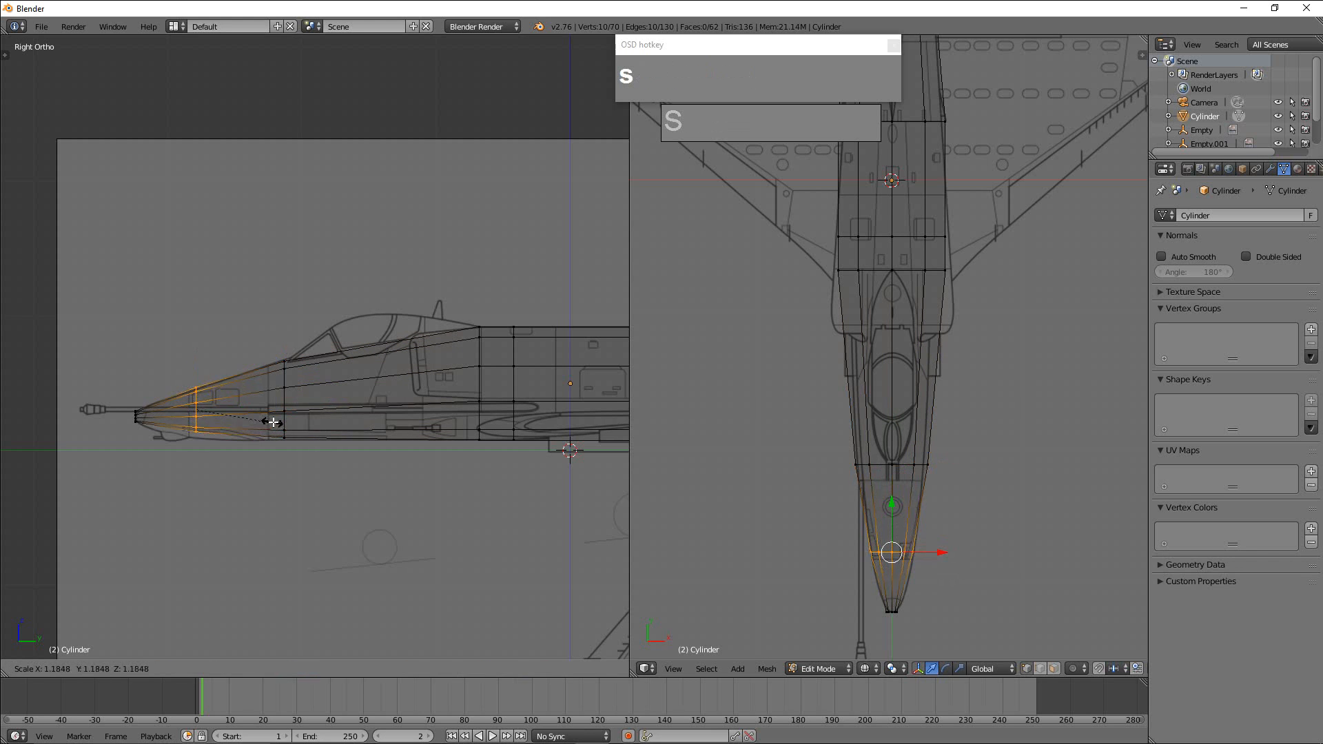
click(272, 422)
drag(198, 358, 234, 380)
key(s)
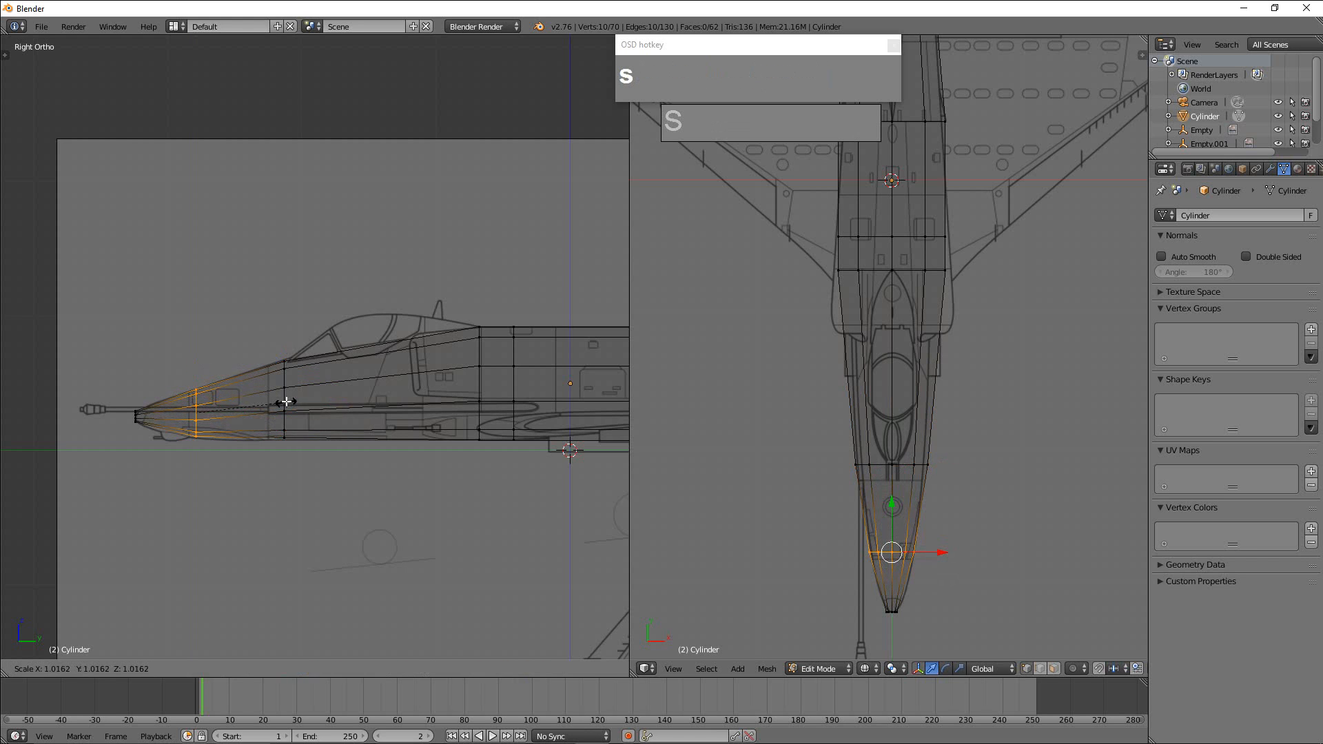
click(286, 402)
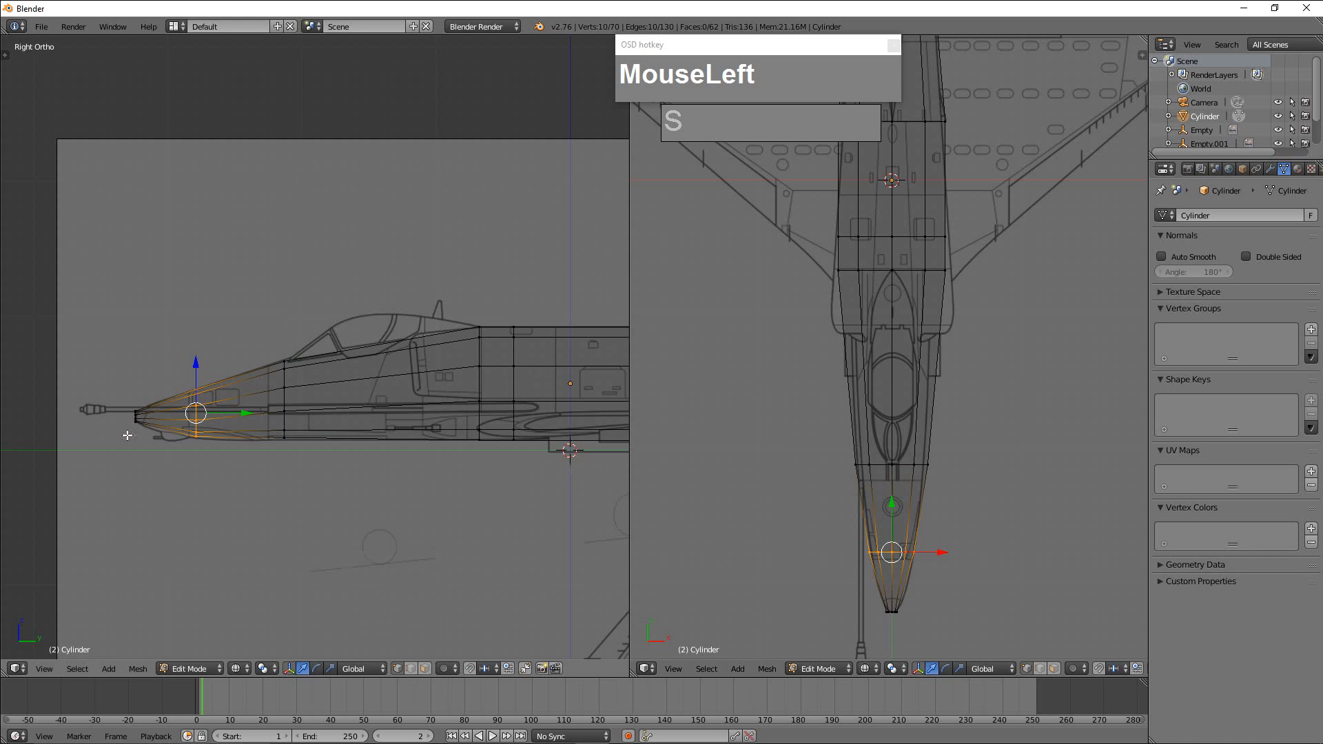
Add an edge loop near the nose tip in the top view, with an edge slide of about -0.80 toward the tip.
scroll(138, 438, up, 3)
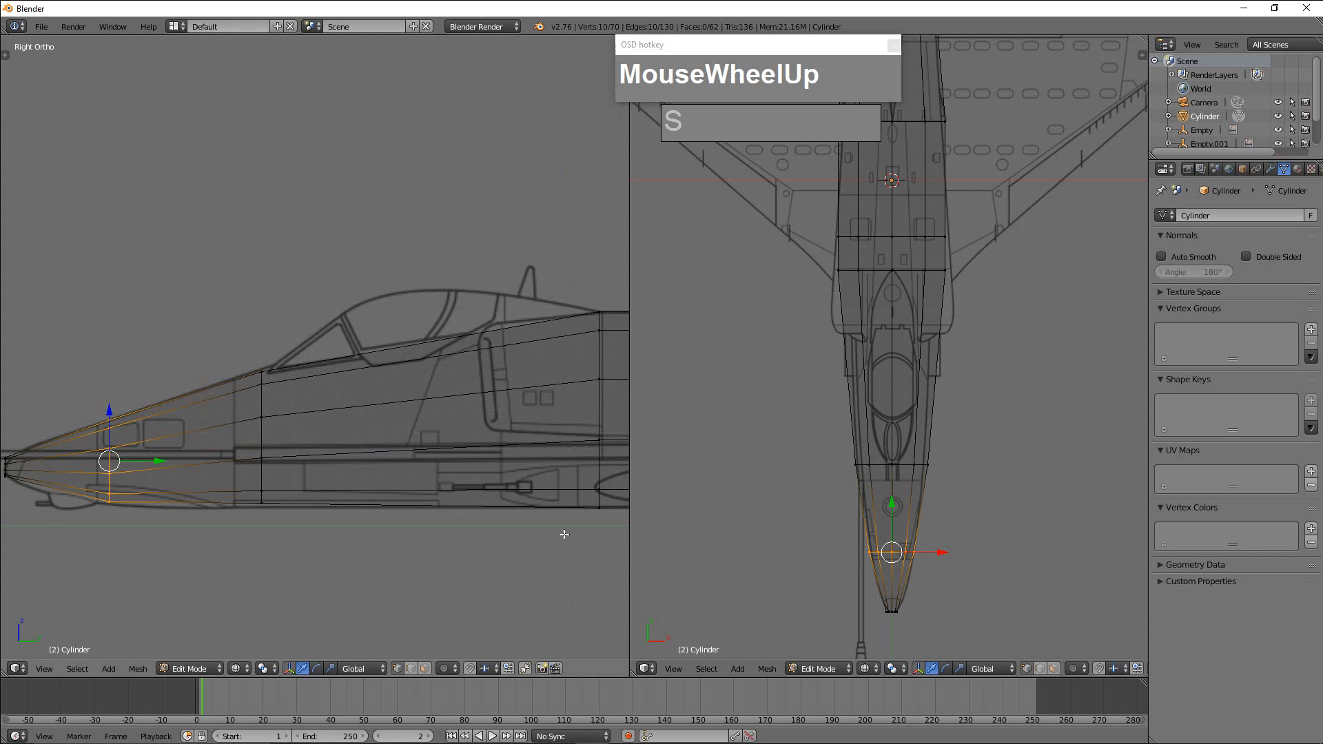
scroll(373, 466, down, 3)
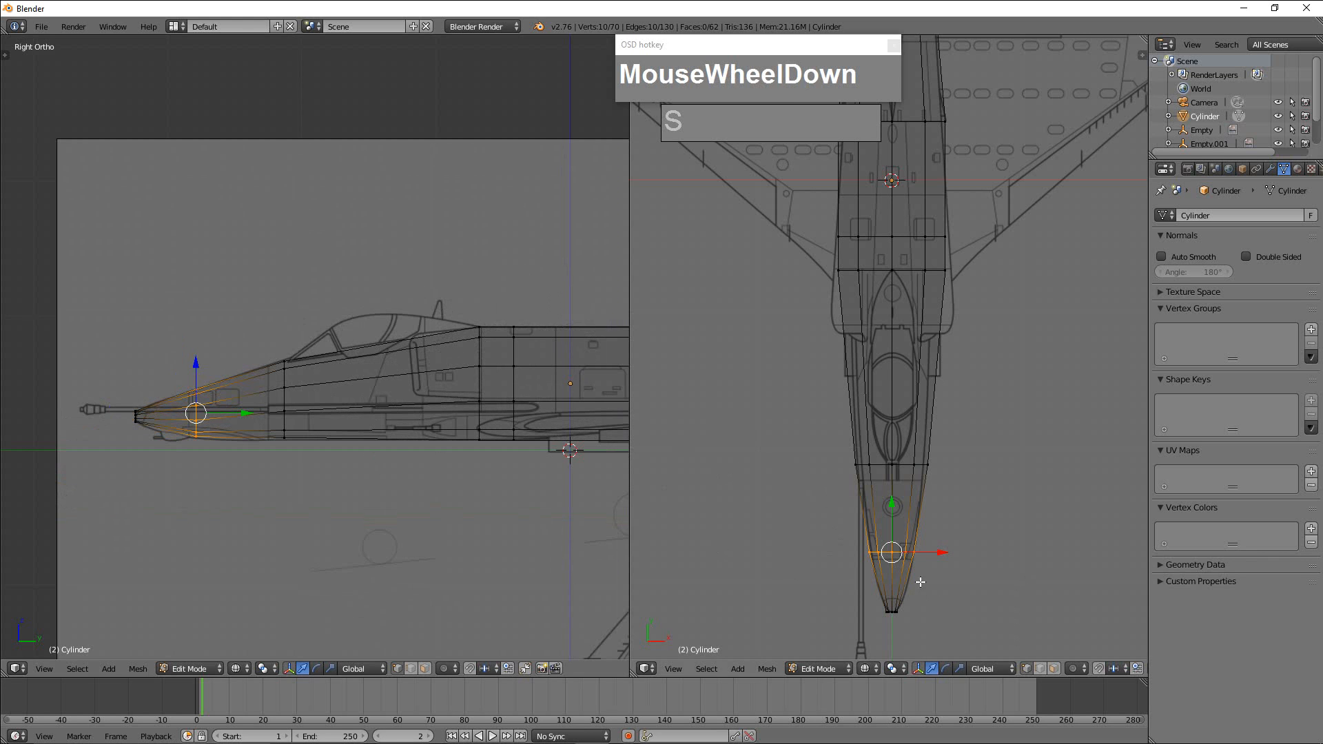
shift+middle_drag(960, 627, 908, 558)
scroll(940, 529, up, 6)
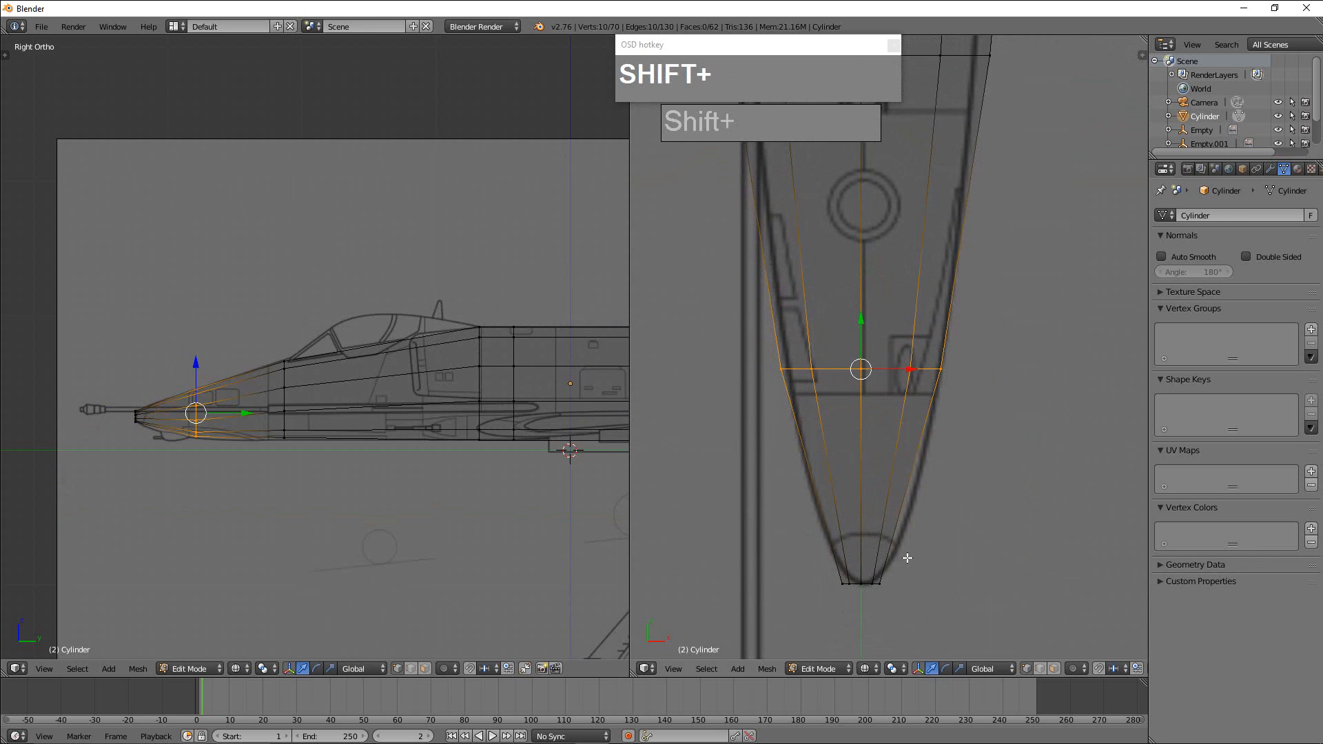
key(ctrl+r)
click(902, 567)
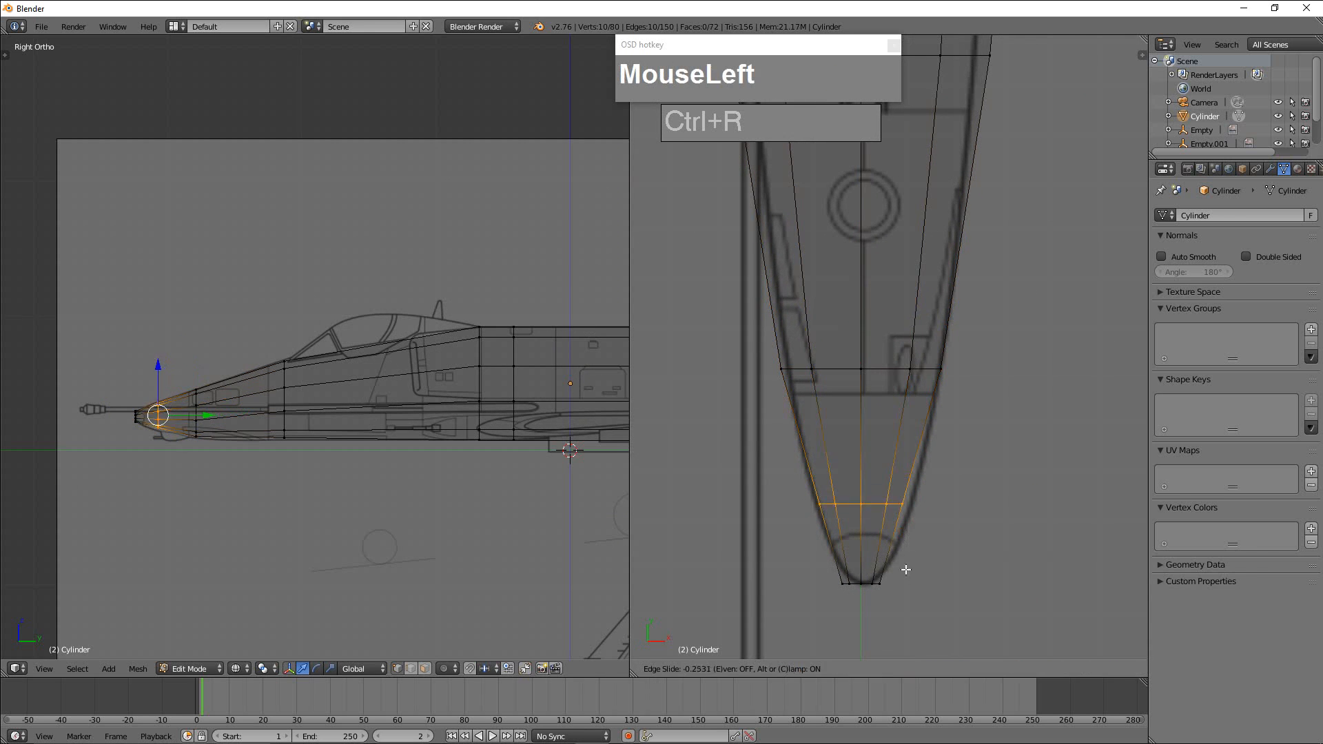
click(901, 624)
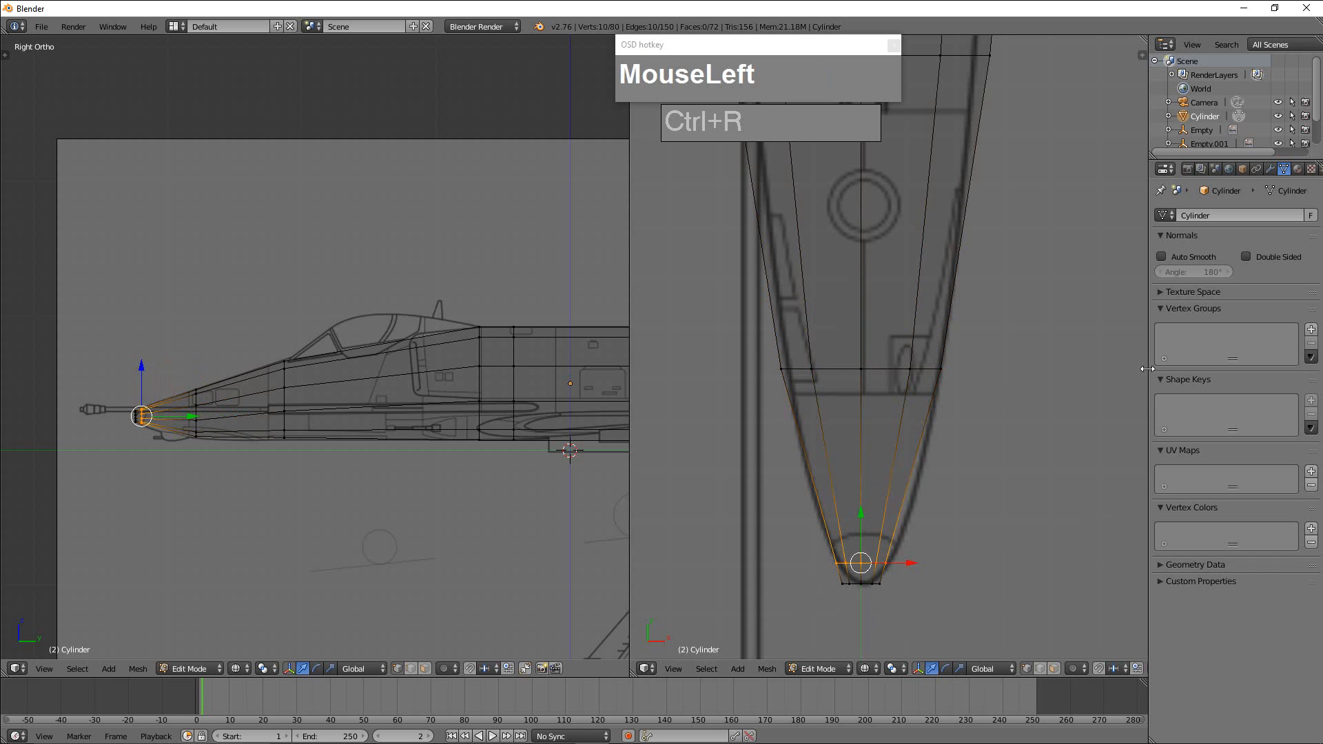
Split the top-view viewport into upper and lower parts and orbit the lower one to show the nose tip's end face at an angle.
drag(1147, 37, 1124, 355)
middle_drag(1019, 531, 975, 432)
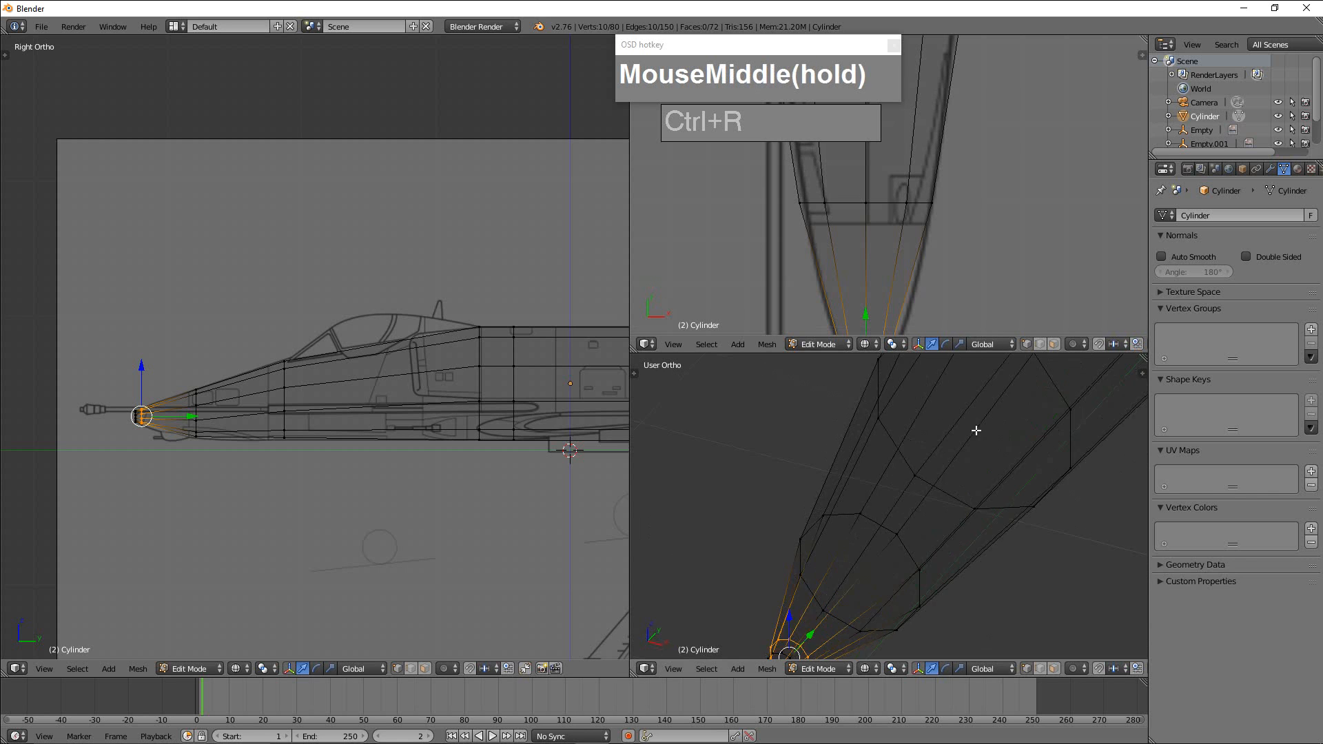
scroll(972, 487, down, 2)
shift+middle_drag(963, 535, 870, 532)
scroll(958, 486, up, 2)
shift+scroll(979, 466, up, 2)
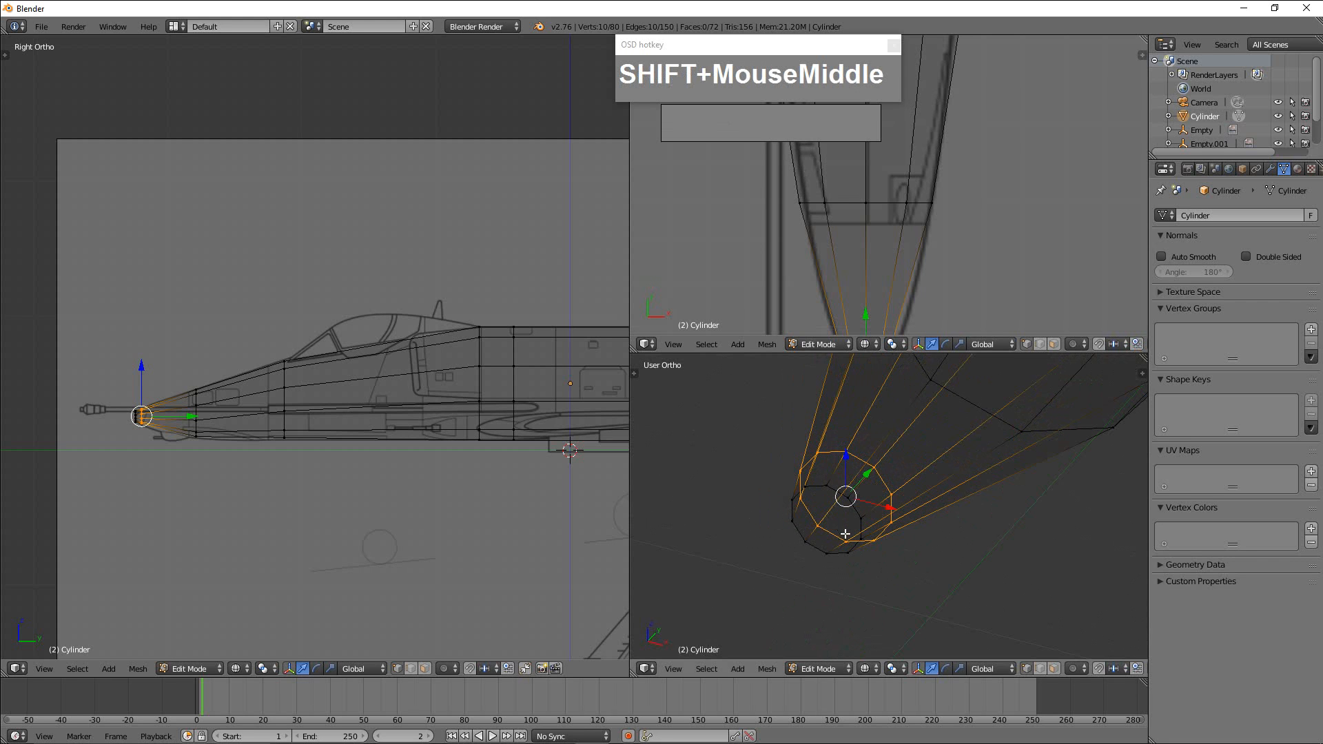
In face select mode, select the nose tip's end face and merge its vertices at the center.
key(ctrl+Tab)
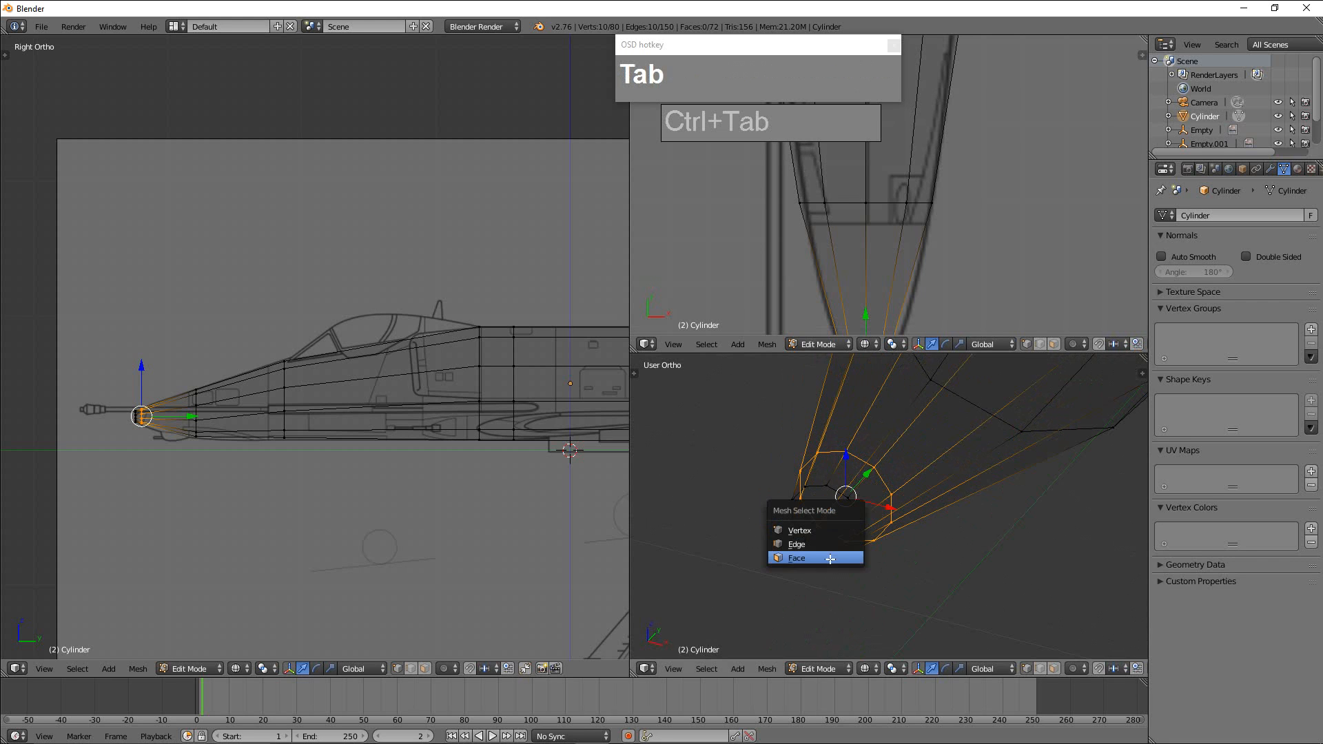
click(830, 559)
right_click(829, 520)
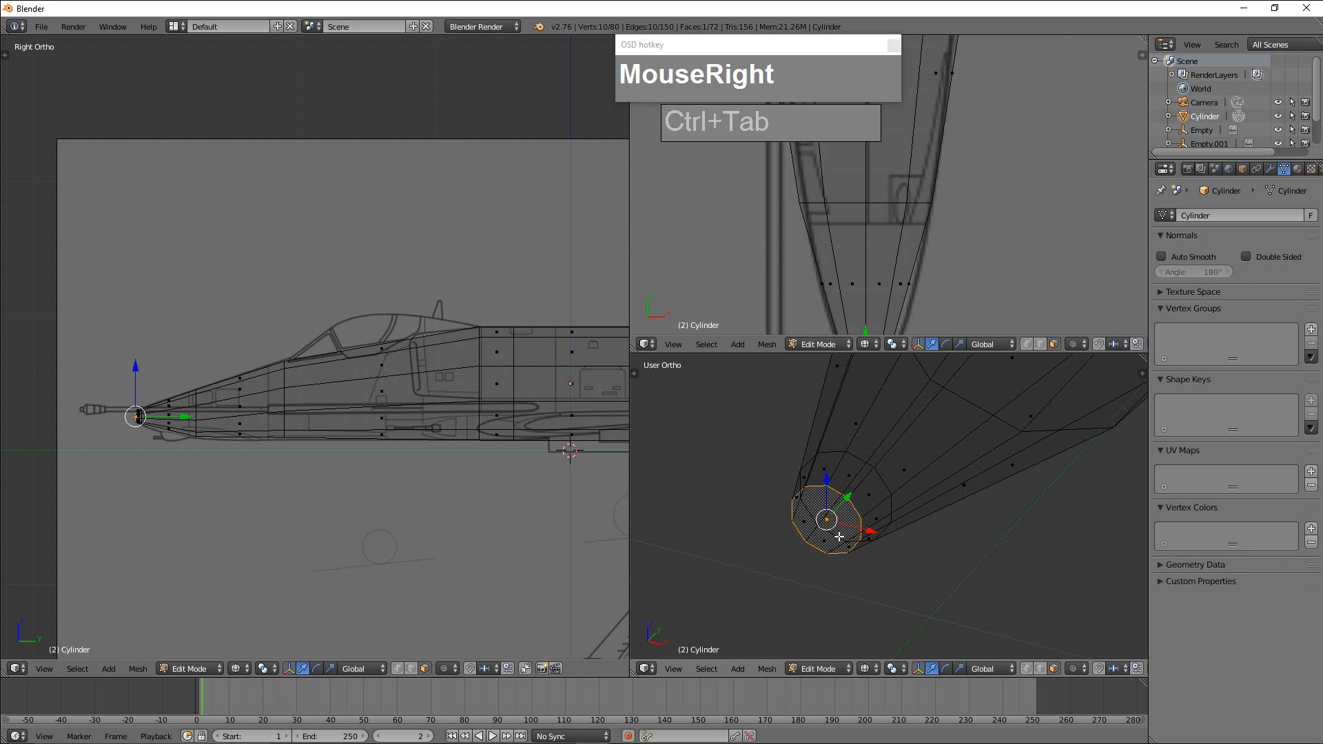
key(alt+m)
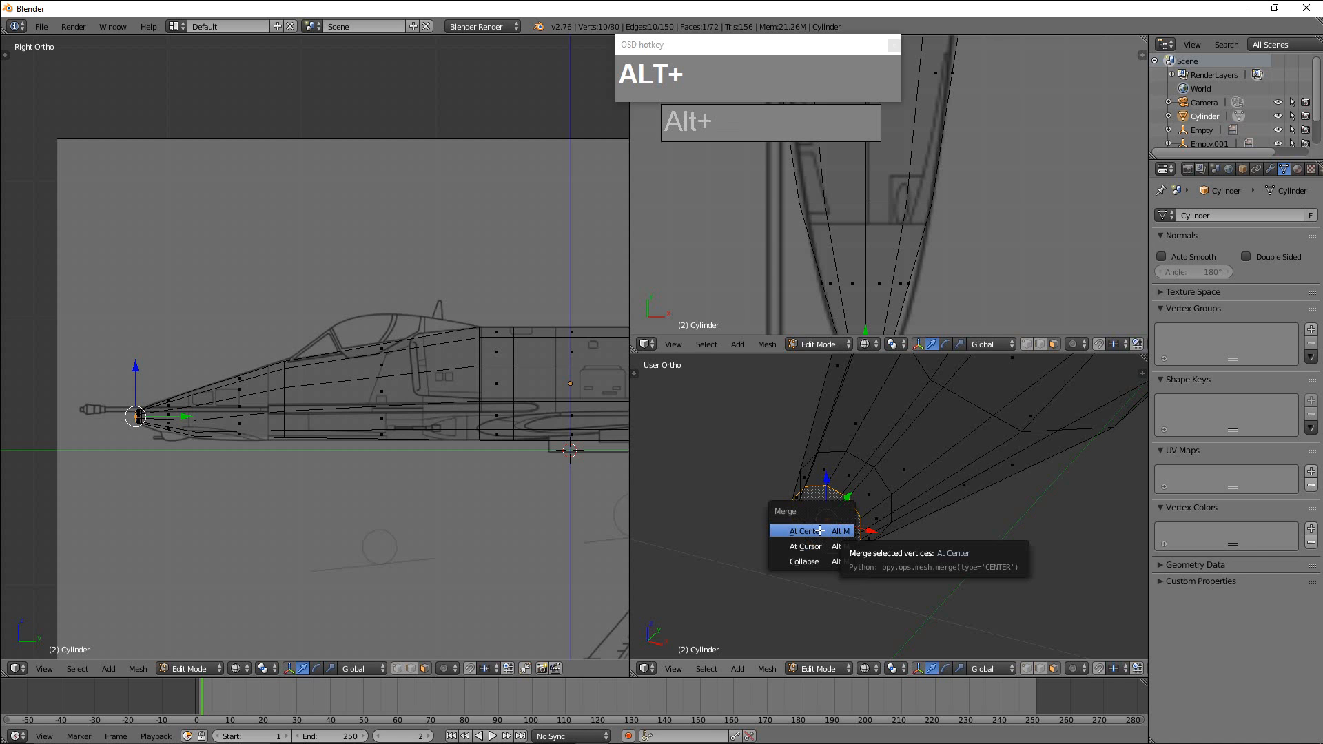
click(821, 532)
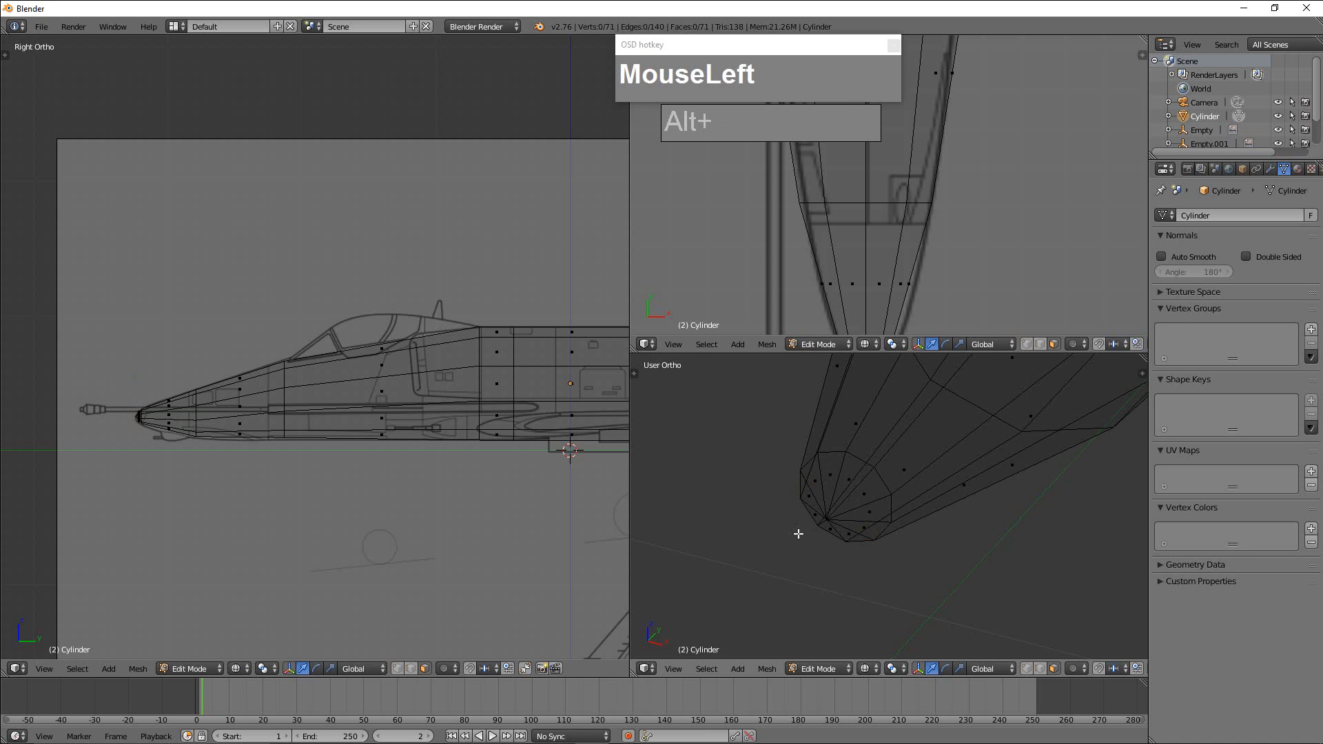
In vertex select mode, select the merged nose tip vertex and move it slightly forward along Y.
scroll(799, 534, up, 5)
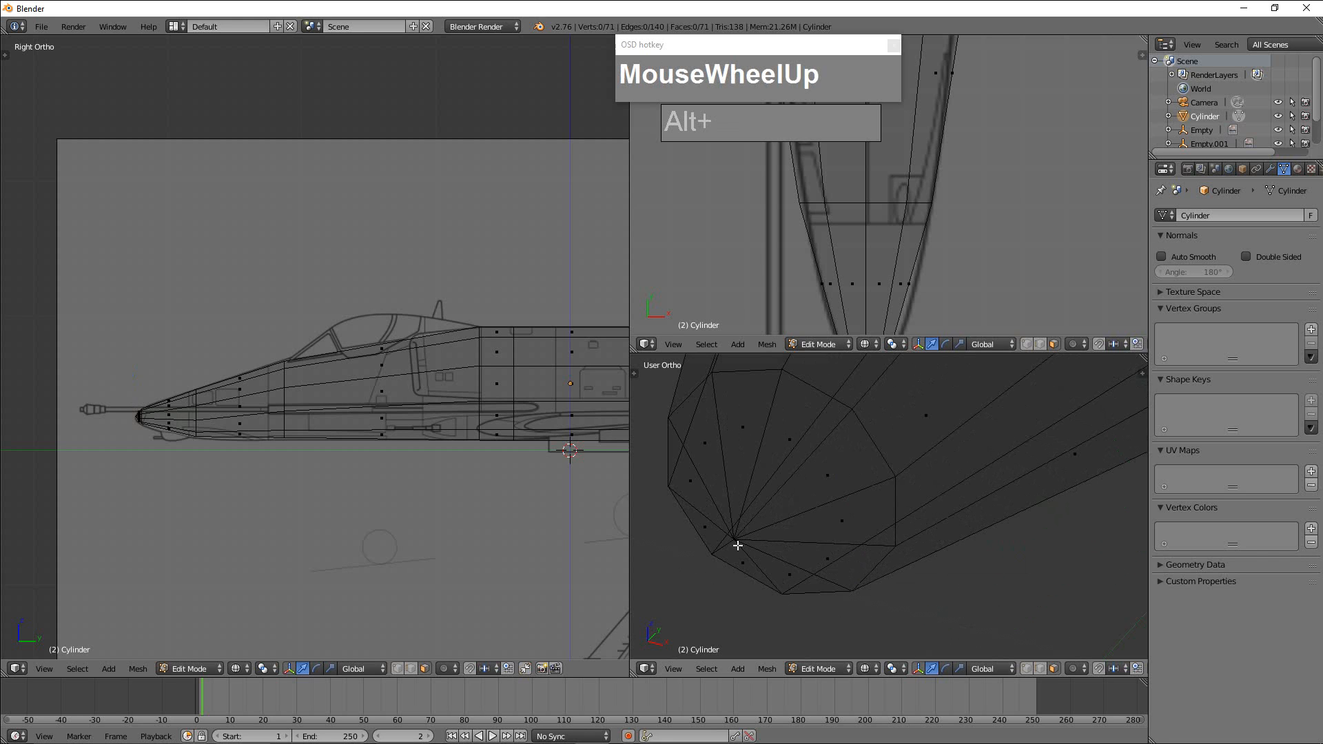
key(ctrl+Tab)
click(748, 548)
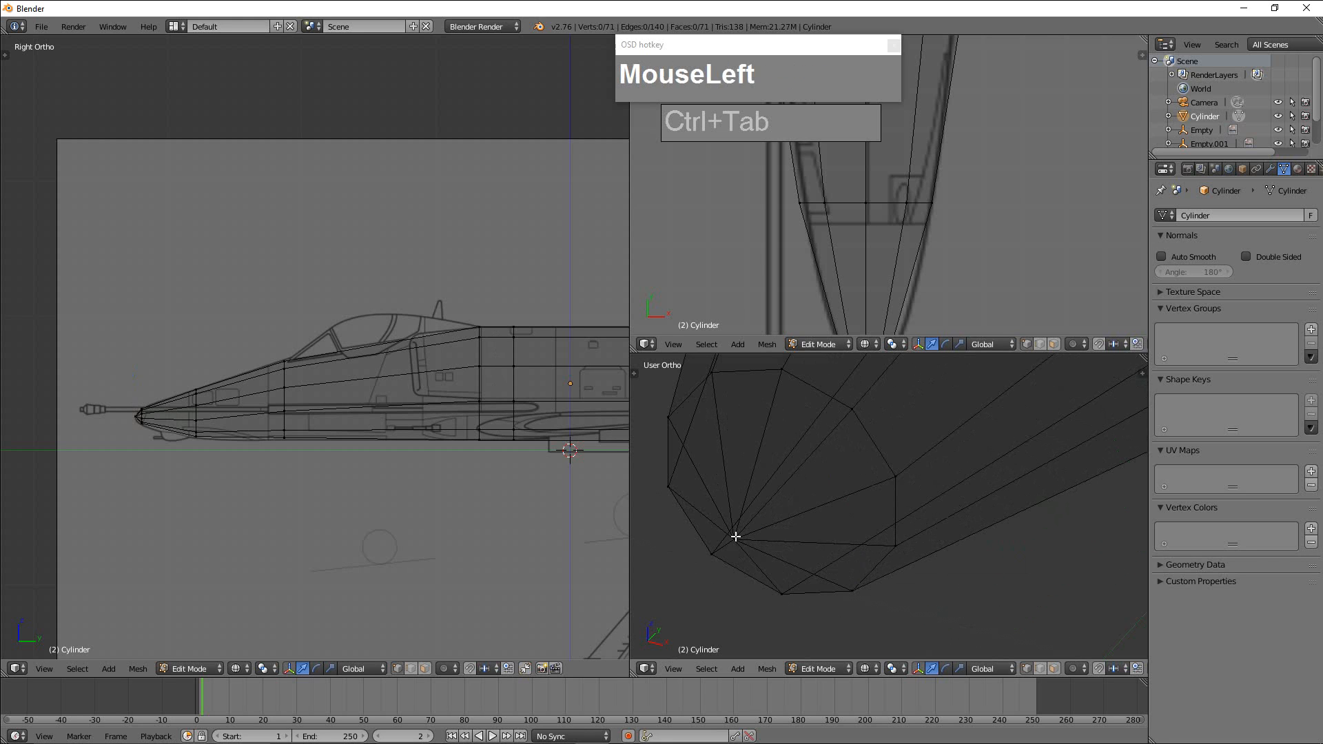
right_click(736, 536)
drag(755, 514, 722, 546)
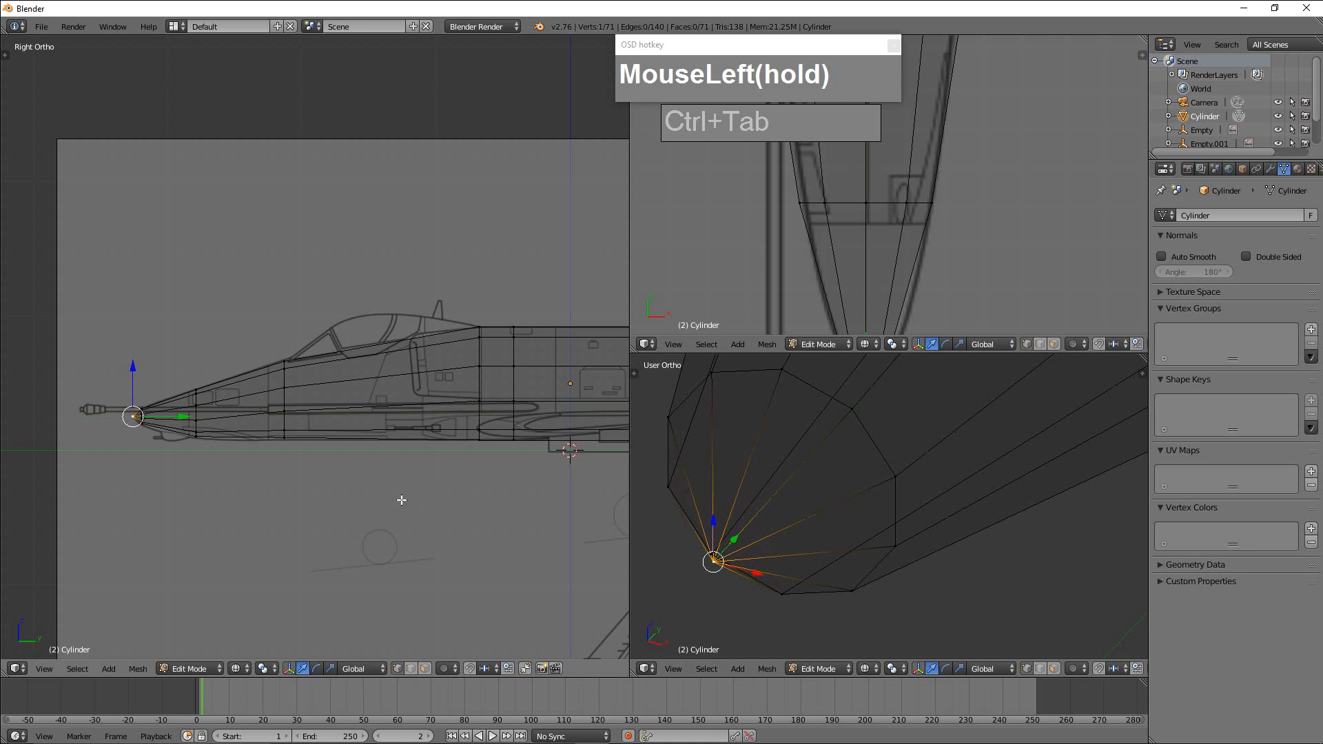
Examine the nose tip's mesh against the blueprint outline in the side view.
scroll(189, 462, up, 4)
scroll(190, 463, down, 4)
alt+middle_click(189, 463)
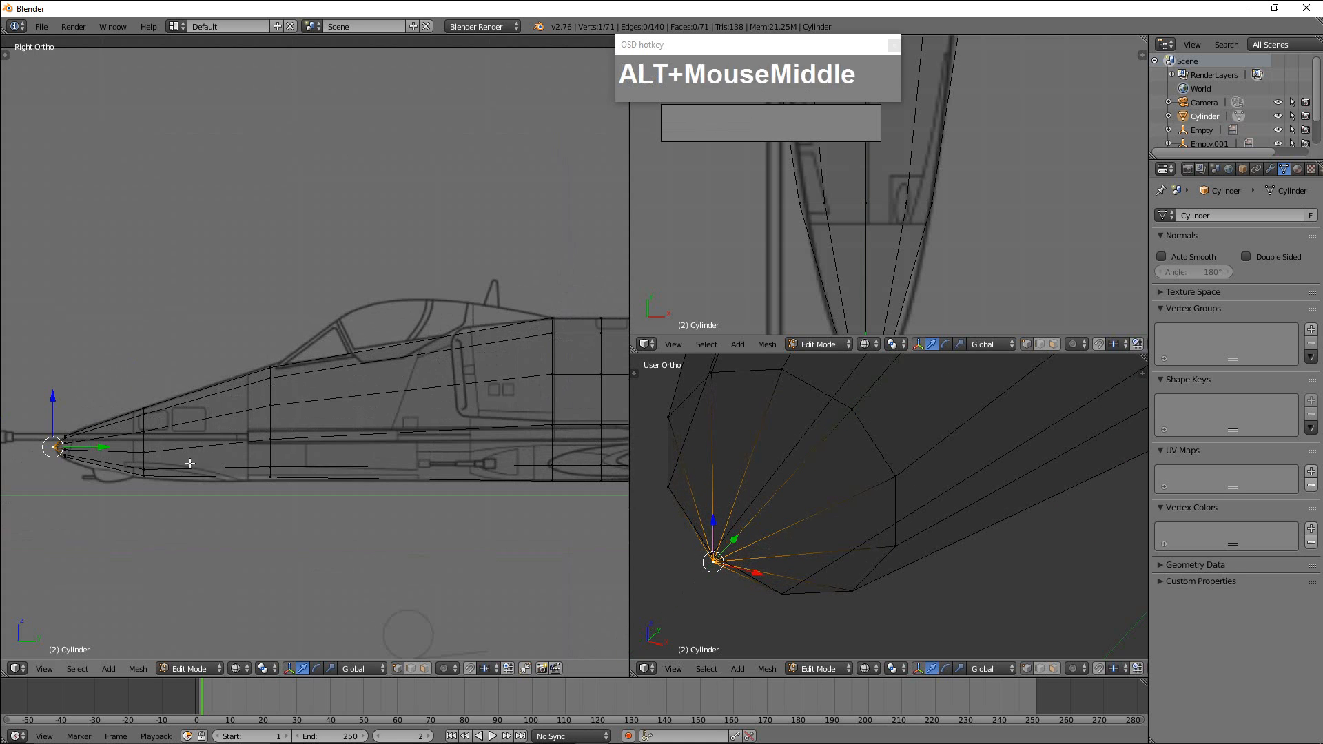
shift+middle_drag(190, 462, 364, 421)
scroll(364, 421, up, 9)
shift+middle_drag(310, 458, 369, 337)
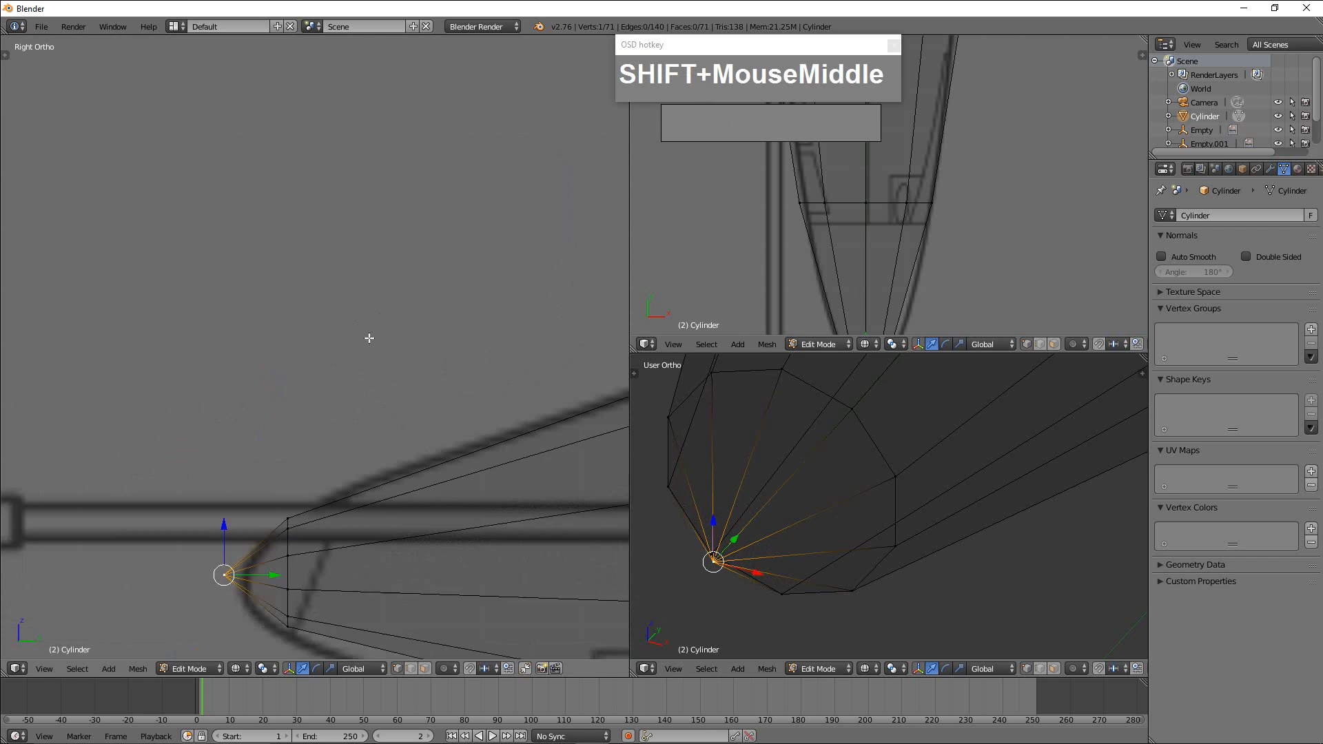
shift+middle_drag(328, 509, 383, 391)
scroll(386, 405, up, 1)
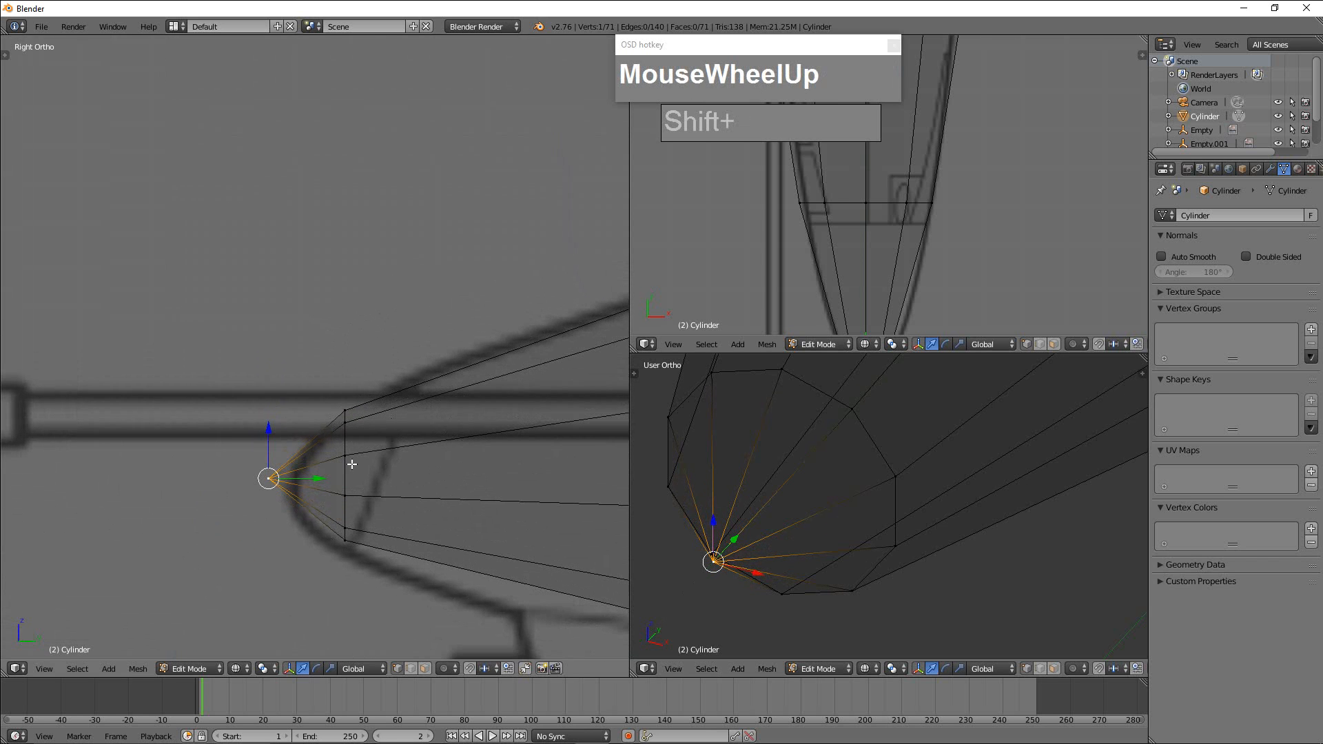
scroll(376, 489, down, 1)
scroll(355, 481, up, 1)
alt+right_click(346, 476)
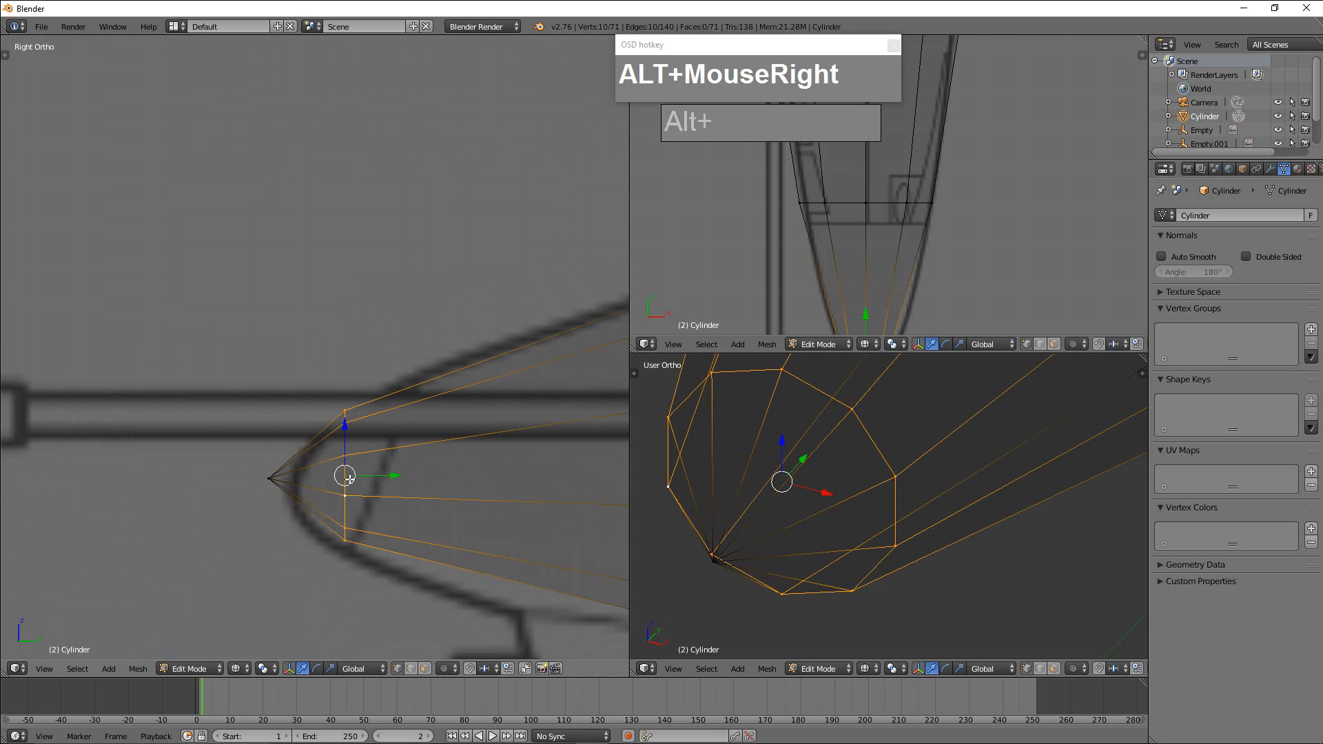
scroll(449, 472, down, 6)
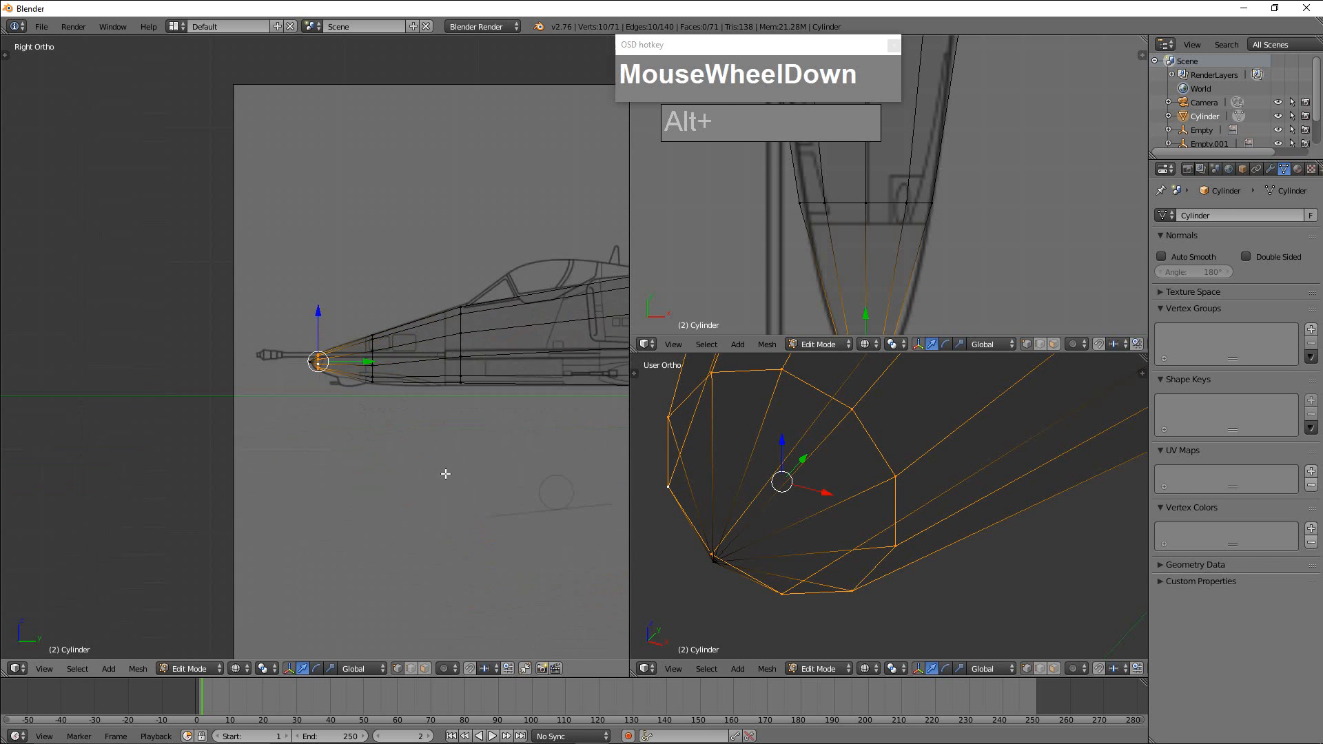
scroll(510, 319, up, 1)
scroll(510, 319, up, 10)
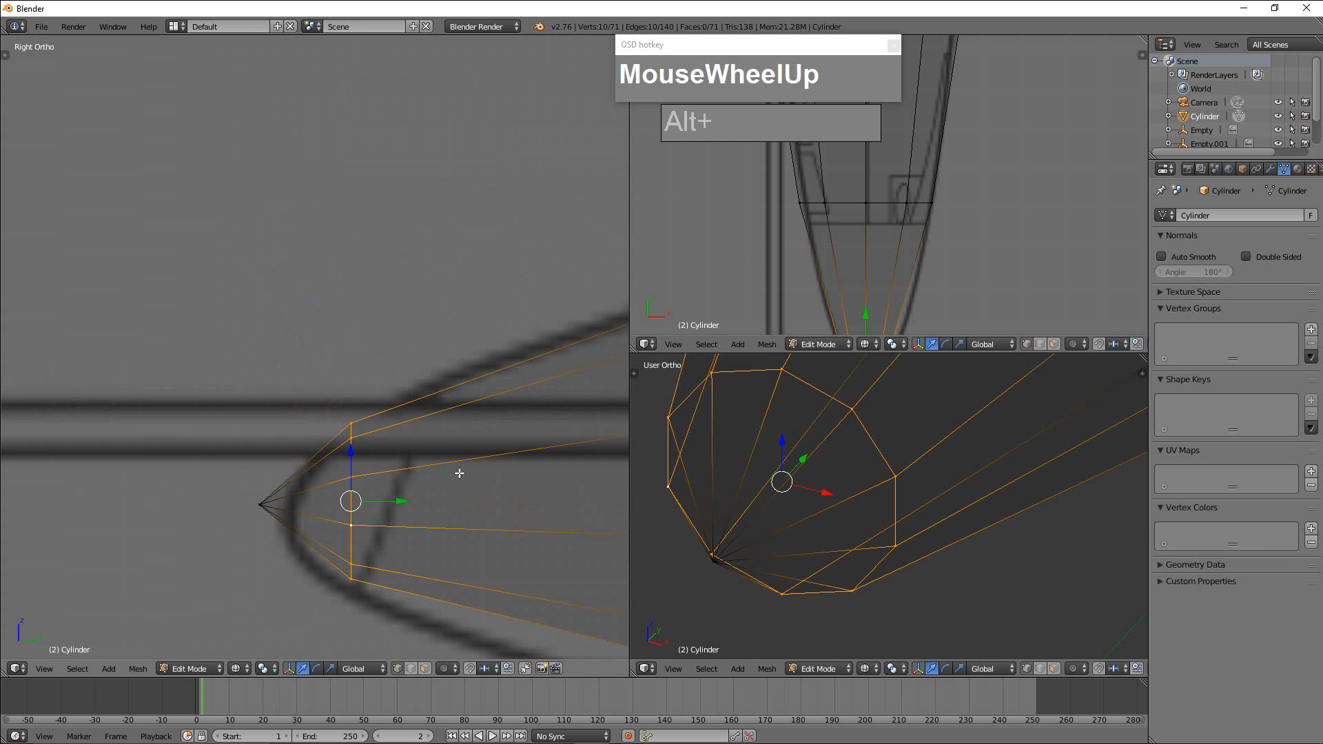
key(a)
key(a)
key(a)
key(a)
key(a)
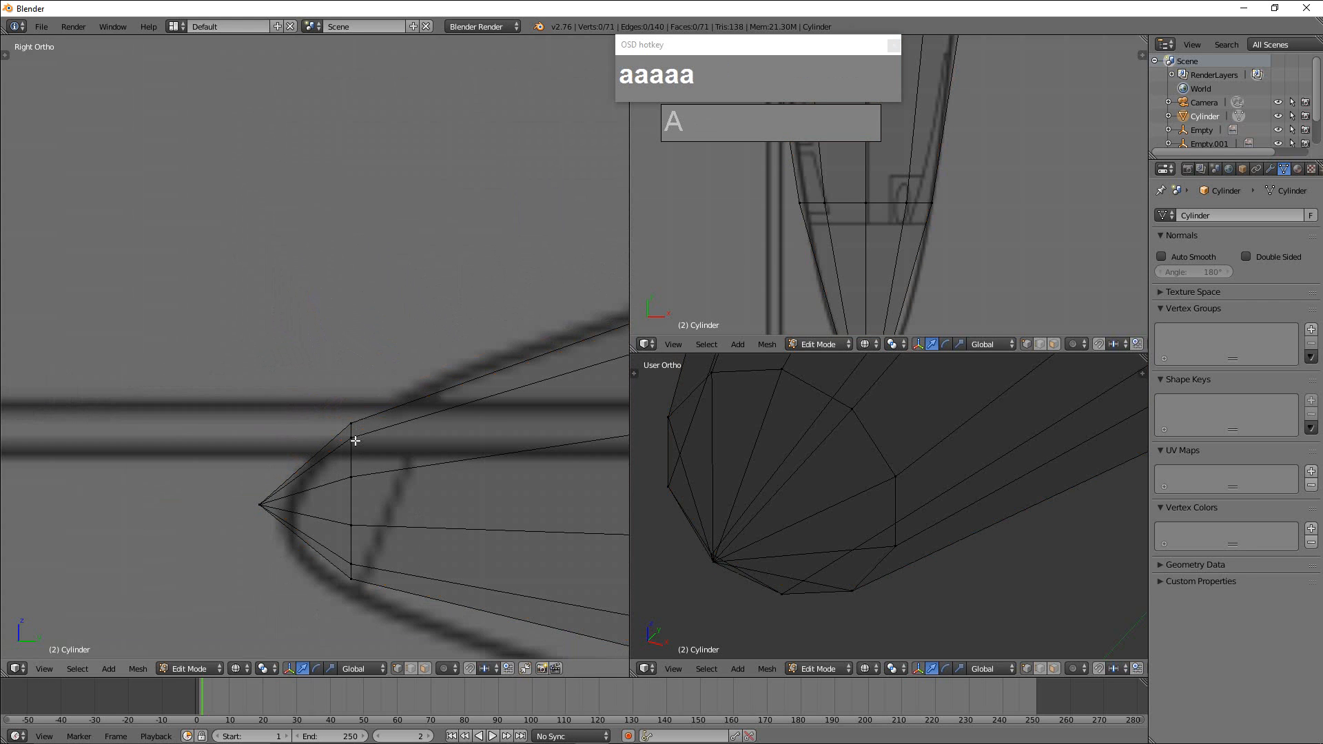
Fit the edge loop behind the nose tip to the blueprint's slanted nose line by rotating it, moving it back along Y and enlarging it.
alt+right_click(363, 502)
key(r)
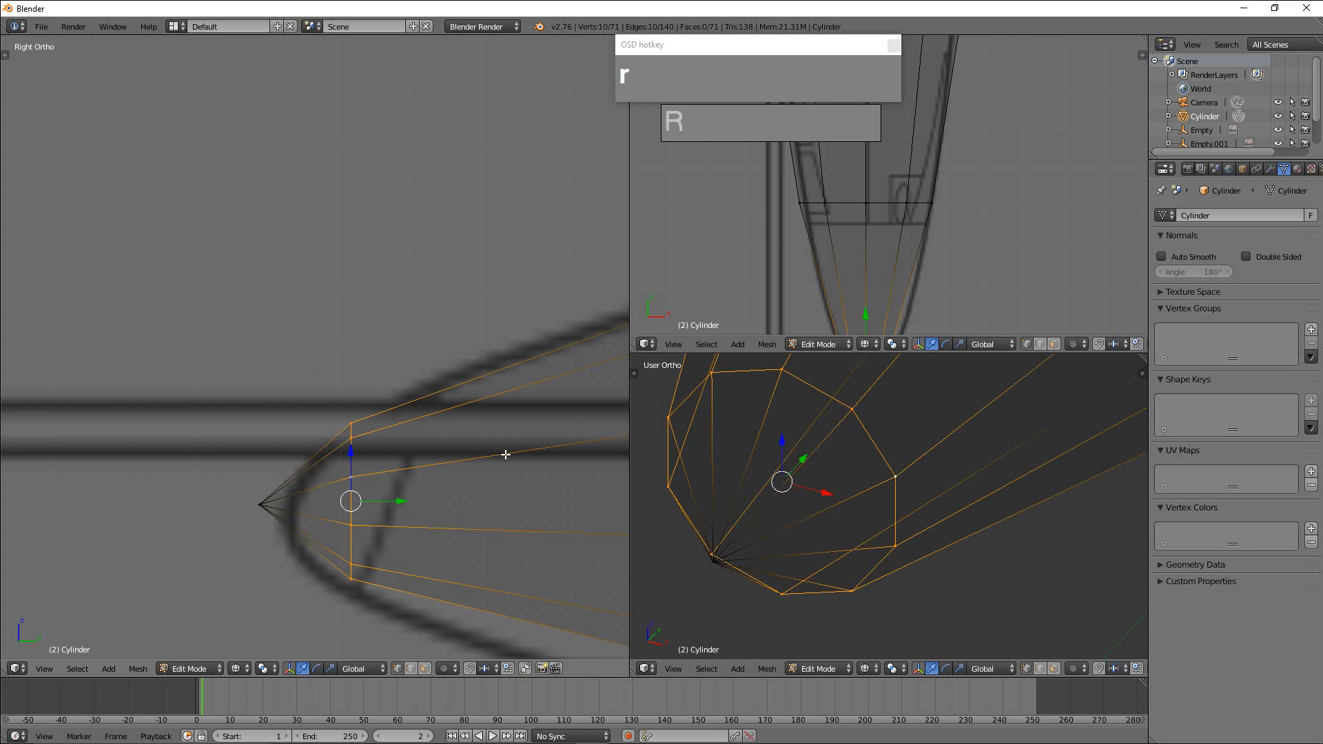
click(488, 496)
drag(401, 502, 436, 506)
key(s)
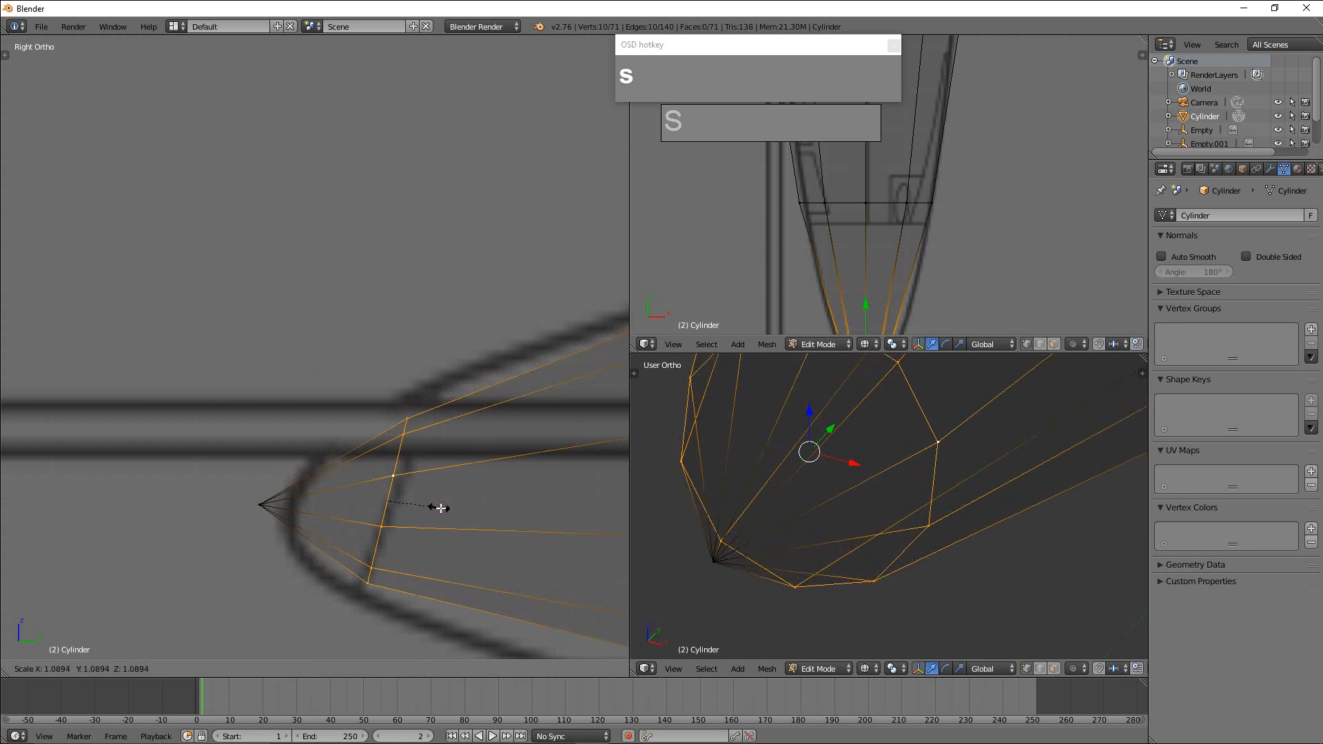
click(454, 509)
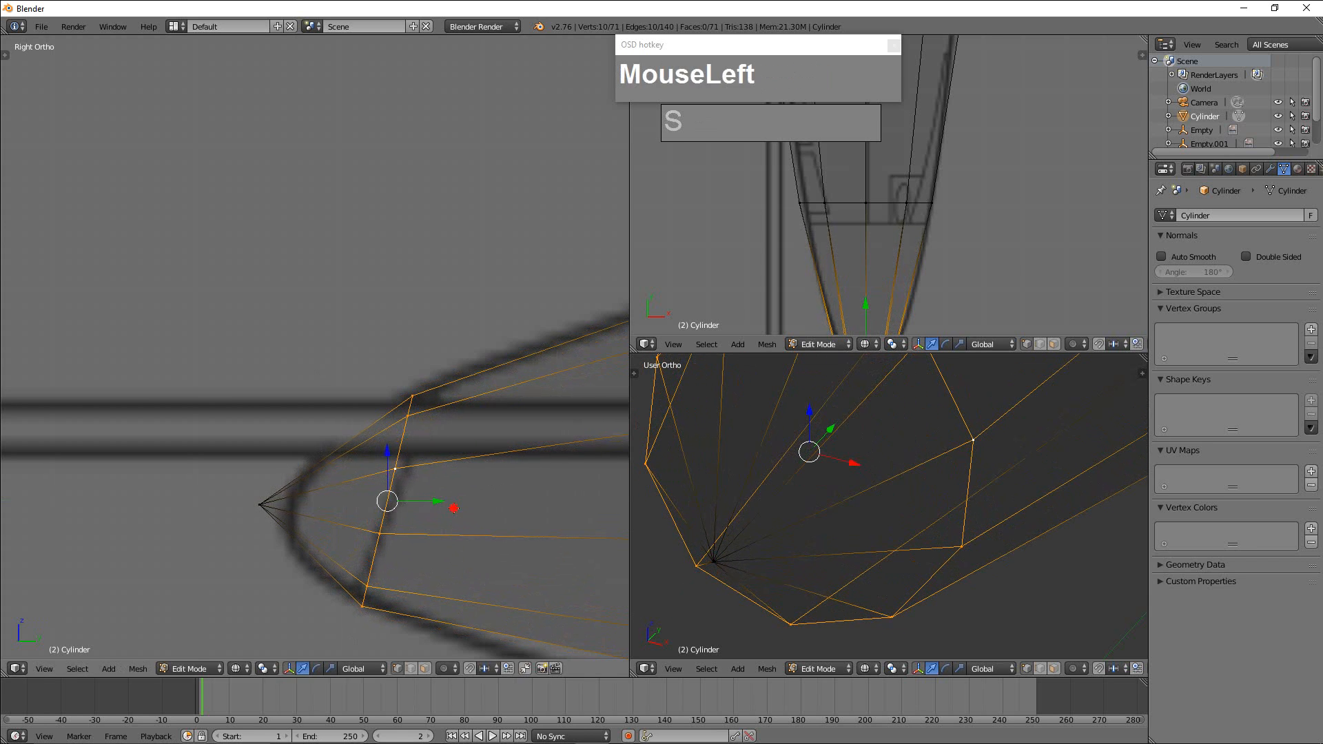
drag(297, 525, 297, 526)
Add an edge loop just behind the slanted nose loop, with an edge slide of about -0.96 toward it.
scroll(307, 560, down, 1)
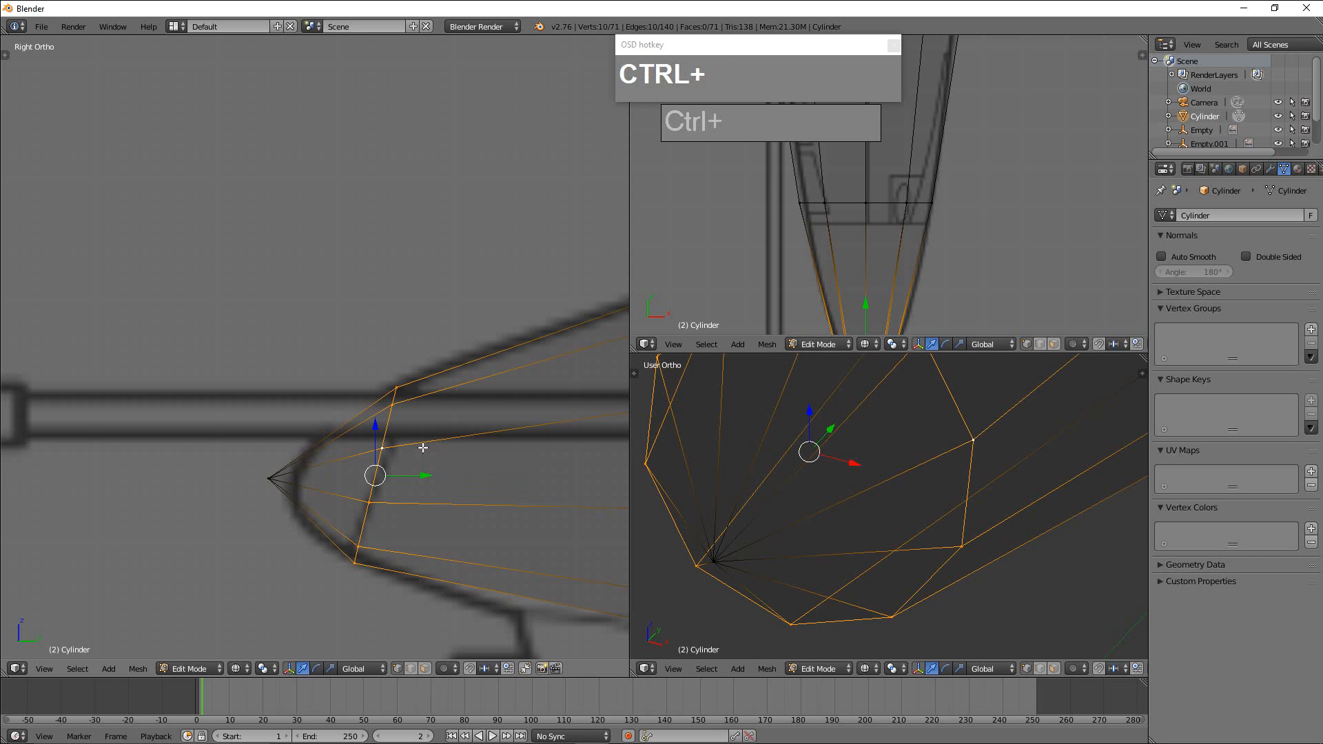
key(ctrl+r)
click(424, 397)
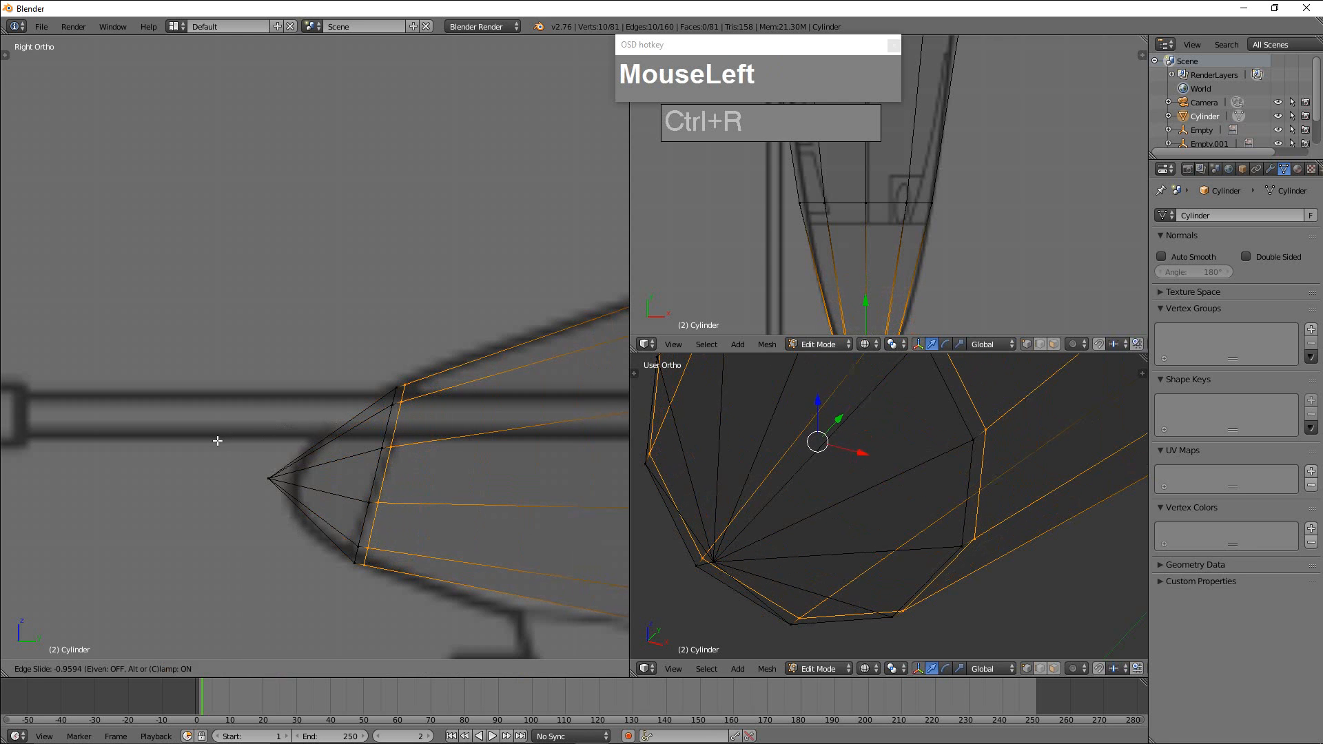
click(216, 437)
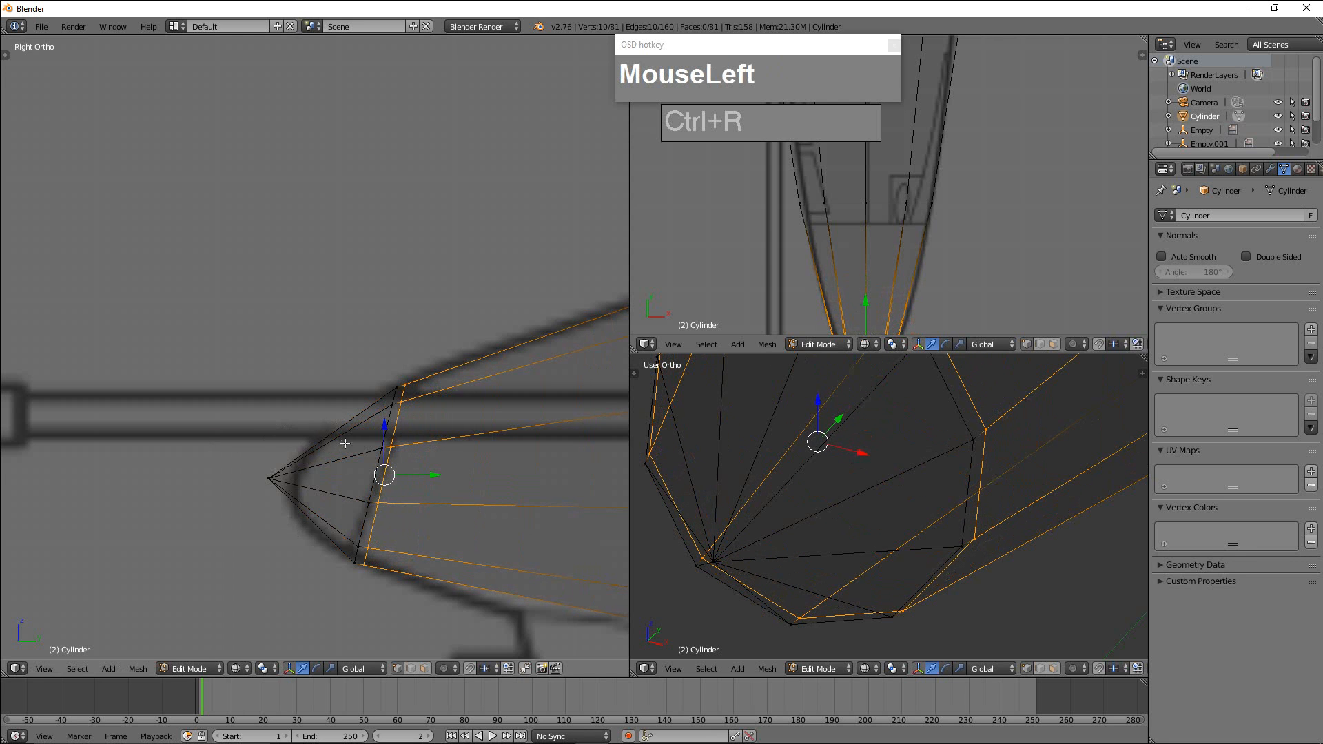
Select the front slanted nose loop, switch to edge select mode and bring up the LoopTools operations.
alt+right_click(381, 428)
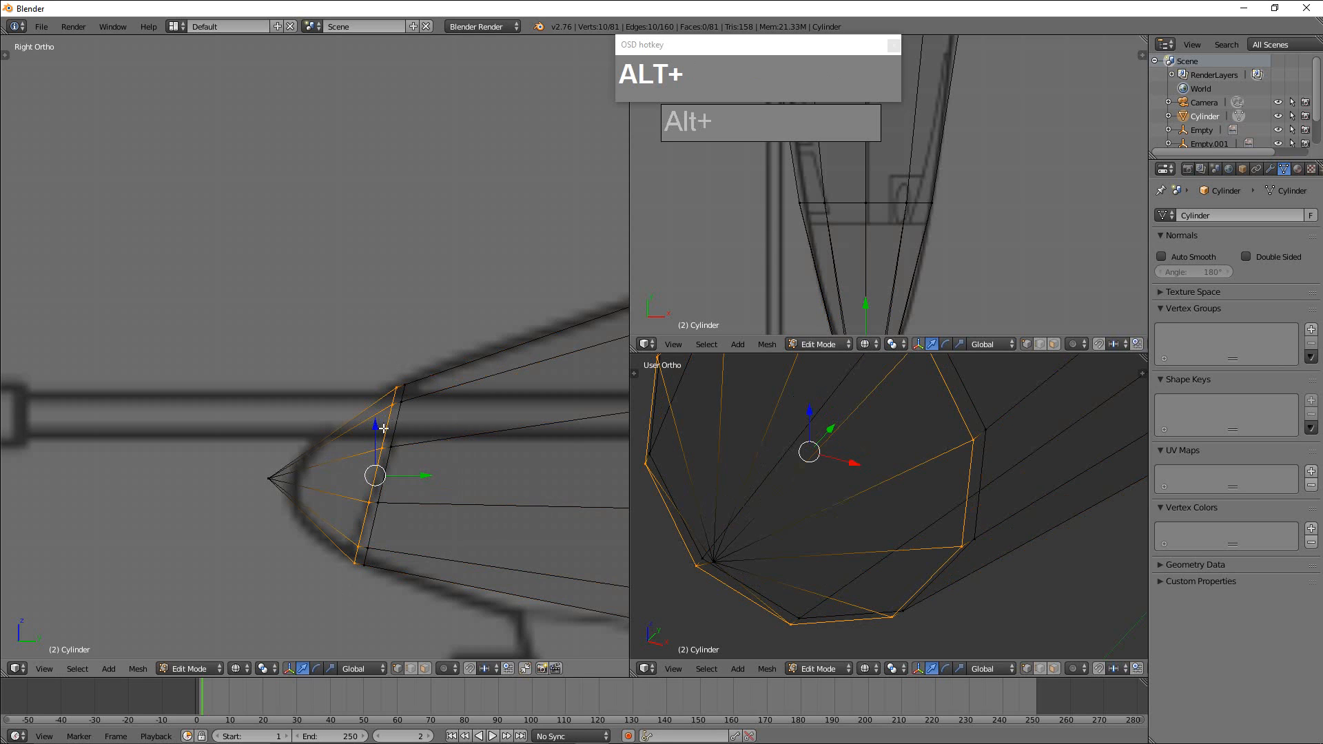
key(ctrl+Tab)
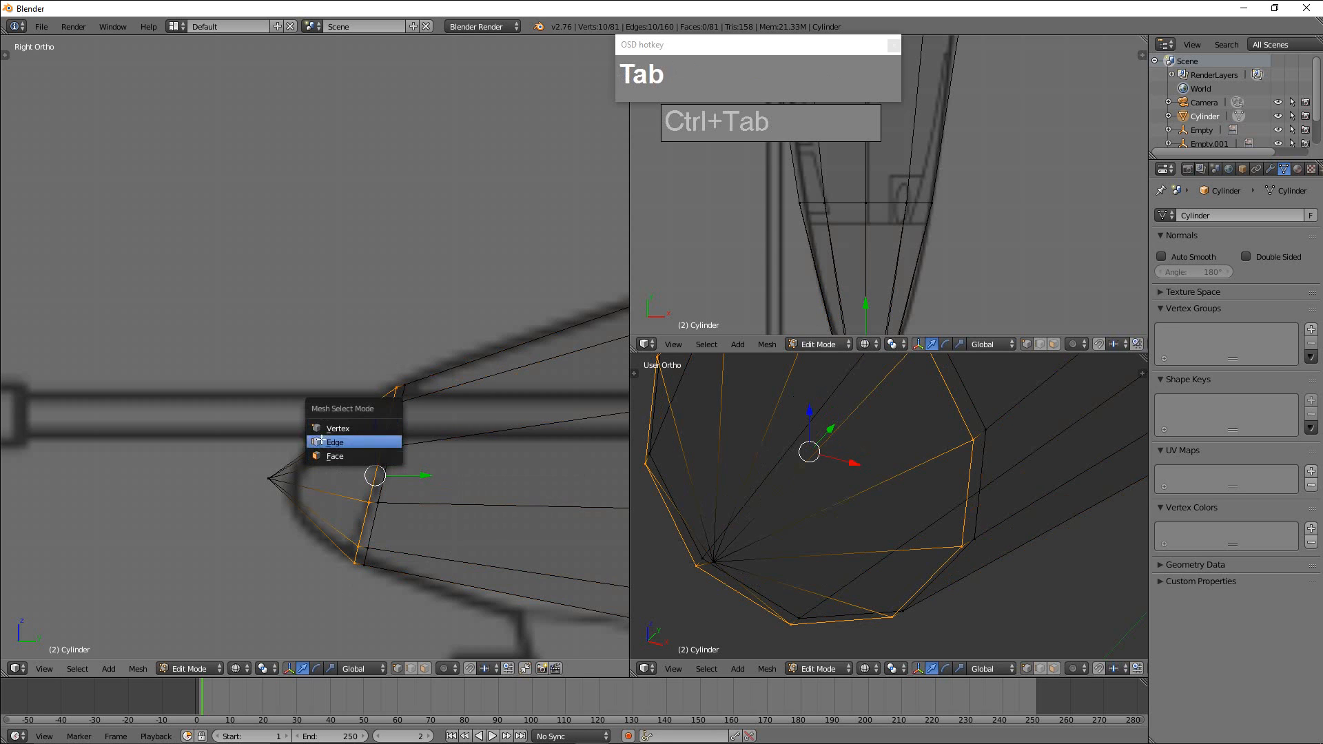
click(344, 443)
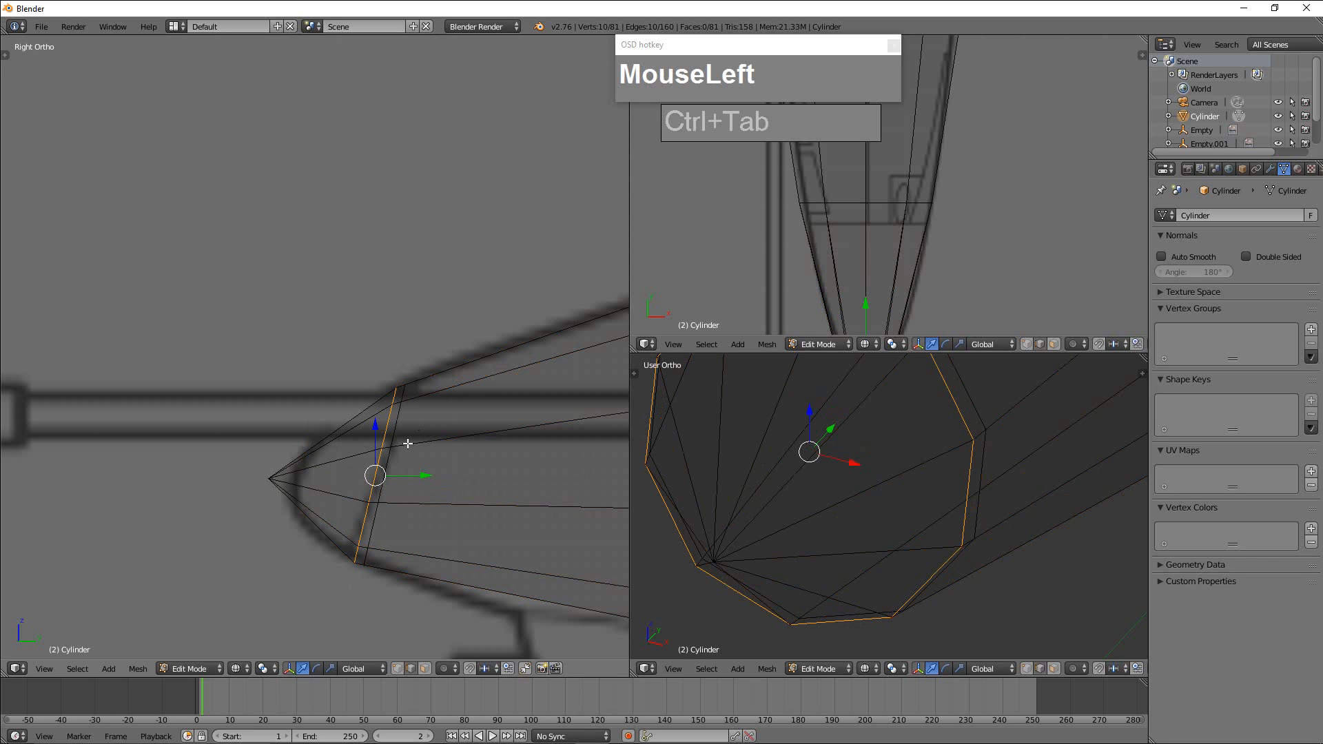
key(w)
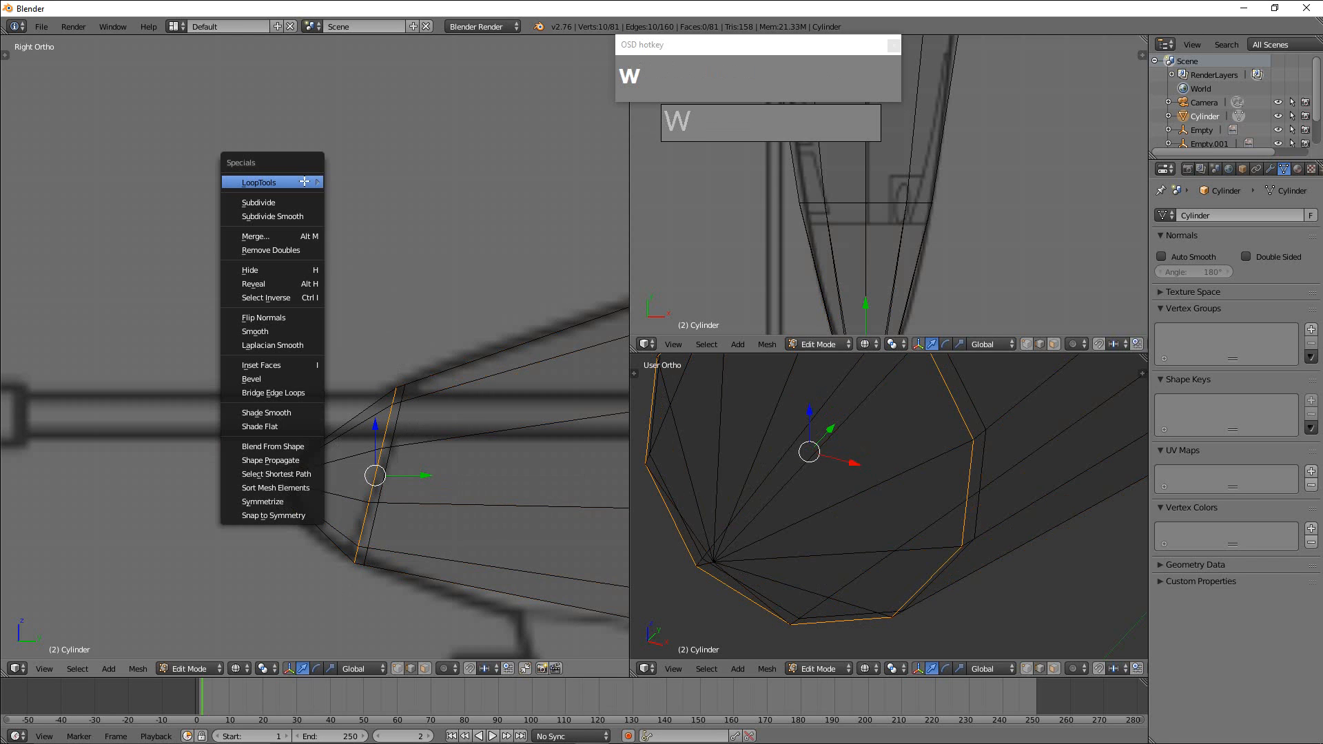
mouse_move(304, 182)
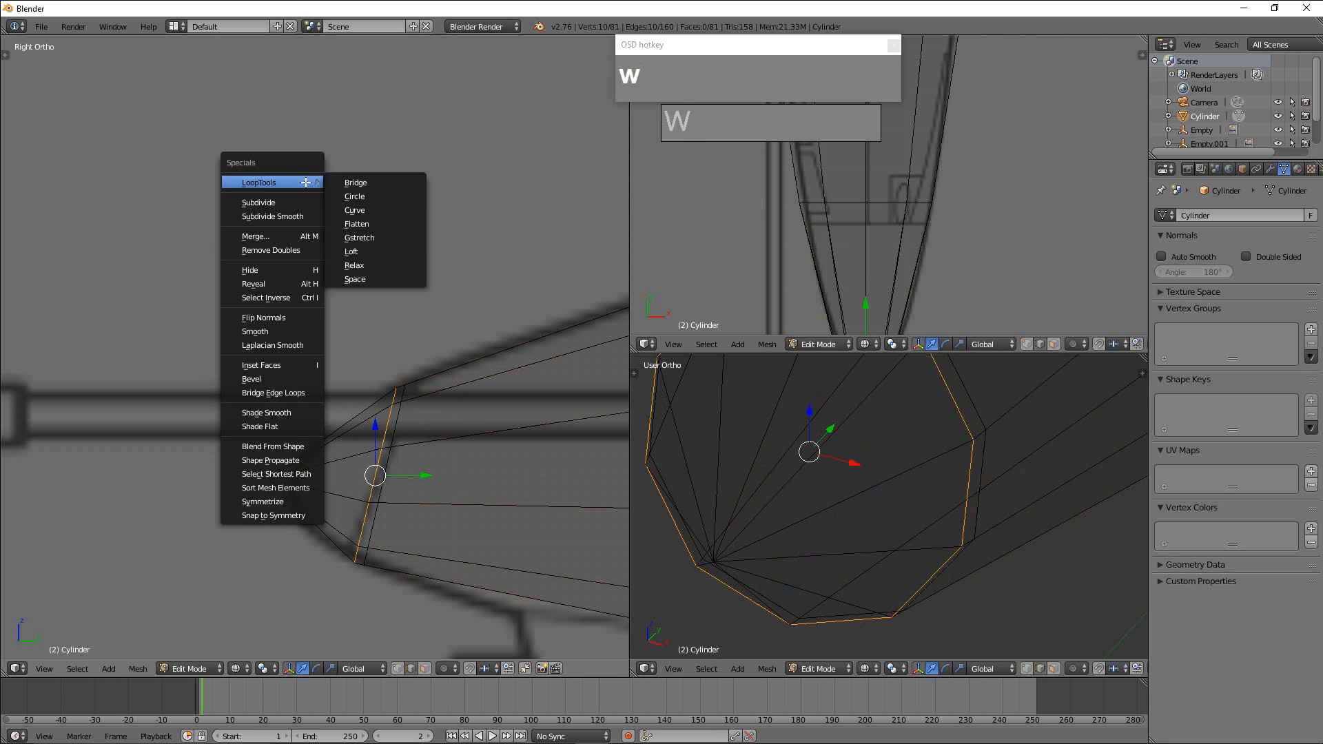
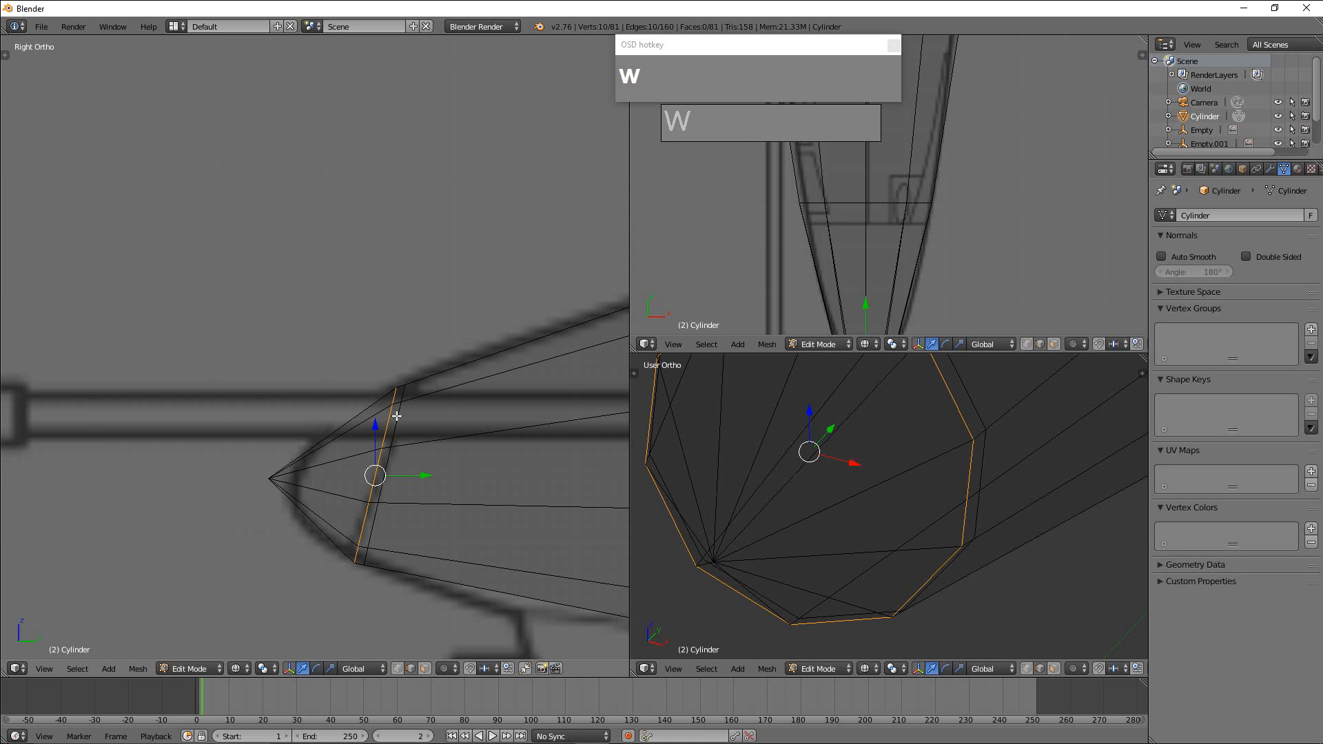
Edge-slide the front slanted nose loop about 0.42 toward the tip and scale it up about 1.21 to meet the blueprint outline.
key(ctrl)
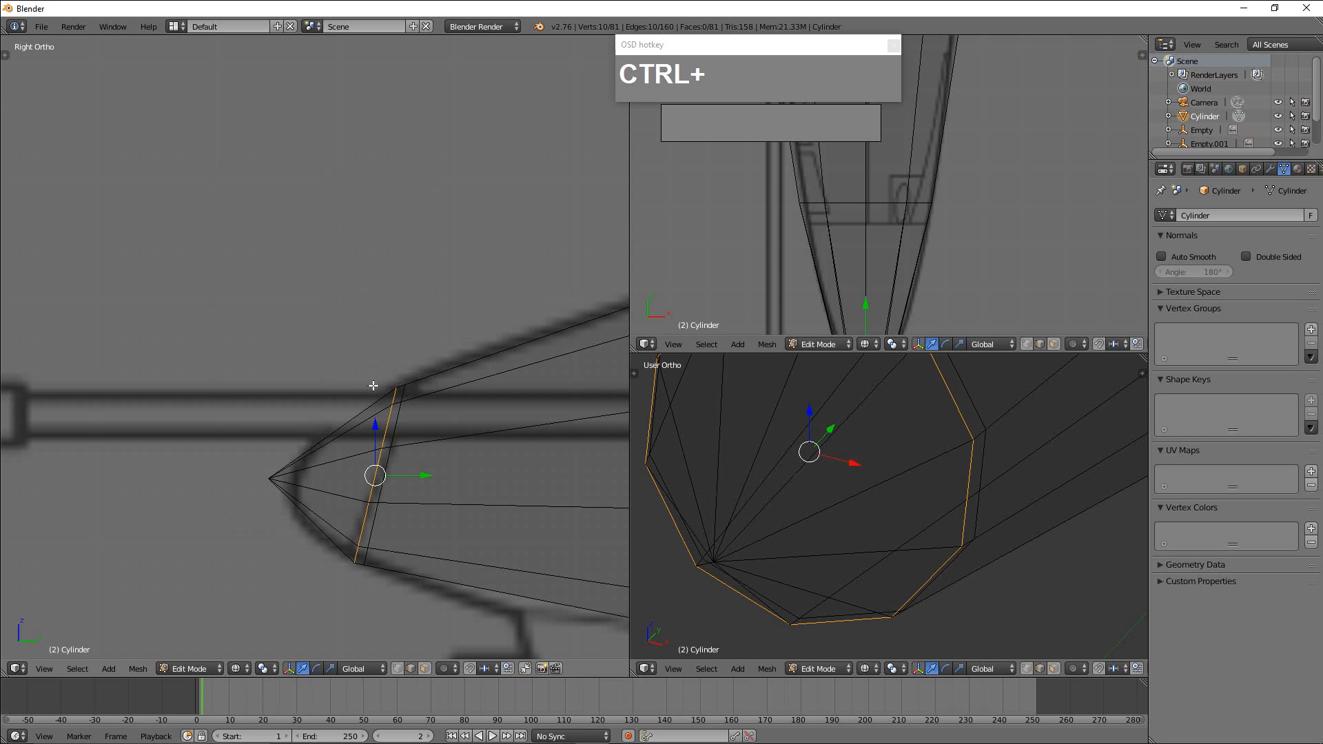
key(ctrl+e)
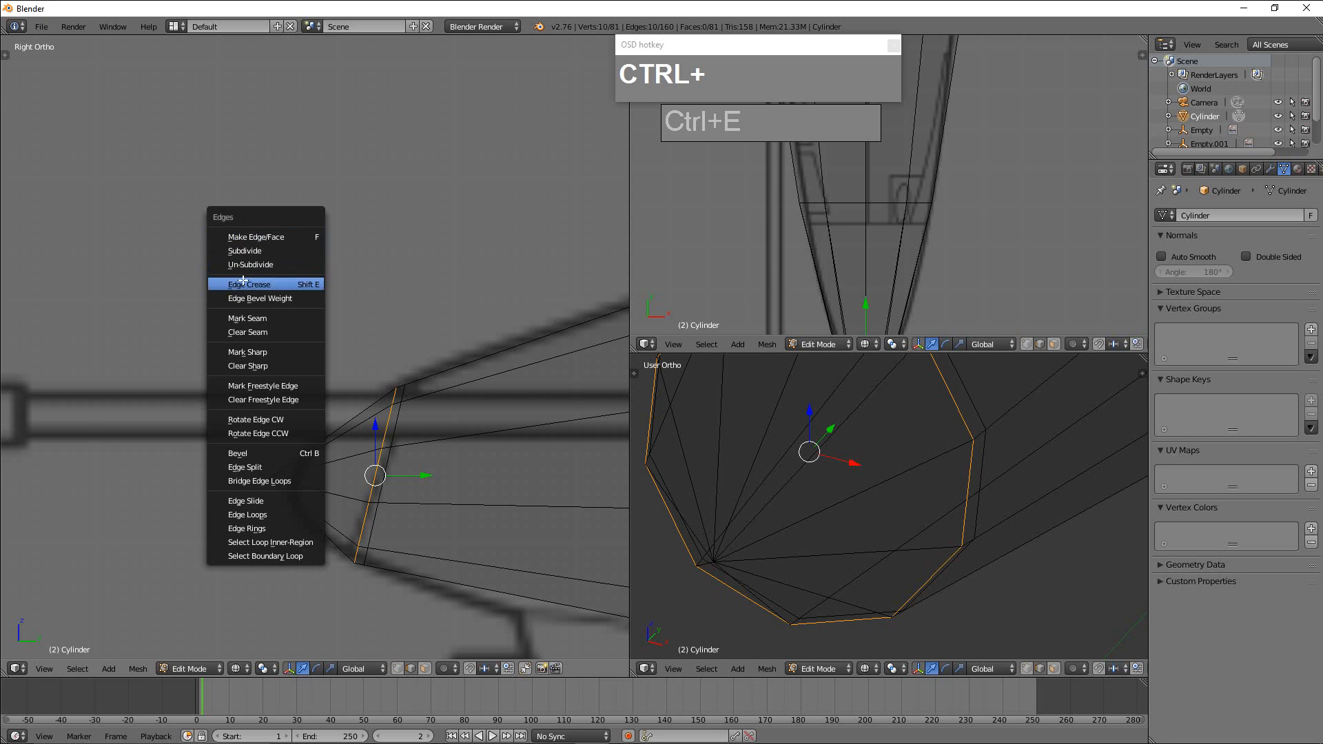
click(249, 501)
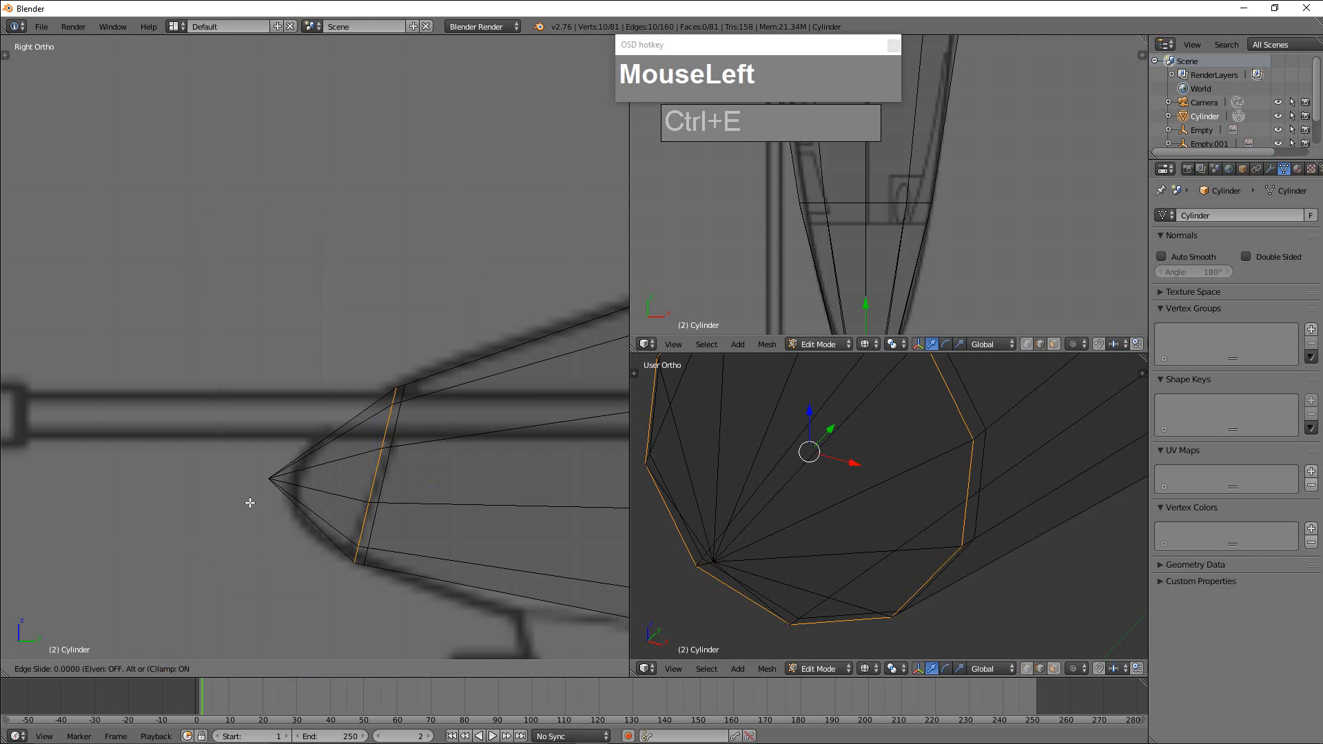
click(209, 505)
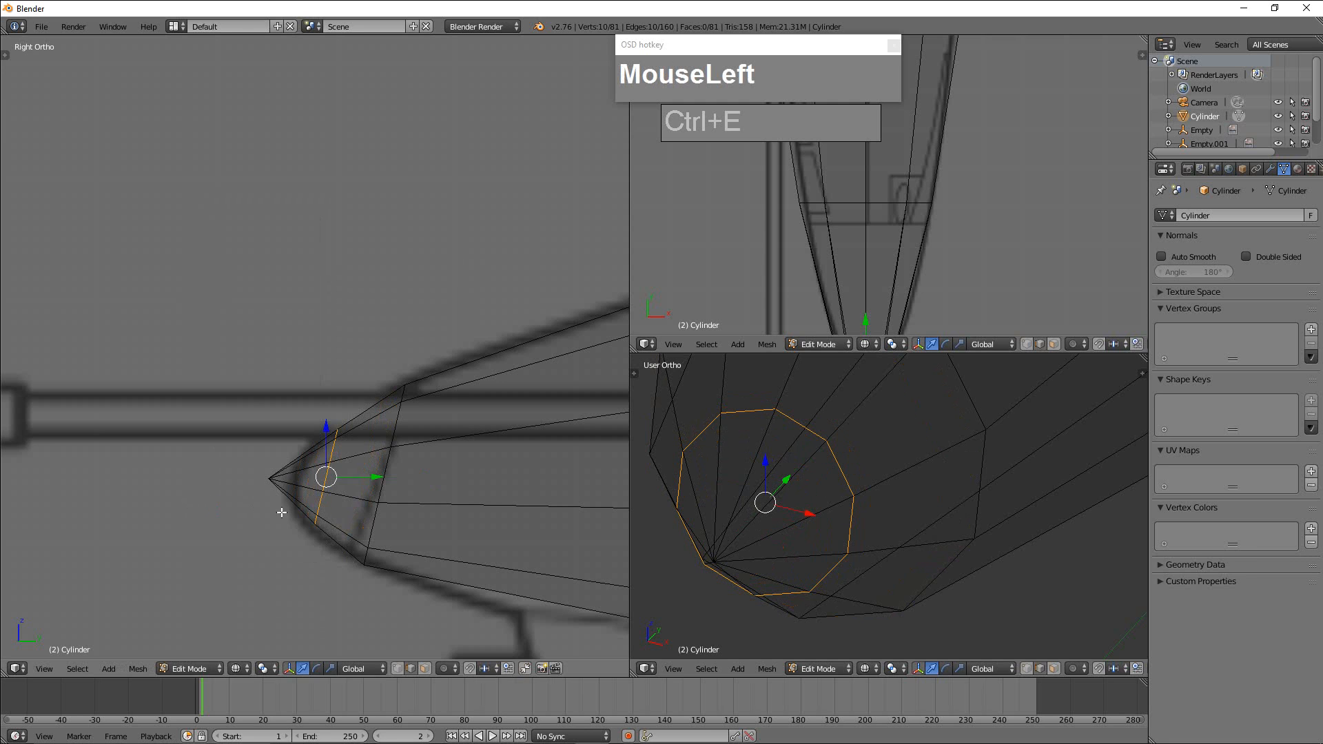
key(s)
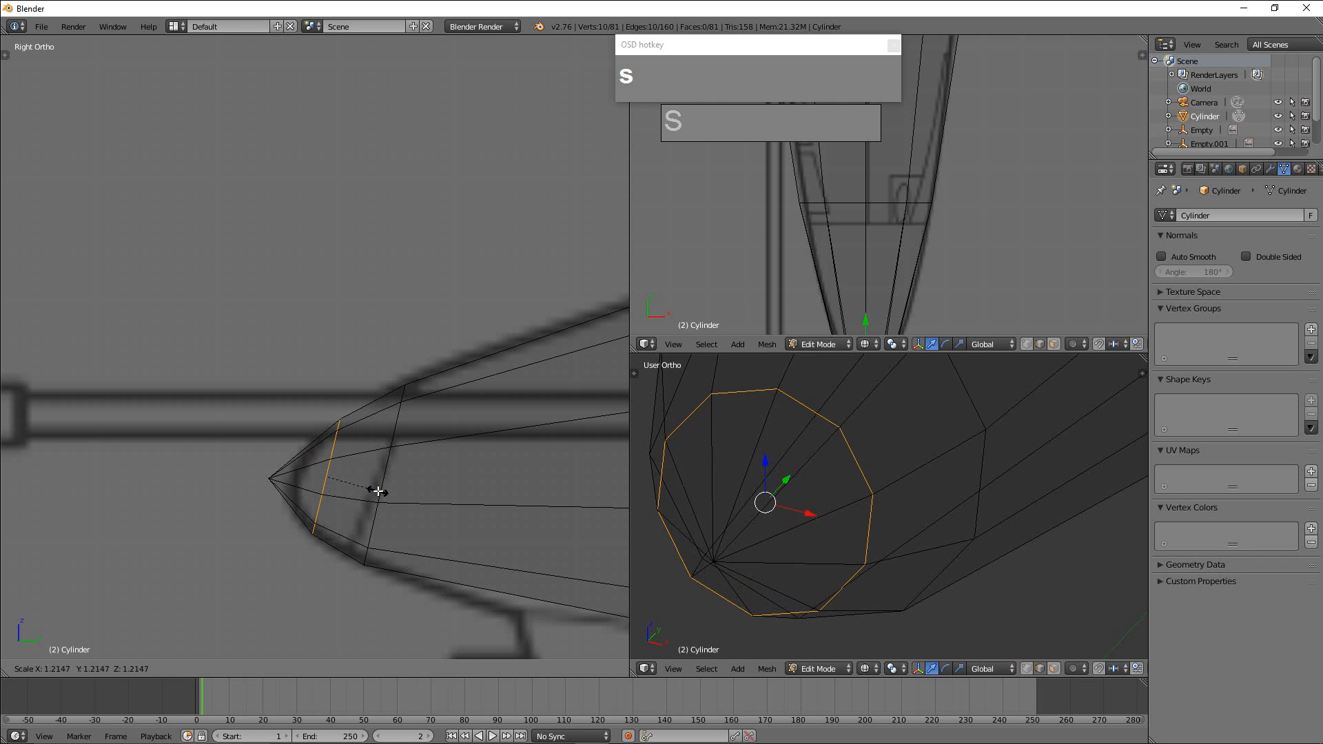
click(375, 488)
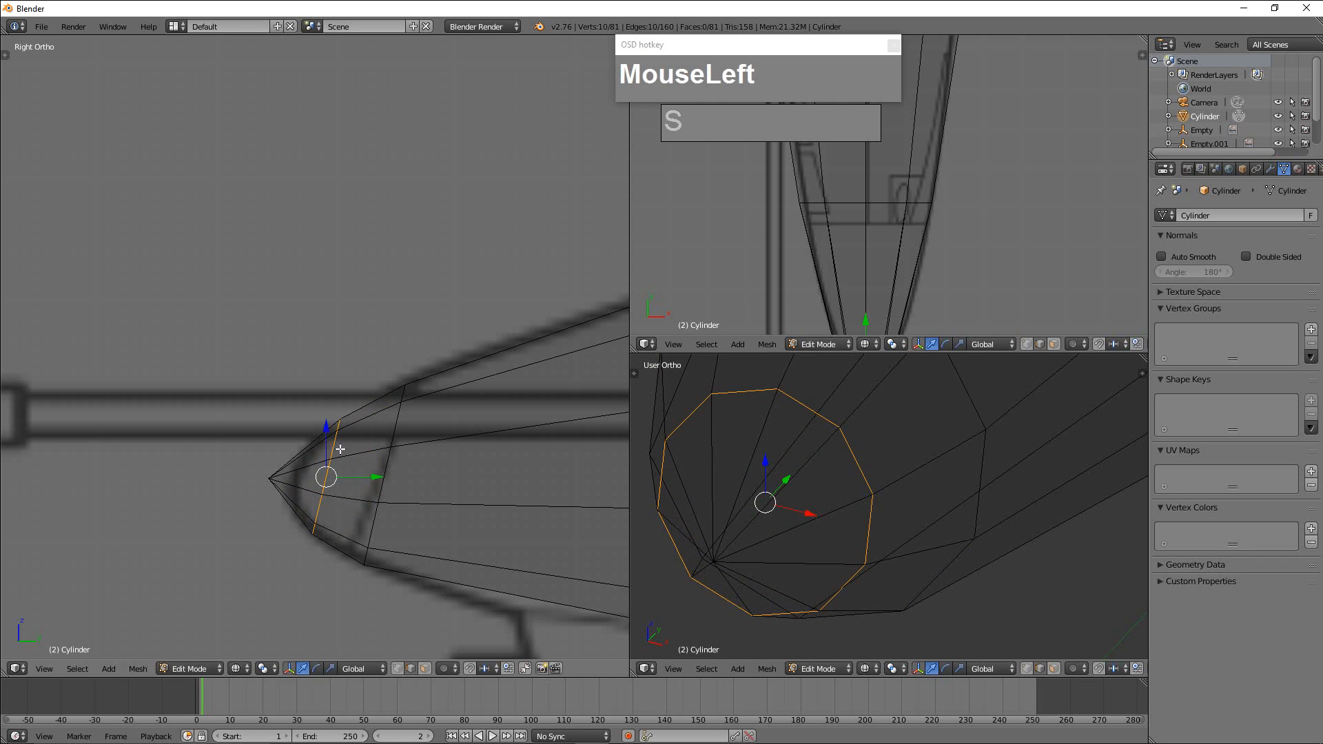
Switch to vertex select mode and move the nose tip vertex back along Y onto the blueprint's nose outline.
key(ctrl+Tab)
click(275, 471)
right_click(269, 478)
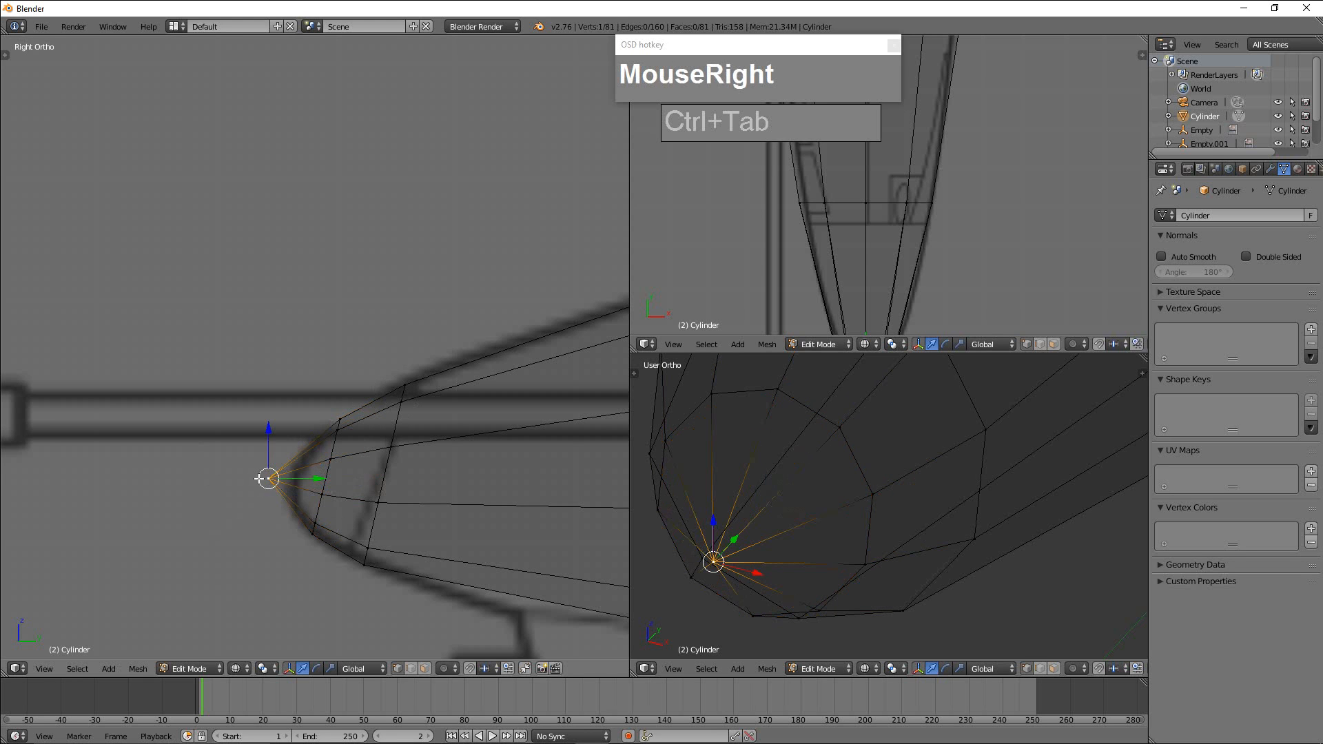
click(317, 479)
drag(317, 479, 339, 480)
click(372, 339)
Examine the nose and forward fuselage mesh against the blueprint in the side and perspective views.
scroll(351, 341, down, 7)
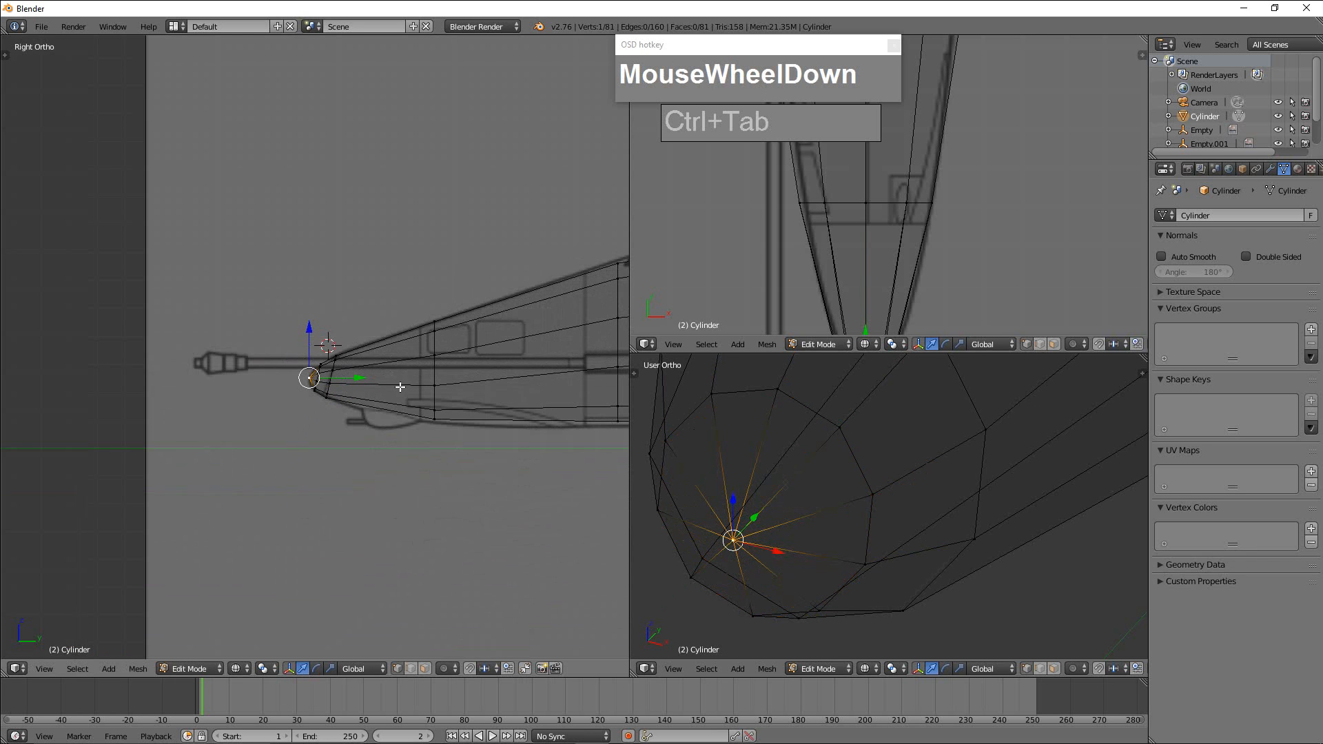
shift+middle_drag(457, 399, 366, 407)
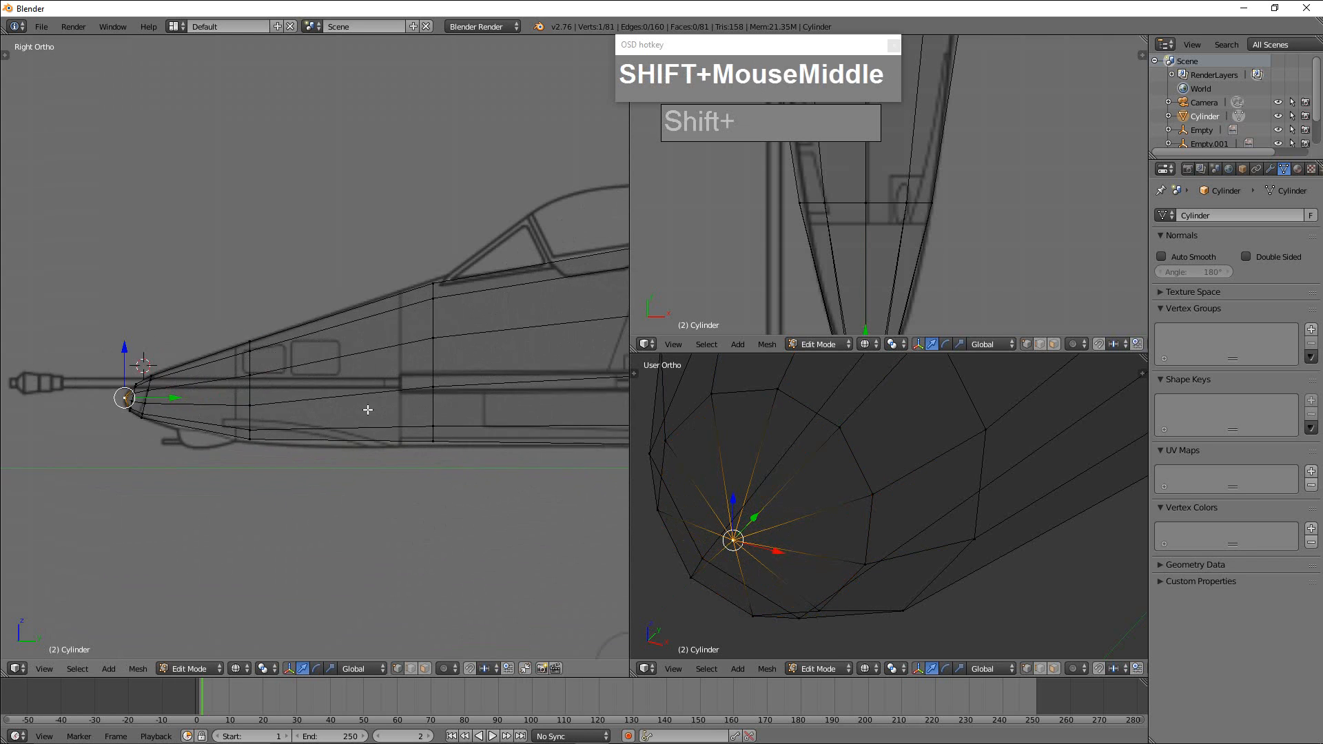
shift+middle_drag(537, 399, 425, 414)
scroll(442, 411, down, 4)
shift+middle_drag(519, 396, 594, 392)
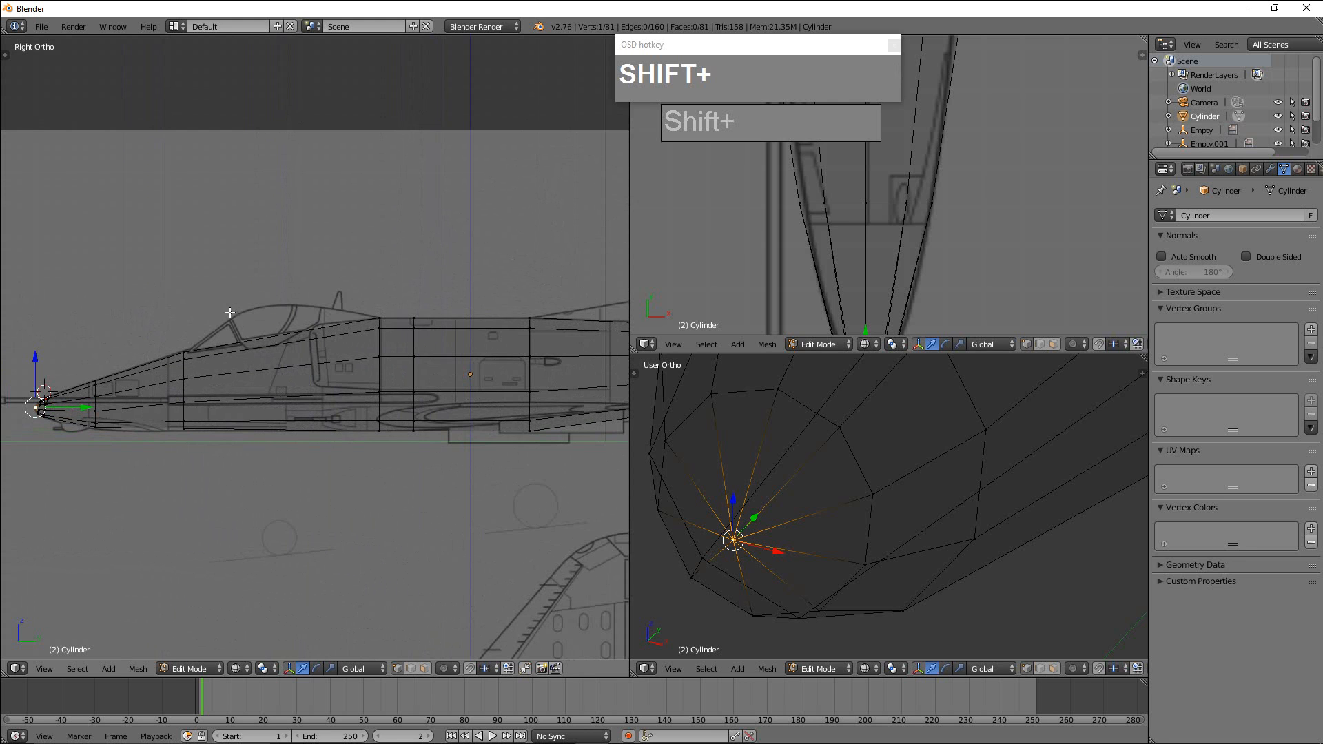
scroll(896, 483, down, 5)
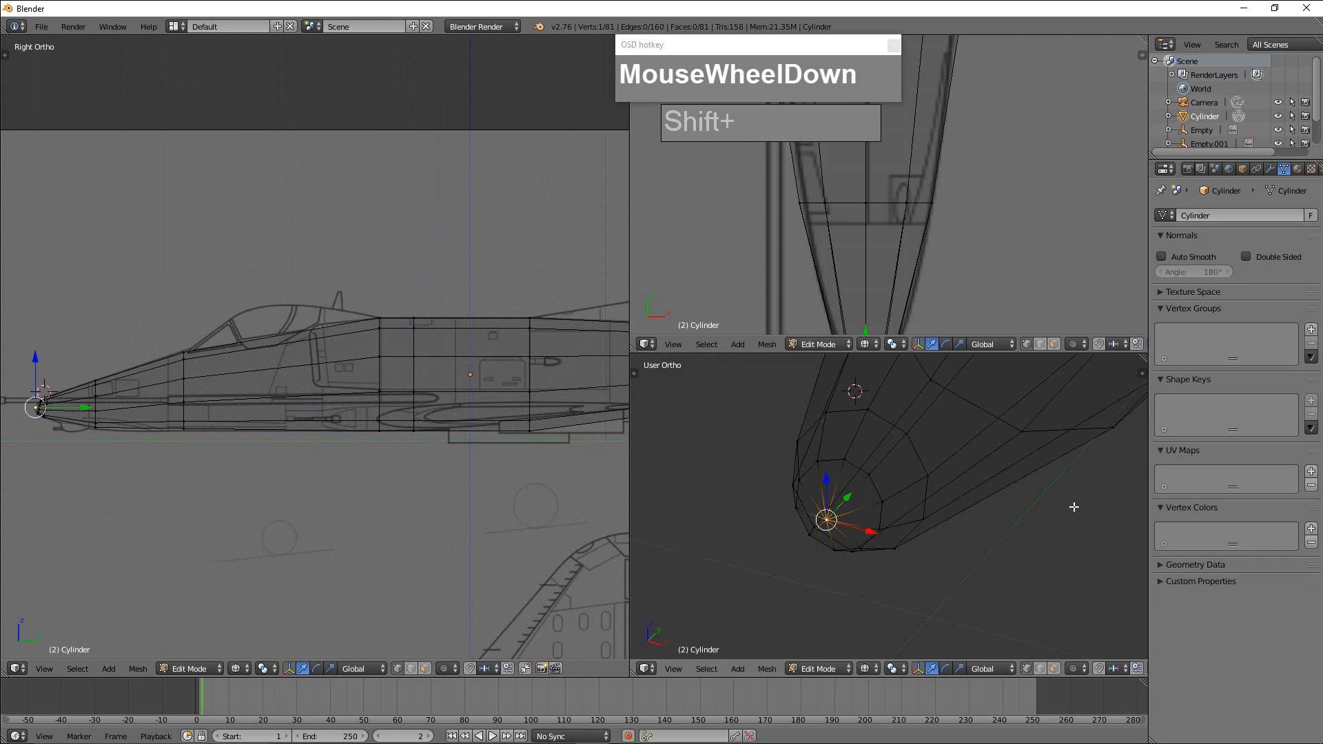
shift+middle_drag(908, 442, 764, 560)
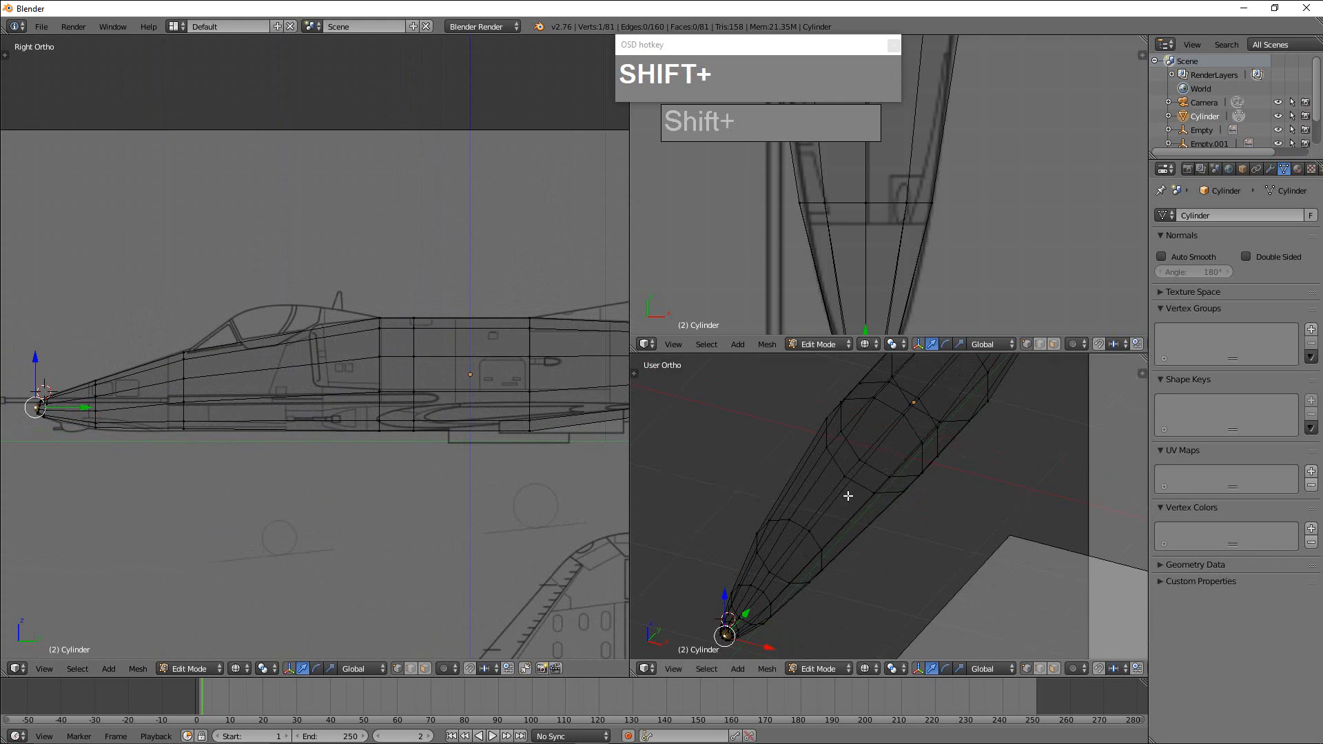
scroll(820, 417, down, 3)
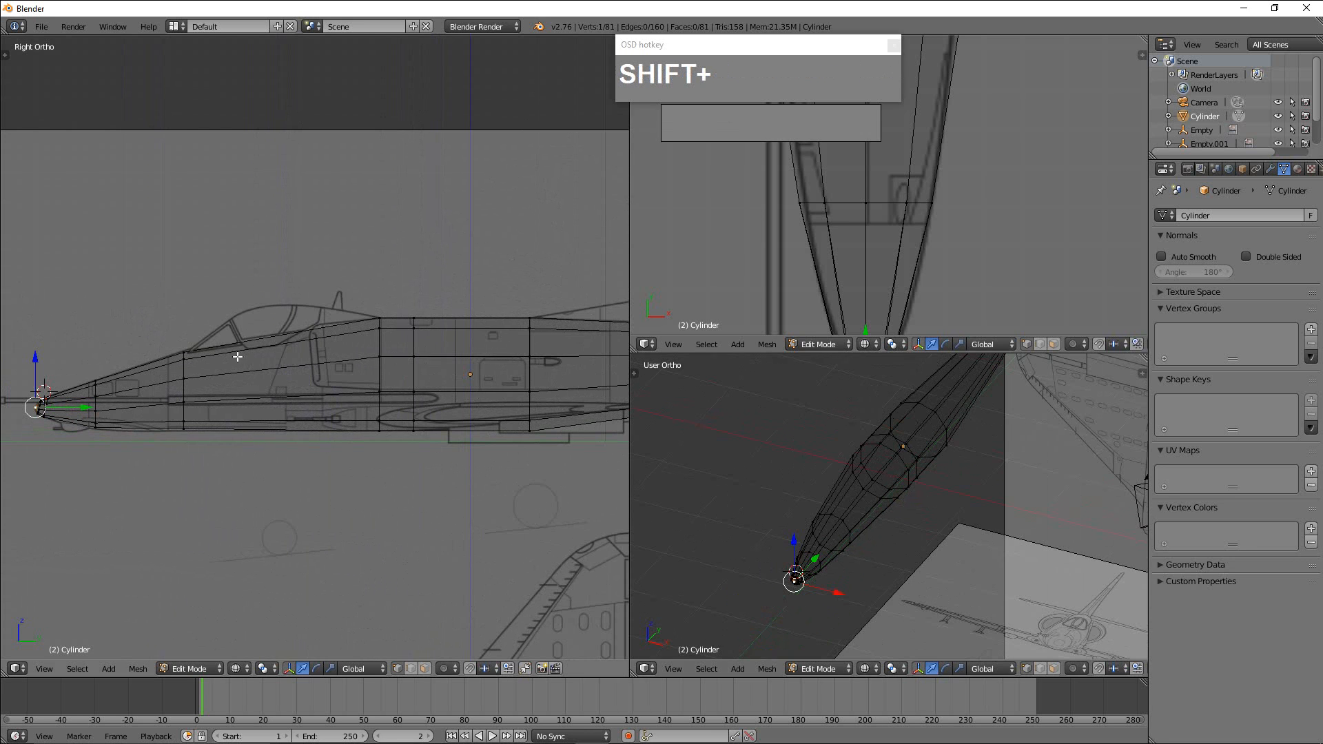
Add an edge loop around the fuselage at the rear base of the windshield, with an edge slide of about -0.42.
scroll(236, 326, up, 4)
shift+middle_drag(236, 324, 382, 328)
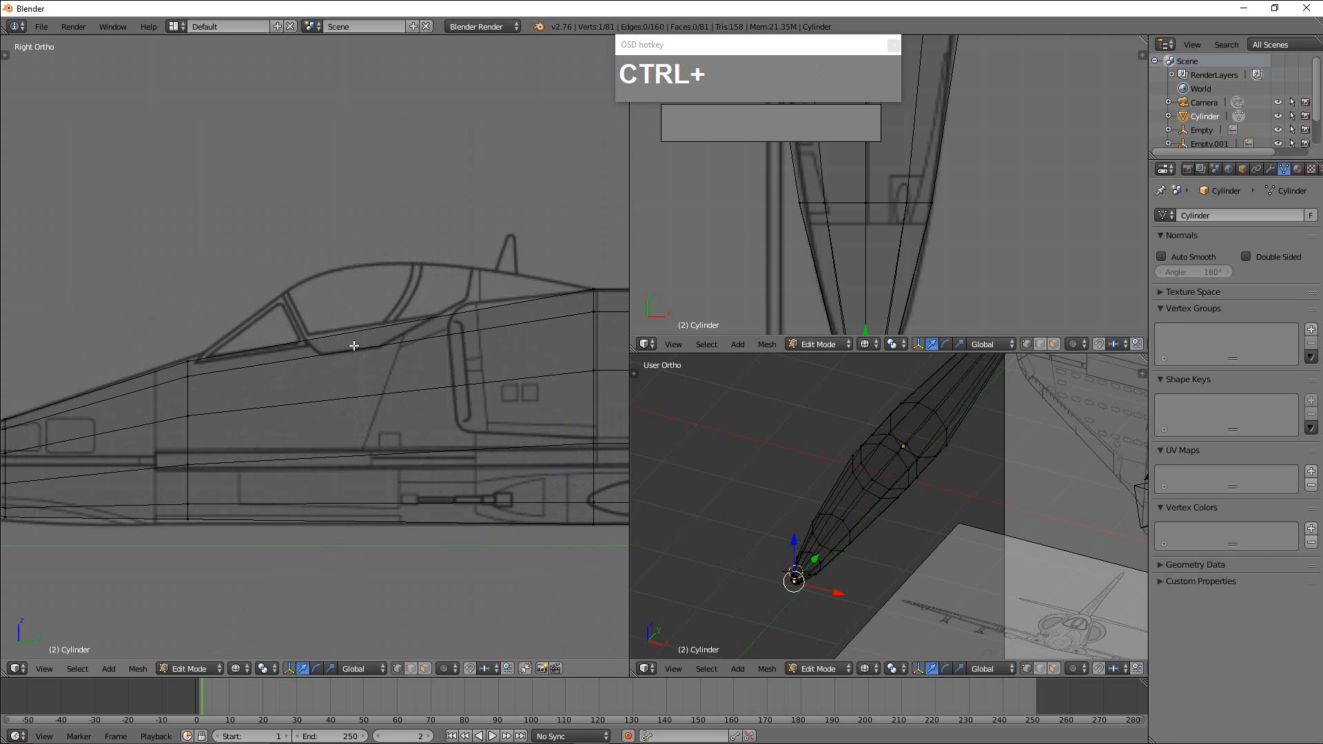
key(ctrl+r)
click(396, 328)
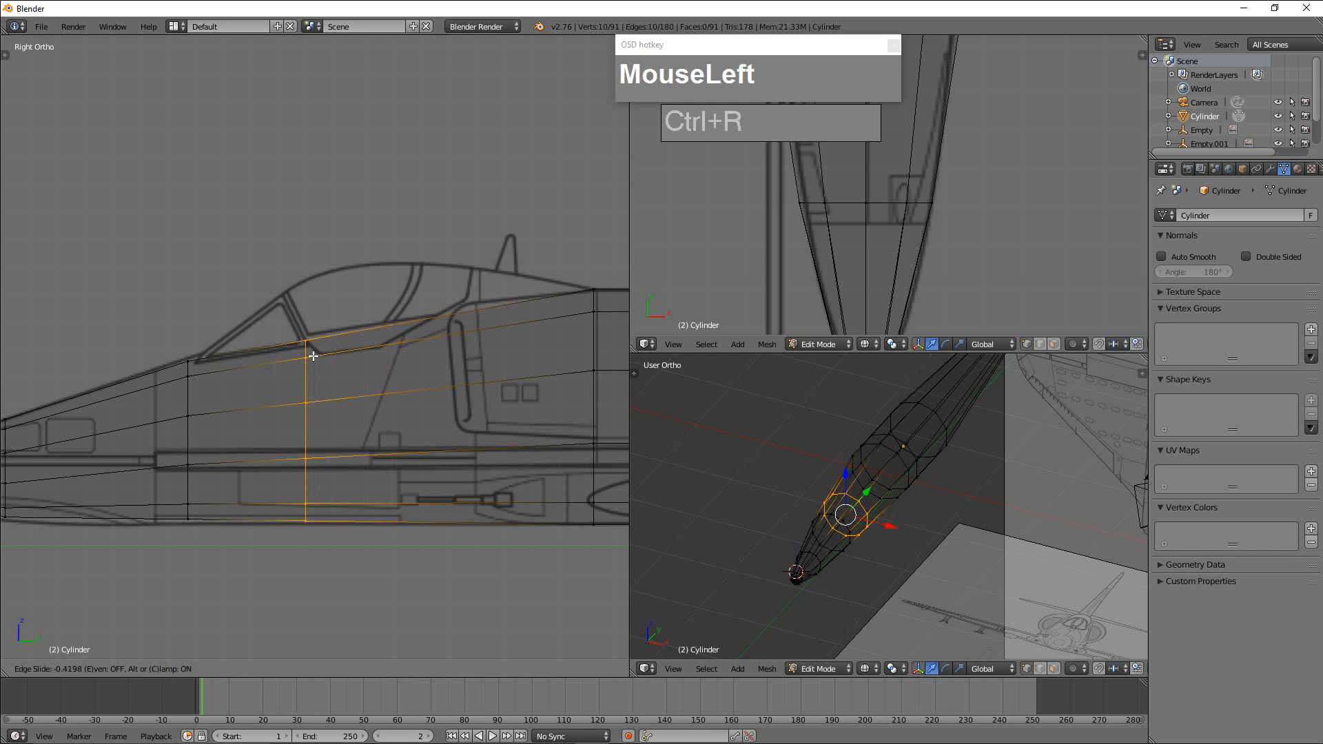
click(314, 356)
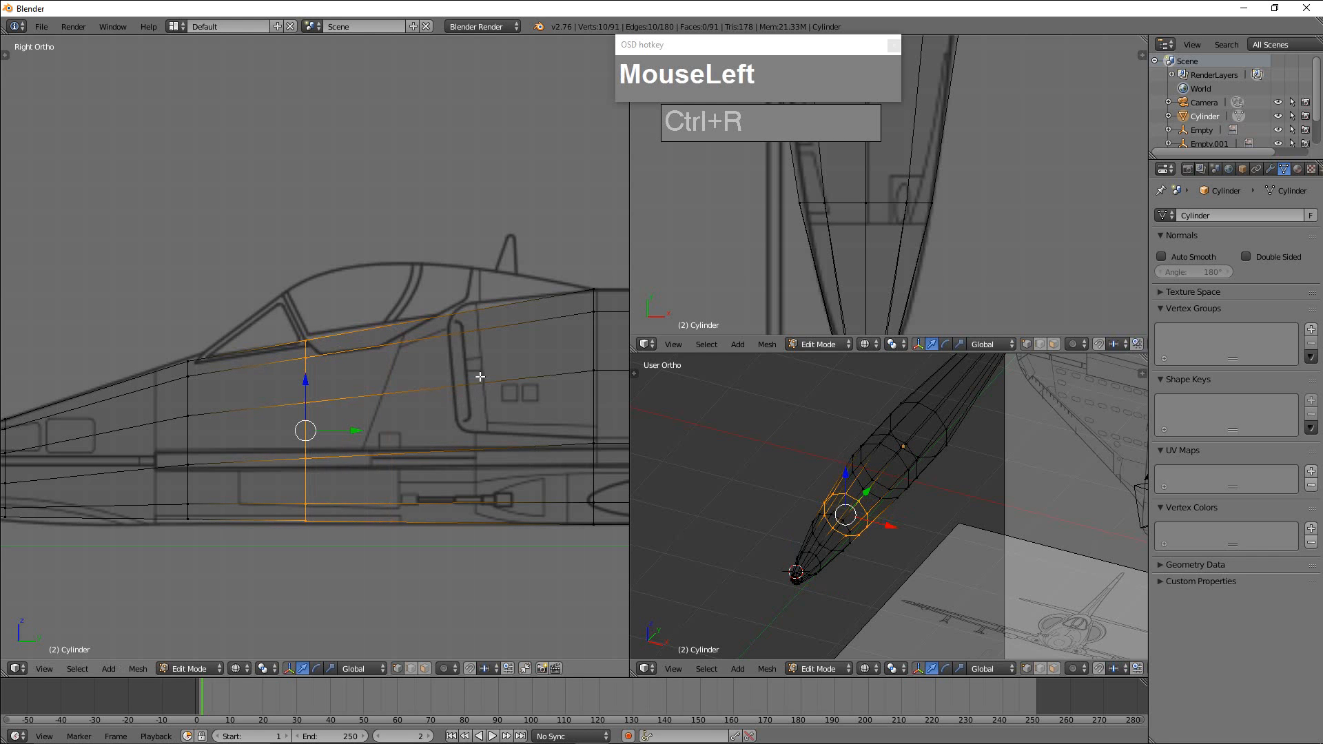
Examine the new cockpit edge loop against the blueprint in the perspective and top views.
scroll(896, 494, up, 2)
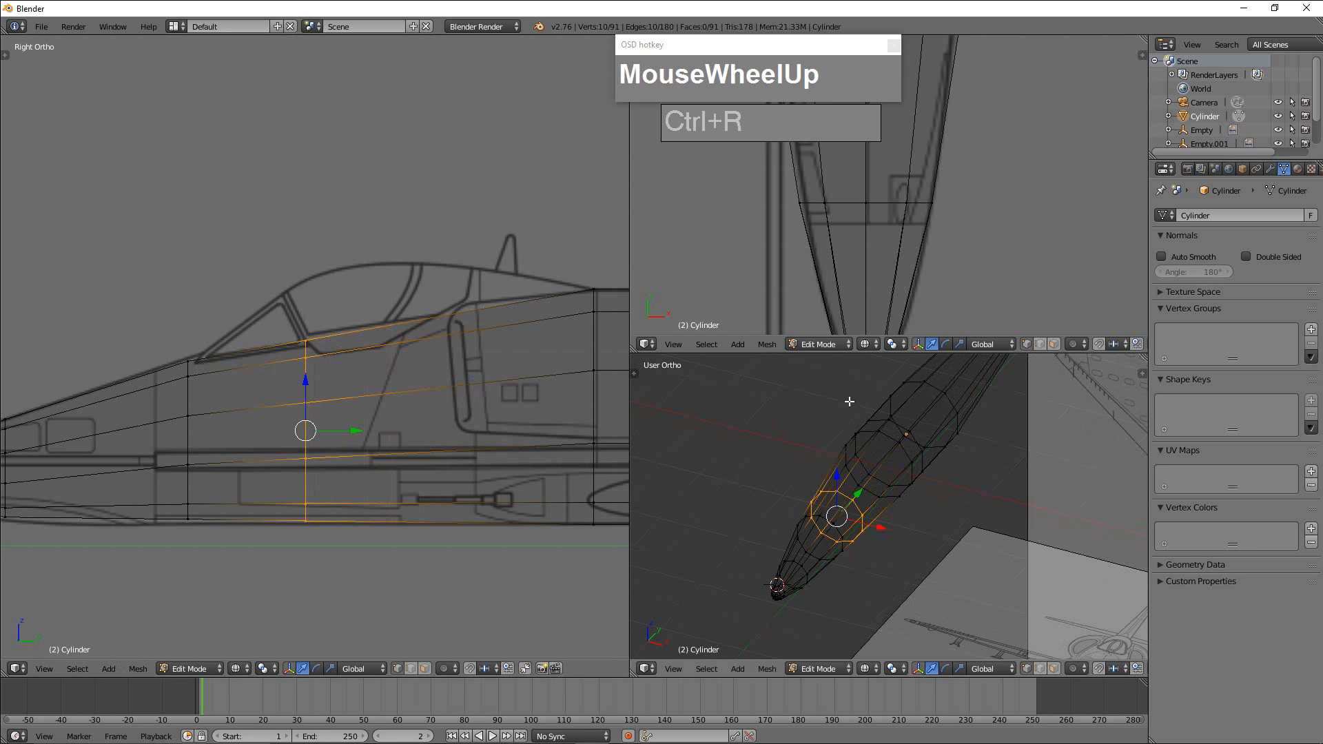
scroll(919, 234, down, 4)
shift+middle_drag(921, 244, 930, 352)
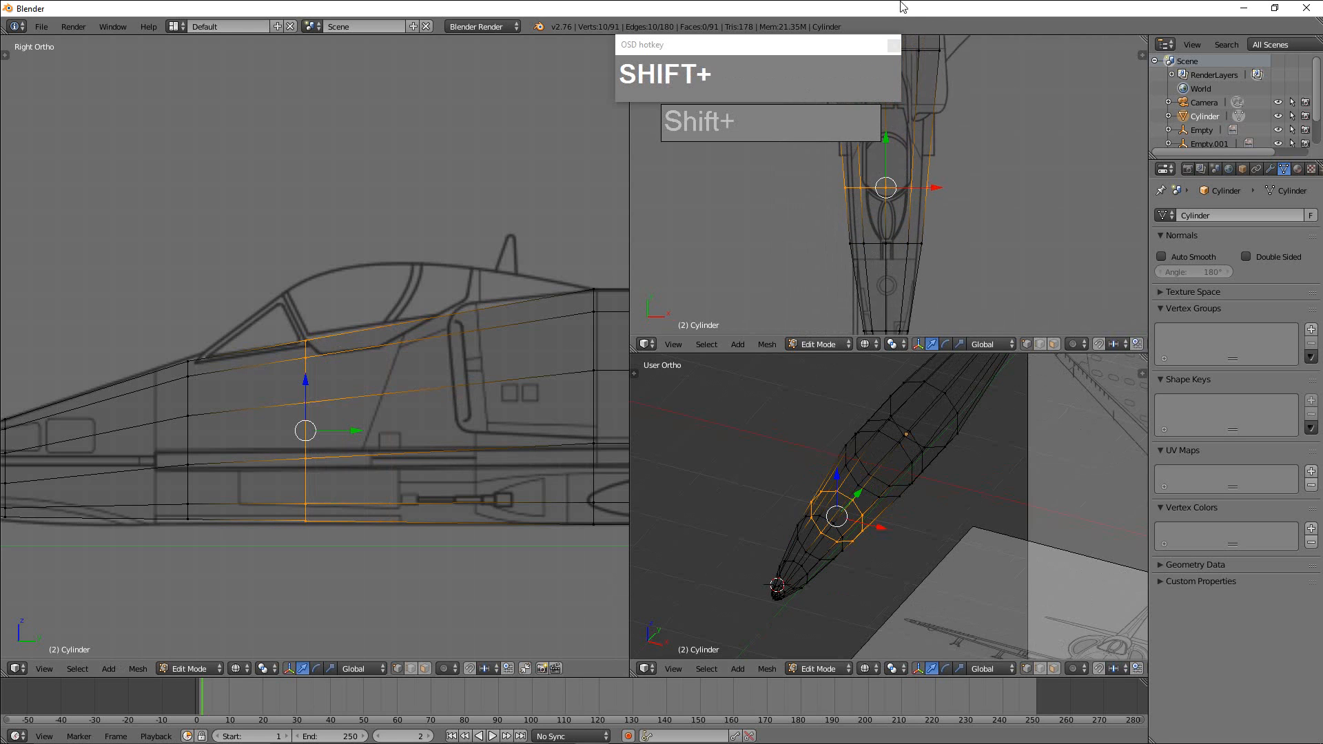
shift+middle_drag(916, 149, 927, 234)
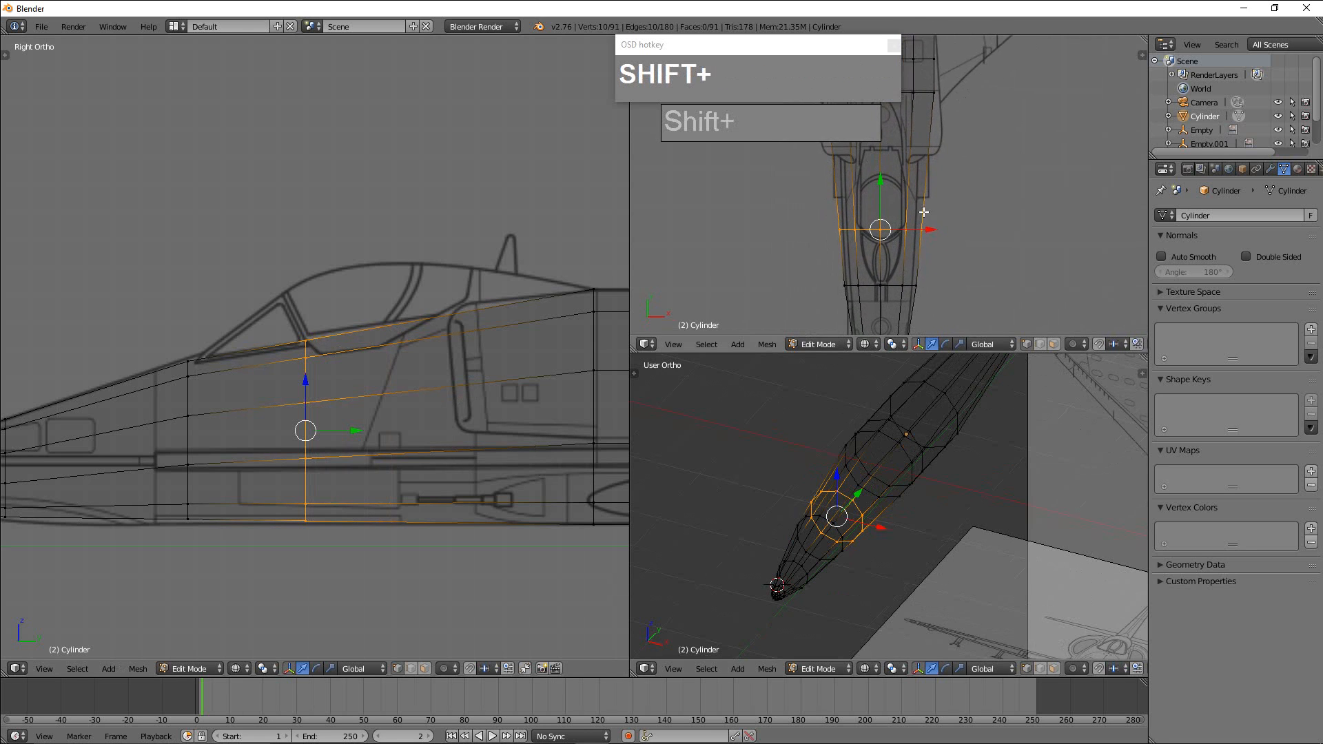
scroll(933, 277, up, 1)
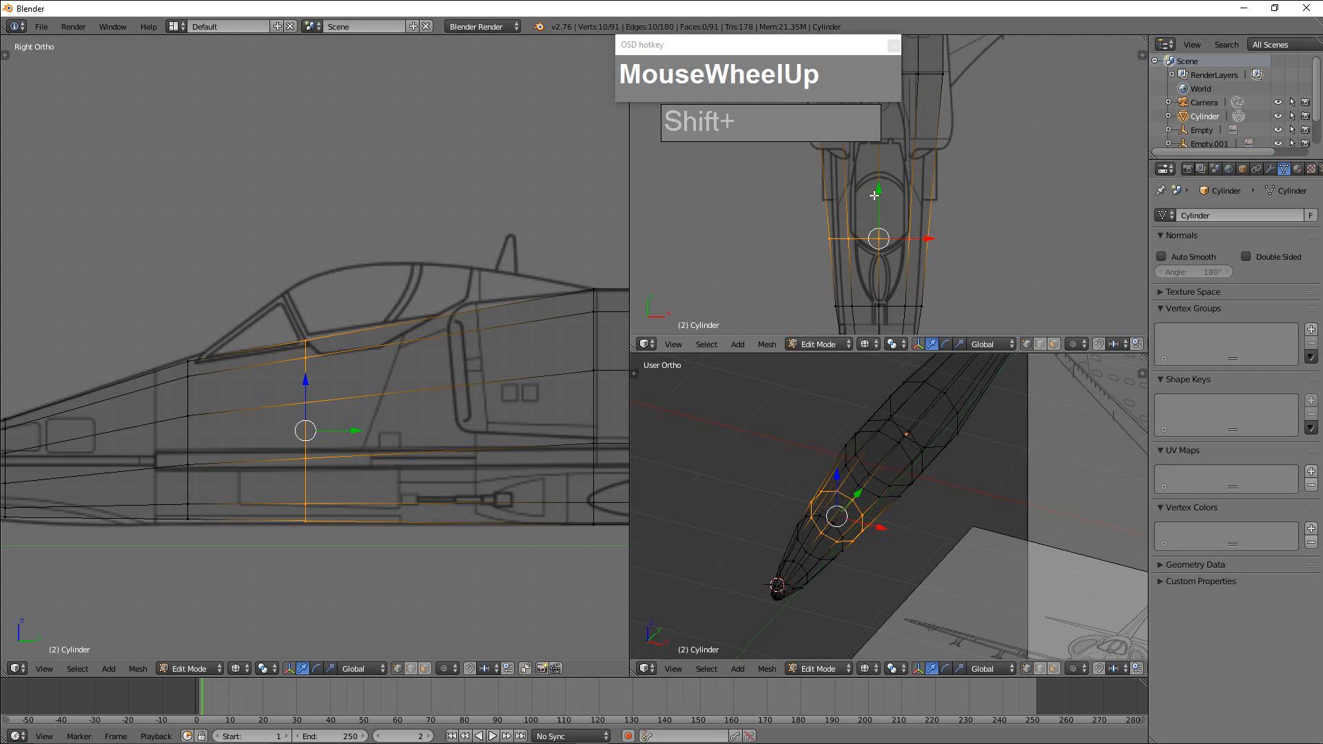
scroll(898, 195, down, 1)
mouse_move(897, 220)
shift+middle_down()
mouse_move(900, 250)
mouse_move(901, 216)
shift+middle_up()
scroll(902, 251, up, 1)
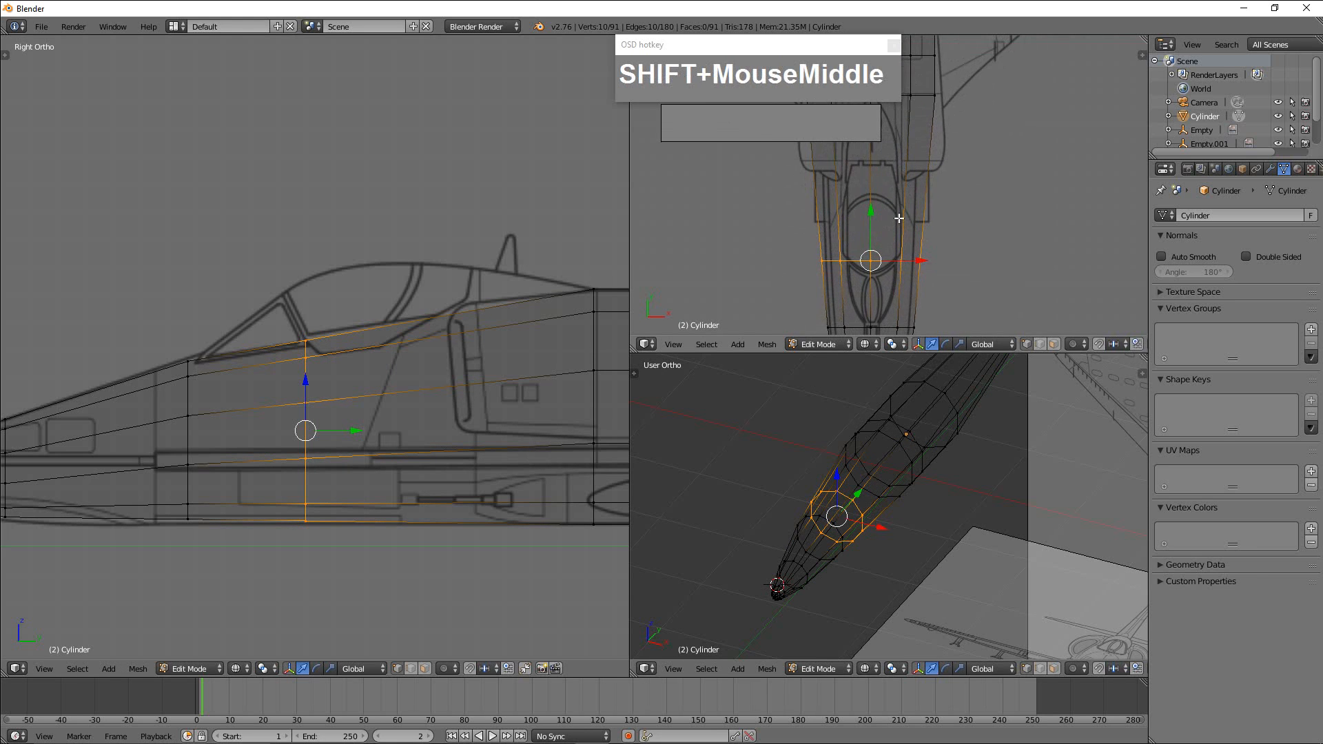
Switch to face select mode and pick a centre face in the cockpit area in the top view.
key(ctrl+Tab)
click(875, 244)
right_click(858, 188)
right_click(891, 185)
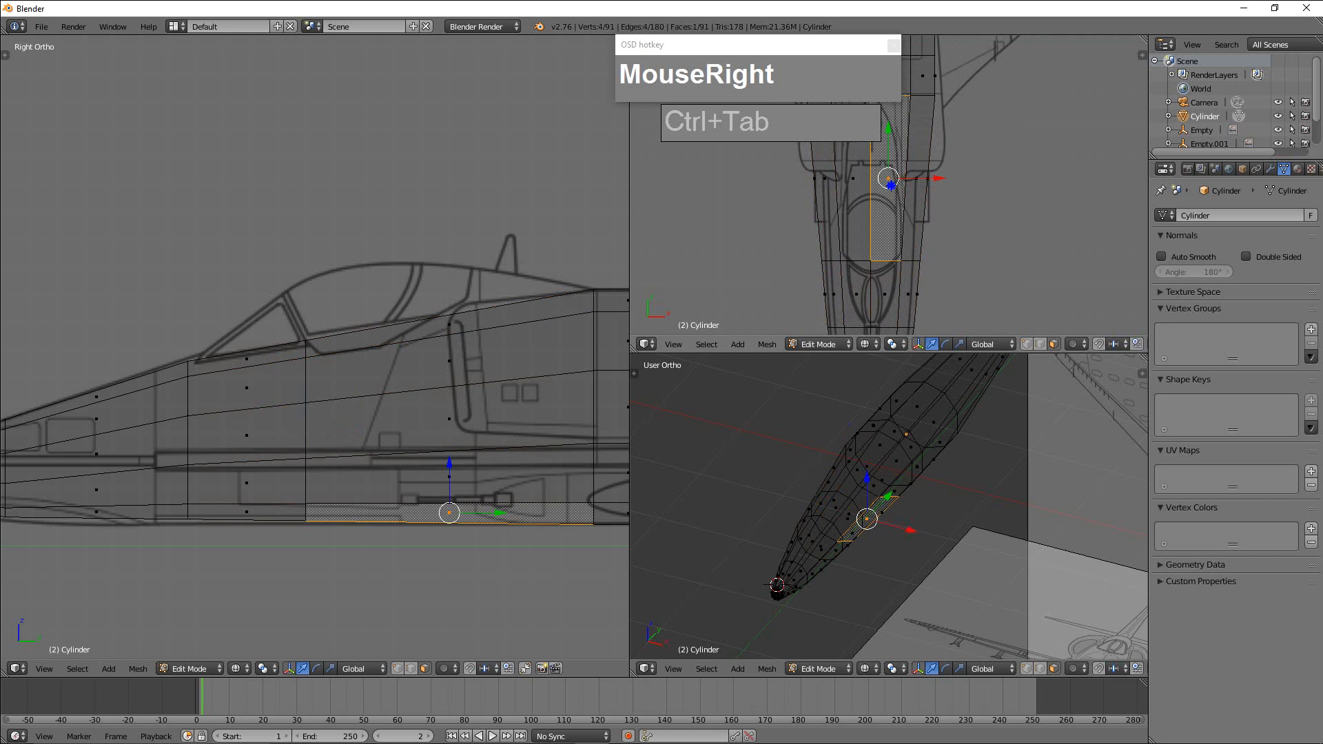
Try to select the four centre faces covering the cockpit and windshield area in the top view.
scroll(891, 186, down, 1)
shift+middle_drag(891, 186, 895, 250)
scroll(895, 250, up, 1)
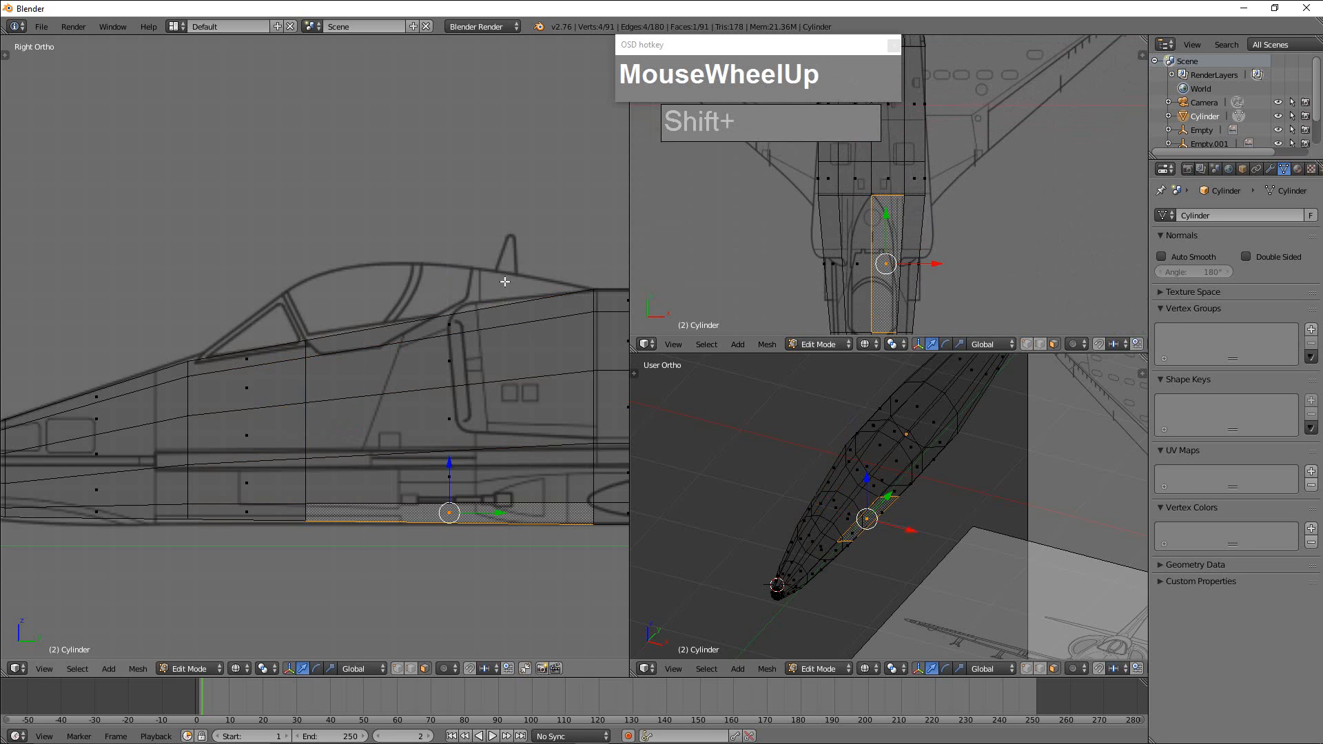
shift+middle_drag(864, 219, 852, 201)
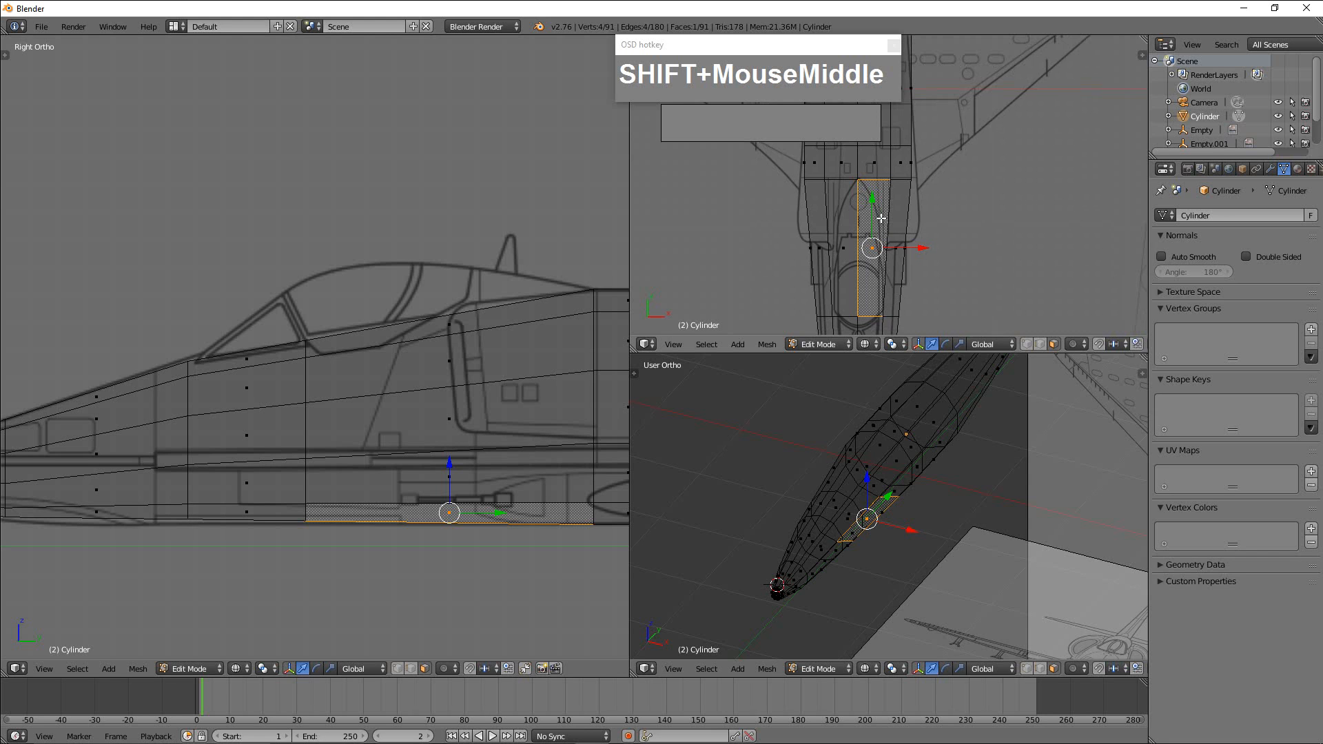
shift+middle_drag(882, 219, 848, 213)
scroll(833, 199, down, 2)
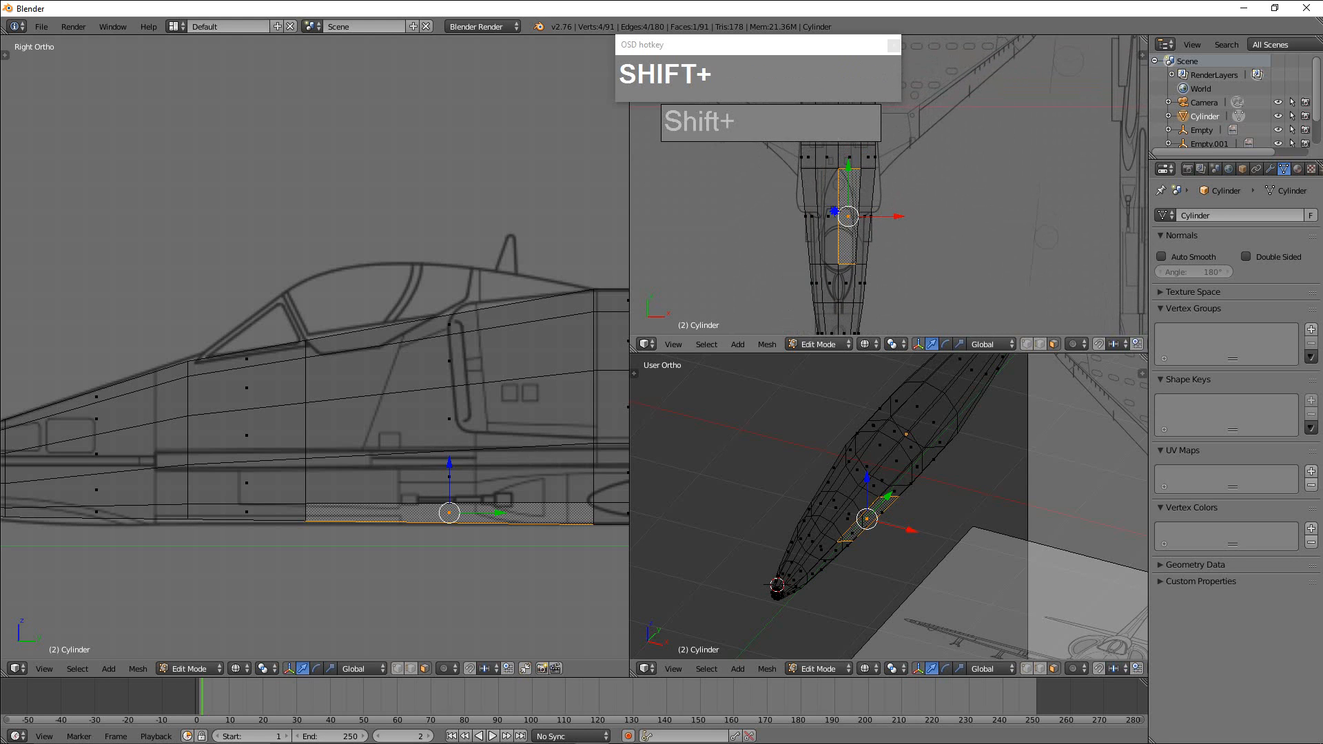
shift+click(834, 211)
shift+click(845, 279)
shift+click(872, 282)
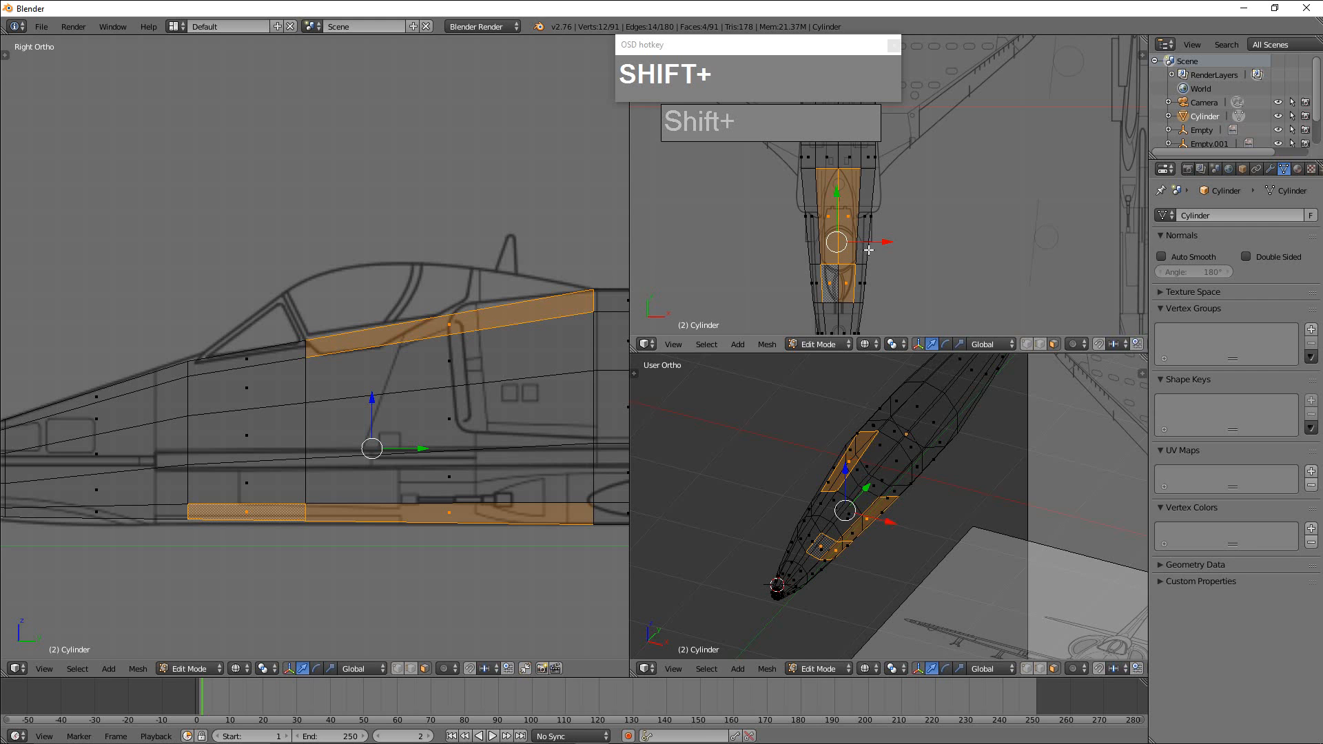
Widen the top and perspective viewports by narrowing the outliner and properties area.
scroll(1075, 326, down, 1)
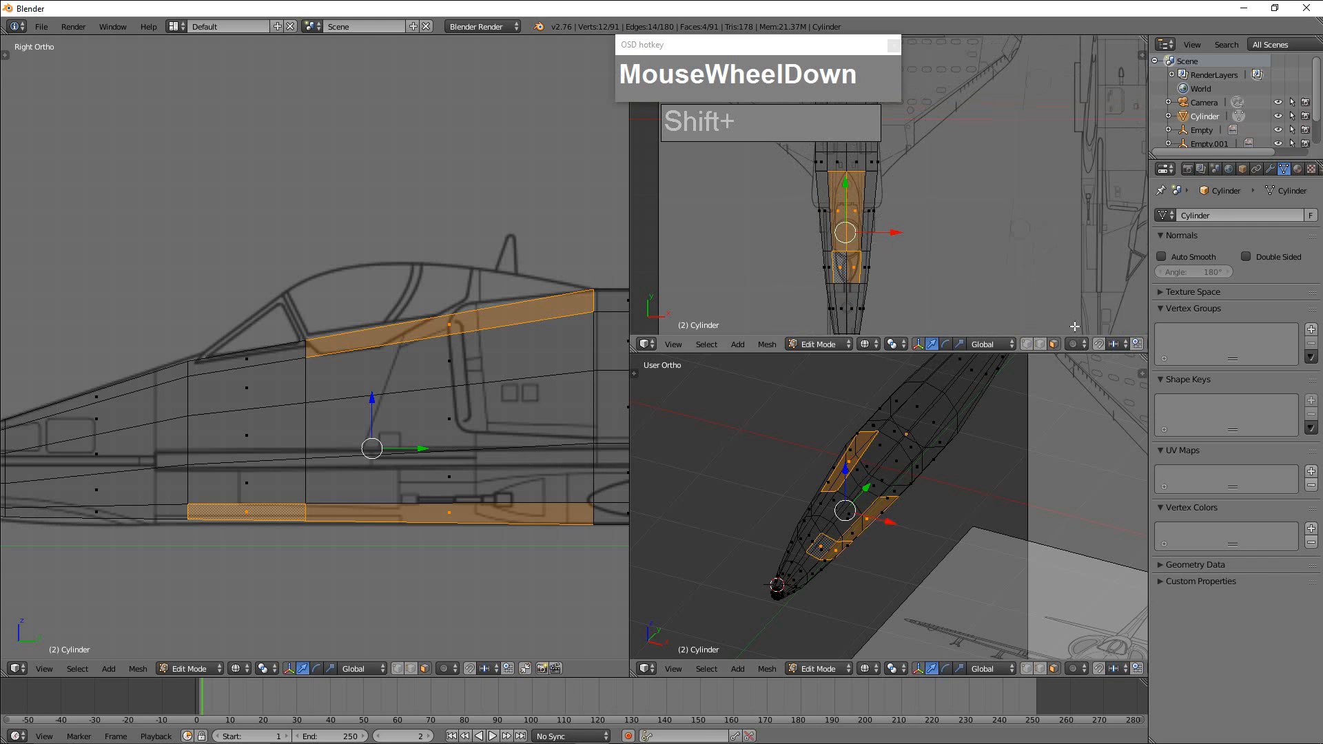
drag(1149, 343, 1239, 344)
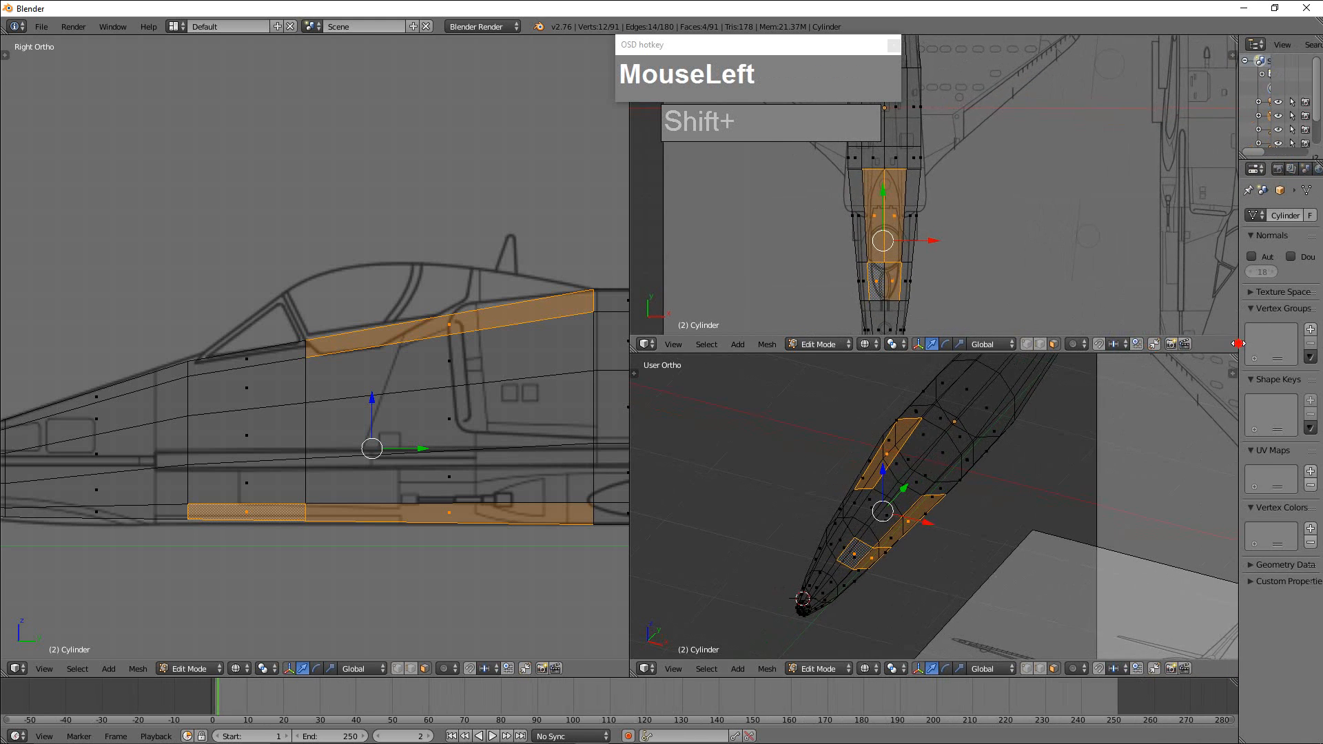
scroll(1041, 298, up, 1)
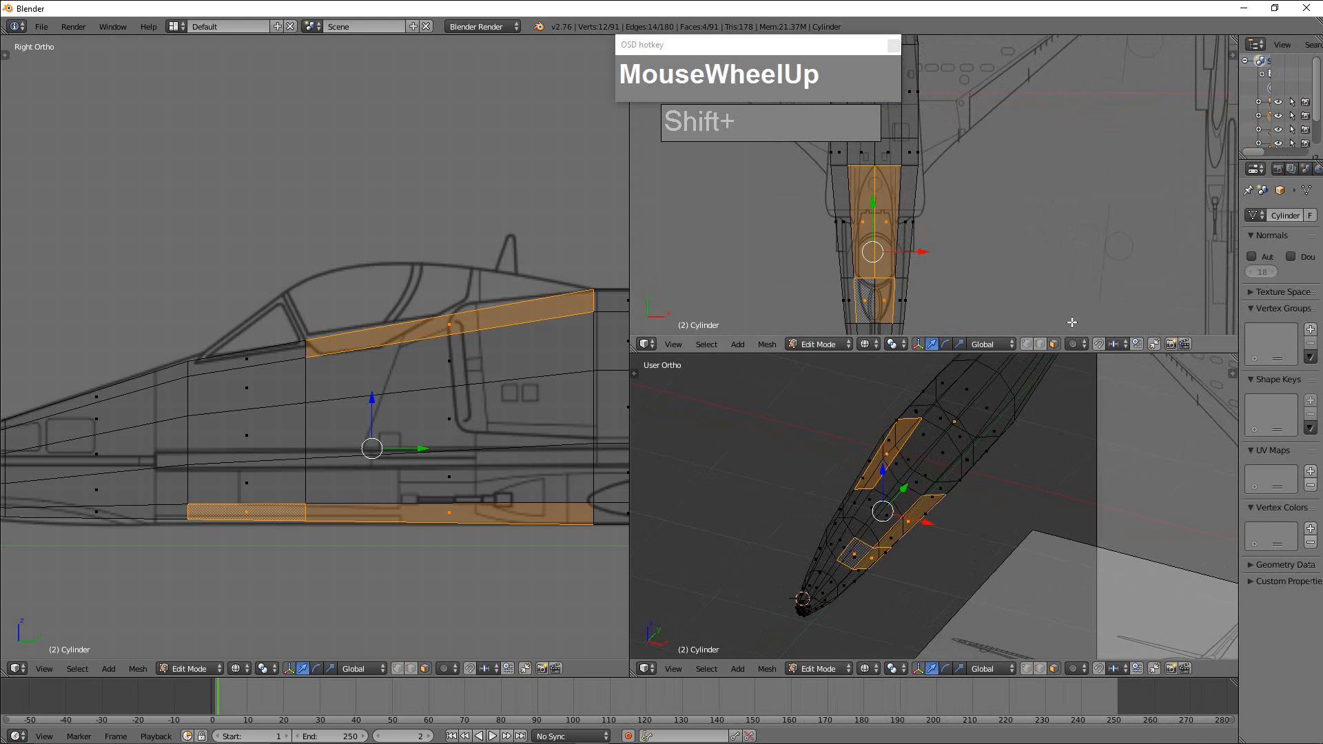
Select the four upper centre faces of the fuselage that span the cockpit and windshield area.
right_click(881, 235)
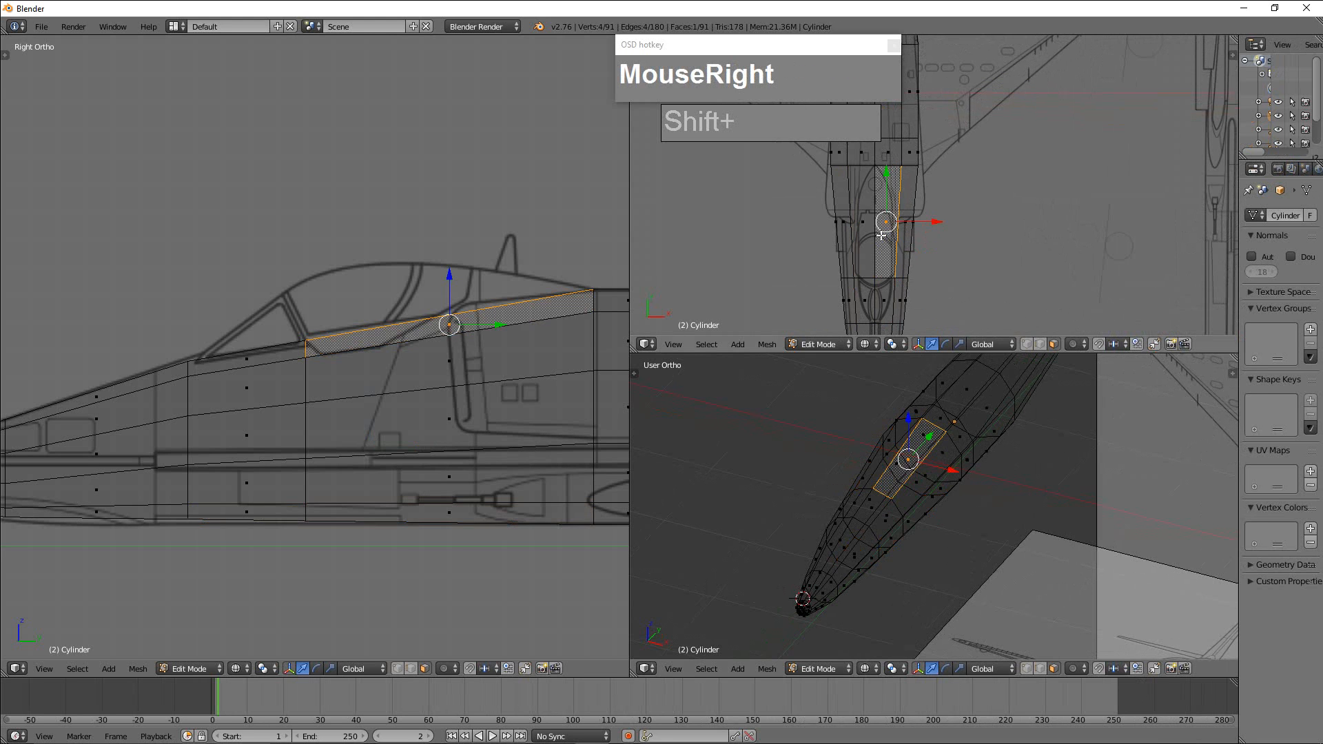
right_click(864, 223)
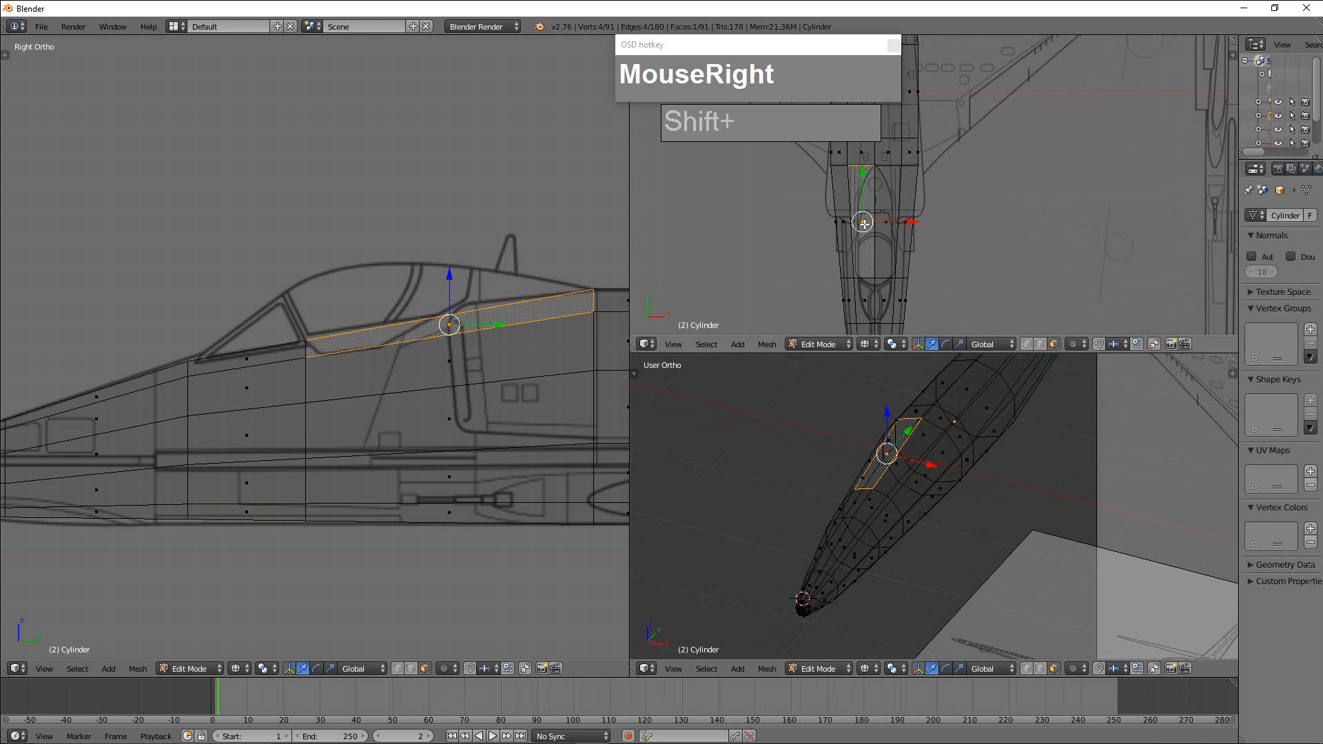
shift+right_click(238, 346)
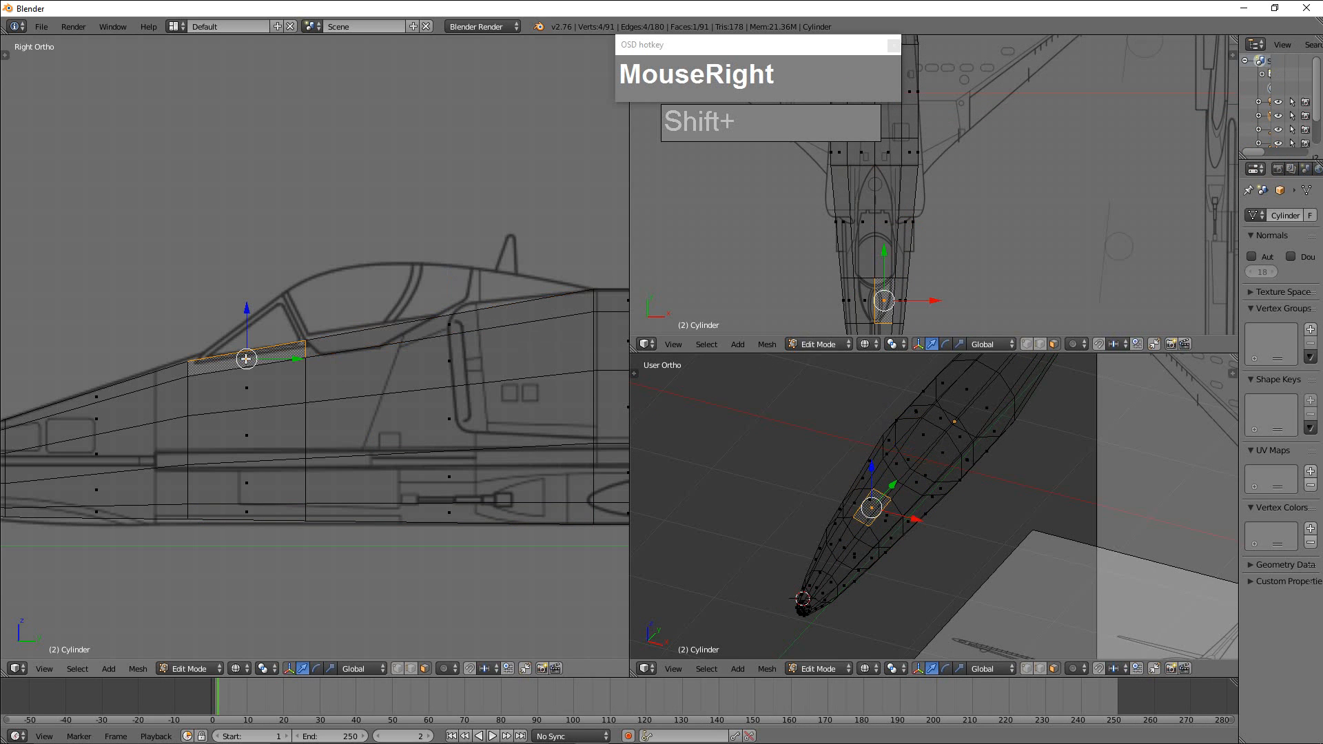
shift+right_click(428, 333)
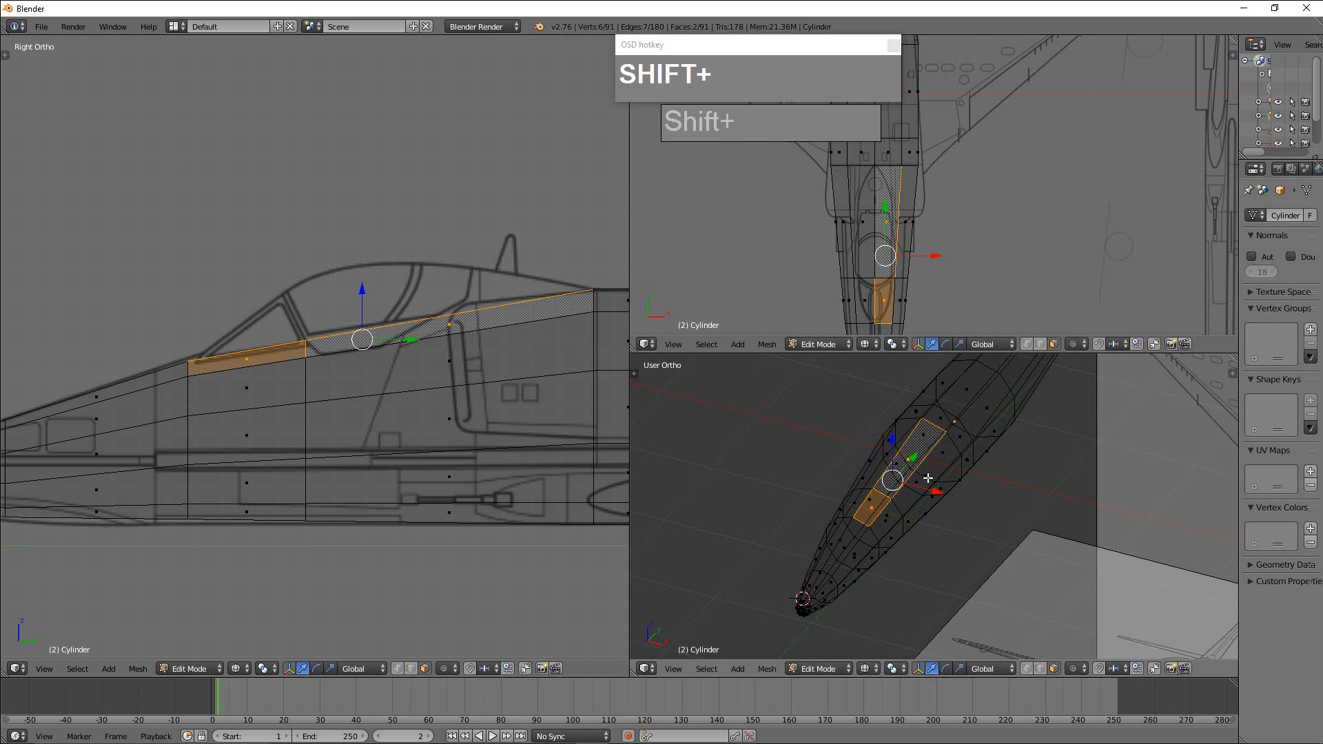
middle_drag(927, 478, 901, 441)
shift+right_click(858, 463)
shift+right_click(844, 503)
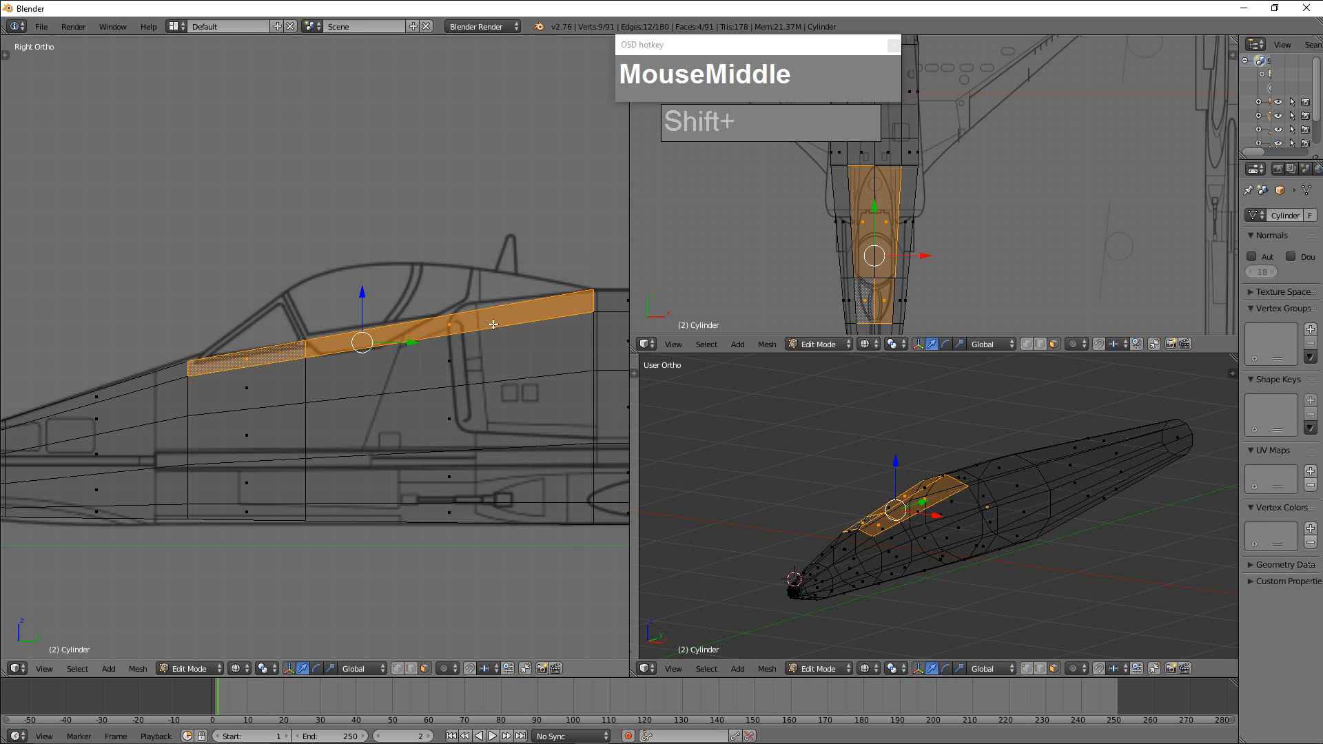
Extrude the four cockpit faces upward about 0.20 along their normal and scale them to about 0.49 along Y.
key(e)
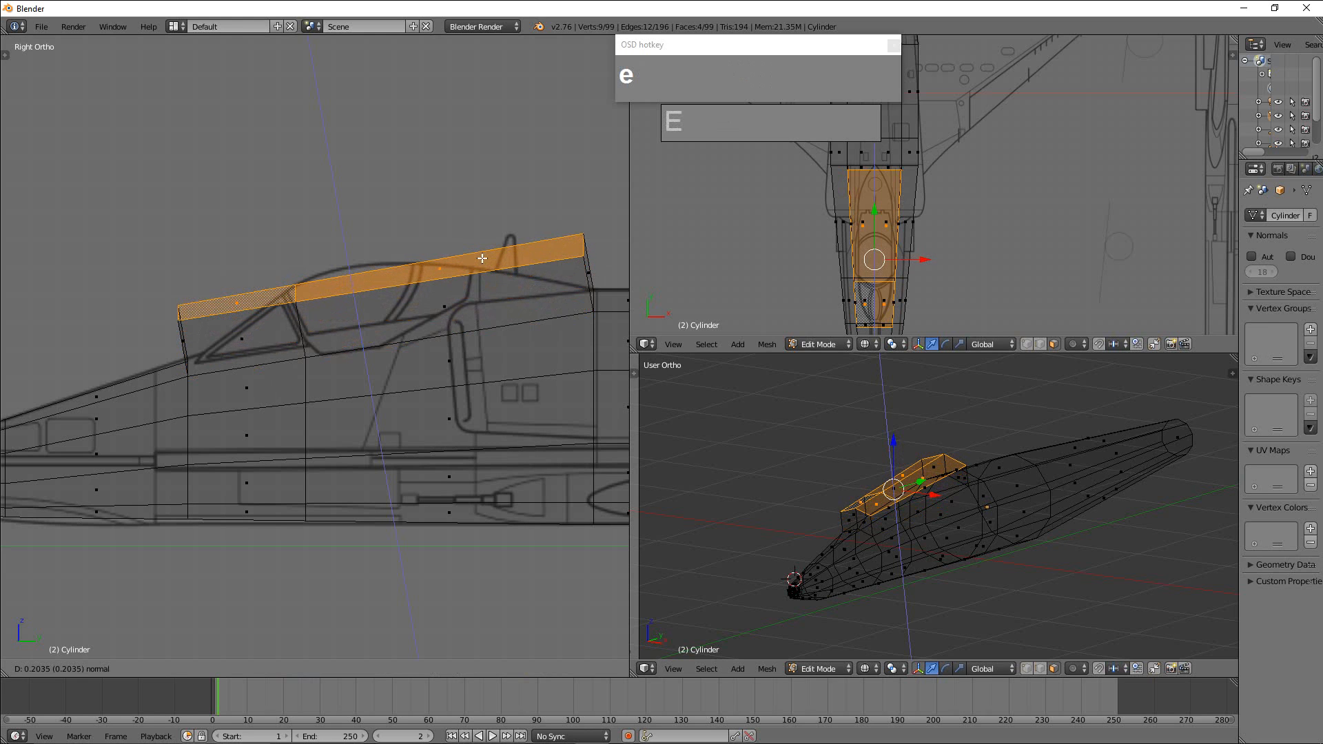
click(483, 258)
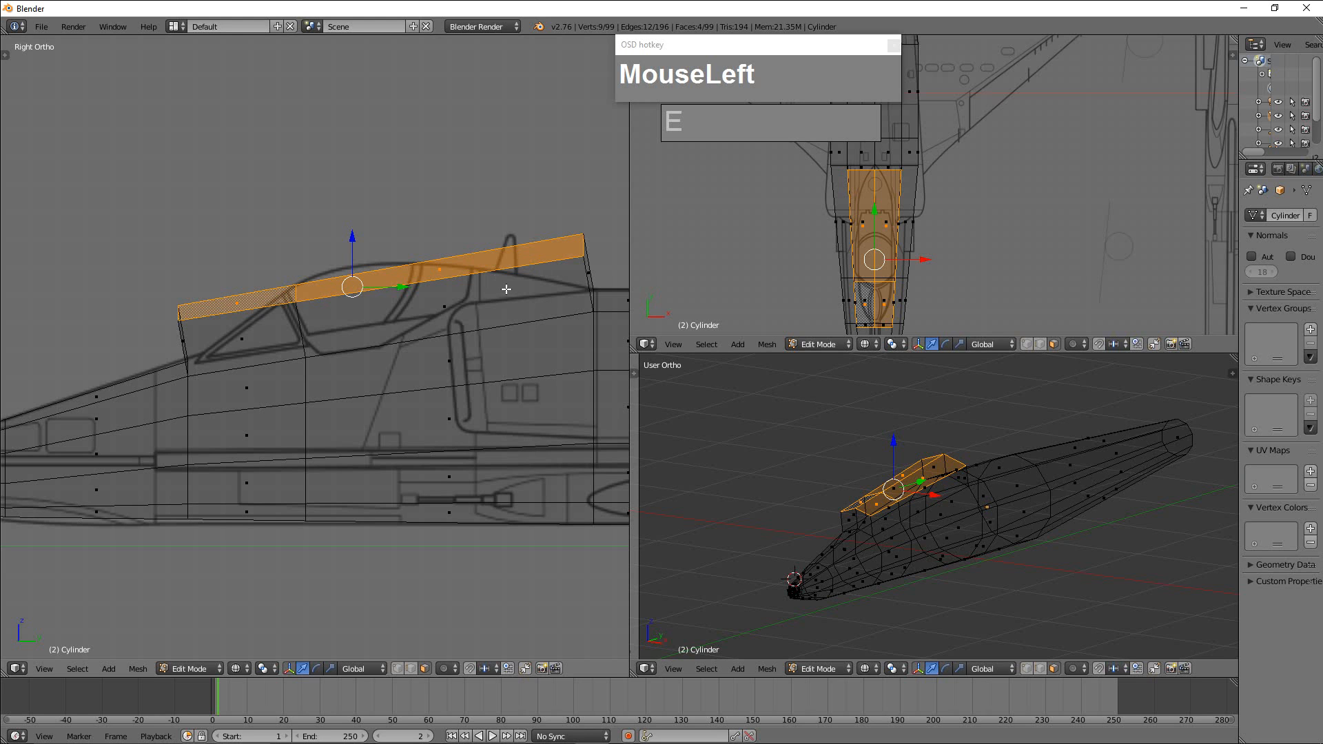
key(s)
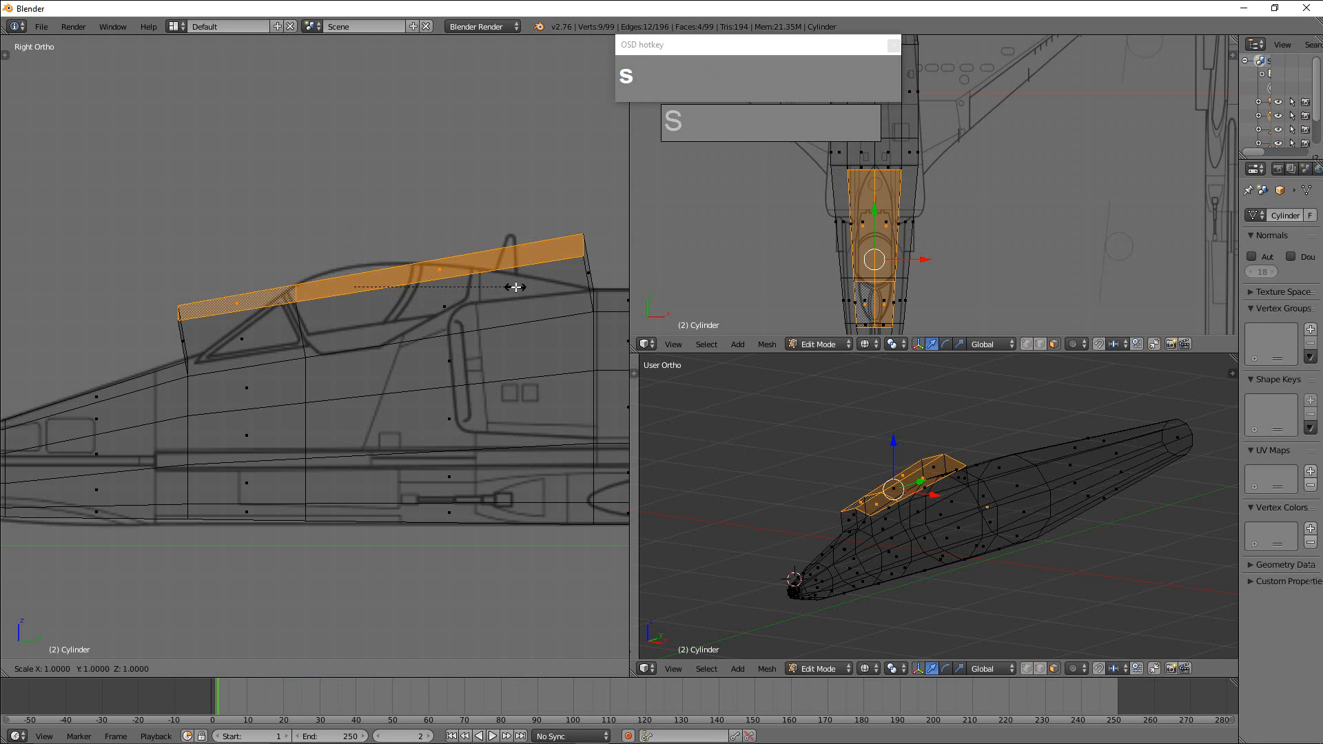
key(y)
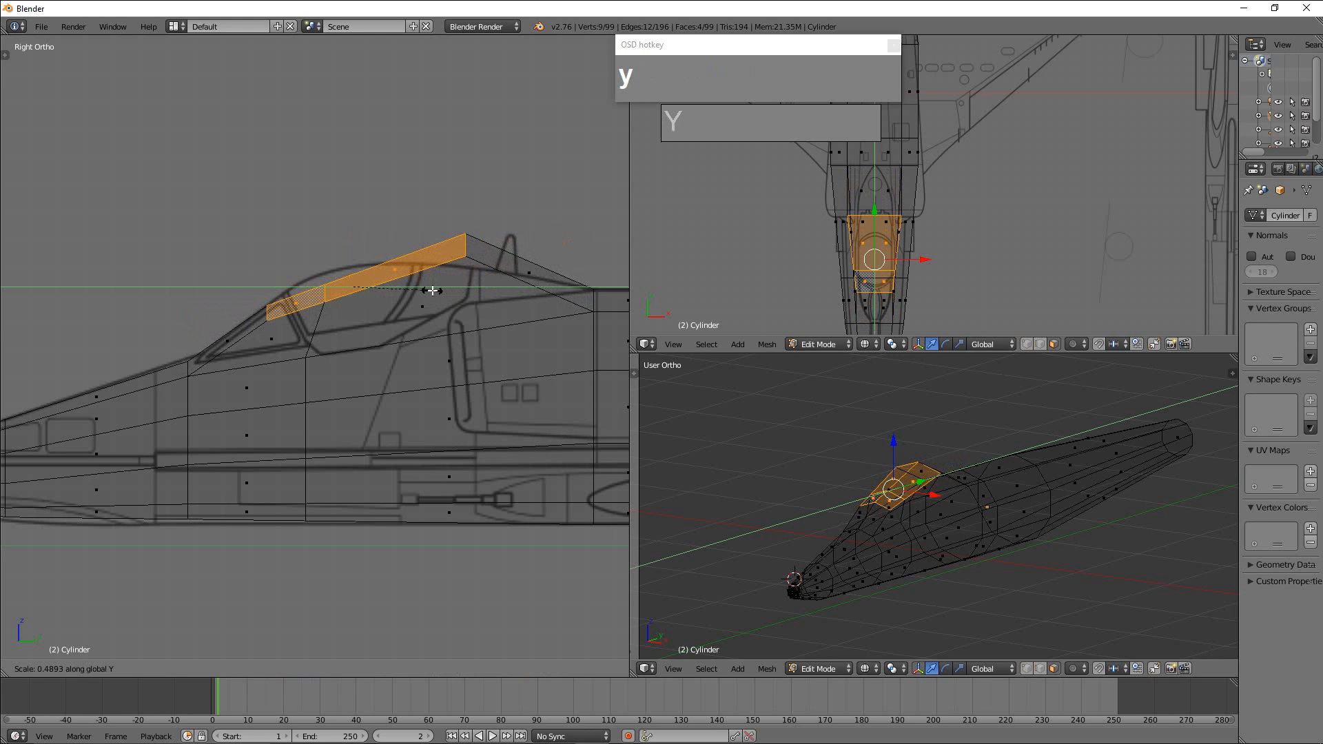
click(432, 291)
Switch to vertex select mode and lower the canopy's rear top vertices onto the blueprint's canopy outline in the side view.
key(ctrl+Tab)
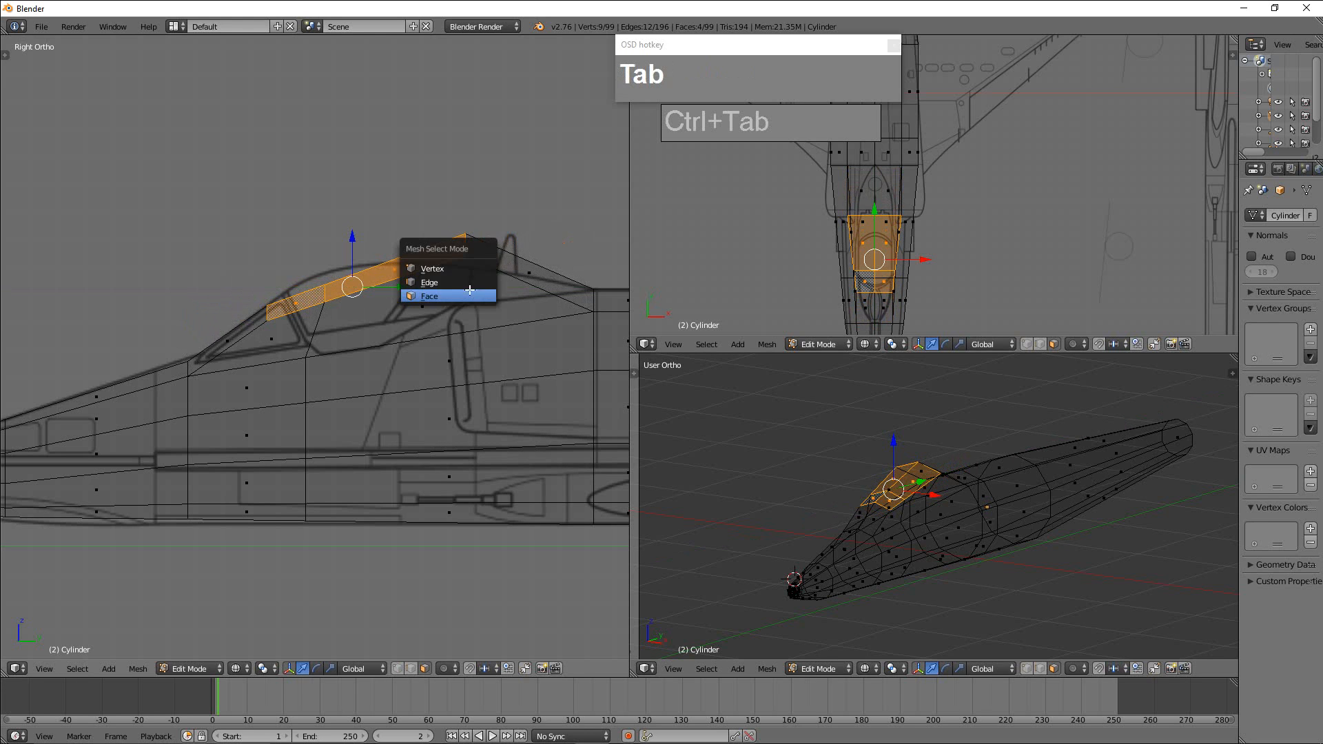
click(447, 272)
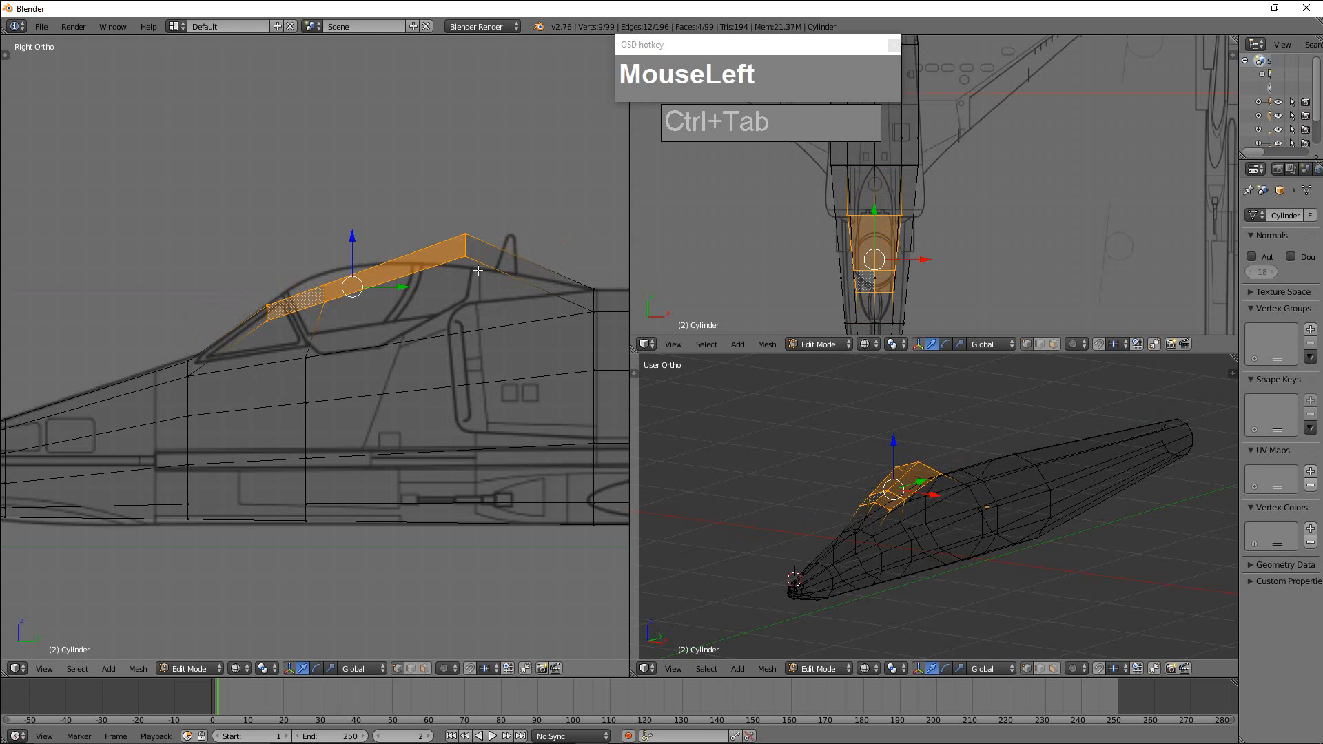
key(a)
key(b)
drag(440, 196, 484, 295)
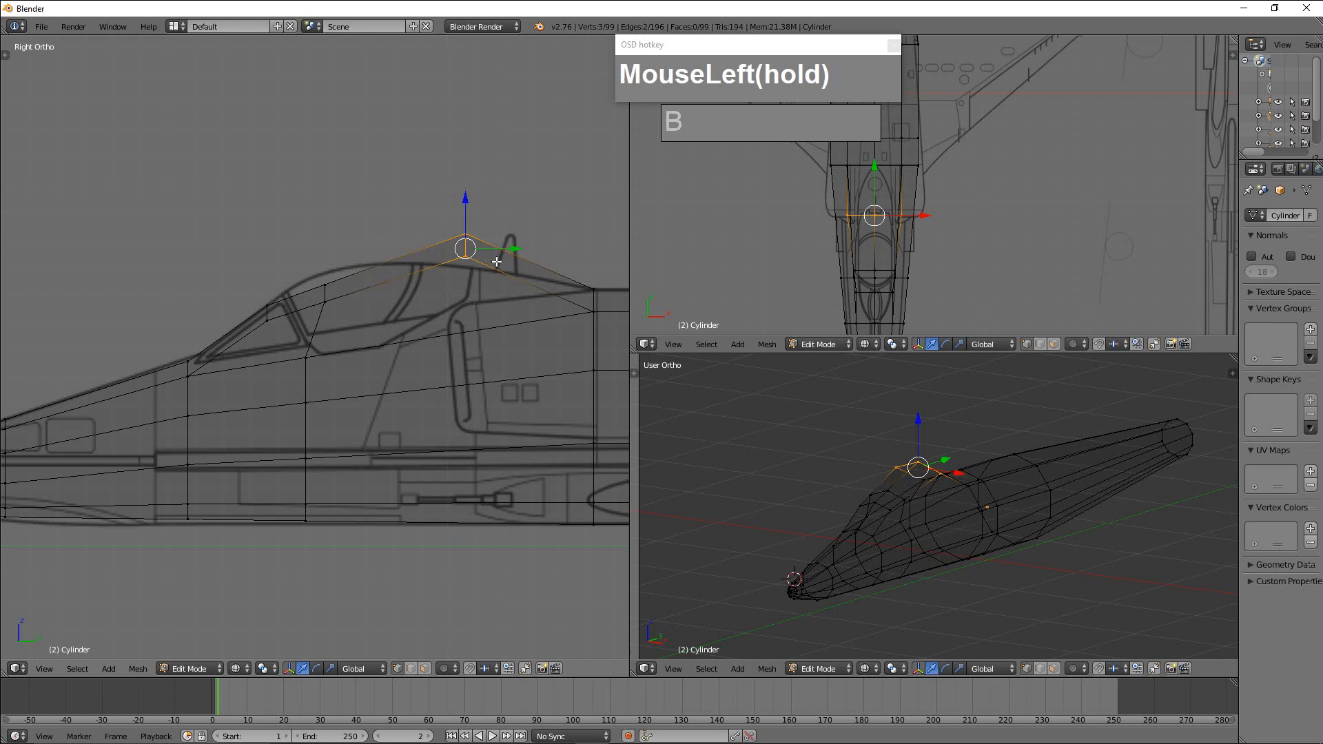
drag(469, 210, 331, 299)
Select the canopy's middle row of vertices and move it forward and up to the blueprint's windshield frame in the side view.
key(b)
drag(311, 254, 342, 330)
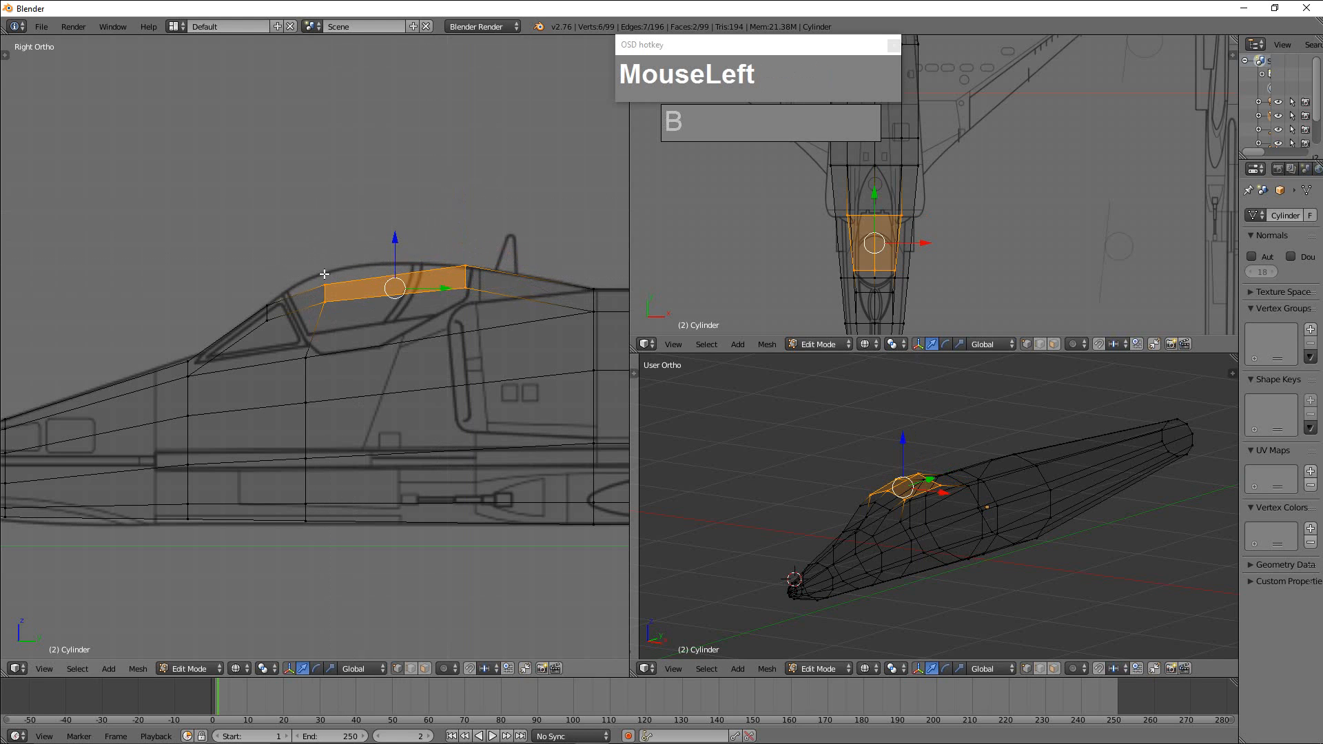
key(a)
key(b)
drag(320, 251, 335, 336)
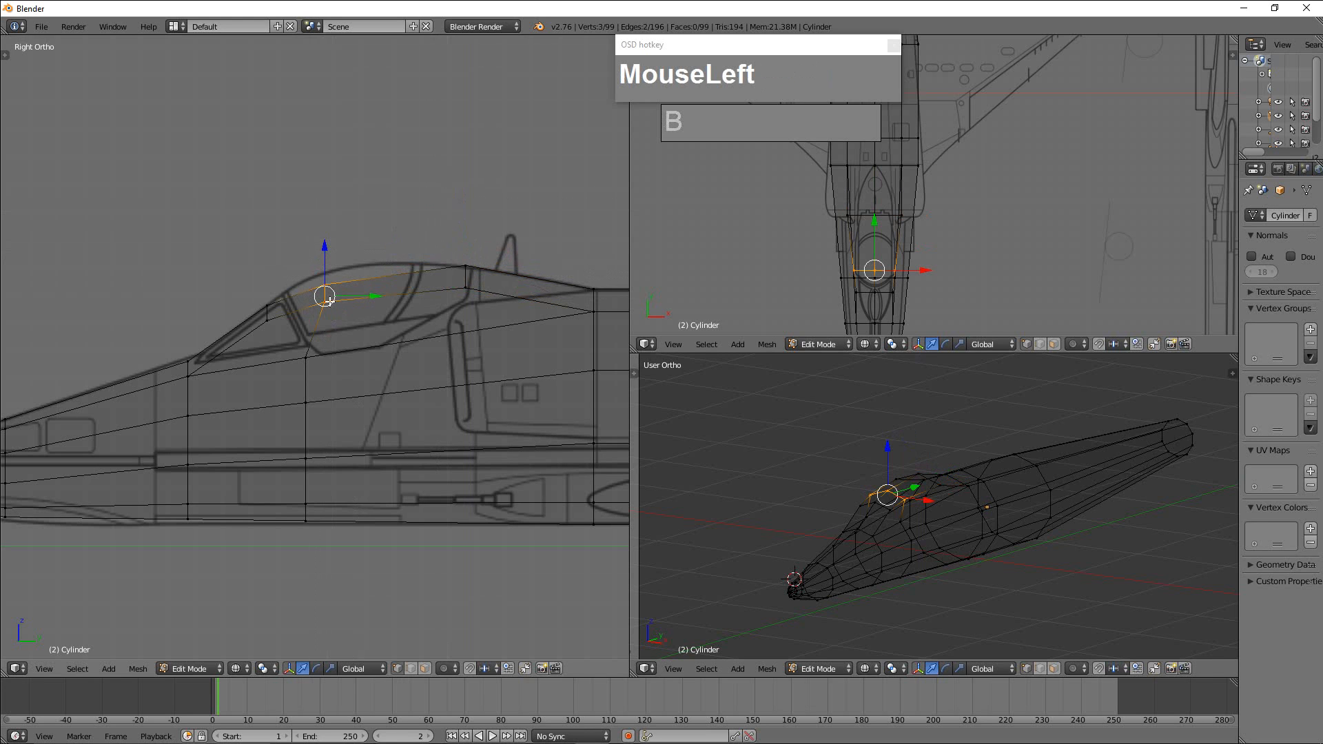
key(g)
click(308, 295)
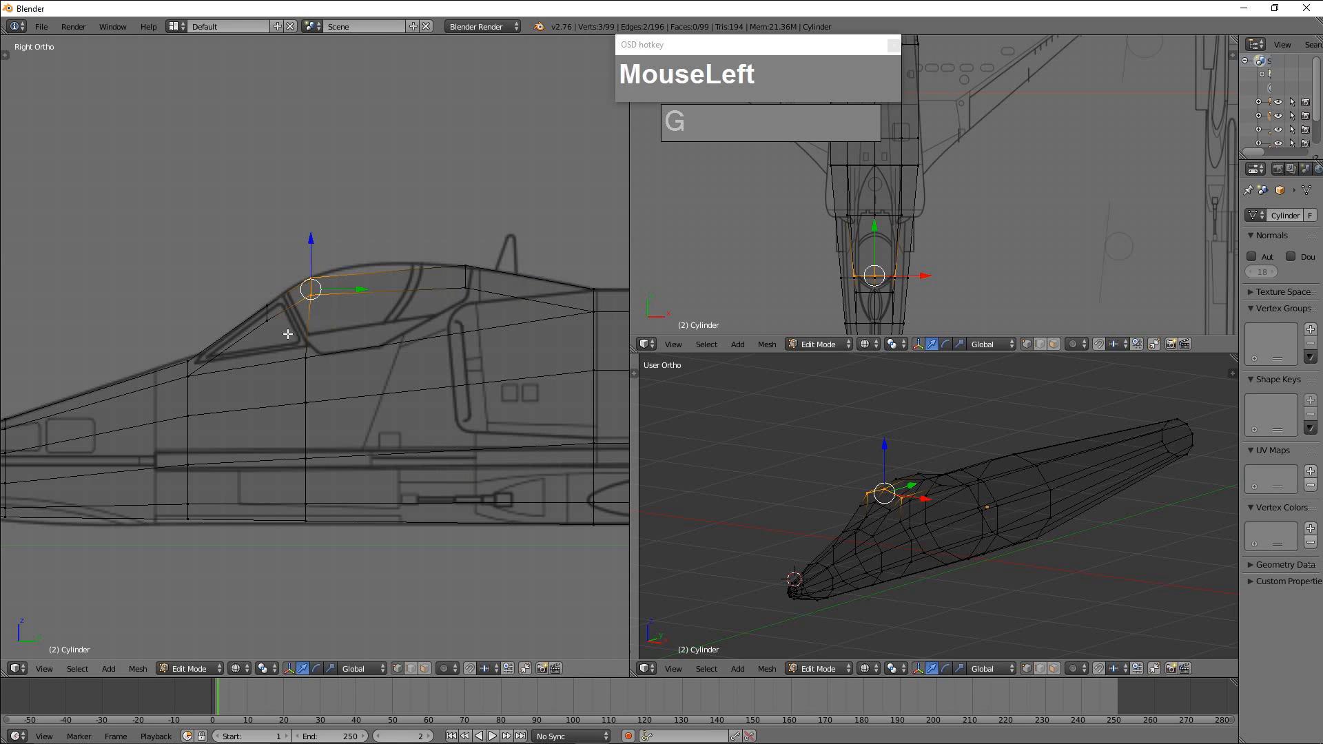
Select only the canopy's front row of vertices and align it with the sloping windshield line in the side view.
key(b)
drag(248, 287, 286, 352)
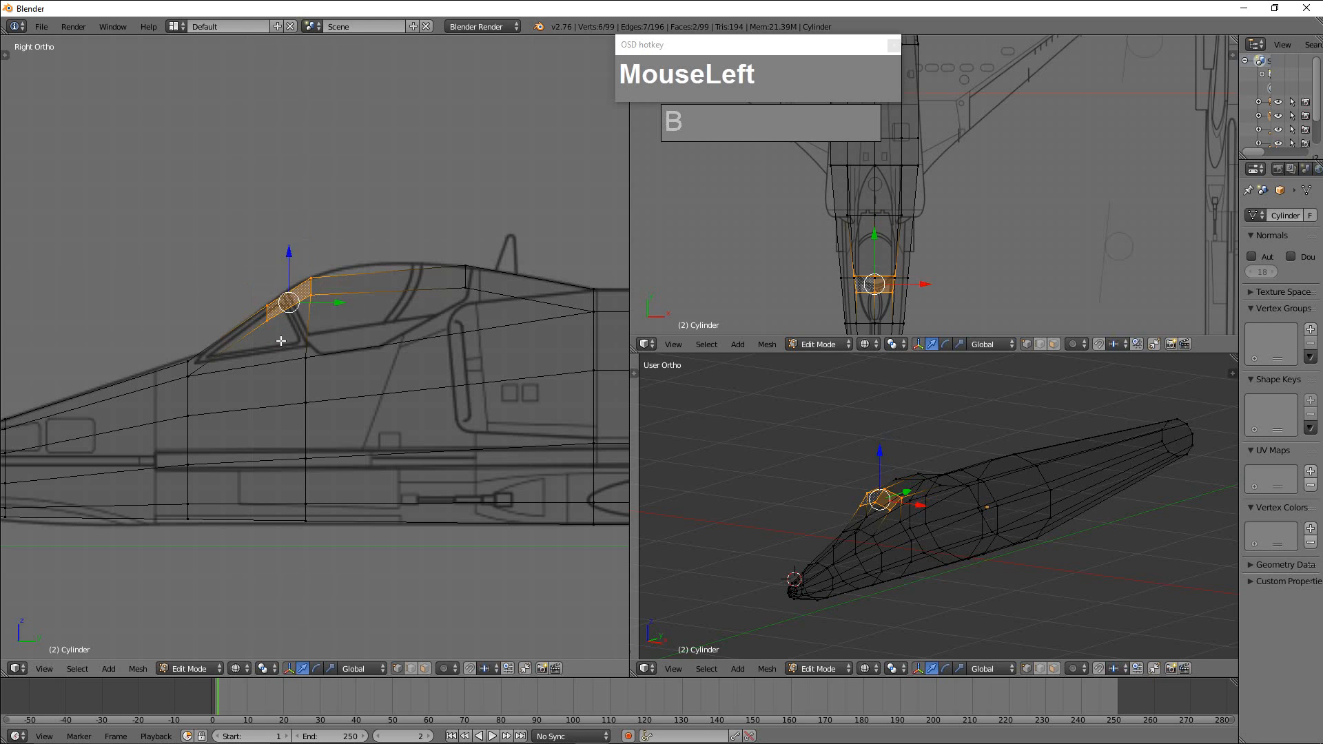
key(a)
key(b)
drag(256, 298, 294, 317)
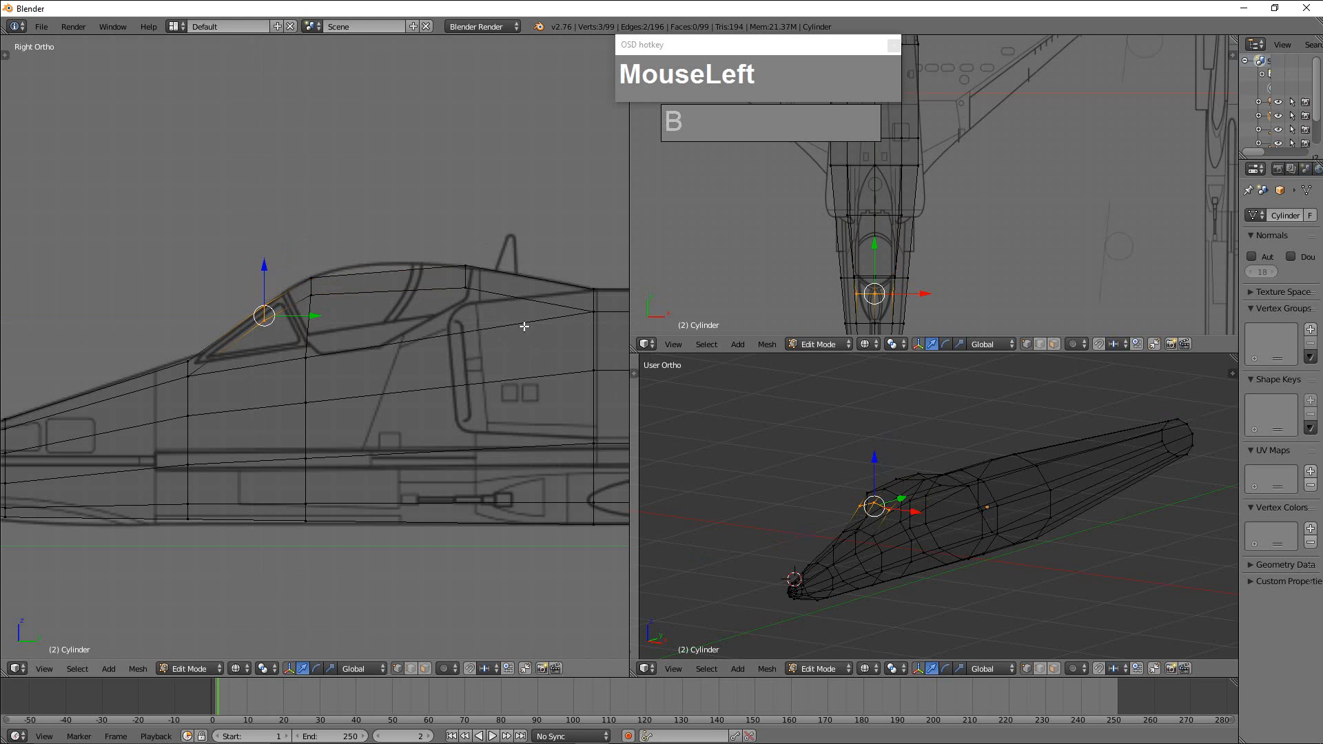
Select the two outer side vertices at the rear of the canopy in the perspective view.
scroll(910, 271, up, 3)
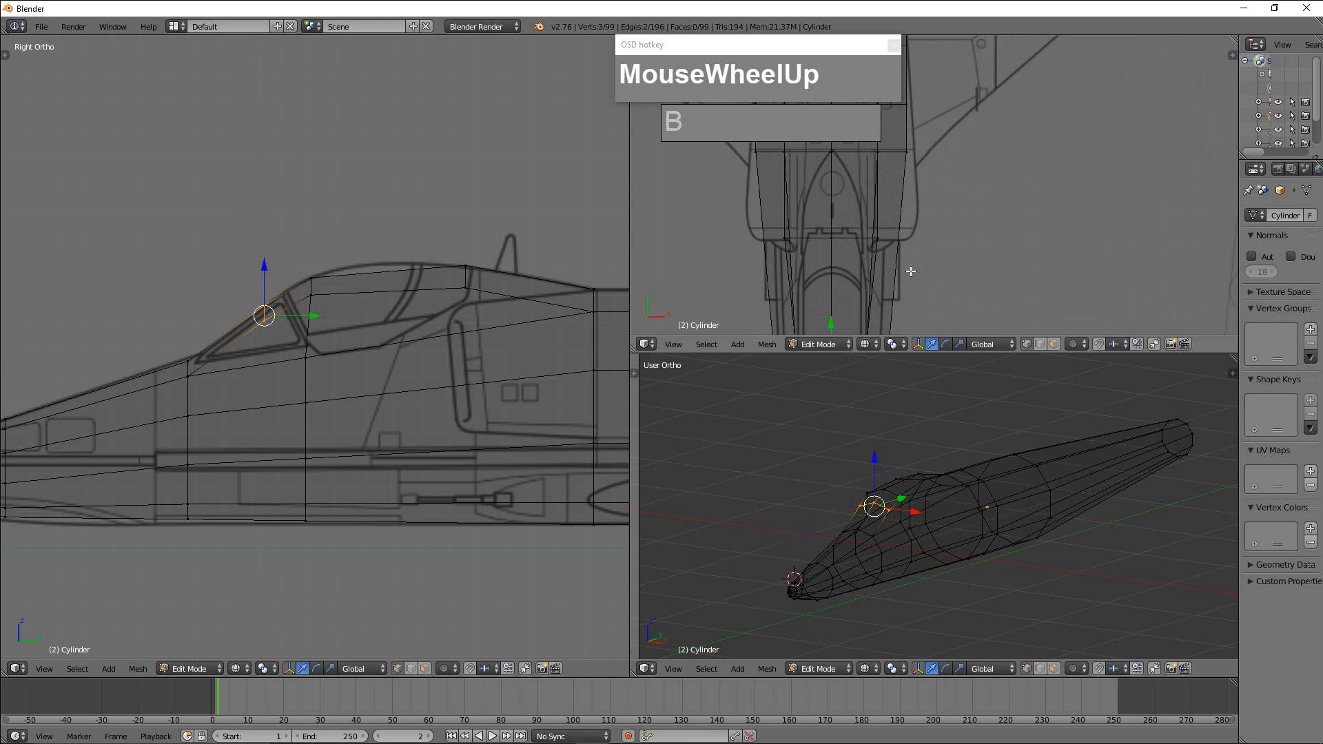
scroll(922, 284, down, 3)
scroll(982, 548, up, 3)
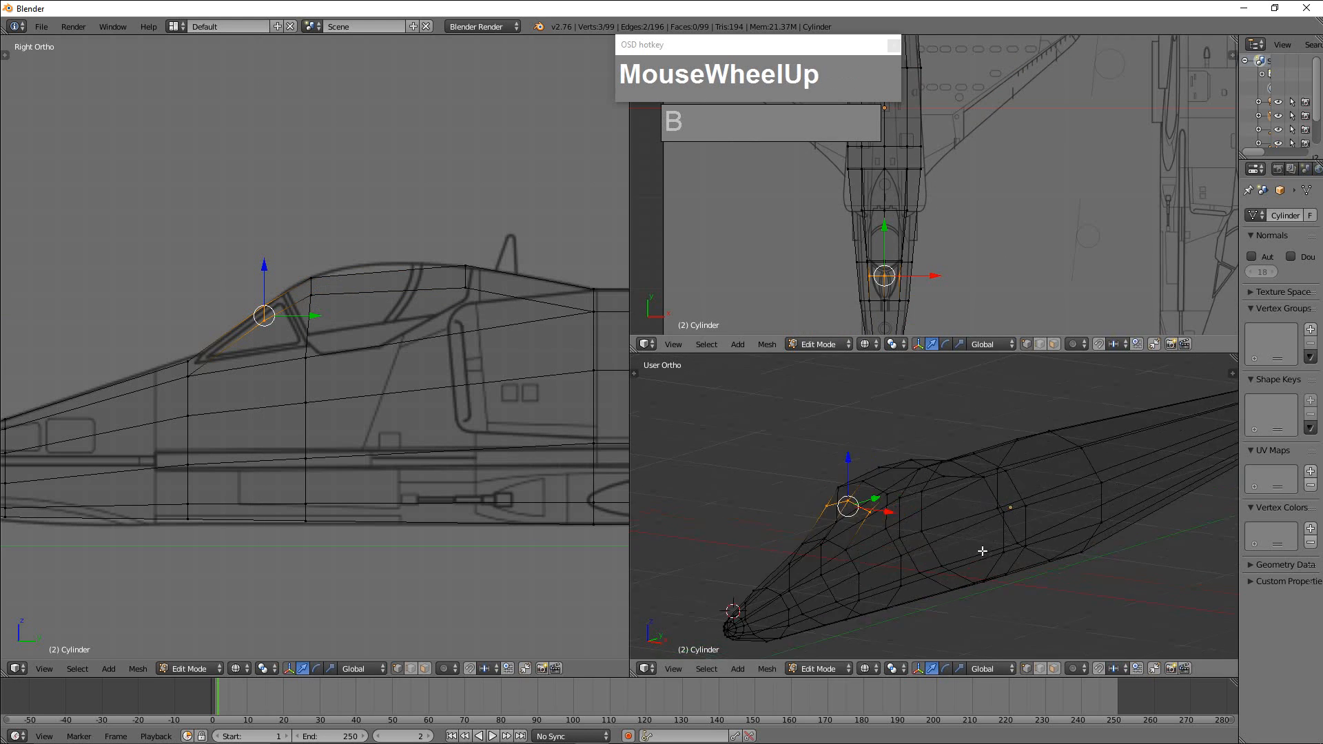
alt+middle_click(983, 545)
middle_drag(983, 545, 1005, 538)
scroll(933, 505, up, 3)
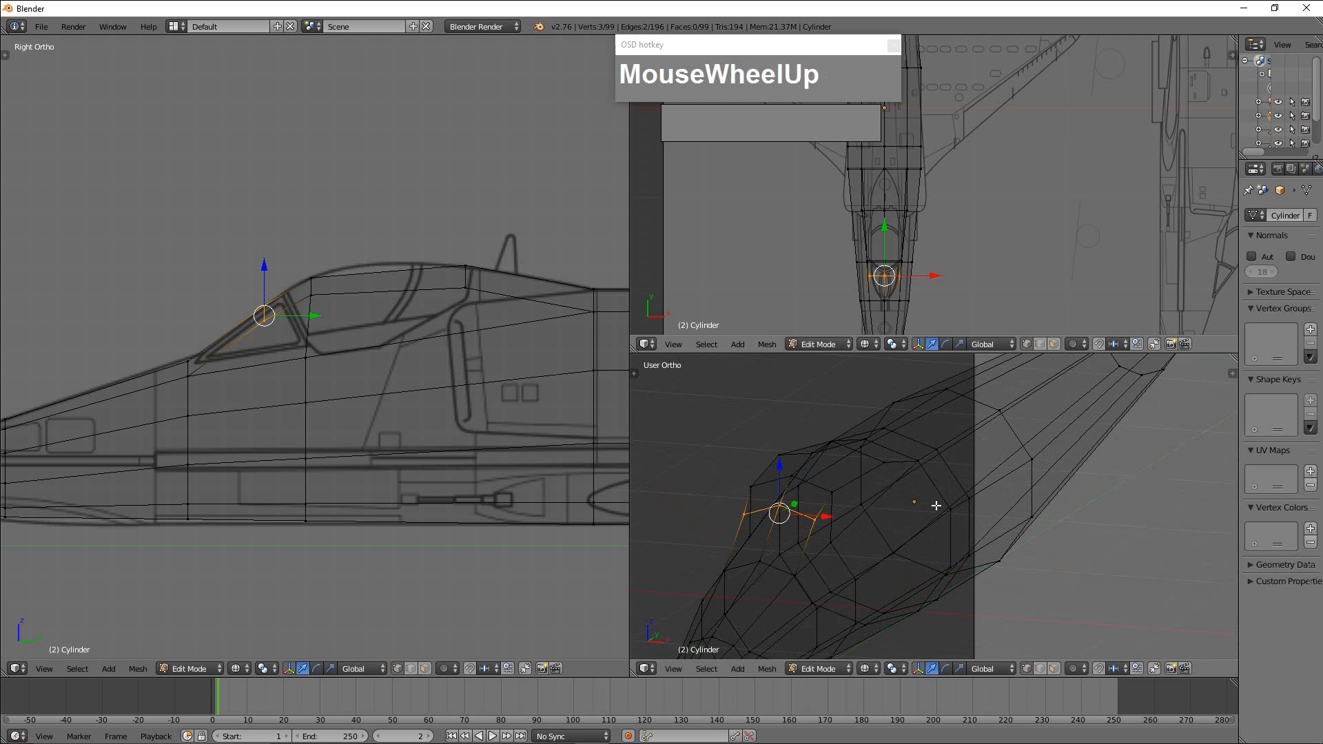
right_click(894, 473)
middle_drag(784, 453, 842, 482)
shift+middle_drag(842, 482, 904, 541)
shift+right_click(783, 459)
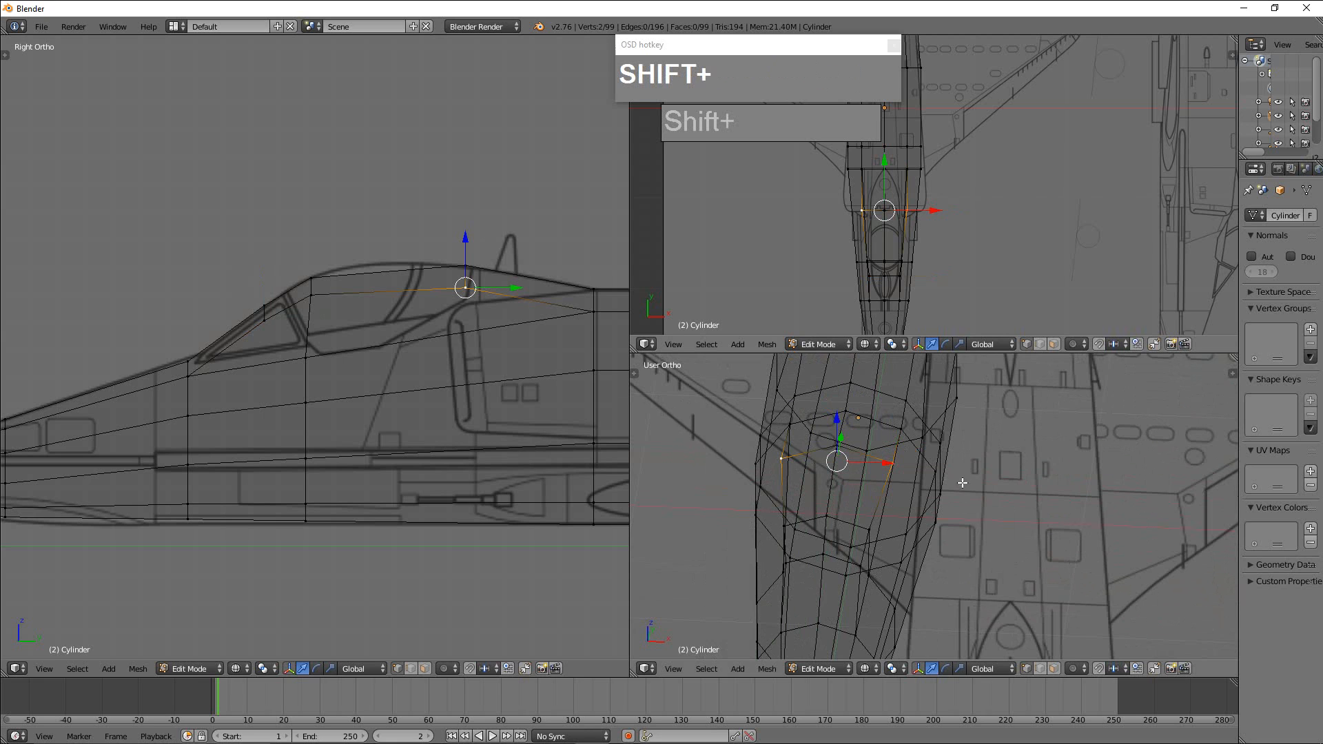
key(e)
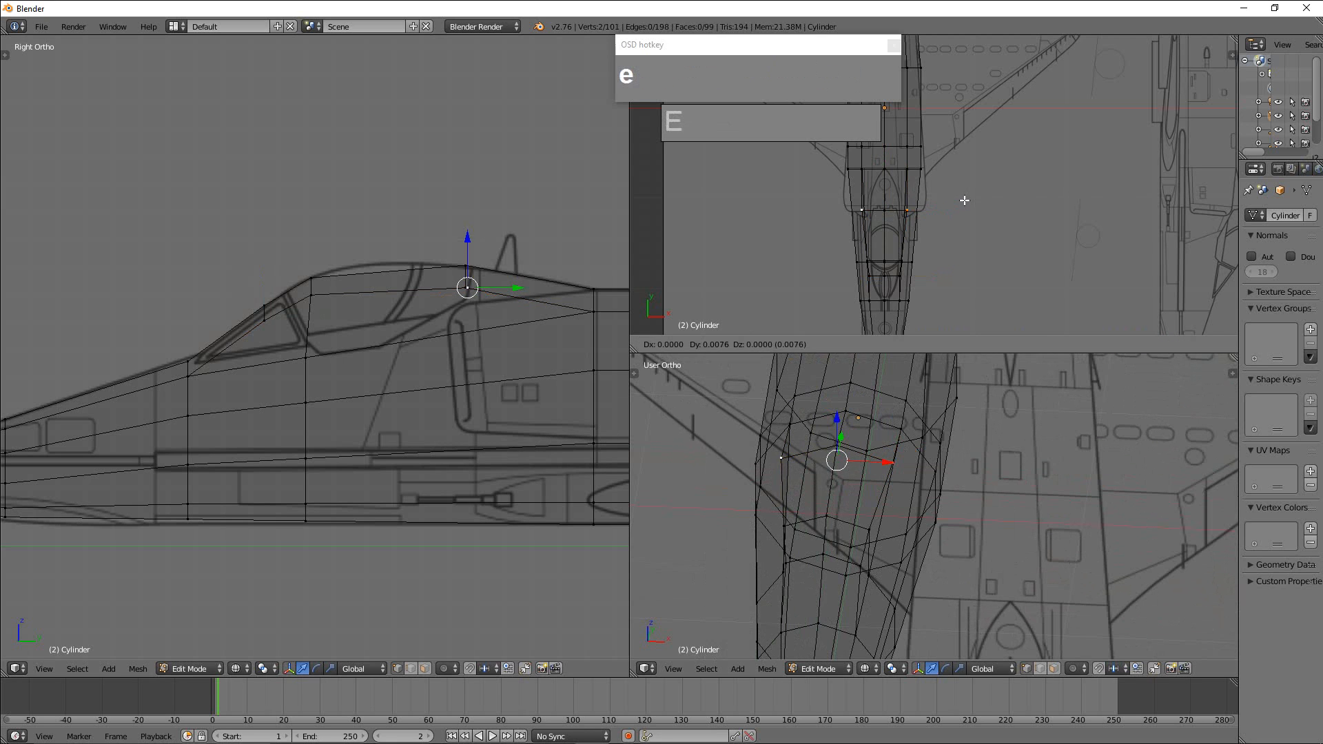
key(r)
right_click(962, 205)
key(s)
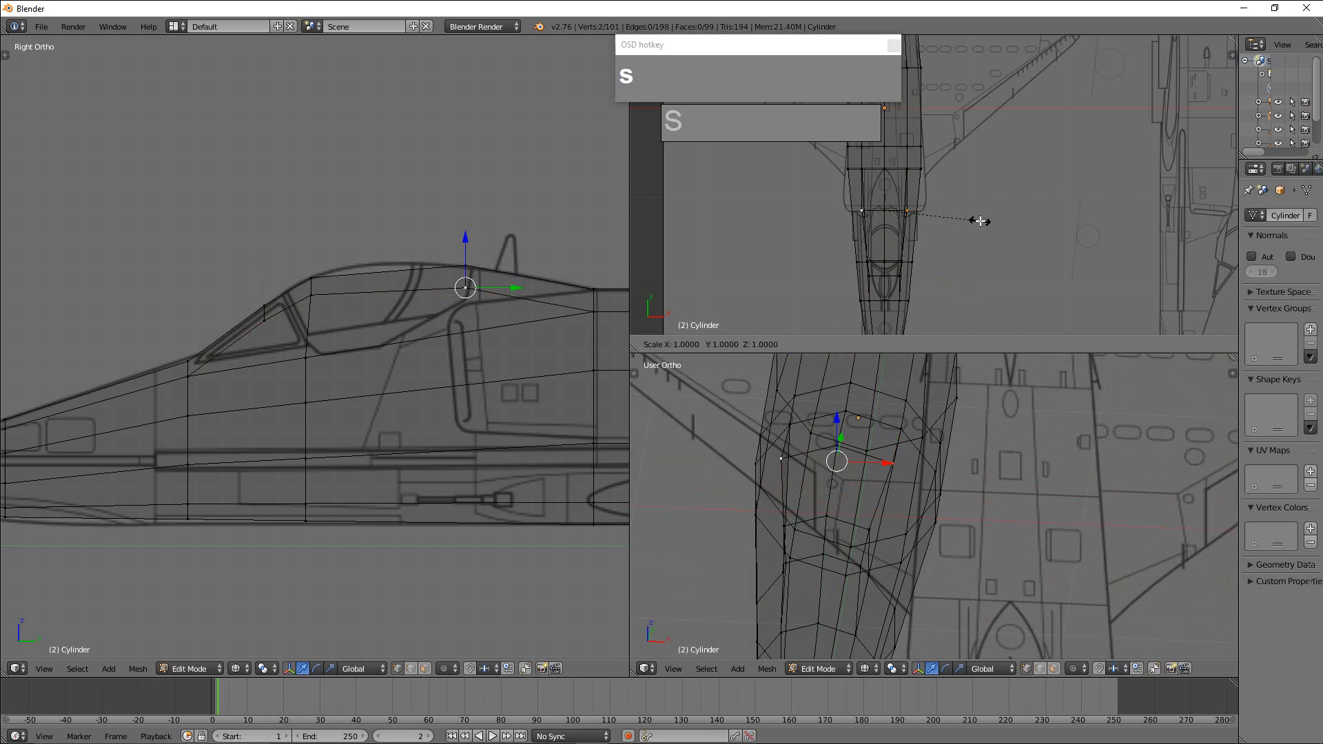
key(x)
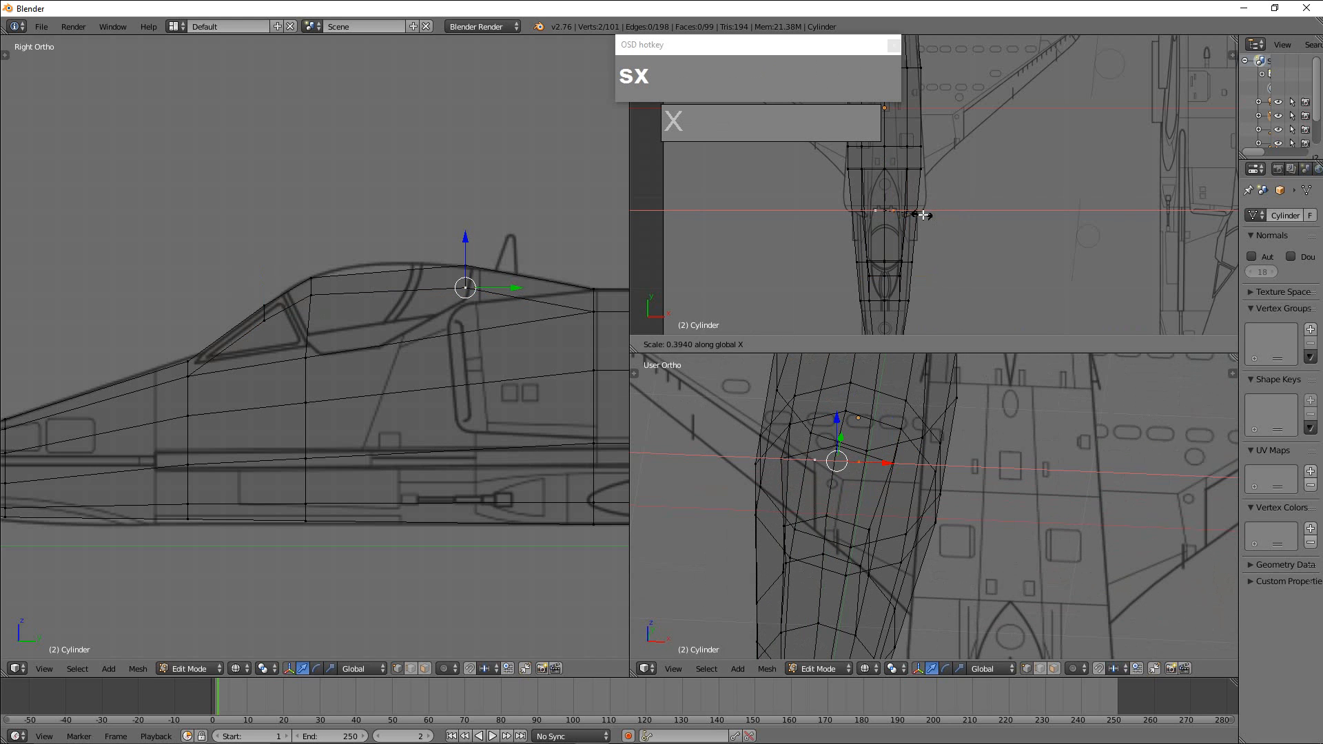
right_click(928, 222)
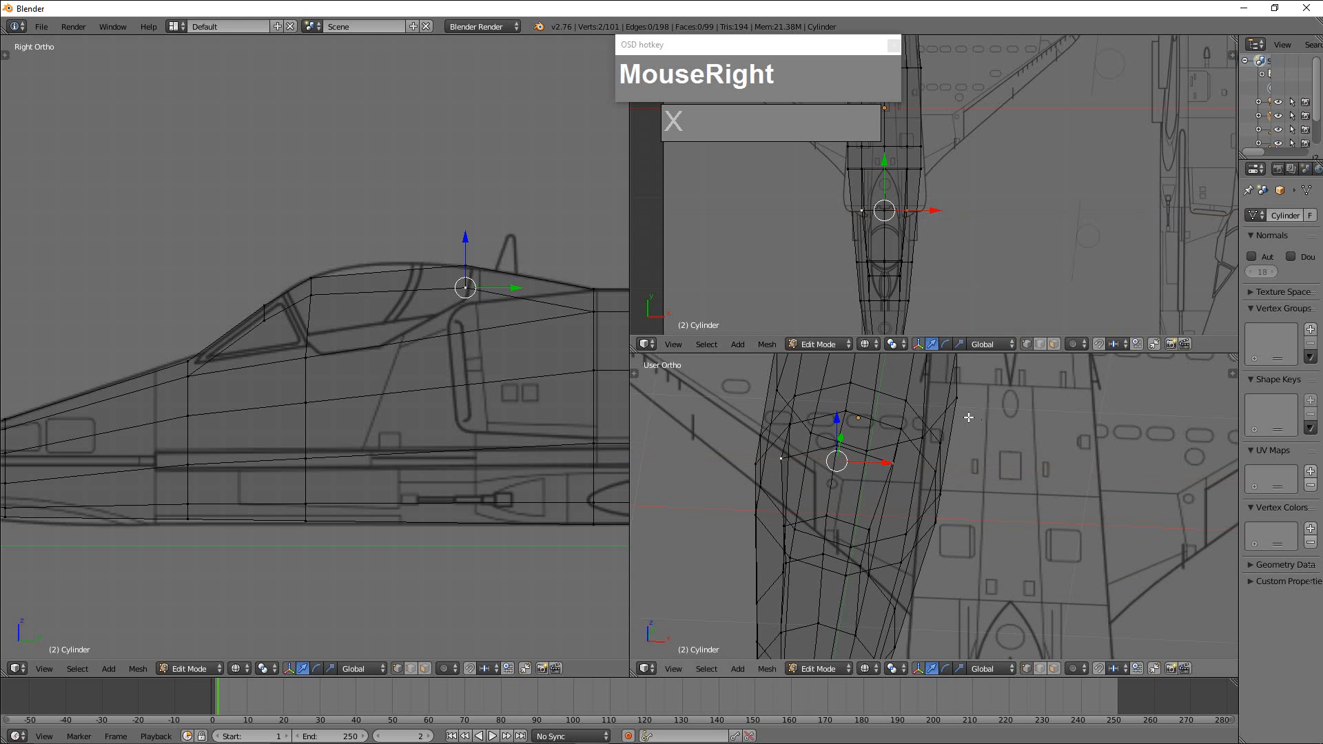
key(ctrl+z)
key(ctrl+z)
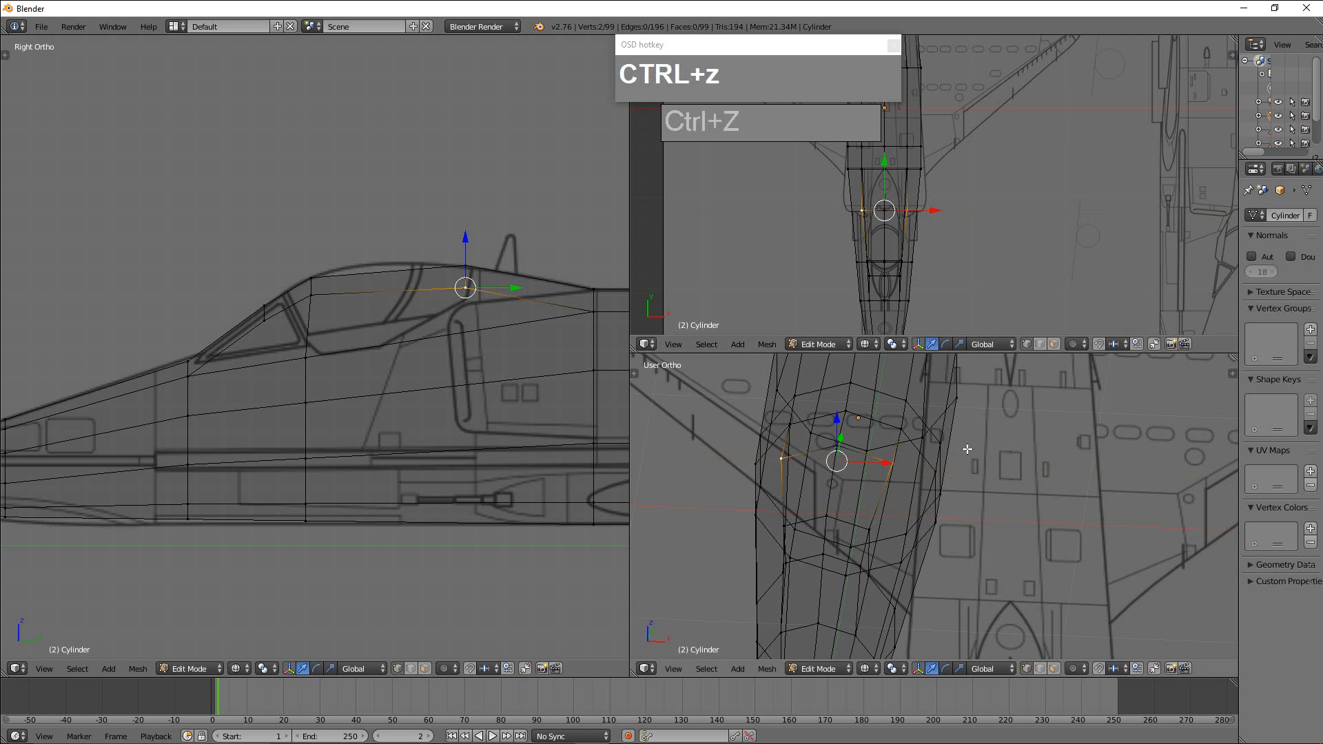
Reselect the two outer vertices at the canopy's rear and scale them inward to about 0.59 along X.
right_click(902, 471)
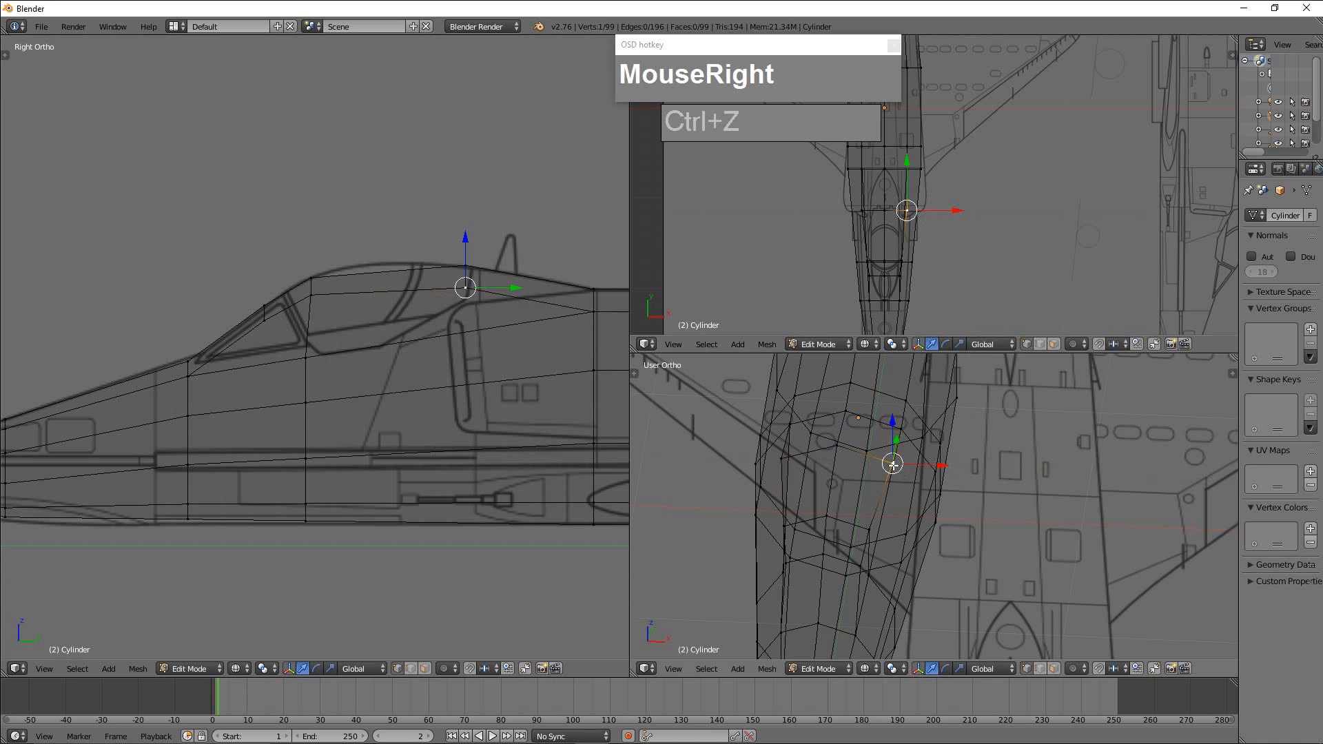
shift+right_click(782, 458)
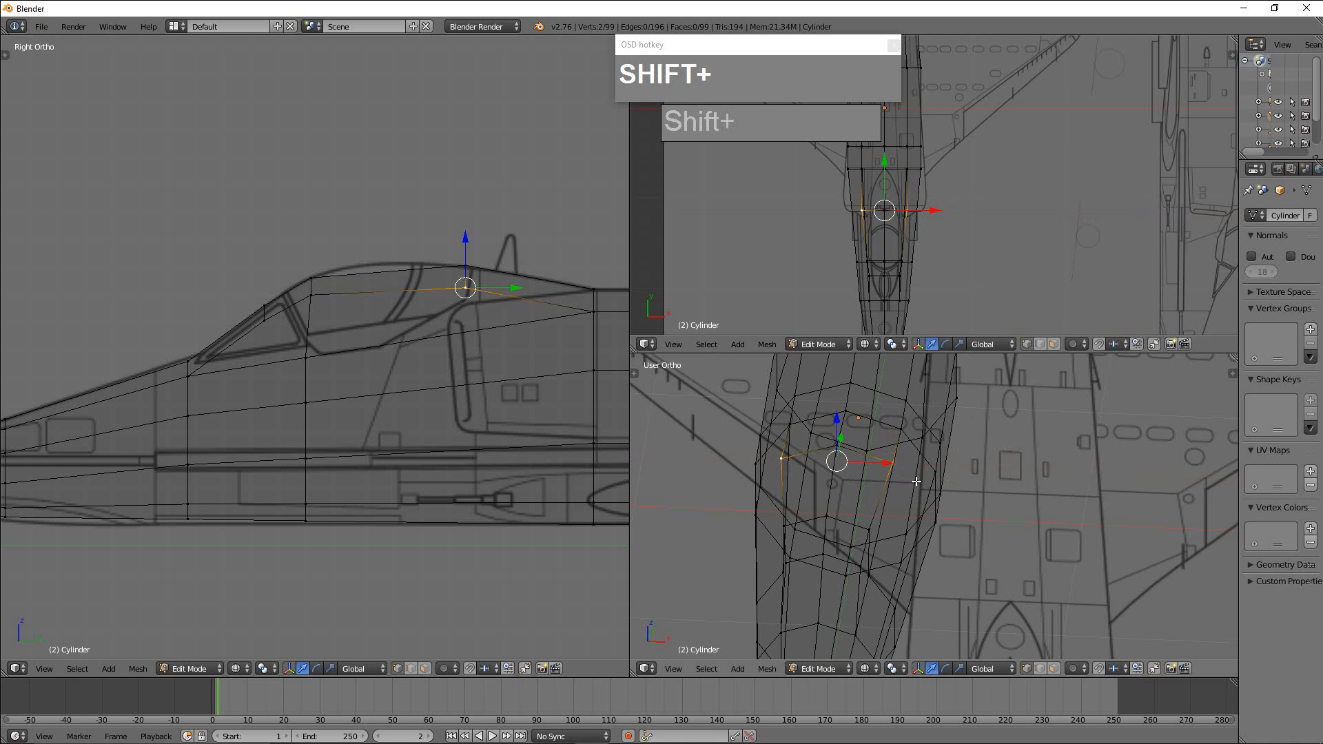
key(s)
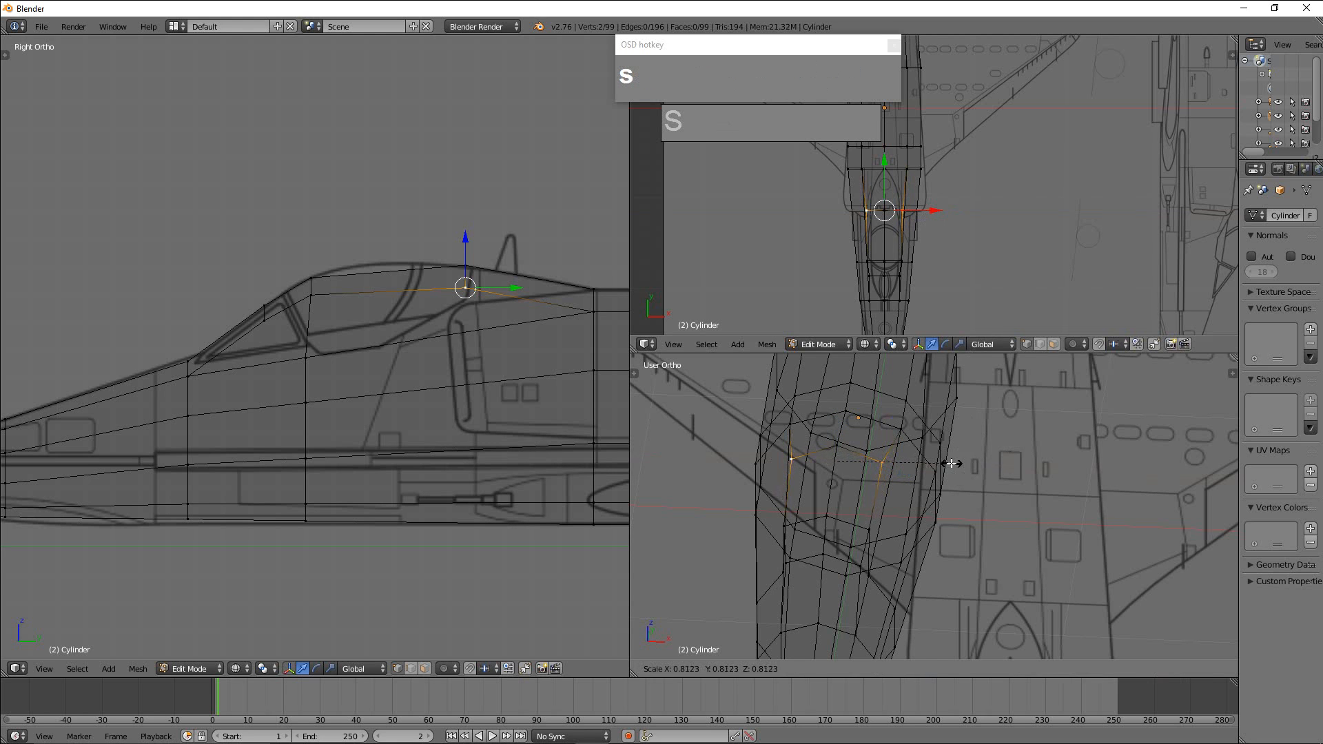
key(x)
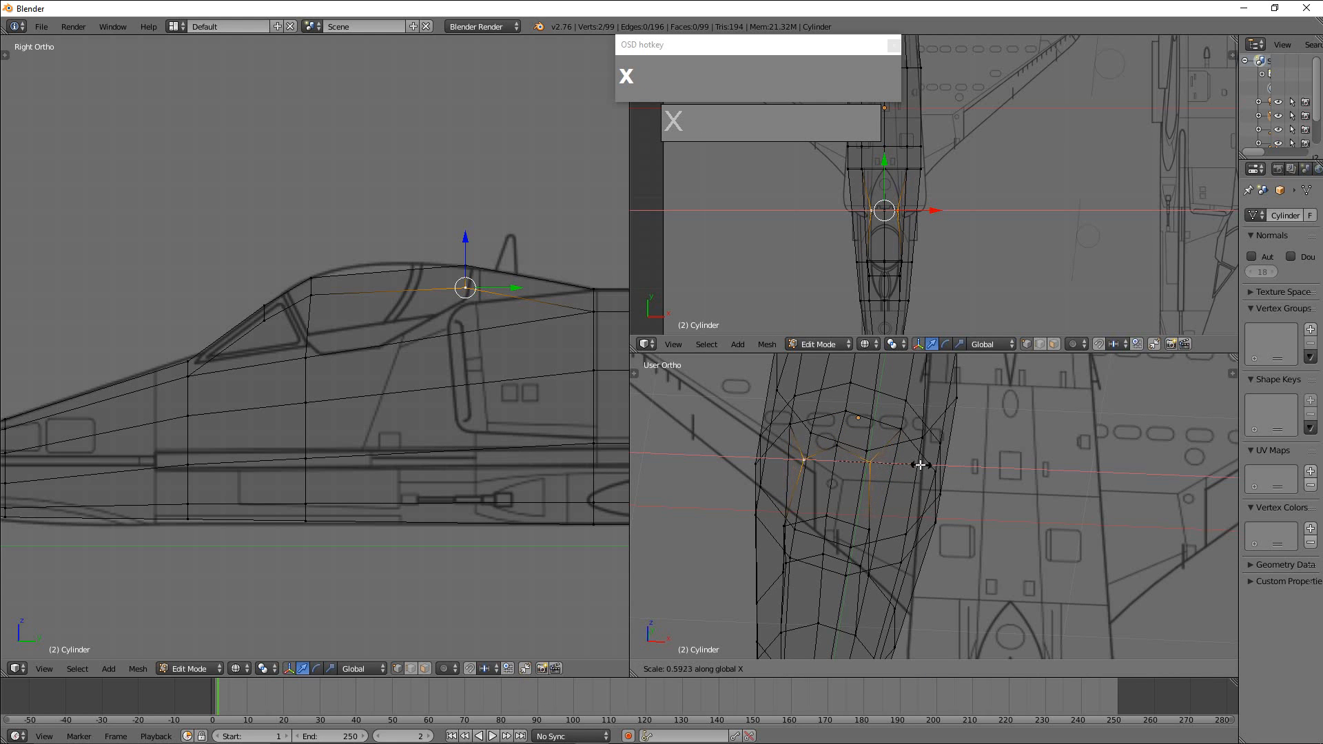
click(924, 460)
scroll(957, 404, up, 2)
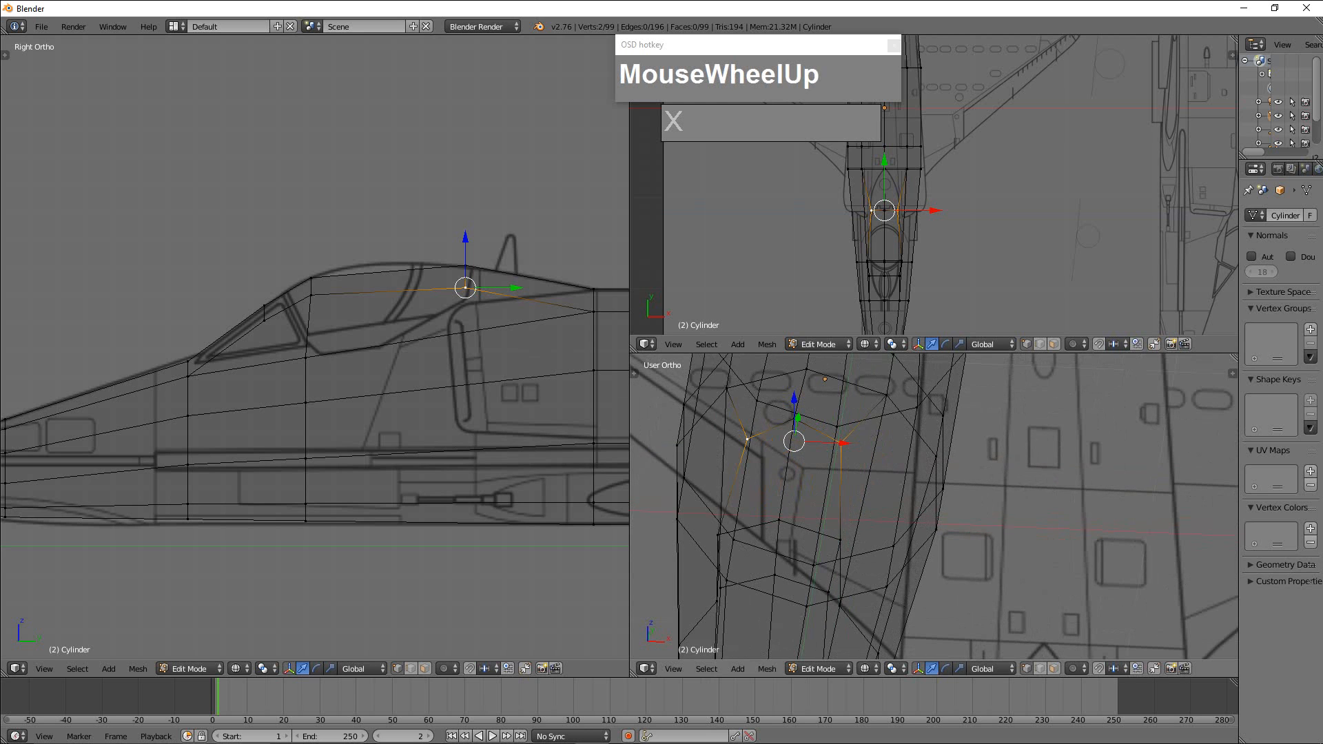
scroll(564, 326, down, 1)
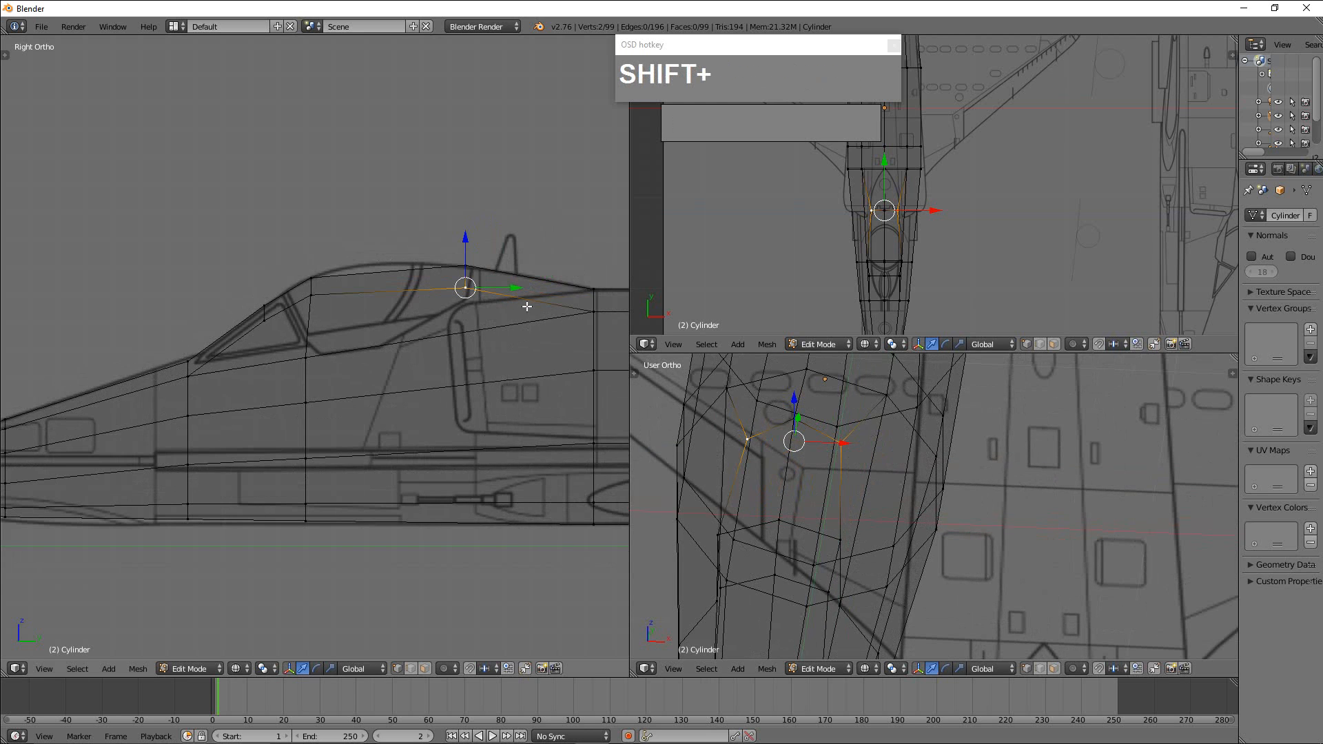
Add an edge loop around the fuselage and canopy between the windshield frame and canopy rear, sliding it slightly forward.
shift+middle_drag(551, 338, 419, 328)
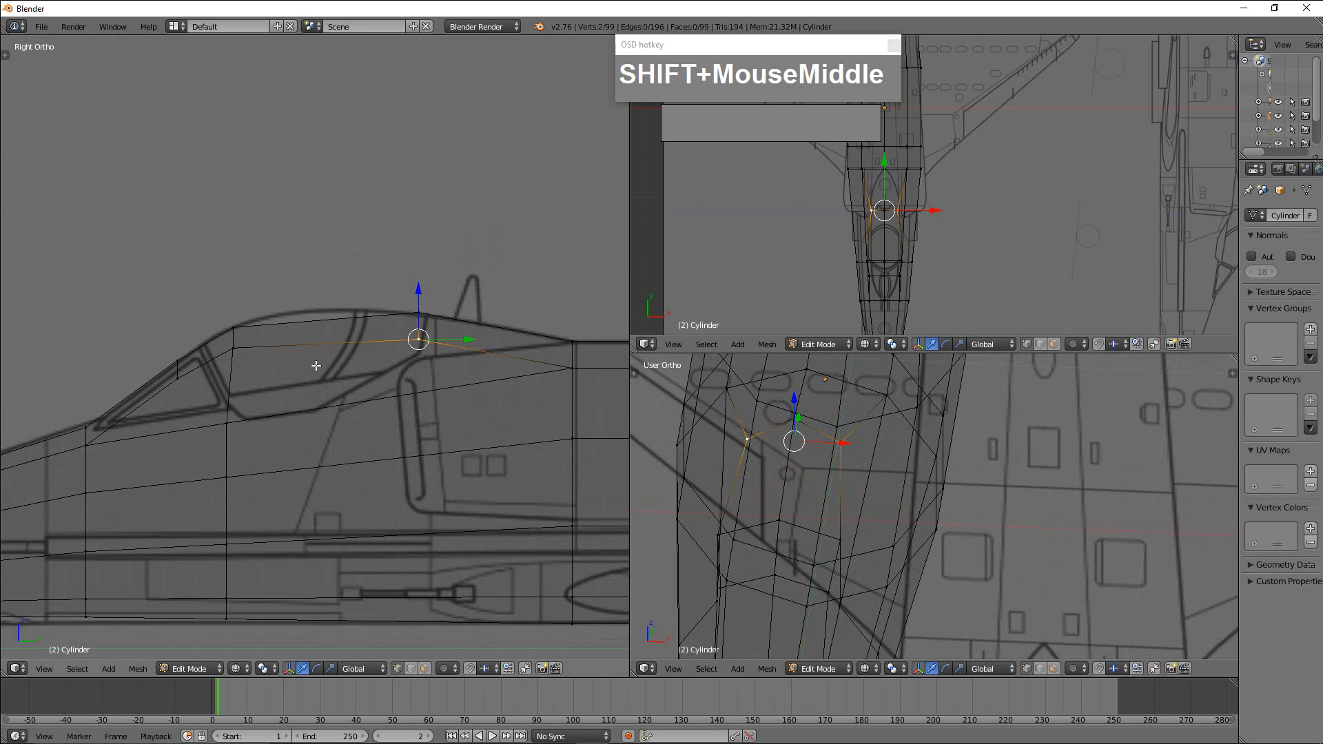
key(ctrl+r)
click(347, 364)
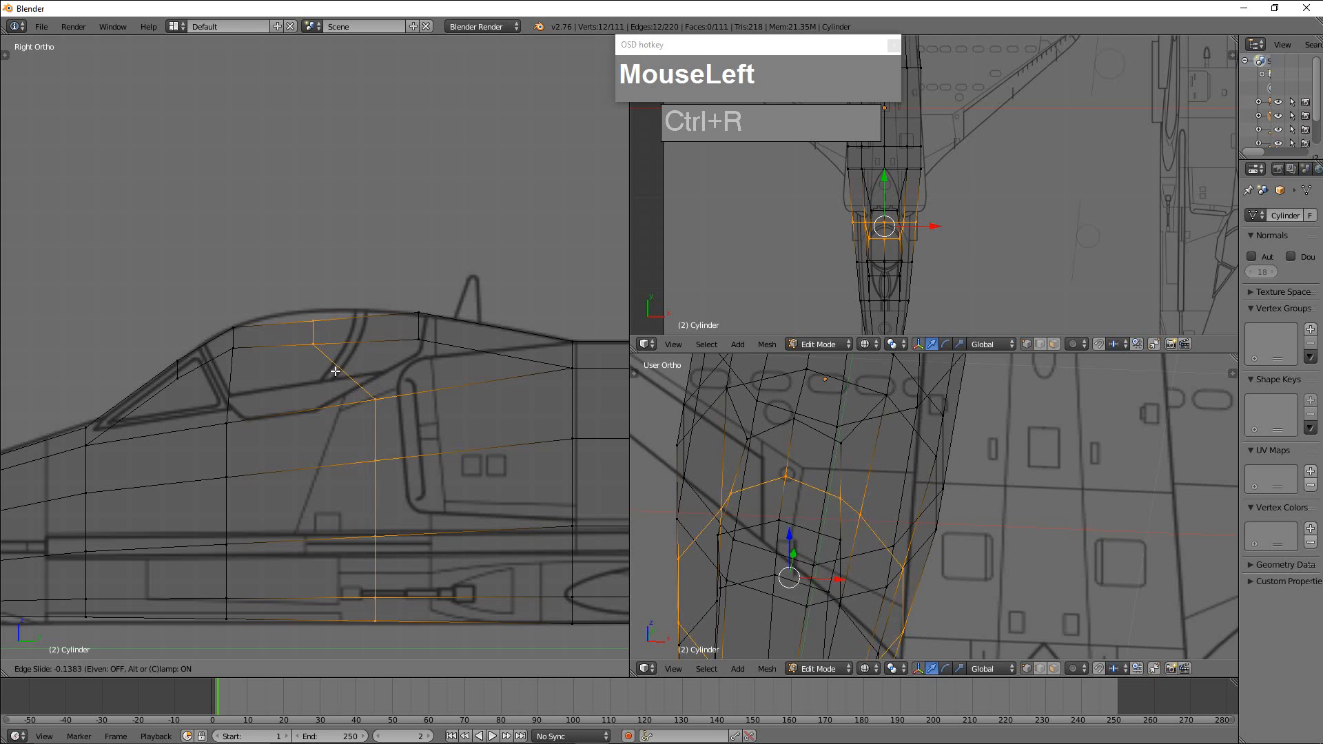
click(307, 344)
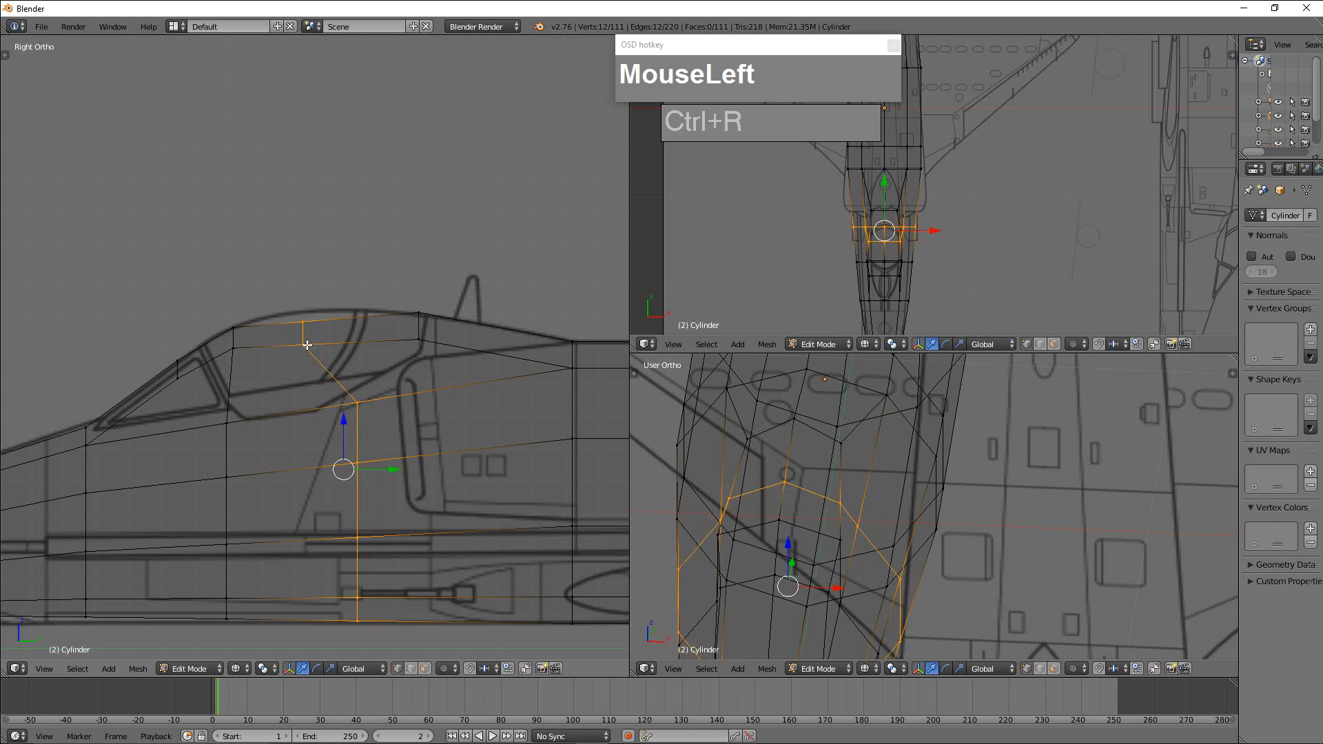
Select the new loop's three canopy vertices in the side view and move them back and up onto the blueprint's canopy roofline.
right_click(304, 344)
key(b)
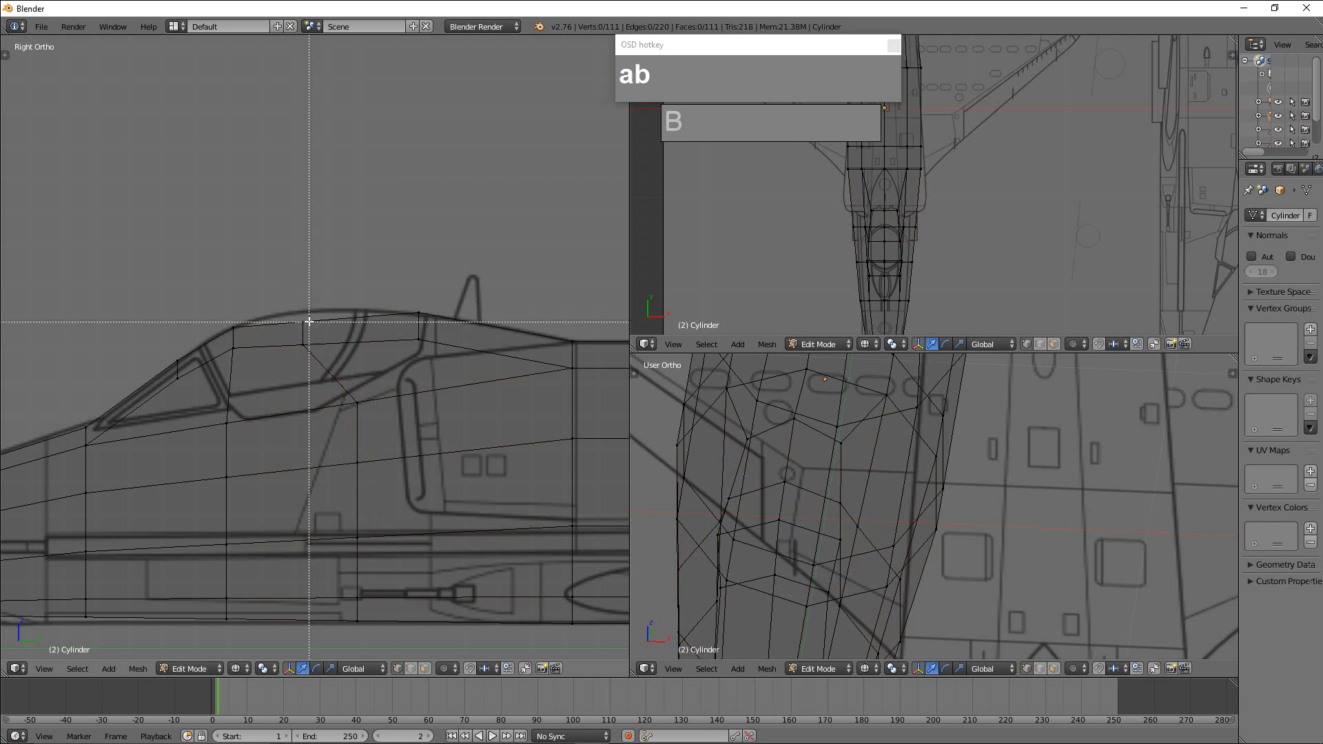
drag(288, 276, 311, 356)
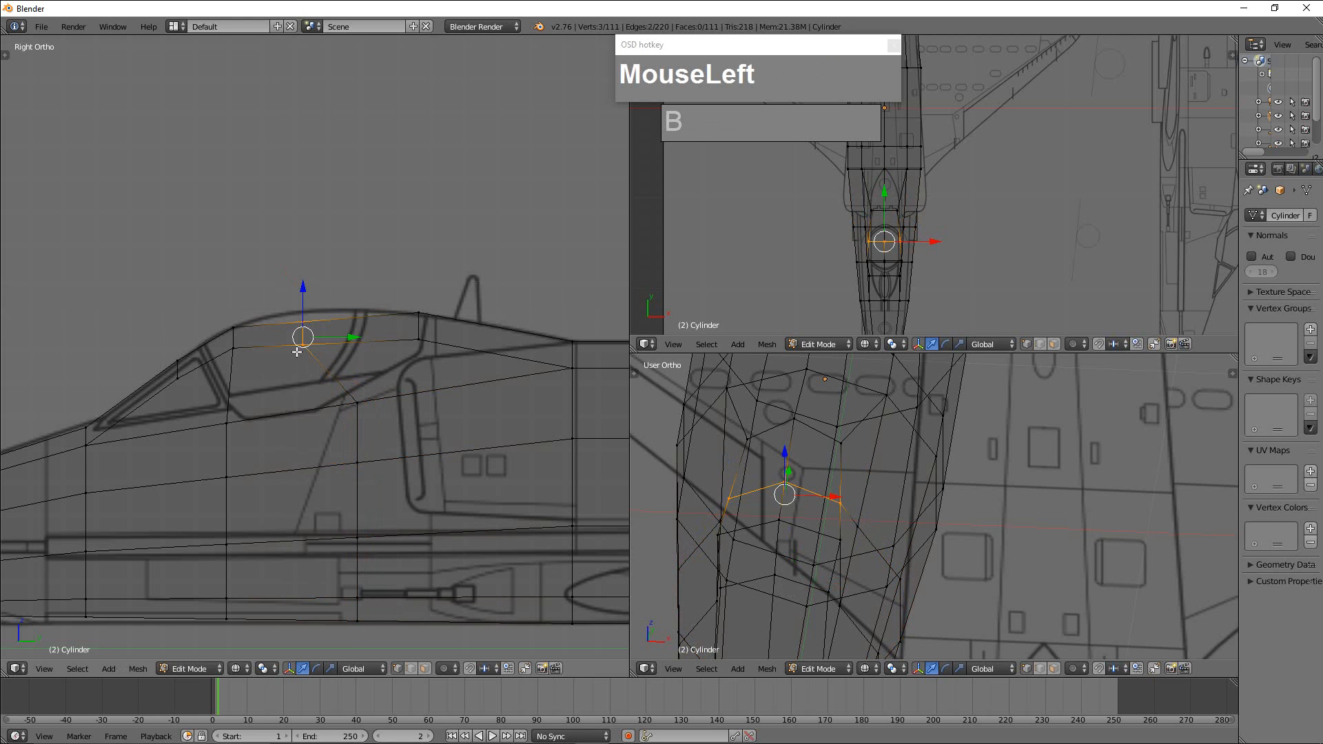
key(g)
click(346, 348)
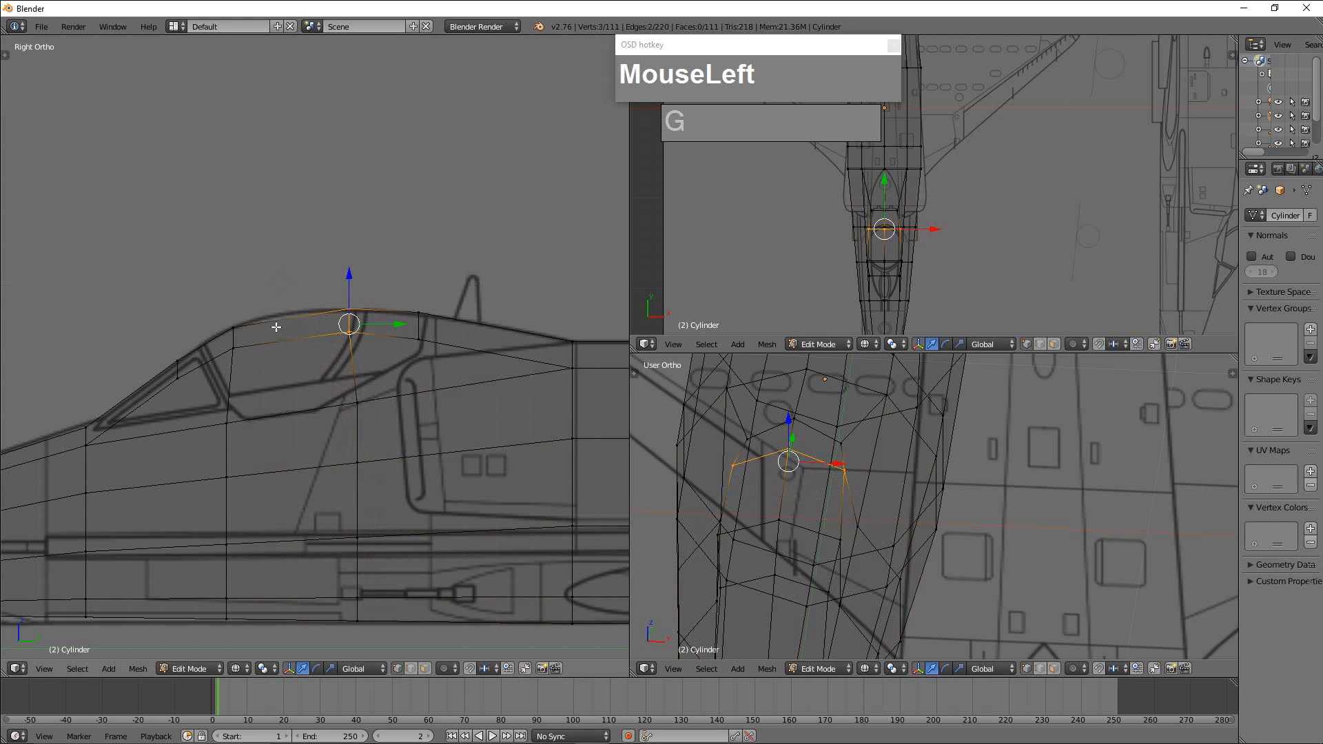
Leave mesh editing and switch the perspective view to solid shading to inspect the canopy shape.
scroll(397, 407, down, 4)
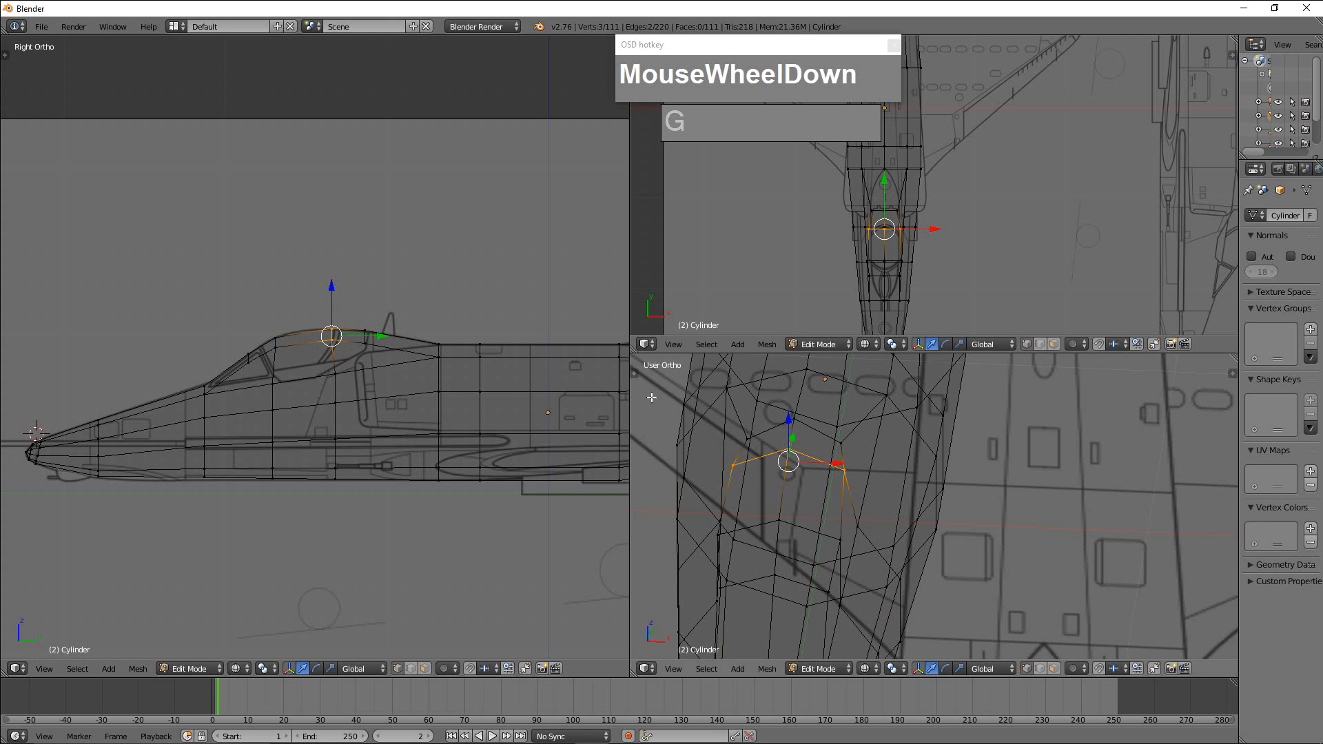
scroll(966, 509, down, 3)
scroll(965, 509, down, 2)
middle_drag(965, 509, 973, 555)
scroll(1018, 531, up, 2)
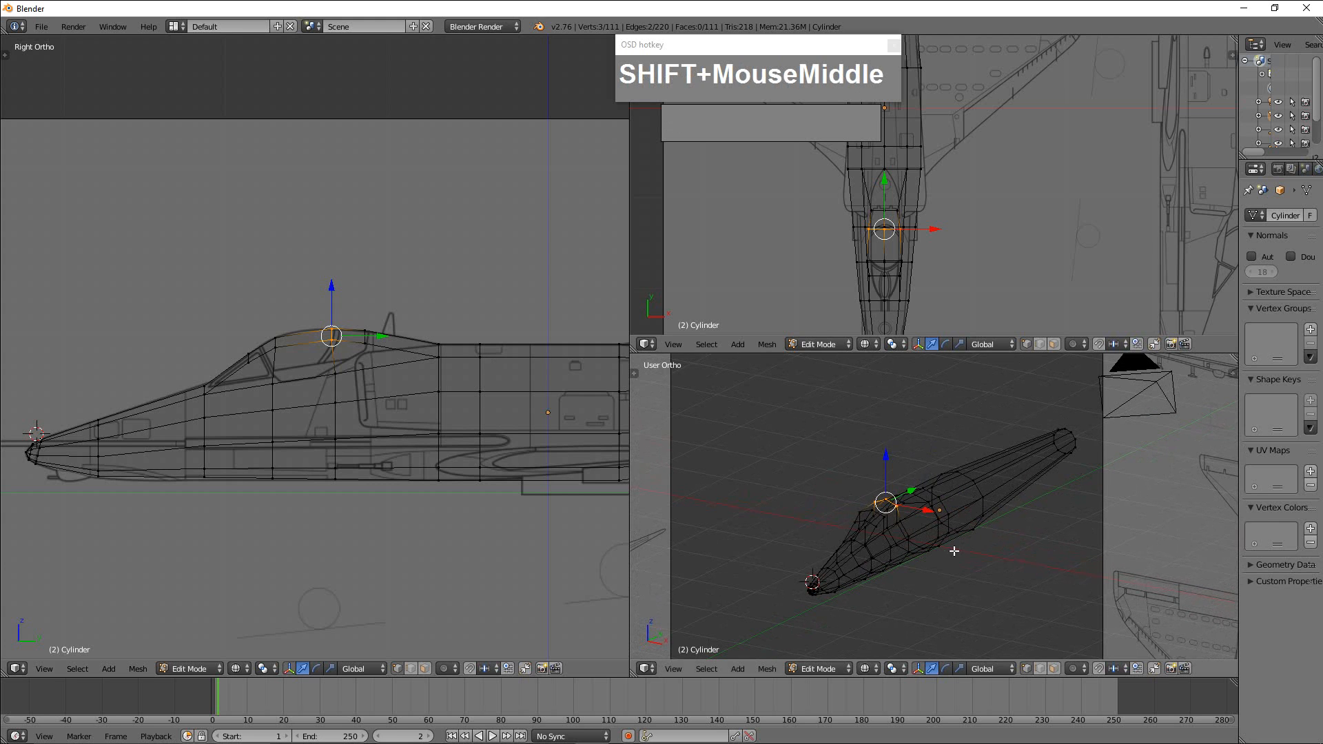
key(Tab)
click(886, 668)
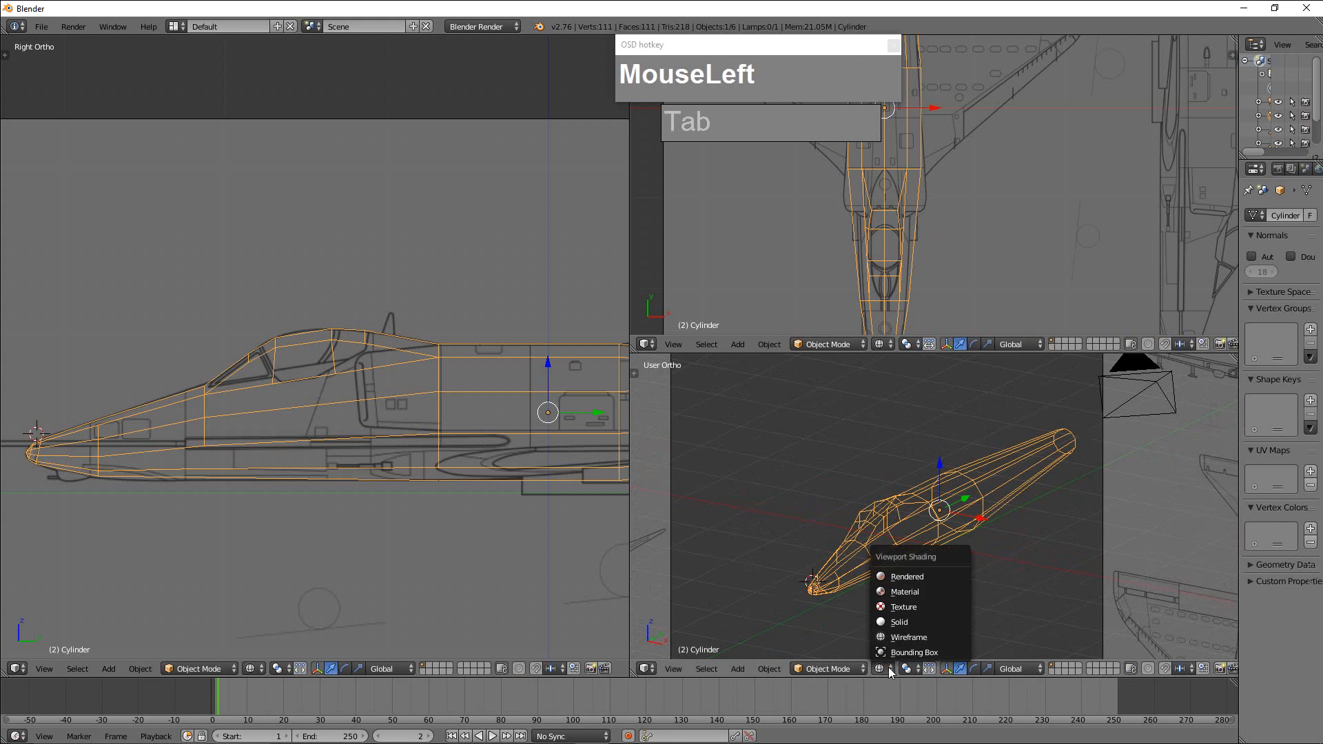
click(903, 622)
mouse_move(924, 615)
middle_down()
mouse_move(1065, 560)
mouse_move(1060, 536)
mouse_move(924, 540)
mouse_move(919, 607)
mouse_move(970, 608)
middle_up()
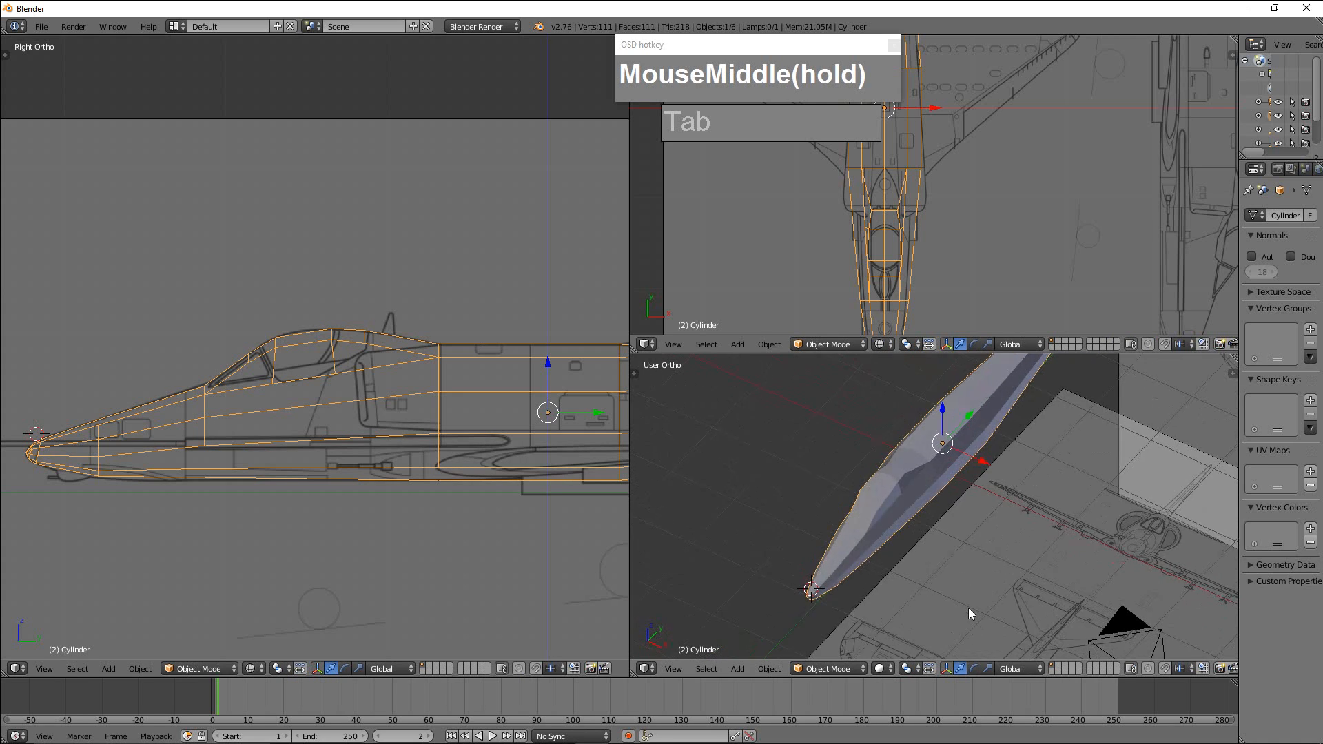
Resume mesh editing and add an edge loop around the canopy's base, sliding it about 0.59 toward the fuselage.
scroll(353, 358, up, 3)
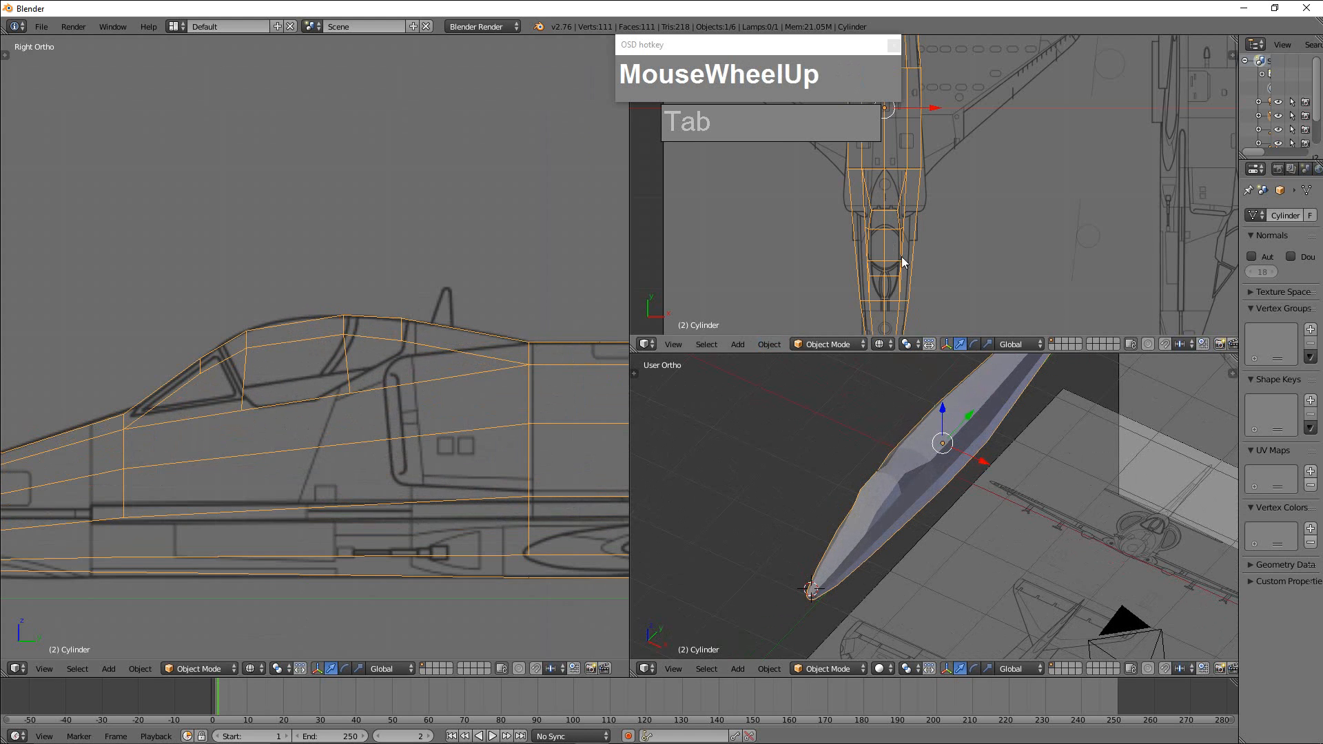
scroll(897, 275, up, 2)
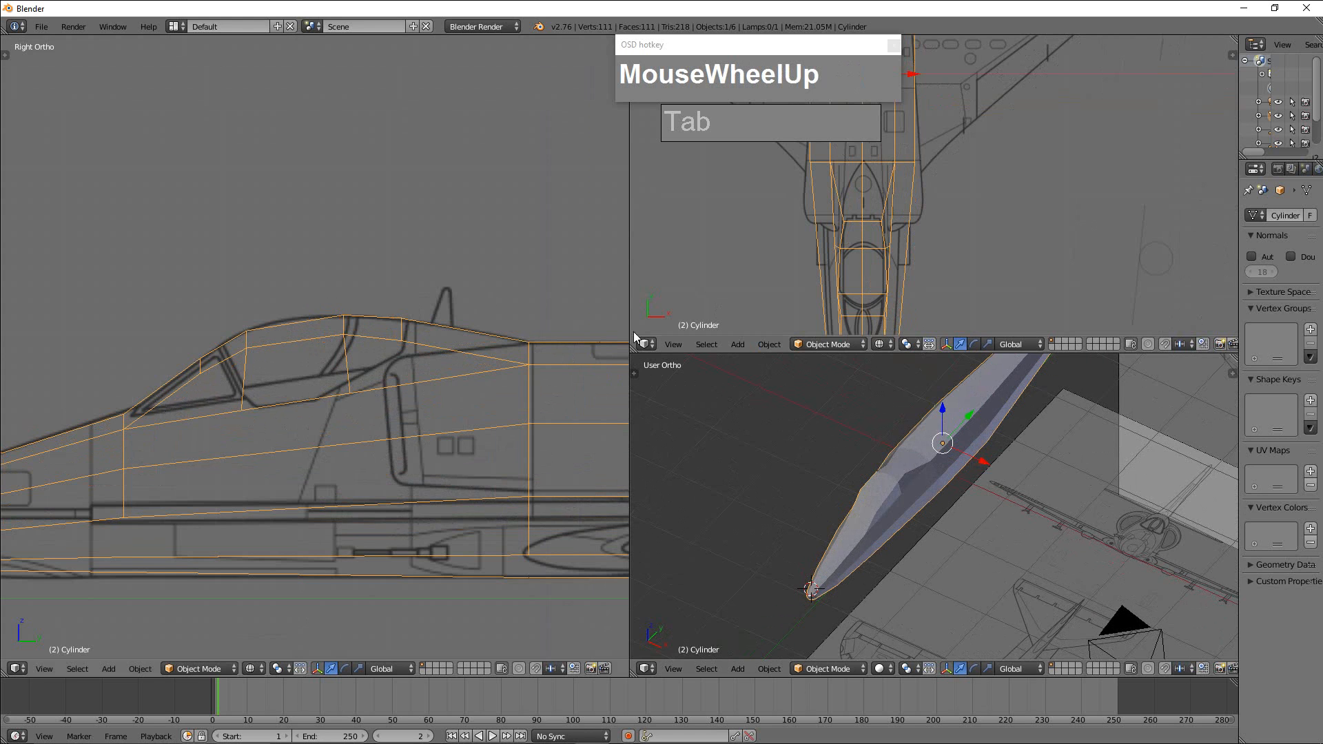
scroll(813, 266, down, 3)
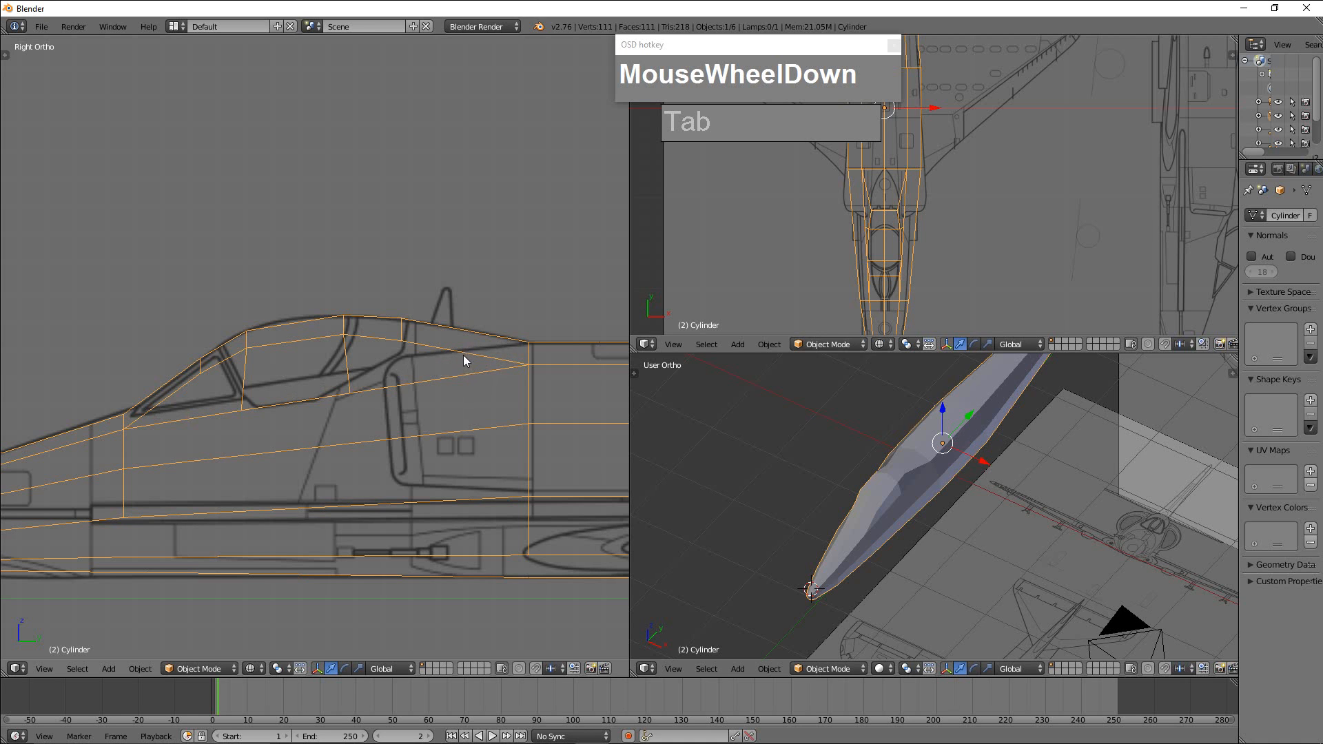
key(ctrl+r)
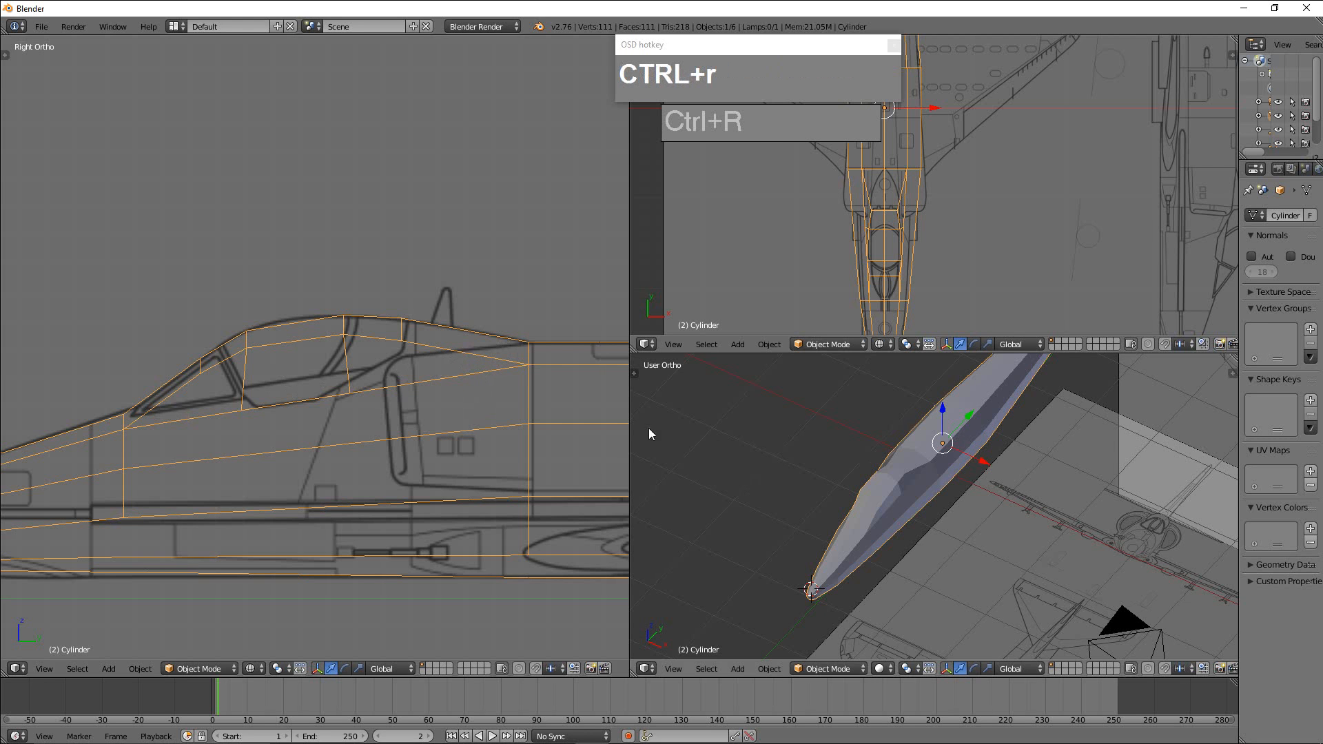
key(Tab)
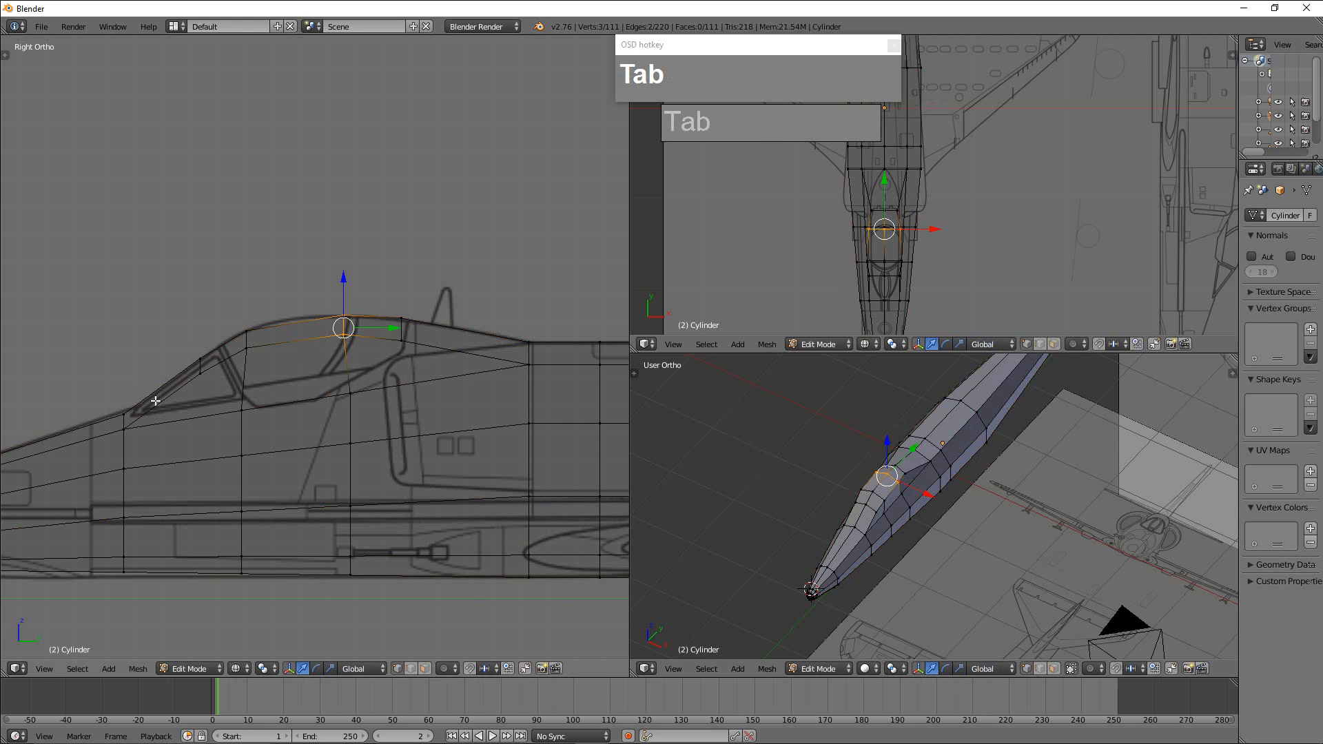
key(ctrl+r)
click(180, 391)
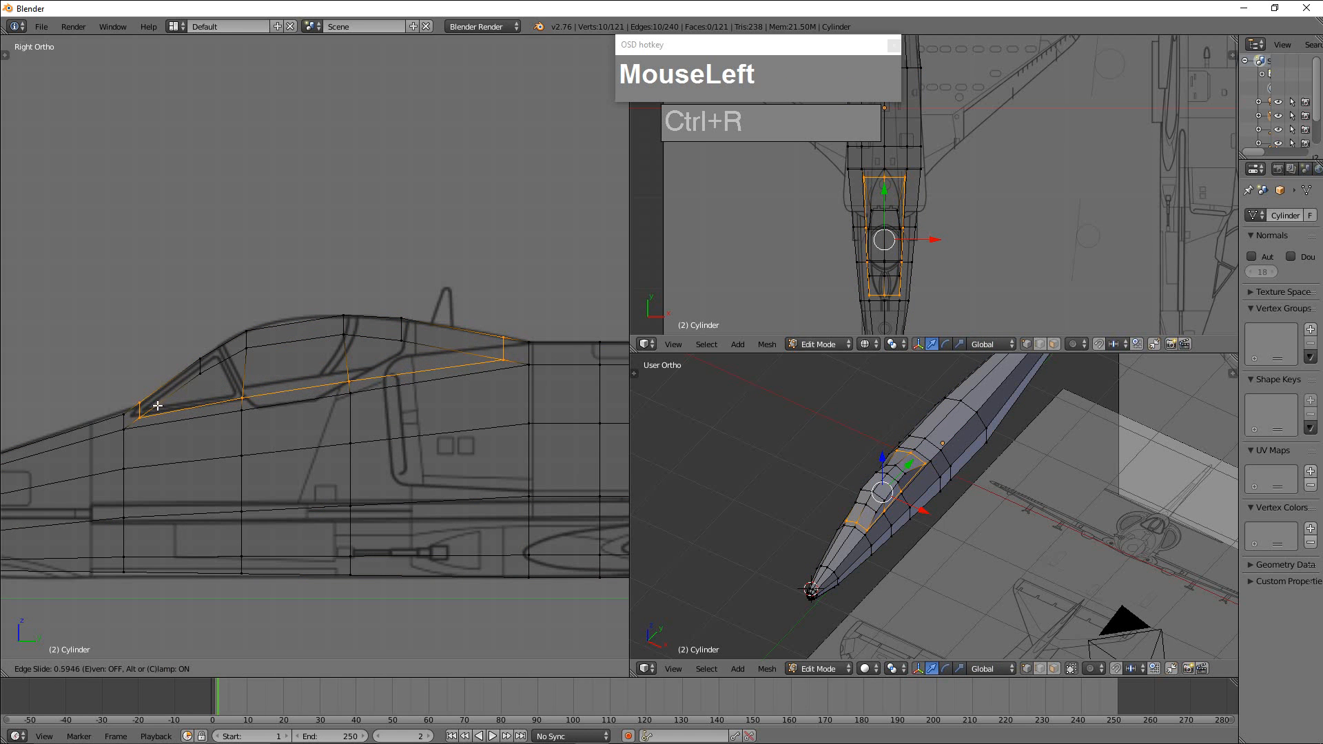
click(159, 404)
Select the base loop's two rear corner vertices and scale them inward along X to the tapered fairing outline in the top view.
scroll(967, 527, up, 1)
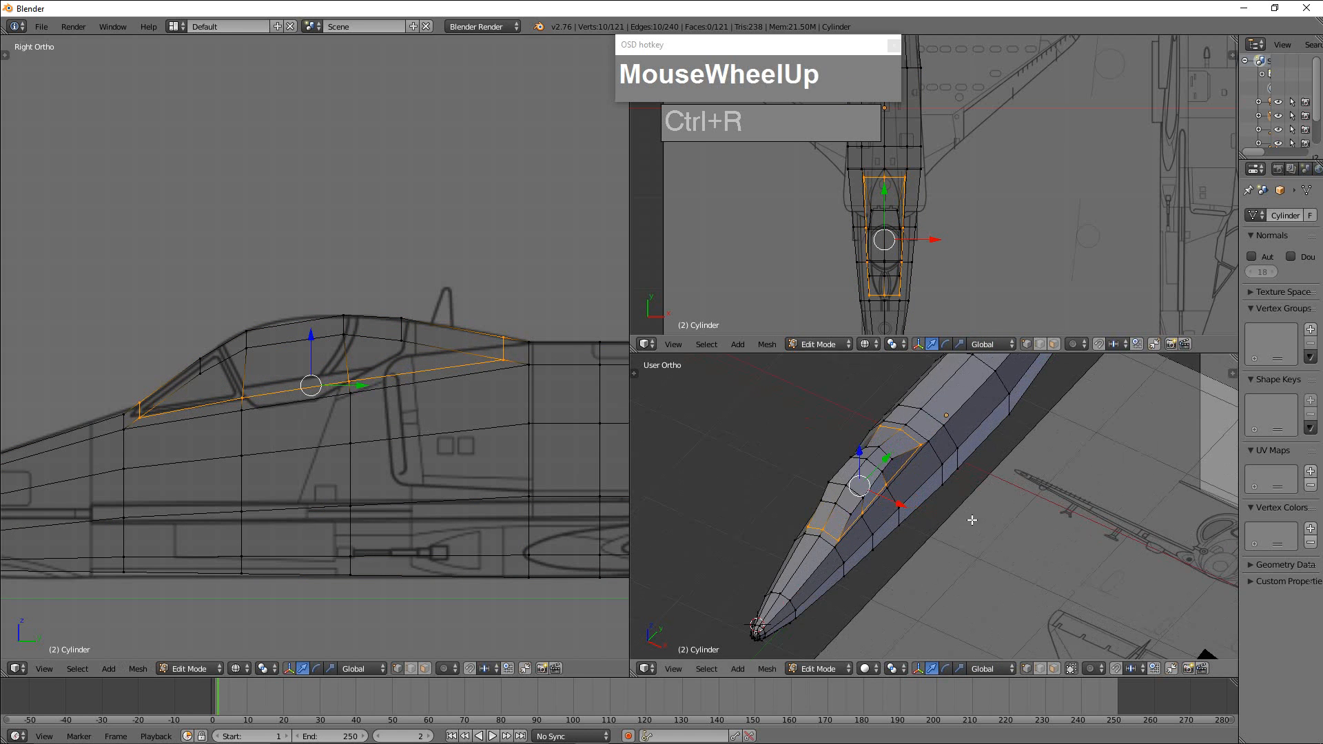
scroll(898, 207, up, 1)
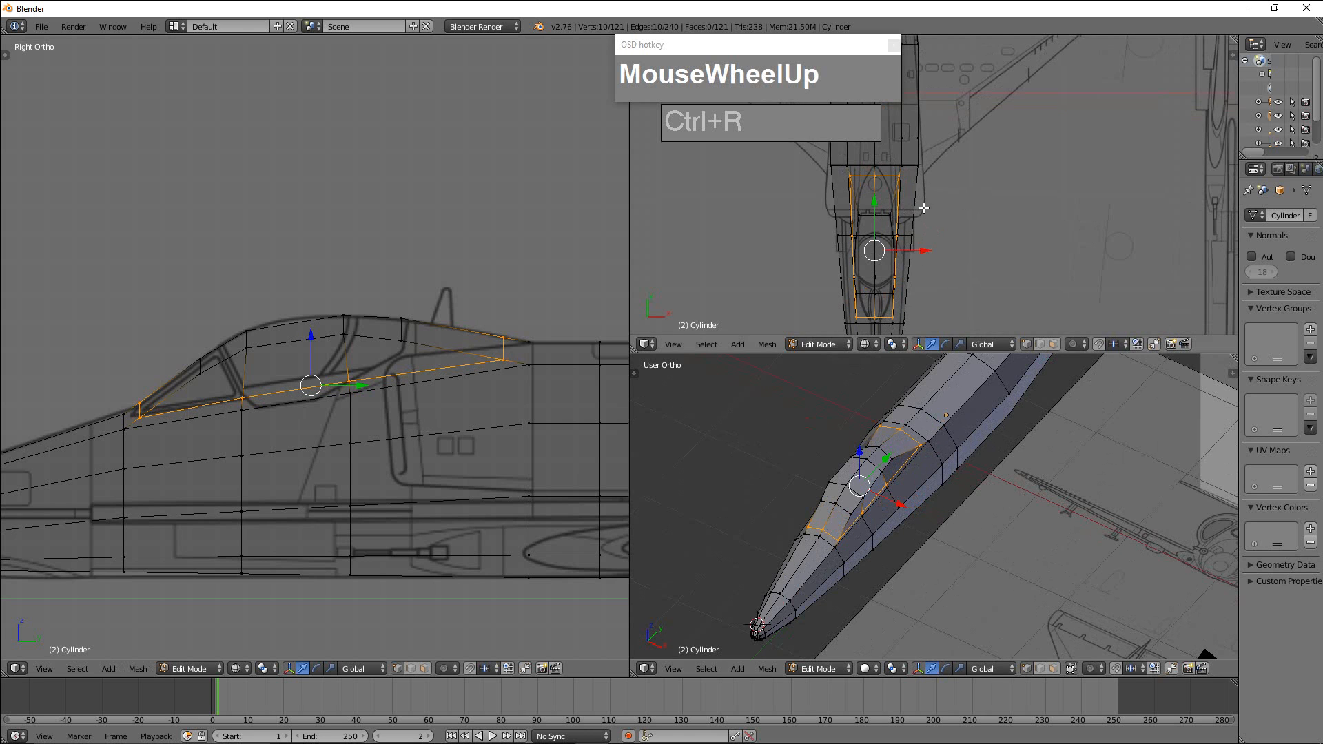
scroll(915, 193, up, 1)
scroll(906, 197, up, 1)
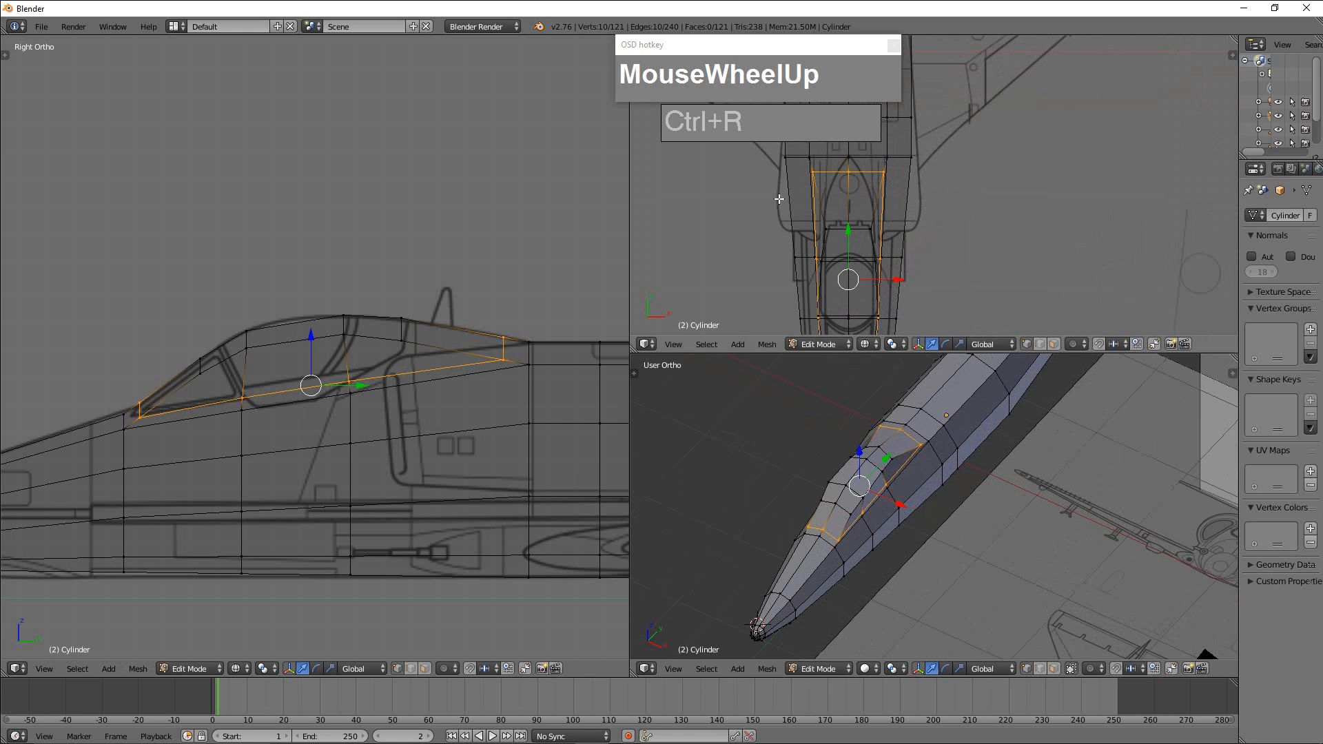
scroll(894, 198, down, 1)
scroll(883, 186, up, 3)
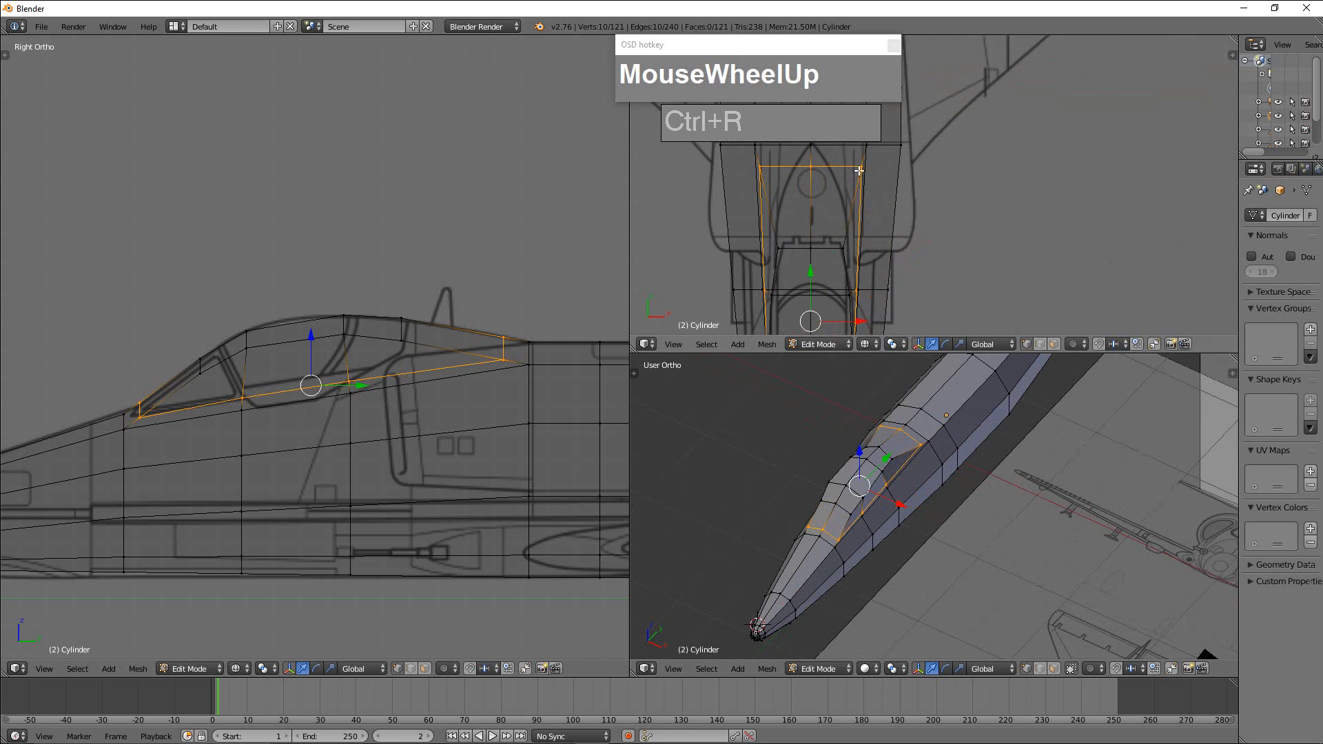
right_click(862, 171)
shift+right_click(823, 187)
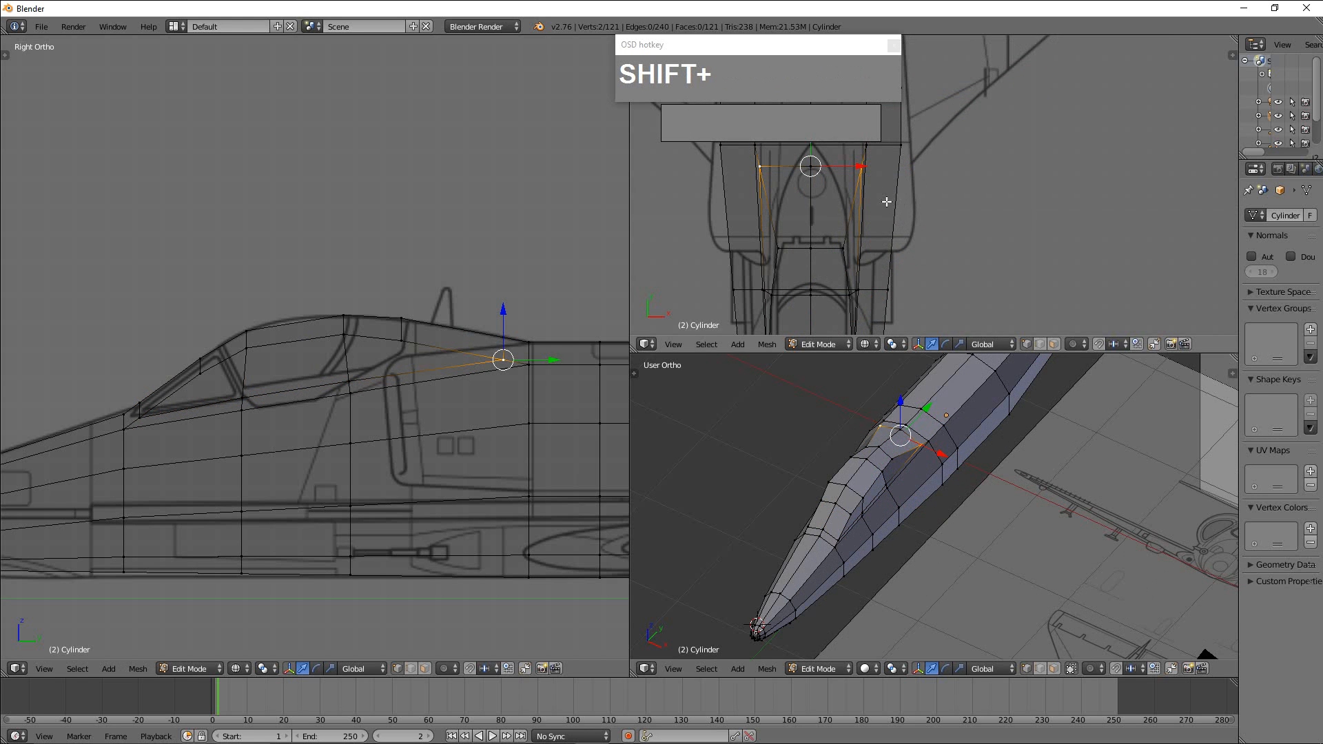
shift+middle_drag(894, 213, 1076, 215)
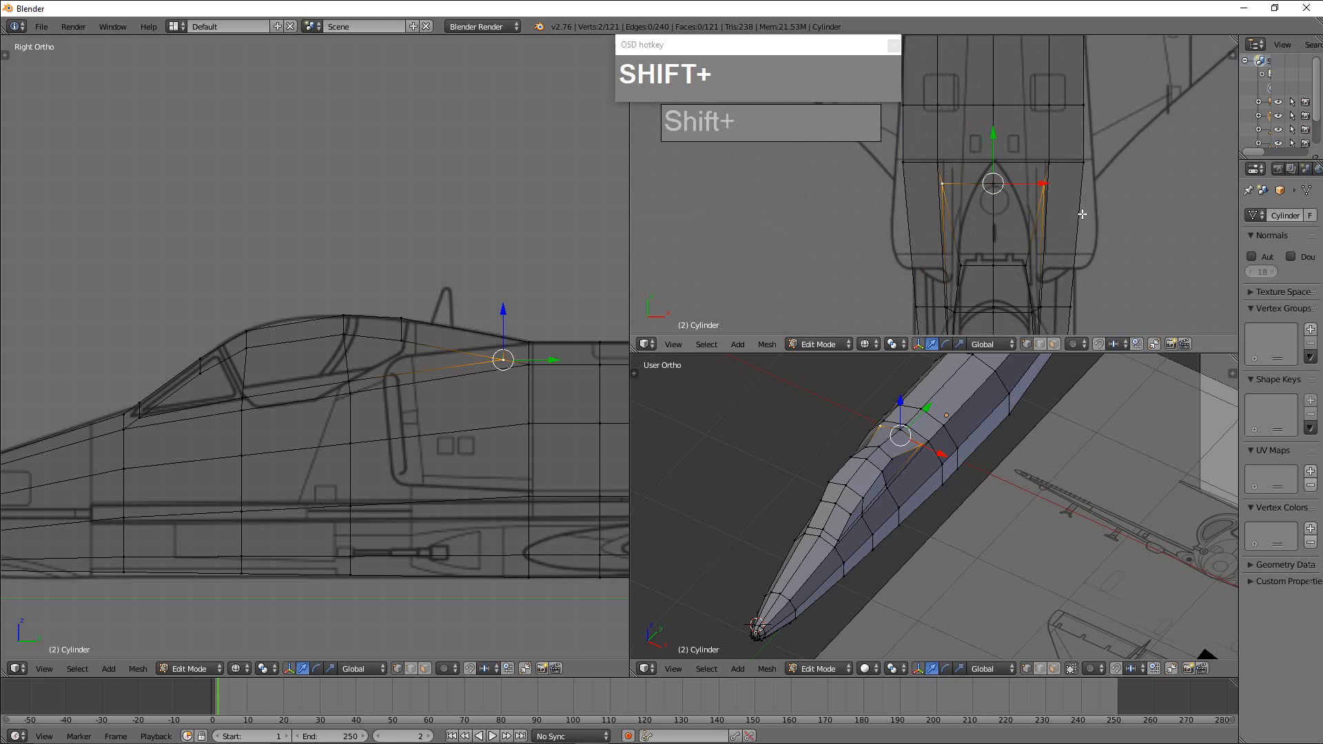
key(s)
key(x)
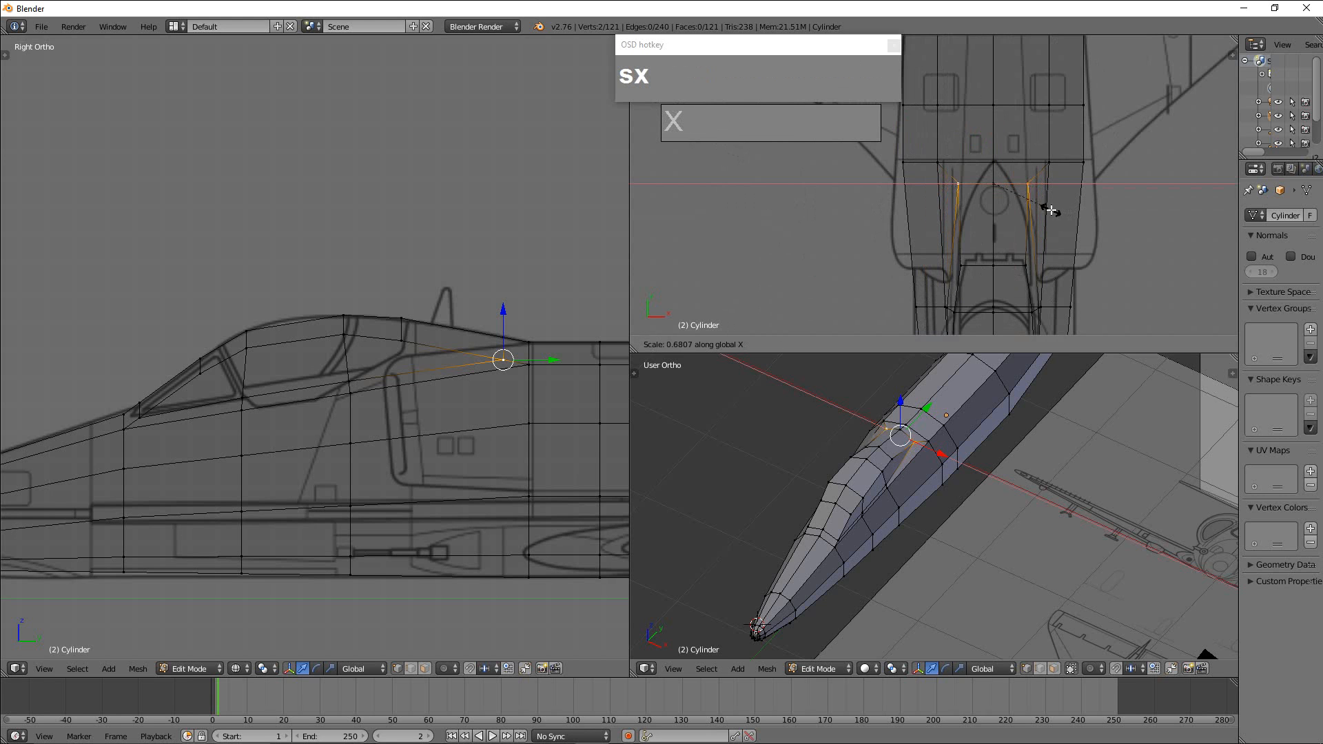
click(1032, 208)
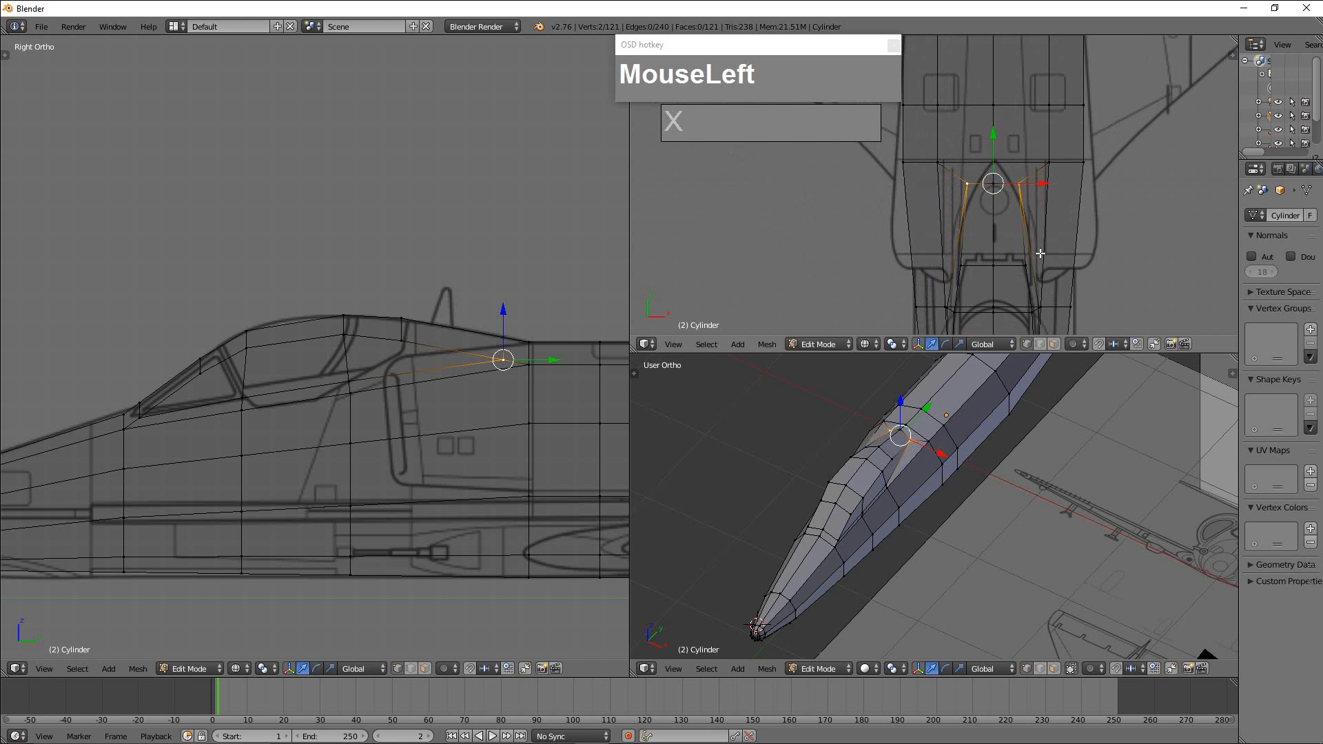
Select the base loop's two front corner vertices and scale them inward along X to the windshield's narrow front outline.
right_click(837, 539)
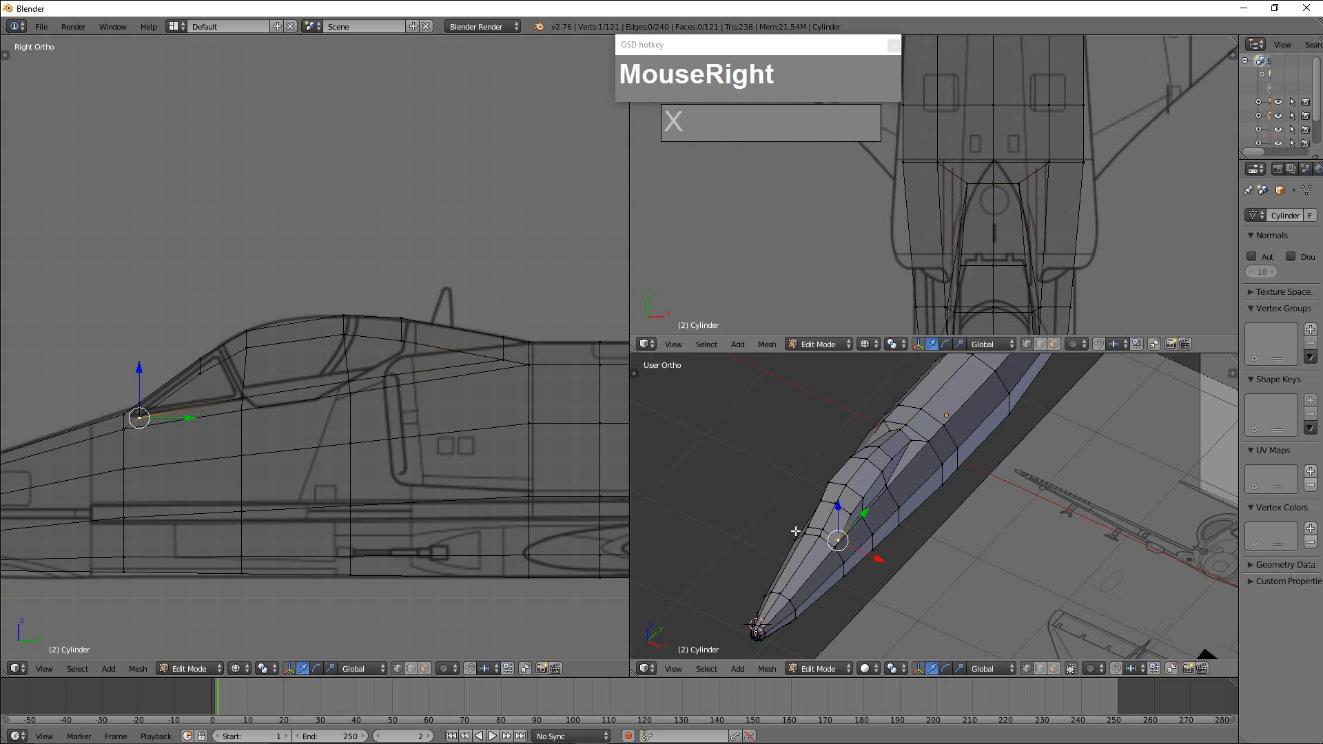
shift+right_click(808, 528)
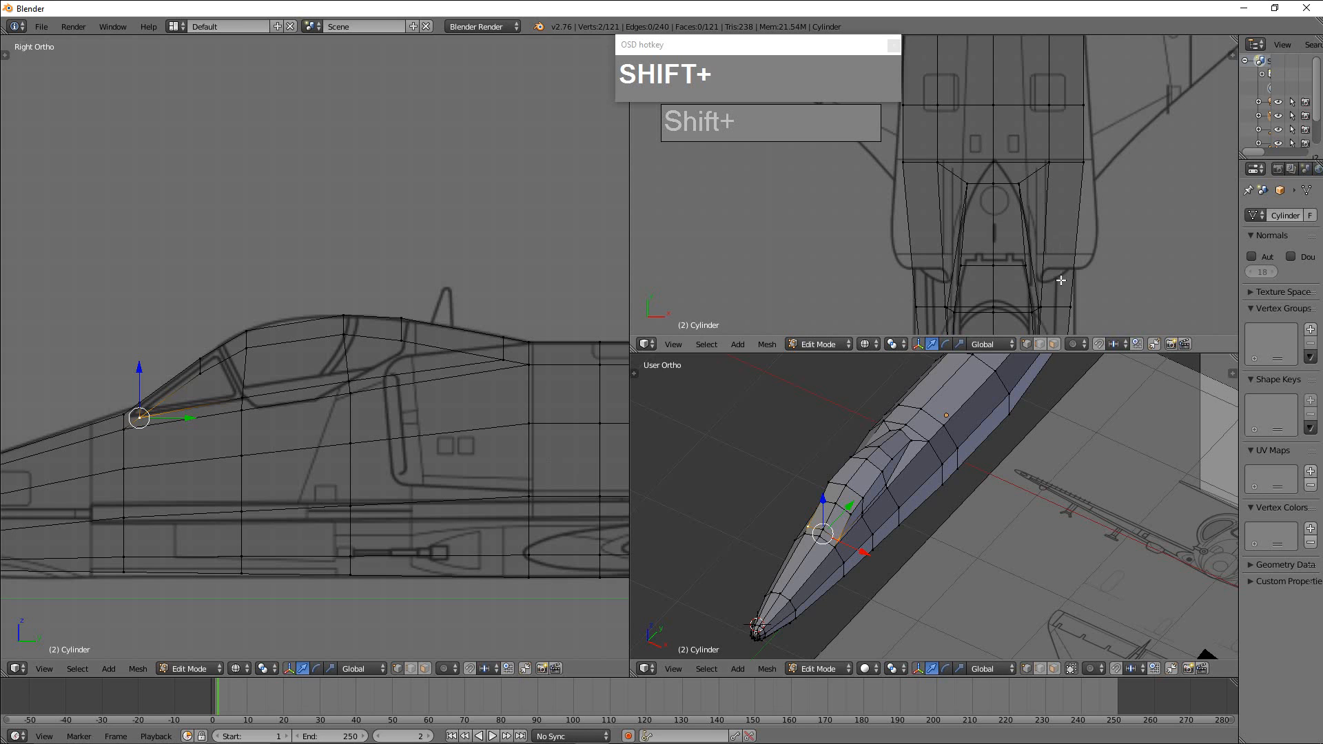
shift+middle_drag(1060, 281, 1041, 225)
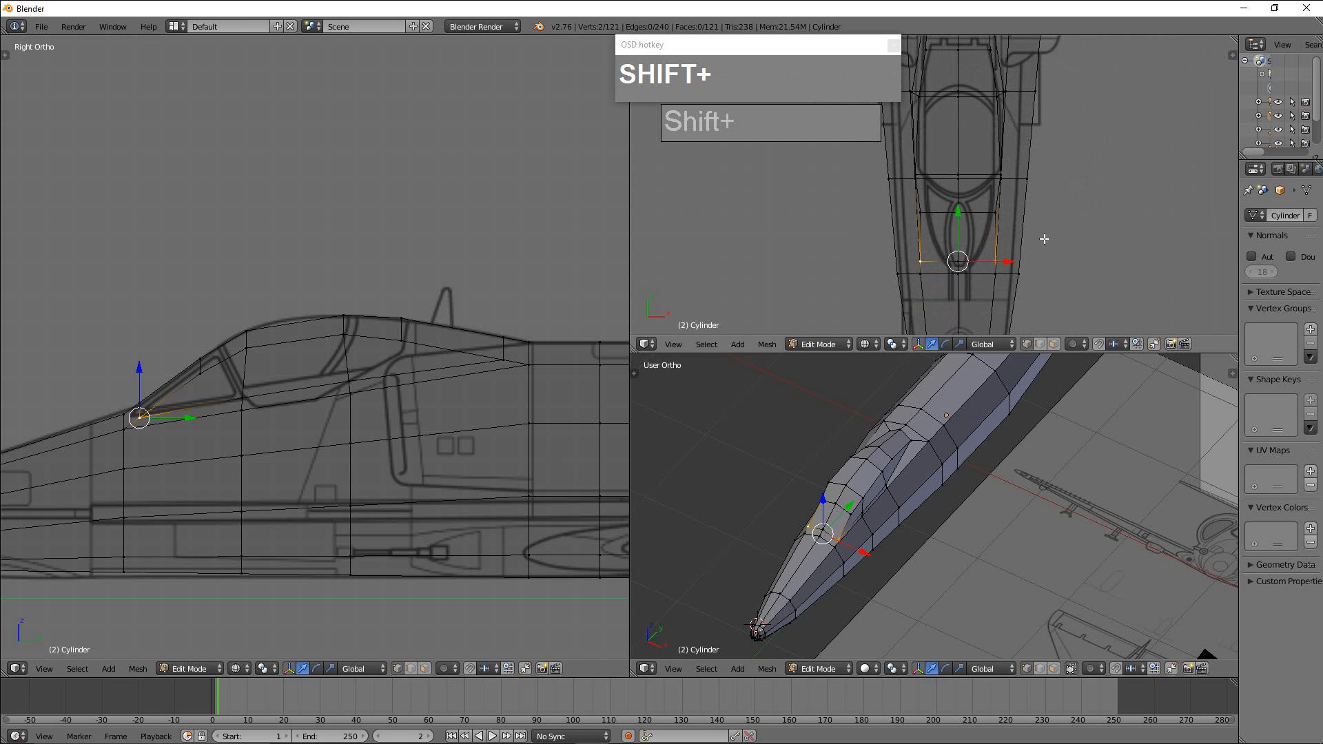
key(s)
key(x)
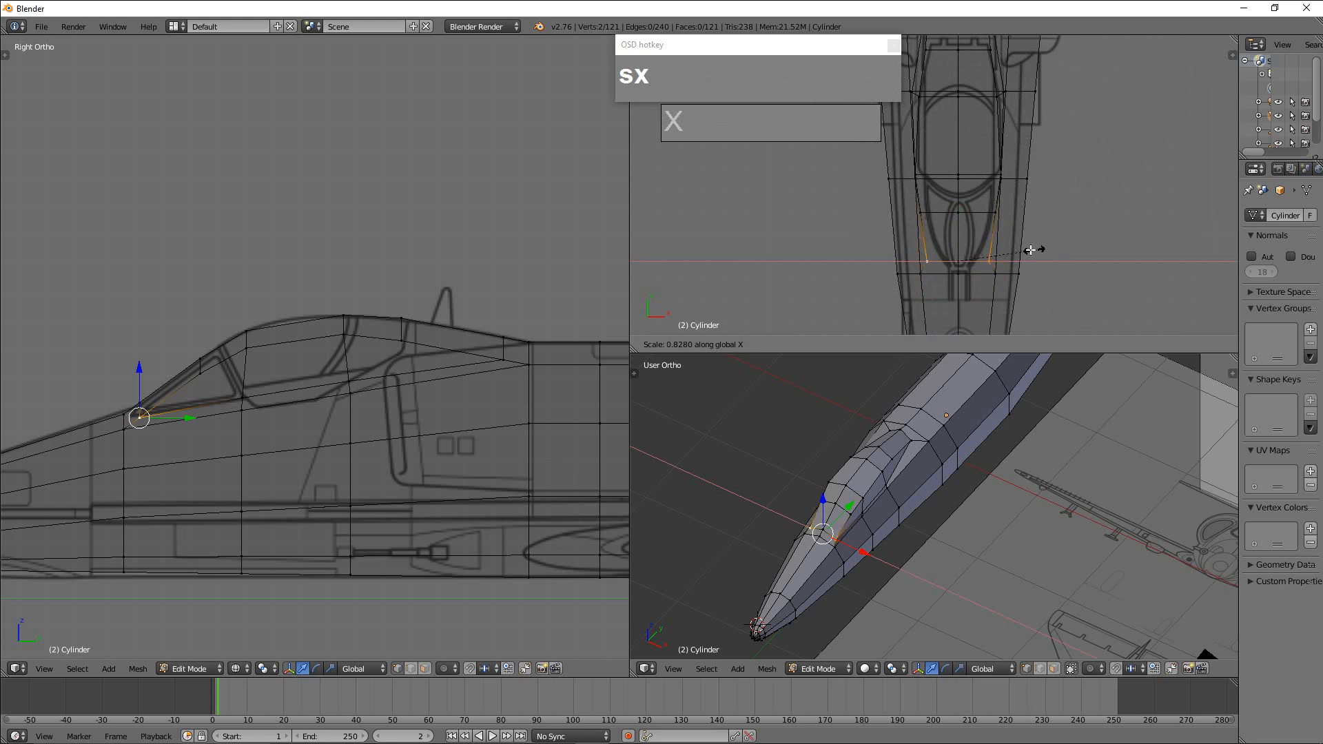
click(985, 252)
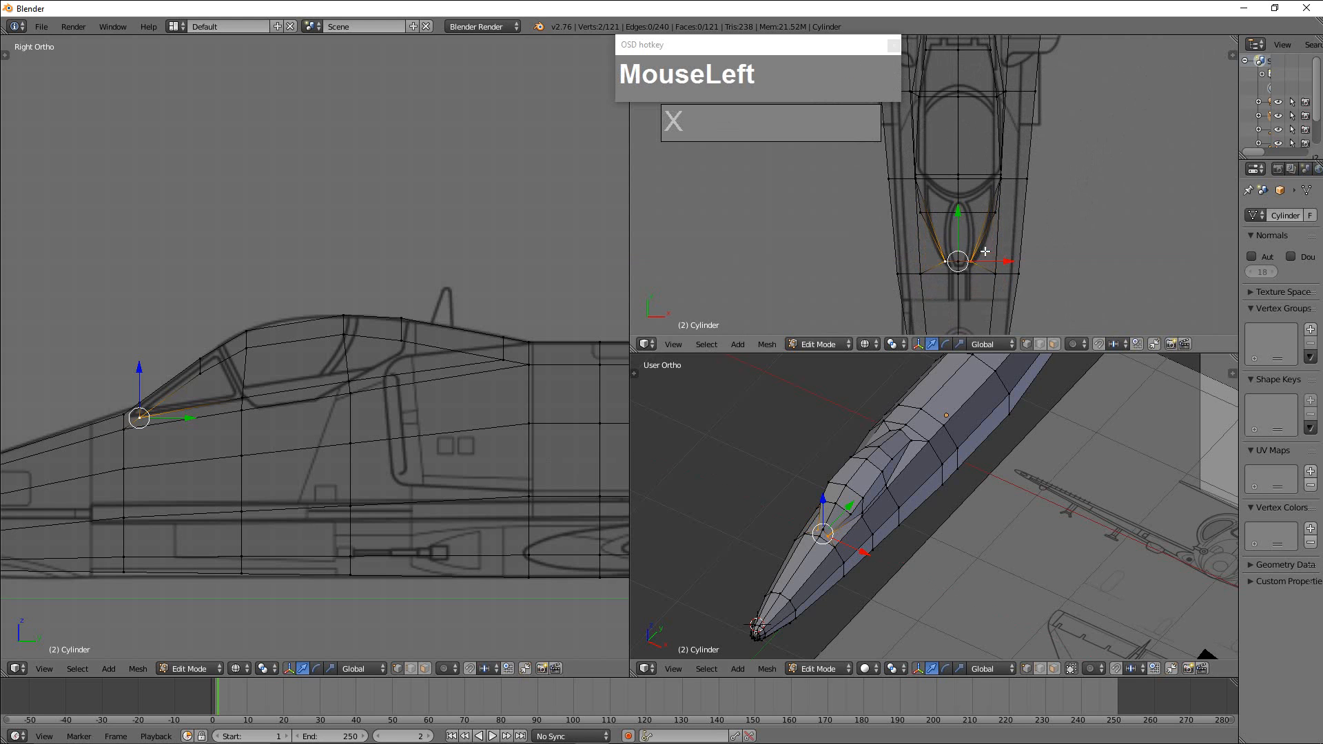
Select the two outer vertices midway up the windshield and scale them inward along X in the top view.
right_click(921, 214)
shift+right_click(997, 212)
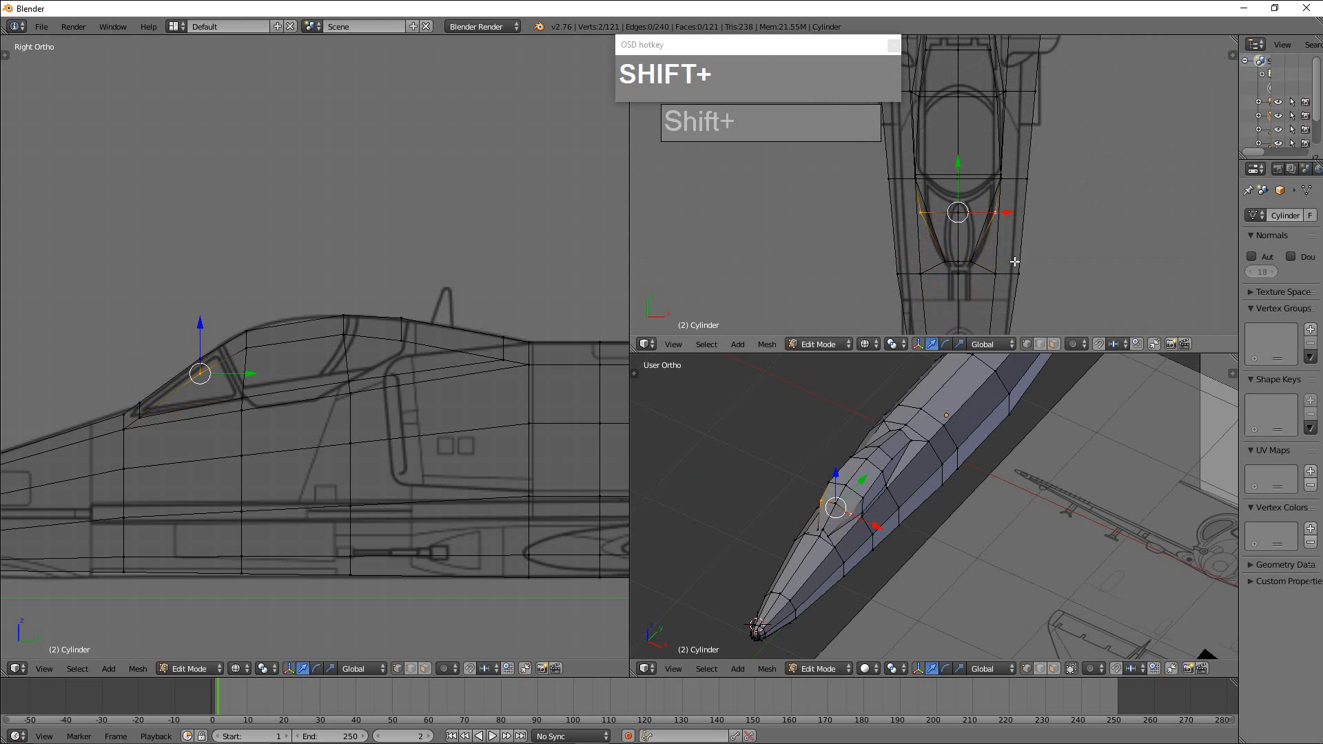
key(s)
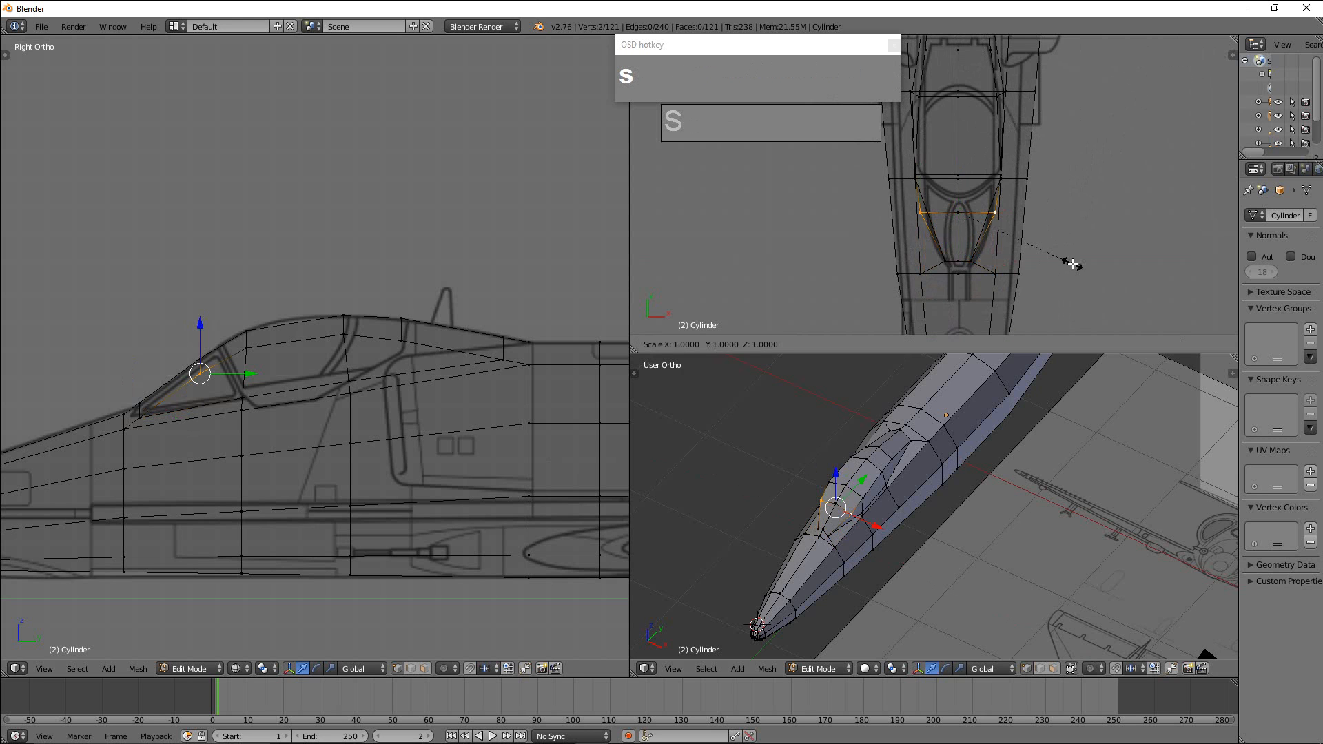
key(x)
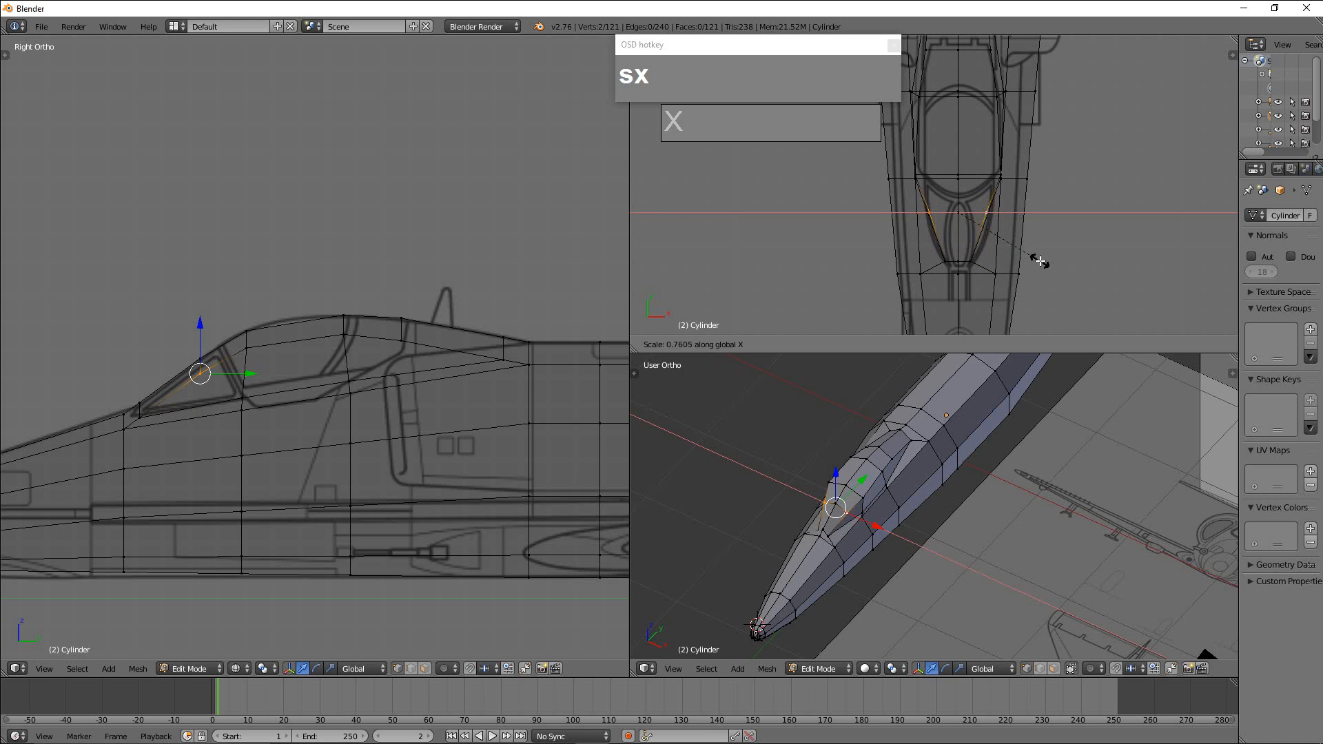
click(1034, 261)
Select the two outer upper vertices at the windshield frame and scale them inward to about 0.77.
right_click(827, 481)
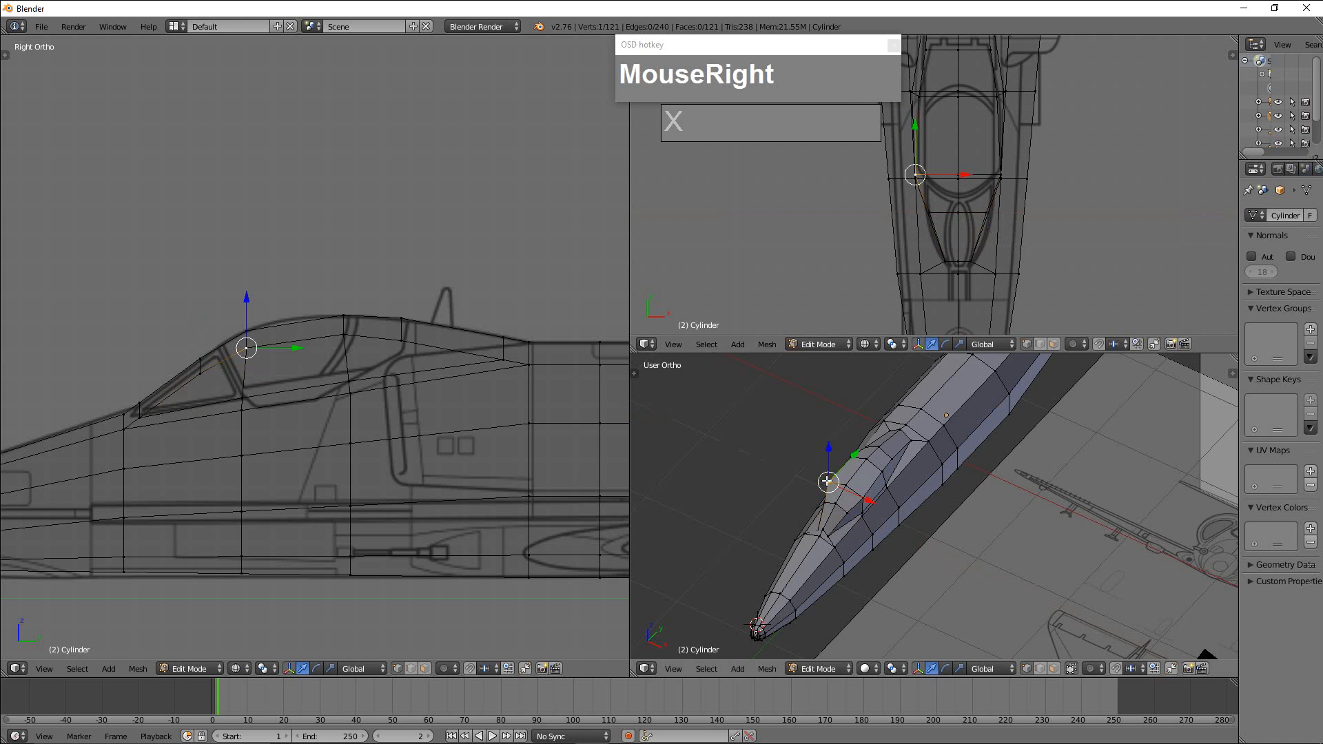
shift+right_click(866, 496)
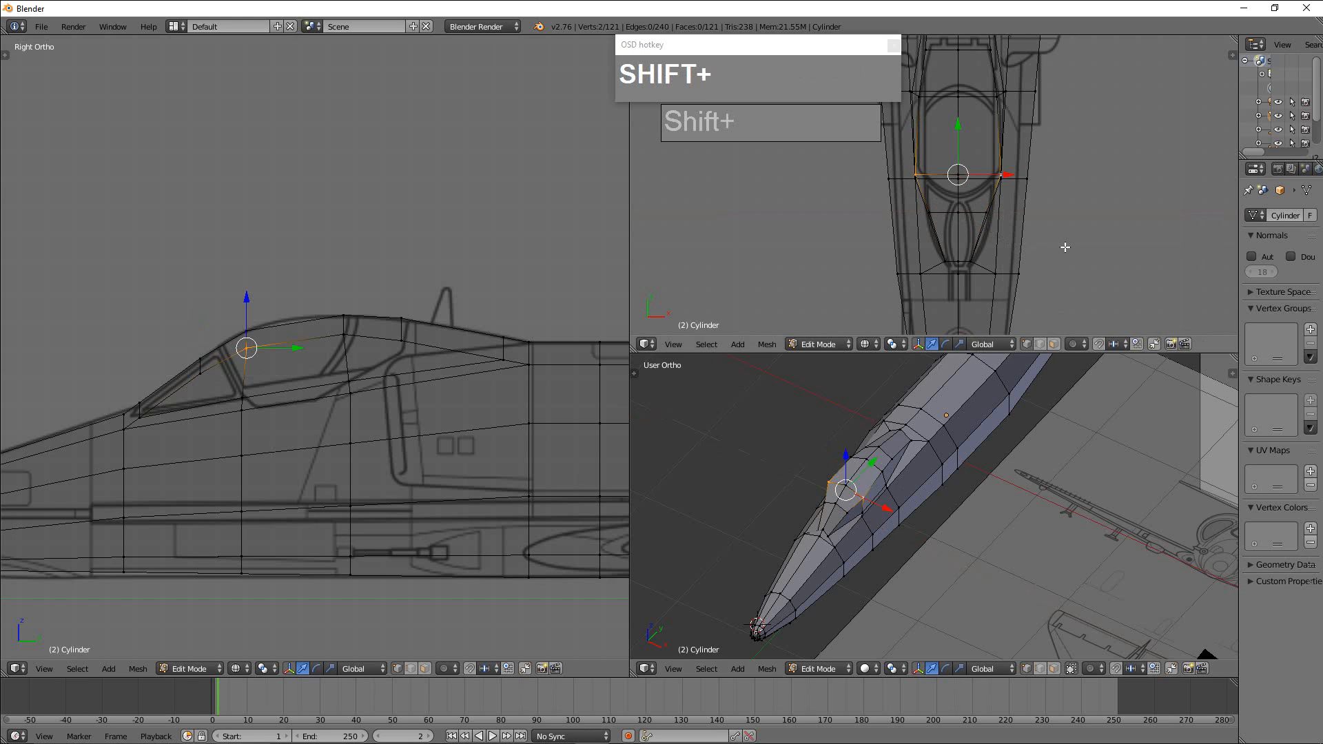
key(s)
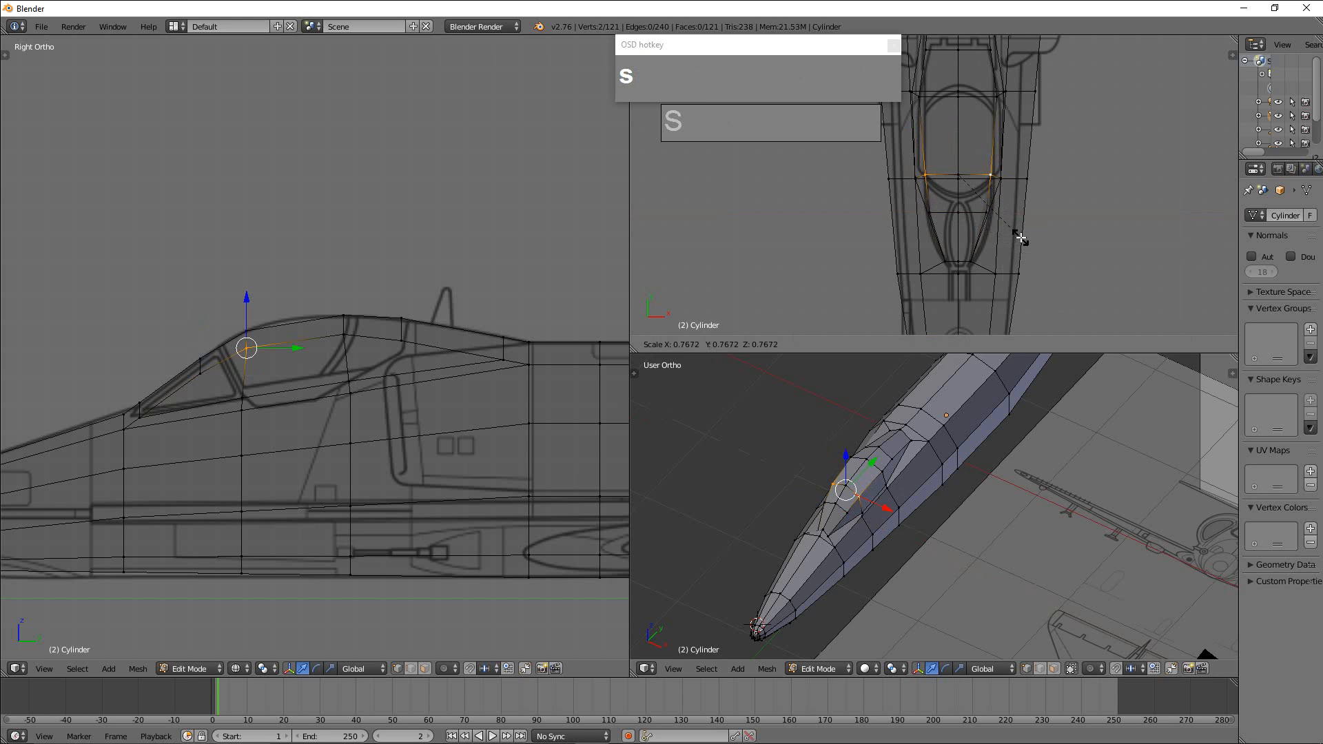
click(1021, 239)
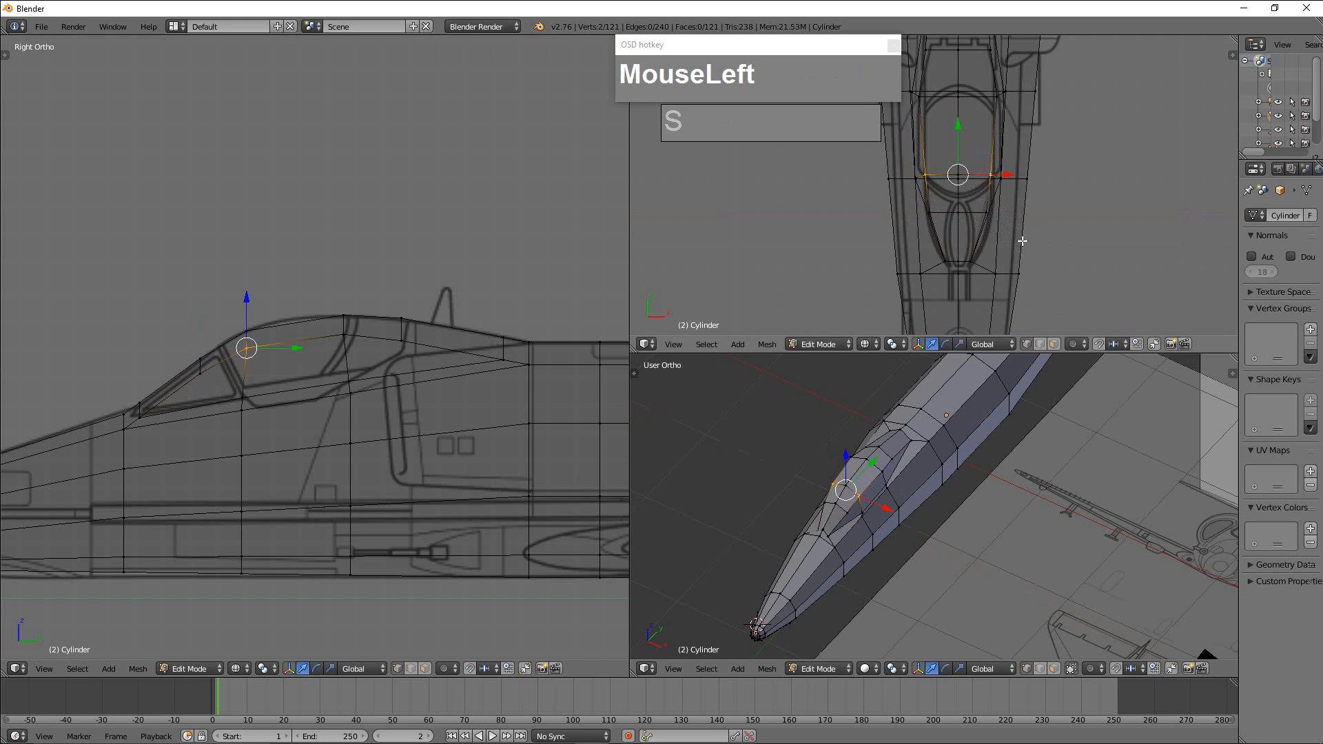
Select the two outer vertices at the canopy's rear frame and scale them inward to about 0.91 in the top view.
right_click(920, 96)
shift+right_click(1009, 105)
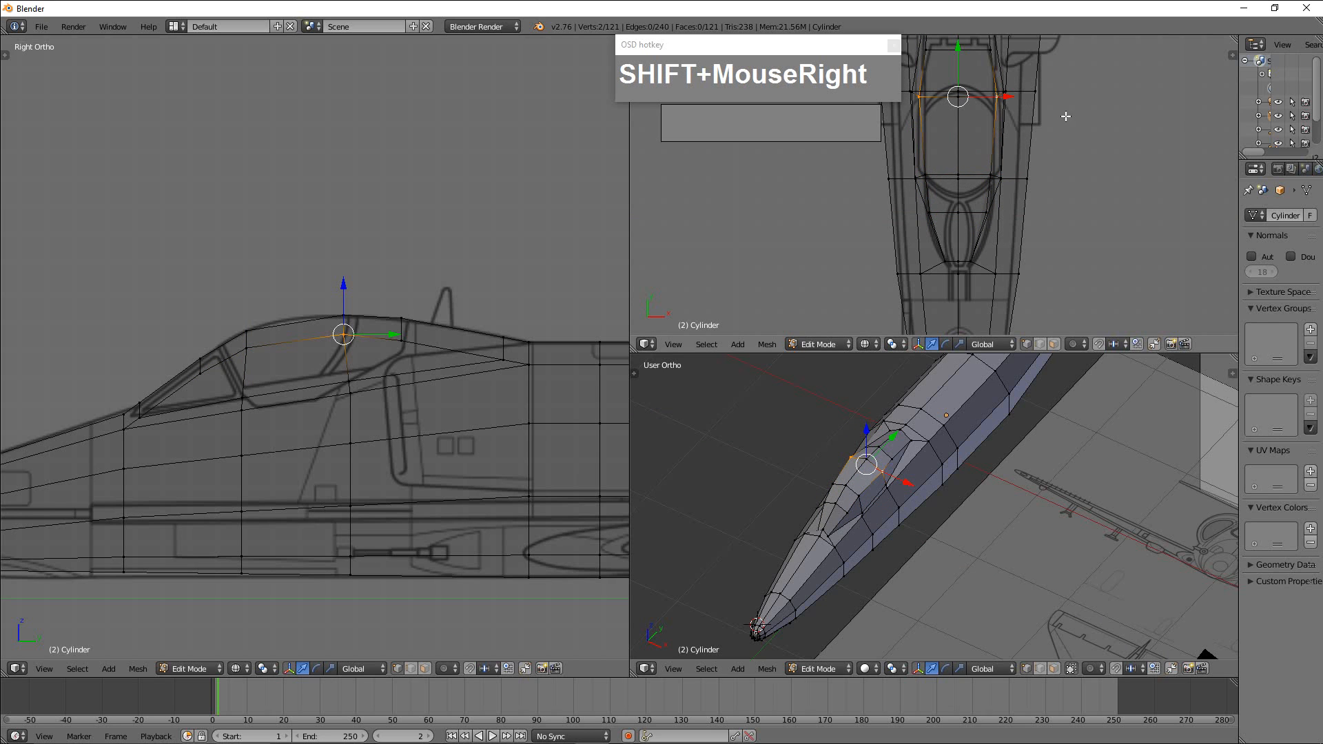
shift+middle_drag(1060, 124, 1067, 207)
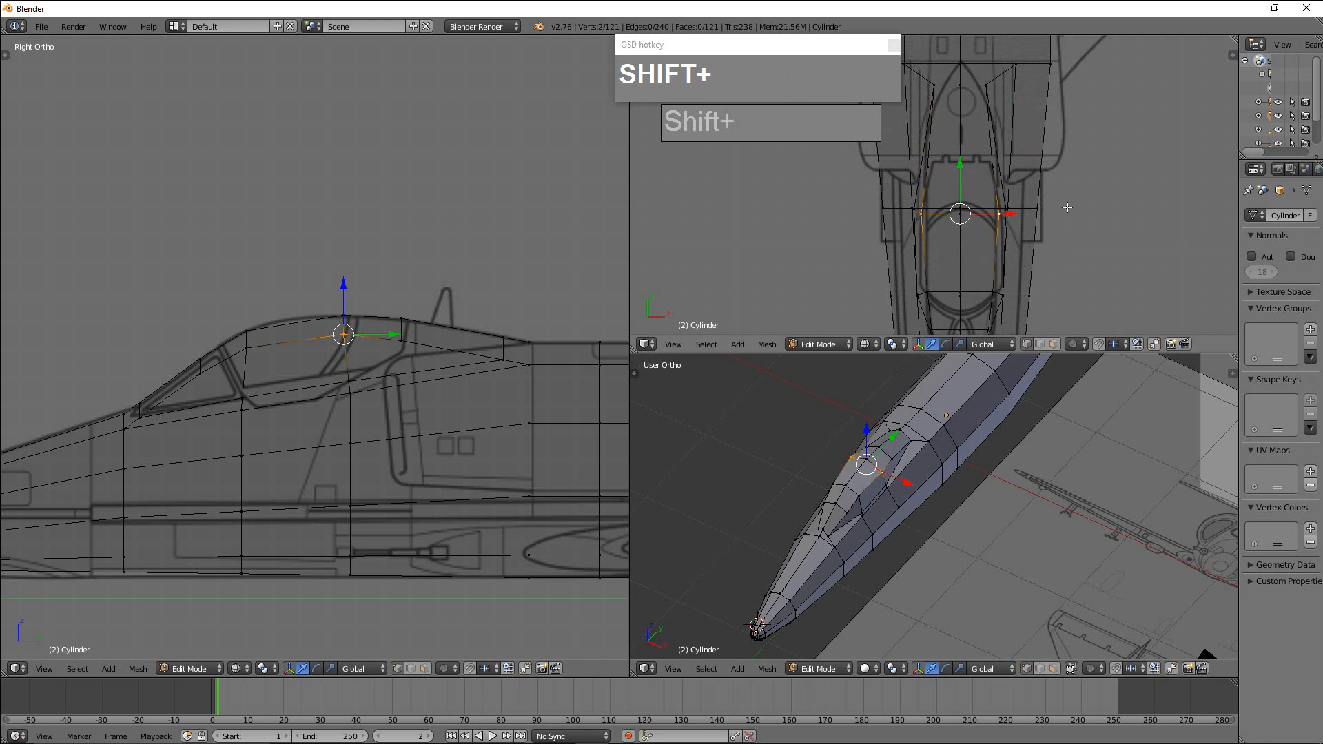
key(s)
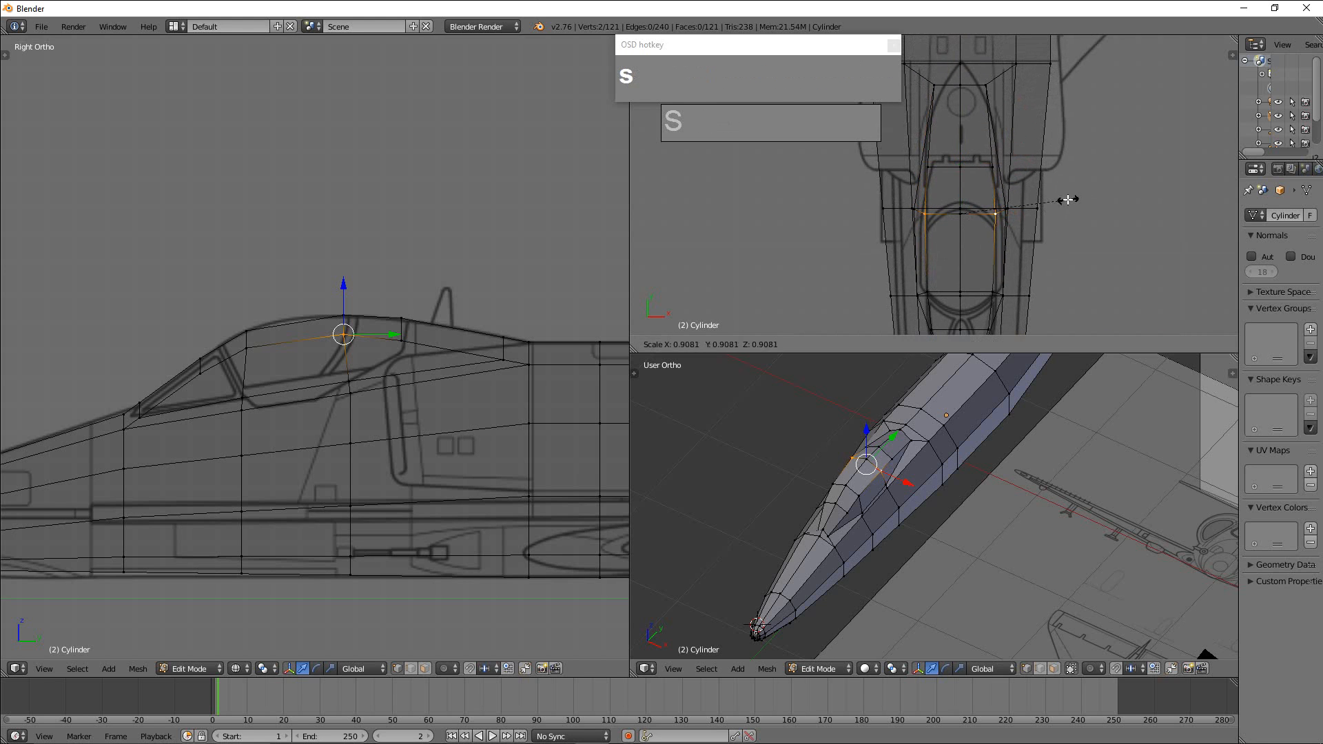
click(1062, 200)
Select the two outer vertices of the fairing just behind the canopy and scale them inward to about 0.94.
right_click(927, 166)
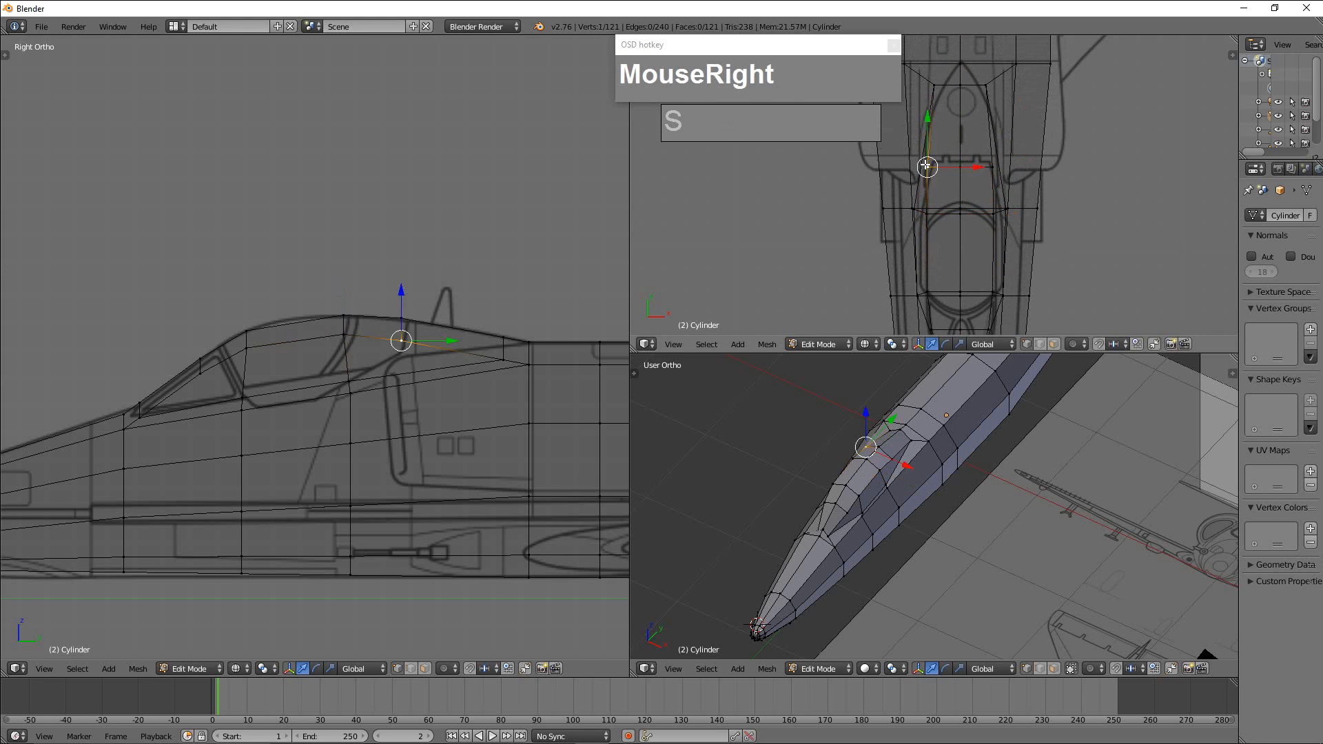
shift+right_click(1022, 182)
key(s)
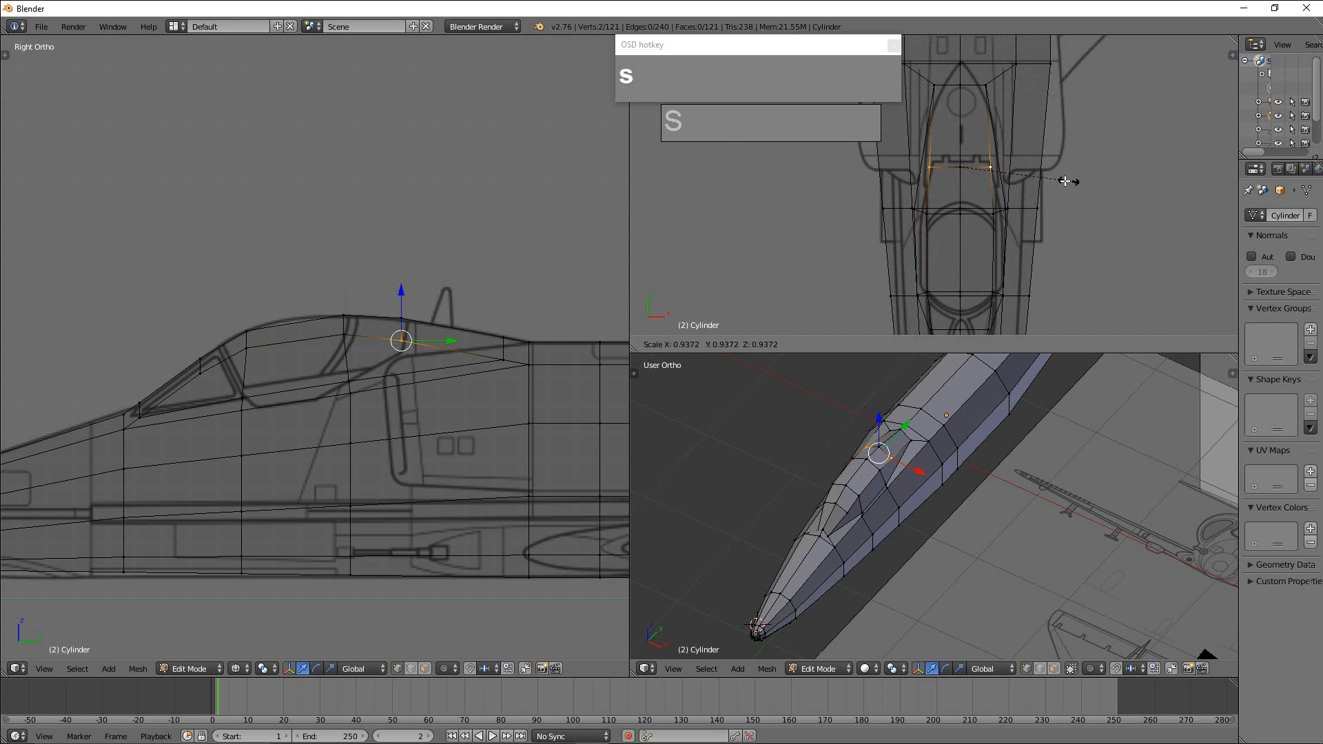
click(1057, 180)
Move the top centre vertex at the fairing's rear end aft along Y, and scale the two vertices beside it inward to about 0.79.
right_click(960, 85)
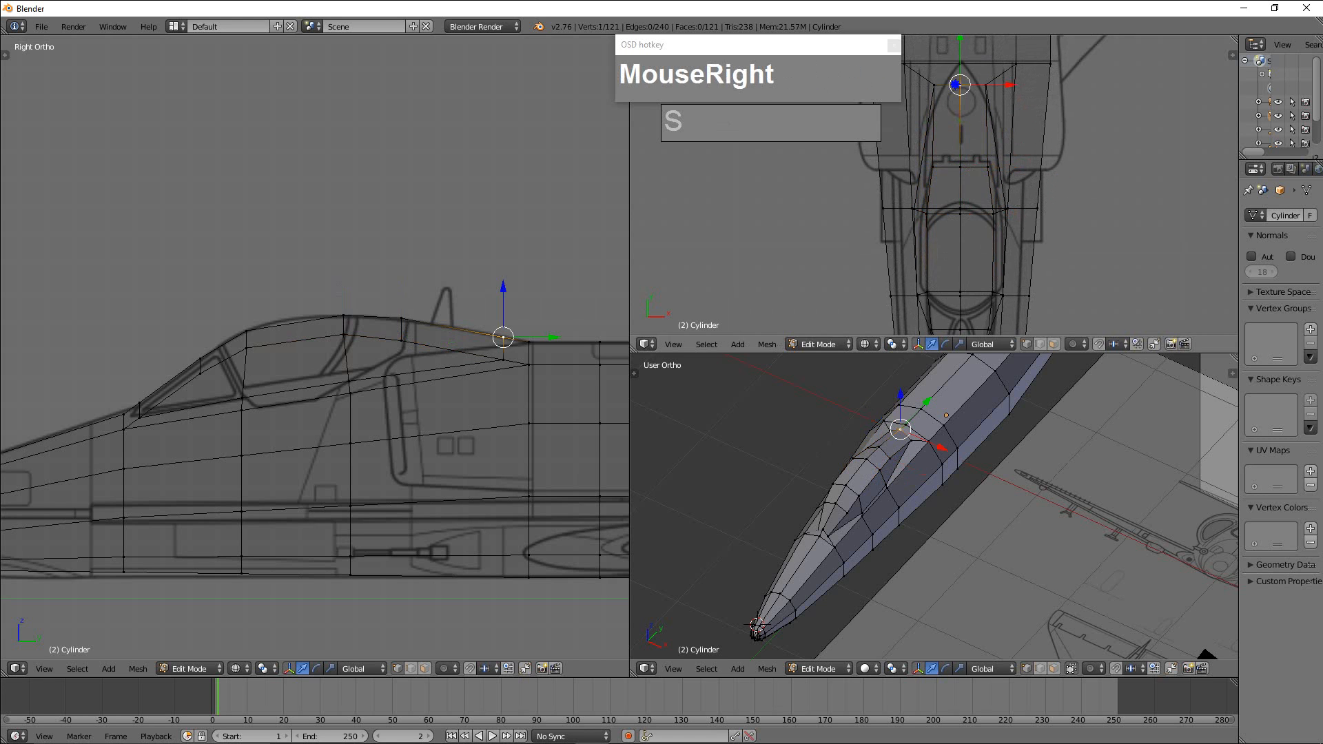
drag(961, 55, 964, 326)
right_click(936, 84)
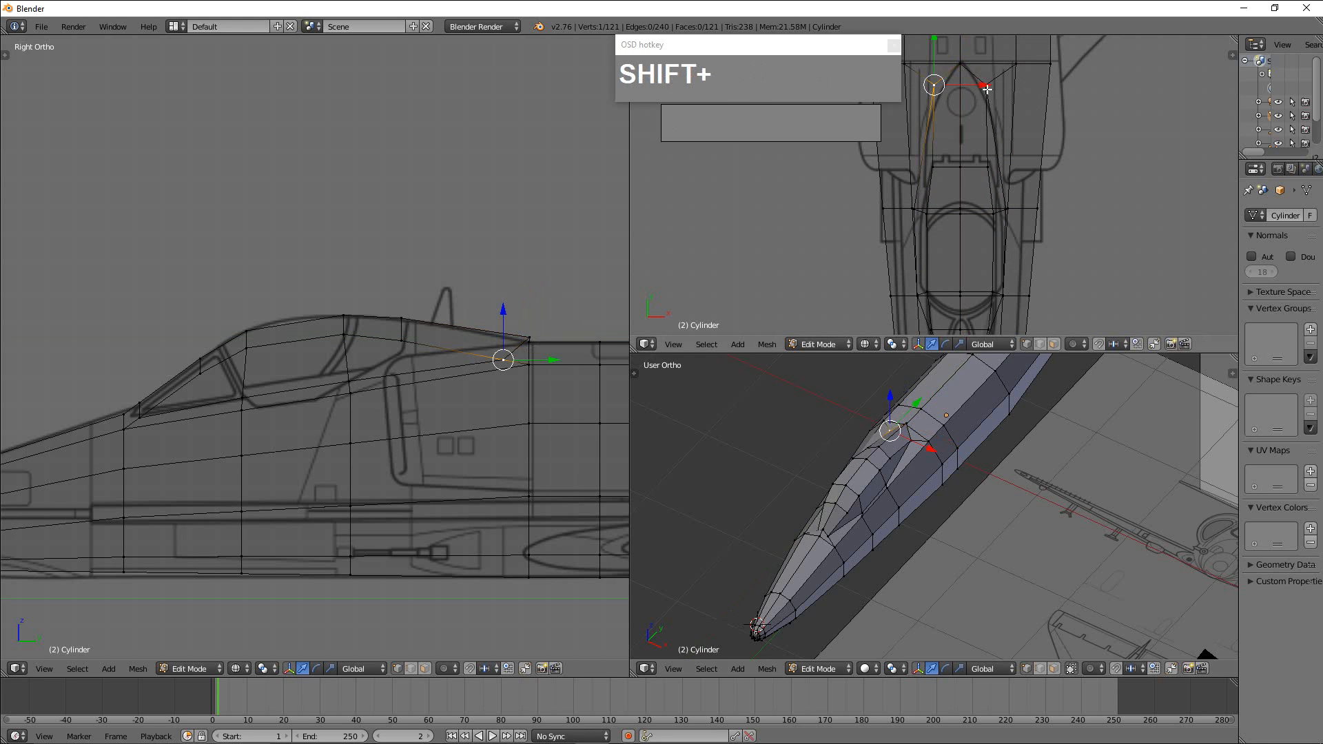
shift+right_click(987, 84)
key(s)
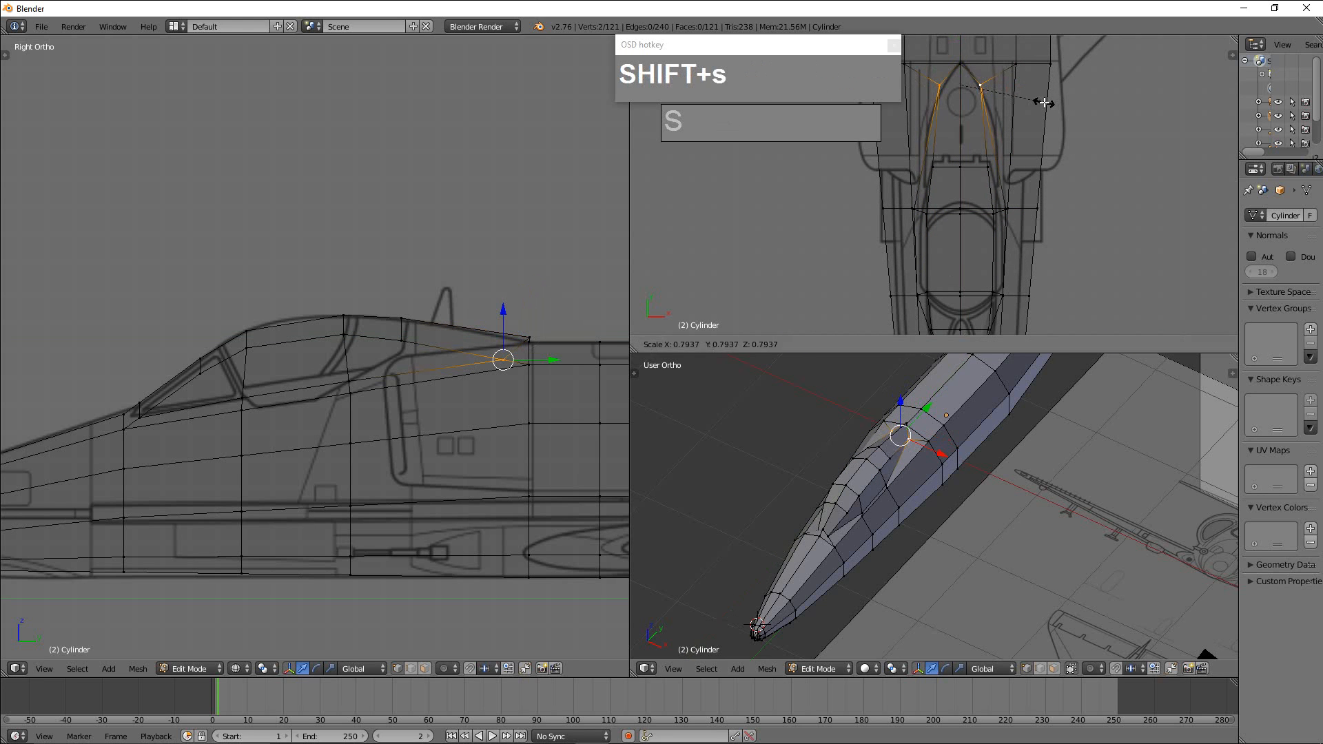
click(1044, 102)
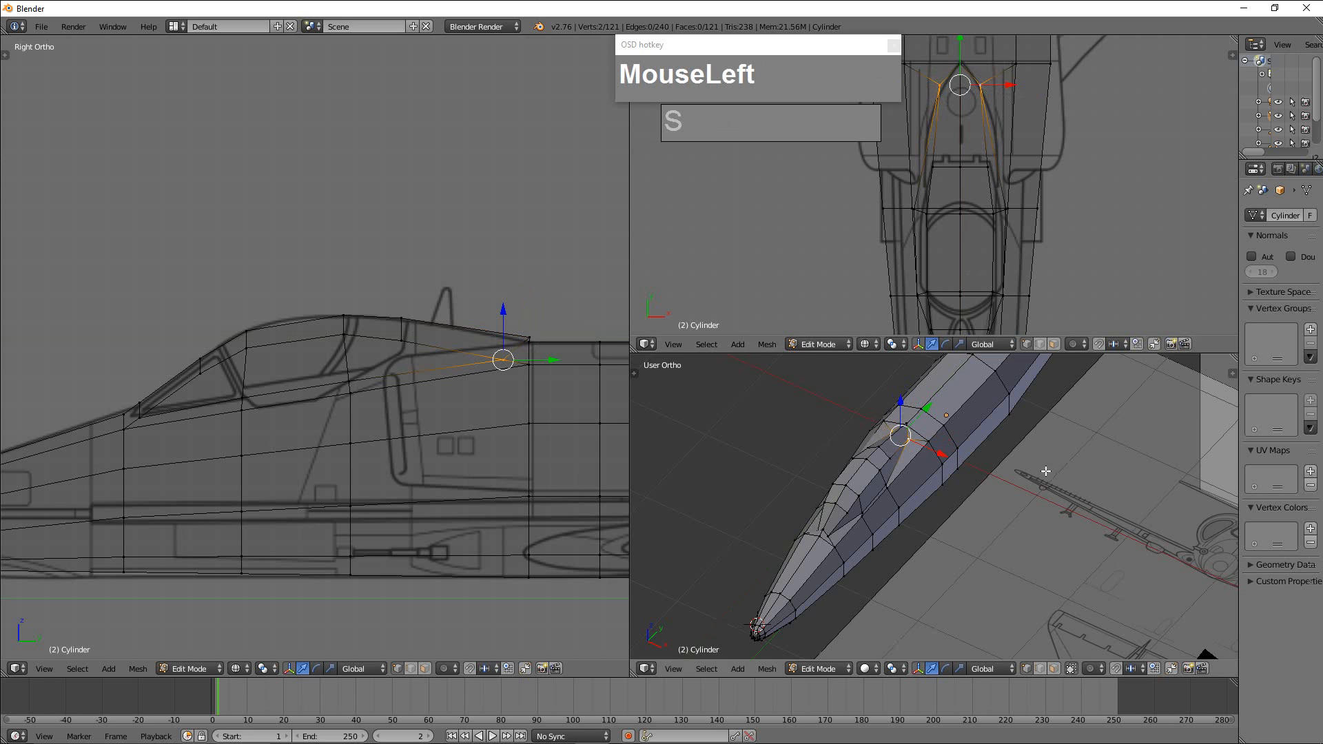
Move the windshield's front centre vertex and its two front corner vertices forward along Y to the outline in the top view.
scroll(930, 544, down, 2)
middle_drag(924, 531, 896, 545)
scroll(938, 527, up, 3)
right_click(812, 539)
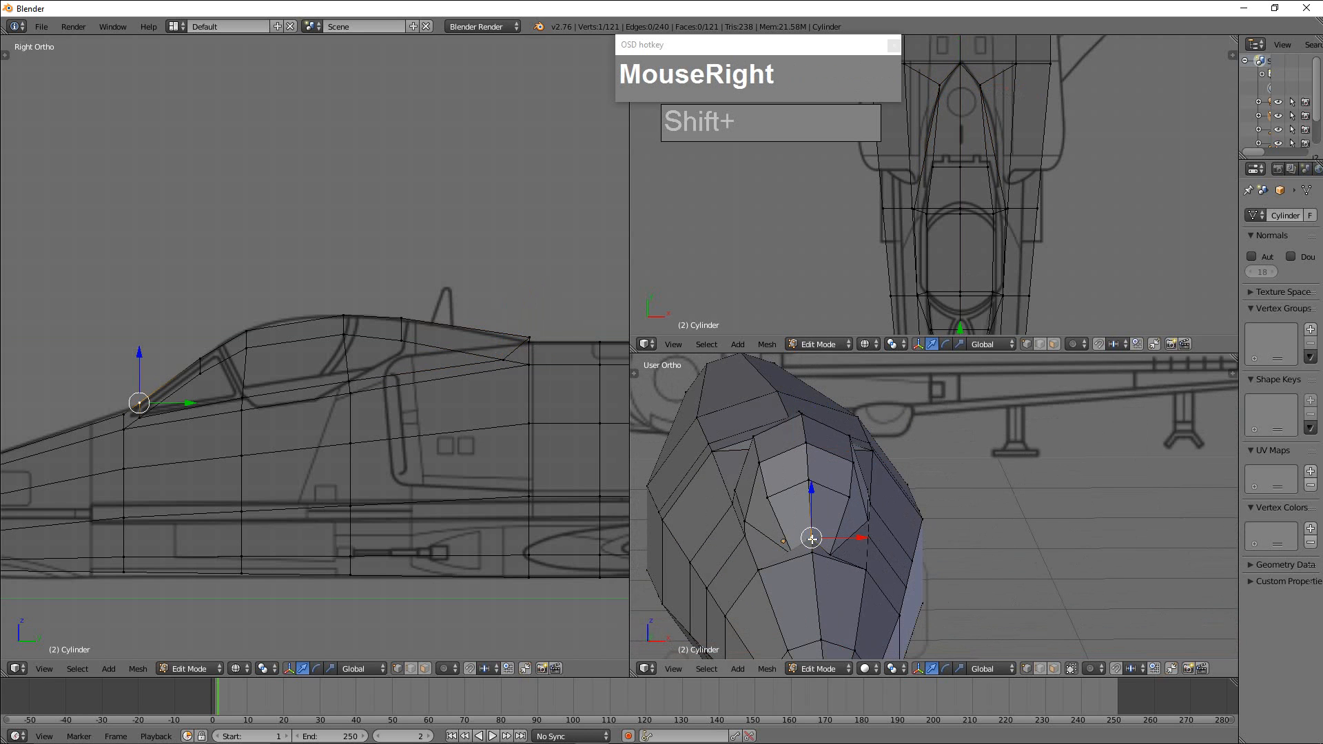
shift+middle_drag(1004, 279, 987, 229)
scroll(992, 237, up, 2)
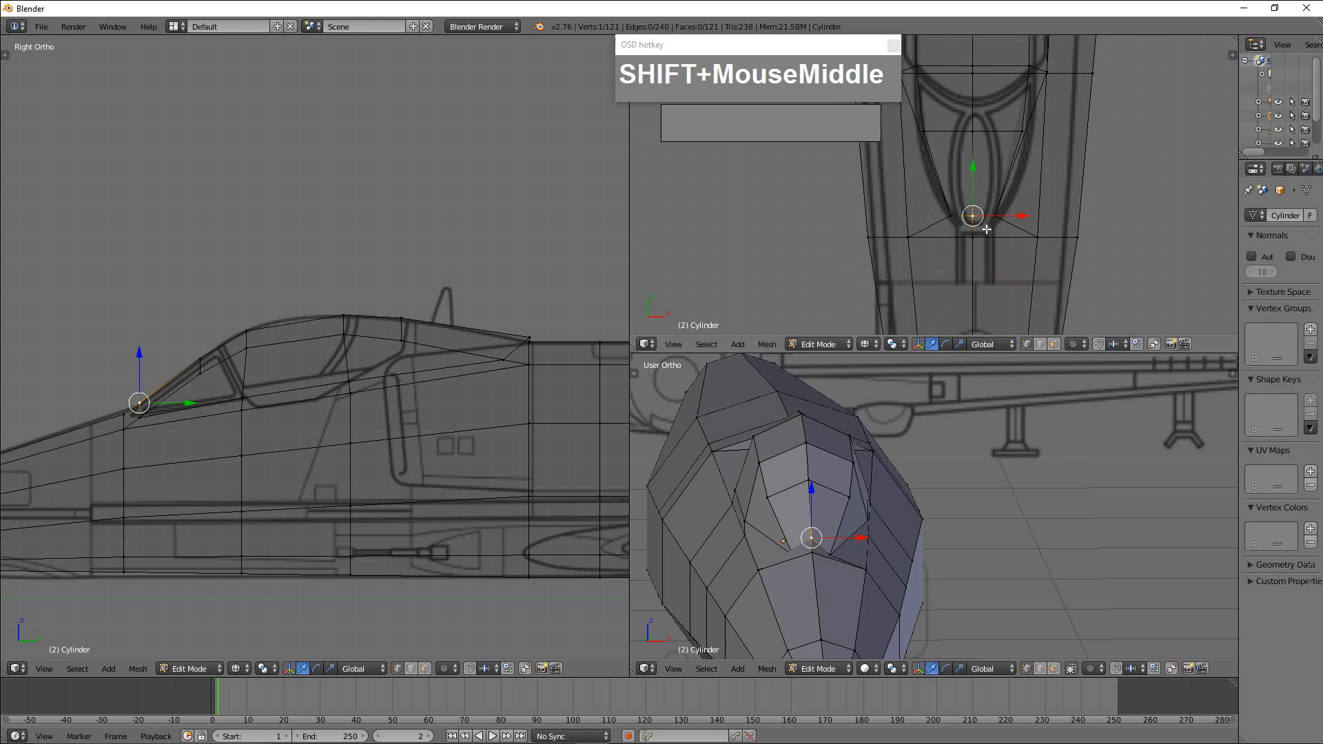
mouse_move(971, 186)
mouse_down()
mouse_move(1005, 227)
mouse_move(1027, 215)
mouse_move(974, 201)
mouse_up()
shift+click(945, 216)
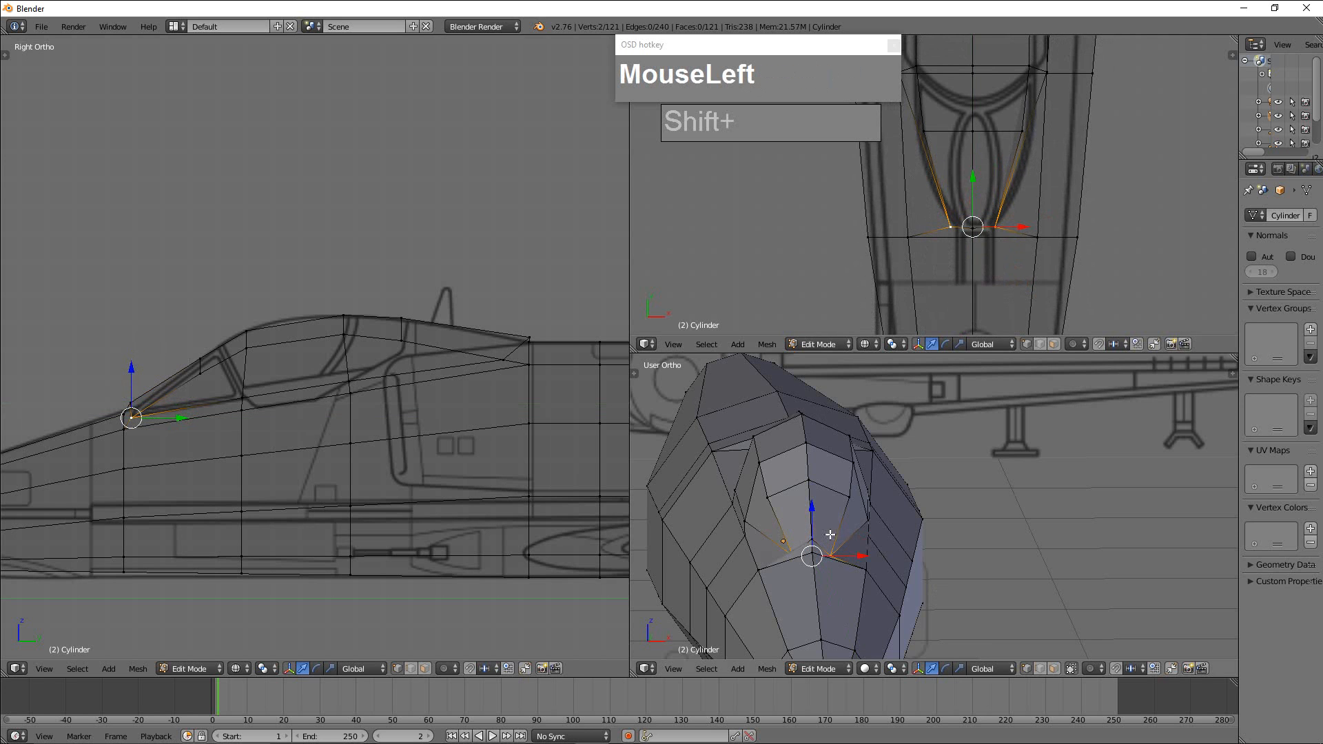
Select the windshield's front centre vertex and lower it slightly along Z to meet the nose surface.
scroll(831, 535, down, 2)
middle_drag(830, 535, 776, 547)
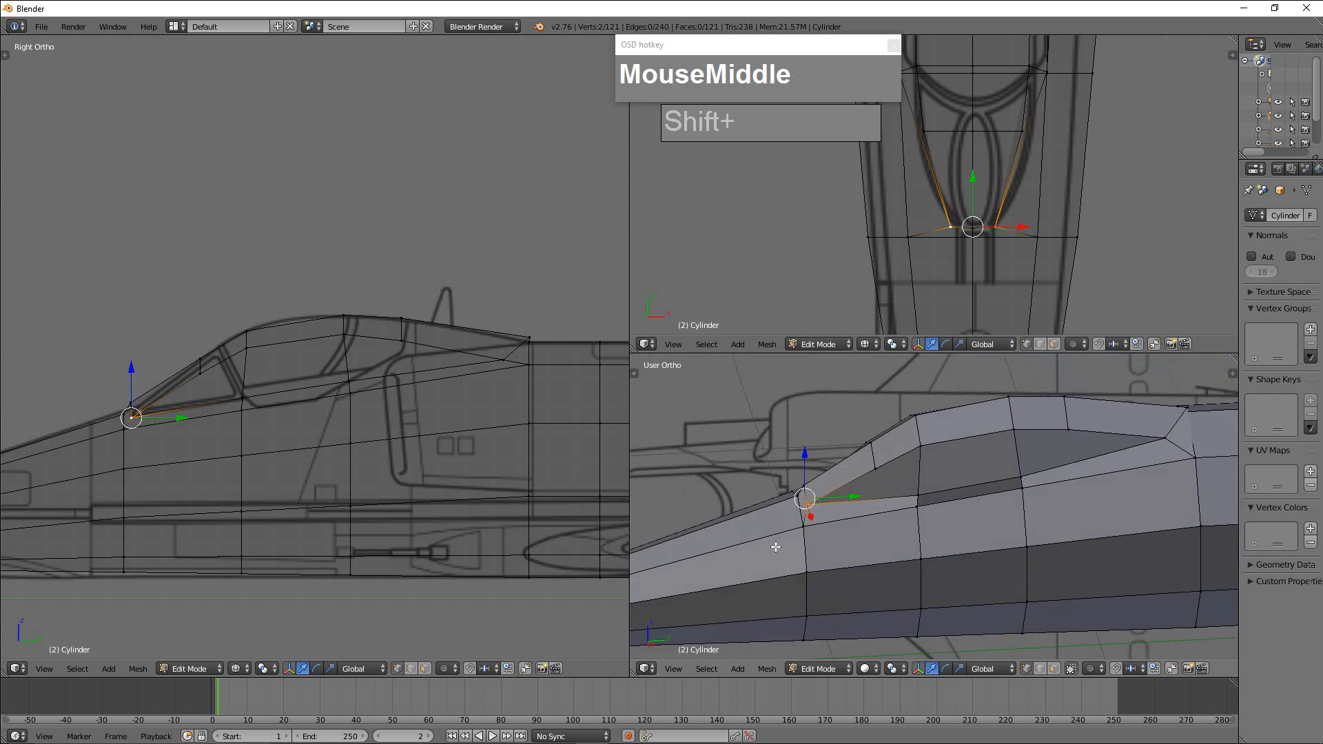
scroll(777, 546, up, 2)
right_click(739, 493)
drag(738, 446, 738, 453)
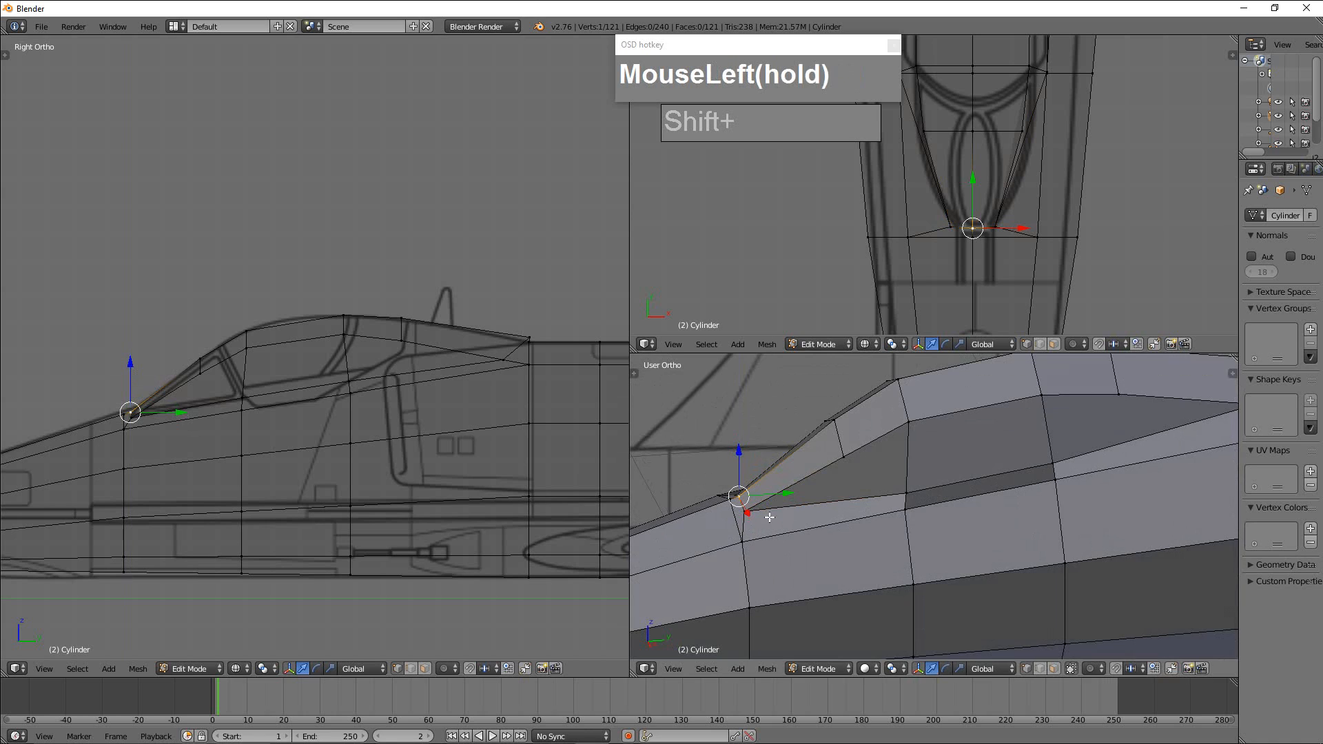
Examine the reshaped canopy and the whole fuselage in 3D, and check the aft fuselage against the side blueprint.
scroll(1049, 542, down, 5)
mouse_move(1050, 542)
middle_down()
mouse_move(1048, 564)
mouse_move(1084, 542)
mouse_move(1096, 514)
mouse_move(954, 544)
mouse_move(1037, 576)
mouse_move(1057, 558)
middle_up()
scroll(1072, 544, up, 4)
scroll(954, 544, down, 3)
scroll(473, 478, down, 4)
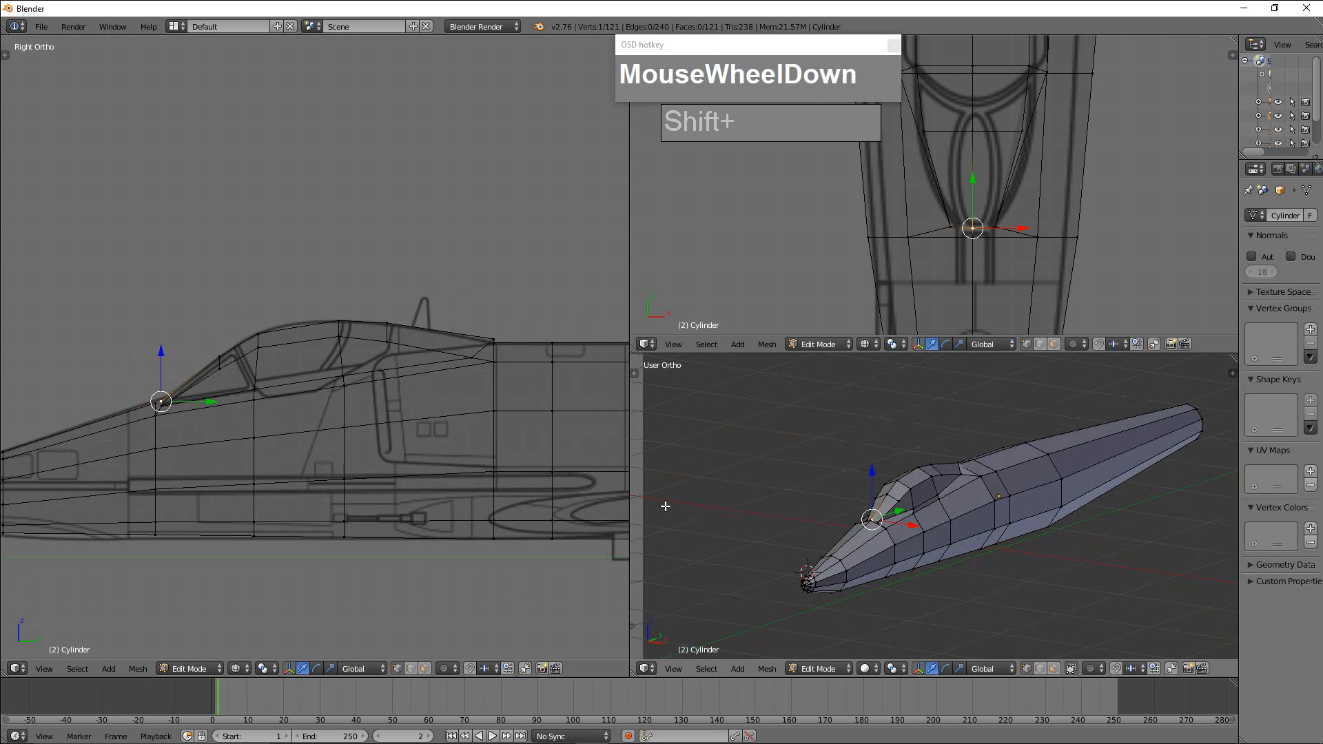
shift+middle_drag(561, 473, 529, 458)
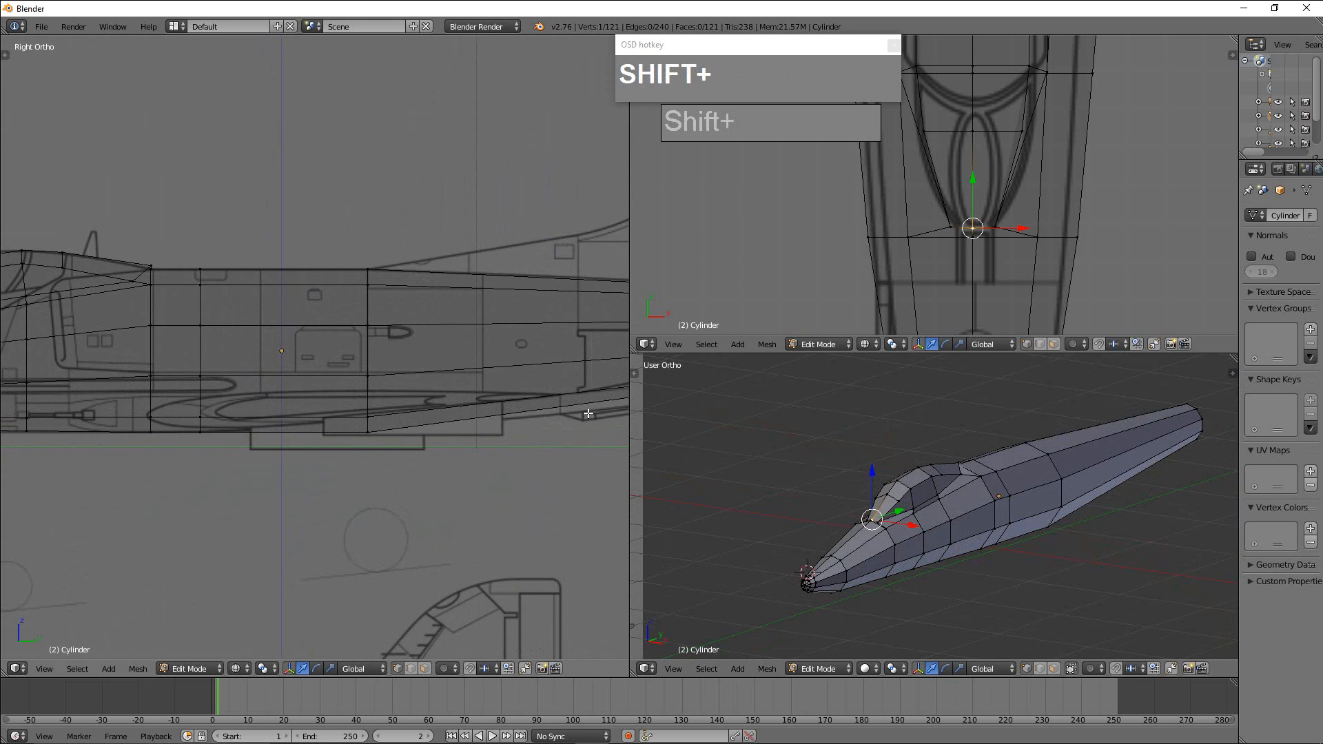
scroll(1040, 517, down, 3)
middle_drag(1040, 517, 986, 513)
scroll(1084, 501, up, 2)
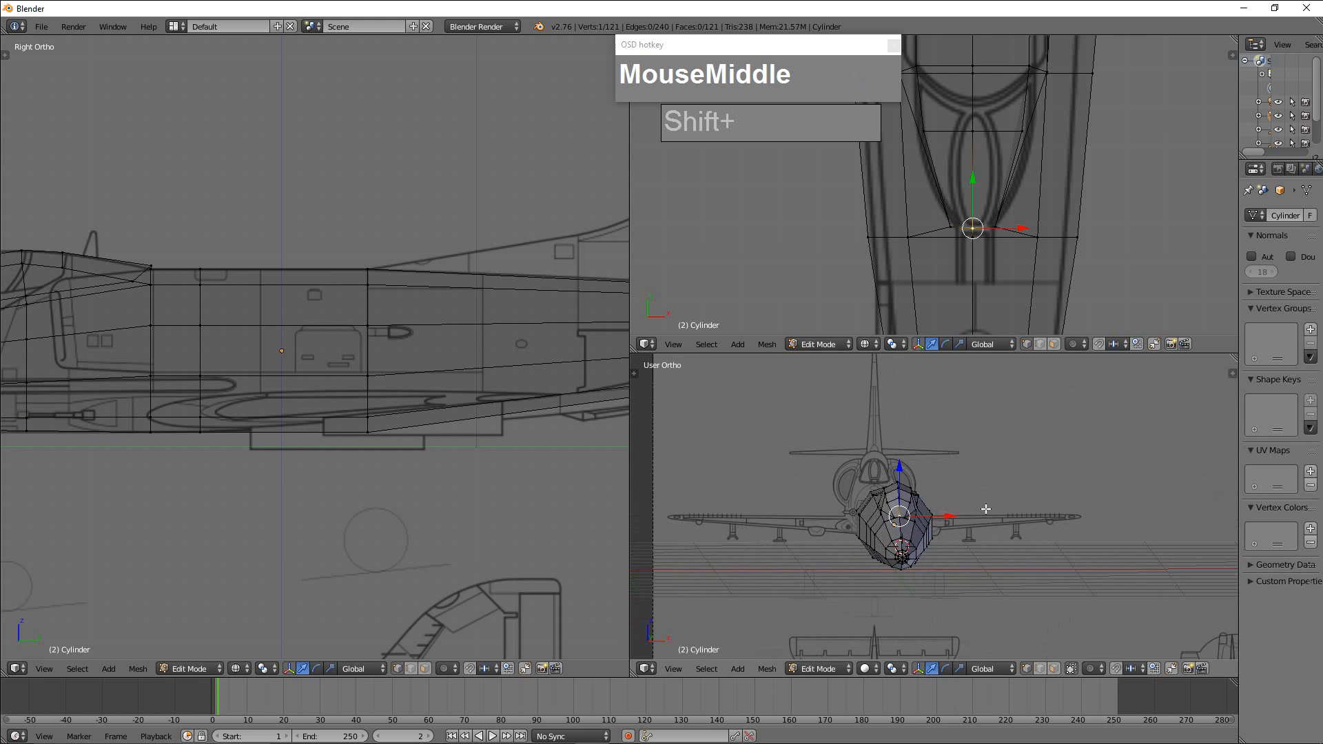
Display the fuselage mesh as a wireframe over the blueprint in the front orthographic view.
key(KP_1)
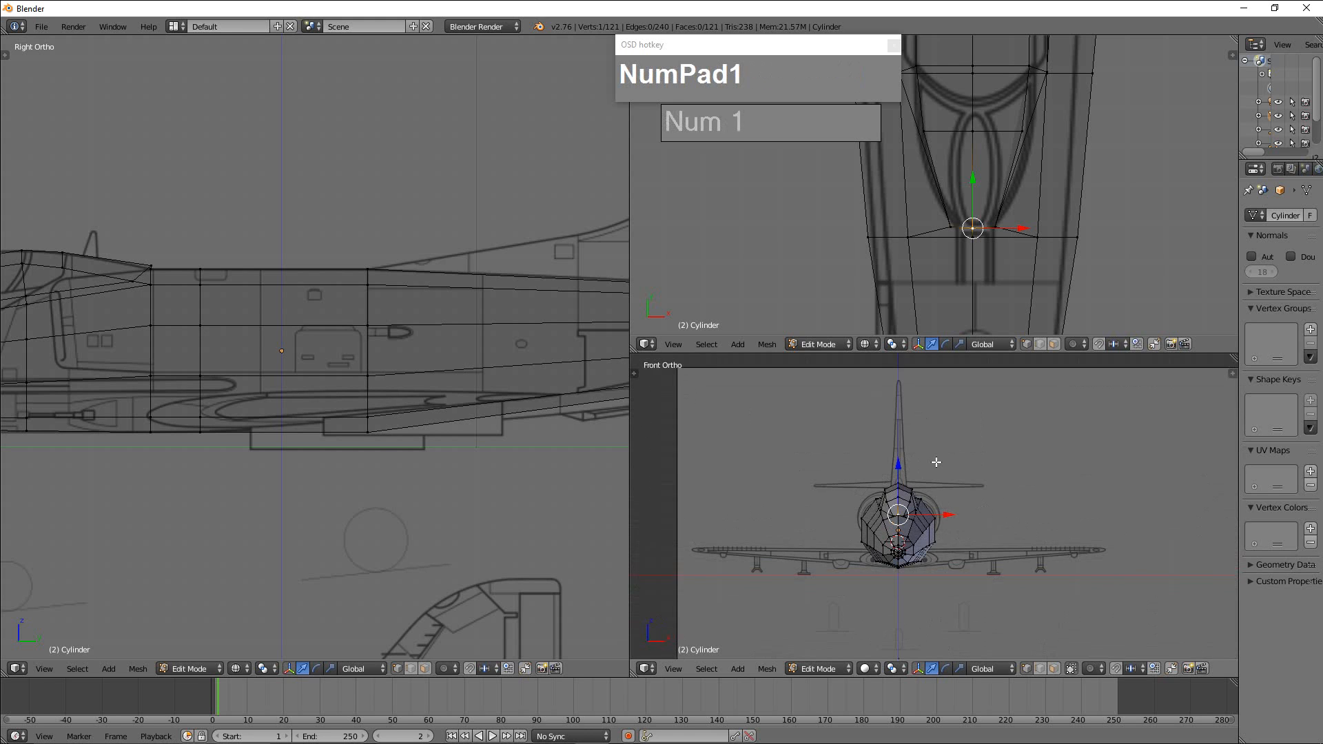
scroll(991, 531, up, 3)
shift+middle_drag(995, 555, 1000, 519)
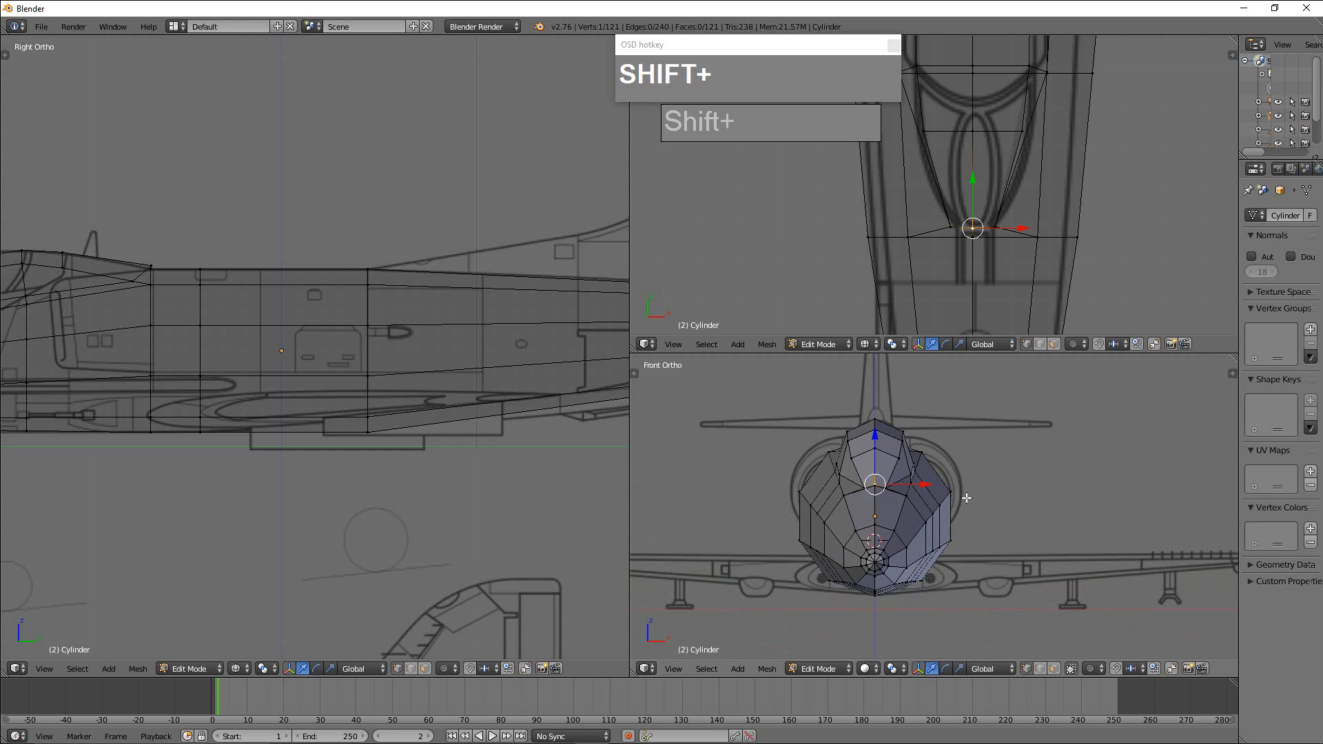
key(Tab)
key(Tab)
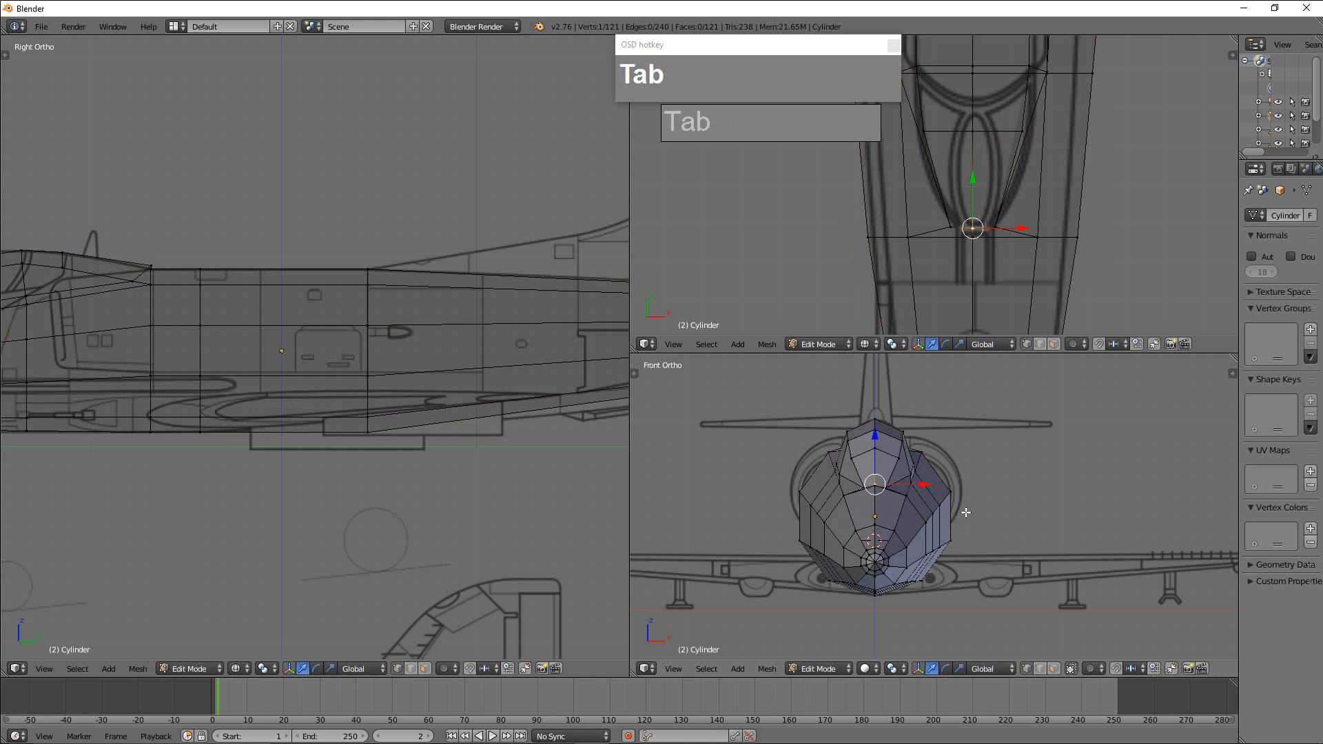
key(z)
scroll(967, 512, up, 3)
shift+middle_drag(967, 512, 1023, 580)
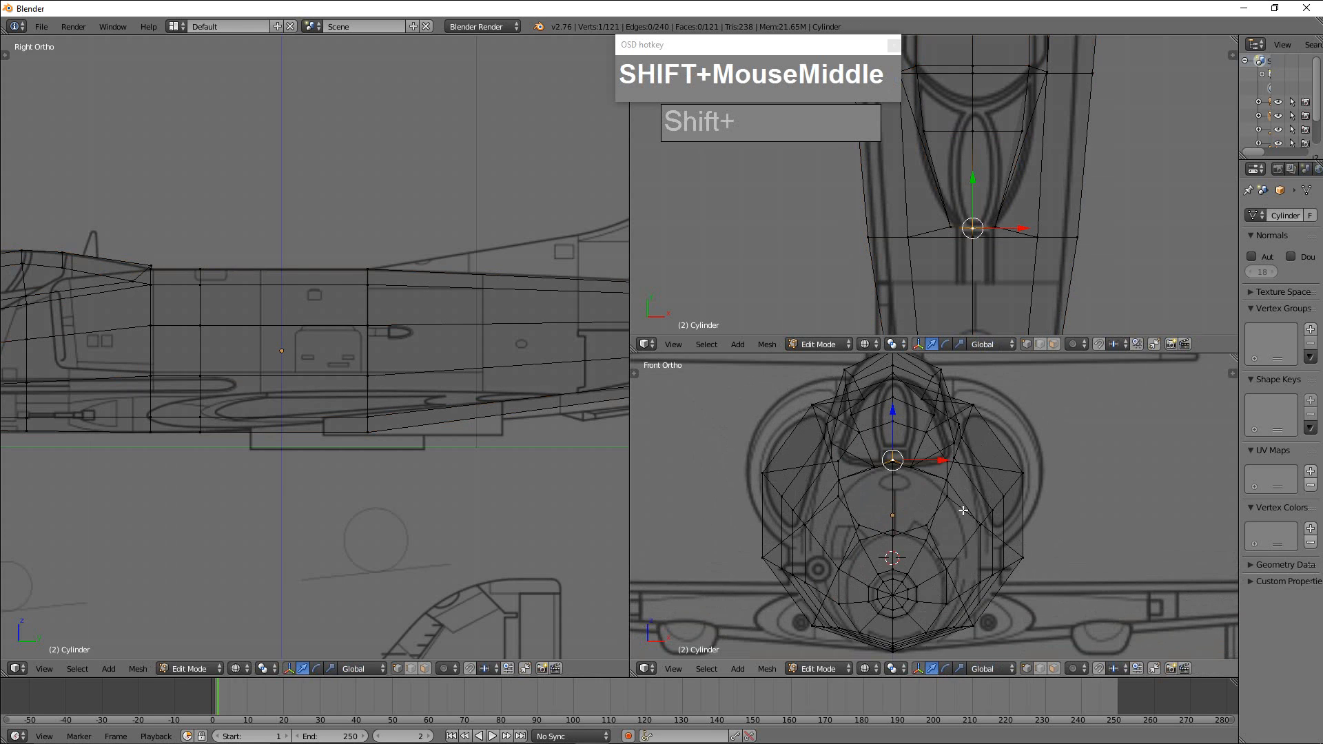
Examine how the fuselage cross-section and canopy line up with the front blueprint outline.
scroll(955, 434, down, 1)
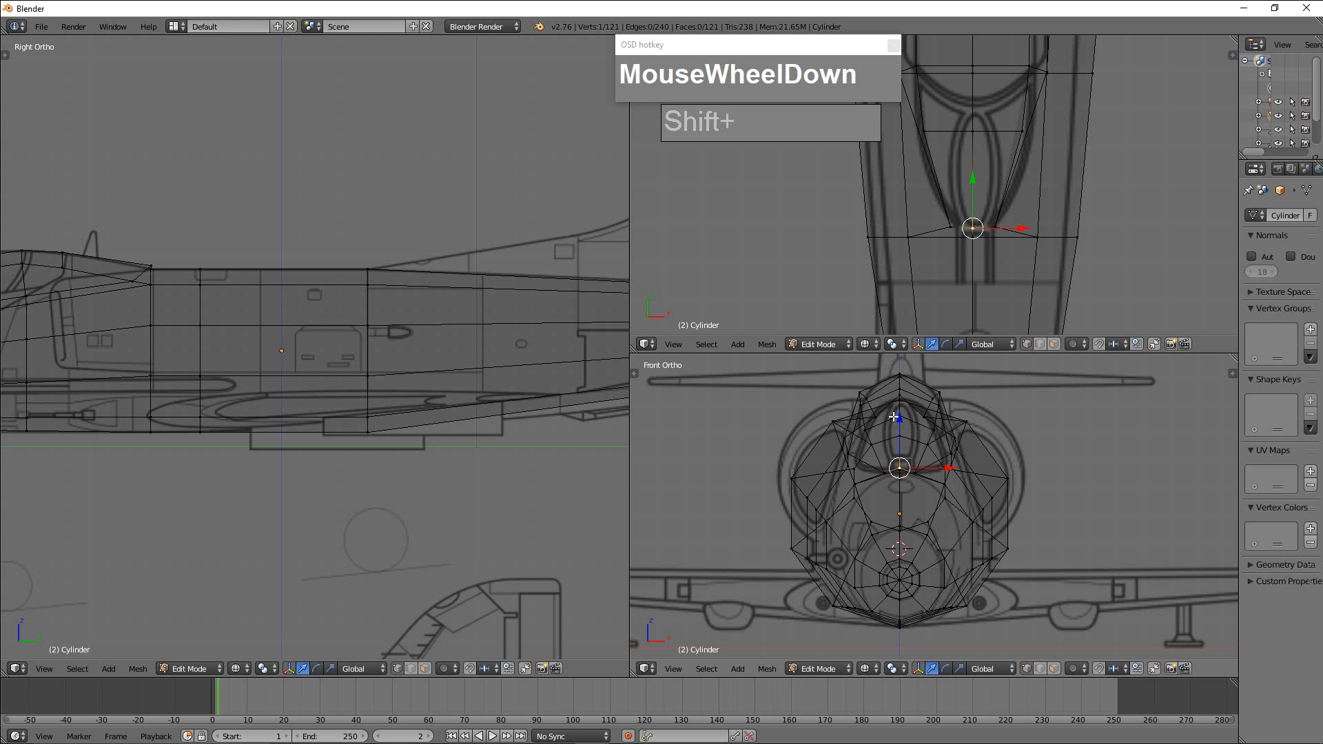
scroll(1043, 544, down, 1)
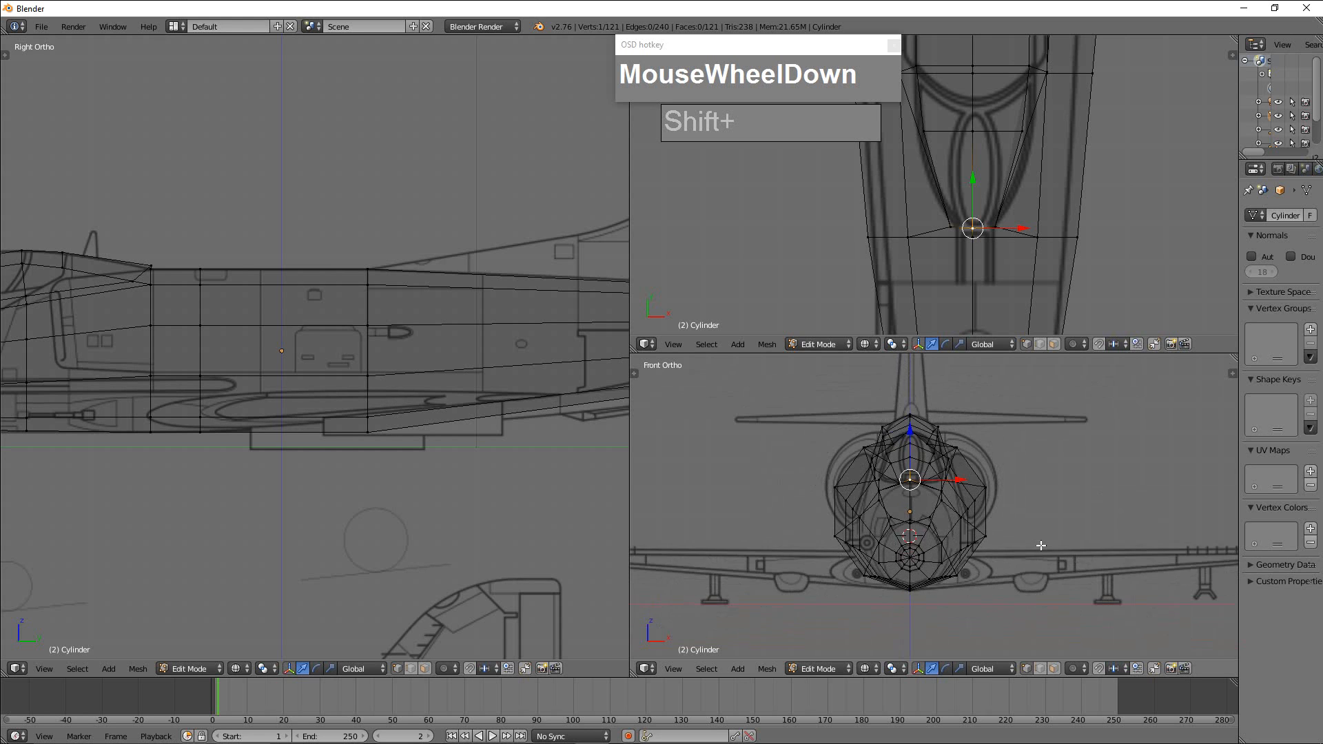
scroll(1044, 546, up, 2)
scroll(1044, 546, down, 1)
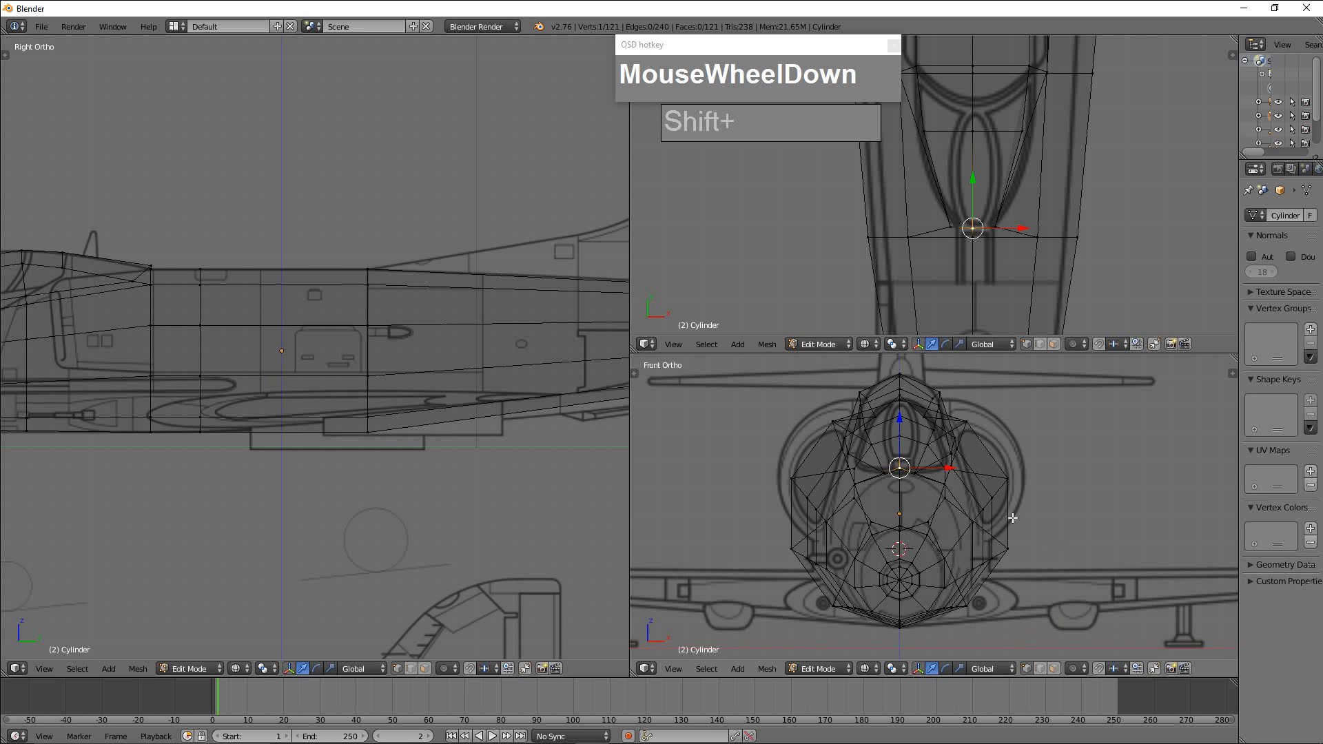
scroll(1044, 545, down, 1)
scroll(1037, 537, up, 1)
scroll(987, 503, down, 1)
shift+middle_drag(1027, 509, 1011, 532)
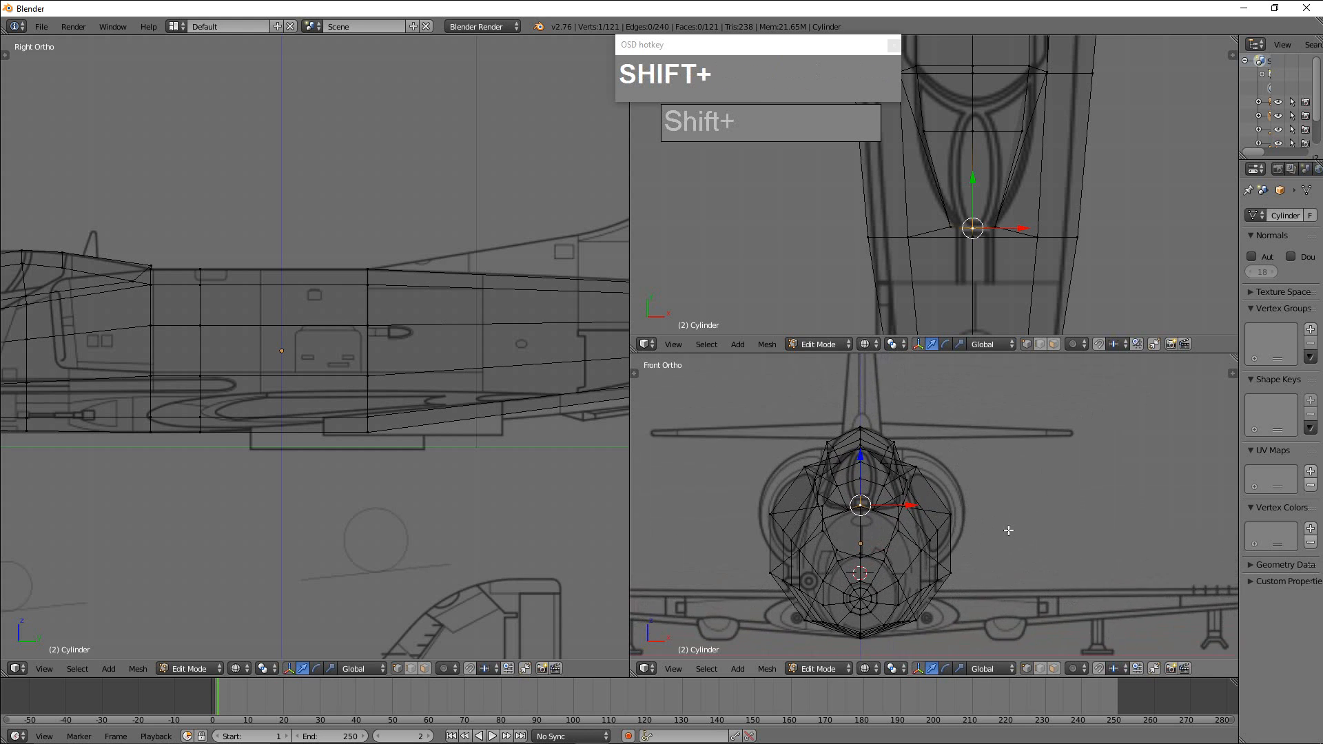
scroll(1014, 520, down, 1)
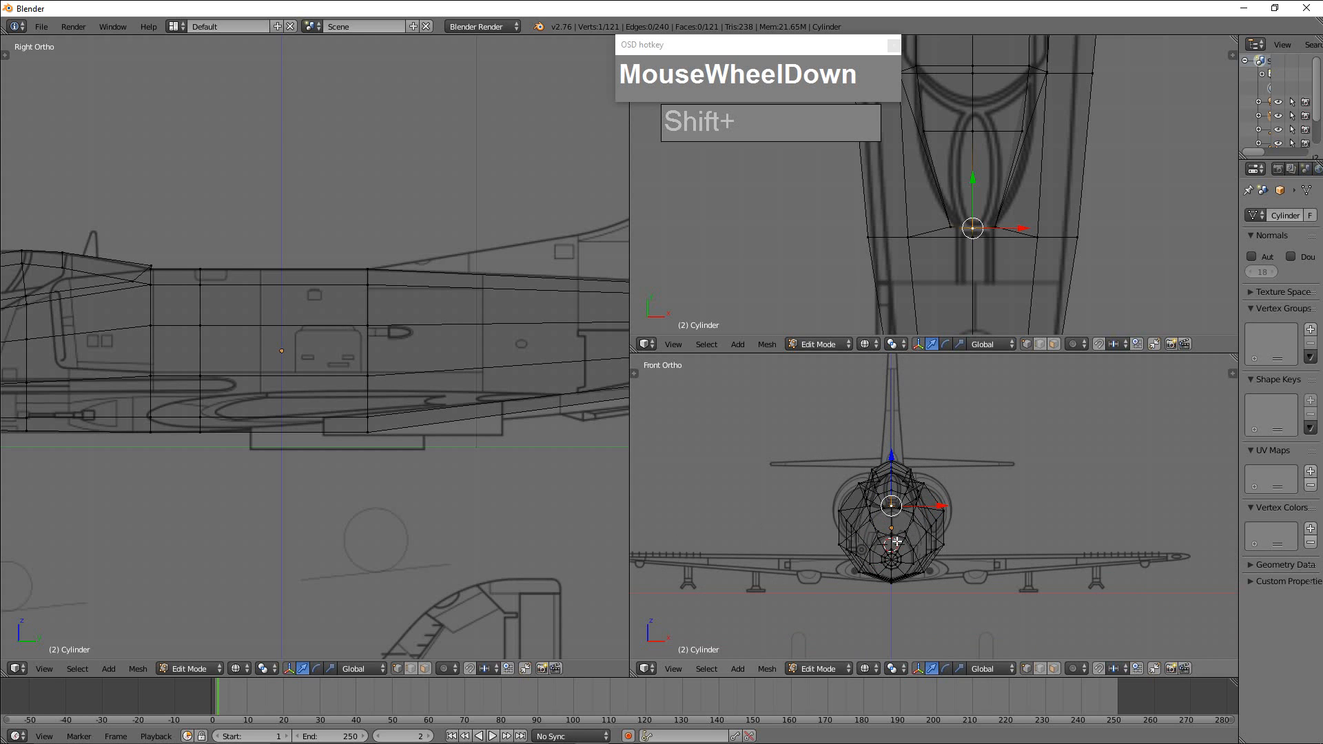
In face select mode, box-select all fuselage faces on the negative X side of the centreline in front view and delete them.
key(ctrl+Tab)
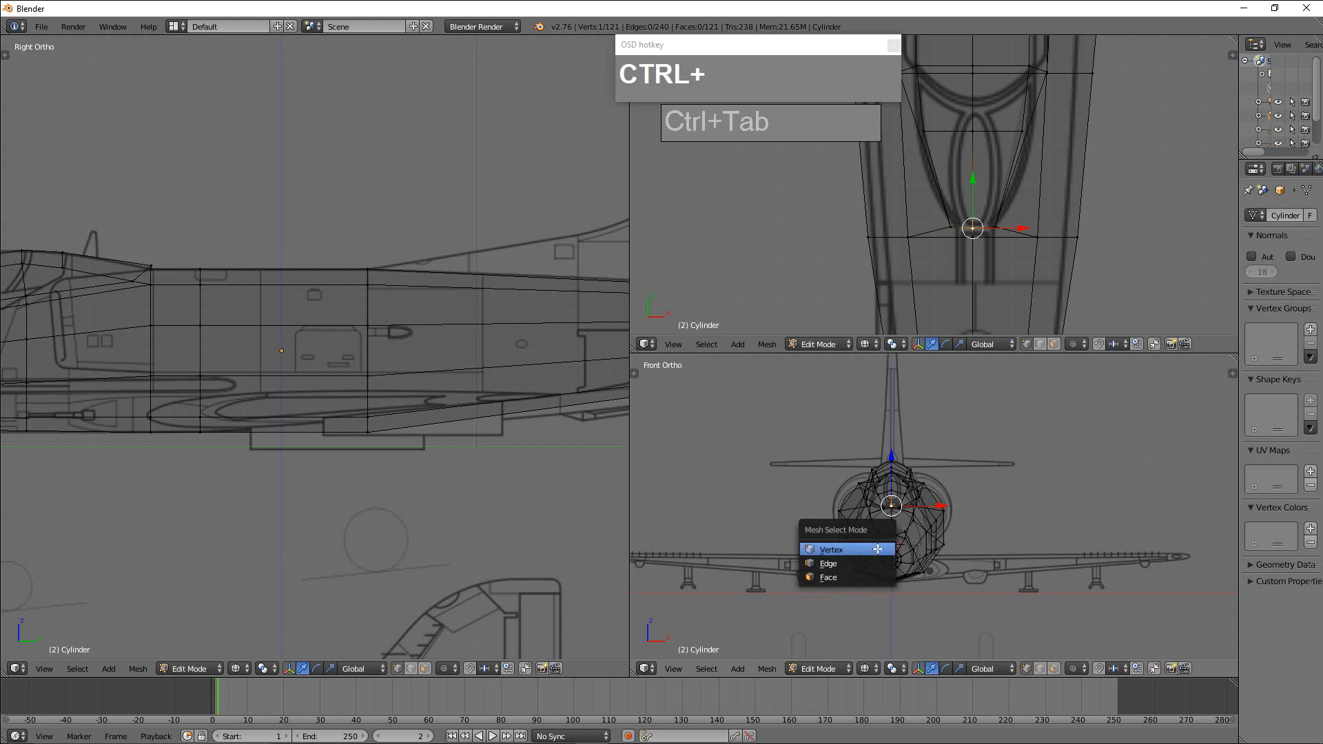
click(854, 576)
key(b)
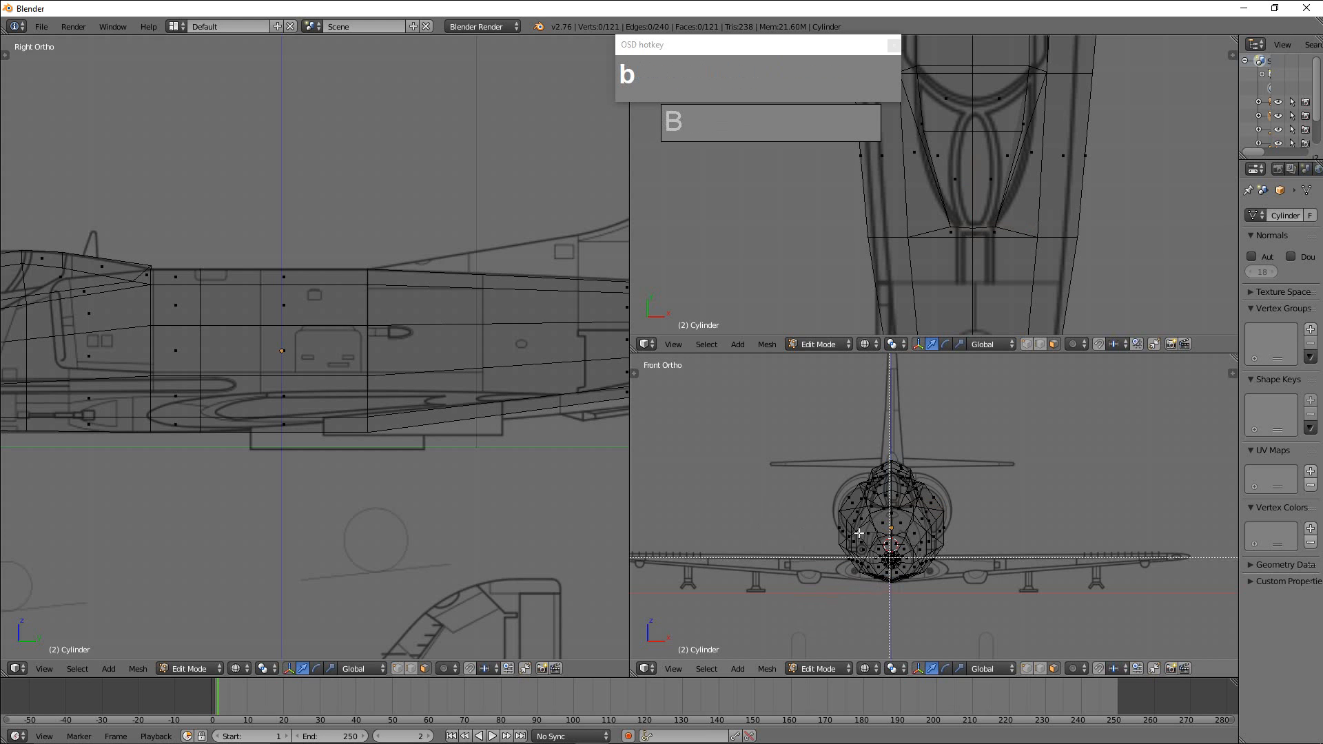
drag(812, 418, 892, 633)
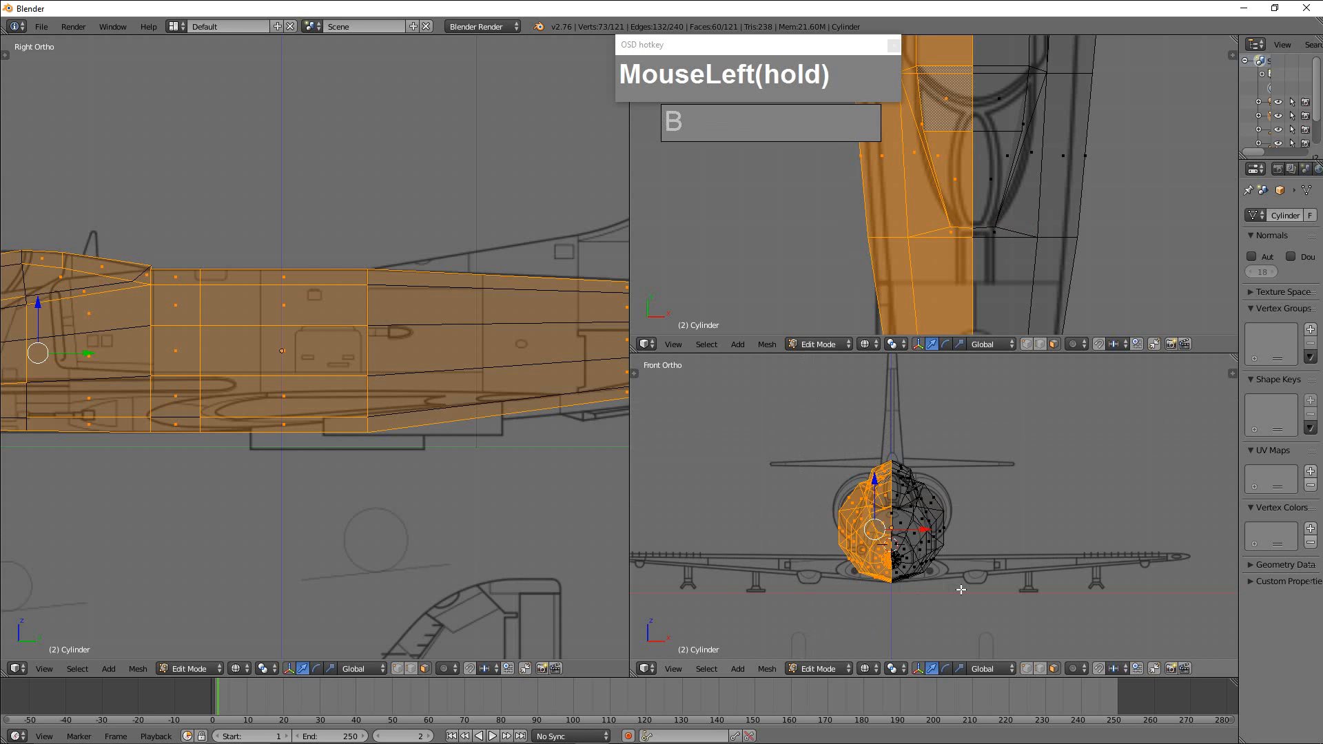
scroll(961, 591, up, 4)
shift+middle_drag(913, 587, 979, 491)
scroll(969, 541, up, 5)
shift+middle_drag(901, 561, 1002, 502)
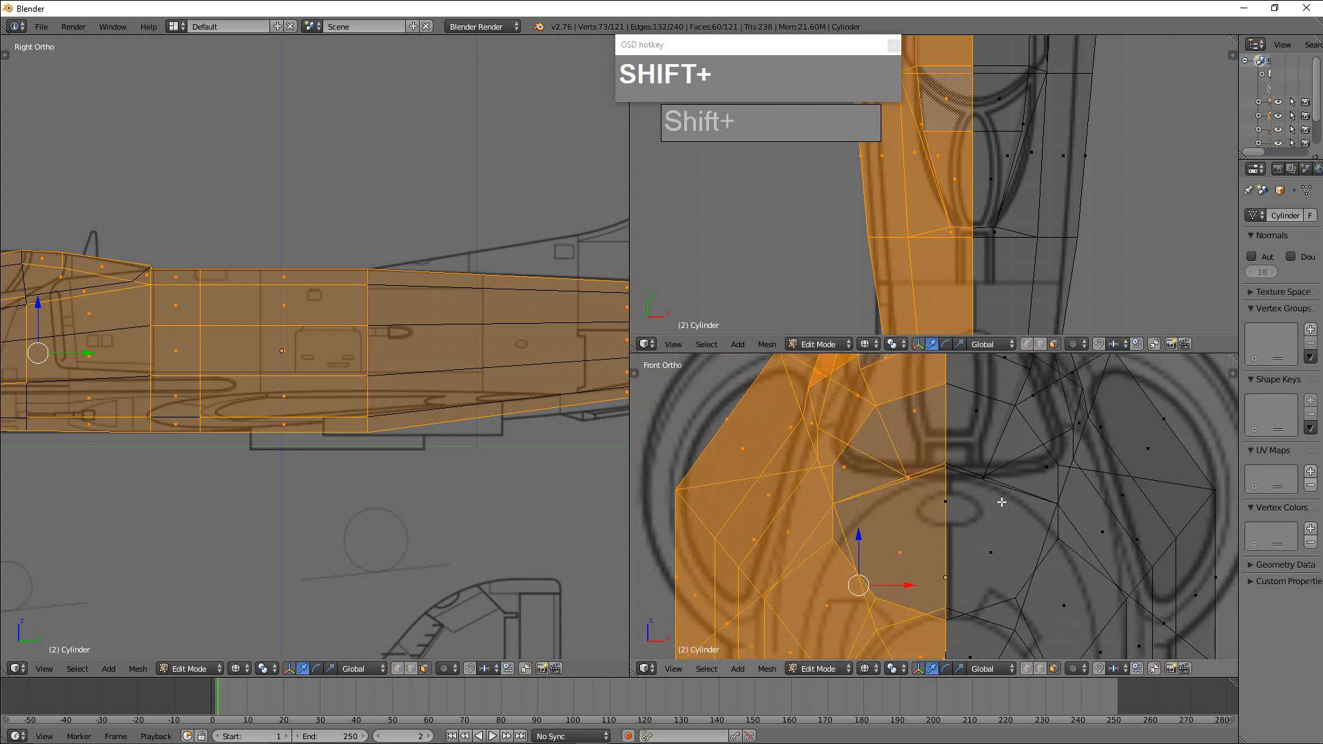
scroll(1001, 501, down, 2)
shift+middle_drag(993, 458, 978, 577)
scroll(980, 579, down, 1)
shift+middle_drag(984, 645, 978, 486)
scroll(978, 490, down, 2)
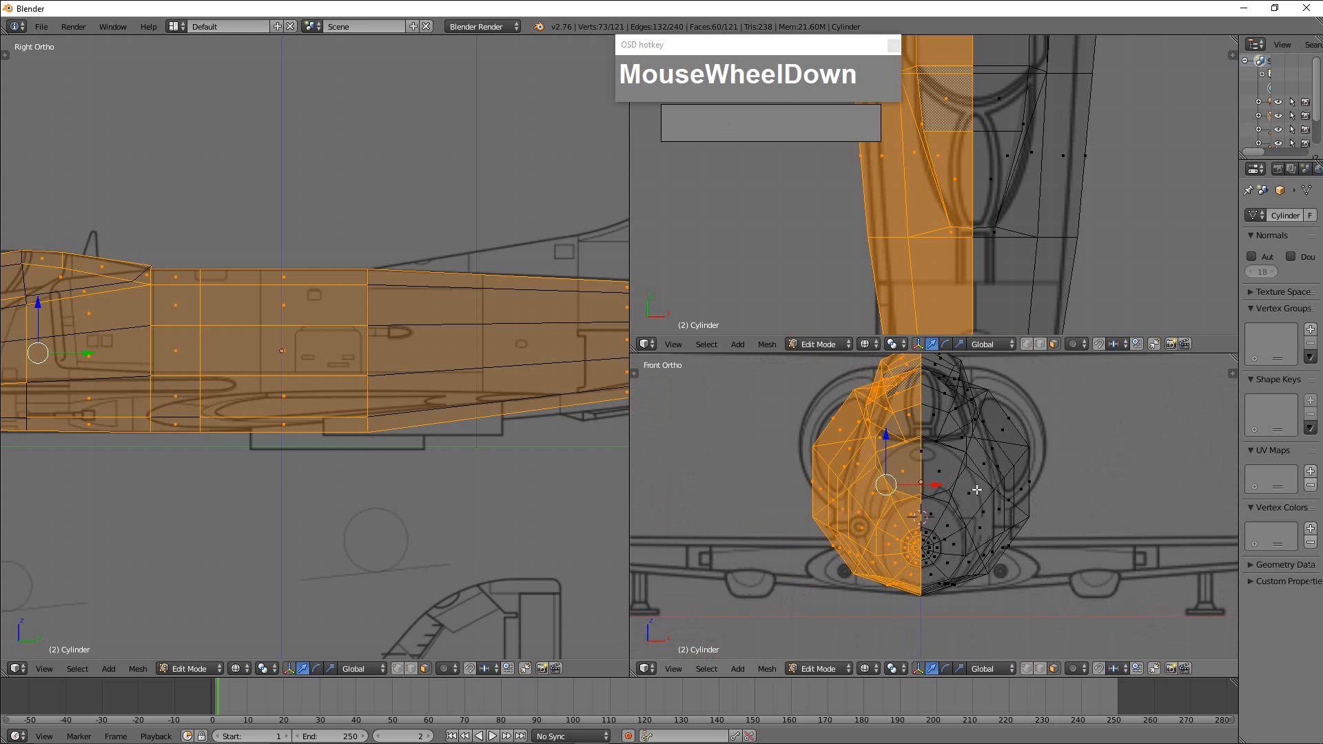
key(x)
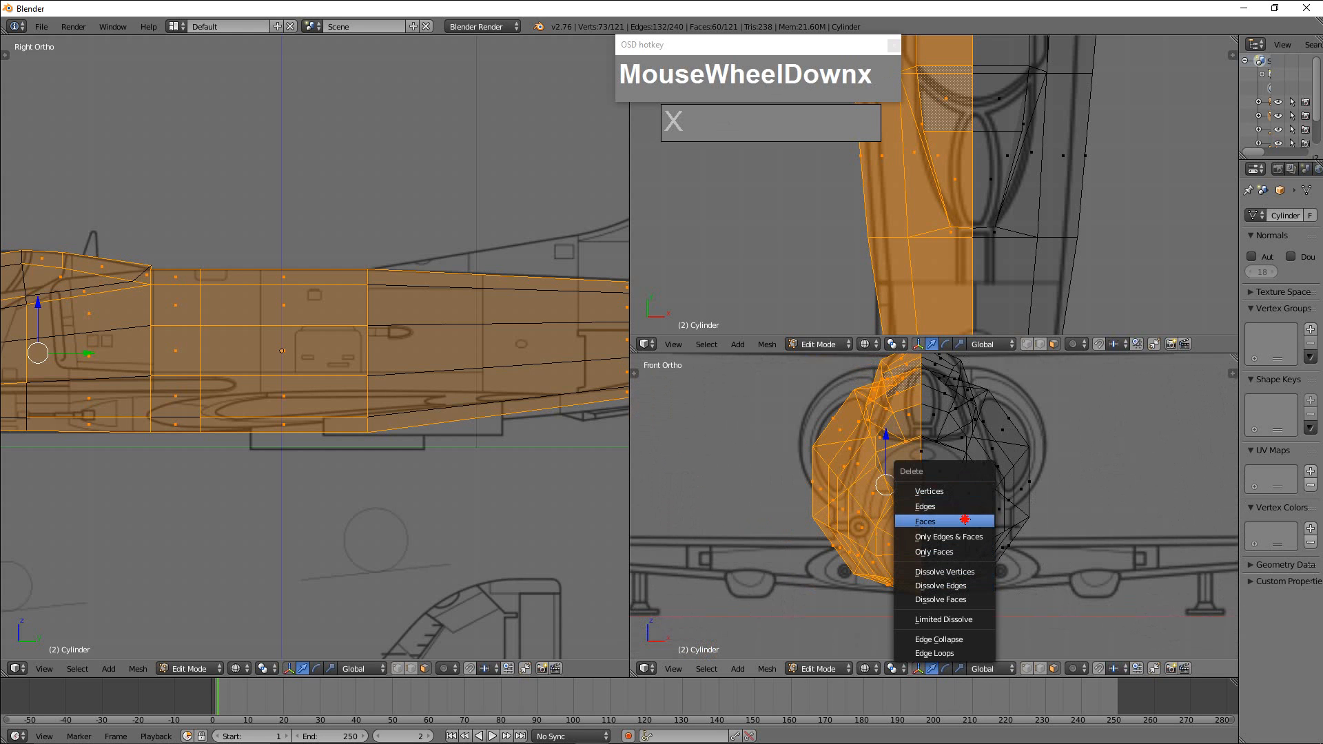
click(965, 521)
Add a Mirror modifier on the X axis to the half fuselage and enable Clipping.
scroll(1027, 538, down, 1)
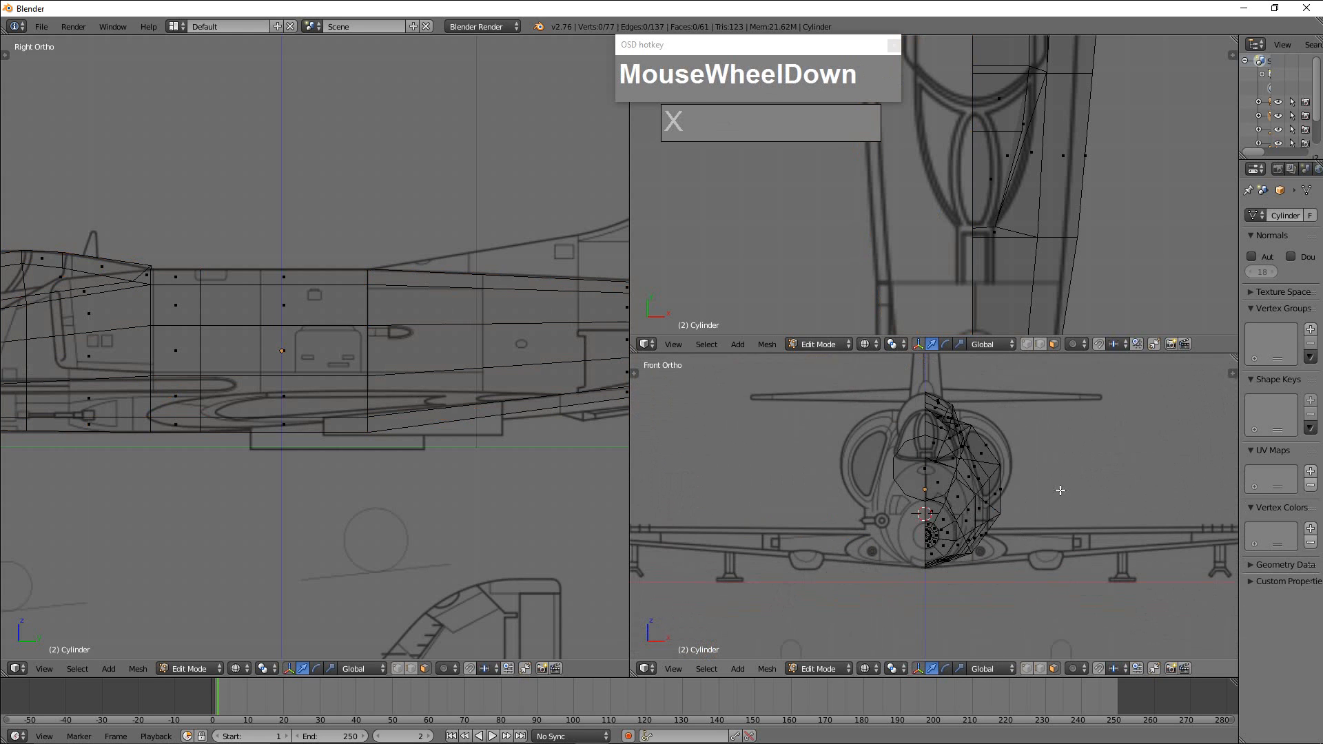
scroll(1010, 485, down, 2)
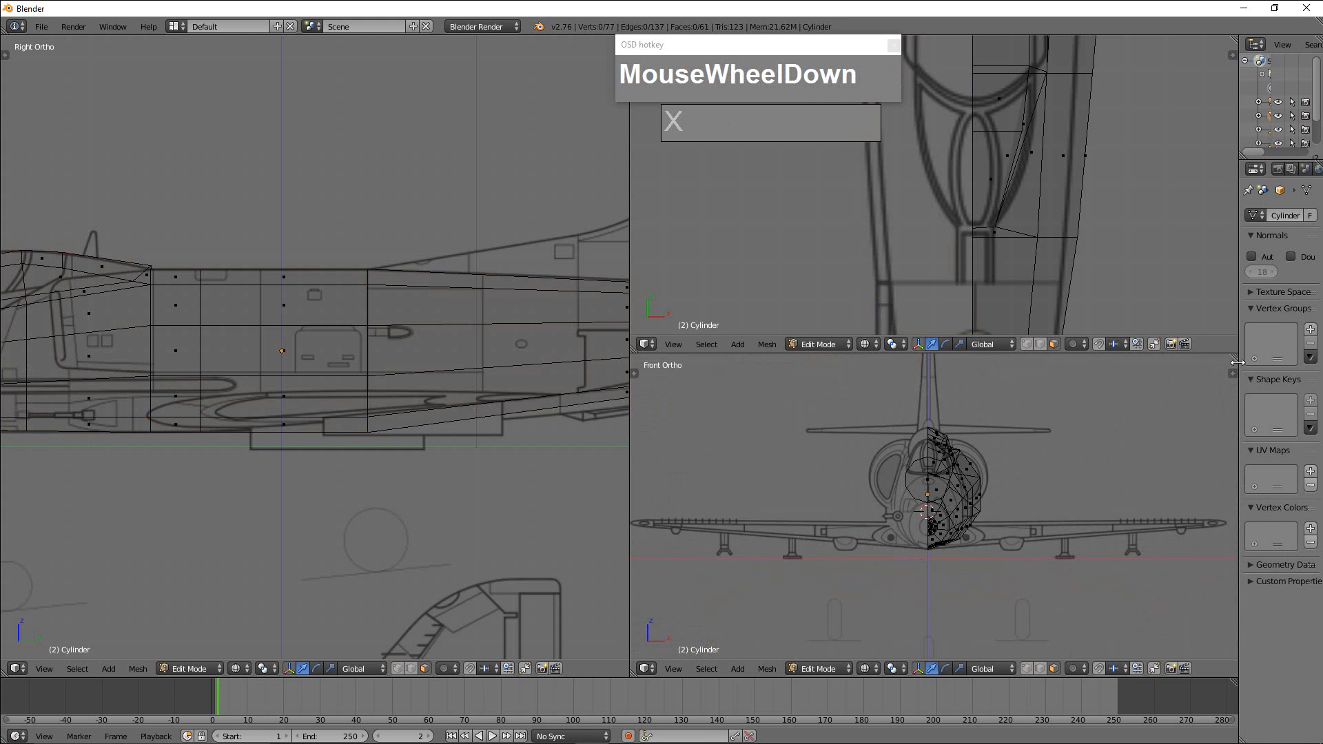
drag(1240, 371, 1101, 359)
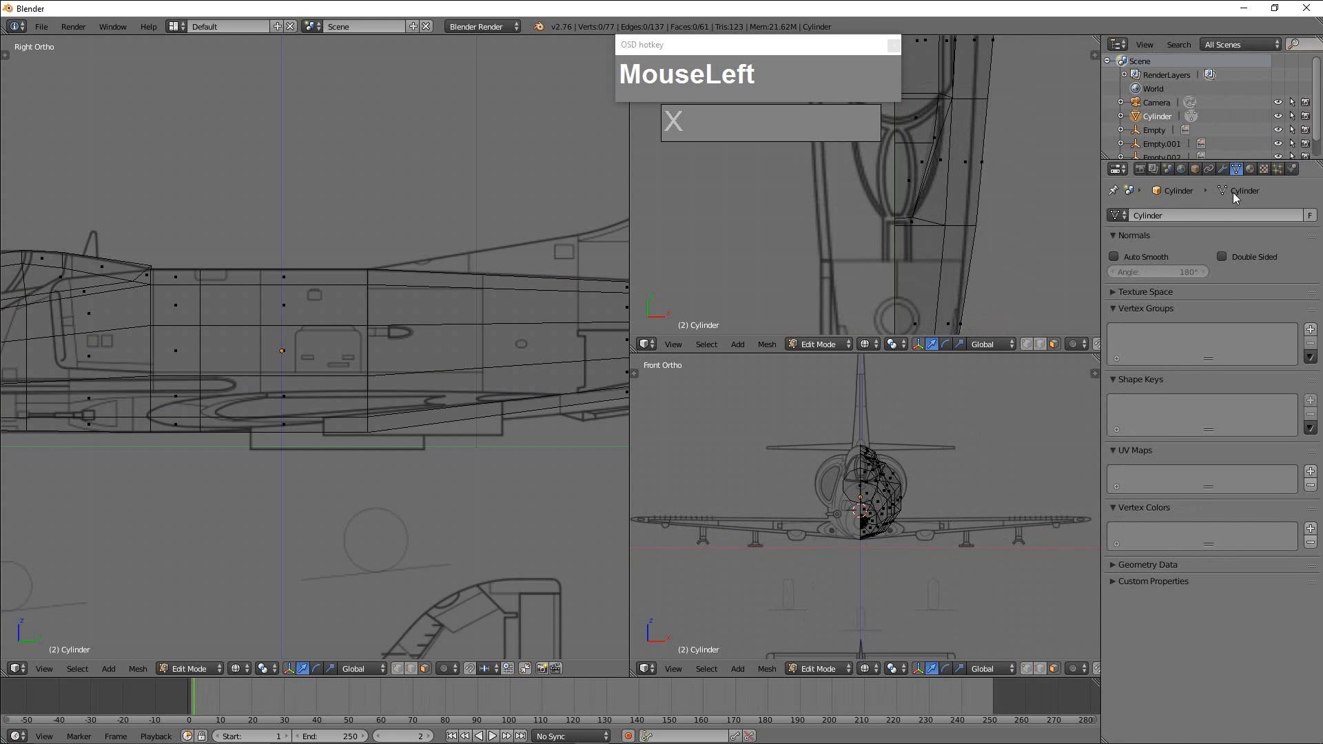
click(1224, 170)
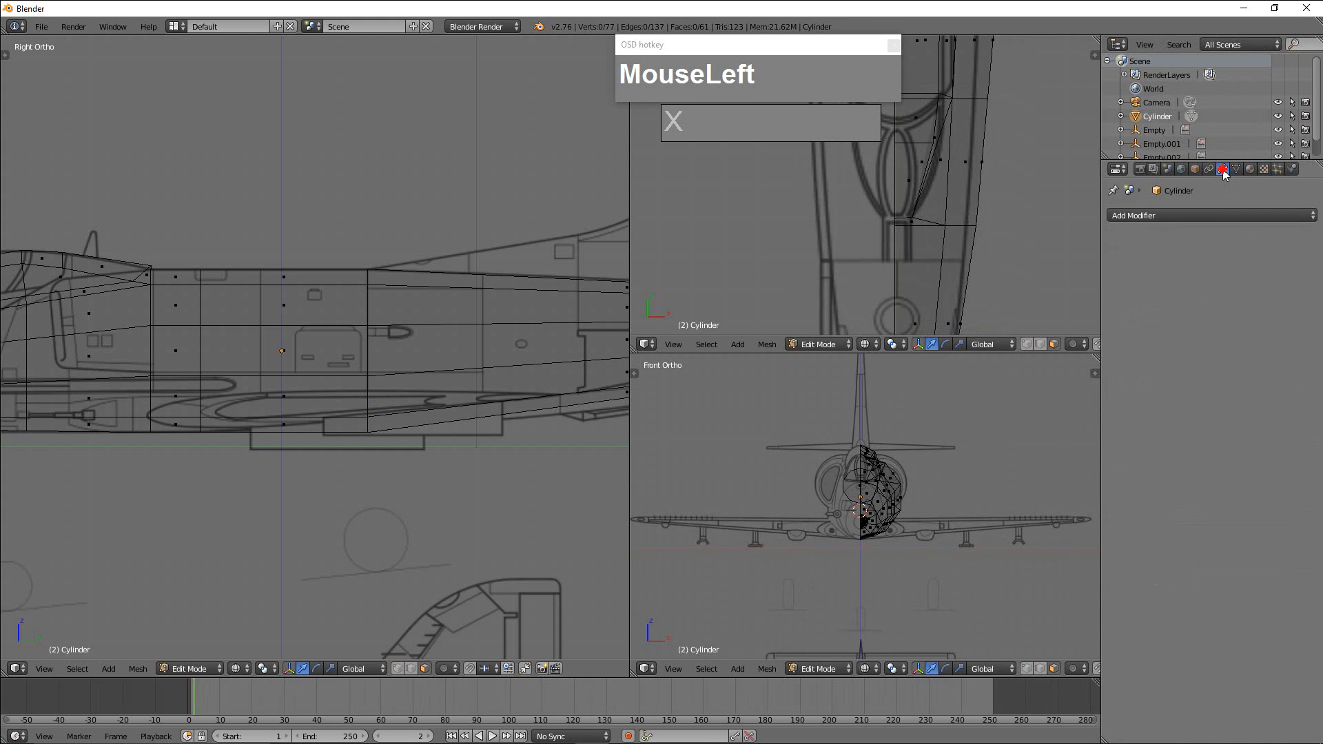
click(1209, 216)
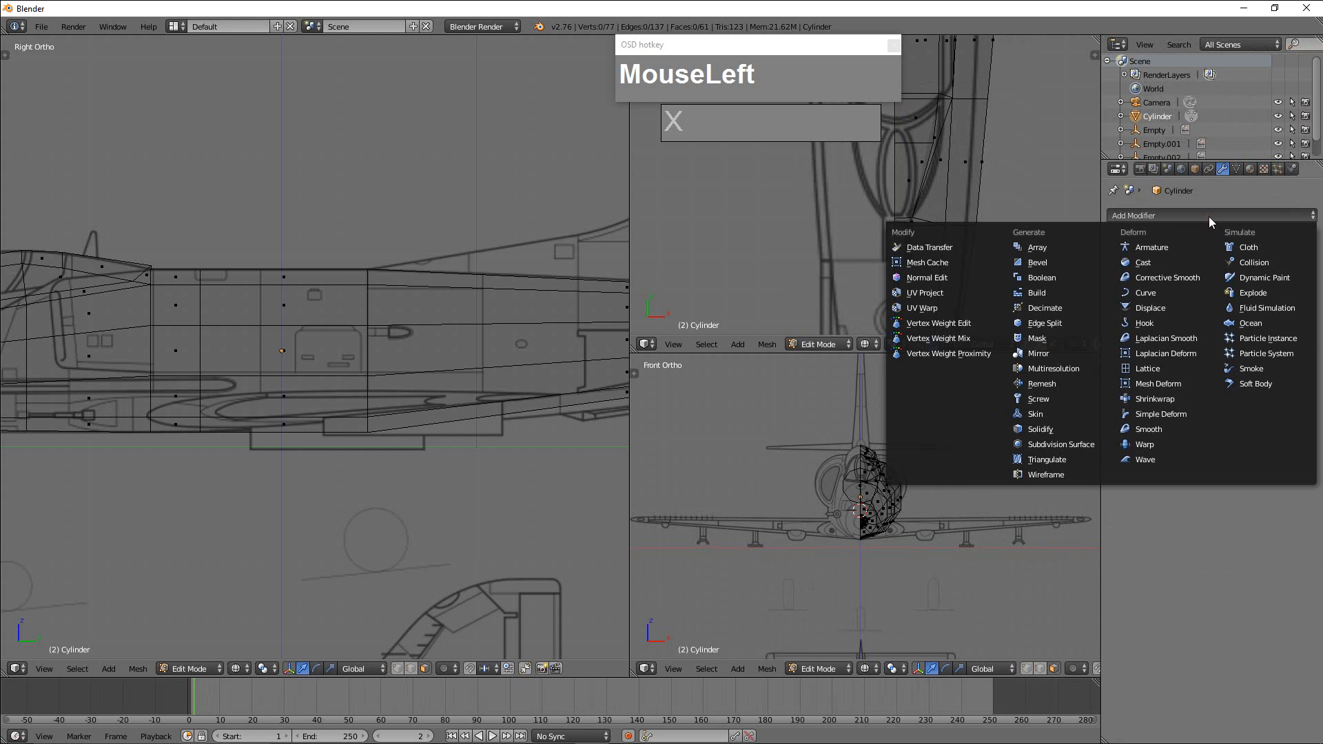
click(1047, 354)
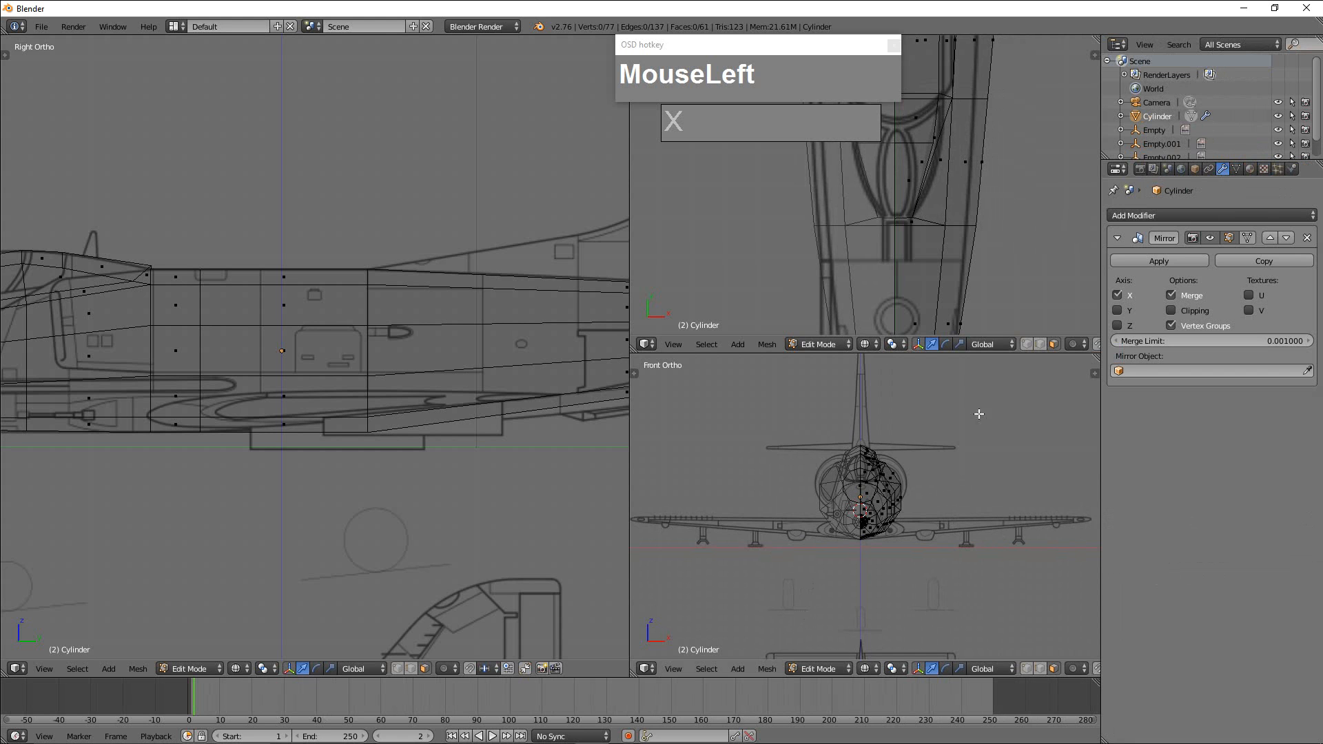
scroll(831, 428, up, 4)
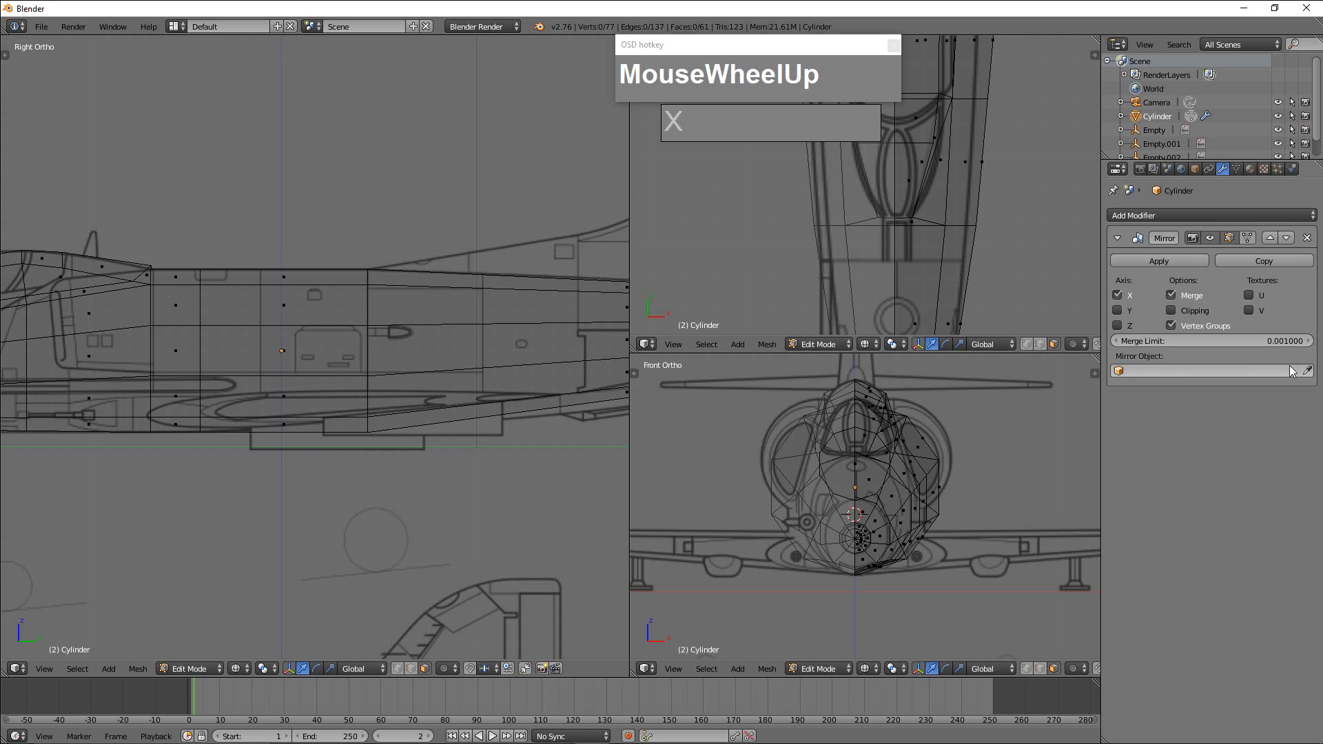
click(1171, 311)
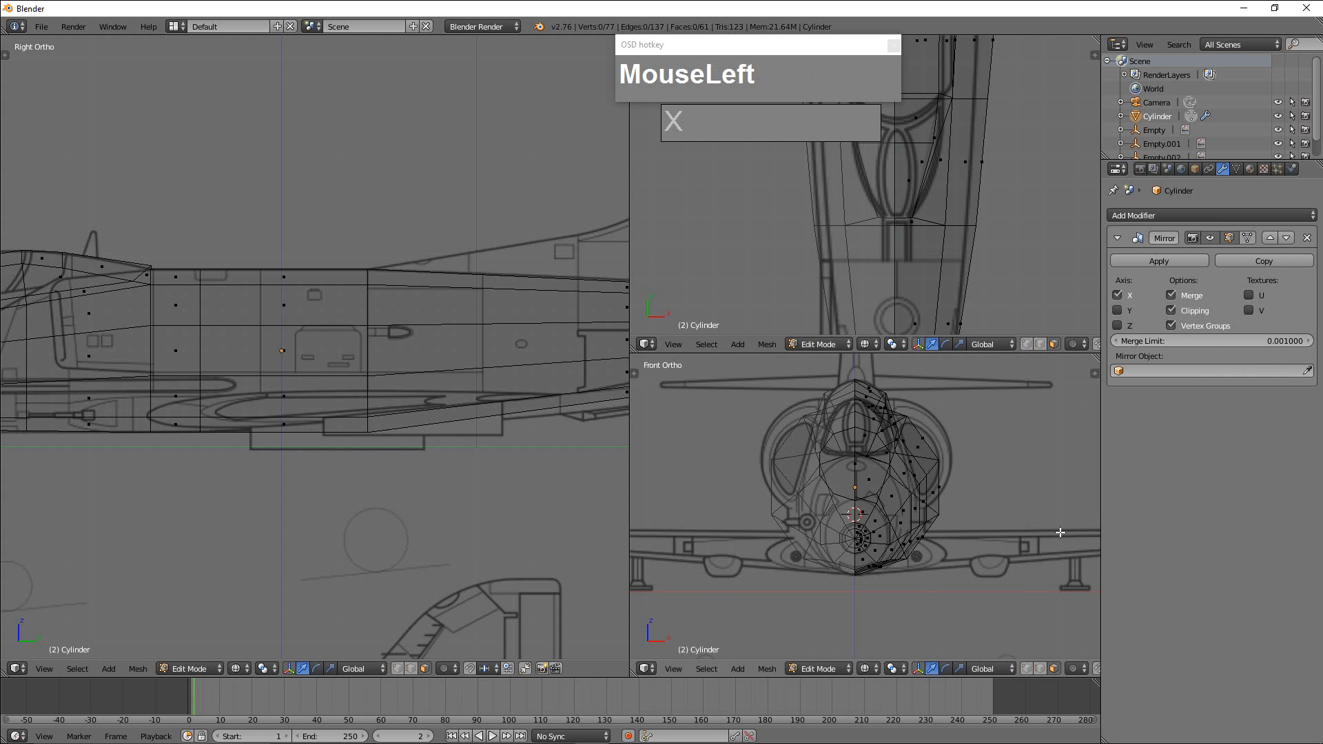
Switch the fuselage mesh to vertex select mode and bring the forward fuselage and cockpit into view over the blueprints.
scroll(975, 487, up, 1)
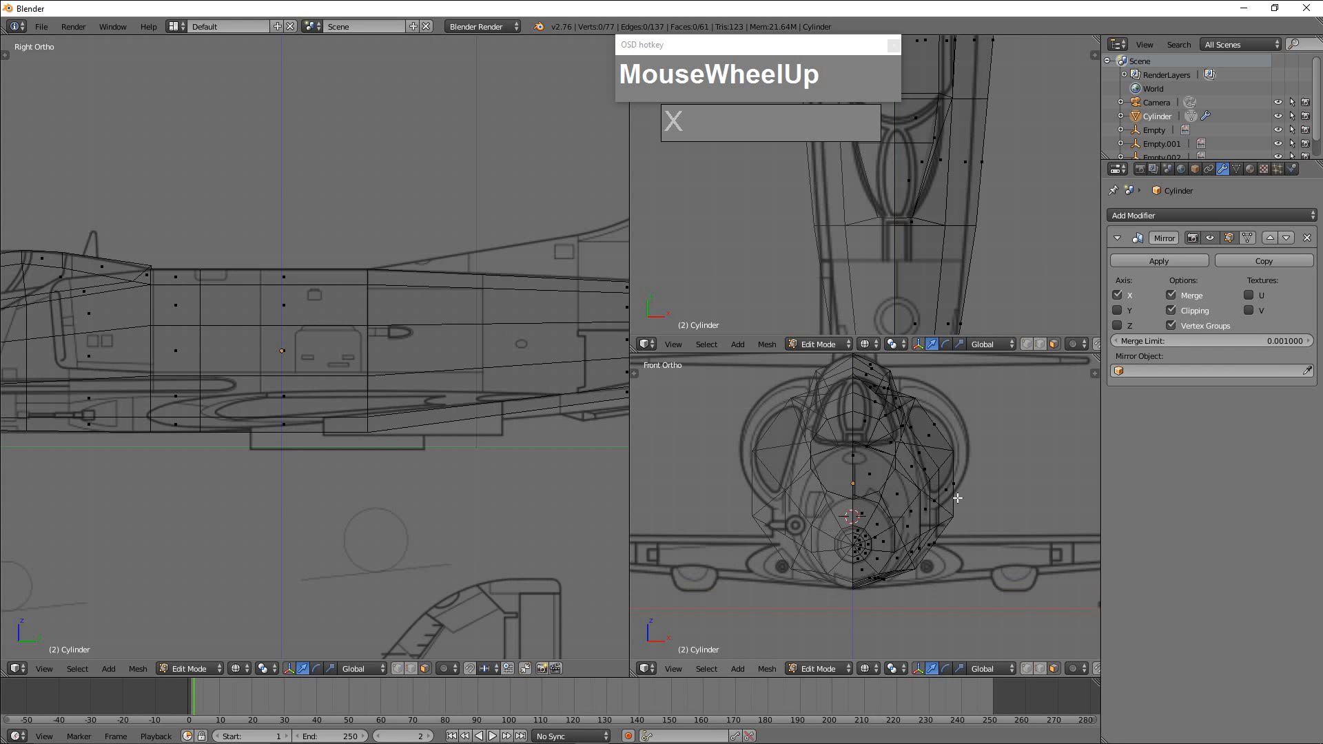
scroll(953, 501, down, 1)
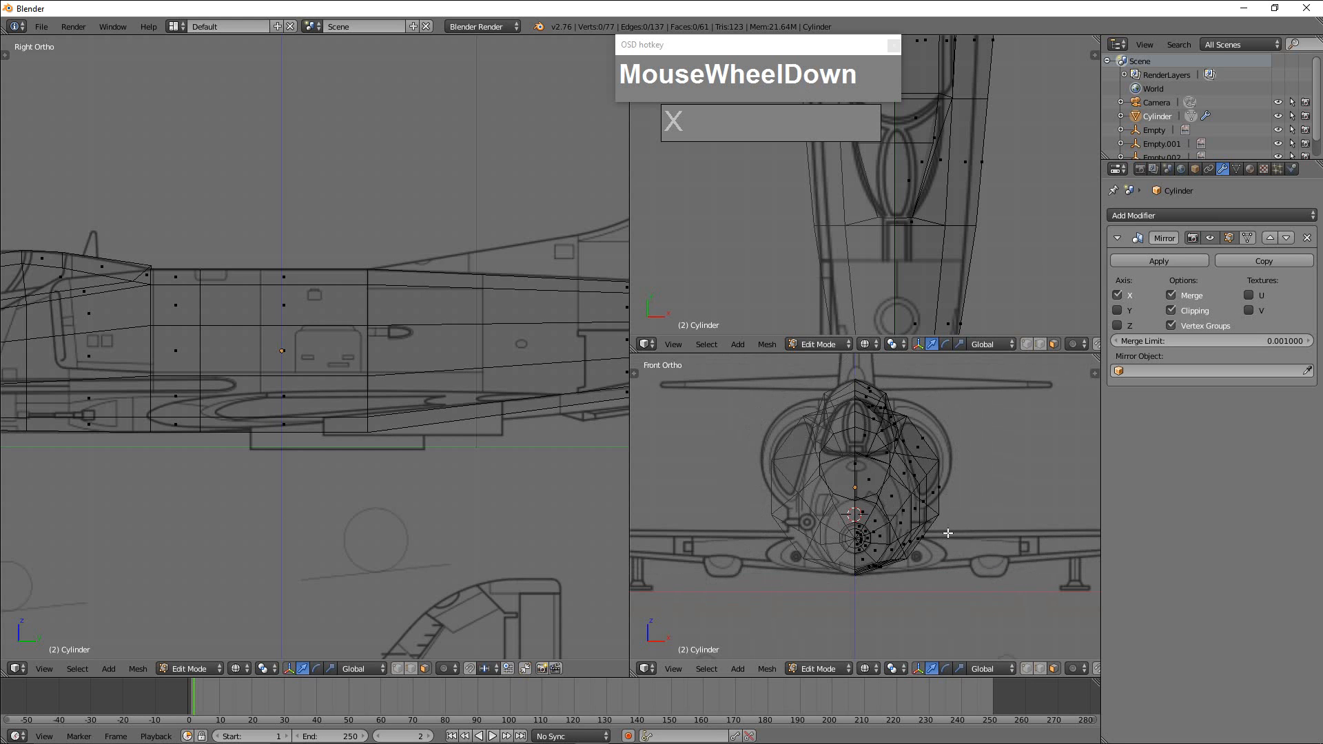
key(ctrl+Tab)
click(954, 501)
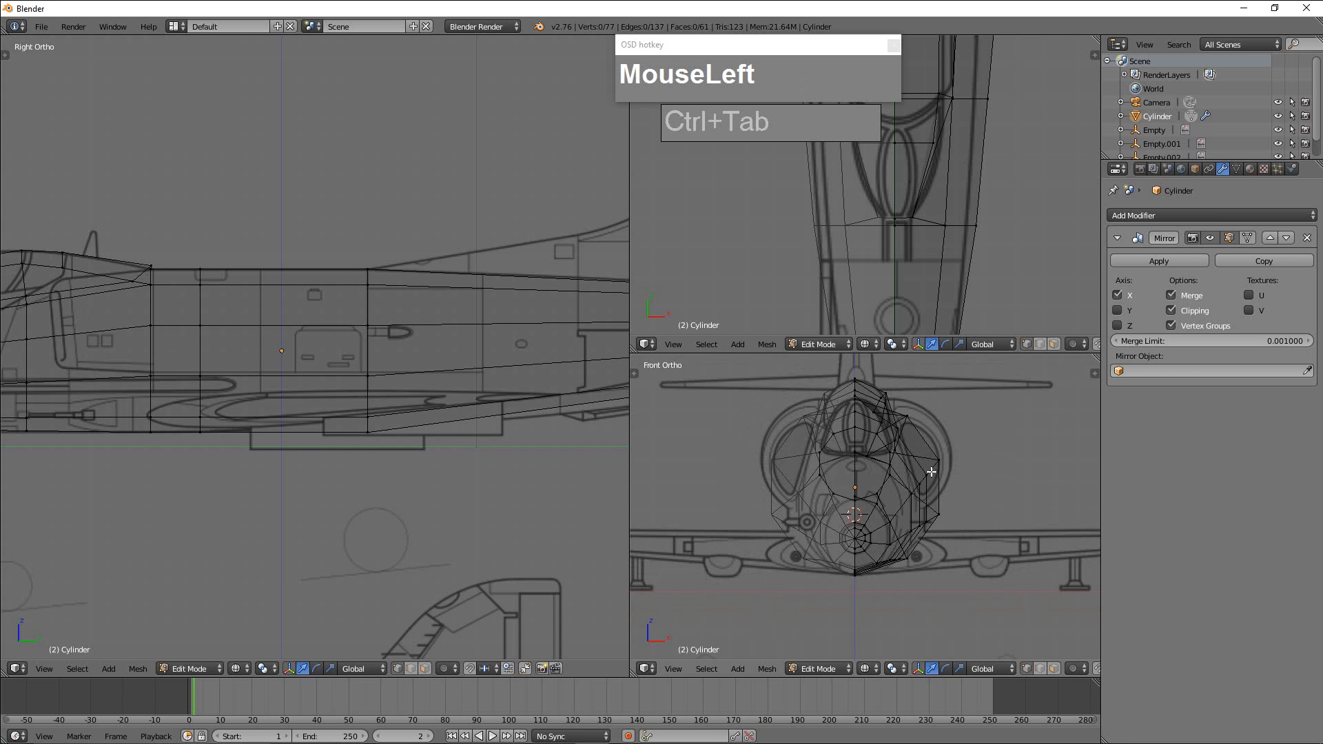
scroll(404, 383, down, 2)
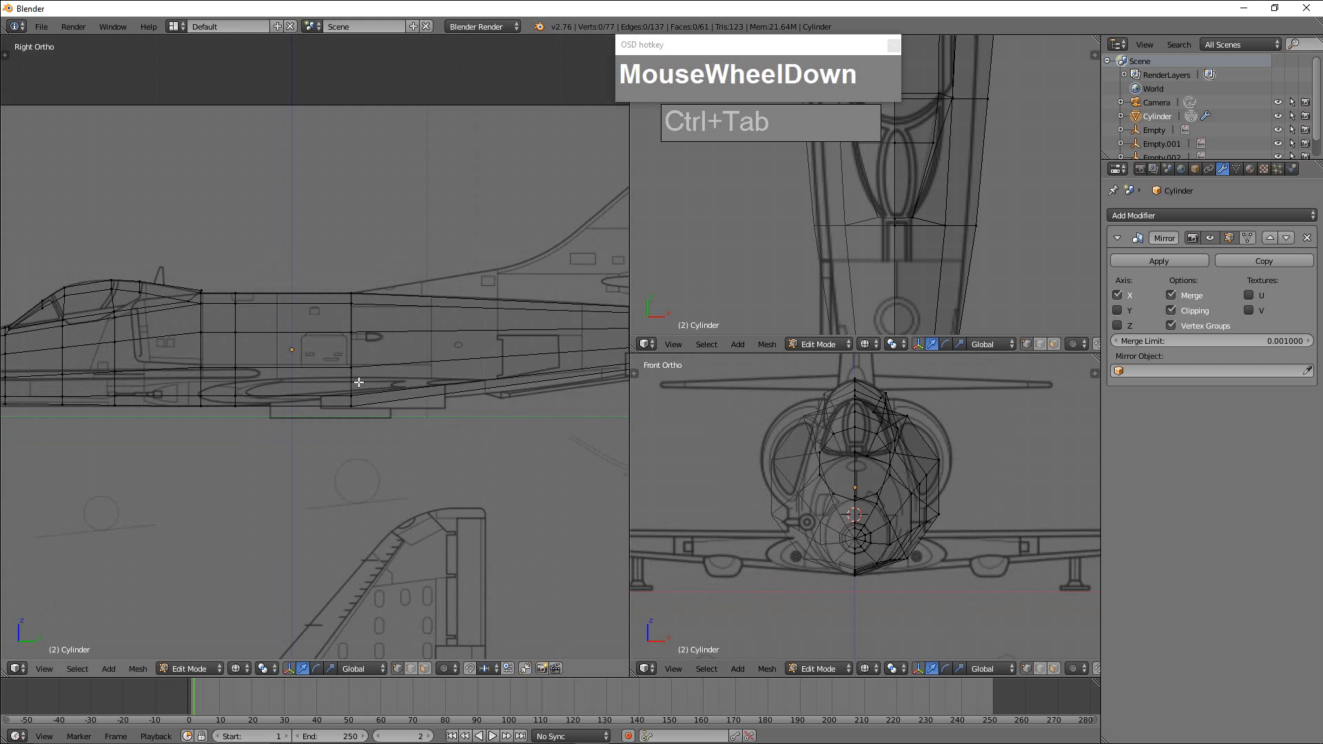
scroll(845, 270, down, 7)
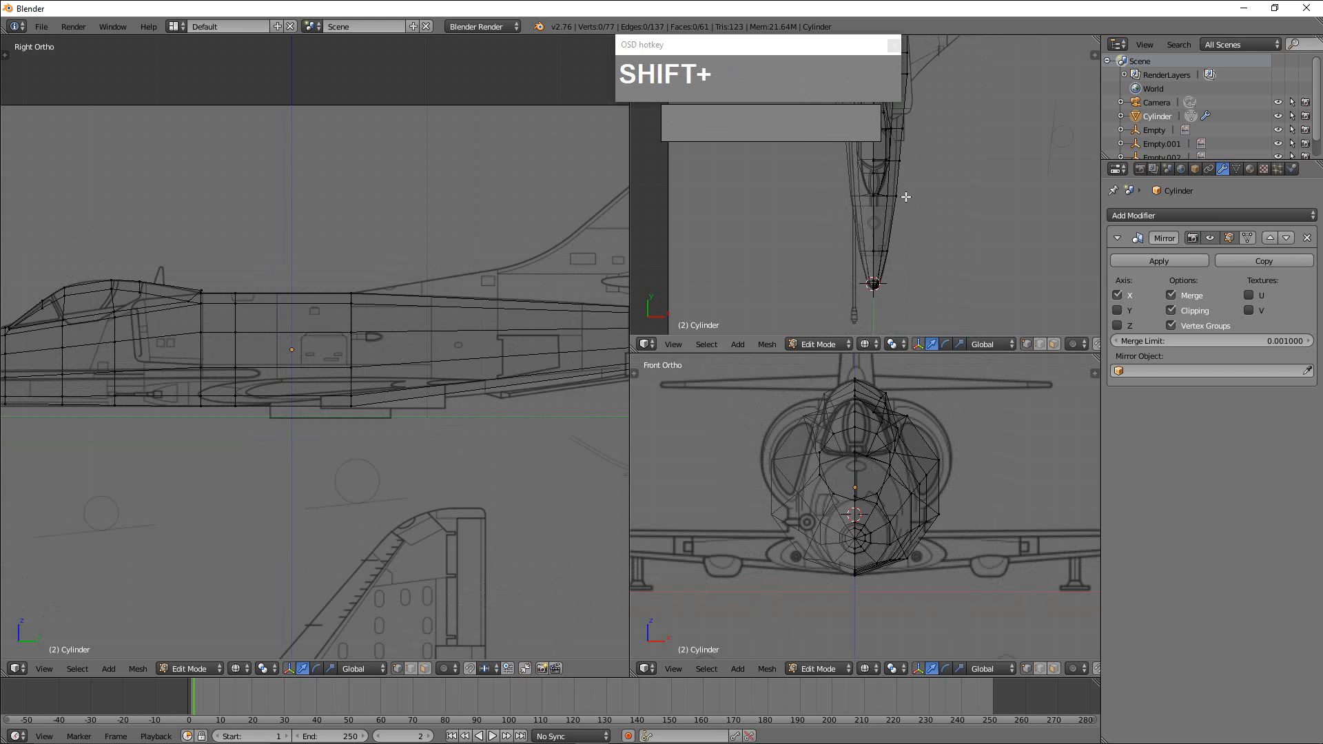
shift+middle_drag(908, 197, 913, 275)
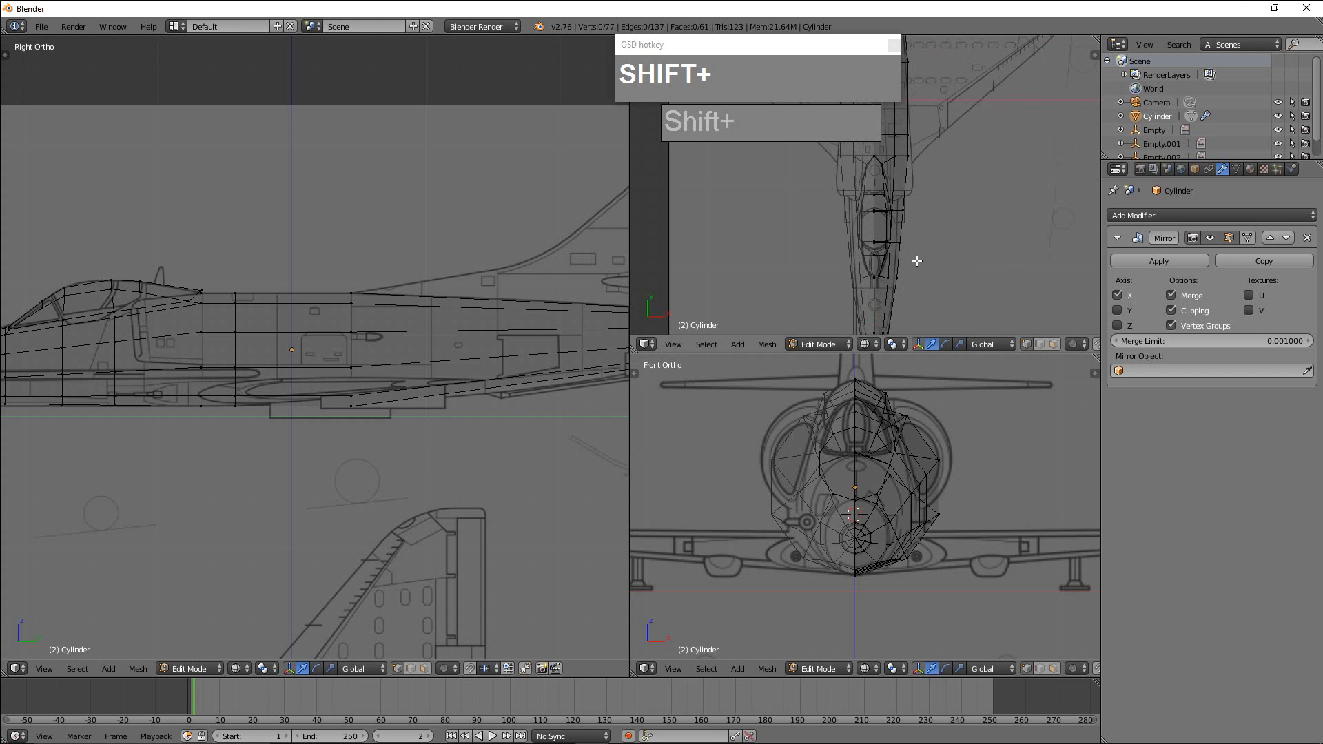
scroll(963, 383, up, 2)
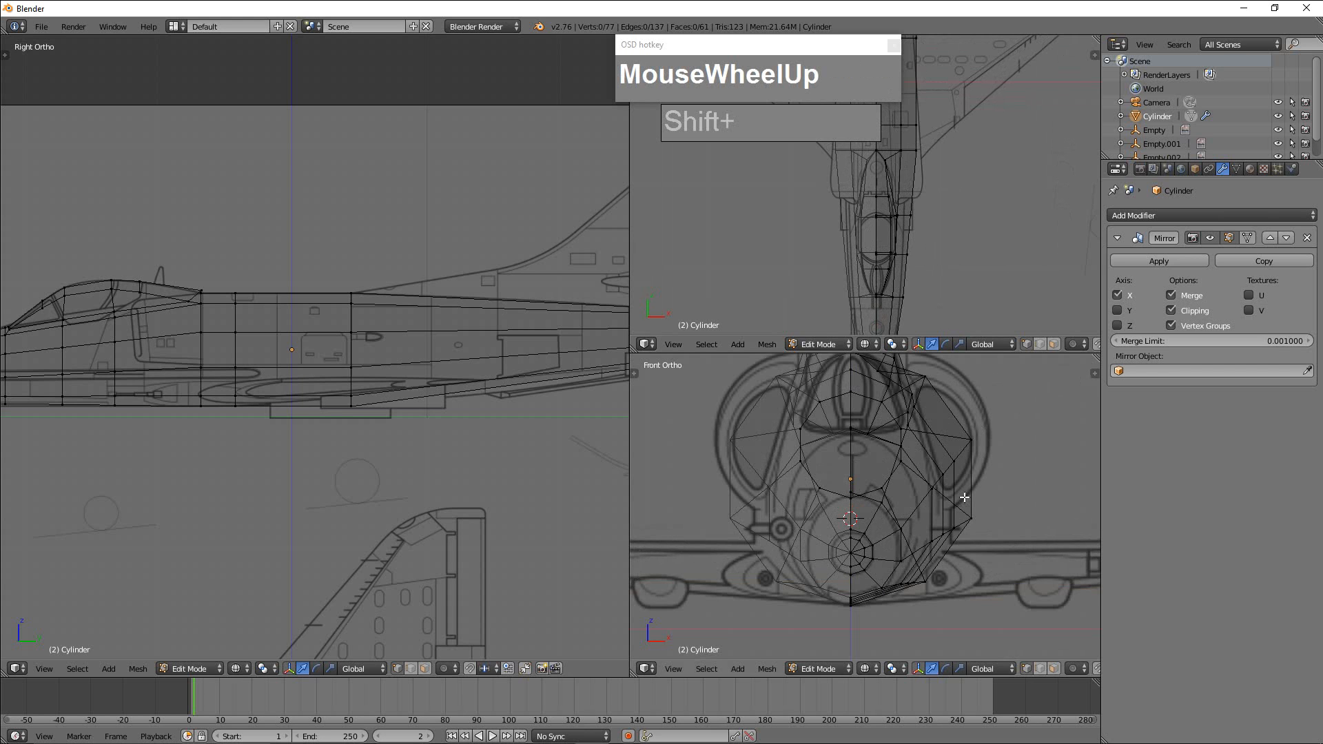
Enable smooth proportional editing at size 0.29 and move the upper side vertex of the ring ahead of the windscreen inward about 0.055 in front view.
right_click(932, 489)
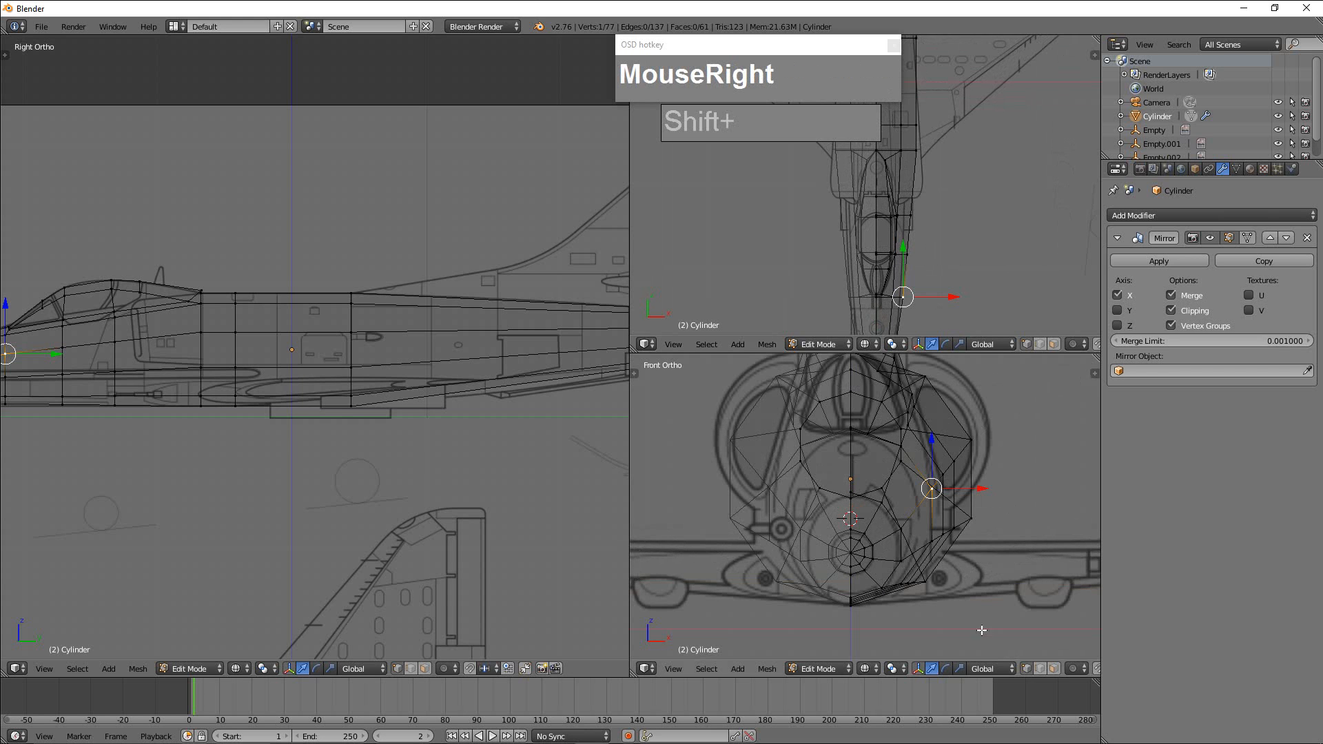
key(o)
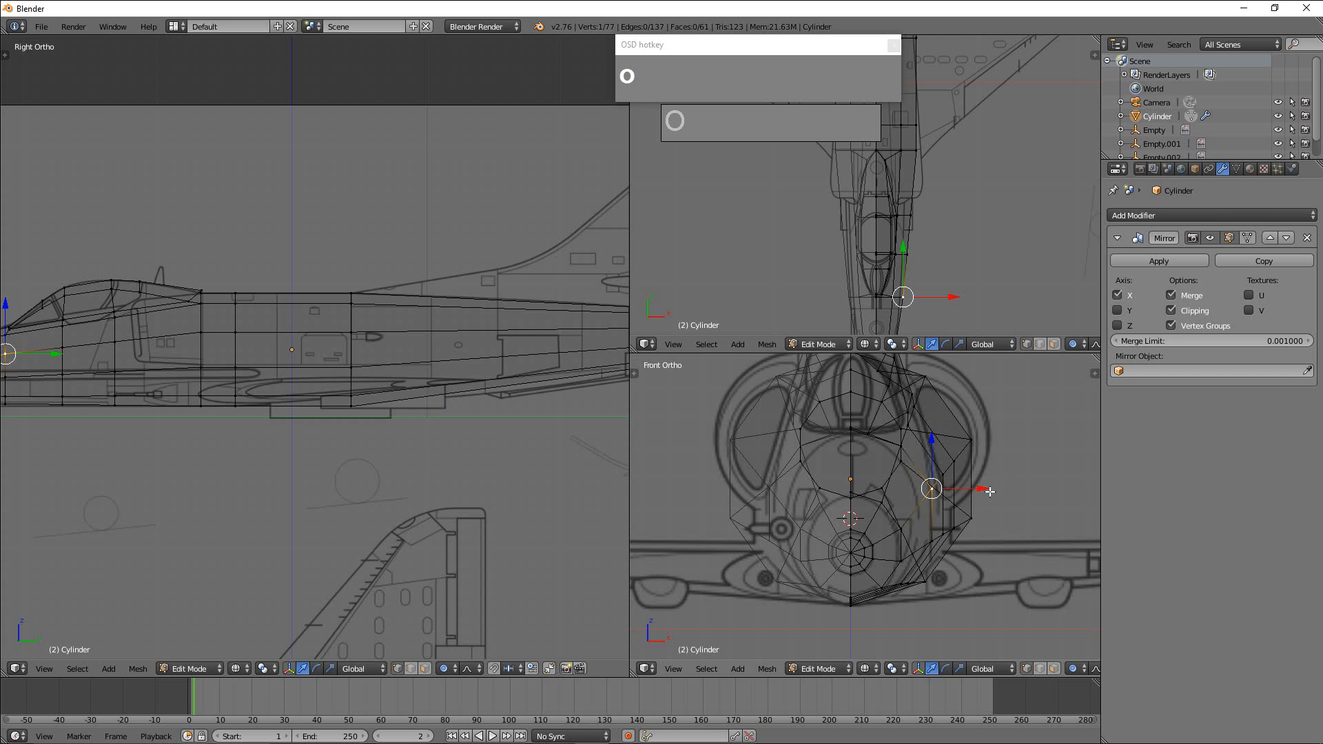
key(g)
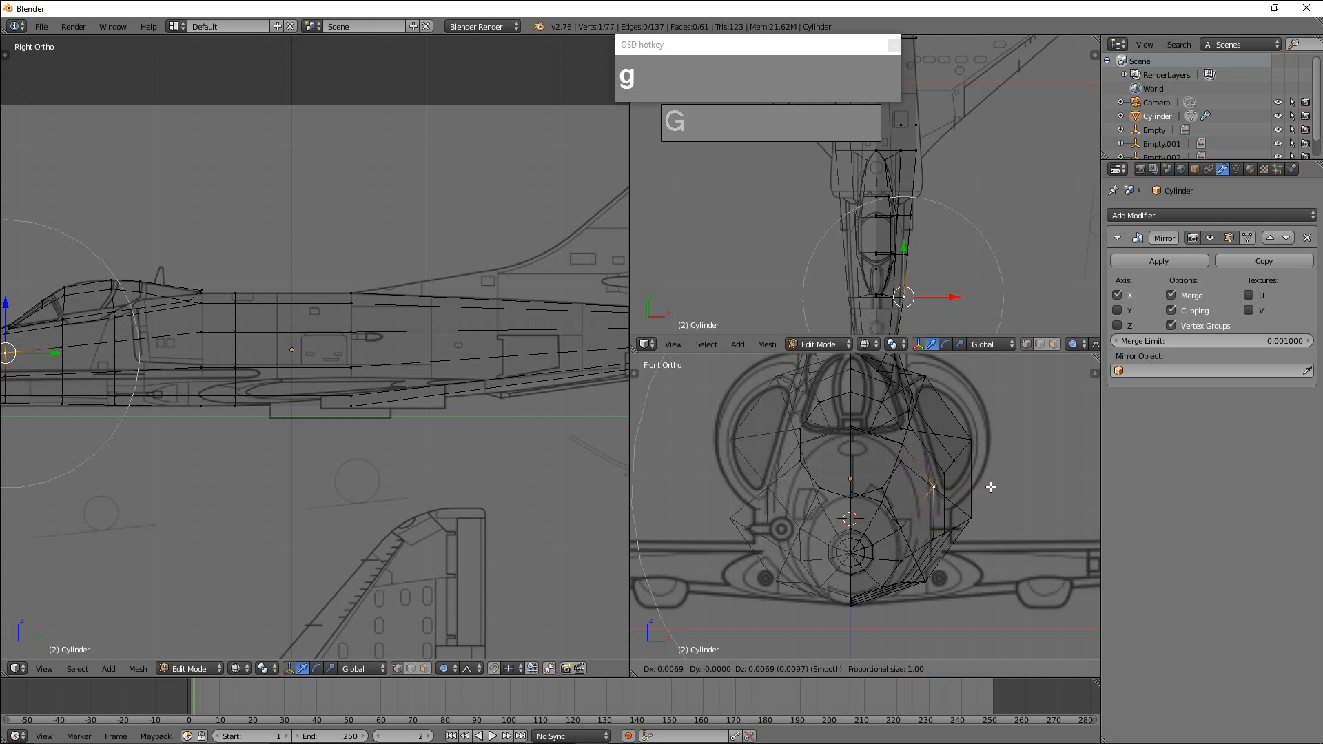
scroll(988, 488, down, 1)
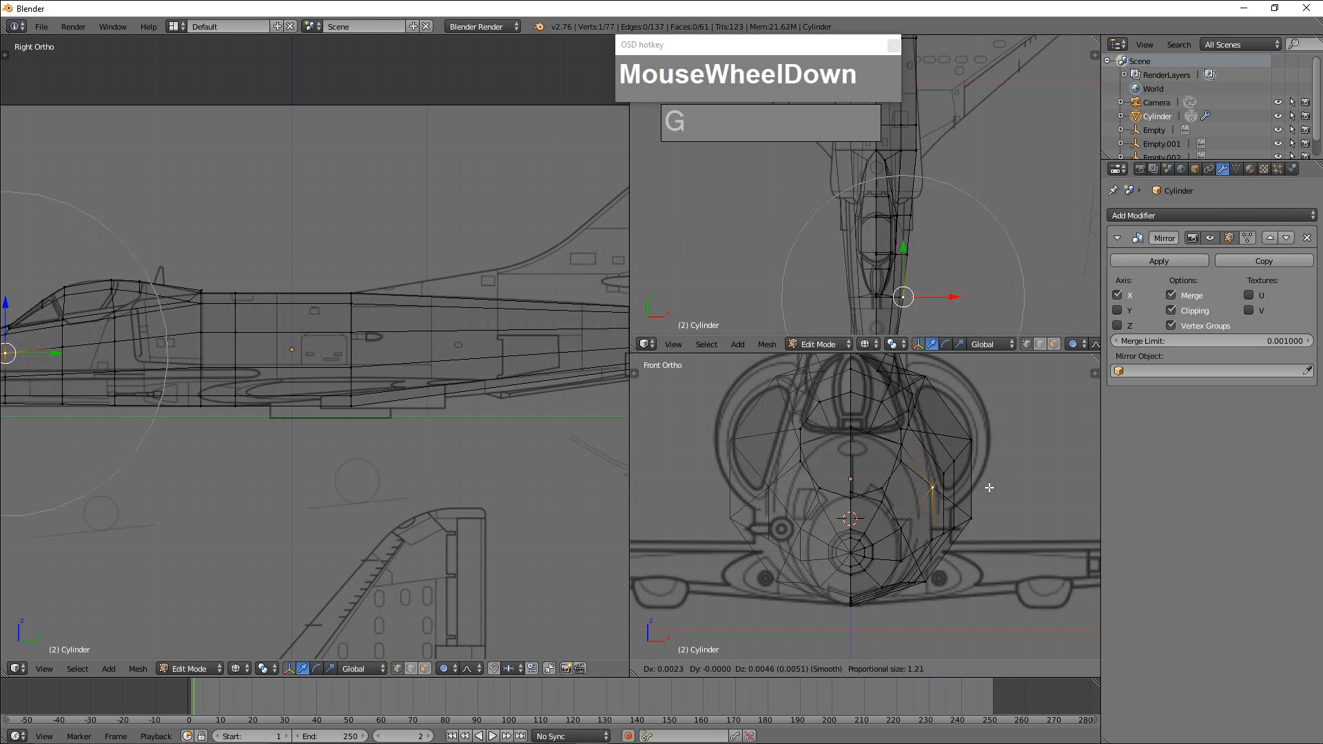
scroll(989, 487, up, 3)
scroll(990, 487, up, 14)
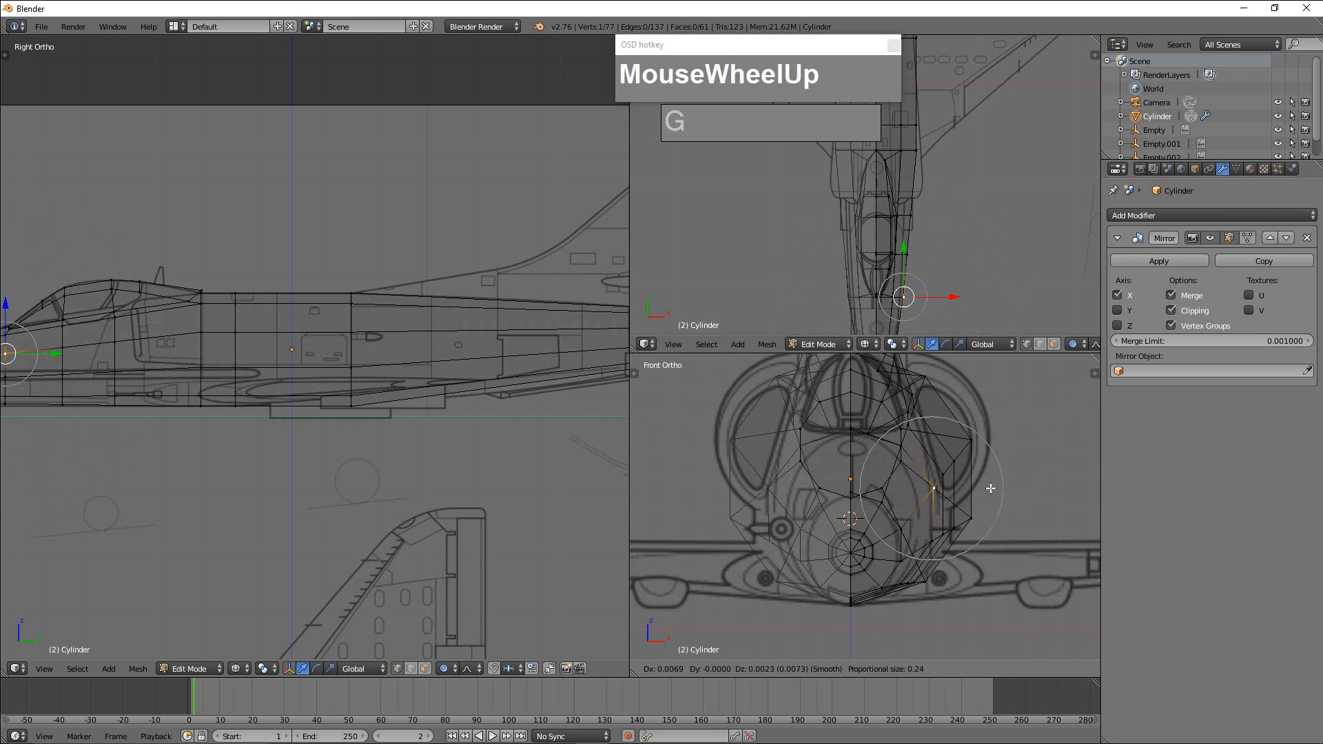
scroll(992, 491, down, 5)
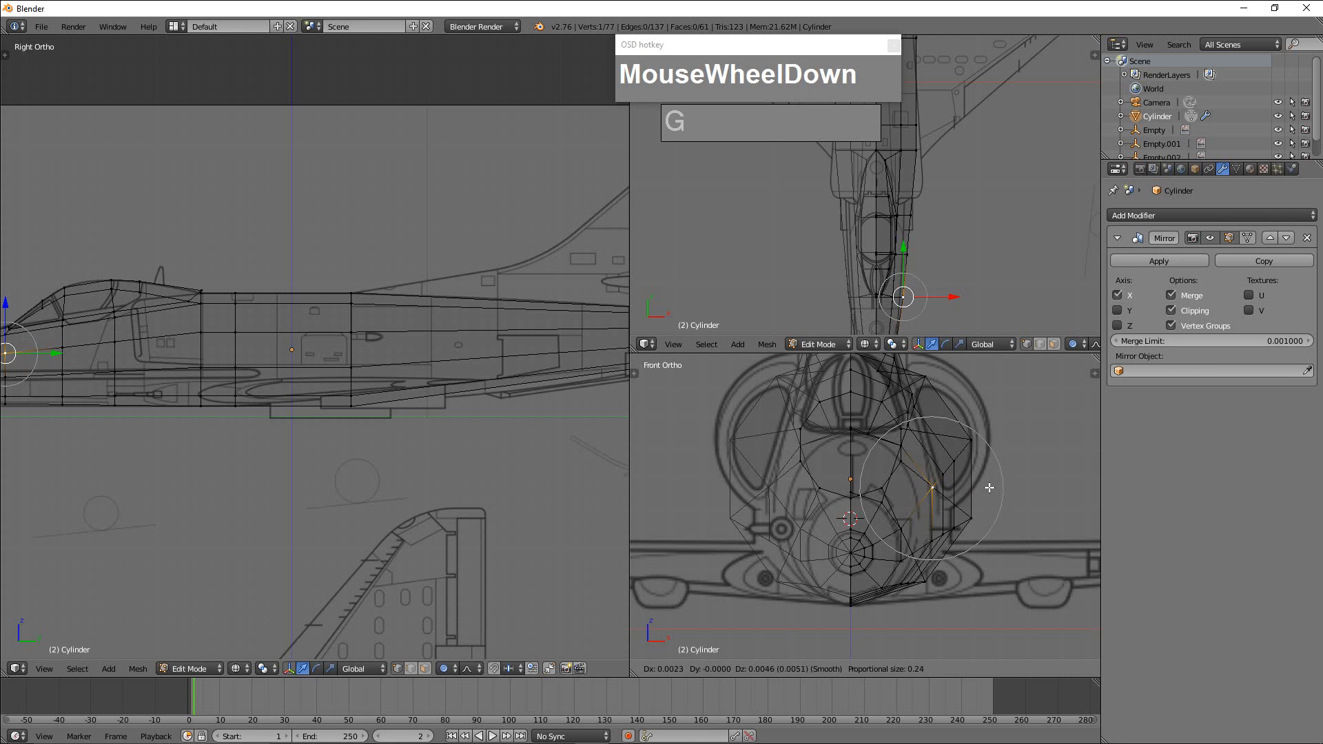
scroll(988, 489, up, 2)
scroll(985, 490, down, 1)
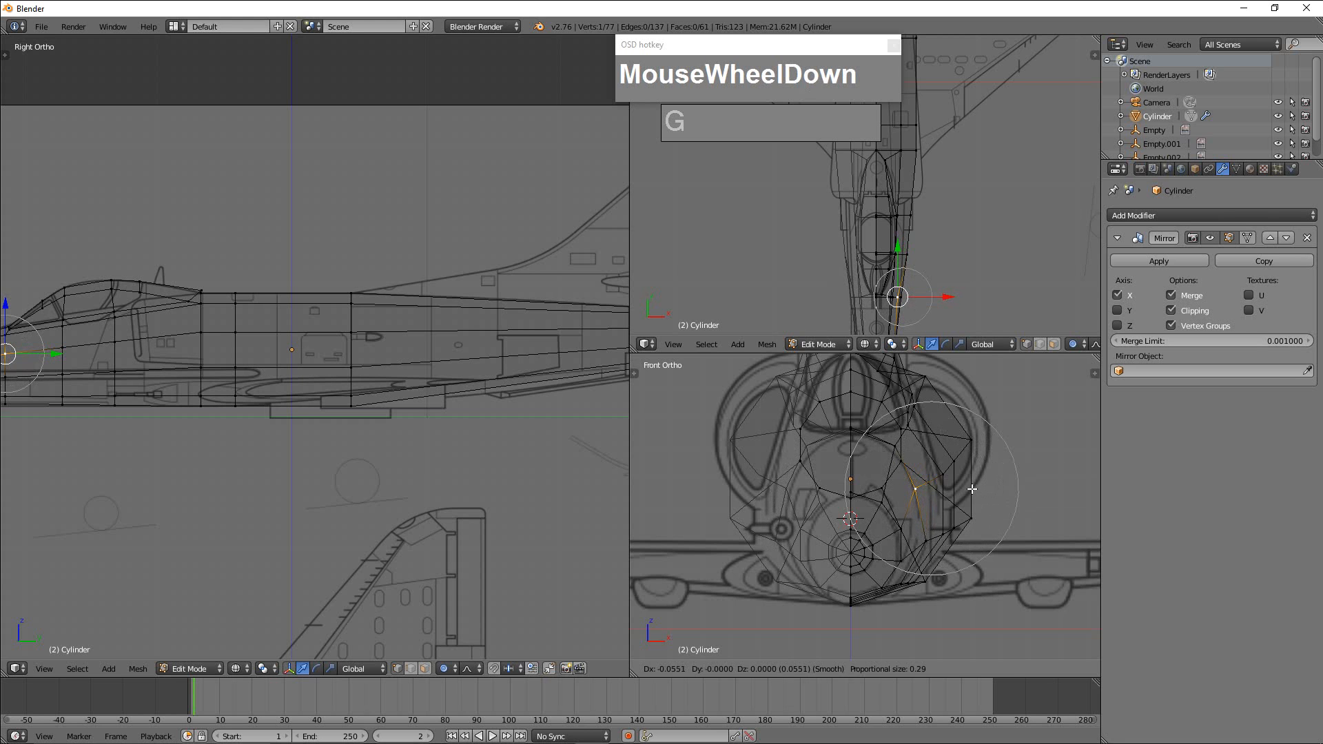
click(972, 488)
Move the lower side vertex of the ring ahead of the windscreen inward along X by about 0.028 with proportional editing.
right_click(926, 541)
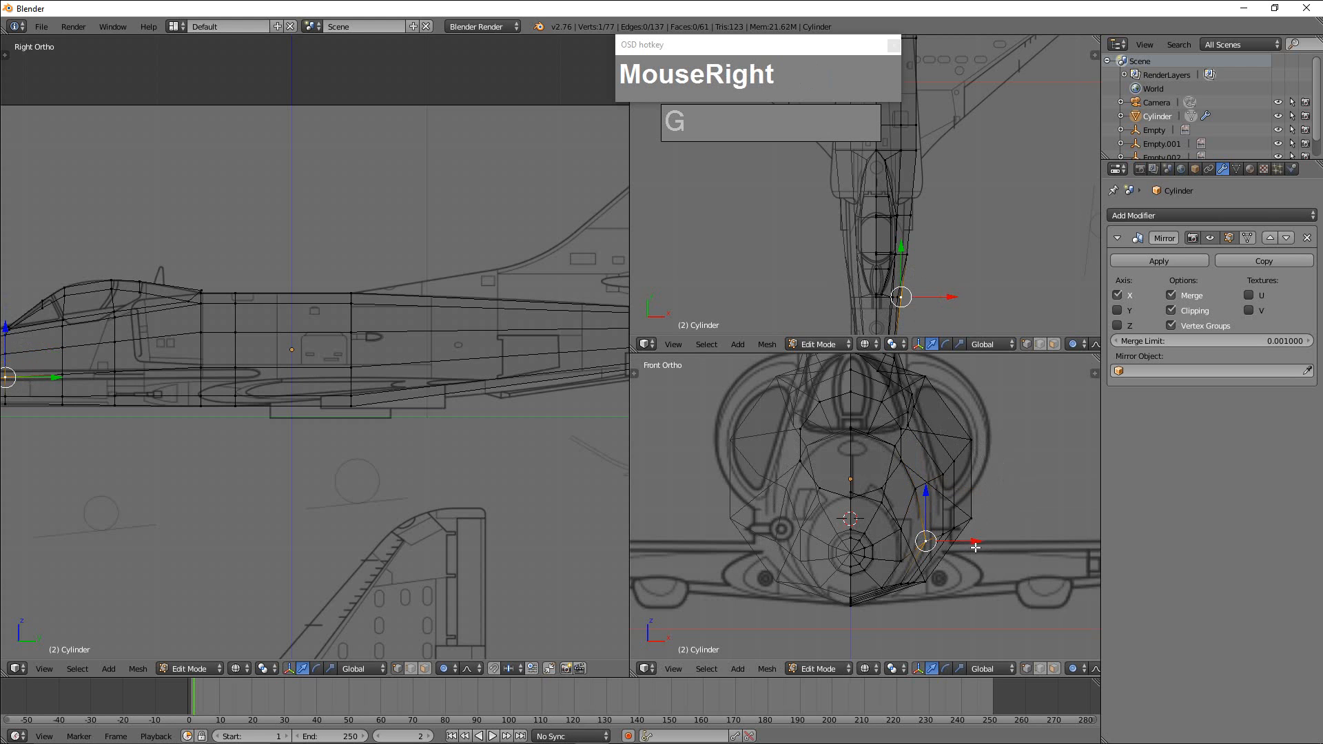
key(g)
key(x)
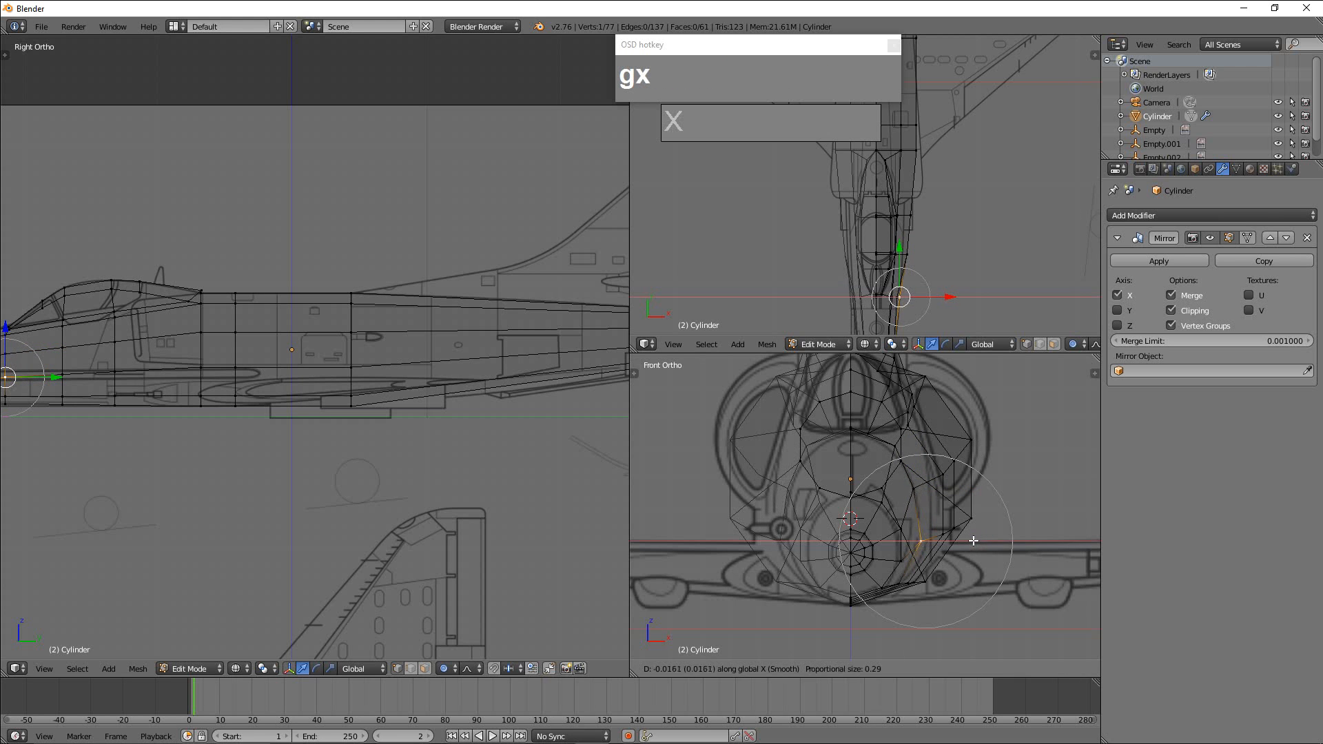
scroll(972, 539, down, 1)
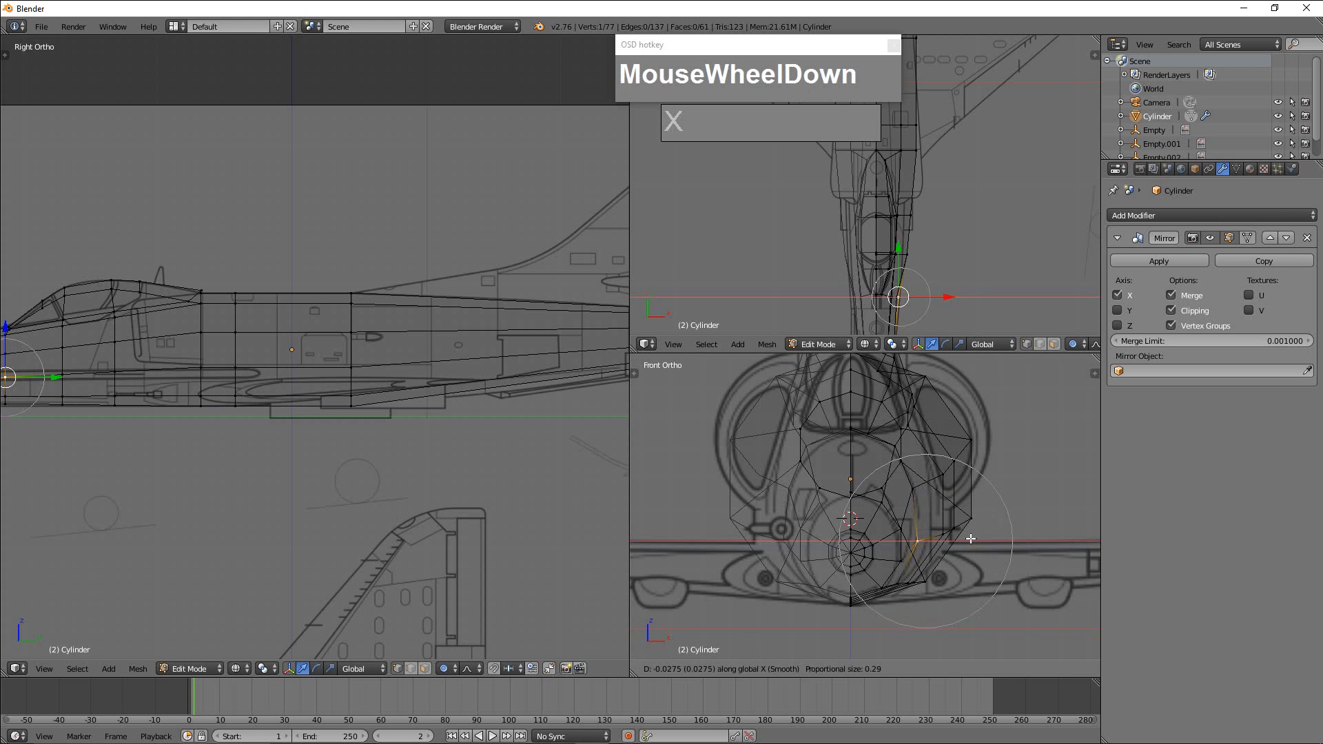
scroll(971, 539, up, 1)
scroll(970, 539, down, 1)
scroll(971, 539, up, 1)
scroll(970, 538, down, 1)
click(970, 538)
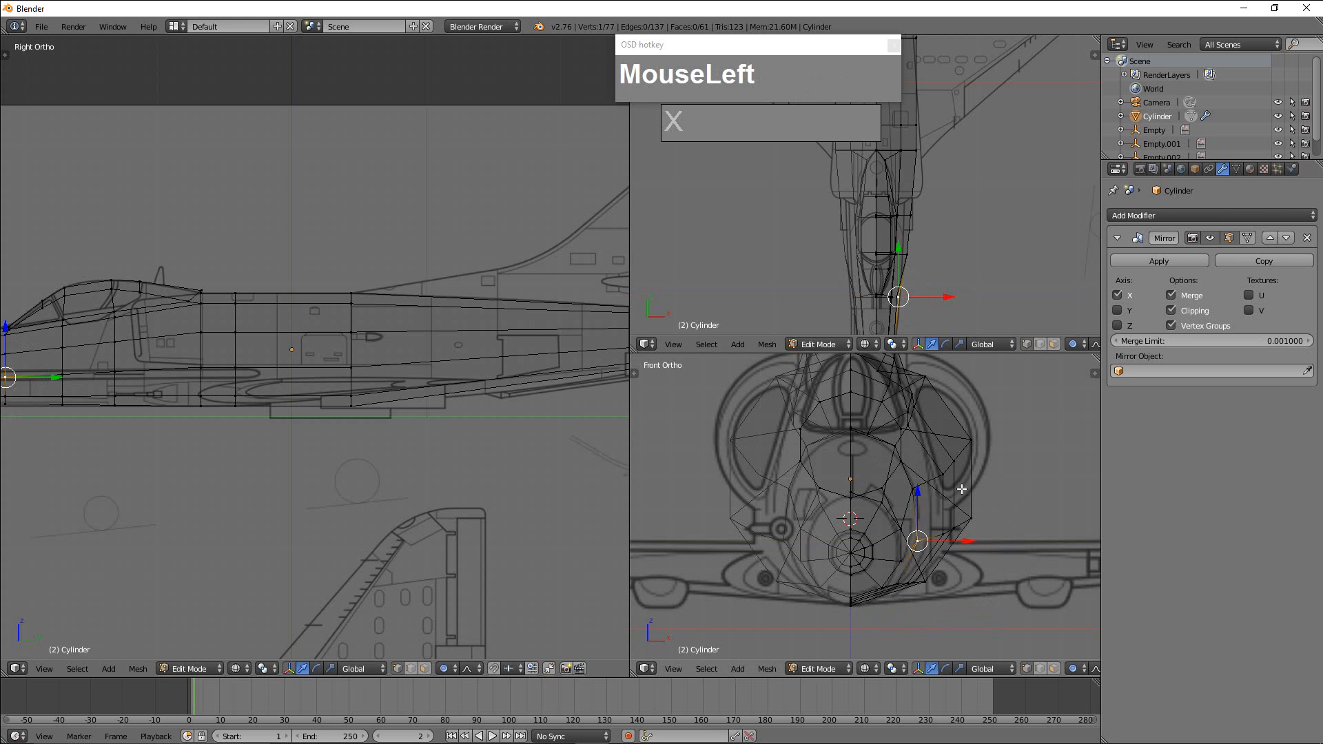
Move the upper side vertex of the ring below the windscreen inward along X by about 0.064, with proportional size 0.26.
right_click(943, 475)
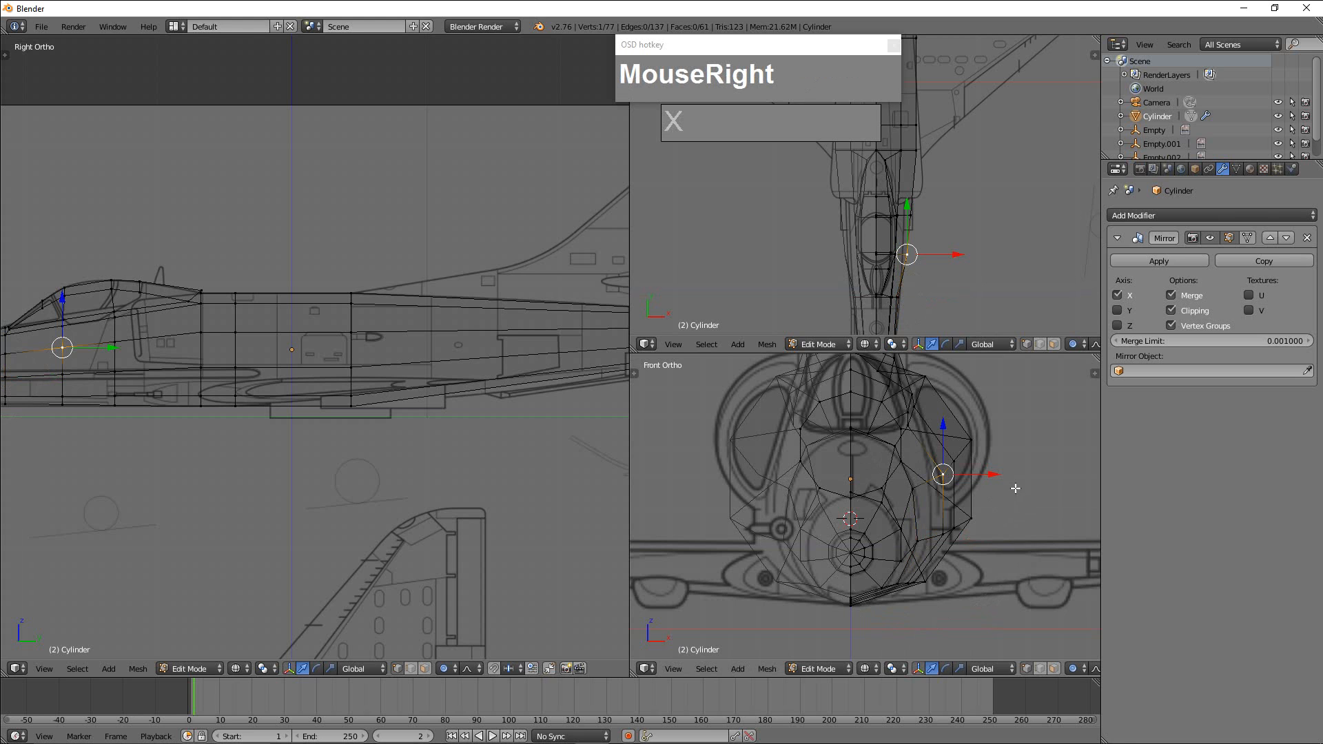
key(g)
key(x)
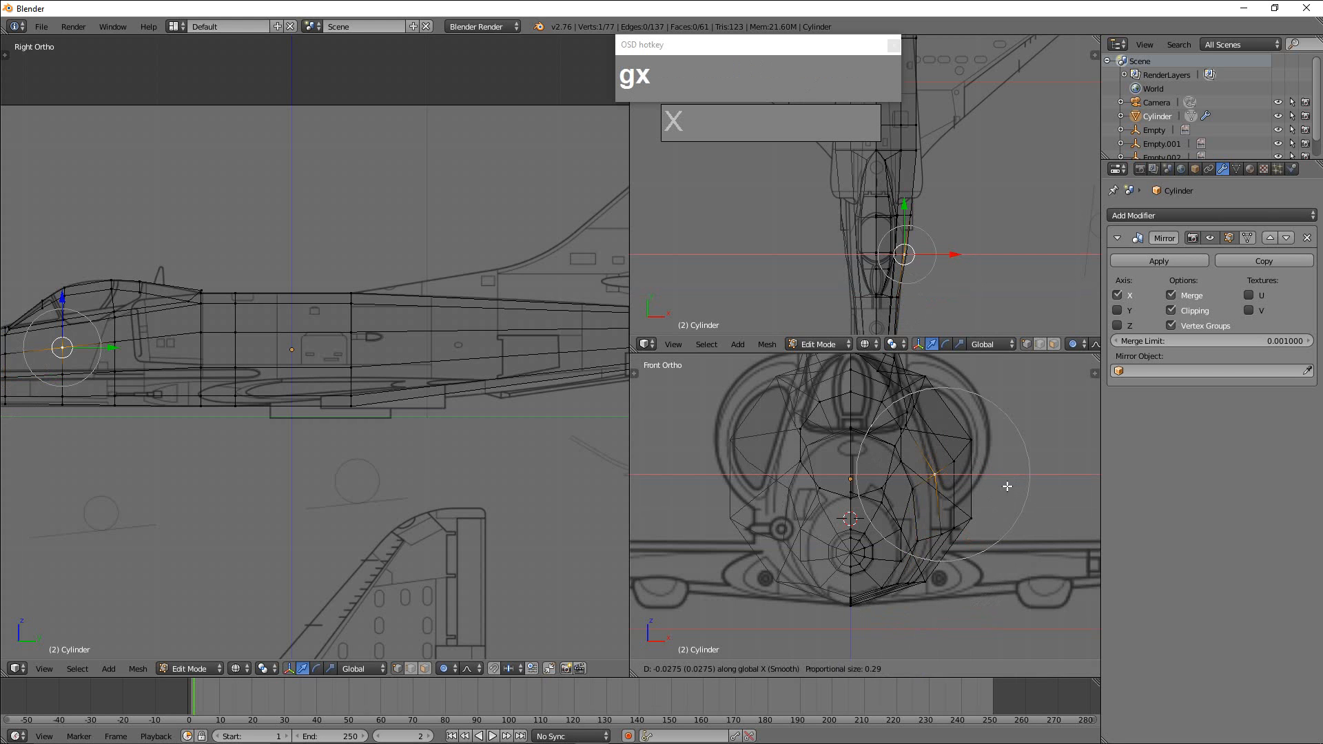
scroll(1002, 486, up, 1)
scroll(999, 487, down, 1)
scroll(995, 488, up, 1)
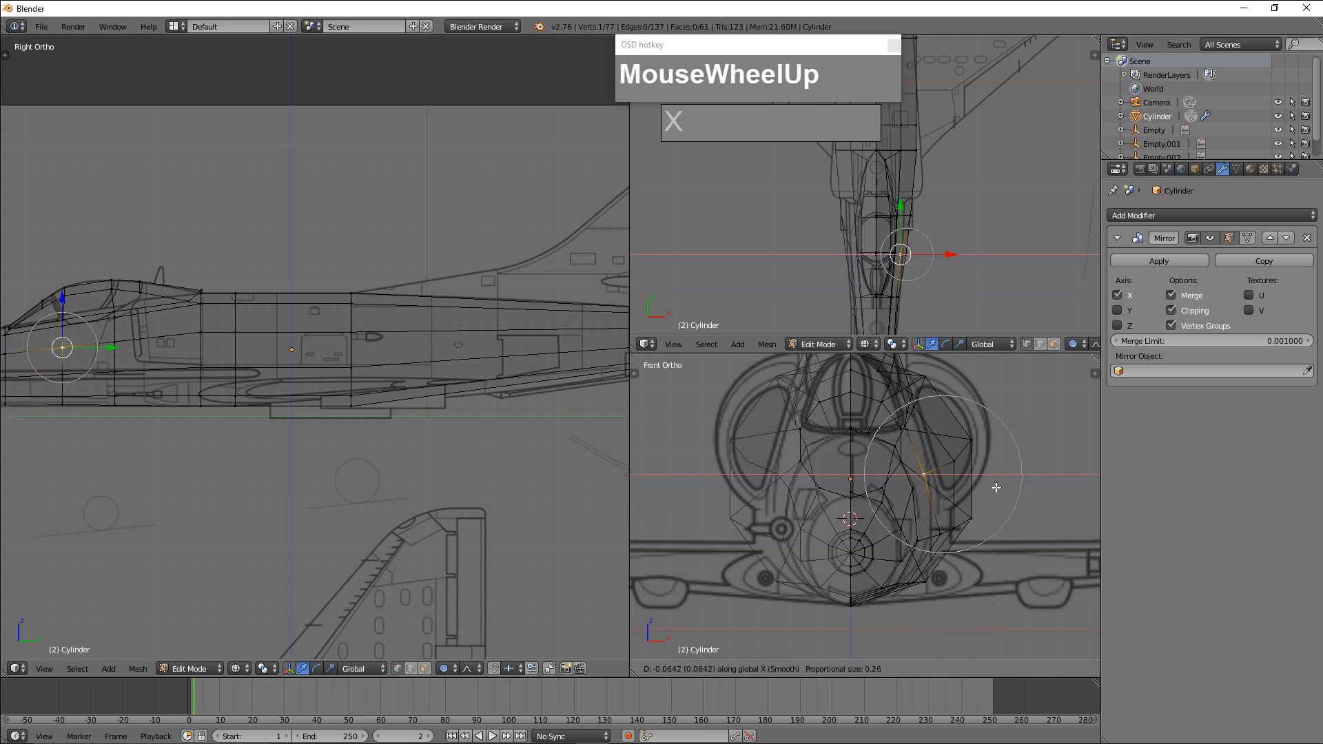
click(994, 488)
Move the lower side vertex of the ring below the windscreen inward along X by about 0.044, and nudge it slightly further inward.
right_click(963, 531)
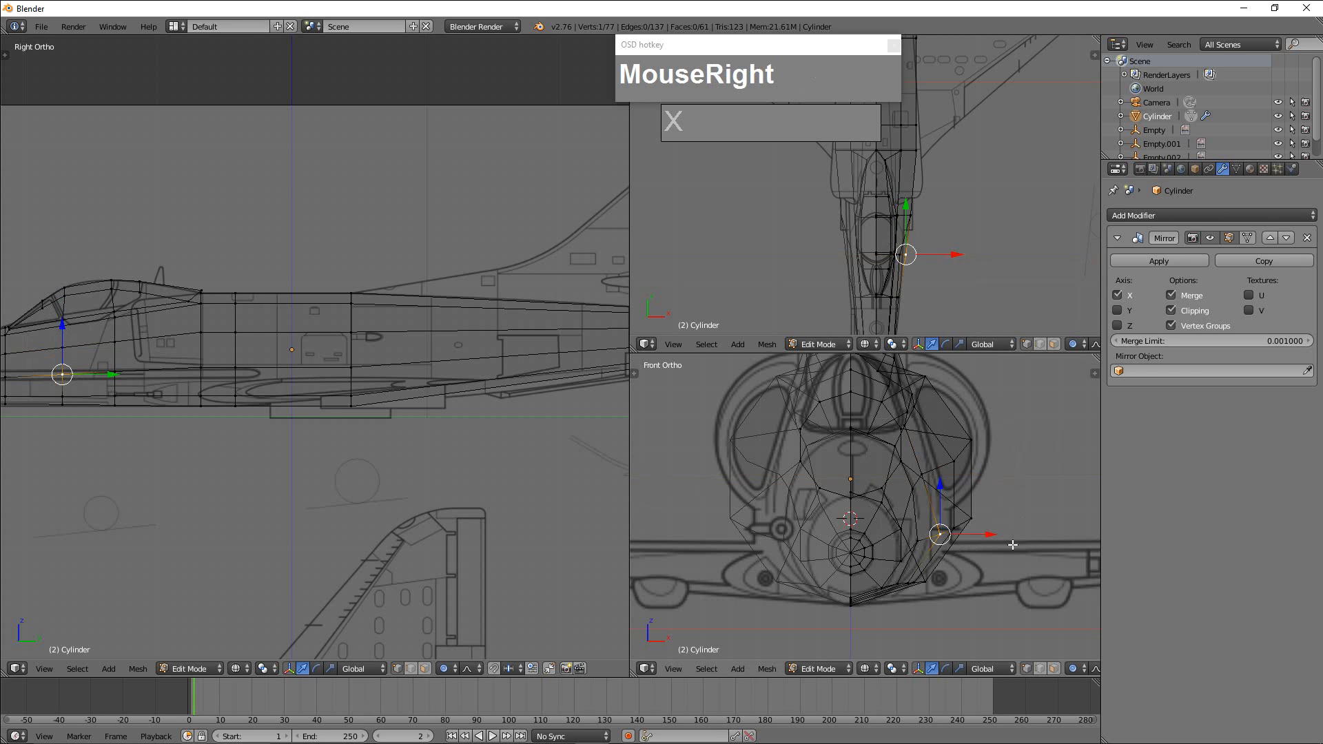
key(g)
key(x)
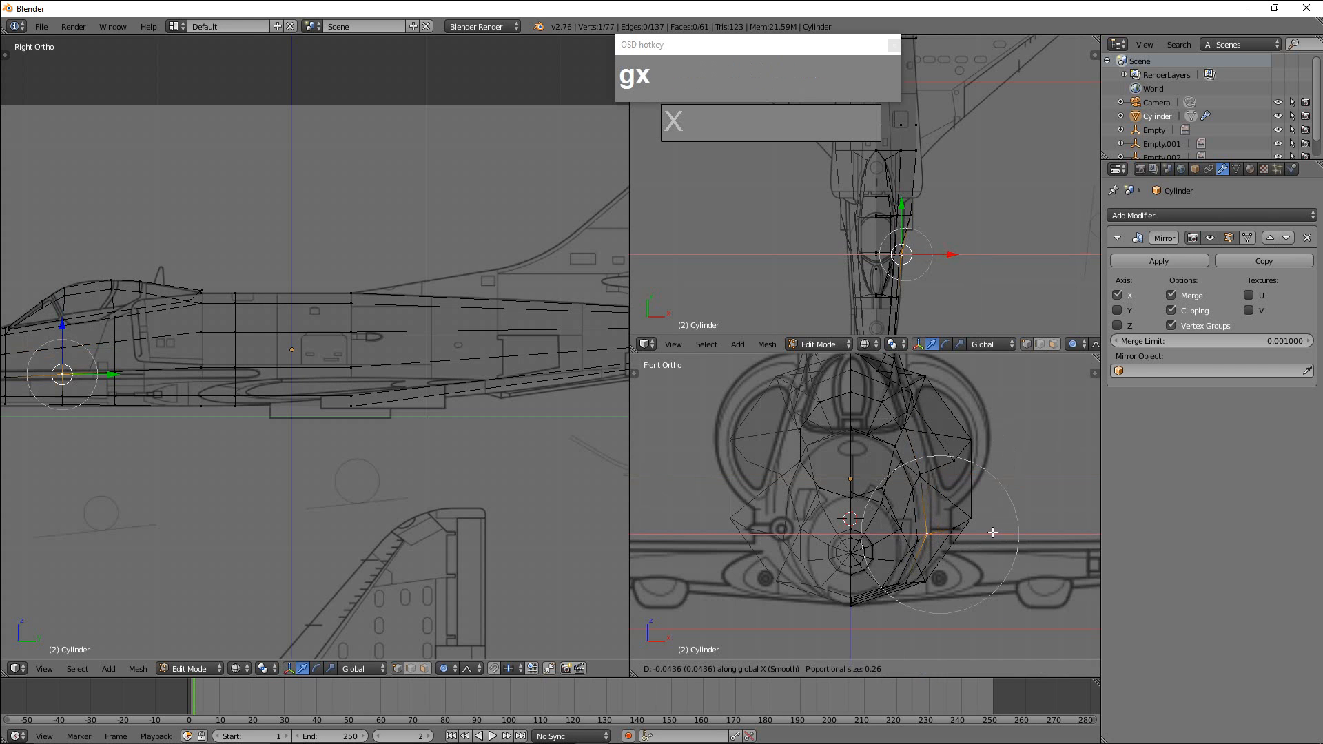
click(993, 533)
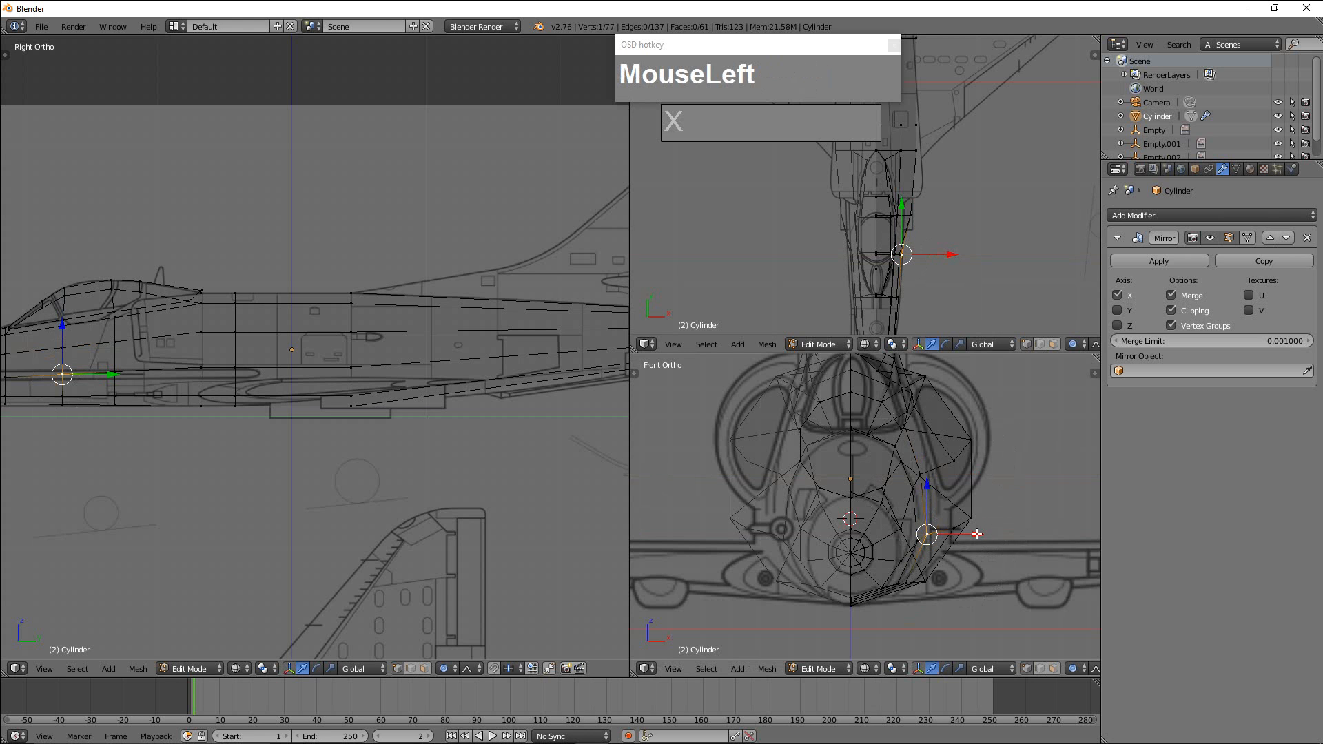
key(g)
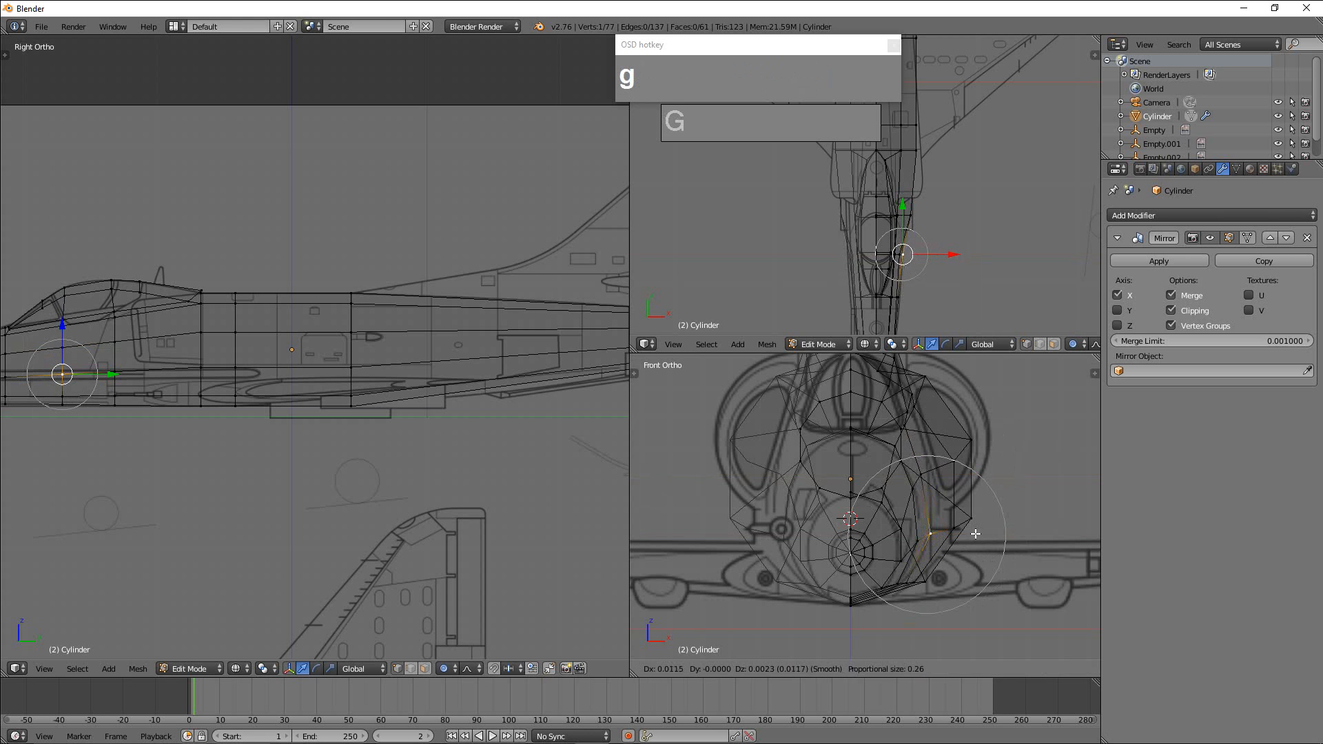
Move the upper and lower side vertices of the mid-canopy ring inward to the fuselage outline in front view.
right_click(963, 461)
key(g)
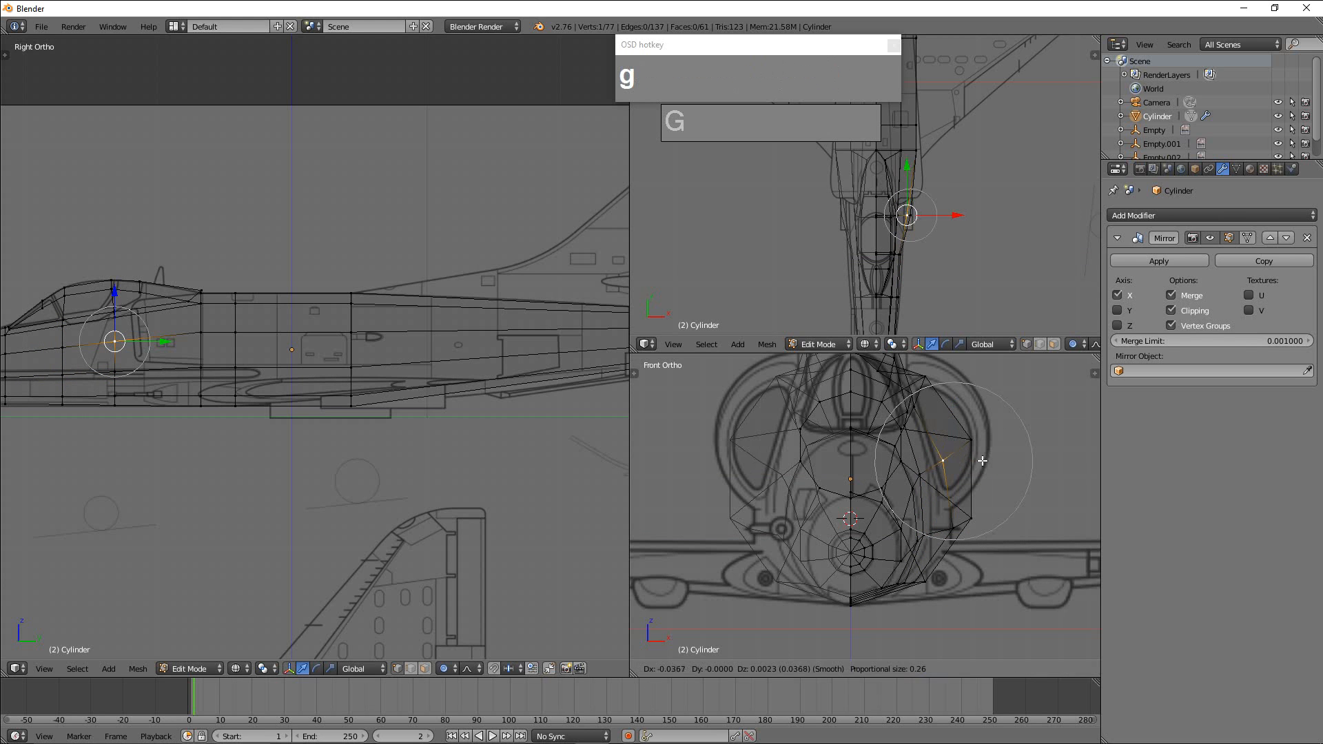
click(969, 488)
right_click(958, 536)
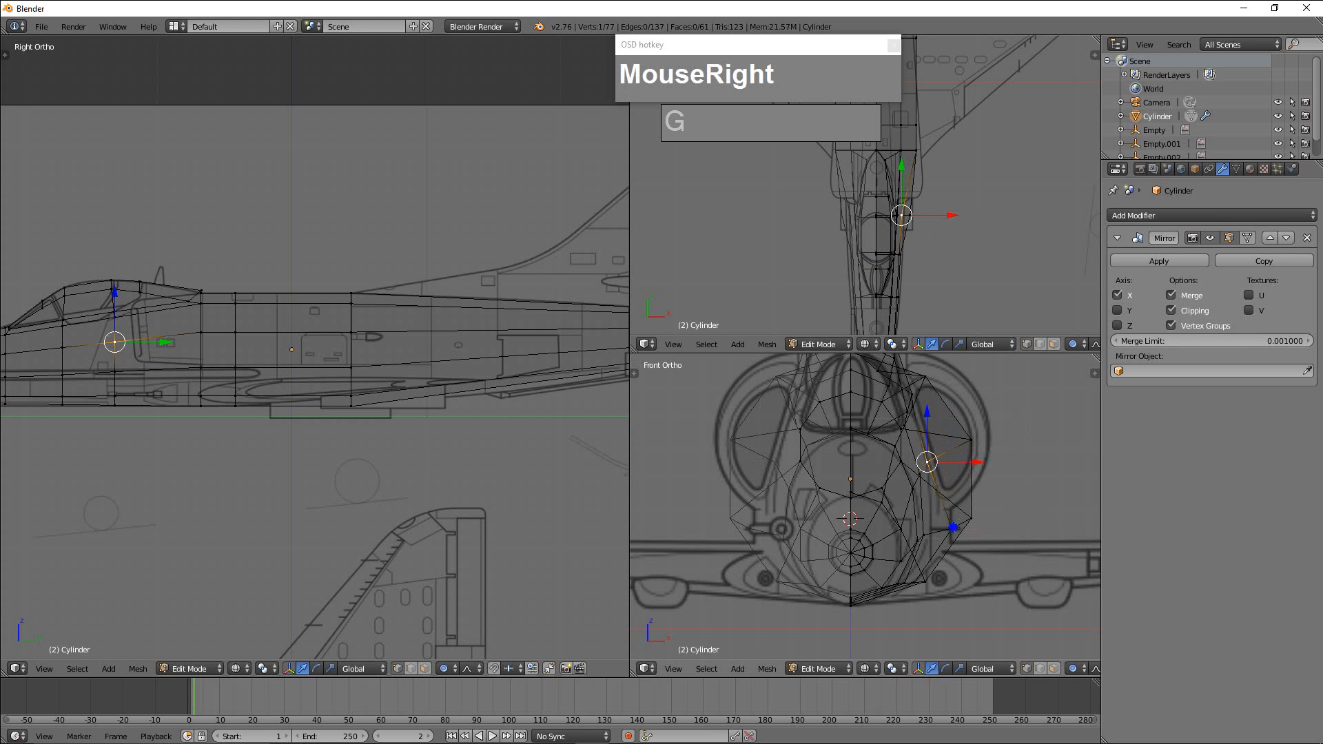
key(g)
click(958, 565)
Move the bottom corner vertex of the ring at the start of the dorsal fin fairing slightly inward in front view.
right_click(935, 579)
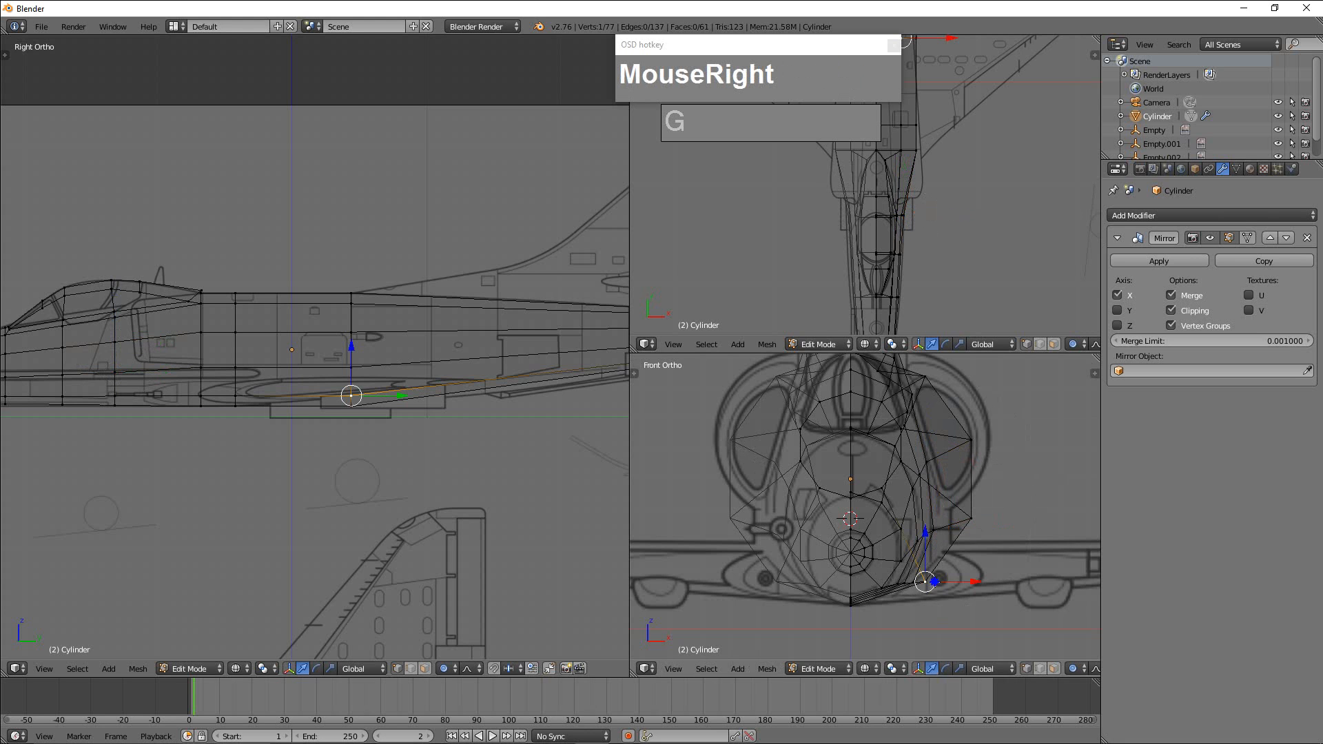
key(g)
click(922, 579)
right_click(973, 518)
key(g)
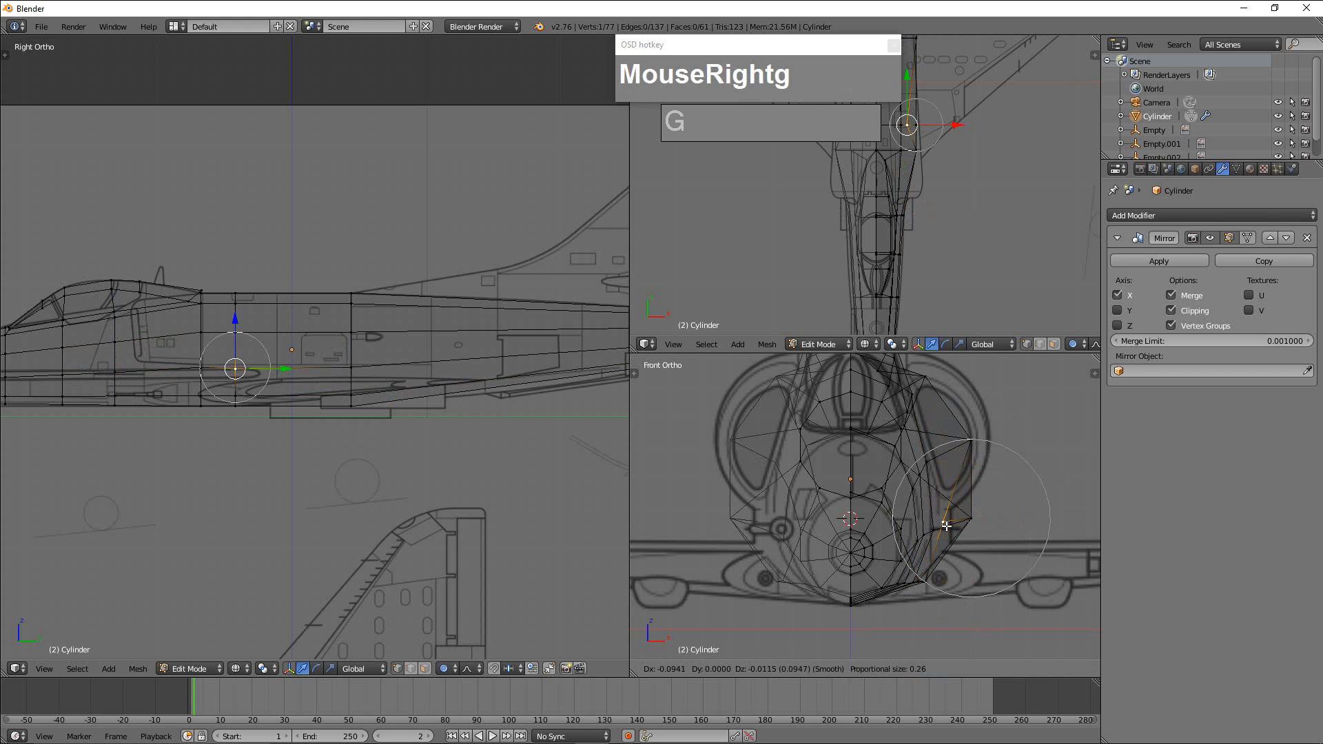
right_click(948, 527)
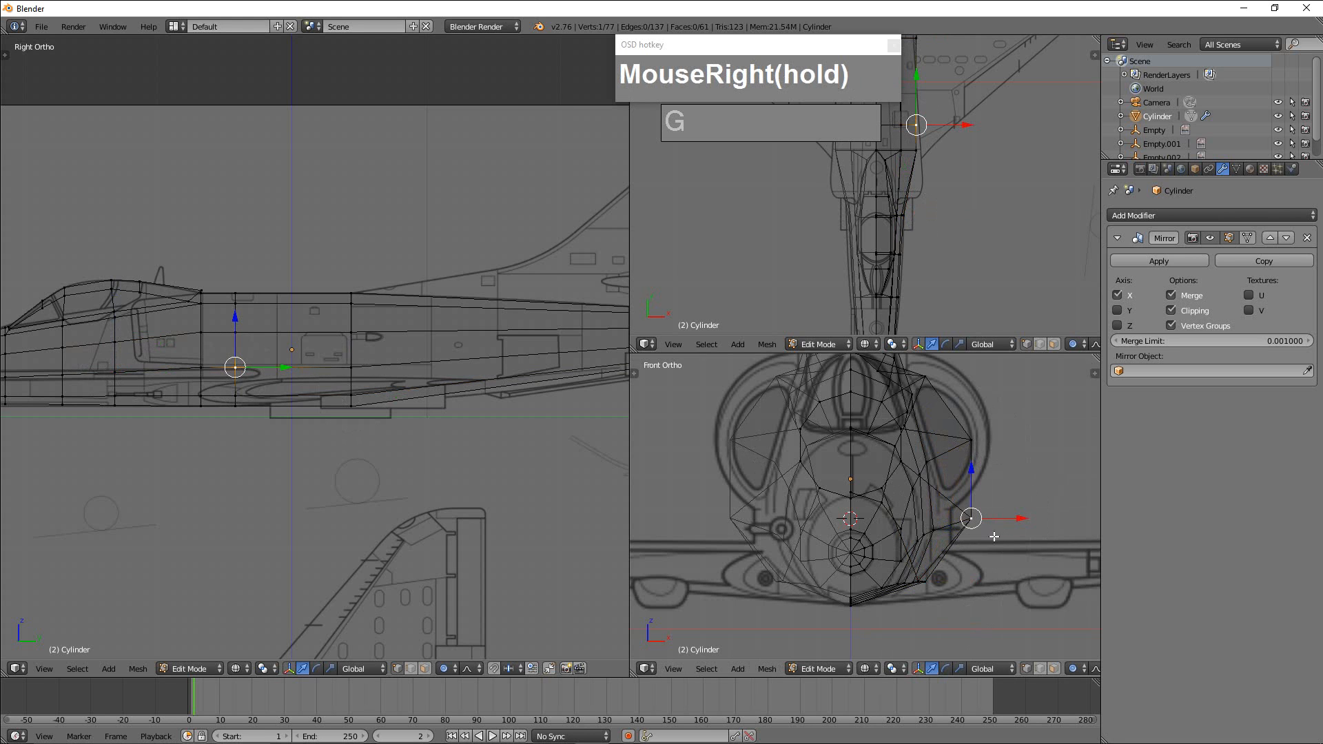
Move the lower side vertices of the three rings from the canopy's rear end to the dorsal fin fairing inward by about 0.07.
key(g)
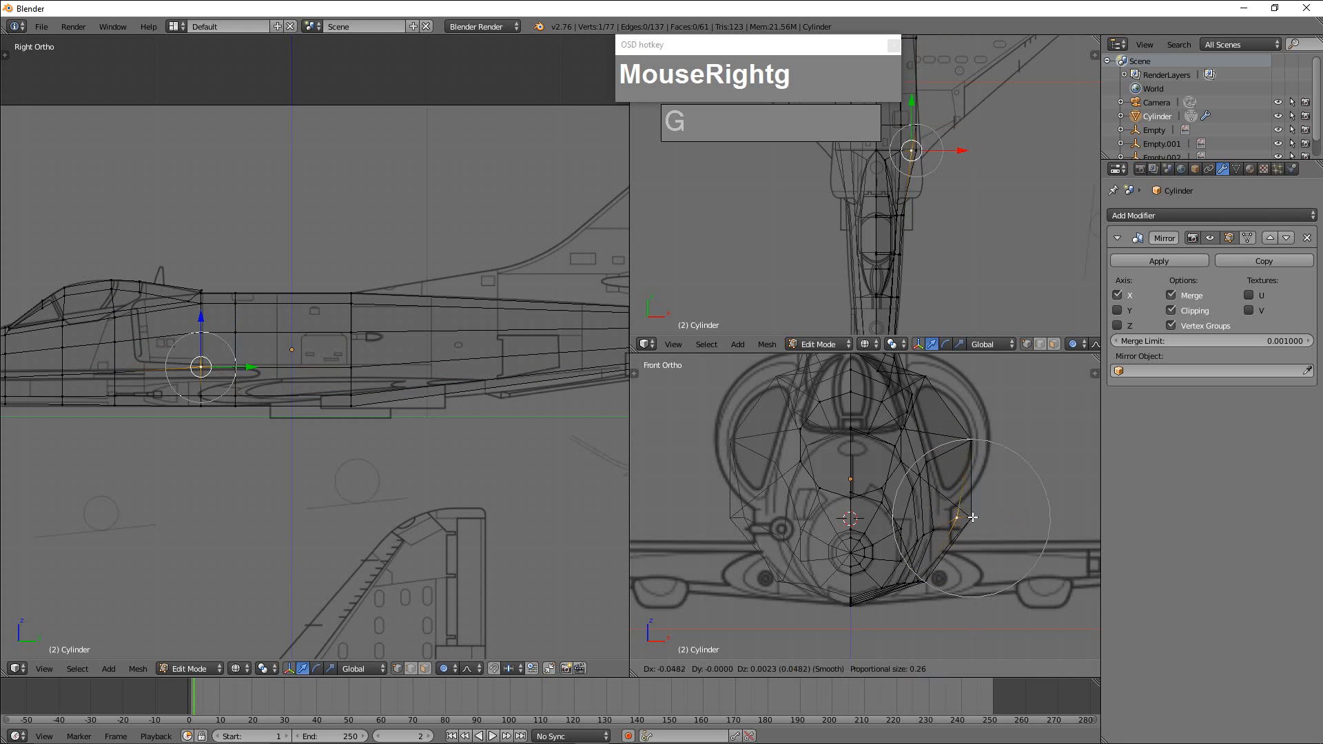
click(993, 528)
right_click(992, 527)
key(g)
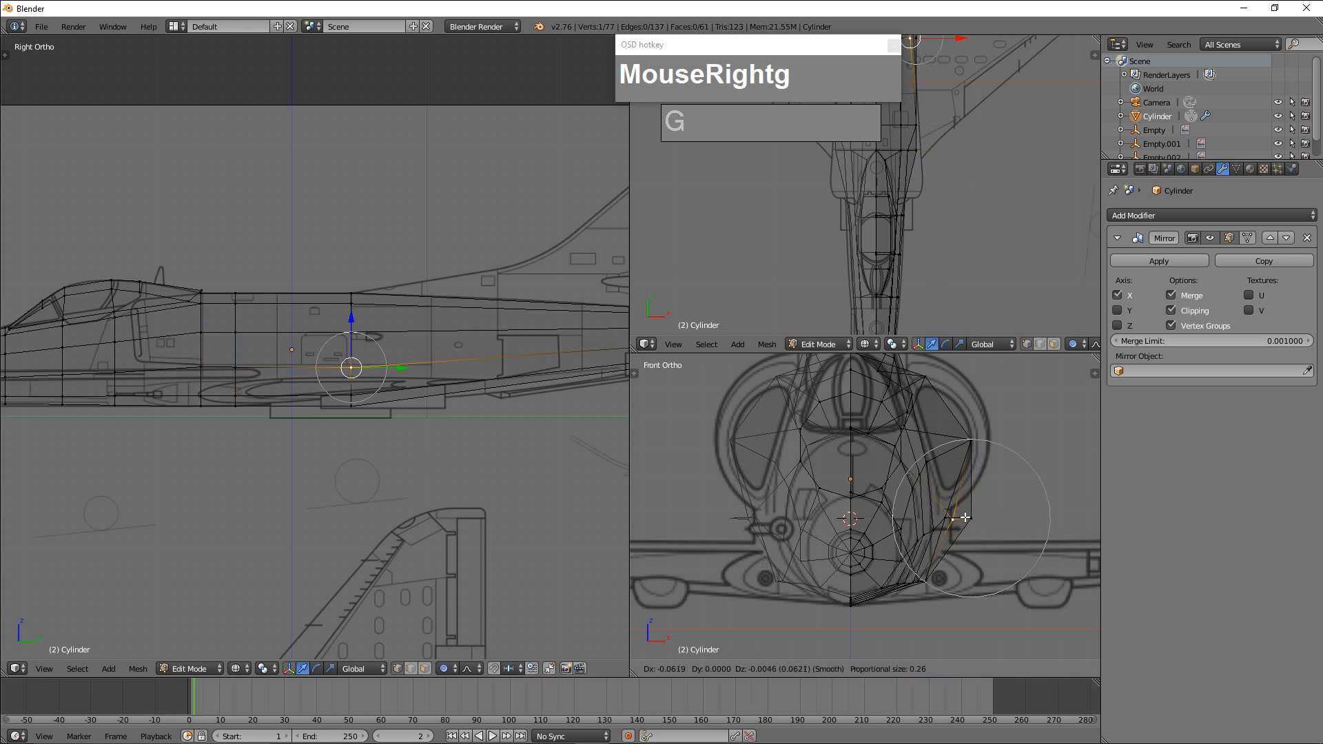
click(1001, 500)
right_click(951, 515)
key(g)
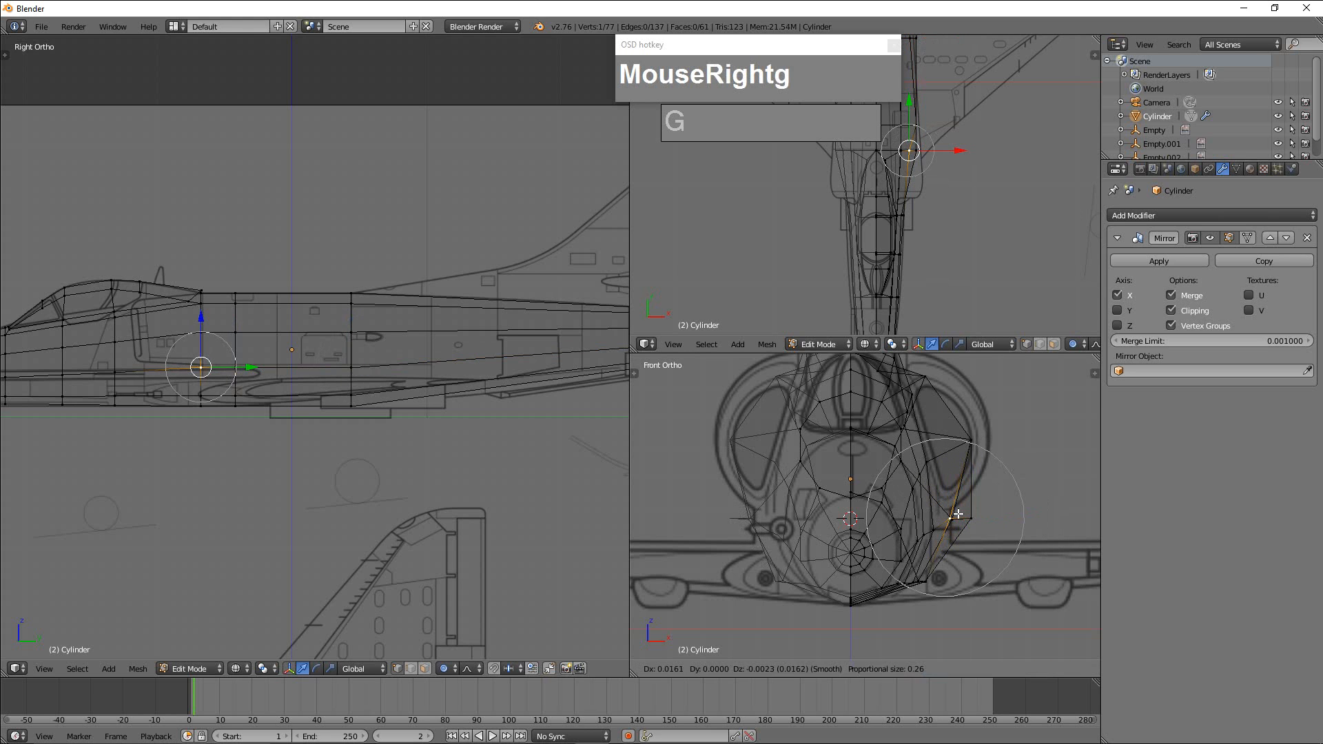
right_click(959, 516)
key(g)
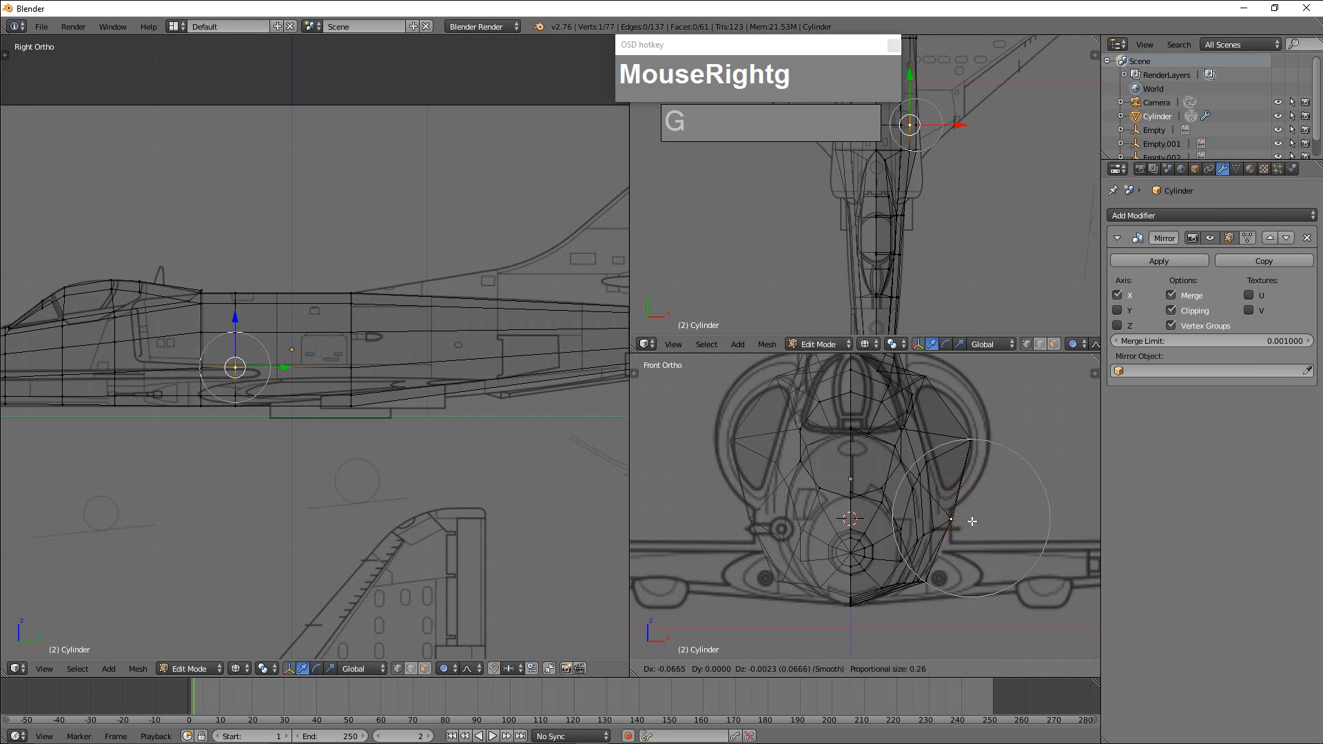
click(995, 485)
Move the middle side vertices of the three rings behind the canopy inward by about 0.12 to 0.14 to the front-view fuselage outline.
right_click(974, 438)
key(g)
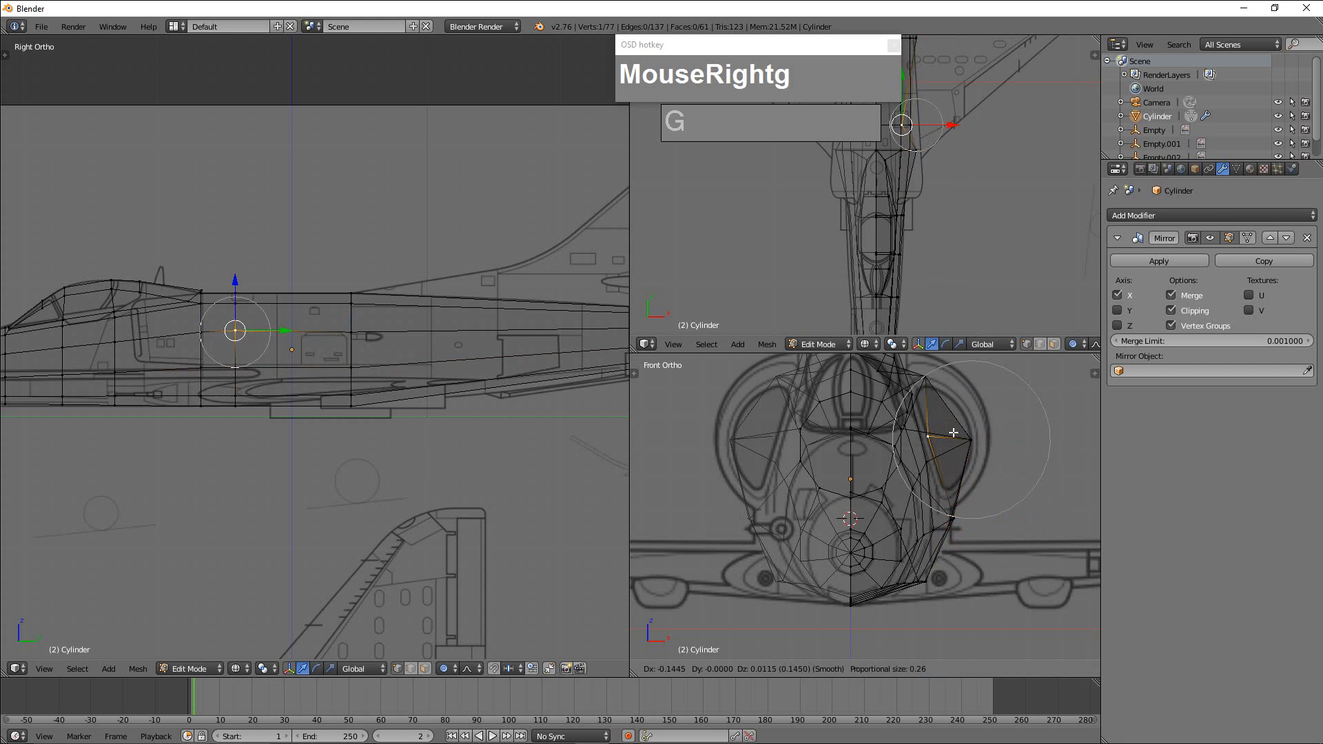
click(953, 432)
right_click(954, 433)
key(g)
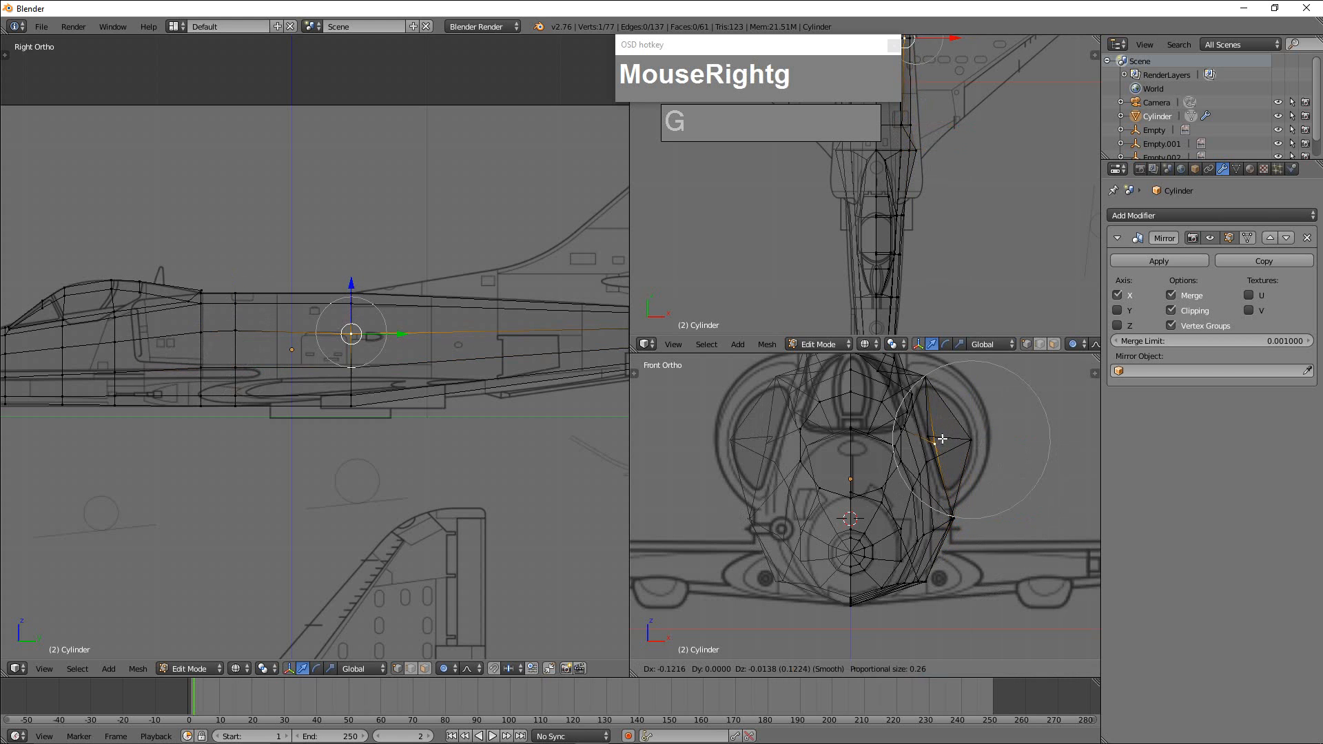
click(938, 439)
right_click(932, 443)
key(g)
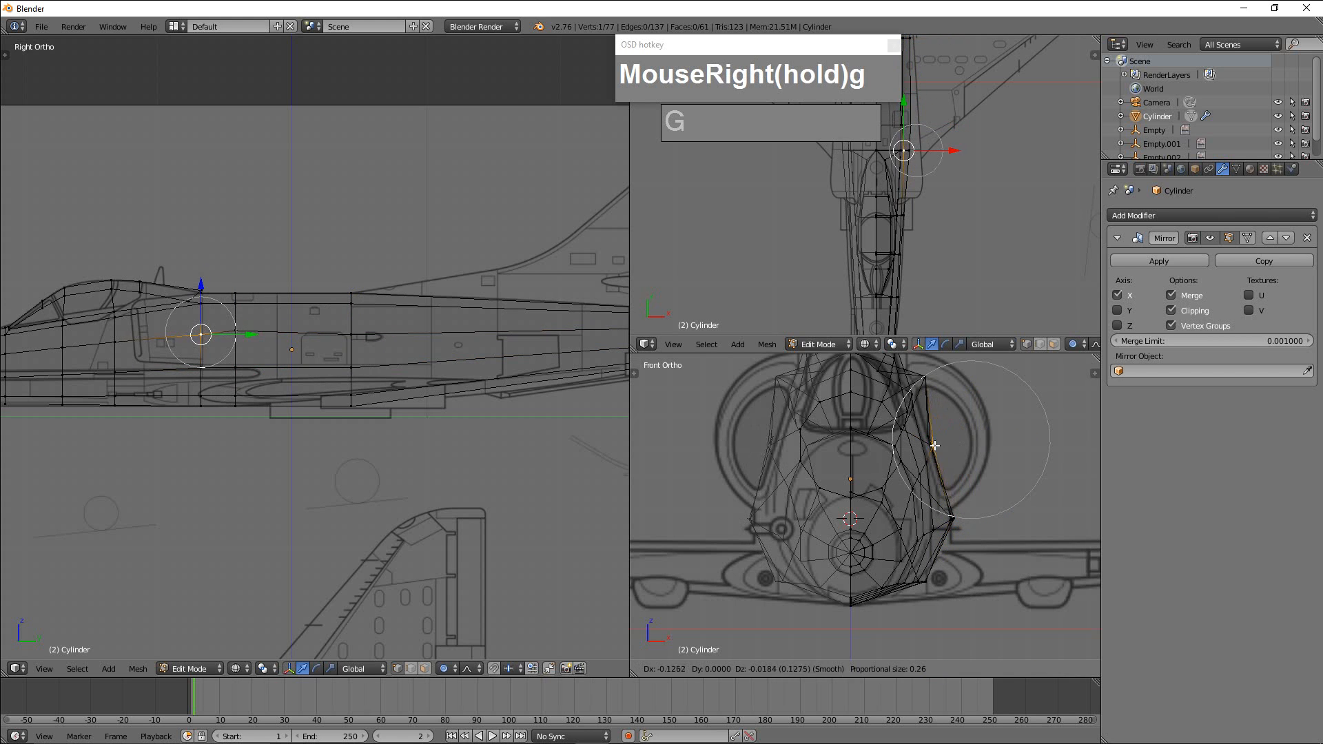
click(933, 445)
Move the upper corner vertices of the two rearmost rings behind the canopy inward by about 0.05 and slightly down in front view.
right_click(927, 376)
key(g)
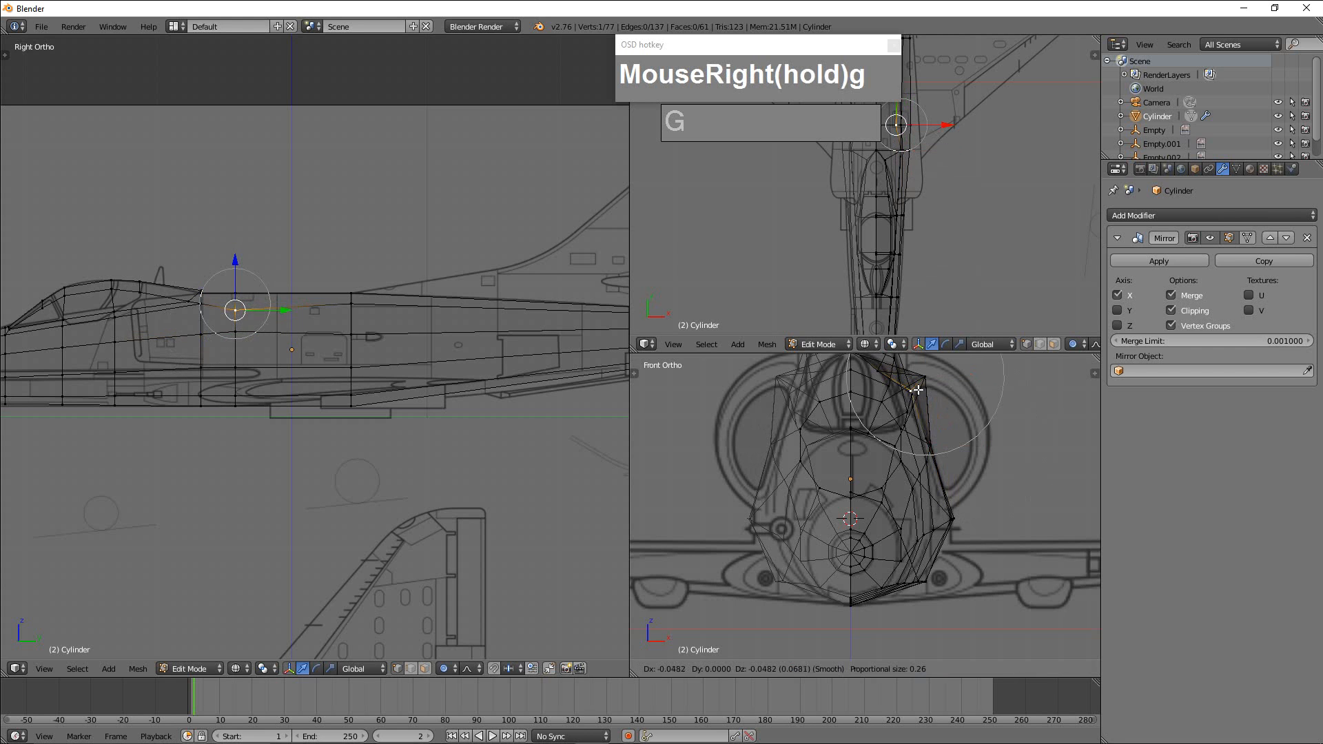
right_click(921, 388)
key(g)
scroll(919, 386, down, 1)
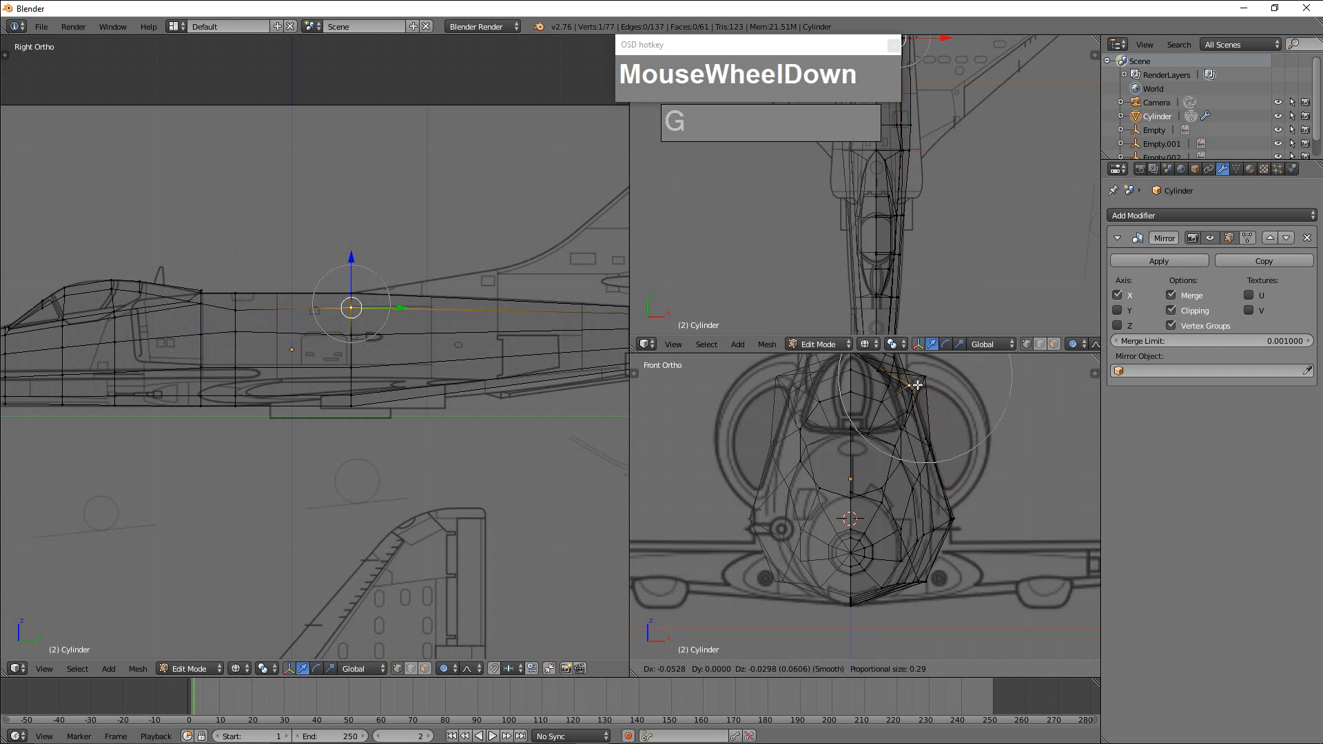
scroll(918, 384, up, 2)
scroll(918, 385, up, 2)
click(918, 384)
Move the upper corner vertex of the ring at the canopy's rear end inward and slightly down in front view.
right_click(915, 386)
key(g)
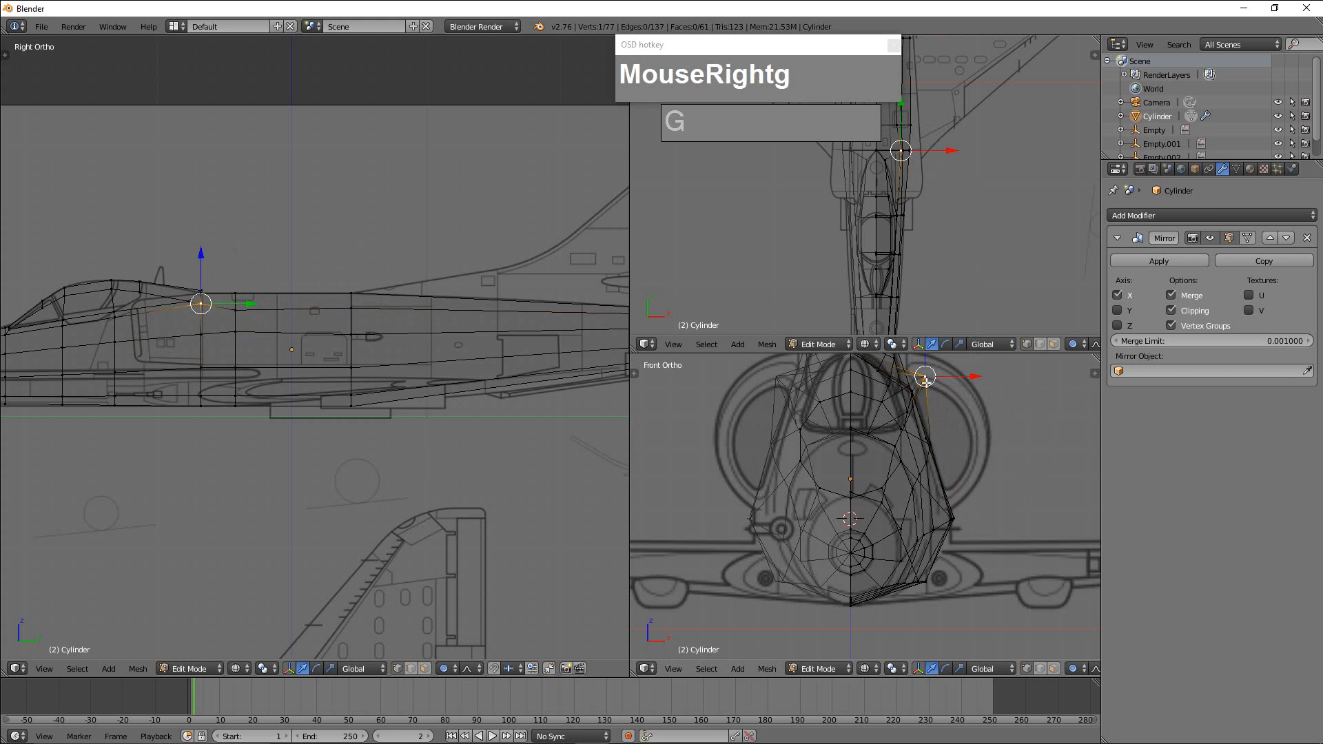
click(915, 386)
scroll(921, 431, down, 2)
scroll(910, 422, up, 1)
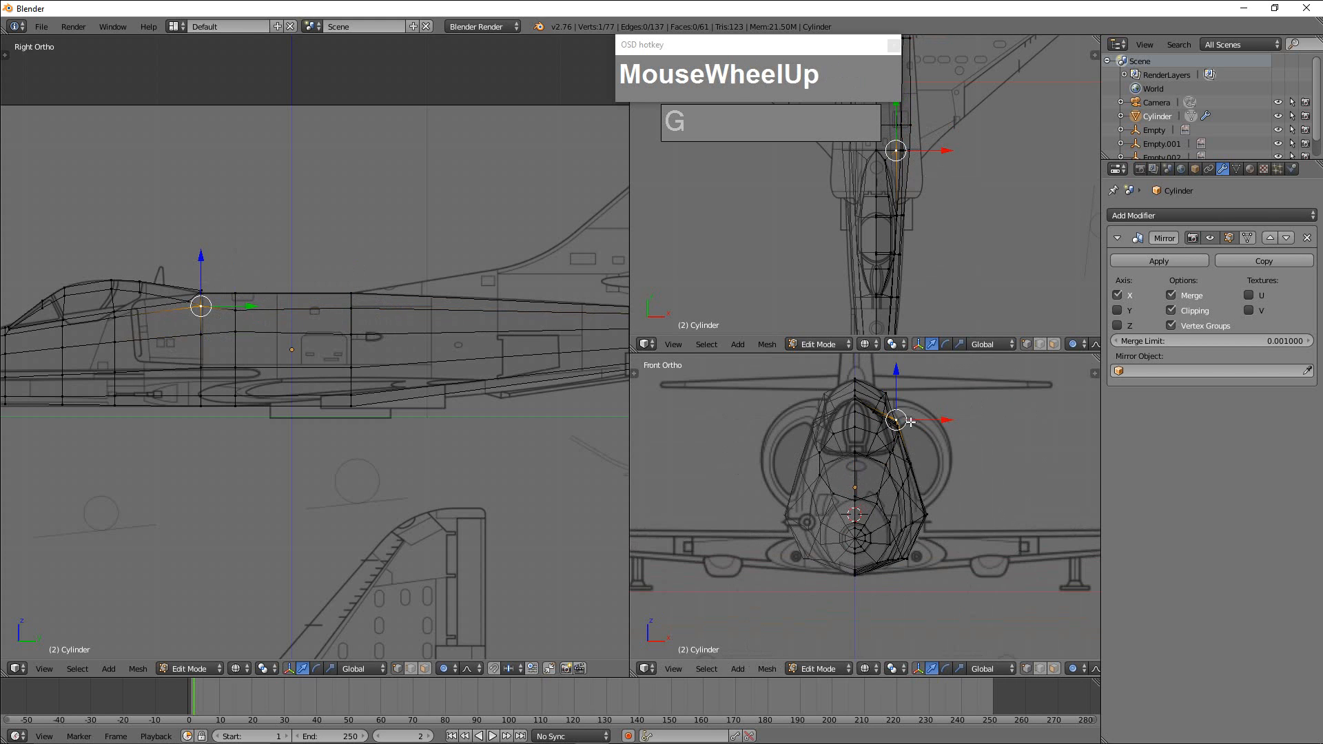
scroll(963, 527, up, 1)
Fine-tune the lower side vertex of the ring behind the canopy and nudge the windscreen ring's lower side vertex slightly outward.
right_click(962, 519)
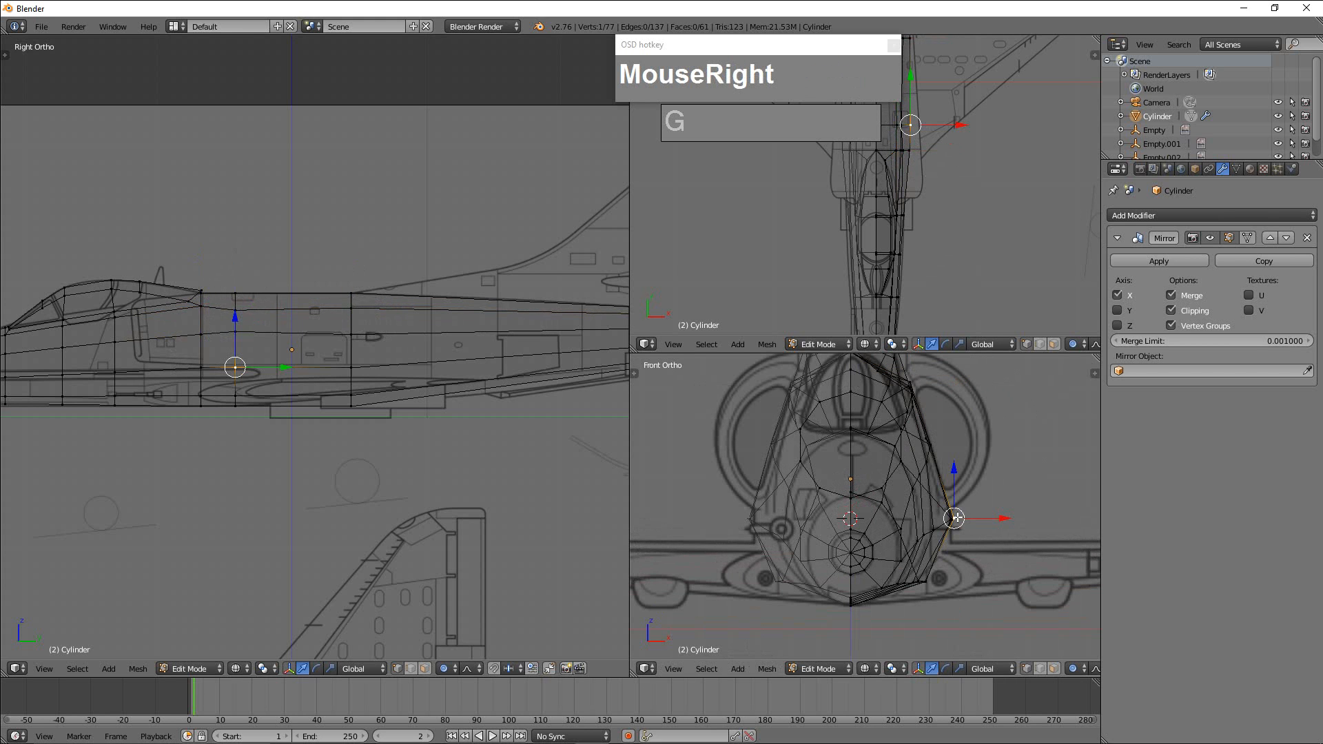
key(g)
click(954, 519)
right_click(924, 536)
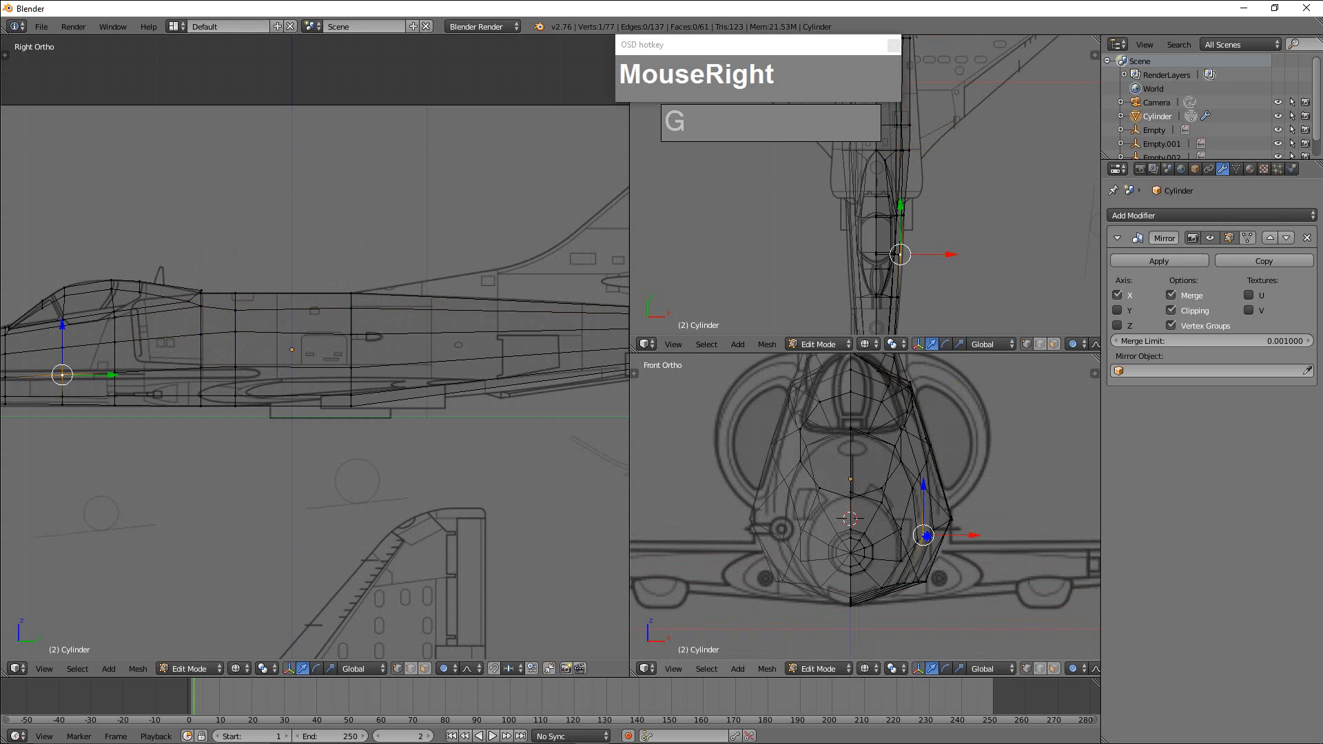
key(g)
click(929, 537)
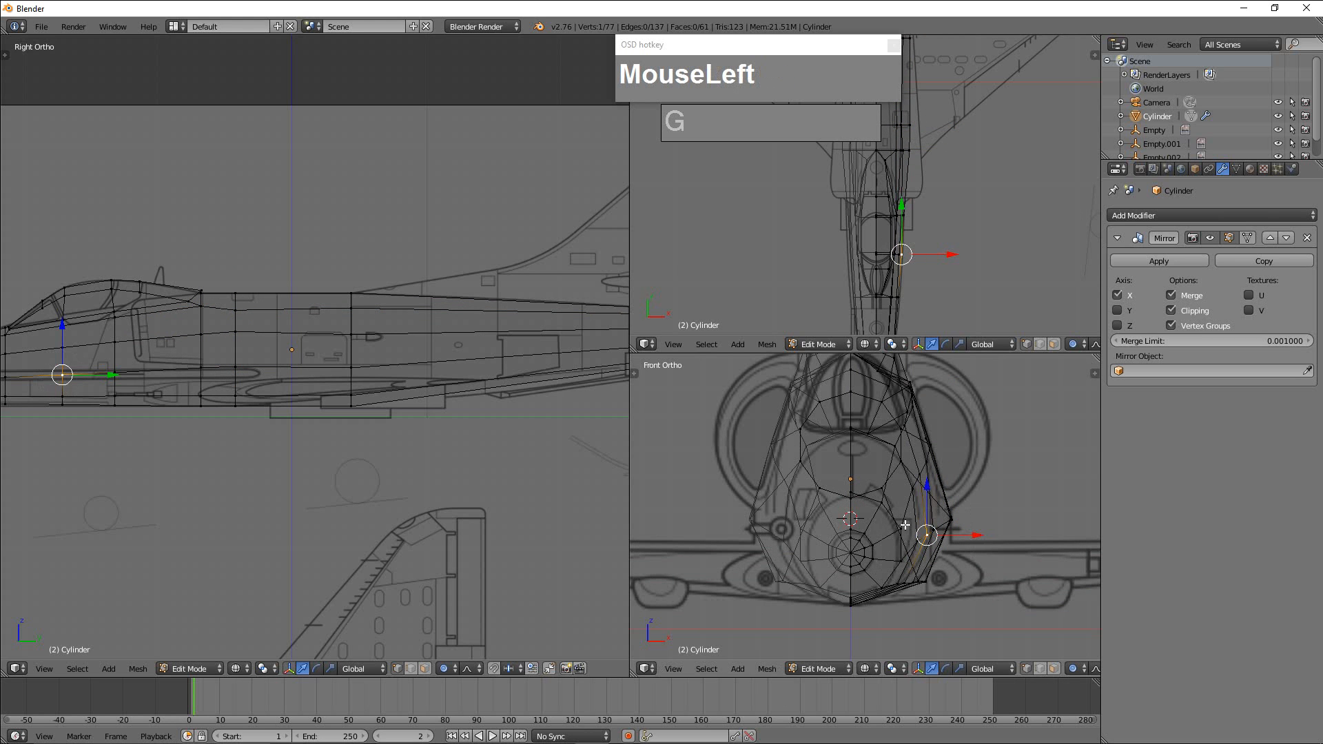
Adjust the upper and side vertices of the nose cross-section slightly in front view to even out its contour.
right_click(904, 545)
key(g)
click(900, 536)
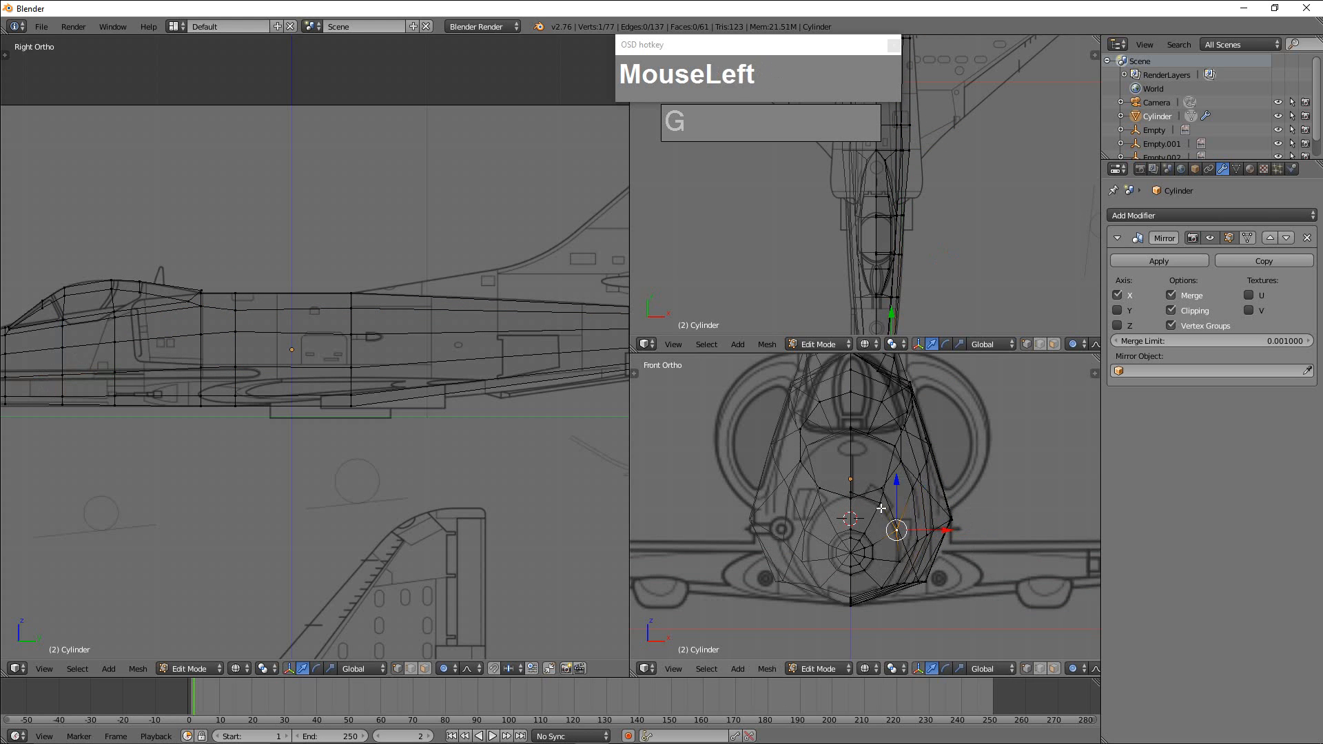
right_click(881, 508)
key(g)
click(883, 511)
right_click(900, 561)
key(g)
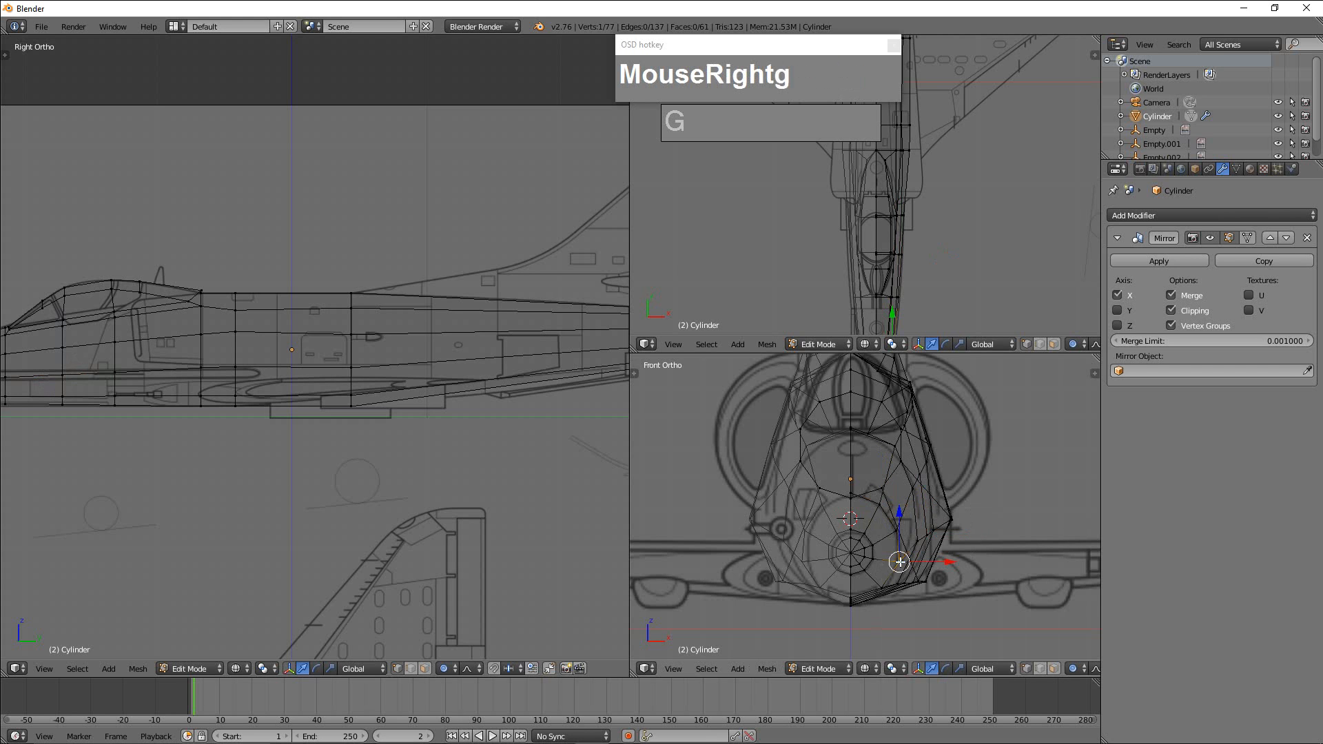
click(897, 563)
right_click(889, 528)
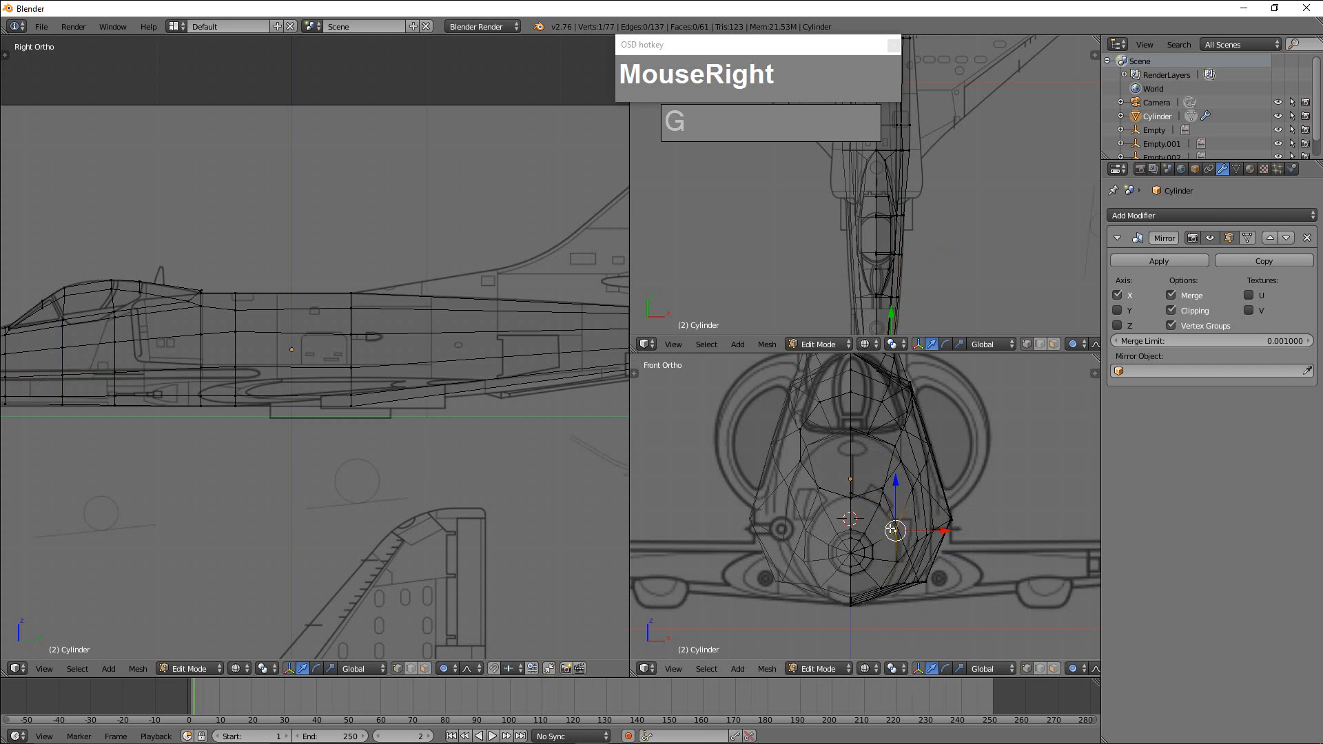
key(g)
click(891, 525)
Lower the upper side vertex of the ring ahead of the windscreen slightly and adjust the matching vertex of the windscreen ring.
right_click(894, 454)
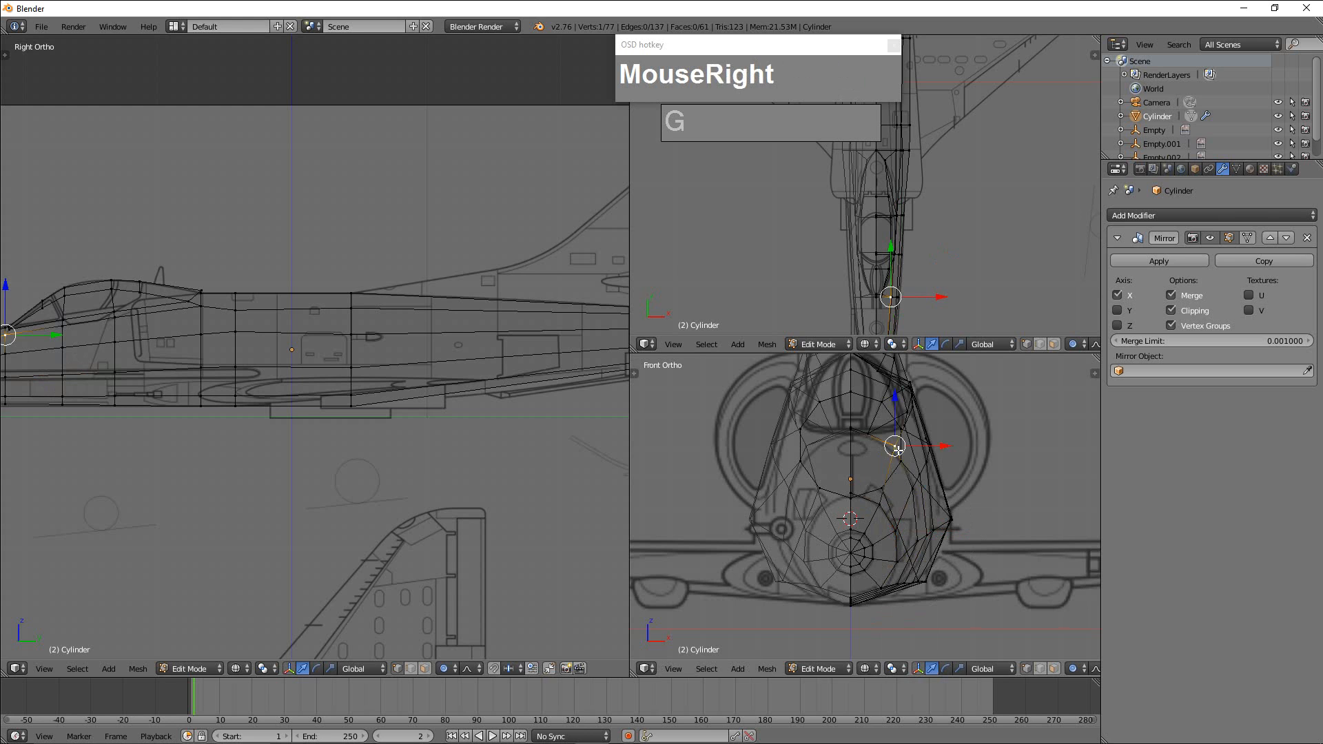
key(g)
click(895, 460)
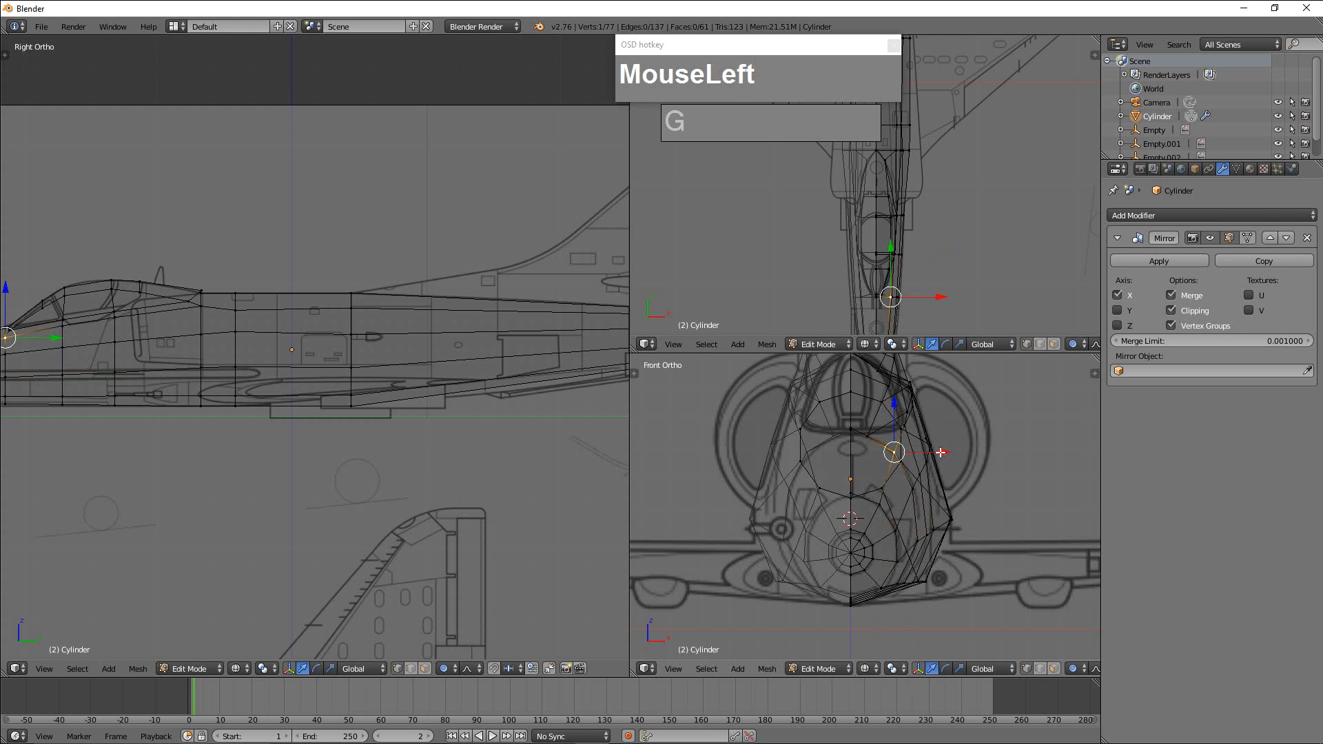
right_click(908, 436)
key(g)
click(910, 436)
Orbit the front viewport to a perspective angle on the fuselage and set its shading to Solid.
scroll(905, 457, down, 3)
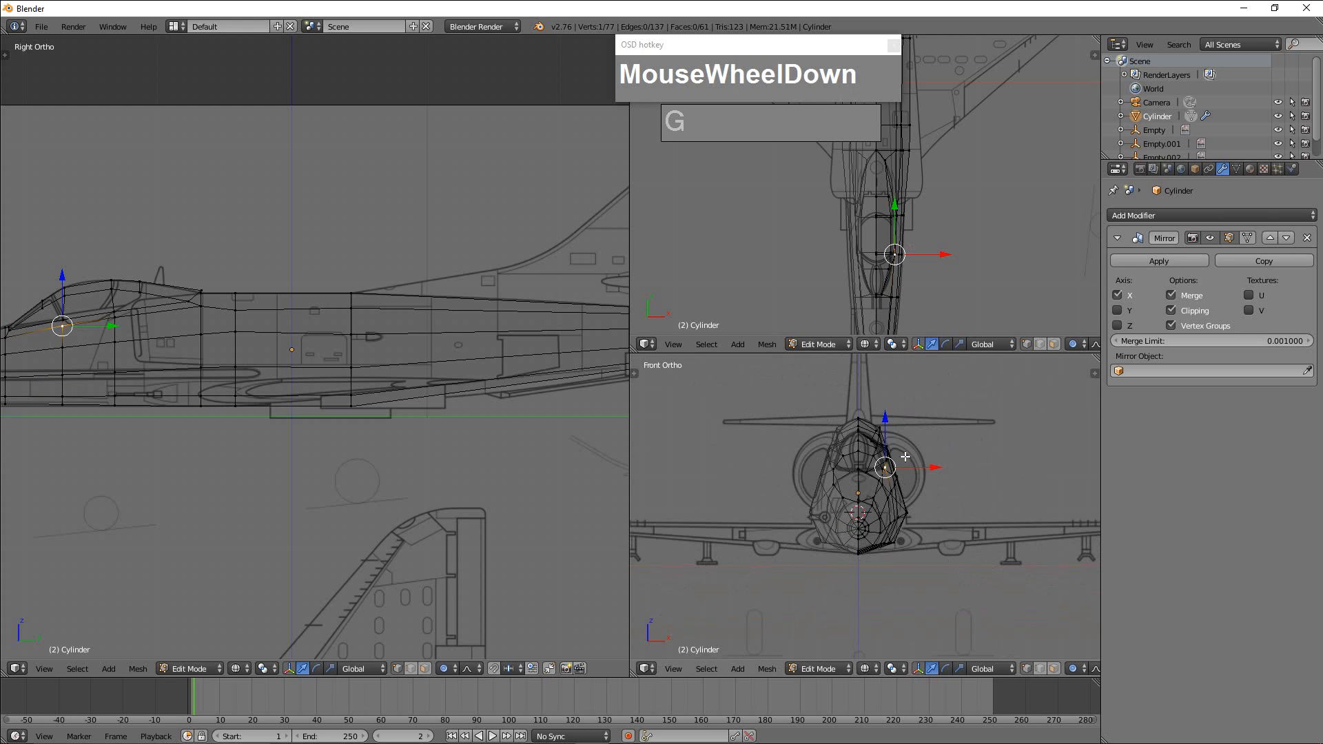
scroll(832, 400, up, 2)
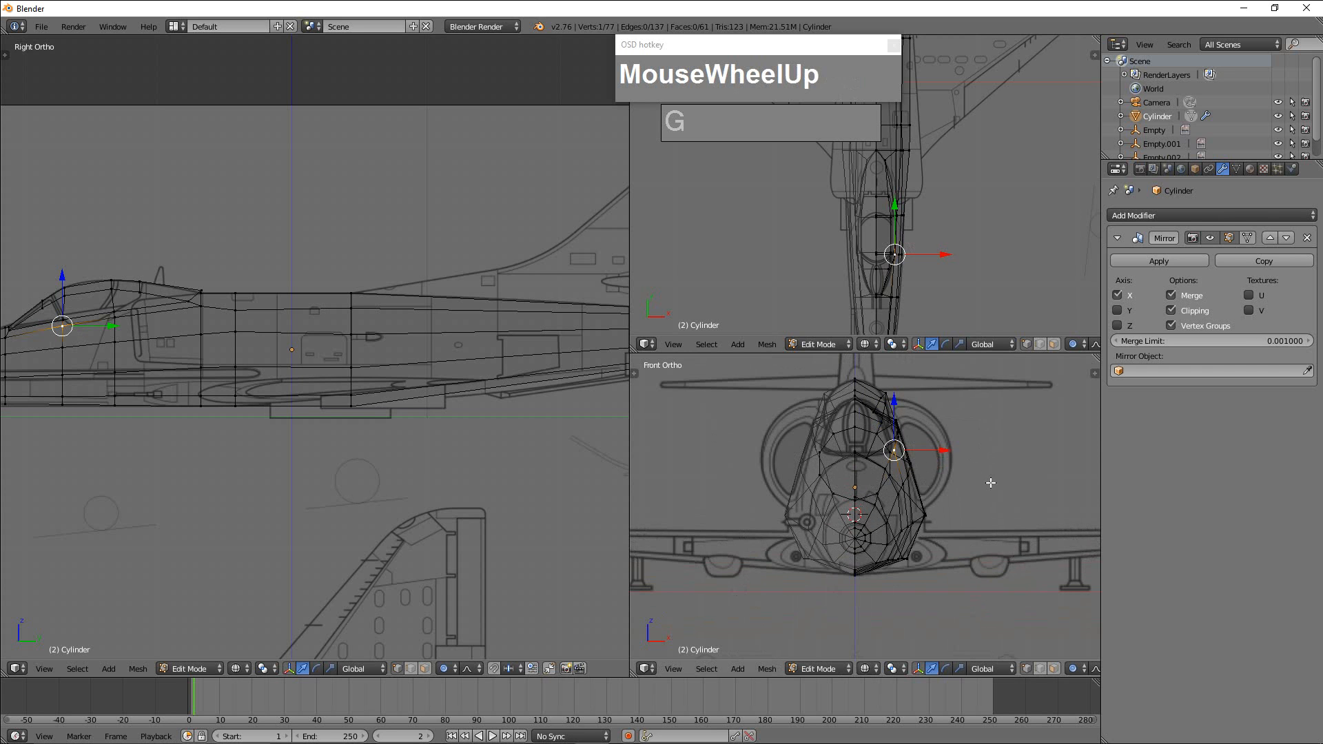
mouse_move(947, 521)
middle_down()
mouse_move(944, 508)
mouse_move(925, 534)
middle_up()
scroll(944, 507, down, 2)
click(868, 670)
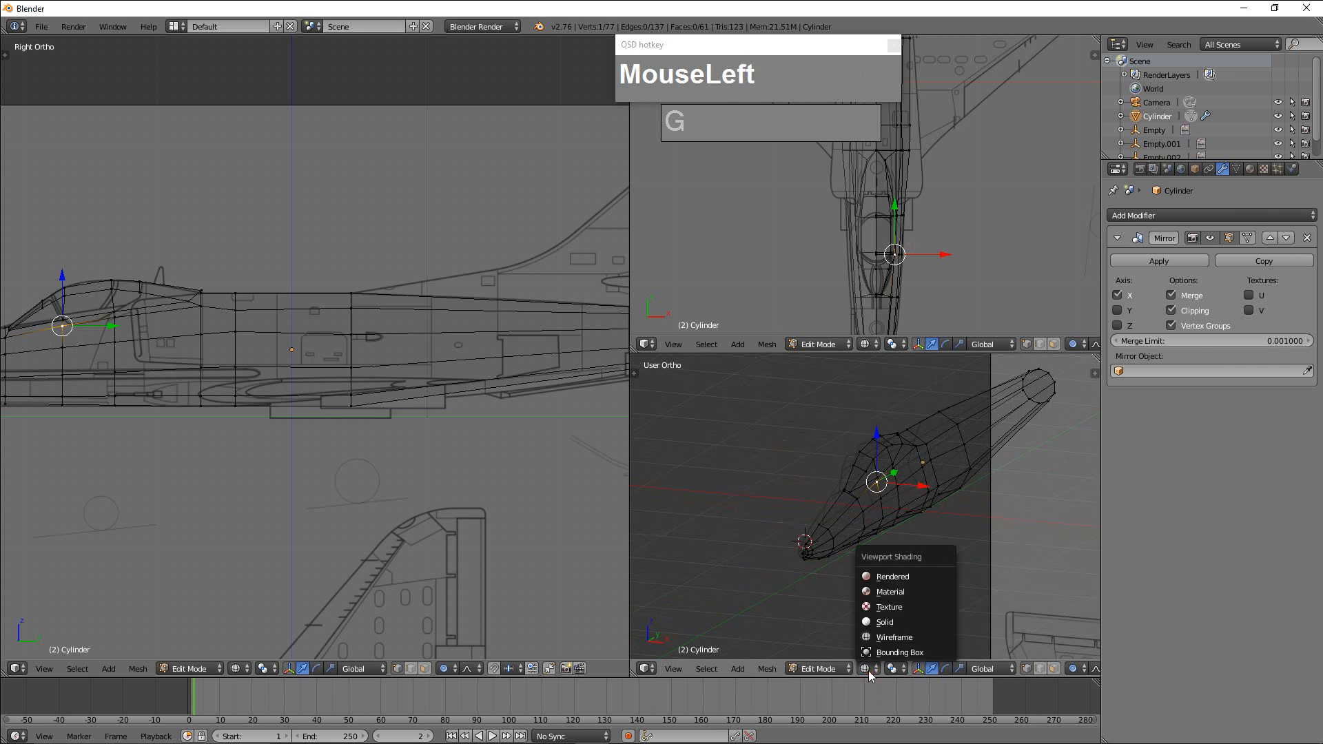
click(896, 622)
mouse_move(925, 563)
middle_down()
mouse_move(945, 540)
mouse_move(935, 548)
mouse_move(971, 541)
mouse_move(958, 556)
mouse_move(860, 570)
mouse_move(768, 570)
mouse_move(963, 544)
mouse_move(893, 565)
middle_up()
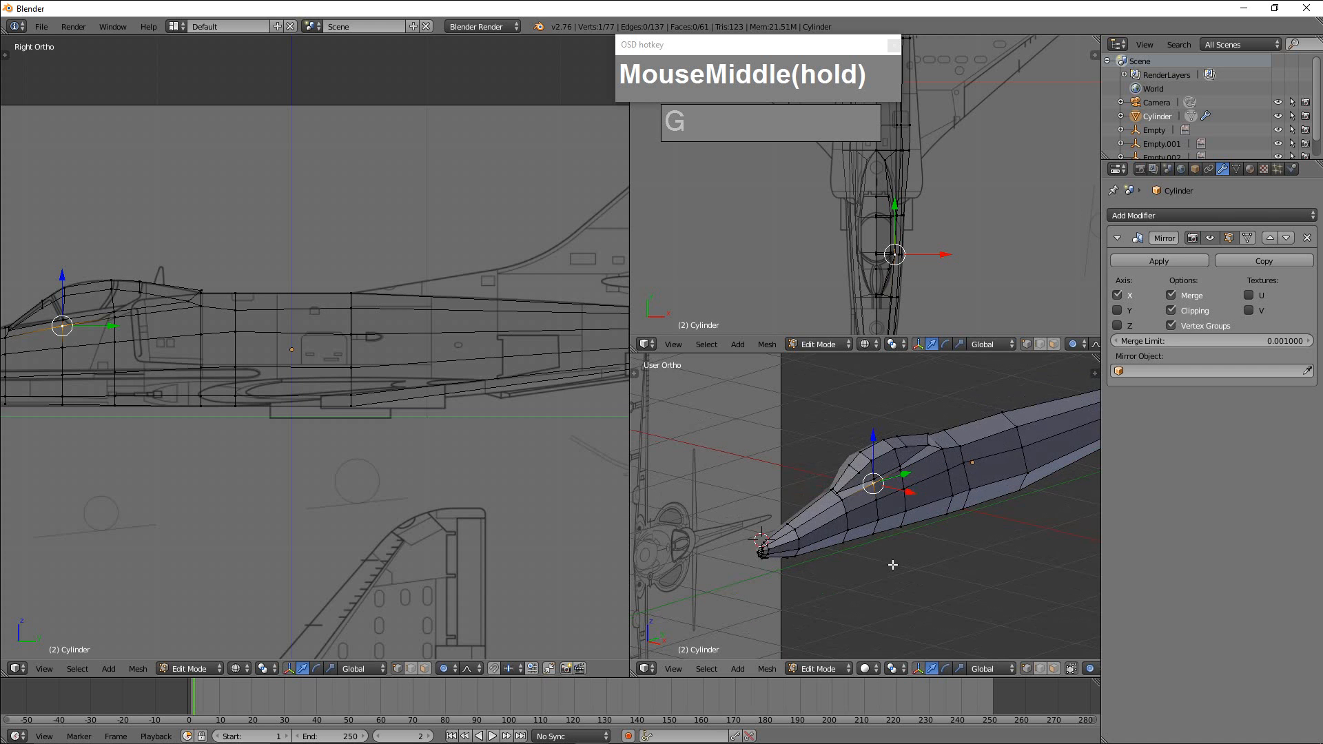
Examine the fuselage side profile and the plan-view blueprint of the wings and air intakes in the side viewport.
scroll(423, 386, down, 3)
shift+middle_drag(428, 383, 486, 349)
scroll(425, 420, up, 3)
scroll(325, 434, up, 3)
shift+middle_drag(400, 438, 259, 439)
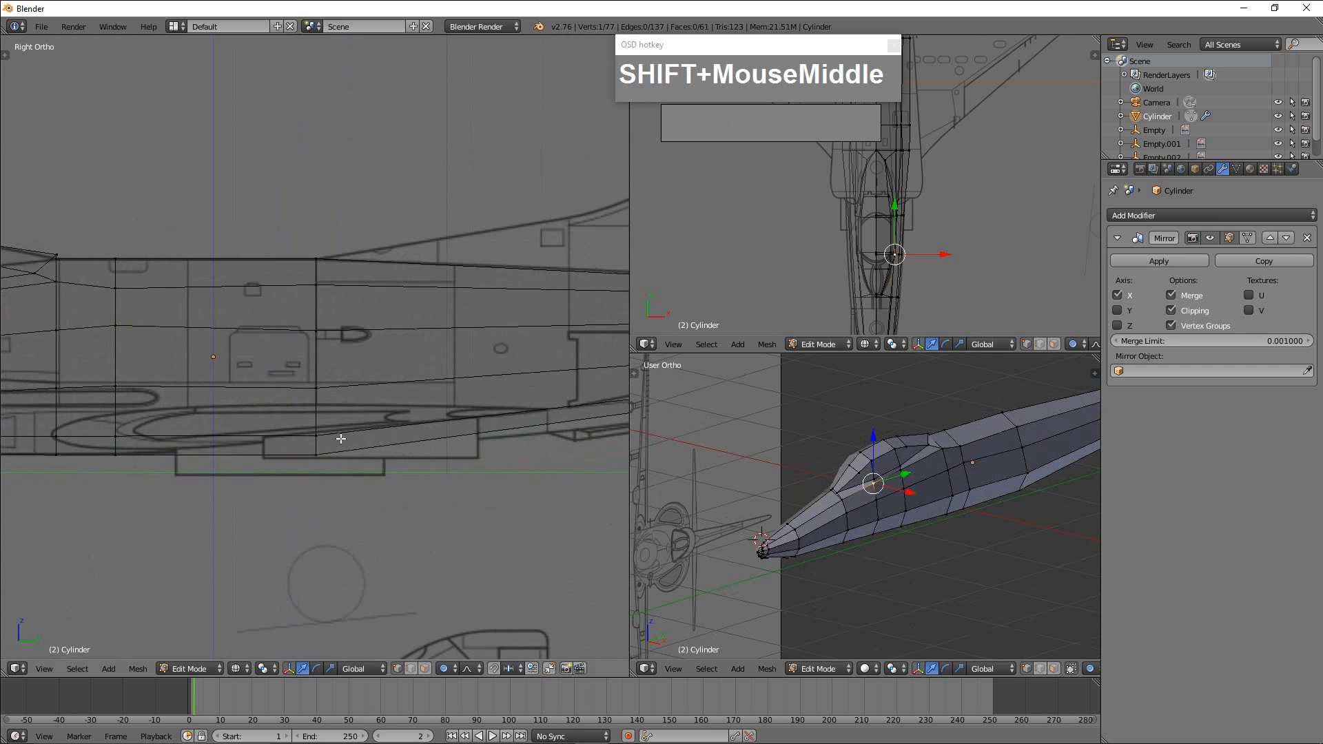
scroll(341, 439, down, 2)
scroll(444, 408, down, 2)
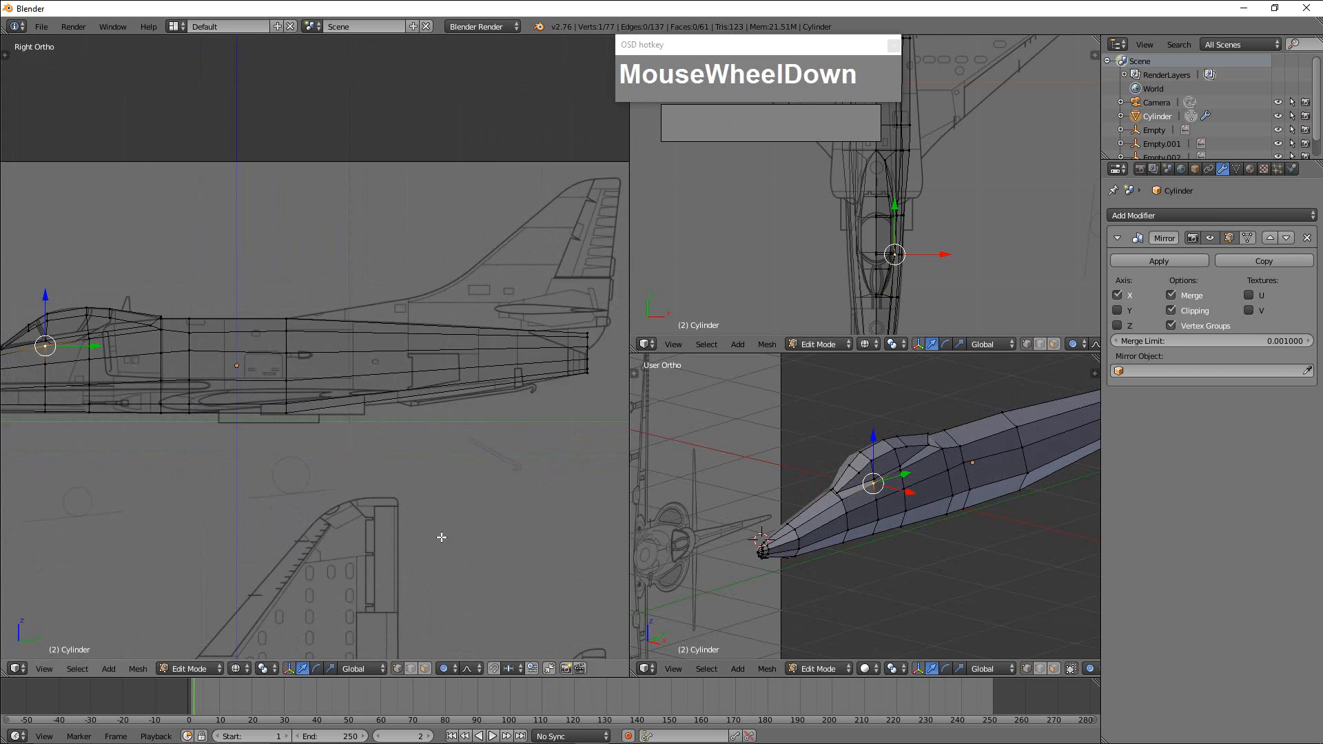
shift+middle_drag(441, 537, 506, 361)
shift+middle_drag(467, 459, 485, 348)
shift+middle_drag(423, 401, 435, 490)
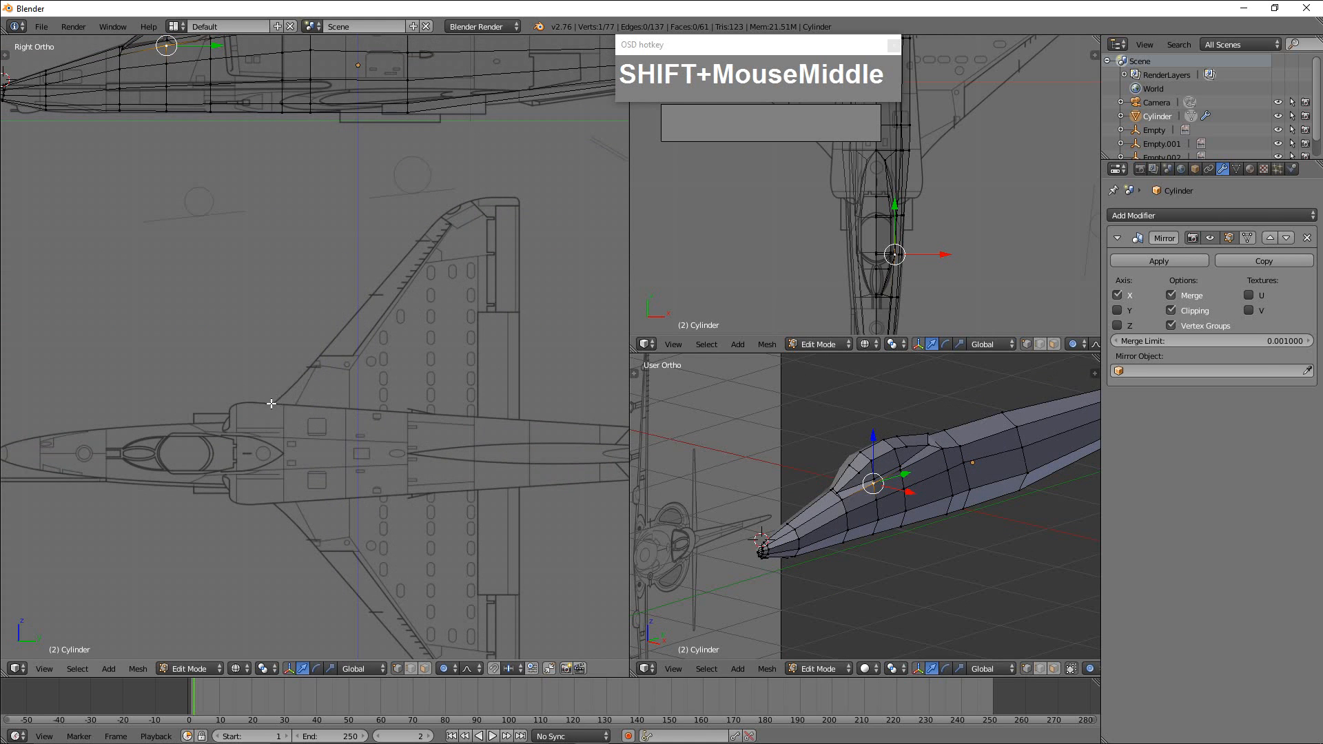
scroll(268, 417, down, 2)
shift+middle_drag(272, 421, 298, 440)
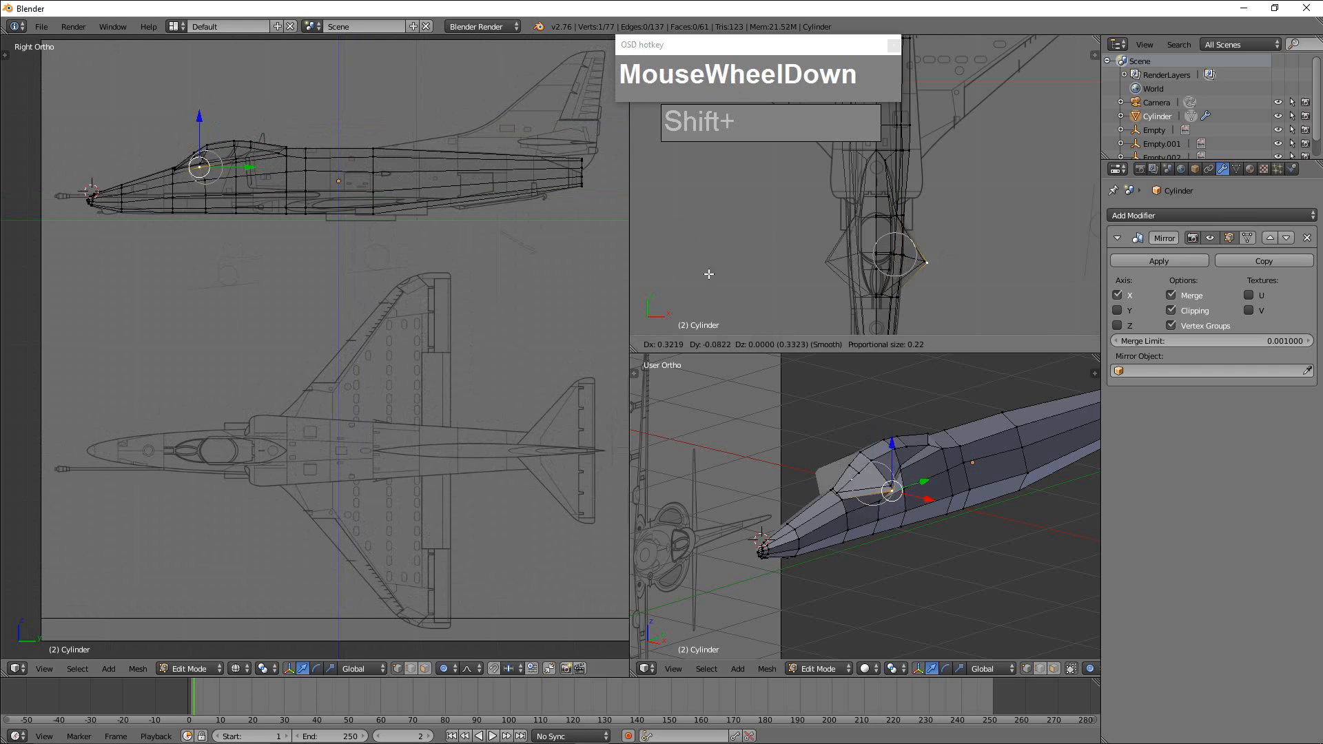
Enlarge the top-view viewport to nearly full height and frame the cockpit, air intakes and wing roots in it.
shift+scroll(944, 331, down, 3)
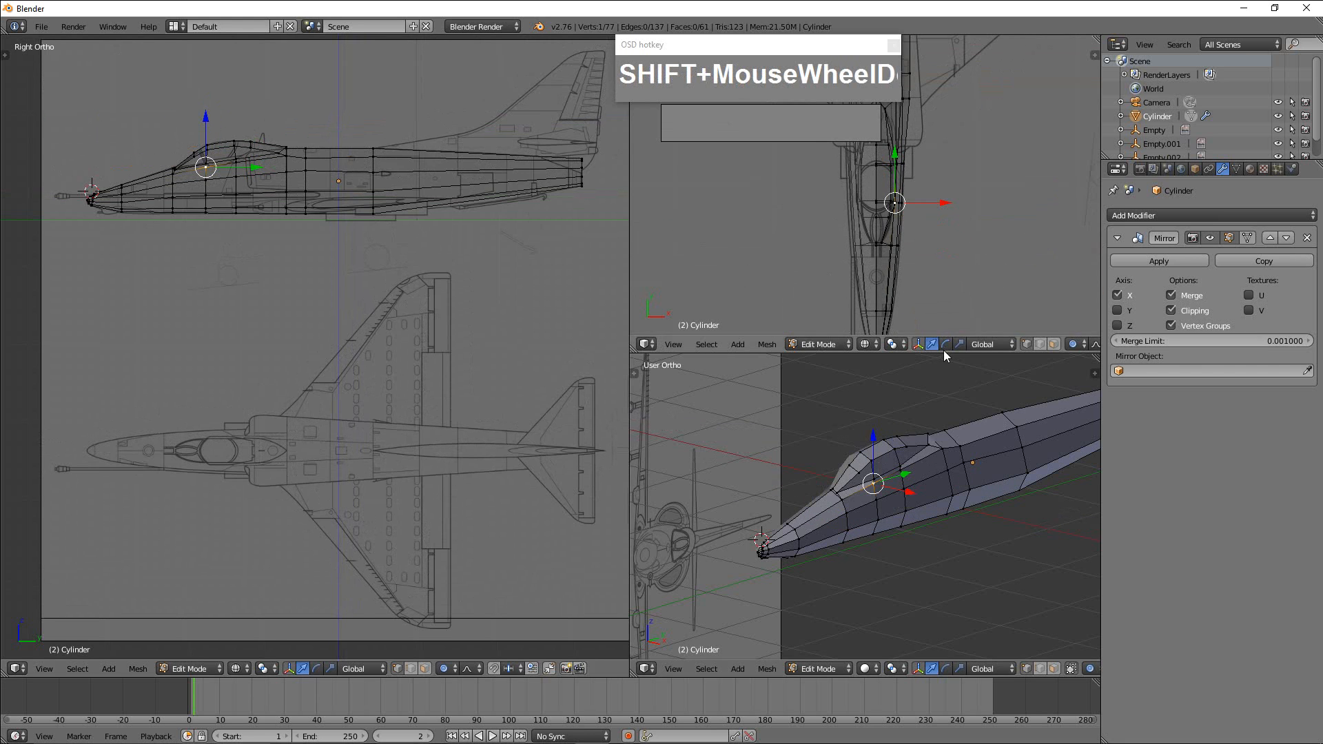
drag(944, 336, 939, 659)
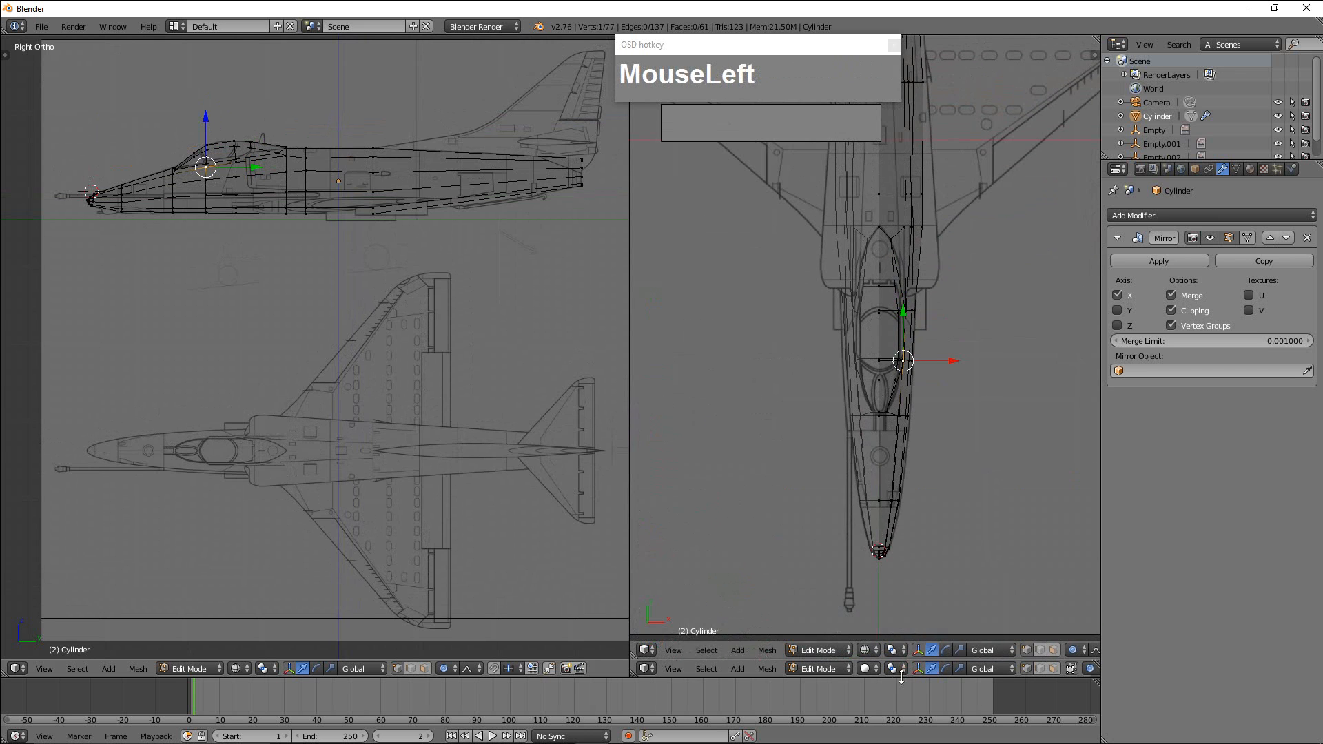
shift+middle_drag(971, 403, 917, 639)
shift+middle_drag(925, 537, 879, 479)
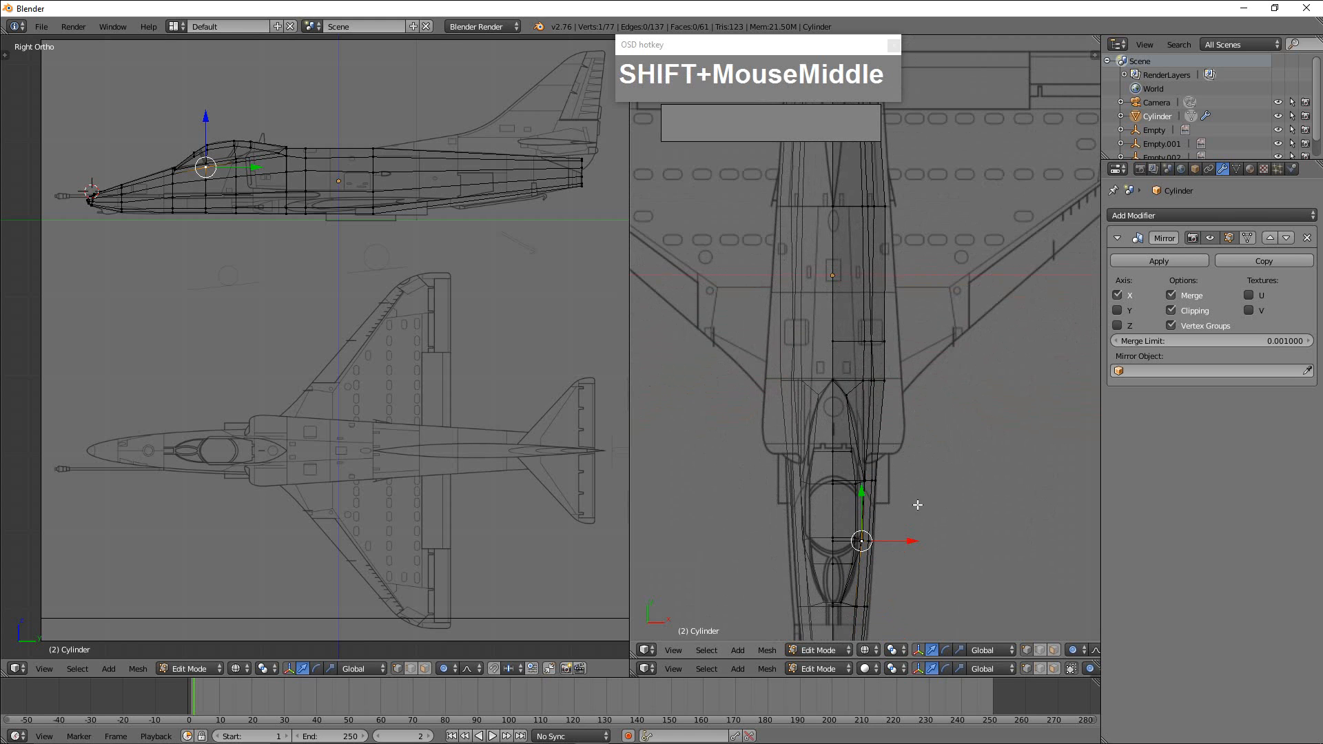
Add a vertical loop cut around the aft fuselage between the wing area and the tail, slid just ahead of the airbrake.
scroll(396, 220, up, 4)
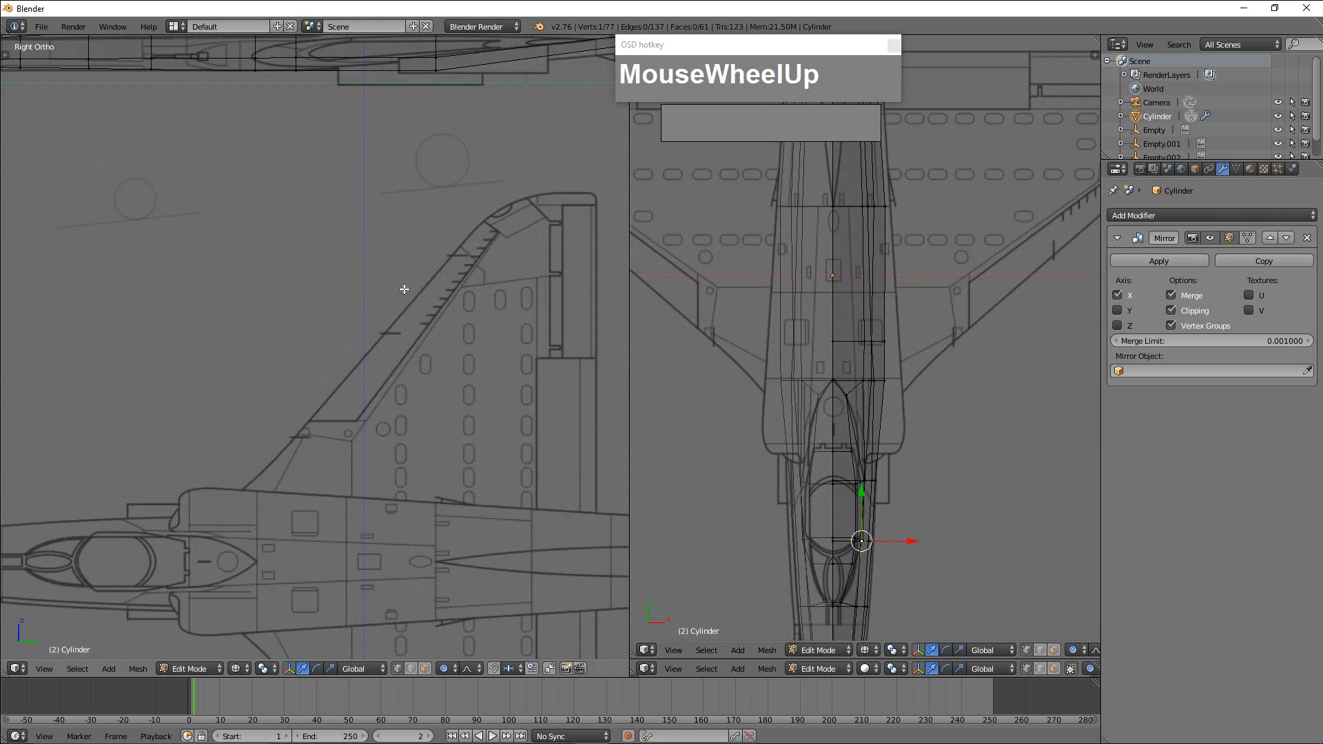
shift+middle_drag(396, 220, 356, 365)
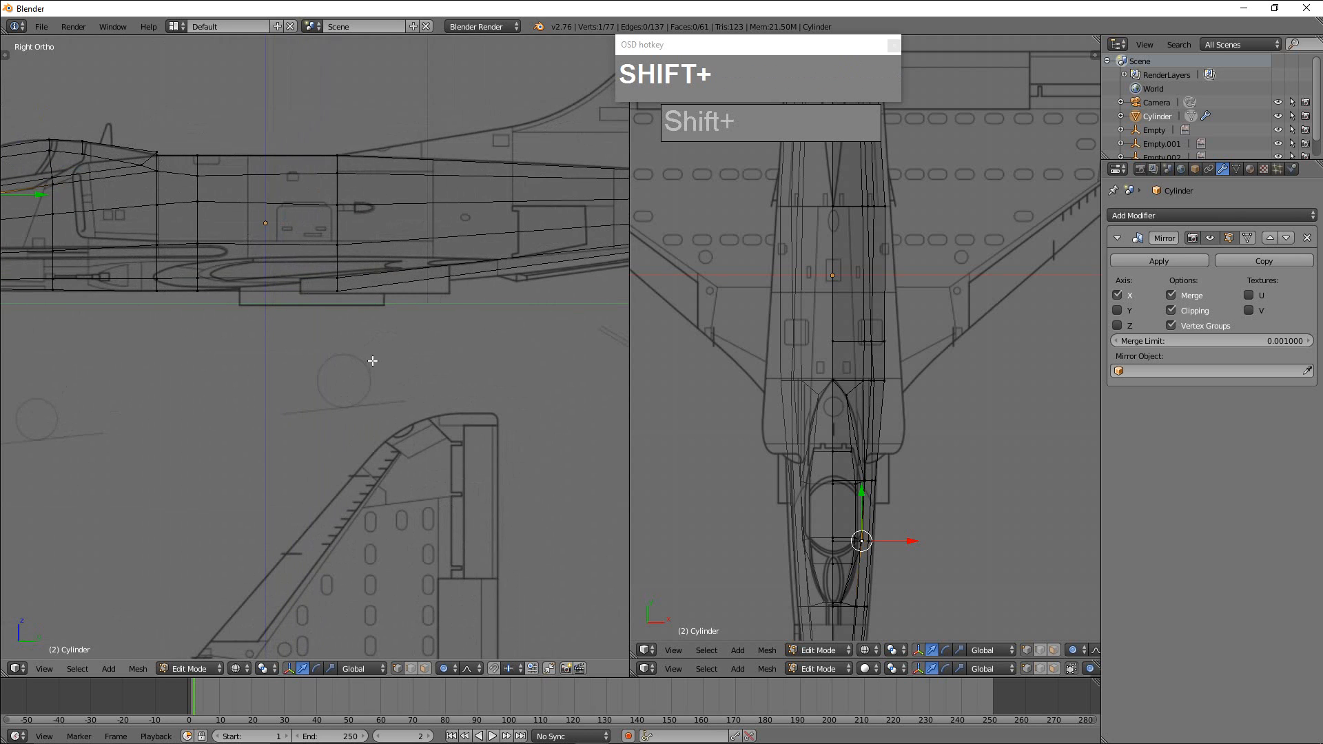
scroll(466, 296, down, 1)
shift+middle_drag(344, 303, 500, 269)
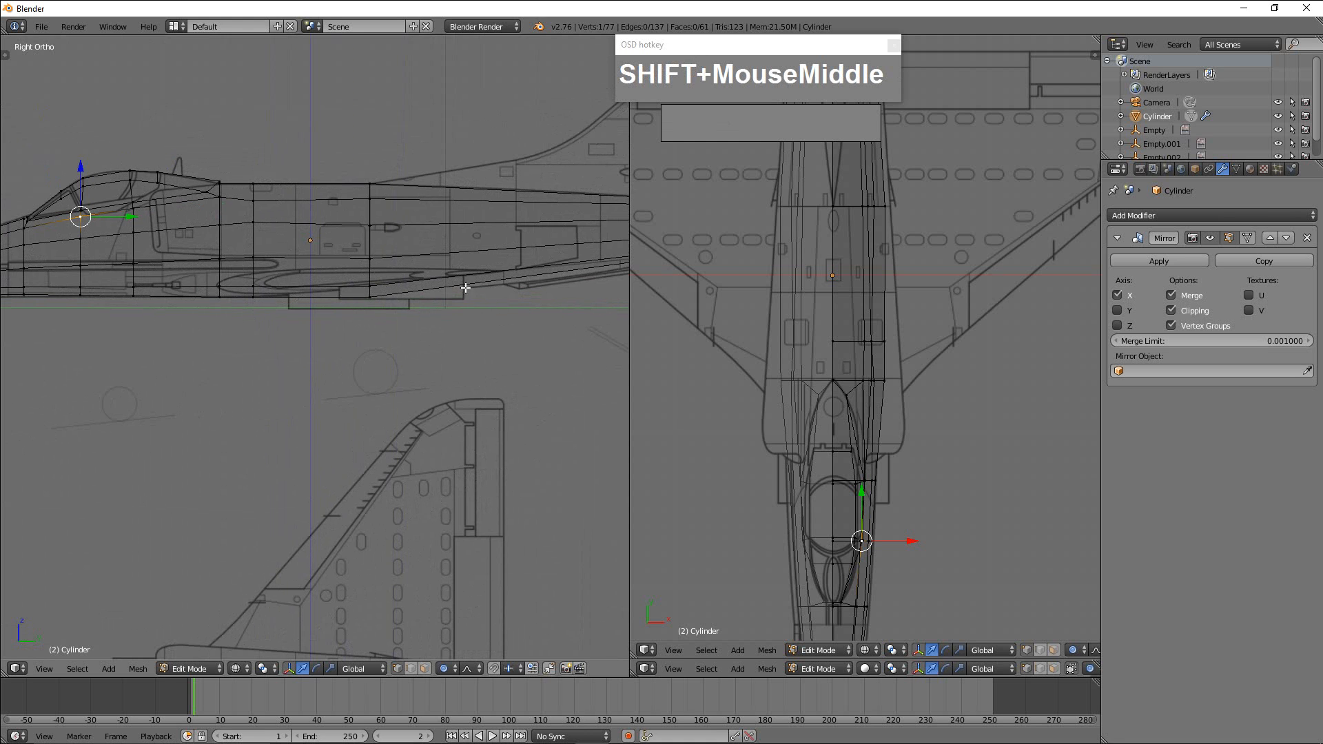
shift+middle_drag(257, 283, 307, 282)
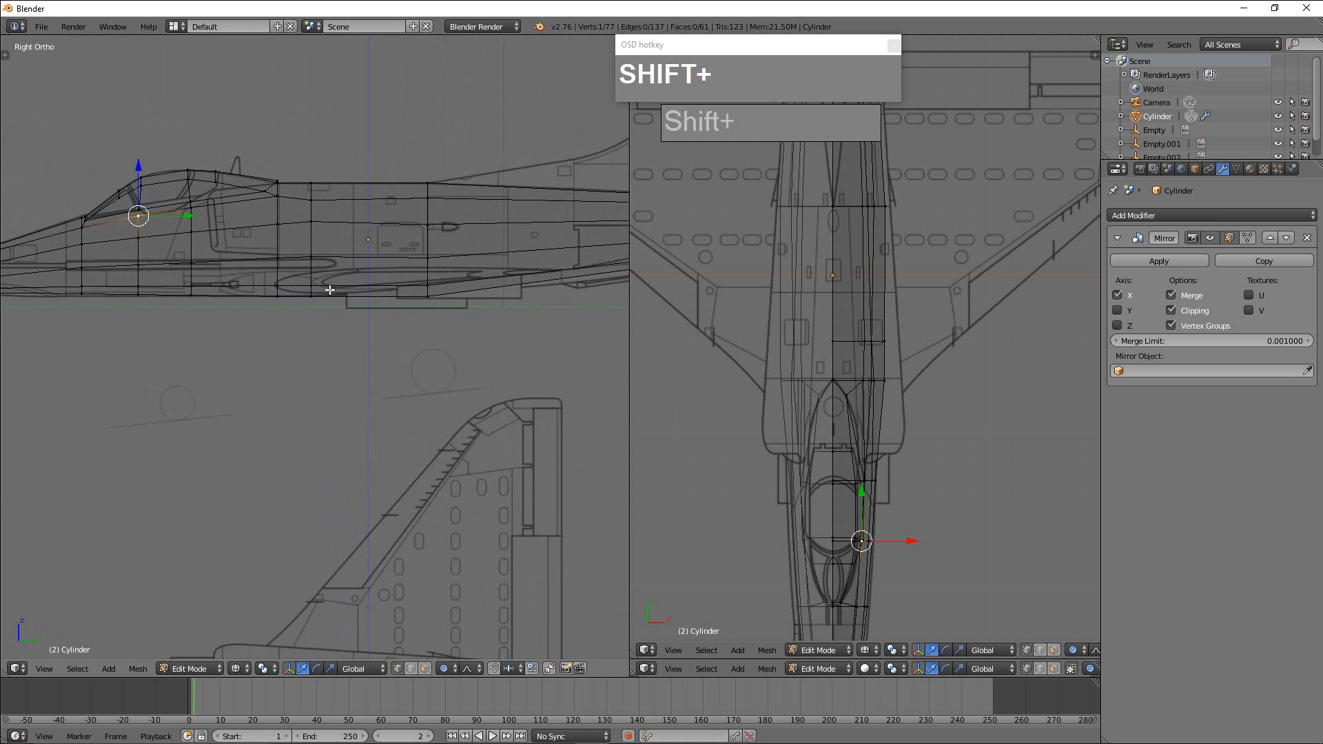
scroll(307, 282, up, 2)
shift+middle_drag(405, 261, 367, 283)
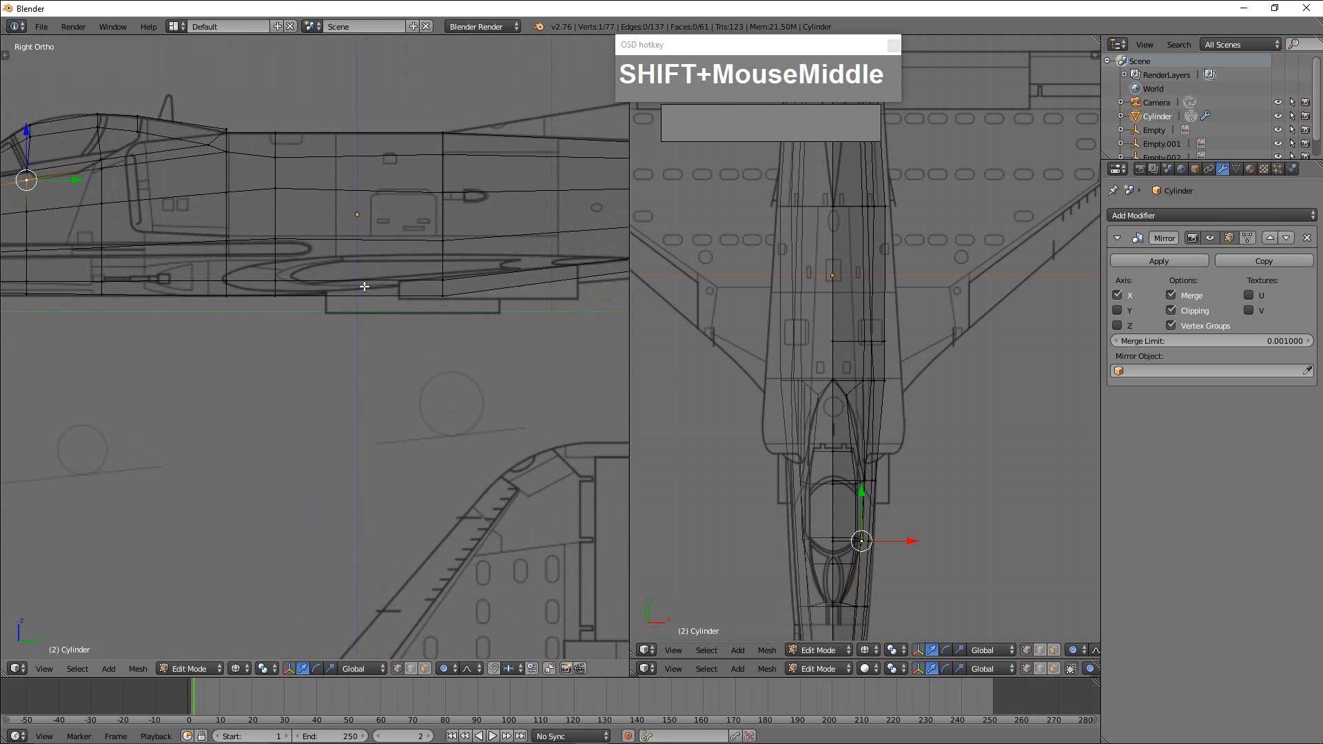
shift+middle_drag(494, 290, 356, 284)
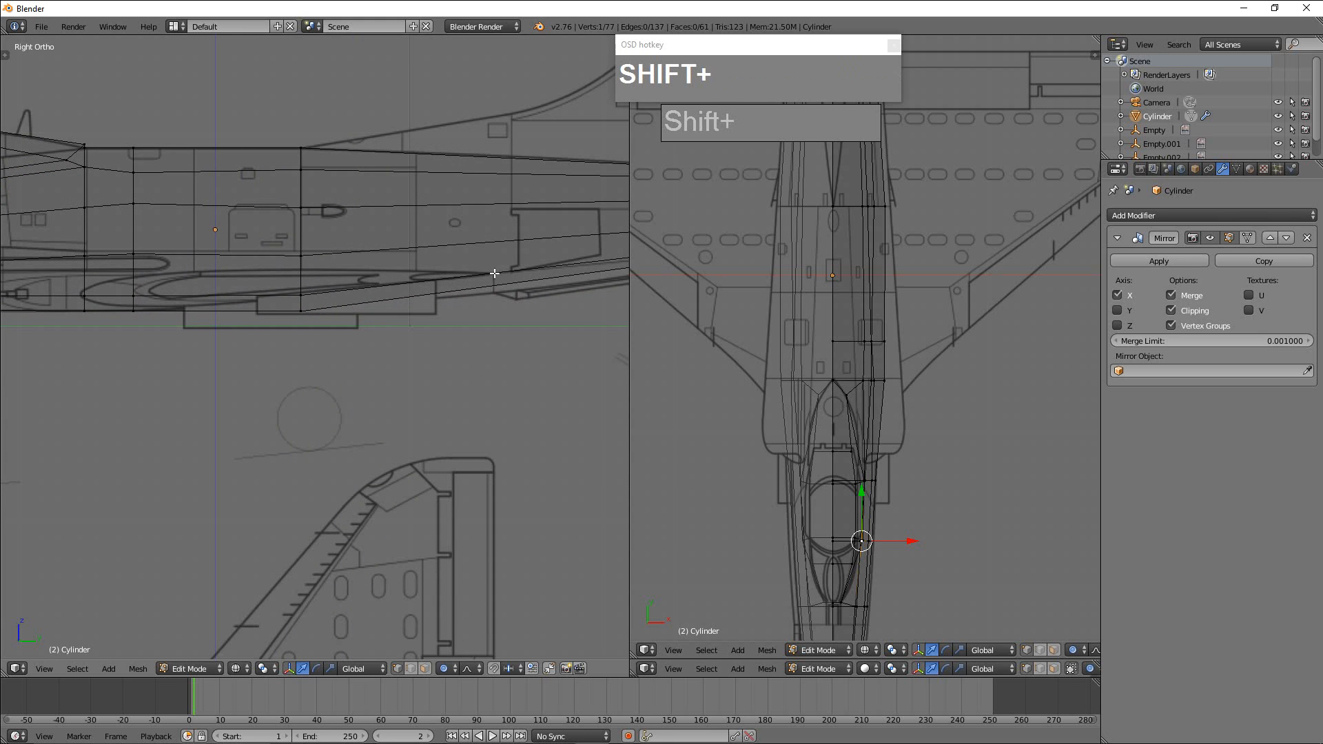
key(ctrl+r)
click(495, 238)
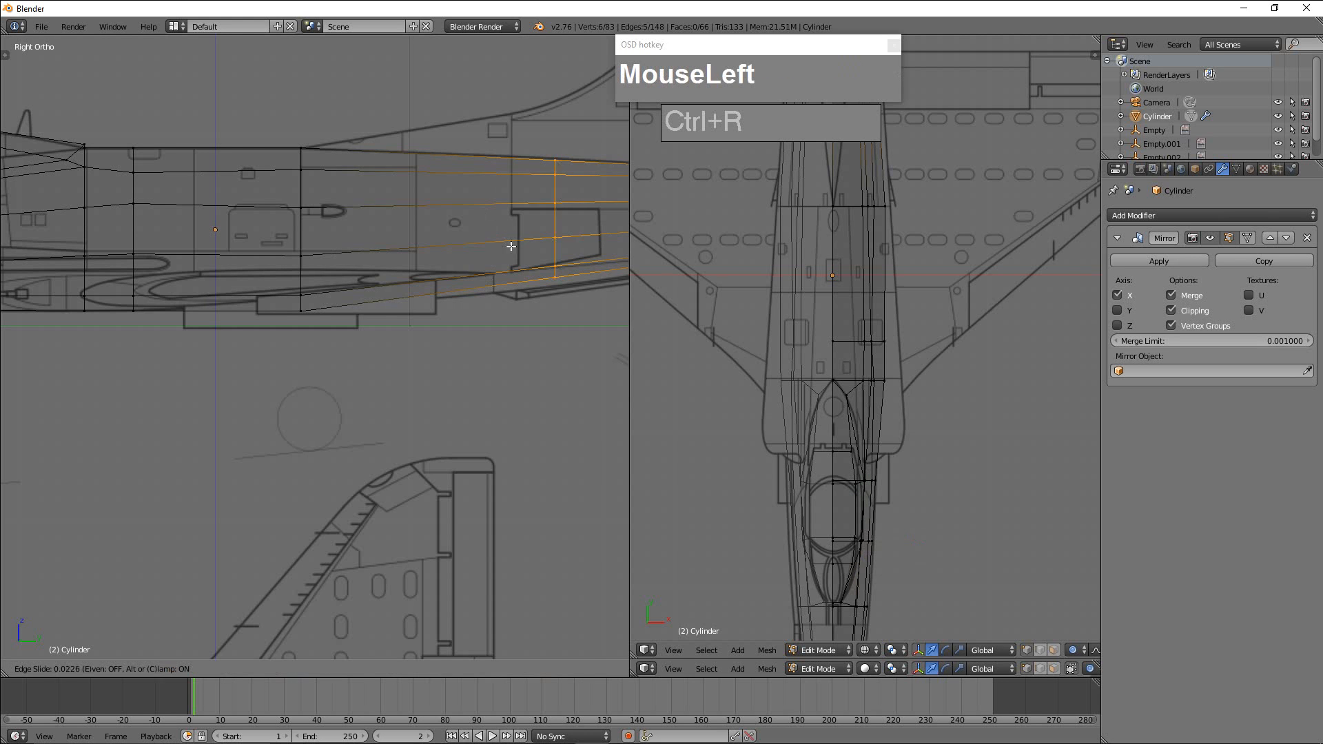
click(453, 255)
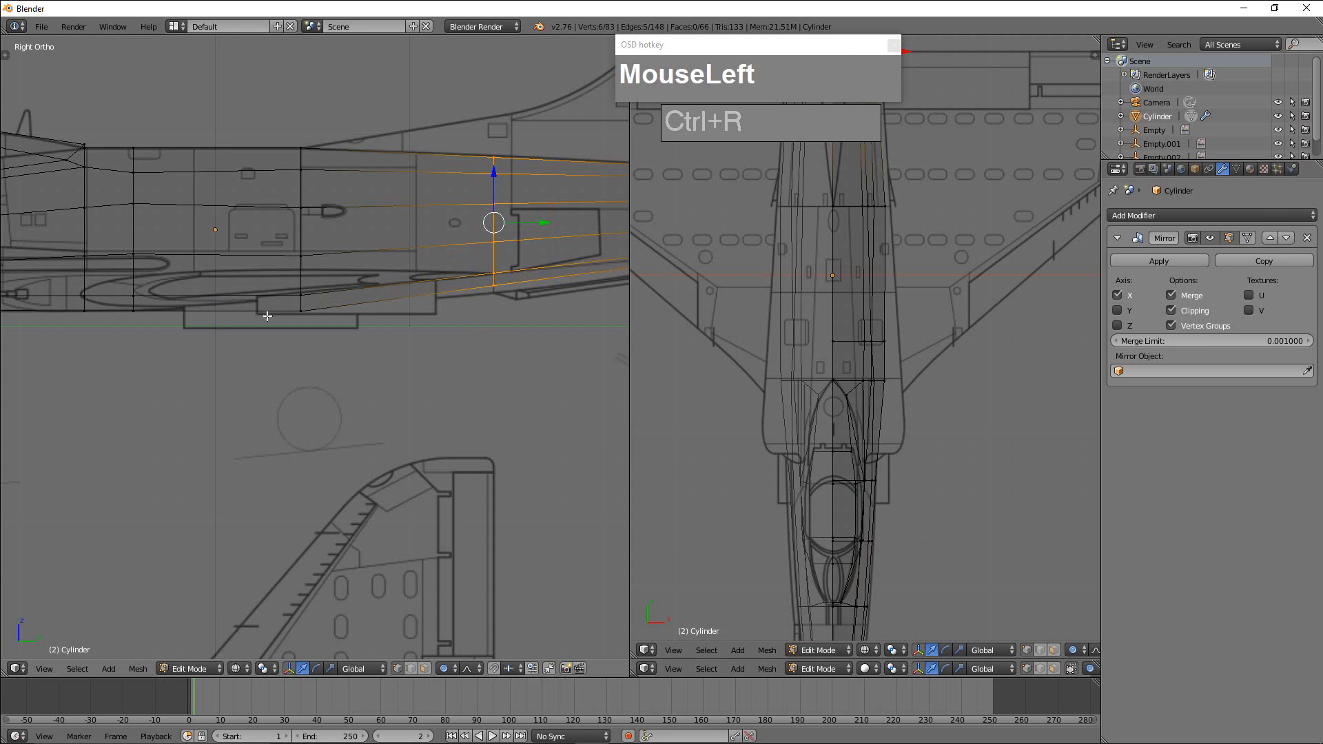
Add a lengthwise loop cut along the fuselage's lower side, slid up to the top line of the wing root.
scroll(259, 300, up, 2)
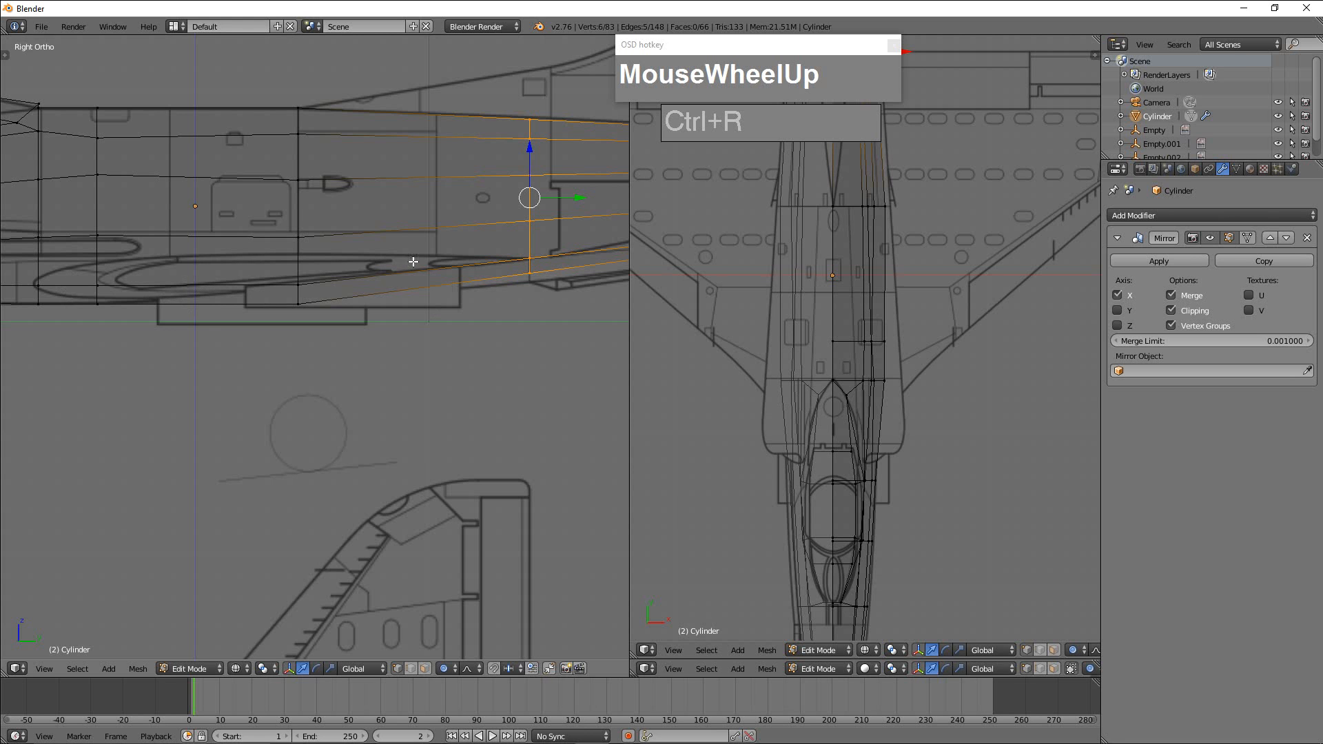
scroll(459, 277, down, 1)
scroll(413, 302, up, 1)
scroll(386, 298, down, 1)
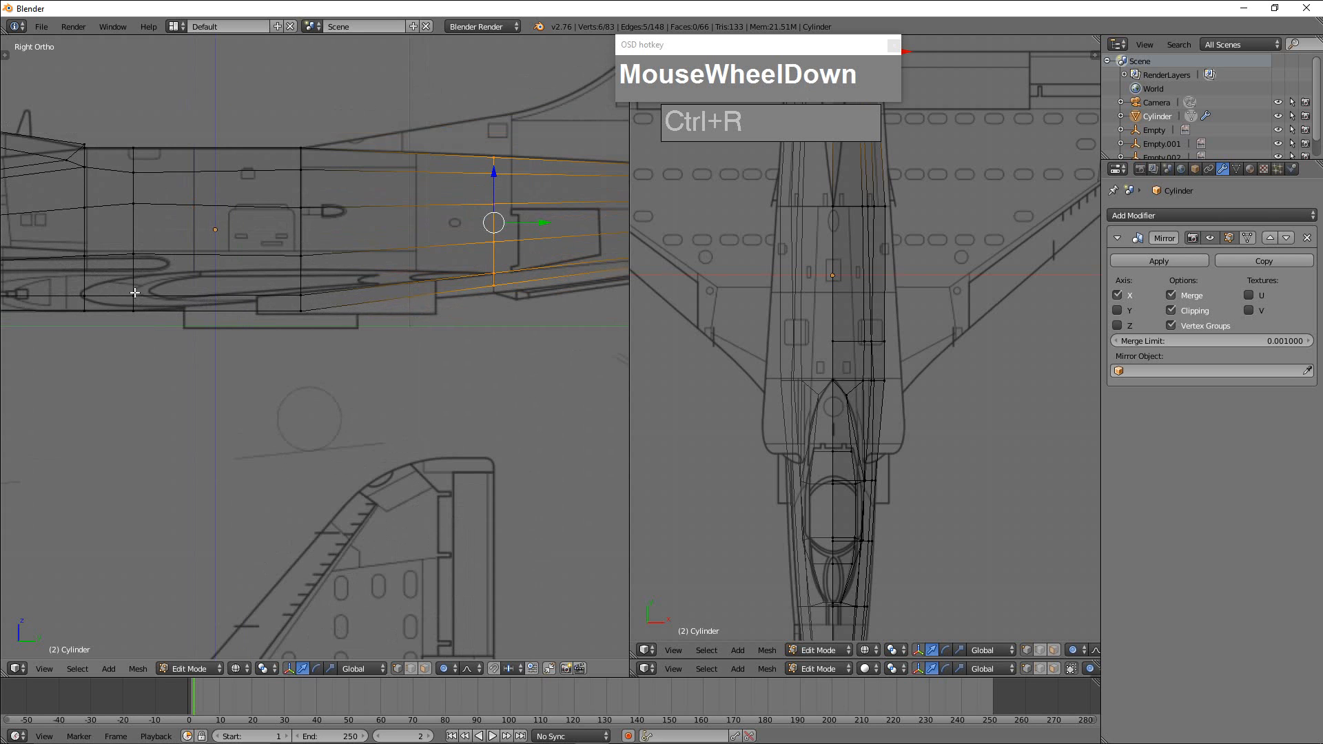
shift+middle_drag(134, 293, 380, 300)
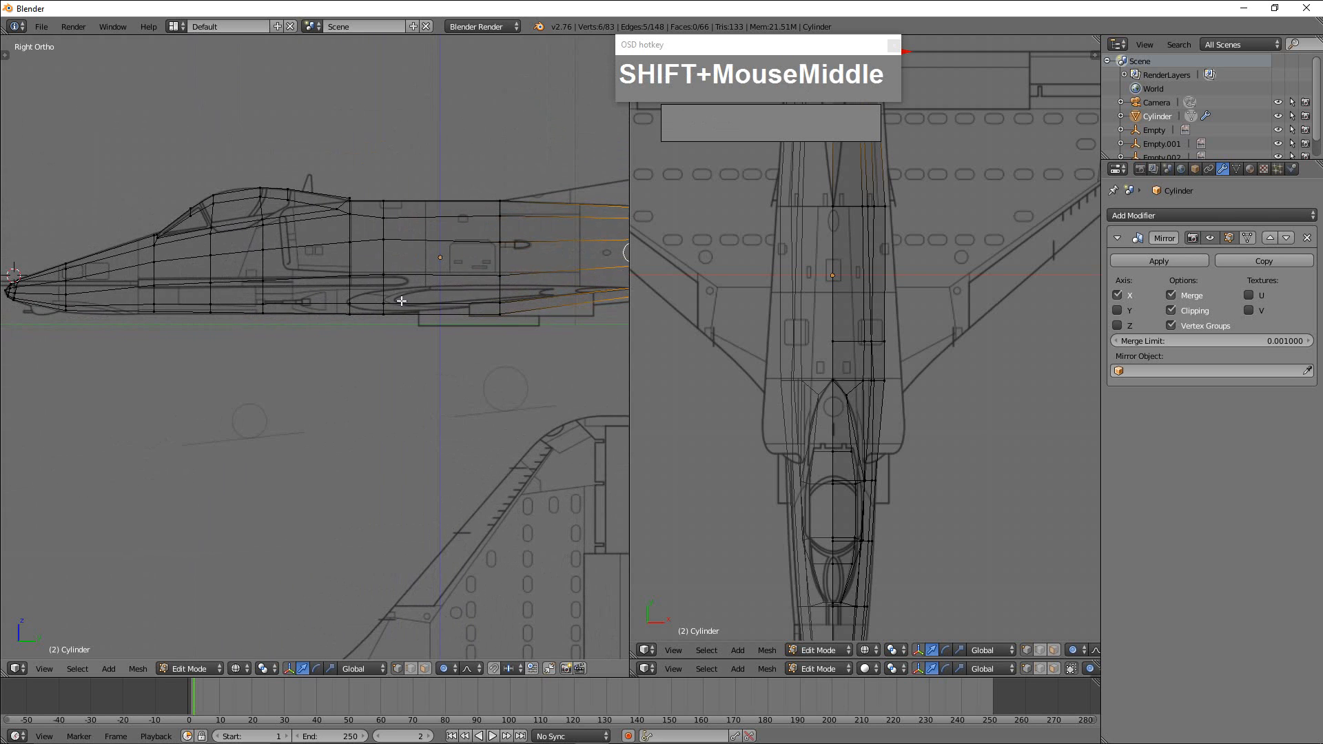
scroll(419, 292, up, 1)
shift+middle_drag(419, 292, 329, 295)
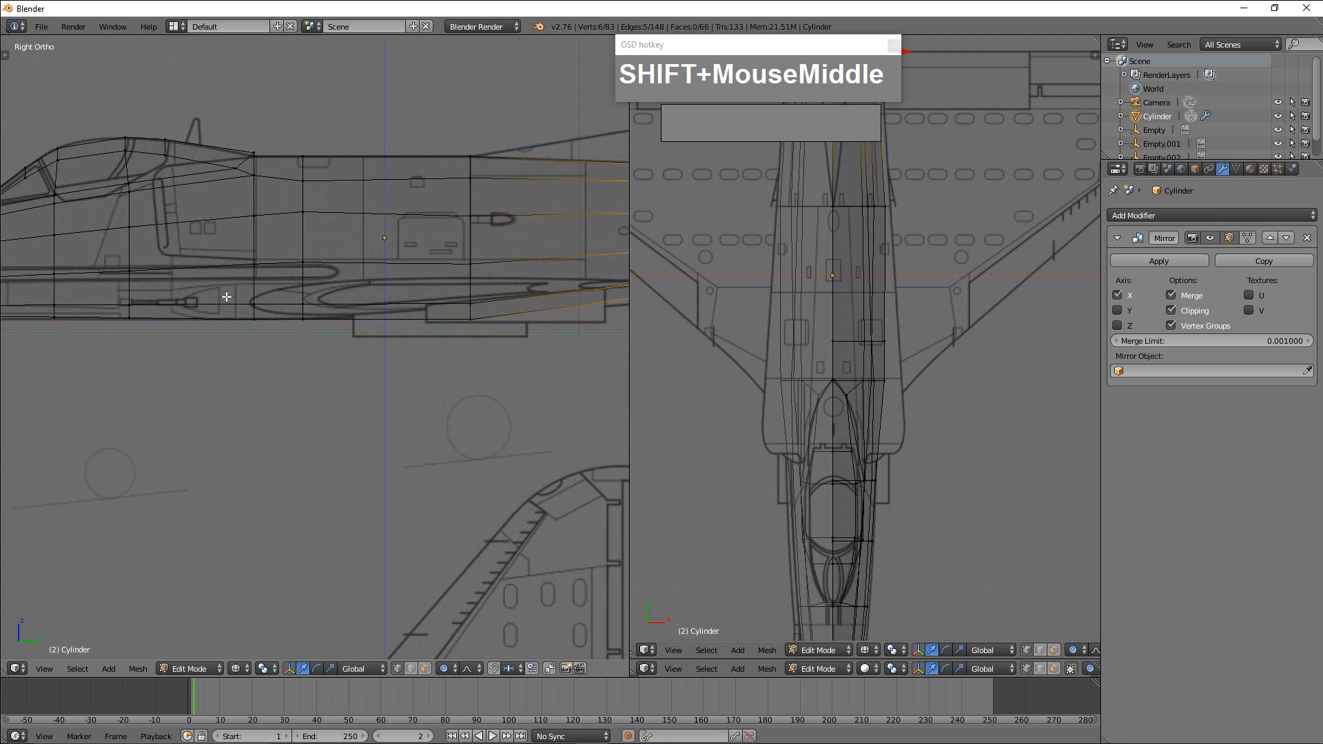
key(ctrl+r)
click(309, 287)
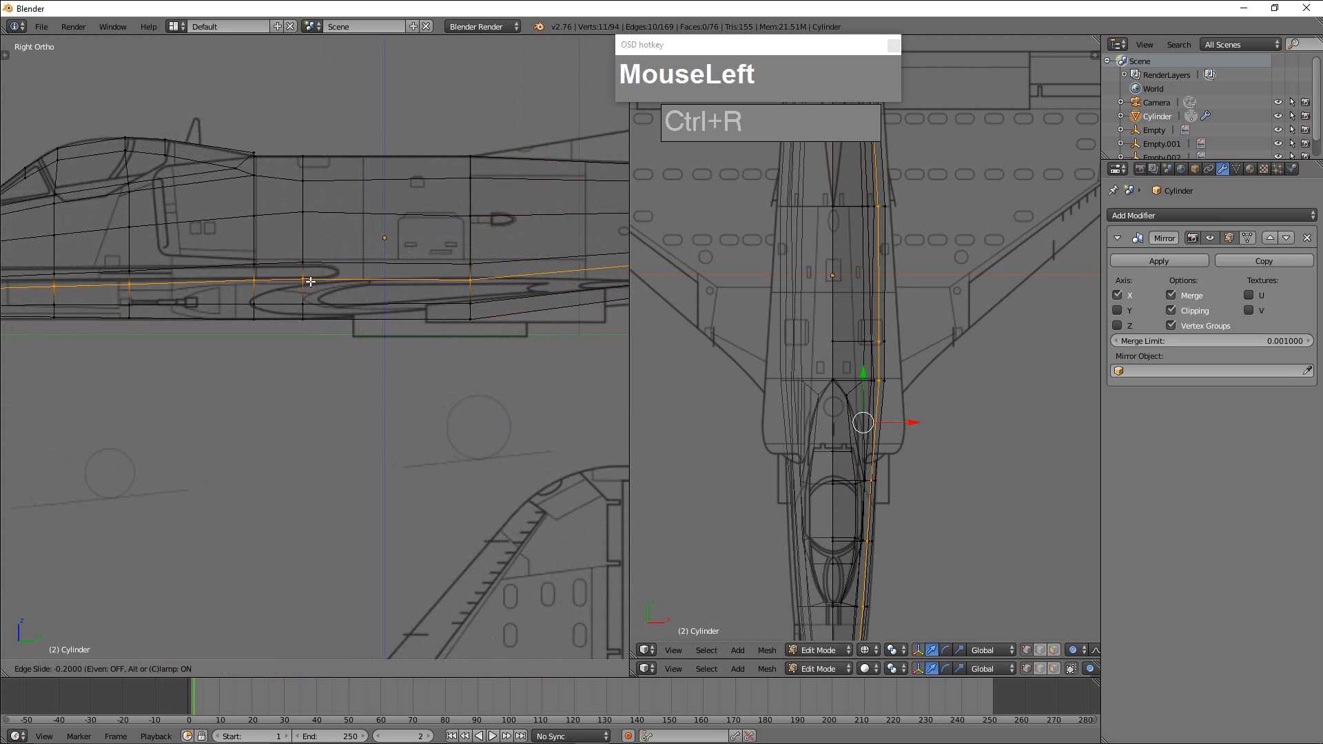
click(457, 307)
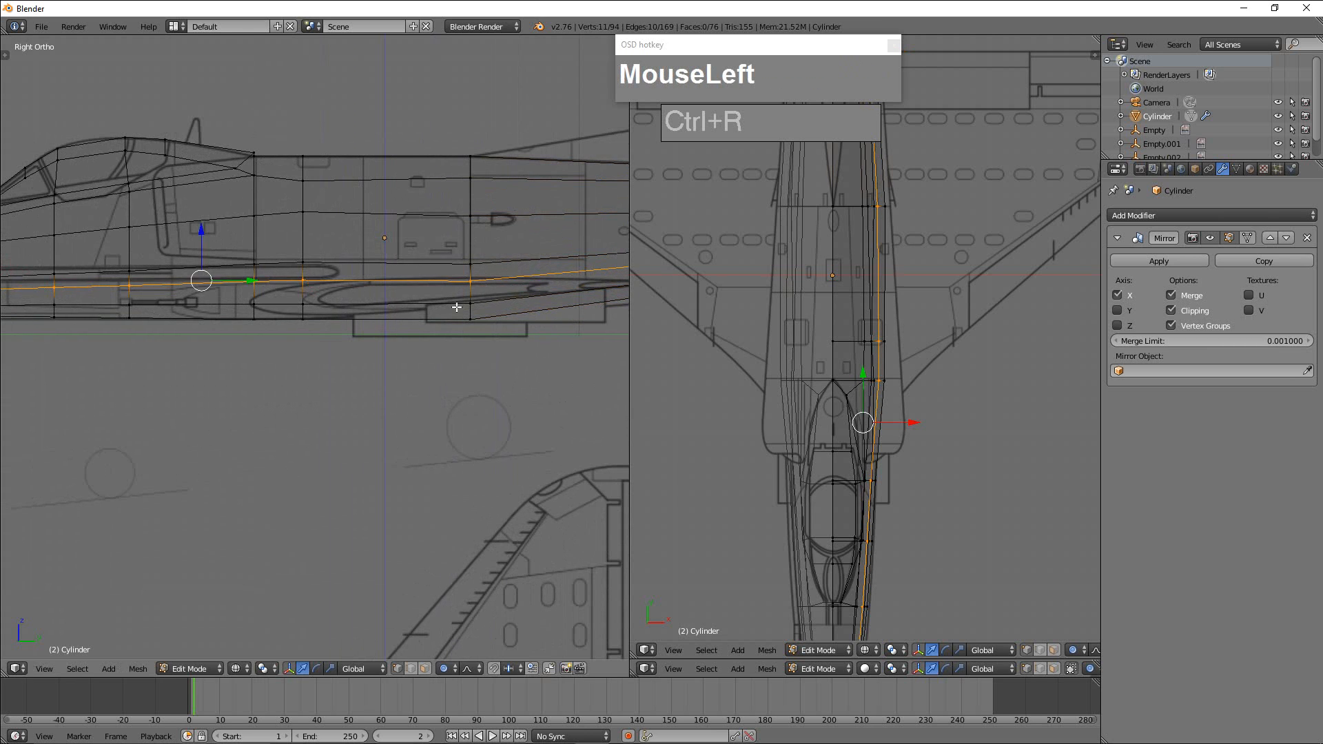
Switch to face selection and select the four lower side and belly faces around the front of the wing root.
scroll(508, 305, down, 2)
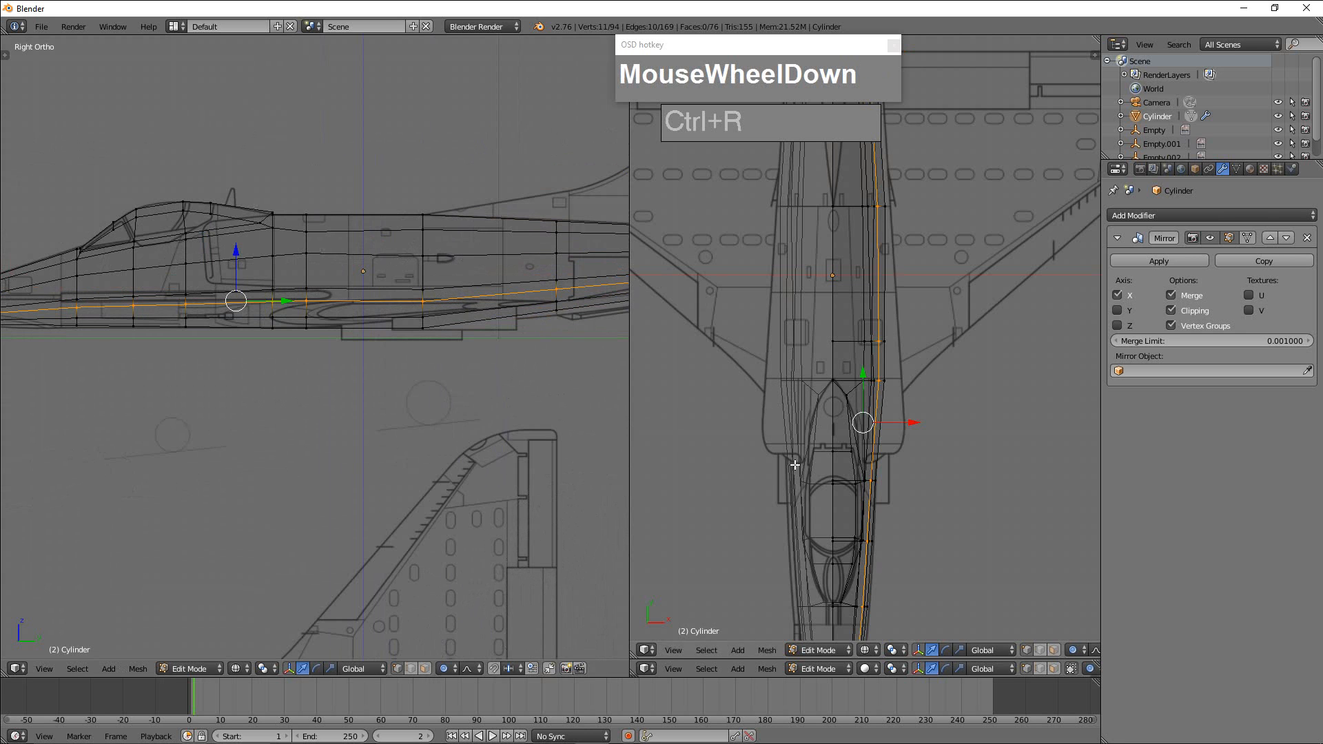
scroll(414, 364, up, 4)
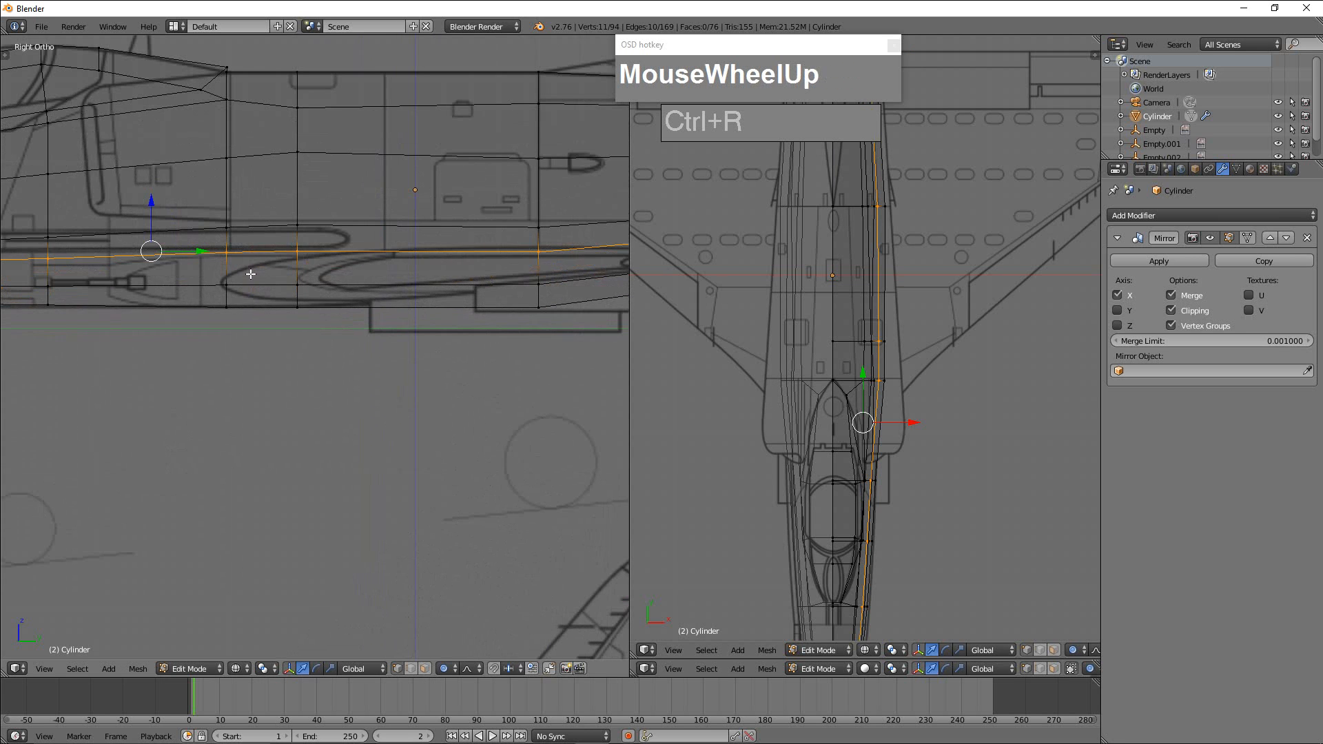
scroll(426, 290, down, 1)
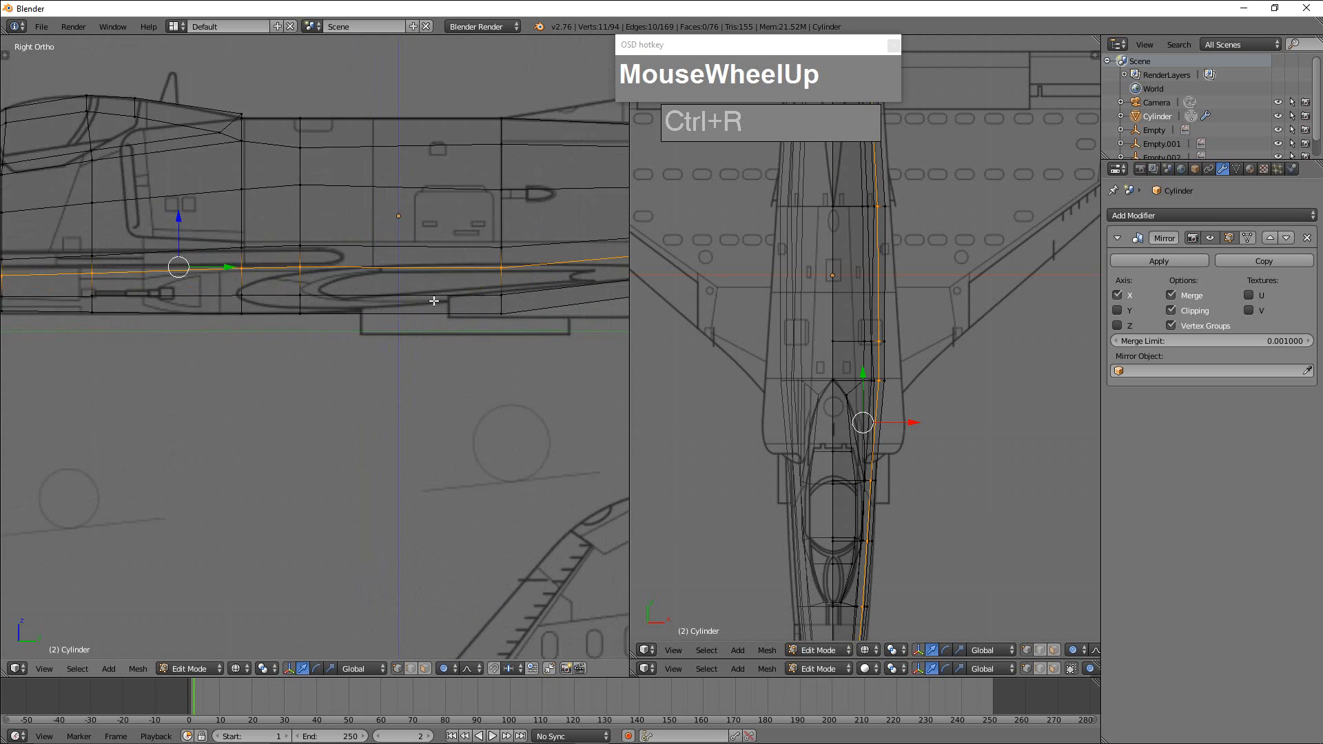
key(ctrl+Tab)
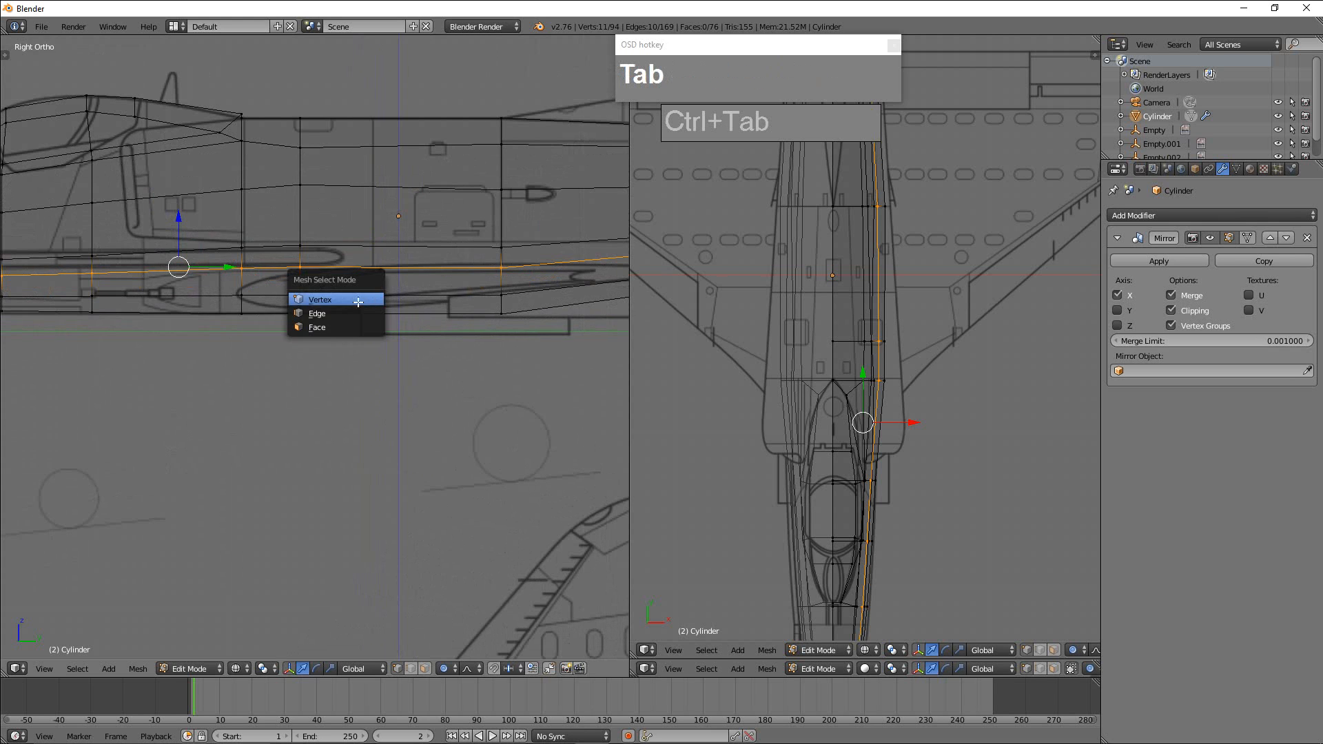
click(339, 328)
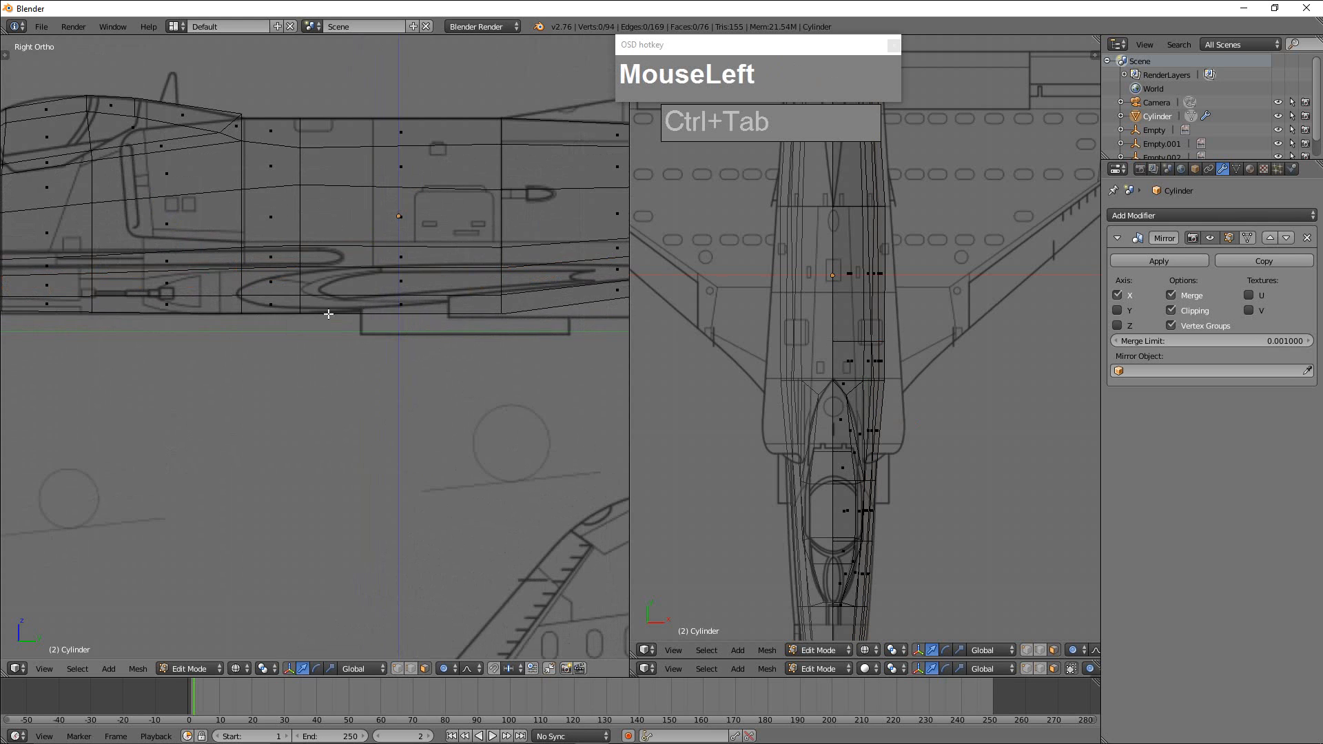
shift+middle_drag(379, 326, 323, 455)
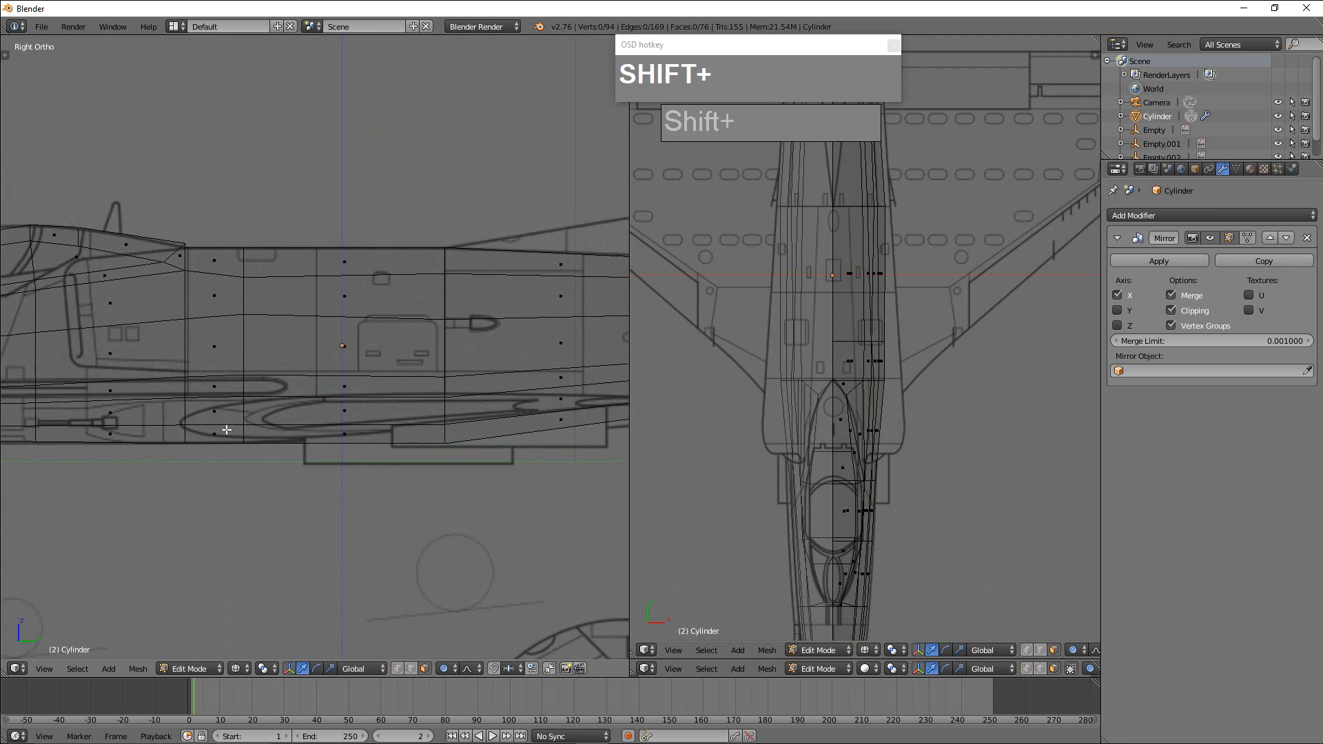
shift+right_click(215, 411)
shift+right_click(220, 438)
shift+right_click(343, 414)
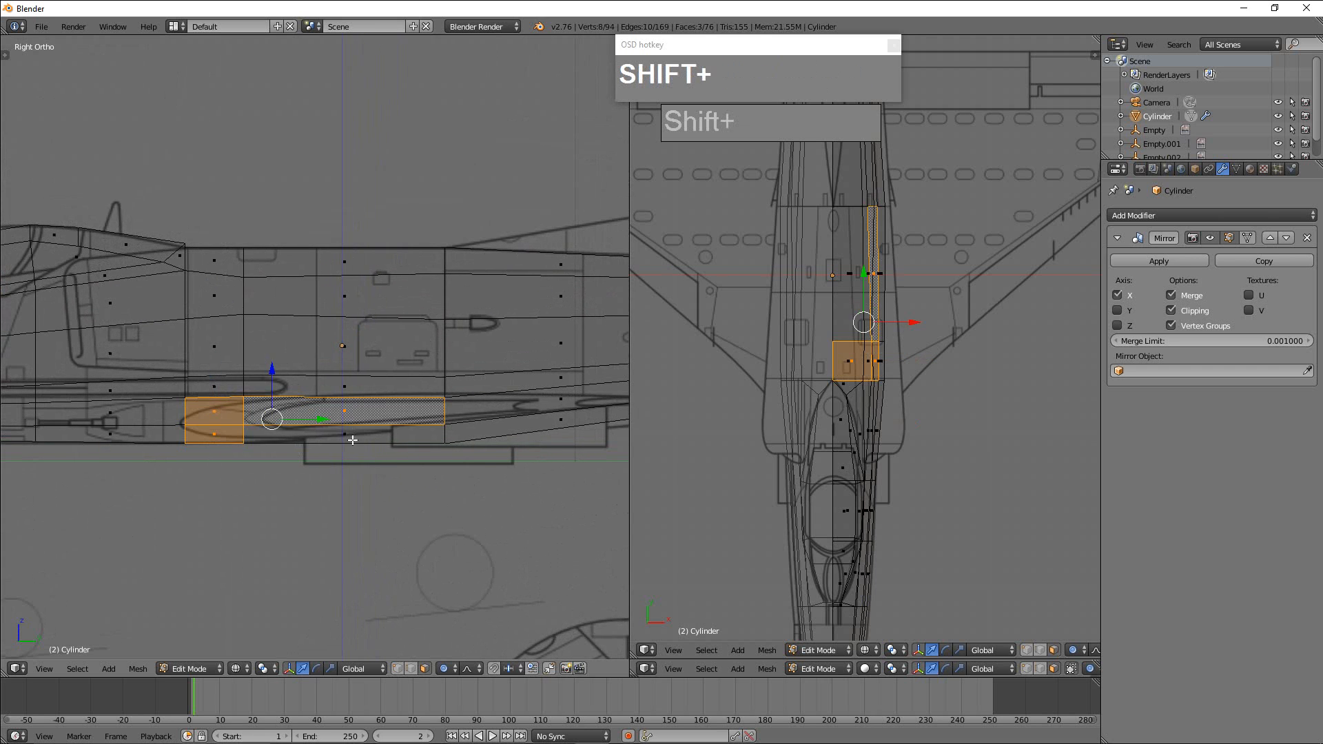
shift+right_click(354, 441)
Extend the face selection rearward along the wing root so it covers six lower side and belly faces.
shift+middle_drag(511, 475, 398, 490)
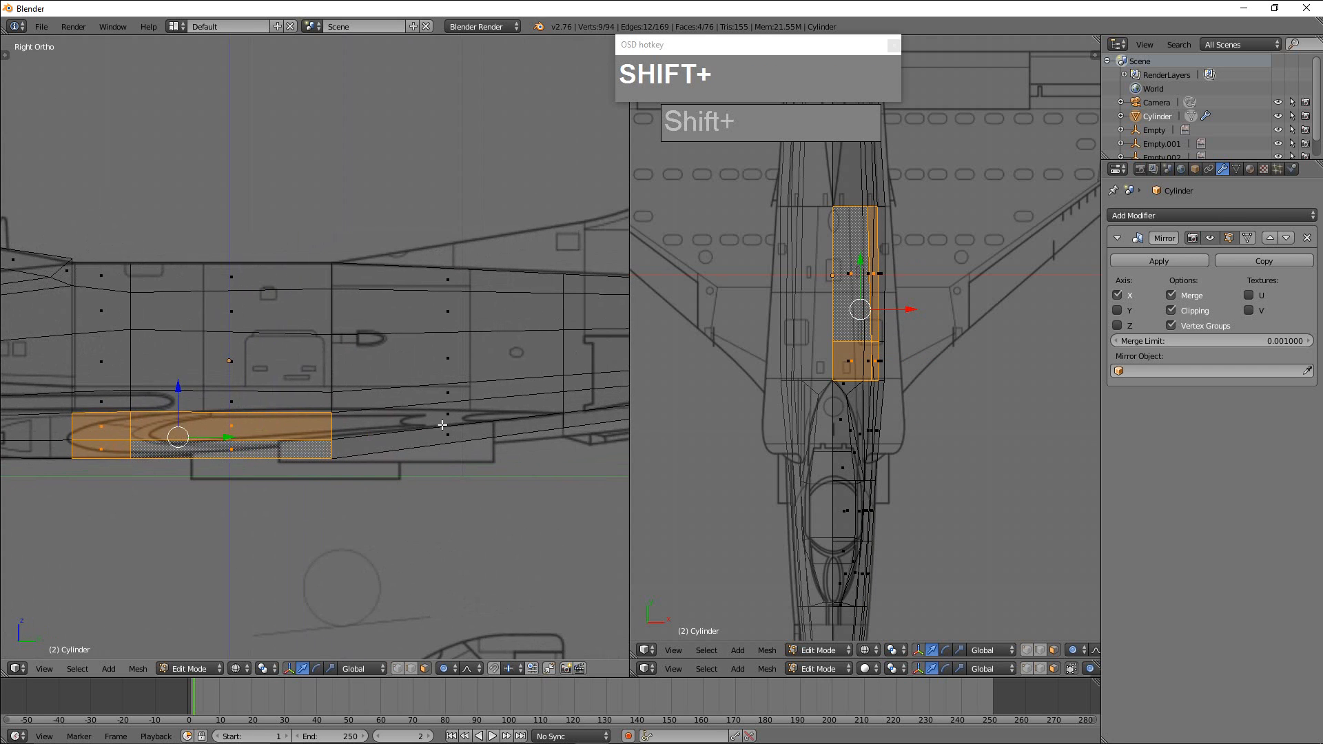
shift+right_click(442, 420)
shift+right_click(448, 438)
alt+middle_click(459, 433)
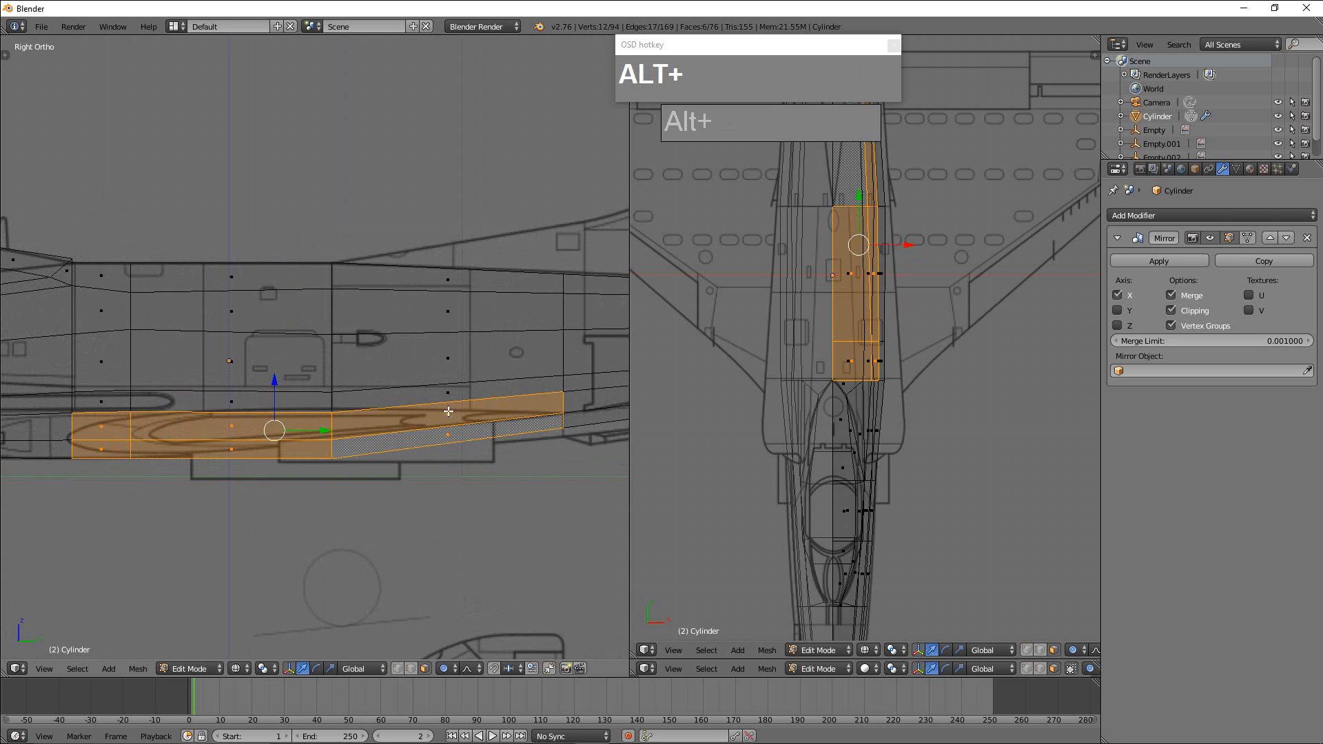
alt+right_click(448, 412)
alt+shift+right_click(233, 425)
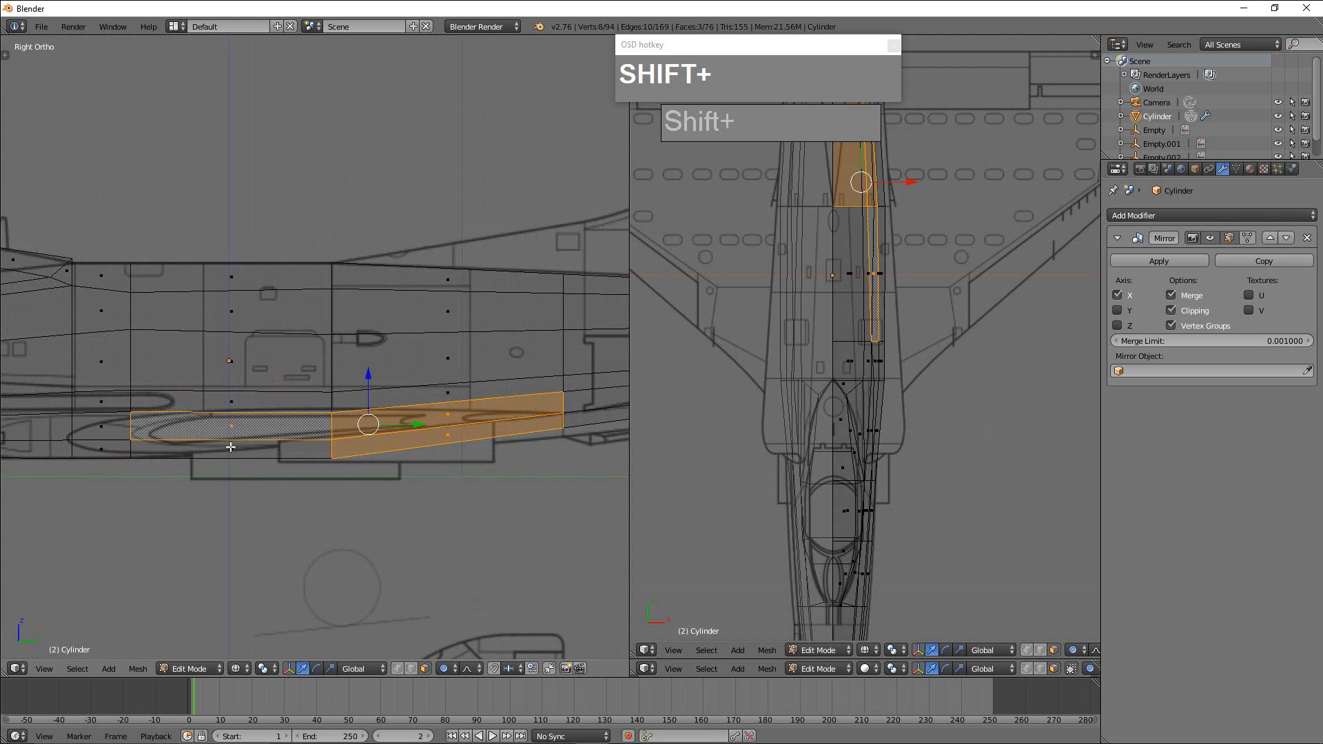
alt+shift+right_click(83, 428)
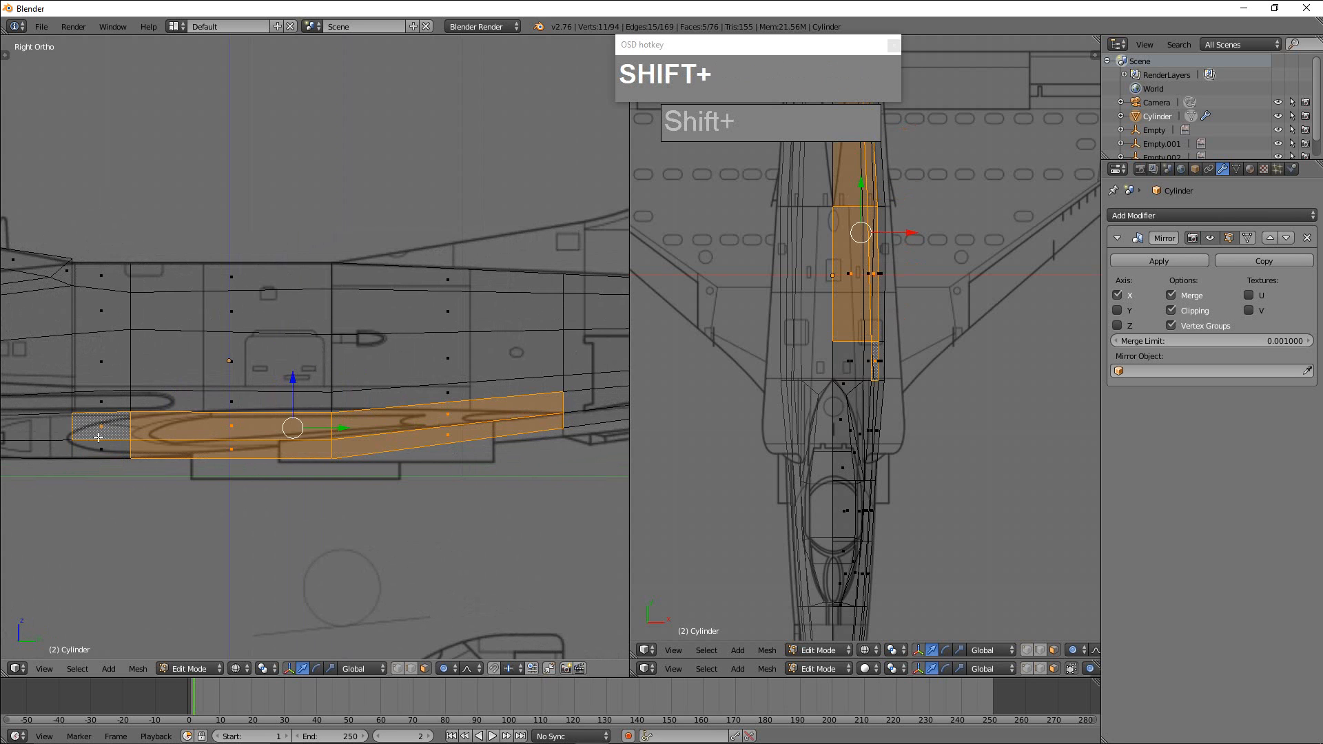
scroll(925, 417, down, 3)
scroll(934, 422, up, 1)
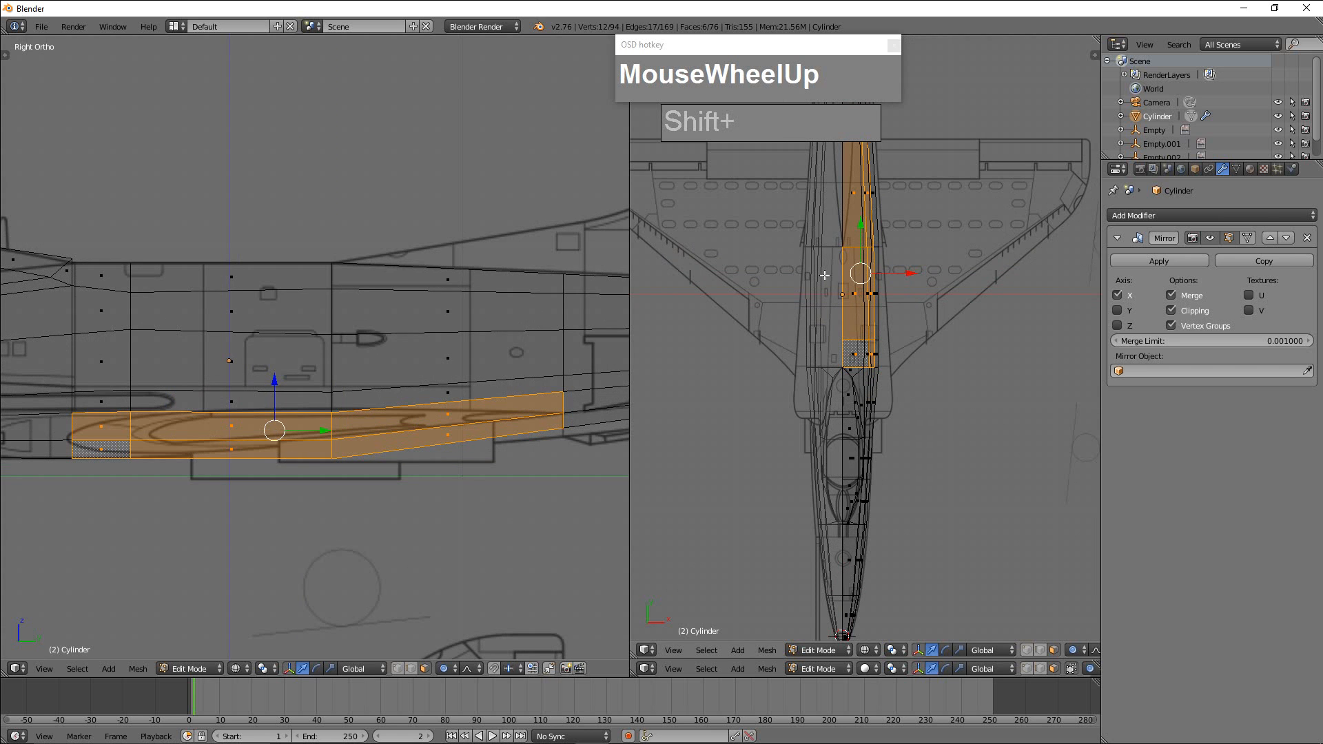
Reduce the top view to make room for the solid-shaded viewport, and frame the selected wing-root faces there from an oblique angle.
click(857, 661)
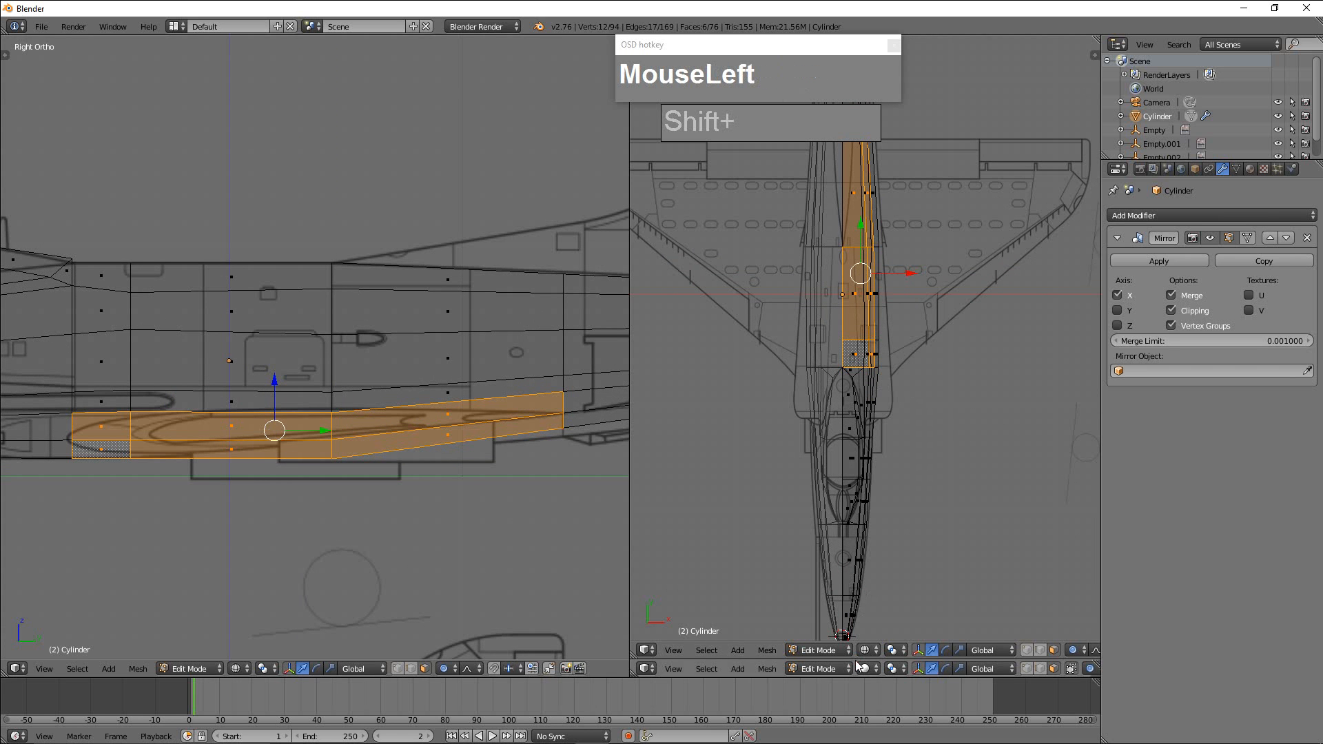
drag(859, 660, 859, 345)
middle_drag(952, 524, 1032, 567)
scroll(963, 604, up, 1)
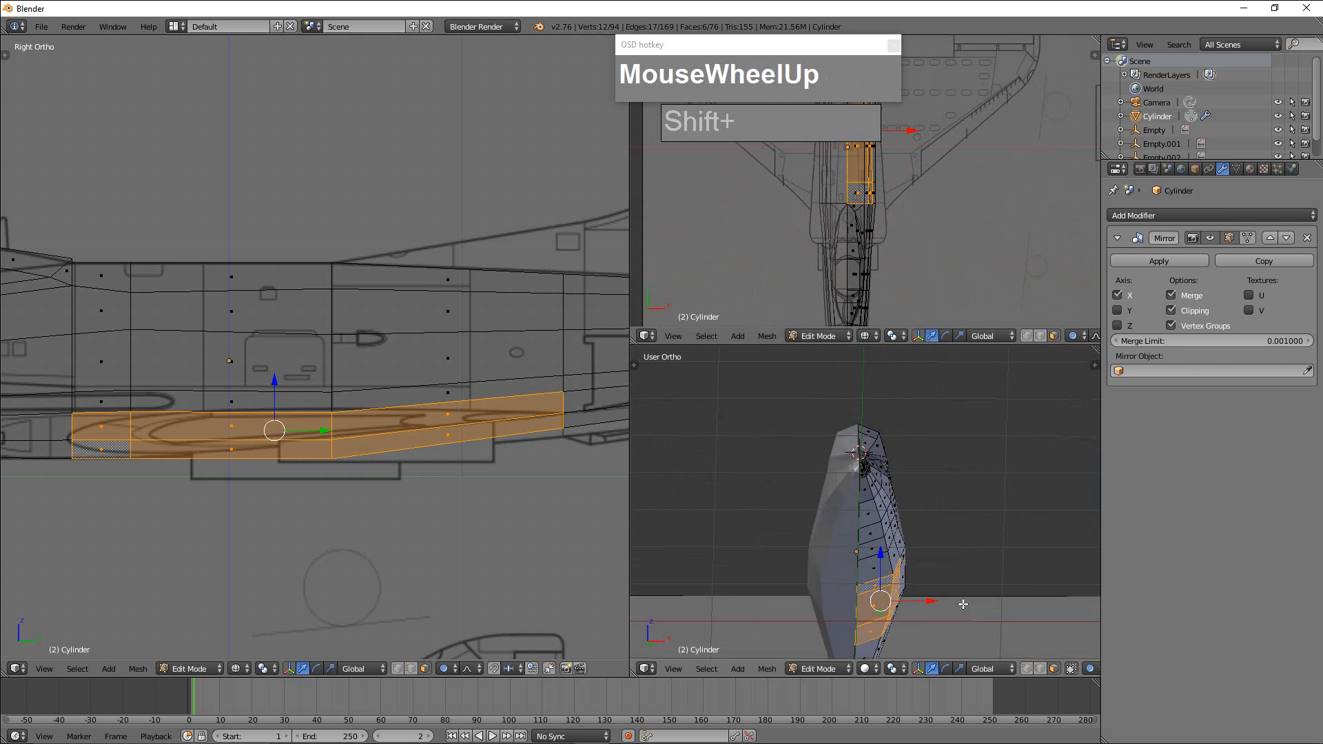
middle_drag(963, 603, 939, 540)
scroll(911, 549, up, 1)
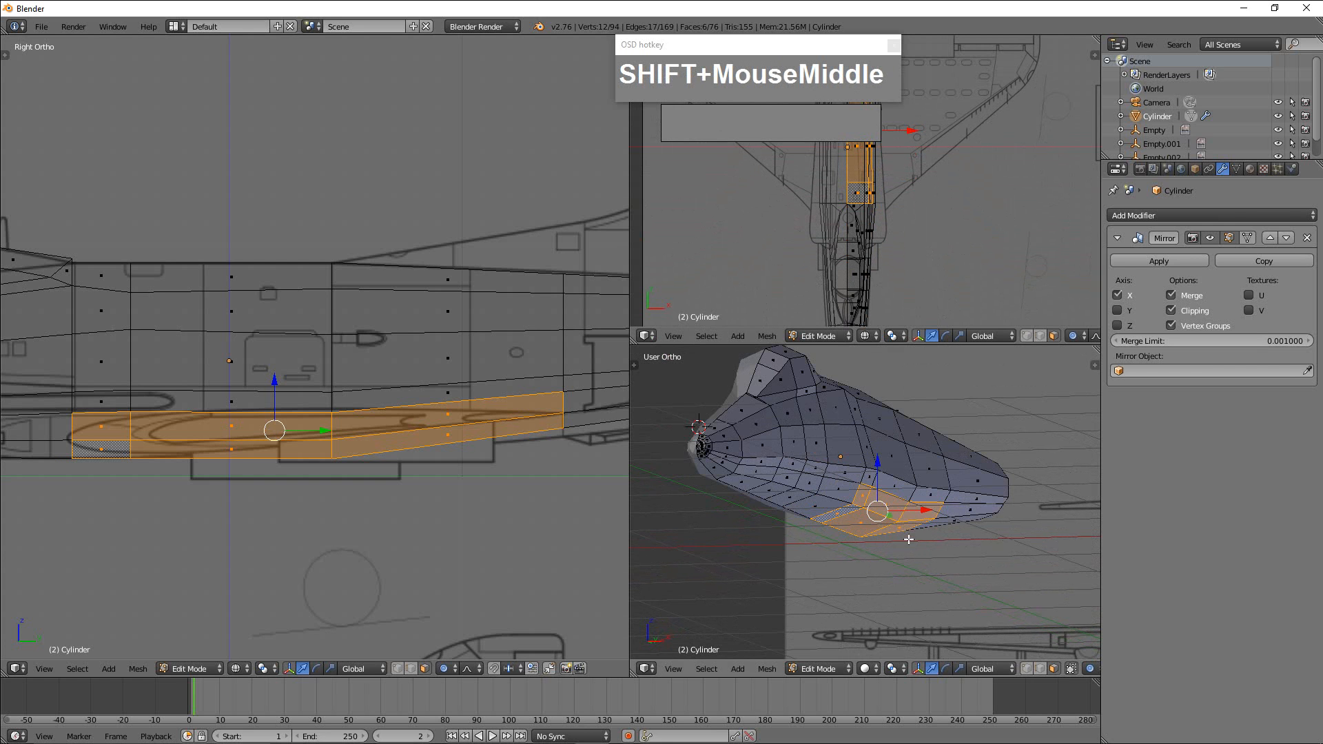
Try extruding the selected wing-root faces along their normals, and turn off Clipping in the Mirror modifier.
key(e)
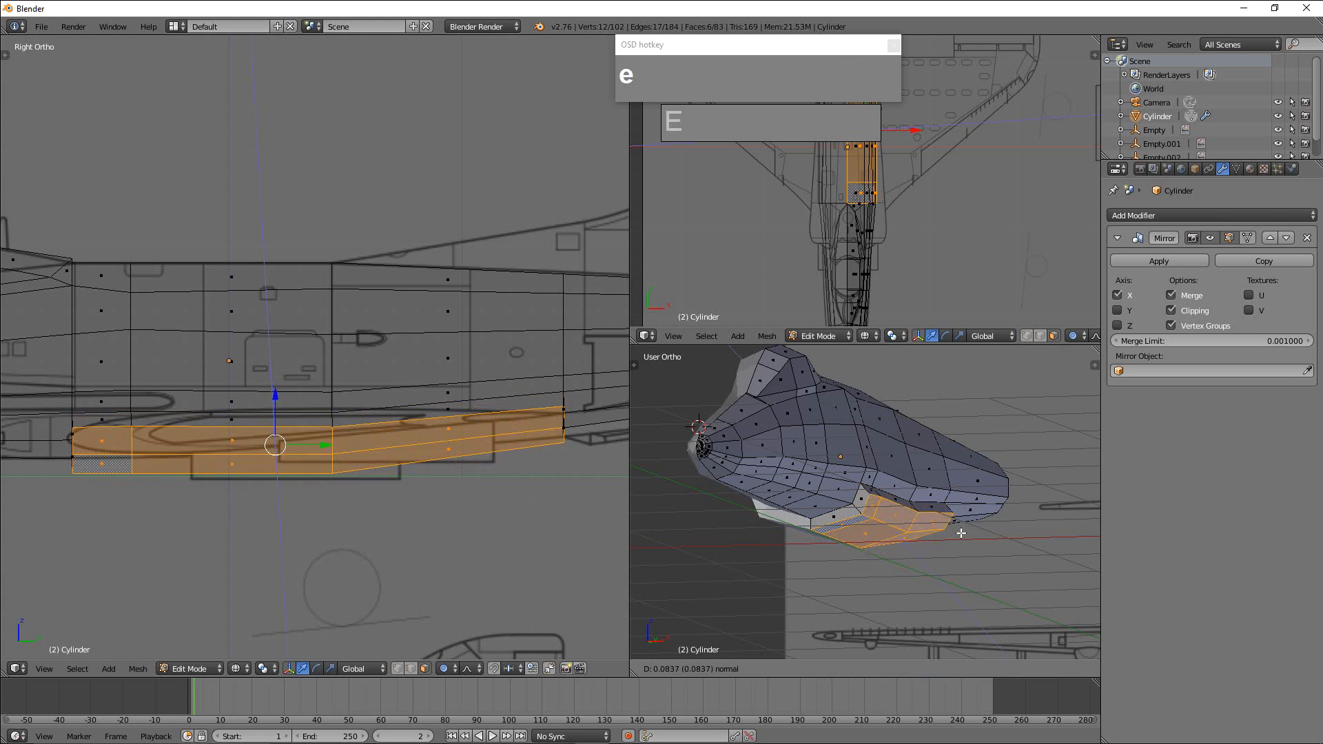
right_click(961, 535)
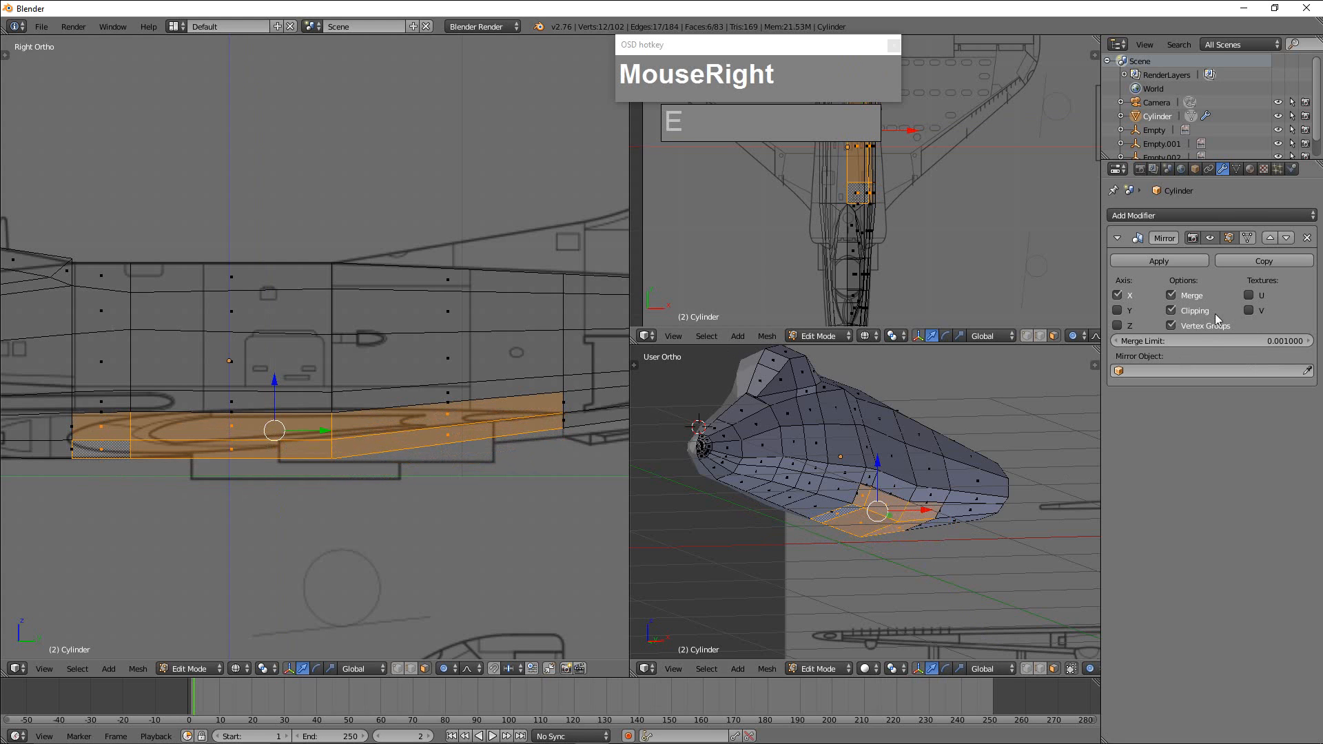
click(1172, 311)
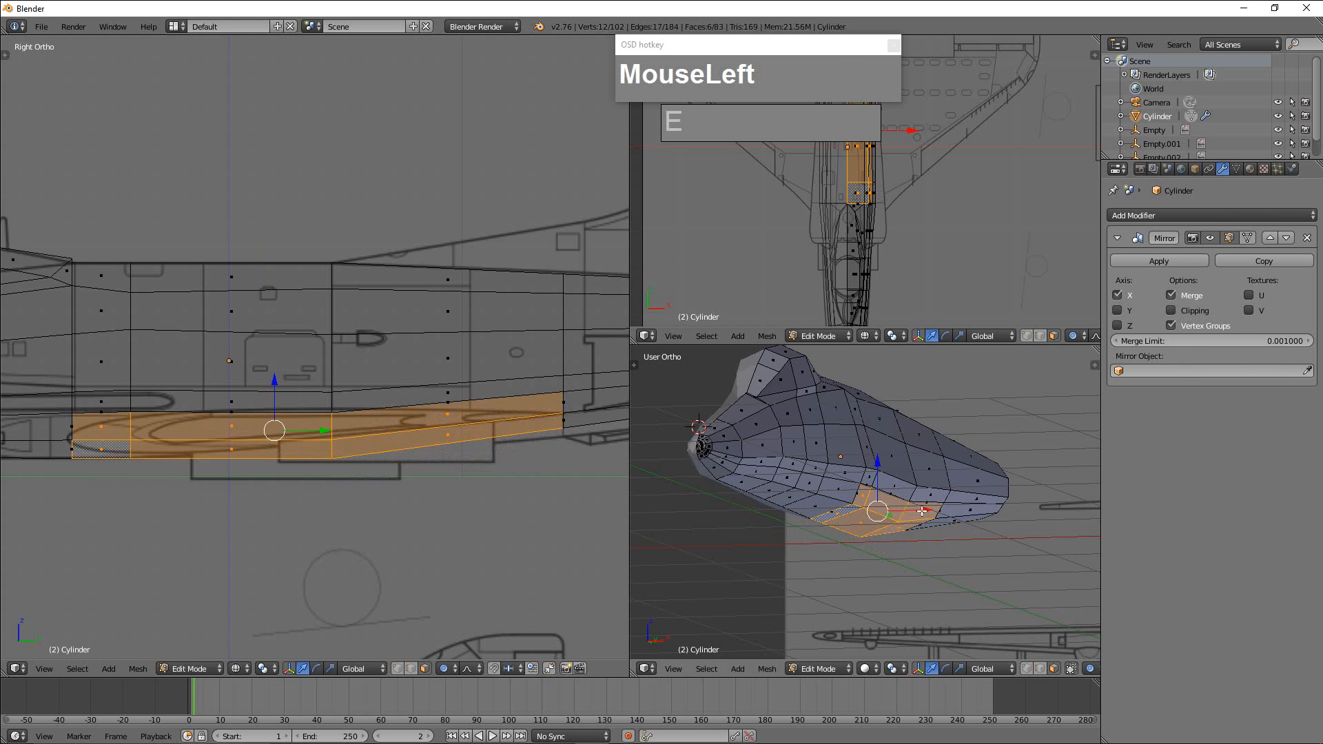
Try moving the wing-root faces outward along X, then undo the move and the preceding extrusion.
drag(922, 511, 933, 512)
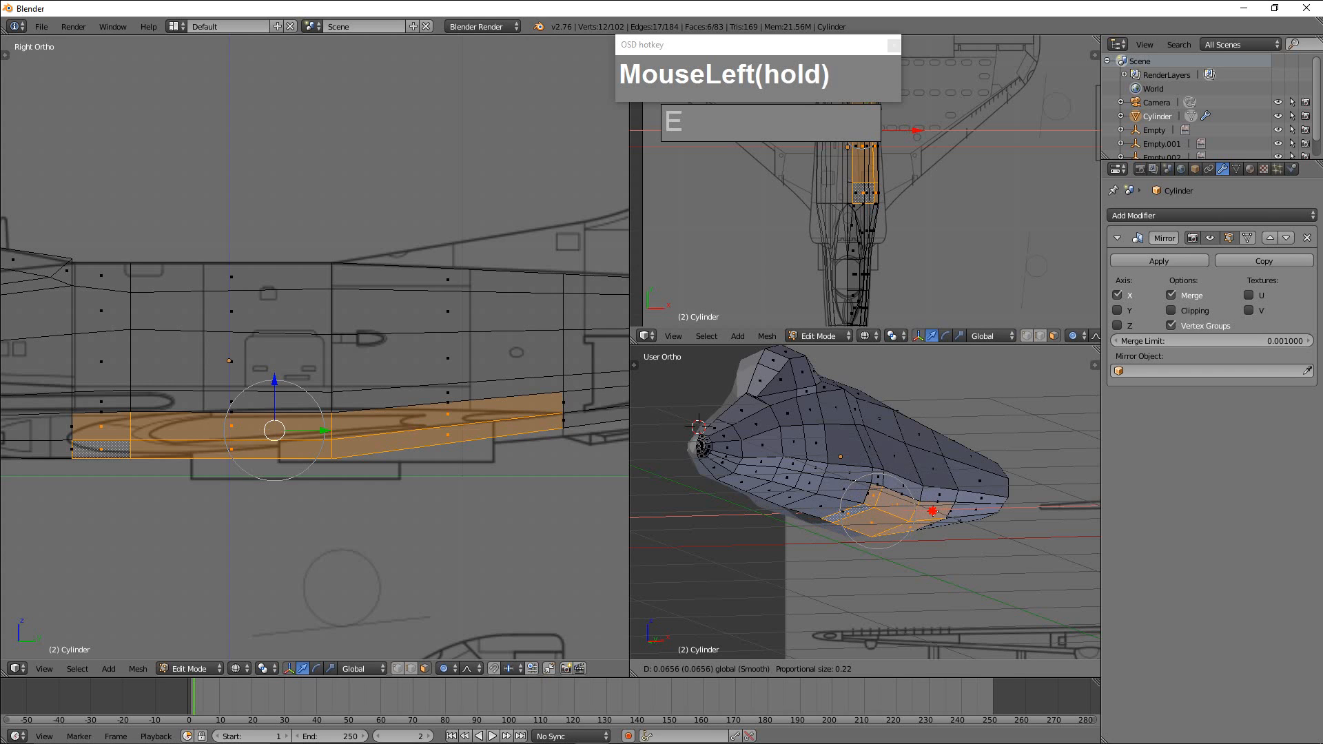
drag(933, 511, 934, 511)
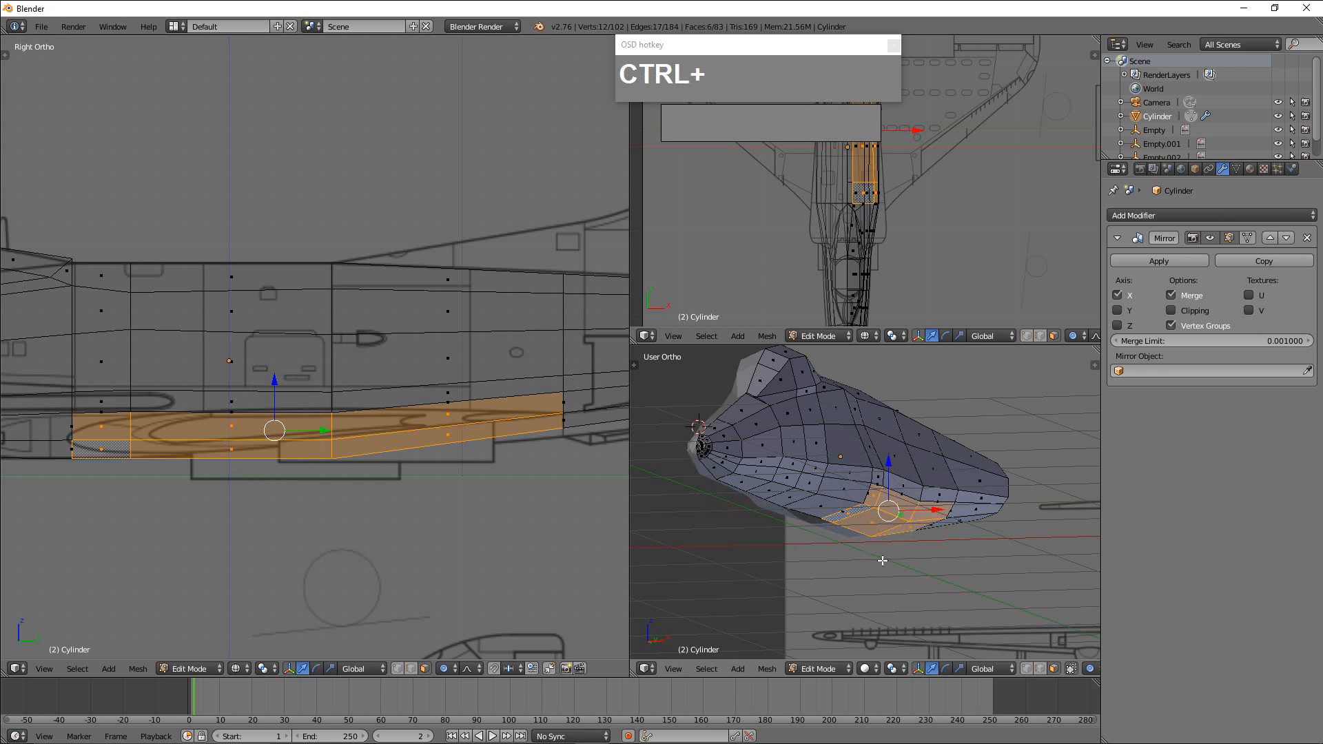
key(ctrl+z)
key(ctrl+z)
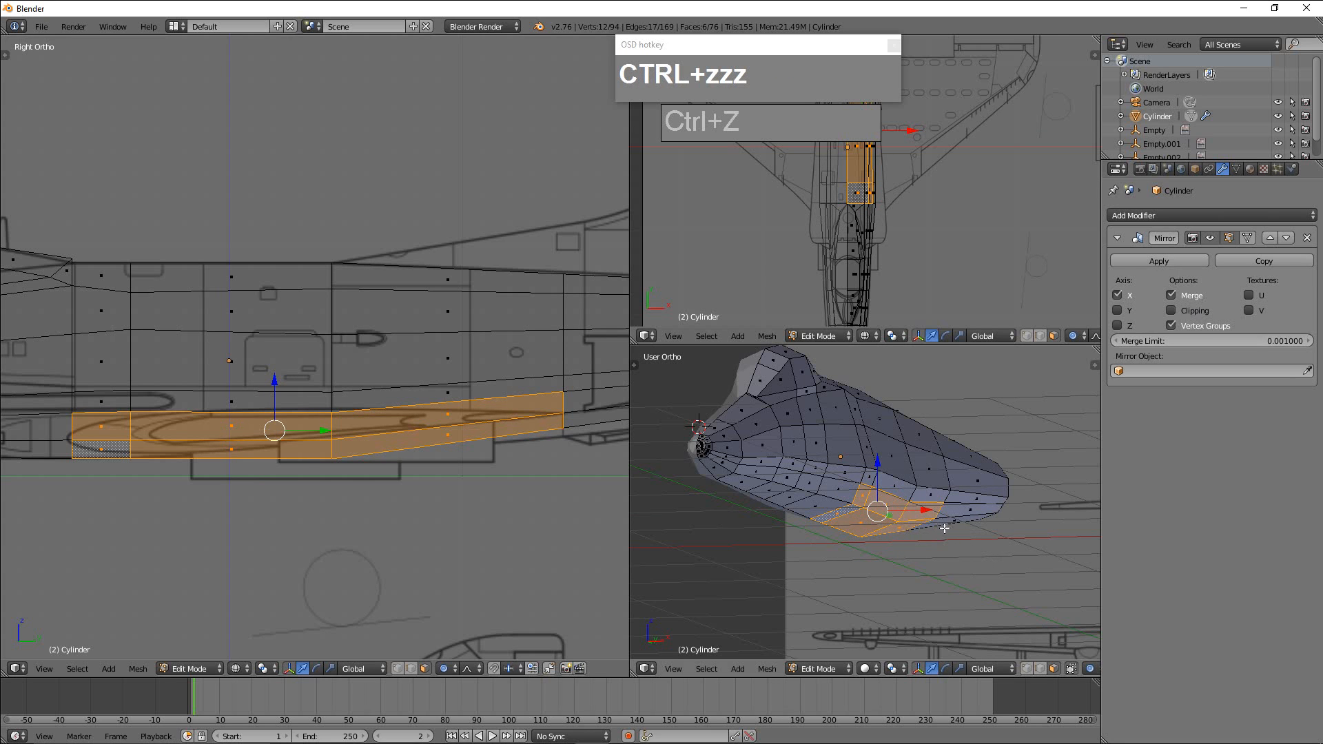
Extrude the six wing-root faces outward by about 0.144 along the global X axis.
key(e)
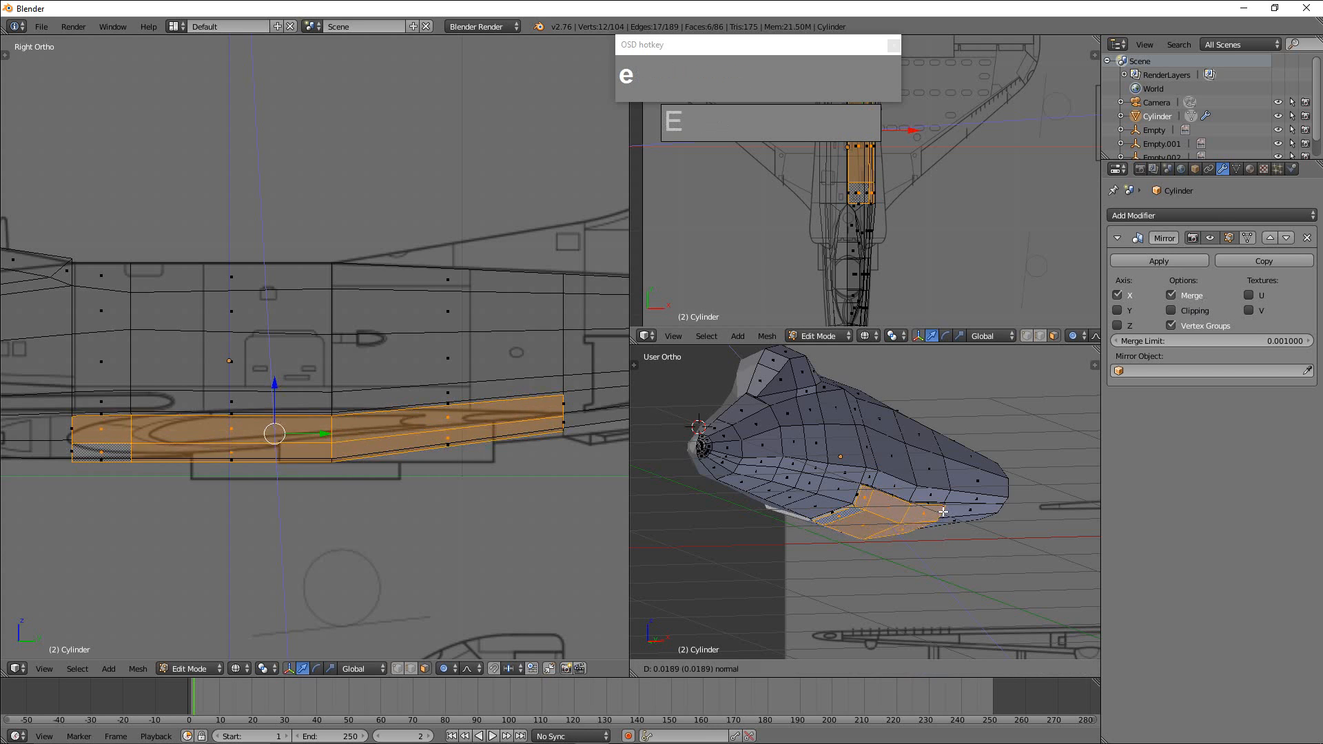
key(x)
key(x)
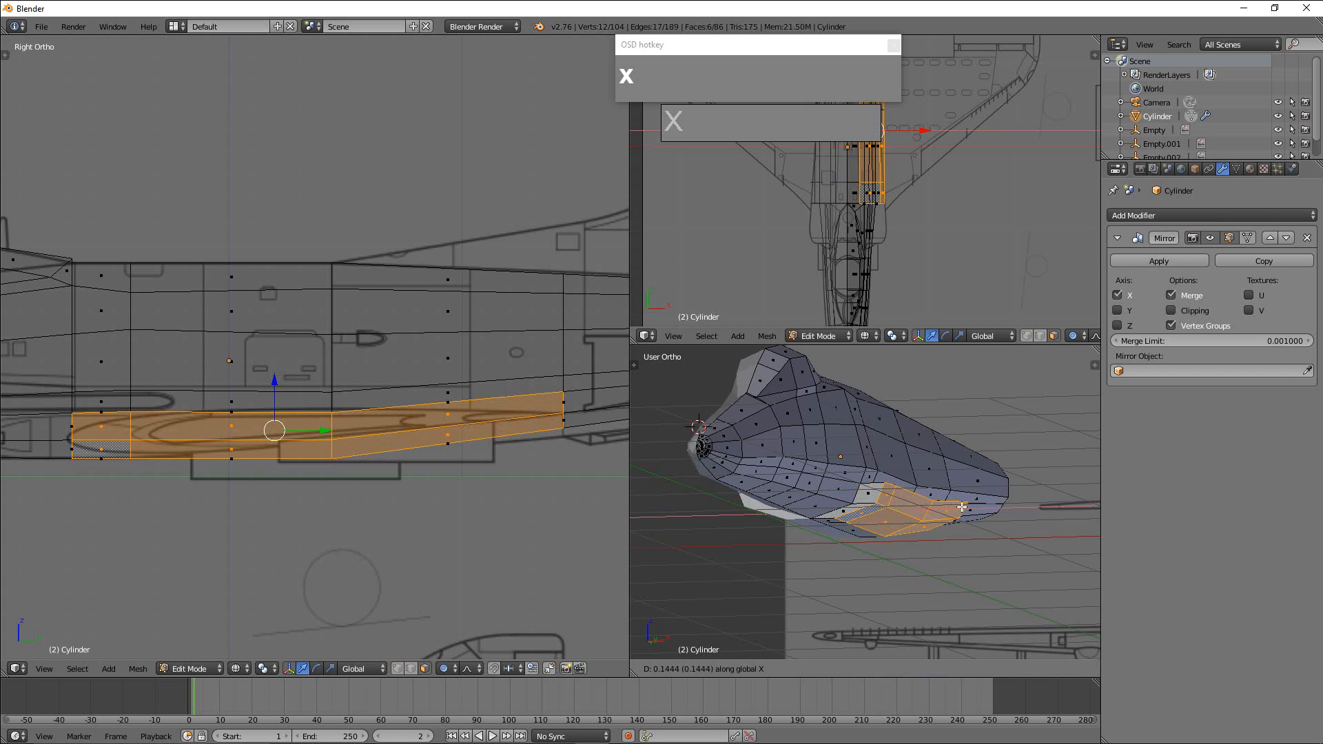
click(962, 508)
Scale the extruded wing-root faces along the global X axis to flatten their outer side.
middle_drag(965, 532, 944, 571)
scroll(951, 526, up, 3)
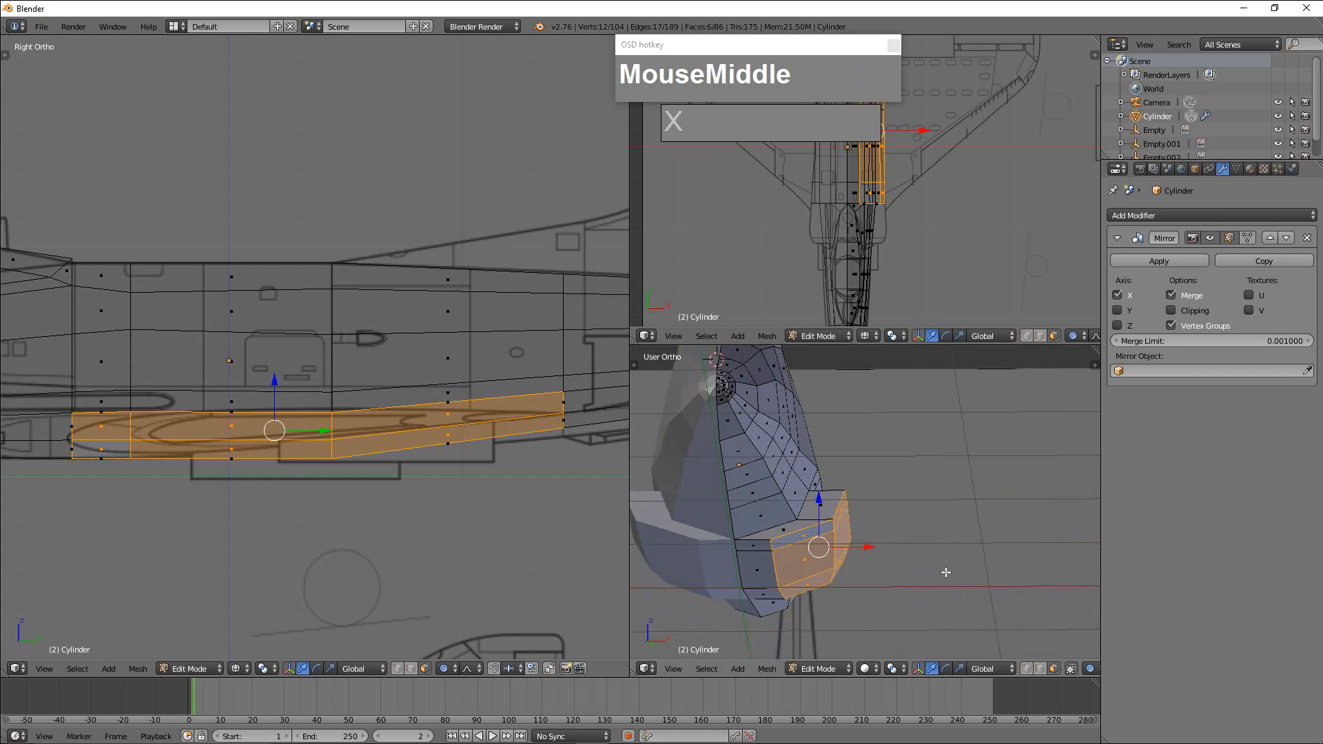
key(s)
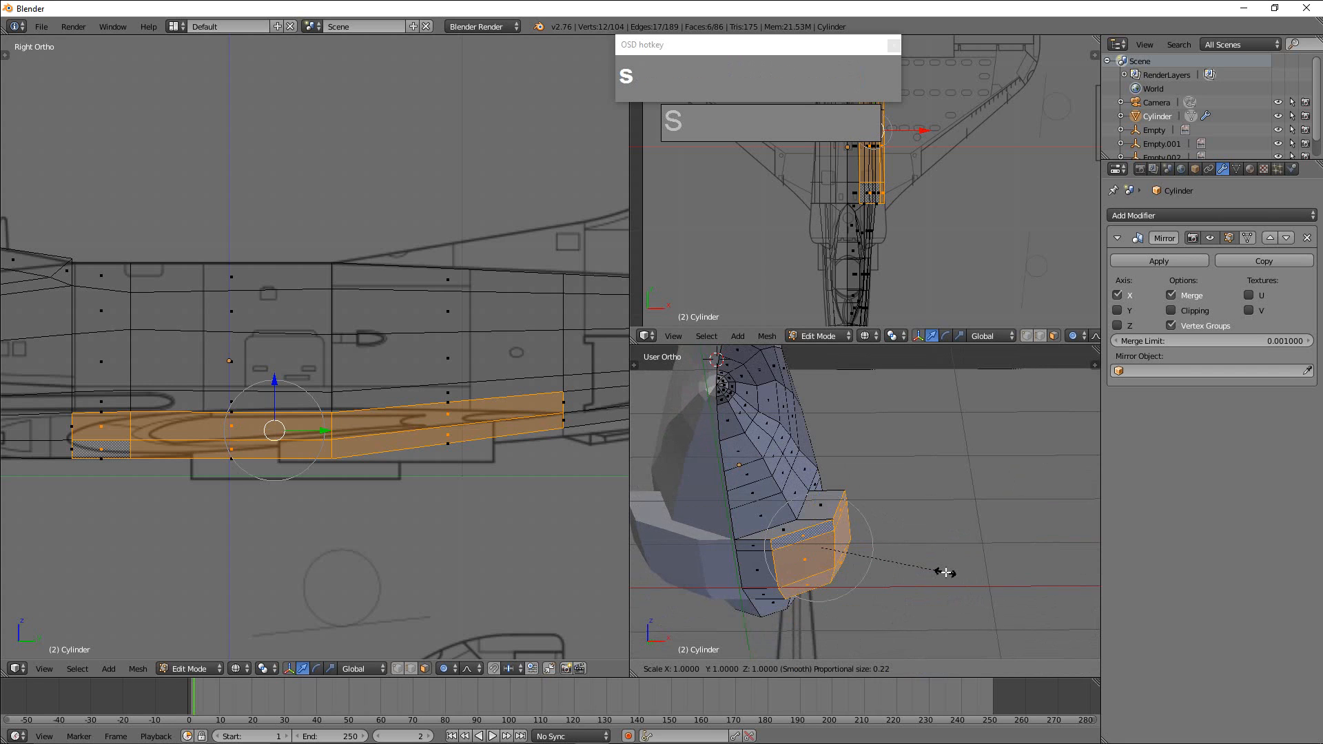
key(x)
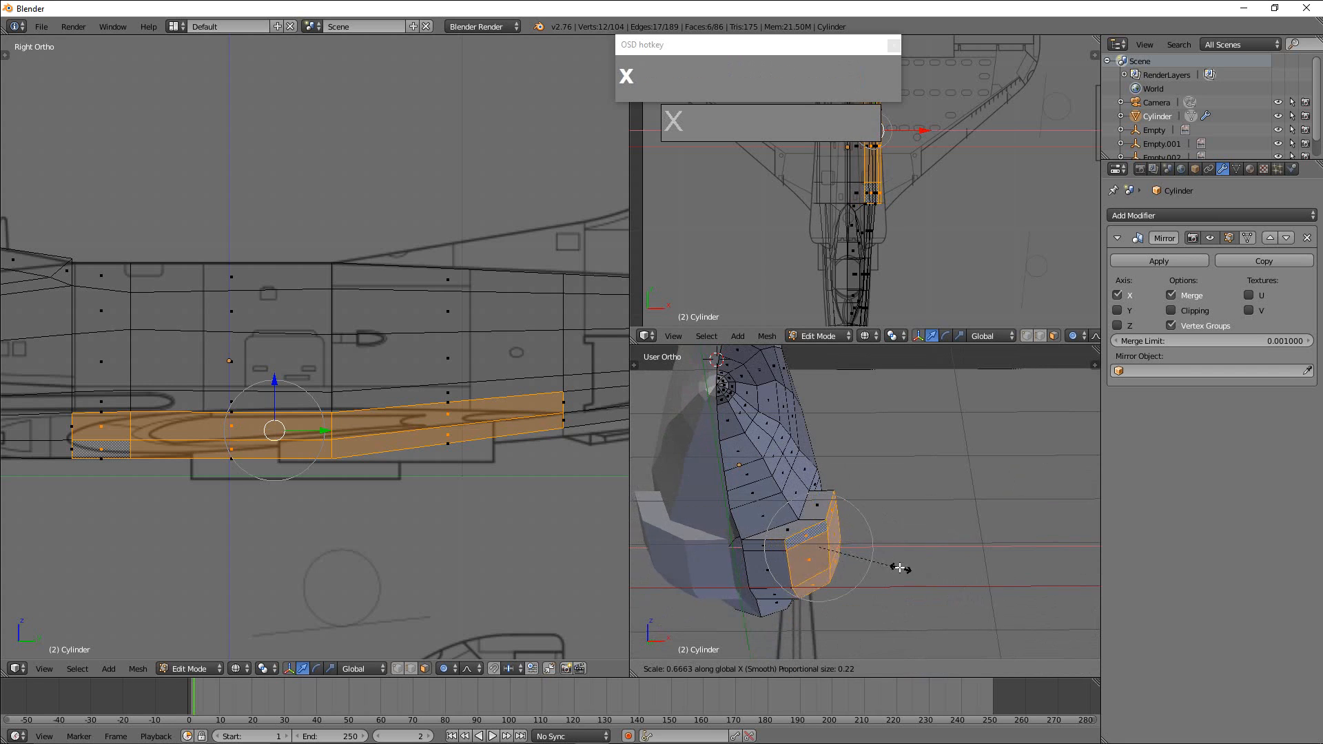
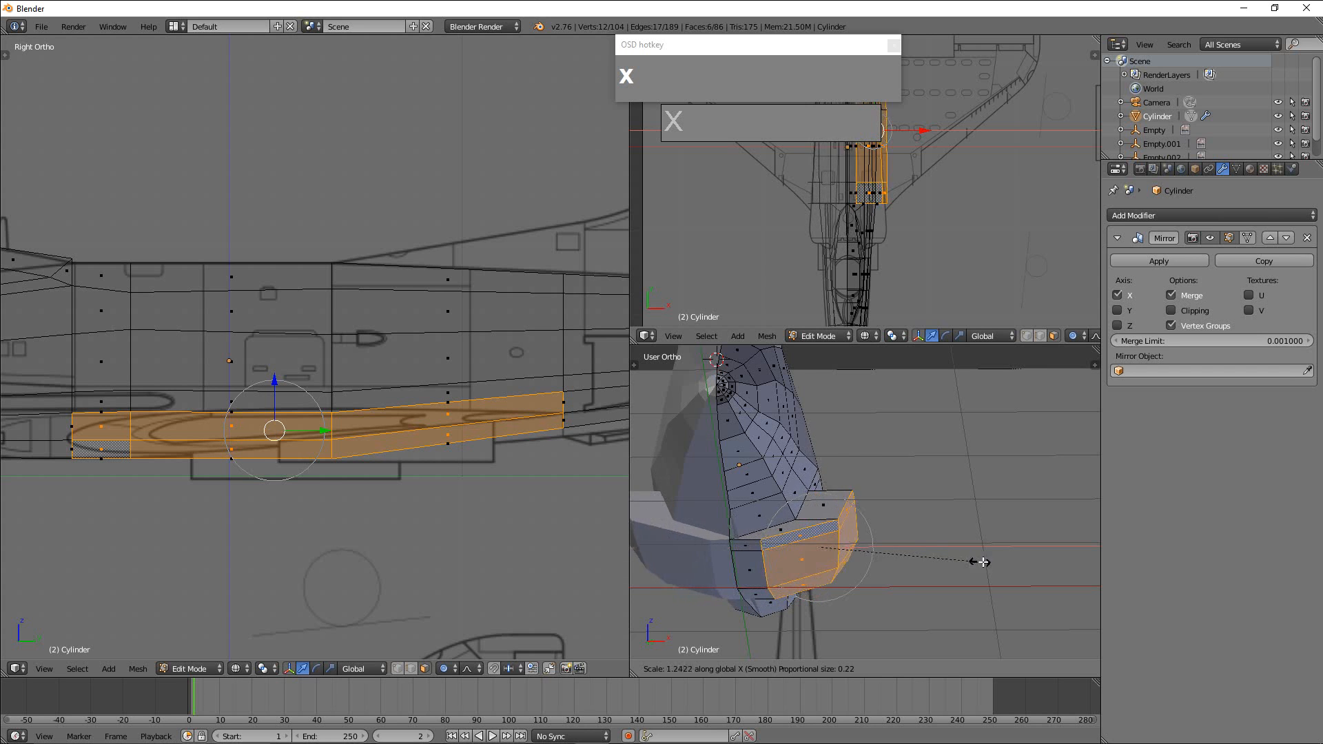
Undo the wing-root scaling and extrusion, and turn off proportional editing.
right_click(924, 562)
mouse_move(903, 571)
middle_down()
mouse_move(886, 585)
mouse_move(901, 575)
middle_up()
key(ctrl+z)
key(ctrl+z)
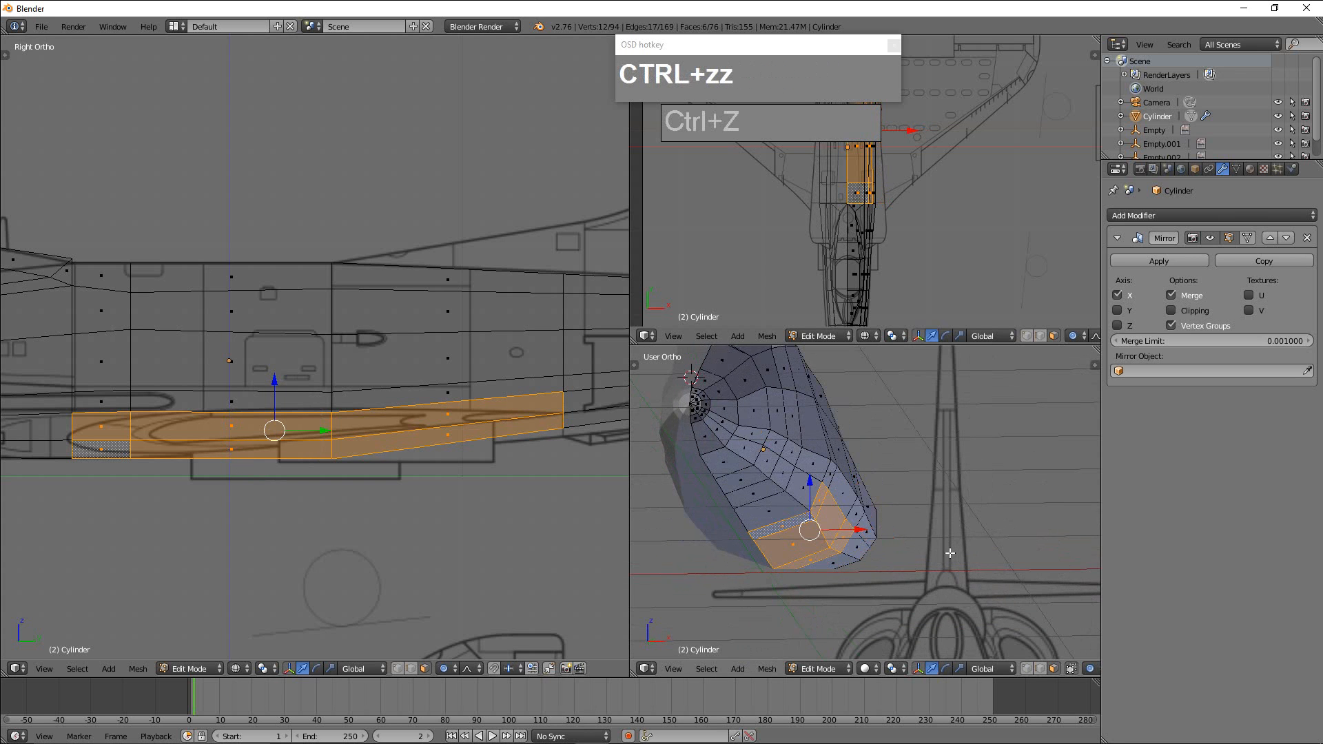
shift+right_click(782, 530)
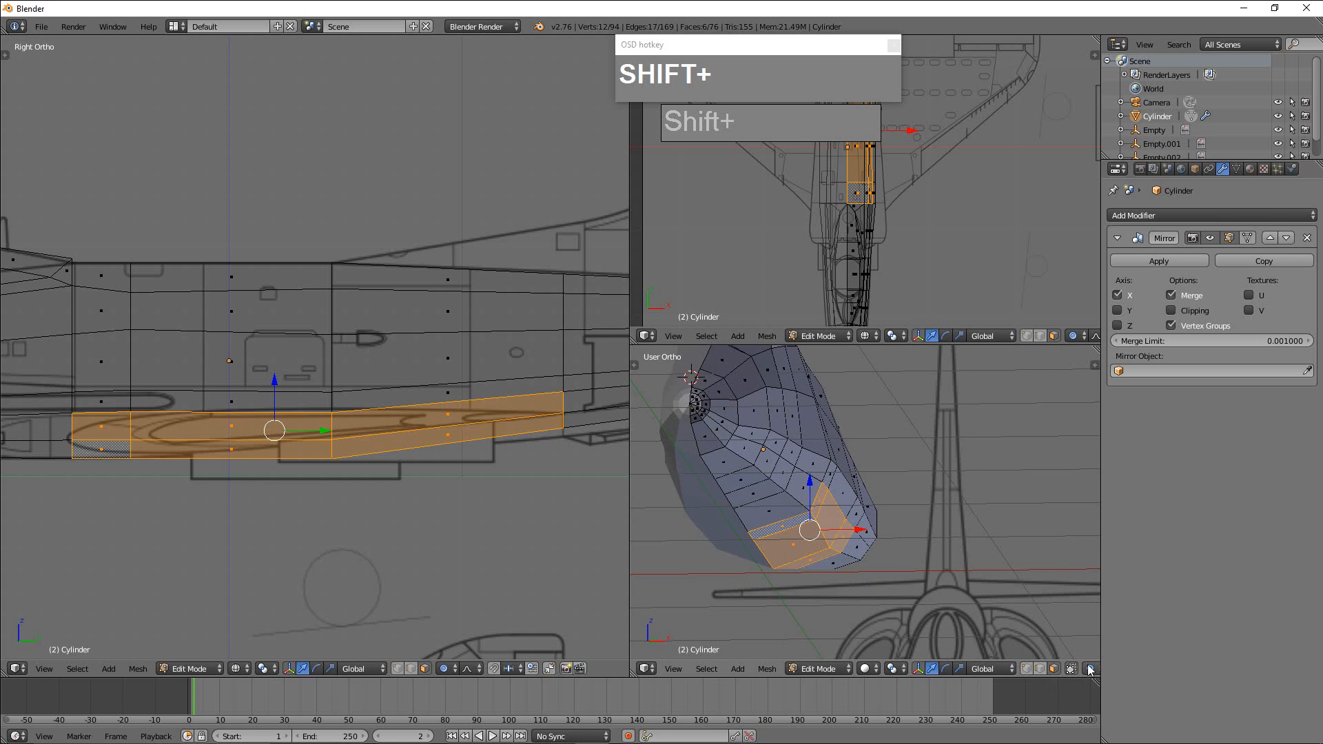
key(o)
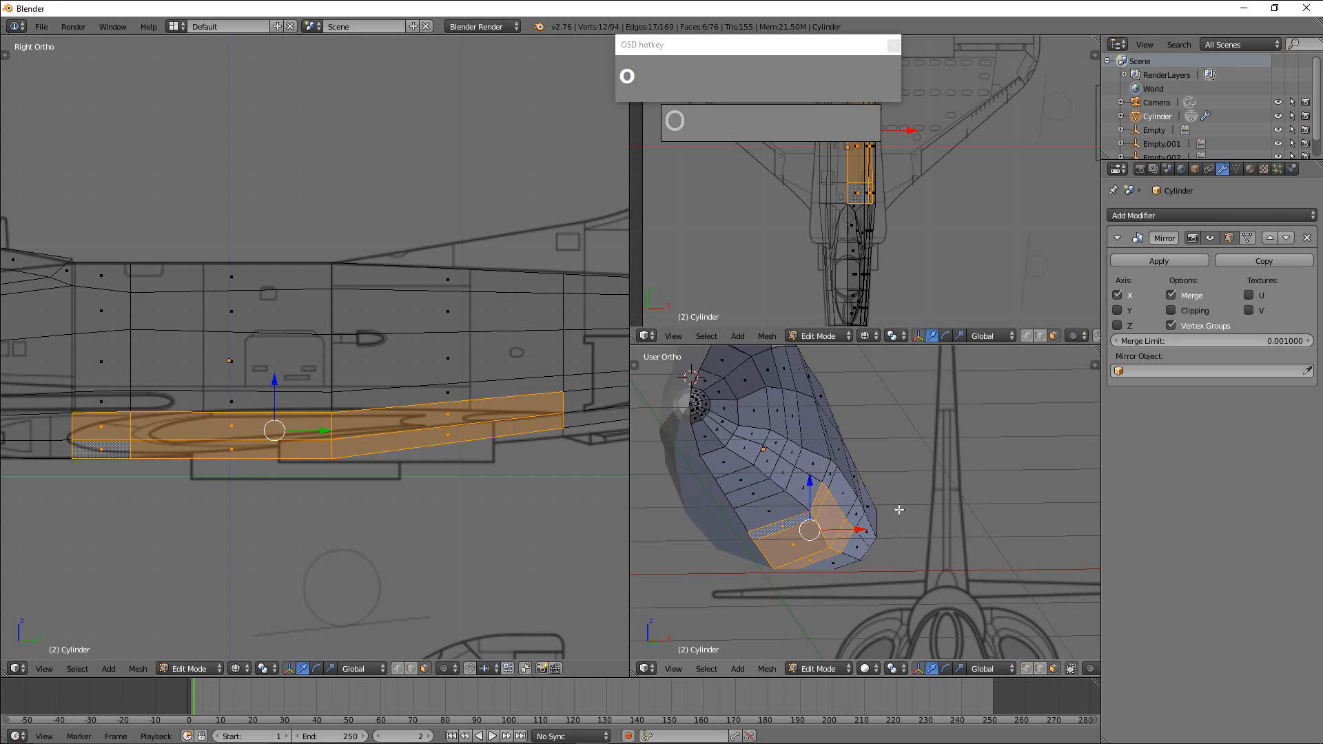
Extrude the six selected wing-root faces again and move them outward along the global X axis.
key(e)
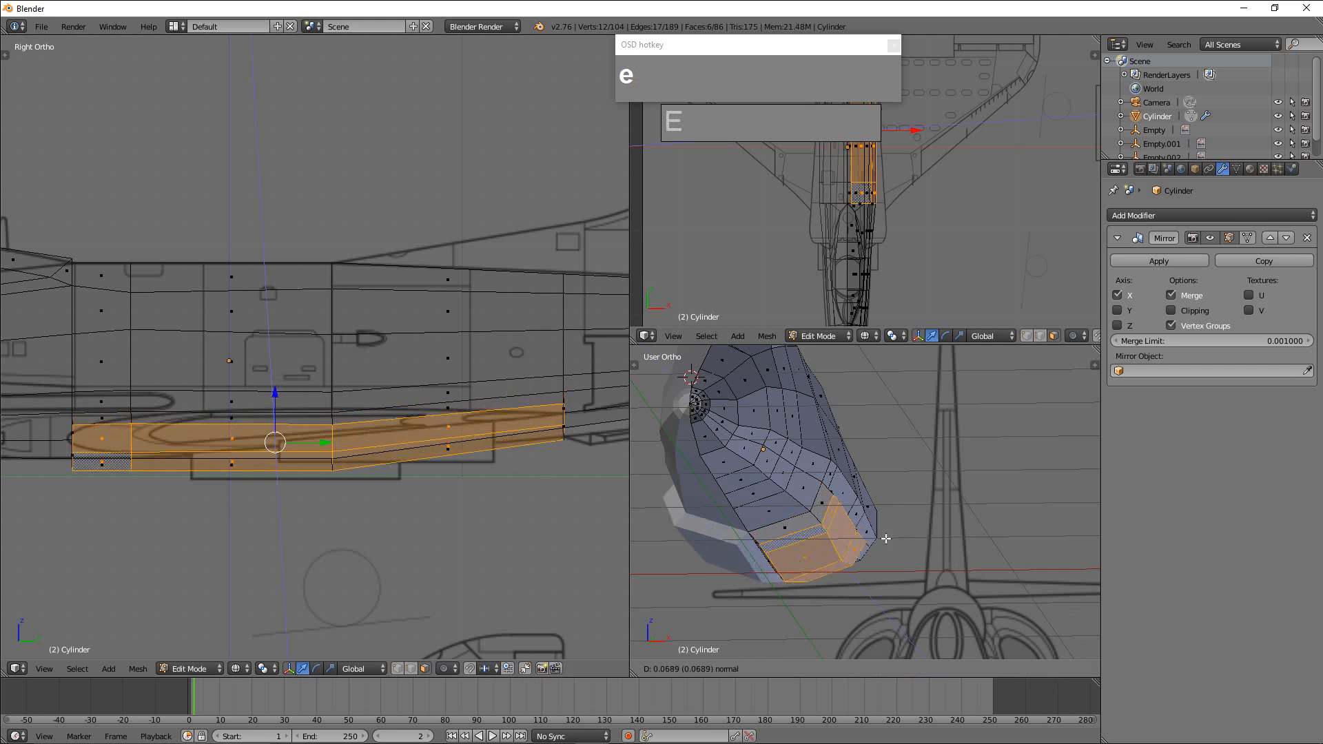
right_click(873, 546)
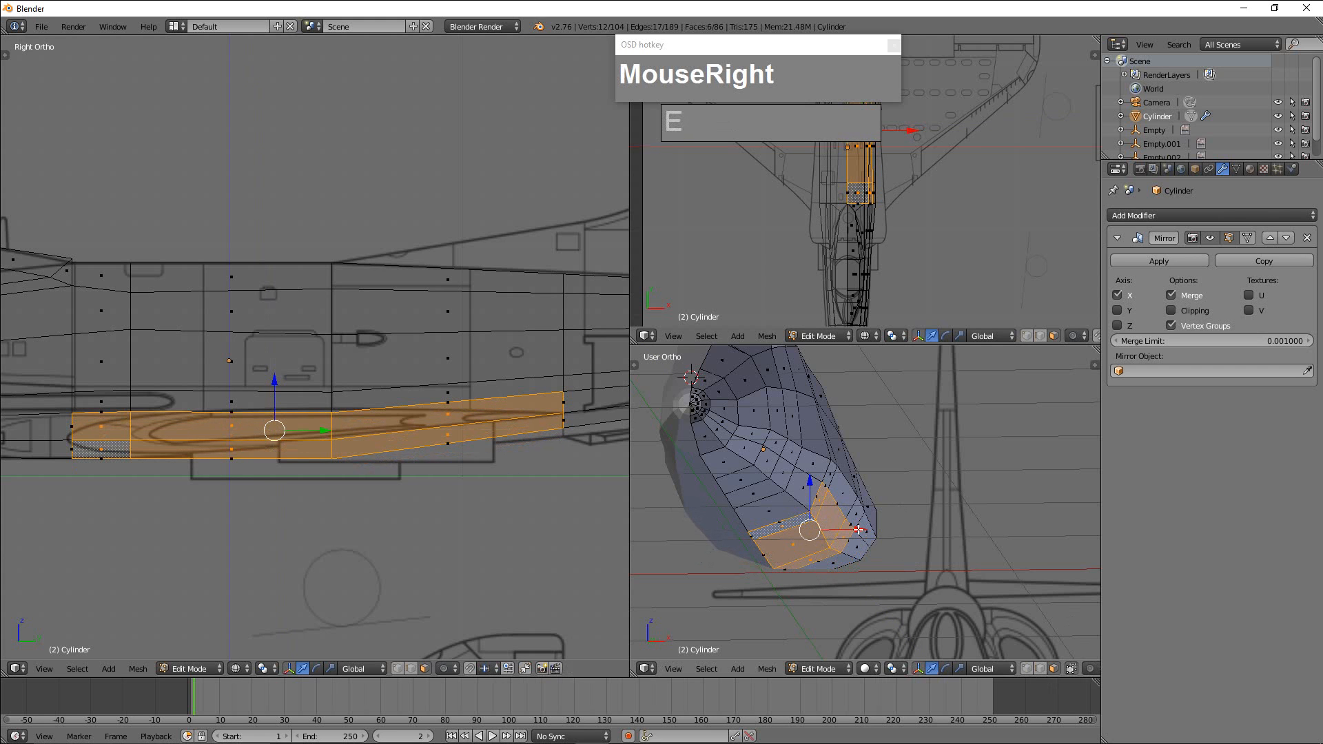
drag(859, 529, 895, 531)
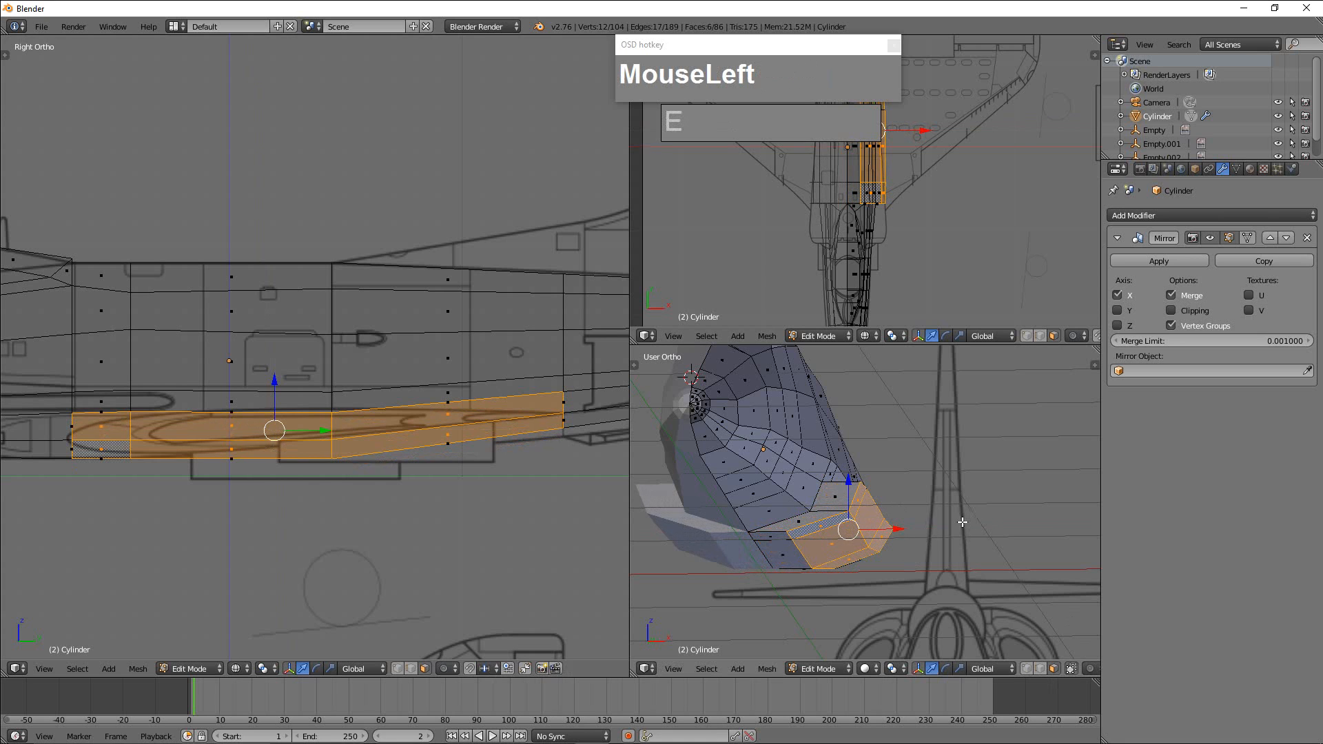
Flatten the extruded wing-root faces by scaling them to 0 along the global X axis.
key(s)
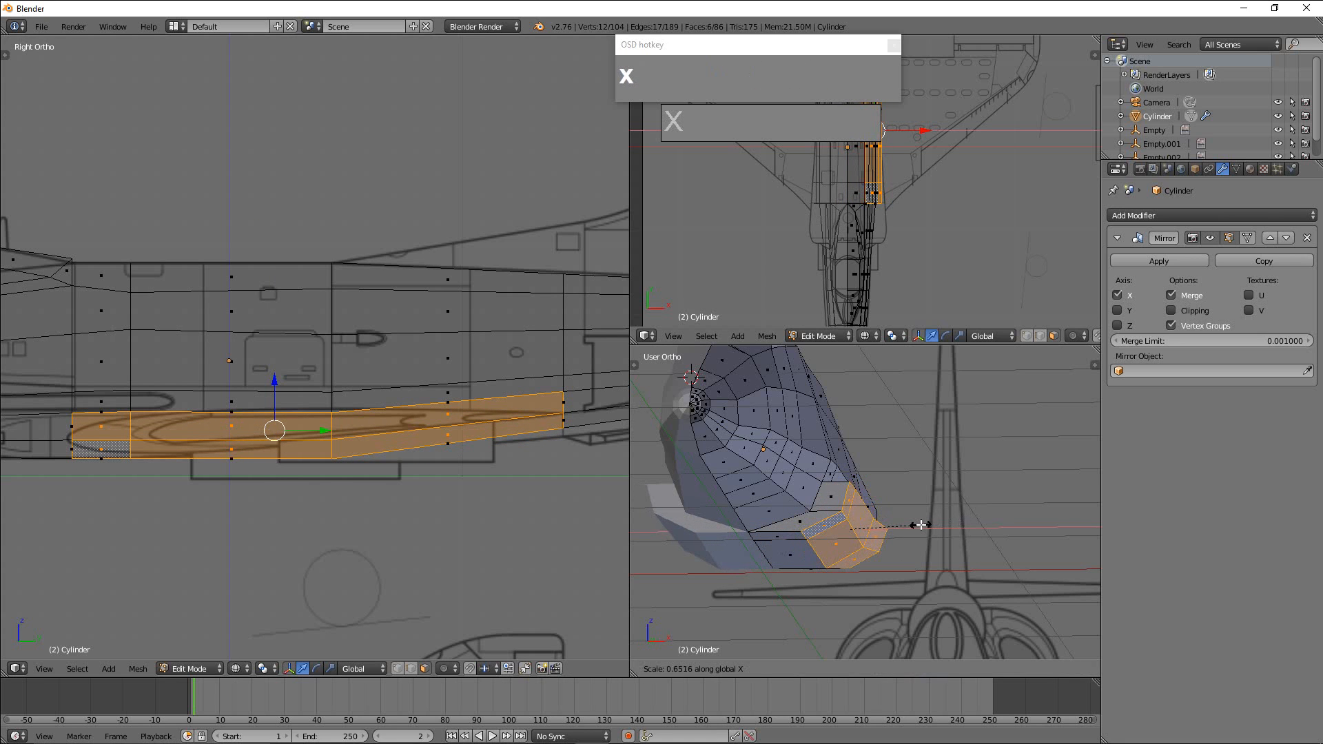
key(0)
click(846, 553)
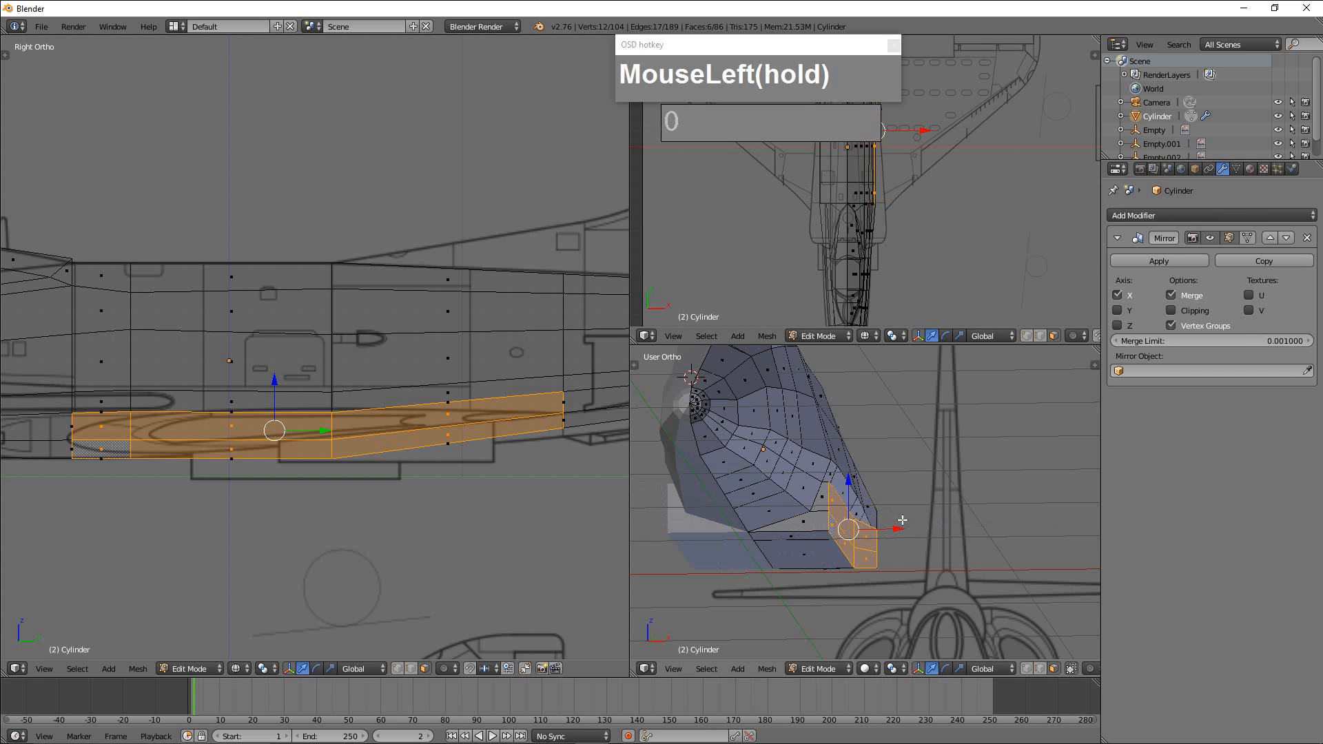
Switch to vertex selection and scale the wing root's outer upper and lower front vertices closer together along Z, following the blueprint's leading edge.
middle_drag(903, 521, 930, 542)
scroll(910, 524, down, 2)
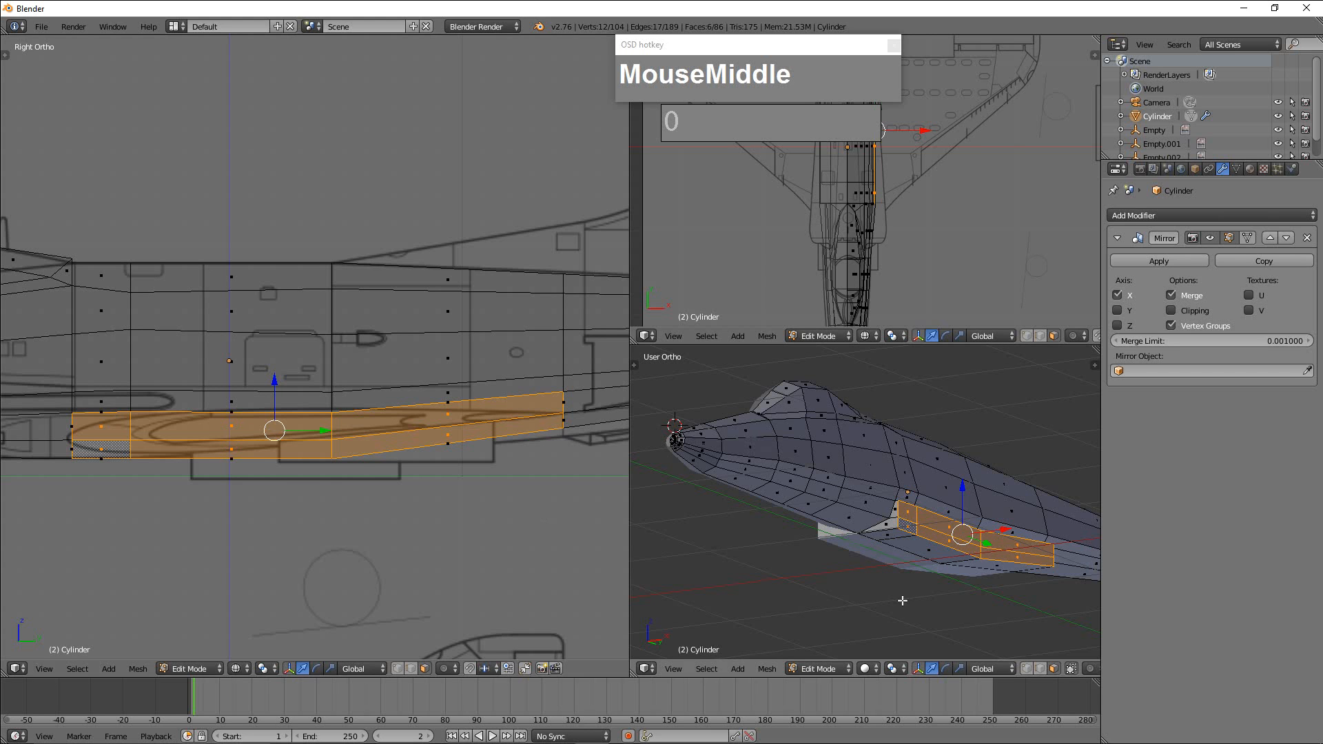
key(ctrl+Tab)
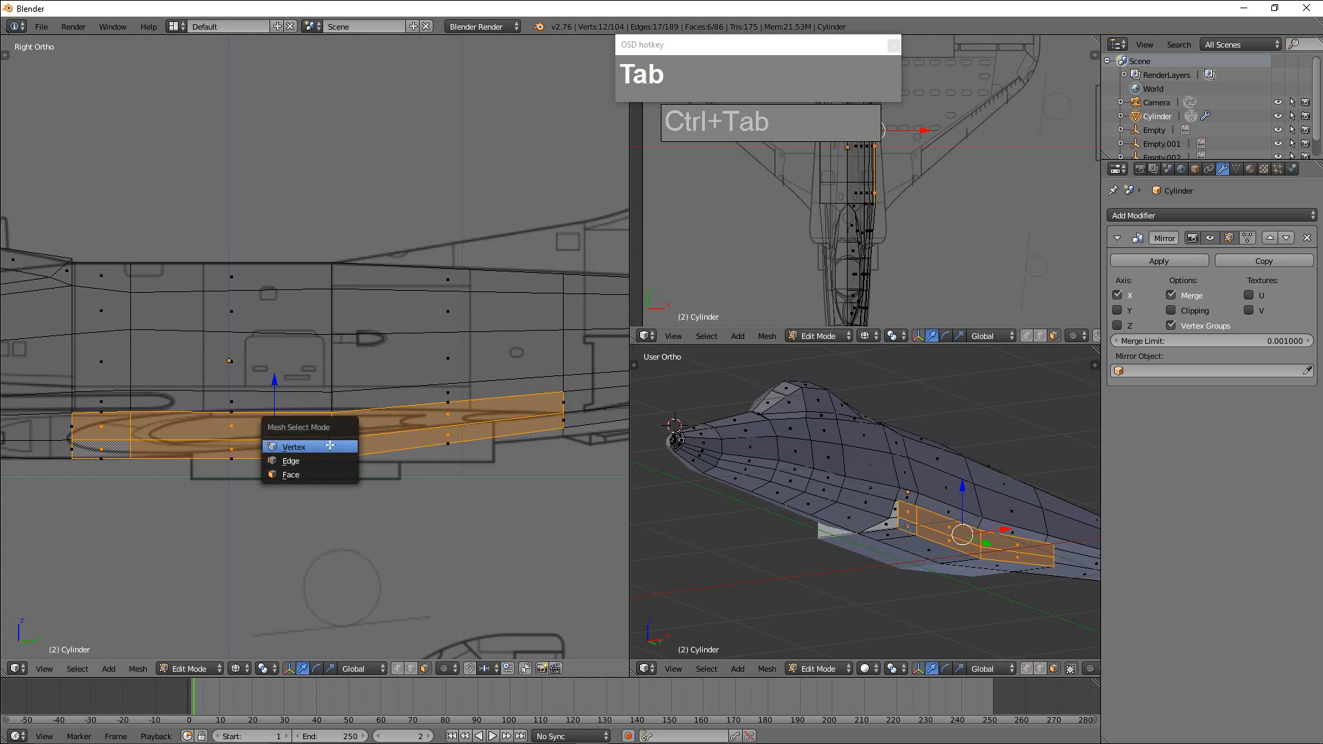
click(308, 461)
scroll(998, 563, up, 3)
right_click(919, 503)
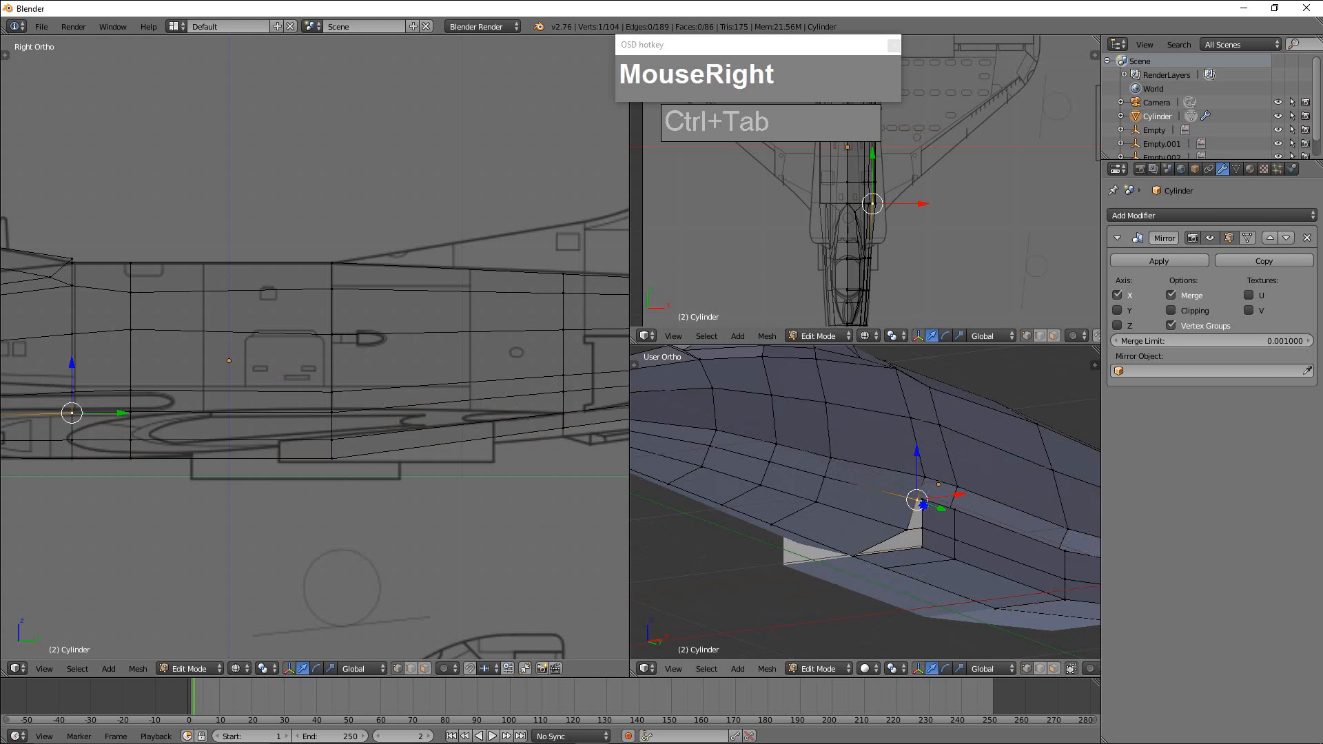
scroll(975, 547, up, 2)
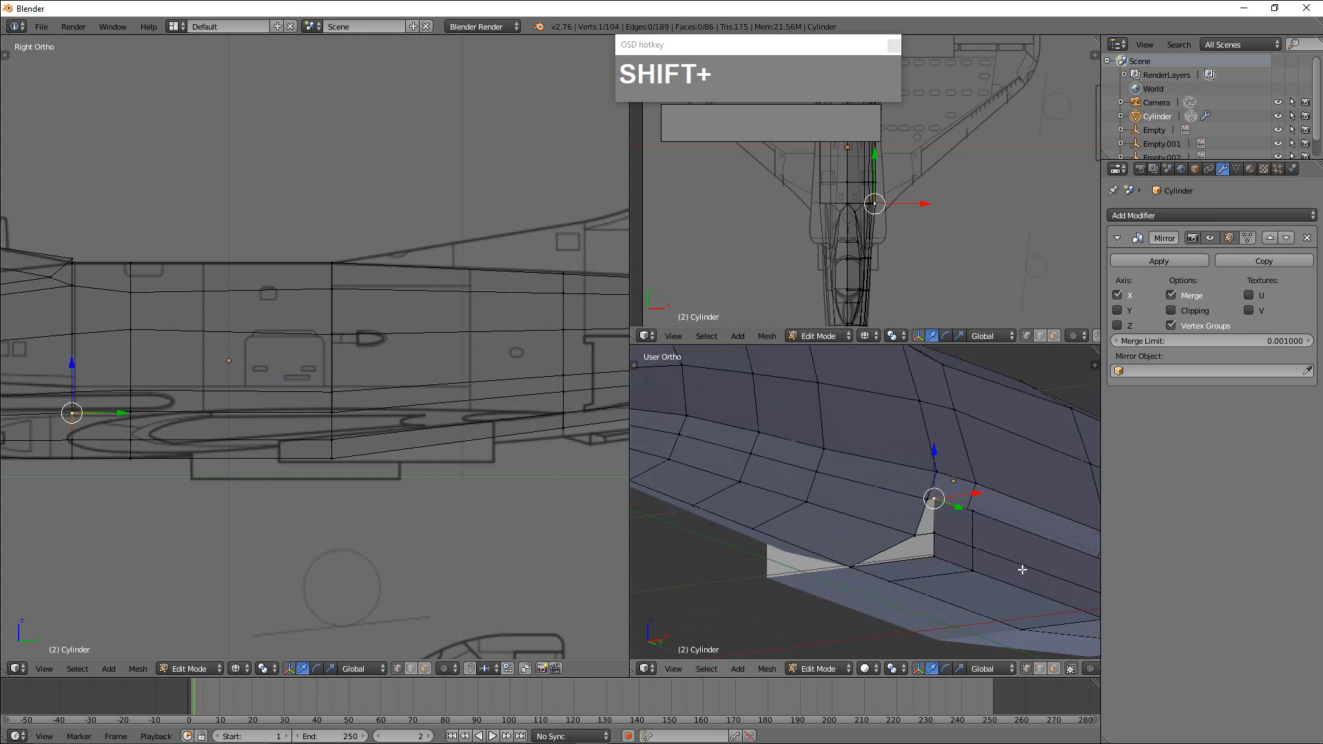
shift+middle_drag(993, 572, 890, 555)
scroll(890, 555, up, 1)
shift+right_click(796, 569)
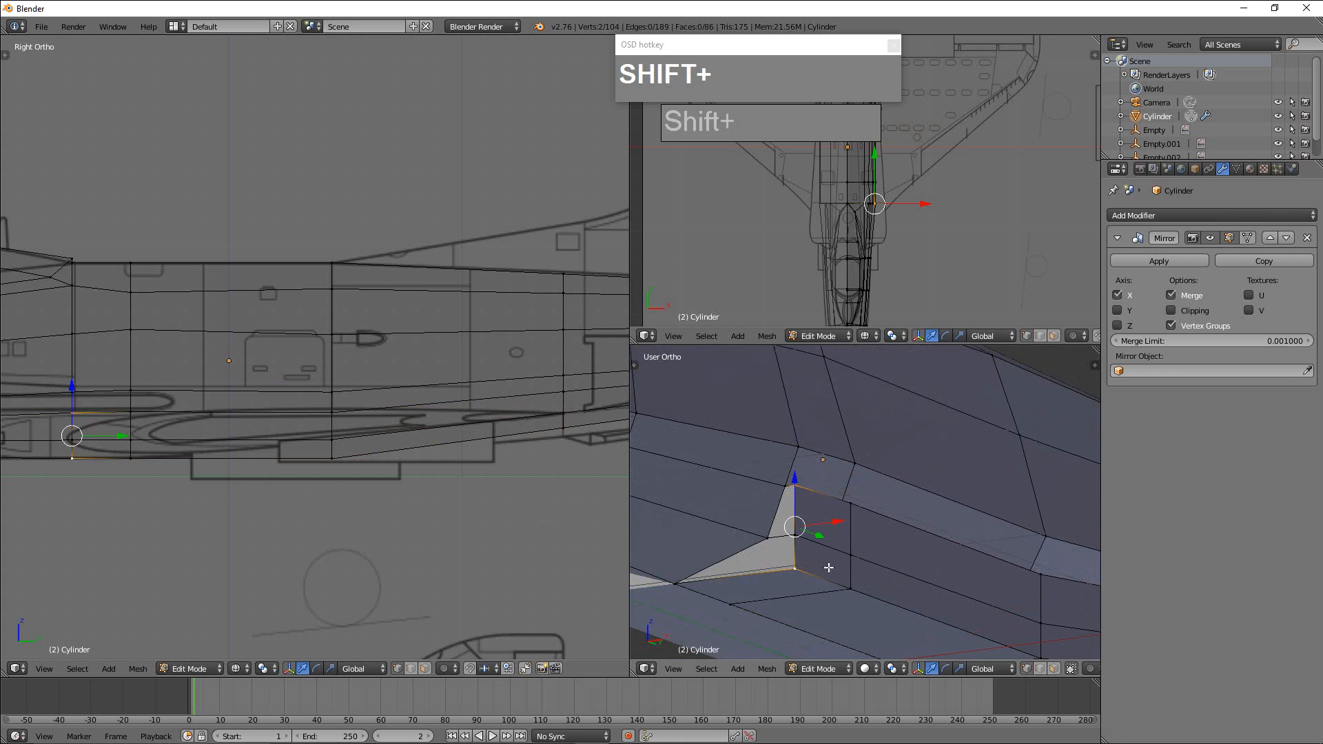
key(s)
key(z)
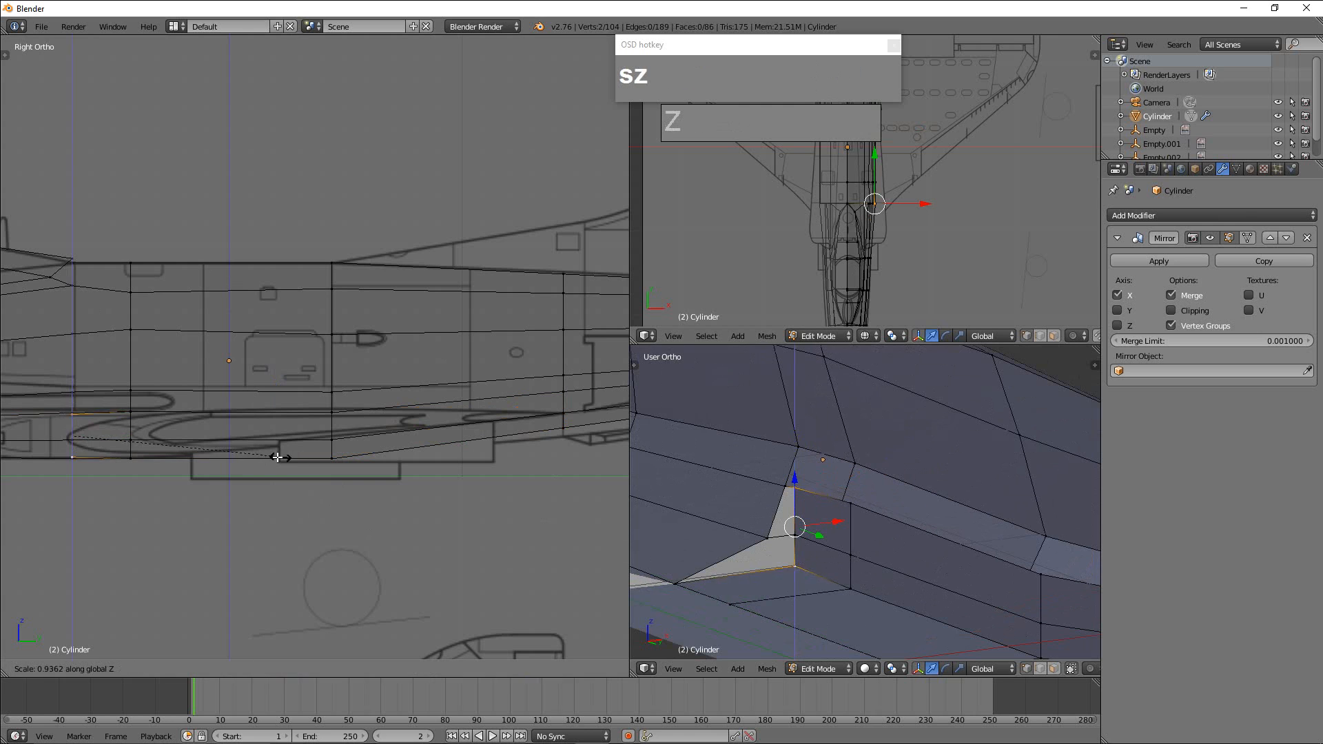
click(122, 446)
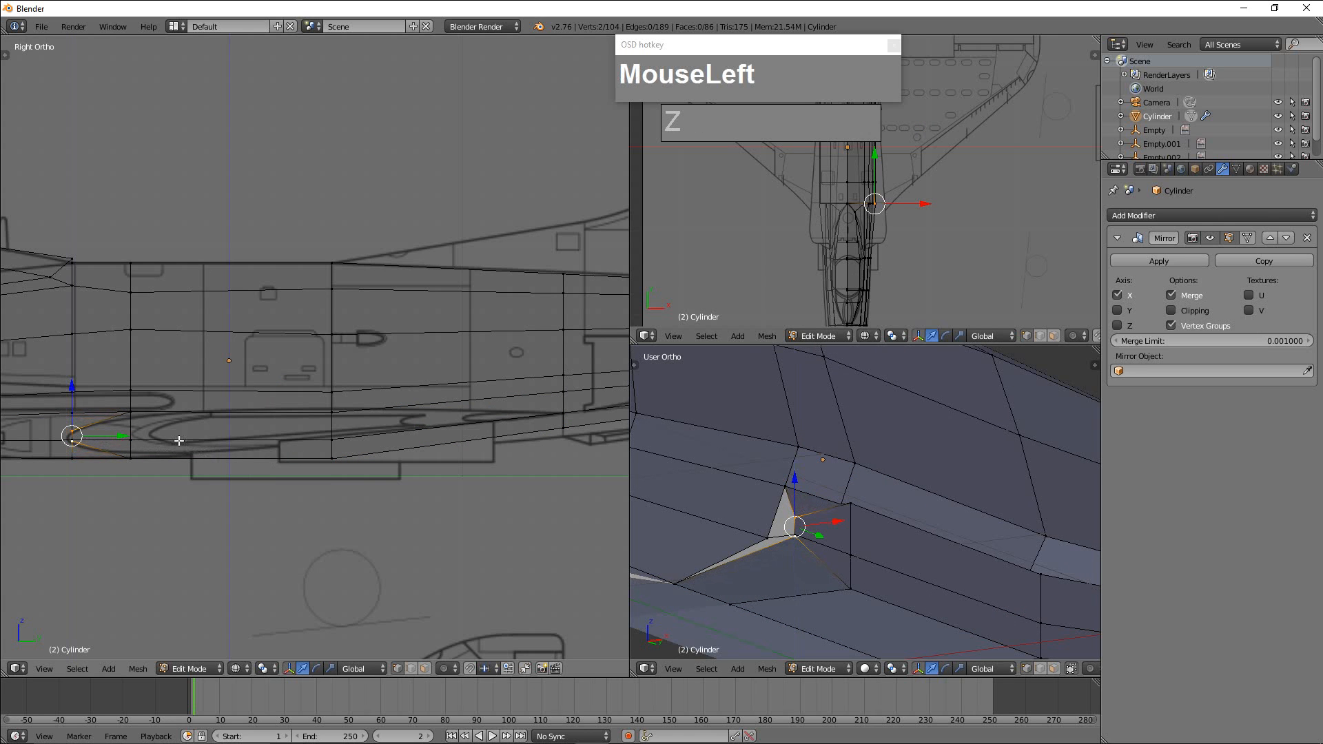
Scale the outer upper and lower vertices of the wing root's second section closer together along Z.
right_click(847, 511)
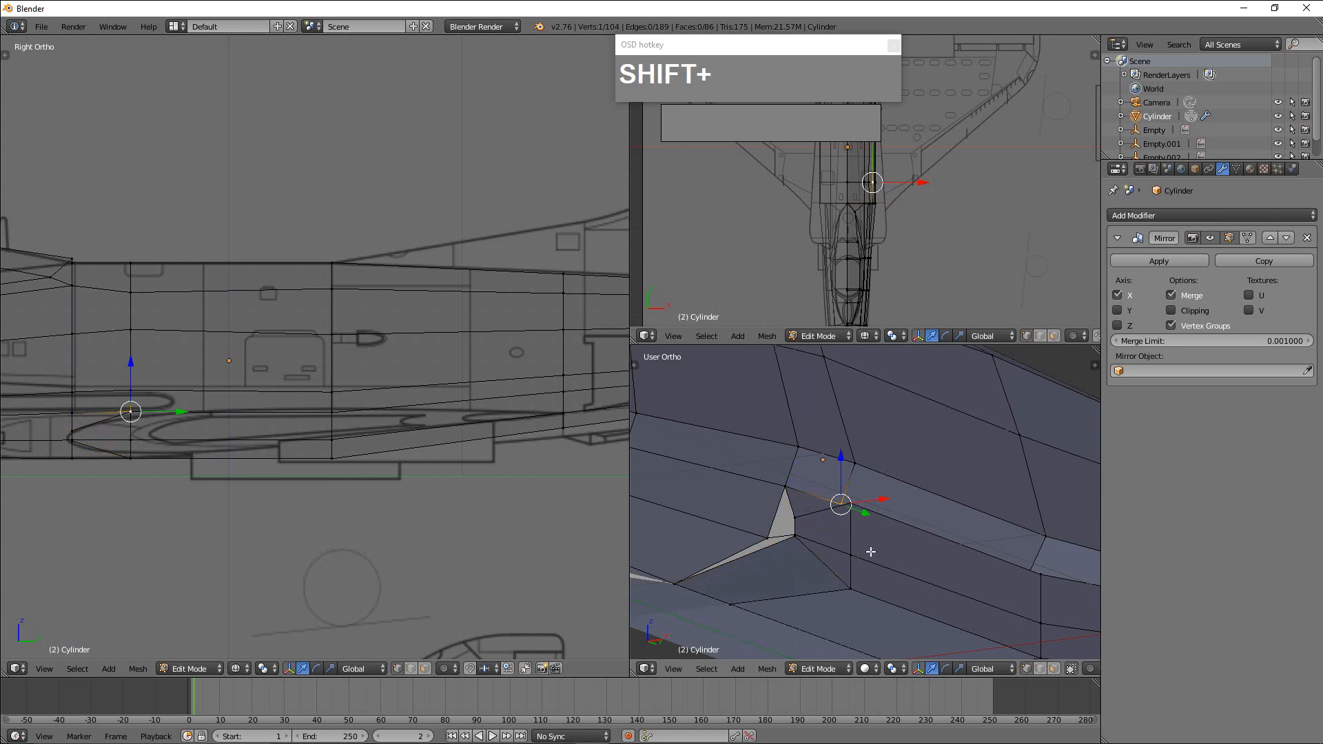
right_drag(865, 530, 865, 529)
shift+right_click(855, 588)
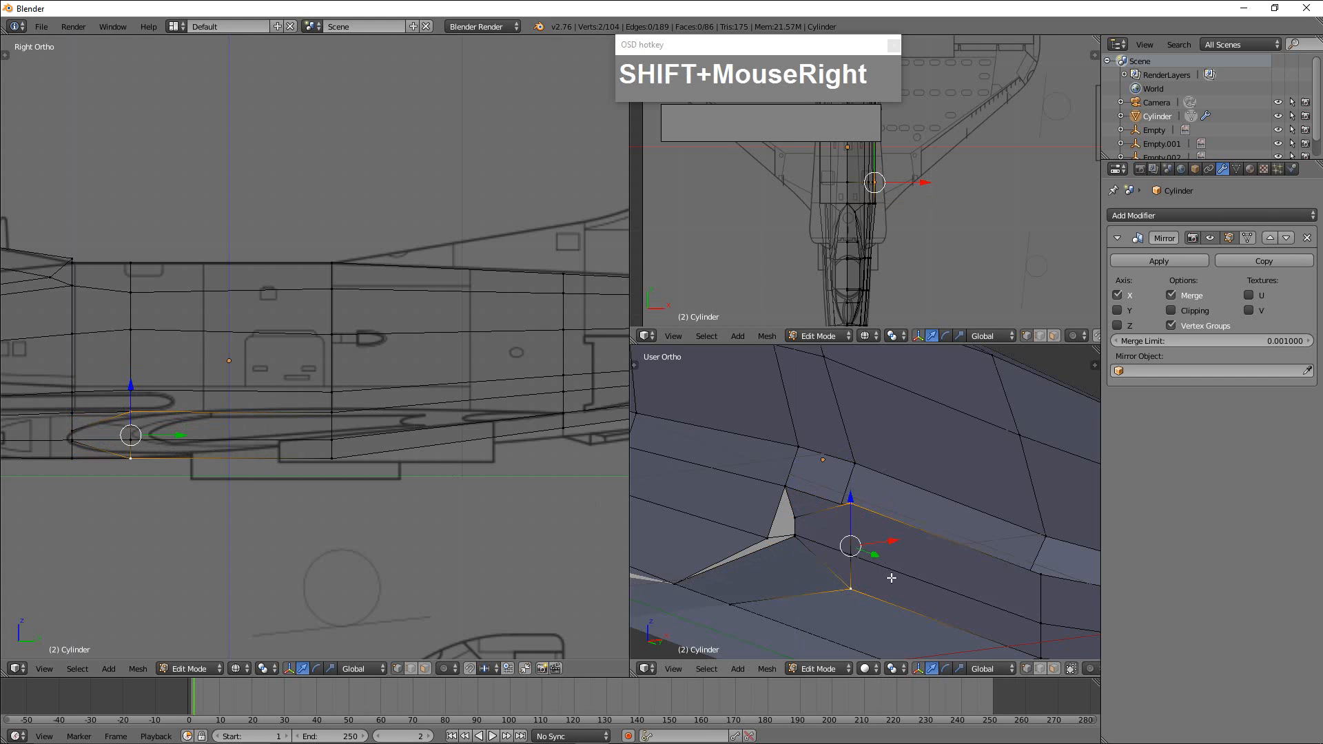
key(s)
key(z)
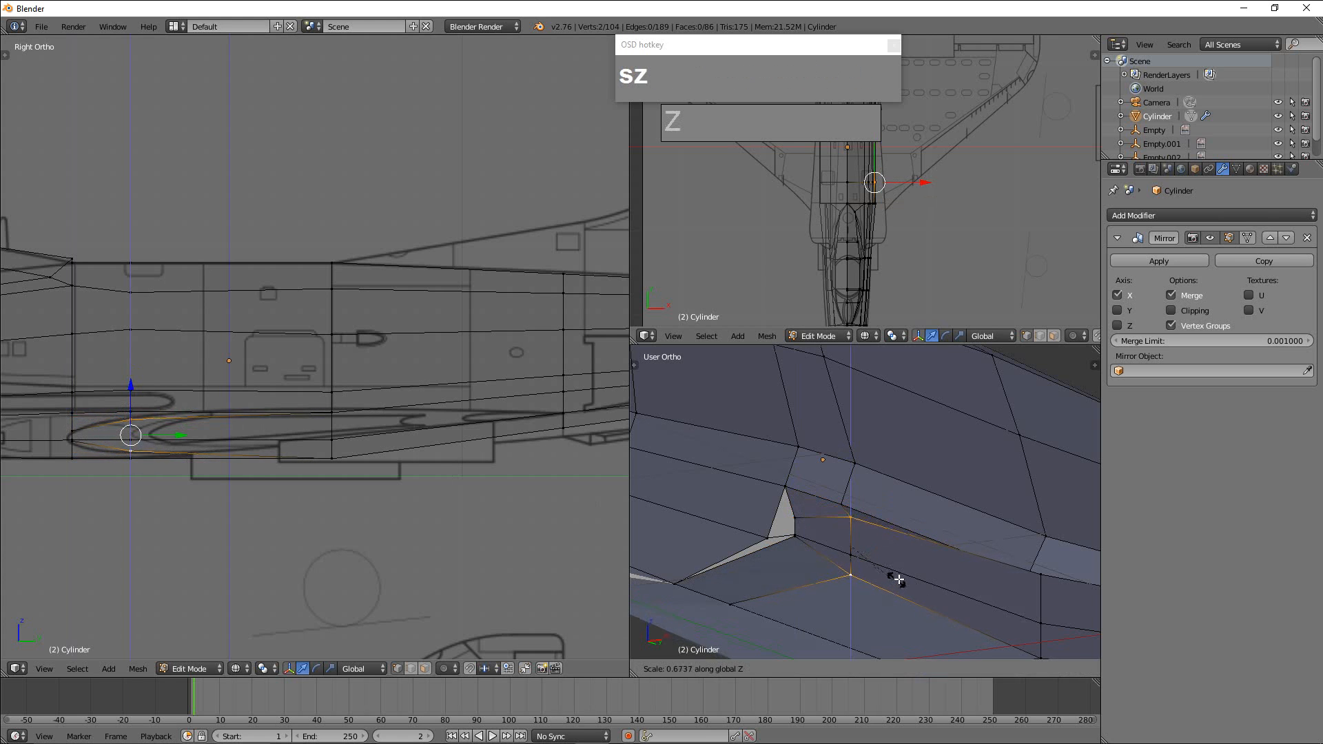
click(893, 579)
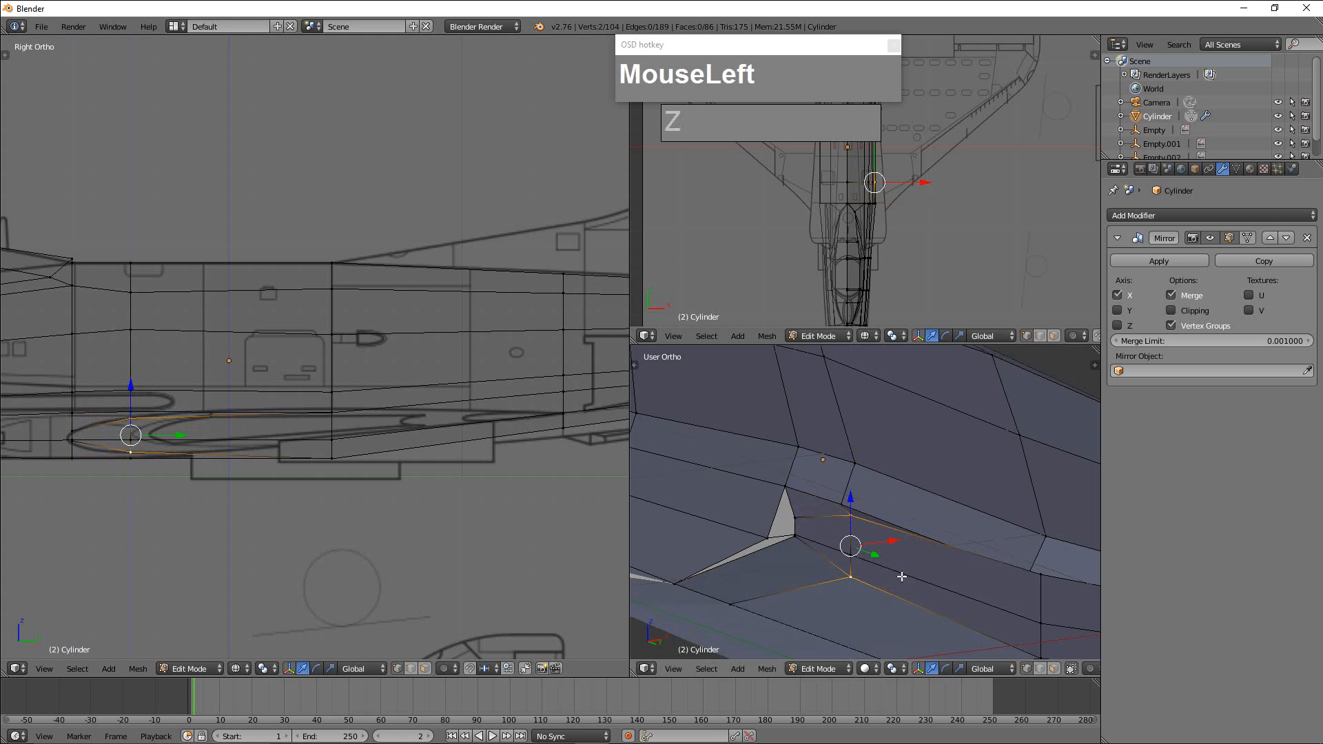
Raise the fuselage's bottom centreline vertex and the wing root's lower outer vertex at the third section to match the side blueprint.
right_click(328, 464)
drag(337, 417, 335, 404)
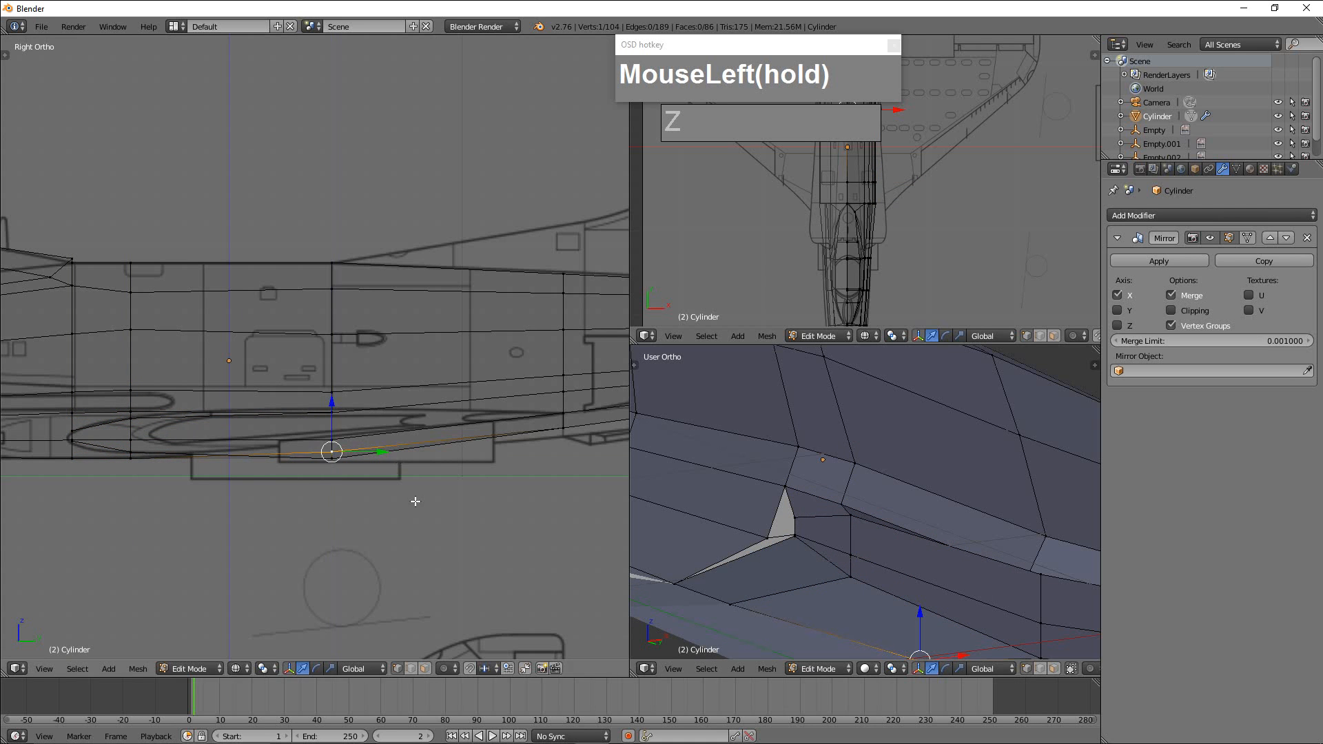
scroll(414, 495, down, 3)
middle_drag(943, 597, 665, 511)
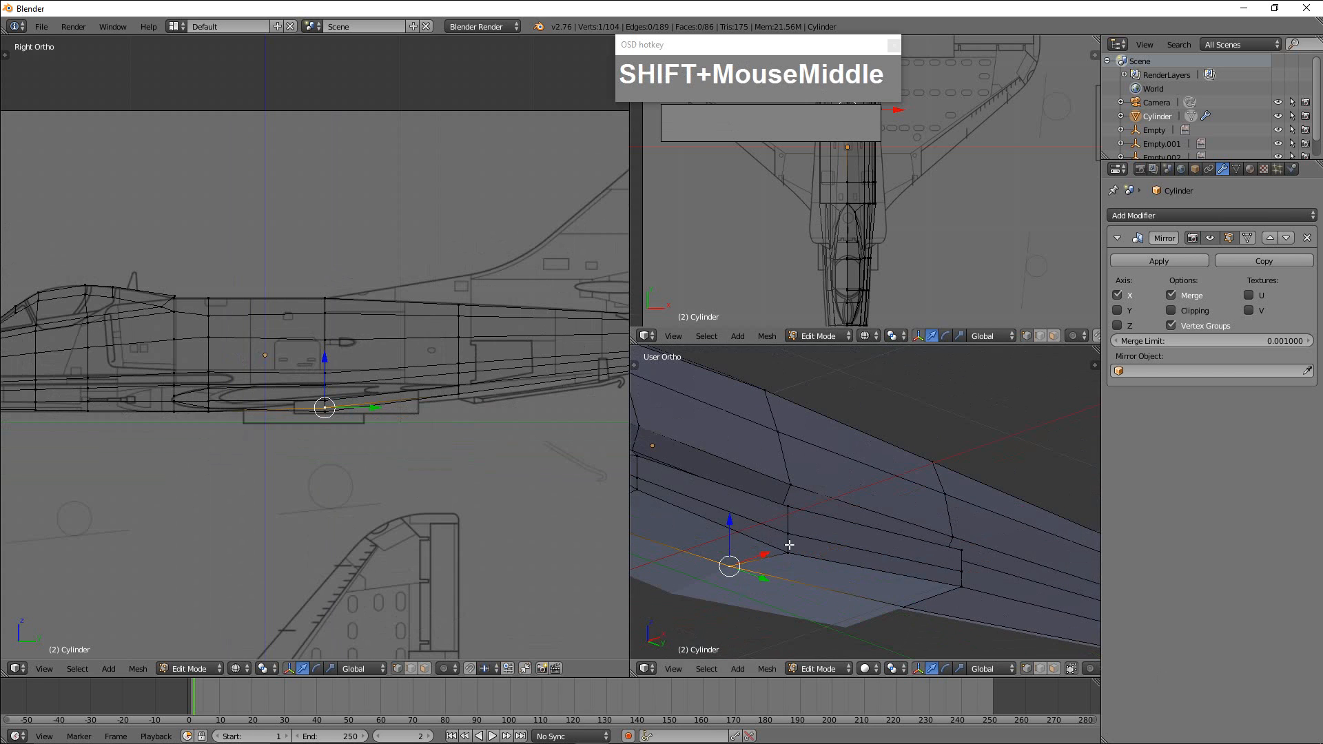
right_click(806, 546)
drag(790, 502, 789, 496)
Raise the lower outer vertex at the wing root's rear end along Z.
shift+middle_drag(853, 544, 879, 562)
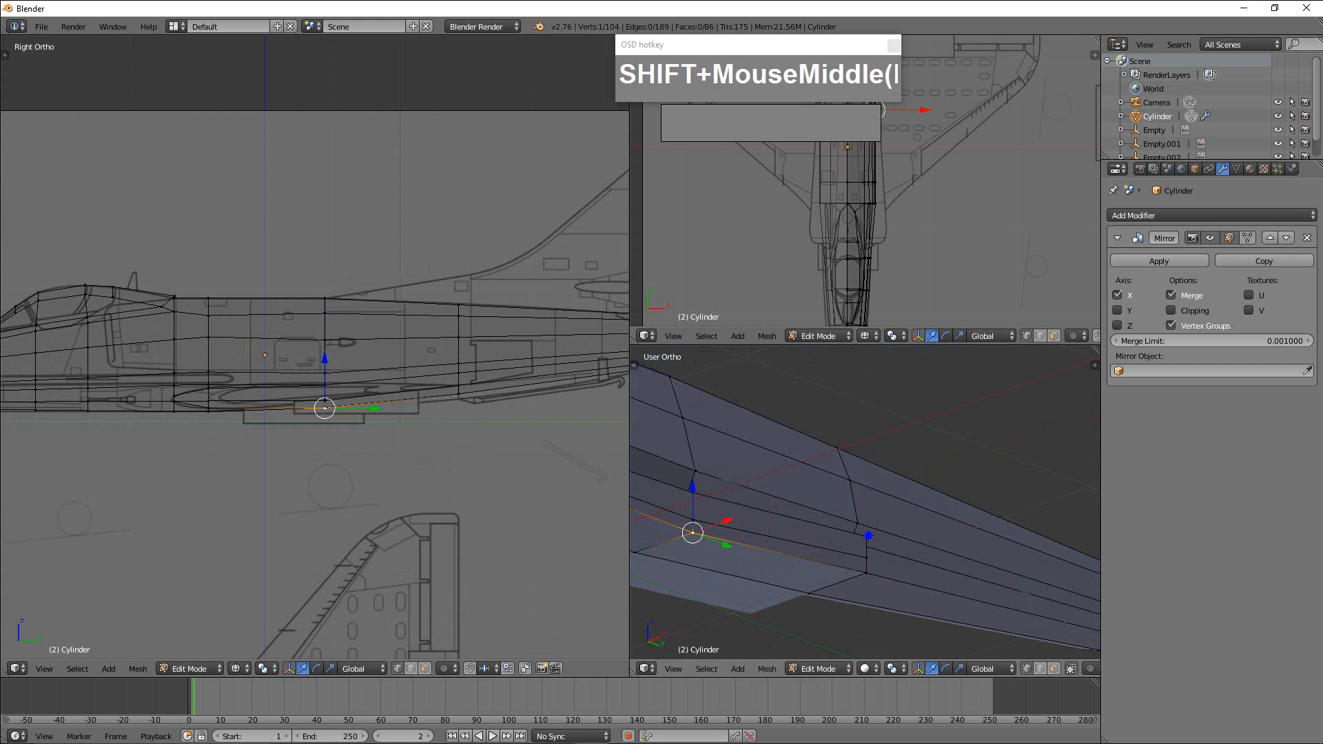
right_click(868, 540)
drag(462, 326, 458, 336)
middle_drag(866, 581, 786, 606)
scroll(906, 552, up, 3)
right_click(912, 556)
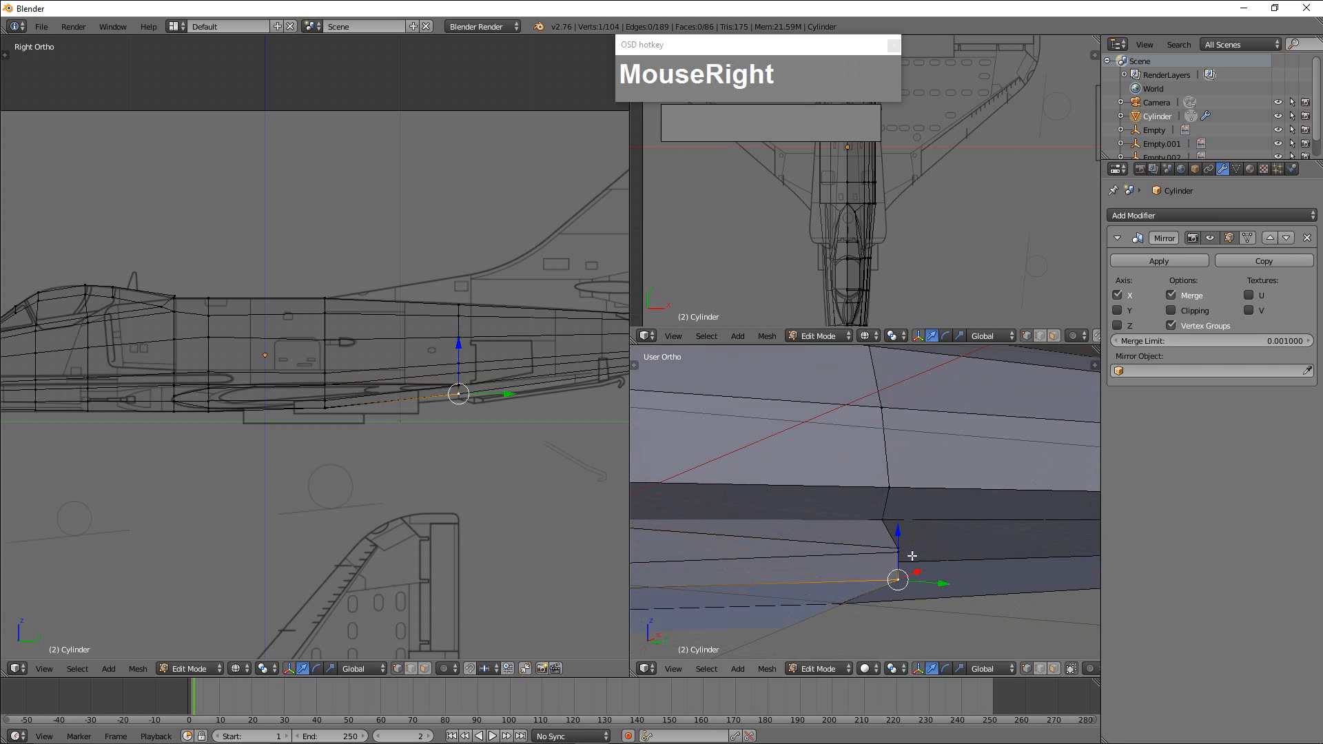
drag(900, 534, 902, 510)
Adjust the heights of the lower and upper outer vertices at the wing root's third section.
shift+middle_drag(841, 579, 889, 579)
right_click(876, 565)
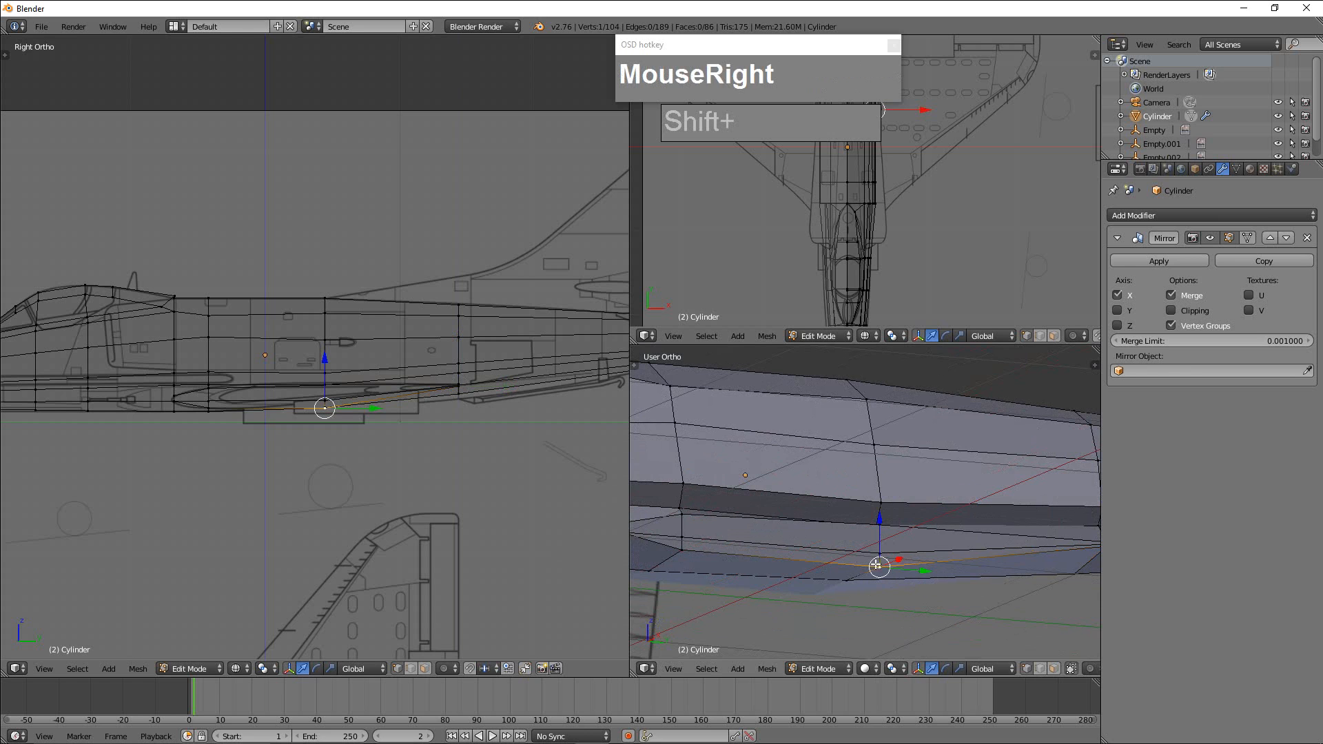
drag(883, 522, 582, 533)
scroll(348, 416, up, 2)
scroll(896, 559, up, 3)
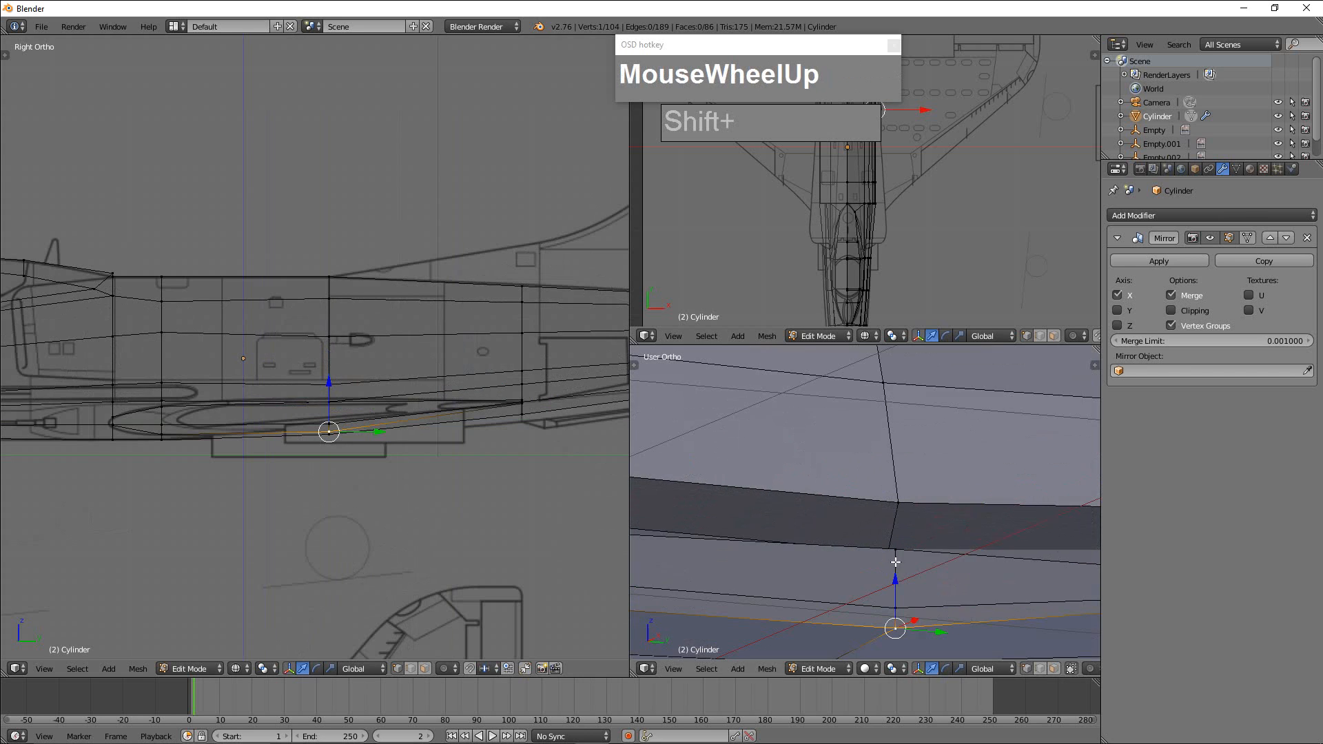
right_click(900, 550)
drag(900, 507, 898, 509)
Raise the vertices where the wing root's upper edge meets the fuselage, at the third section and the rear end.
middle_drag(886, 549, 817, 615)
scroll(880, 535, down, 3)
scroll(818, 615, up, 2)
right_click(889, 481)
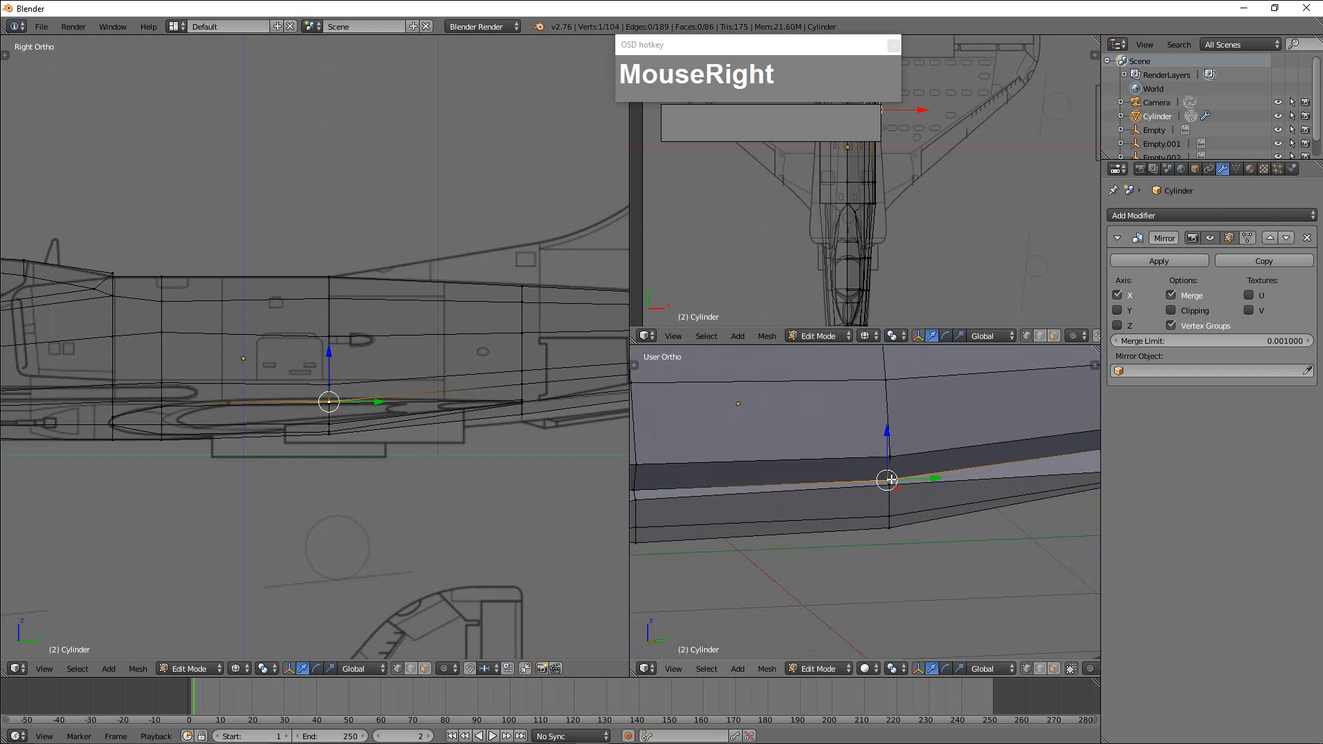
drag(890, 440, 890, 433)
shift+middle_drag(1039, 503, 786, 513)
scroll(847, 518, down, 2)
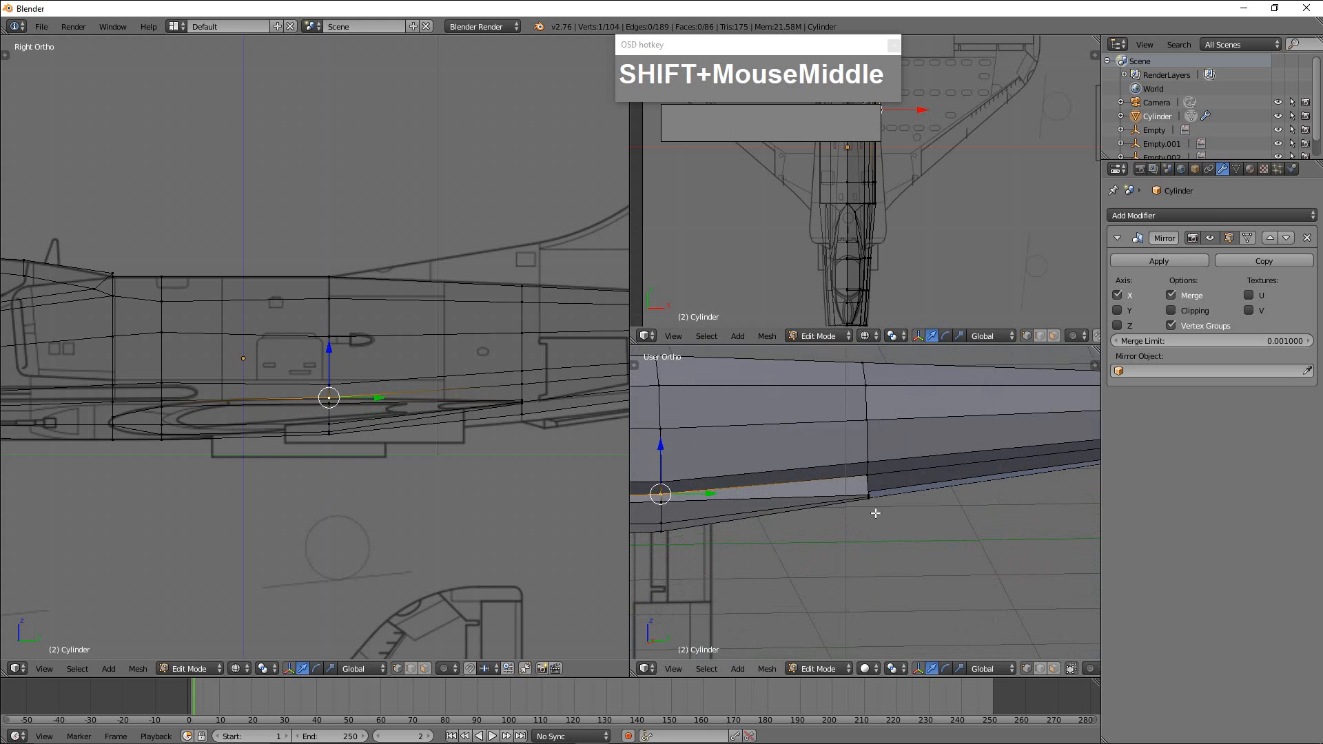
middle_drag(901, 502, 817, 488)
right_click(819, 475)
drag(807, 437, 825, 508)
Move the wing root's upper and lower front vertices slightly rearward along Y to round the leading edge.
middle_drag(825, 508, 931, 509)
scroll(856, 514, up, 3)
scroll(867, 505, up, 2)
shift+middle_drag(820, 499, 848, 464)
scroll(853, 459, up, 2)
scroll(852, 460, up, 2)
right_click(769, 395)
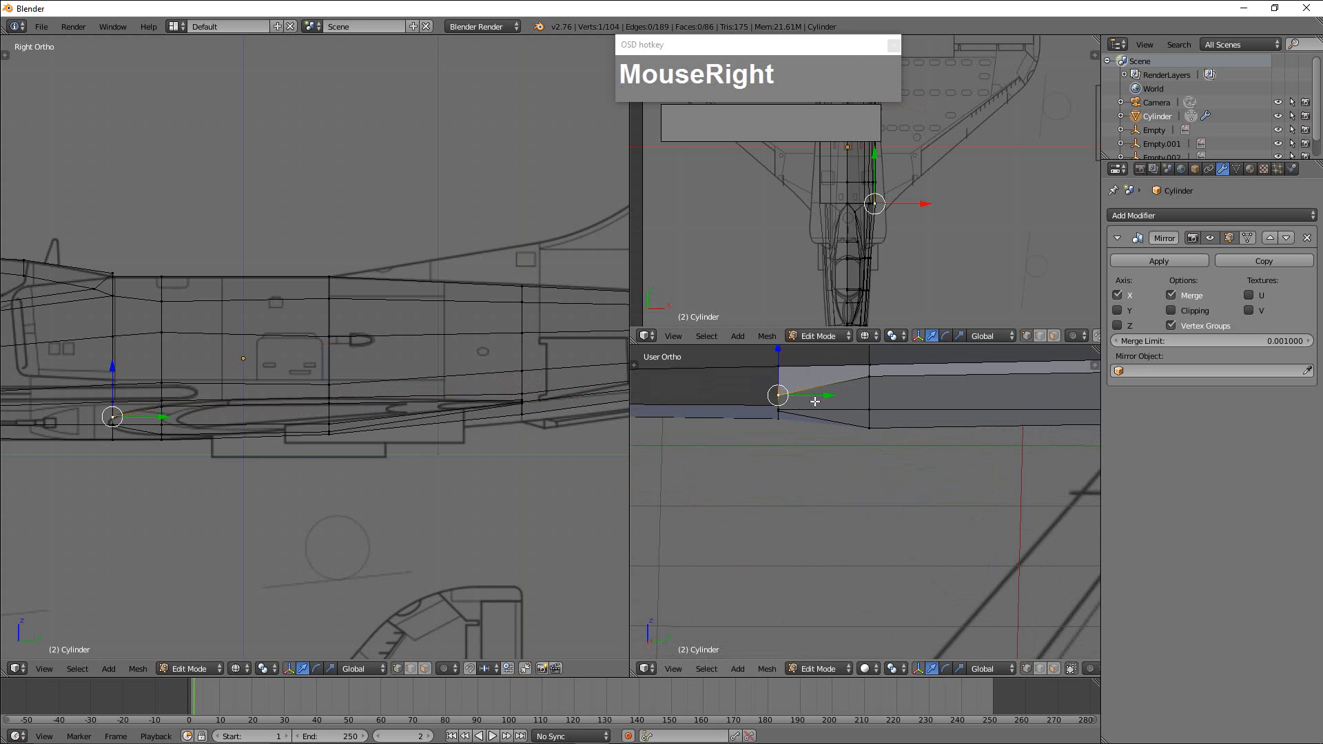
mouse_move(816, 399)
mouse_down()
mouse_move(780, 382)
mouse_move(827, 418)
mouse_up()
right_click(783, 415)
scroll(343, 420, up, 3)
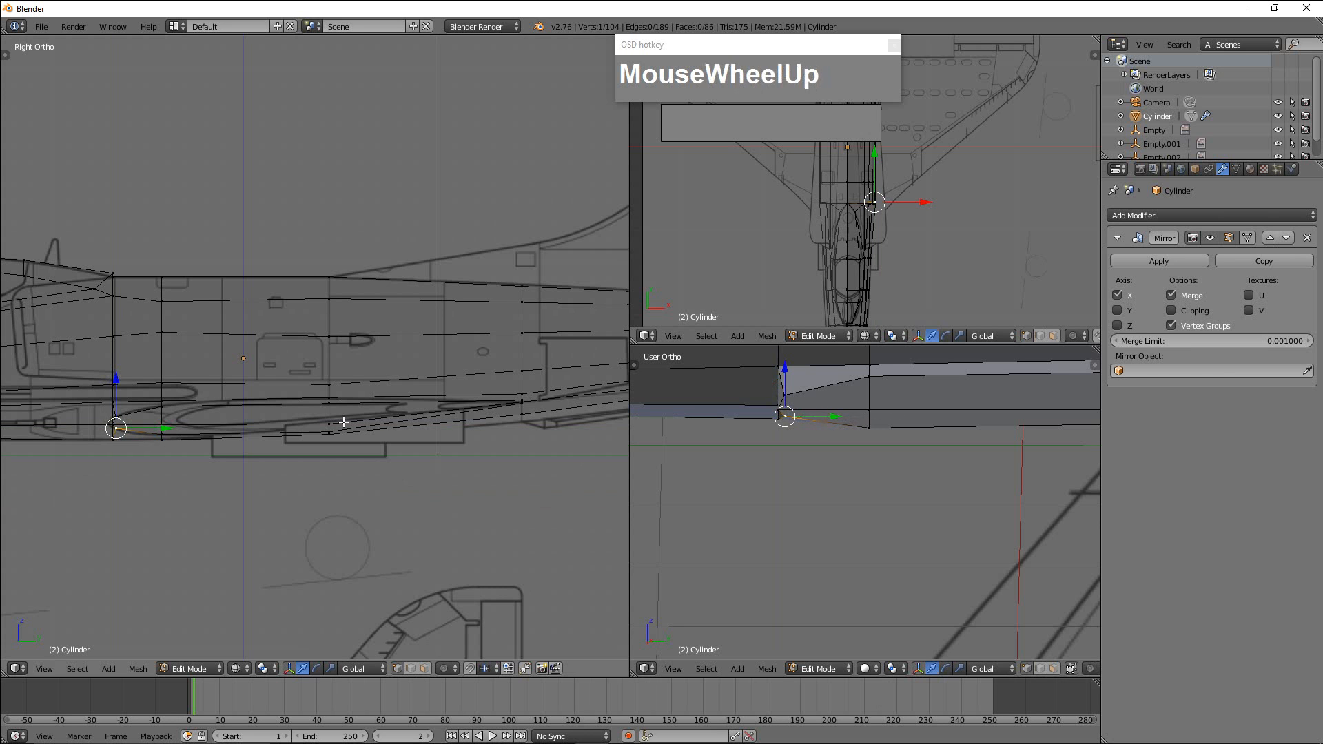
Move the fuselage's middle vertex at the wing root's leading edge forward along Y in the side view.
shift+middle_drag(391, 439, 746, 402)
scroll(334, 528, up, 7)
shift+middle_drag(346, 605, 359, 489)
right_click(355, 512)
drag(393, 513, 378, 512)
right_click(384, 475)
Lower the fuselage vertex above the leading edge slightly, and move the middle fuselage vertex further forward along Y.
right_click(346, 374)
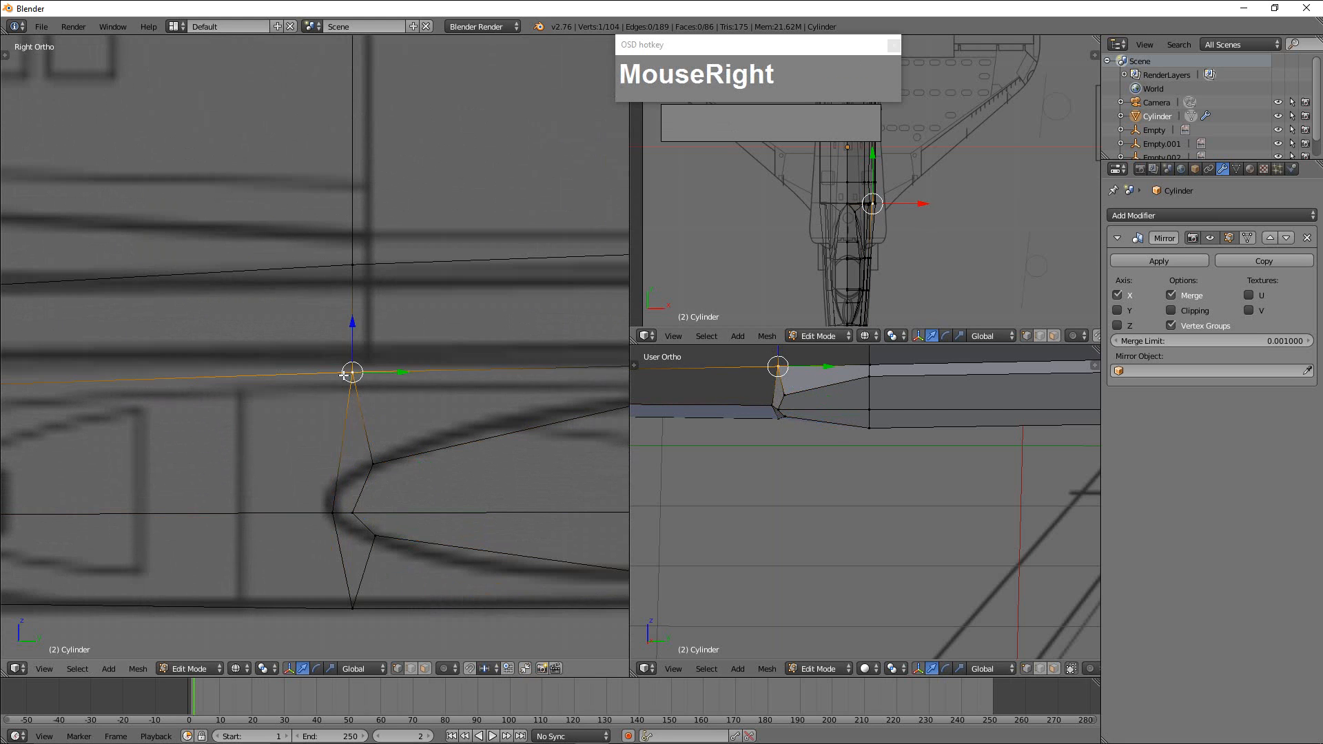
drag(353, 330, 353, 345)
right_click(337, 513)
drag(377, 515, 359, 509)
Raise the fuselage's bottom vertex below the leading edge slightly, and raise the fuselage vertex above the wing root's second section.
scroll(442, 521, down, 2)
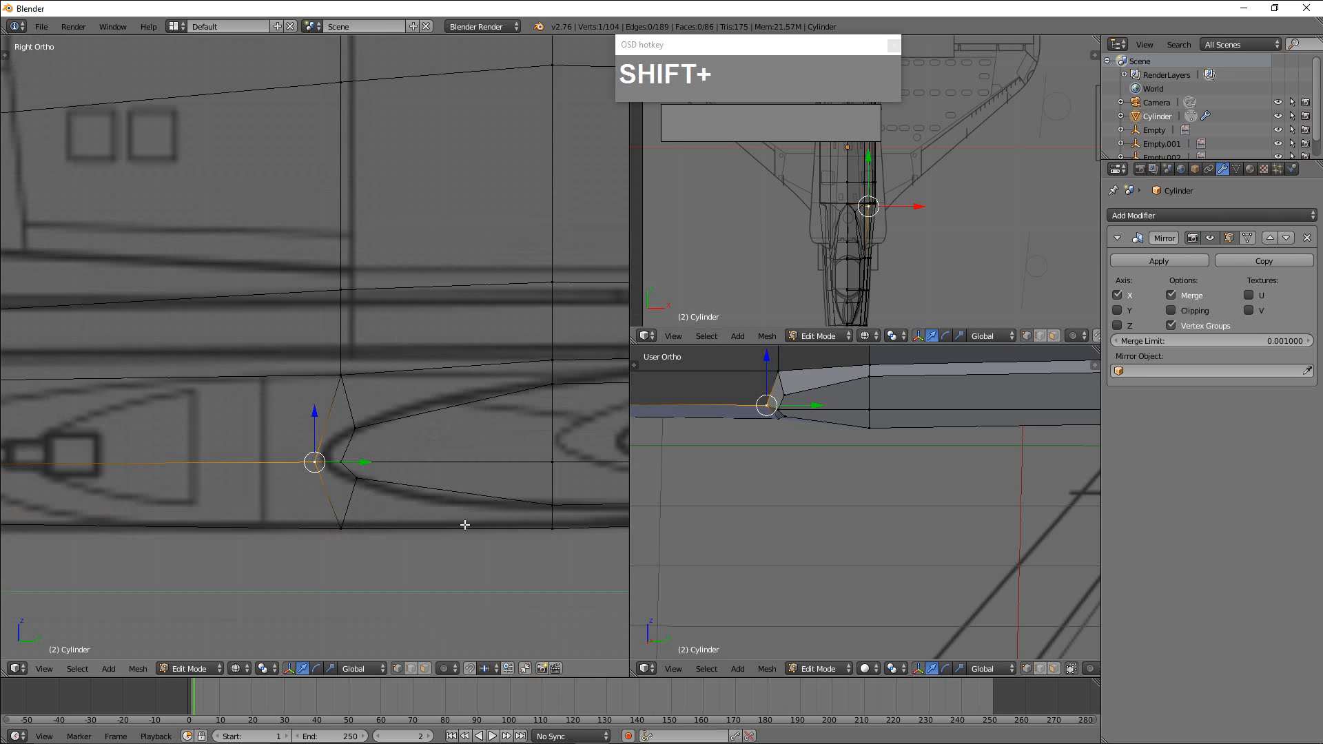
shift+middle_drag(557, 528, 384, 543)
right_click(173, 544)
drag(170, 493, 170, 488)
scroll(182, 490, down, 1)
scroll(181, 490, down, 1)
shift+middle_drag(467, 558, 405, 576)
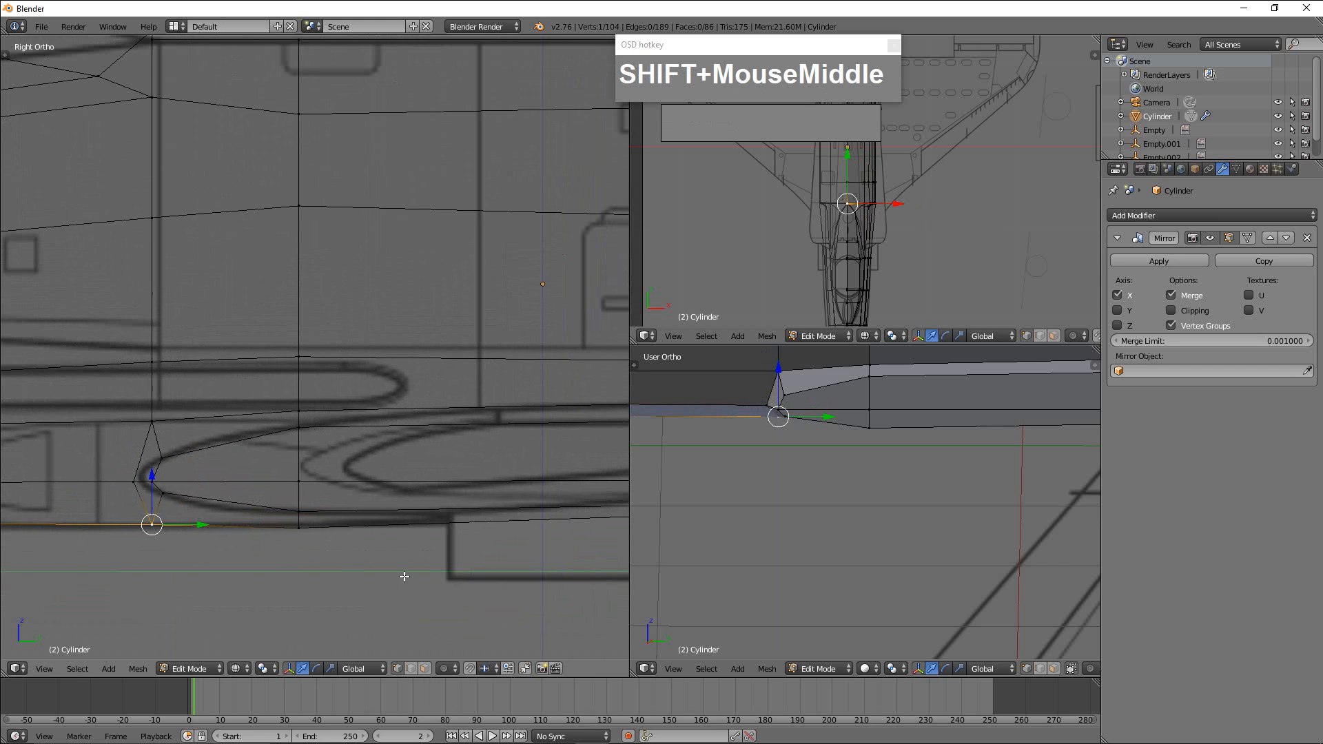
right_click(303, 410)
drag(300, 369, 301, 359)
Raise the middle vertex of the wing root's rear section slightly along Z in the side view.
shift+middle_drag(479, 459, 139, 477)
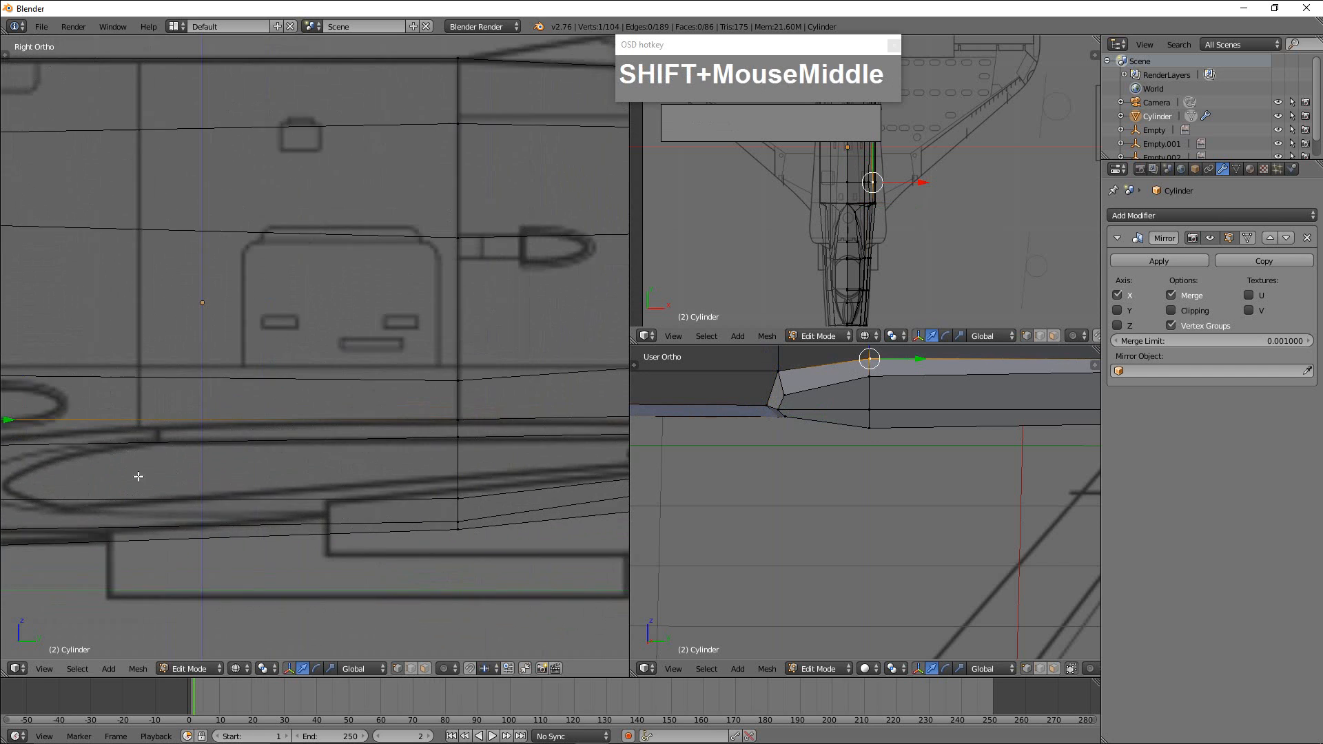
scroll(139, 477, down, 2)
shift+middle_drag(525, 478, 594, 484)
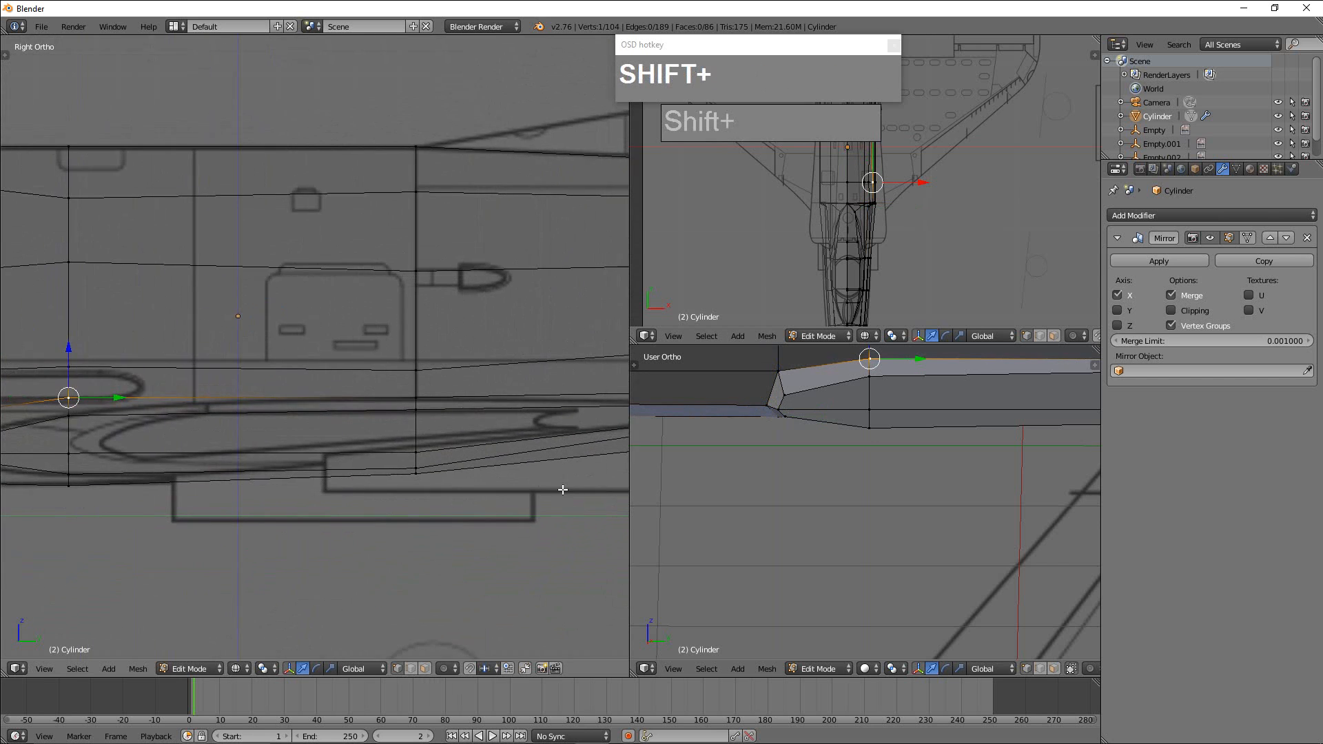
scroll(979, 441, down, 4)
middle_drag(939, 455, 898, 475)
right_click(412, 454)
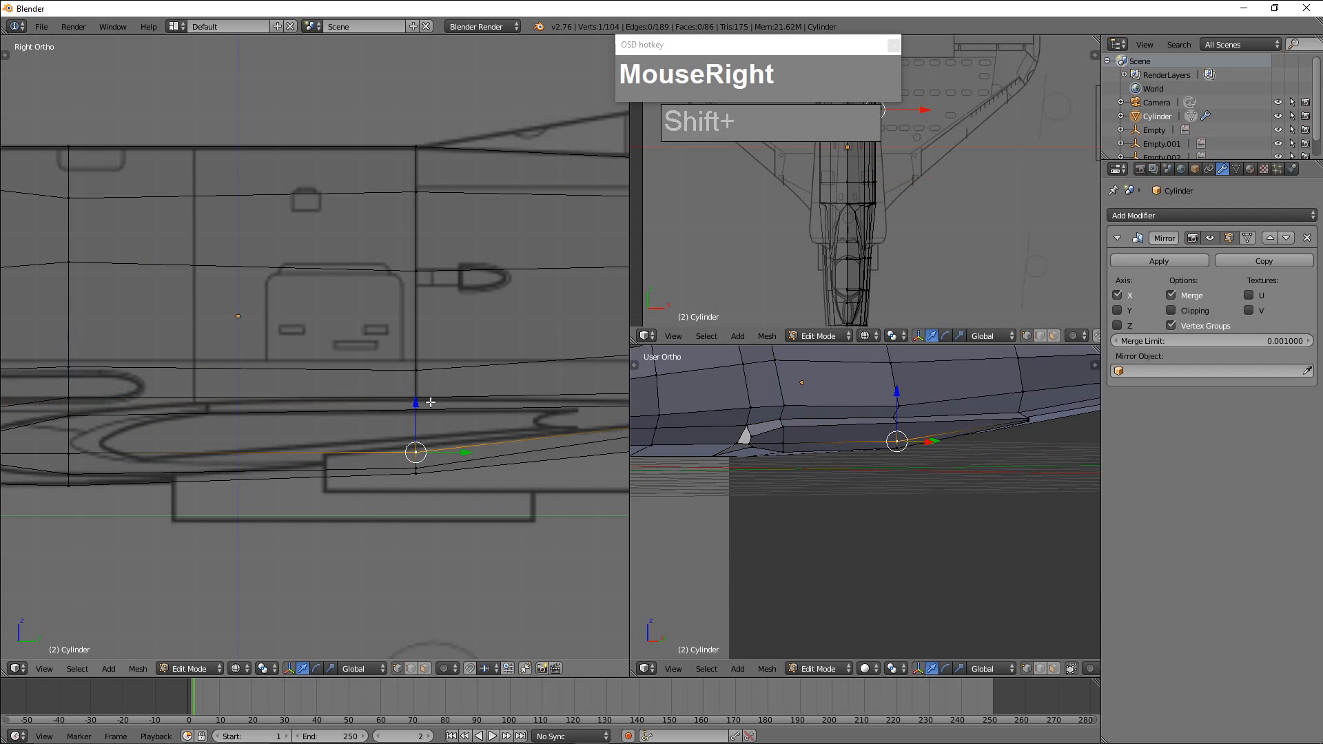
drag(419, 408, 417, 397)
shift+scroll(421, 433, down, 2)
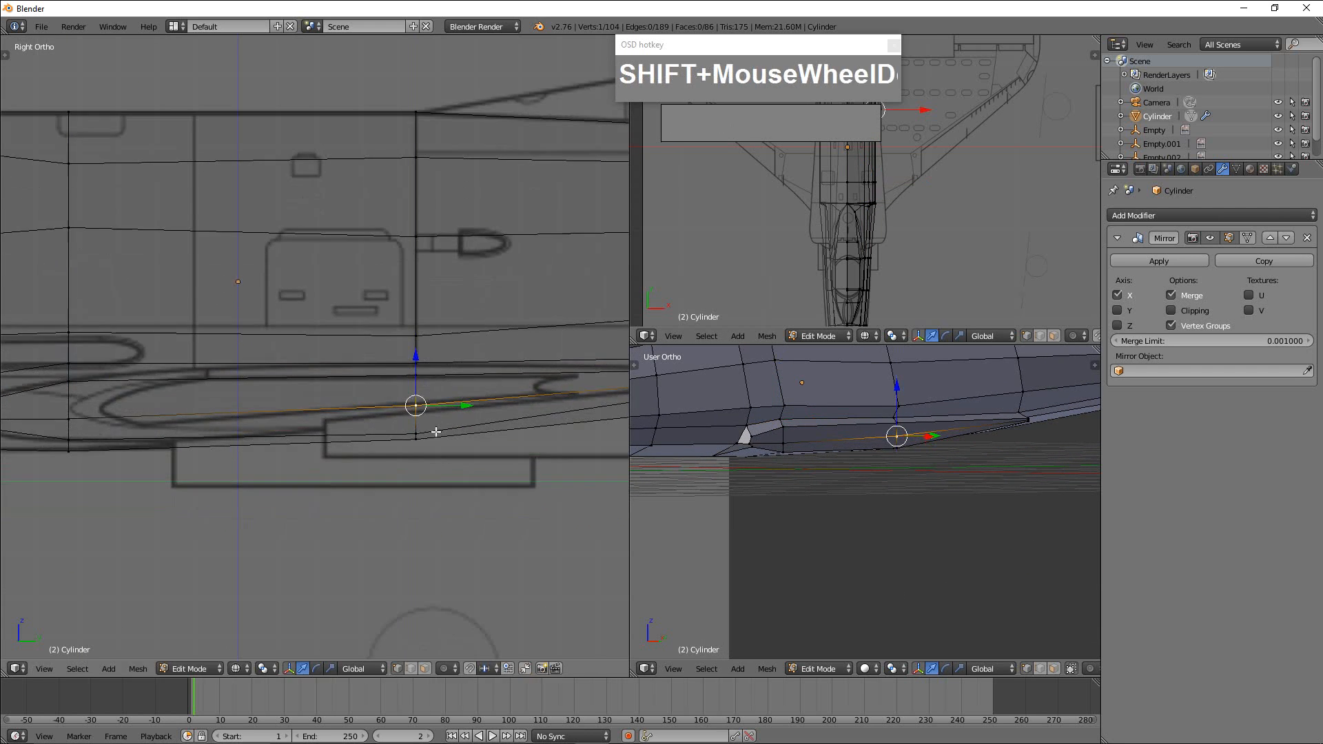
Examine the wing root's underside and trailing edge against the side blueprint and in the perspective view.
scroll(413, 437, down, 3)
shift+middle_drag(508, 440, 332, 461)
scroll(408, 440, up, 2)
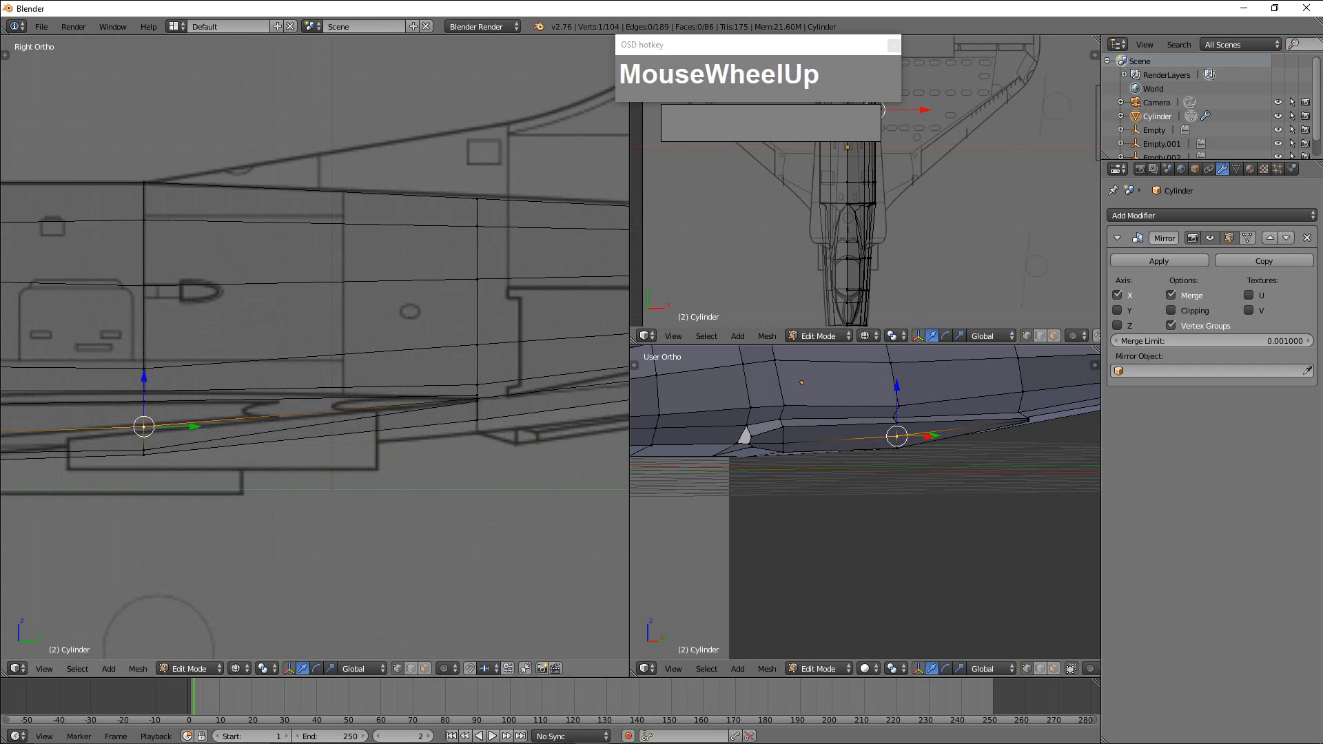
scroll(830, 484, down, 1)
scroll(832, 484, up, 1)
scroll(878, 492, up, 2)
shift+middle_drag(889, 487, 760, 465)
scroll(851, 483, down, 3)
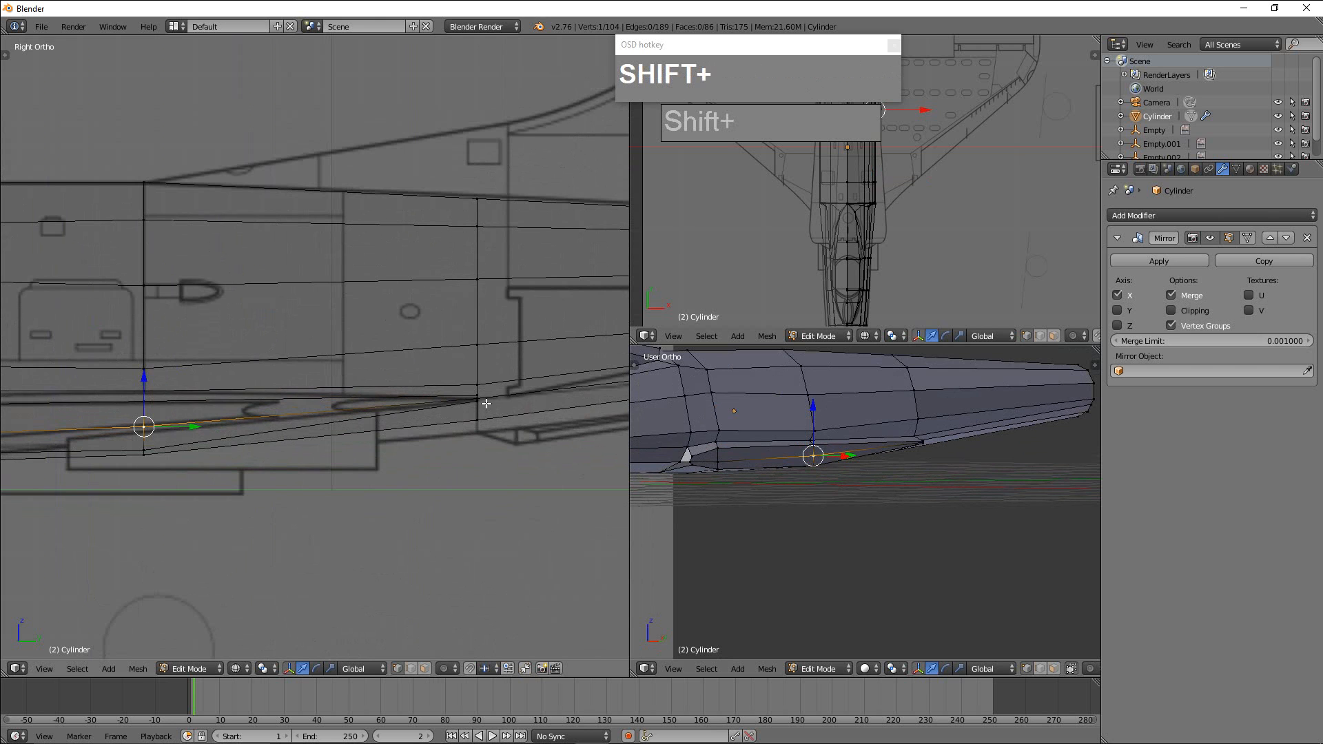
shift+middle_drag(423, 422, 703, 438)
shift+middle_drag(316, 463, 253, 453)
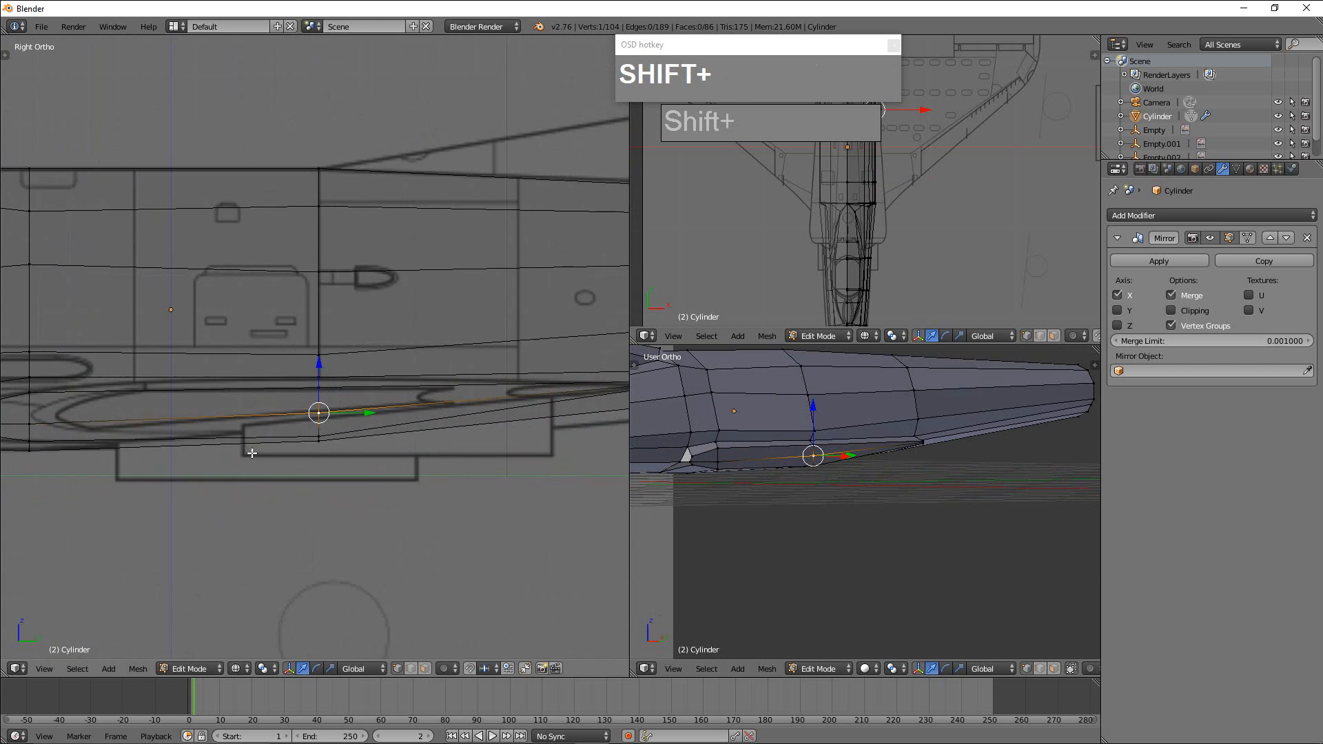
Switch to face selection and select the six outer side faces of the wing root from leading to trailing edge.
key(ctrl+Tab)
click(708, 510)
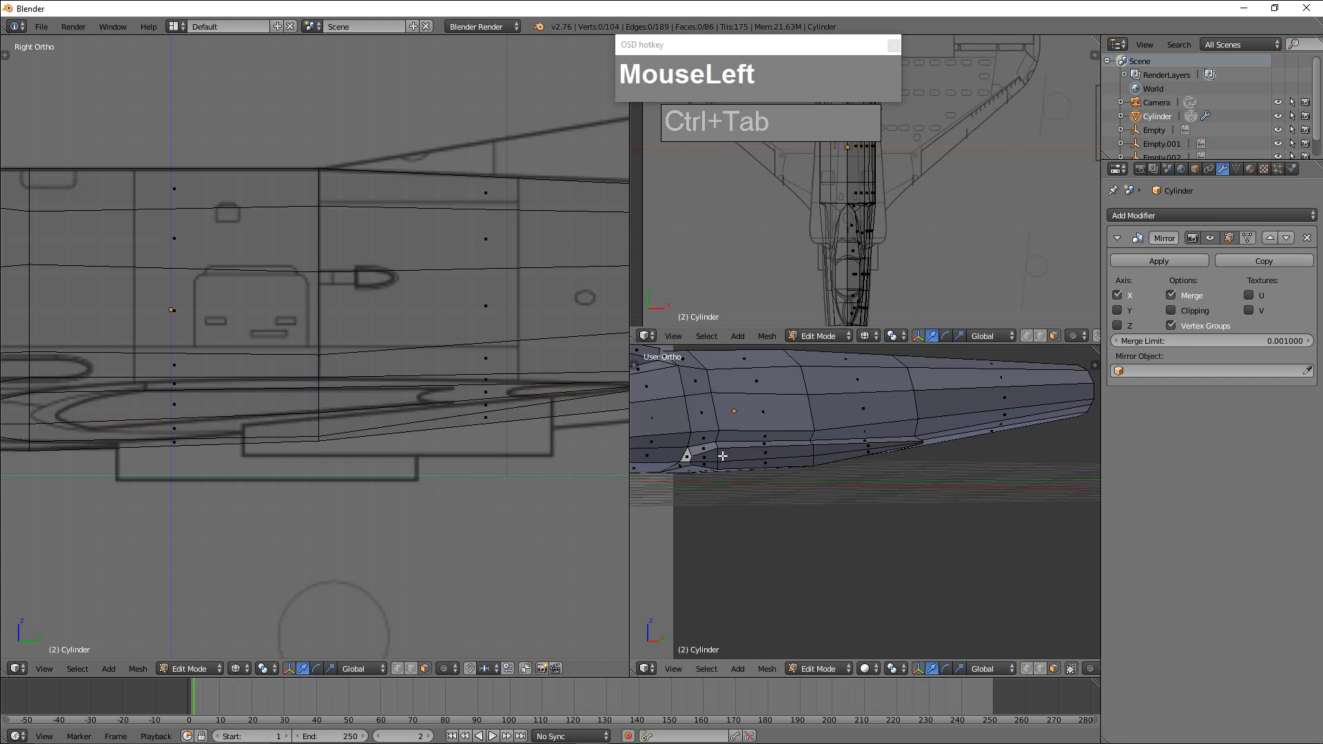
right_click(703, 456)
shift+right_click(706, 458)
shift+right_click(772, 464)
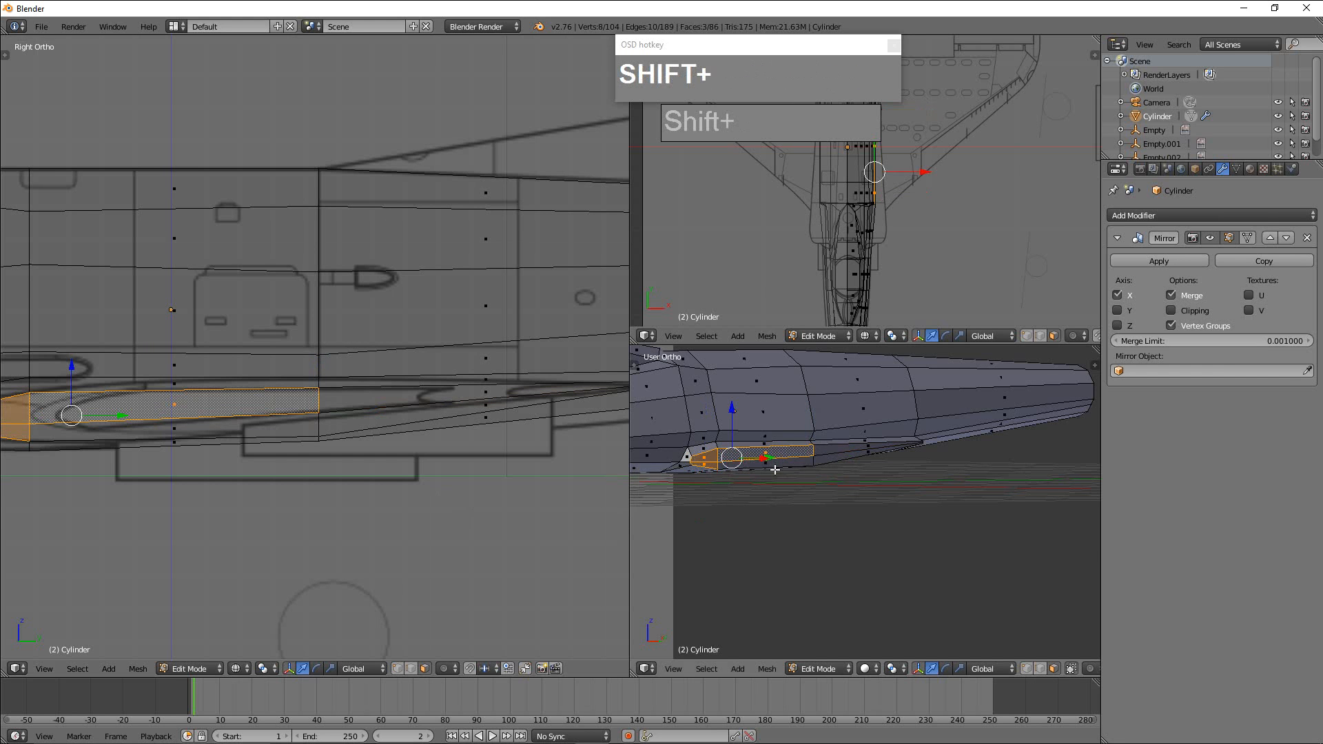
shift+right_click(772, 465)
shift+right_click(869, 447)
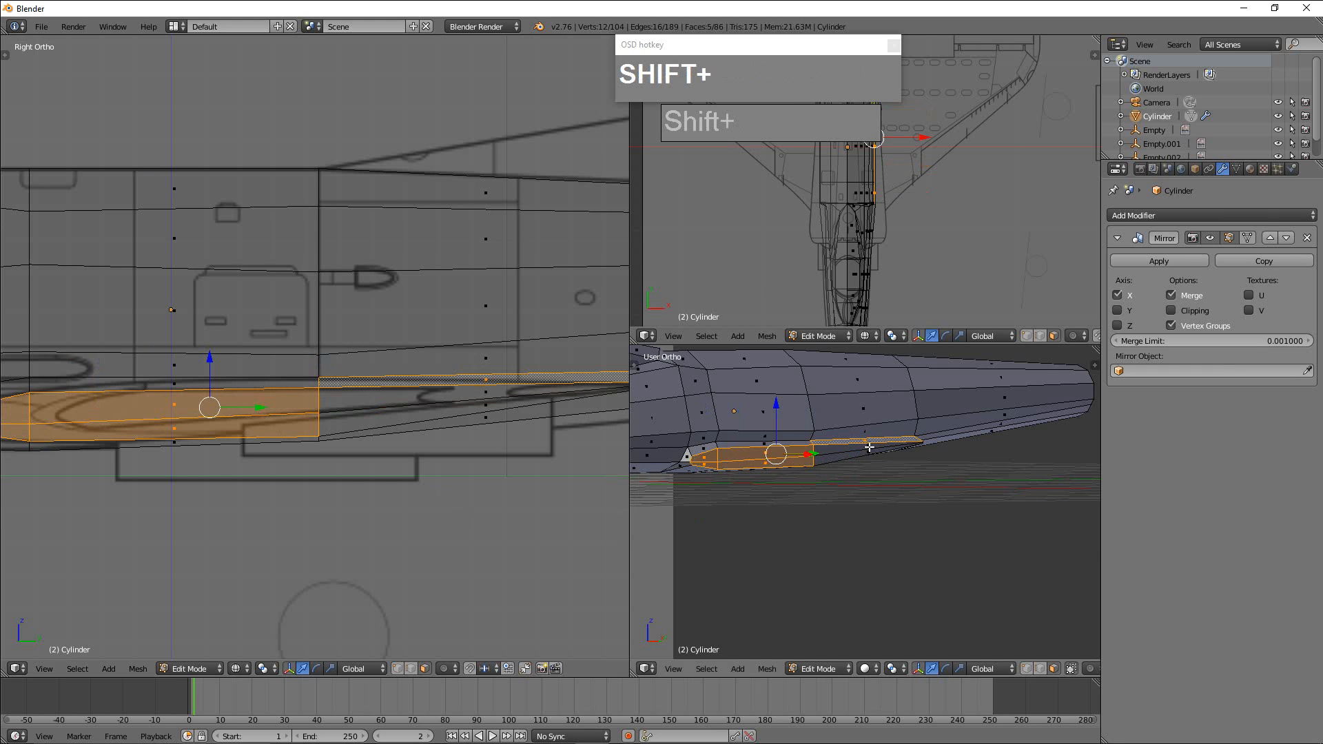
shift+right_click(866, 443)
shift+right_click(867, 448)
shift+right_click(868, 454)
scroll(869, 482, up, 2)
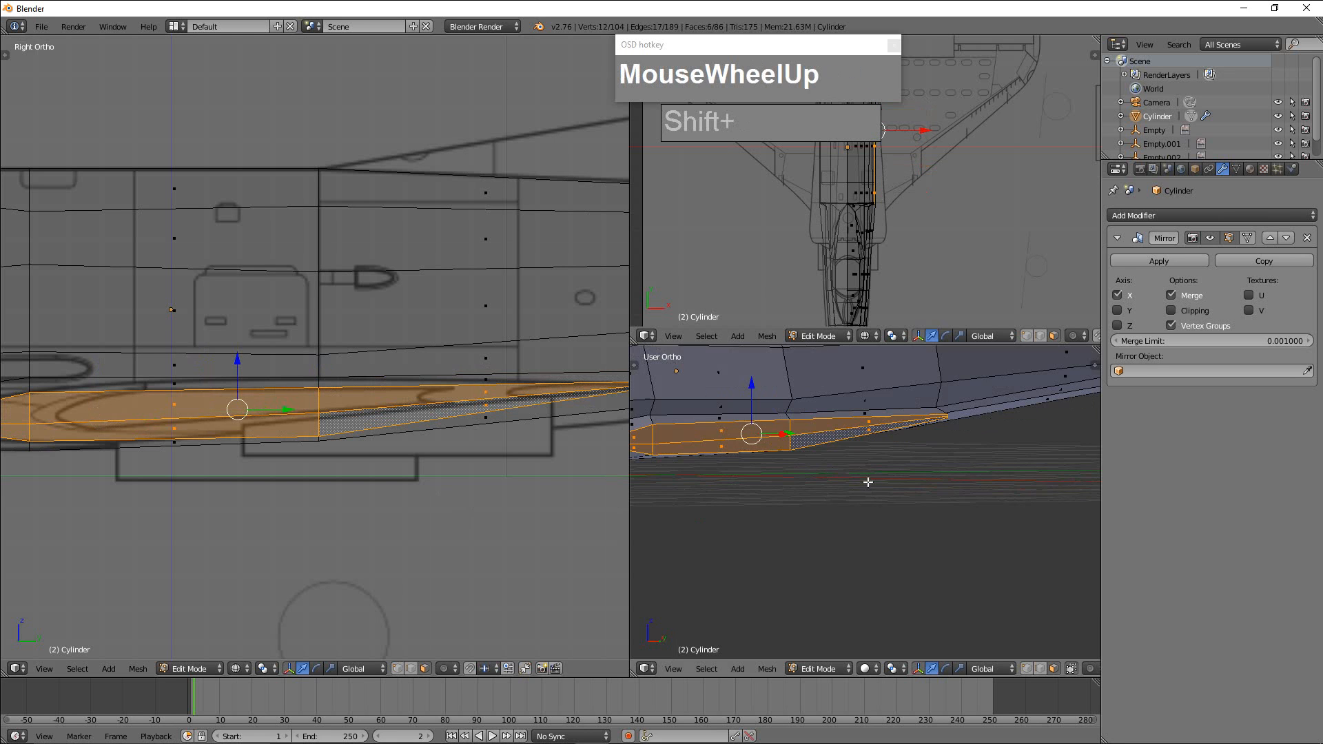
Extrude the selected wing root faces outward about 1.95 units to the blueprint's wing tip in the top view.
scroll(762, 505, down, 4)
scroll(932, 234, down, 3)
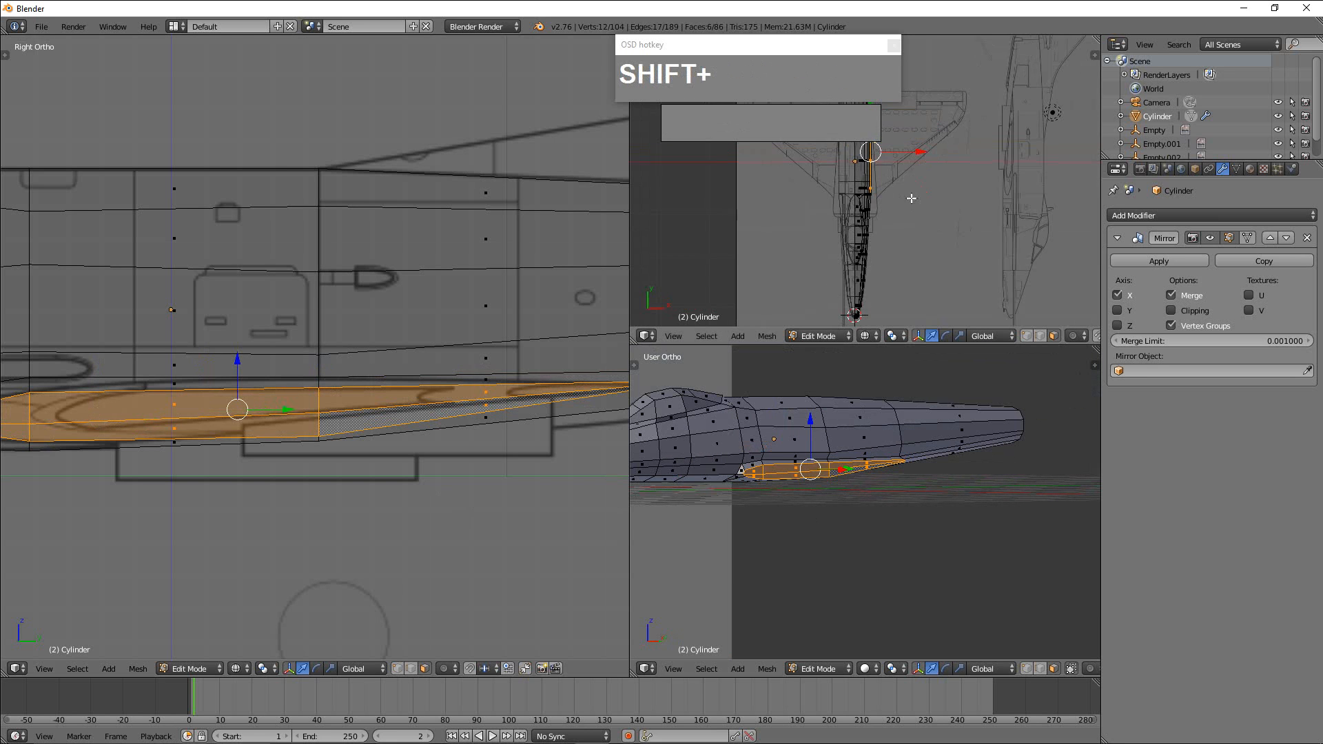
scroll(911, 198, up, 2)
shift+middle_drag(911, 198, 905, 257)
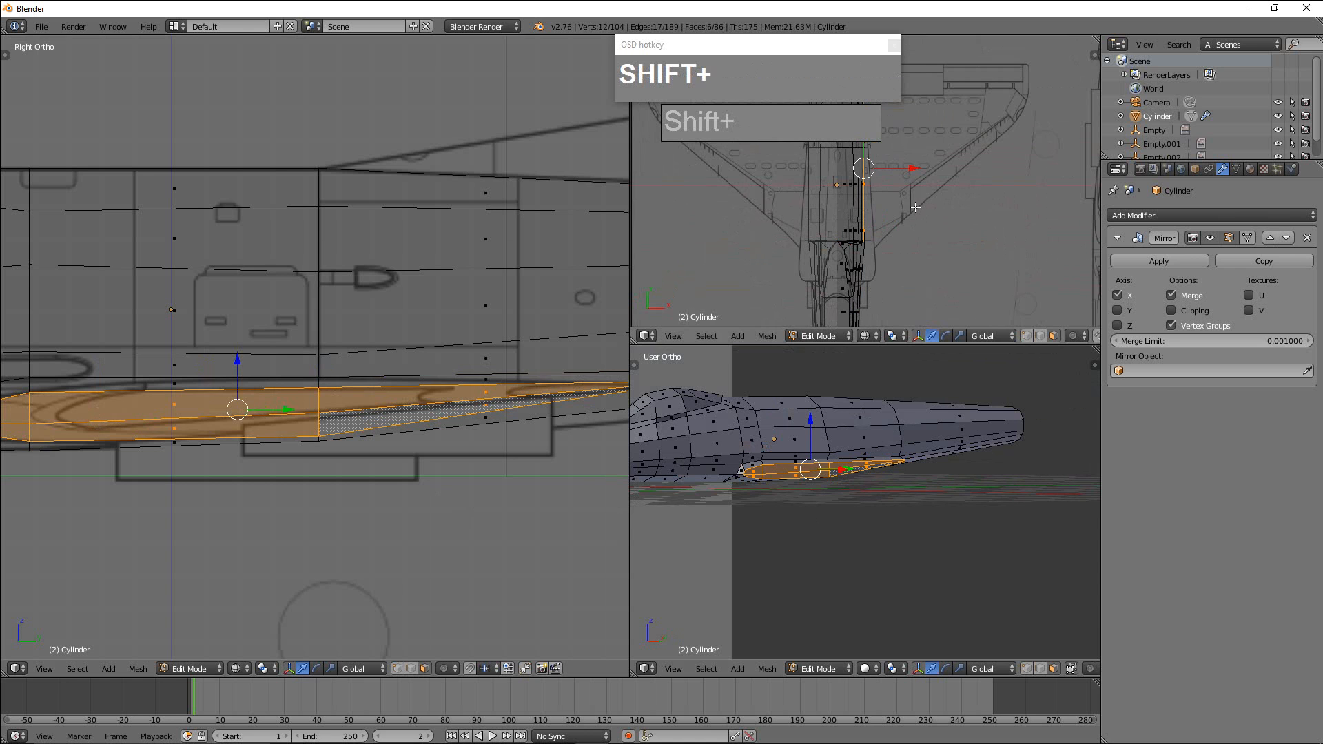
shift+middle_drag(918, 202, 909, 254)
scroll(929, 231, down, 2)
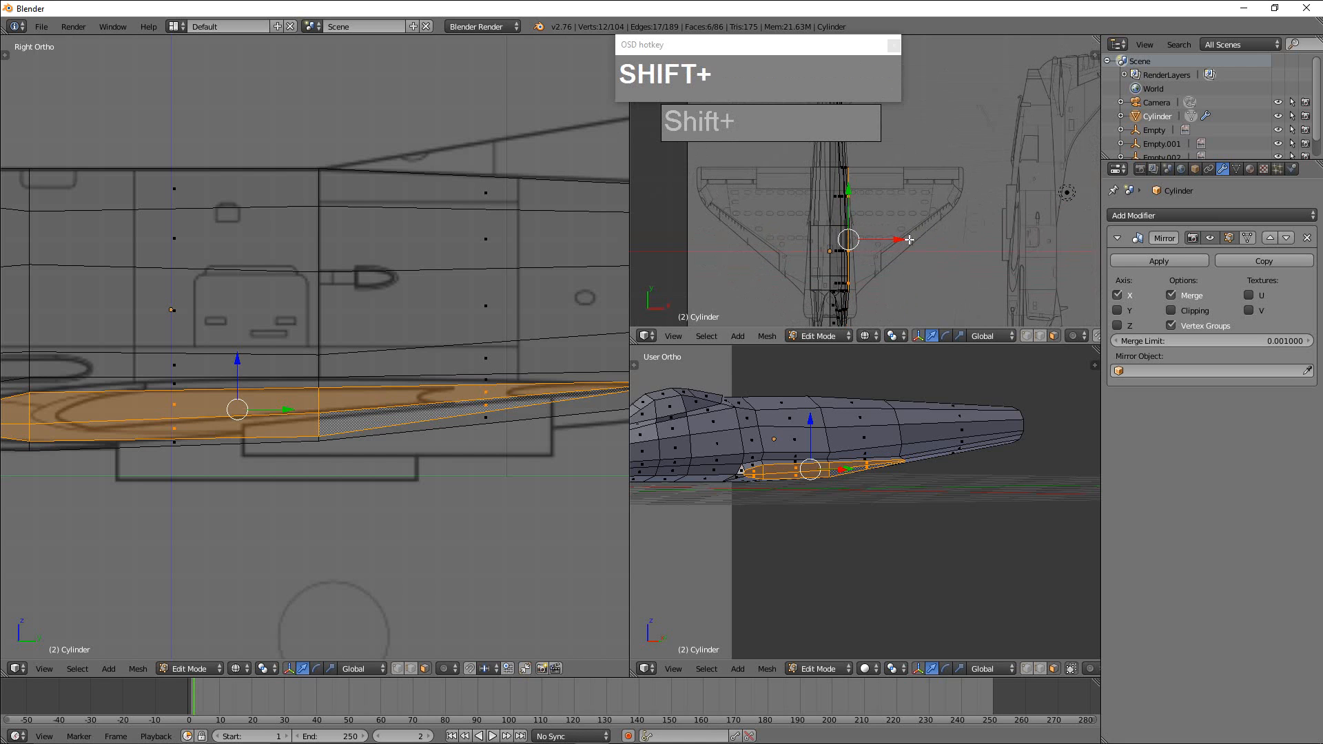
shift+drag(894, 244, 895, 240)
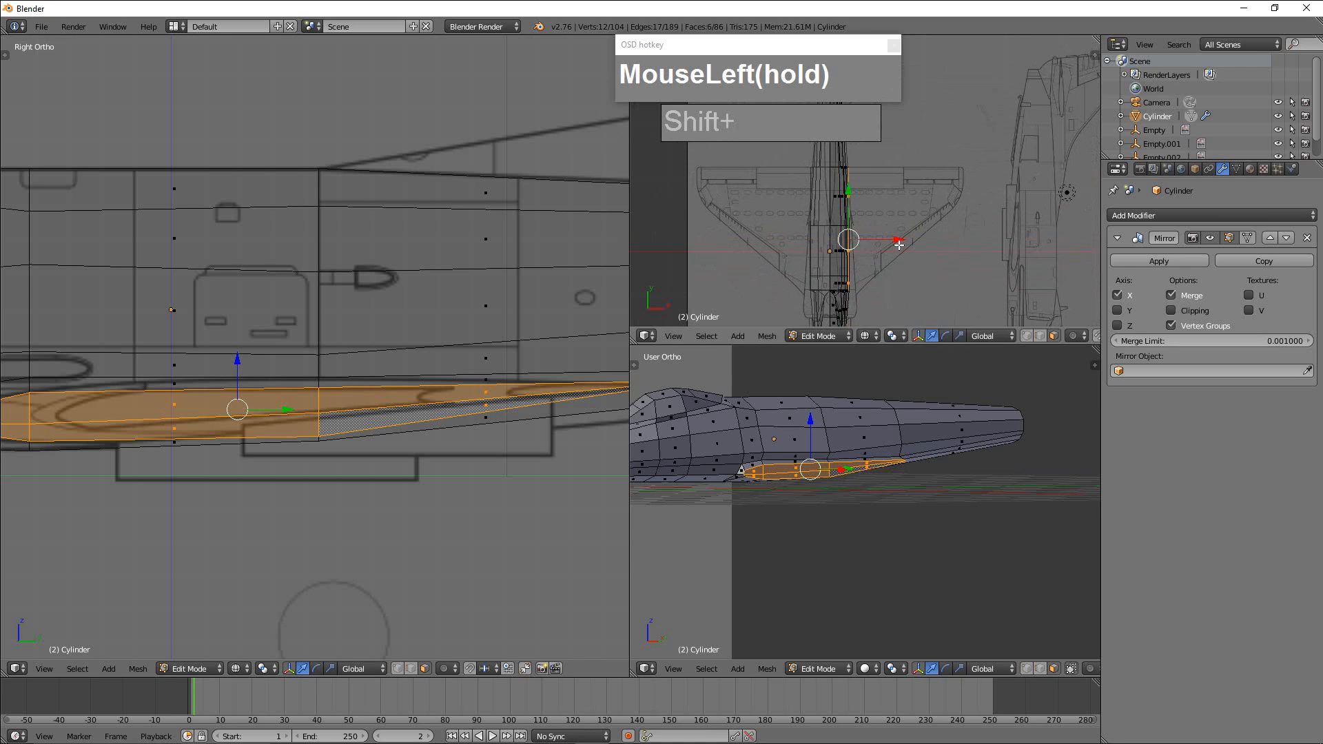
key(e)
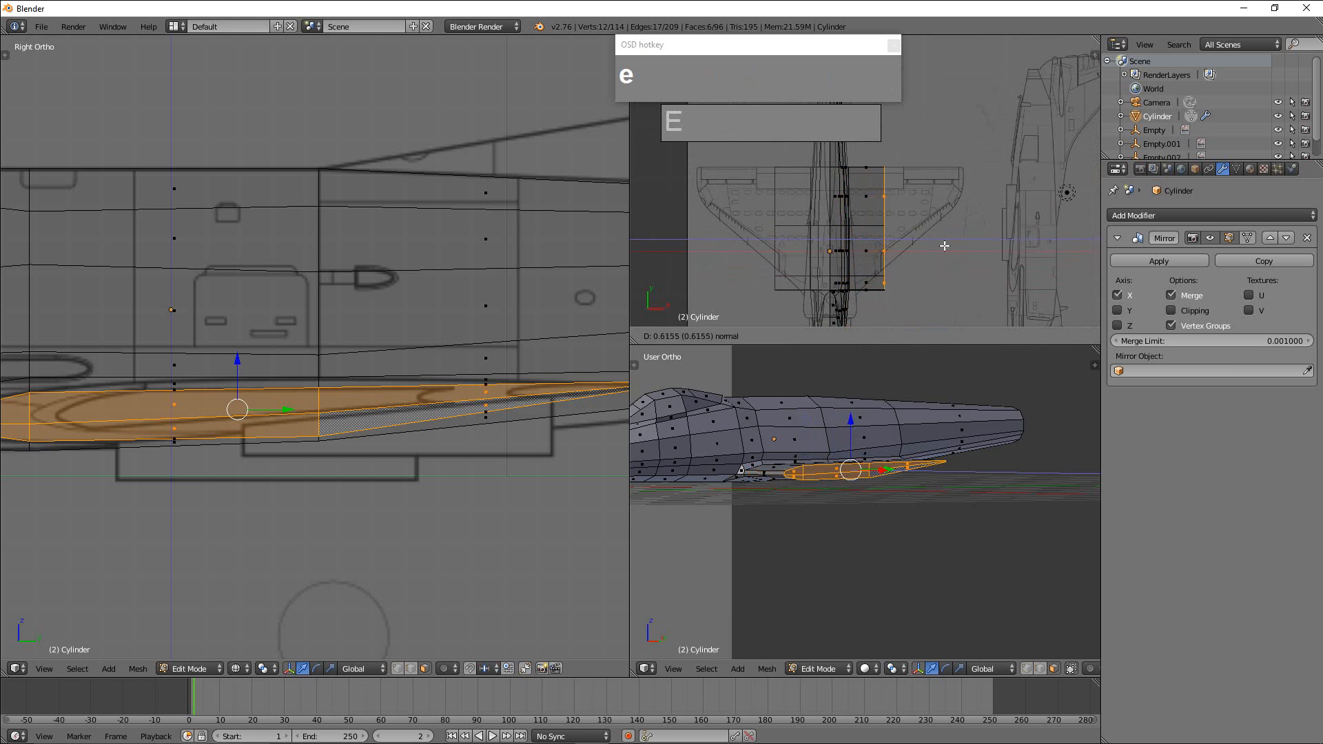
click(1019, 250)
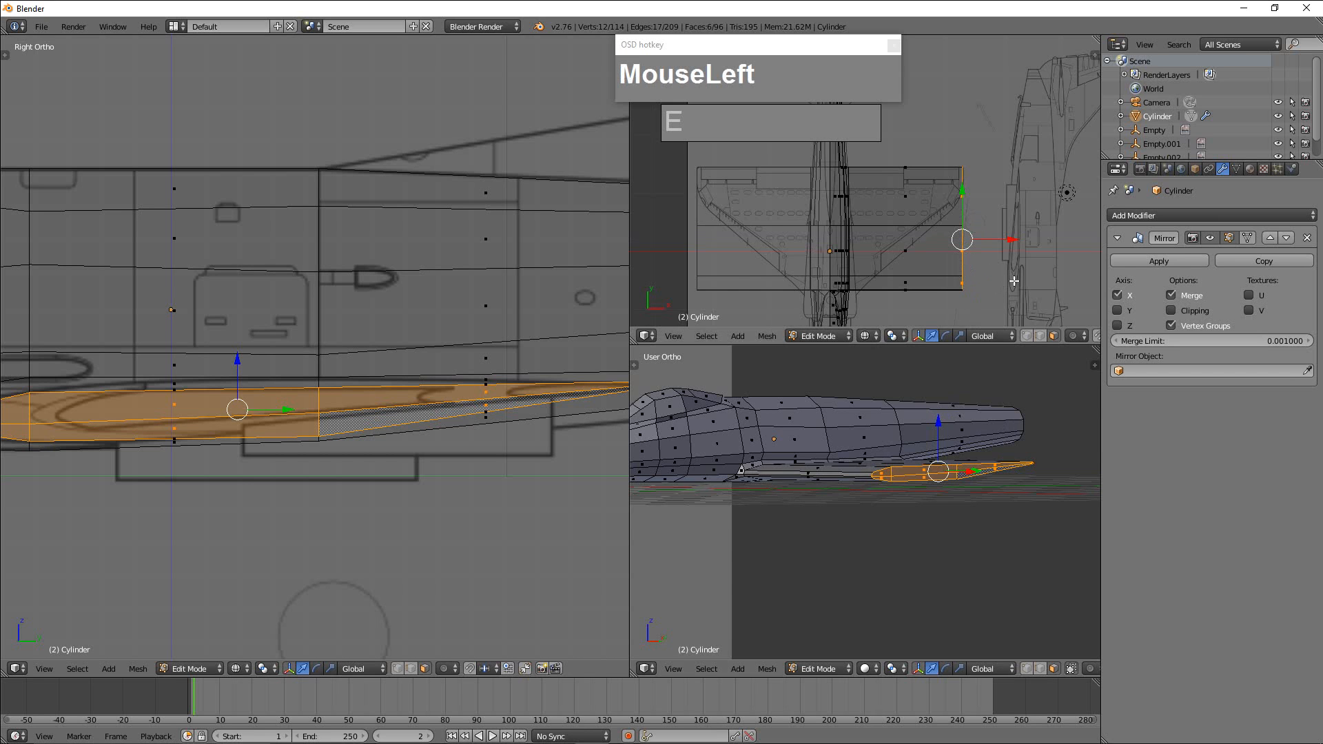
Scale the wing tip faces to about 0.25 along Y, and move them rearward along Y to match the swept blueprint wing.
key(s)
key(y)
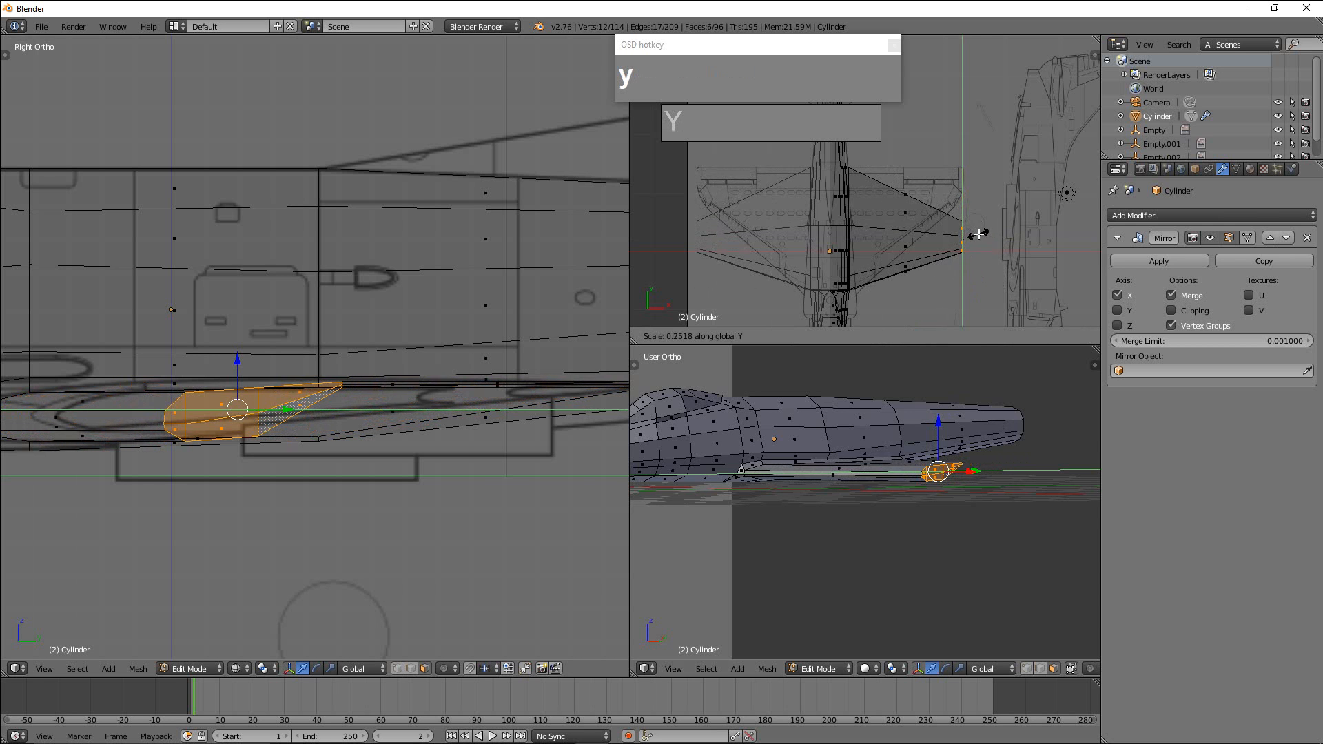
click(981, 255)
drag(954, 199, 972, 138)
Flatten the wing tip by scaling its faces to about 0.21 along Z.
scroll(1020, 467, down, 1)
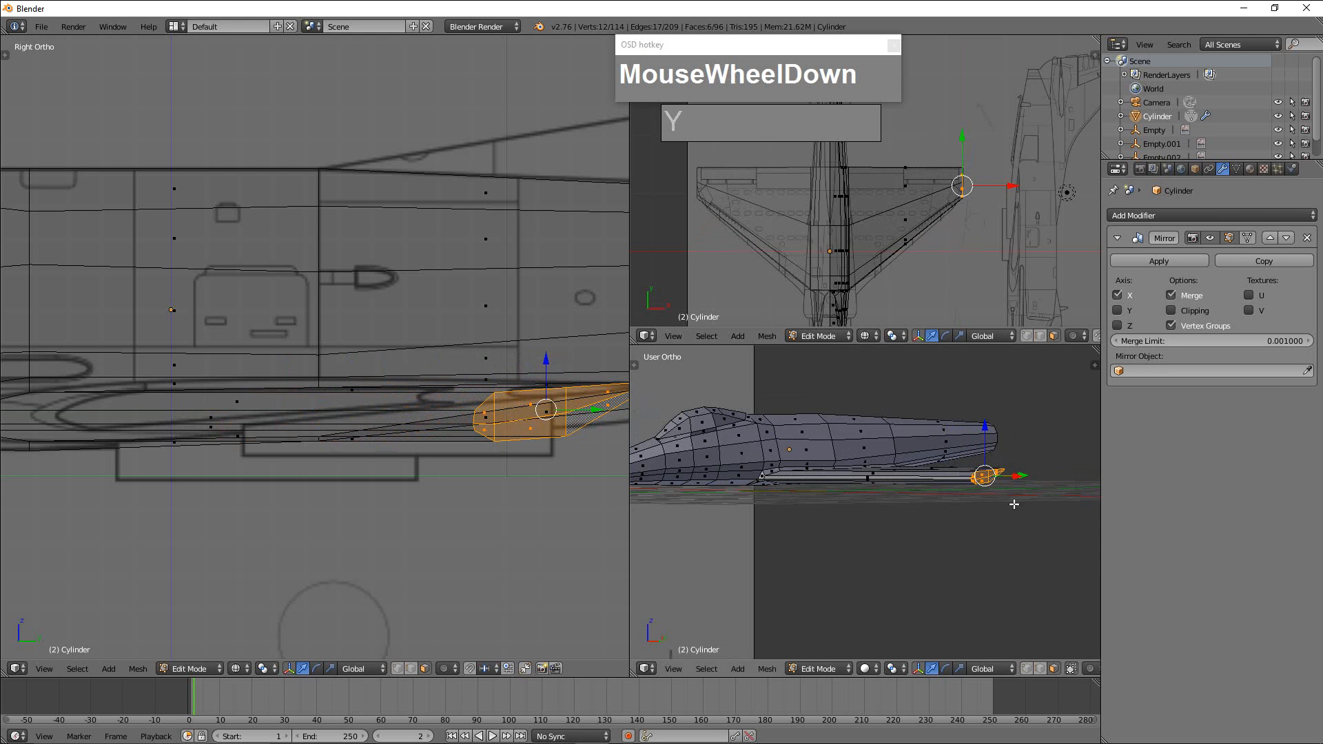
scroll(1007, 514, up, 3)
super+middle_drag(1007, 514, 837, 500)
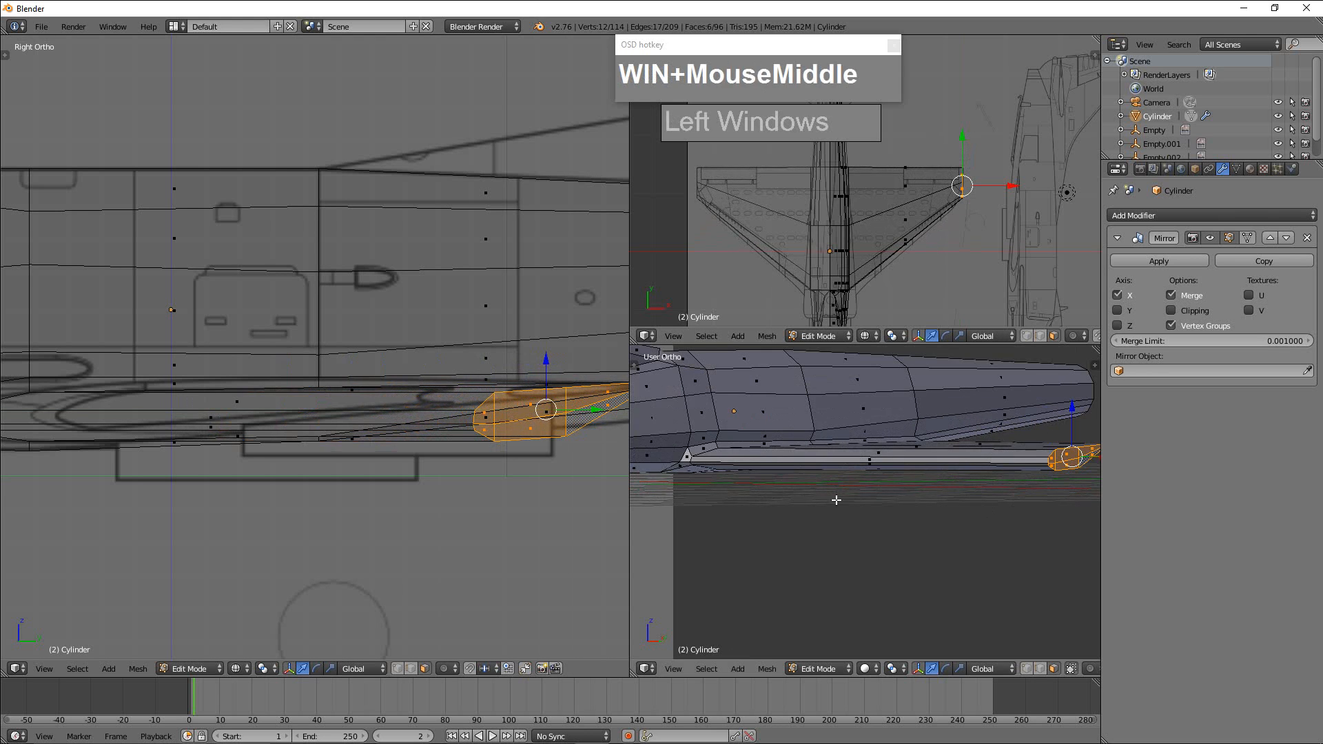
scroll(1013, 499, down, 2)
middle_drag(1013, 499, 922, 529)
scroll(922, 529, up, 3)
shift+middle_drag(1003, 502, 853, 547)
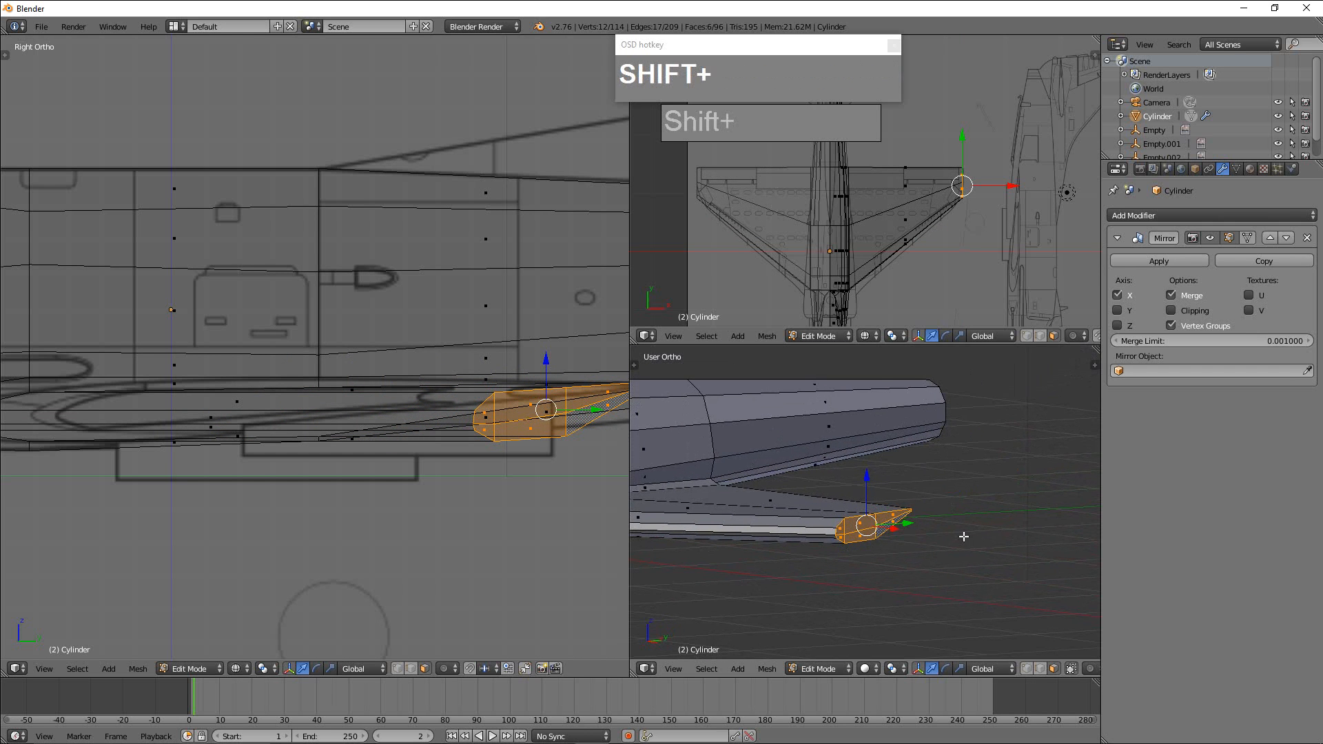
key(s)
key(z)
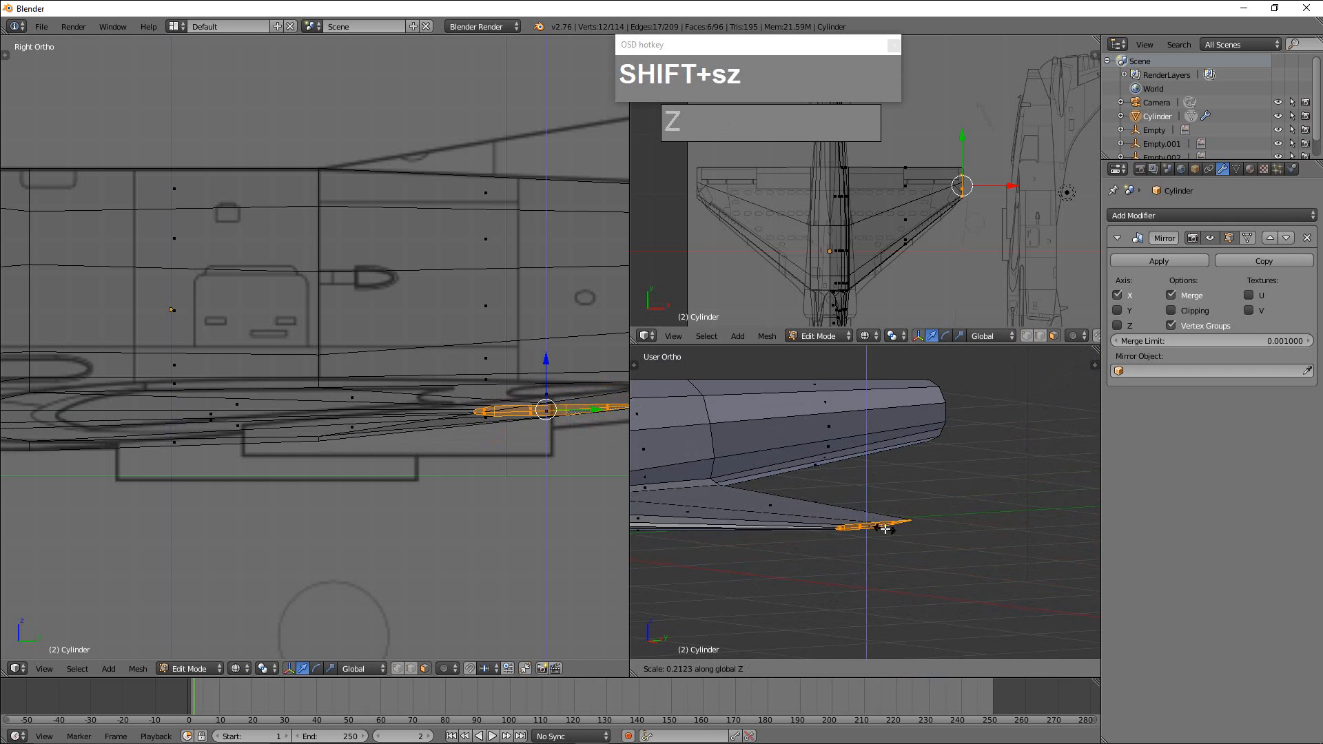
click(887, 529)
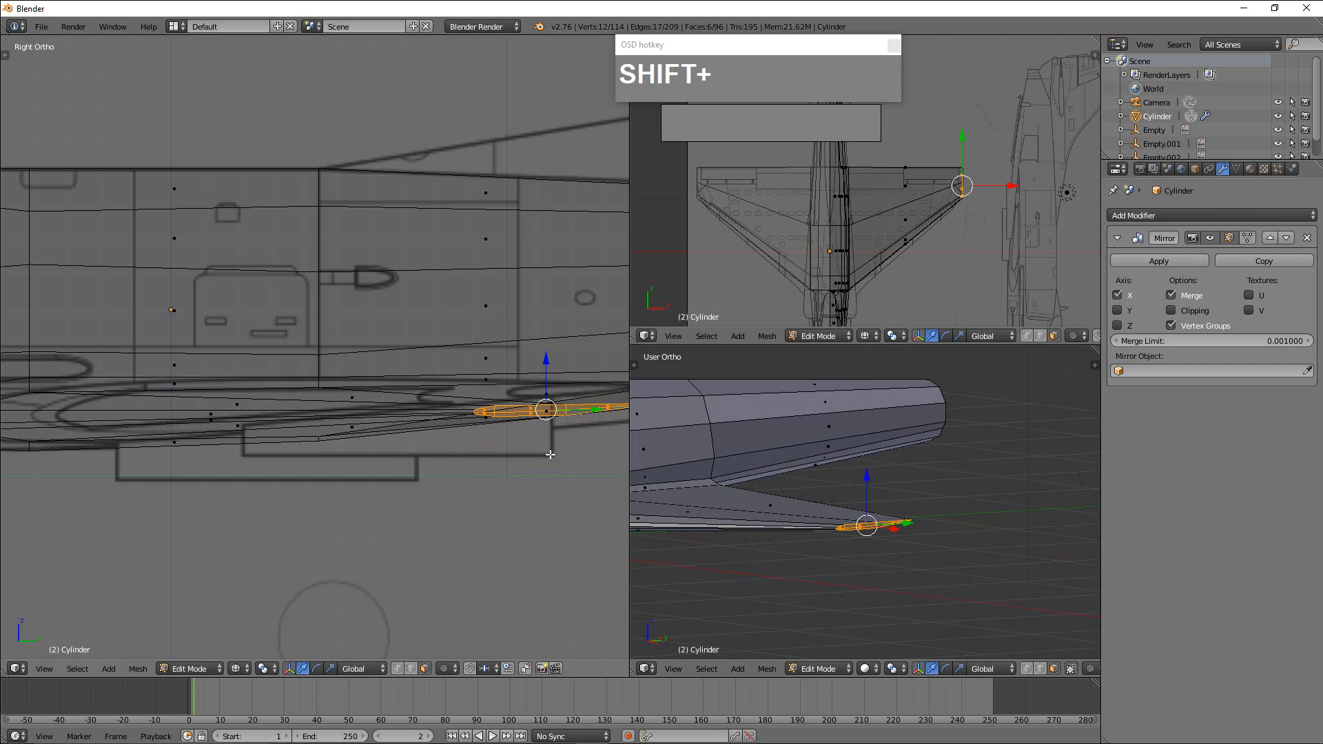
Raise the wing tip faces along Z to line up with the tip profile in the side blueprint.
shift+middle_drag(532, 465, 437, 464)
scroll(437, 463, up, 4)
shift+middle_drag(518, 494, 368, 413)
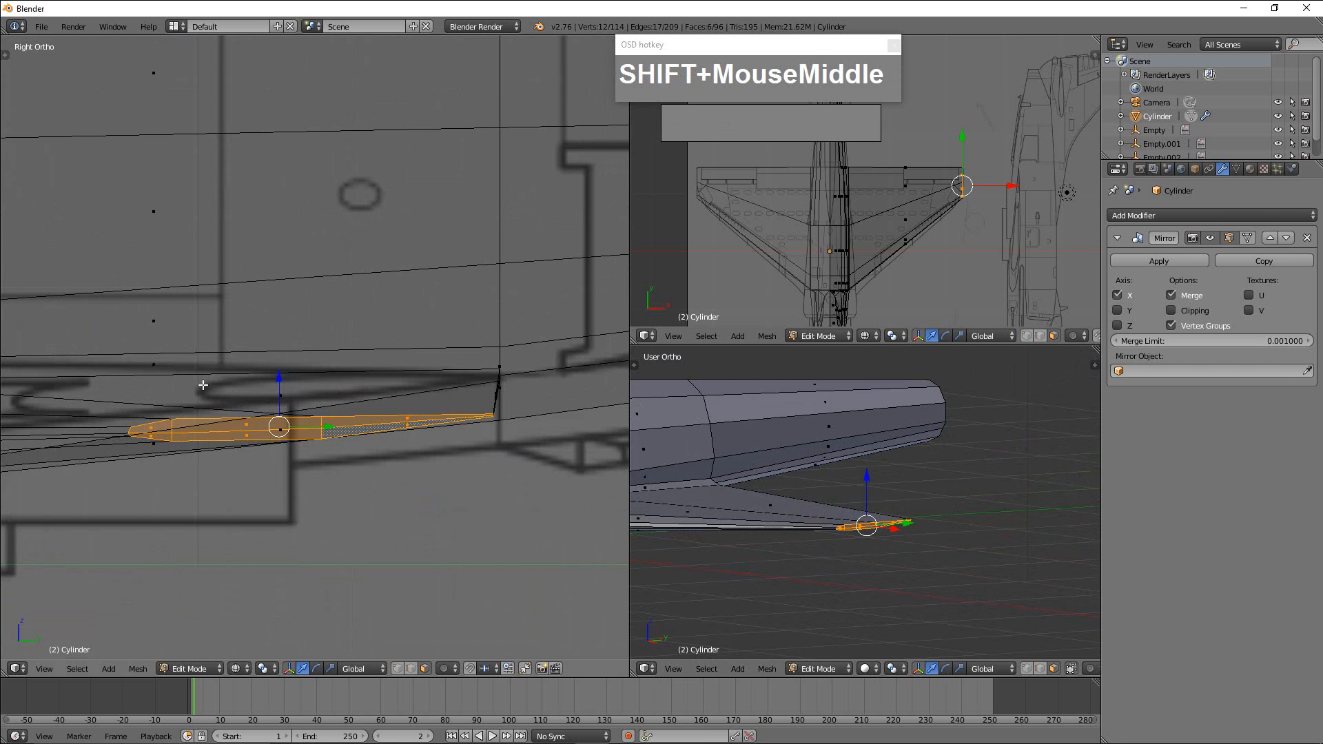
drag(282, 393, 322, 340)
shift+middle_drag(322, 340, 406, 320)
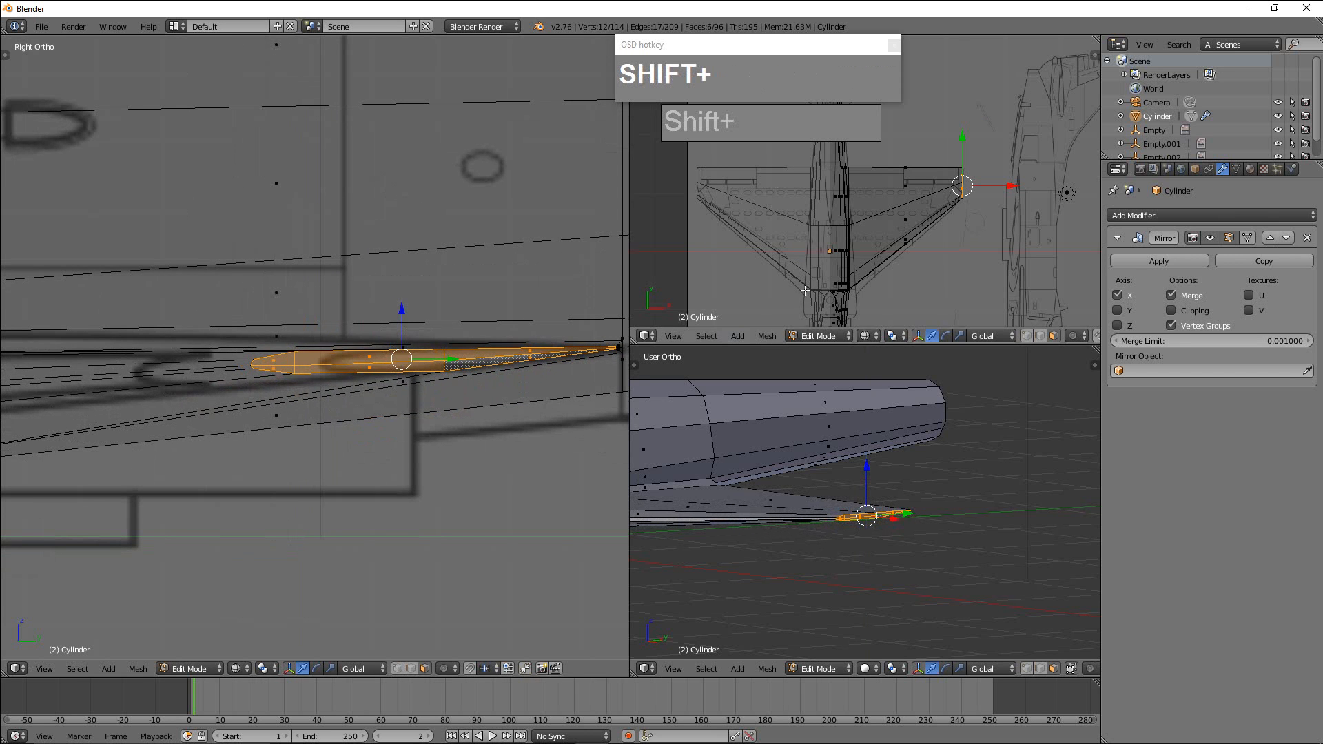
Move the wing tip slightly inward along X, and extrude its faces outward to the blueprint's outer tip edge.
shift+middle_drag(381, 363, 508, 361)
scroll(452, 369, down, 2)
scroll(965, 214, up, 2)
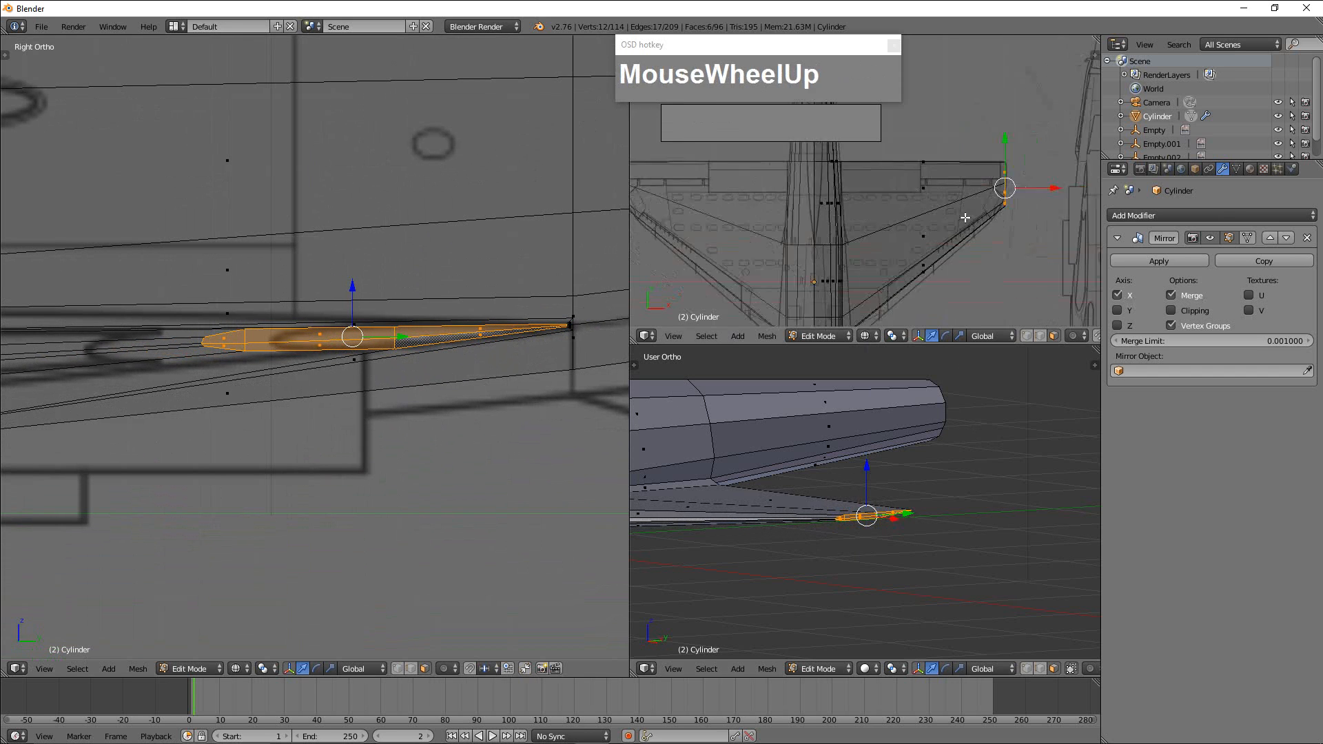
shift+middle_drag(965, 213, 932, 243)
scroll(916, 218, up, 2)
drag(937, 240, 924, 237)
mouse_move(924, 237)
shift+middle_down()
mouse_move(910, 158)
mouse_move(942, 256)
shift+middle_up()
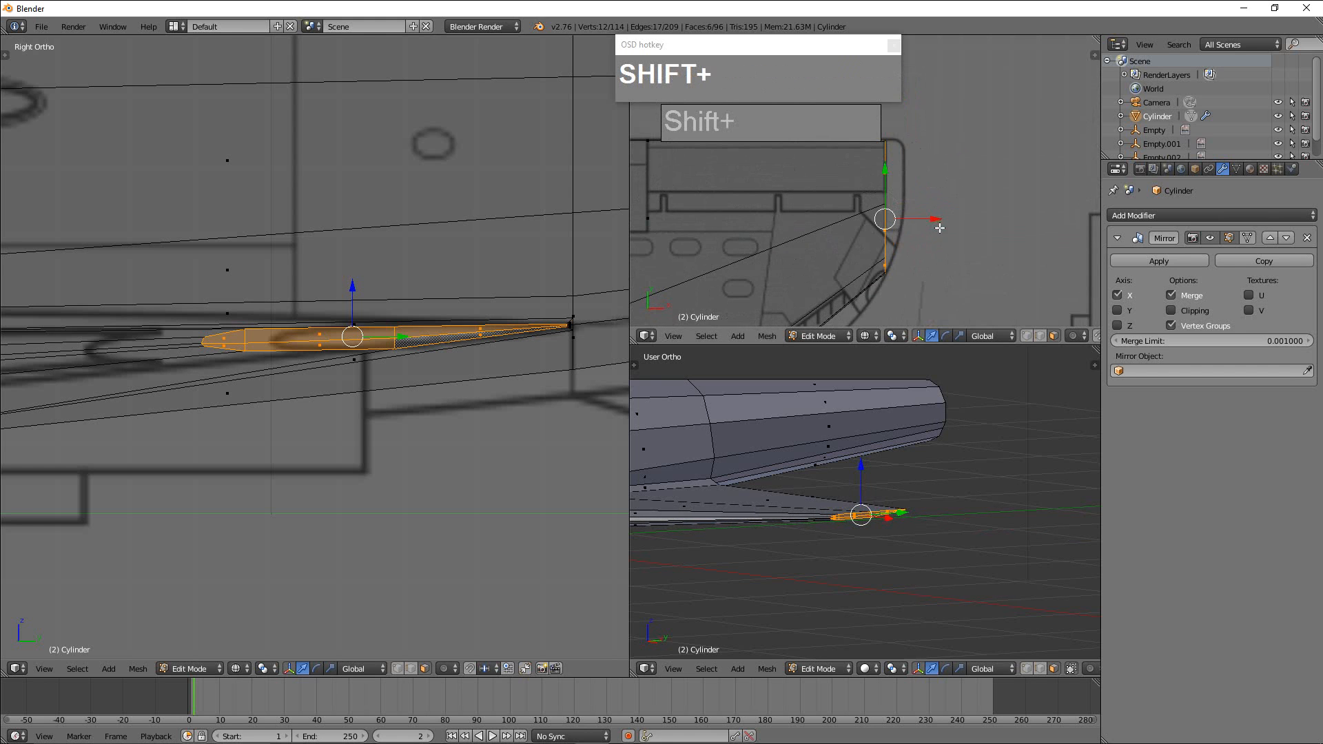
key(e)
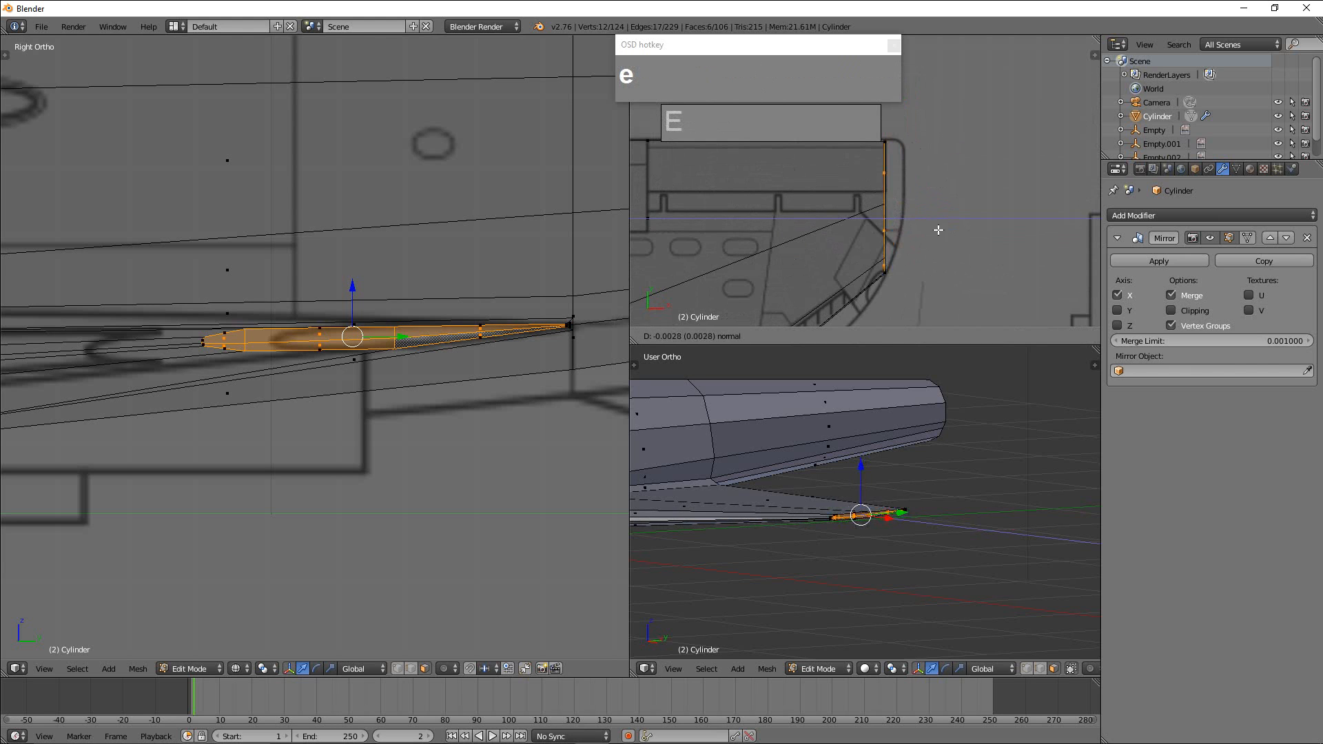
click(971, 227)
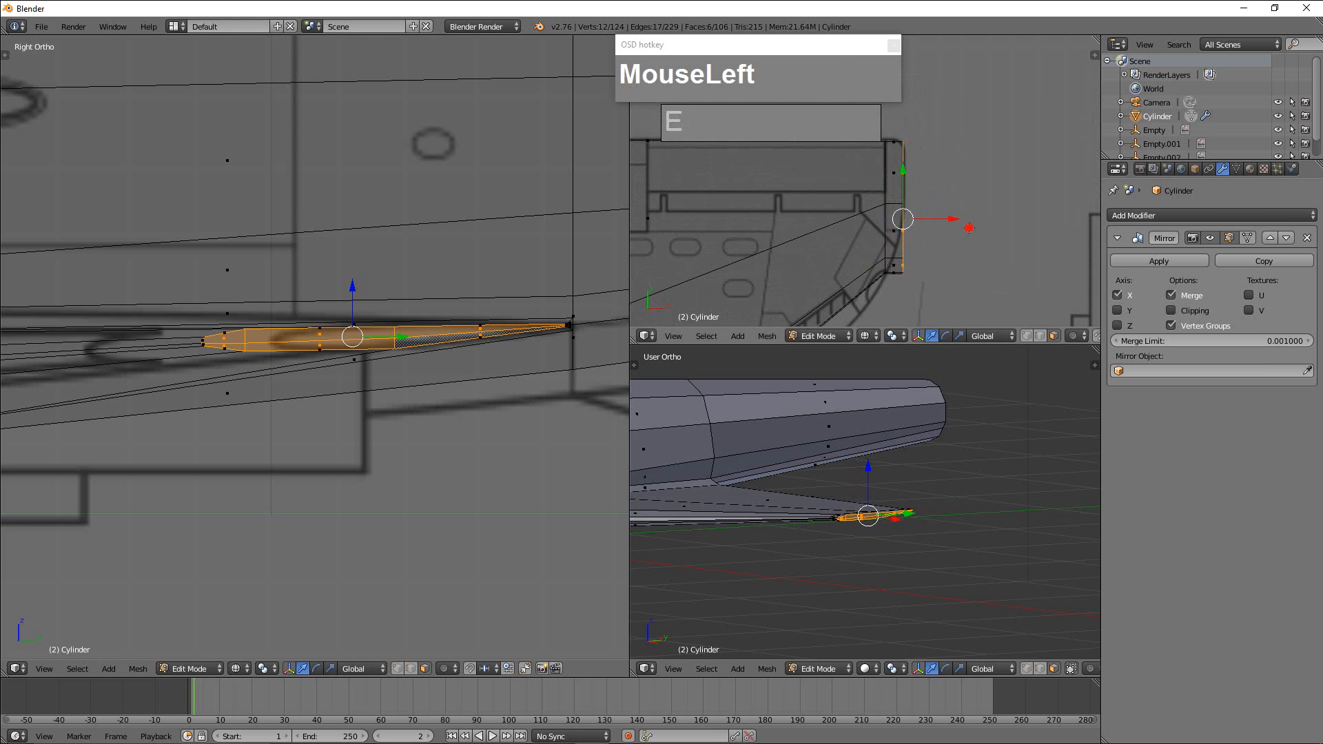
Scale down the outermost tip section along Y, and move it rearward to follow the blueprint's curved wing tip.
key(s)
key(y)
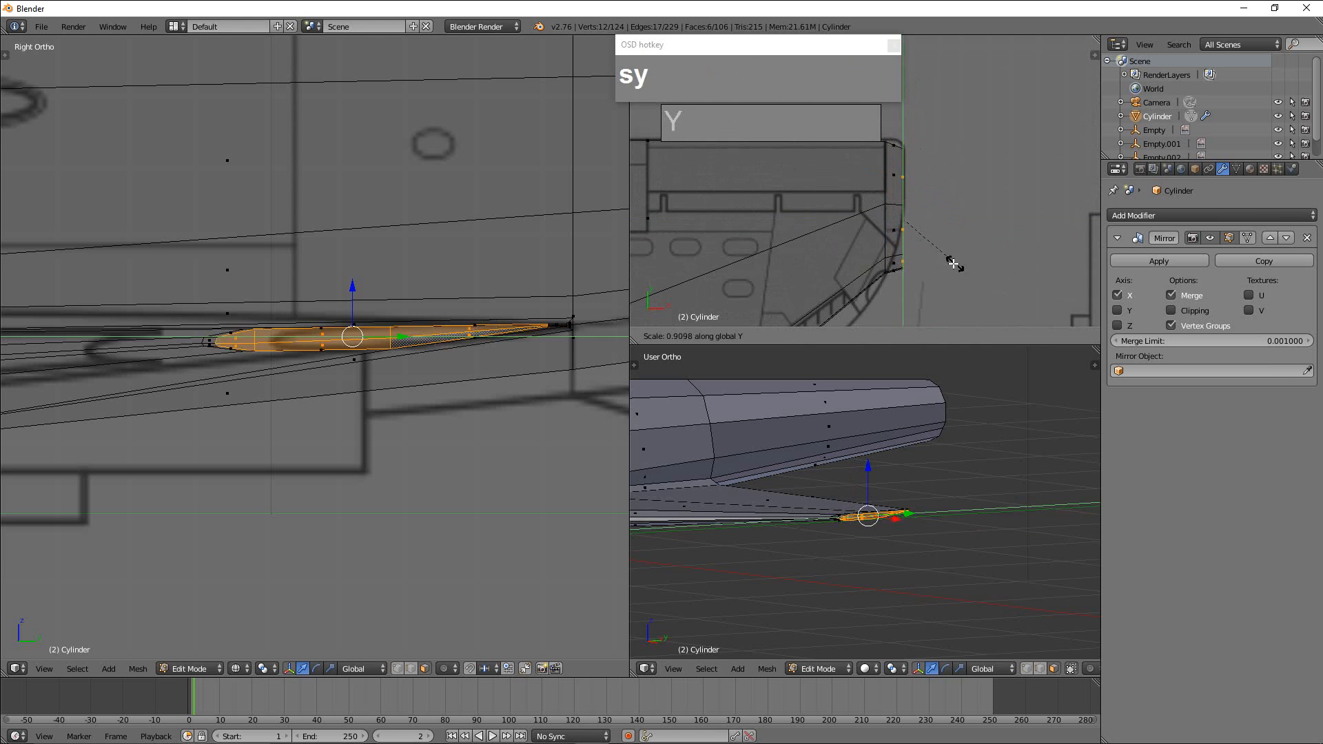
click(946, 228)
drag(905, 175, 913, 148)
scroll(889, 276, down, 2)
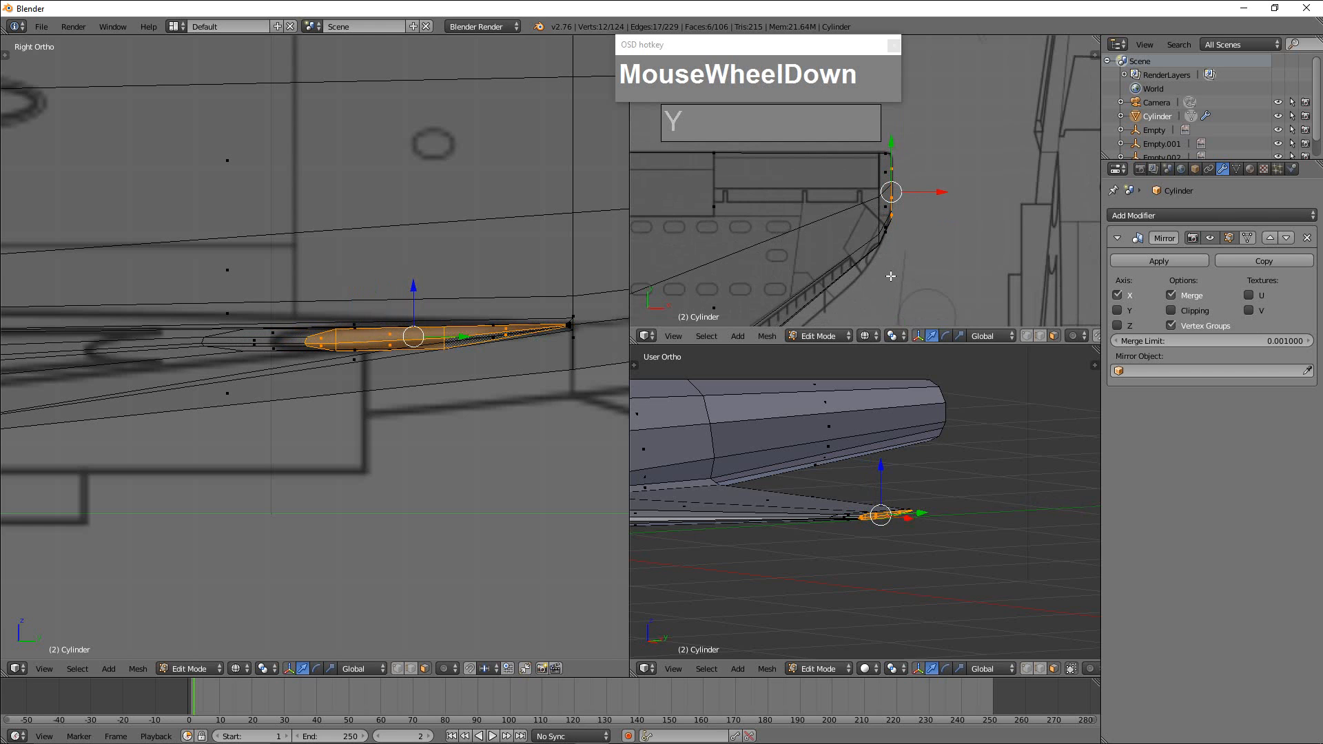
Switch the mesh to vertex selection for reshaping the wing root's leading edge.
shift+middle_drag(891, 276, 941, 250)
shift+scroll(897, 255, down, 2)
mouse_move(951, 201)
shift+middle_down()
mouse_move(998, 182)
mouse_move(973, 204)
shift+middle_up()
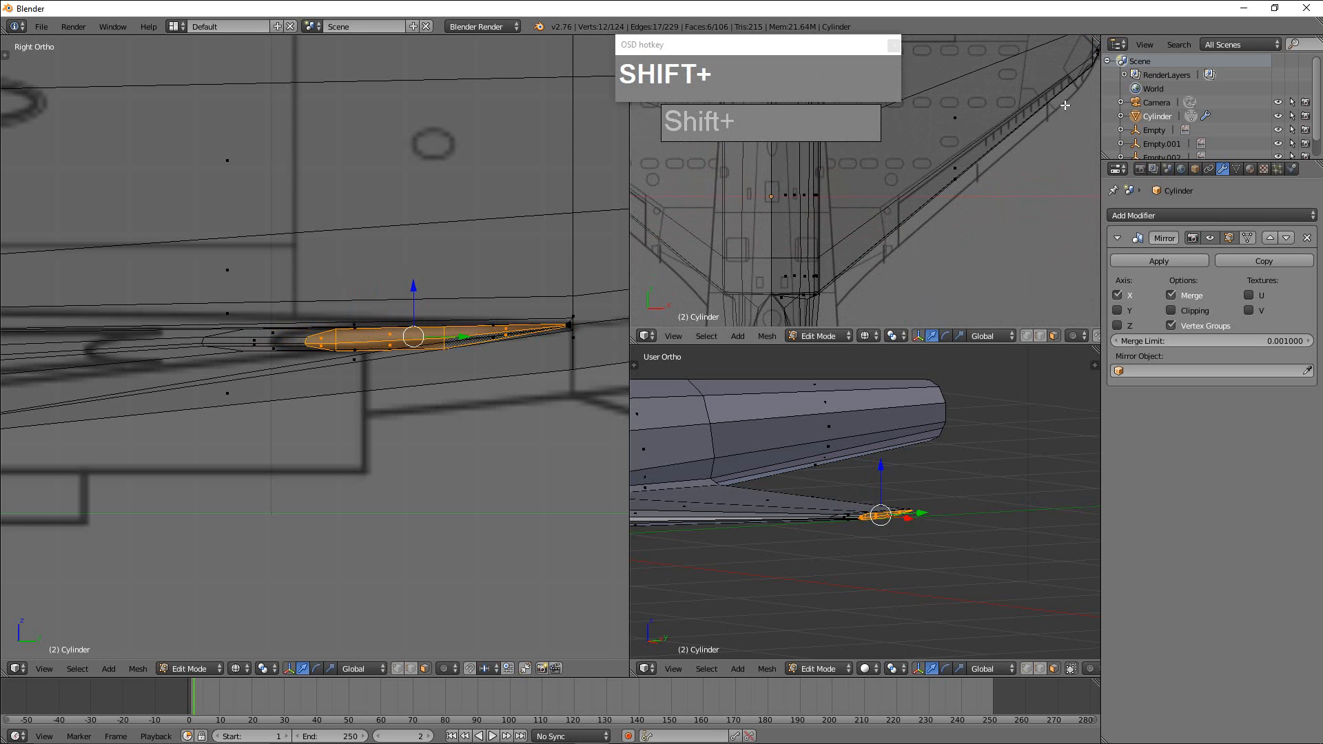
shift+middle_drag(1065, 105, 1024, 111)
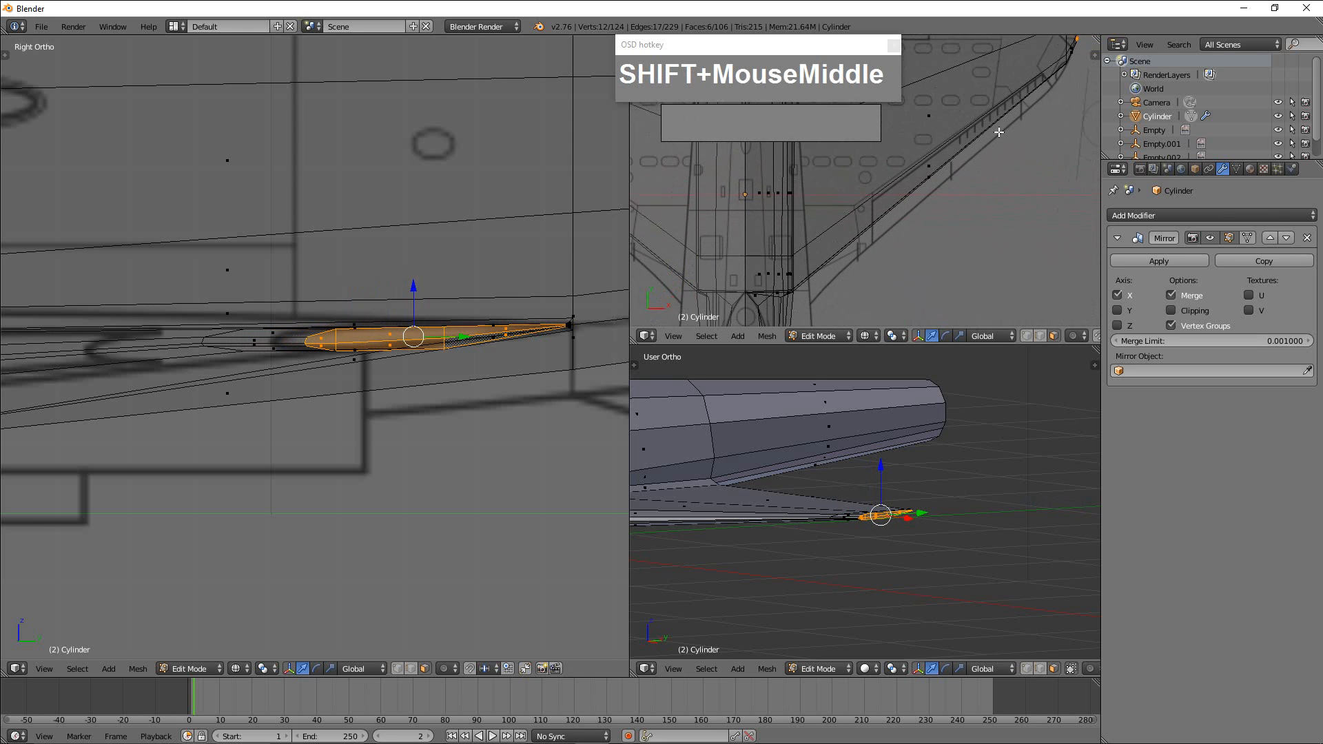
scroll(446, 358, down, 3)
shift+middle_drag(405, 368, 624, 372)
shift+middle_drag(42, 386, 346, 333)
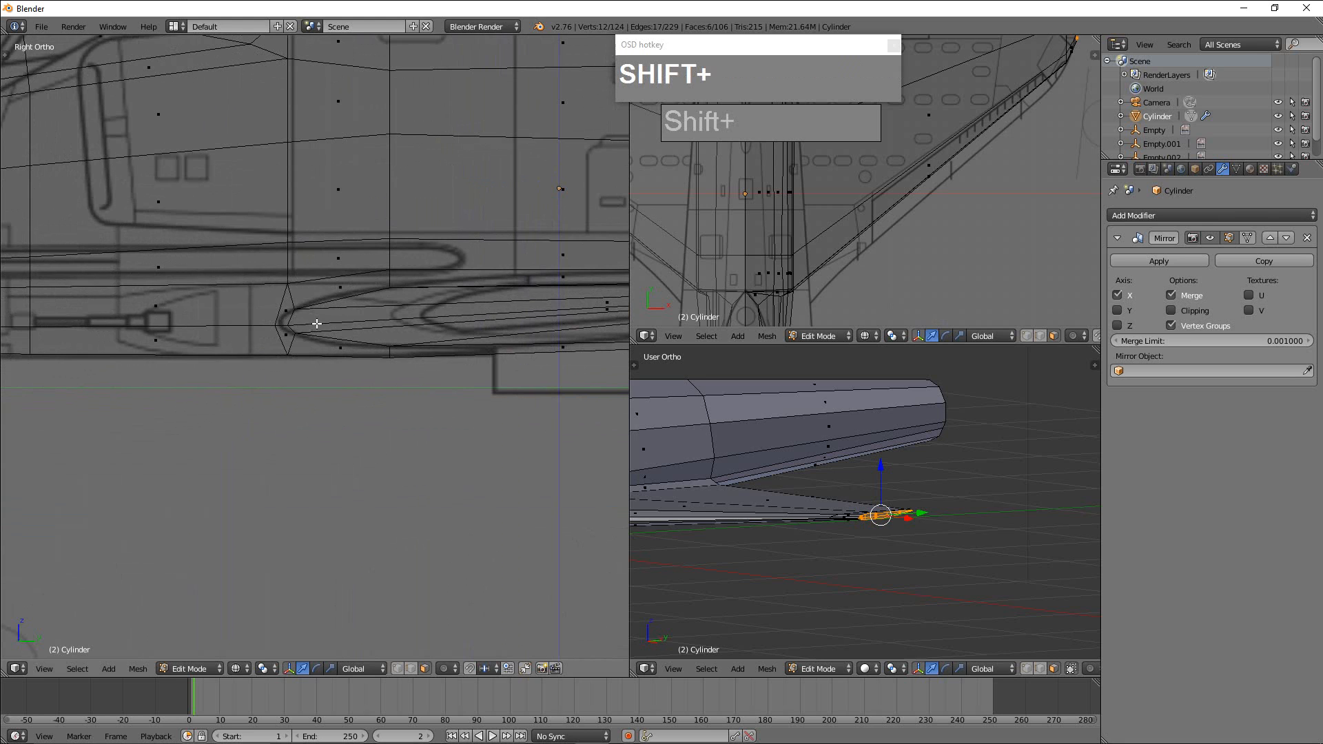
key(ctrl+Tab)
click(316, 299)
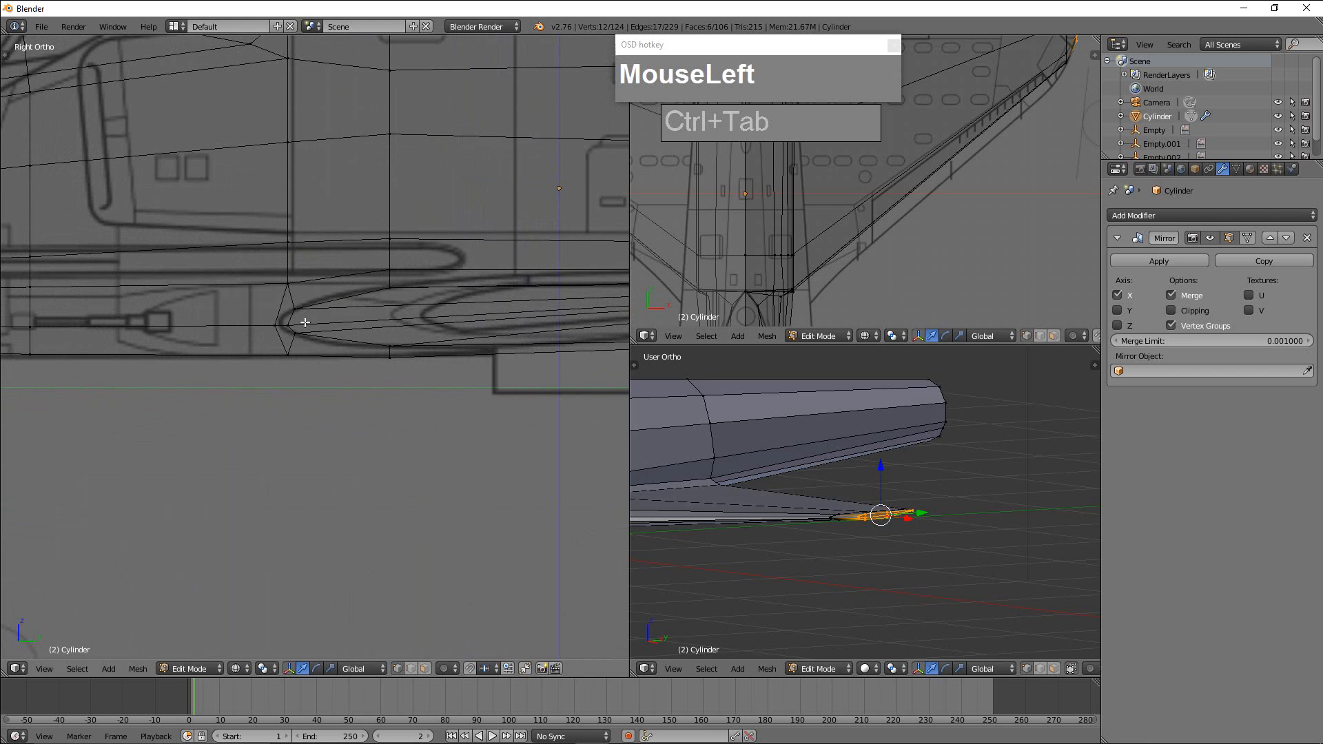
Select only the wing root's leading-edge vertices in the side view, and move them forward along Y.
key(b)
drag(251, 299, 307, 345)
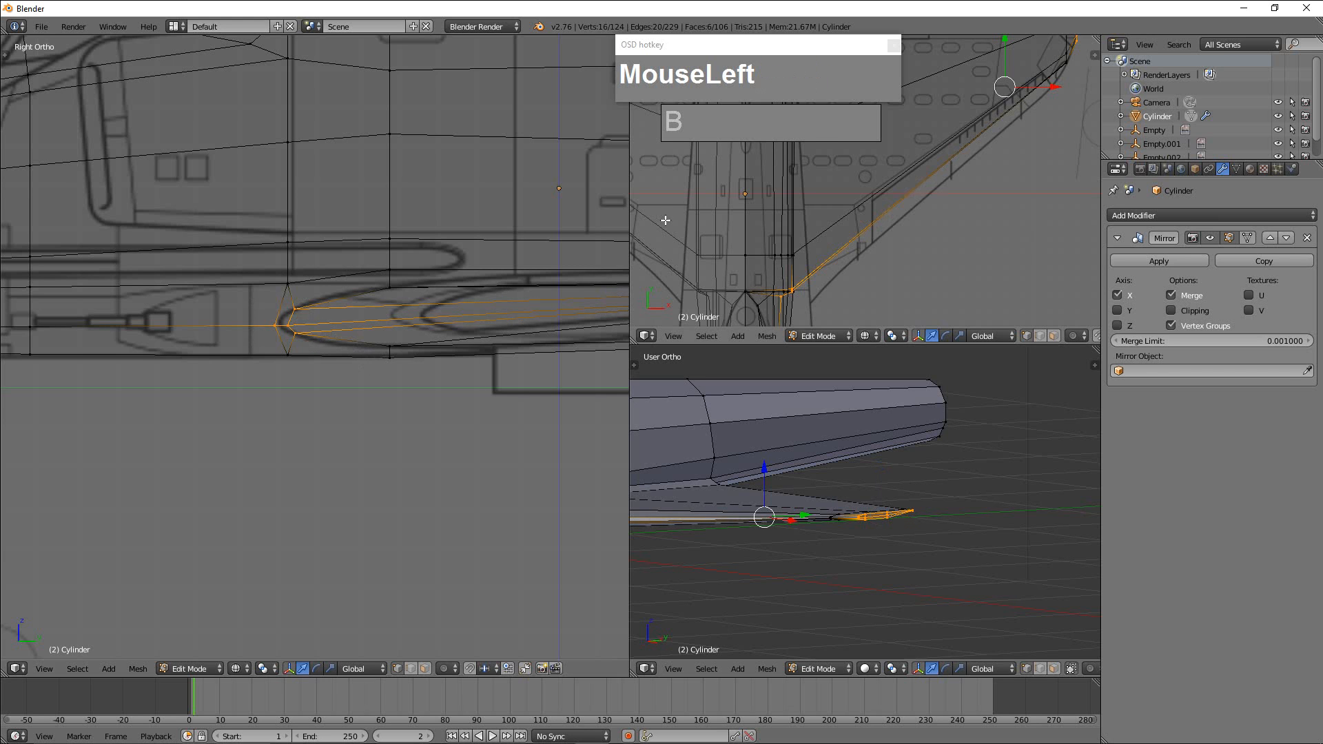
scroll(912, 219, down, 2)
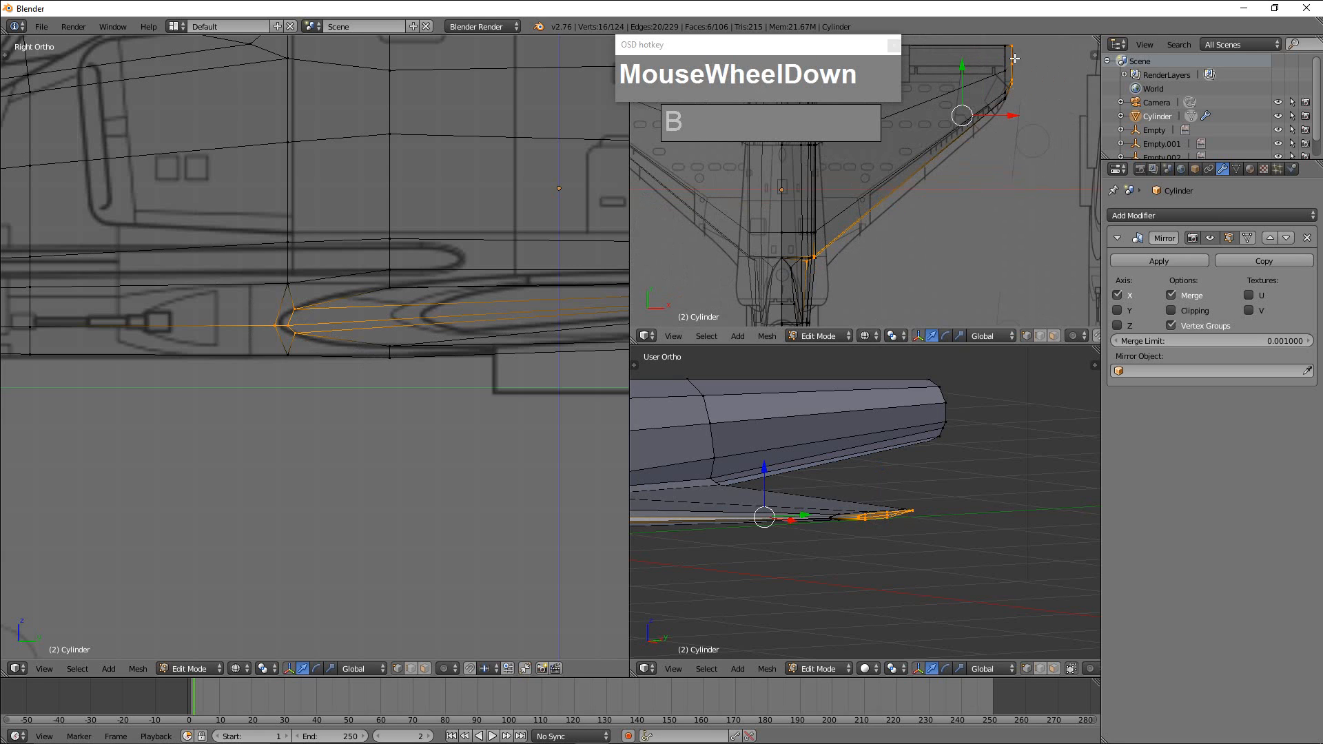
key(a)
key(a)
key(a)
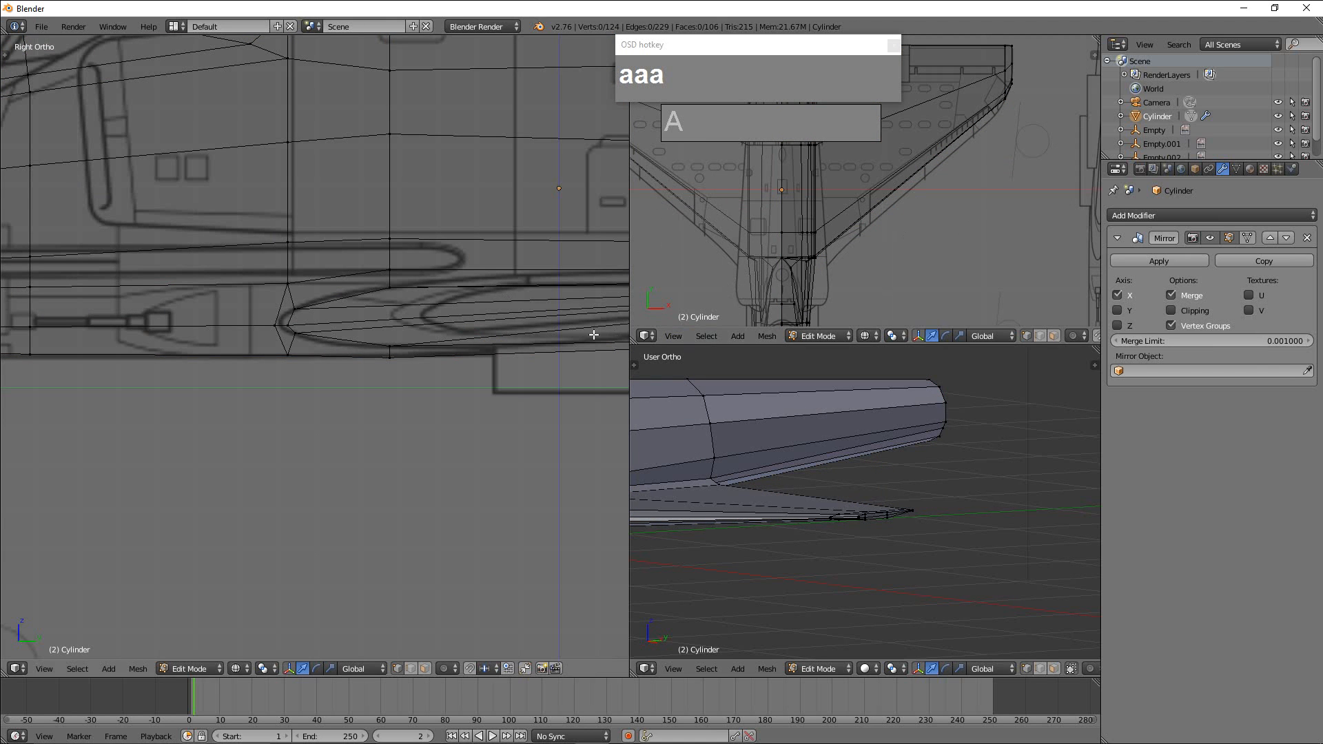
key(b)
drag(261, 281, 306, 369)
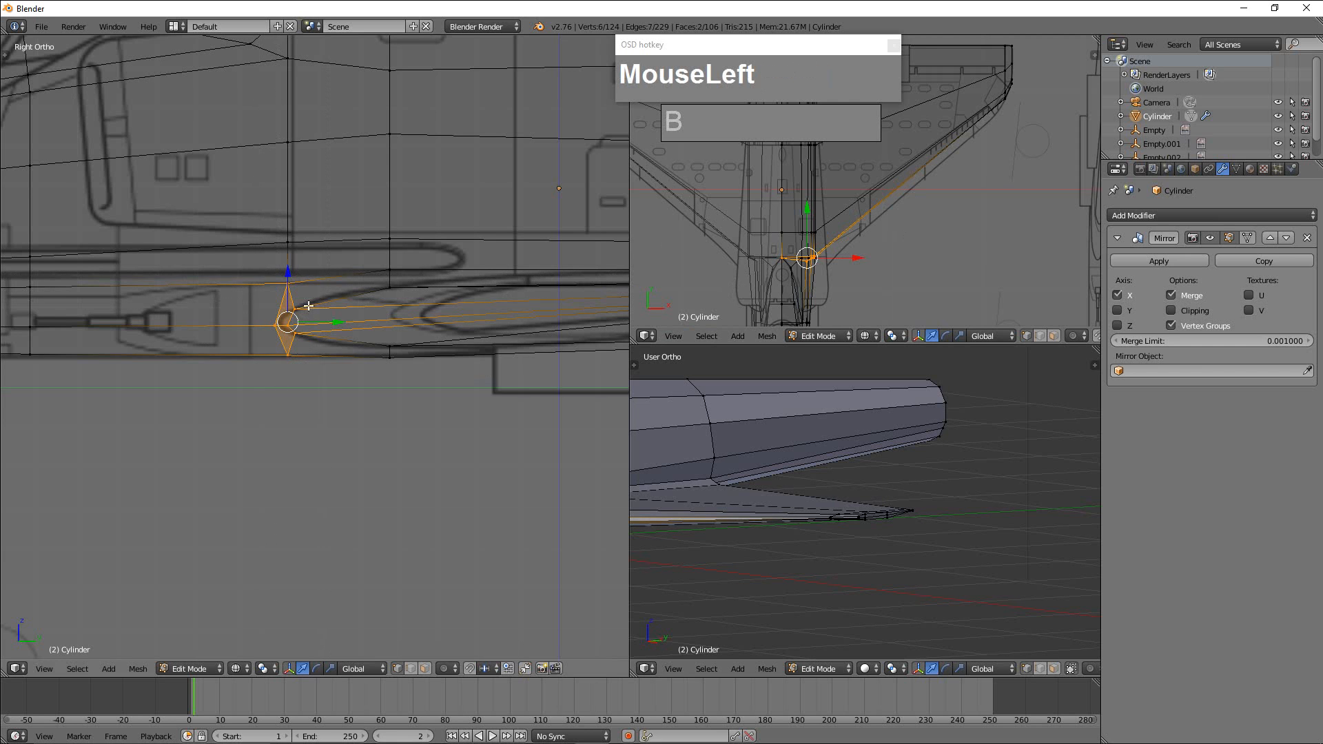
scroll(532, 259, down, 2)
scroll(532, 259, up, 2)
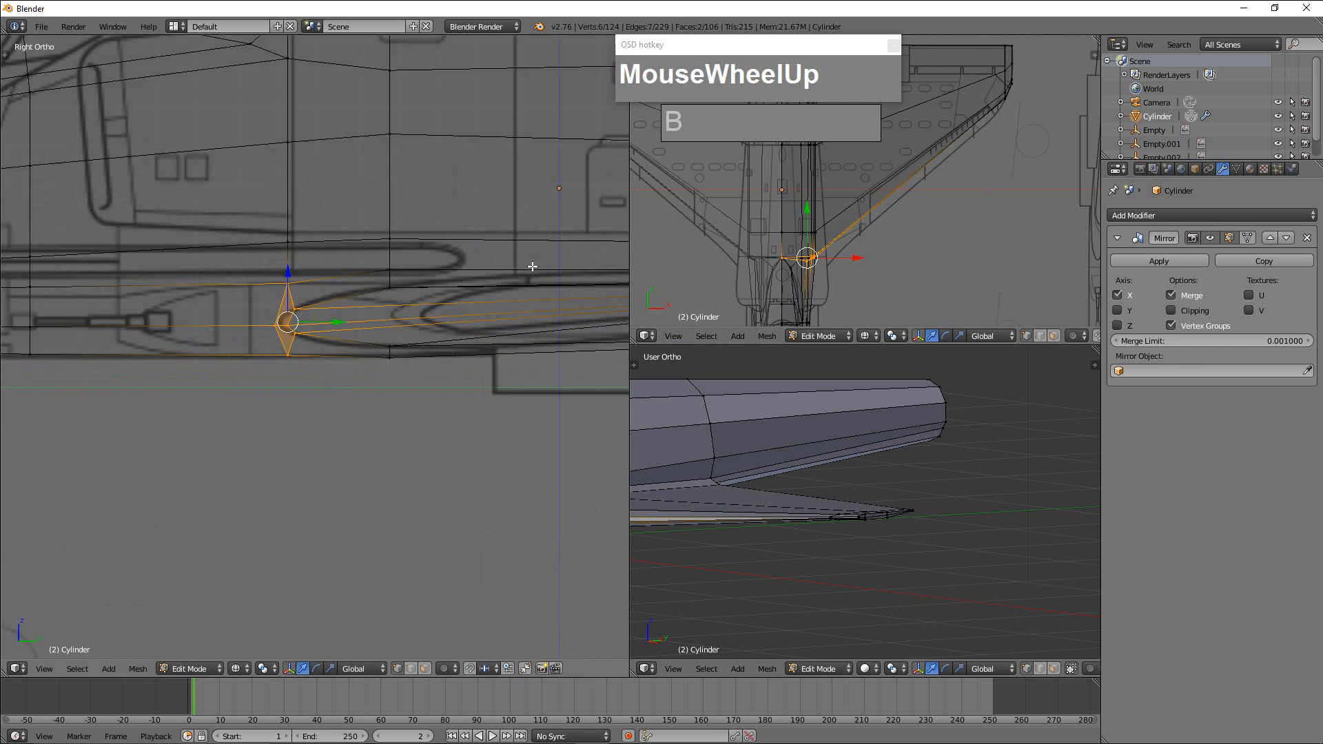
drag(807, 216, 812, 228)
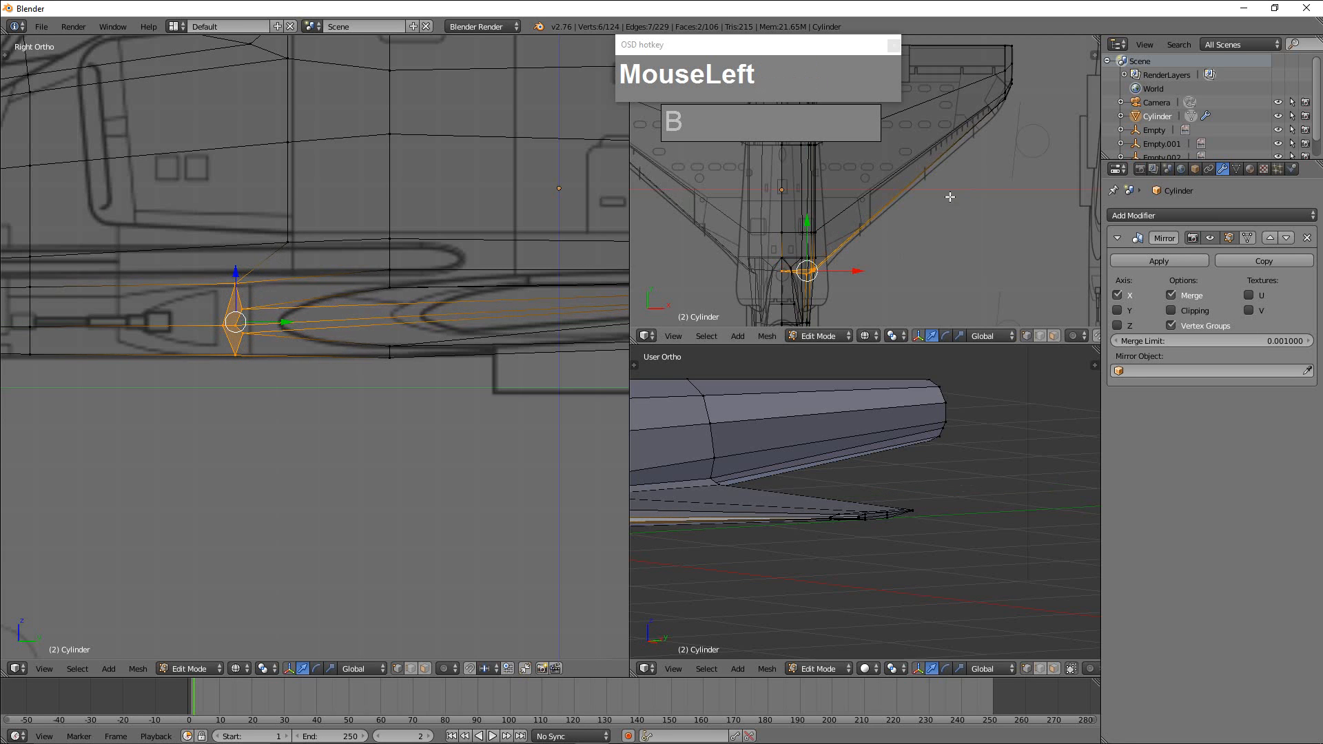
Select the front vertices near the wing tip, and move them forward along Y to the blueprint's leading edge.
alt+middle_click(981, 232)
shift+middle_drag(998, 204, 967, 302)
scroll(1003, 265, up, 3)
shift+scroll(1003, 264, up, 2)
shift+middle_drag(965, 256, 910, 252)
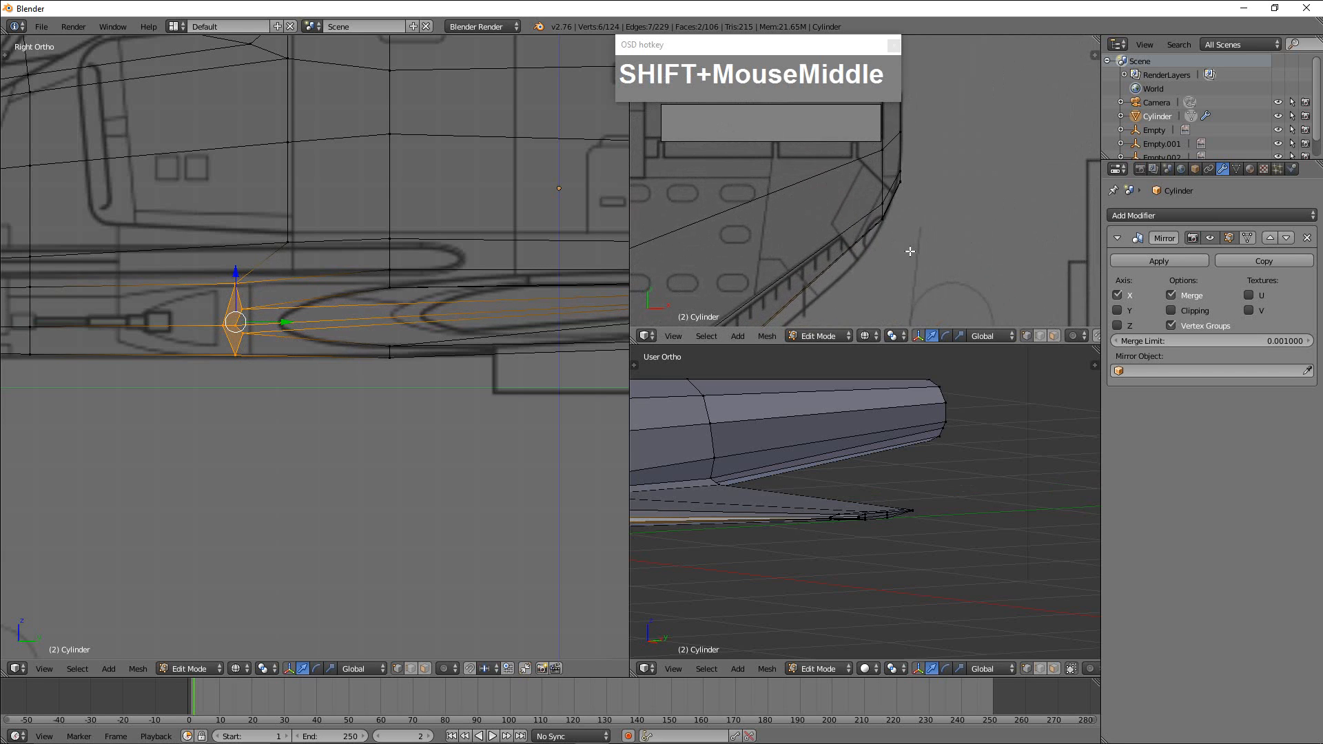
key(a)
key(b)
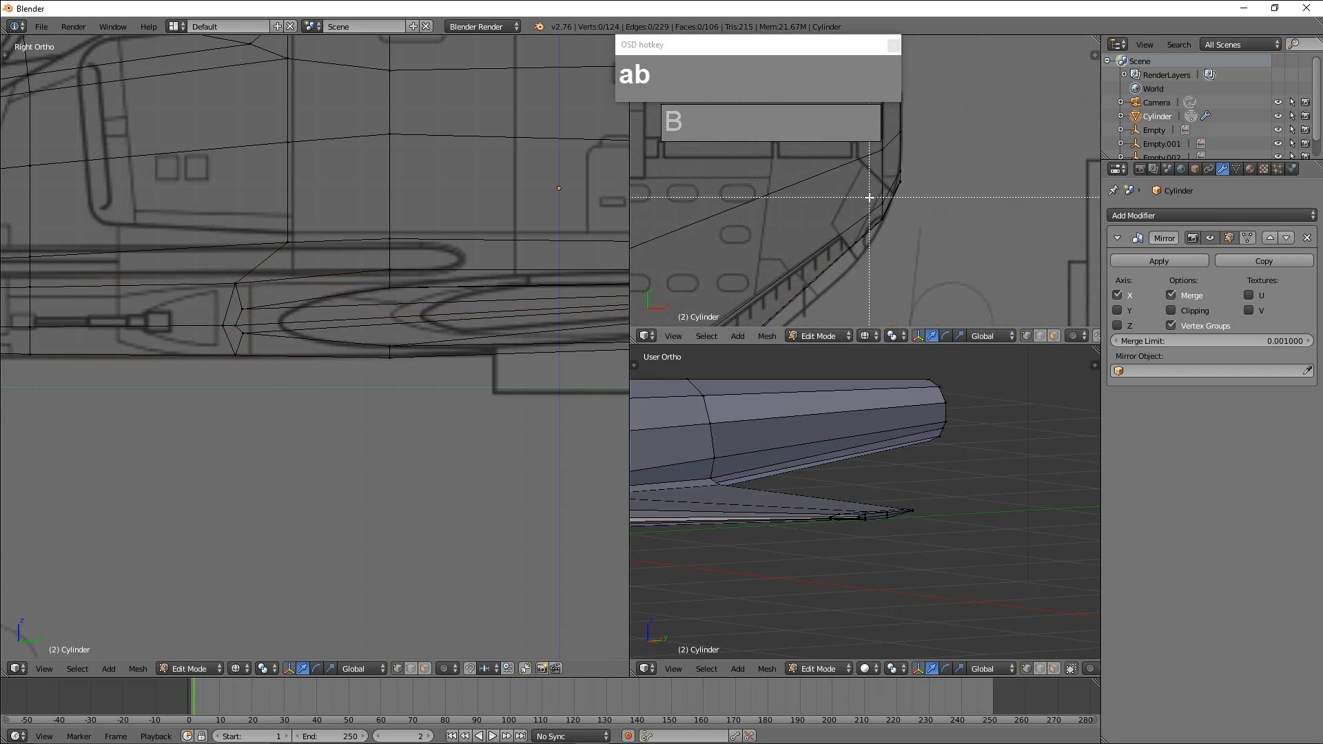
drag(871, 197, 886, 243)
mouse_move(884, 174)
mouse_down()
mouse_move(896, 200)
mouse_move(878, 196)
mouse_up()
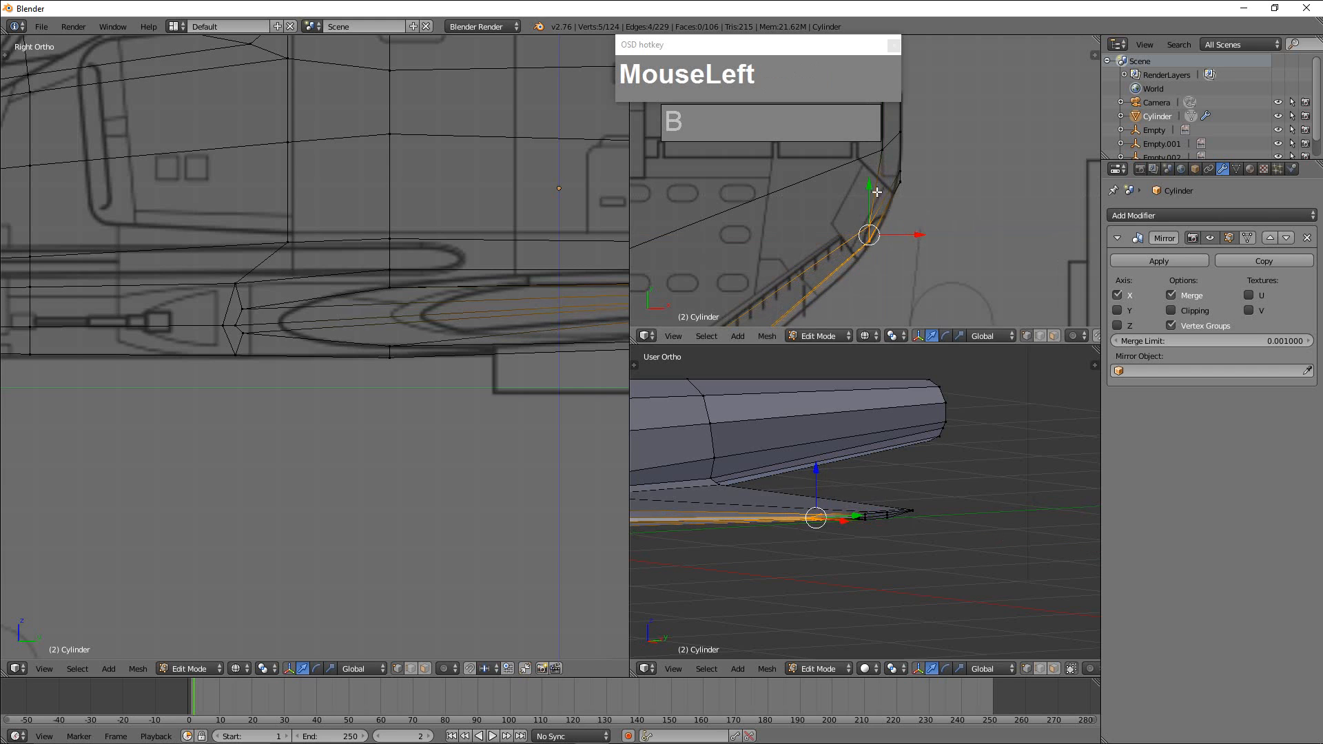
Check the reshaped wing and fuselage against the top and side blueprints and in the perspective view.
scroll(834, 276, down, 5)
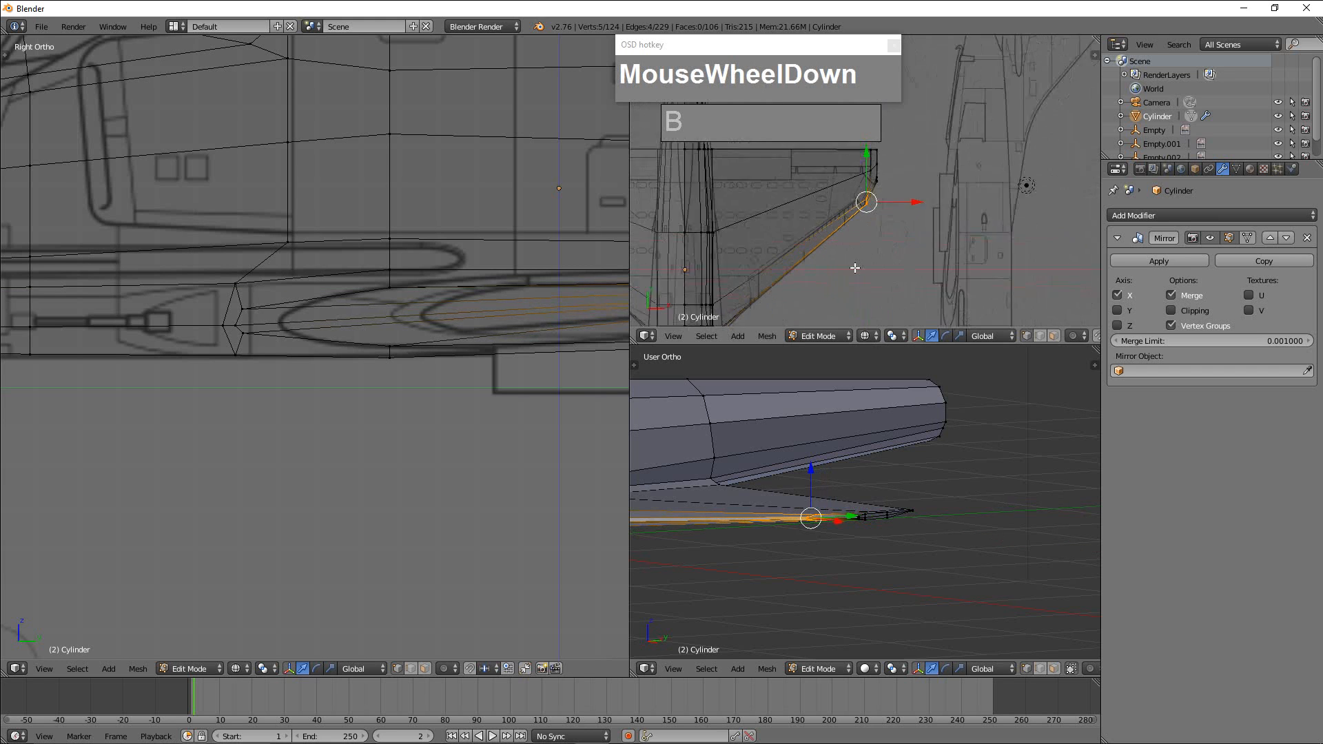
shift+middle_drag(826, 290, 918, 181)
scroll(930, 346, down, 2)
scroll(924, 216, up, 2)
scroll(921, 237, up, 2)
scroll(879, 232, down, 2)
scroll(918, 180, down, 1)
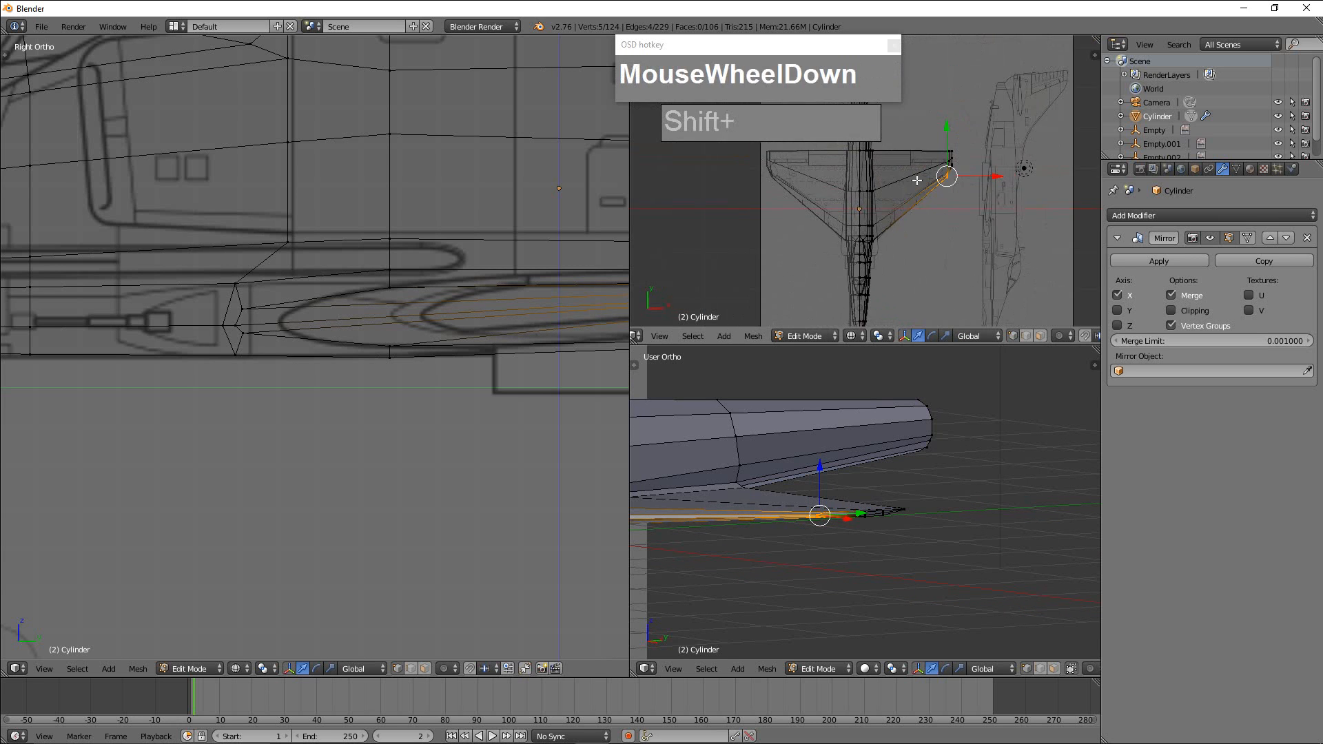
drag(836, 47, 626, 45)
drag(763, 122, 527, 120)
scroll(928, 223, down, 1)
scroll(929, 224, up, 2)
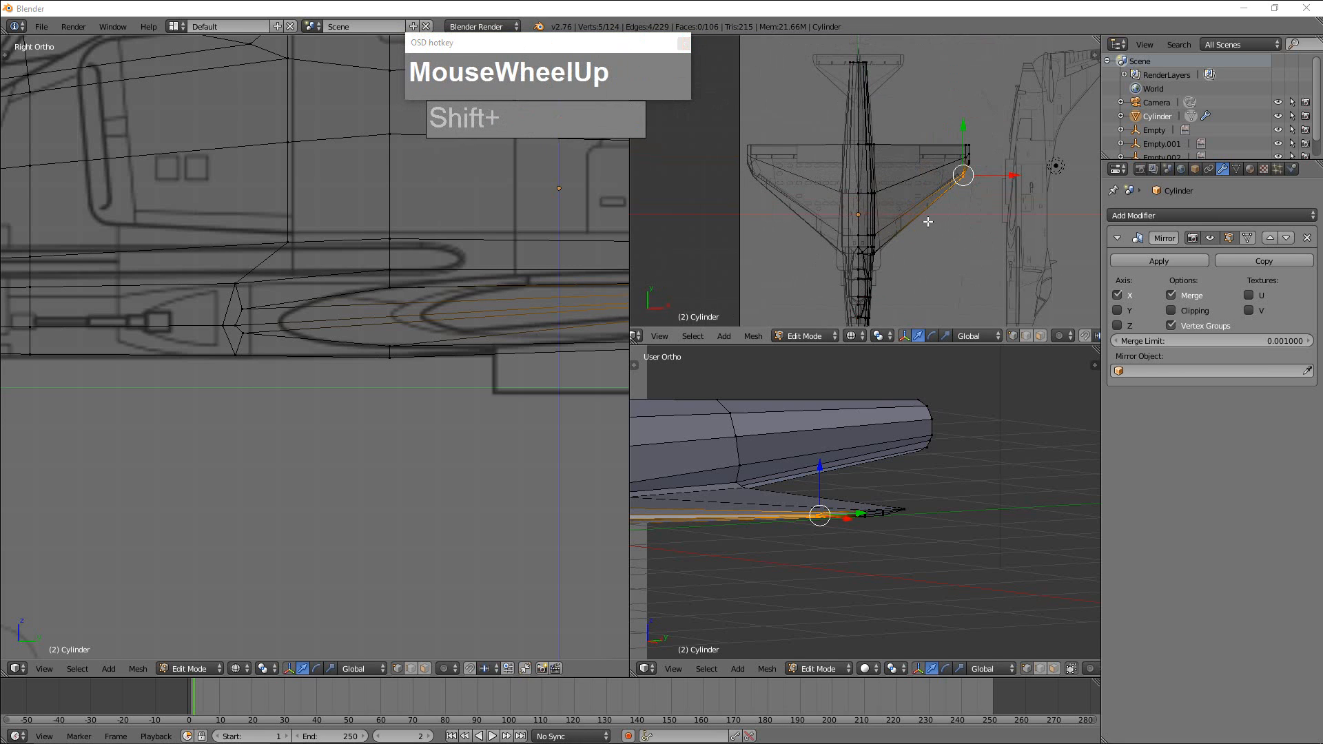
scroll(276, 310, down, 2)
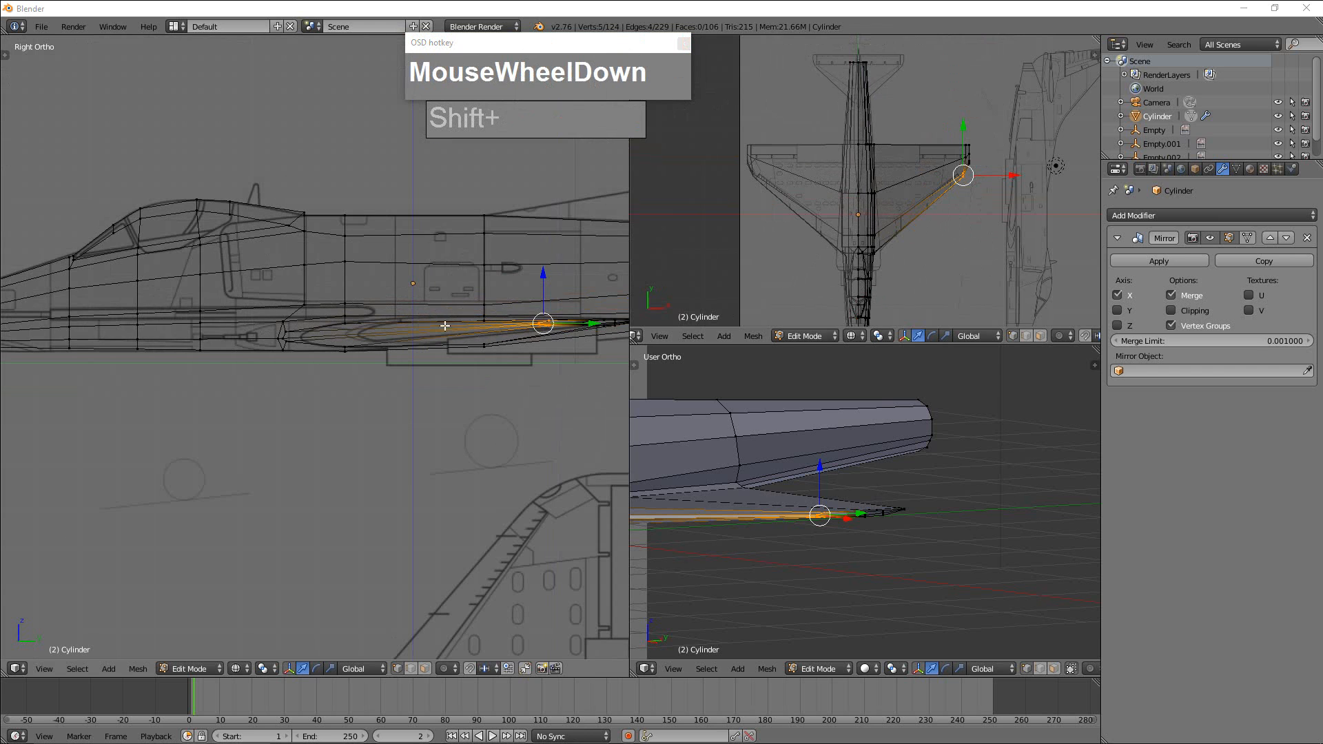
scroll(864, 479, down, 2)
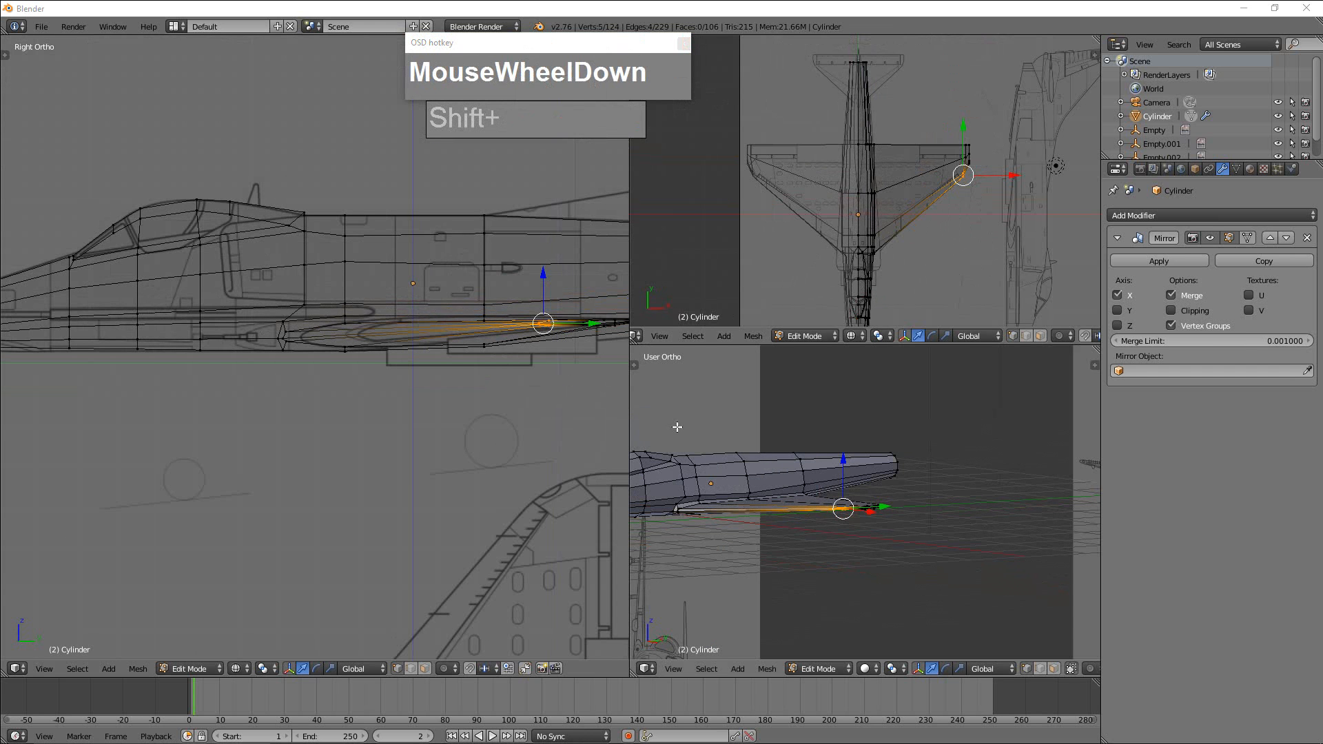
scroll(542, 290, down, 2)
mouse_move(549, 302)
middle_down()
mouse_move(529, 307)
mouse_move(579, 331)
mouse_move(568, 319)
middle_up()
key(KP_3)
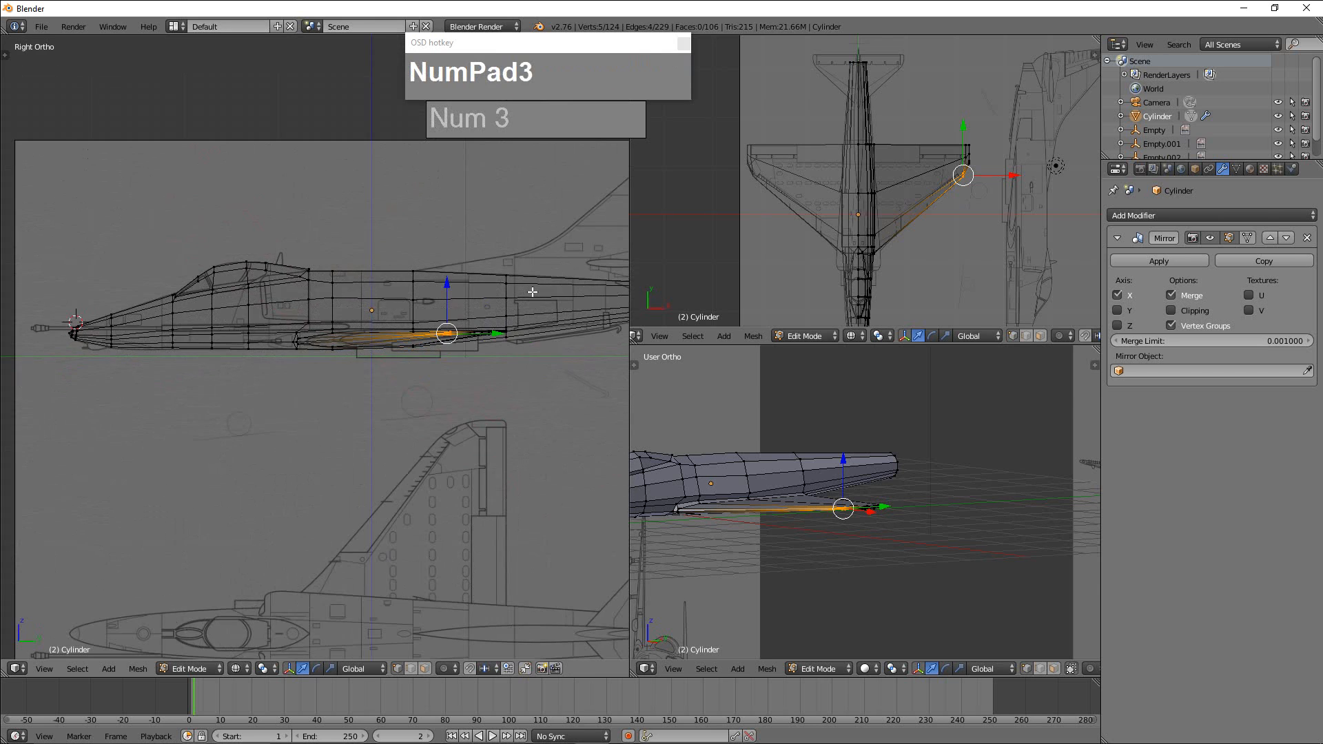
scroll(534, 293, down, 2)
scroll(485, 308, up, 2)
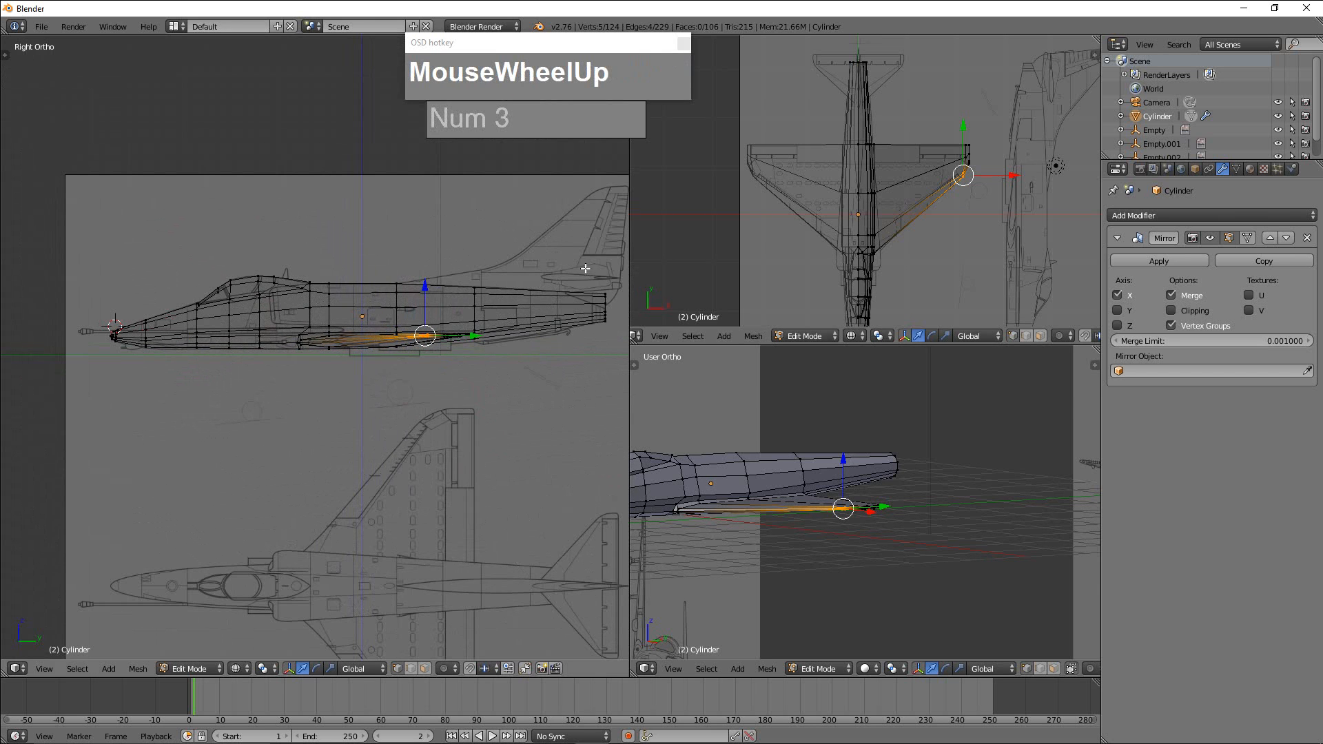
middle_drag(910, 464, 1046, 462)
scroll(899, 483, up, 3)
shift+middle_drag(989, 428, 889, 462)
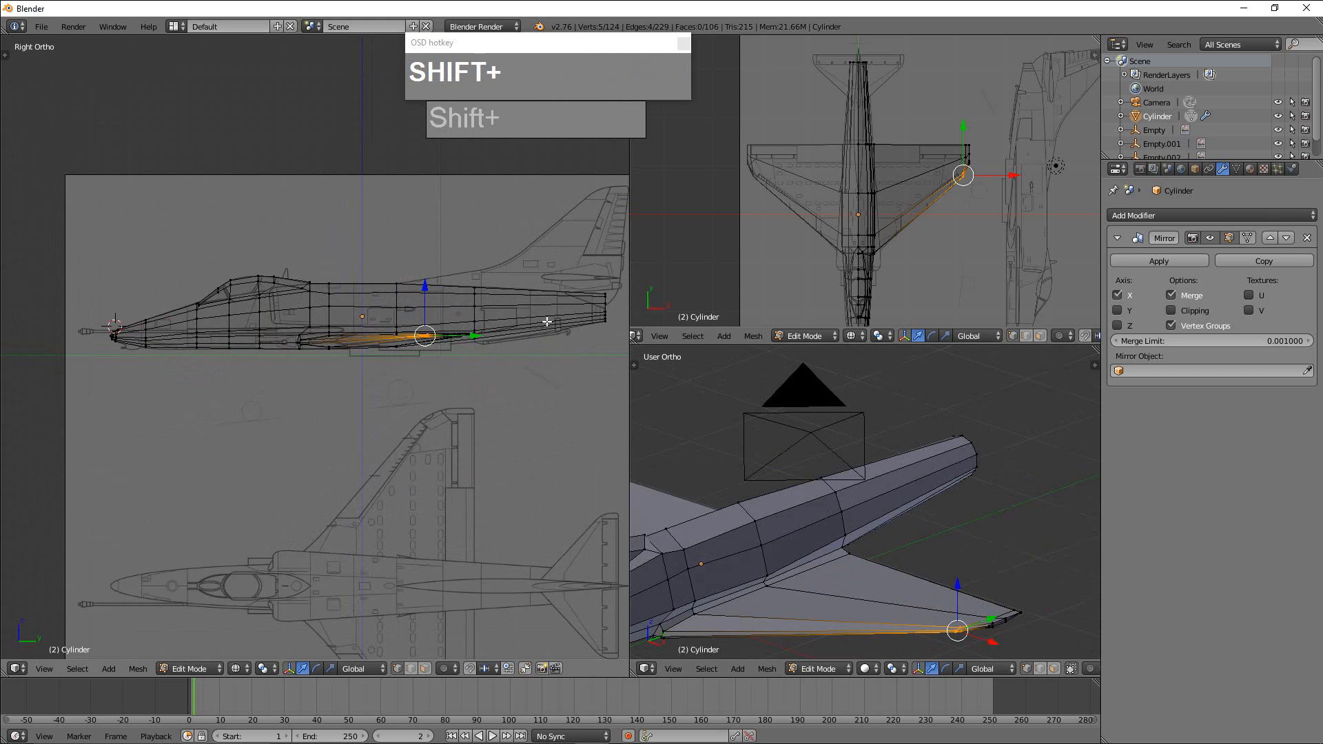
Switch the mesh to face selection for working on the top of the rear fuselage under the blueprint's tail fin.
shift+middle_drag(624, 244, 517, 269)
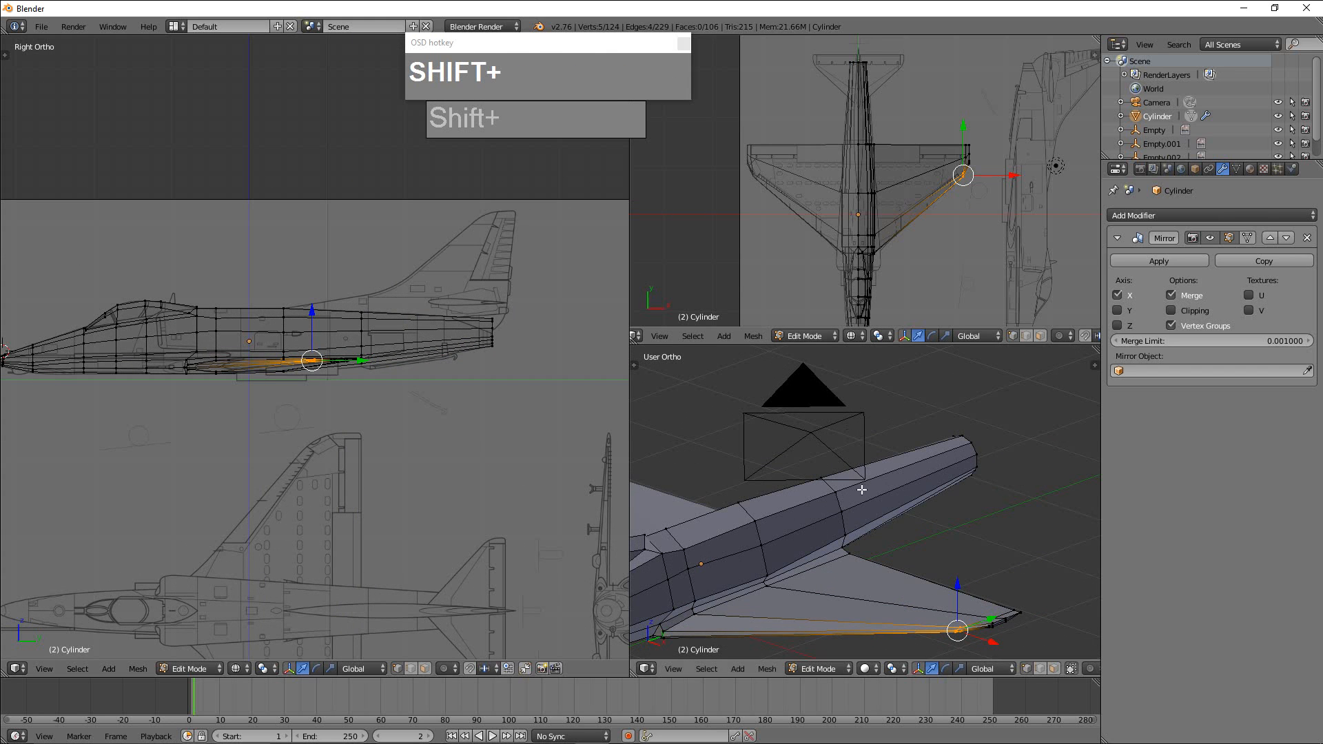
middle_drag(862, 489, 857, 531)
scroll(333, 321, up, 5)
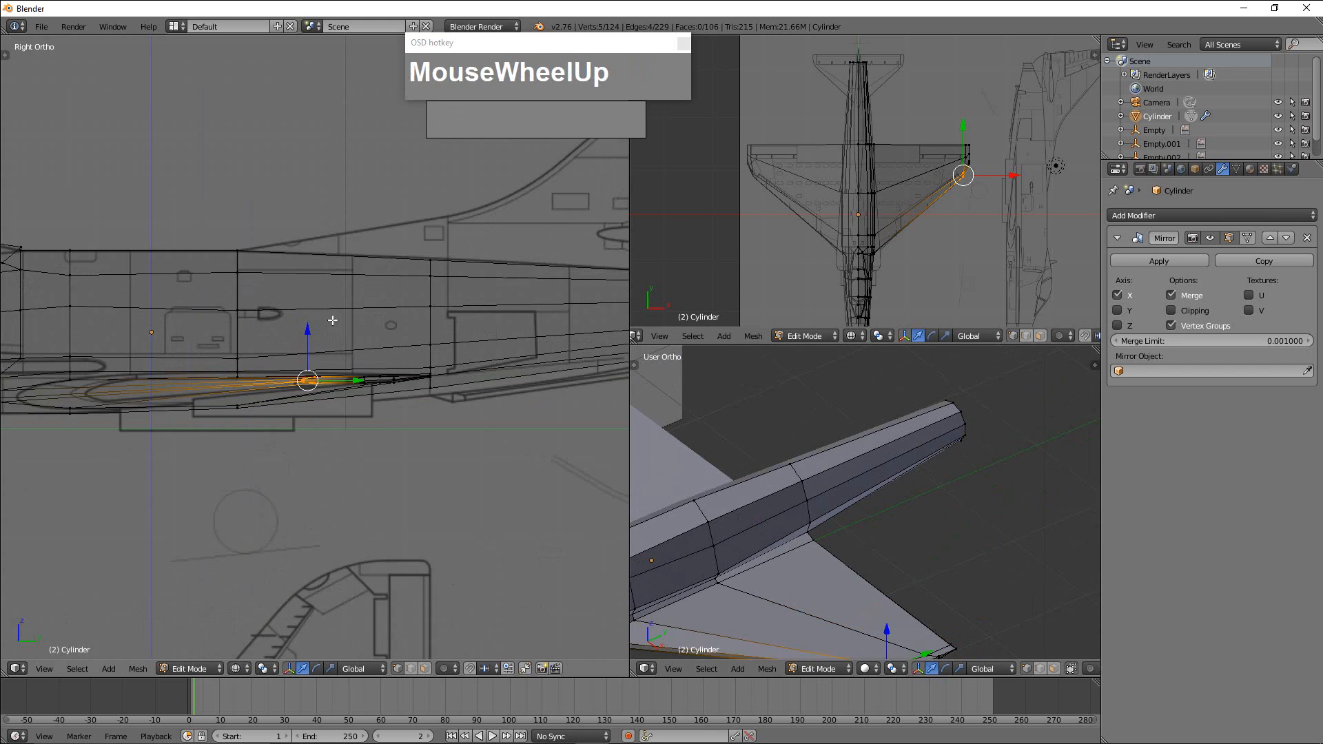
scroll(333, 321, up, 1)
shift+scroll(277, 360, up, 3)
shift+scroll(170, 307, down, 4)
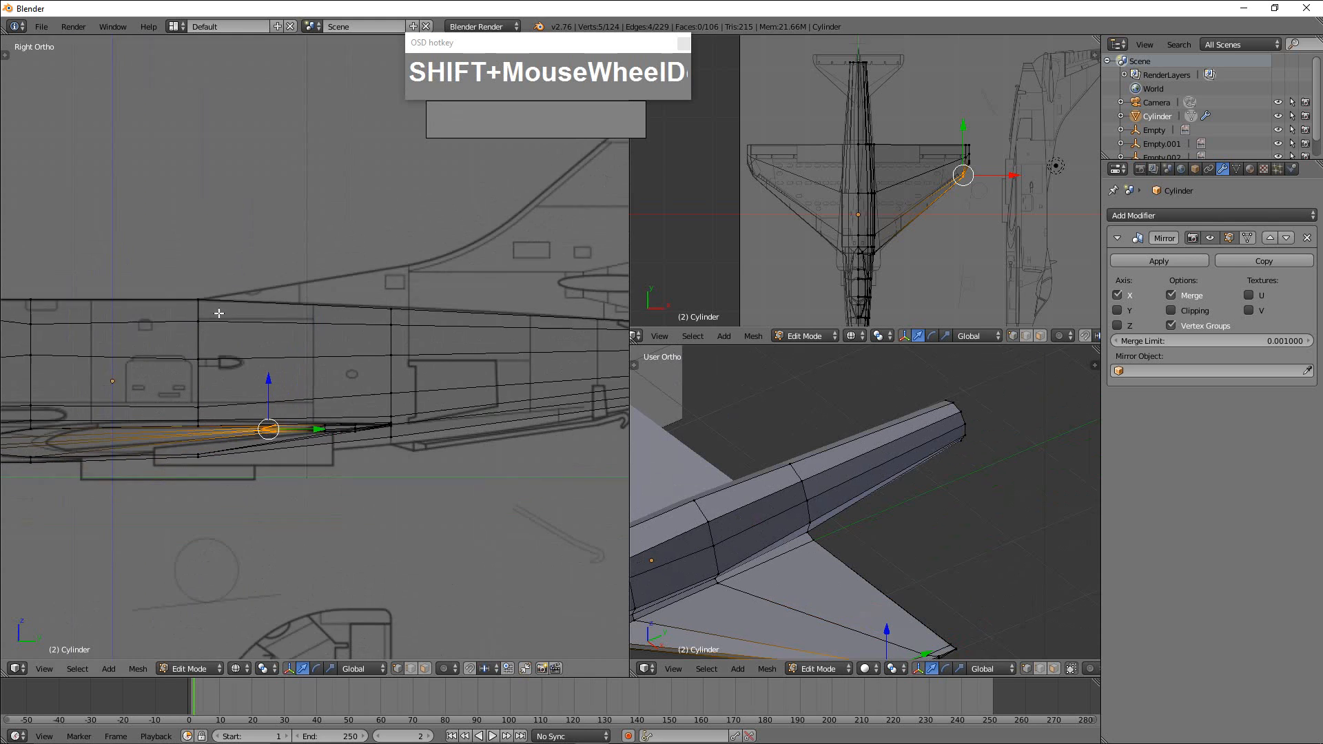
scroll(319, 339, down, 2)
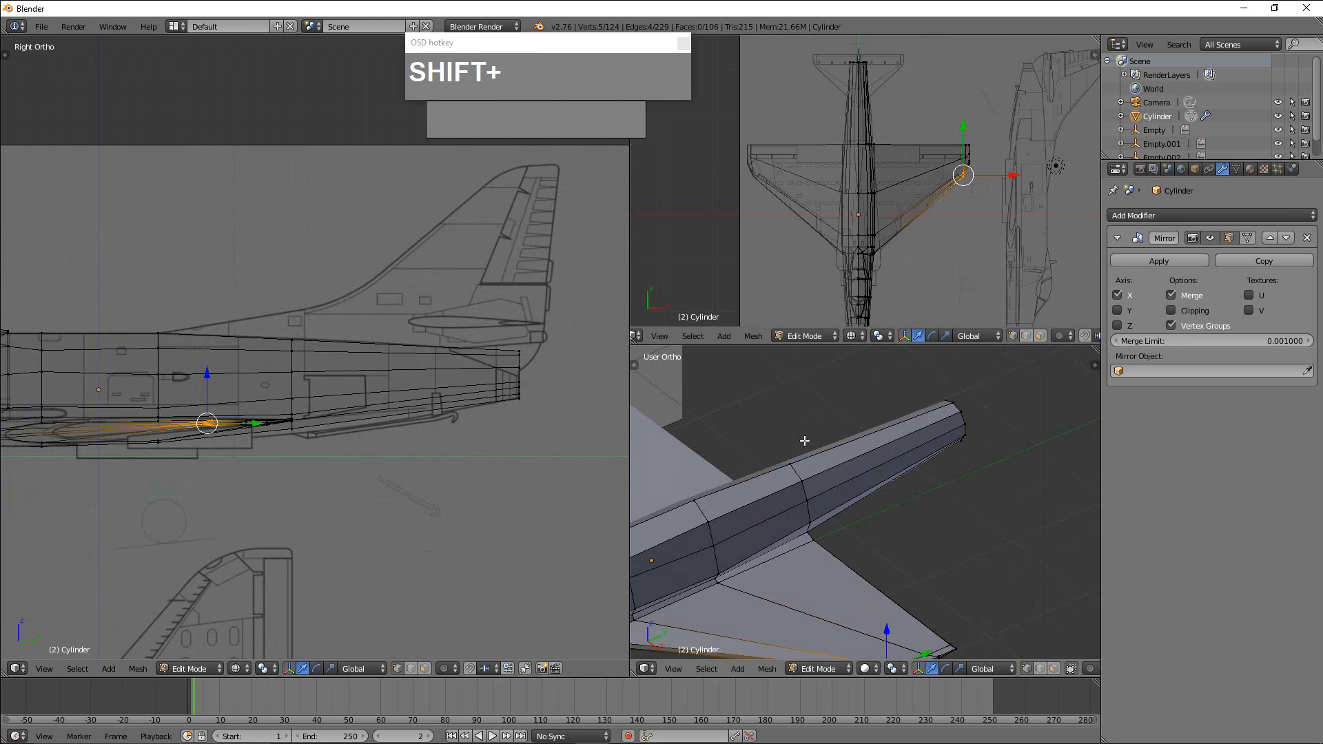
scroll(805, 441, down, 2)
middle_drag(804, 440, 882, 508)
scroll(823, 418, up, 2)
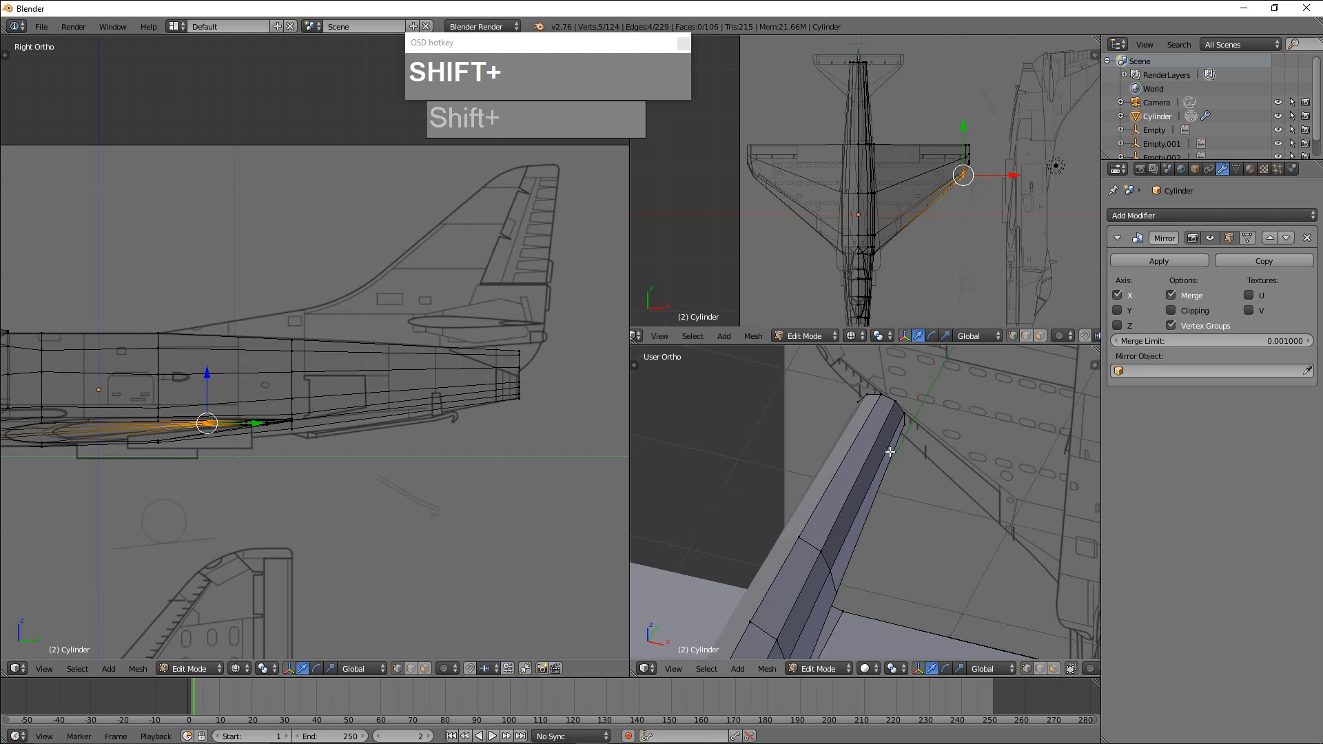
shift+middle_drag(847, 496, 857, 471)
scroll(839, 489, down, 1)
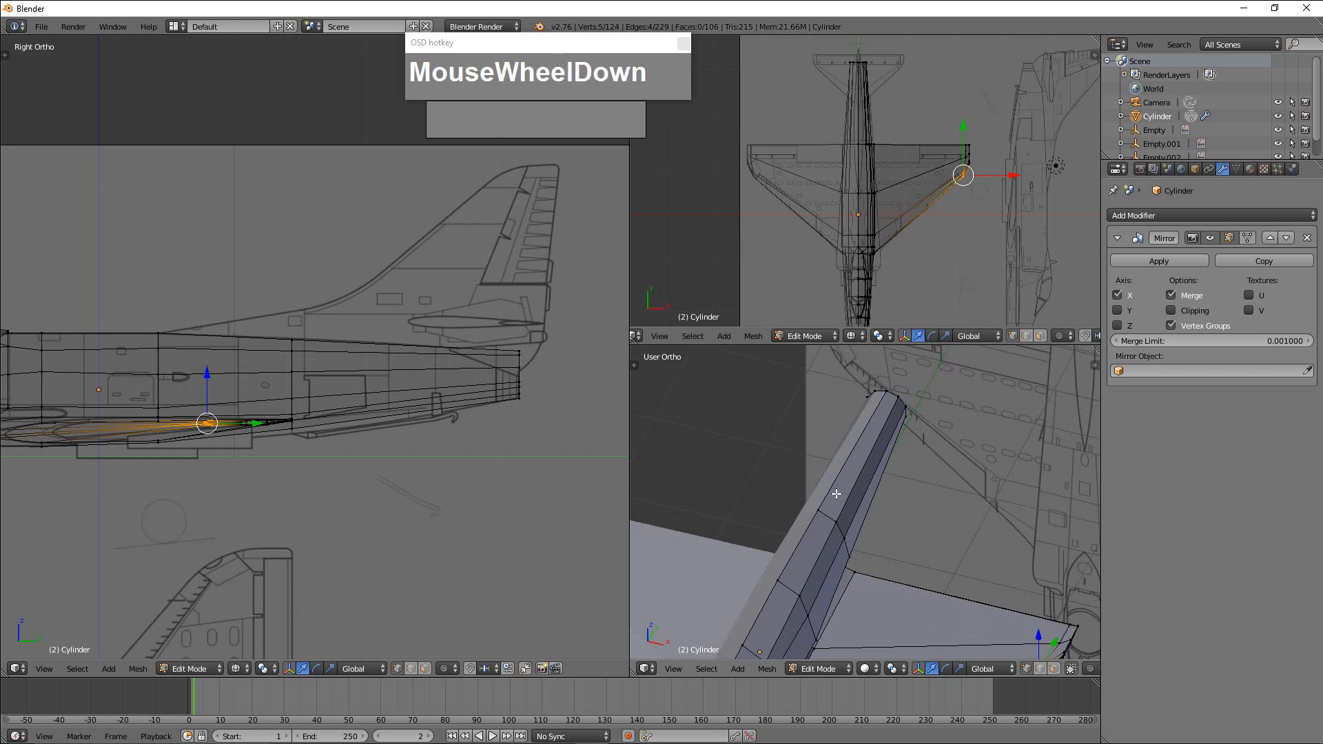
key(ctrl+Tab)
click(831, 510)
Try to extrude the two top faces of the rear fuselage as the start of the tail fin, and undo the extrusion.
right_click(866, 456)
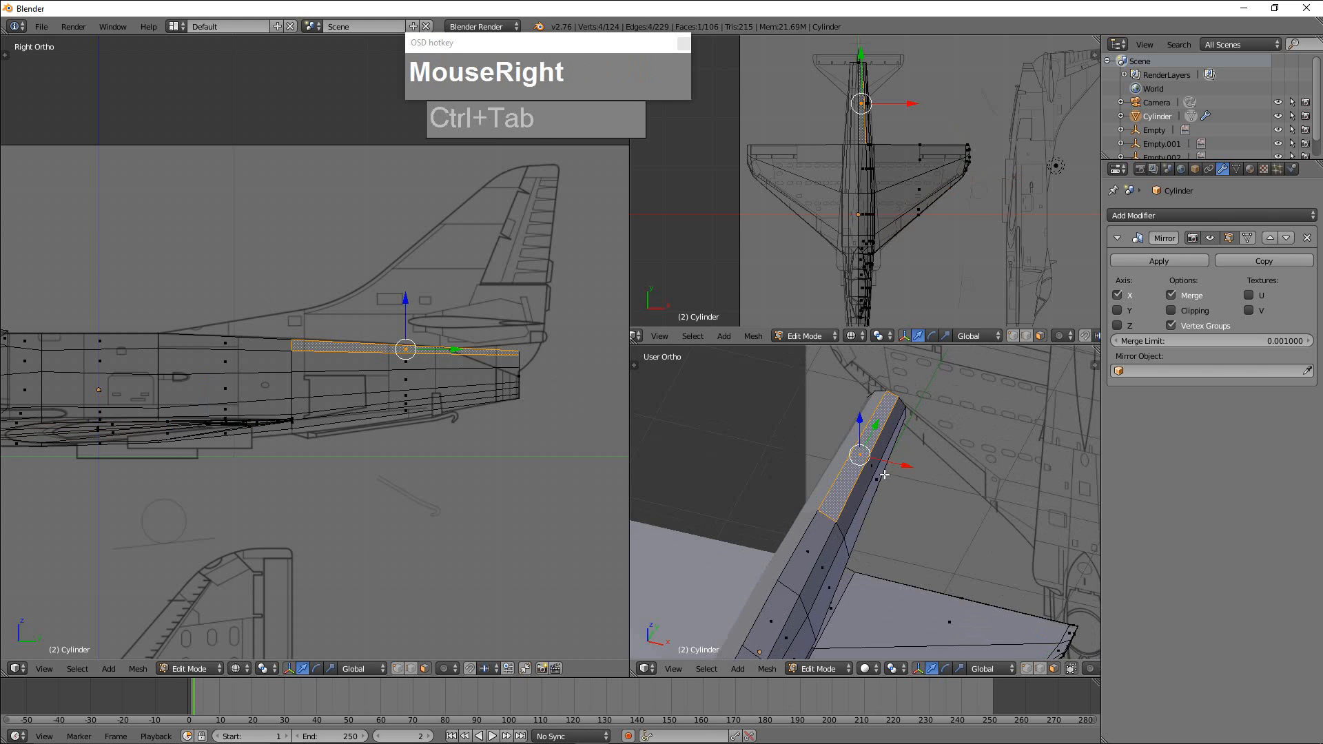
shift+right_click(812, 555)
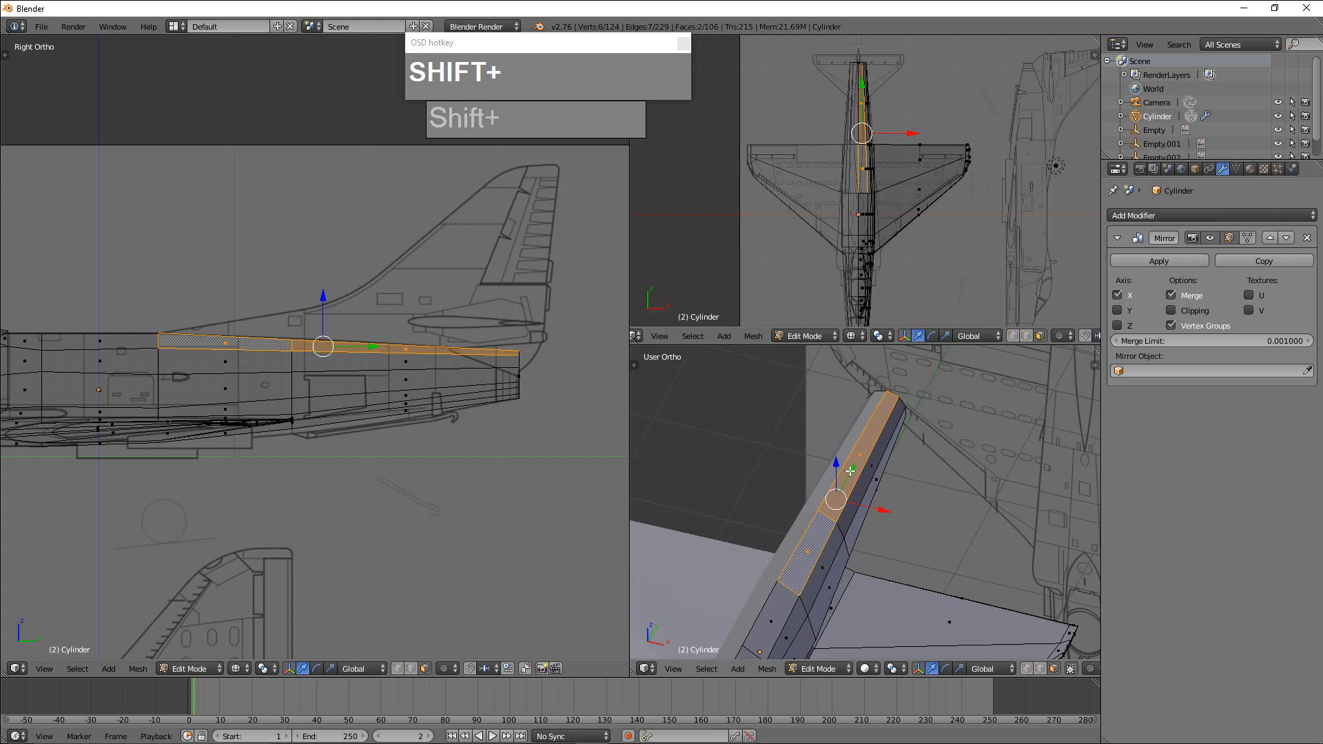
key(e)
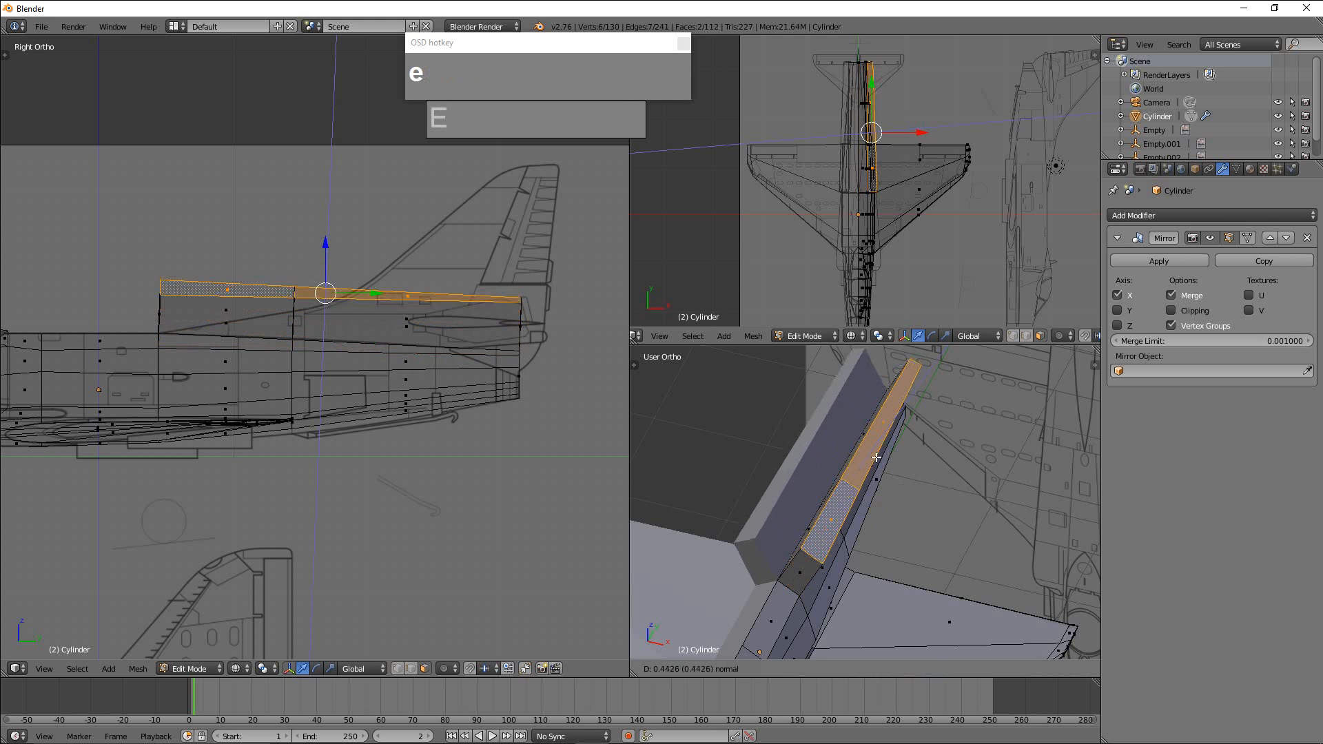
click(889, 463)
middle_drag(889, 463, 776, 461)
right_click(774, 511)
right_click(774, 550)
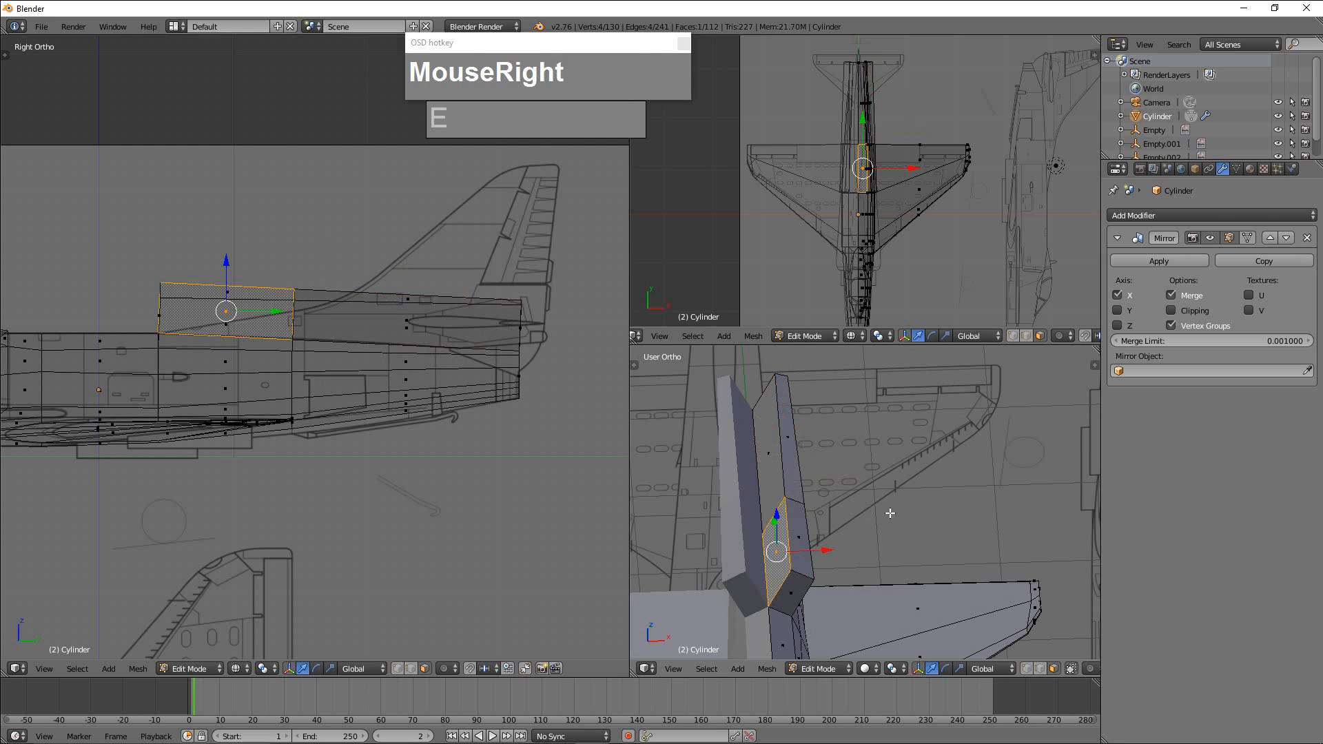
key(ctrl+z)
key(ctrl+z)
key(ctrl+z)
key(ctrl+z)
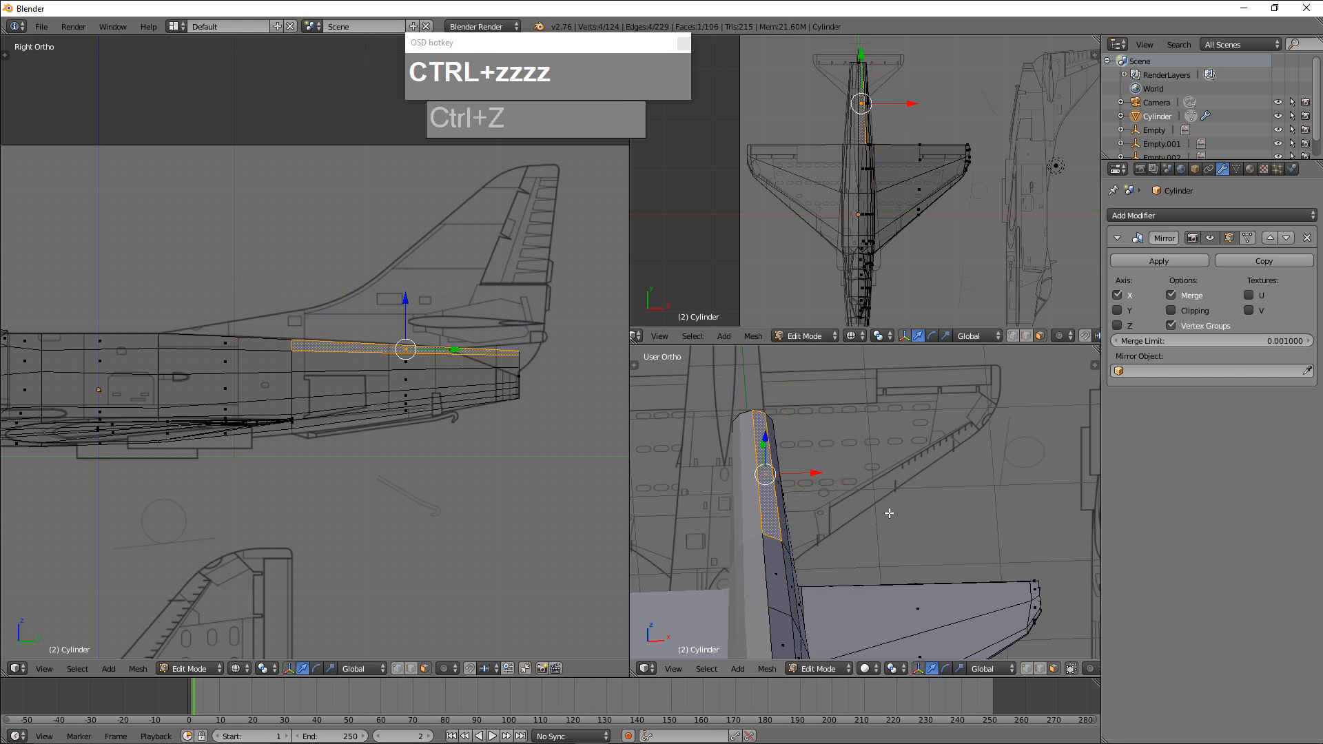
Enable Clipping on the Mirror modifier, and extrude the rear fuselage's two top faces upward about 1.53 to the fin's height.
right_click(777, 511)
shift+right_click(776, 558)
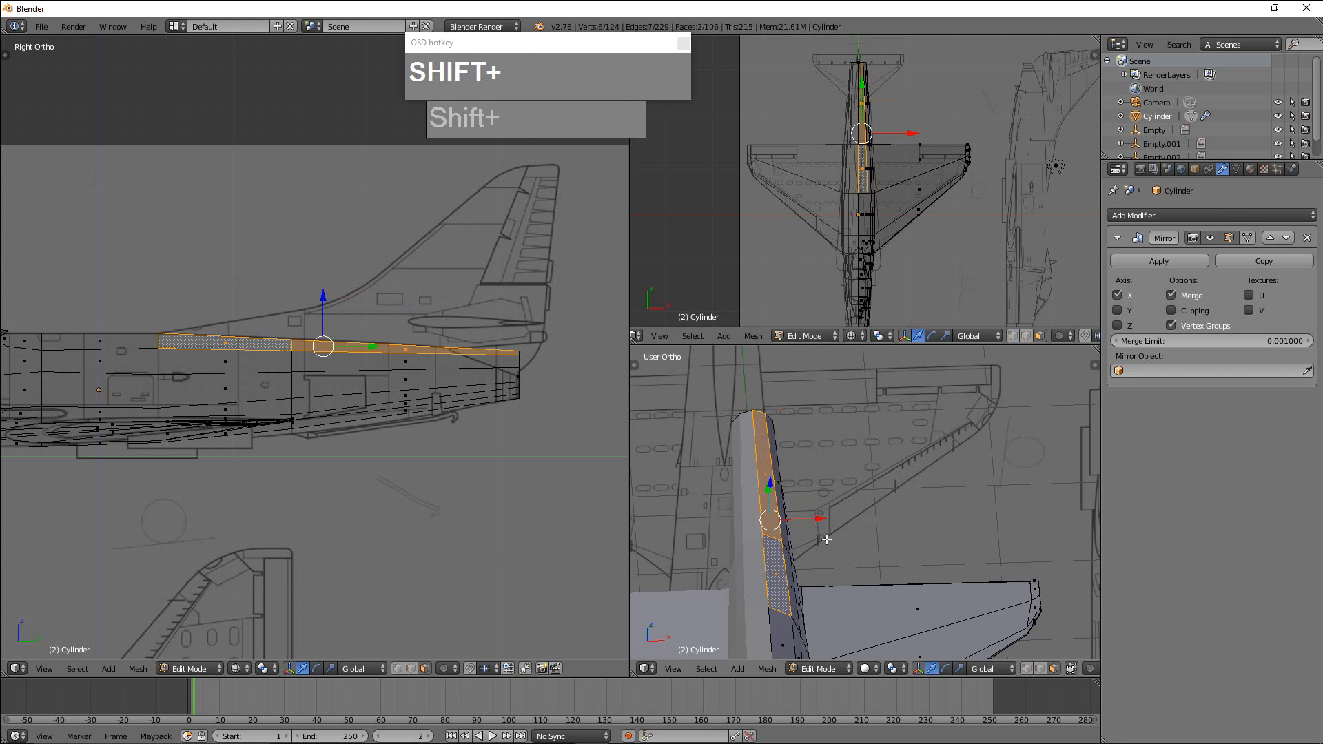
click(1171, 310)
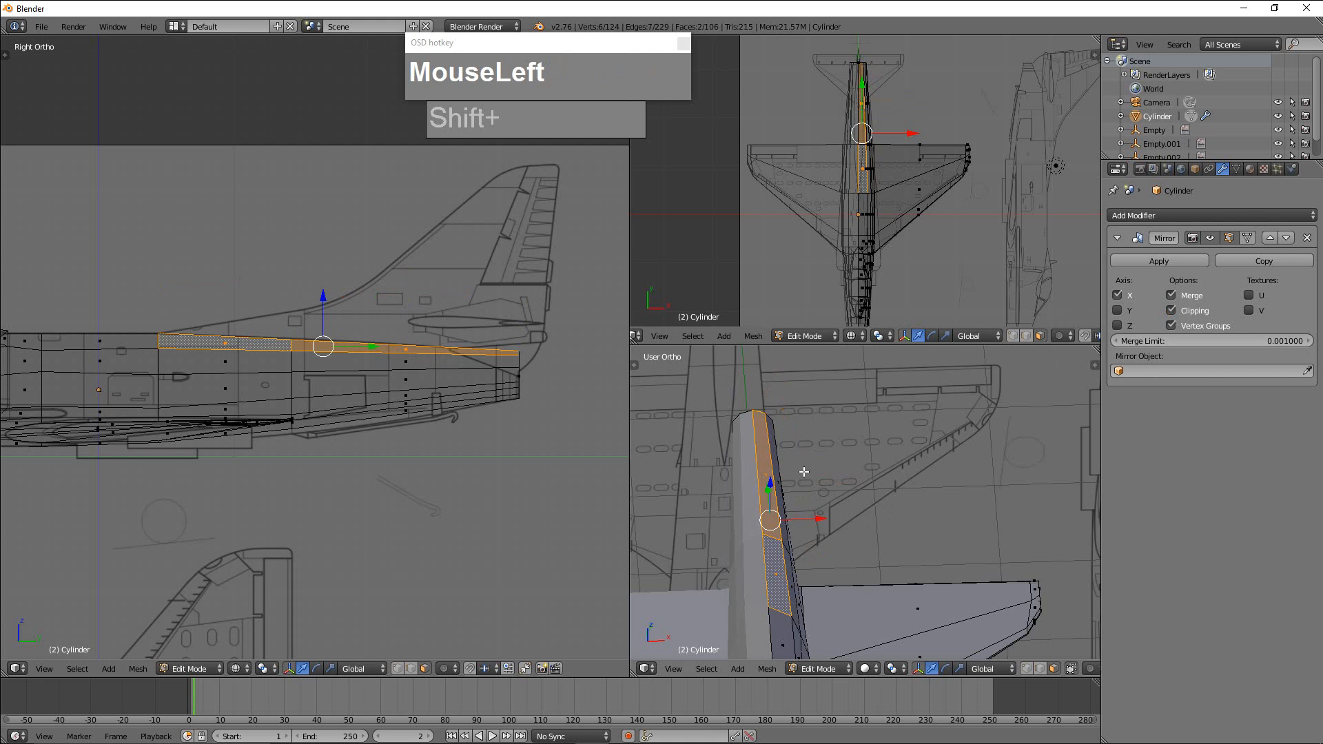
key(e)
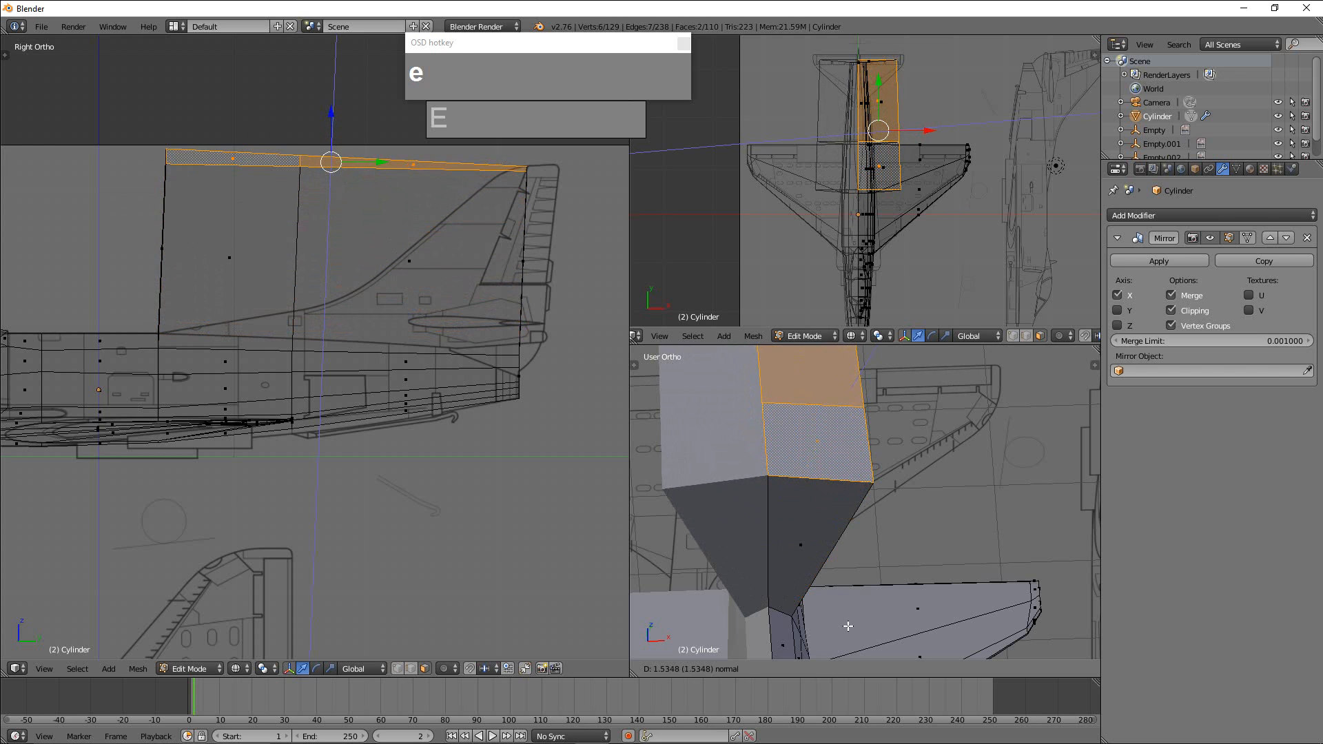
click(855, 635)
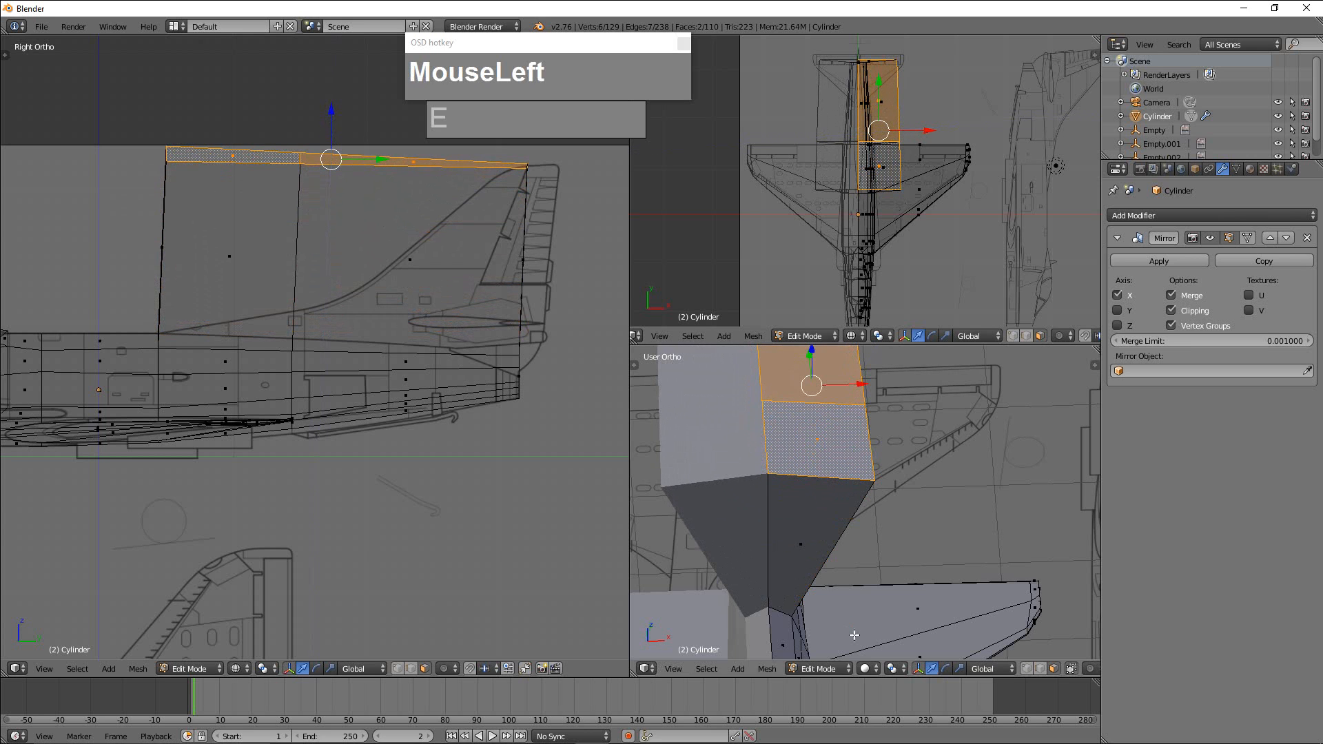
Scale the tail fin's two extruded top faces along X by about -0.77 to narrow them against the centreline.
scroll(467, 293, down, 3)
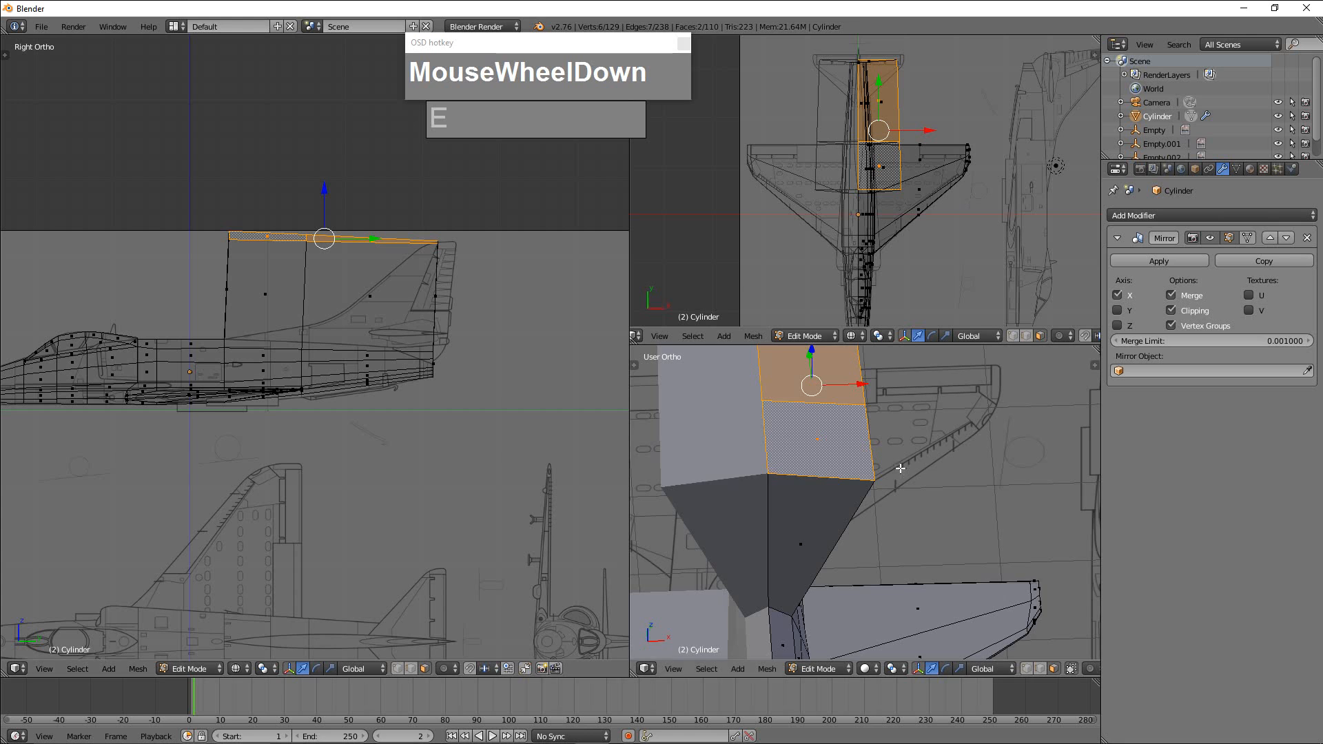
middle_drag(710, 465, 881, 467)
key(s)
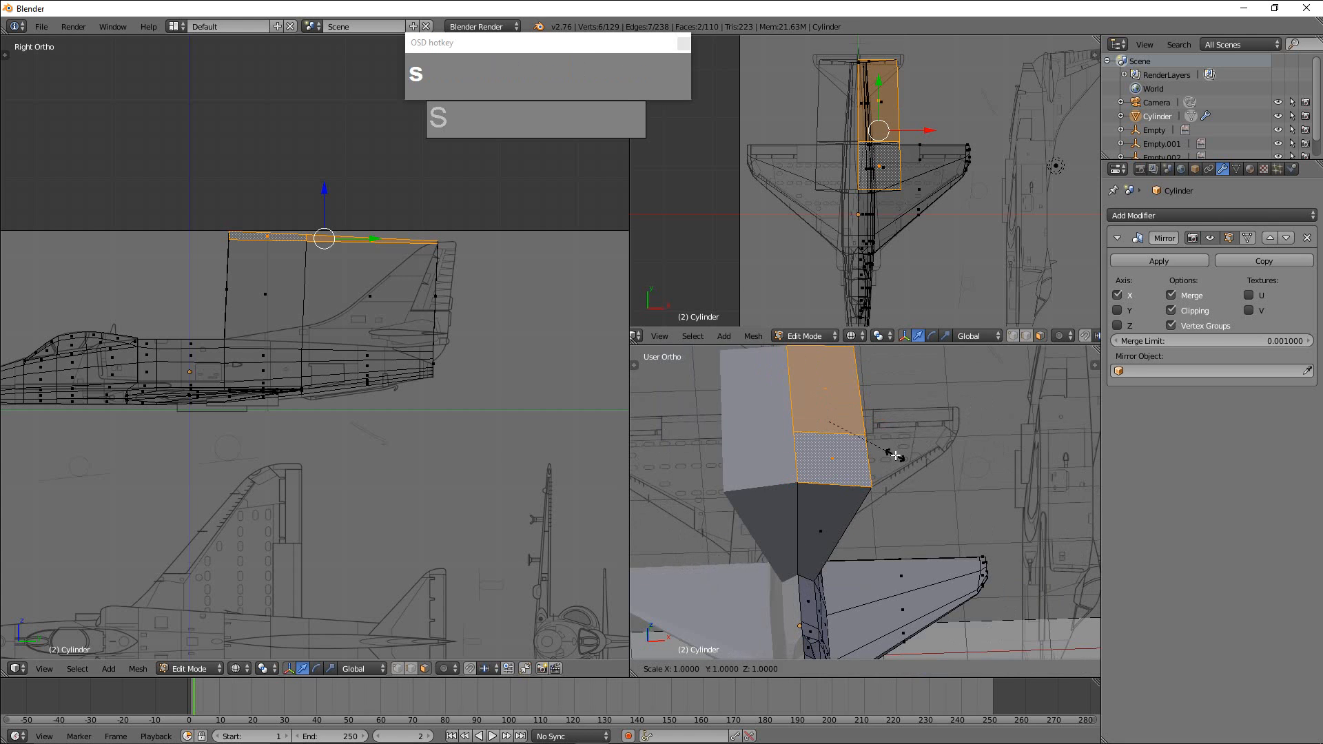
key(x)
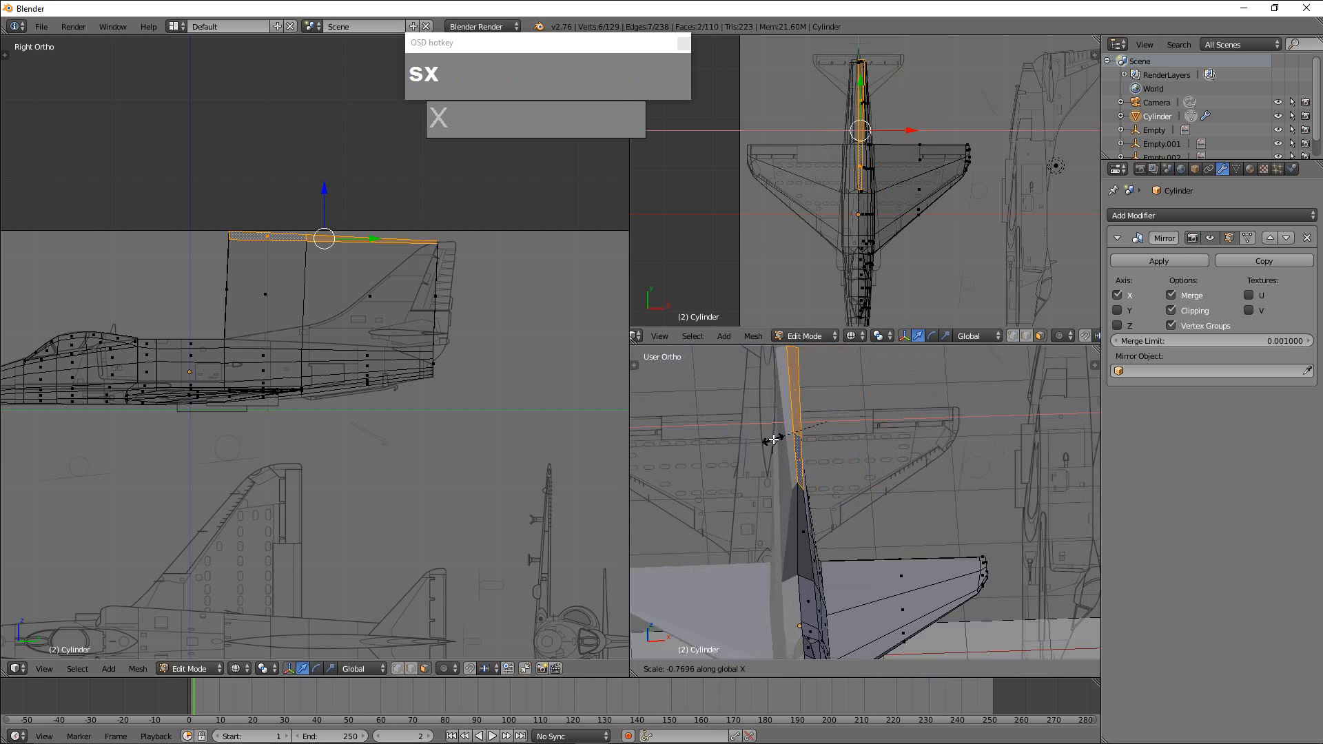
click(774, 440)
Flatten the fin's top faces by scaling them to 0 along Z, and inspect the result in the perspective view.
key(s)
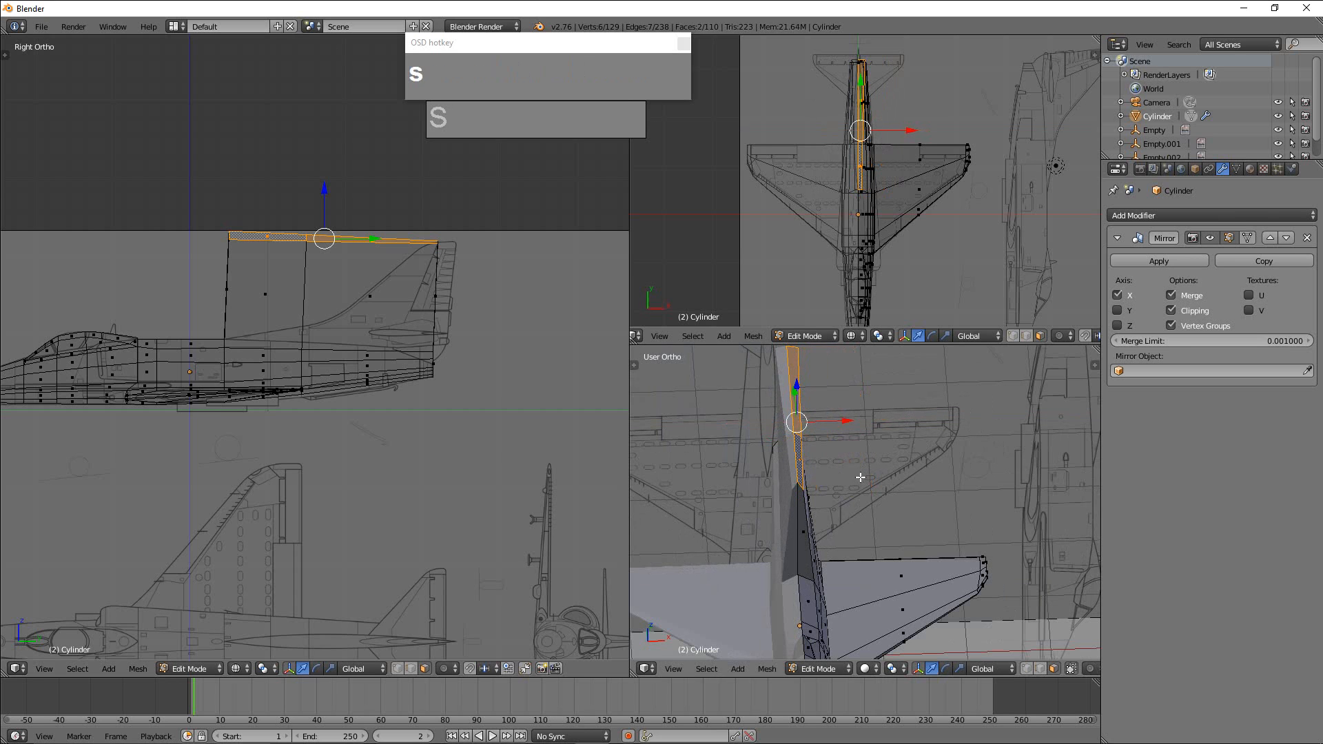
key(z)
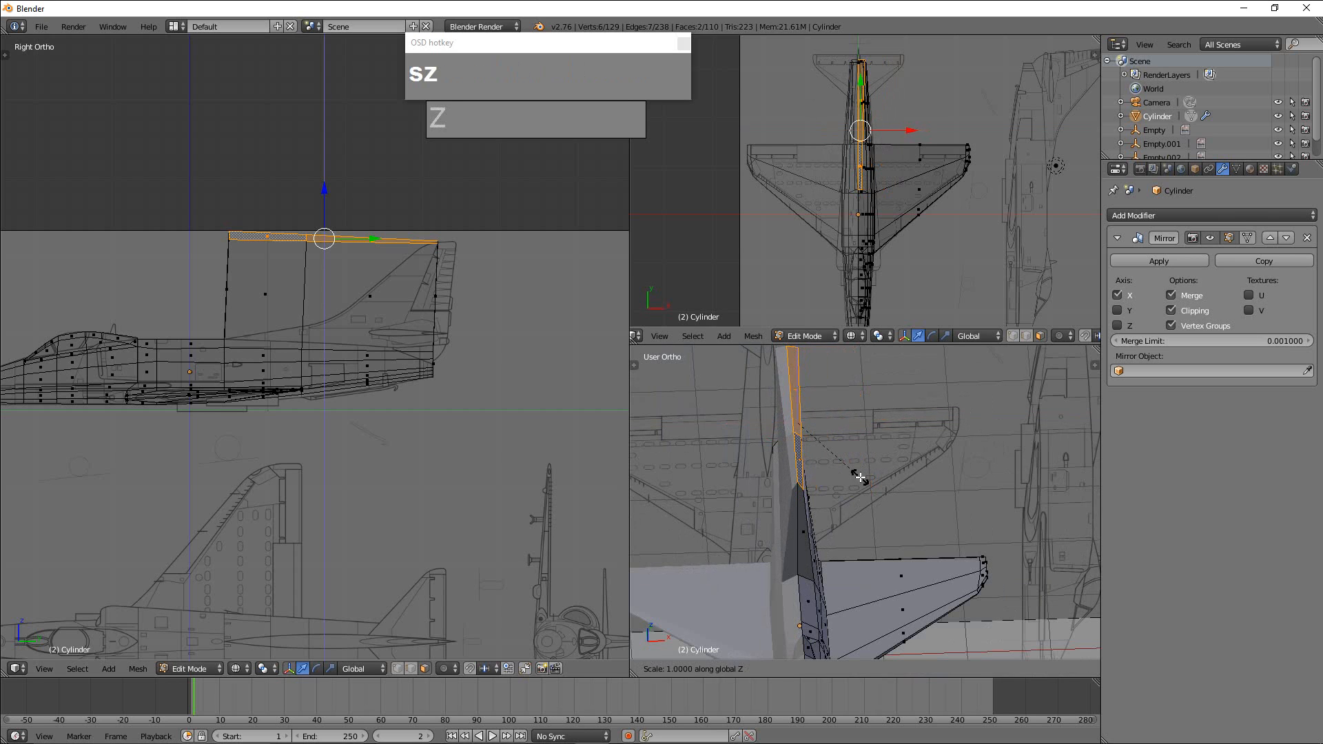
key(0)
key(Return)
scroll(856, 473, down, 2)
middle_drag(857, 473, 916, 488)
scroll(1003, 494, up, 2)
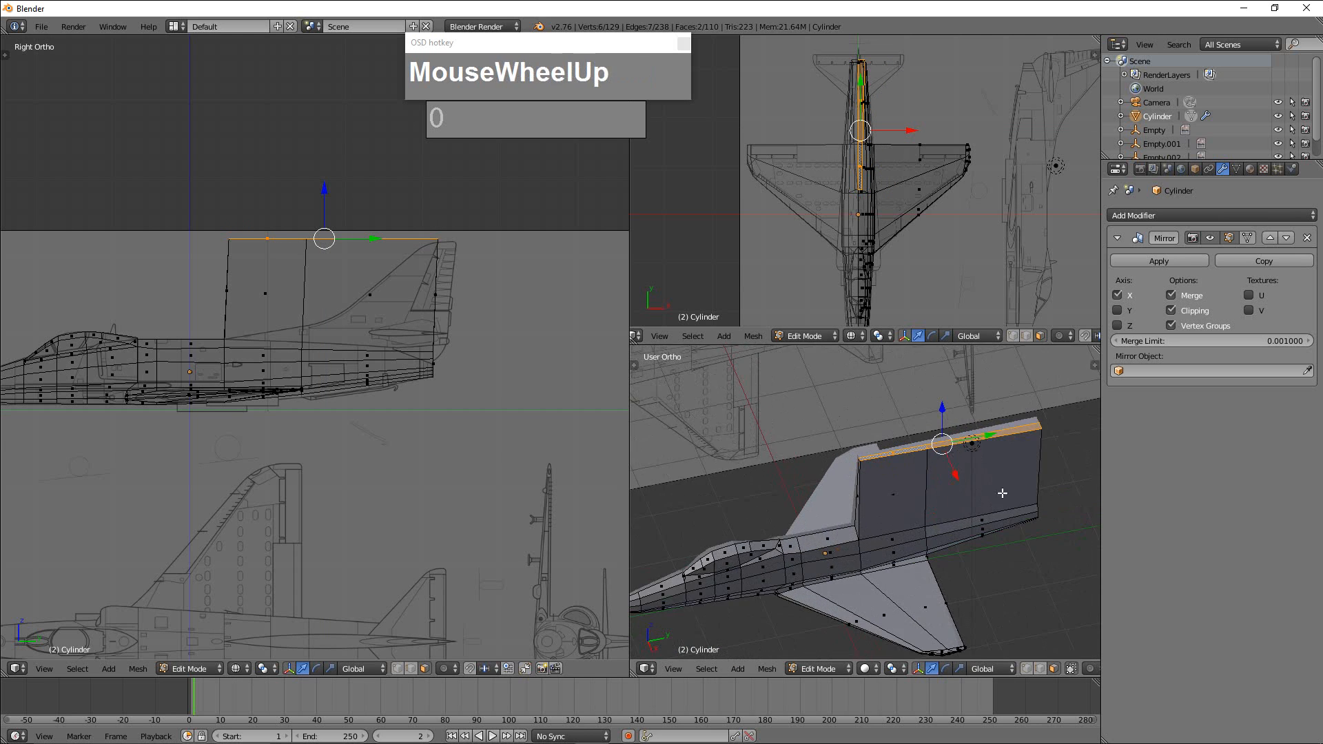
shift+middle_drag(1003, 493, 948, 517)
shift+scroll(889, 510, up, 1)
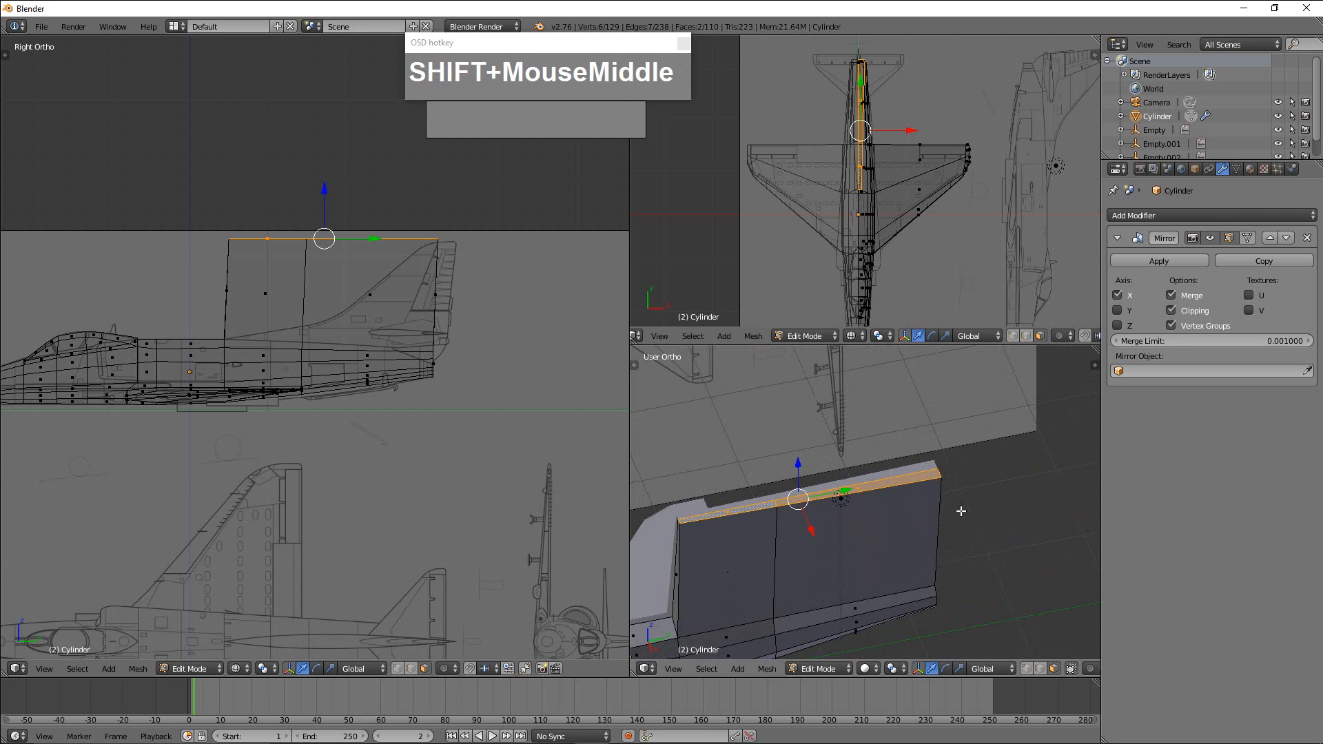
Switch to vertex selection and move the fin's rear, front and middle outer top vertices individually along X to the centreline.
key(ctrl+Tab)
click(952, 487)
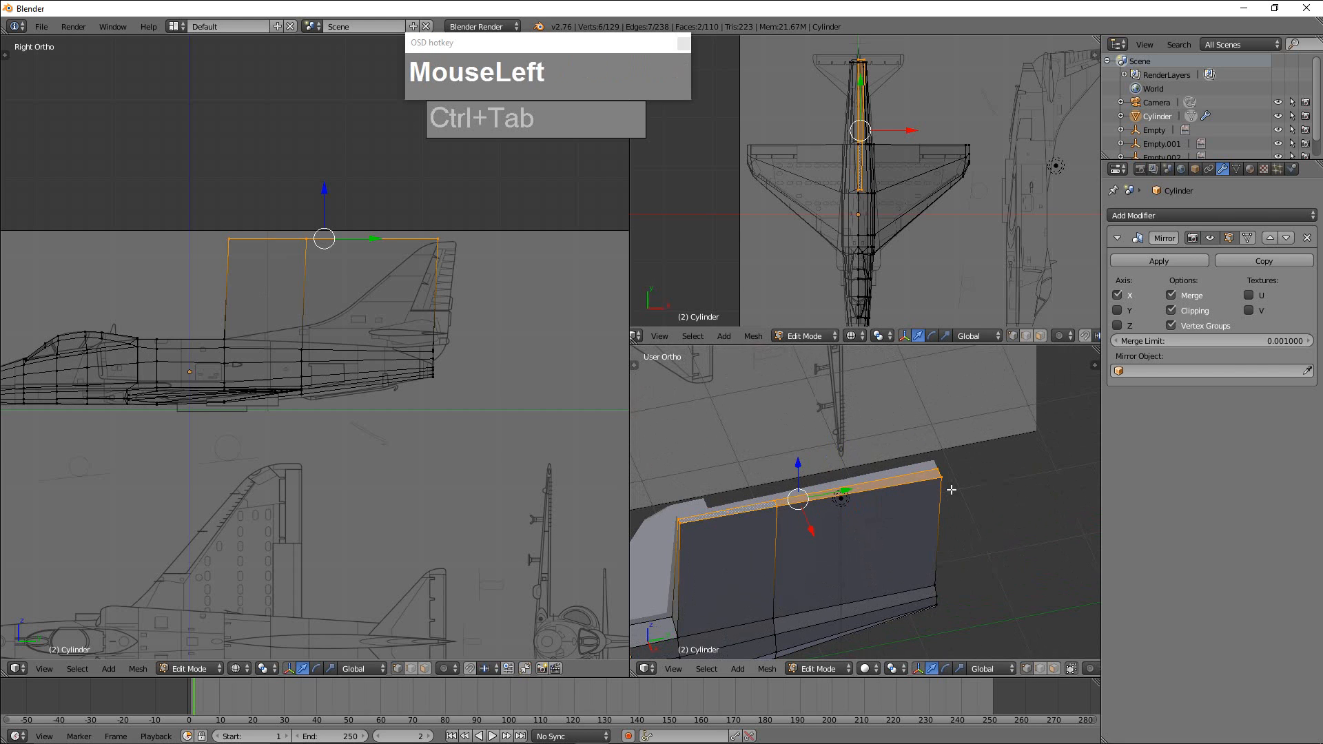
right_click(950, 488)
drag(961, 507, 957, 497)
shift+middle_drag(910, 535, 991, 528)
right_click(690, 516)
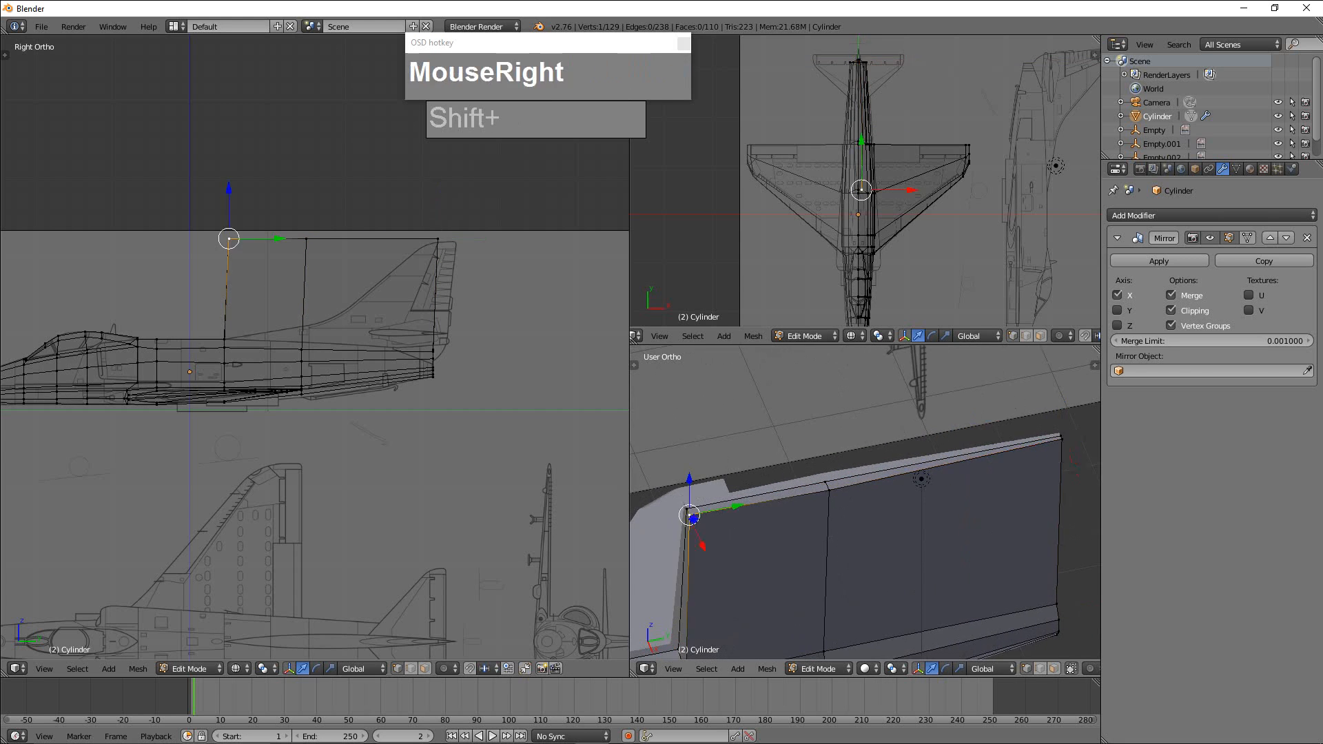
drag(701, 546, 700, 542)
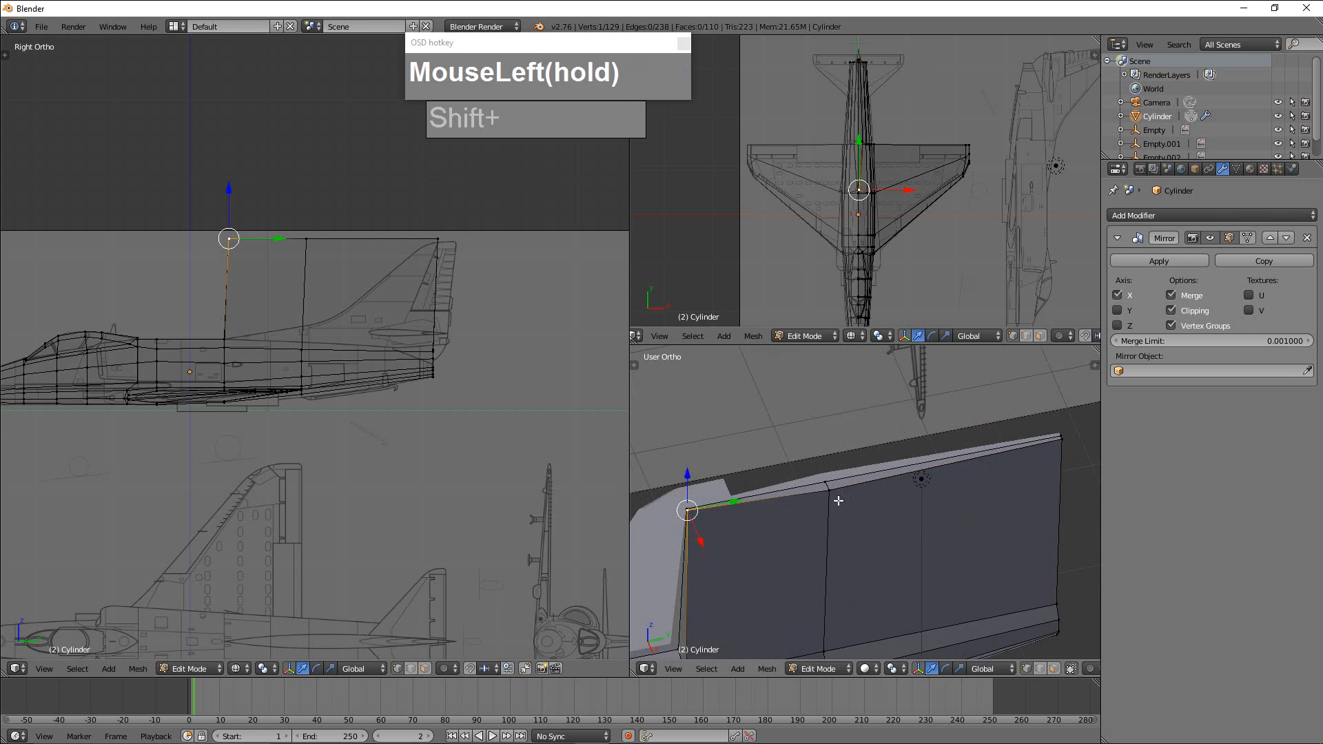
right_click(828, 488)
drag(842, 525, 841, 509)
Box-select all the fin's top vertices, scale them along Y to about 0.22, and move them to the blueprint's fin tip.
scroll(842, 483, down, 3)
shift+middle_drag(958, 411, 842, 479)
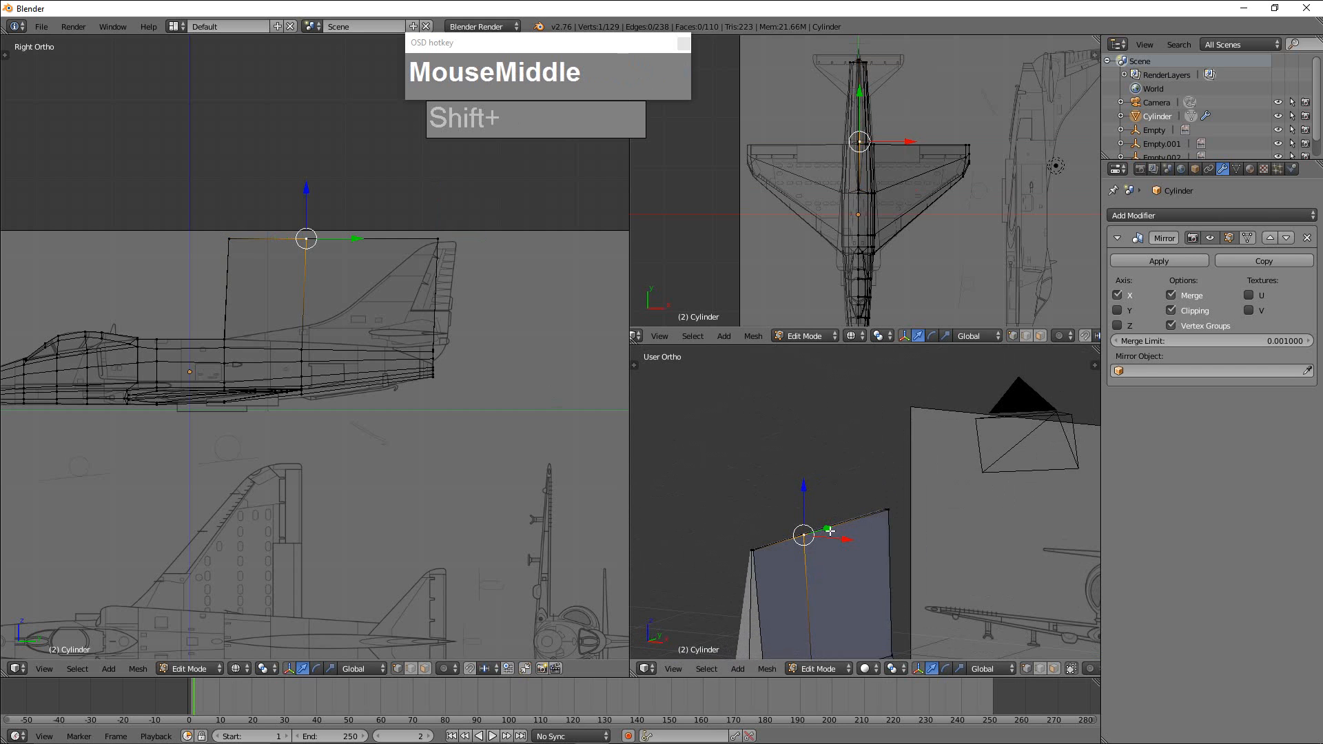
key(b)
drag(721, 455, 915, 573)
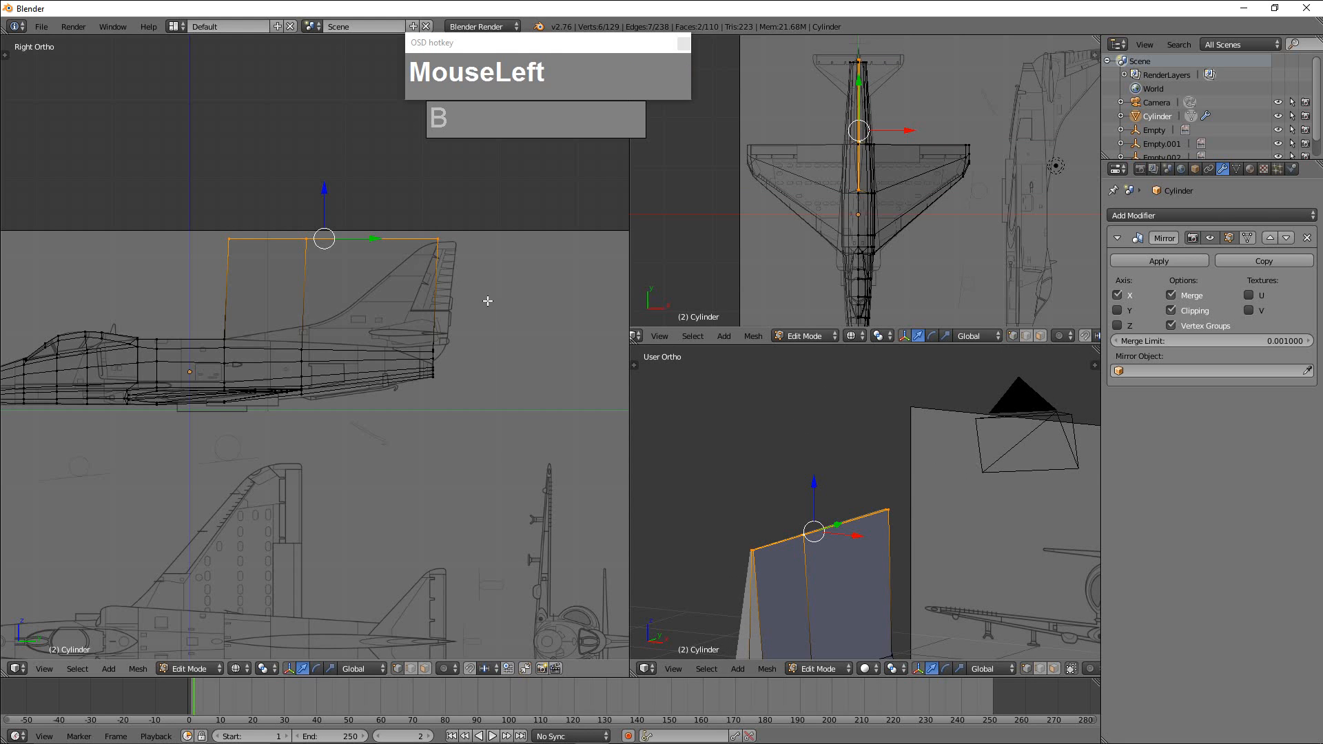
key(s)
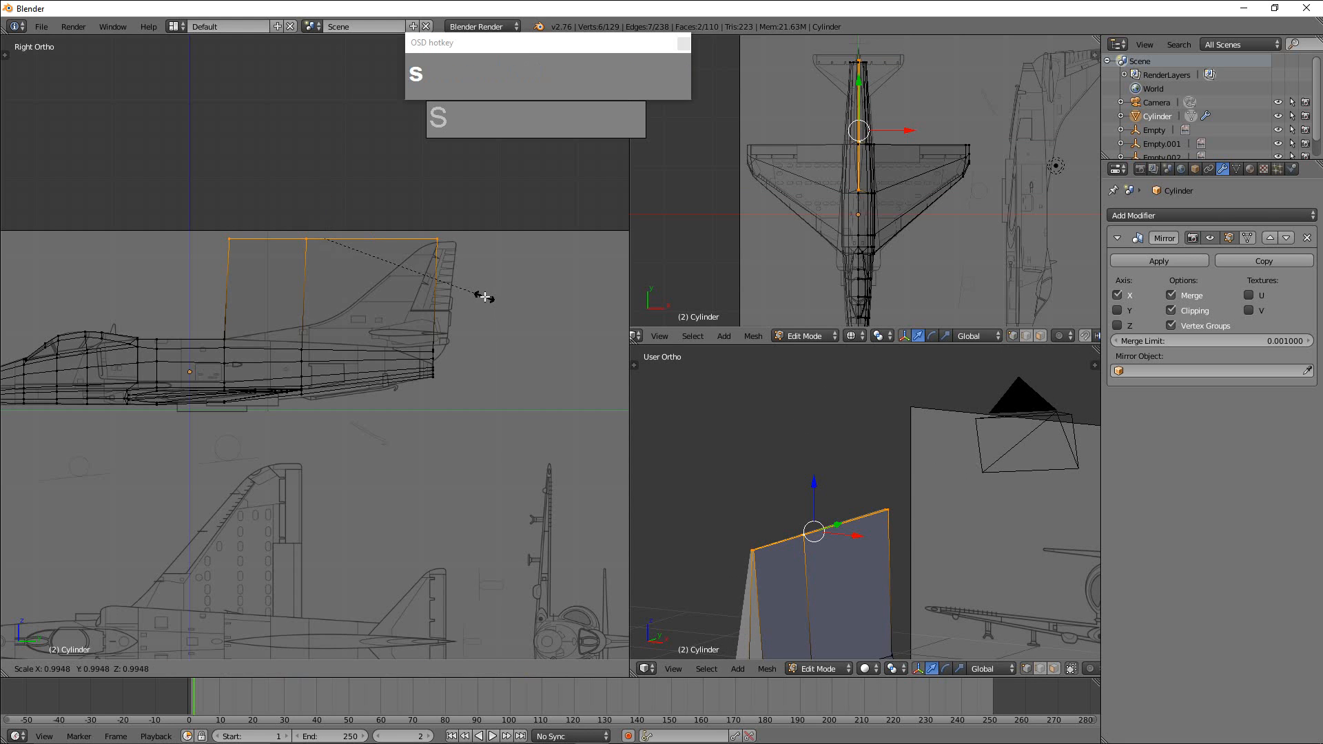
key(y)
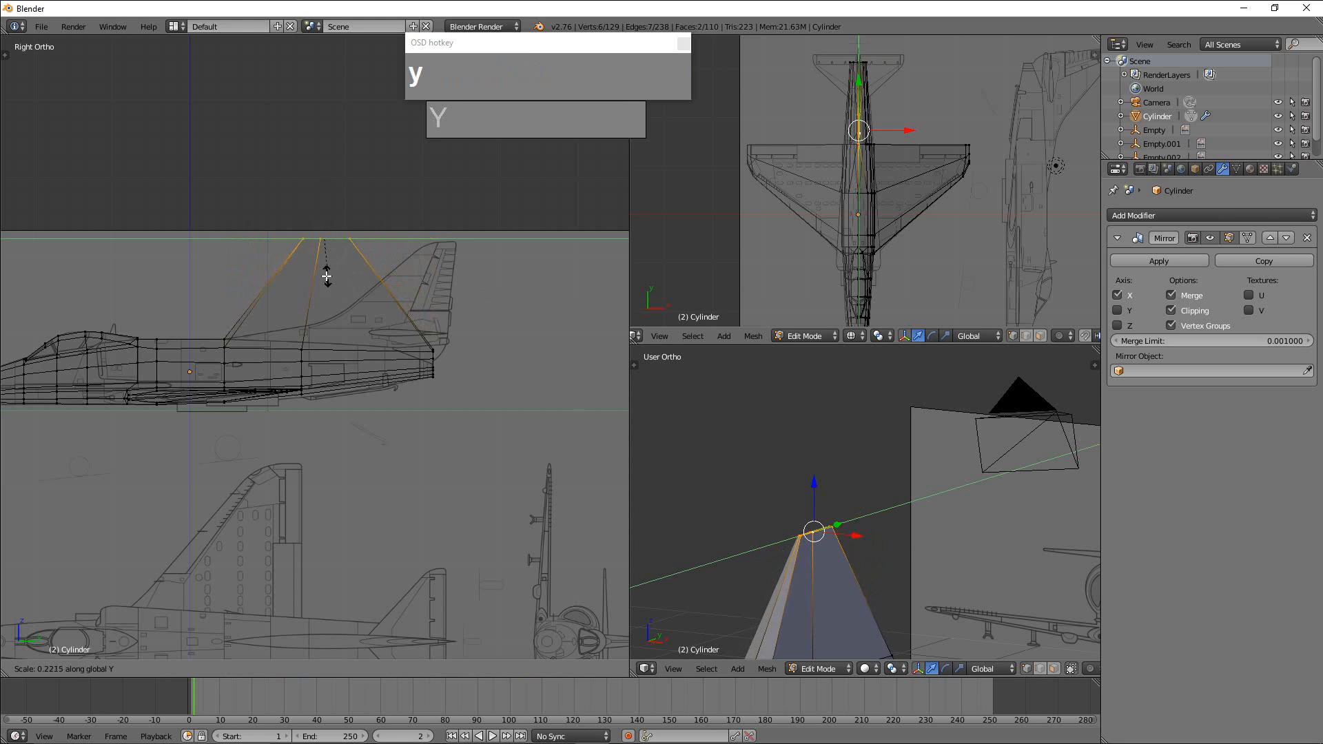
click(327, 276)
drag(376, 241, 483, 252)
drag(431, 195, 433, 198)
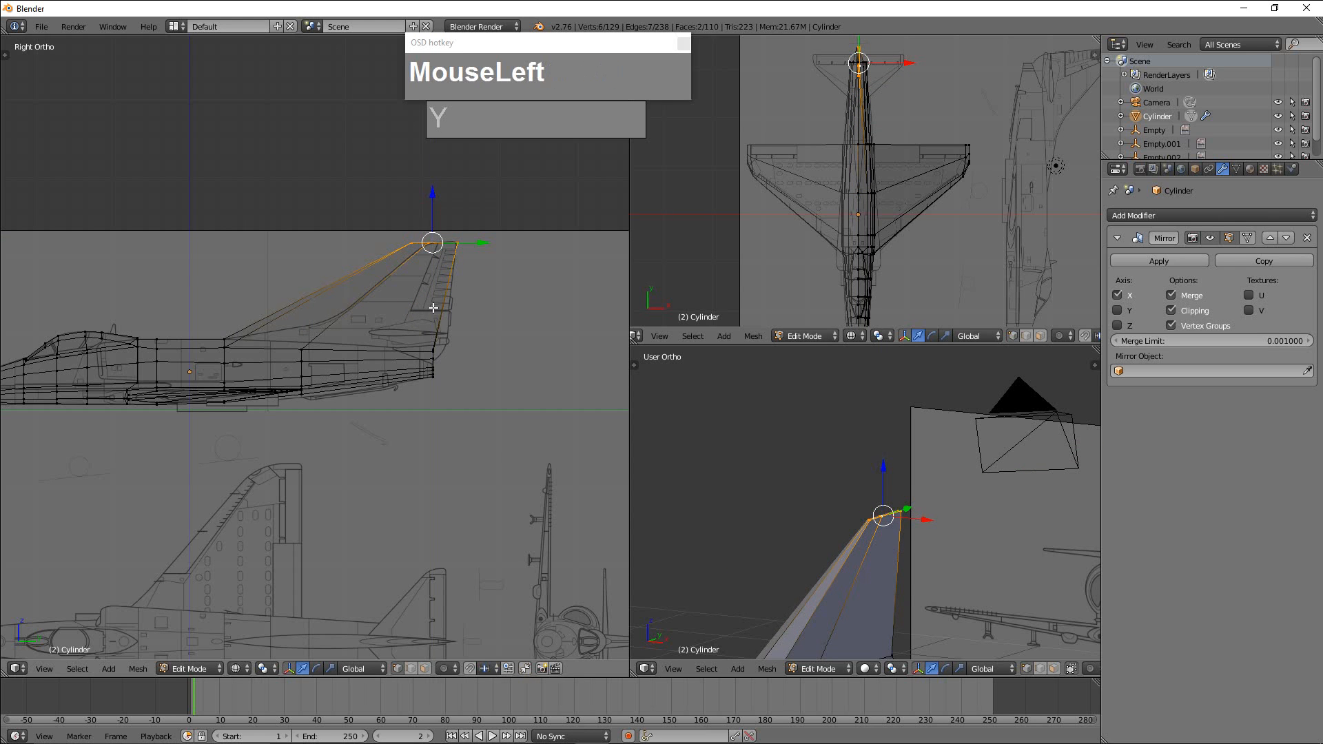
Shorten the fin's tip further along Y and shift it rearward onto the blueprint's tip.
scroll(933, 533, down, 2)
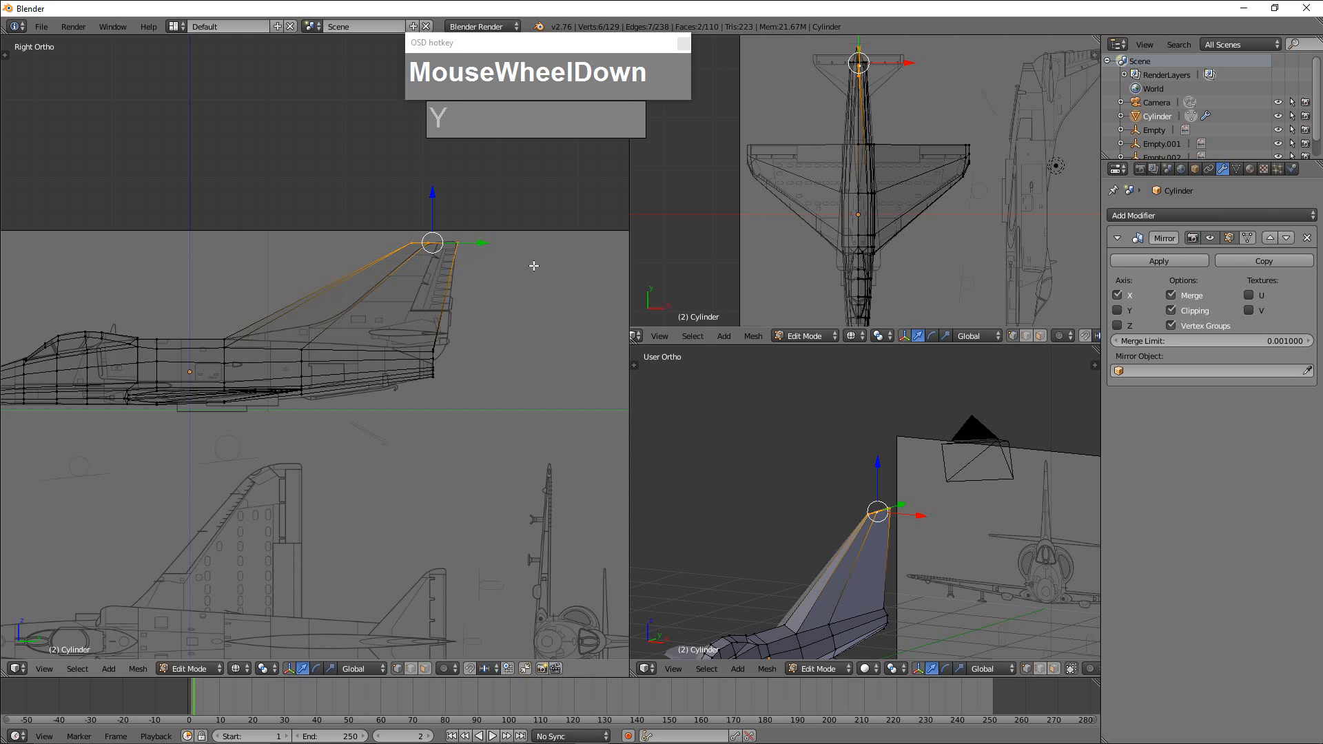
key(s)
key(y)
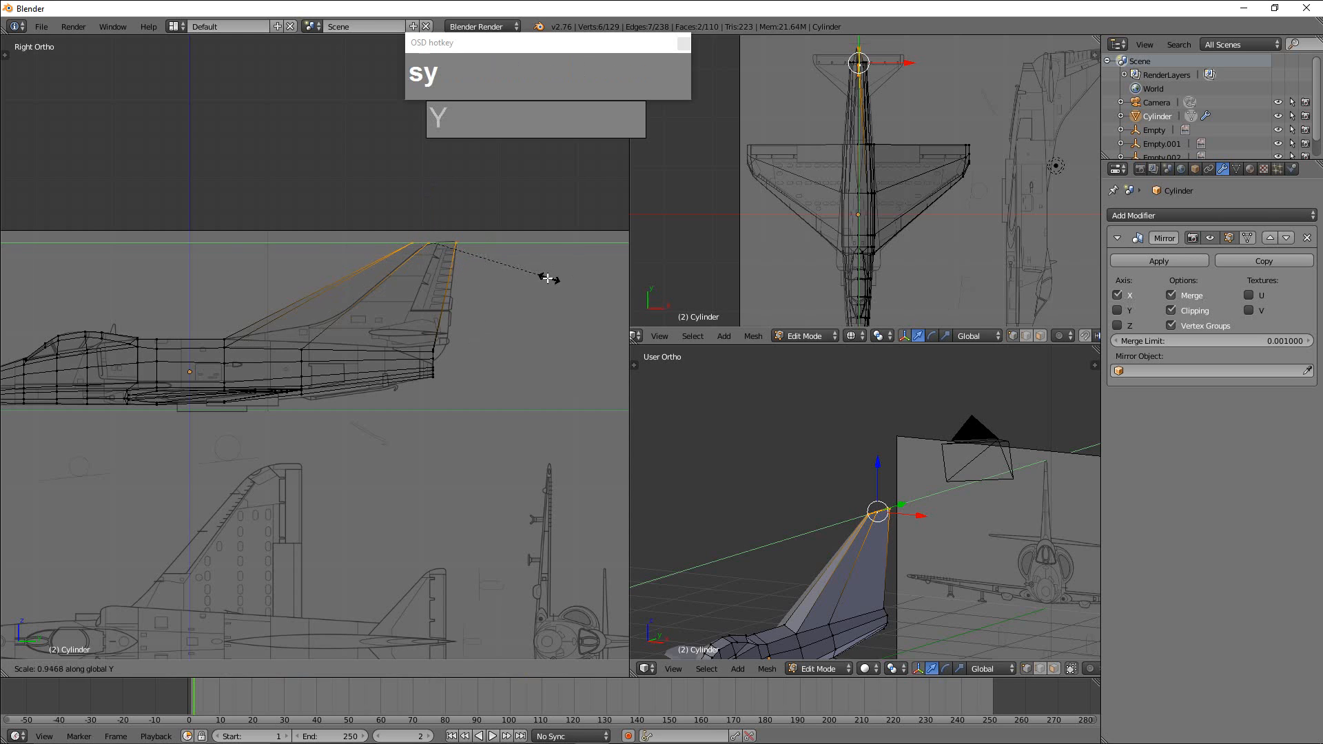
click(459, 295)
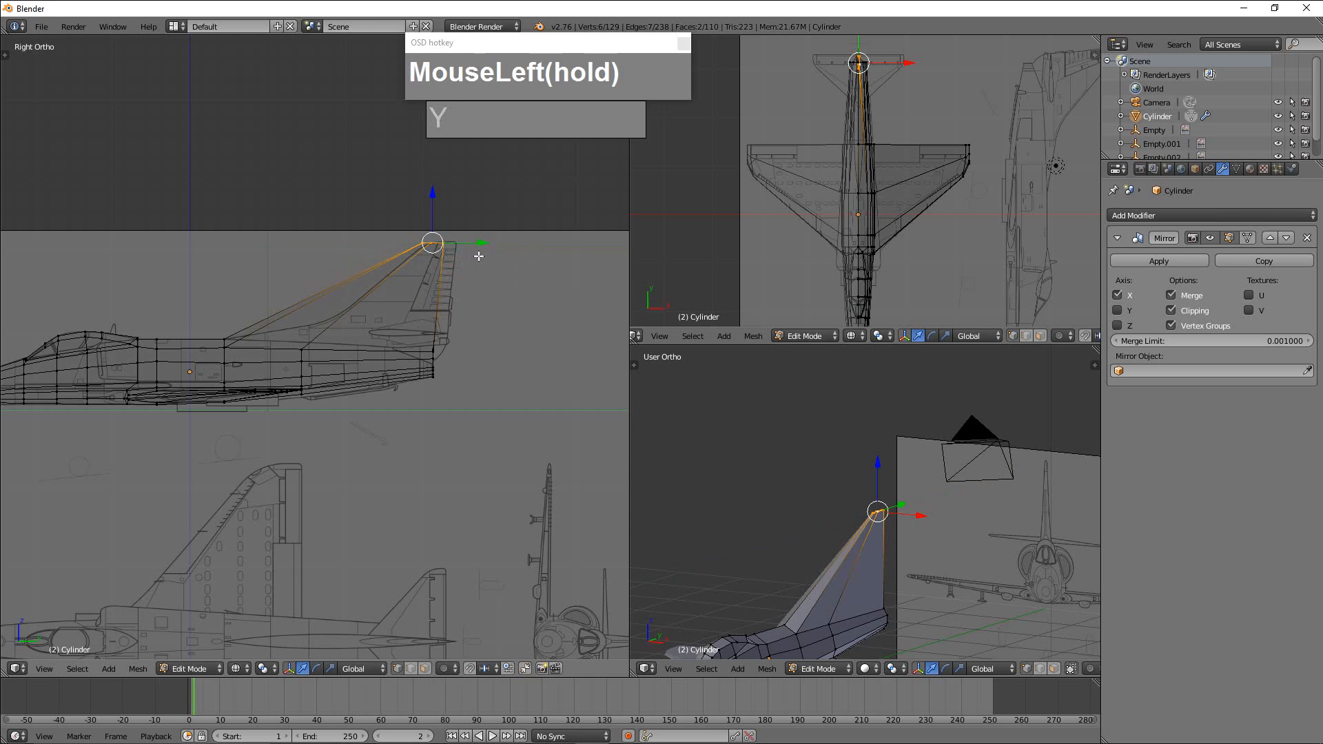
drag(482, 244, 503, 244)
Try to extrude the fin's tip faces and stretch them along Y, and undo the extrusion.
scroll(510, 302, up, 3)
shift+middle_drag(500, 321, 483, 461)
scroll(526, 396, up, 3)
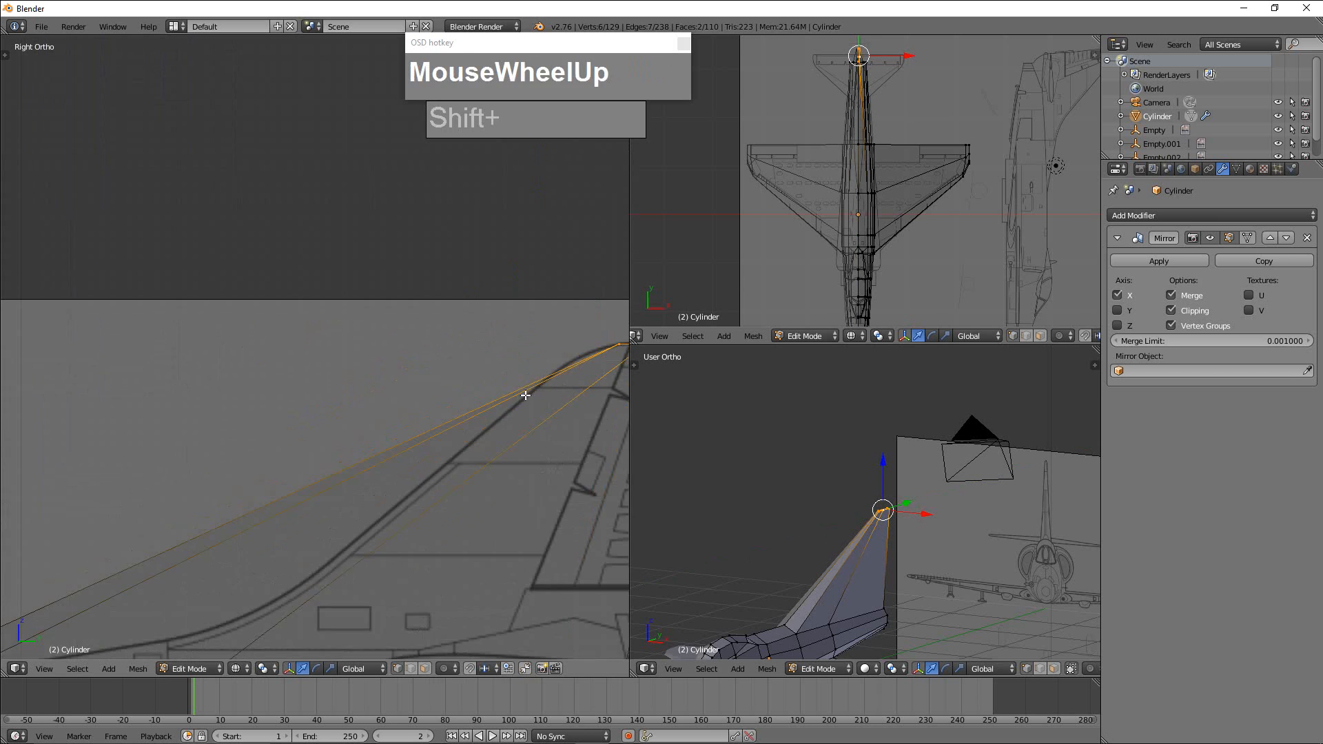
shift+middle_drag(526, 395, 415, 393)
key(e)
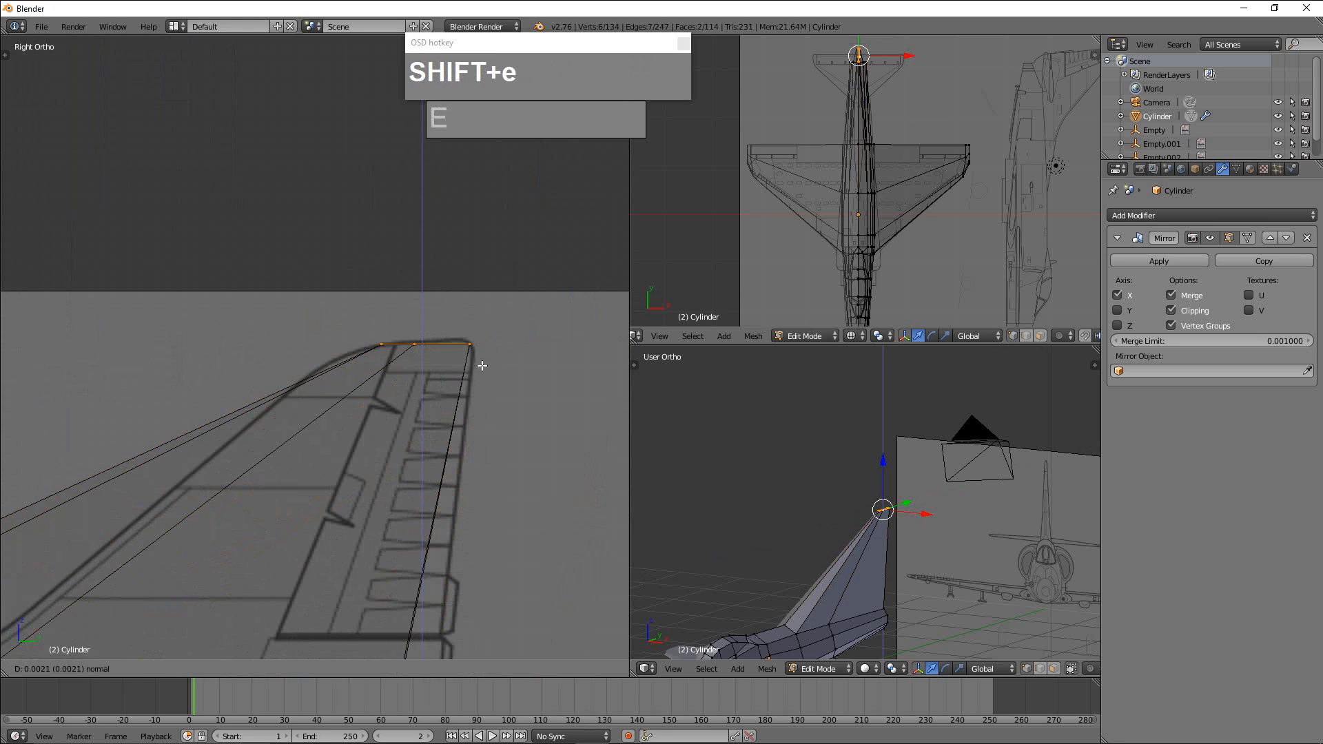
right_click(485, 365)
key(z)
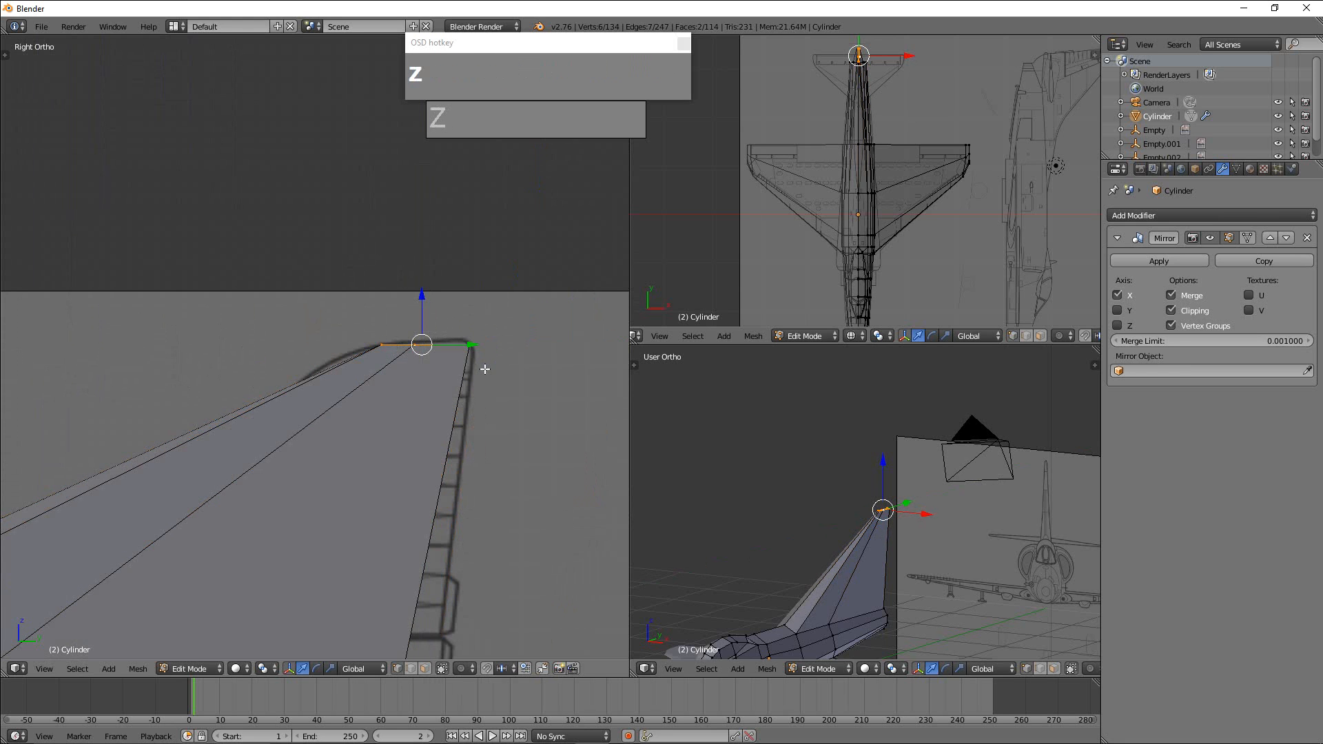
scroll(486, 370, down, 1)
key(z)
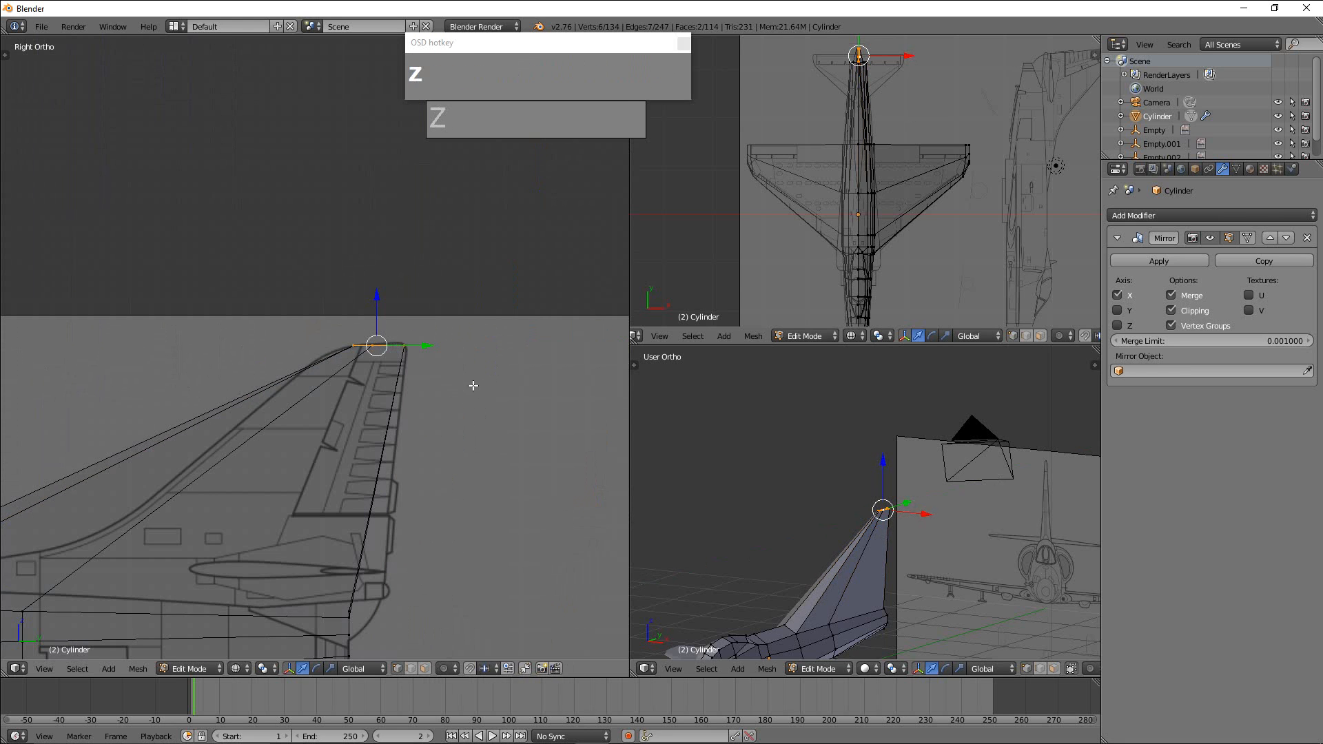
key(s)
key(y)
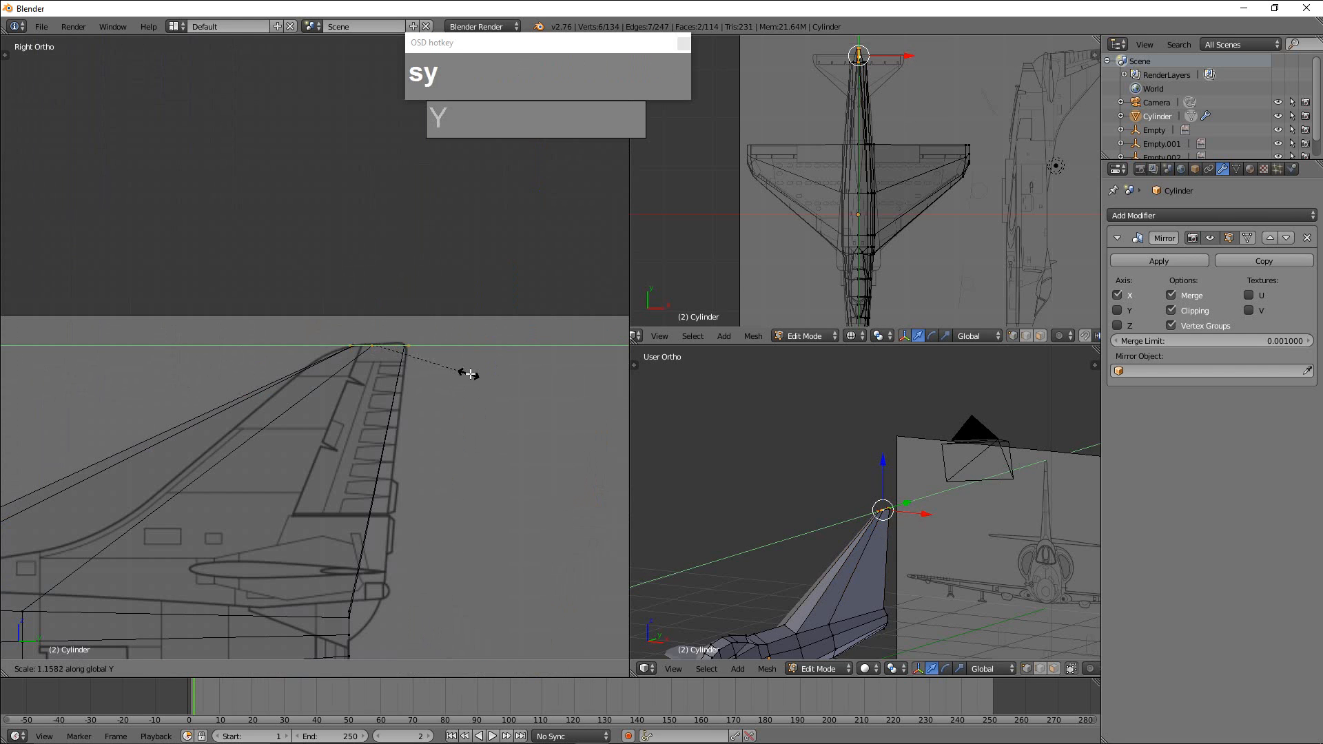
right_click(467, 375)
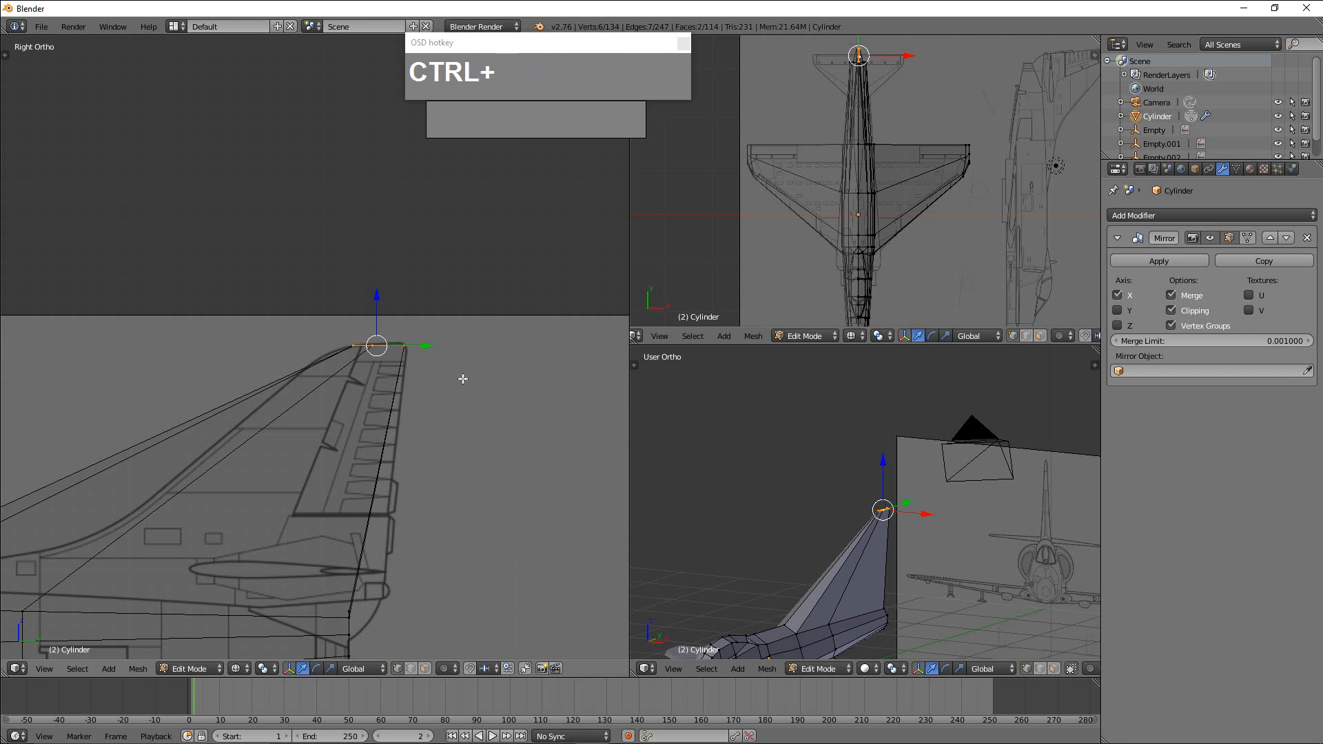
key(ctrl+z)
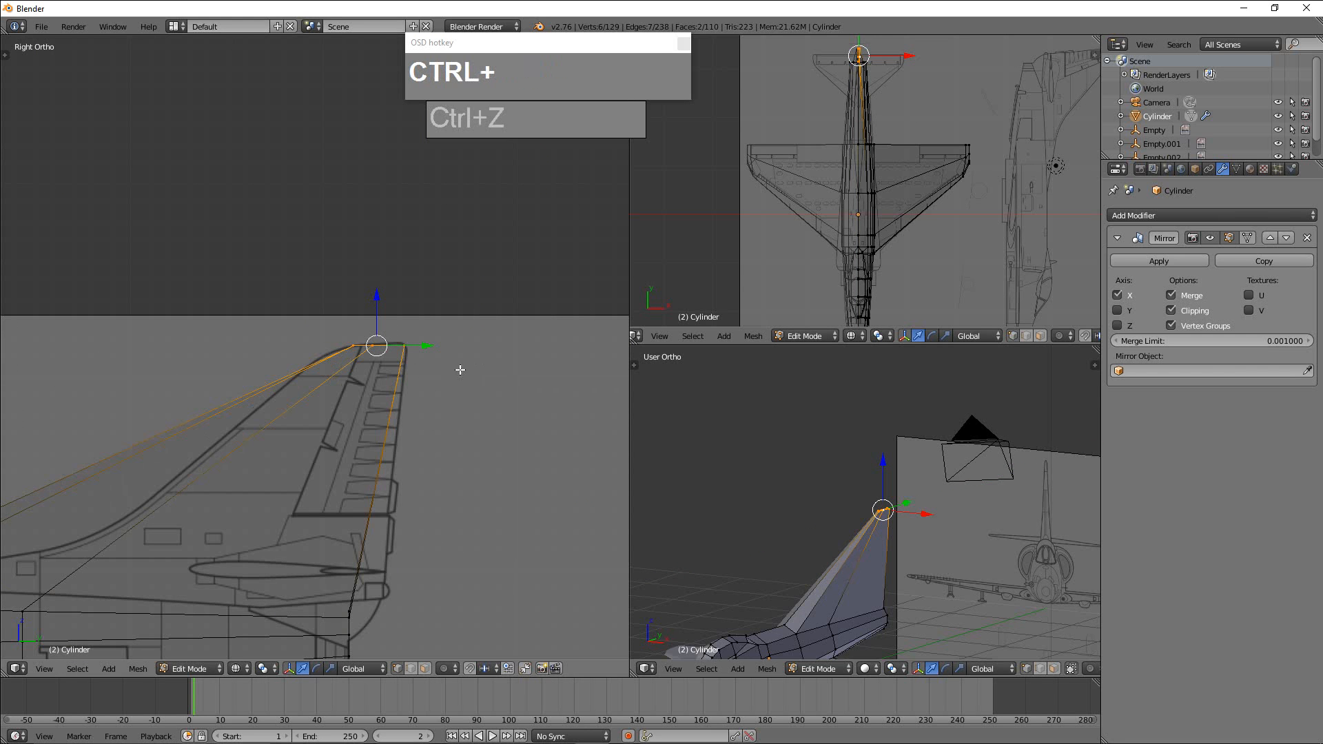
Lengthen the fin's tip along Y to the blueprint tip's width and realign it with the drawing.
key(s)
key(y)
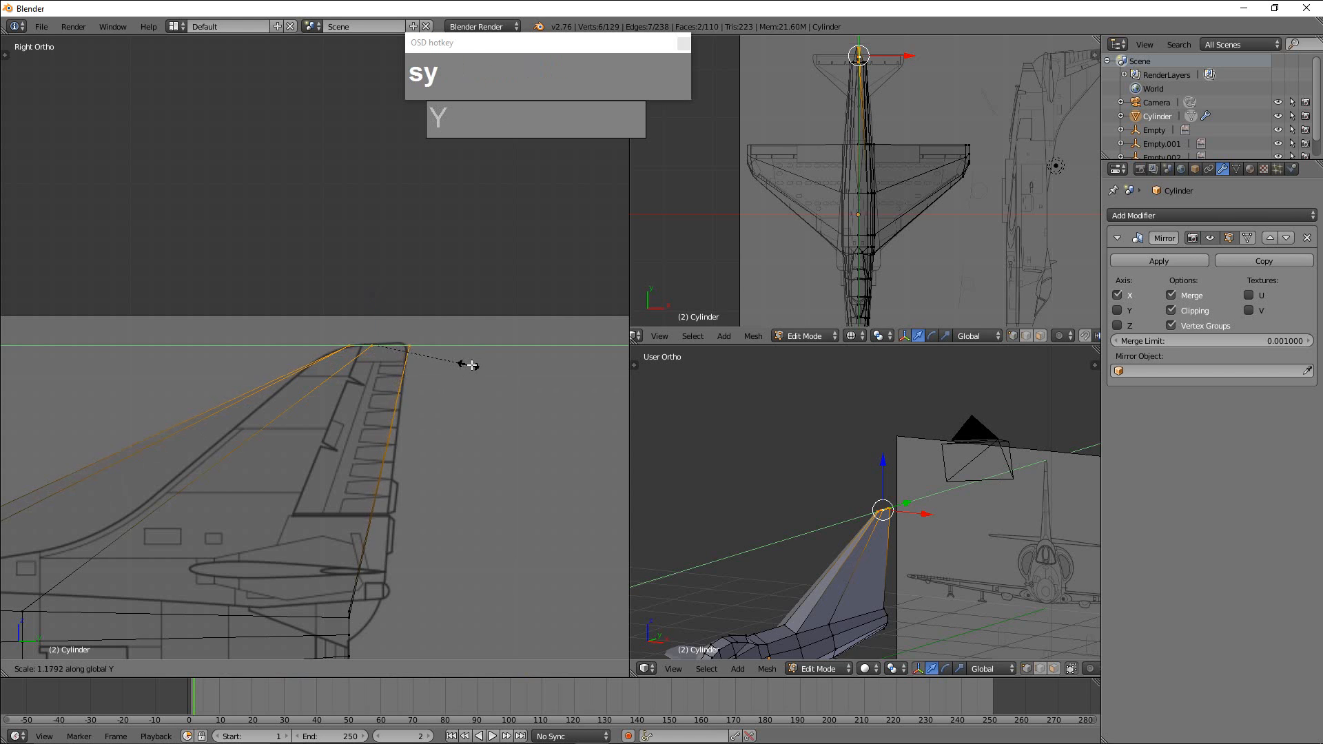
click(485, 366)
drag(441, 352, 422, 346)
Add a horizontal loop cut around the tail fin and slide it down to the base of the blueprint's rudder.
scroll(384, 392, down, 2)
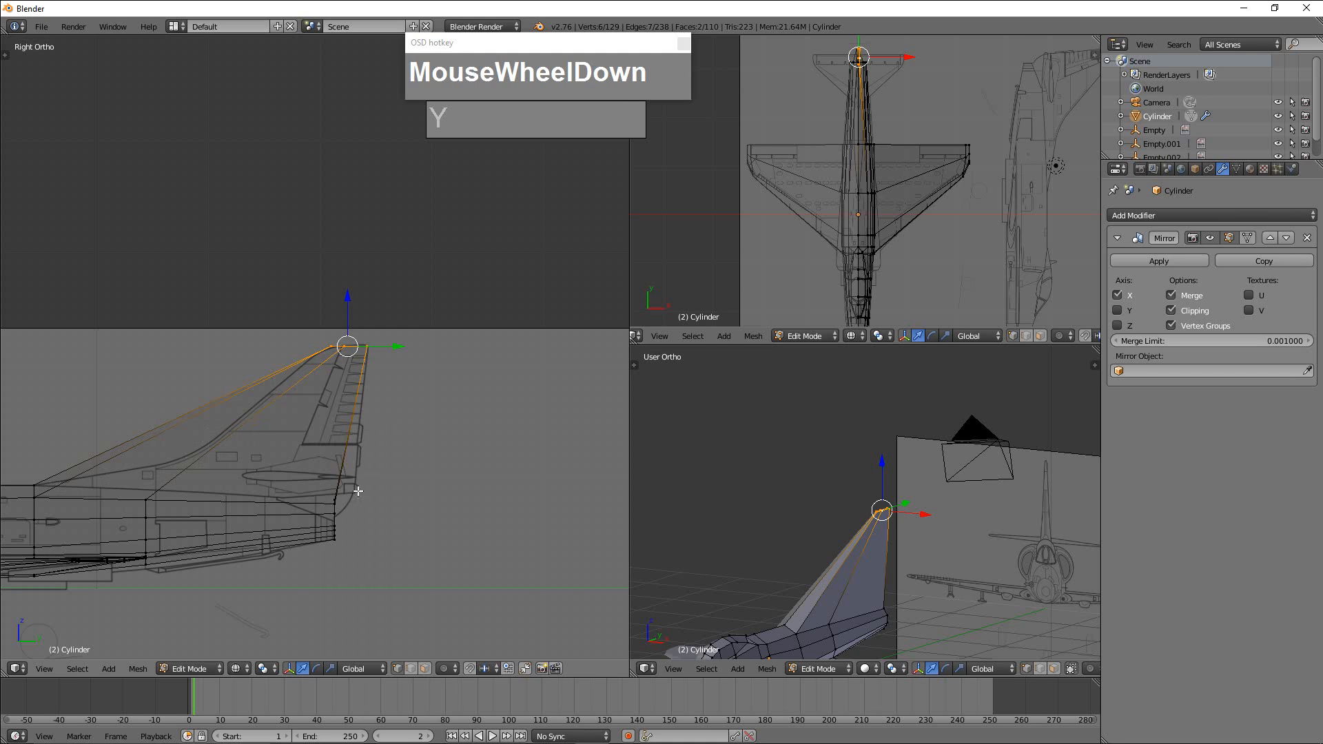
key(ctrl+r)
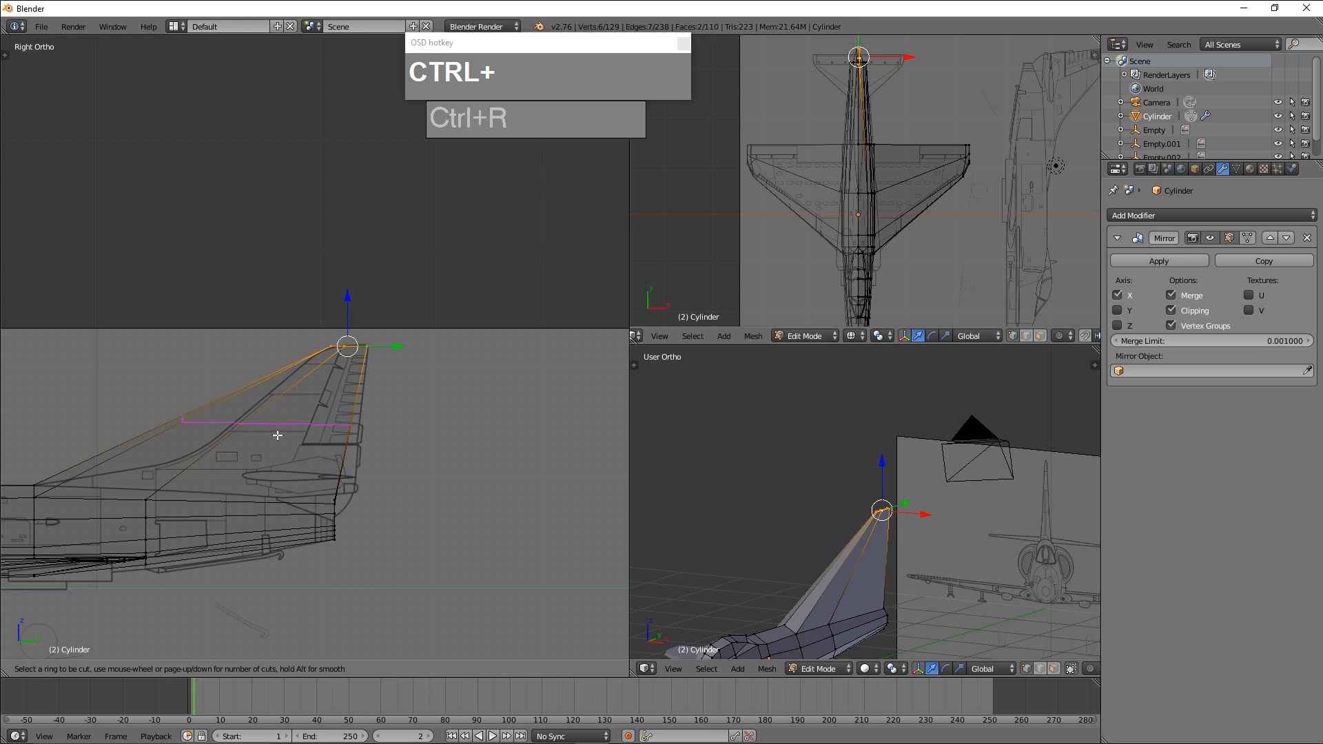
click(273, 422)
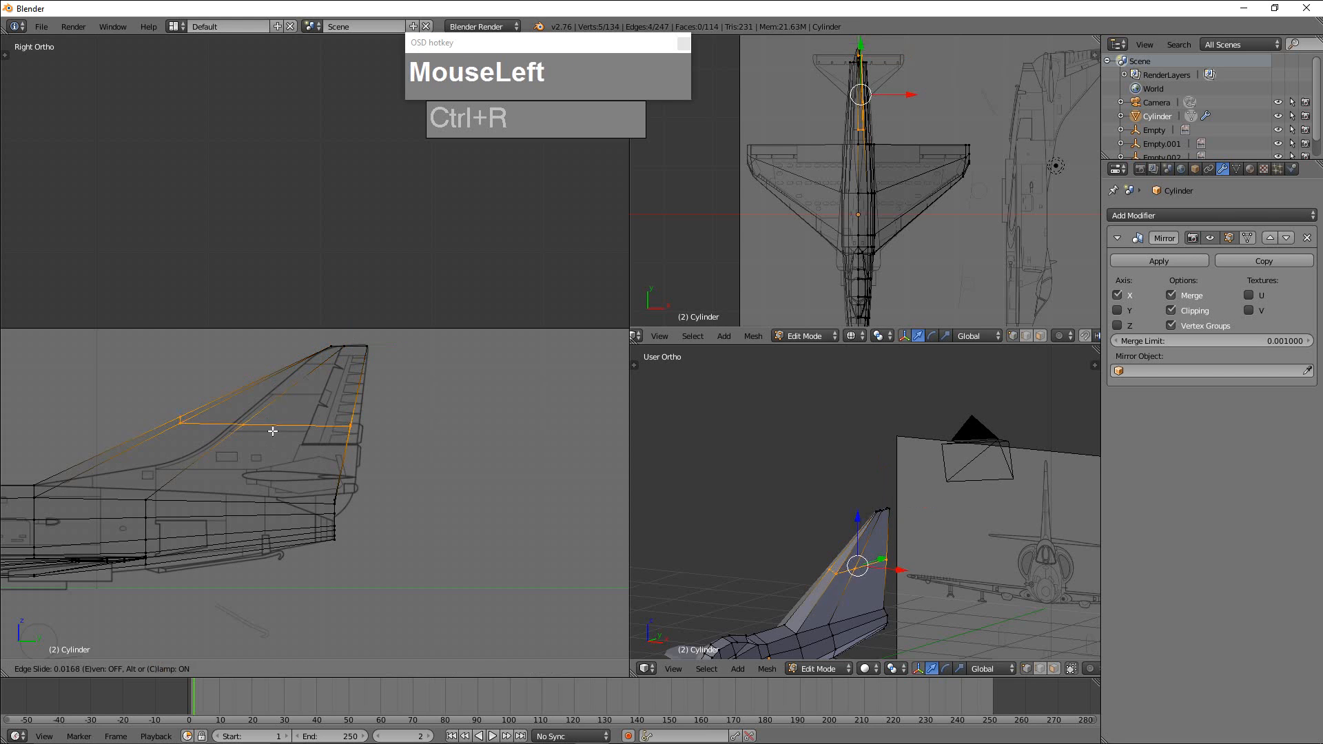
click(252, 460)
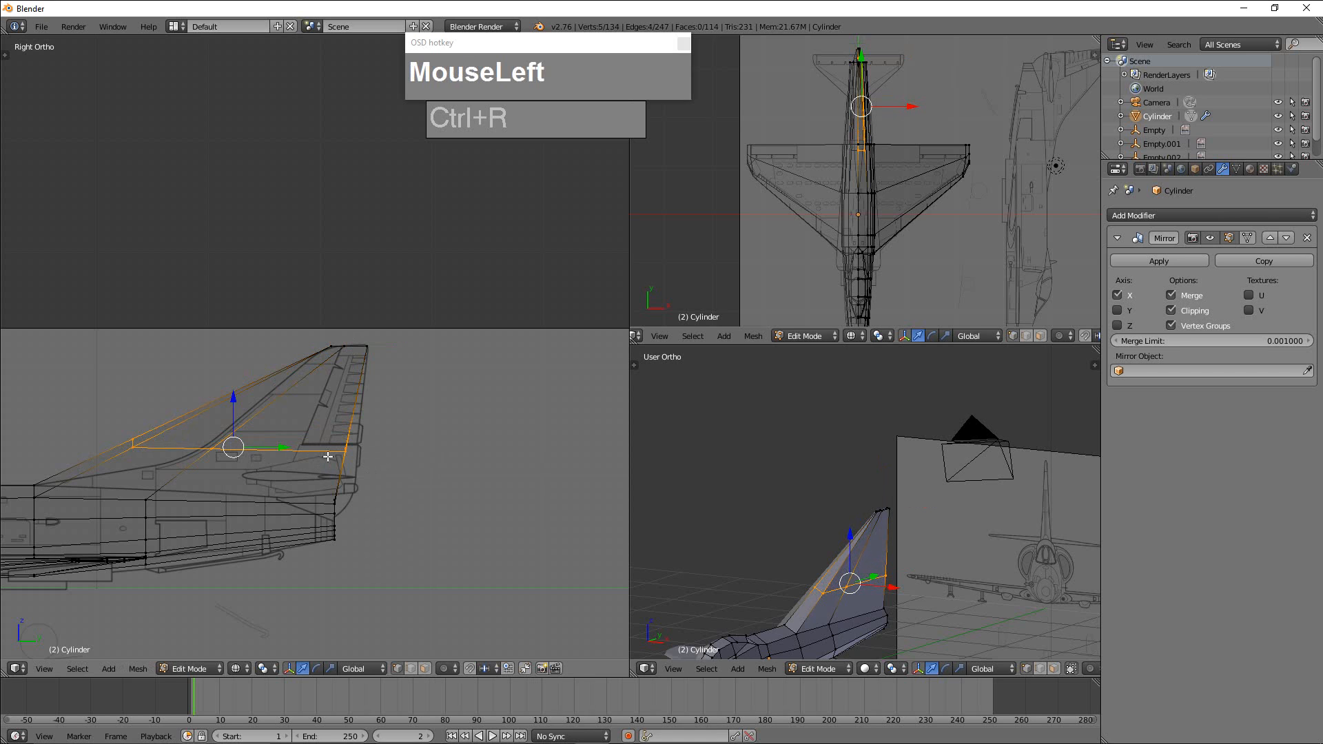
Level the fin's new edge loop by scaling it to 0 along Z.
key(s)
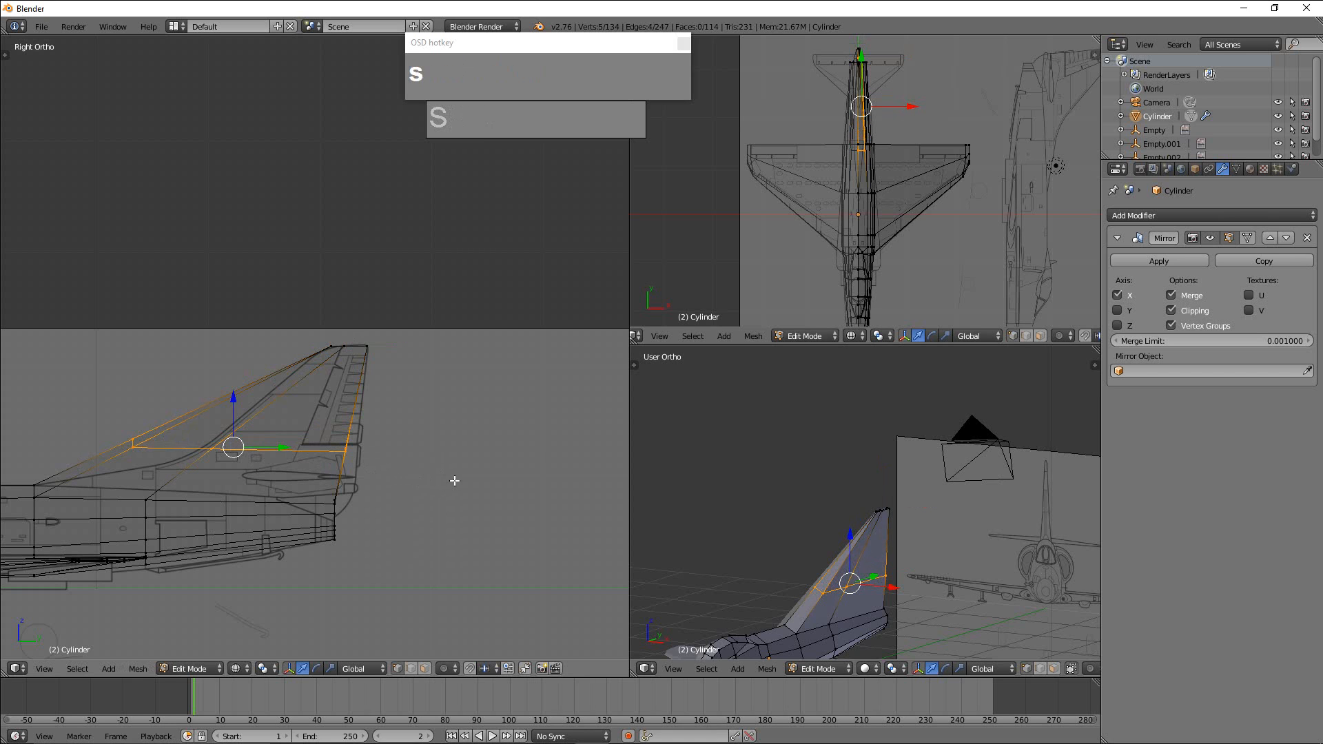
key(z)
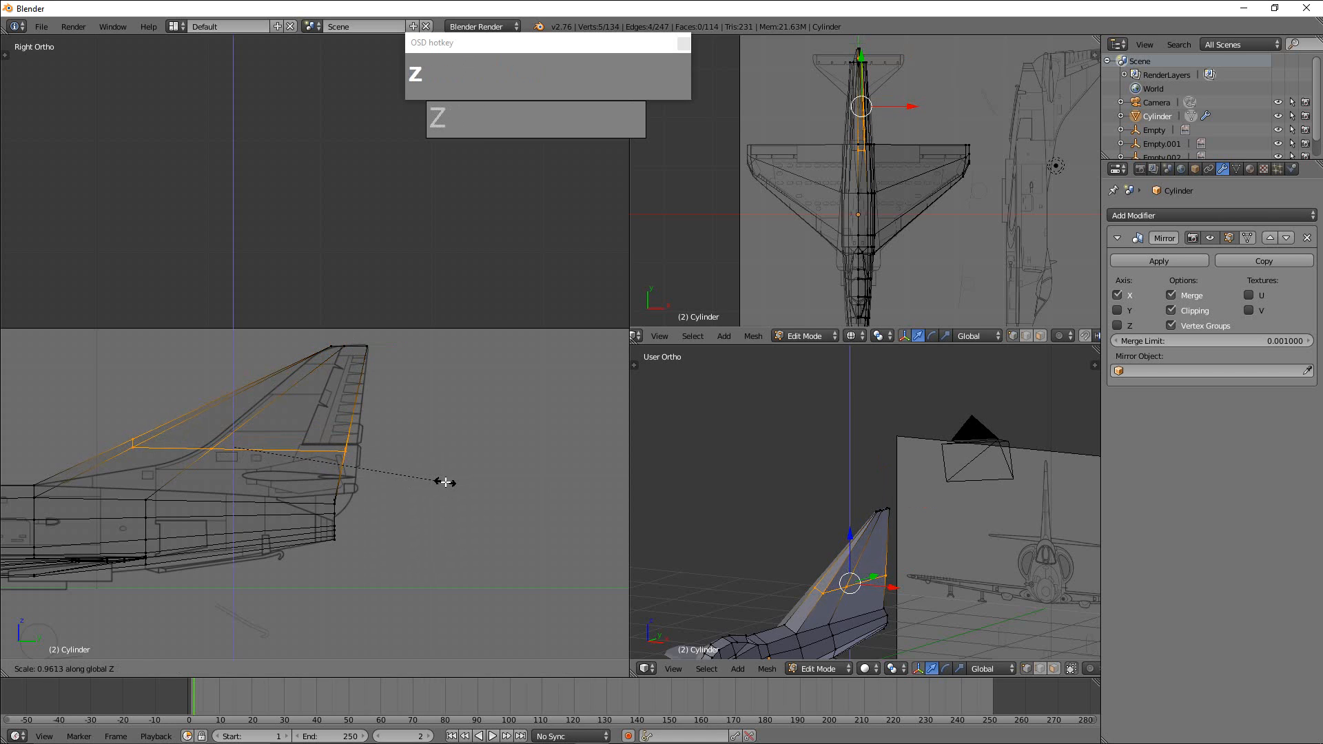
key(0)
click(445, 482)
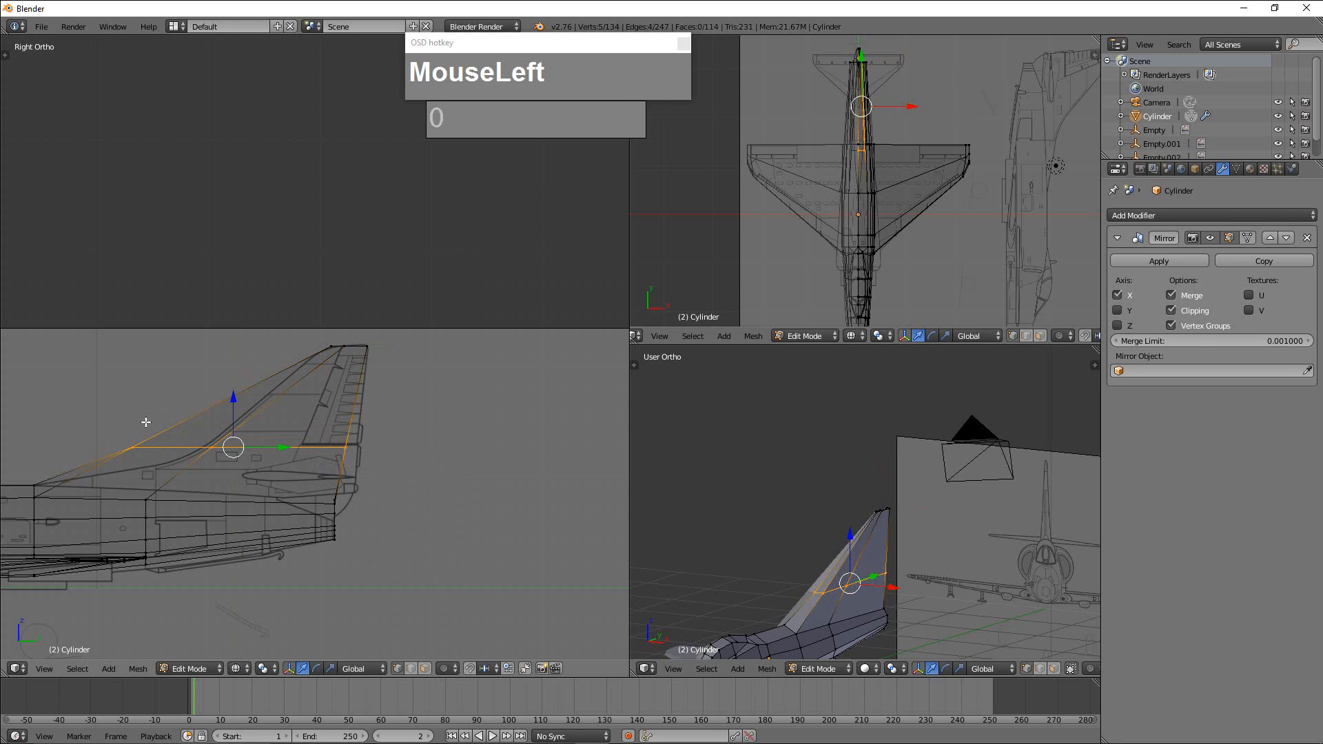
Shorten the levelled edge loop along Y so its front approaches the blueprint fin's curved leading edge.
key(s)
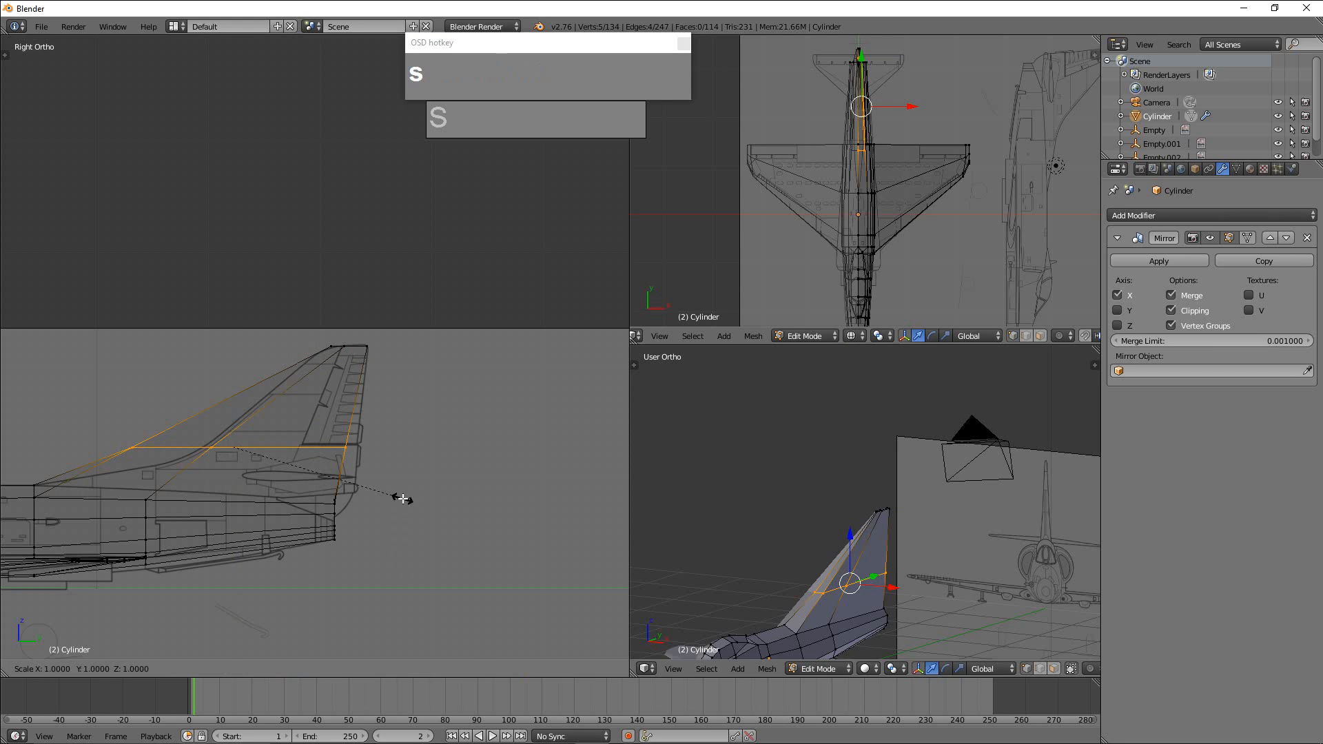
key(y)
click(310, 498)
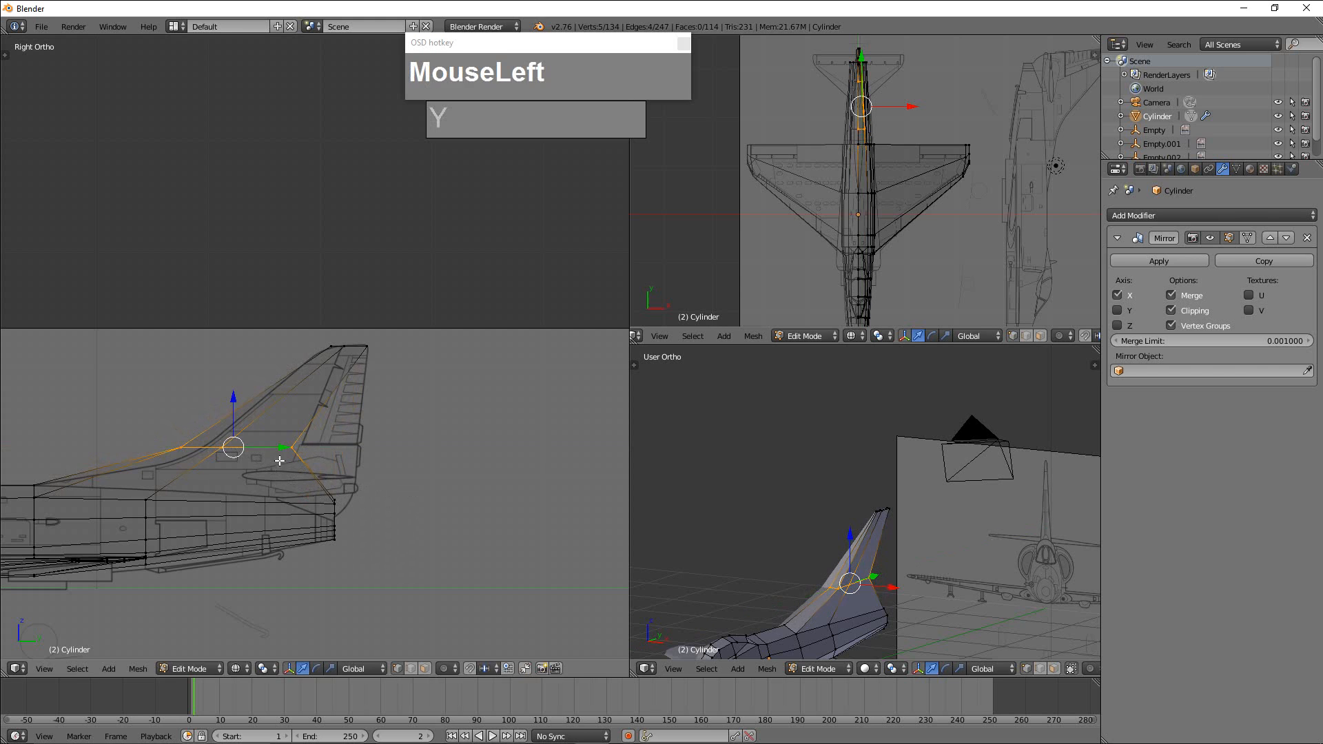
Move the fin's rudder-base edge loop back along Y and scale it about 1.34 along Y to span the blueprint fin.
drag(280, 458, 321, 466)
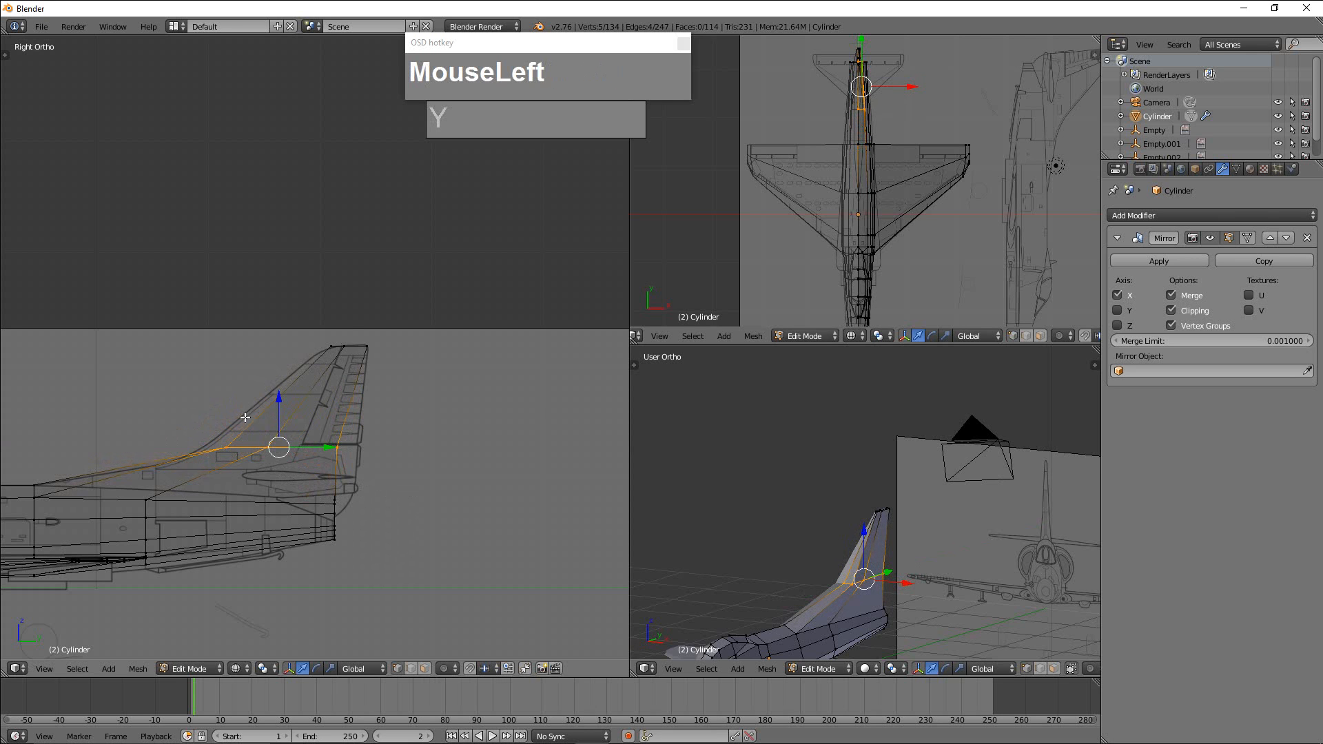
key(s)
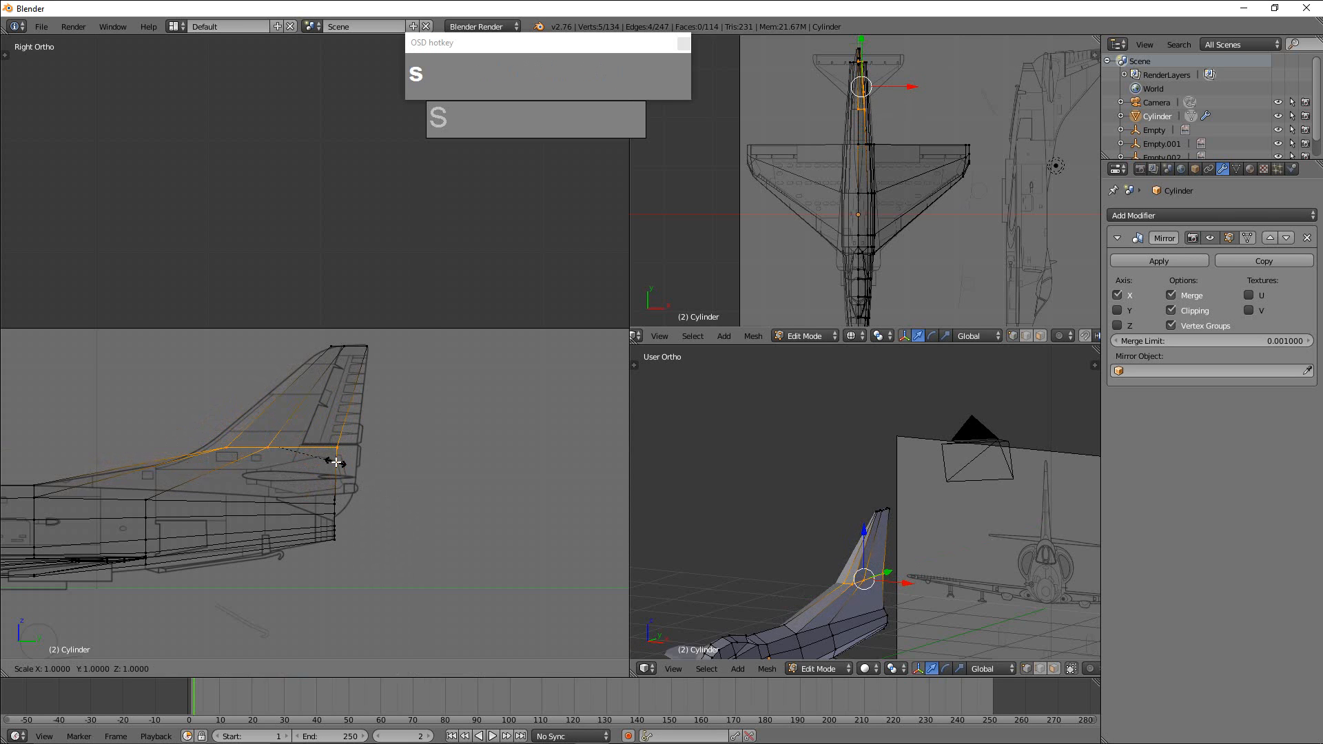
key(y)
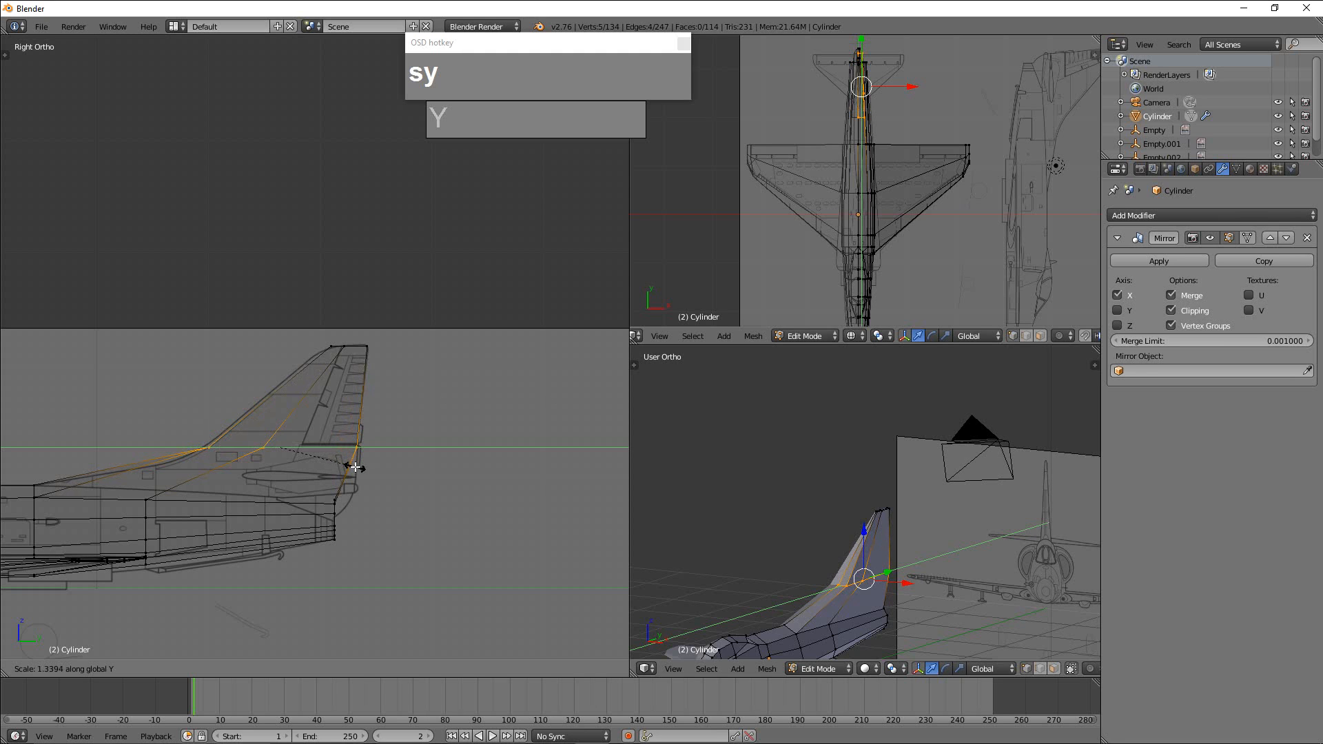
click(355, 467)
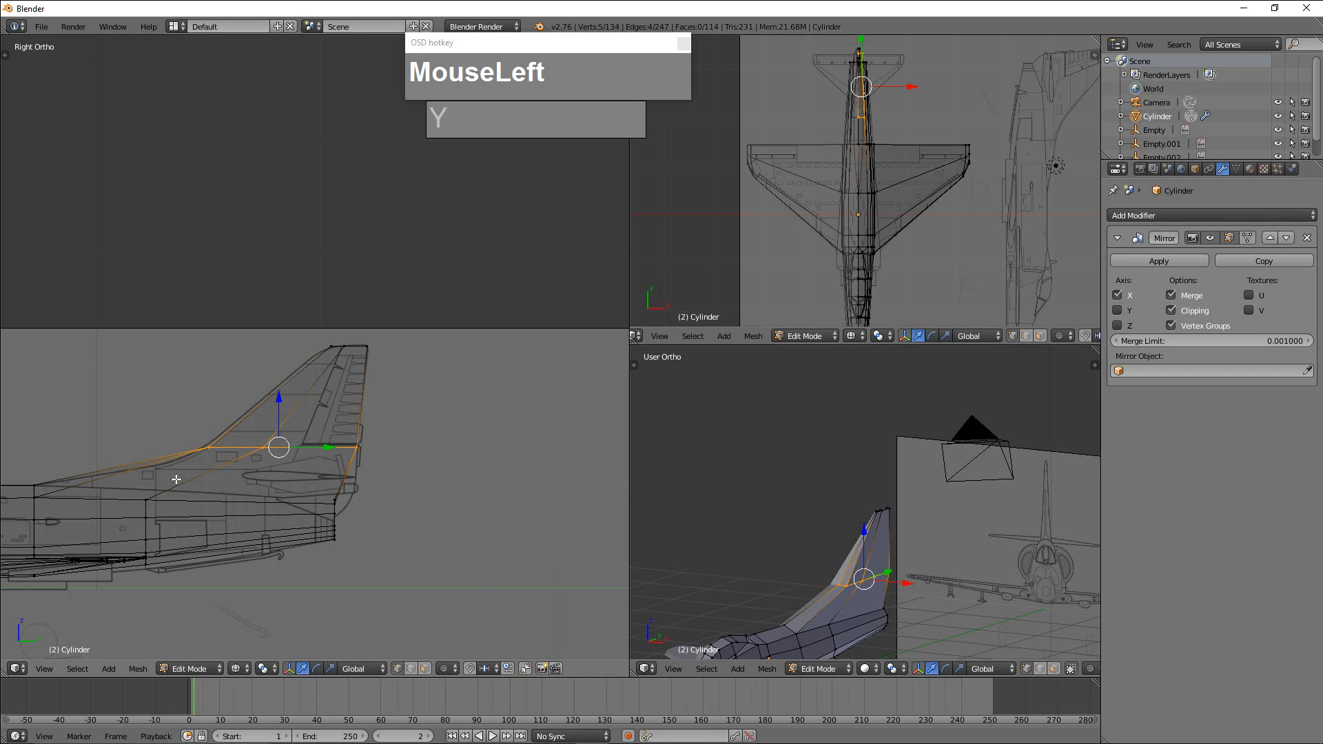
Adjust the side vertices of the rudder-base loop near the fin's leading edge and mid-chord to smooth its cross-section.
scroll(823, 619, down, 2)
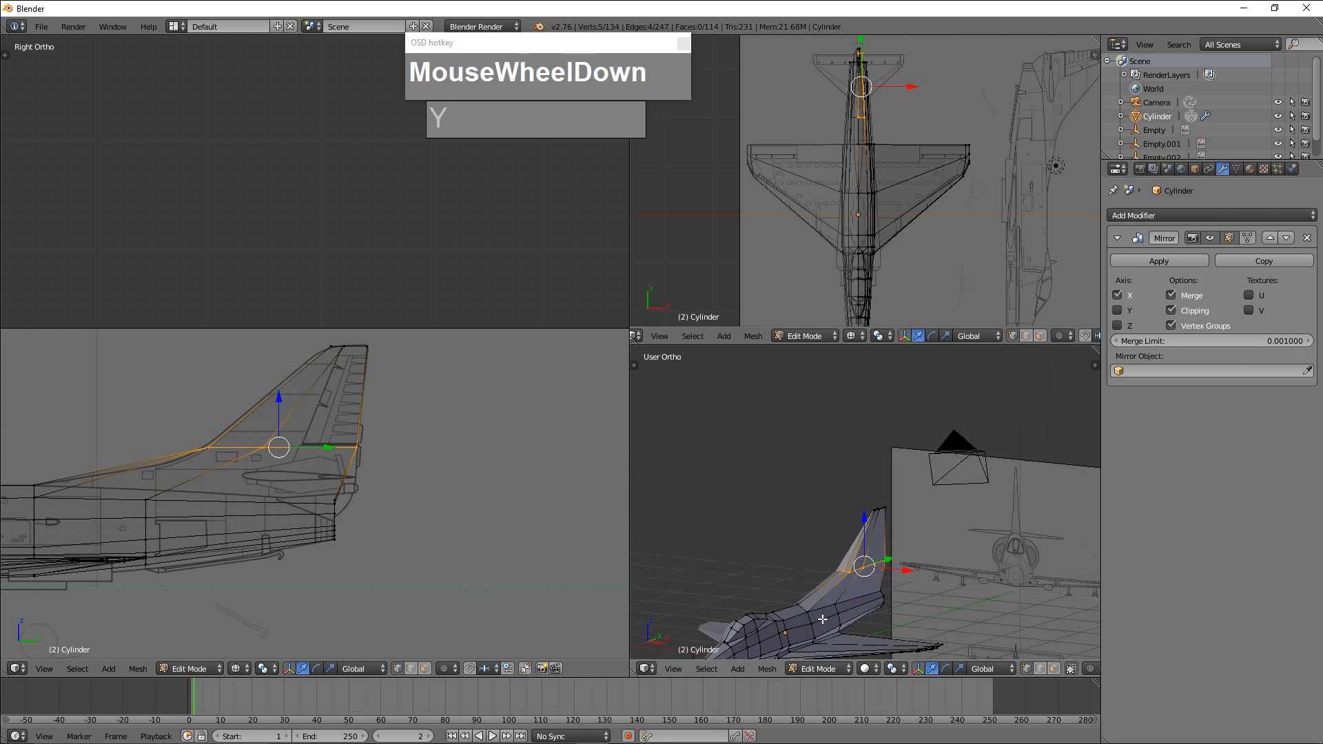
middle_drag(822, 619, 845, 573)
scroll(841, 562, up, 2)
scroll(800, 554, up, 3)
right_click(756, 516)
mouse_move(789, 519)
mouse_down()
mouse_move(770, 517)
mouse_move(785, 495)
mouse_up()
drag(821, 492, 822, 489)
scroll(822, 488, down, 2)
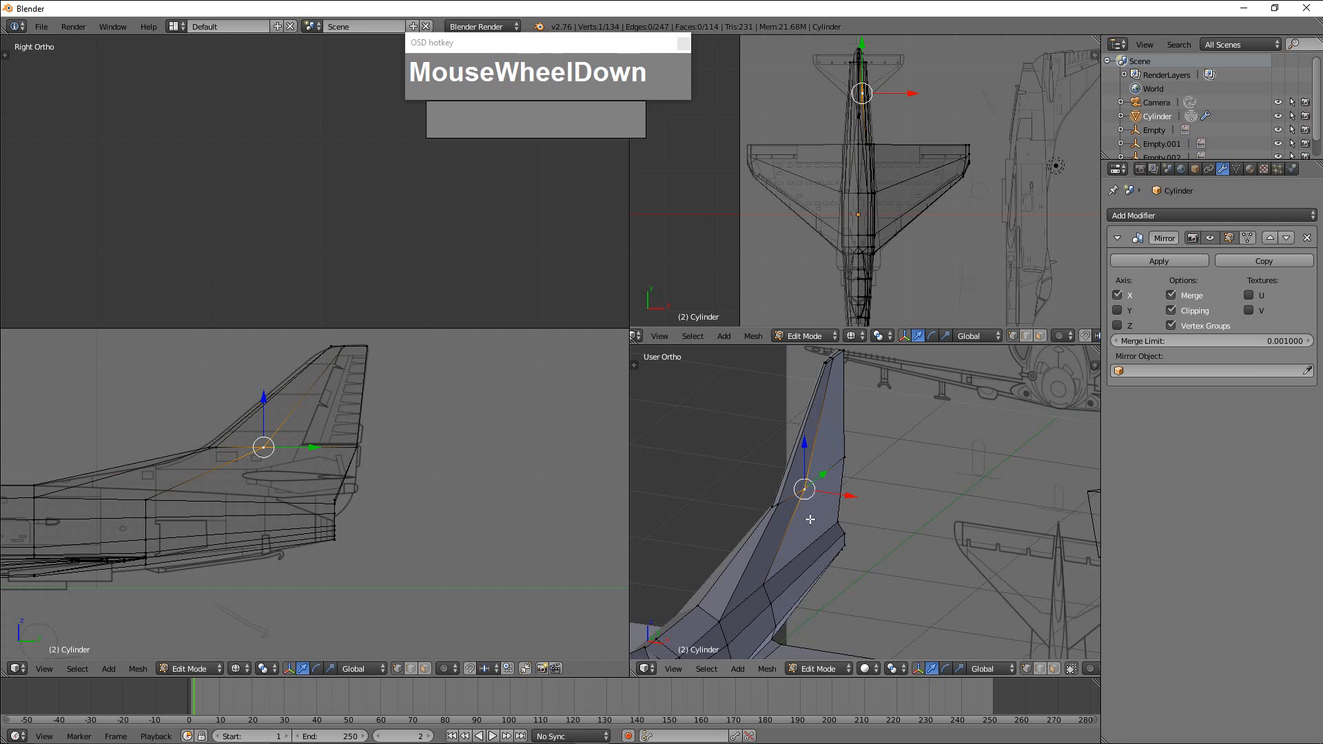
Add a loop cut around the lower fin below the rudder-base loop and slide it down toward the fuselage.
right_click(845, 457)
middle_drag(844, 457, 921, 545)
shift+middle_drag(1004, 593, 918, 534)
scroll(930, 548, up, 3)
drag(852, 554, 877, 460)
right_click(887, 458)
middle_drag(877, 459, 784, 497)
right_click(877, 437)
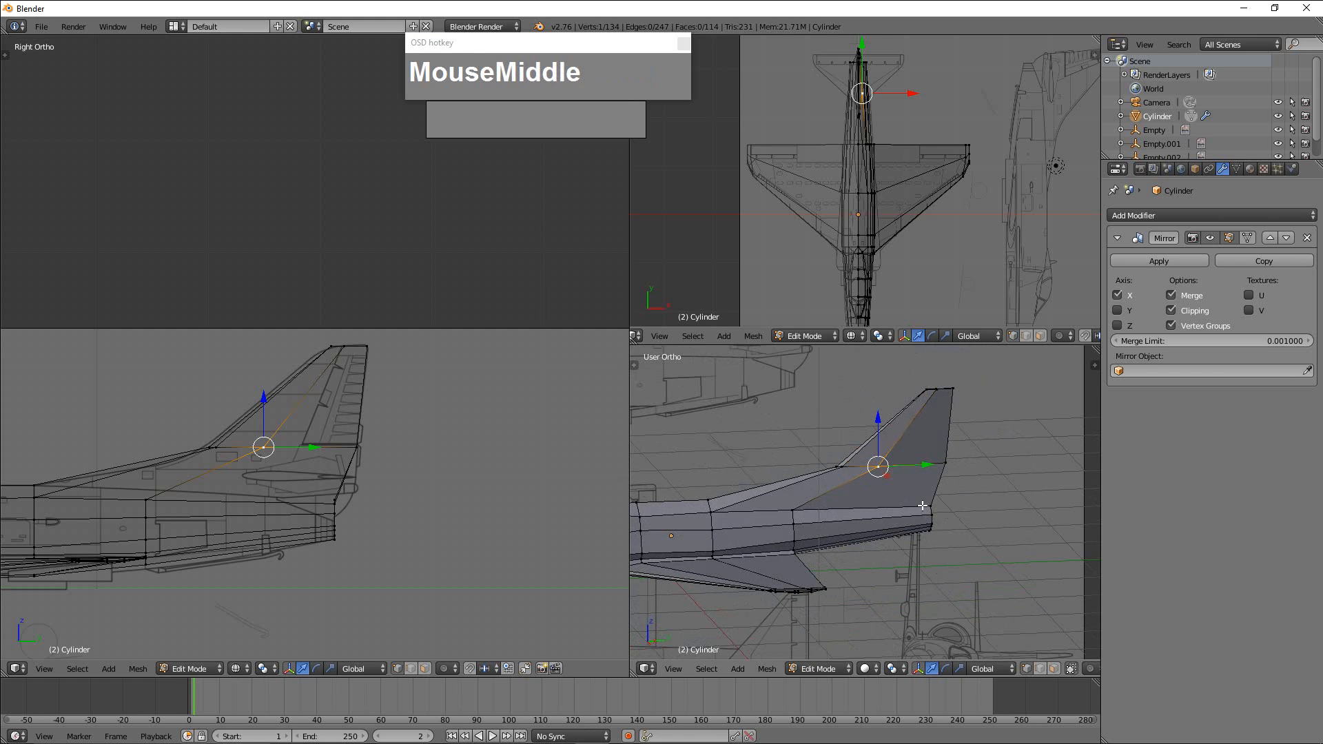
key(ctrl+r)
click(941, 486)
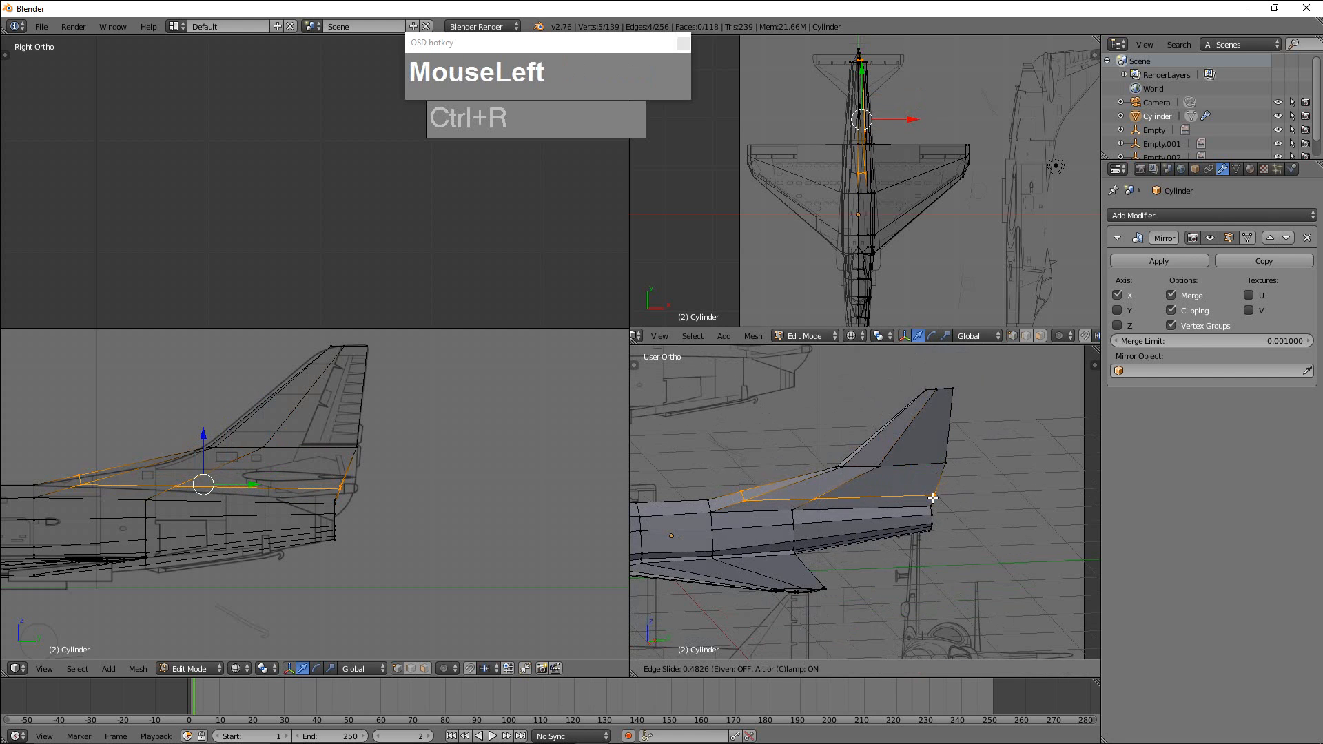
click(930, 499)
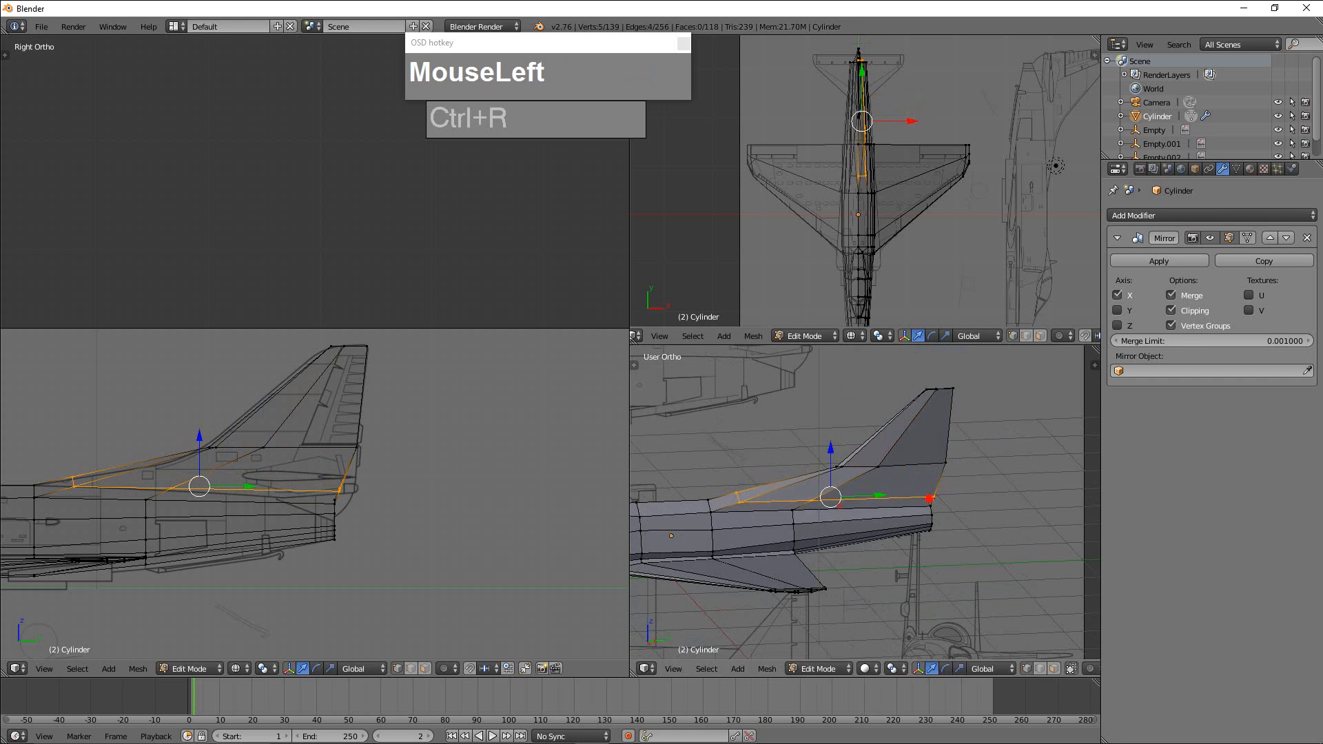
Move the lowest loop's front side vertex back and inward, and lower its front centre vertex onto the blueprint's dorsal line.
scroll(411, 484, up, 1)
scroll(766, 526, up, 1)
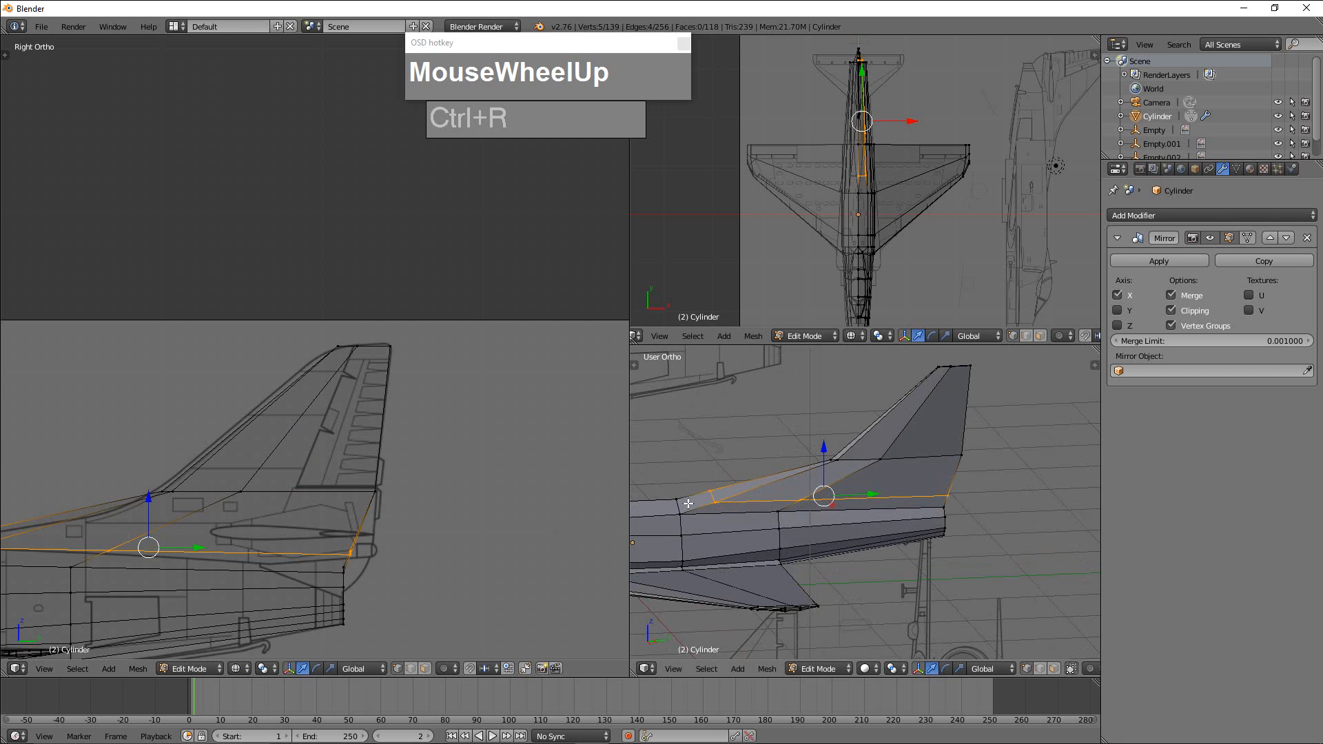
right_click(709, 503)
drag(758, 499, 786, 499)
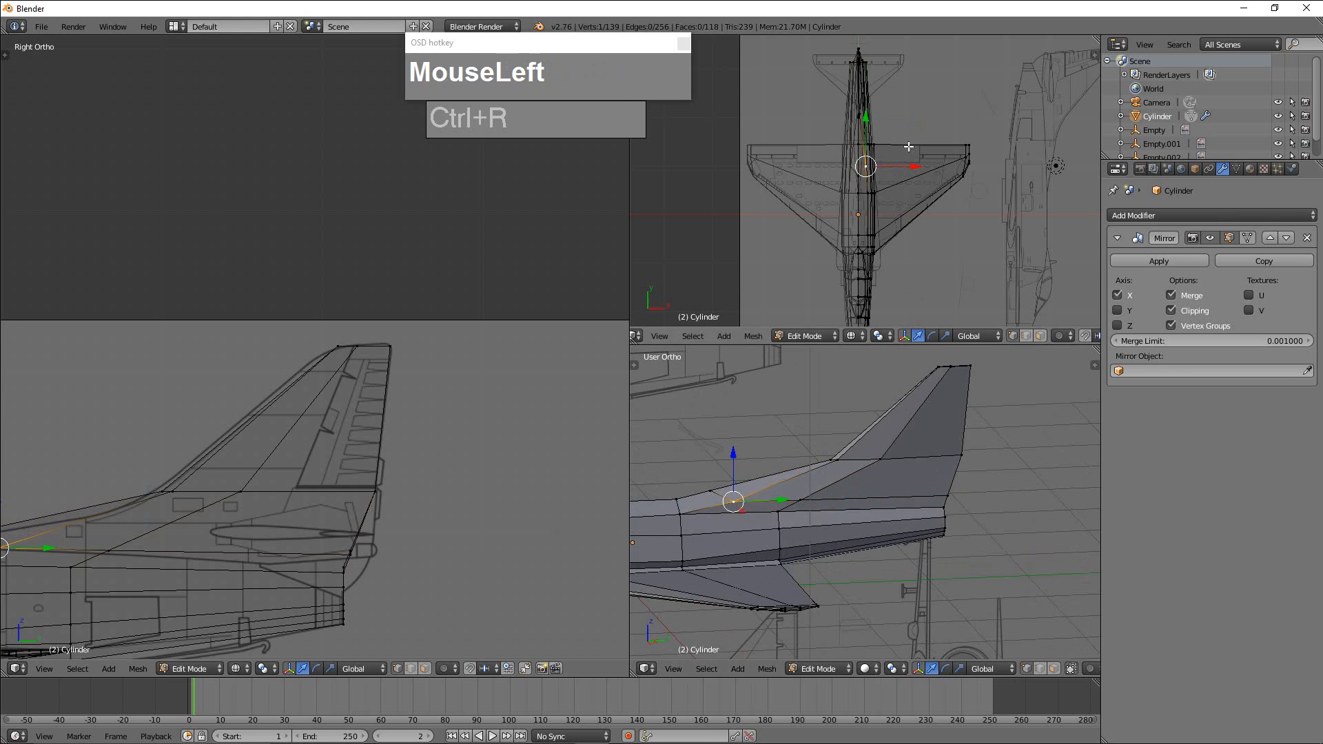
drag(912, 168, 908, 168)
scroll(320, 461, down, 2)
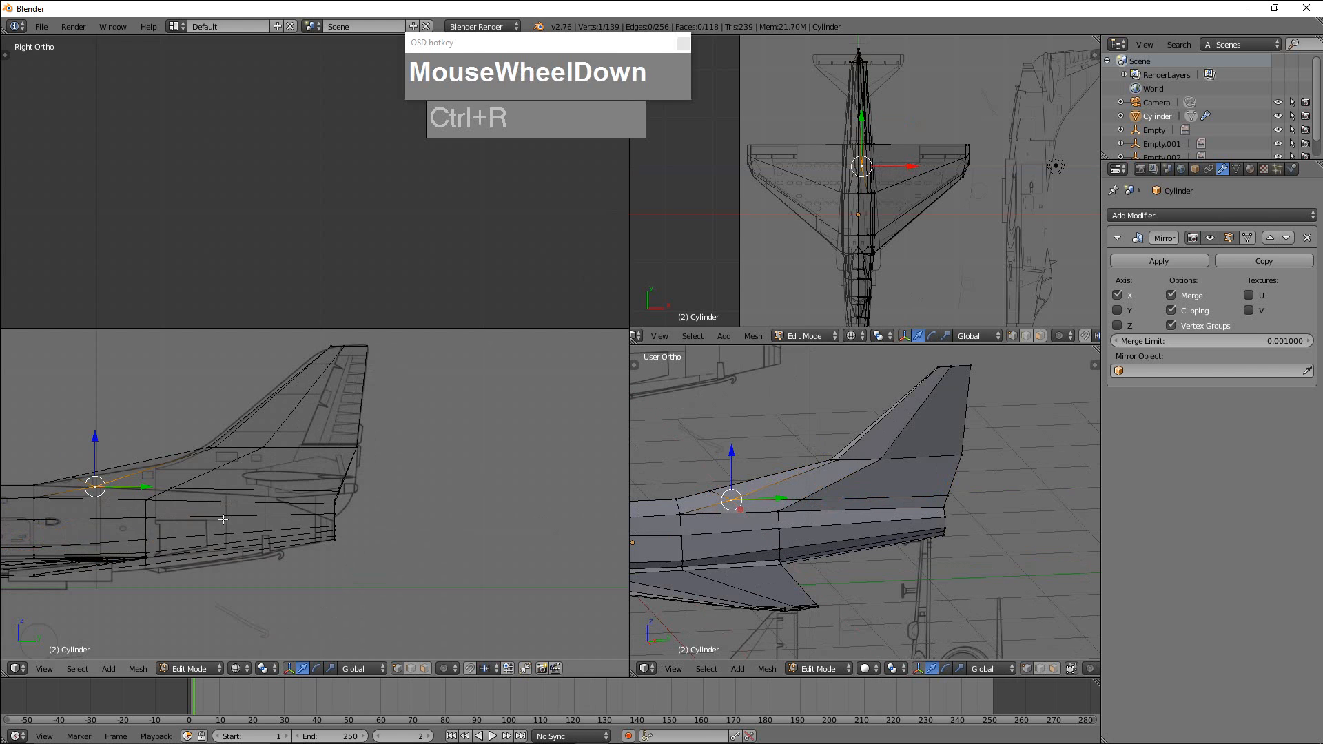
right_click(68, 474)
drag(73, 434, 73, 438)
Add another loop cut around the fin base, midway between the lowest loop and the rudder-base loop.
scroll(209, 473, up, 2)
shift+middle_drag(213, 531, 420, 421)
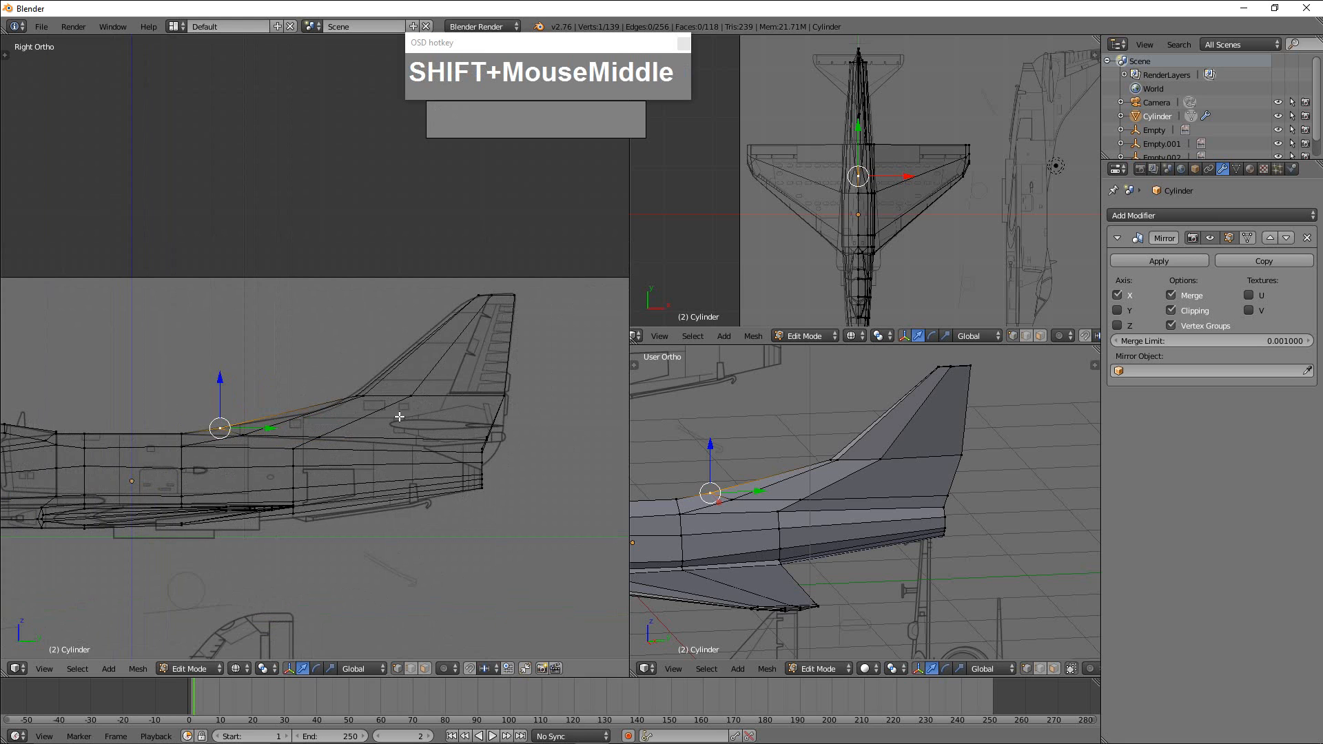
key(ctrl+r)
click(372, 416)
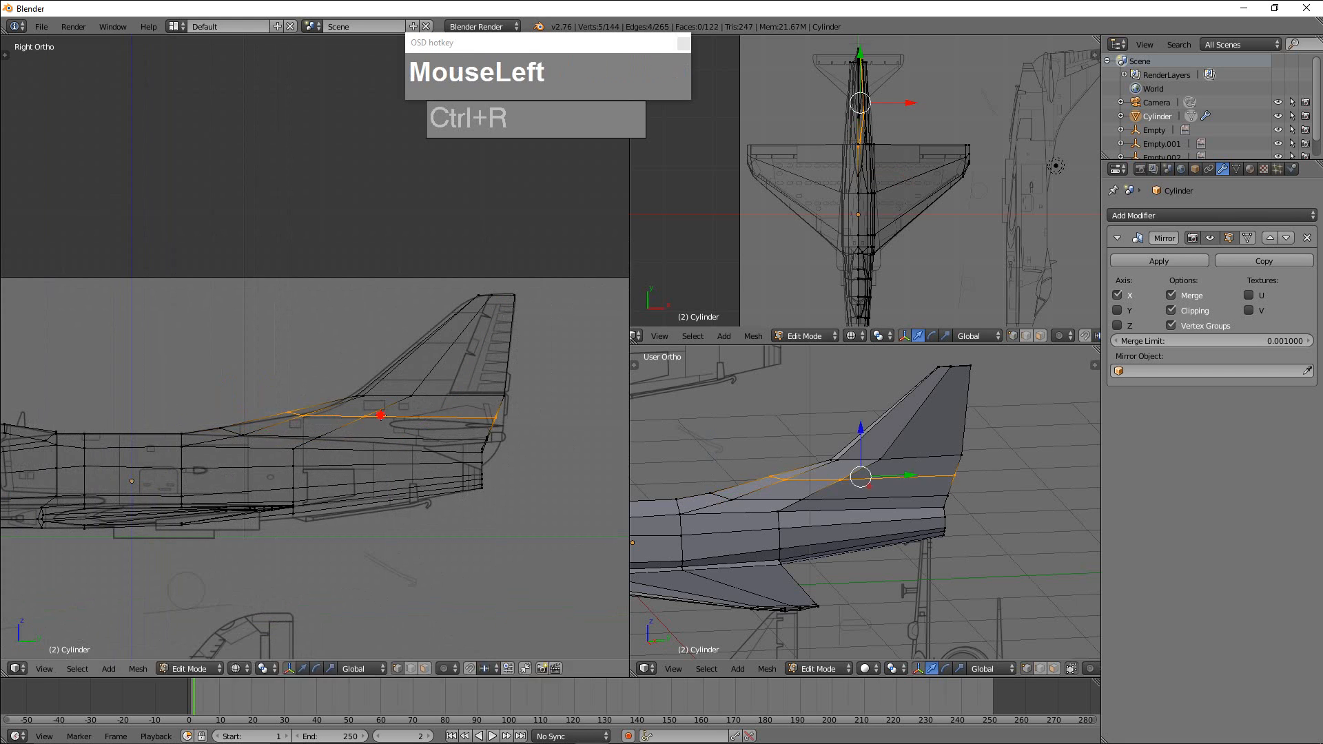
click(392, 416)
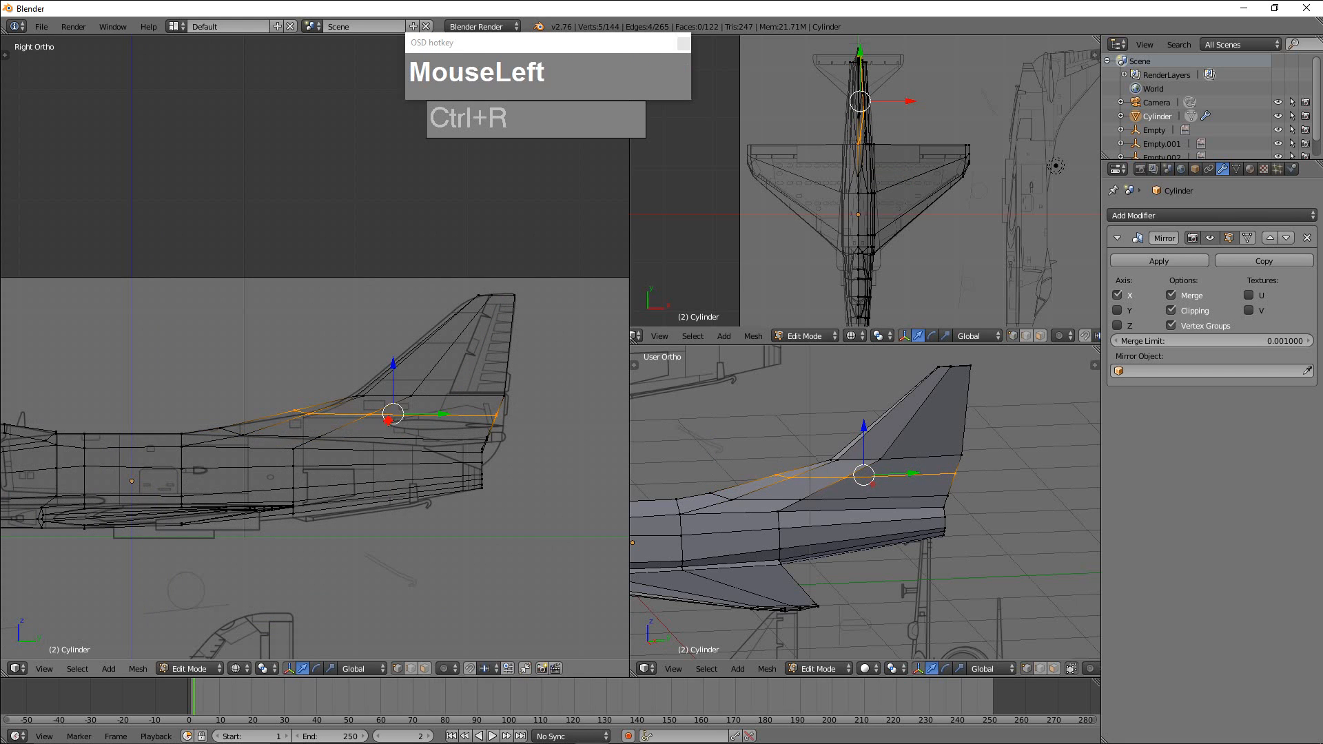
Align the front vertices of the new middle loop and the rudder-base loop with the blueprint fin's curved leading edge.
right_click(303, 414)
shift+right_click(301, 413)
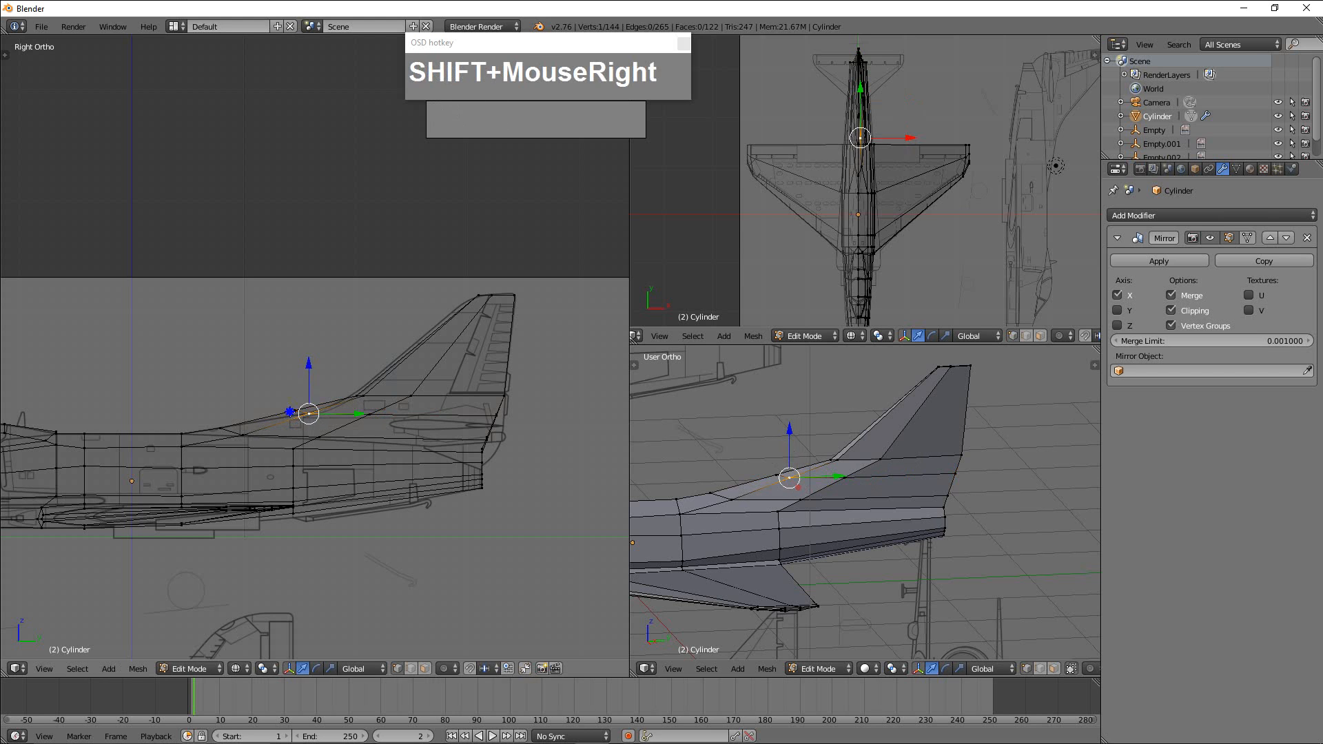
mouse_move(338, 415)
mouse_down()
mouse_move(311, 392)
mouse_move(358, 418)
mouse_up()
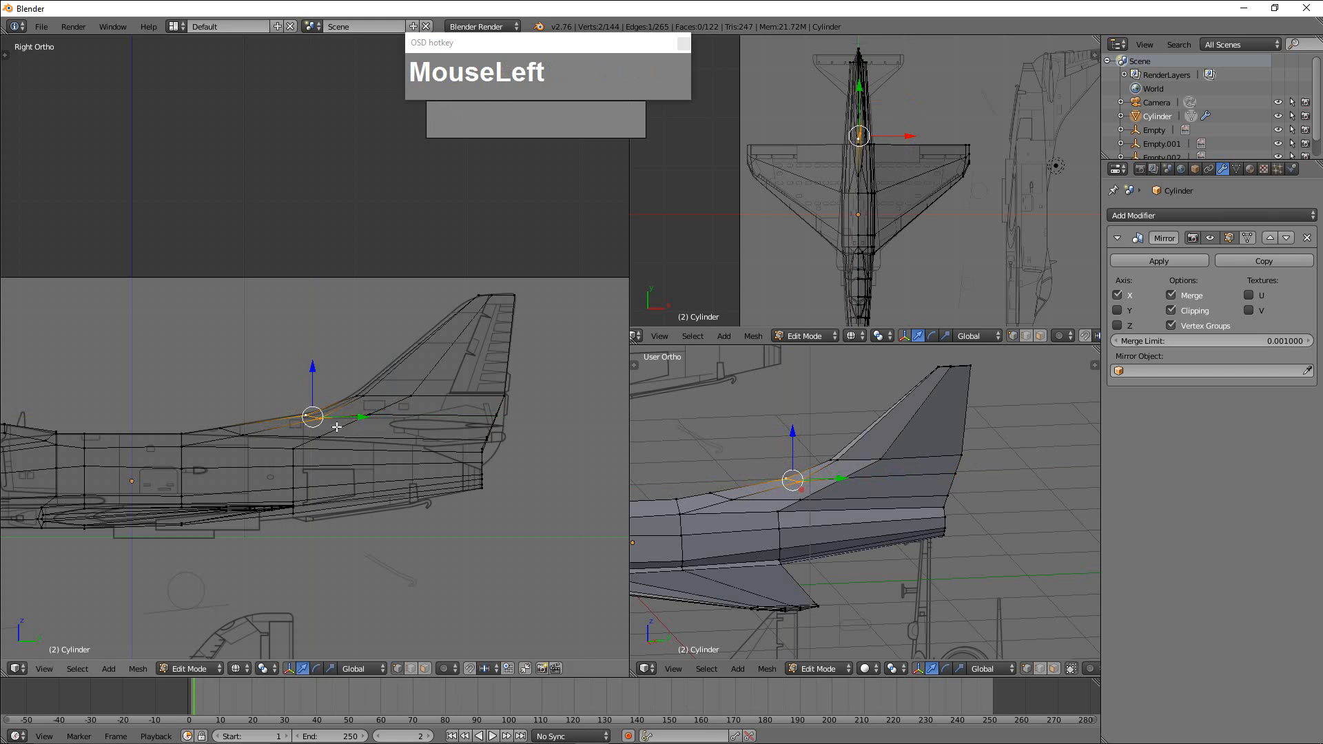
scroll(462, 400, up, 3)
shift+scroll(465, 421, up, 3)
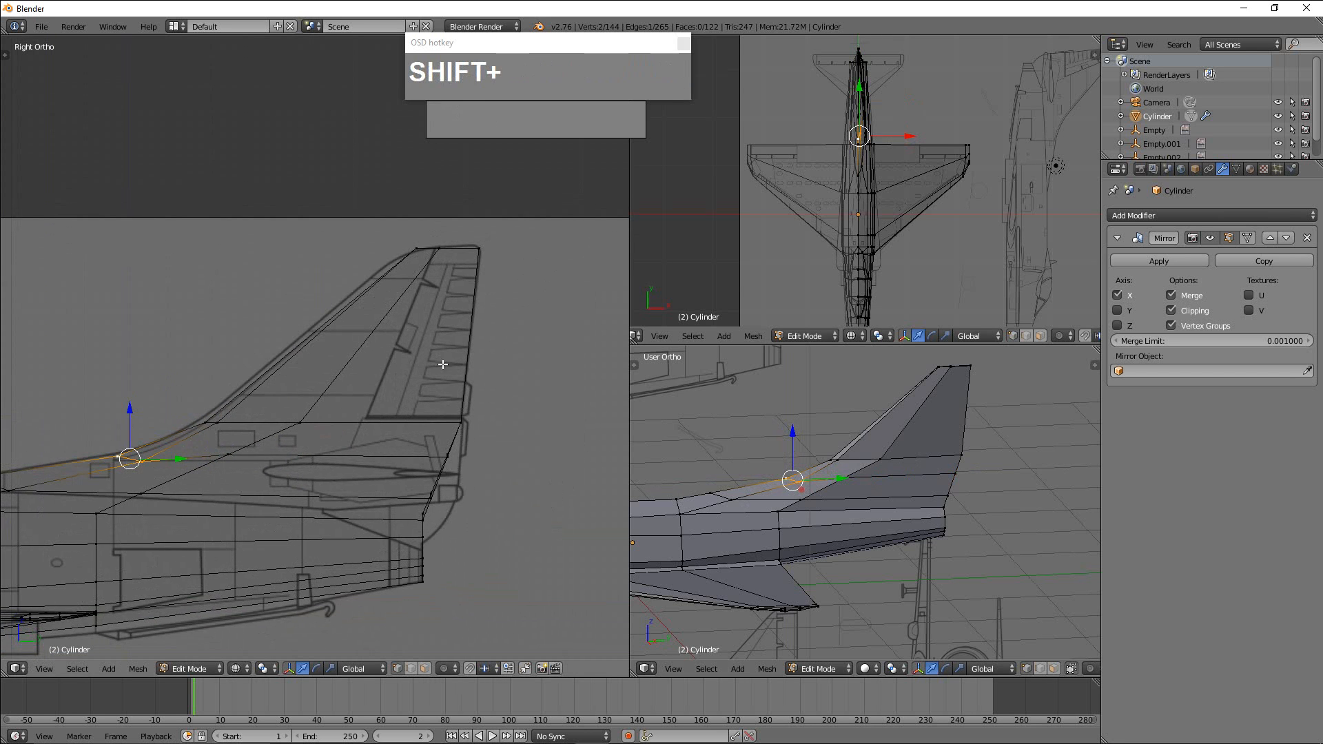
shift+middle_drag(394, 330, 314, 399)
right_click(317, 398)
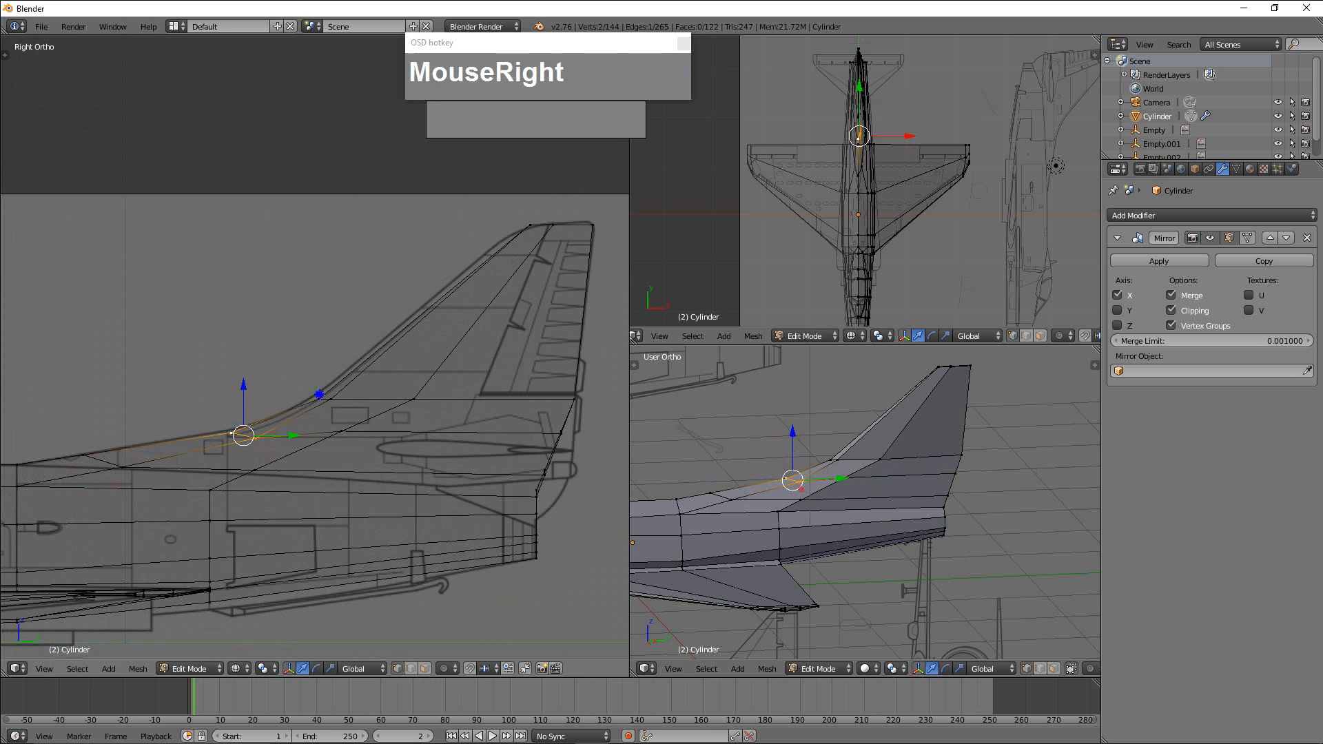
key(b)
drag(262, 355, 342, 407)
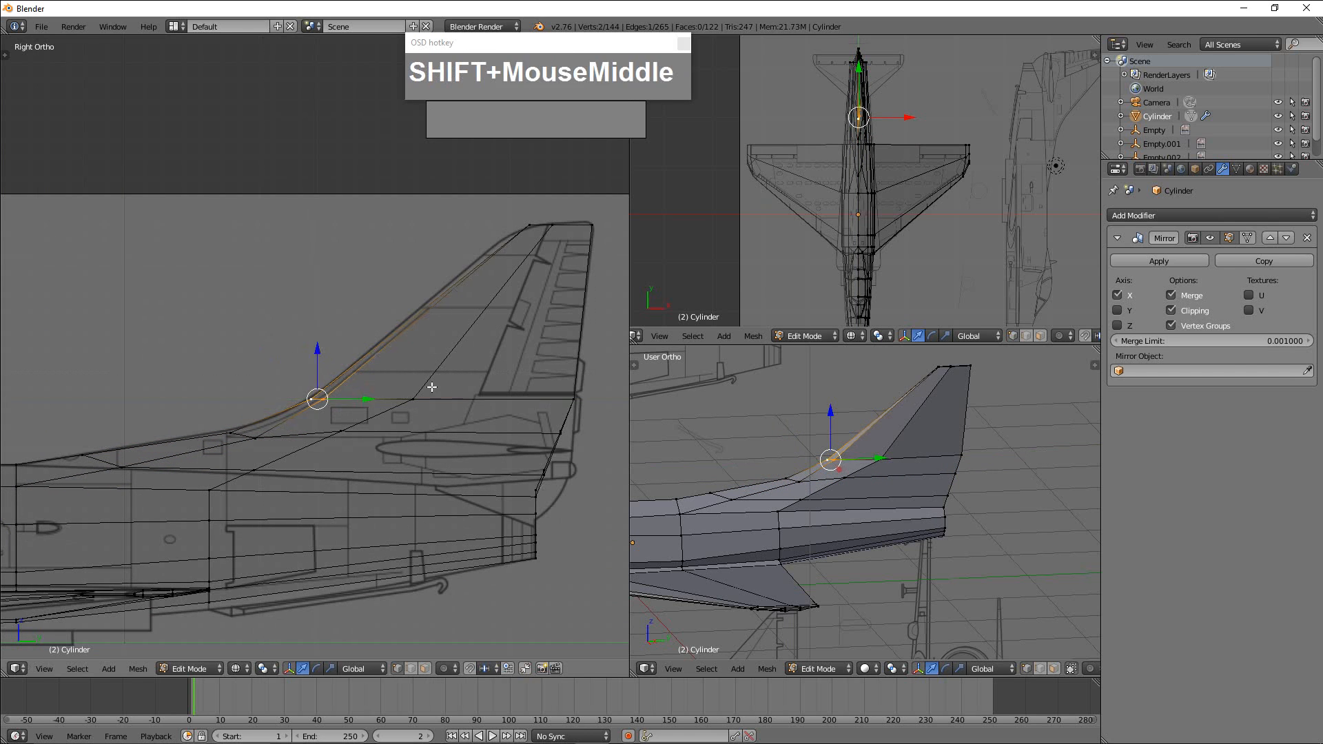
Add a loop cut around the upper fin and slide it up to just below the tip.
shift+middle_drag(560, 313, 448, 356)
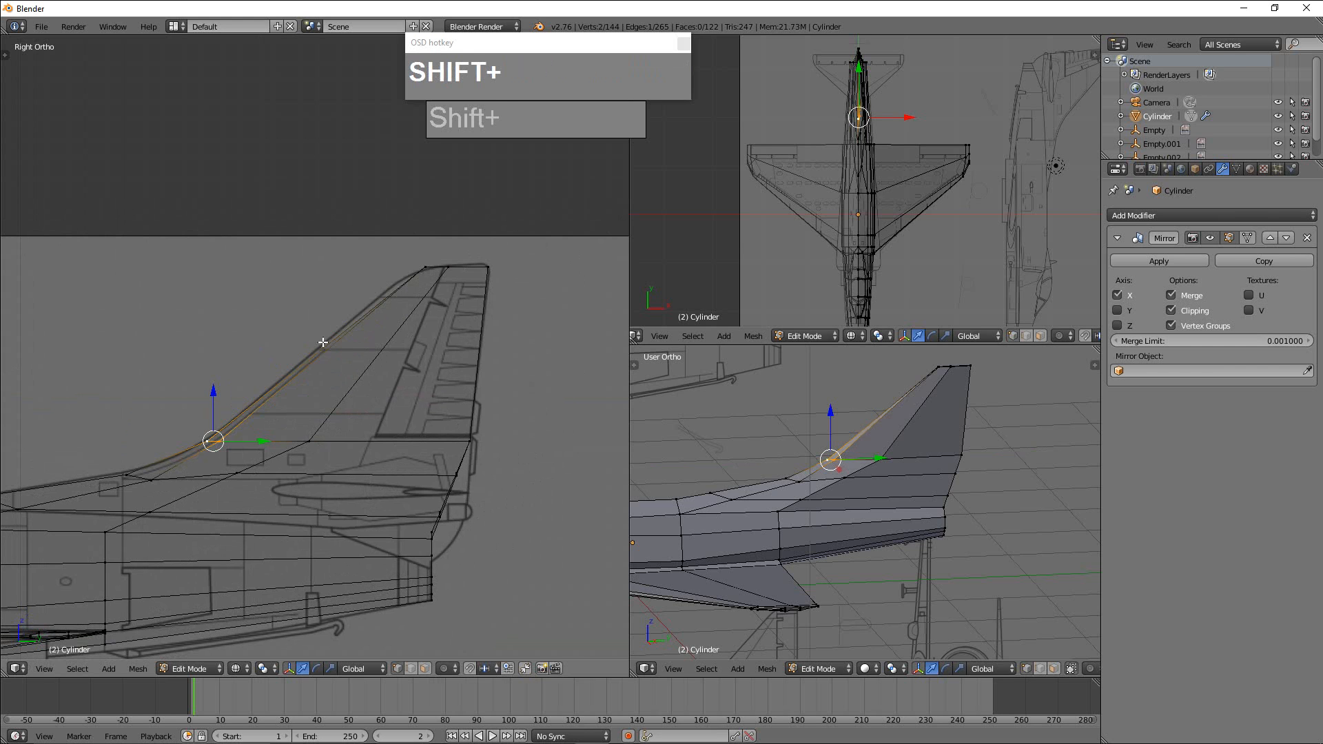
key(ctrl+r)
click(432, 312)
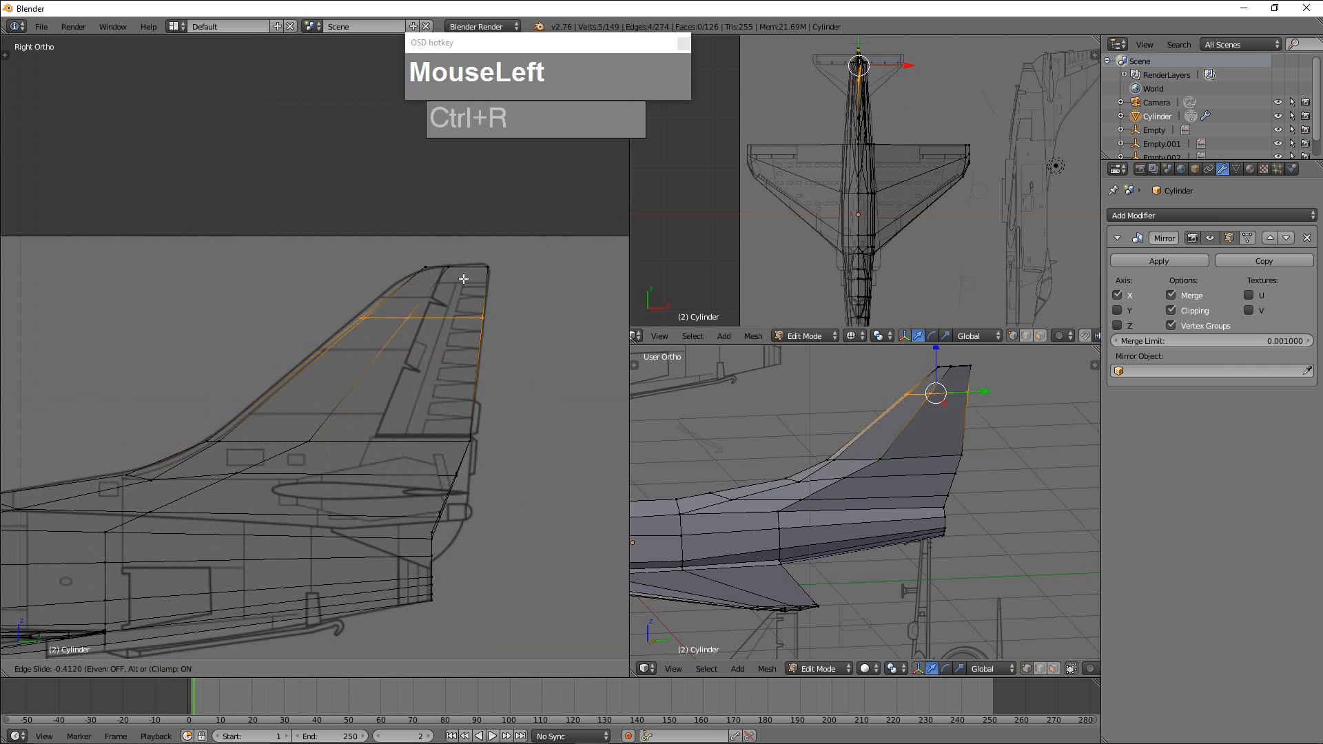
click(485, 272)
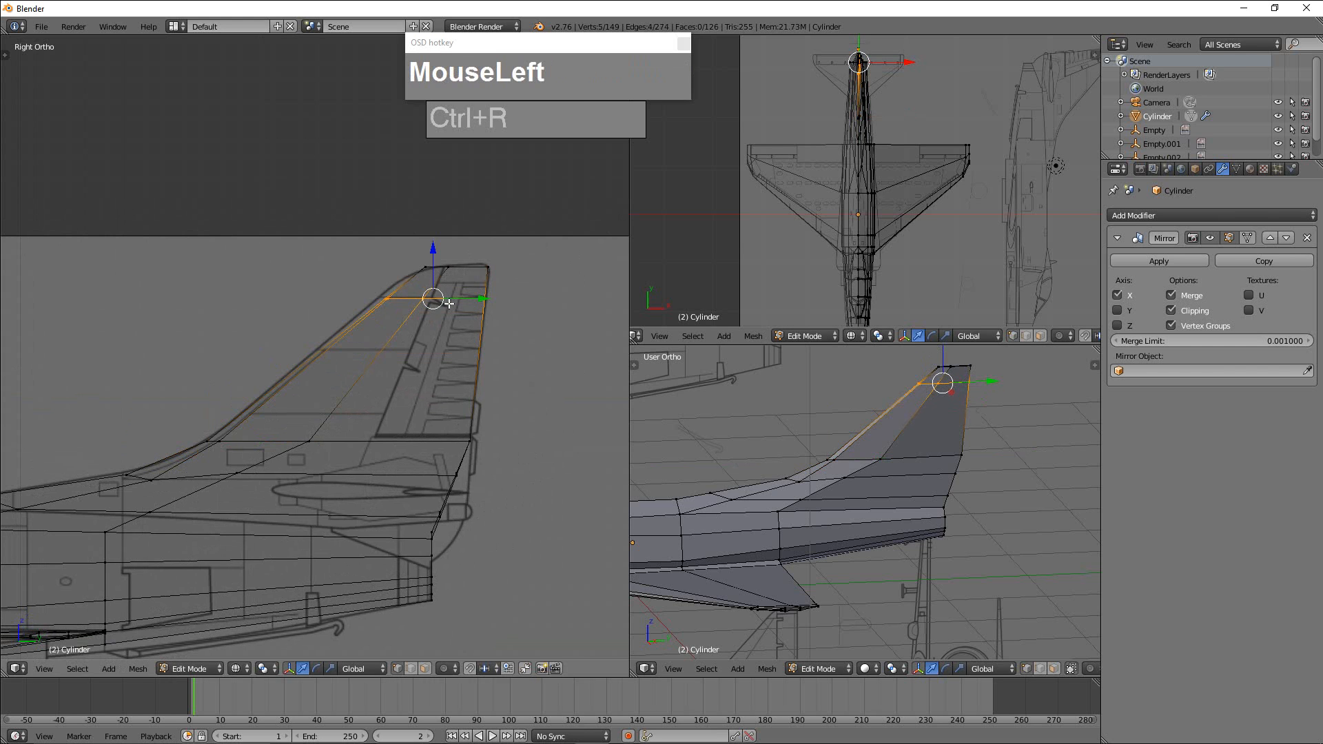
Fit the front vertices of the upper loop and the fin tip to the blueprint's rounded leading corner.
key(a)
key(b)
mouse_move(374, 286)
mouse_down()
mouse_move(402, 319)
mouse_move(427, 295)
mouse_up()
right_click(432, 265)
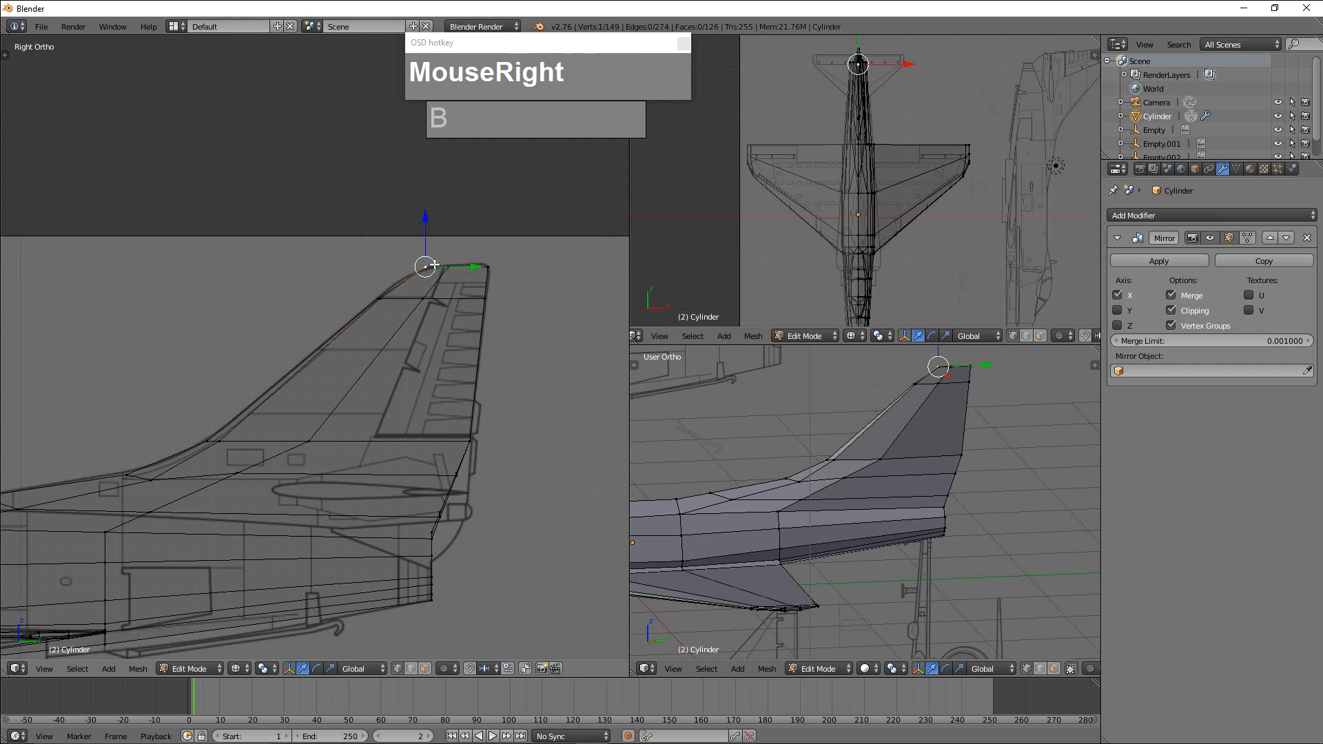
key(a)
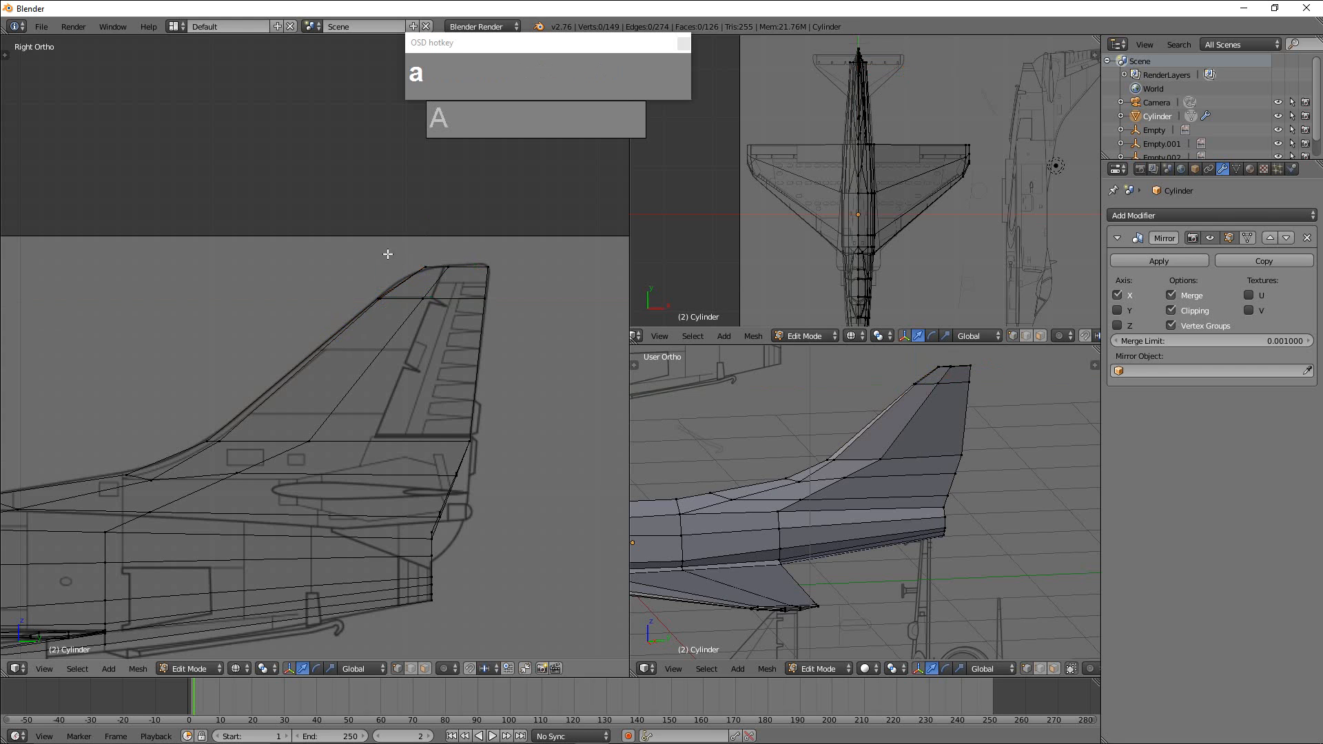
key(b)
drag(386, 241, 434, 282)
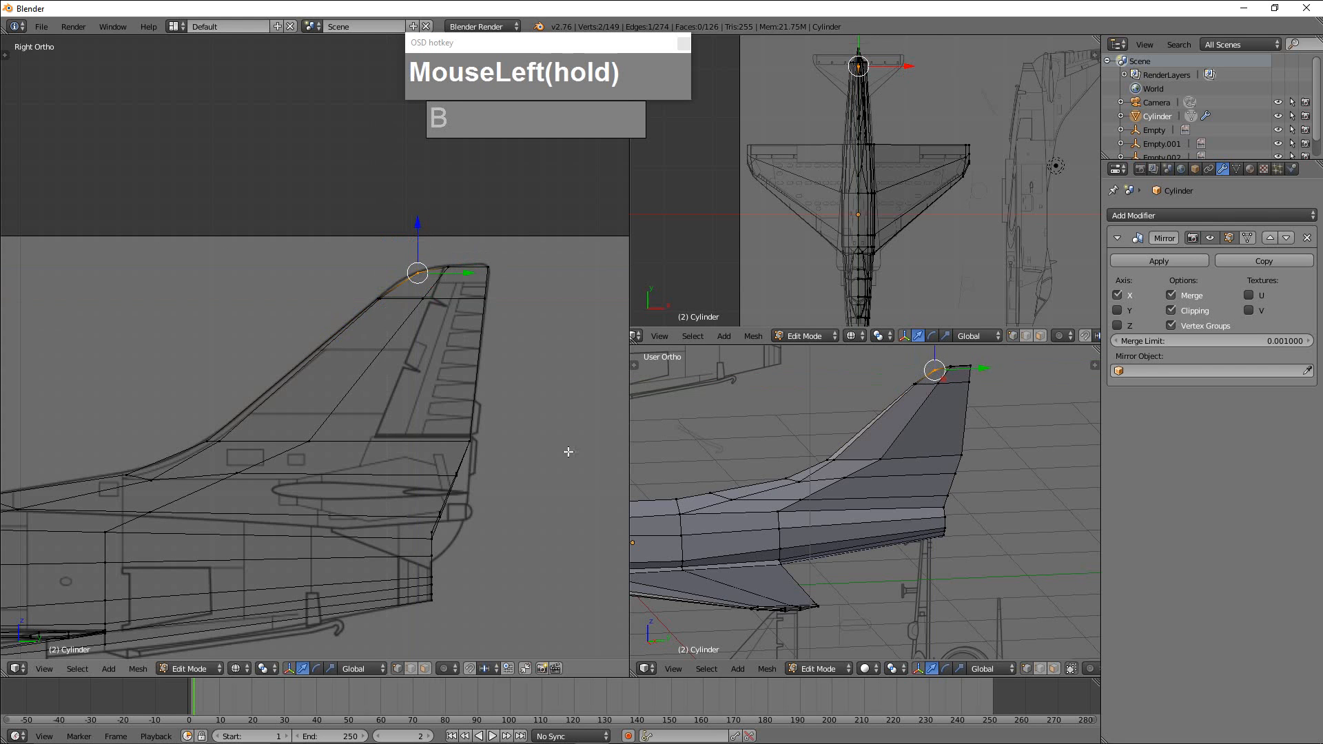
Move the trailing vertices of the fin's two lowest loops back along Y to the blueprint's rear outline.
shift+middle_drag(544, 414, 553, 359)
scroll(553, 359, up, 1)
shift+middle_drag(468, 455, 477, 416)
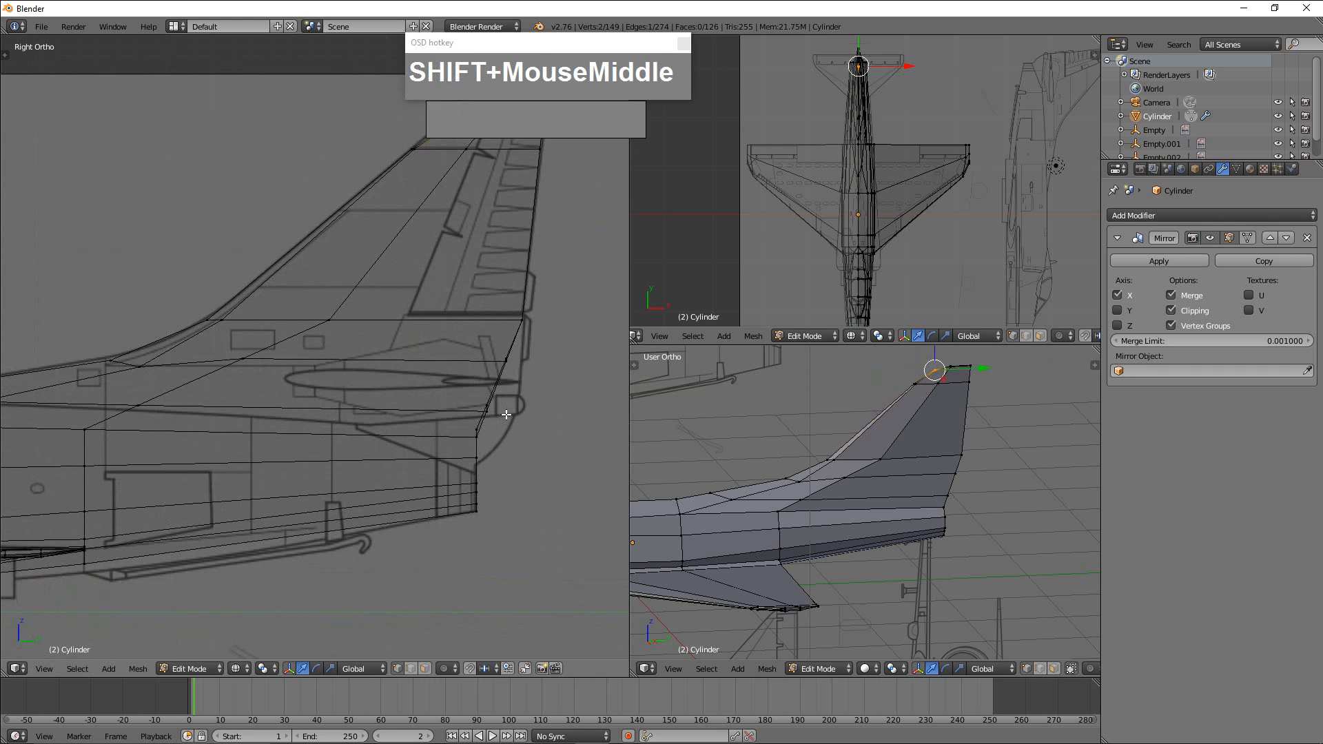
key(a)
key(b)
drag(458, 393, 571, 404)
key(a)
key(b)
drag(487, 347, 564, 366)
scroll(485, 442, down, 2)
shift+middle_drag(494, 437, 508, 400)
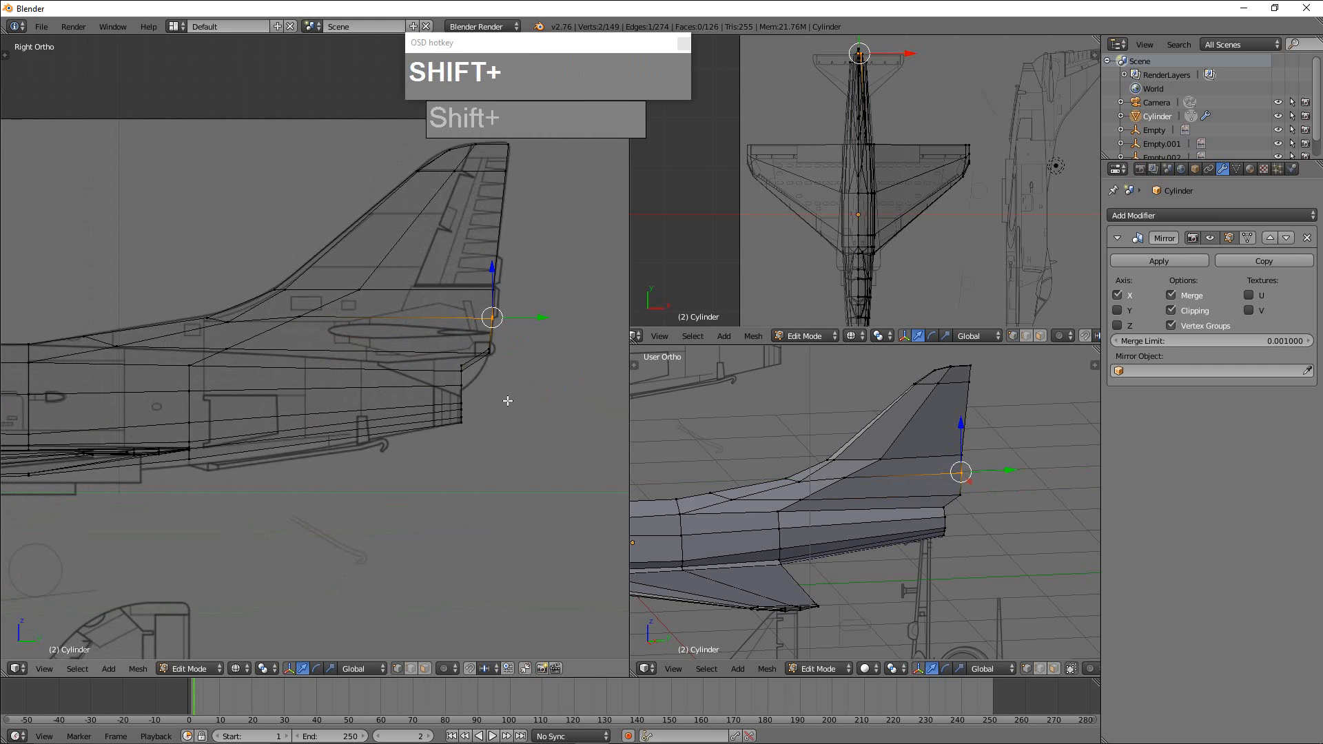
Examine the tail and the whole fuselage against the blueprint in the side view.
scroll(428, 367, up, 2)
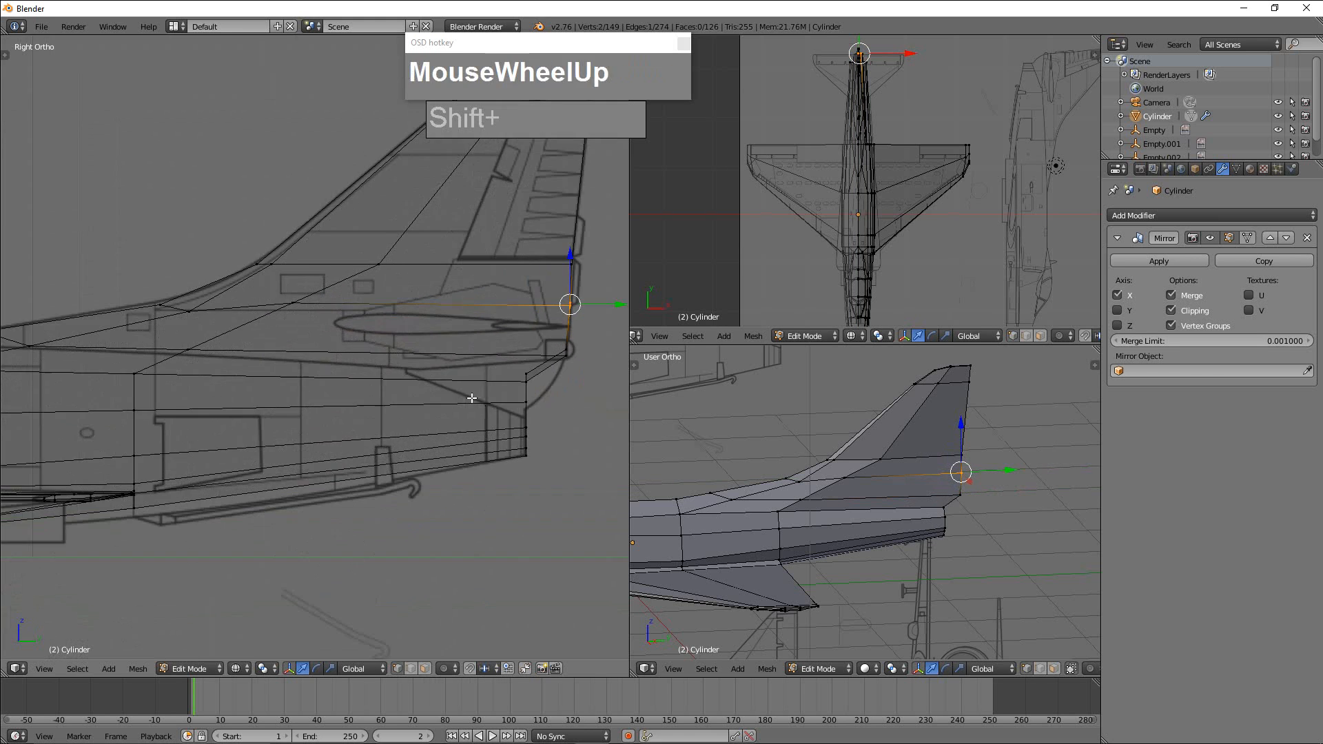
shift+middle_drag(428, 367, 422, 390)
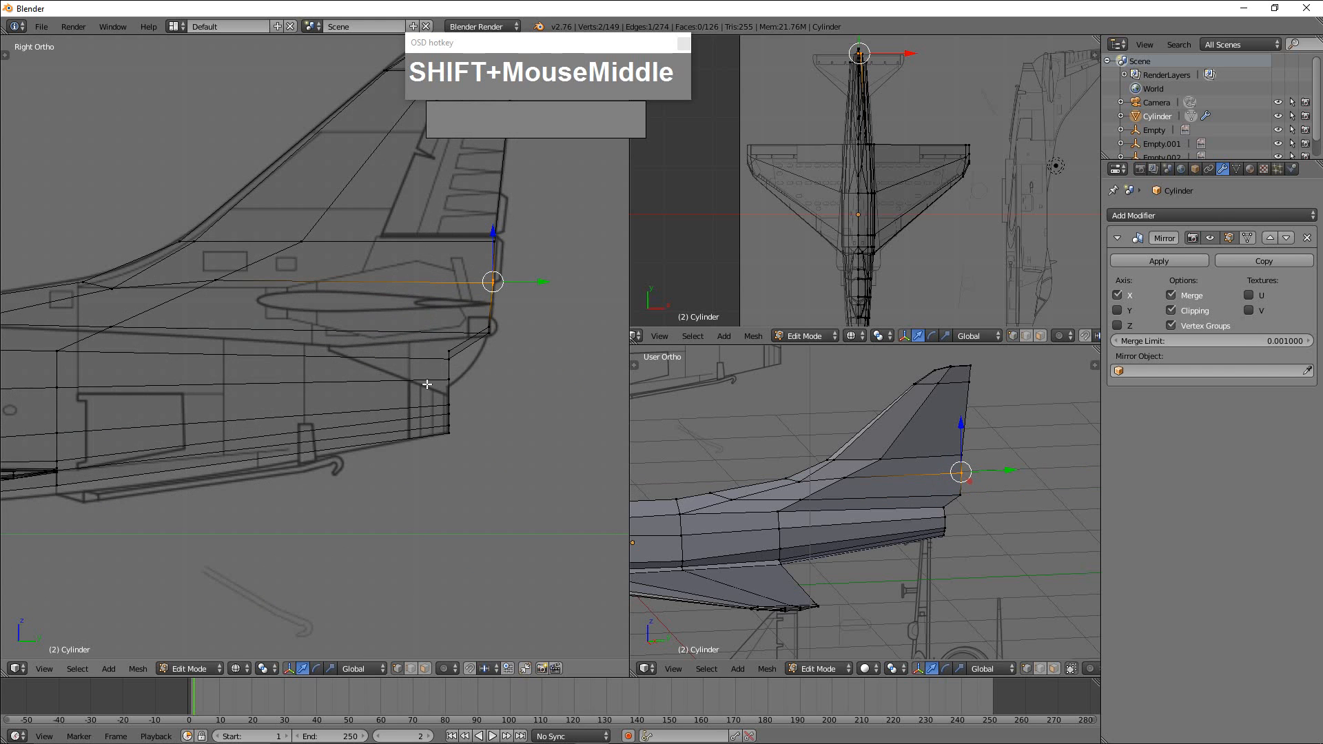
scroll(442, 359, down, 3)
scroll(445, 365, up, 3)
scroll(450, 350, down, 3)
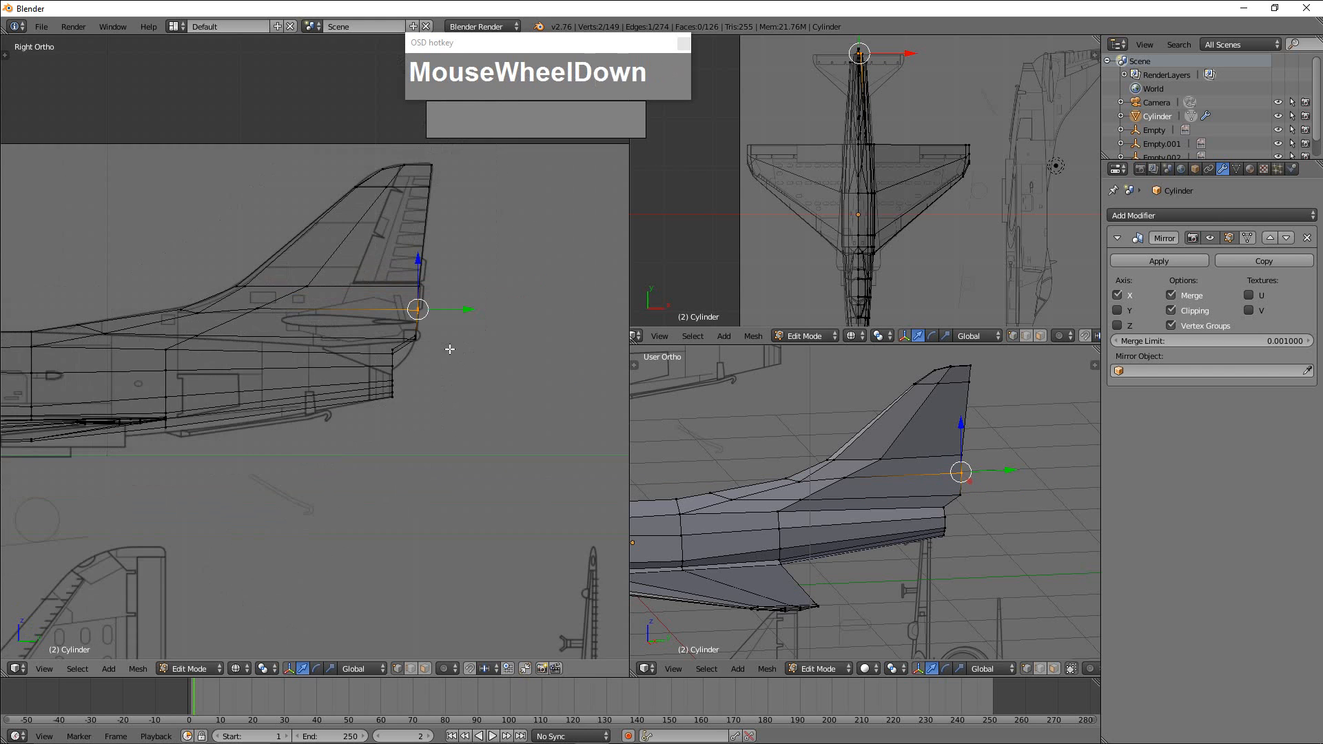
shift+middle_drag(450, 349, 441, 324)
scroll(441, 323, down, 1)
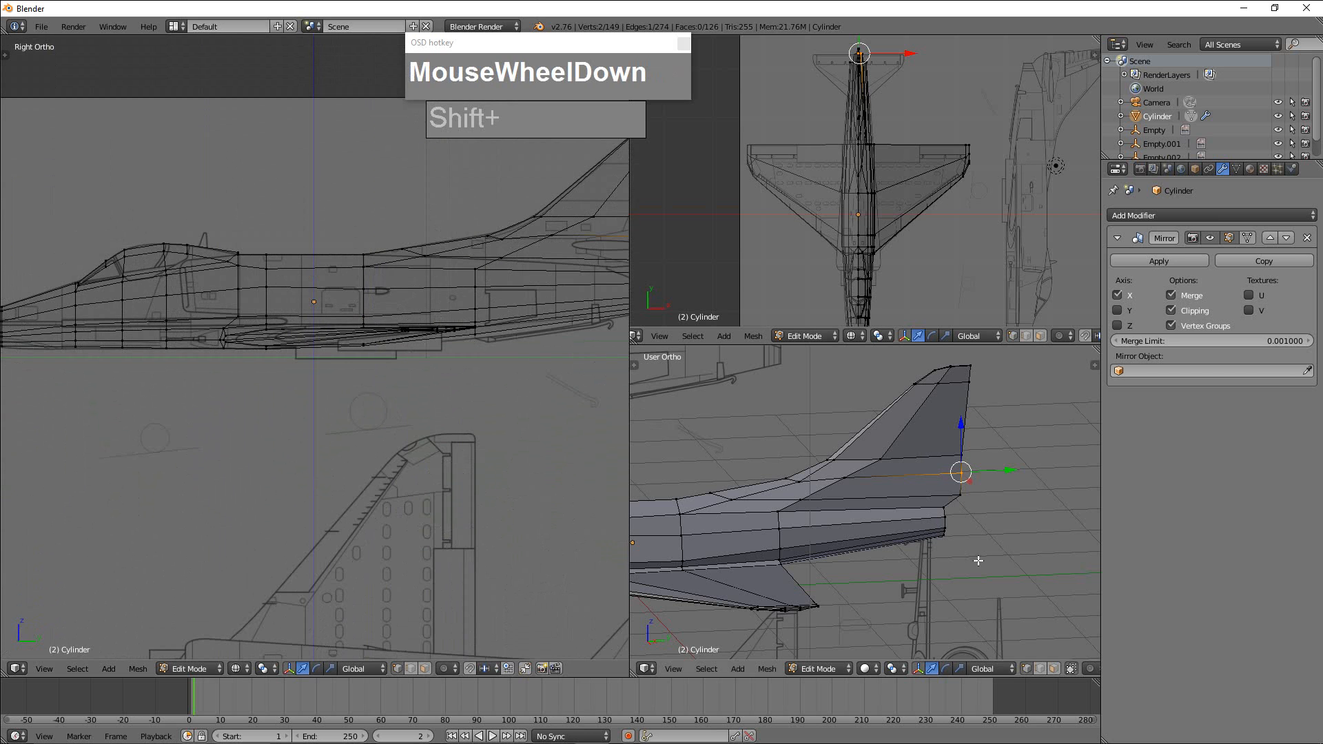
Leave Edit Mode and compare the fin's thickness with the blueprint in the front view.
scroll(979, 561, down, 2)
middle_drag(978, 561, 1032, 447)
key(Tab)
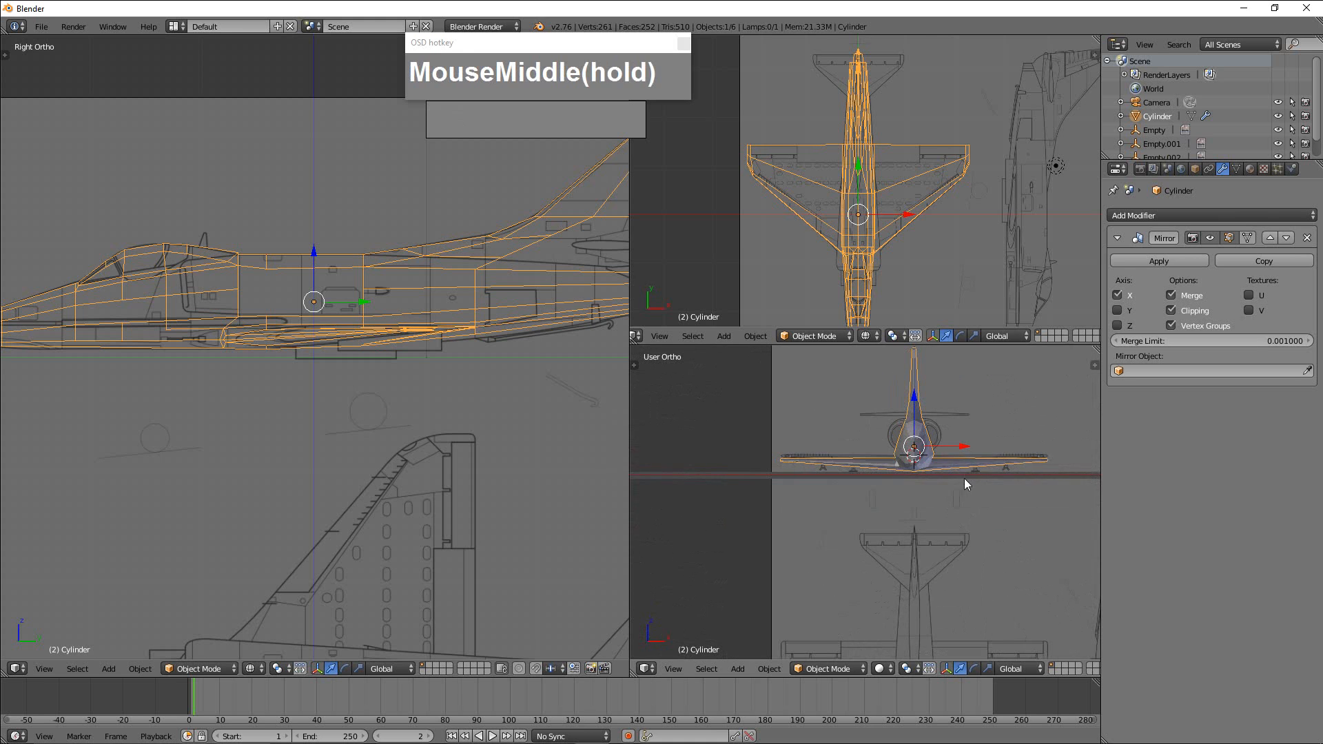
middle_drag(965, 480, 969, 629)
key(KP_1)
scroll(968, 473, up, 3)
scroll(862, 541, up, 2)
shift+middle_drag(906, 505, 913, 594)
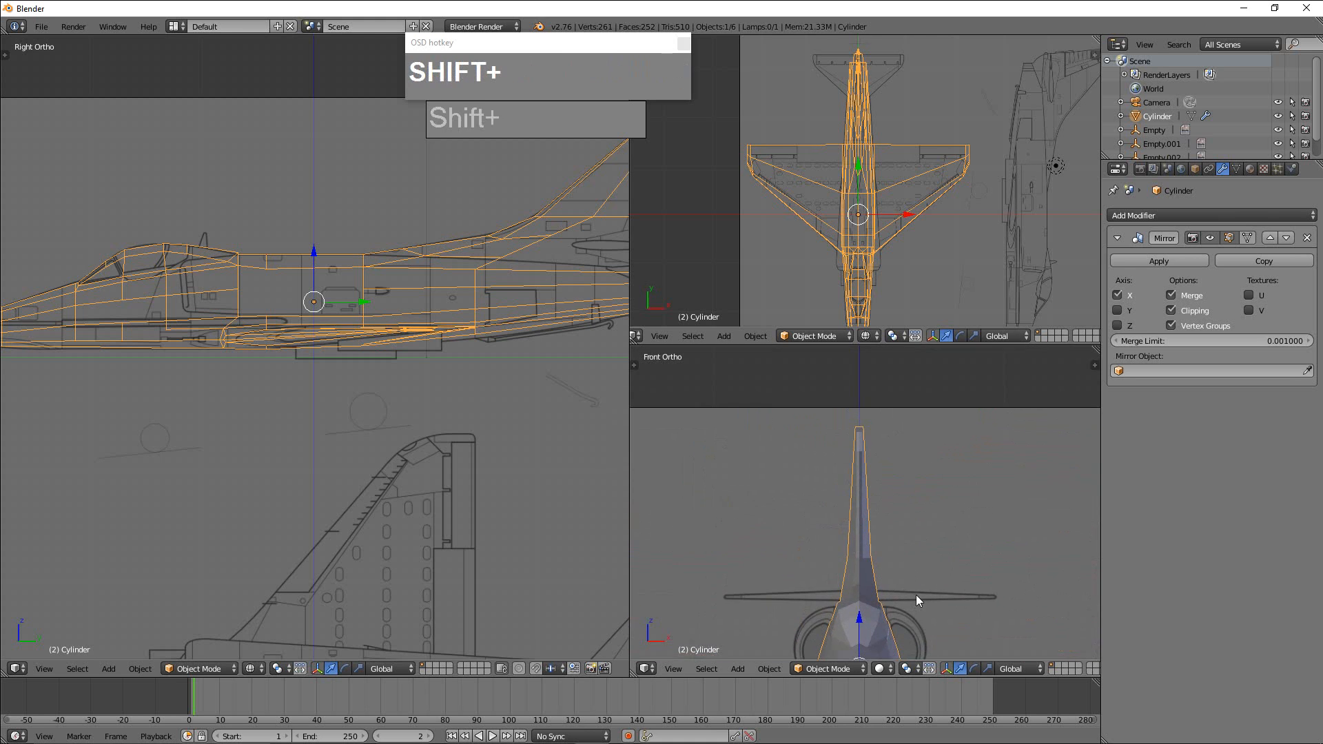
scroll(866, 490, up, 1)
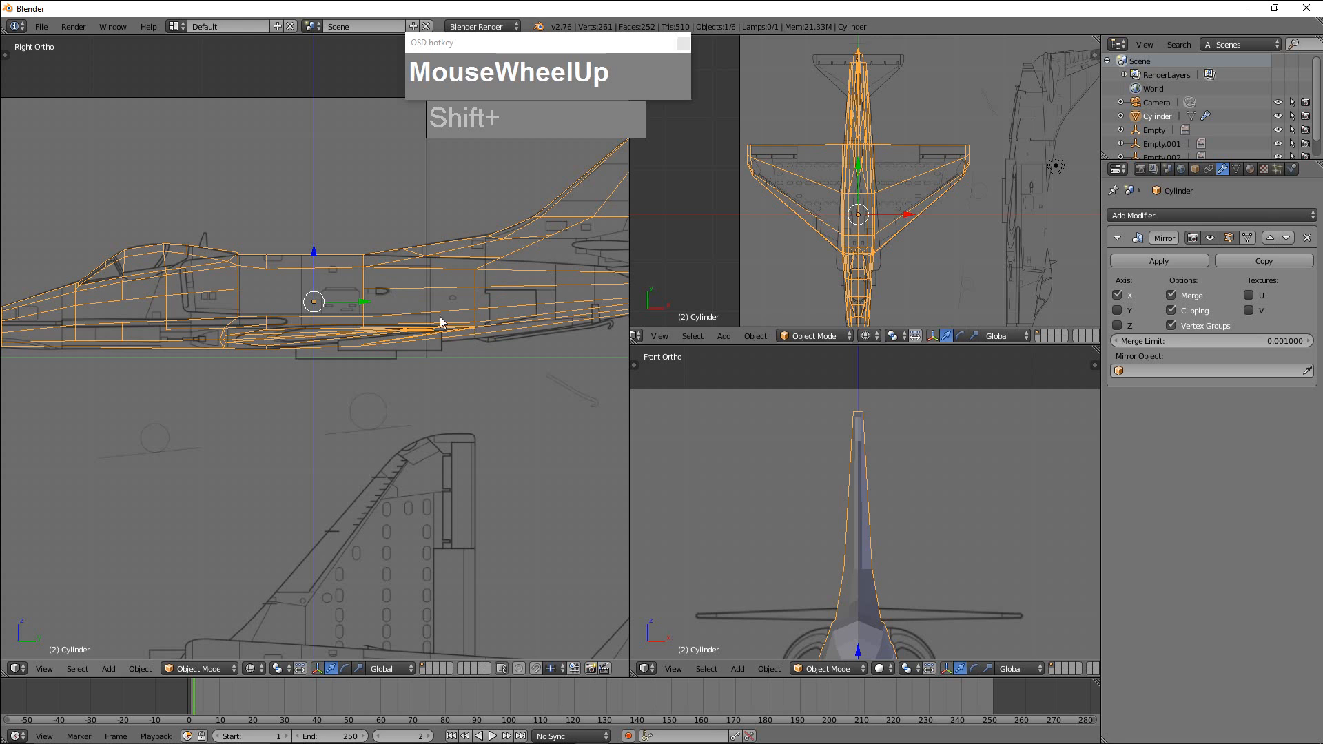
Return to Edit Mode and pull the spine vertex ahead of the tail fin inward along X in the front view.
key(Tab)
right_click(418, 263)
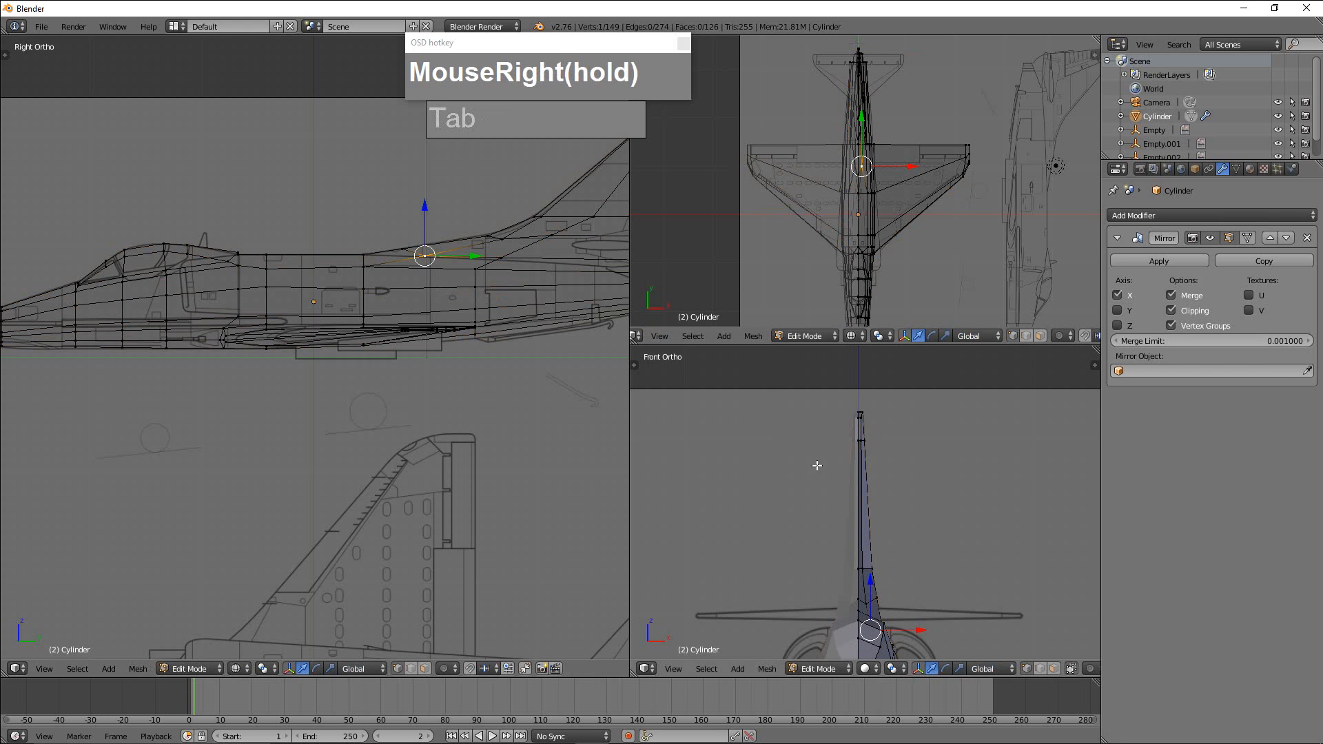
drag(921, 631, 906, 566)
right_click(874, 598)
right_click(870, 569)
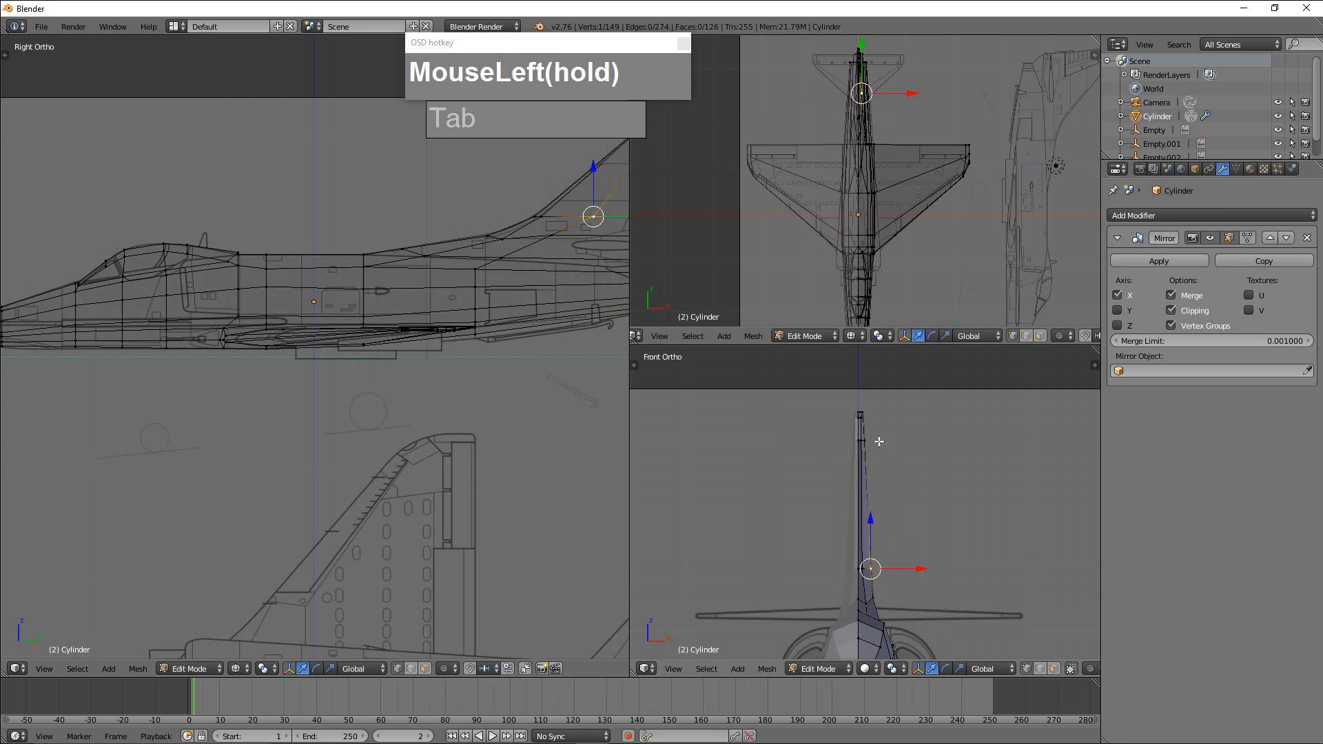
key(z)
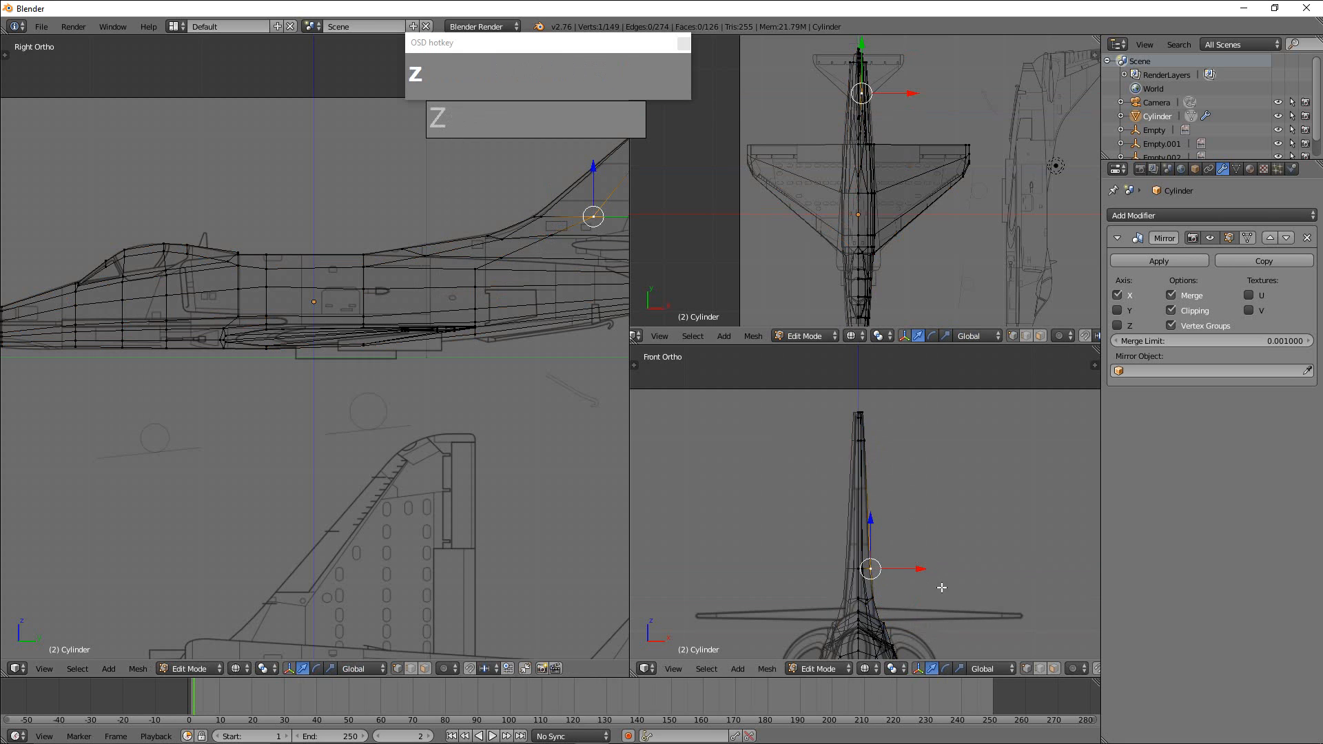
Shift the upper side vertex of the canopy slightly inward along X against the front blueprint and check the shape in solid shading.
scroll(916, 579, up, 1)
shift+middle_drag(927, 582, 923, 483)
scroll(924, 488, up, 1)
drag(917, 465, 916, 465)
shift+middle_drag(894, 377, 830, 379)
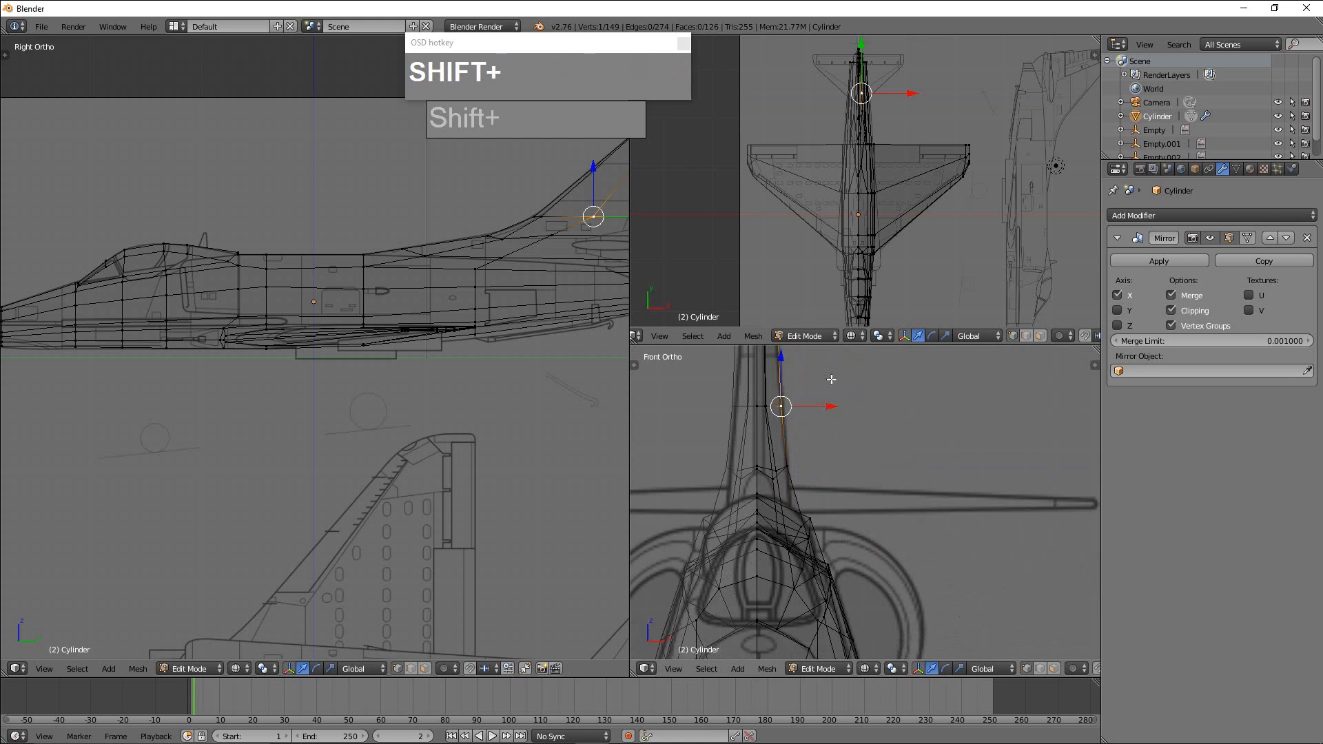
shift+middle_drag(851, 496, 885, 472)
shift+right_click(861, 490)
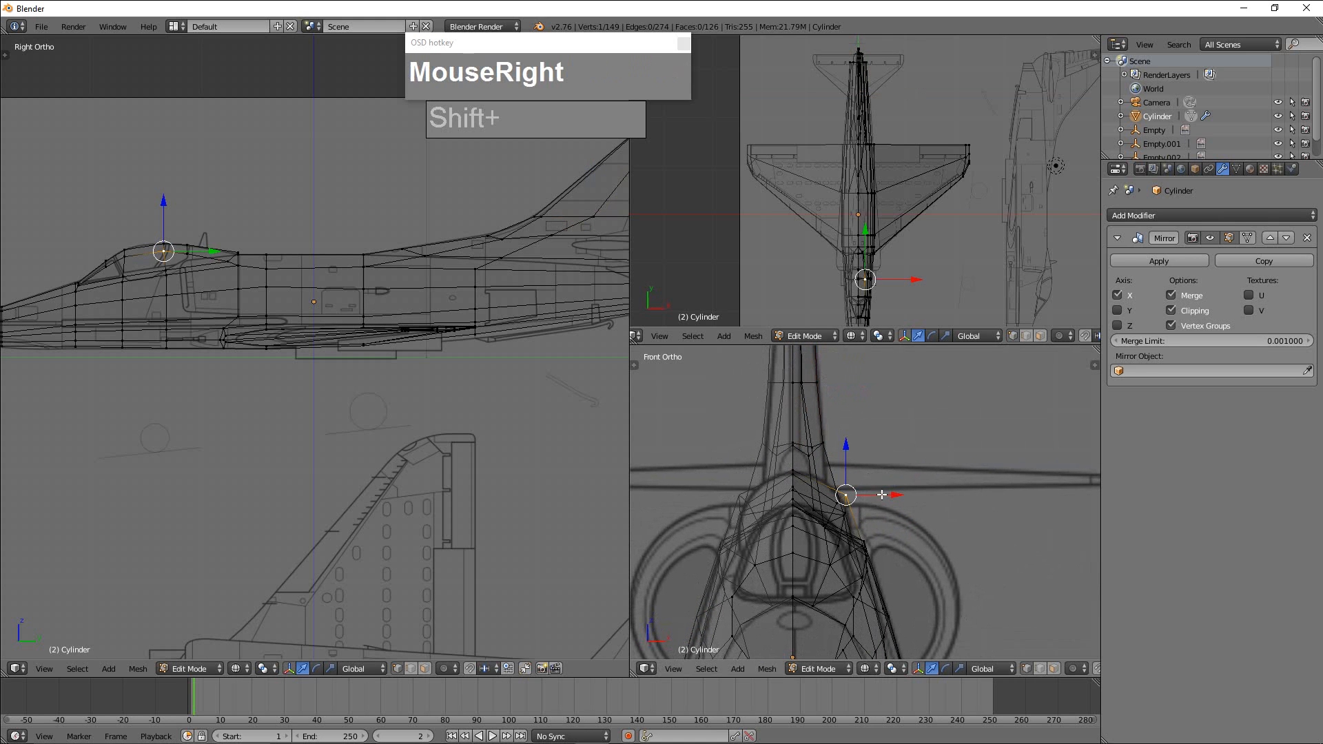
drag(883, 495, 877, 495)
scroll(880, 502, down, 7)
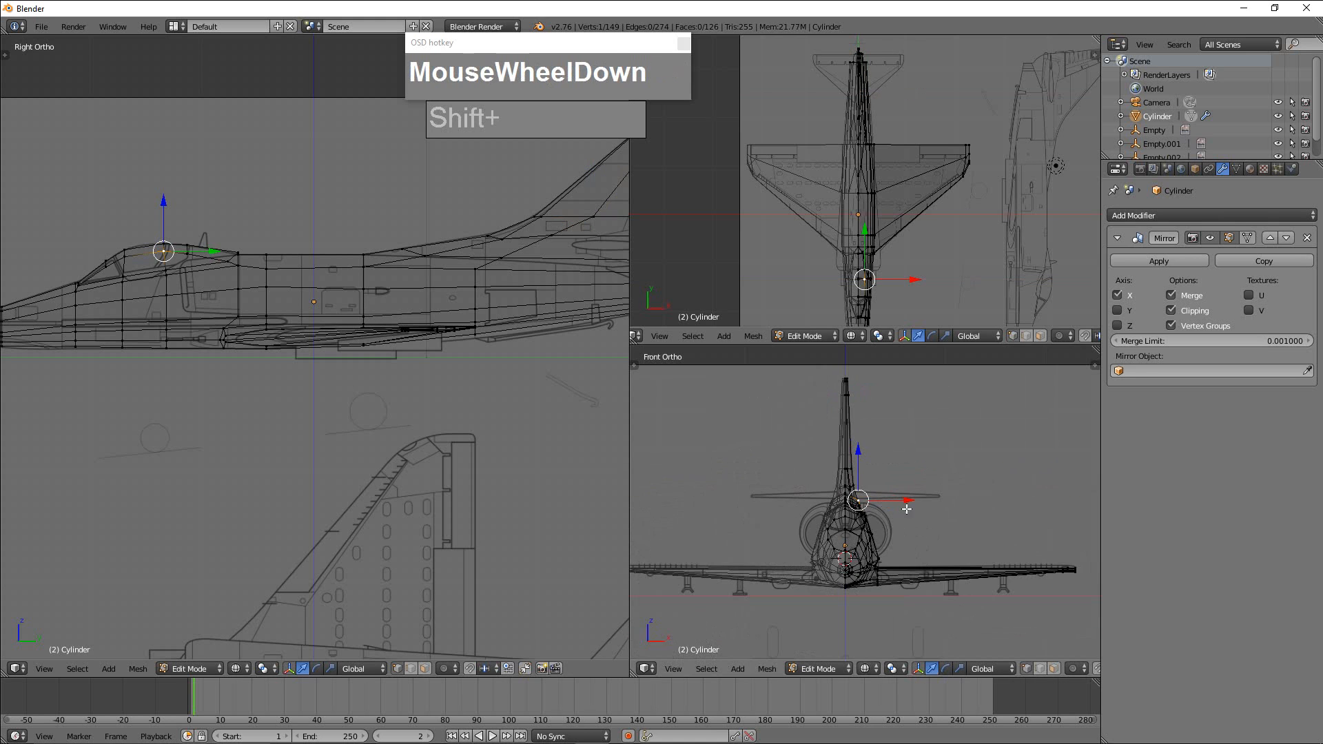
scroll(931, 528, down, 1)
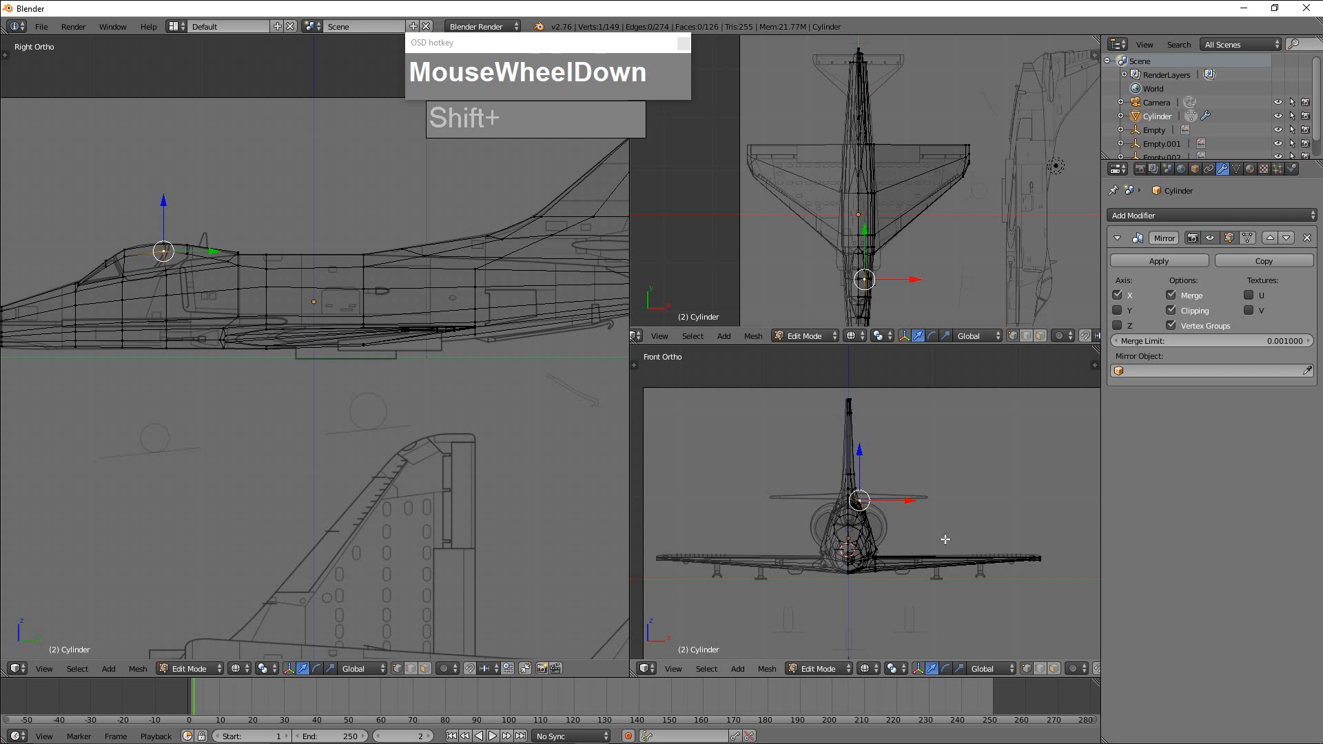
mouse_move(991, 525)
middle_down()
mouse_move(937, 547)
mouse_move(996, 536)
middle_up()
key(z)
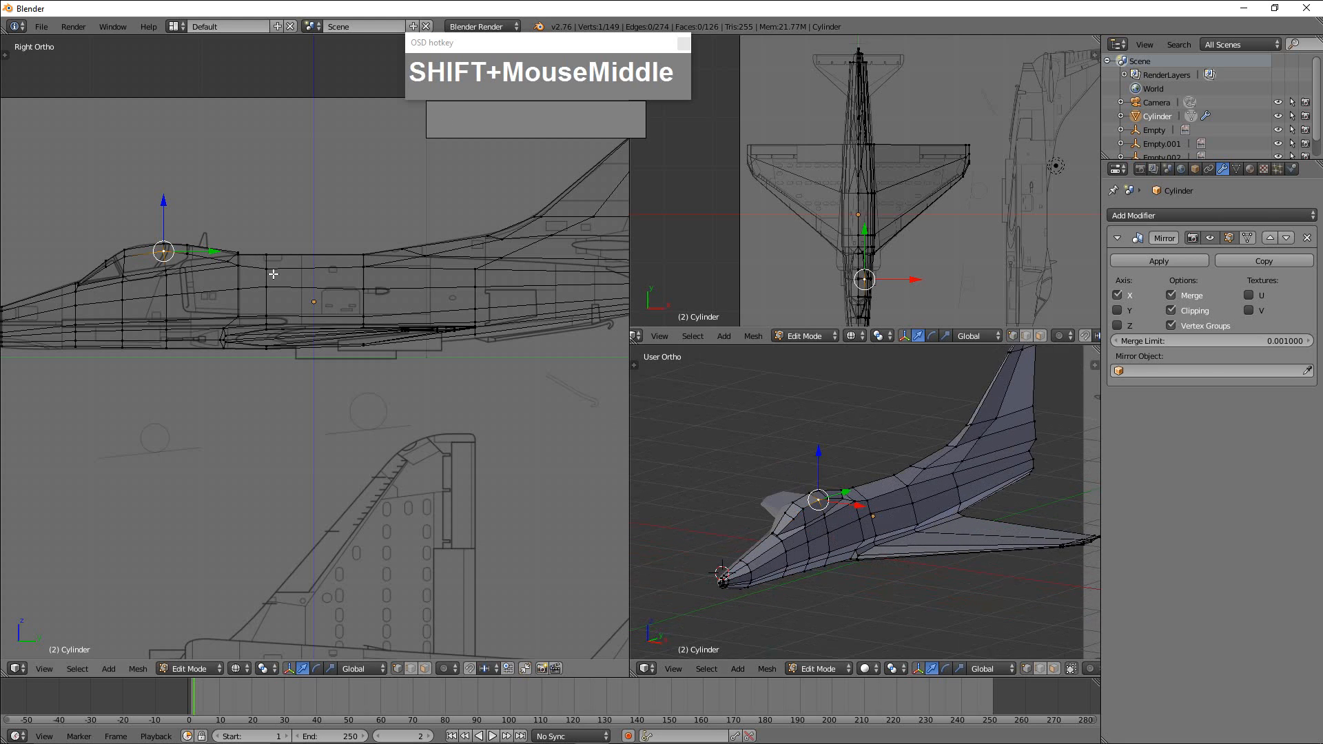
Add an unslid, centred loop cut around the fuselage between the rear of the cockpit and the wing's leading edge.
scroll(273, 275, up, 1)
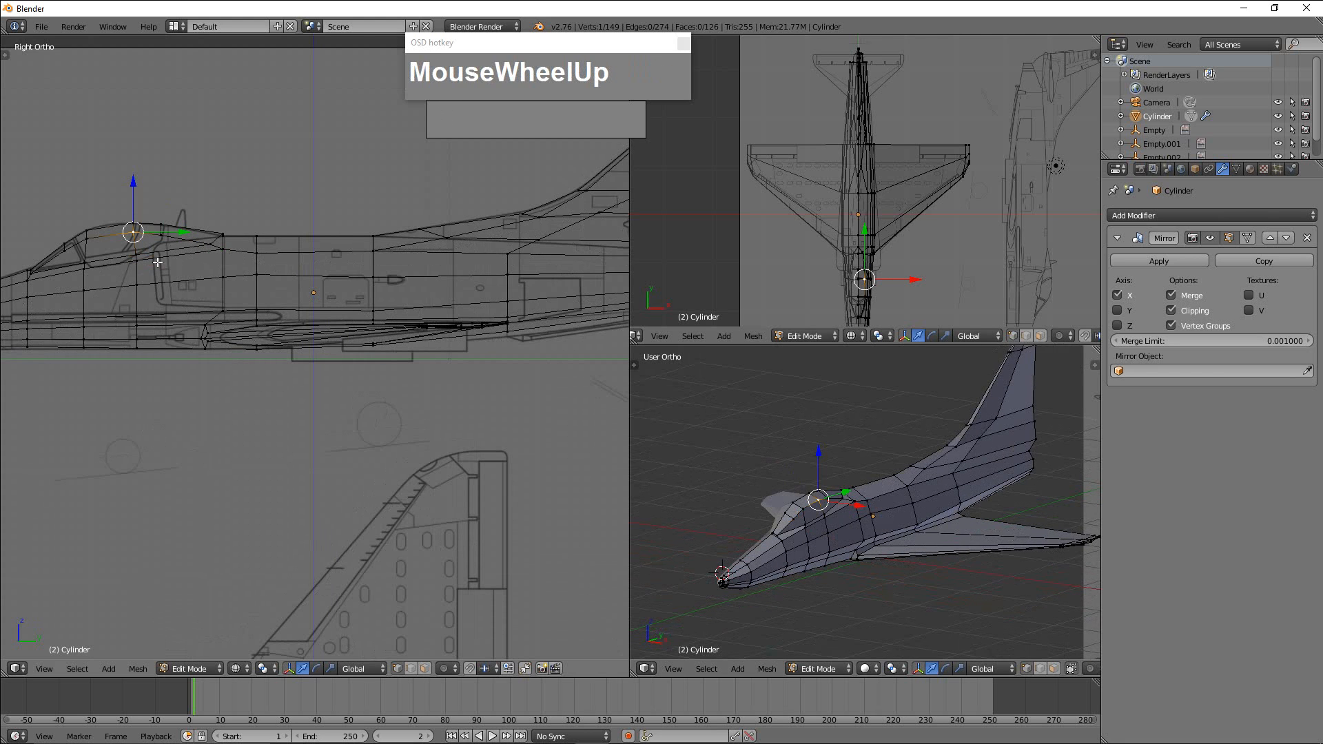
scroll(216, 251, up, 1)
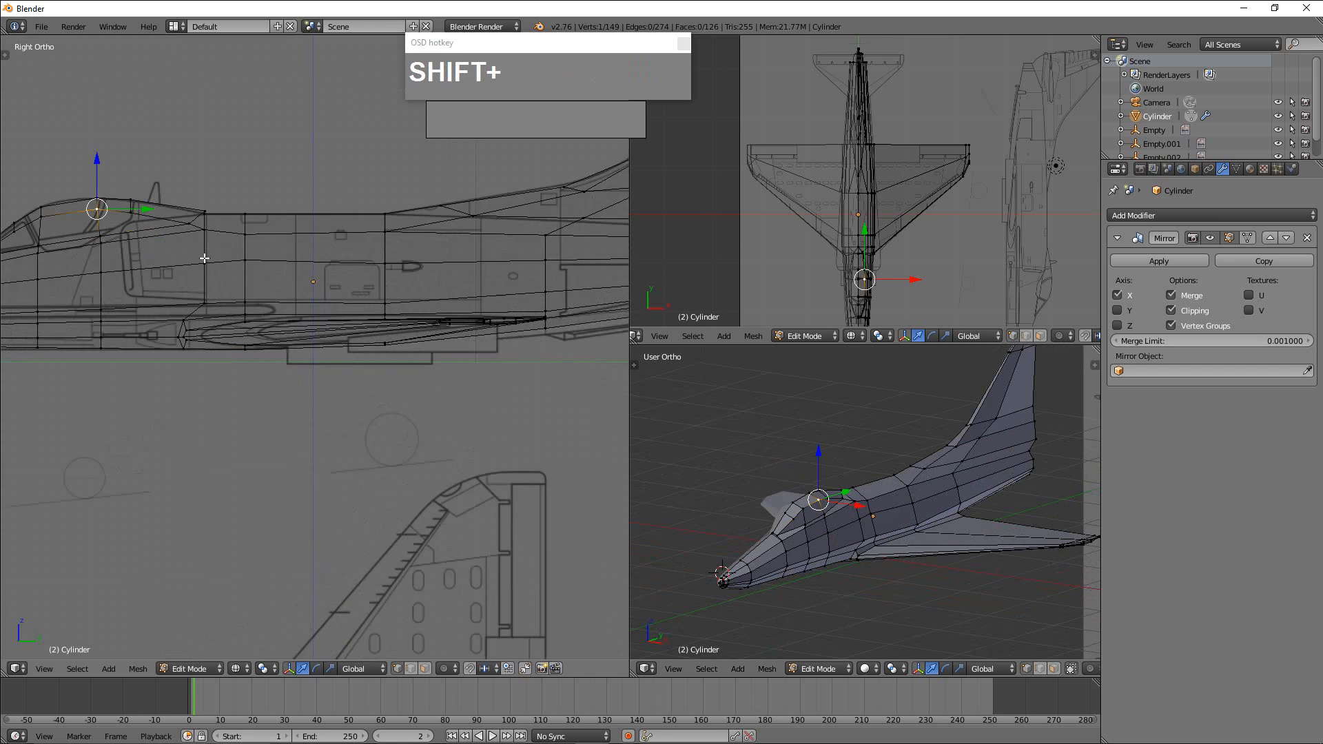
shift+middle_drag(204, 259, 314, 270)
scroll(212, 257, up, 2)
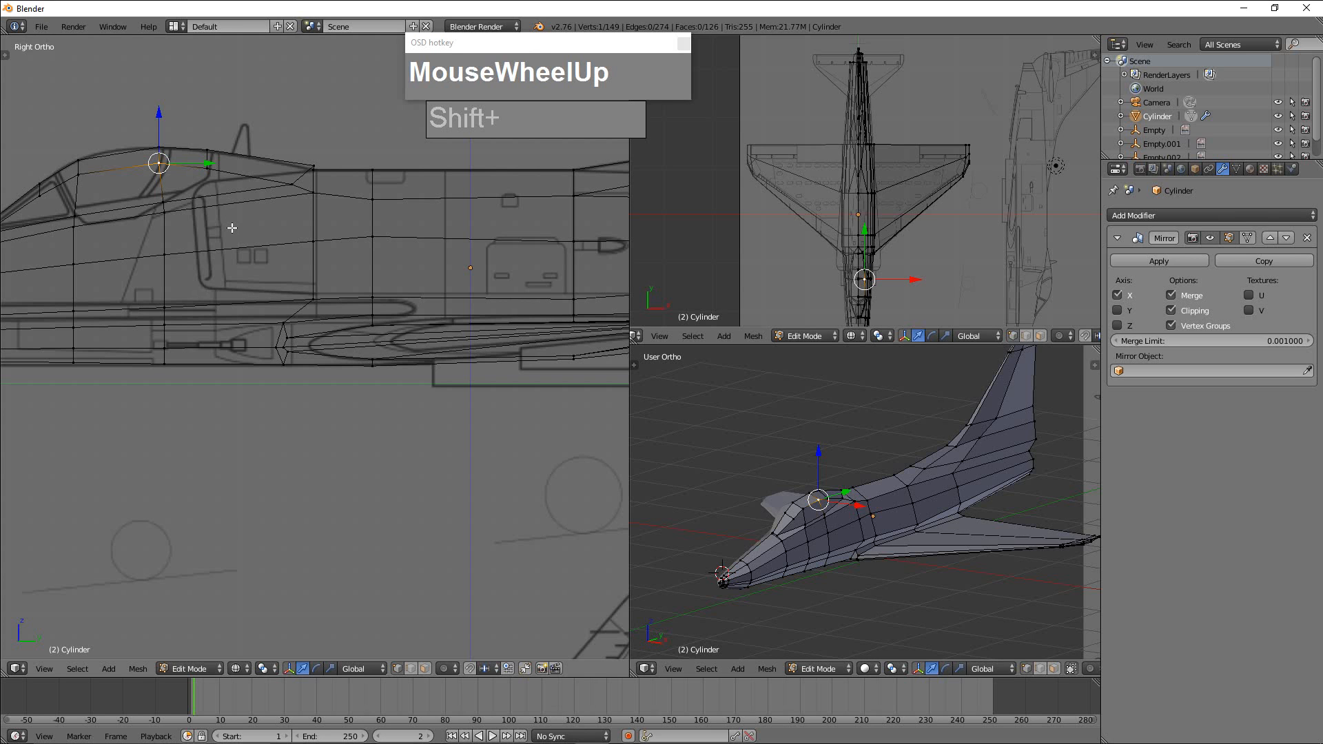
shift+middle_drag(209, 201, 258, 202)
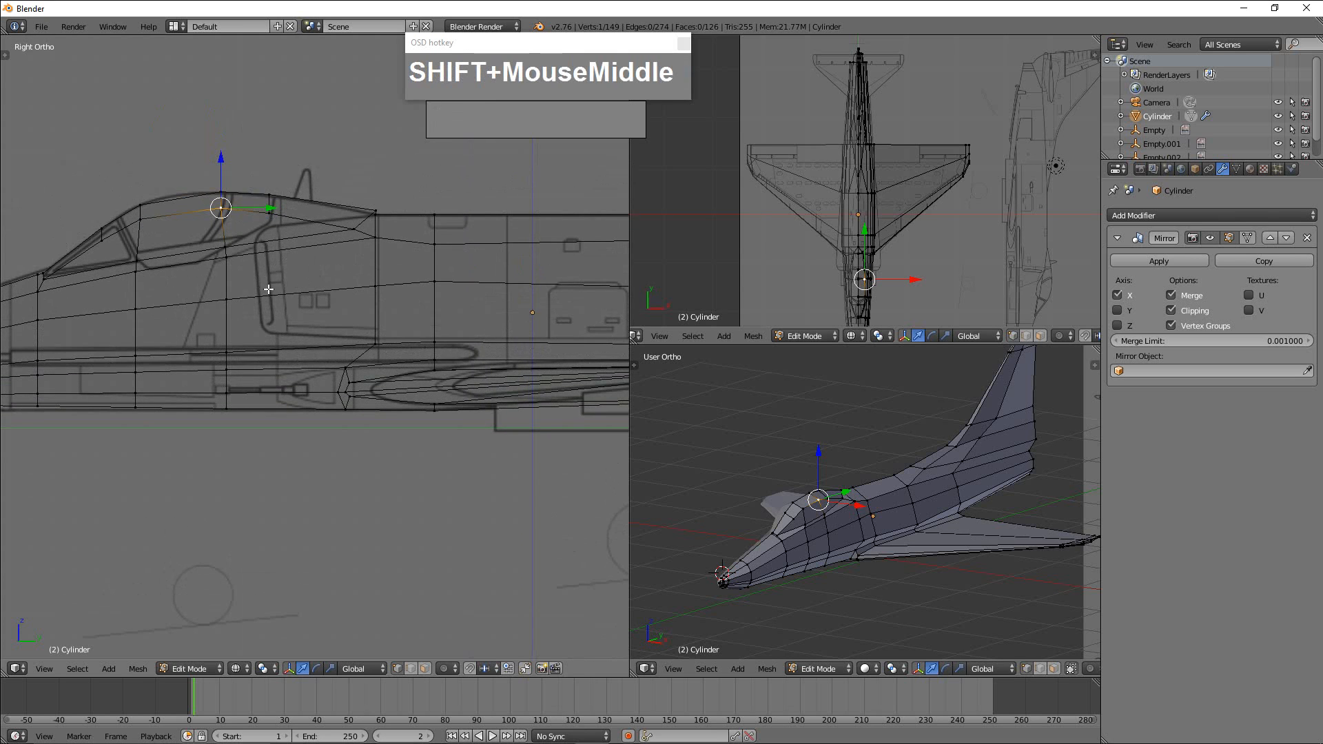
scroll(267, 273, down, 2)
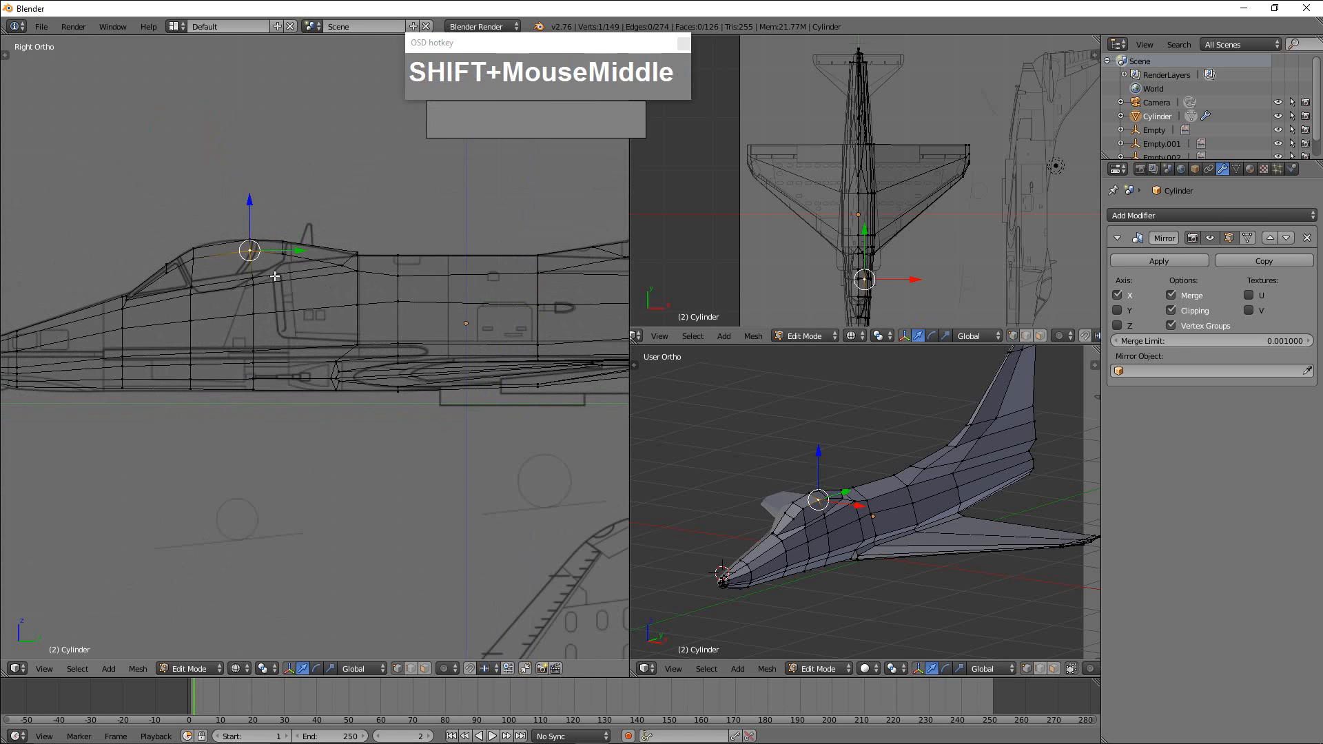
shift+middle_drag(278, 275, 274, 353)
scroll(281, 285, up, 5)
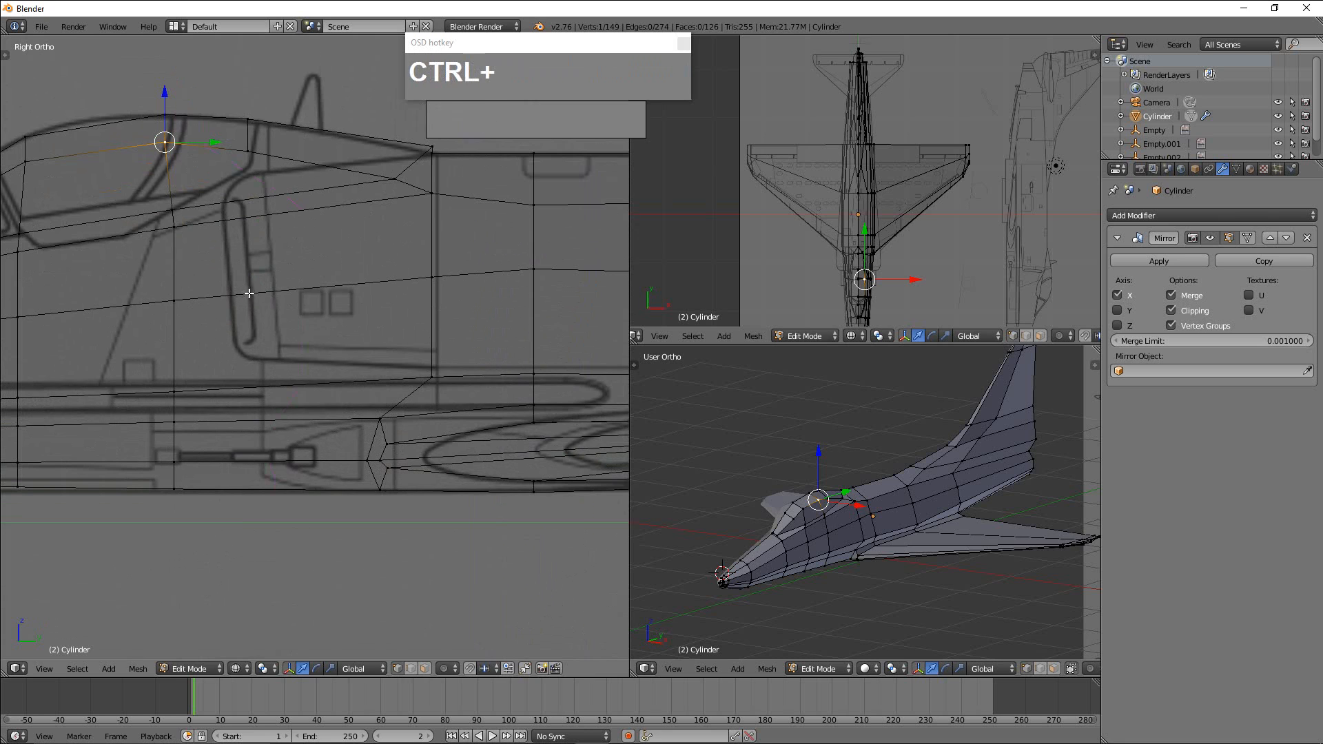
key(ctrl+r)
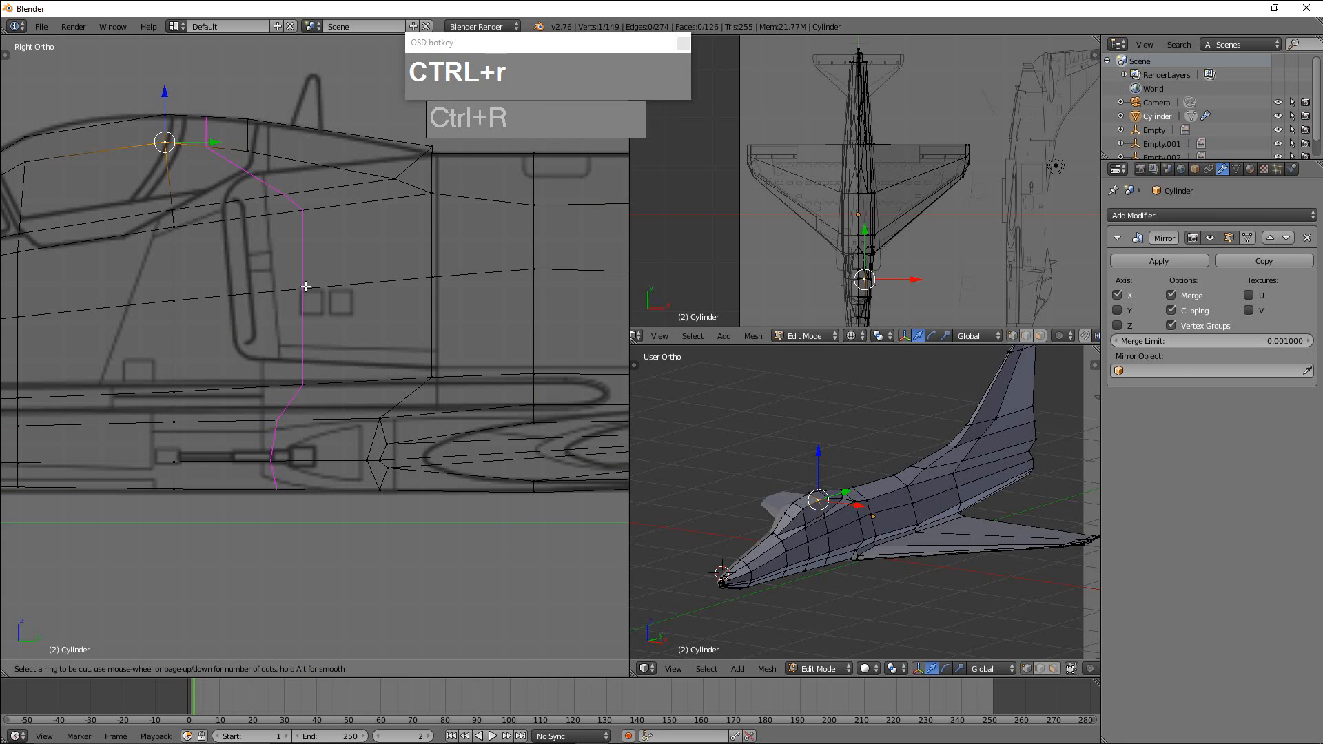
click(306, 286)
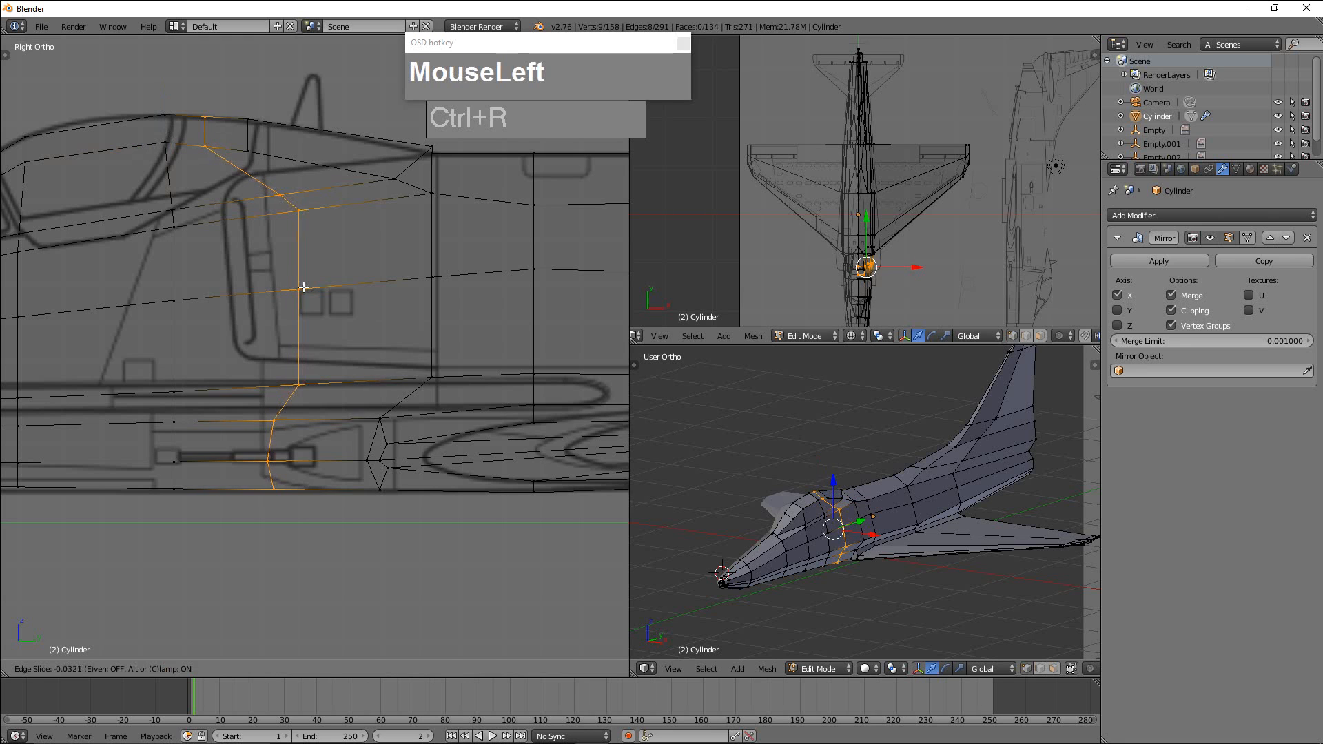
right_click(331, 295)
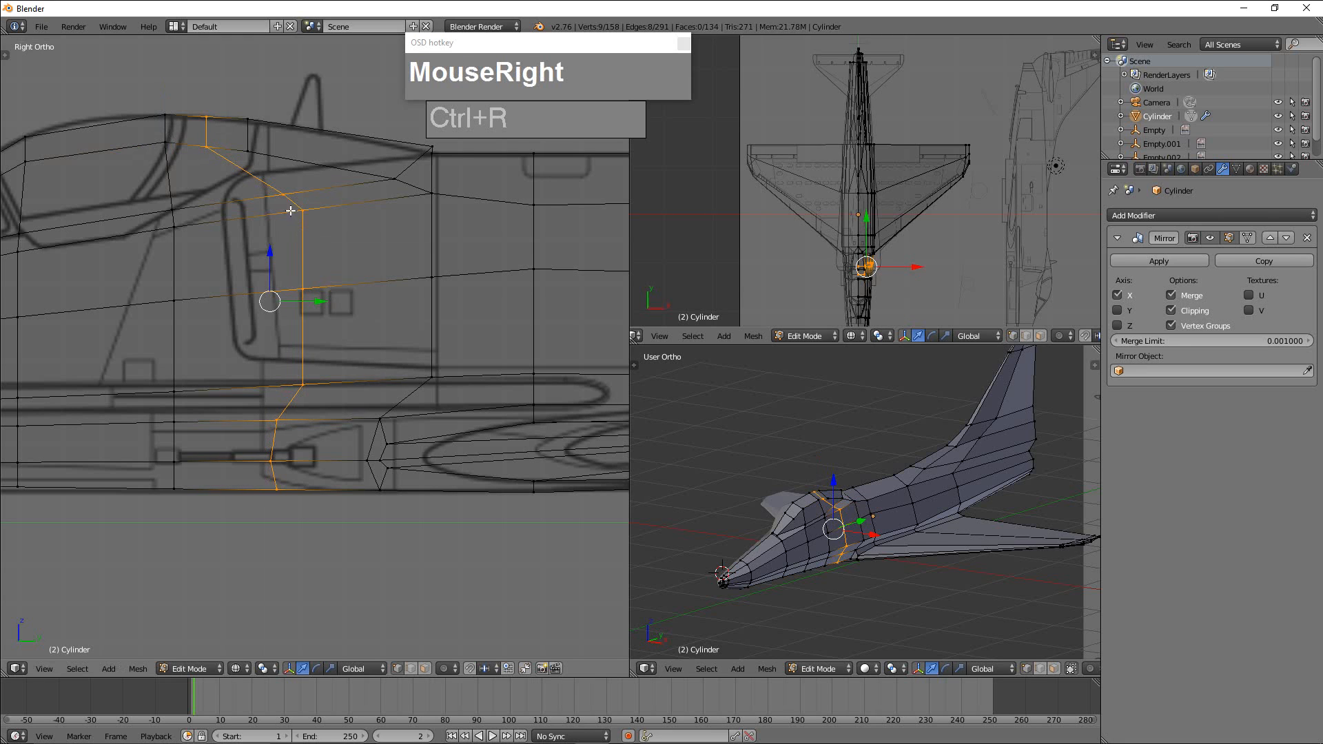
Slide the new loop's three edges along the fuselage side forward to the front lip of the air intake.
key(ctrl+Tab)
click(297, 235)
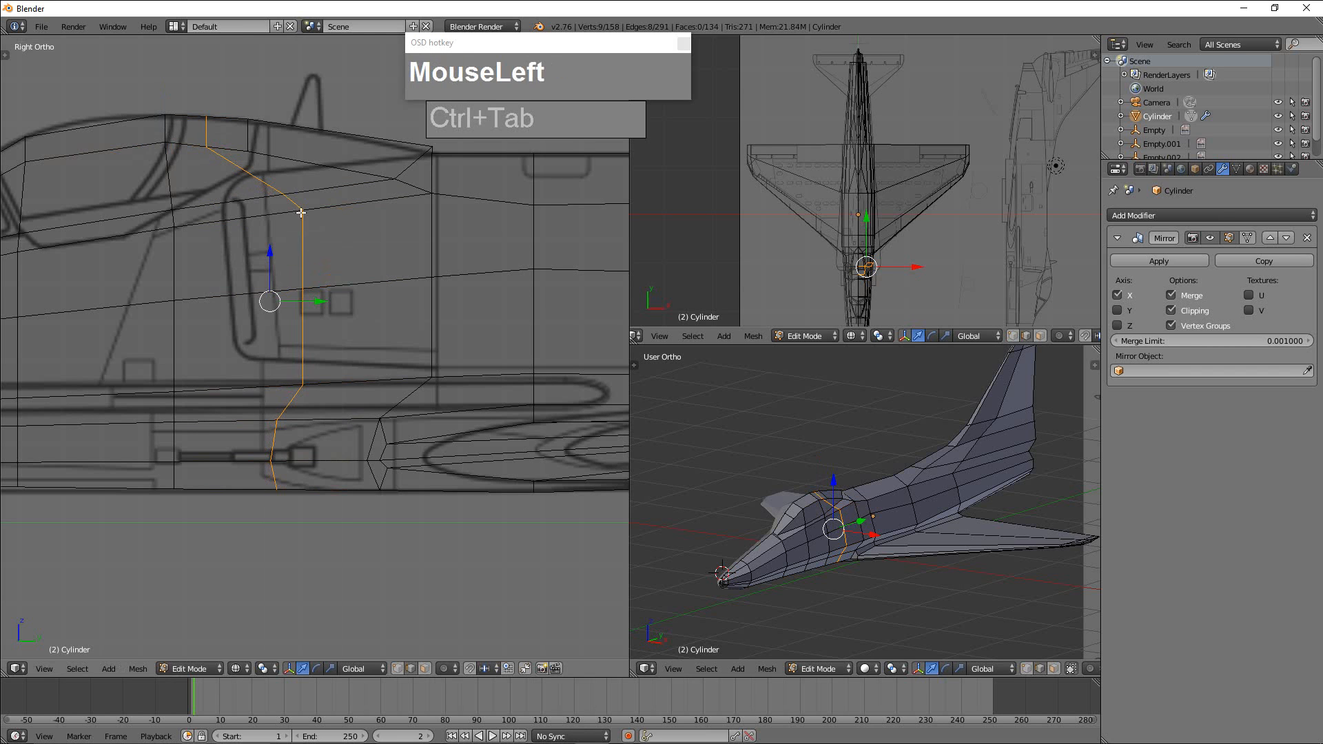
right_click(297, 204)
shift+right_click(306, 240)
shift+right_click(308, 333)
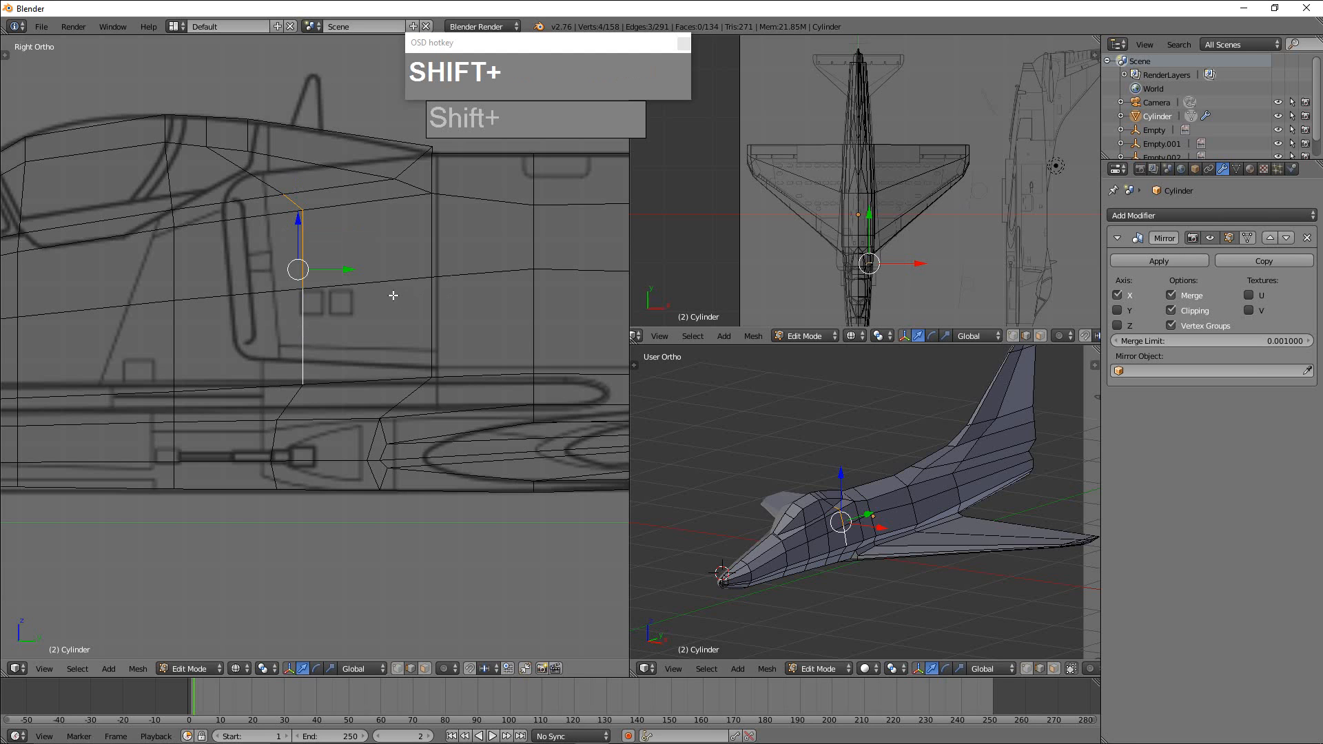
key(ctrl+e)
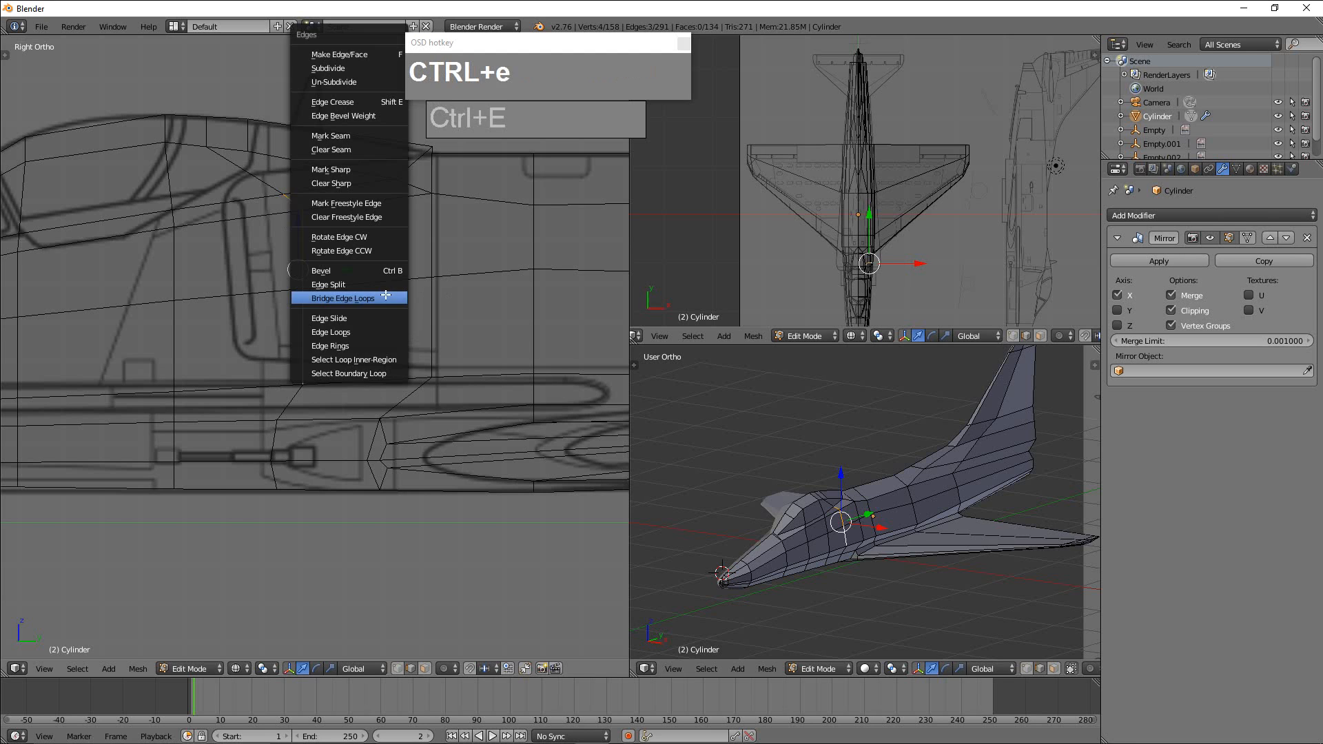
click(383, 318)
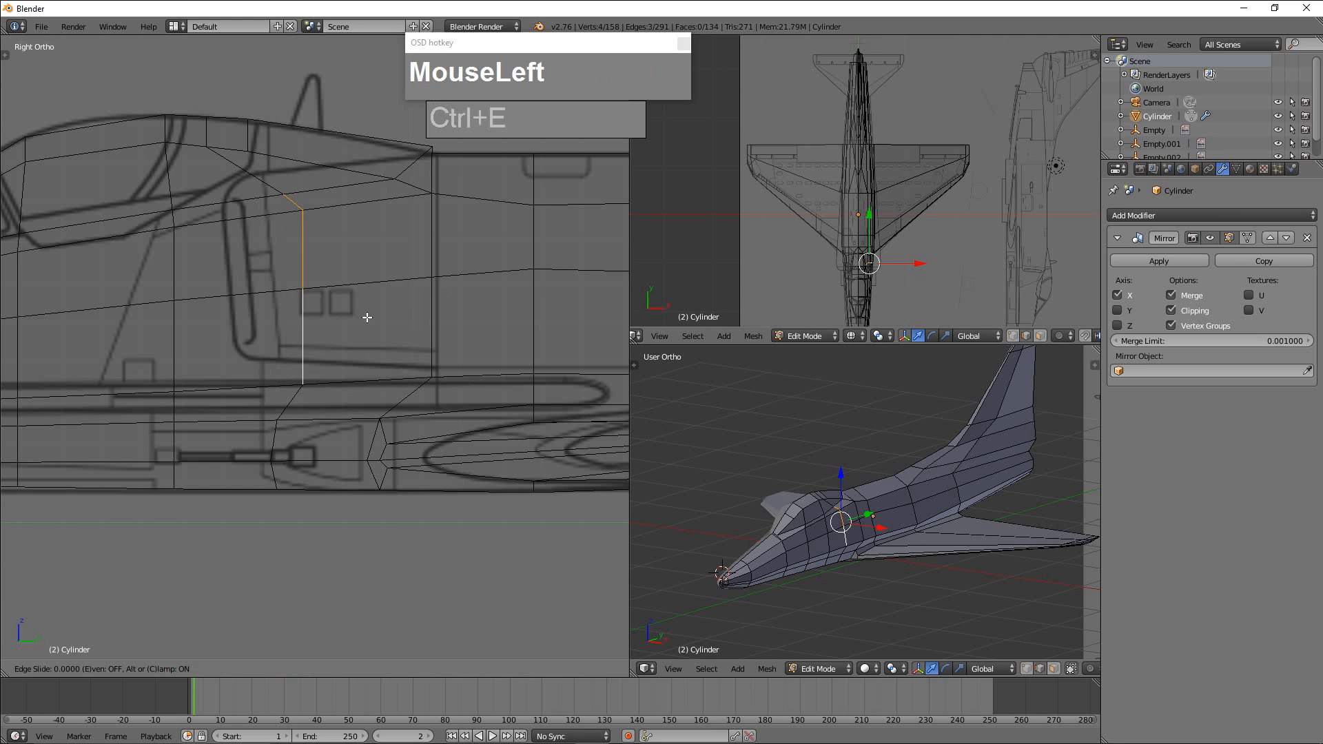
click(290, 317)
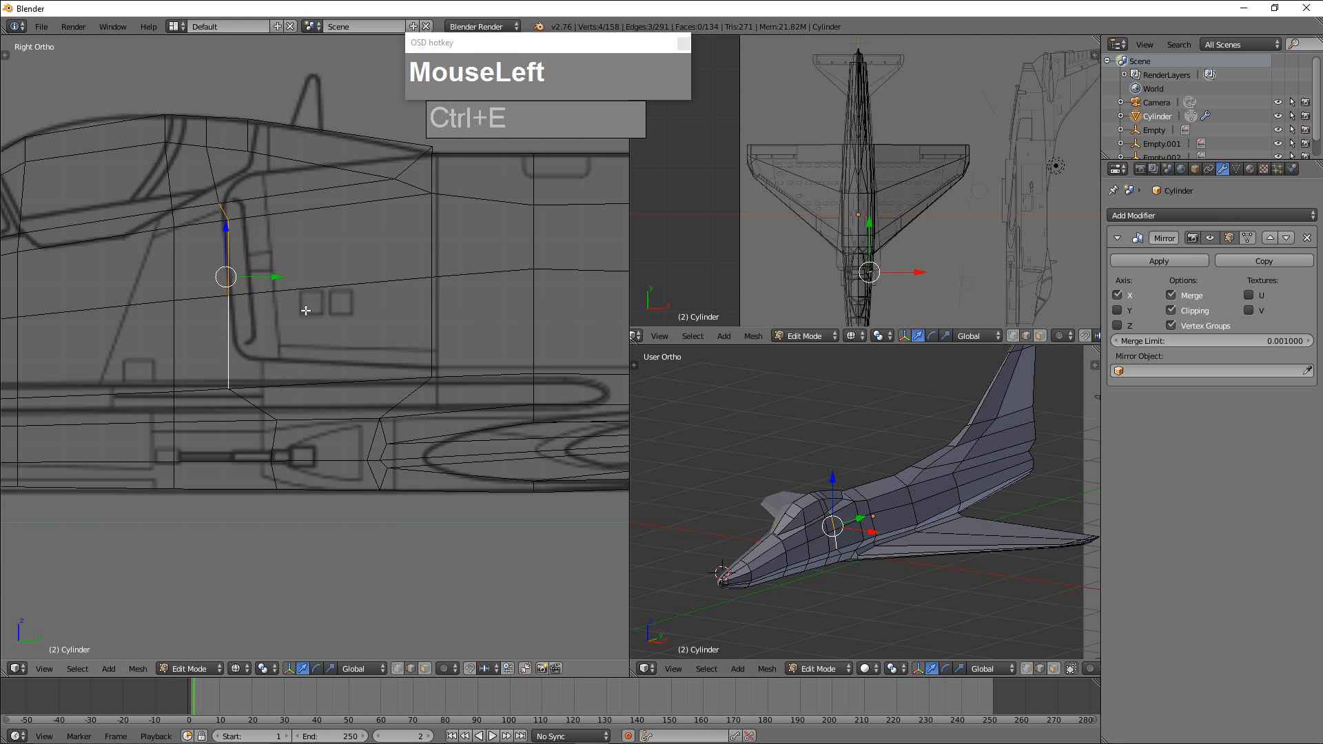
Move the two upper vertices of the slid loop onto the upper front corner of the intake outline.
key(ctrl+Tab)
click(272, 282)
right_click(221, 205)
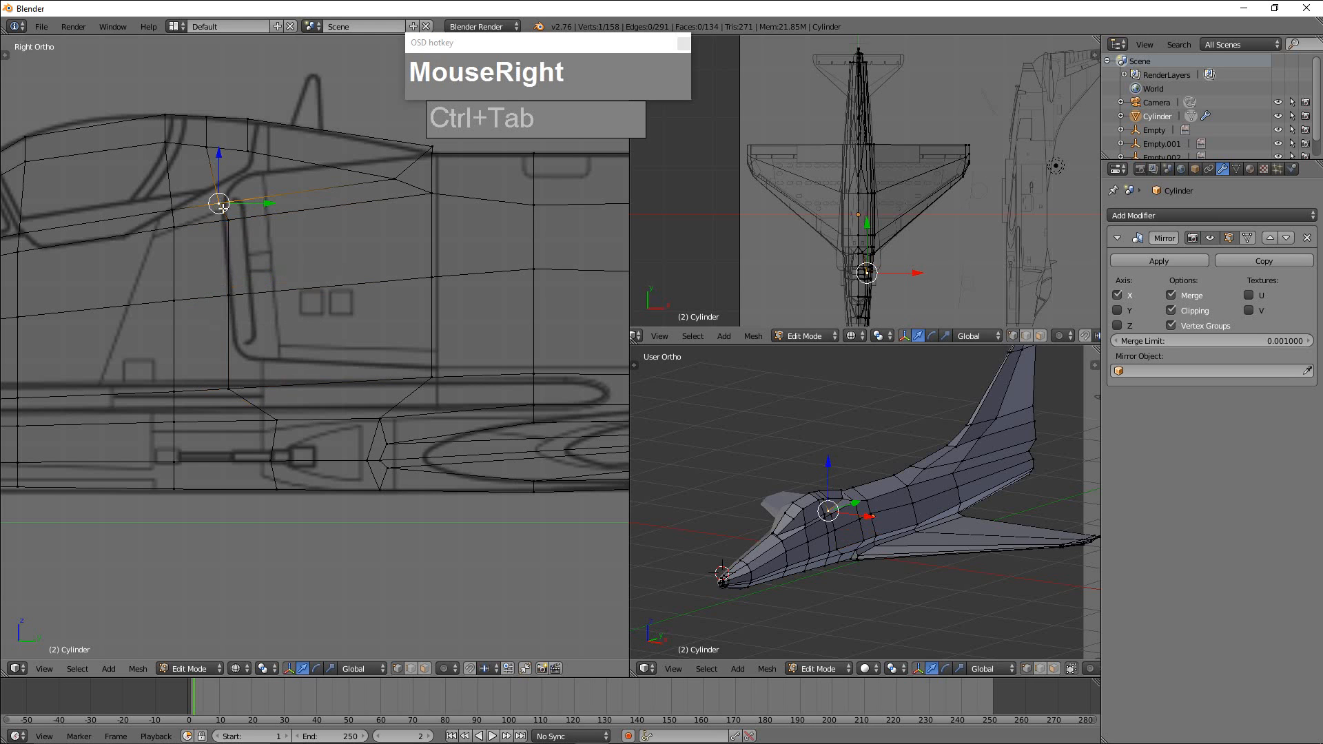
key(g)
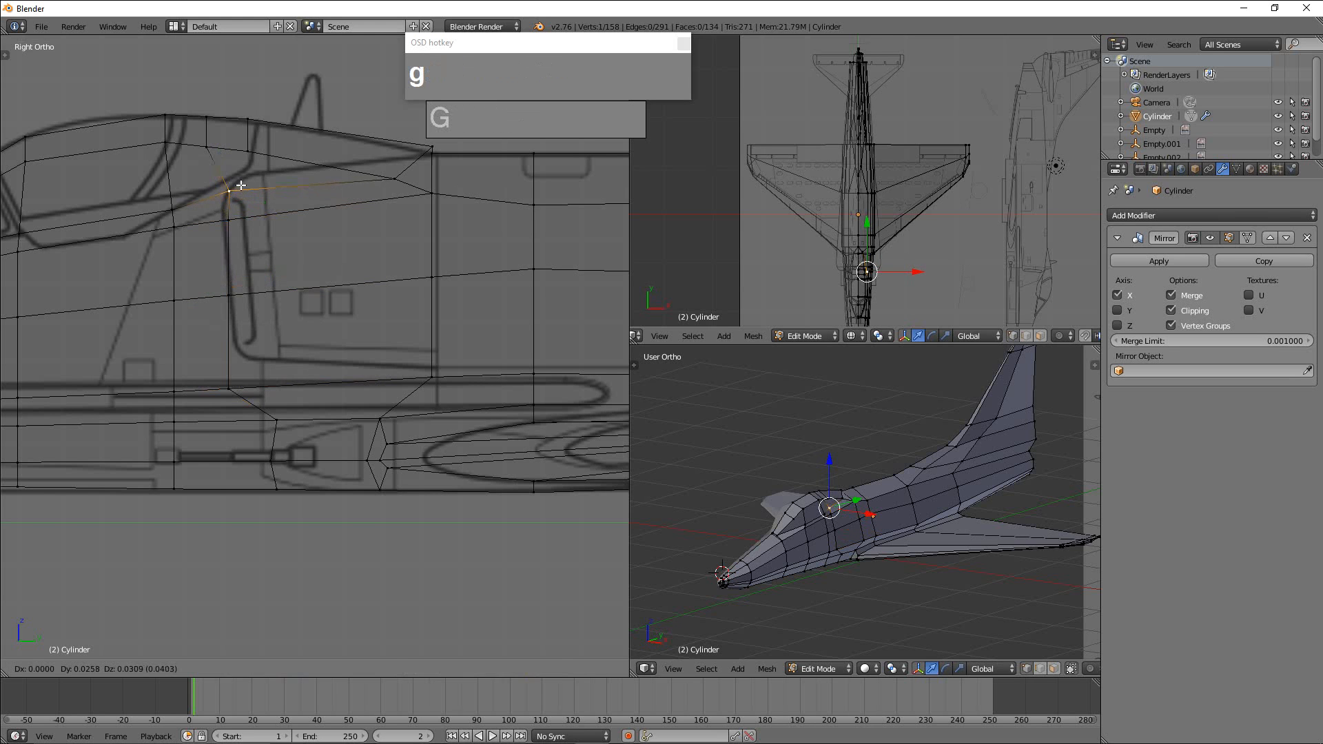
click(244, 184)
right_click(228, 213)
key(g)
click(227, 214)
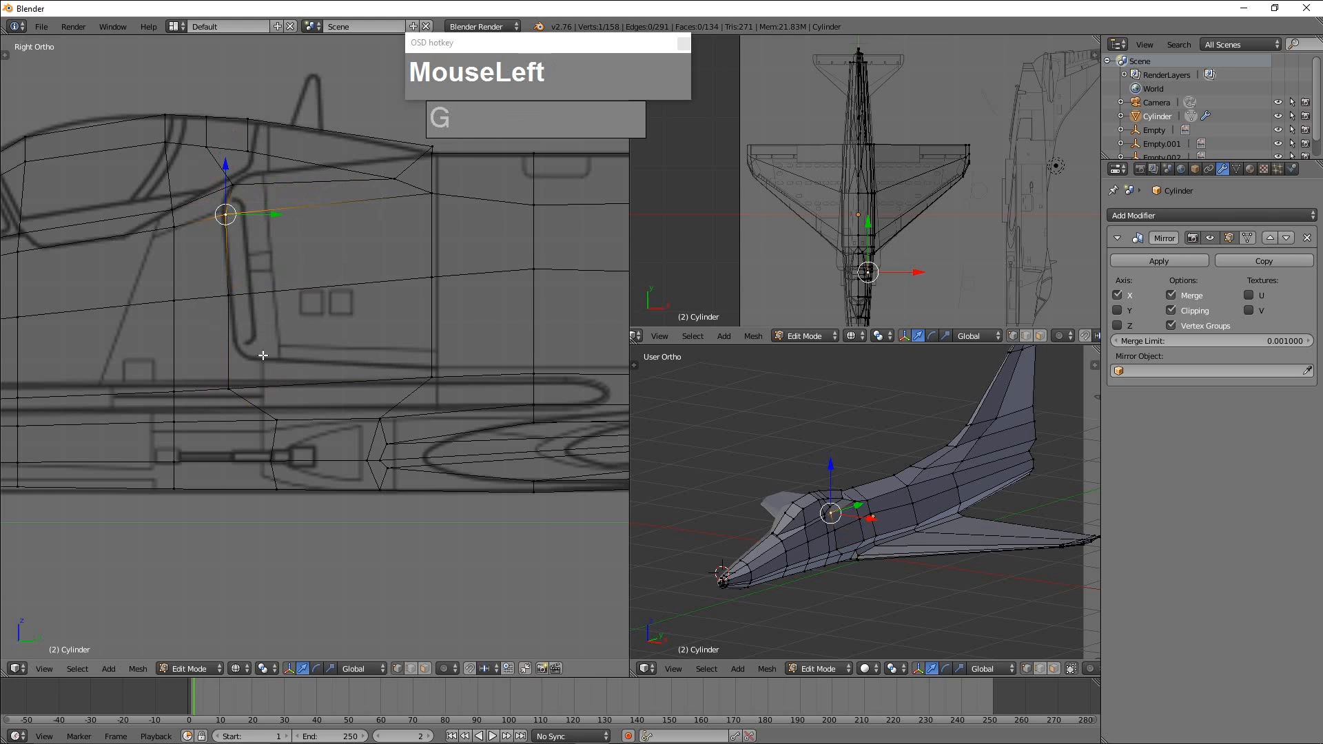
Move the loop's middle and lower side vertices onto the intake's front lip and lower front corner.
right_click(231, 295)
key(g)
click(244, 295)
right_click(230, 384)
key(g)
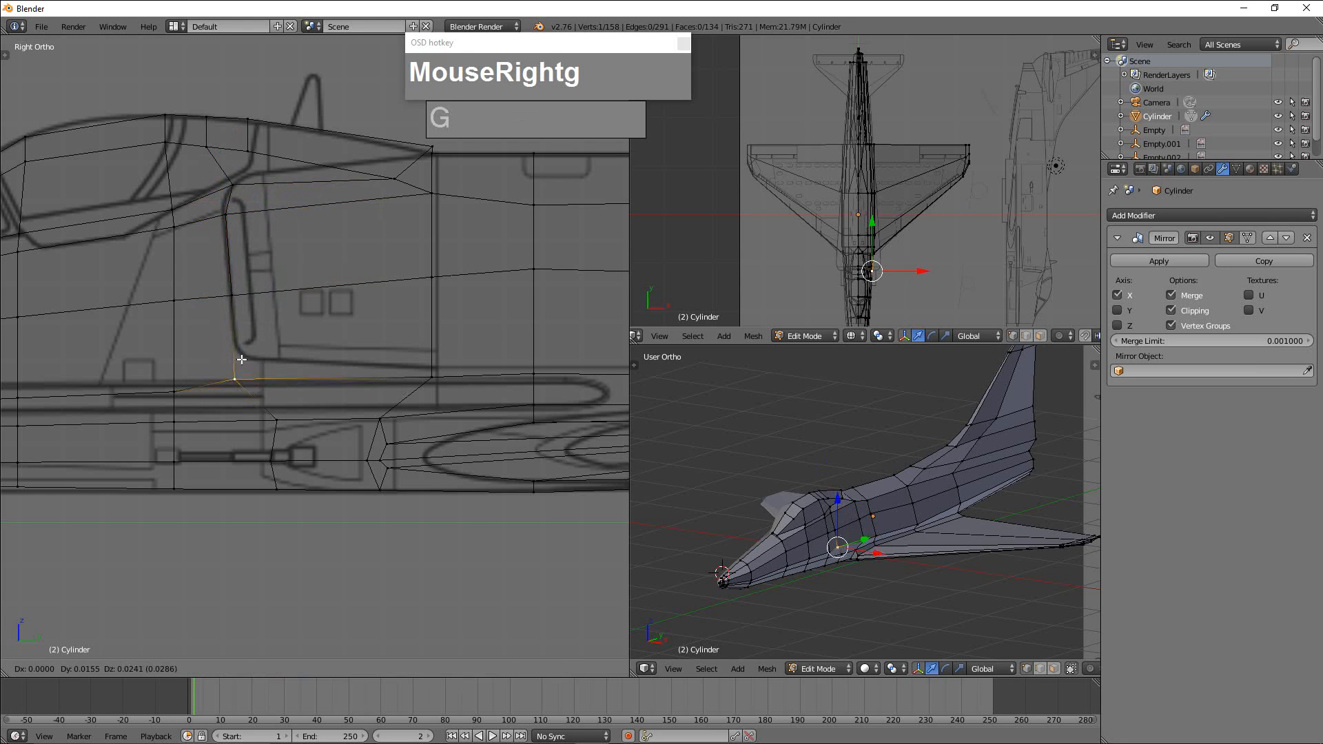
click(247, 346)
Move the lower side vertex behind the intake up to the rear end of the intake's lower outline.
right_click(433, 373)
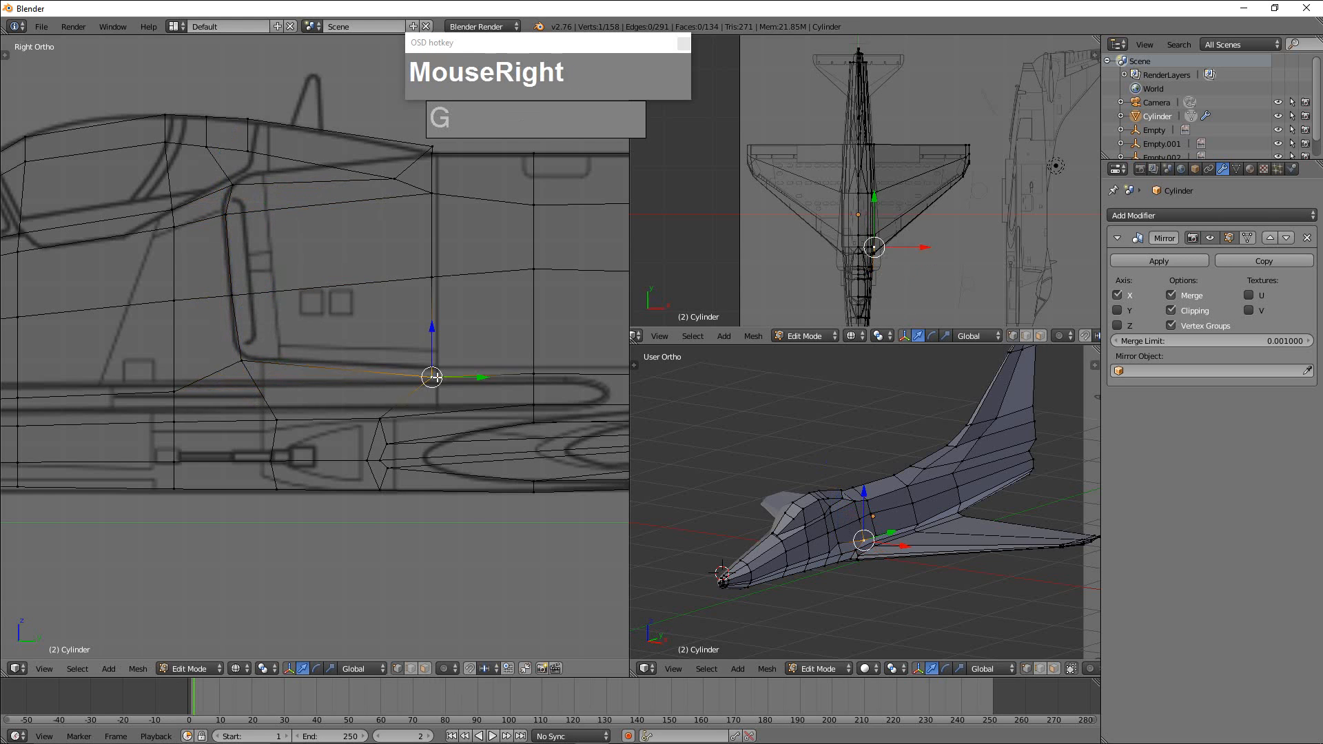
key(g)
click(439, 370)
scroll(433, 265, up, 1)
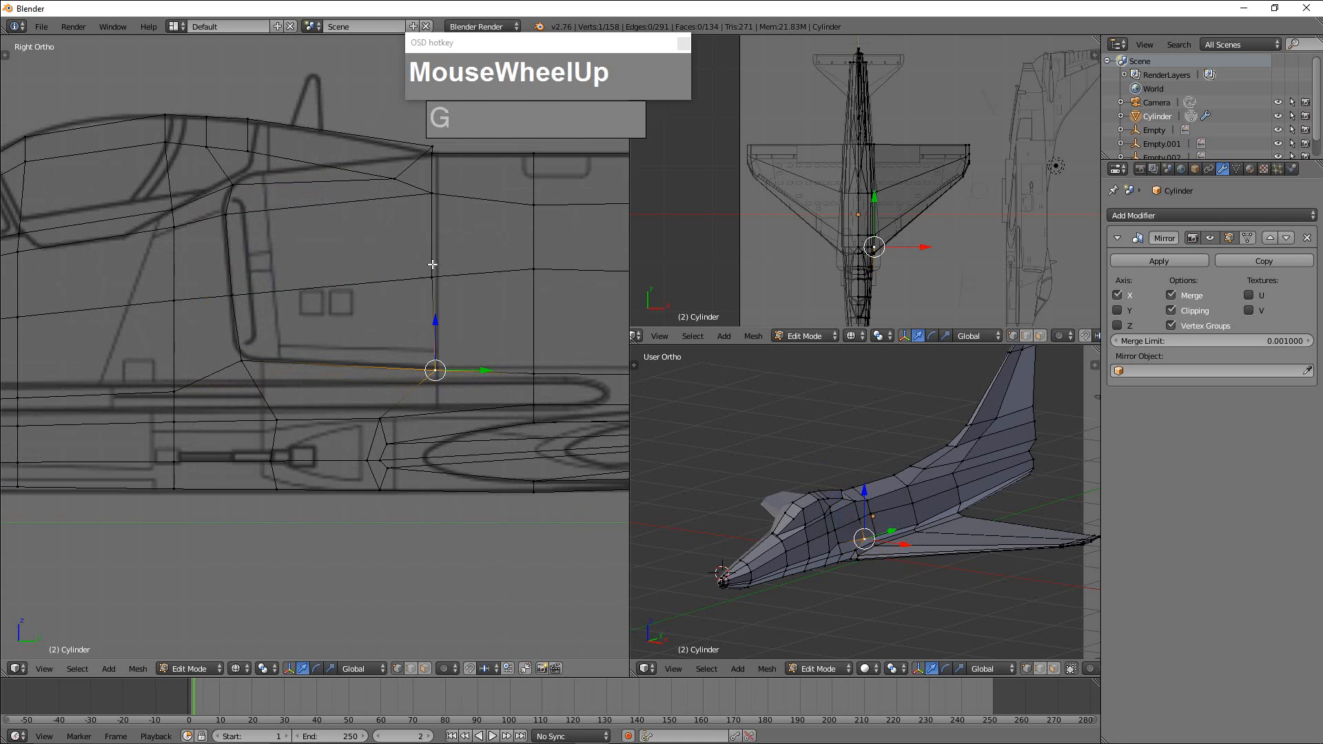
Fit the two vertices at the rear end of the canopy fairing to its tapered point on the spine.
right_click(397, 177)
key(g)
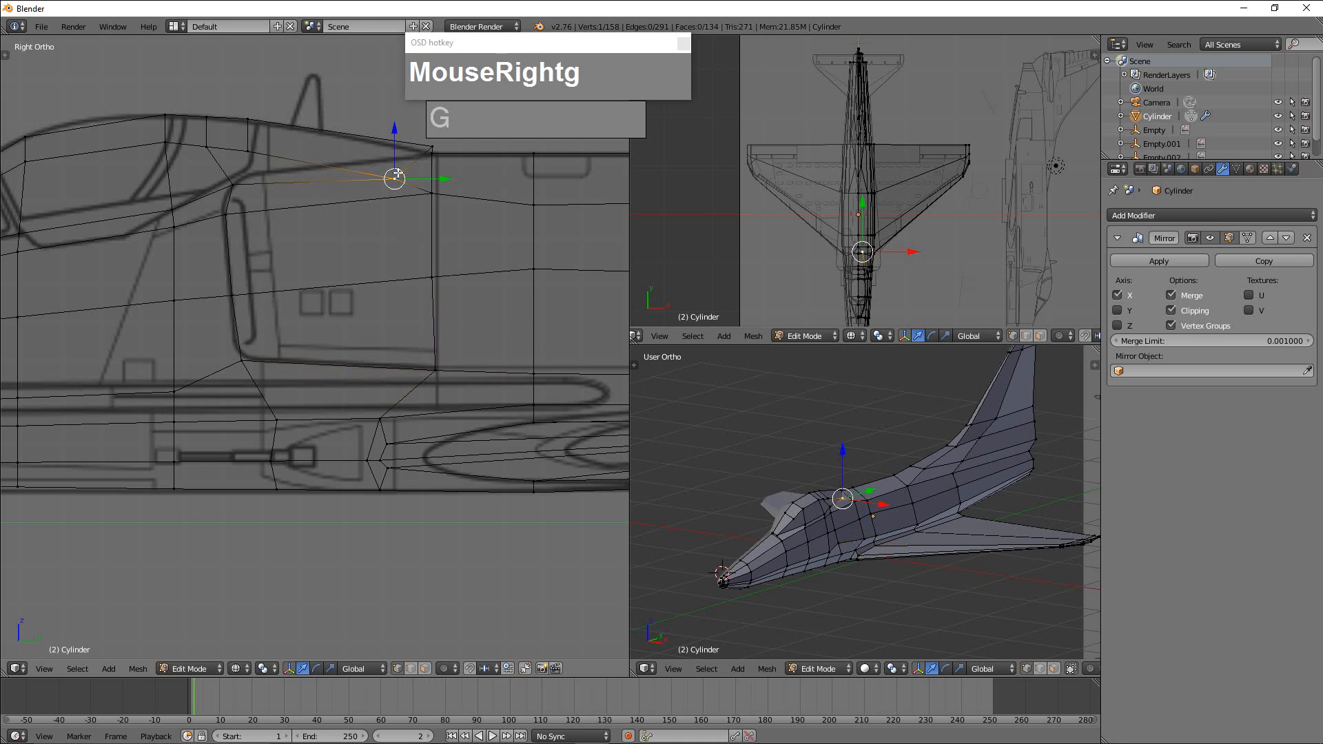
click(394, 164)
right_click(432, 148)
key(g)
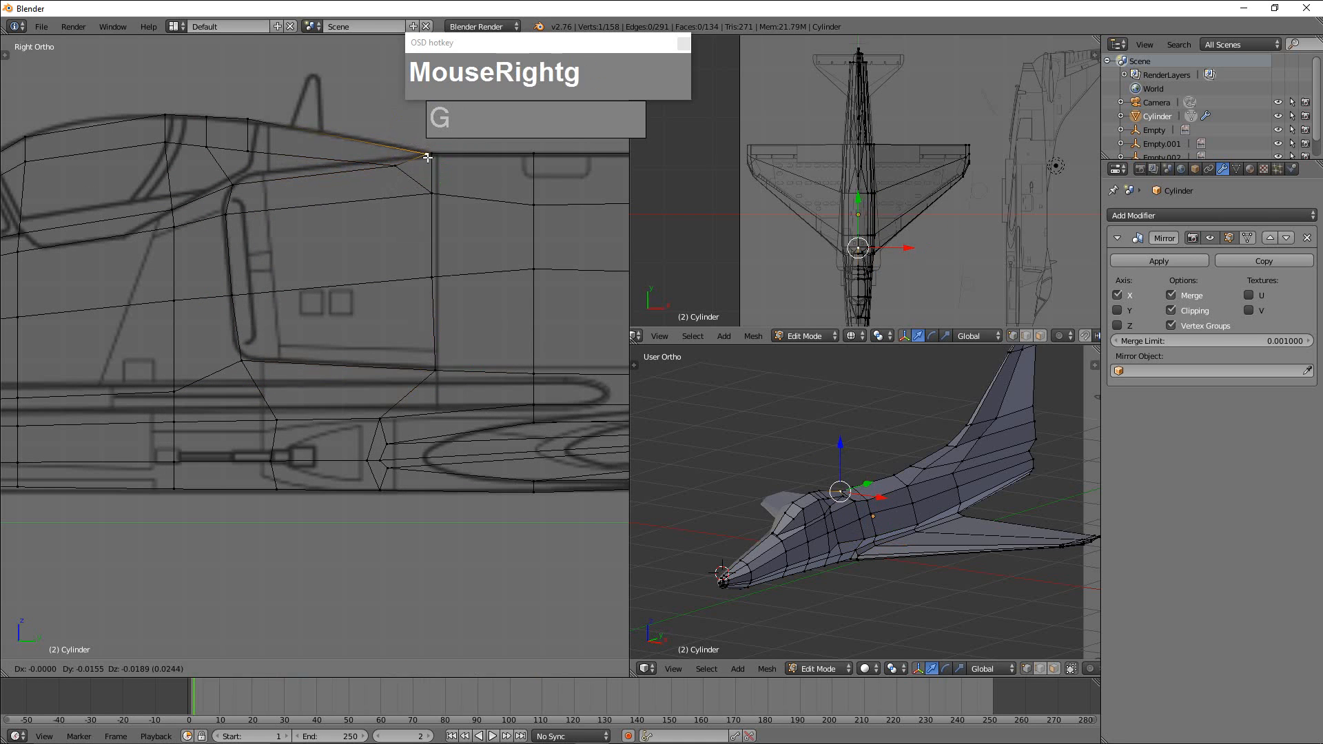
click(427, 155)
Fine-tune the vertex at the intake's upper front corner and adjust the fairing's lower edge toward the spine.
right_click(238, 183)
key(g)
click(237, 183)
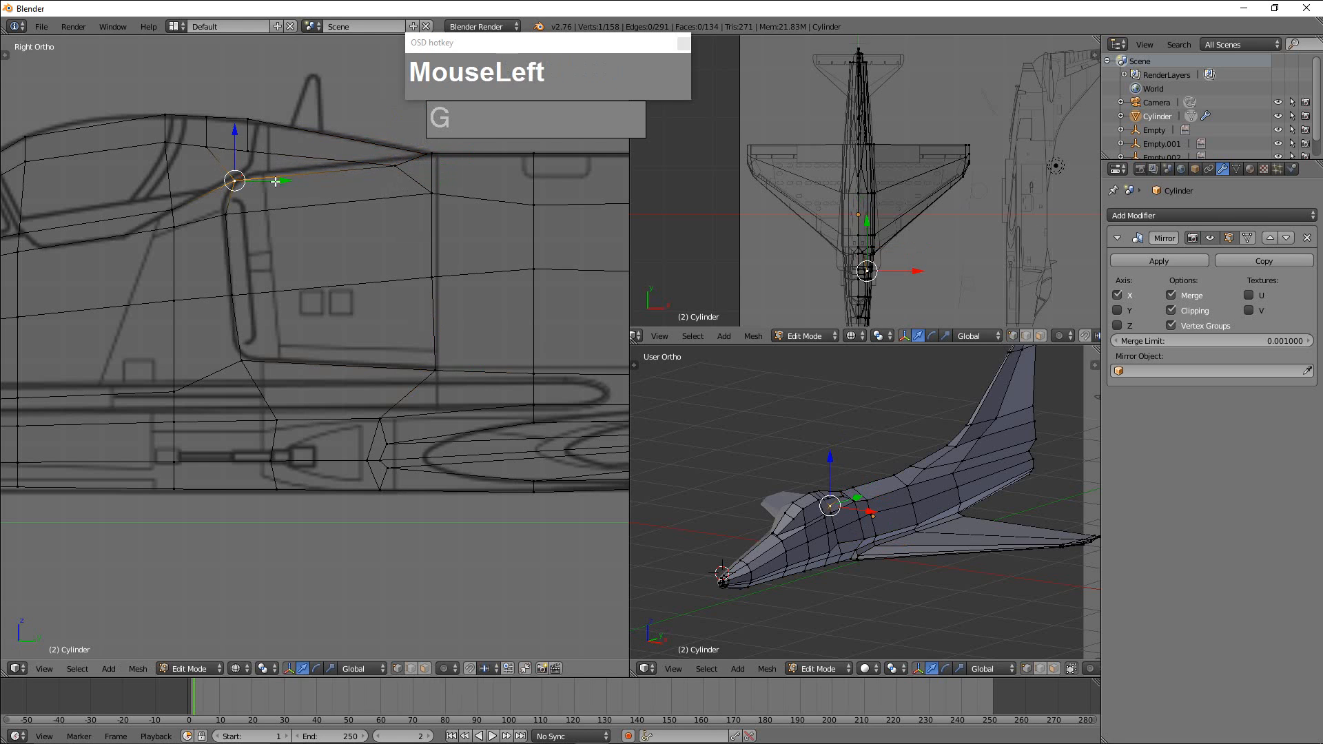
right_click(394, 164)
click(394, 164)
Raise the upper side vertex of the first loop behind the canopy fairing by about 0.02, level with its neighbours.
right_click(433, 195)
scroll(455, 255, down, 1)
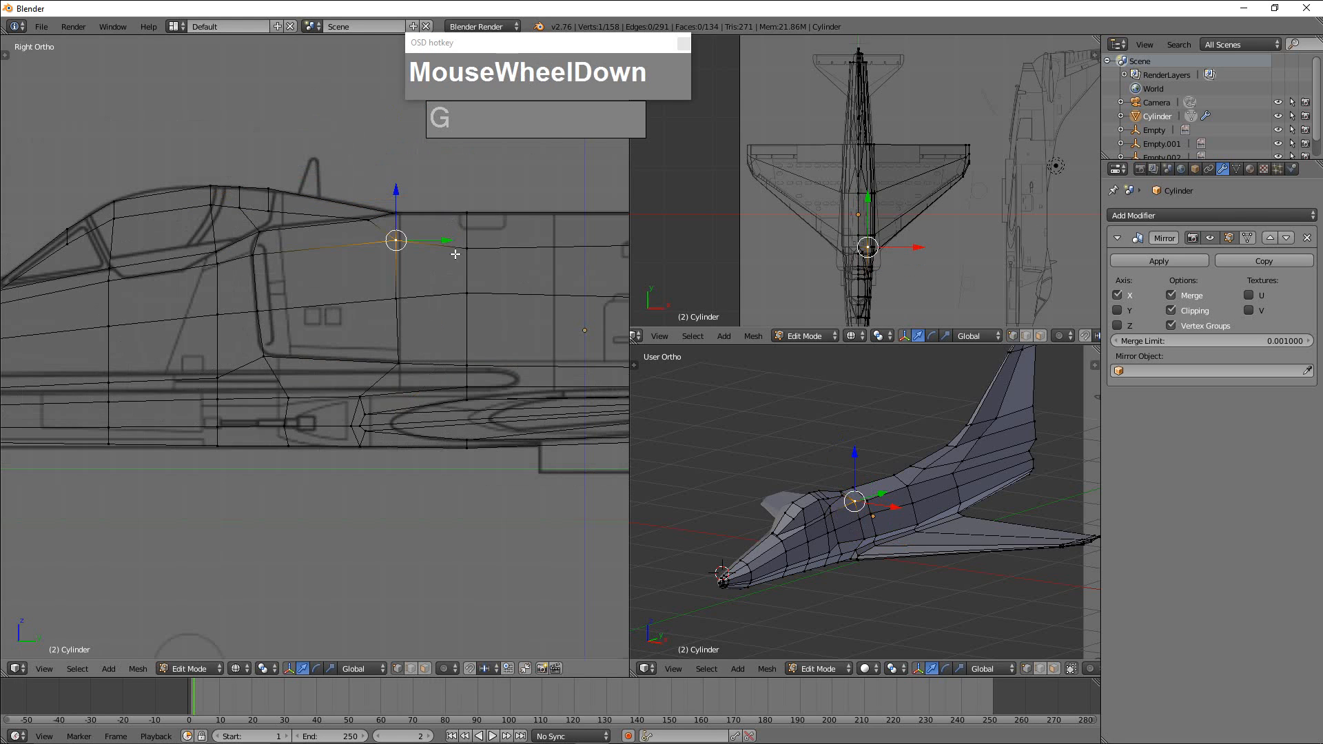
right_click(469, 253)
key(g)
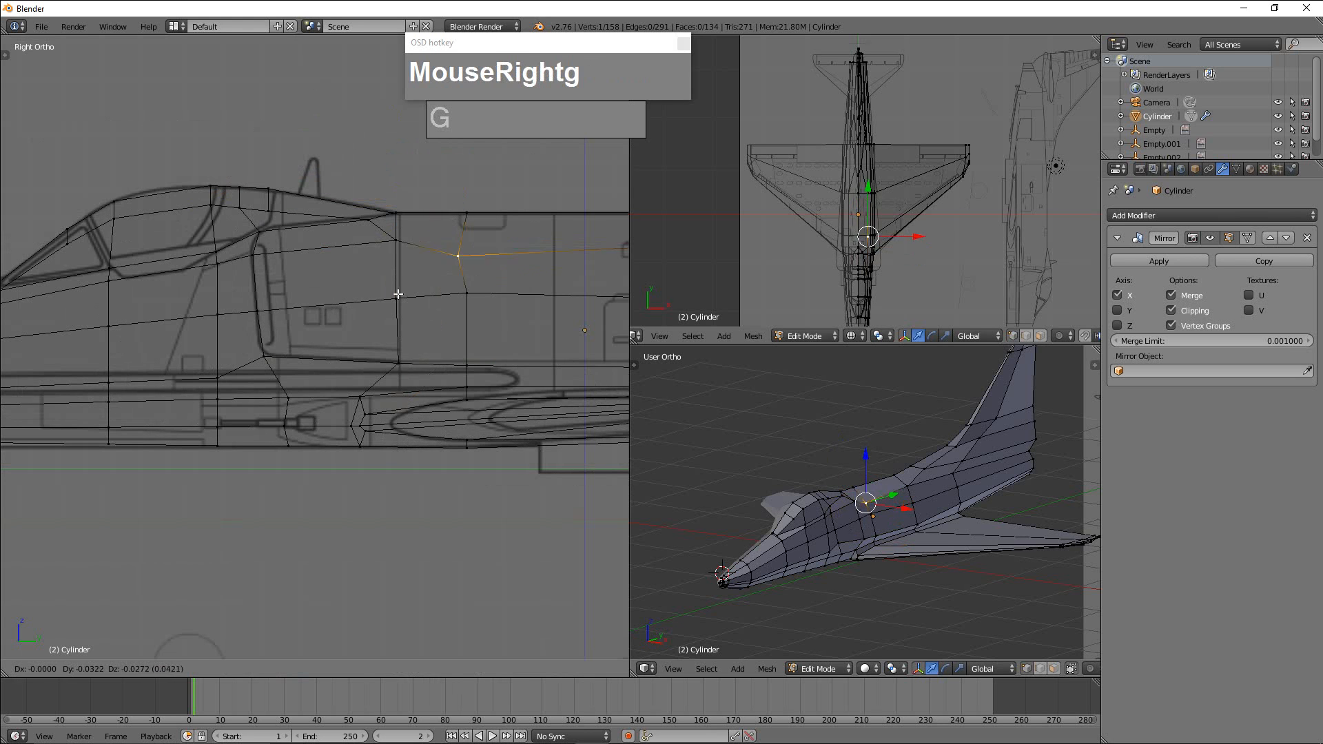
right_click(467, 242)
click(469, 205)
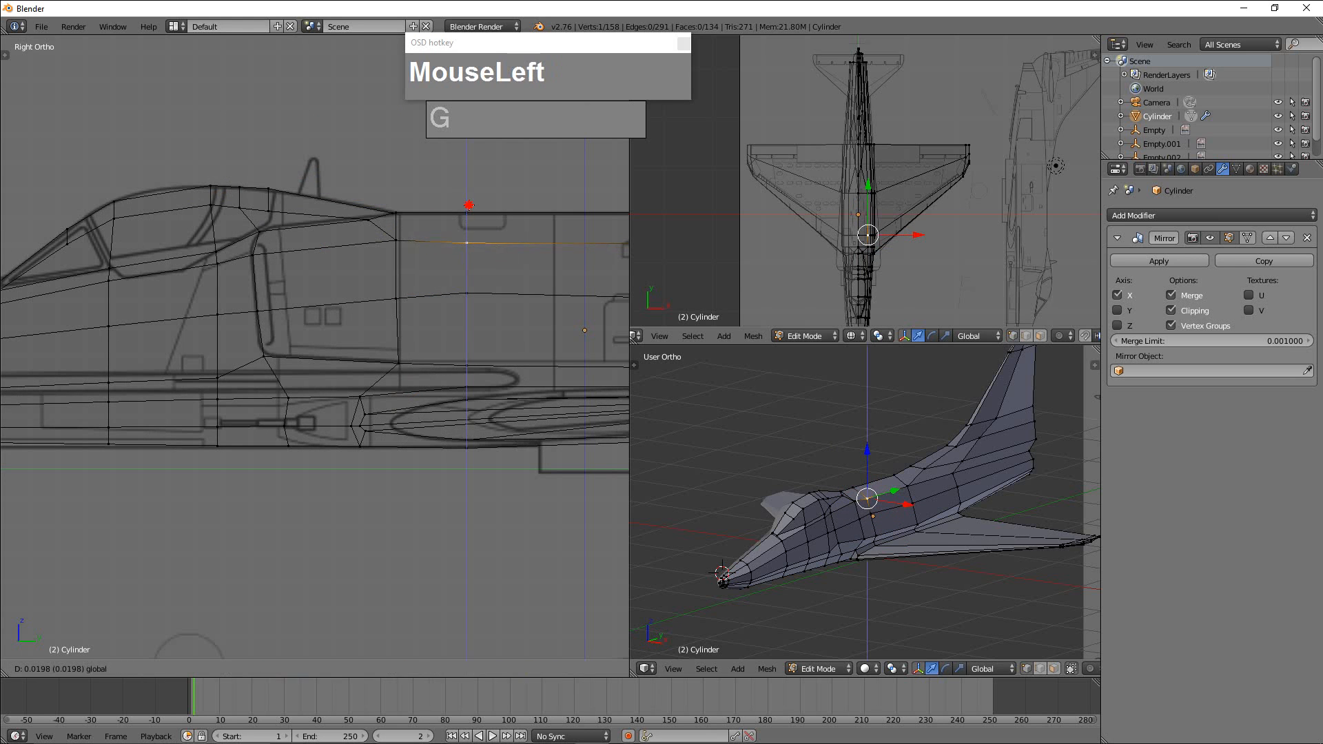
click(469, 204)
Nudge the middle side vertex of the same loop slightly downward to smooth the horizontal edge line.
scroll(506, 252, down, 2)
right_click(425, 302)
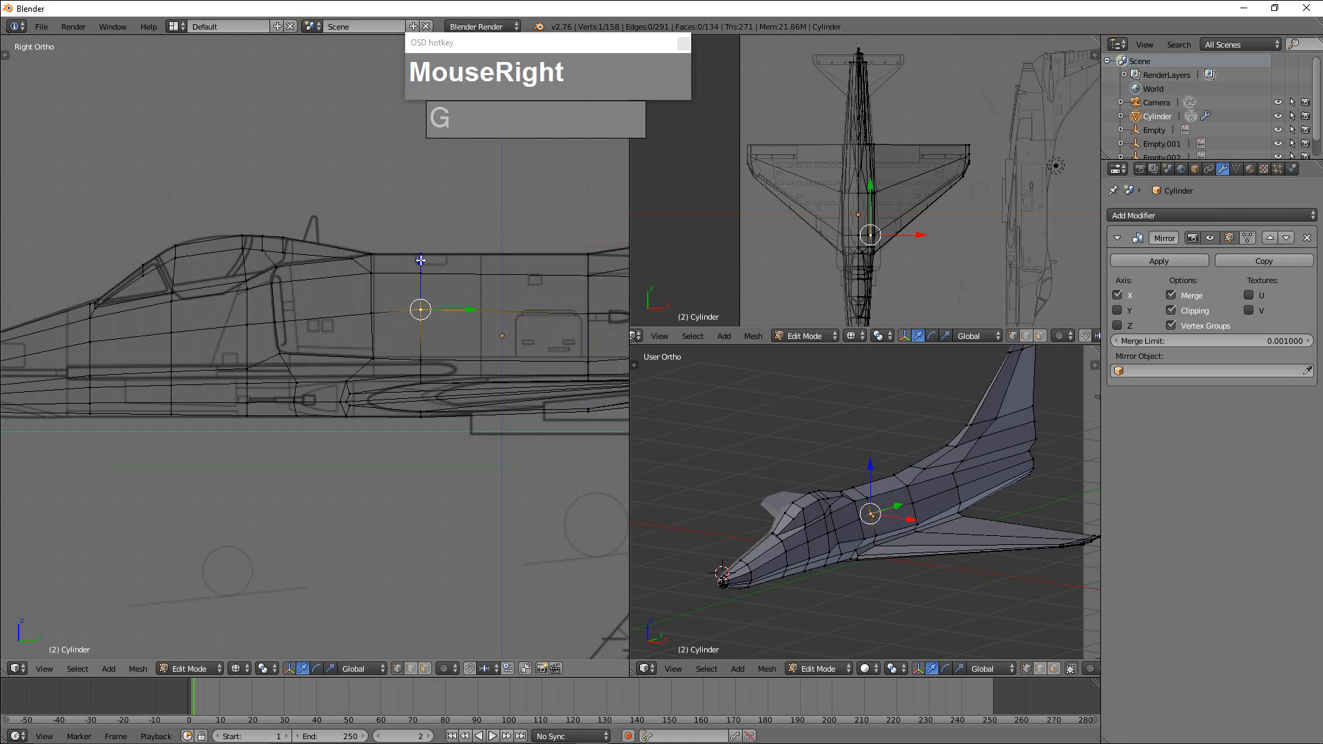
drag(421, 260, 410, 295)
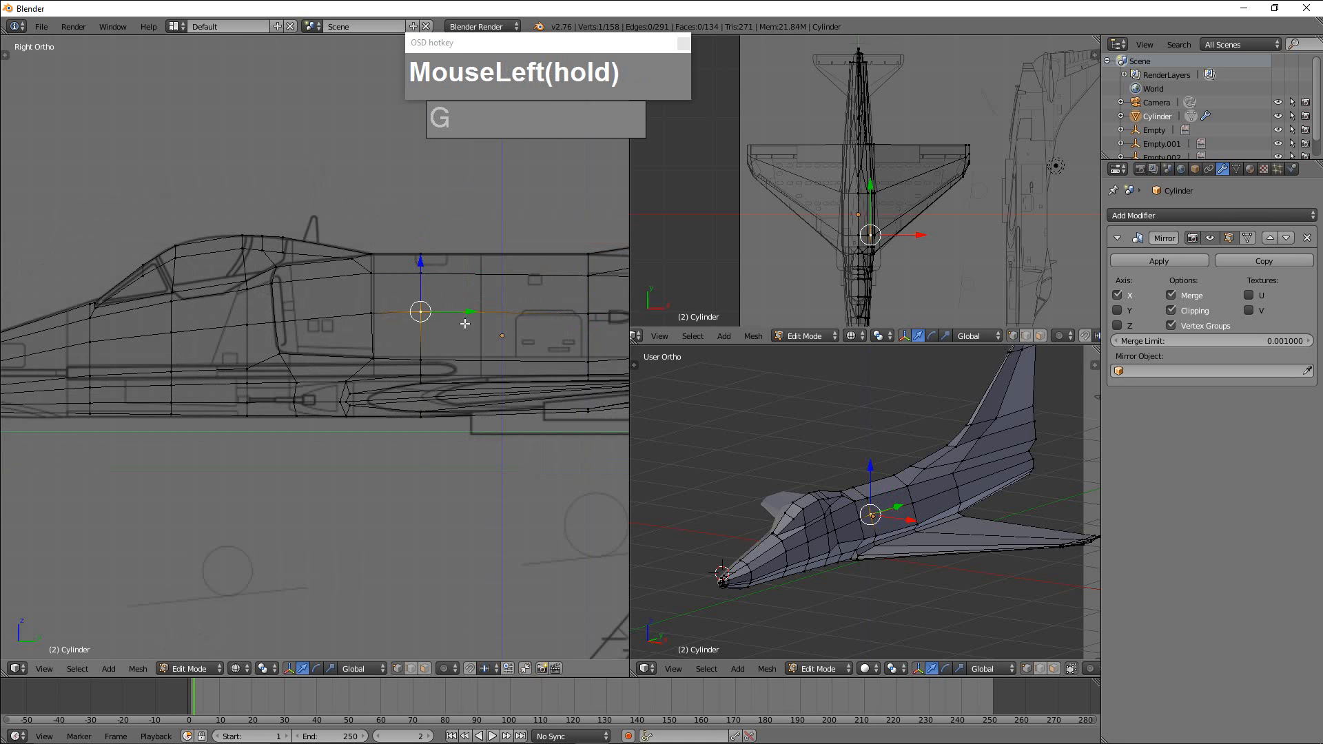
click(426, 317)
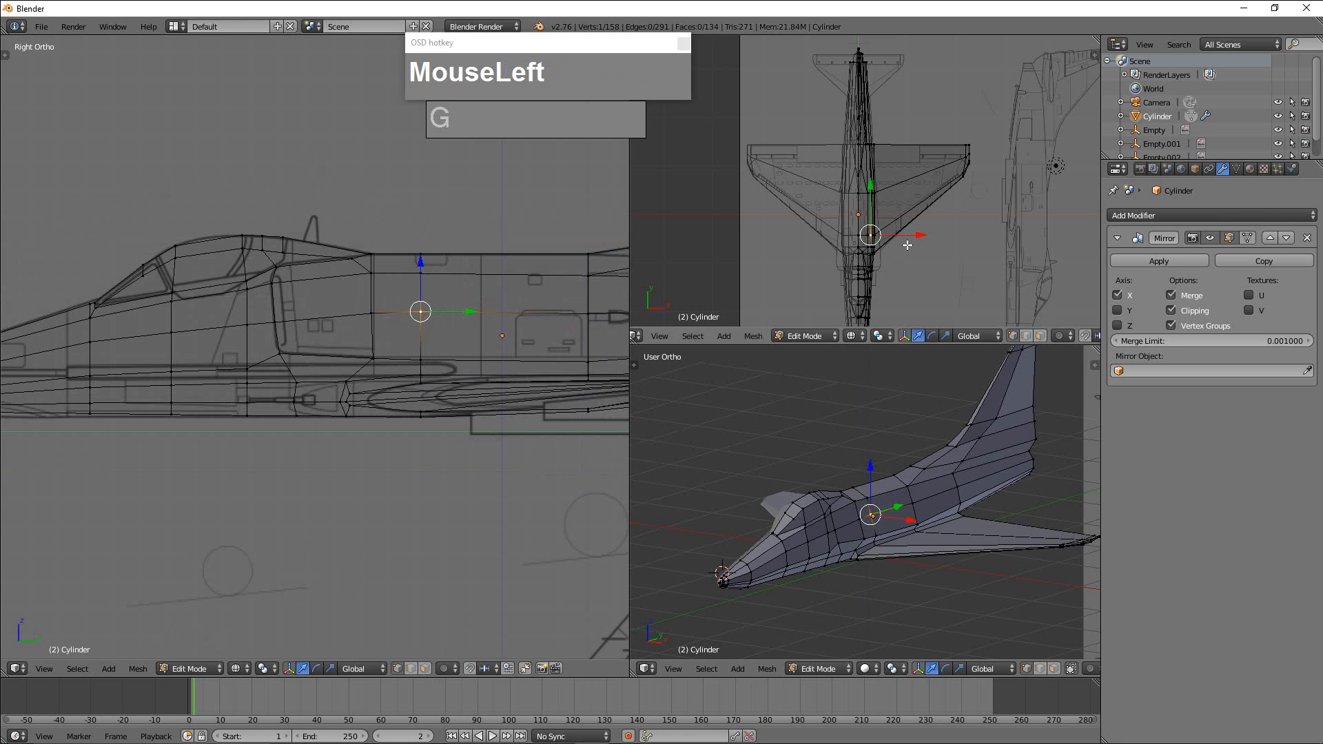
scroll(903, 264, up, 3)
scroll(903, 264, down, 1)
scroll(903, 264, down, 2)
scroll(905, 271, up, 3)
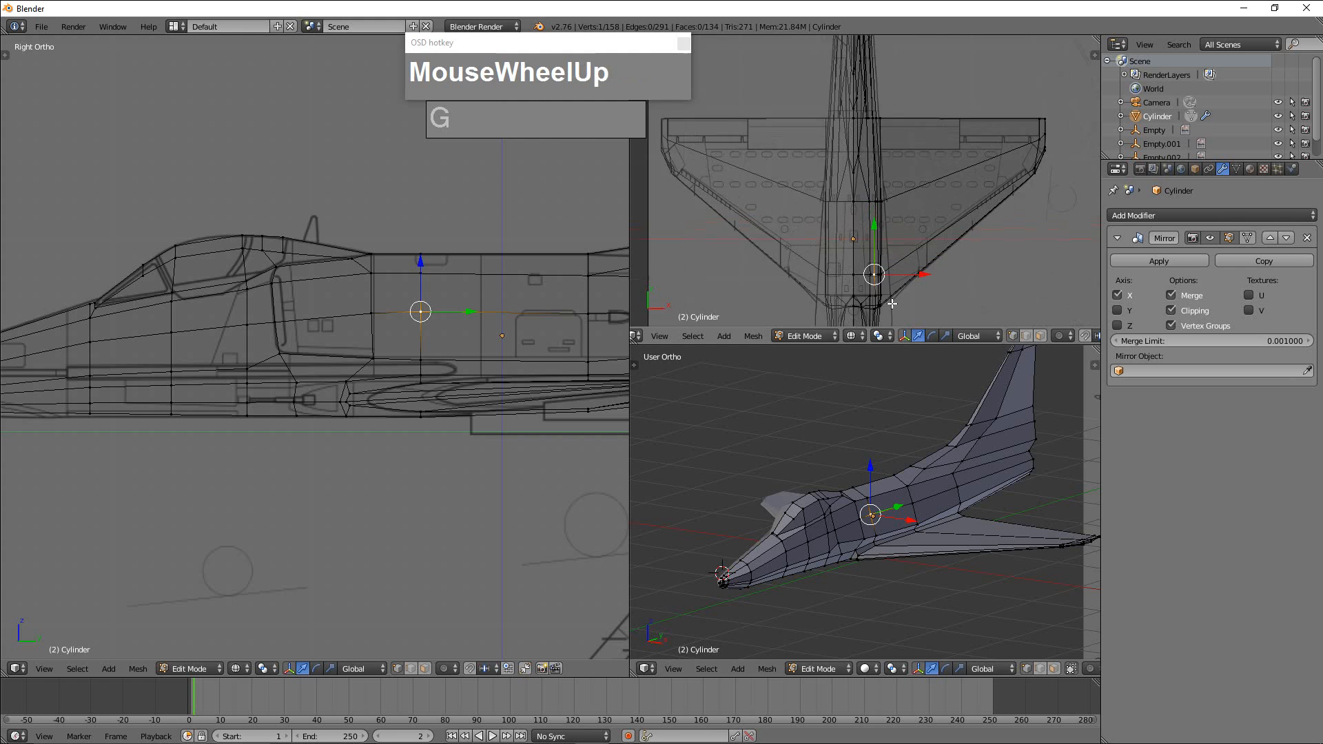
right_click(886, 208)
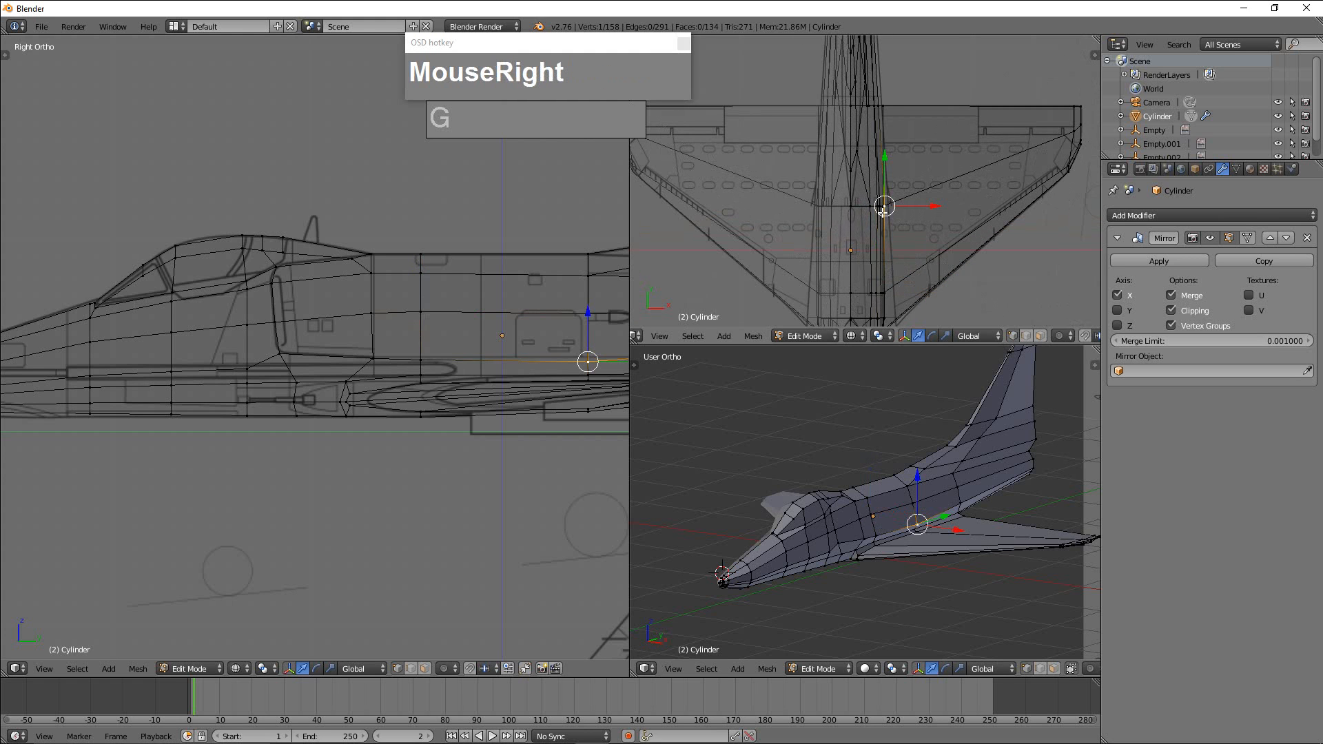
scroll(562, 333, up, 1)
Switch to face selection and select the three stacked side faces covering the air intake area.
scroll(561, 332, down, 2)
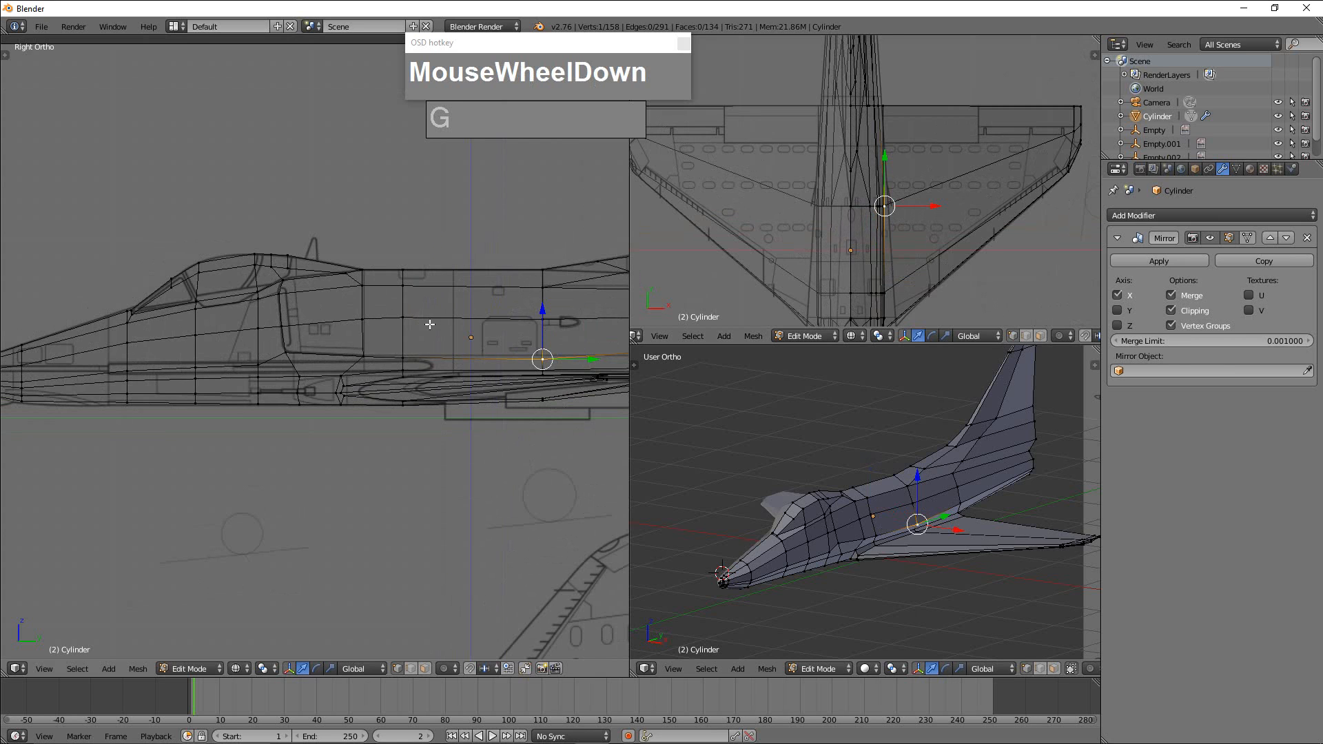
key(ctrl+Tab)
click(397, 348)
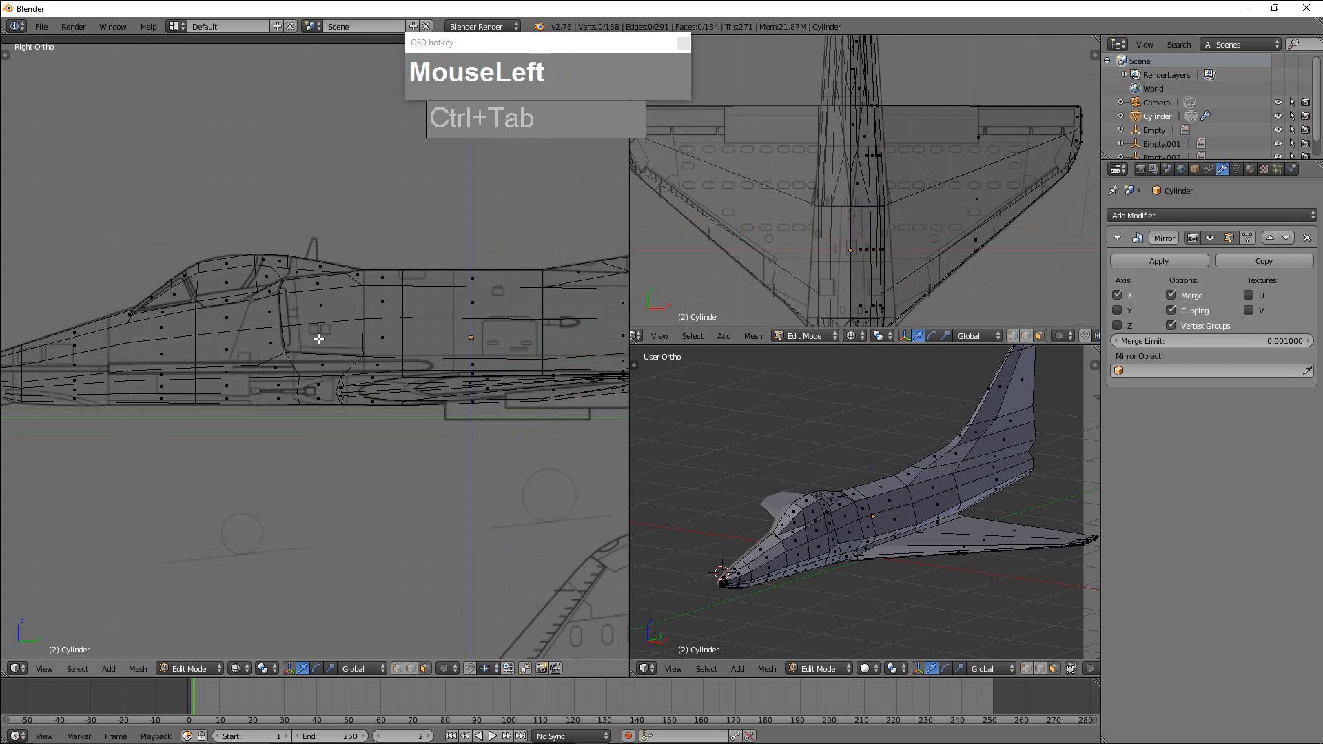
right_click(323, 313)
shift+right_click(324, 303)
shift+right_click(330, 285)
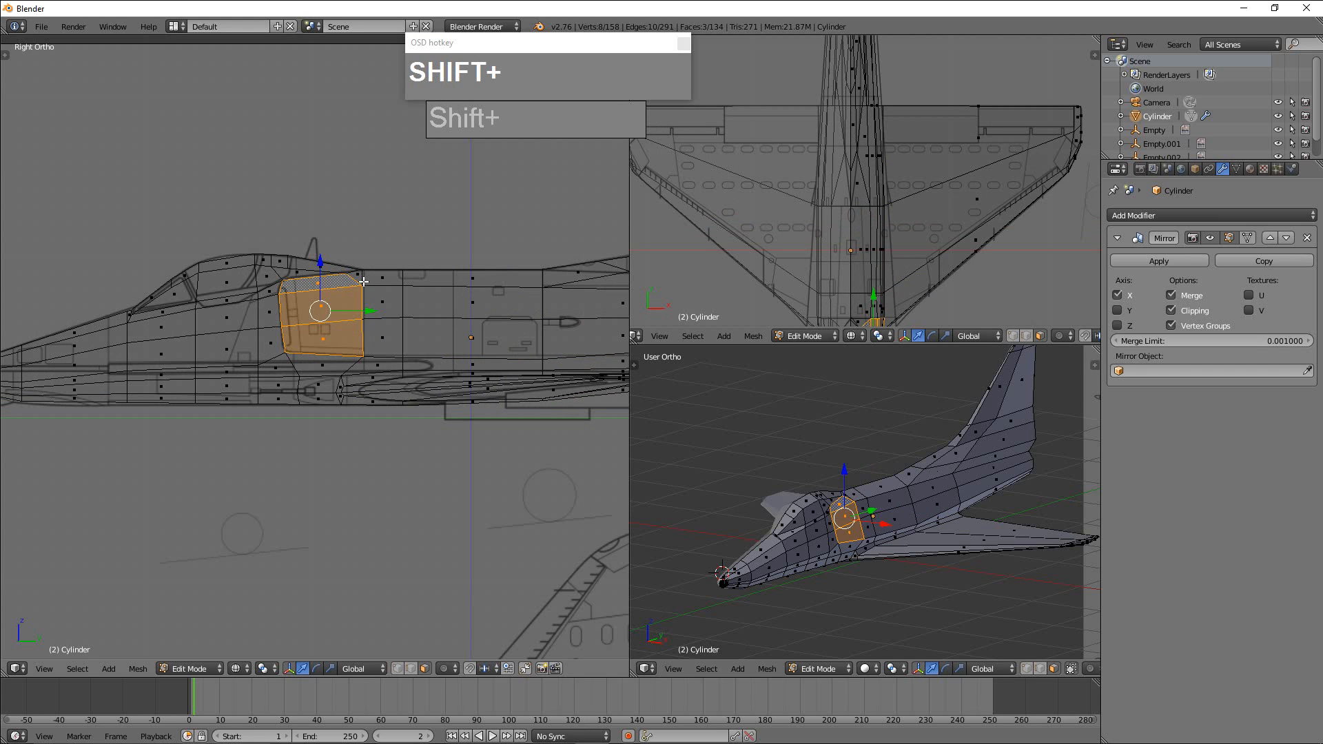
Extend the selection with the fairing's corner face and the six faces of the two columns behind the intake, up to the spine.
shift+right_click(357, 275)
shift+right_click(383, 278)
shift+right_click(382, 304)
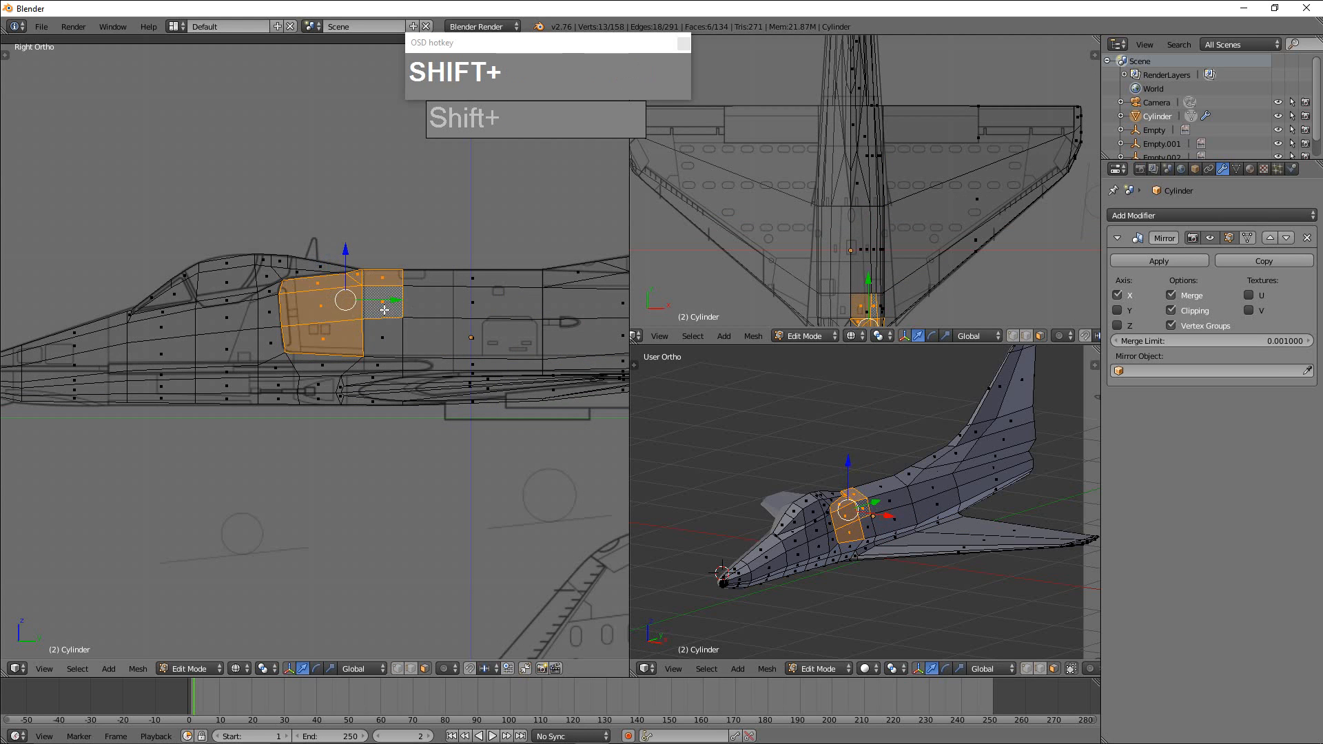
shift+right_click(385, 338)
shift+right_click(458, 340)
shift+right_click(469, 303)
shift+right_click(472, 279)
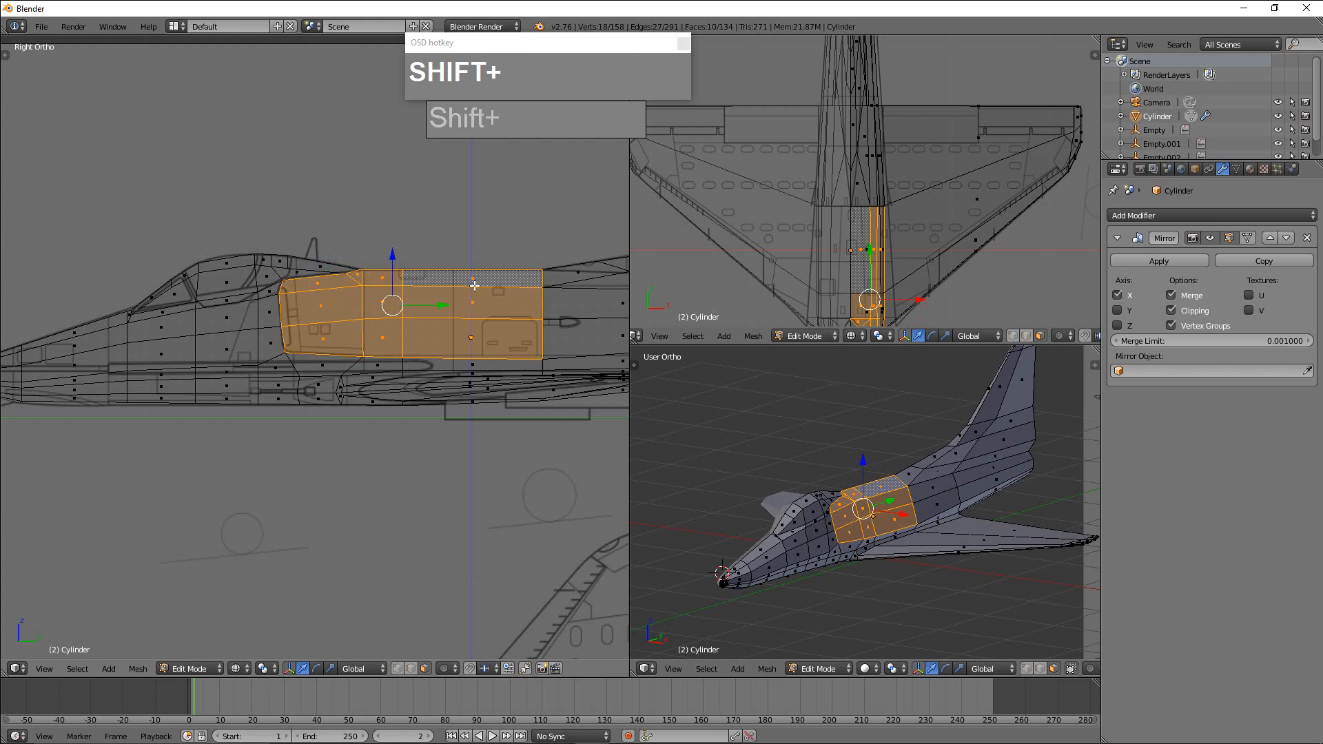
Remove the three uppermost faces along the spine from the selection, keeping only the side faces.
scroll(854, 304, down, 1)
shift+middle_drag(903, 276, 900, 182)
scroll(899, 243, up, 3)
shift+right_click(832, 236)
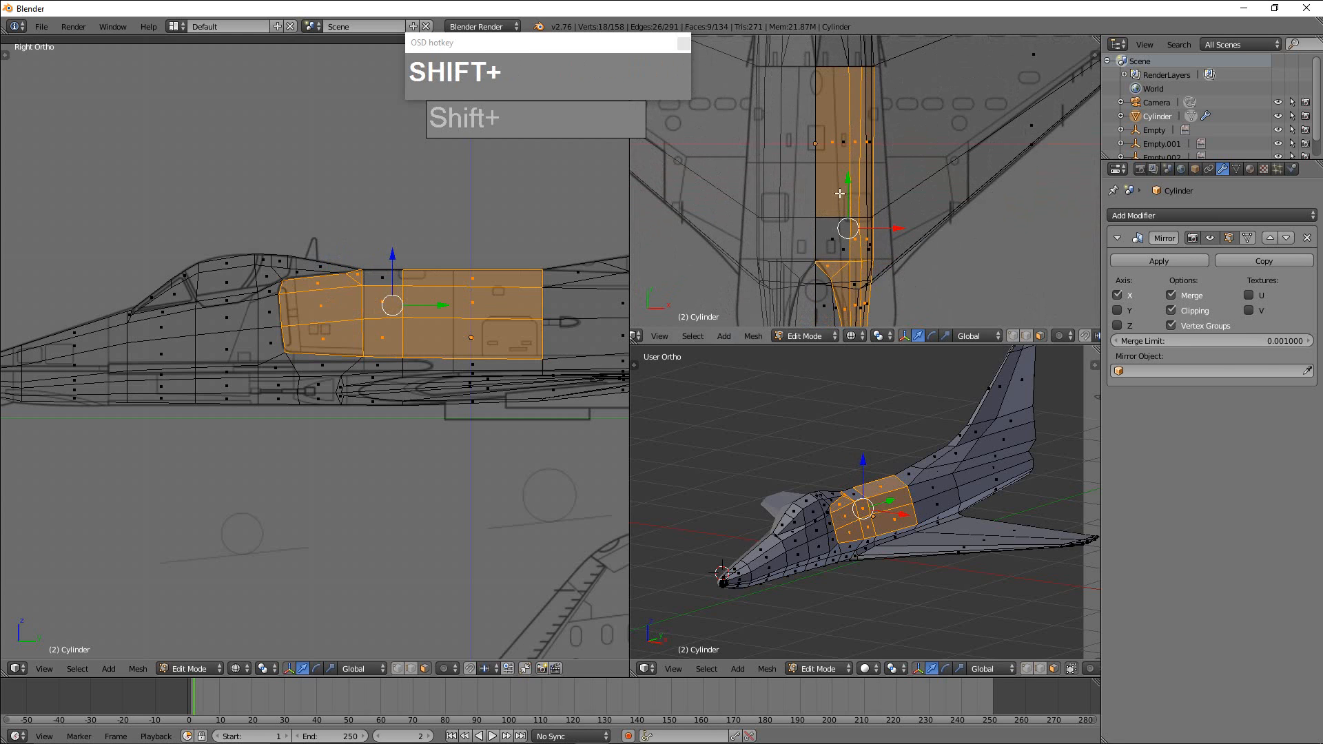
shift+right_click(833, 142)
shift+right_click(831, 271)
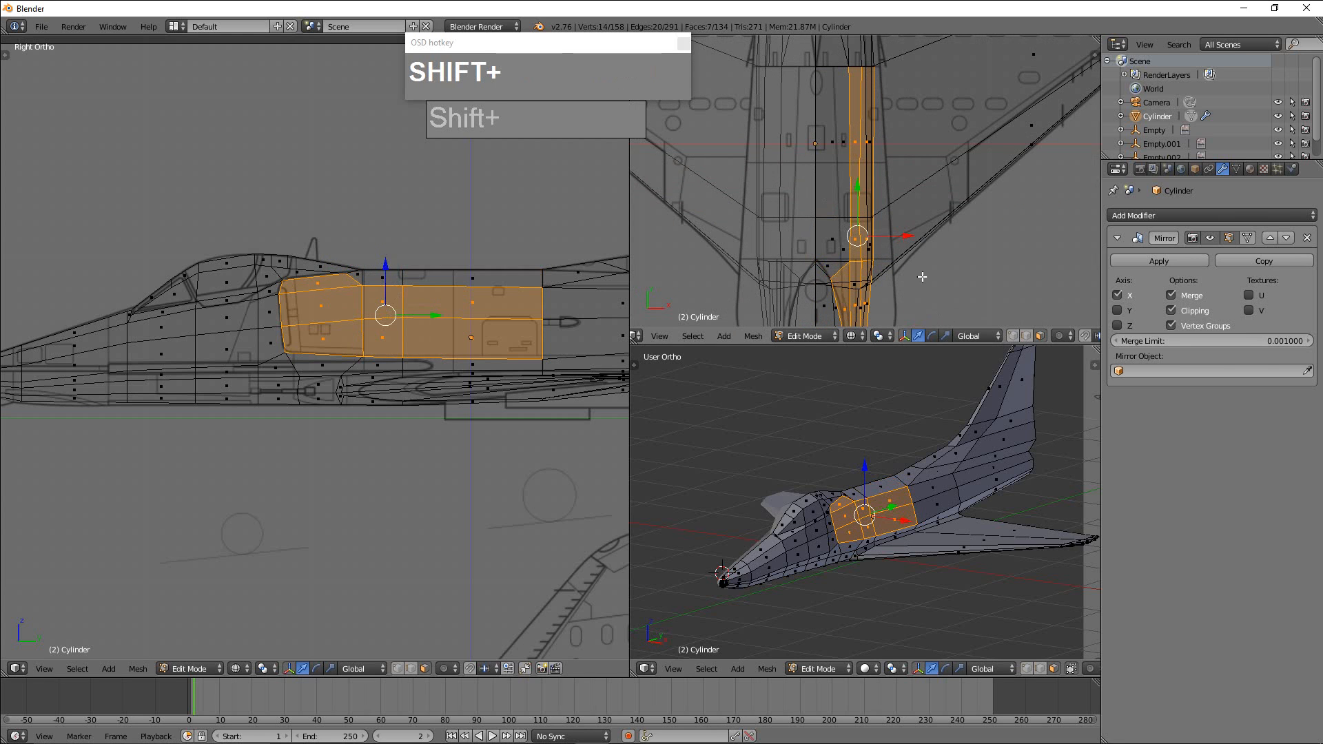
shift+middle_drag(923, 277, 883, 213)
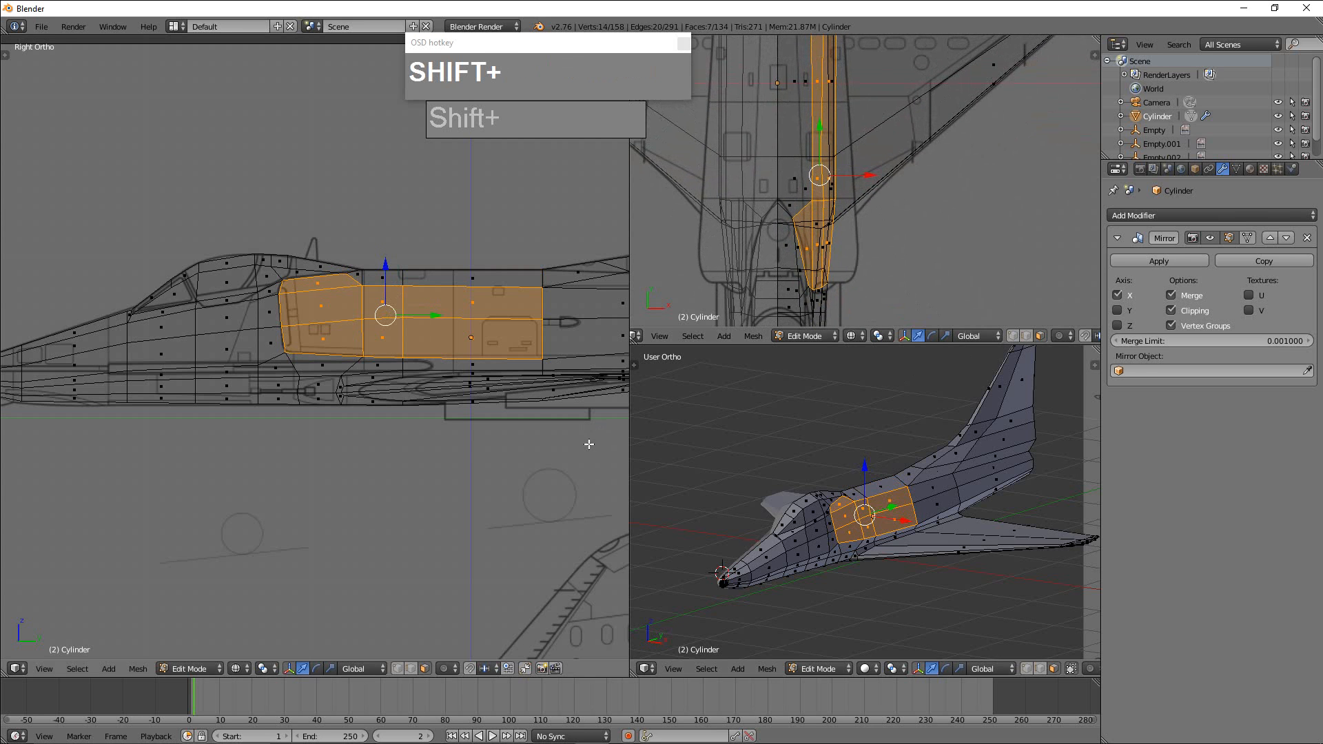
Set up a front view of the intake area and add the three uppermost spine faces back to the selection.
scroll(875, 541, up, 3)
shift+middle_drag(881, 548, 852, 486)
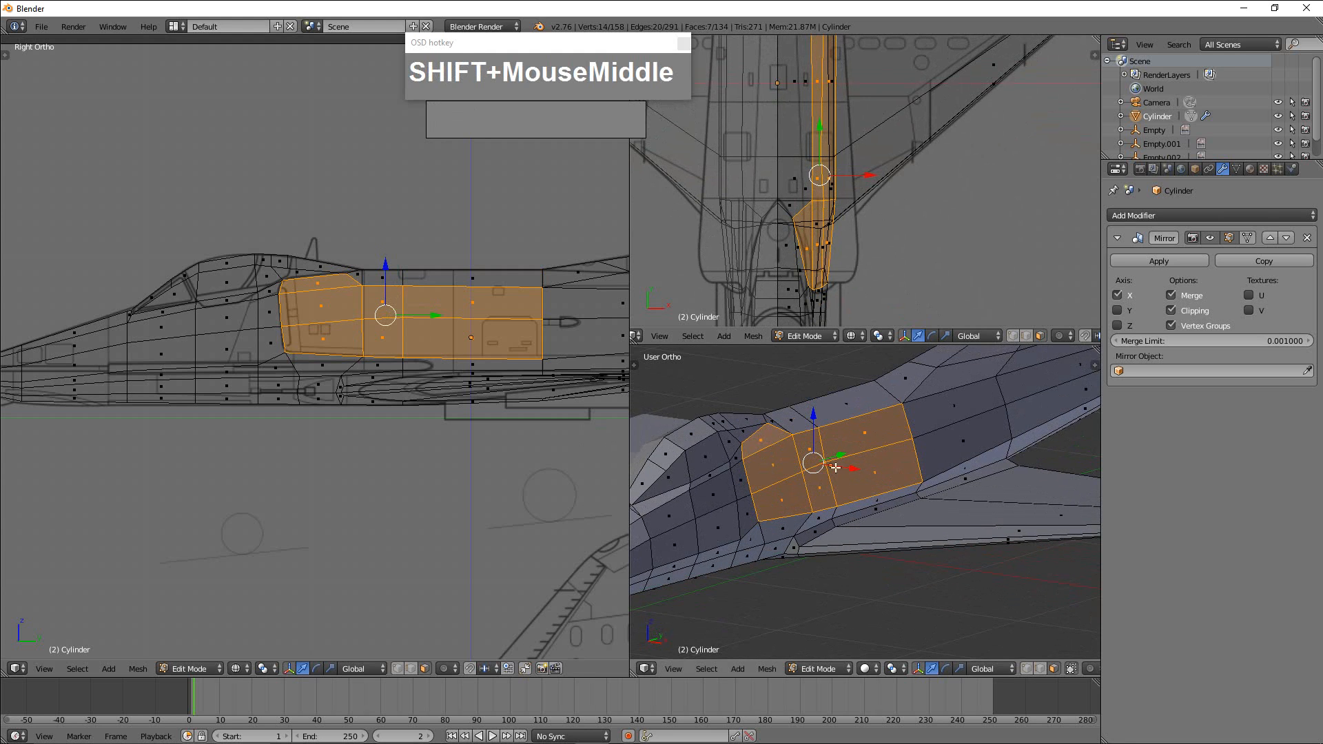
scroll(832, 236, down, 3)
key(KP_1)
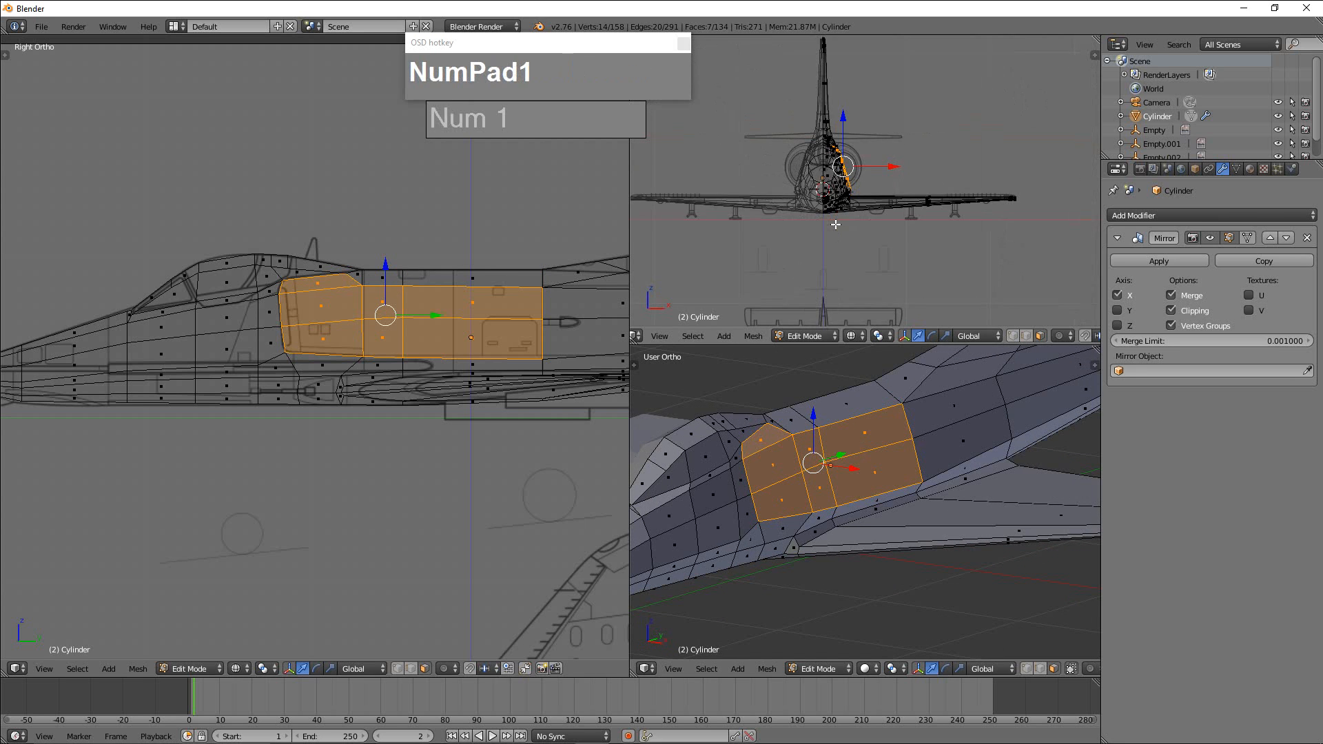
mouse_move(836, 224)
shift+middle_down()
mouse_move(806, 271)
mouse_move(825, 270)
mouse_move(834, 224)
shift+middle_up()
scroll(834, 229, up, 4)
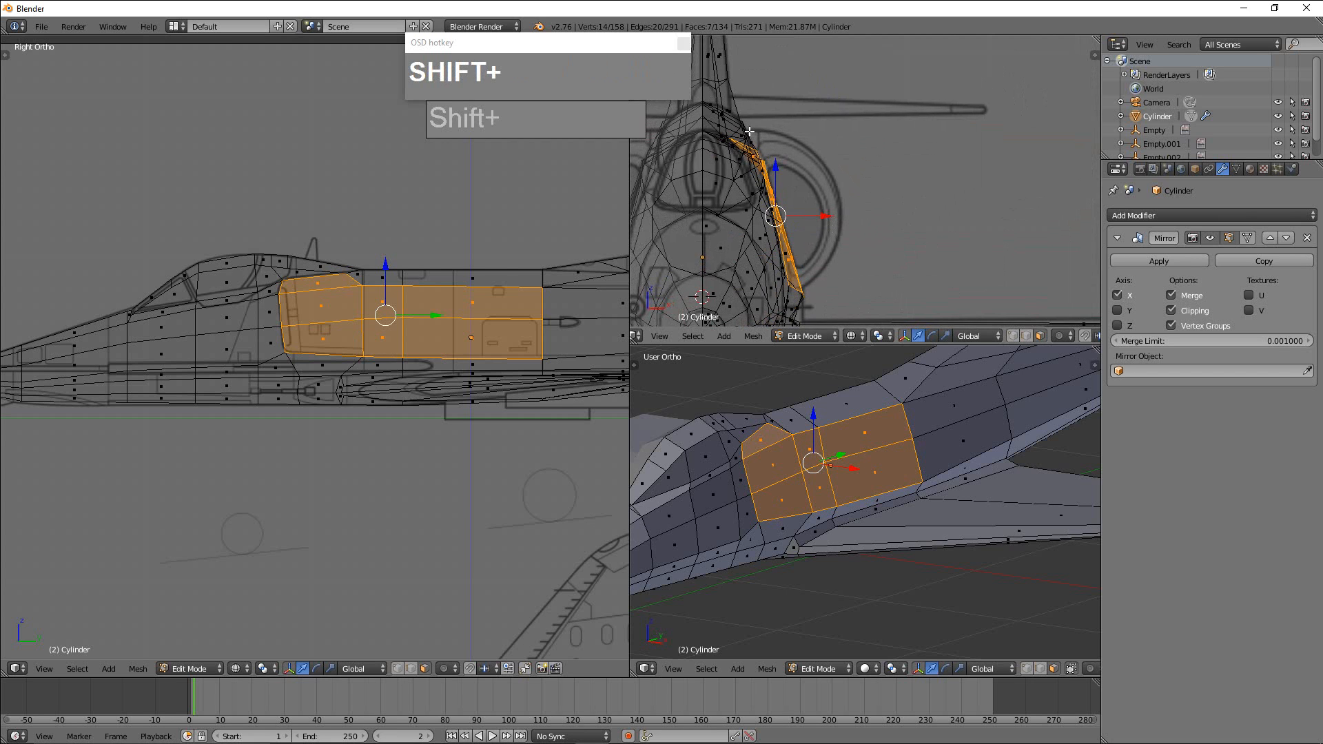
shift+right_click(791, 422)
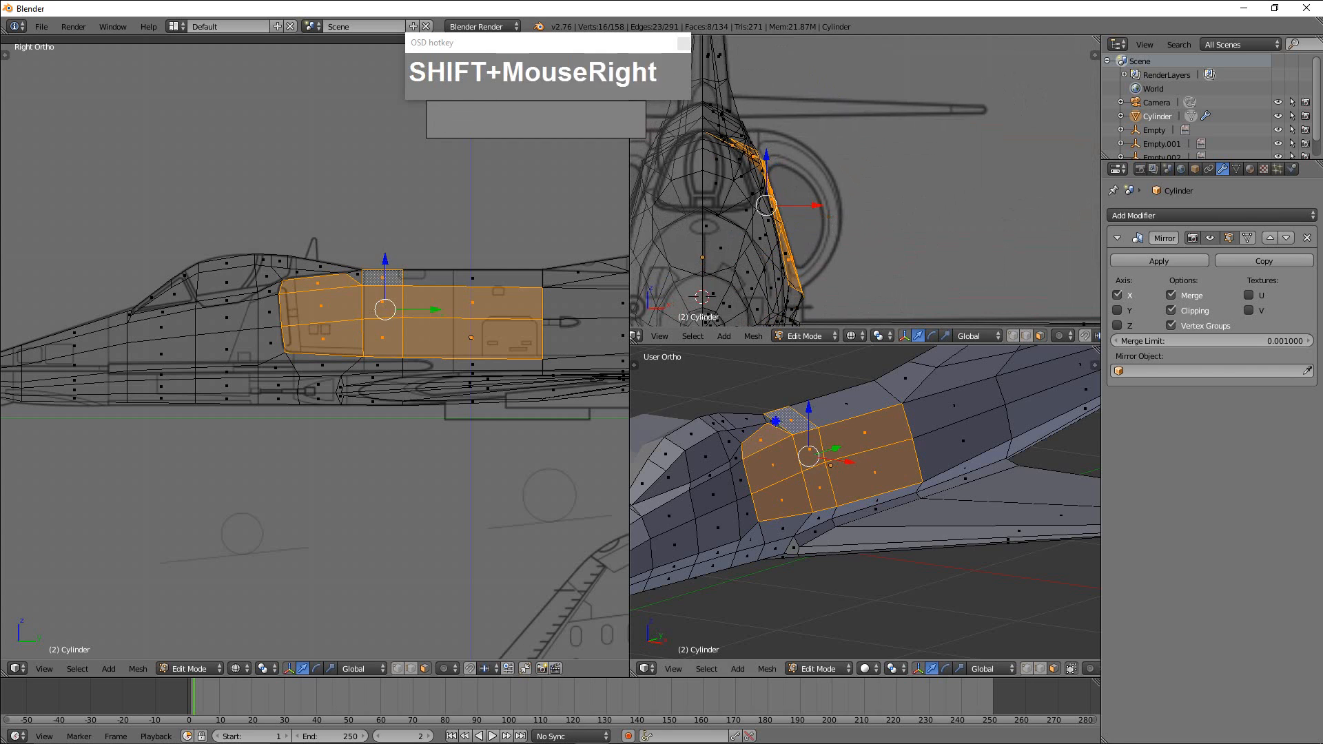
shift+right_click(774, 421)
shift+right_click(845, 409)
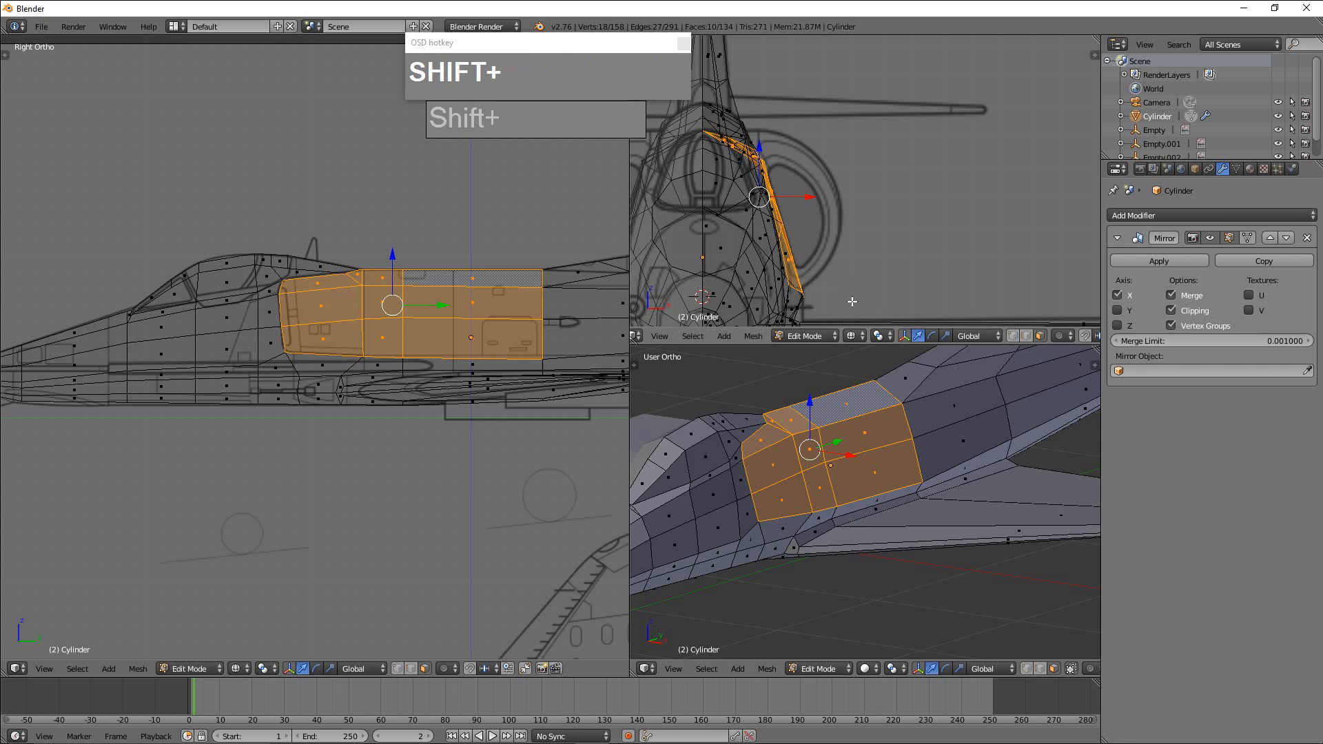
Extrude the selected faces and move them outward along X to the intake's outer outline on the front blueprint.
key(e)
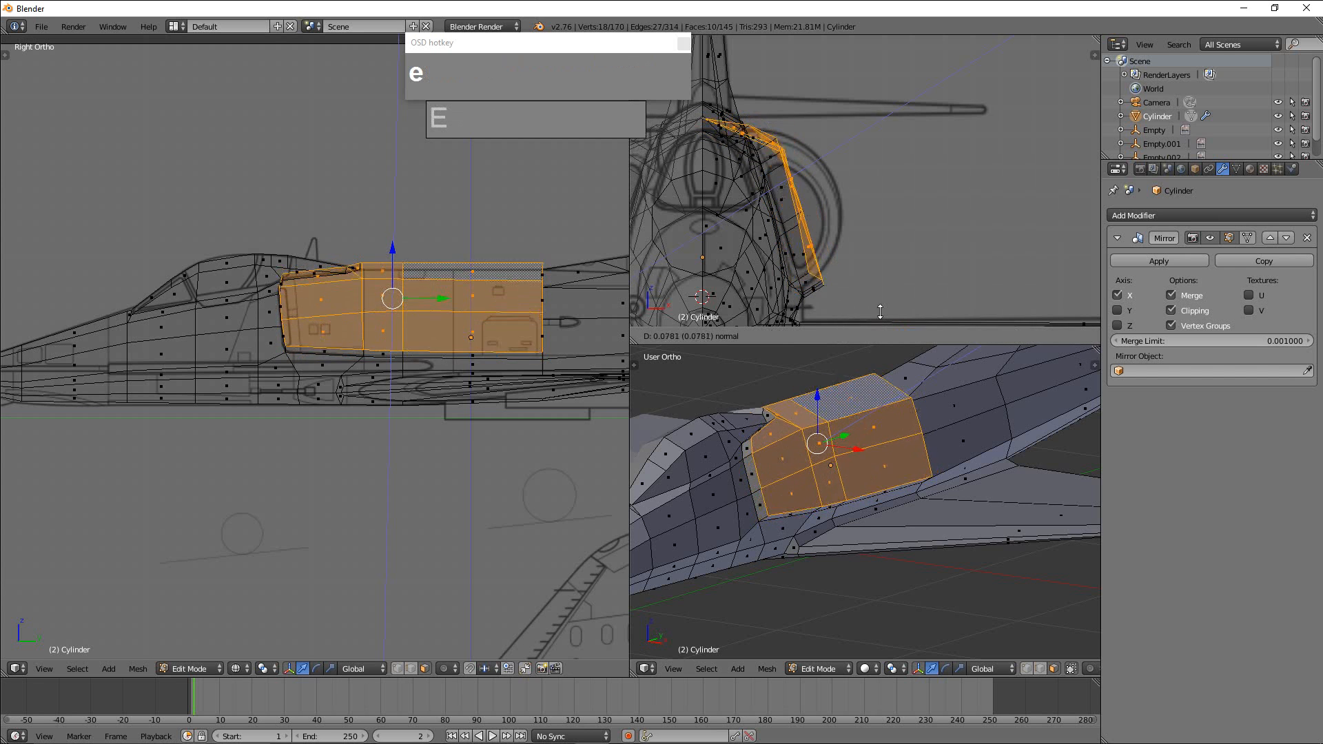
right_click(869, 311)
drag(808, 197, 863, 199)
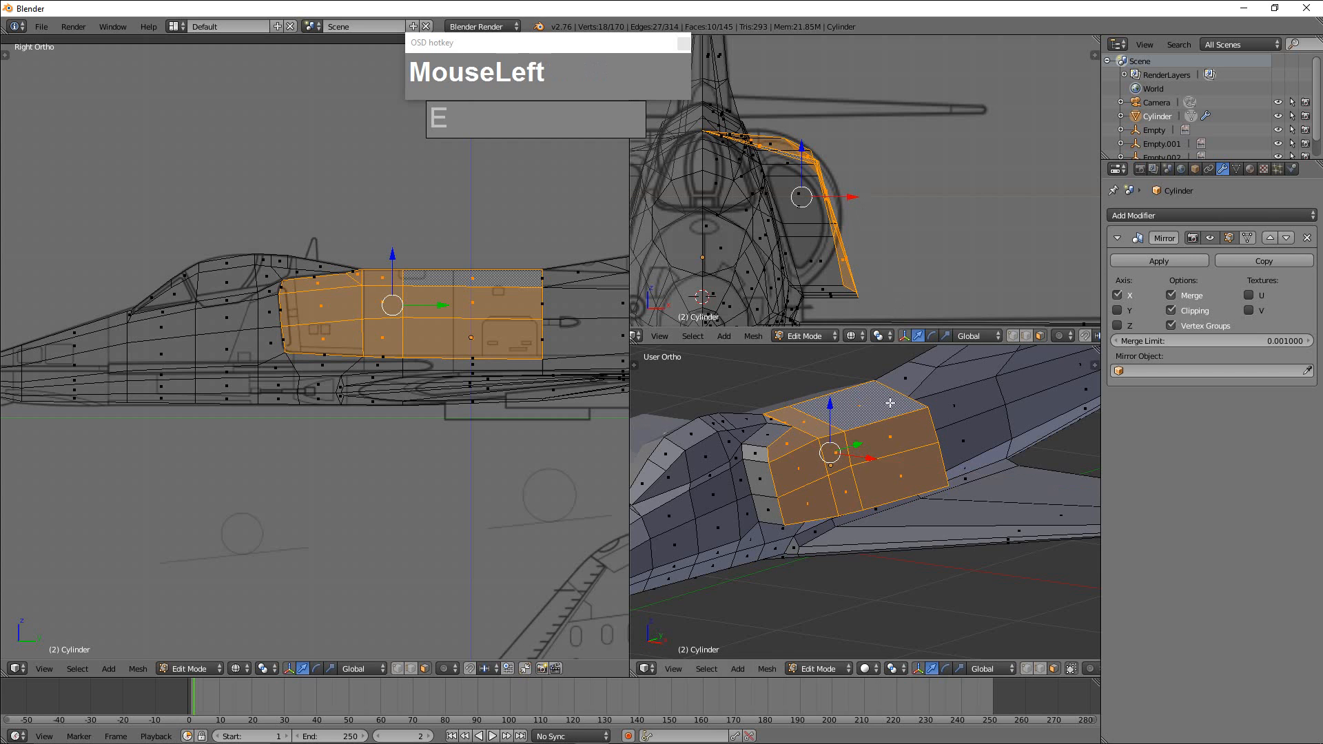
Inspect the rear end of the extruded intake block, focusing on its upper corner vertex where it meets the fuselage.
scroll(905, 420, down, 2)
middle_drag(904, 420, 859, 440)
scroll(893, 455, up, 2)
scroll(889, 474, up, 2)
scroll(856, 432, up, 1)
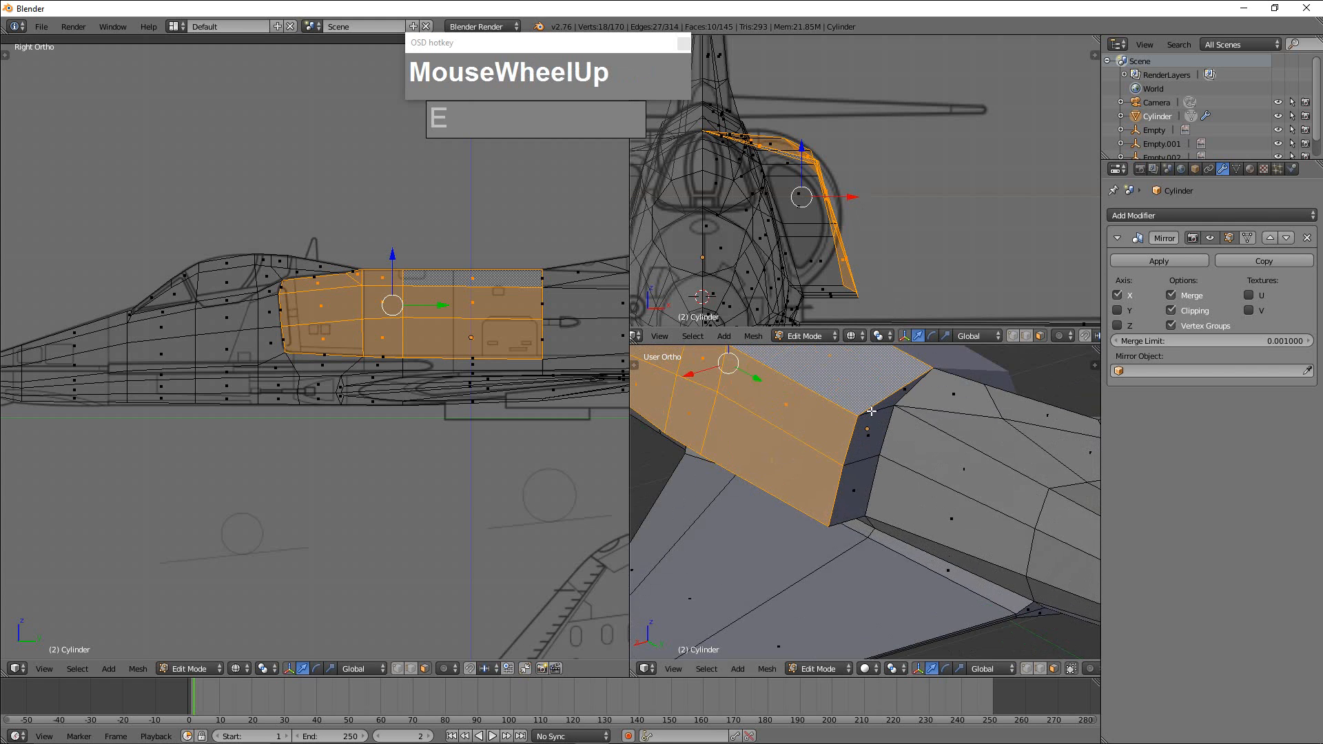
scroll(871, 412, down, 4)
key(ctrl+Tab)
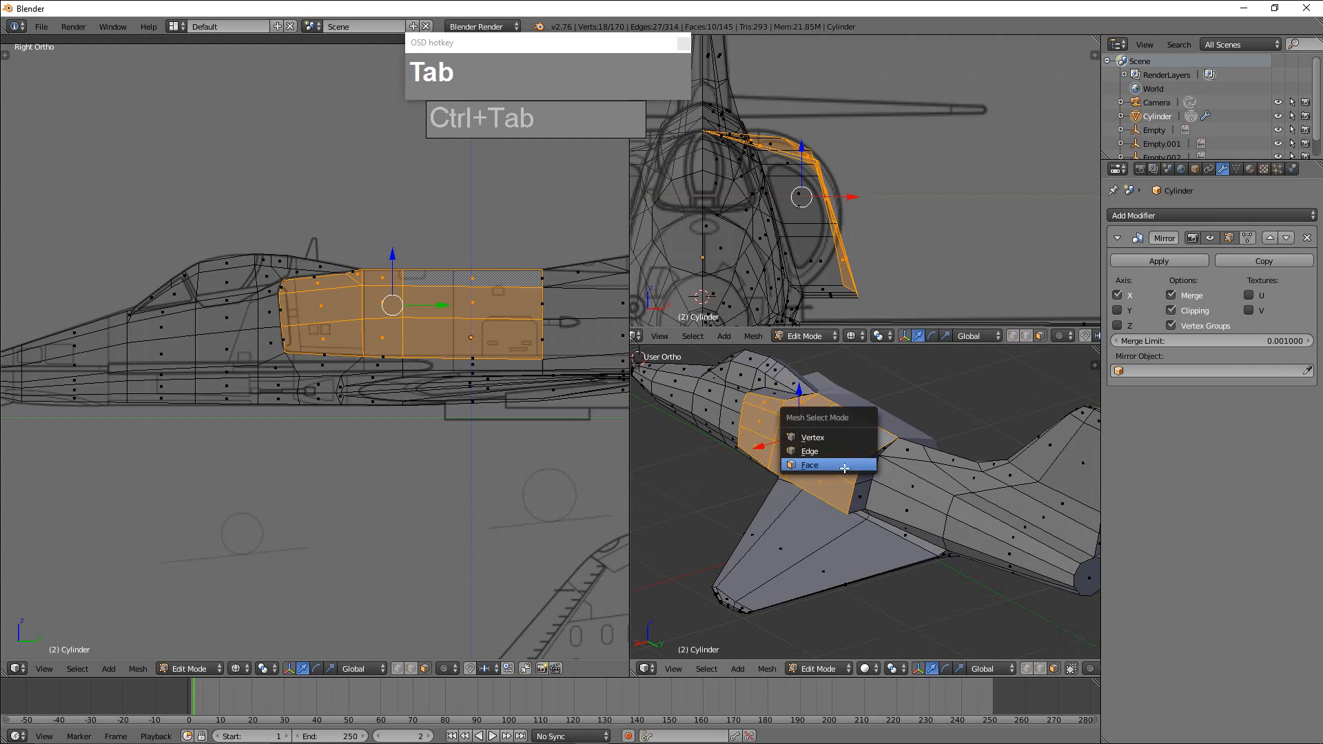
click(804, 437)
right_click(891, 473)
drag(827, 472, 839, 465)
scroll(886, 467, up, 4)
shift+middle_drag(892, 469, 847, 542)
scroll(889, 476, up, 2)
scroll(845, 422, up, 2)
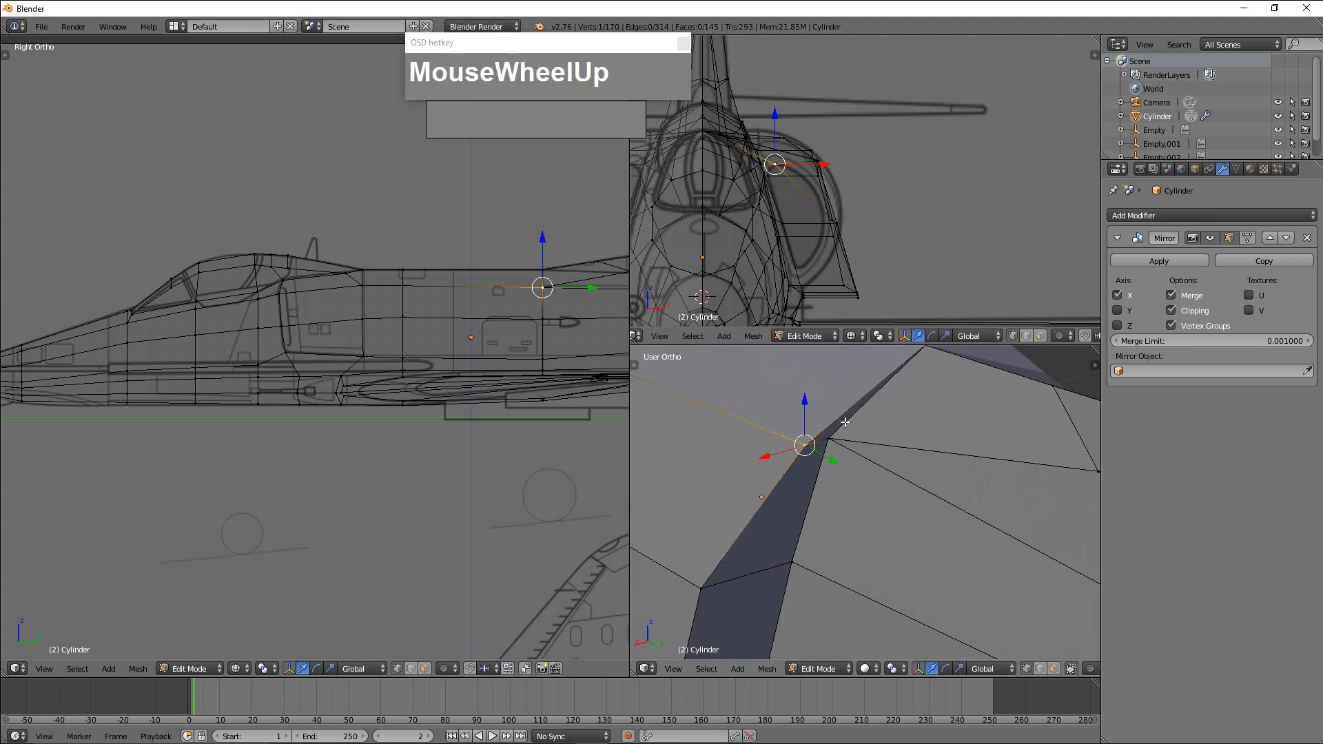
Delete the three faces closing the rear end of the extruded intake block.
key(ctrl+Tab)
click(819, 463)
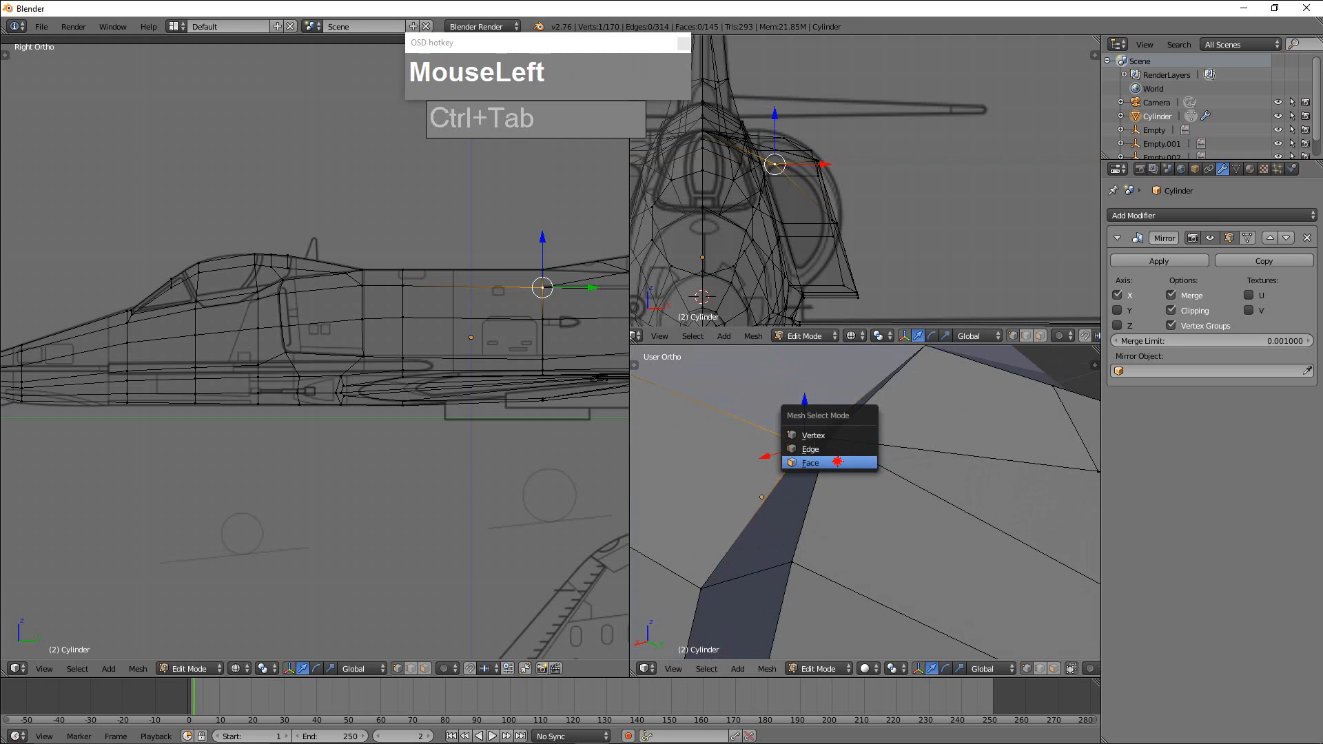
right_click(871, 406)
right_click(842, 424)
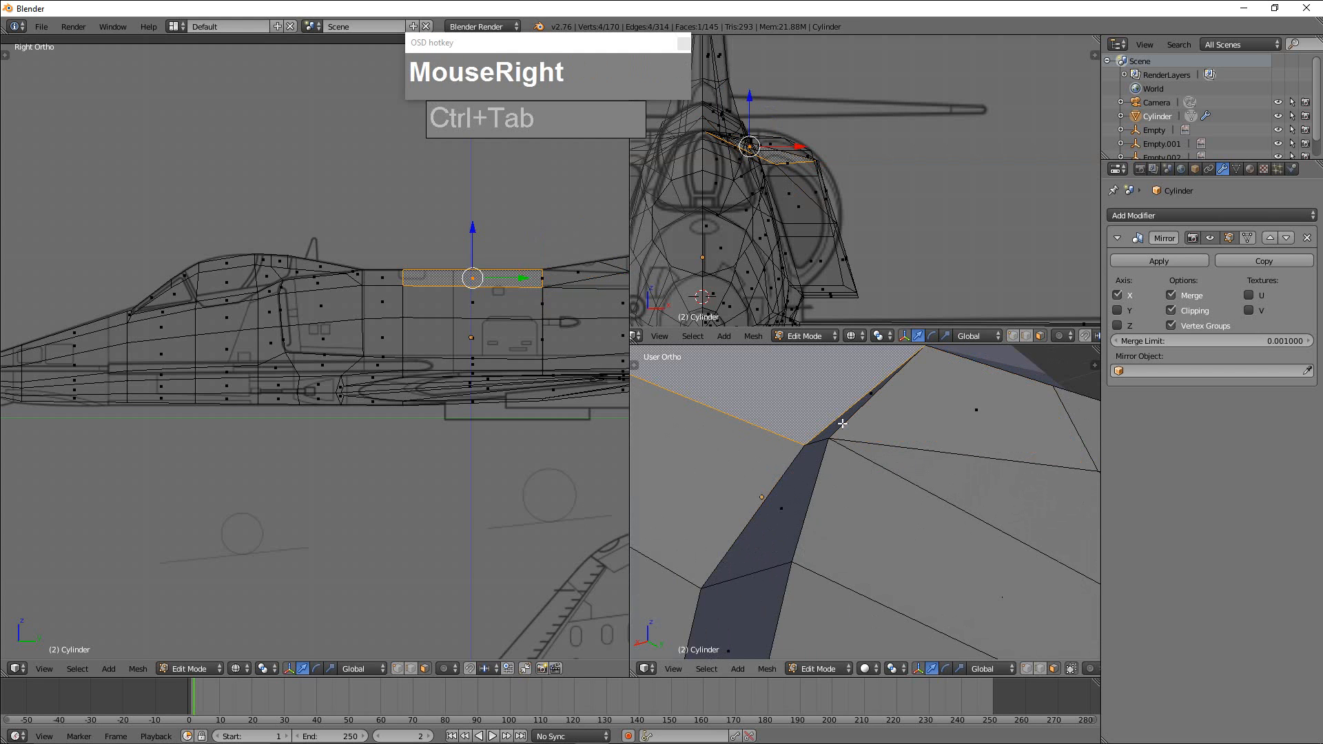
scroll(867, 396, down, 1)
right_click(870, 412)
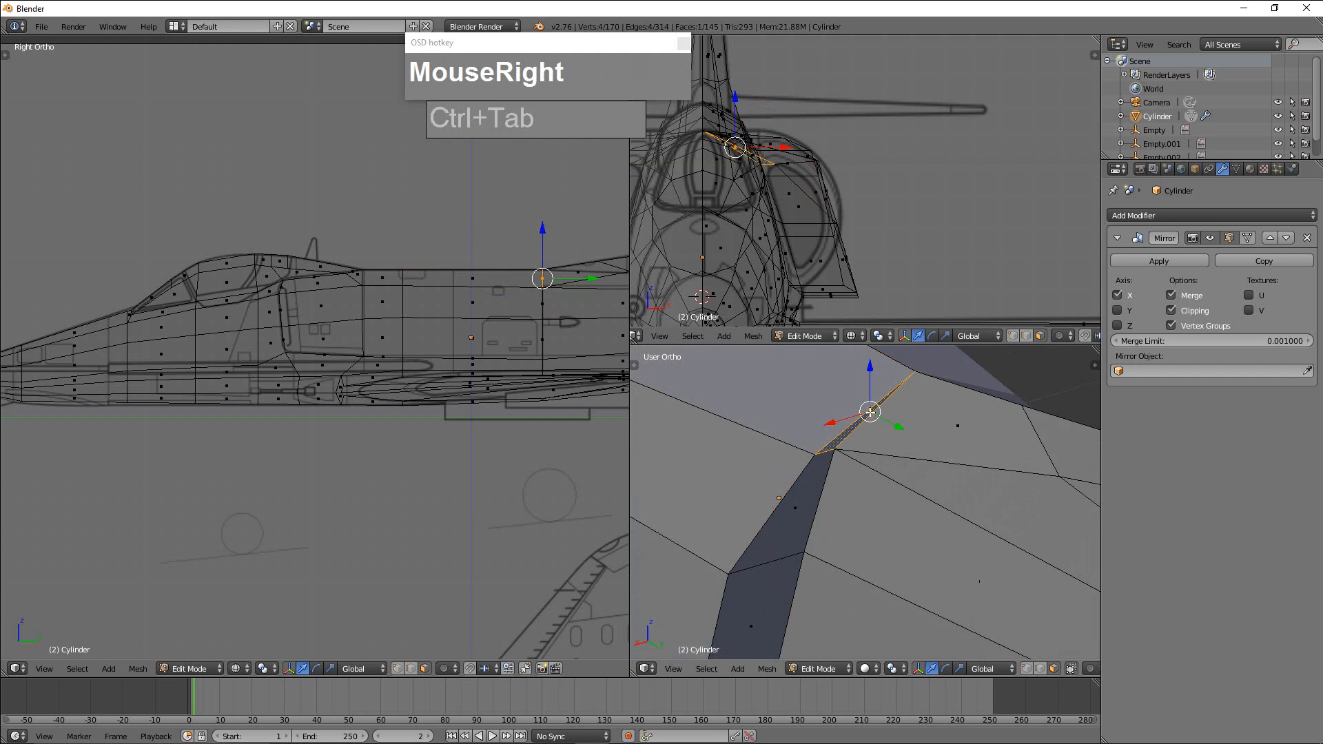
shift+right_click(794, 514)
scroll(800, 560, down, 2)
shift+middle_drag(793, 588, 821, 514)
shift+right_click(795, 545)
key(x)
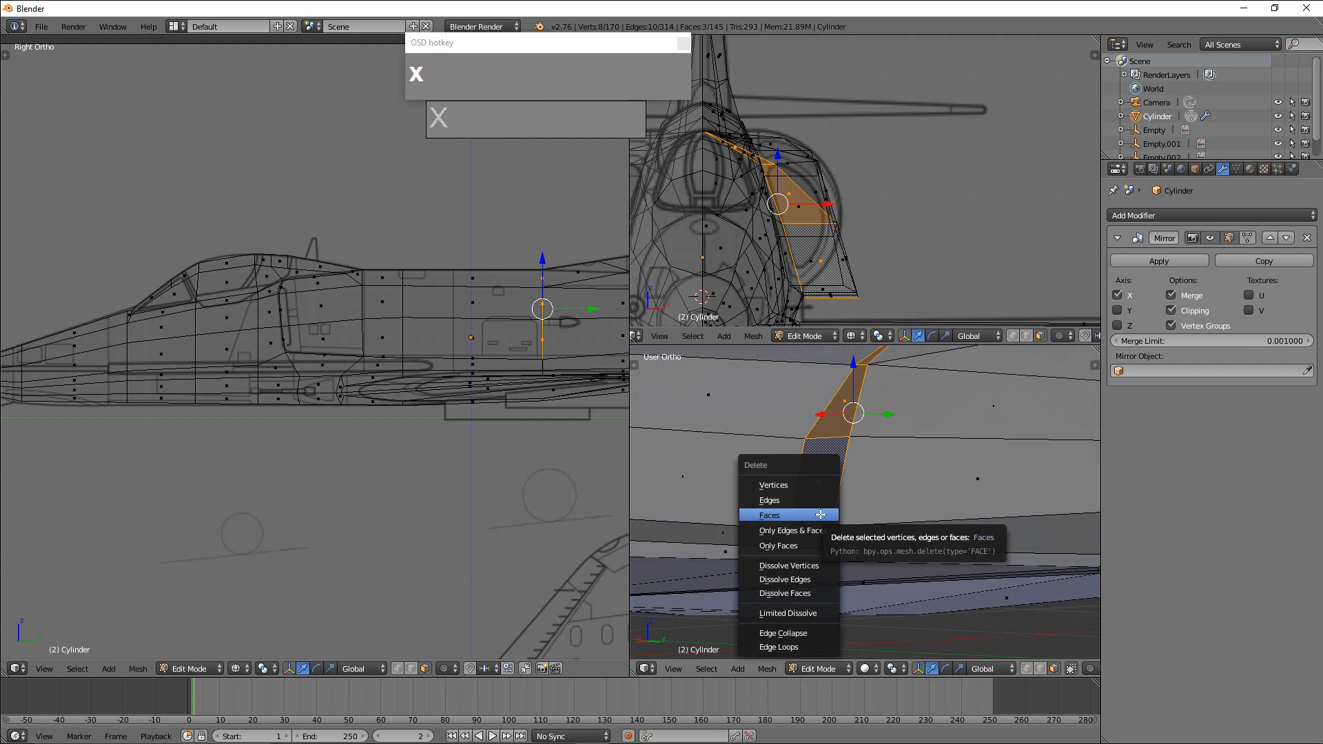
click(819, 515)
Switch to vertex selection and merge the block's upper rear corner vertex with the adjacent fuselage vertex using At First.
mouse_move(819, 524)
middle_down()
mouse_move(819, 547)
mouse_move(798, 526)
middle_up()
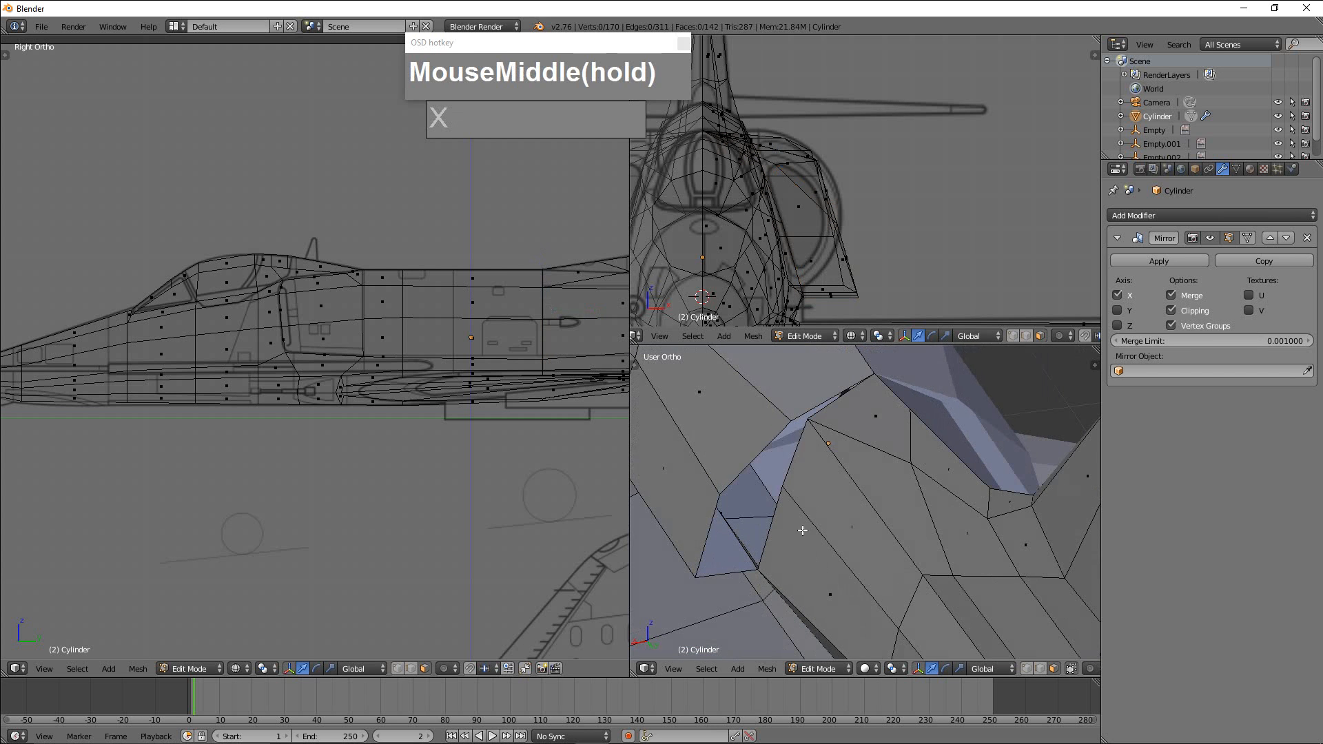
key(ctrl+Tab)
click(791, 451)
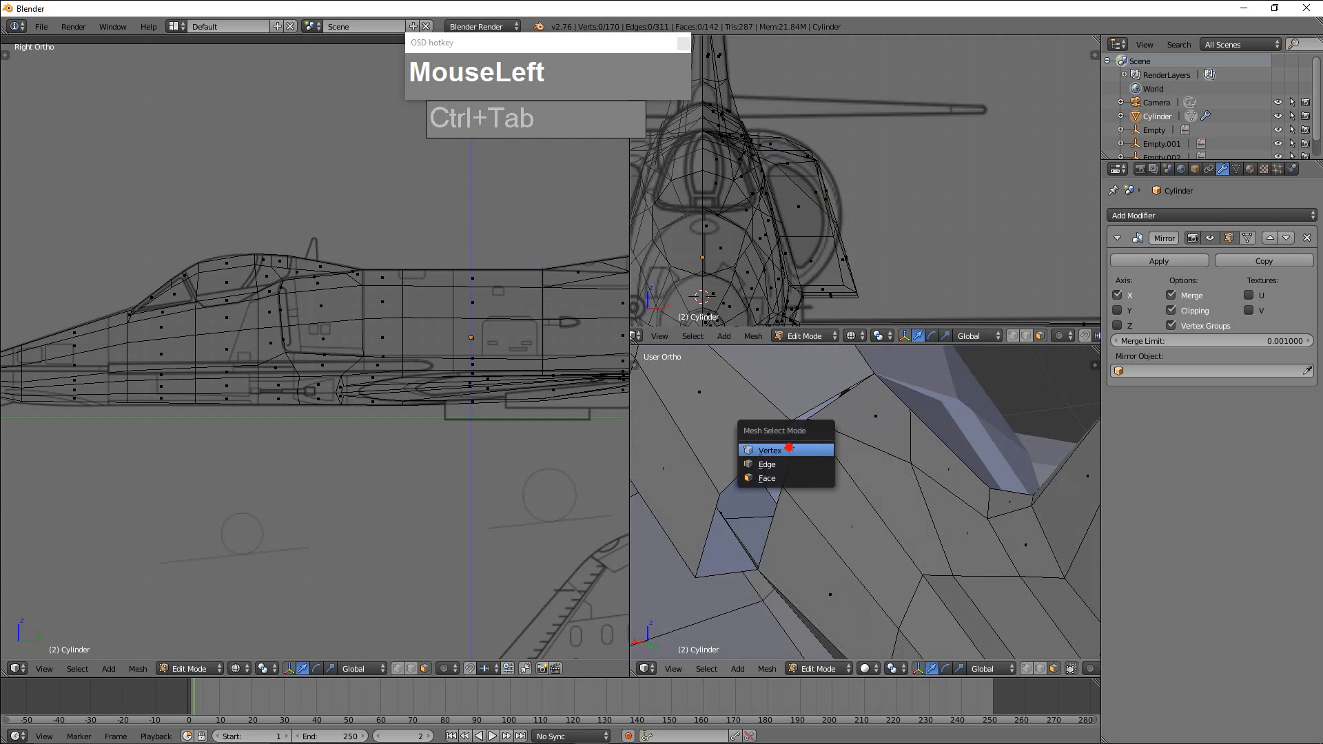
right_click(798, 422)
shift+right_click(830, 444)
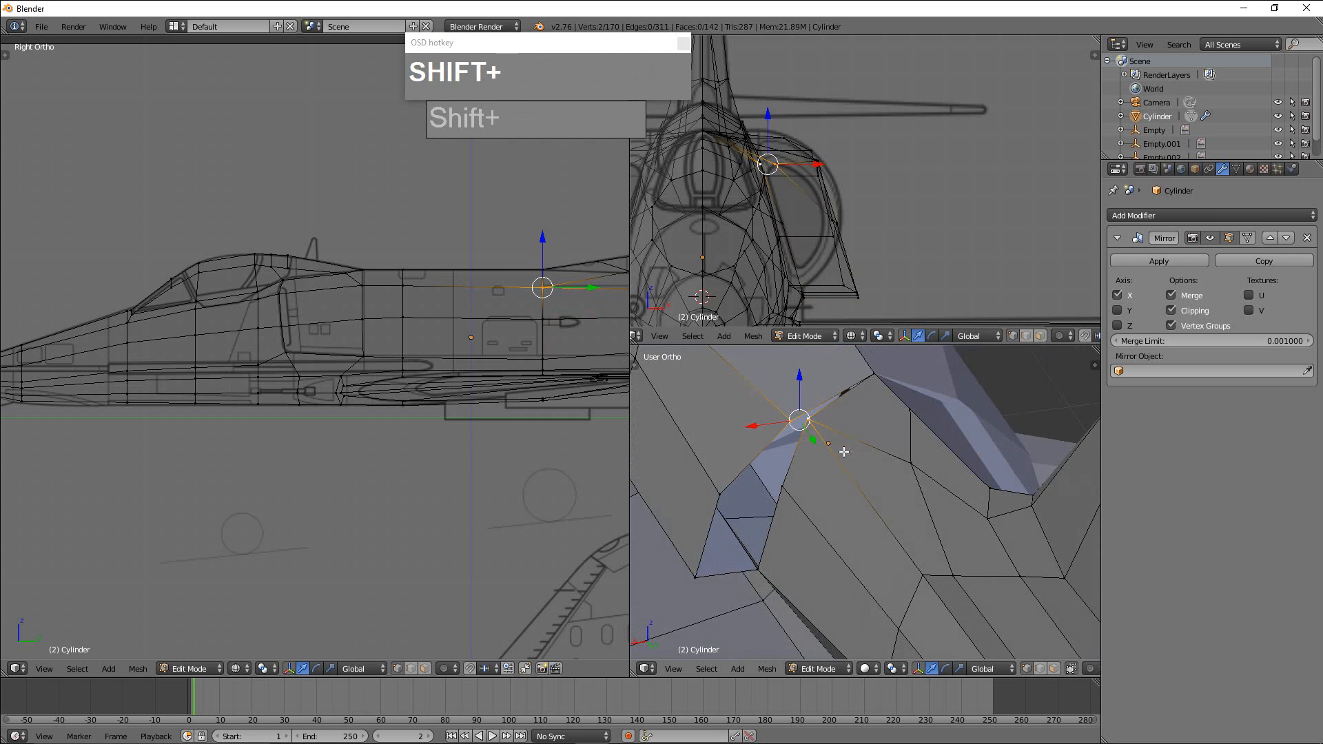
key(alt+m)
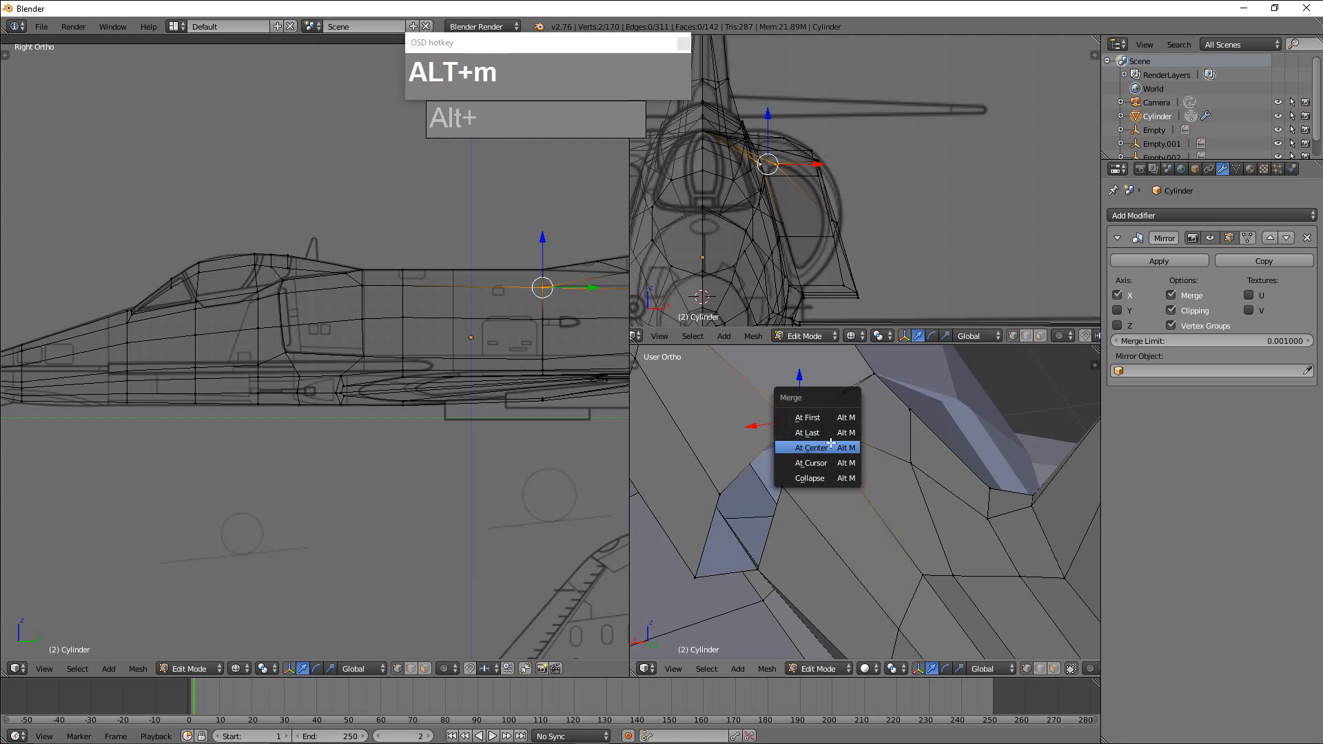
click(824, 418)
Merge the intake block's middle rear vertex into the adjacent fuselage vertex using At Last.
right_click(724, 491)
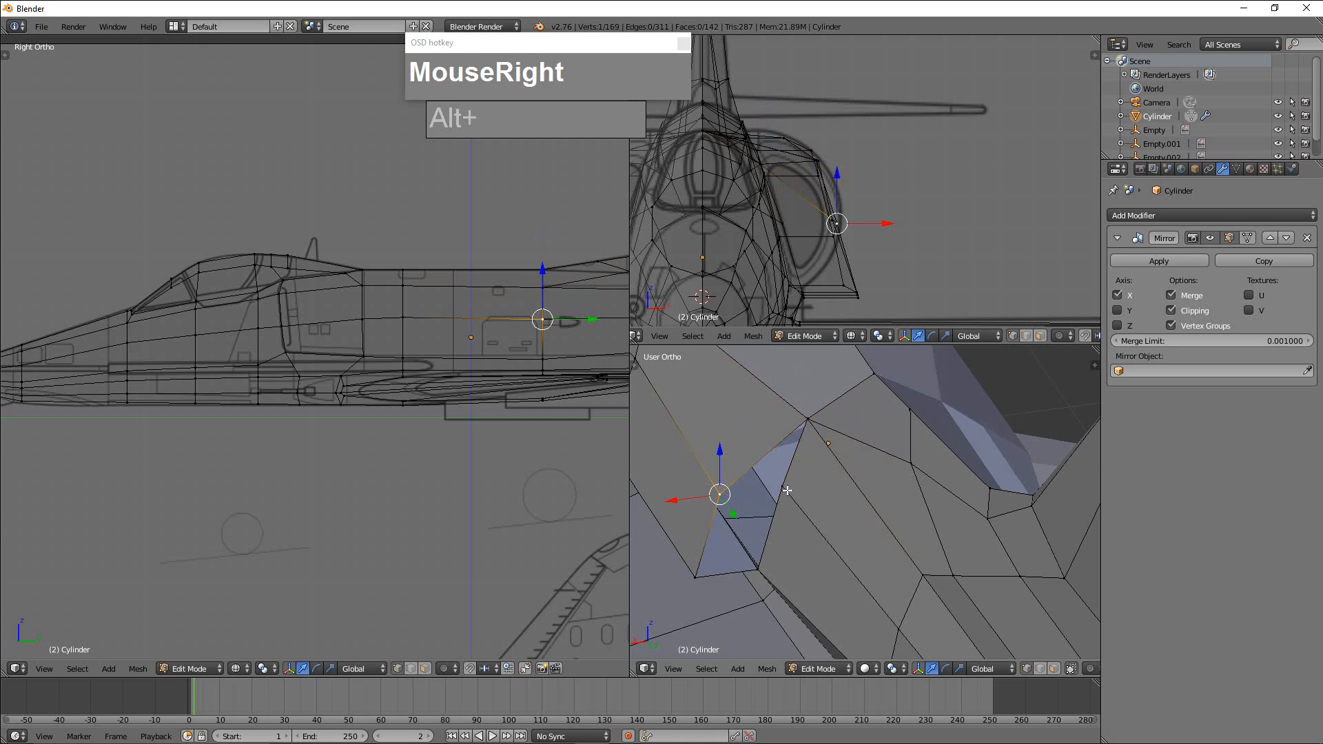
shift+right_click(786, 491)
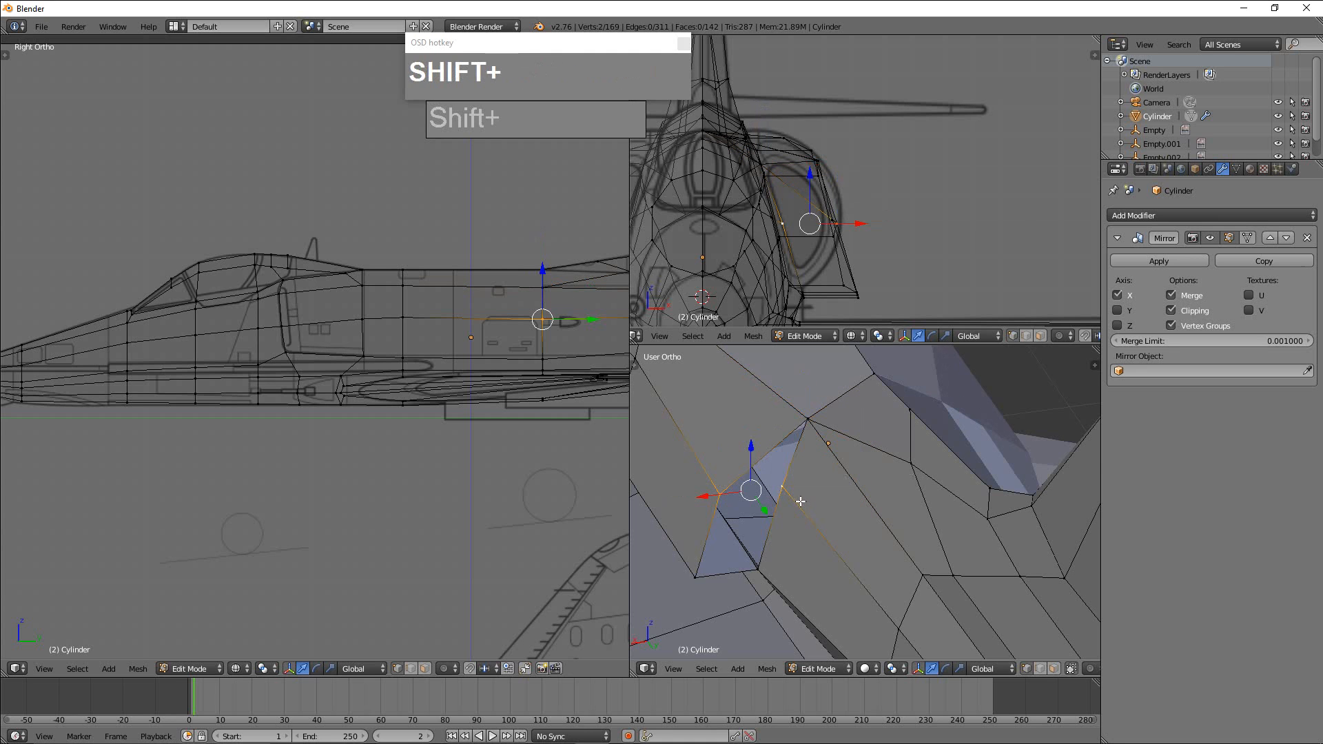
key(alt+m)
click(799, 499)
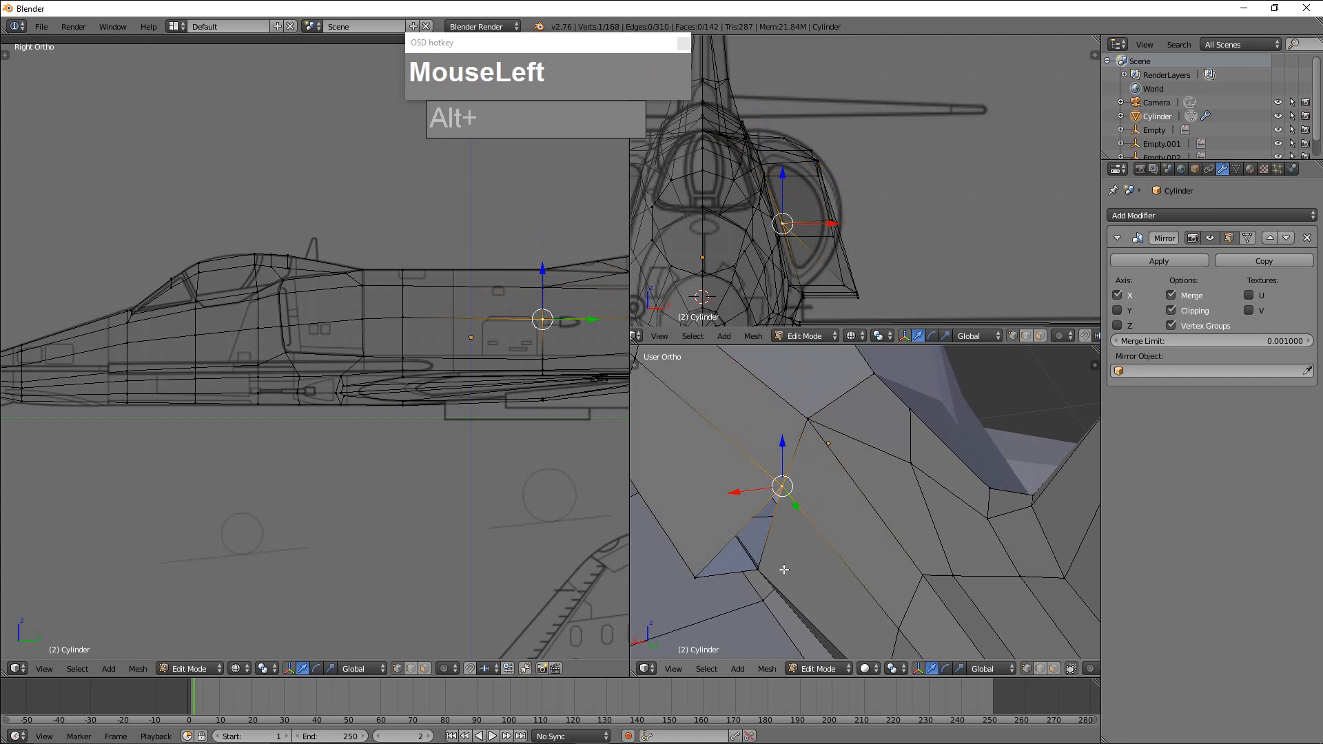
Merge the intake block's lower rear corner vertex into the adjacent fuselage vertex using At Last.
right_click(697, 577)
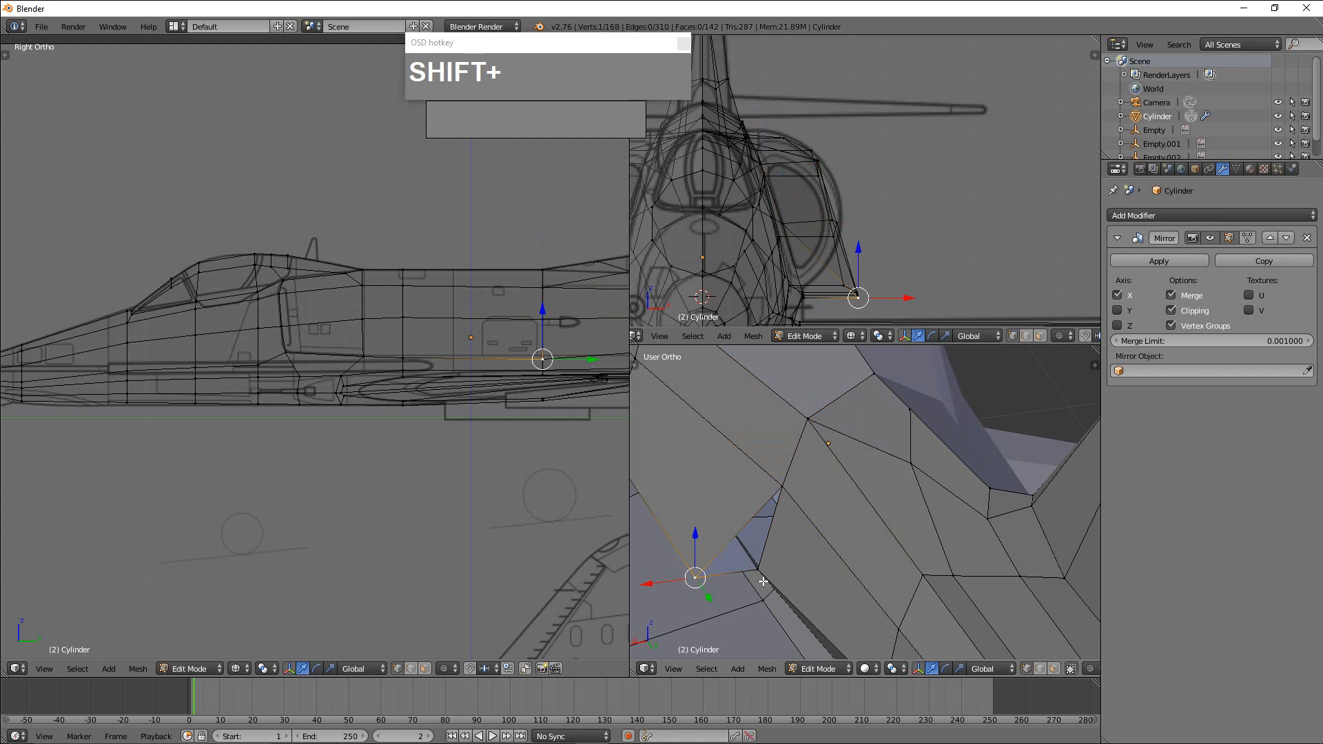
shift+right_click(759, 571)
key(alt+m)
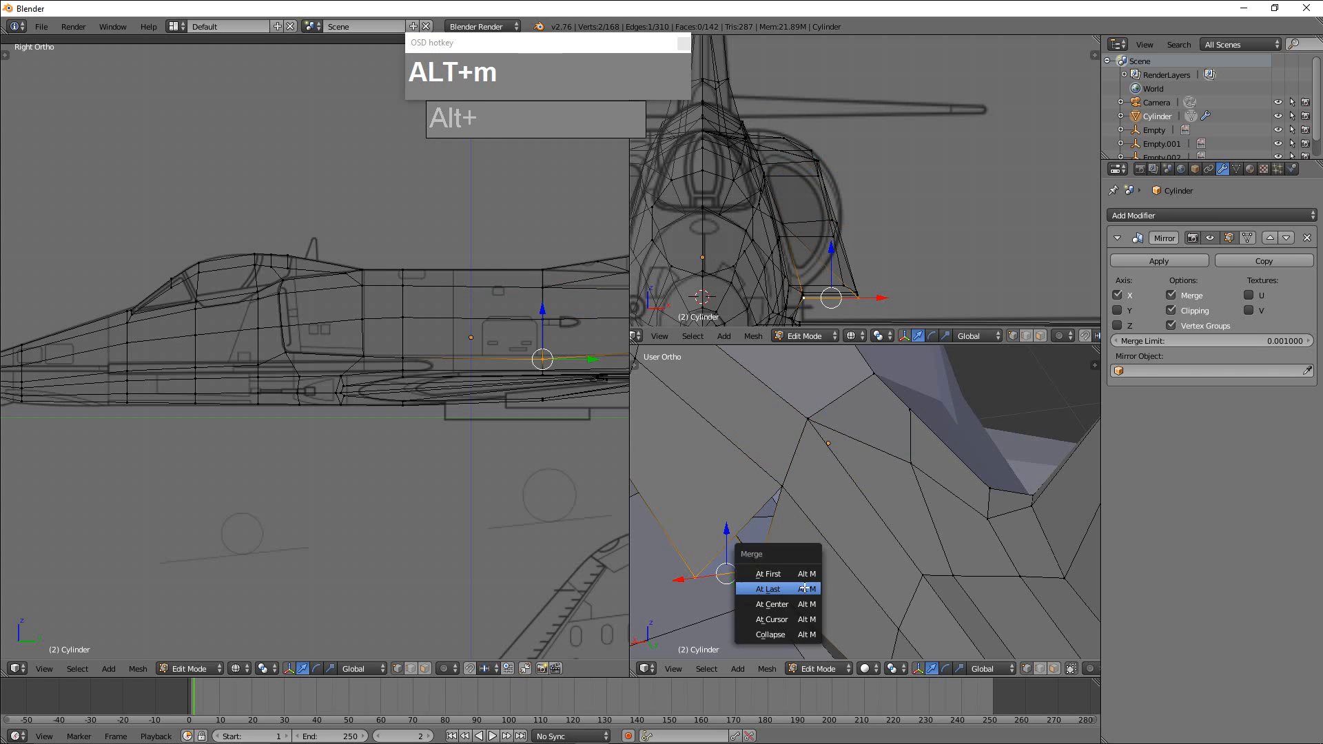
click(803, 588)
Move the intake block's lower edge vertex just ahead of the merged rear corner inward along X.
middle_drag(803, 588, 969, 508)
scroll(930, 527, up, 2)
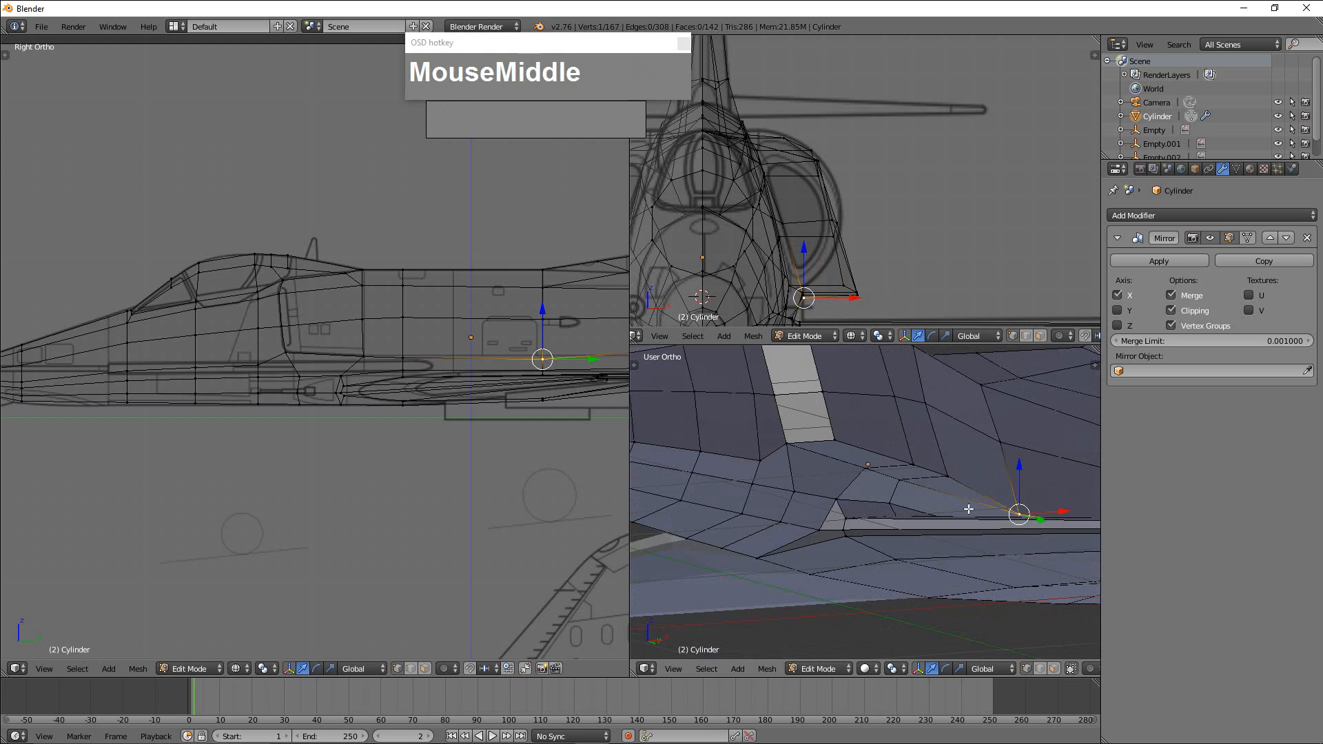
right_click(958, 474)
drag(987, 476, 979, 474)
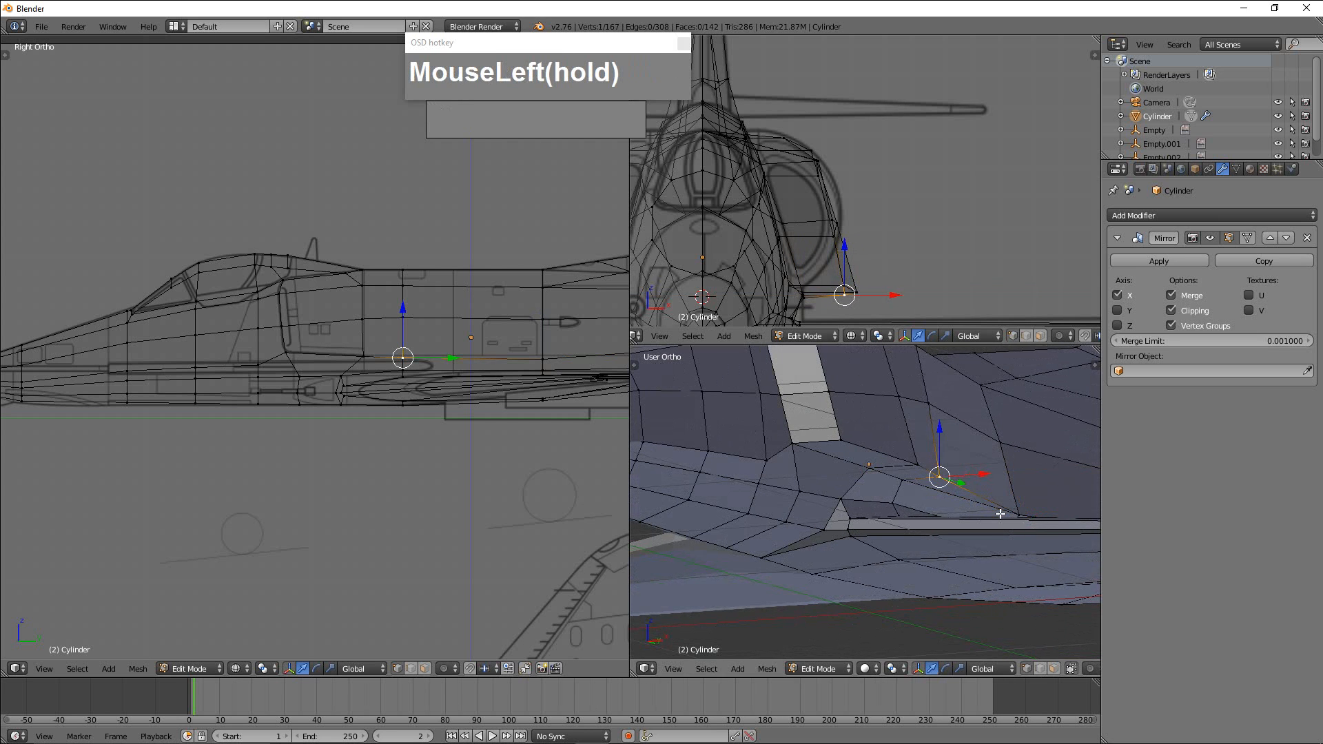
middle_drag(999, 514, 921, 480)
Move the intake block's lower front corner vertex inward along X toward the fuselage.
right_click(922, 474)
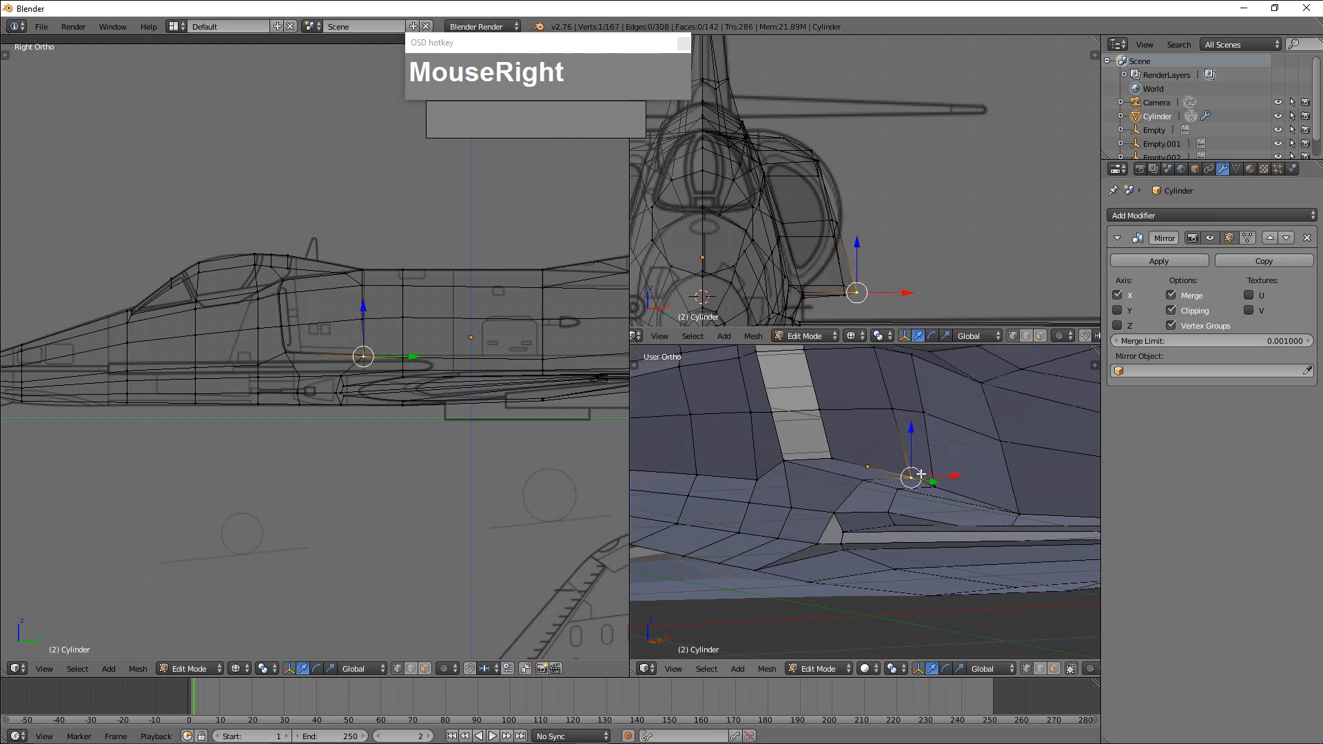
scroll(926, 497, down, 2)
scroll(889, 293, down, 3)
scroll(889, 293, up, 3)
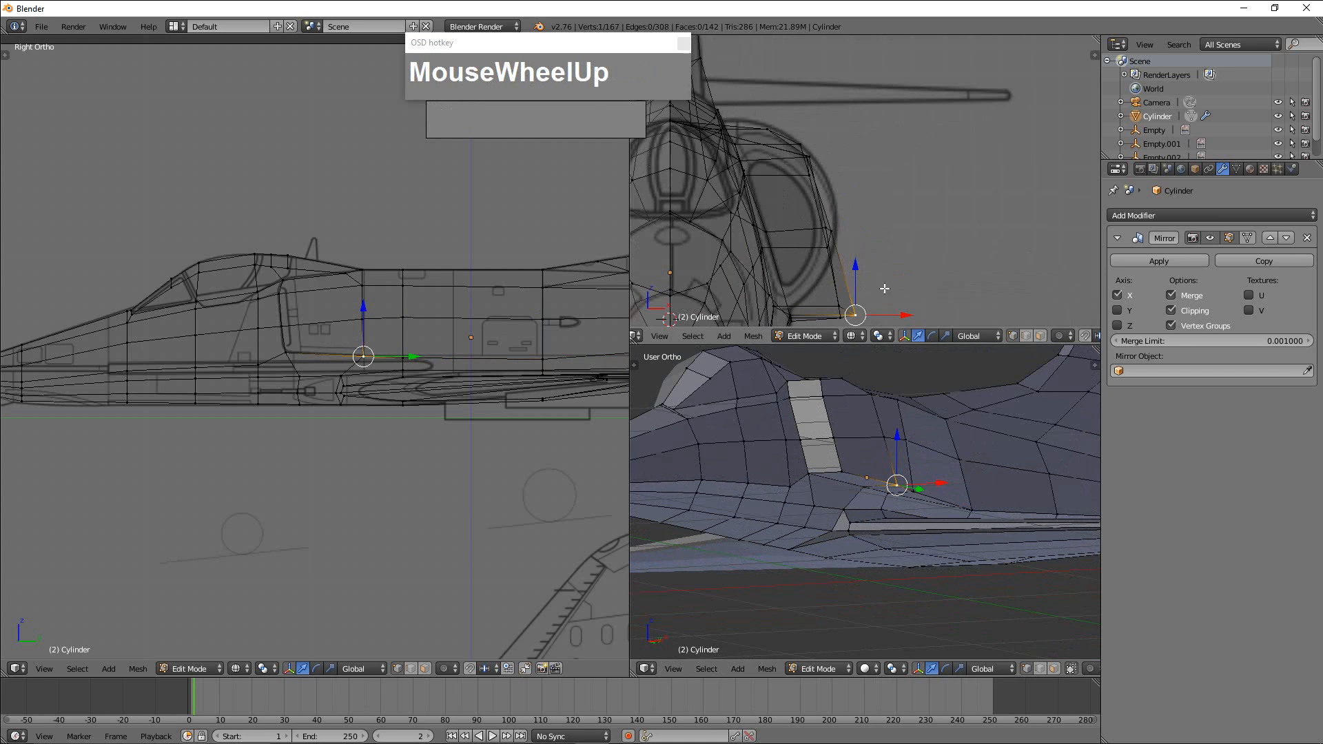
scroll(896, 296, down, 2)
right_click(841, 472)
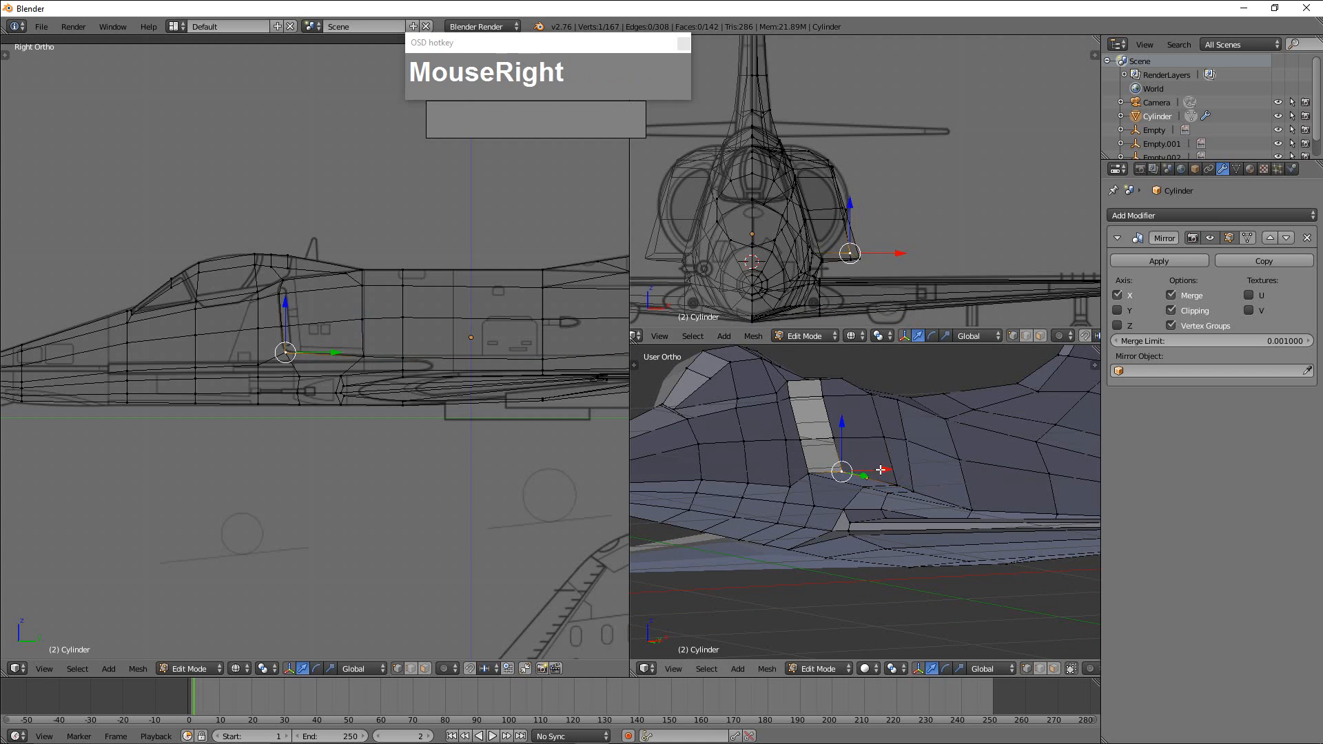
drag(886, 469, 862, 470)
Move the lower edge vertex directly behind the intake's front corner inward along X.
right_click(904, 486)
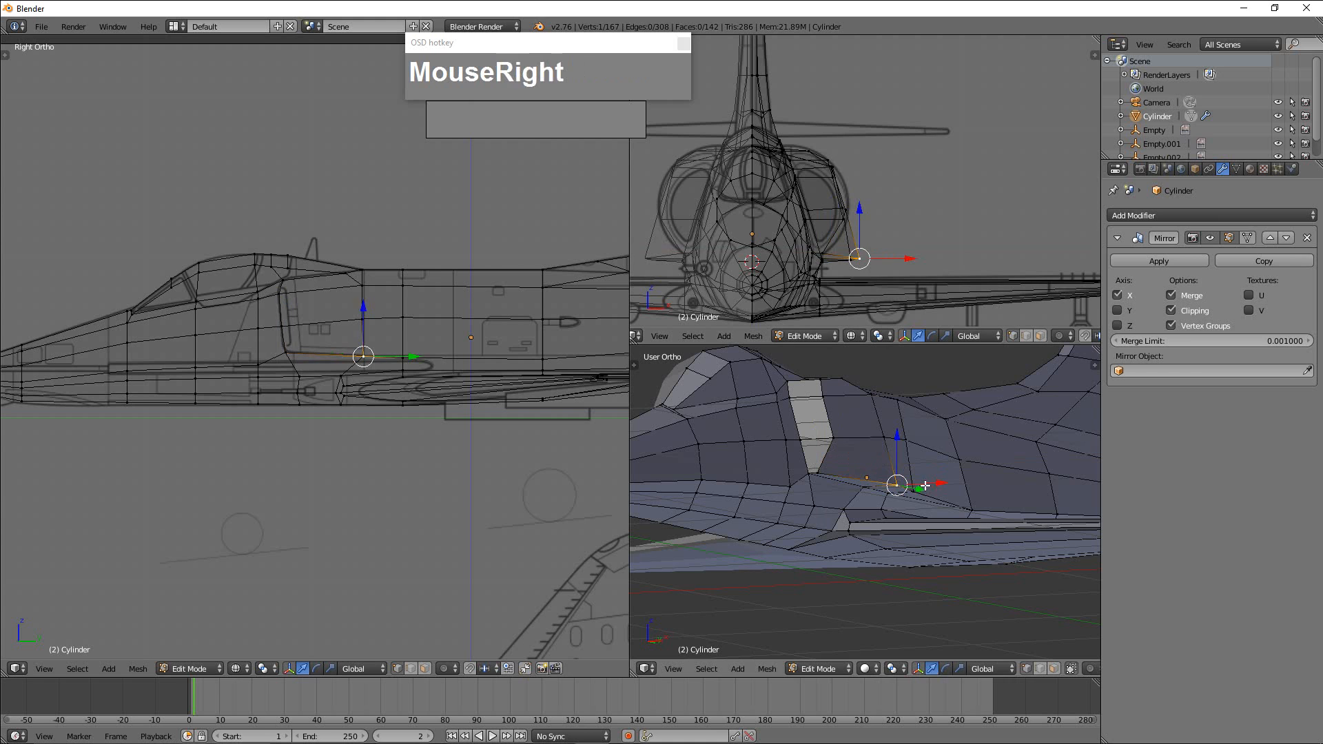
drag(939, 484, 921, 492)
right_click(916, 491)
middle_drag(921, 491, 932, 459)
Switch to face selection and delete the three narrow faces along the underside of the intake block.
scroll(962, 461, up, 2)
scroll(923, 453, down, 2)
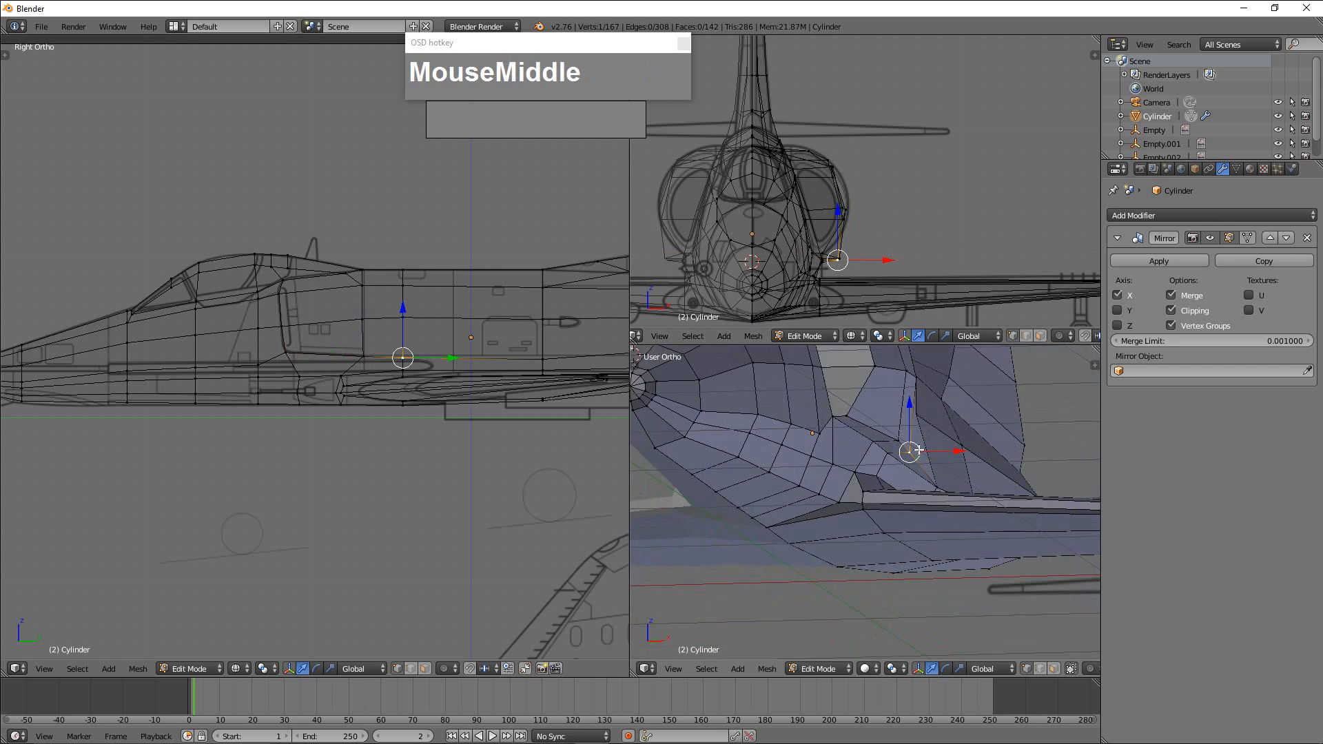
scroll(941, 466, up, 2)
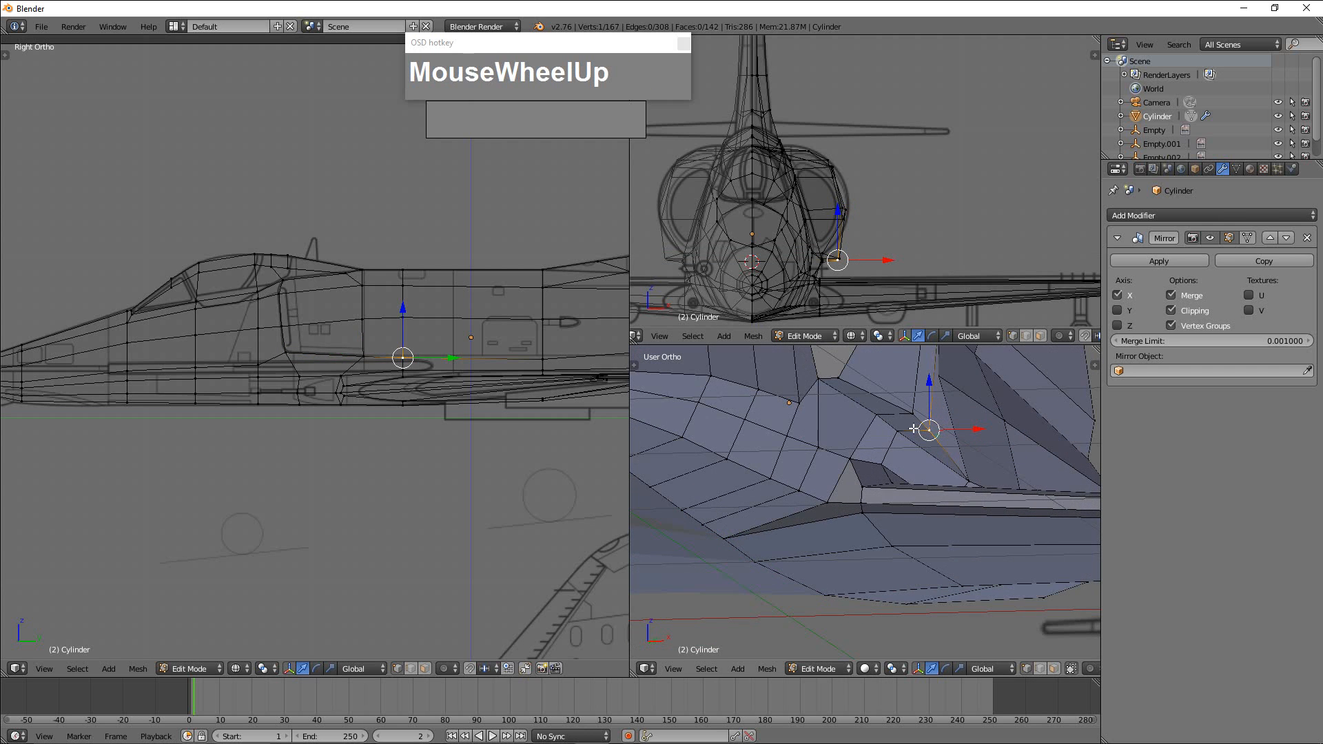
scroll(924, 430, up, 1)
shift+middle_drag(939, 434, 895, 473)
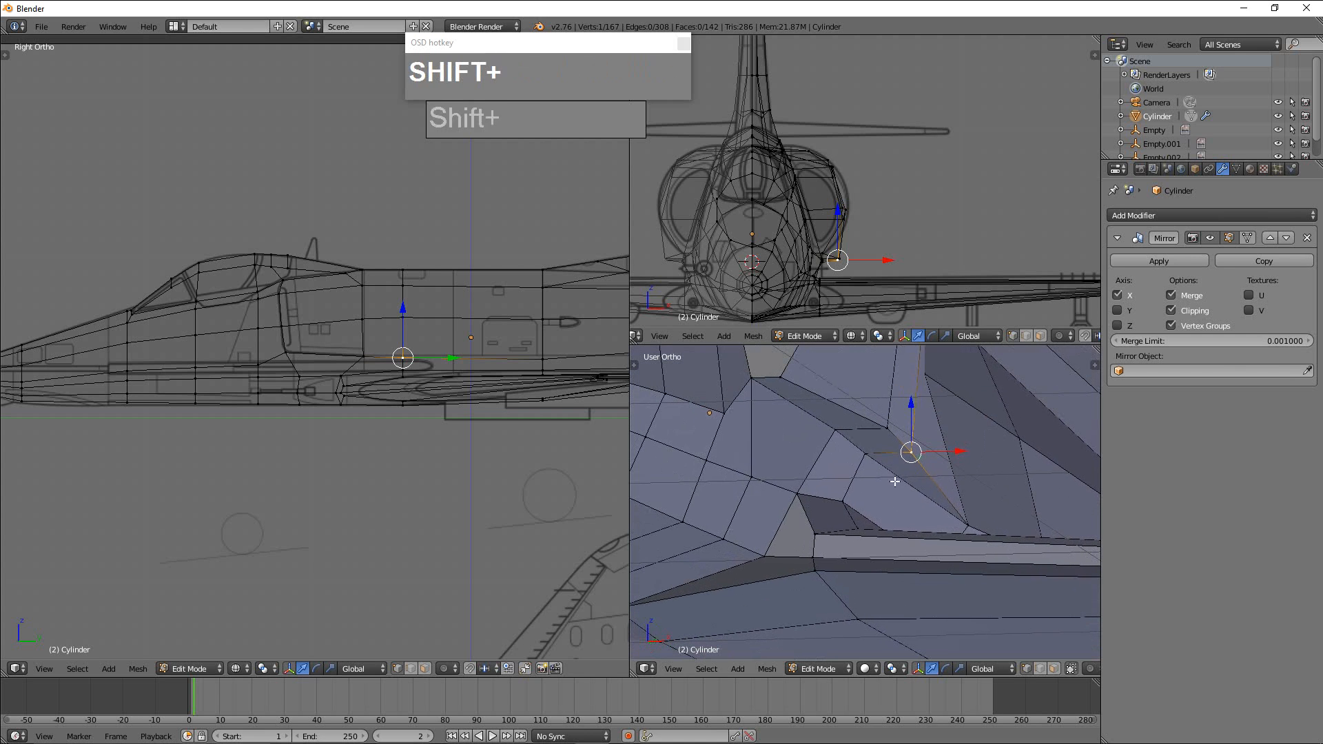
key(ctrl+Tab)
click(897, 485)
right_click(916, 473)
shift+right_click(887, 457)
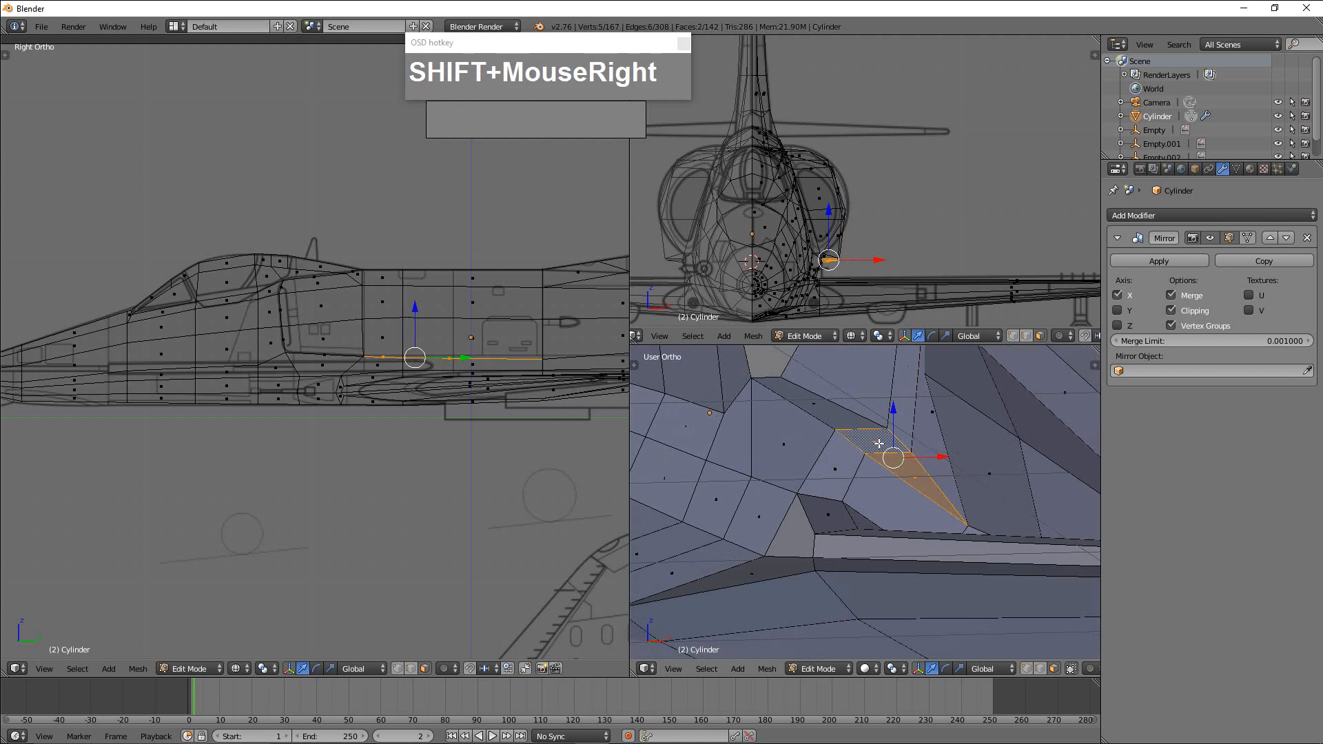
shift+right_click(838, 423)
key(x)
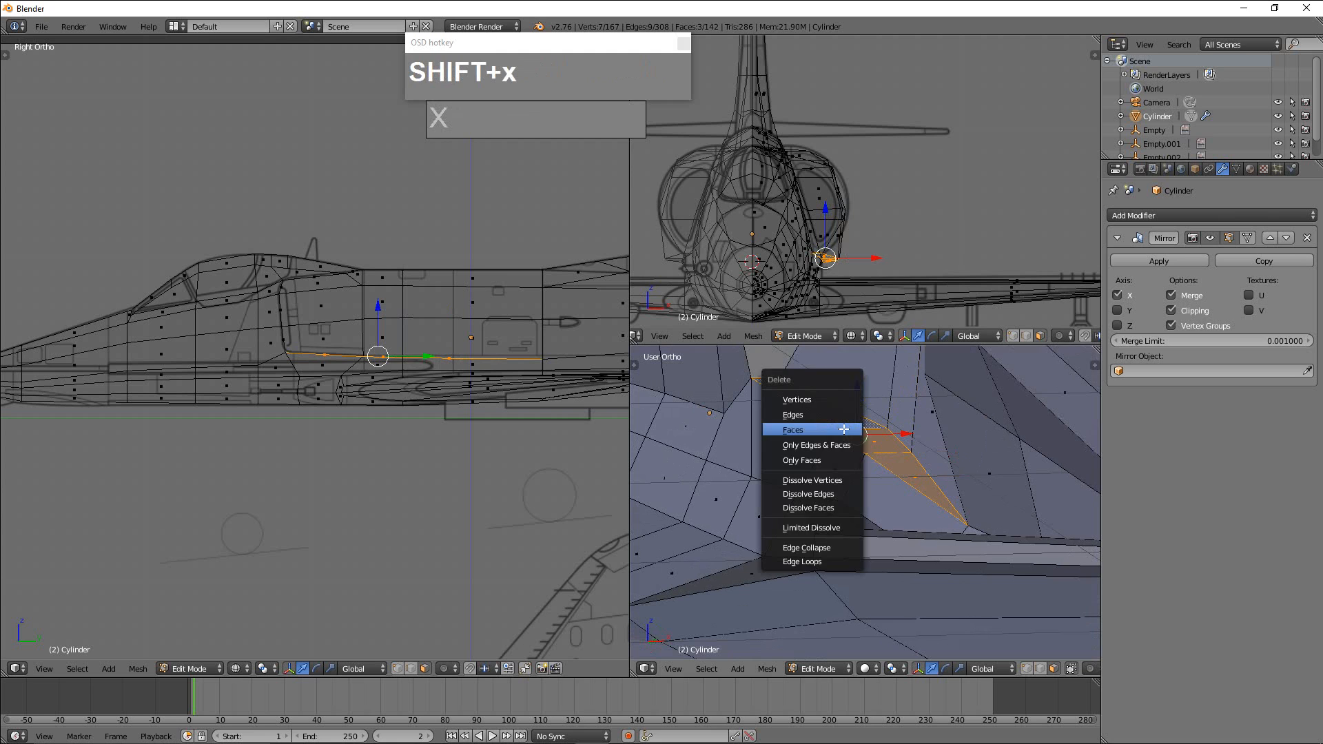
click(845, 430)
Switch to vertex selection and merge the rearmost open lower edge vertex into the facing fuselage vertex using At Last.
key(ctrl+Tab)
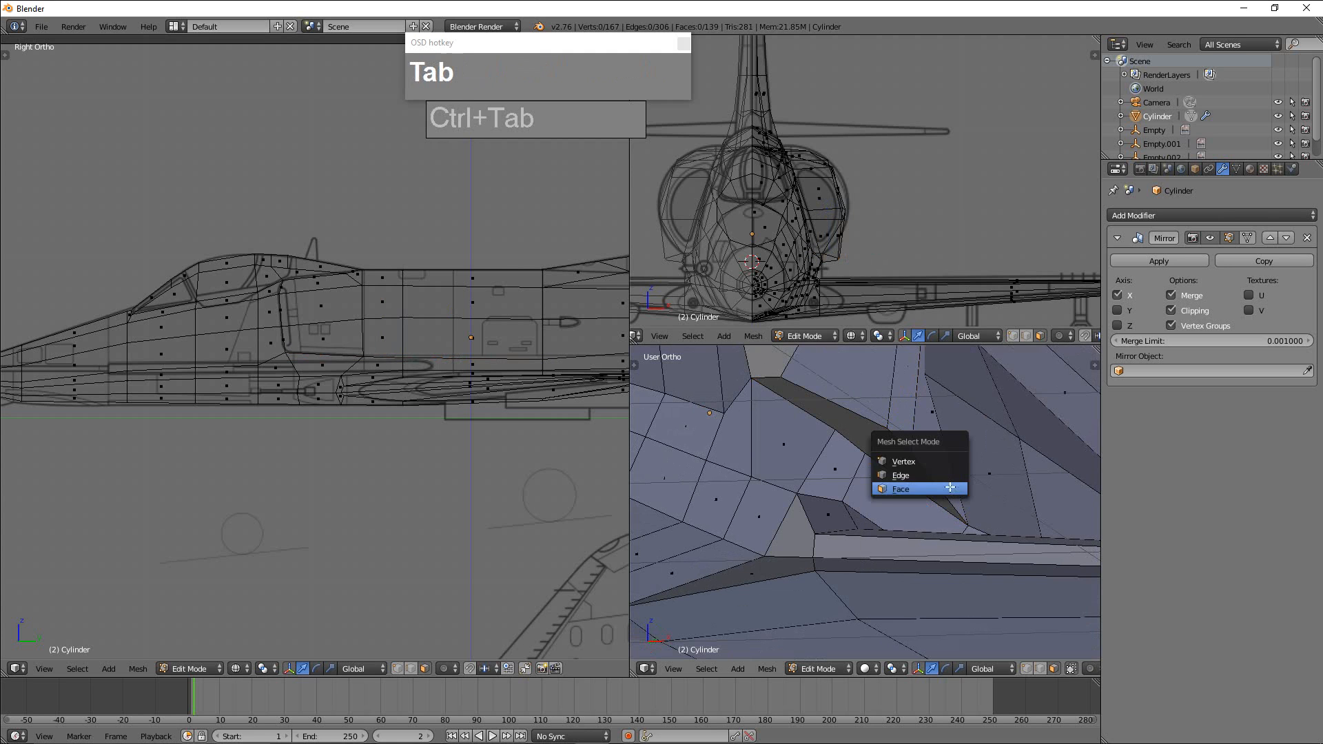
click(931, 467)
right_click(911, 450)
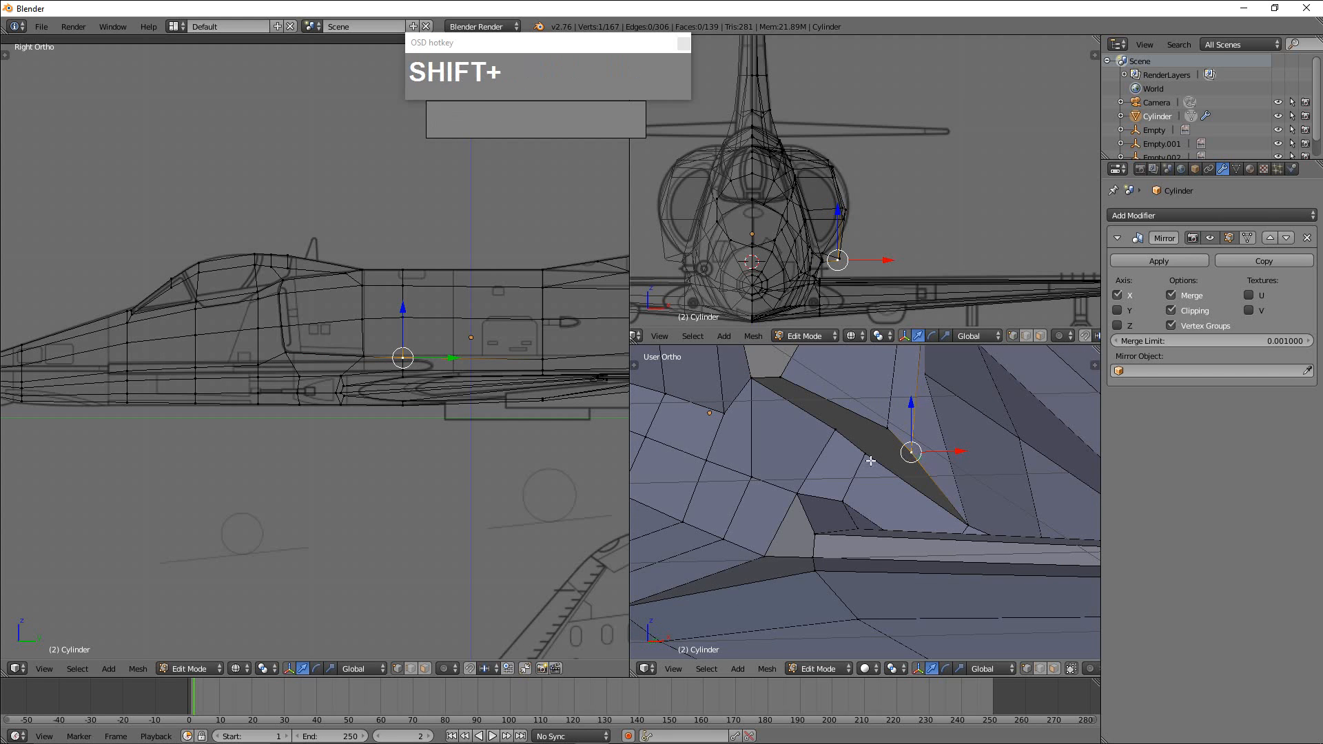
shift+right_click(869, 456)
key(alt+m)
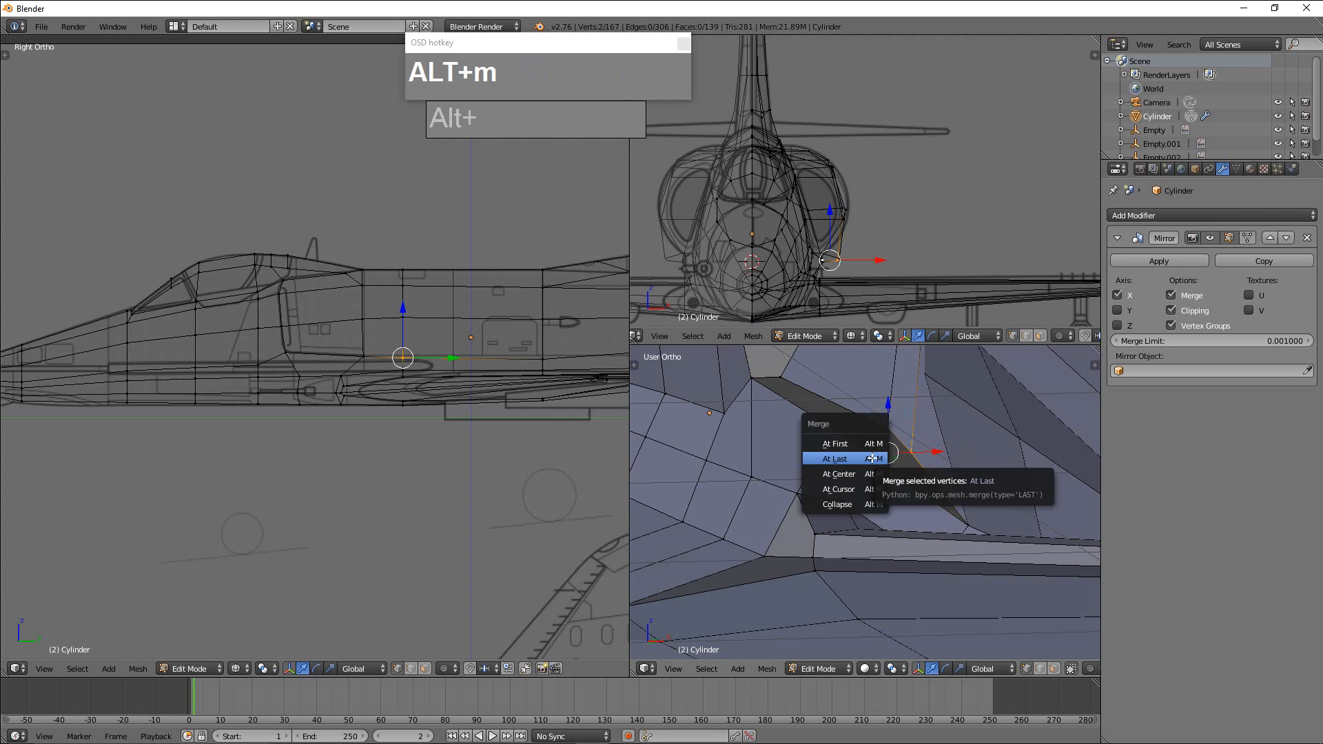
click(869, 460)
Merge the next lower edge vertex forward into its facing fuselage vertex using At Last.
shift+right_click(836, 432)
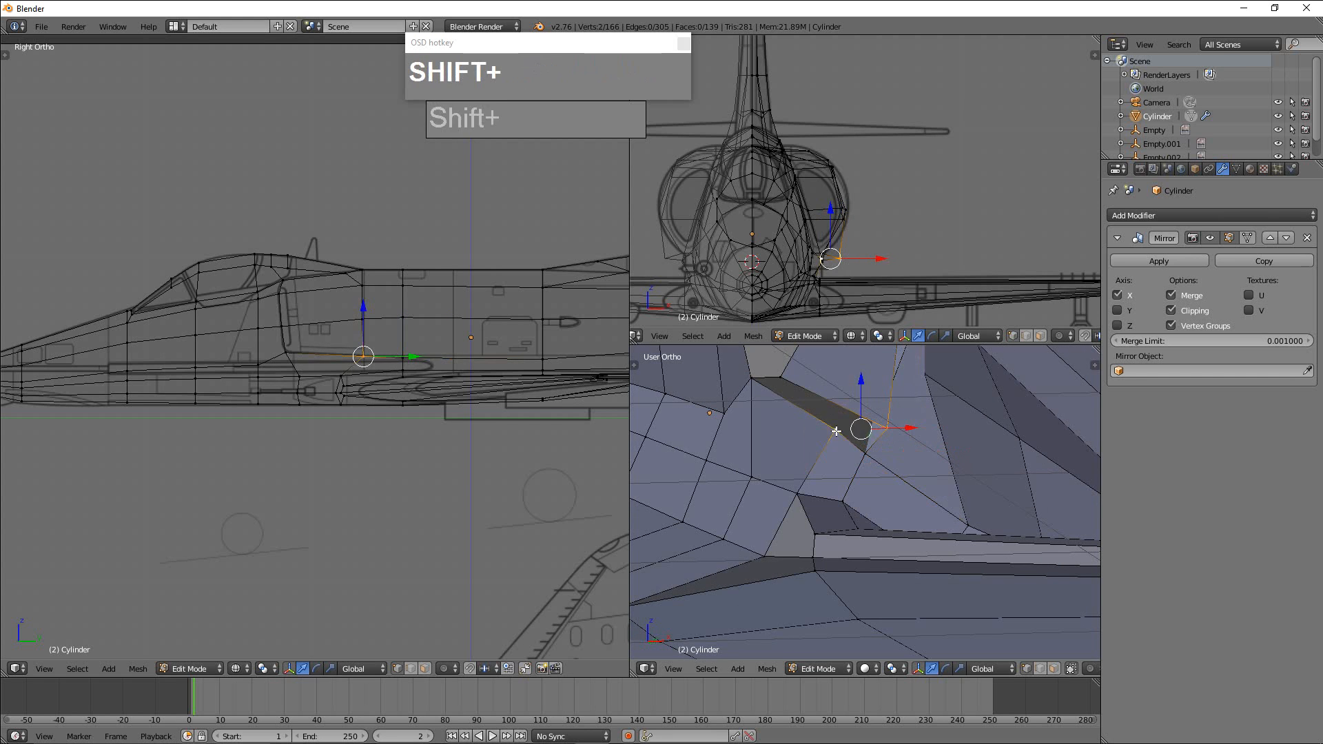
key(alt+m)
click(848, 432)
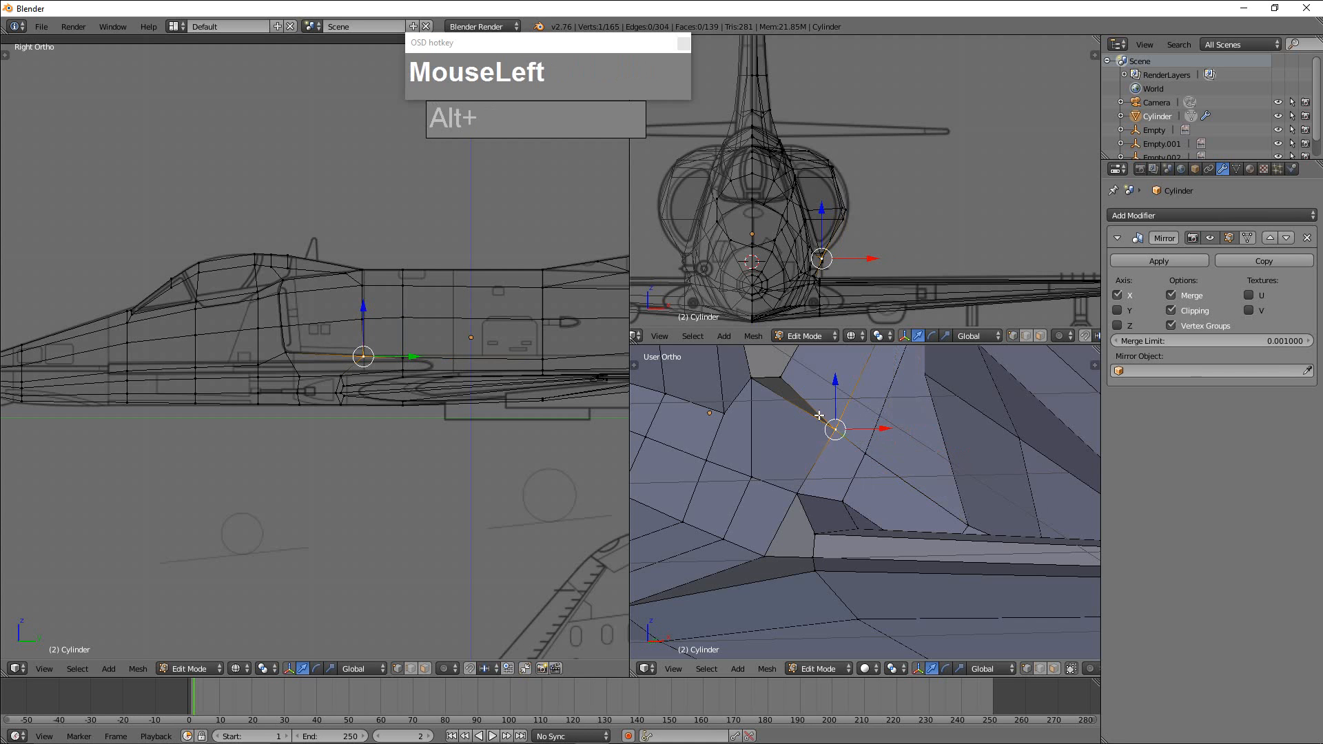
Delete the three faces closing the front of the intake block.
shift+middle_drag(847, 431, 868, 530)
right_click(829, 439)
scroll(851, 454, down, 2)
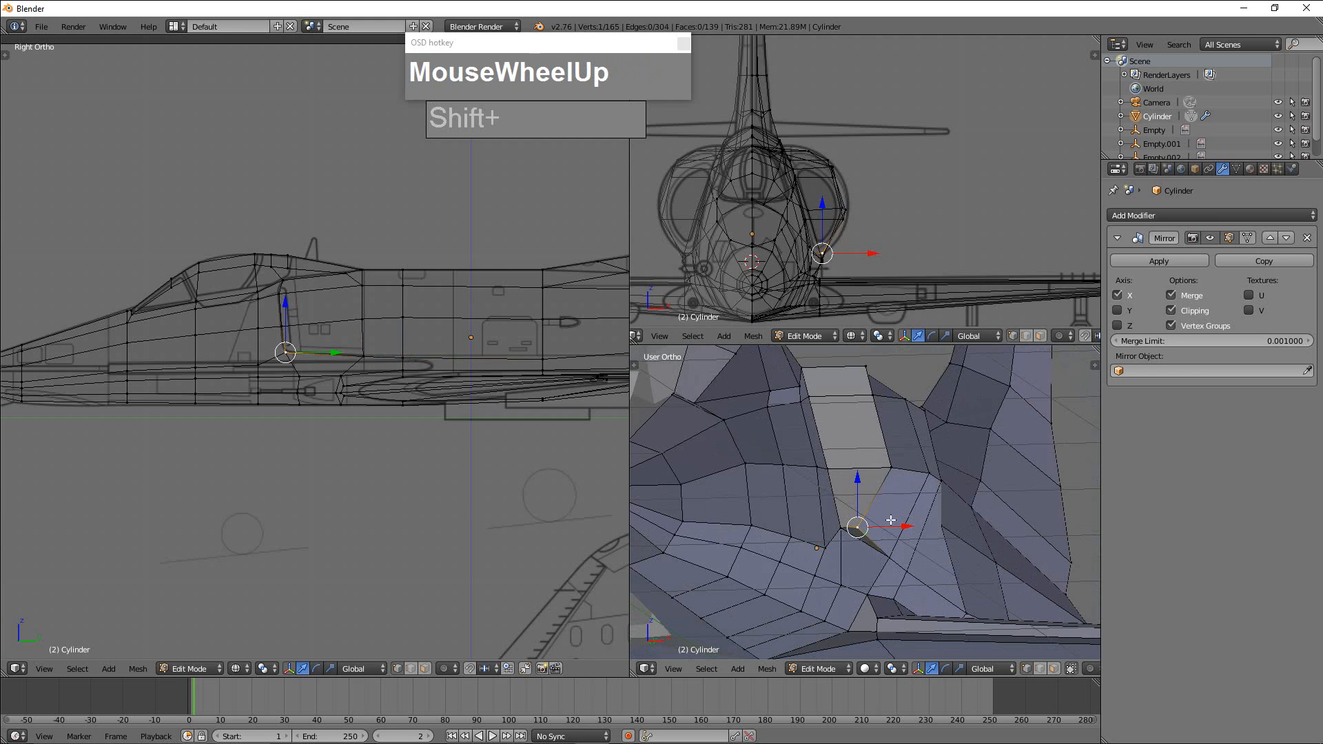
scroll(892, 521, up, 2)
click(852, 538)
right_click(850, 494)
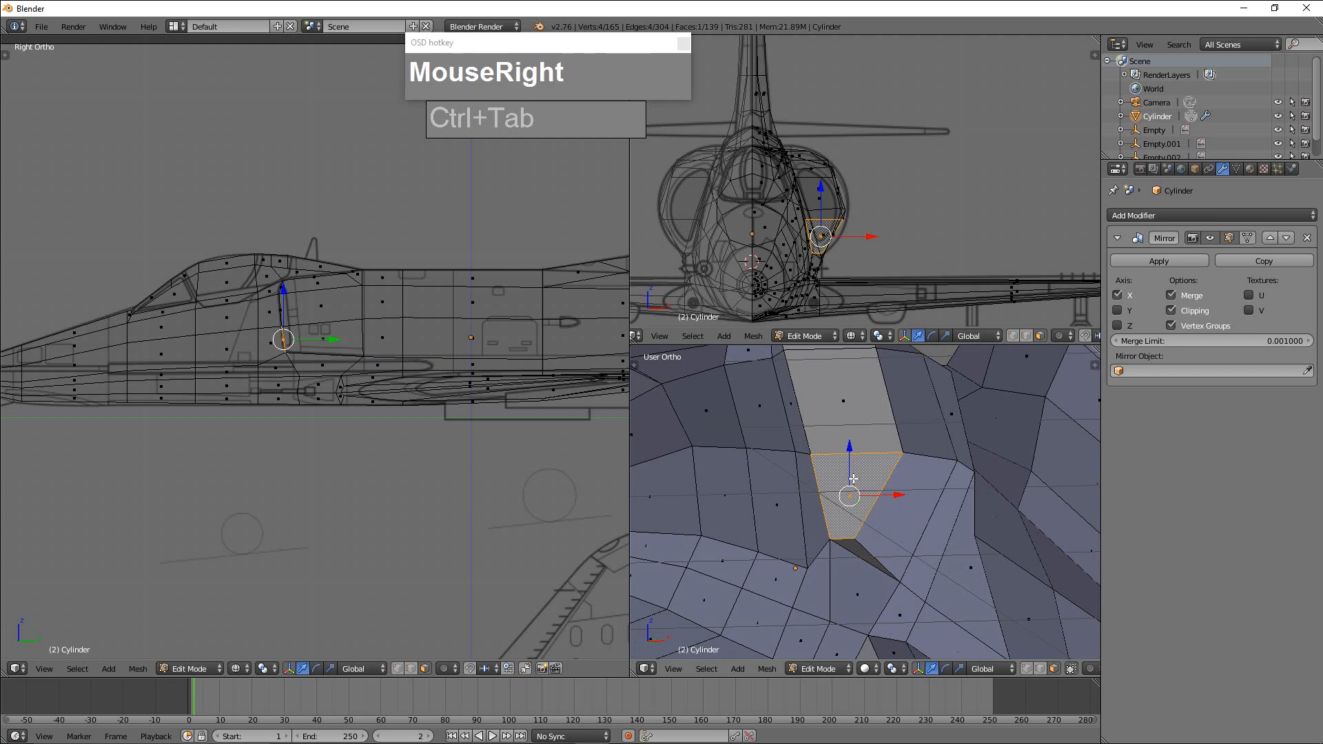
shift+right_click(842, 415)
scroll(842, 413, down, 3)
shift+right_click(842, 409)
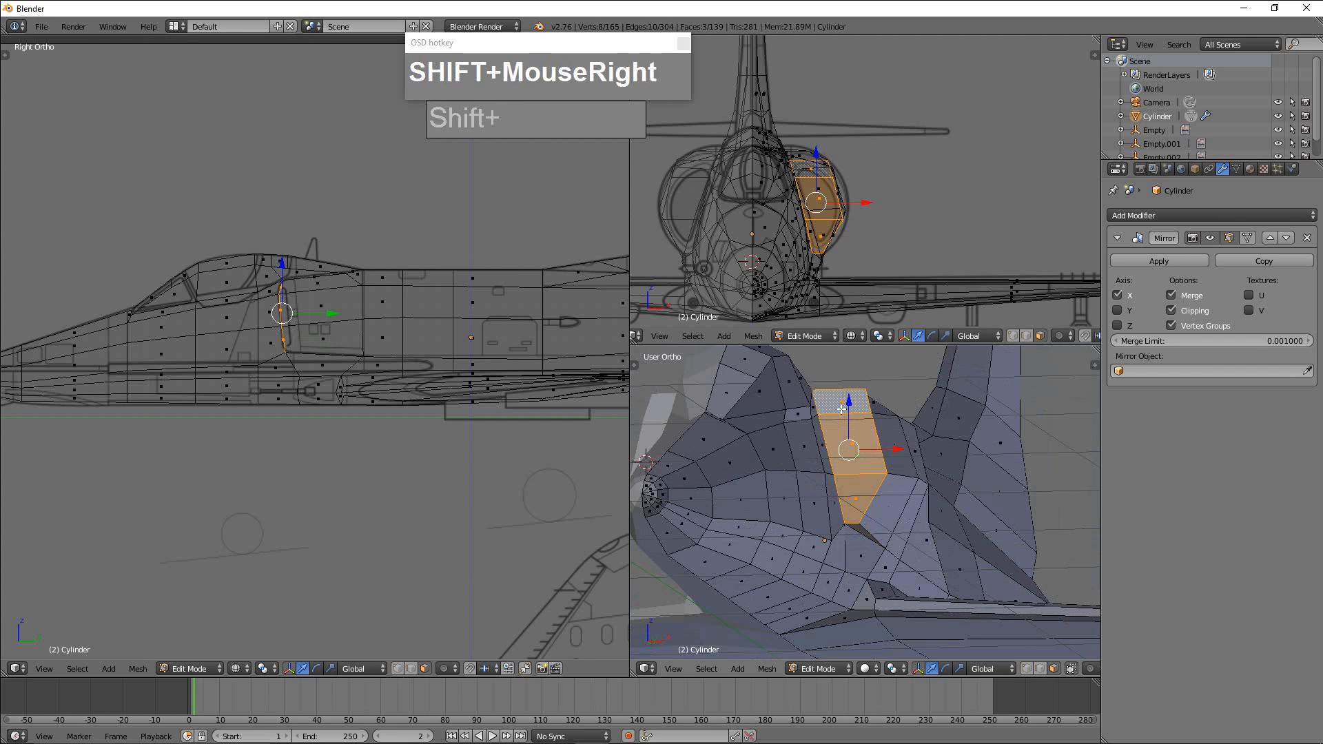
key(shift+x)
click(861, 443)
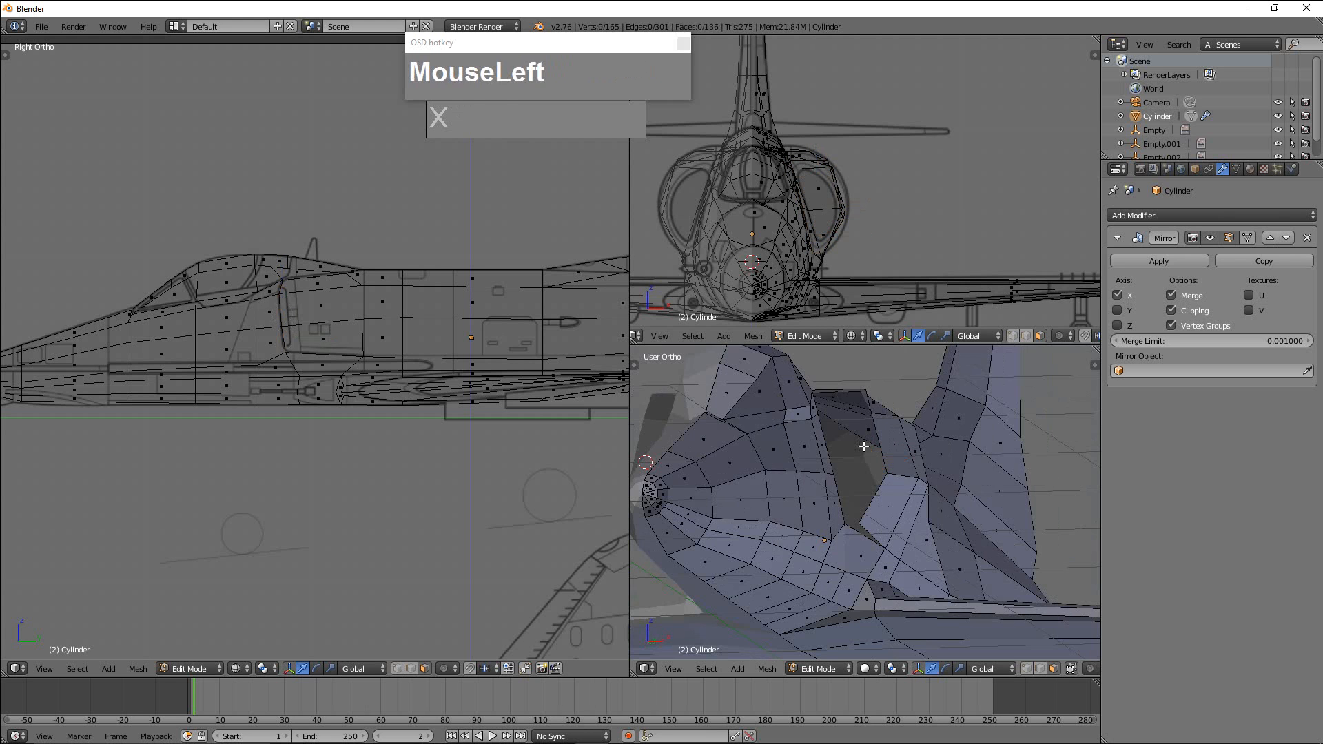
Switch to vertex selection and merge the intake's lower front corner vertex into the adjacent fuselage vertex.
scroll(865, 496, up, 2)
key(ctrl+Tab)
click(865, 517)
right_click(852, 537)
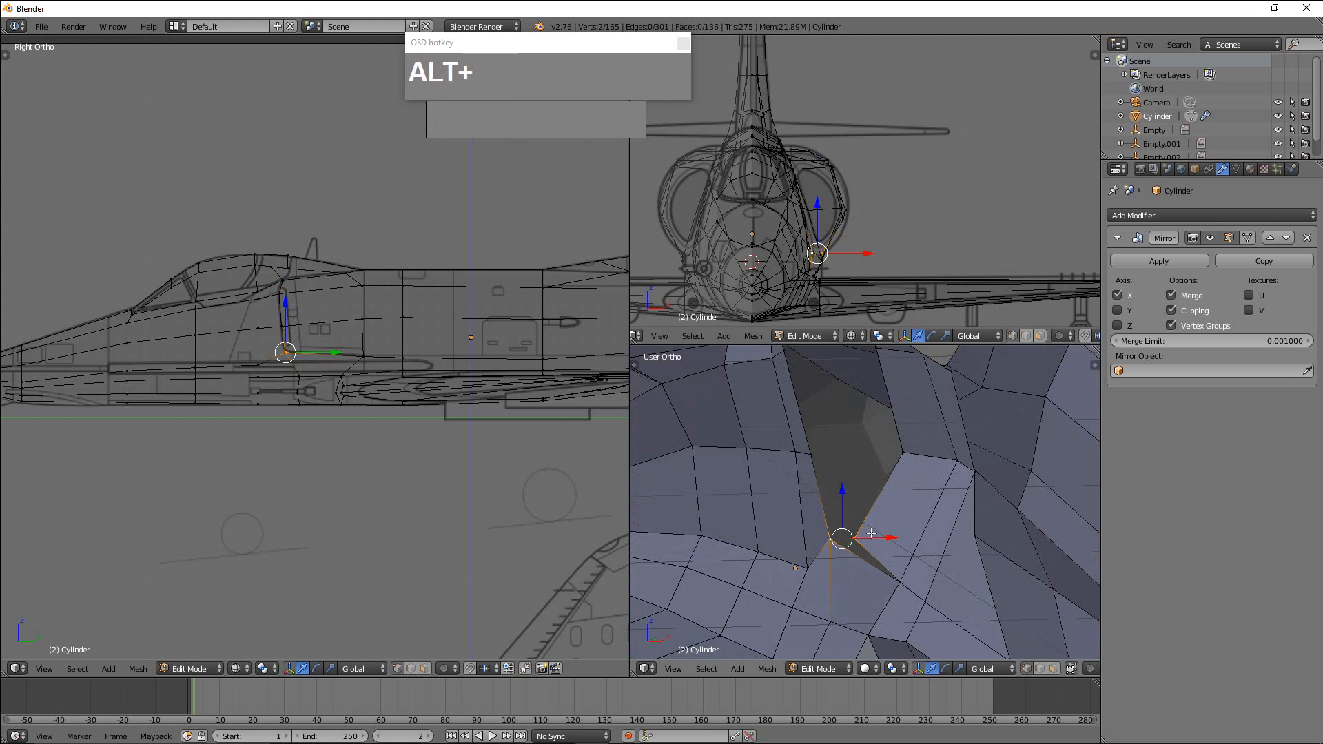
click(872, 532)
Examine the intake opening and the fuselage top behind the canopy from several angles.
scroll(869, 533, down, 2)
middle_drag(870, 532, 903, 482)
scroll(896, 552, up, 2)
scroll(941, 502, up, 2)
scroll(965, 494, down, 4)
scroll(851, 513, up, 5)
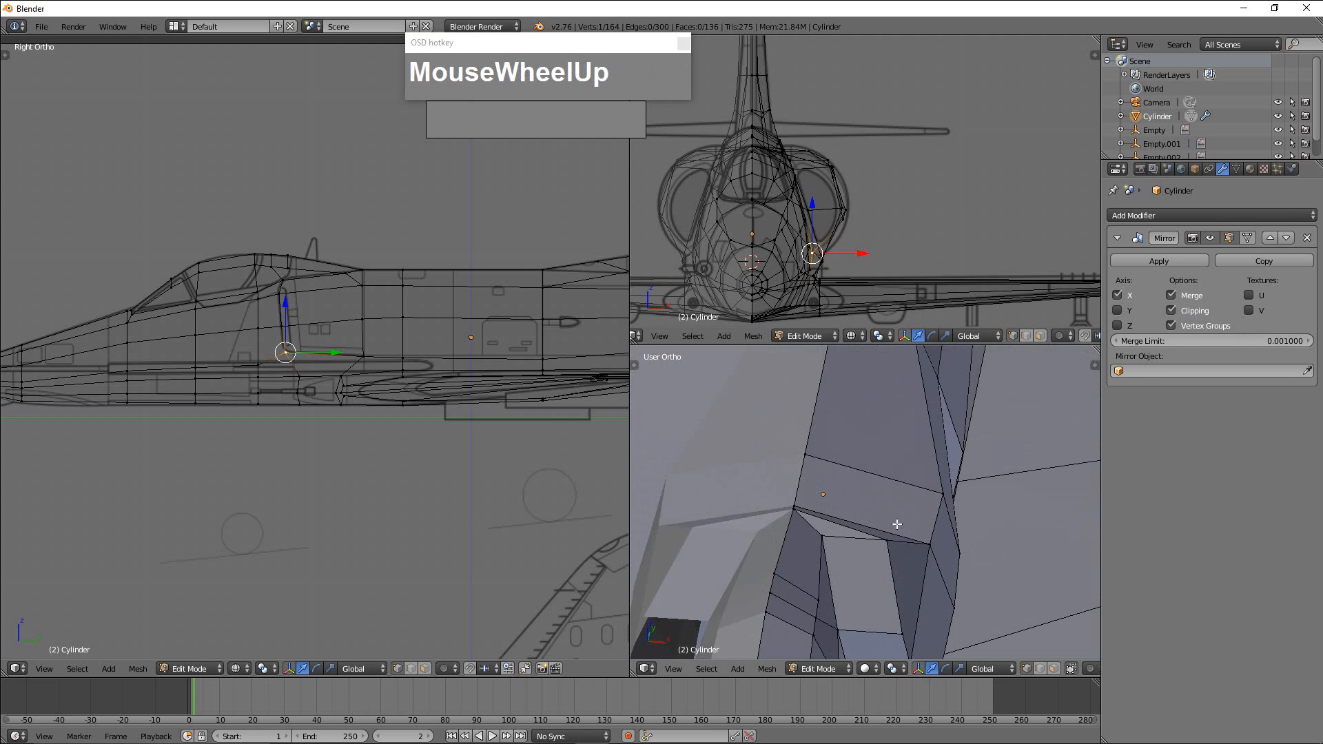
middle_drag(896, 524, 846, 560)
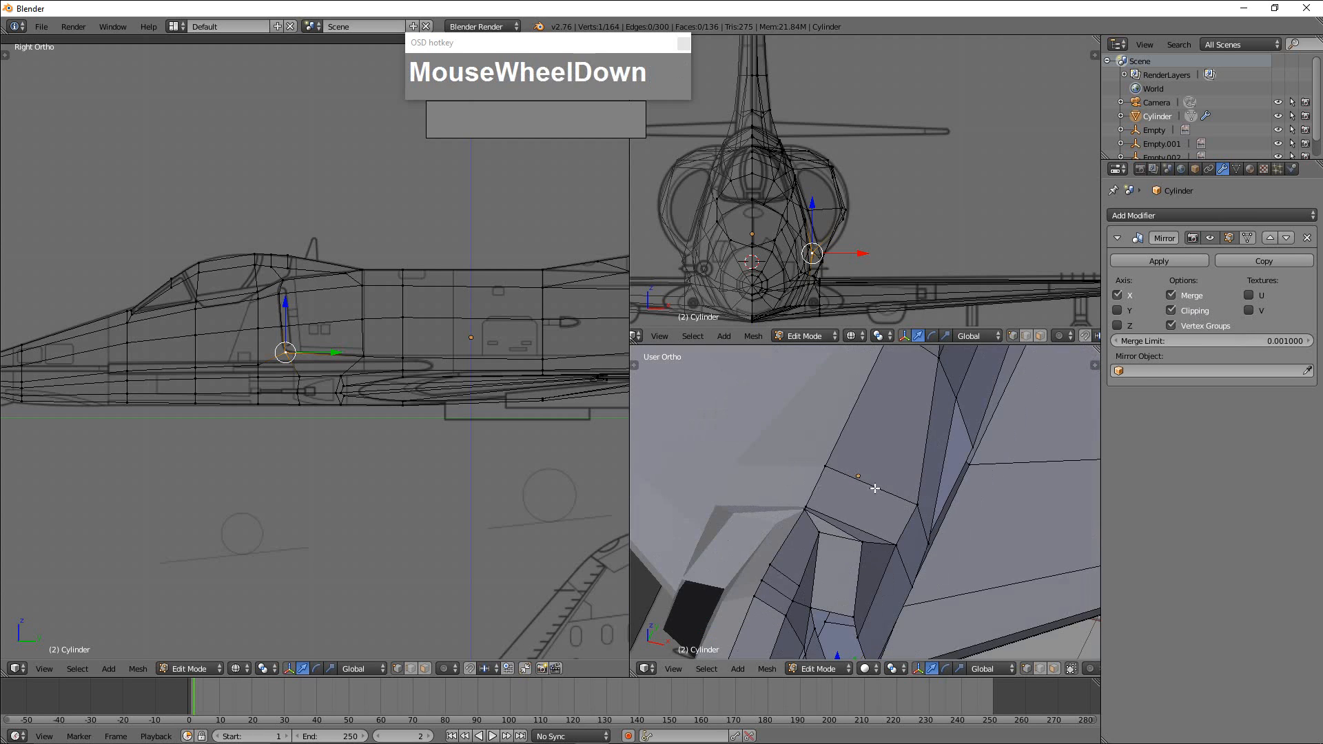
shift+middle_drag(876, 488, 841, 551)
scroll(792, 518, up, 2)
scroll(854, 526, up, 2)
scroll(842, 551, down, 2)
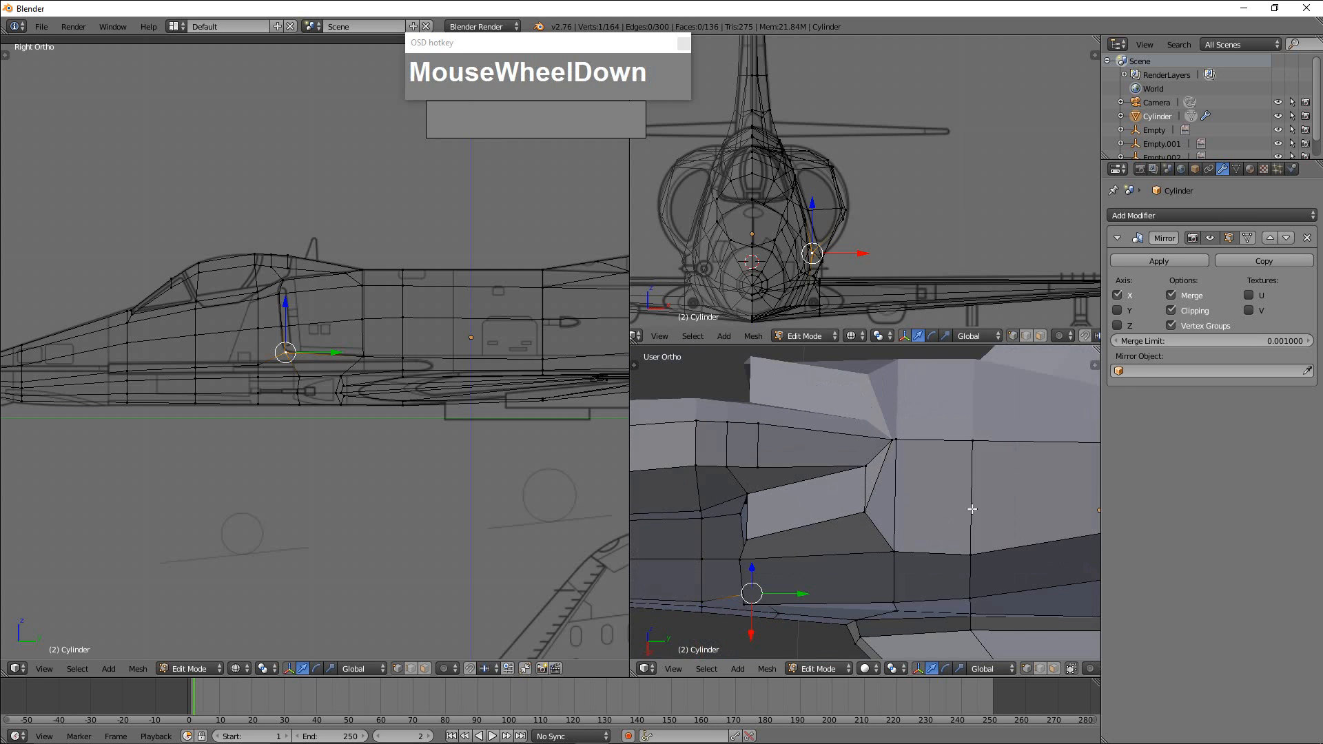
middle_drag(972, 508, 886, 501)
scroll(845, 481, down, 2)
key(ctrl+r)
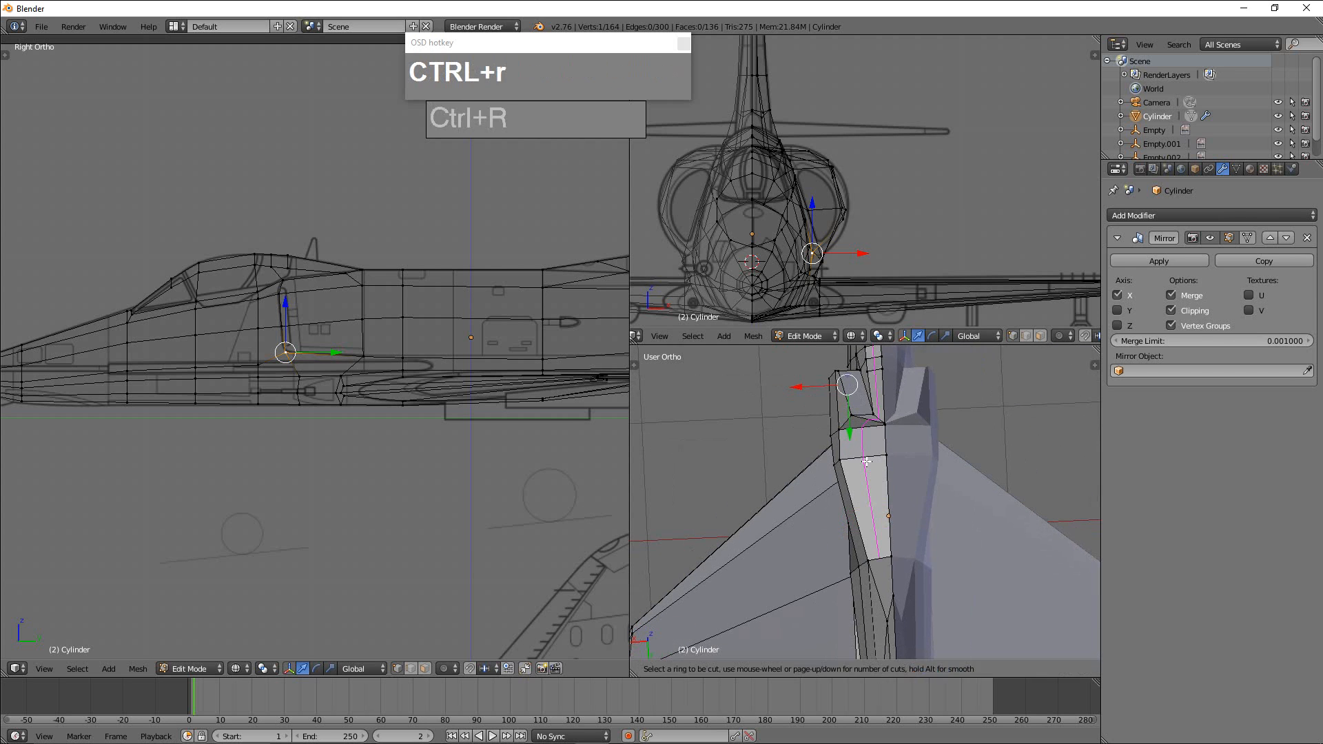
right_click(865, 459)
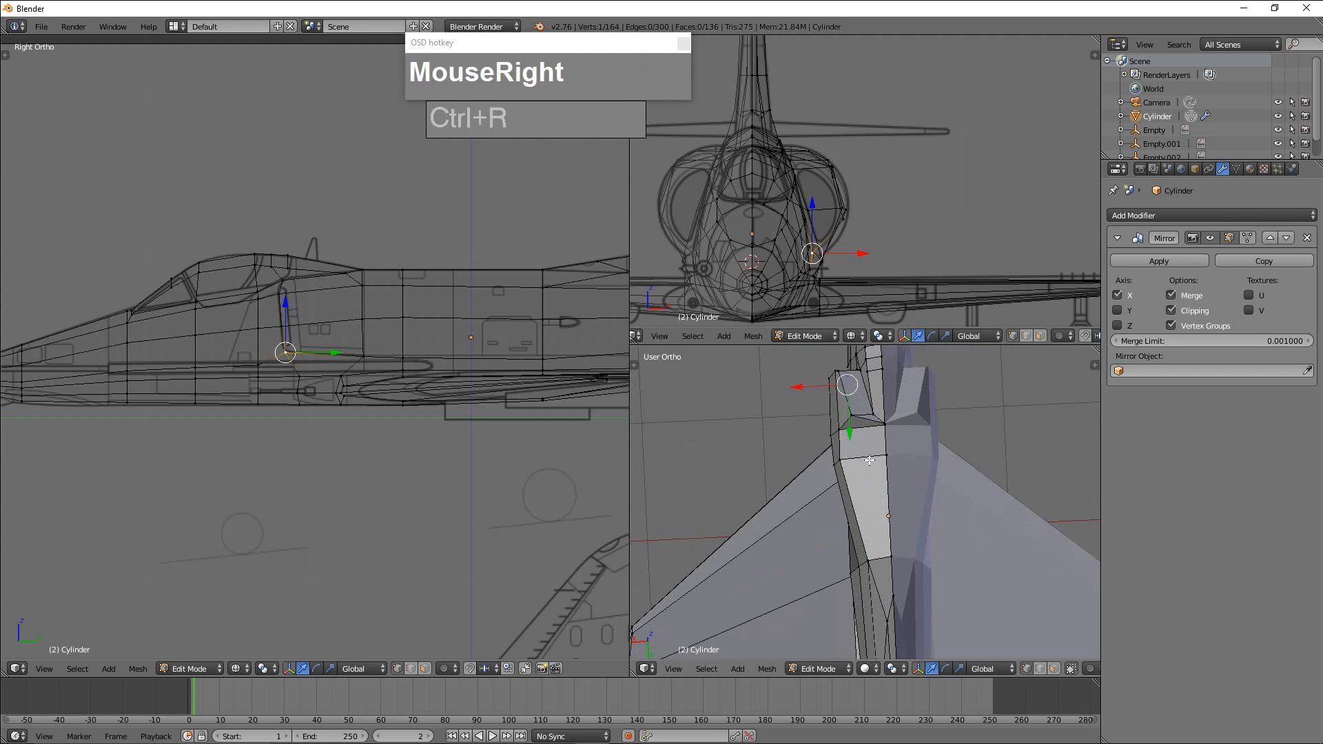
Try moving the fuselage centerline vertex behind the canopy outward along X with mirror clipping off, and undo the move.
scroll(865, 459, up, 3)
shift+middle_drag(866, 459, 924, 483)
scroll(924, 484, up, 2)
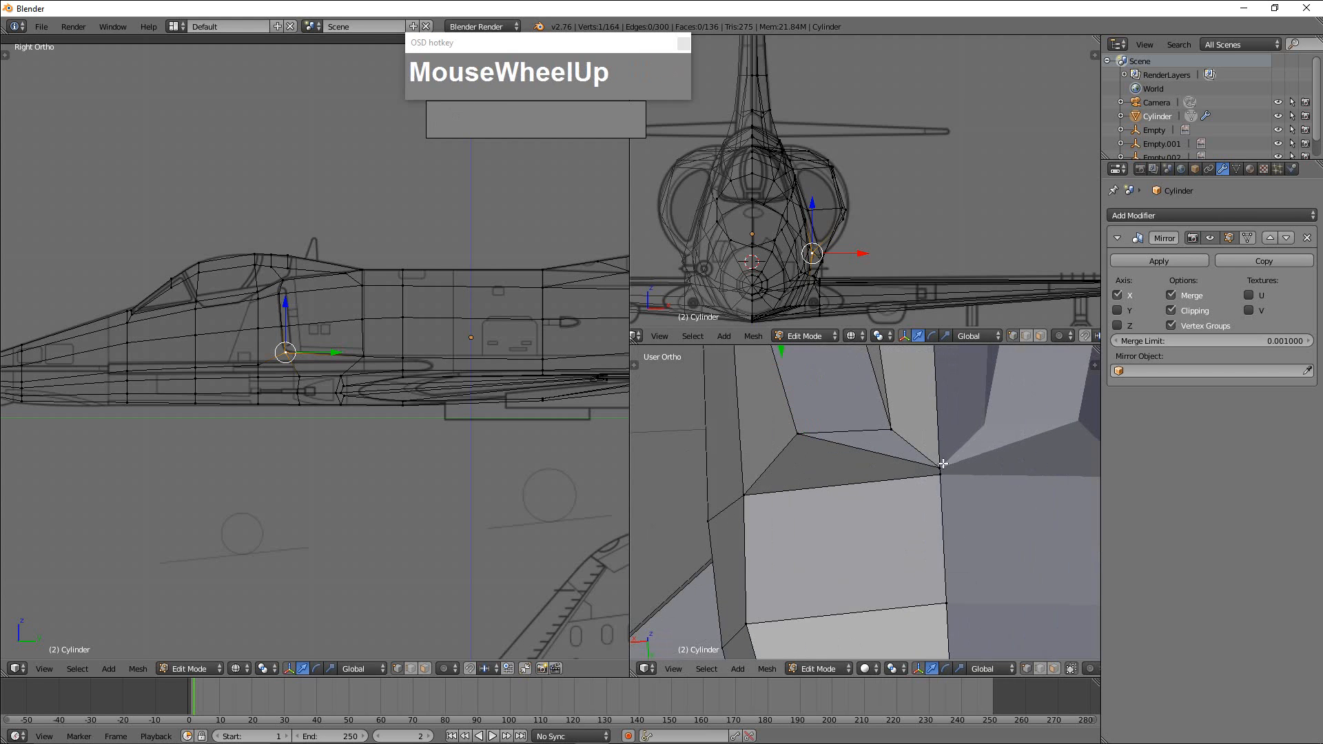
right_click(929, 466)
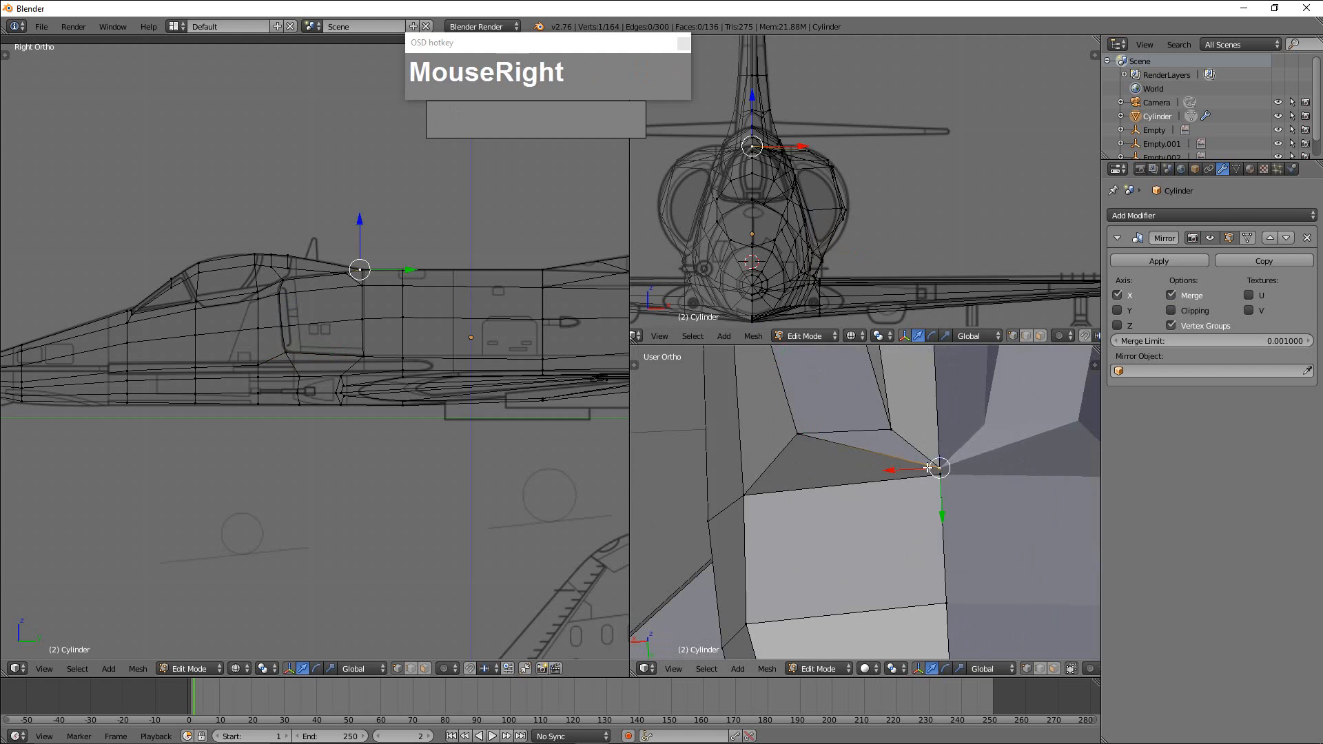
drag(896, 473, 870, 482)
right_click(937, 476)
key(ctrl+z)
key(ctrl+z)
scroll(940, 494, down, 2)
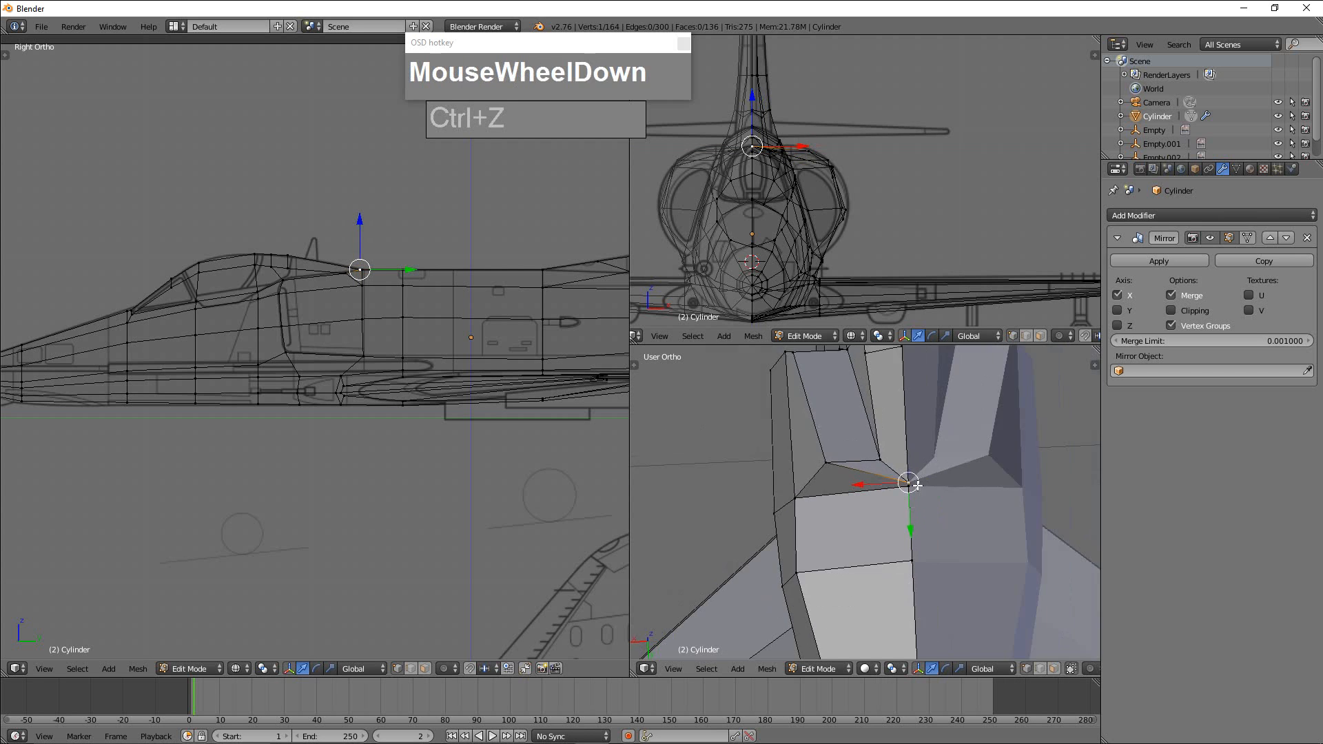
middle_drag(940, 495, 894, 489)
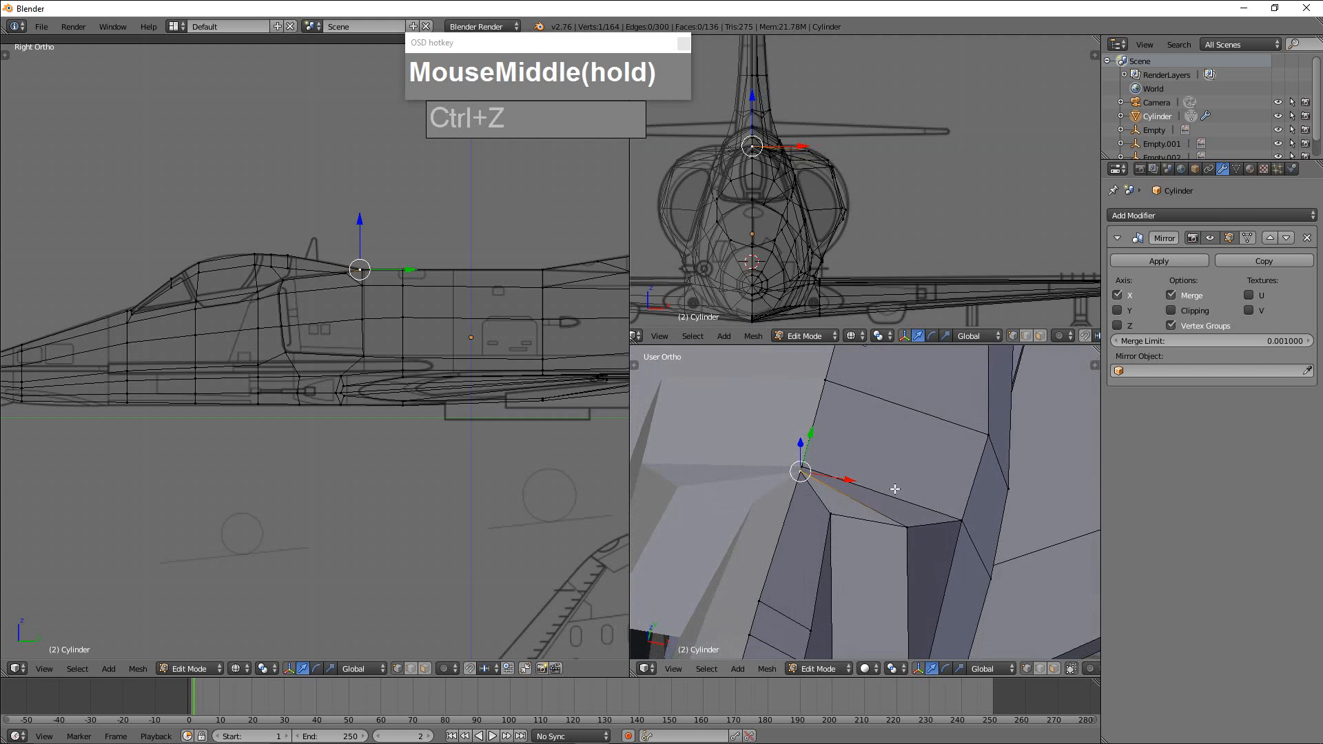
Turn Clipping back on in the fuselage's Mirror modifier.
key(ctrl+r)
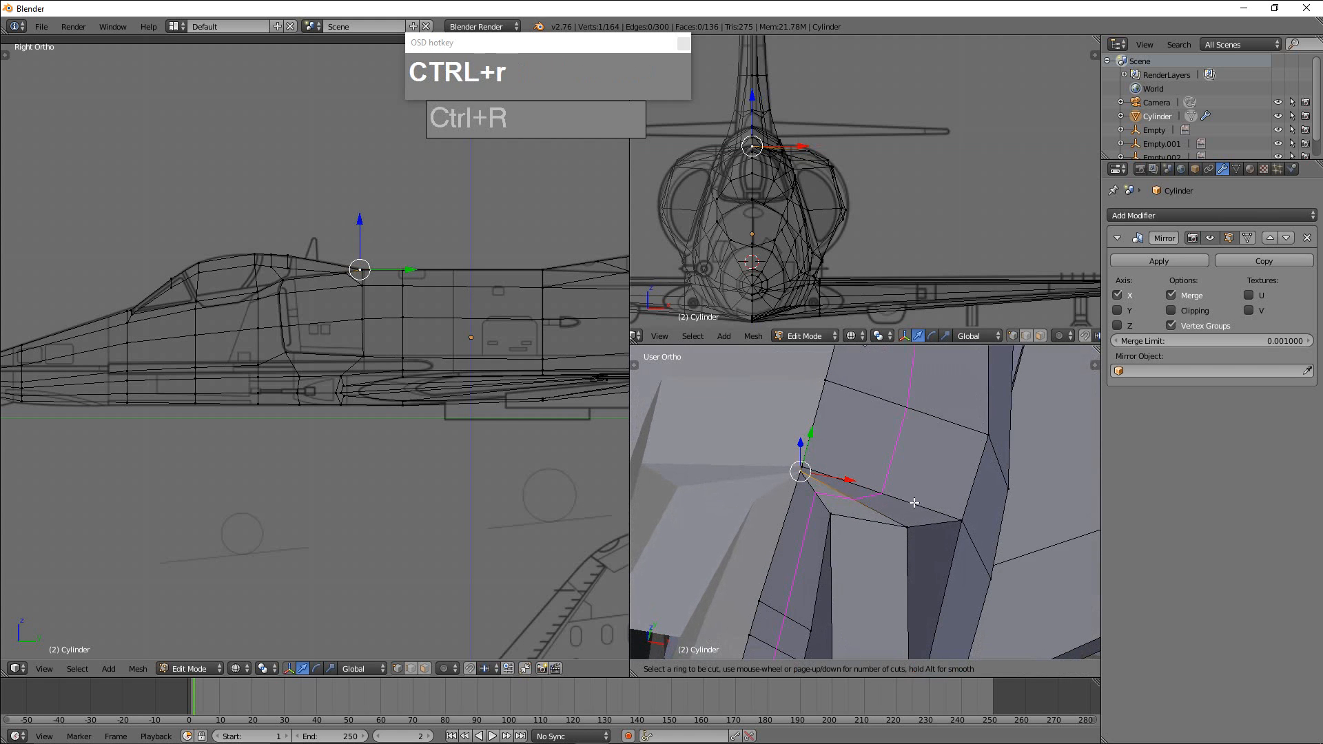
right_click(1010, 497)
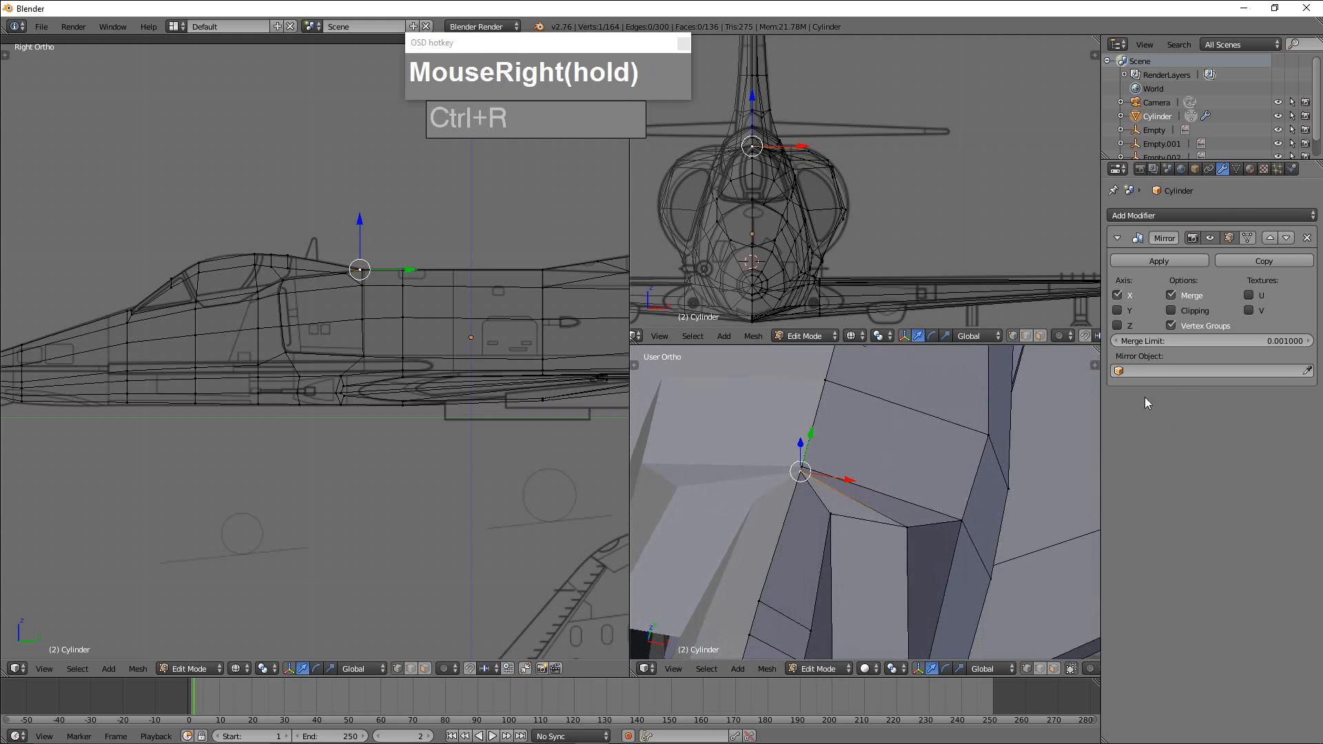
middle_drag(864, 489, 795, 428)
scroll(834, 472, up, 2)
scroll(836, 472, down, 3)
middle_drag(837, 473, 830, 434)
Lower the upper shoulder vertex one section behind the intake along Z and adjust it slightly along X.
right_click(921, 520)
middle_drag(922, 517, 931, 476)
drag(931, 476, 929, 466)
middle_drag(929, 466, 959, 467)
drag(936, 445, 935, 458)
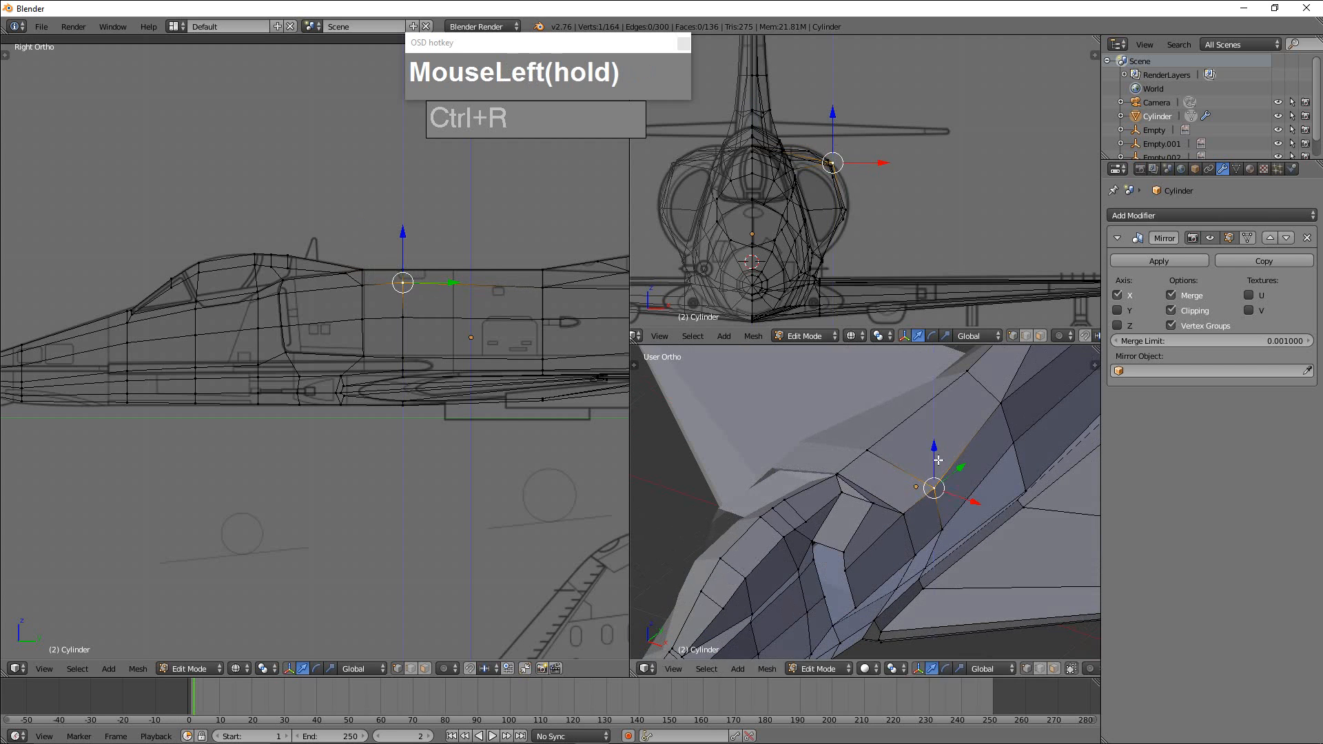
middle_drag(937, 459, 971, 488)
drag(976, 493, 963, 489)
middle_drag(963, 490, 870, 527)
Nudge the neighbouring shoulder vertex, one section further forward, along X to even out the fuselage's upper edge.
right_click(872, 525)
drag(917, 526, 920, 526)
right_click(909, 501)
middle_drag(910, 503, 845, 555)
middle_drag(923, 570, 857, 575)
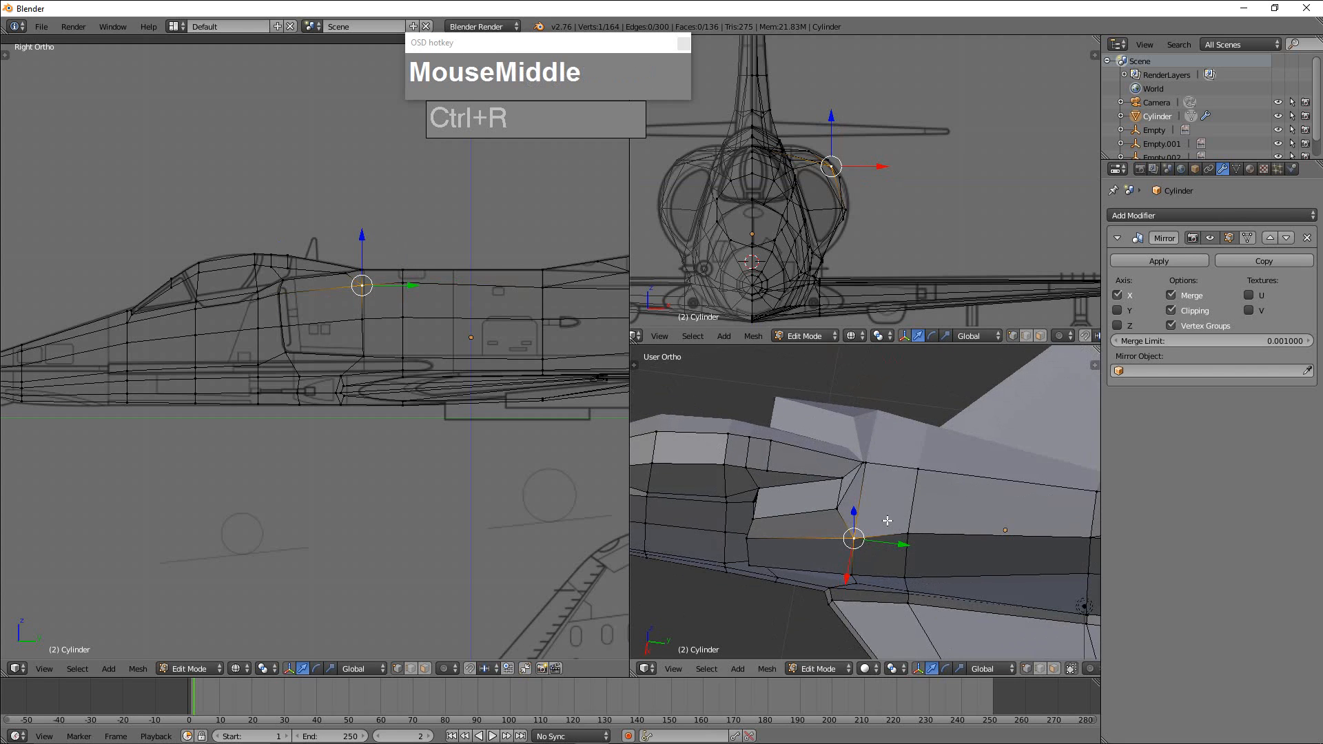
middle_drag(888, 521, 1015, 512)
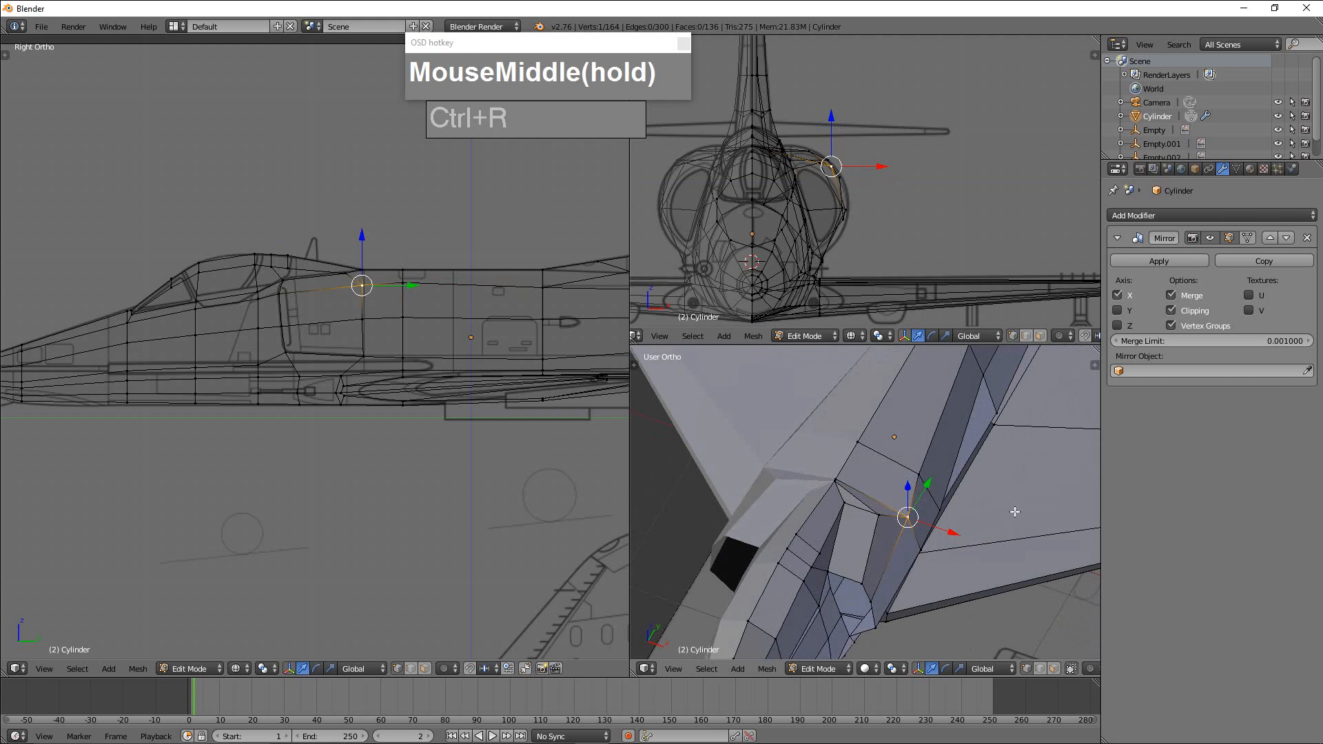
Switch to face selection and delete the narrow face between the fuselage top and the intake behind the canopy.
key(ctrl+Tab)
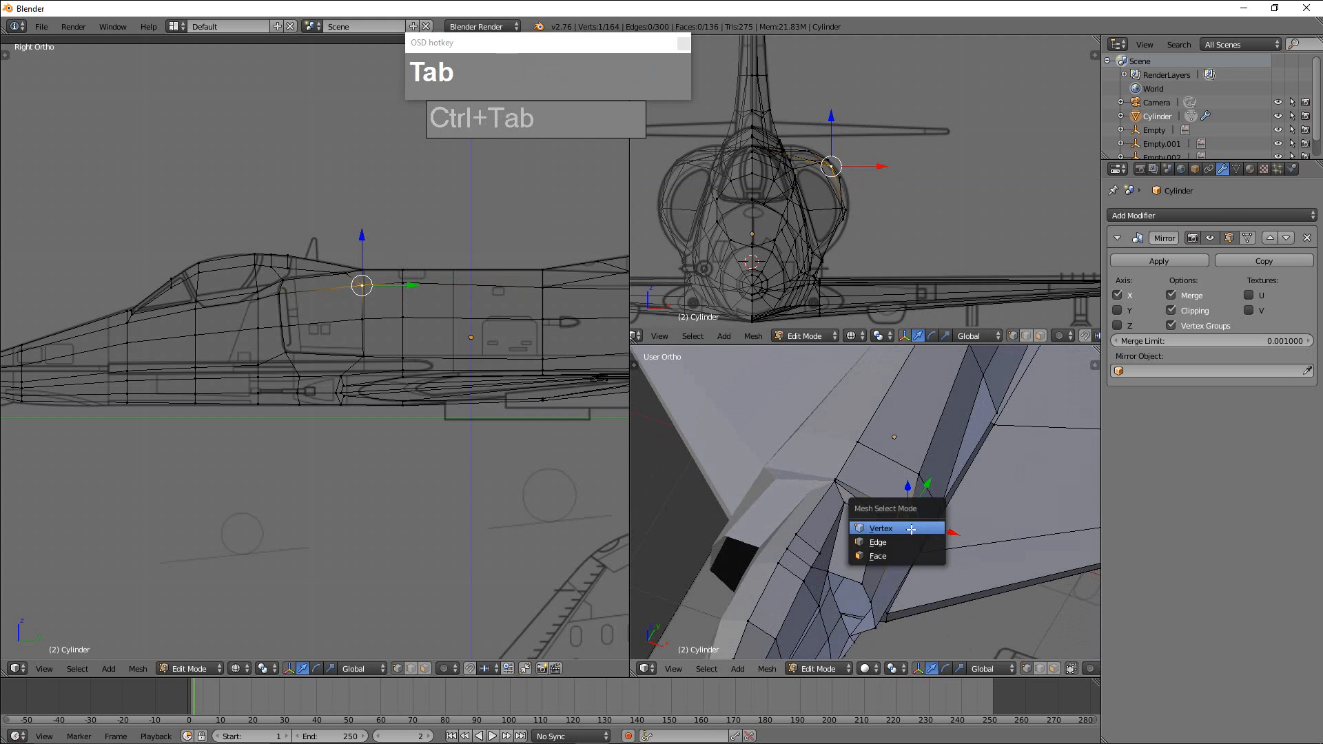
click(883, 557)
right_click(847, 496)
key(x)
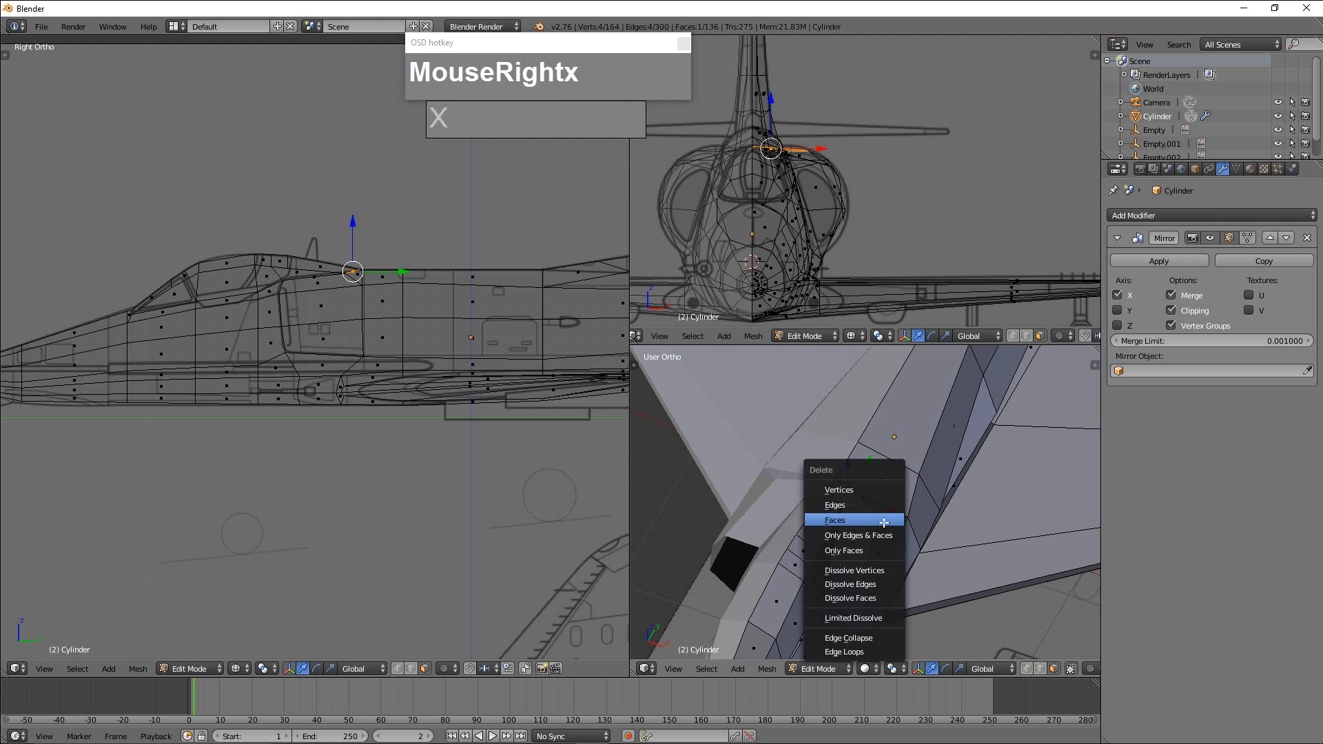
click(884, 522)
Start a Knife cut on the fuselage face just ahead of the gap beside the intake.
mouse_move(917, 505)
middle_down()
mouse_move(880, 512)
mouse_move(899, 496)
mouse_move(925, 525)
middle_up()
scroll(879, 513, up, 2)
scroll(900, 496, up, 1)
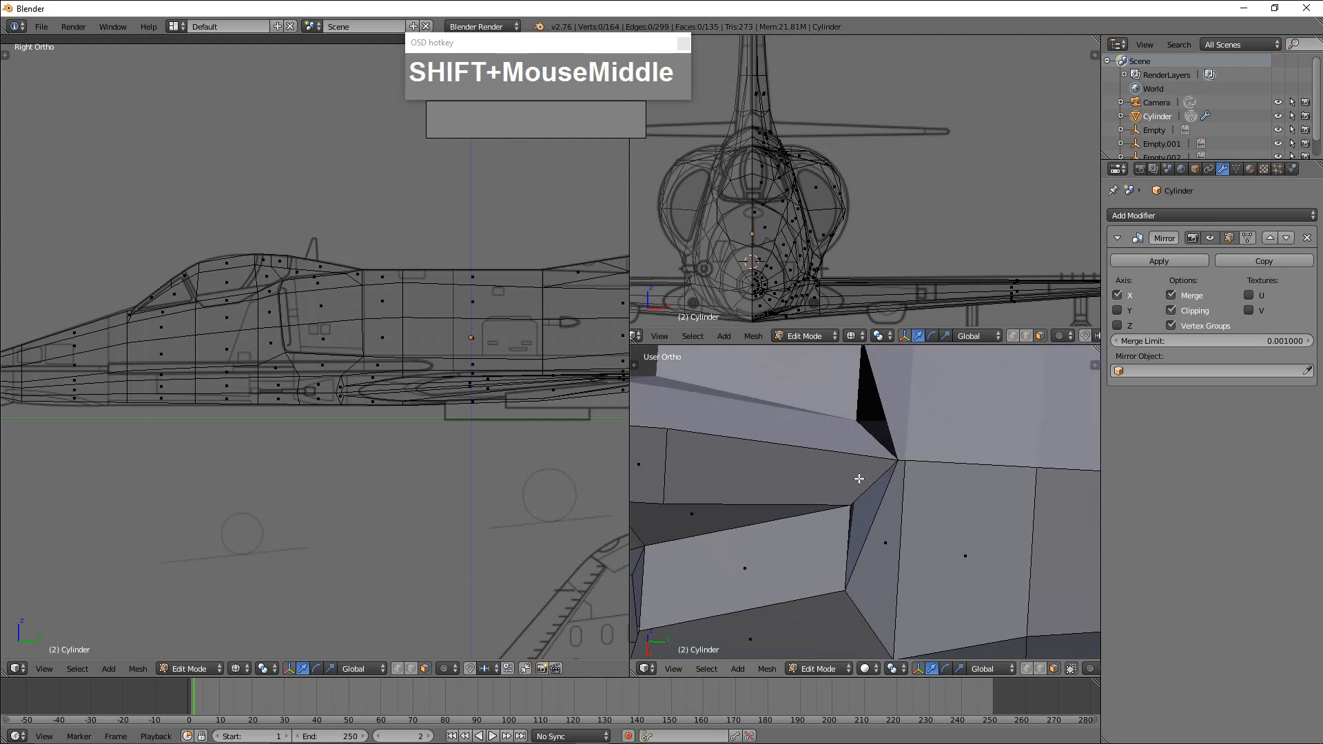
key(k)
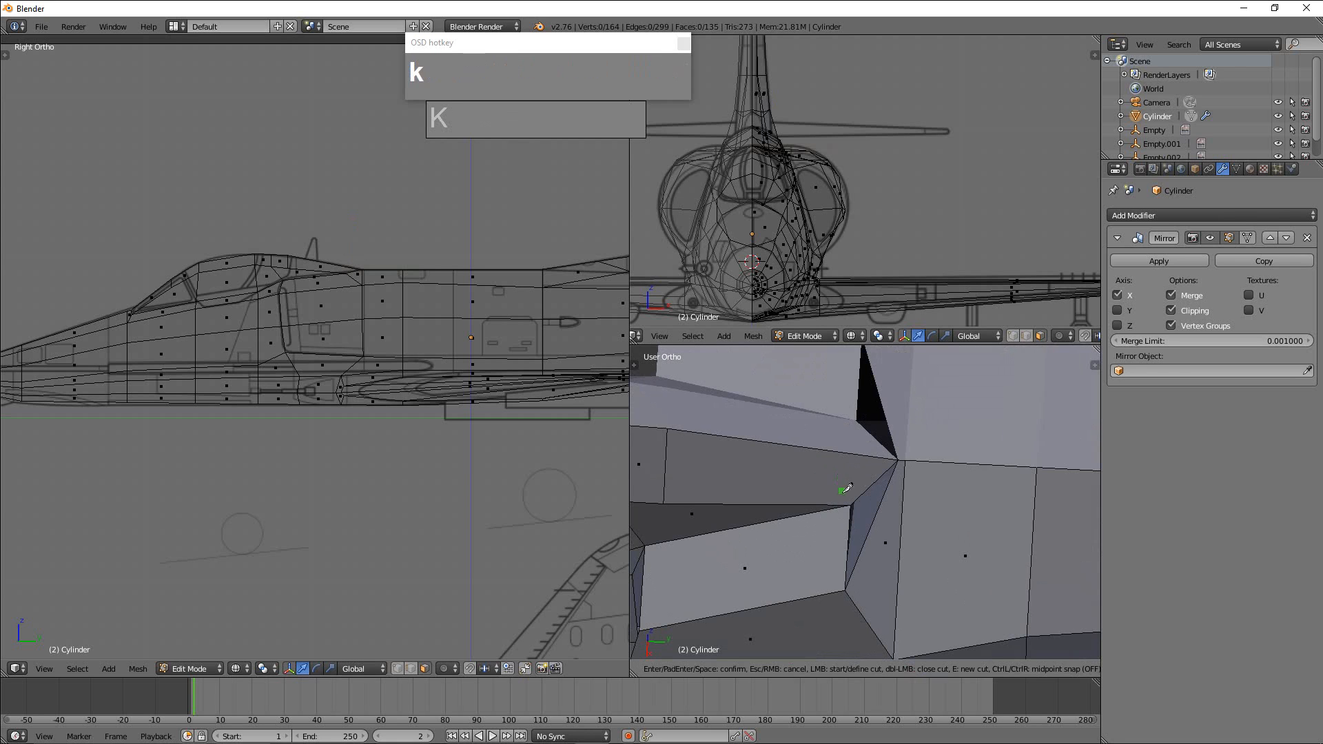
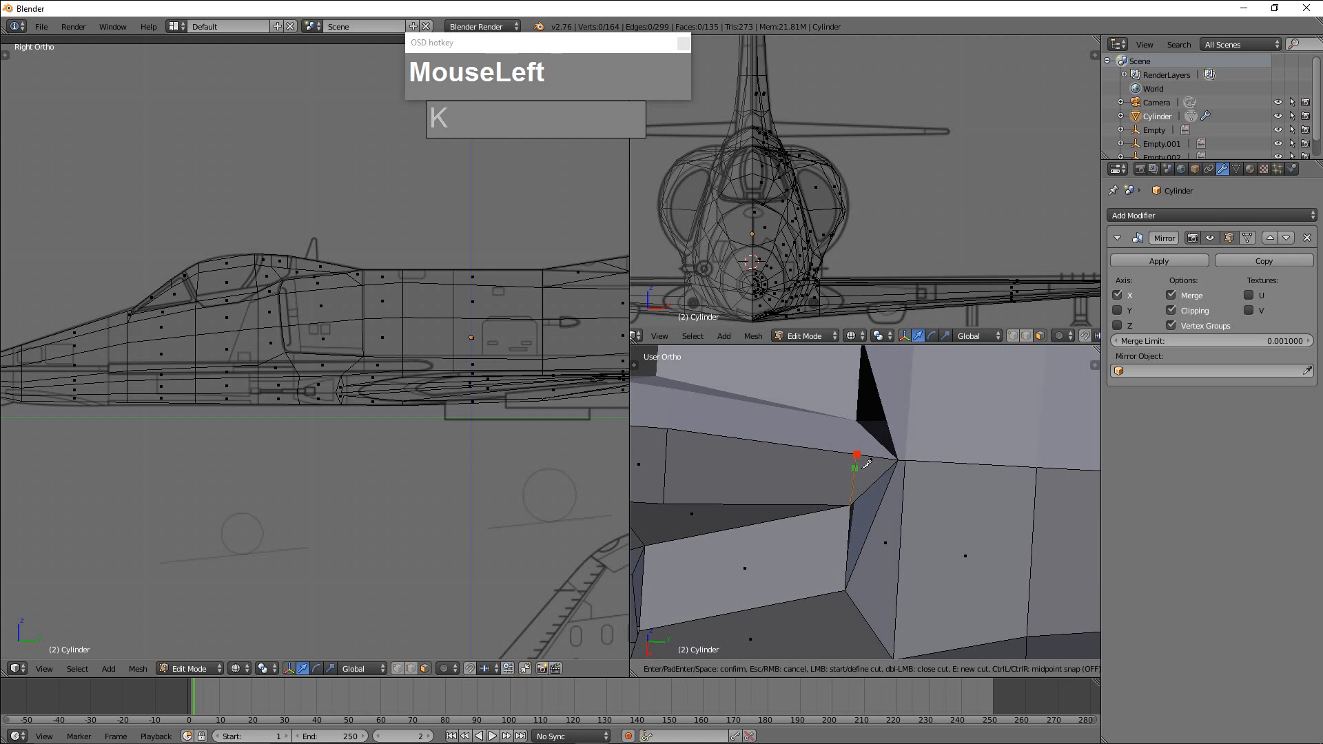
Confirm the Knife cut and delete the small triangular face it creates beside the gap behind the intake.
key(Return)
key(ctrl+Tab)
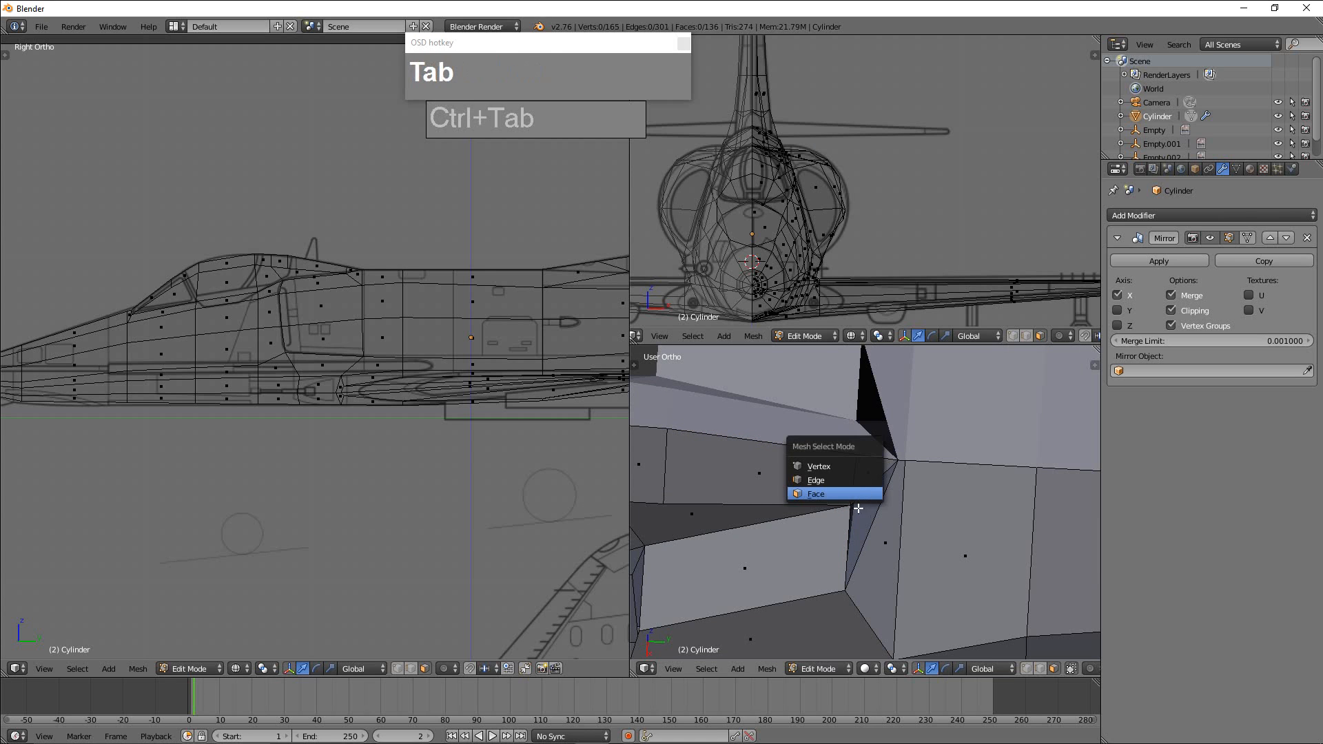
click(866, 494)
right_click(872, 486)
key(x)
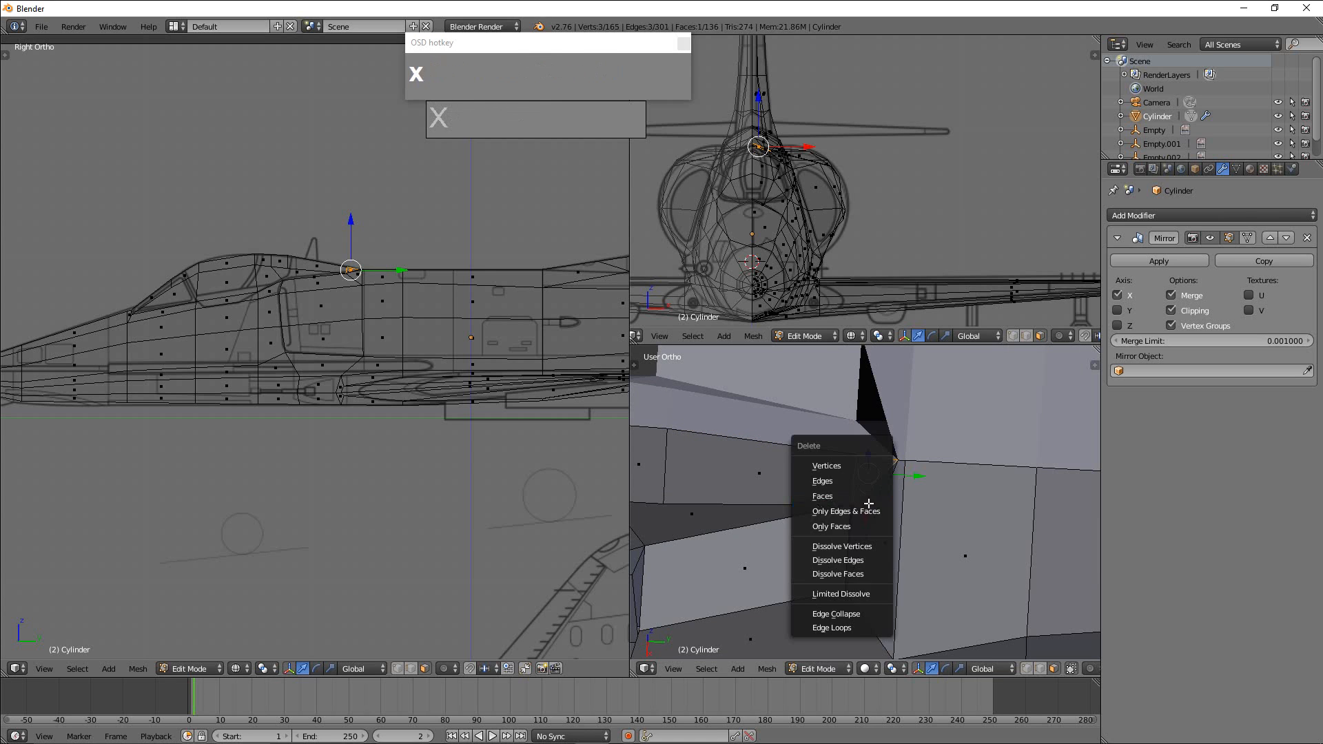
click(867, 497)
middle_drag(908, 513, 875, 518)
Fill the gap with a new face between the short fuselage edge and the diagonal edge behind the intake.
key(ctrl+Tab)
click(866, 496)
right_click(862, 472)
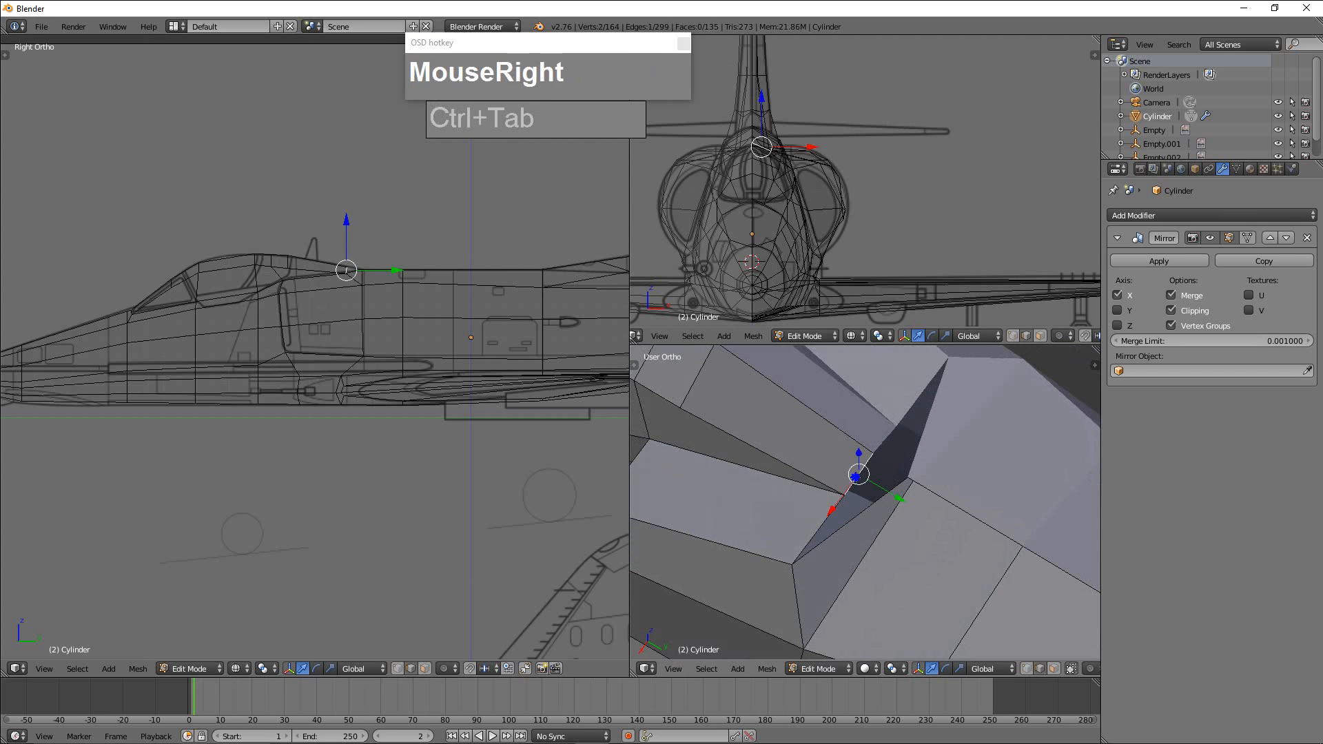
shift+right_click(880, 520)
key(f)
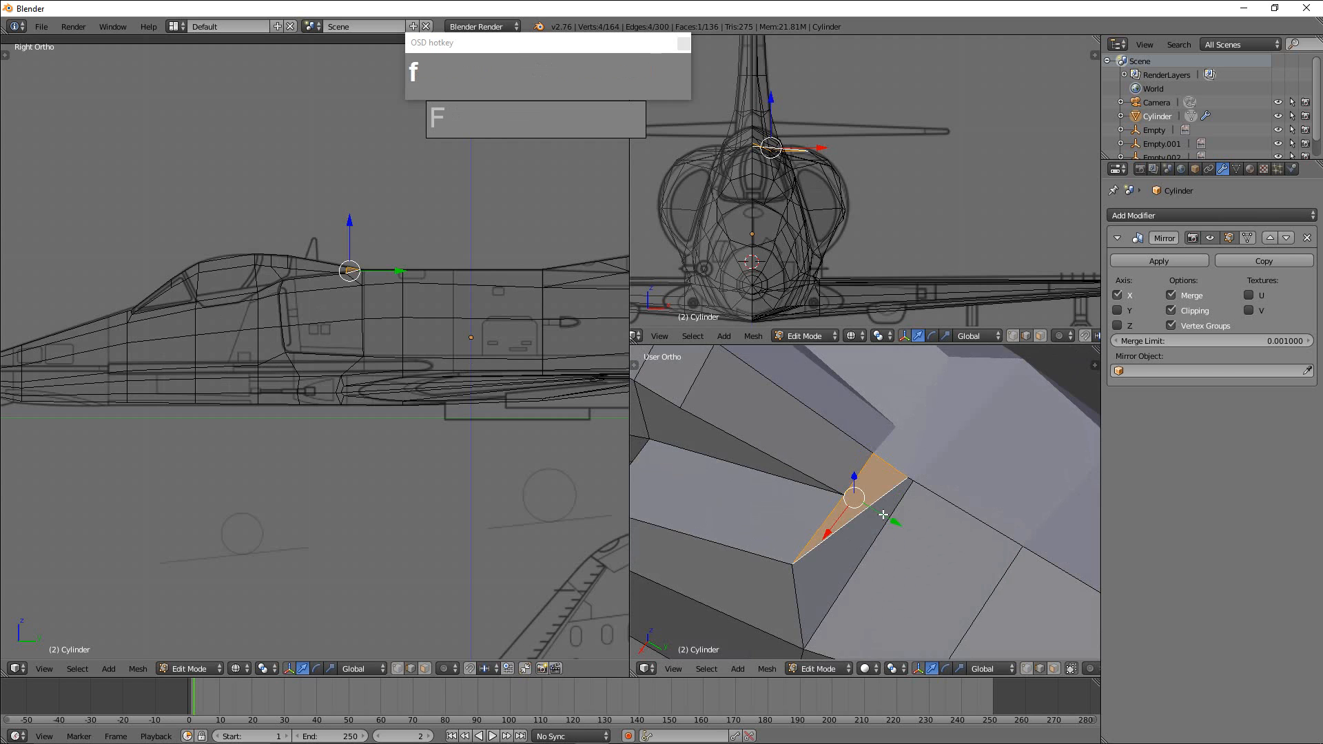
scroll(979, 503, down, 2)
middle_drag(963, 508, 892, 546)
key(Tab)
key(Tab)
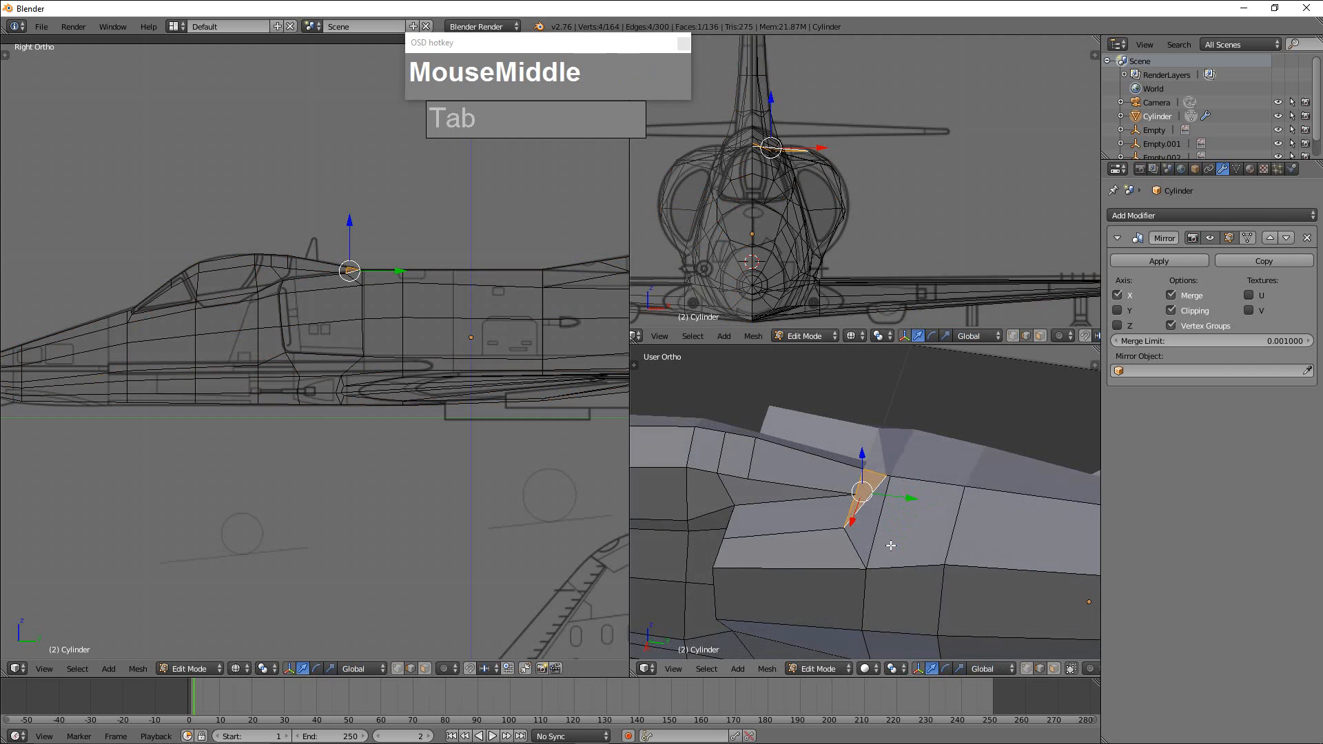
In vertex selection, lower the outer vertex of the new face along Z on top of the intake.
key(ctrl+Tab)
click(857, 532)
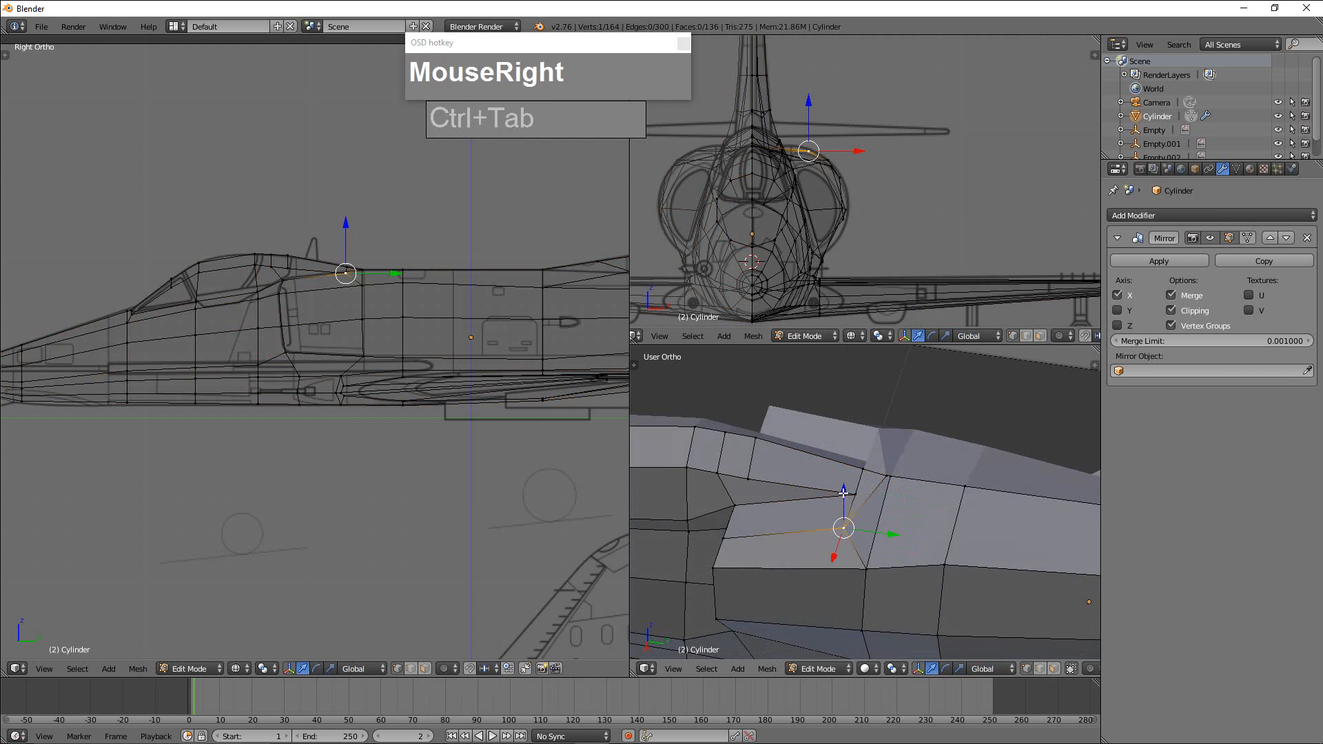
drag(844, 493, 839, 503)
scroll(889, 524, down, 2)
mouse_move(889, 524)
middle_down()
mouse_move(896, 513)
mouse_move(923, 559)
mouse_move(1011, 565)
mouse_move(993, 544)
mouse_move(1019, 576)
mouse_move(981, 536)
mouse_move(994, 513)
mouse_move(972, 551)
mouse_move(906, 551)
mouse_move(911, 565)
mouse_move(938, 508)
mouse_move(886, 545)
mouse_move(902, 524)
middle_up()
scroll(929, 564, up, 2)
key(KP_1)
scroll(990, 510, up, 2)
scroll(972, 550, up, 2)
scroll(907, 546, down, 2)
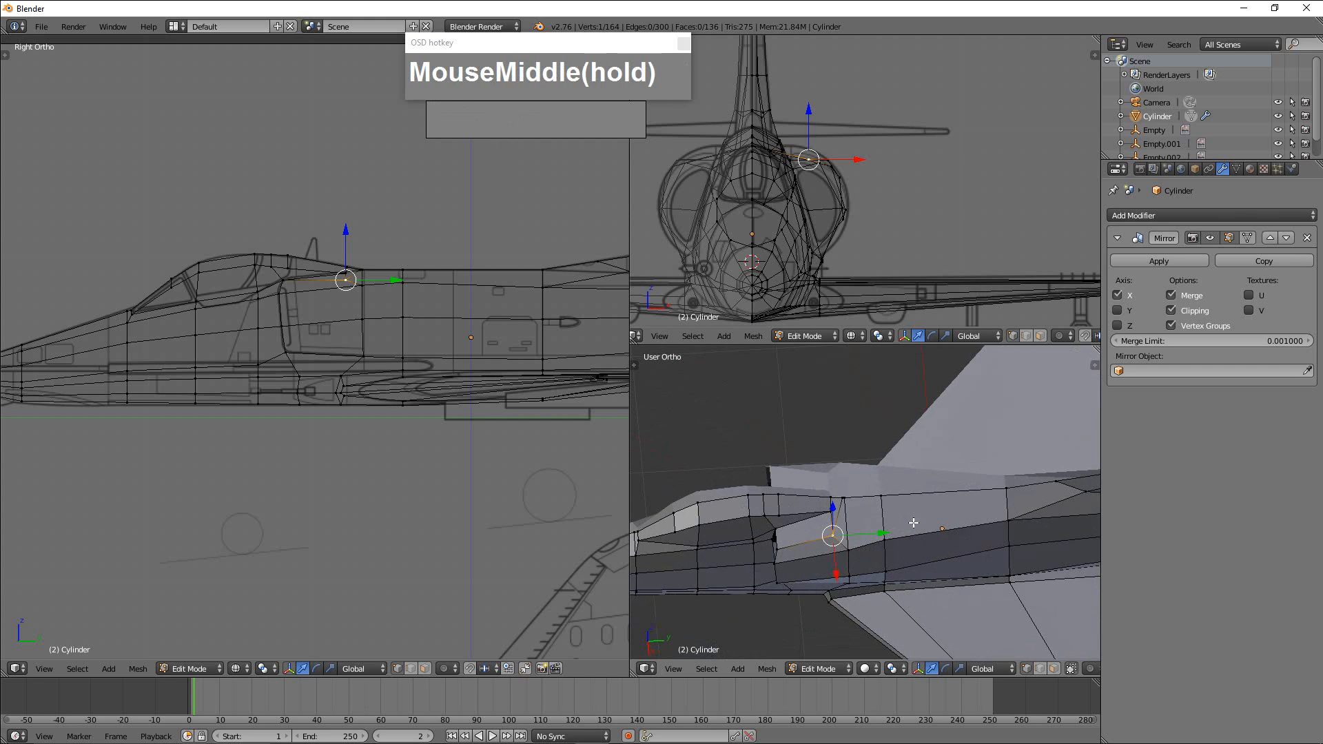
key(ctrl+r)
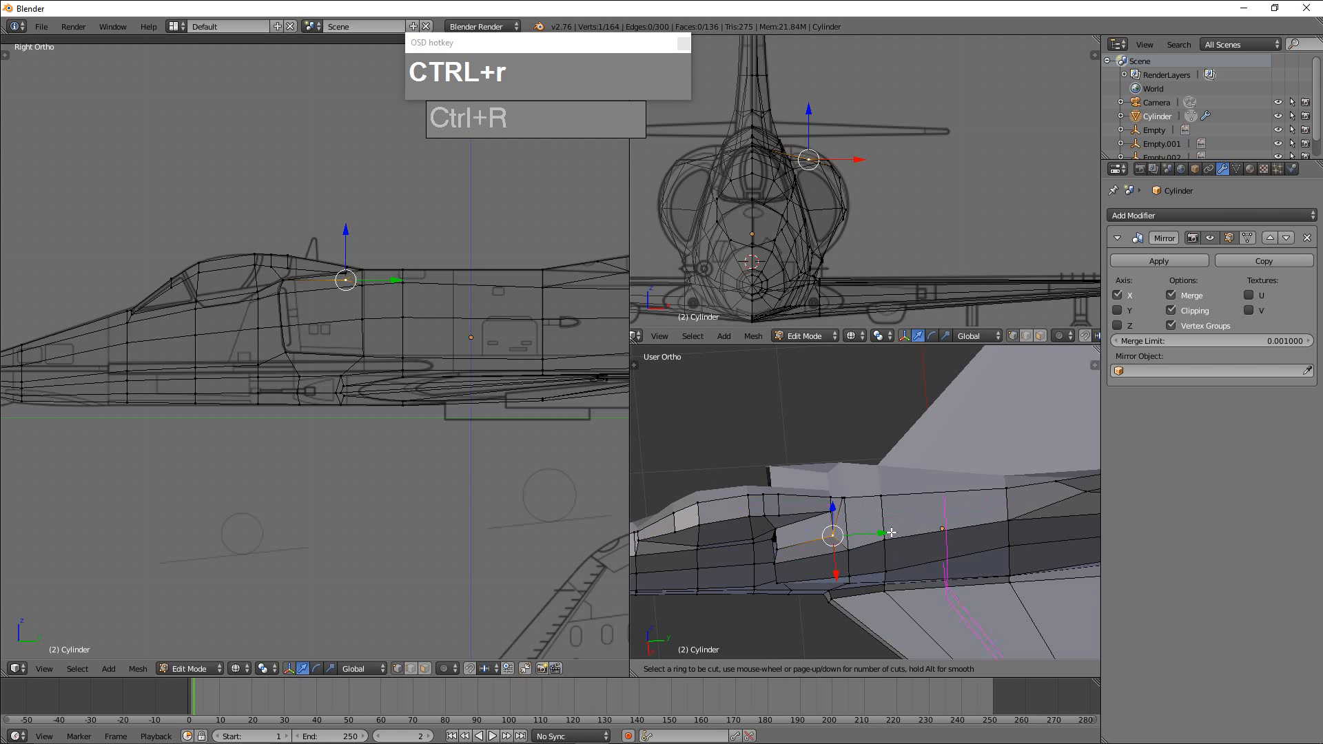
right_click(892, 533)
Switch to edge selection and dissolve the diagonal edge that splits the faces just behind the intake gap.
middle_drag(891, 533, 845, 572)
scroll(869, 545, up, 2)
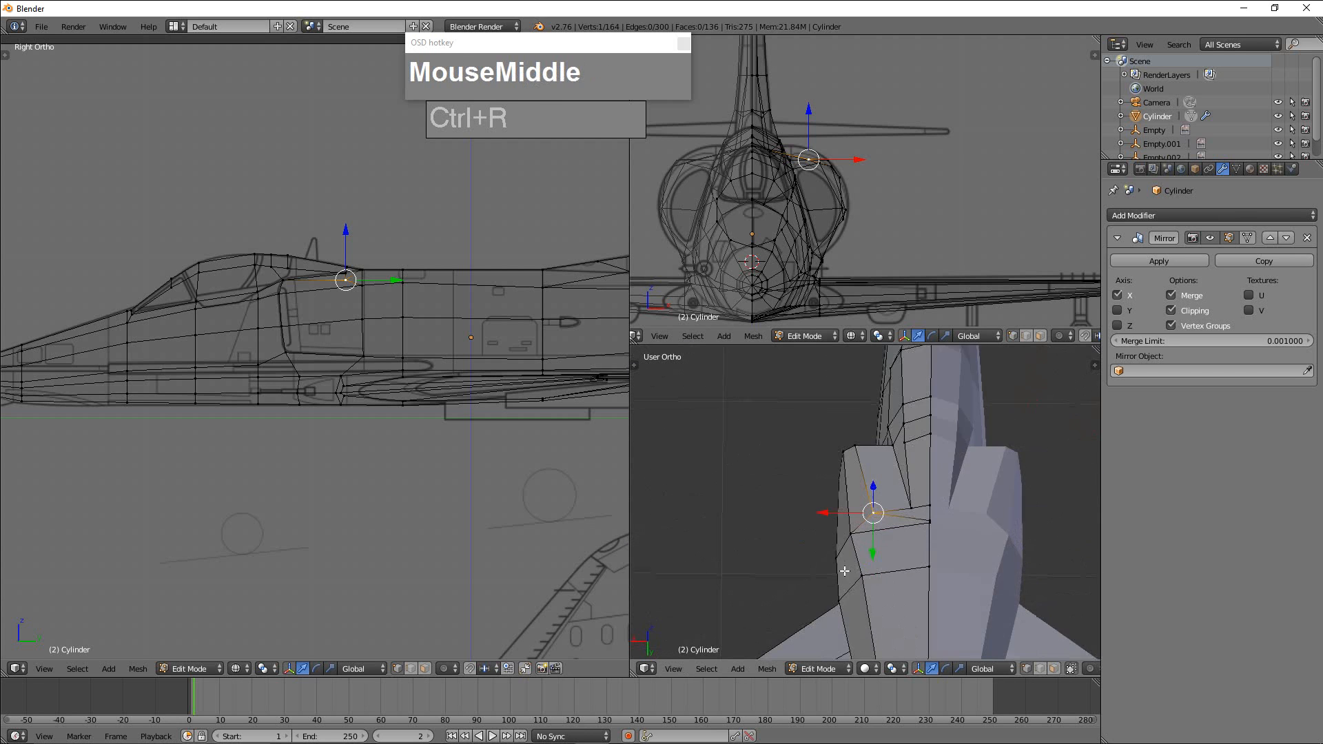
scroll(846, 572, up, 2)
middle_drag(923, 561, 977, 549)
scroll(982, 563, up, 2)
scroll(995, 550, down, 1)
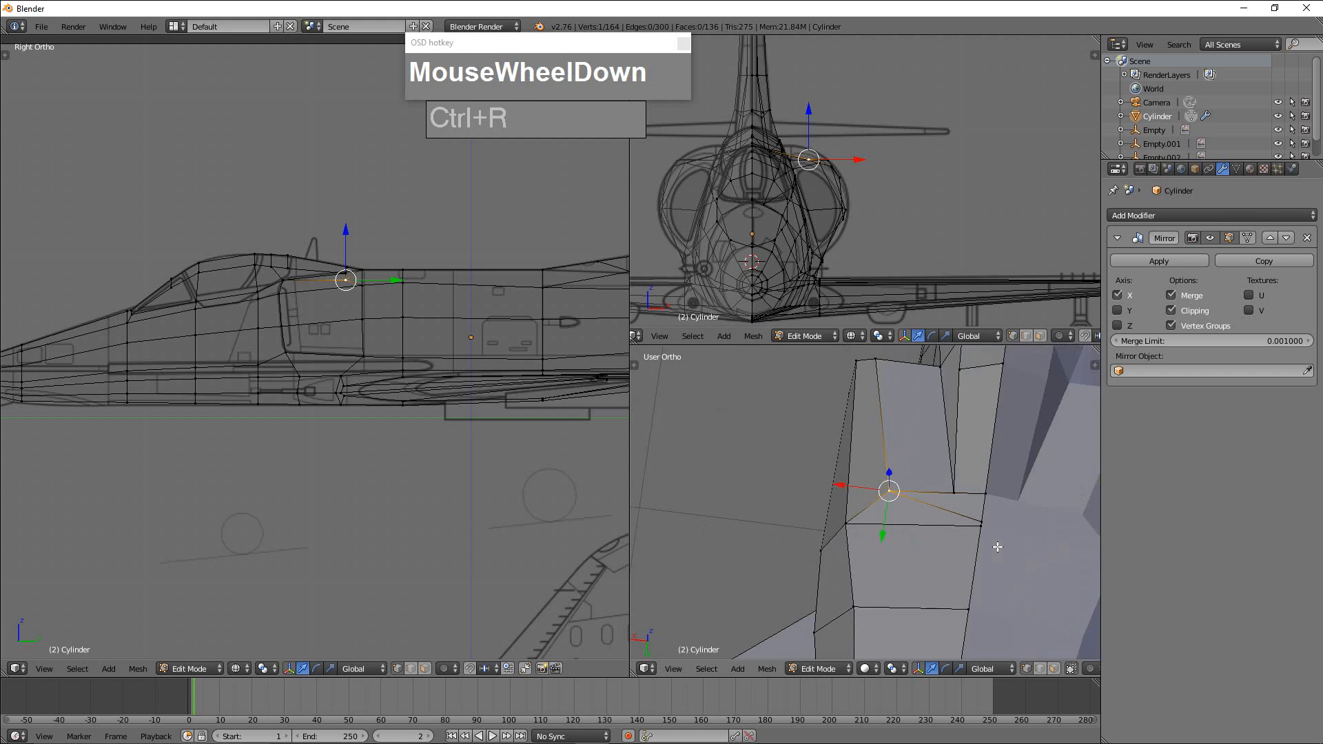
scroll(986, 537, up, 1)
scroll(986, 537, up, 1)
key(ctrl+Tab)
click(980, 548)
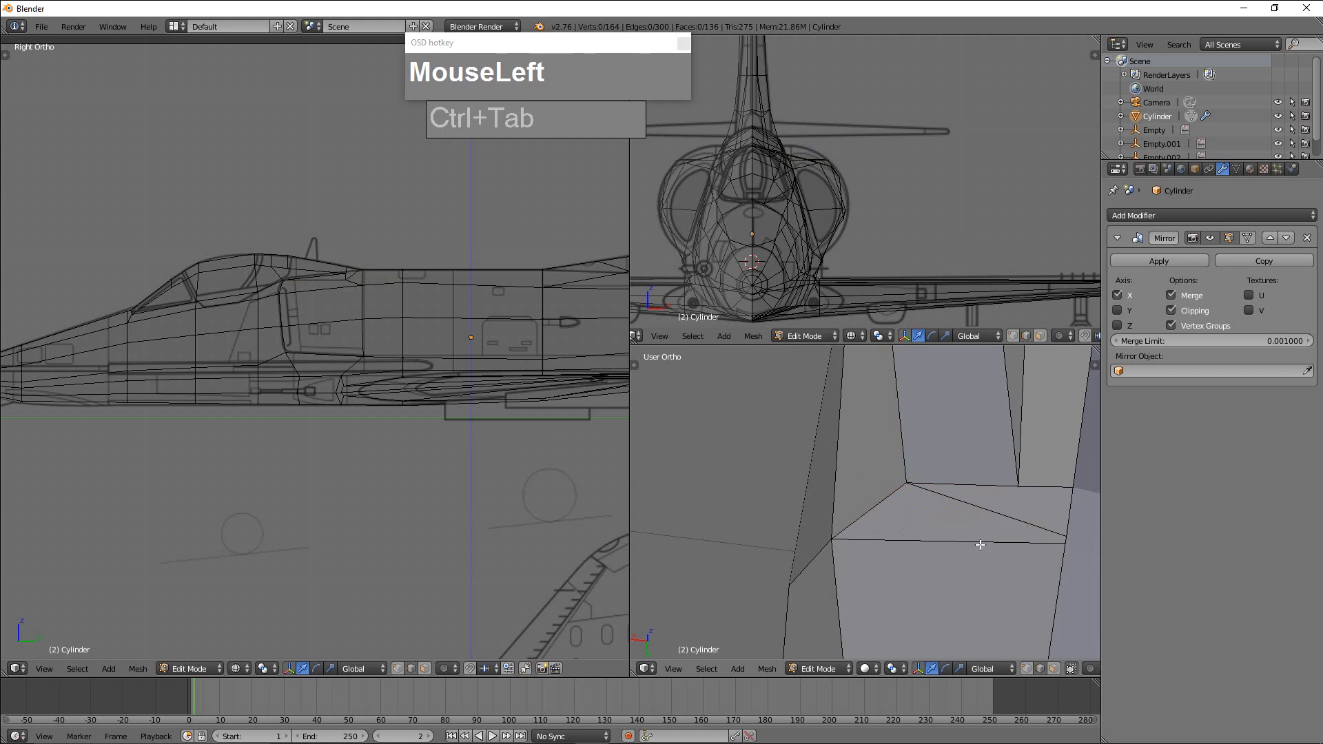
right_click(1004, 519)
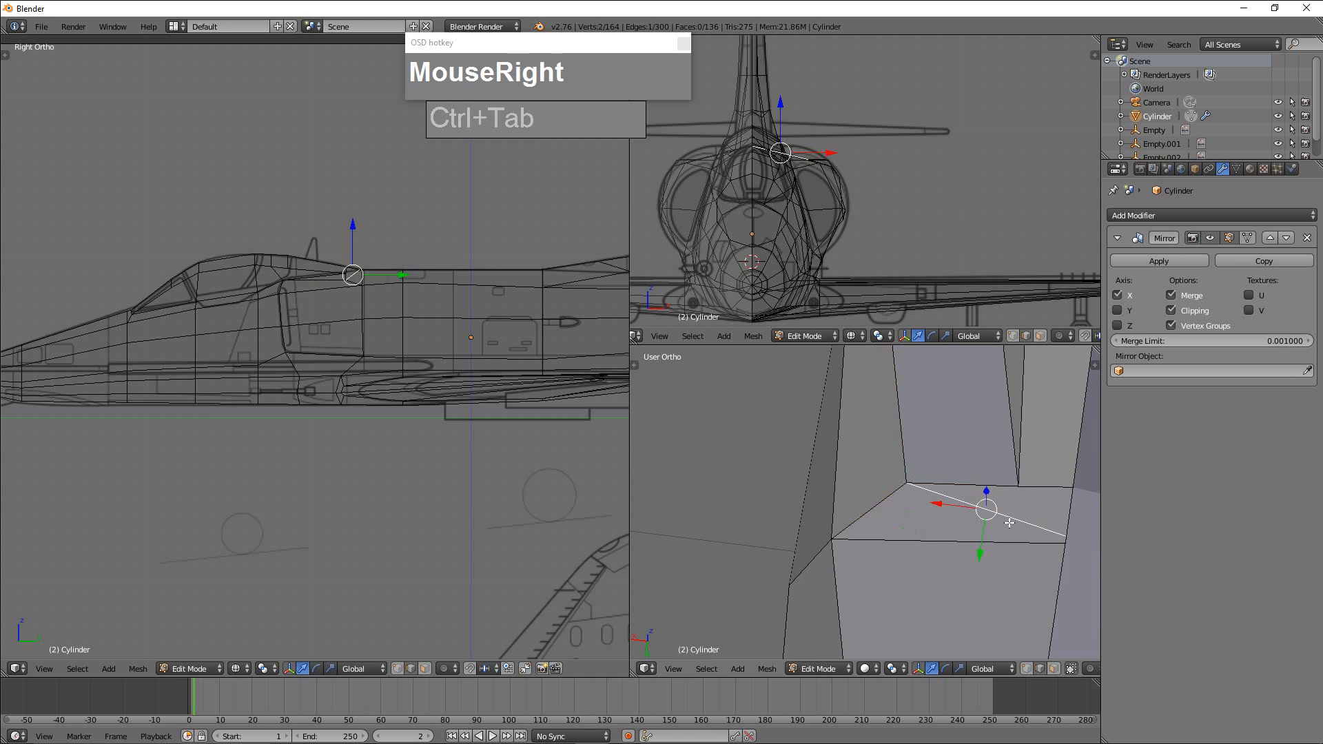
key(x)
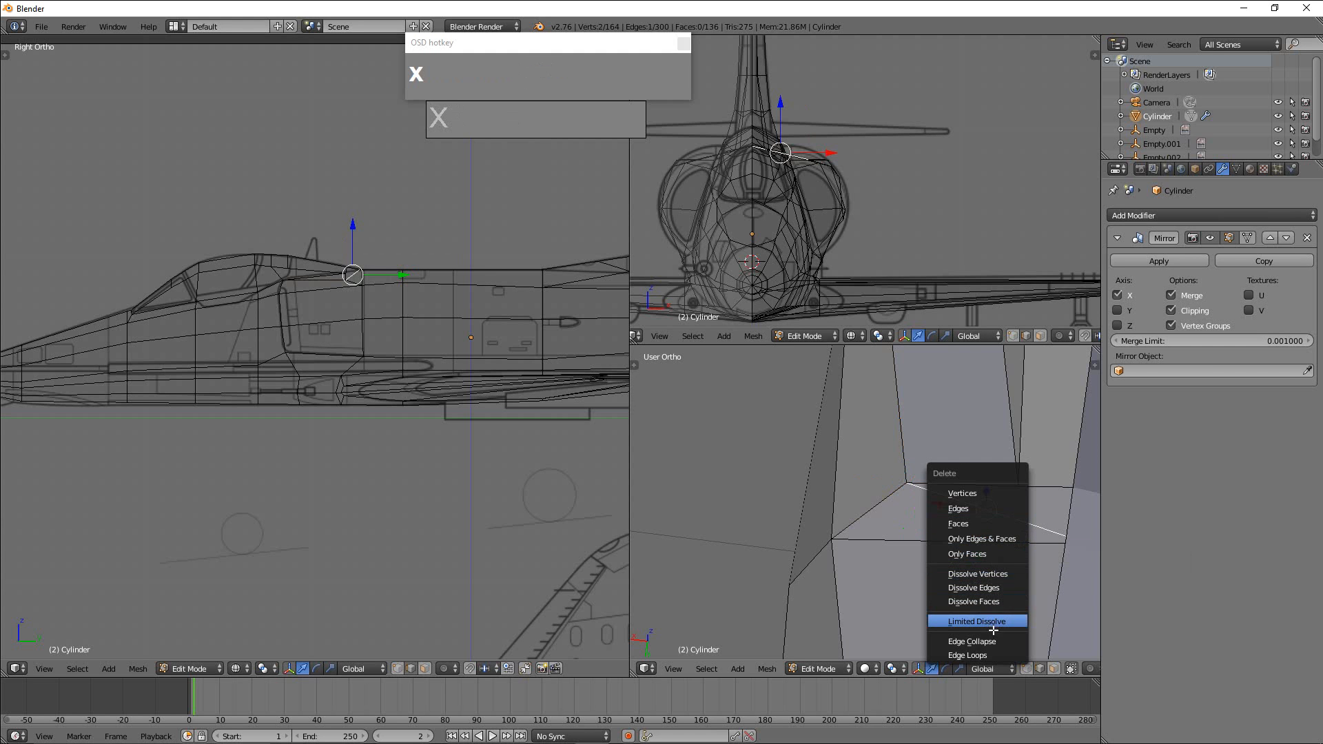
click(993, 590)
Add a lengthwise loop cut along the upper fuselage side behind the intake, with an edge slide of about 0.46.
scroll(1006, 549, down, 2)
middle_drag(1005, 549, 909, 492)
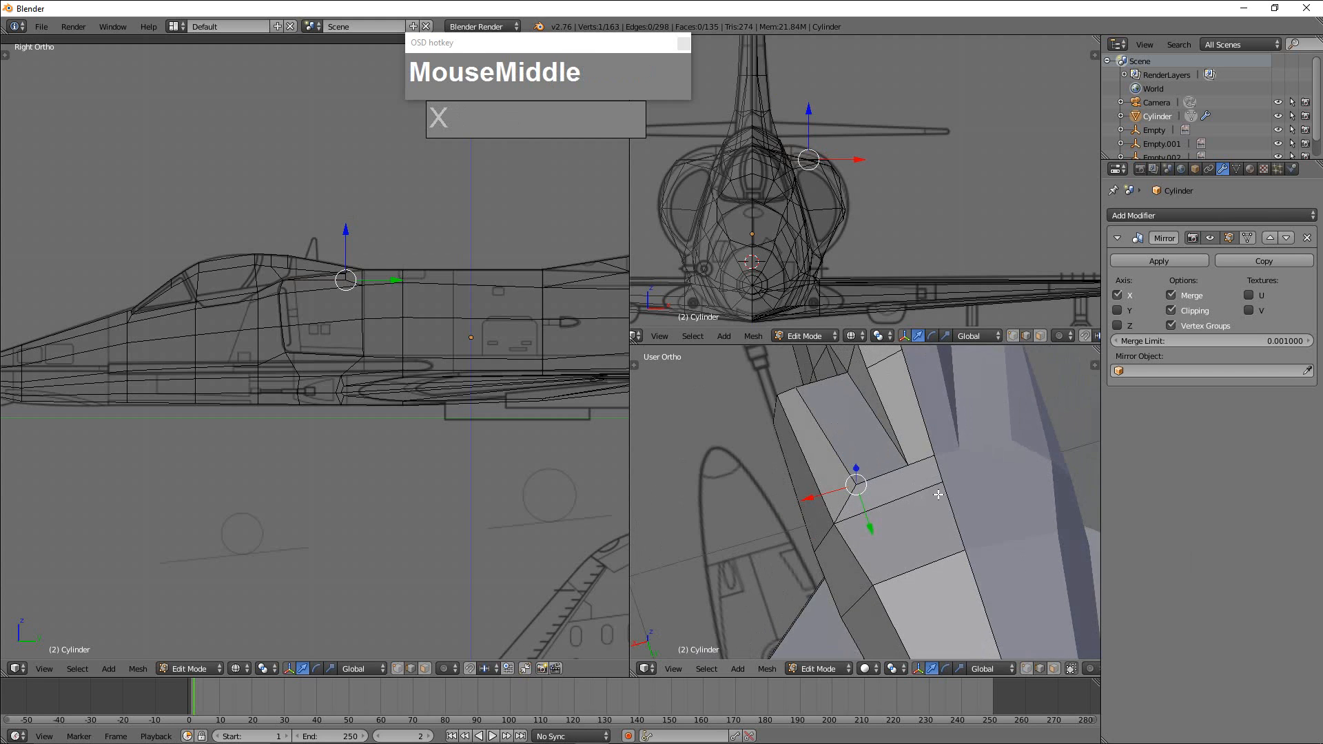
scroll(910, 495, up, 2)
key(F6)
key(r)
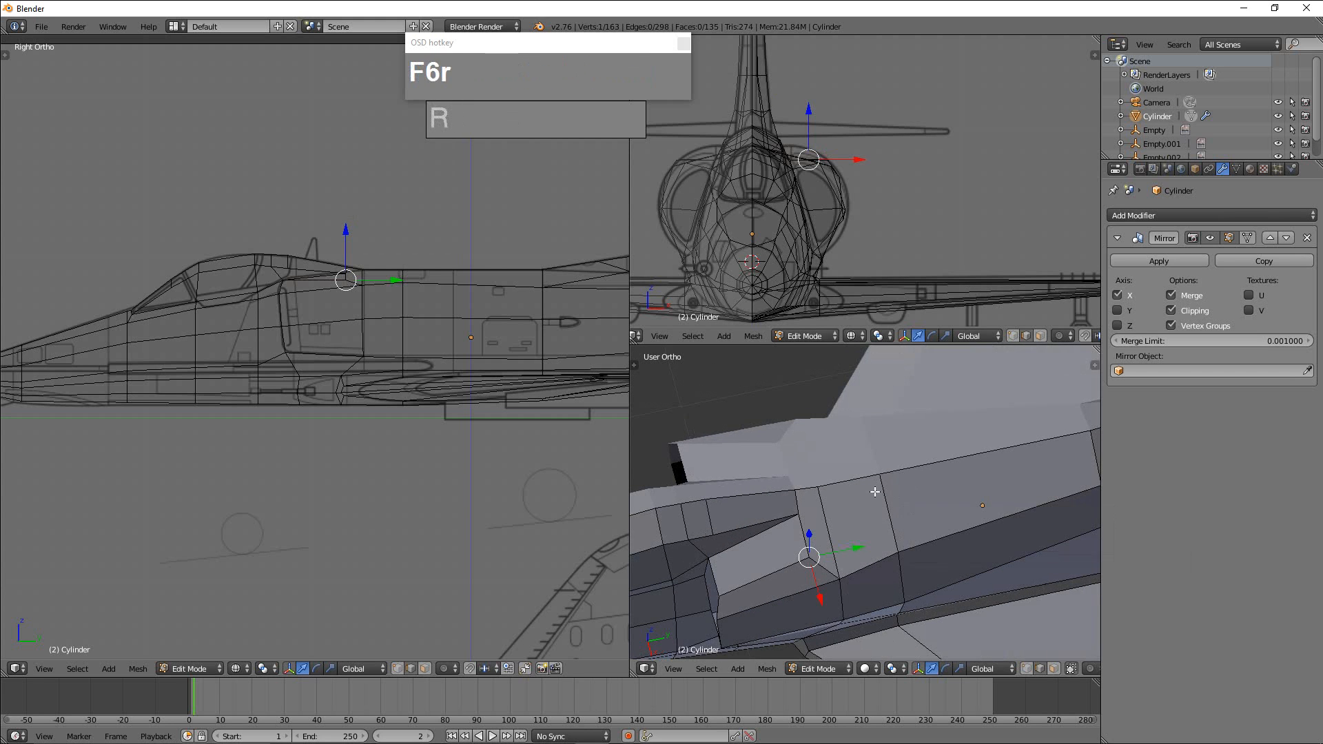
key(ctrl+r)
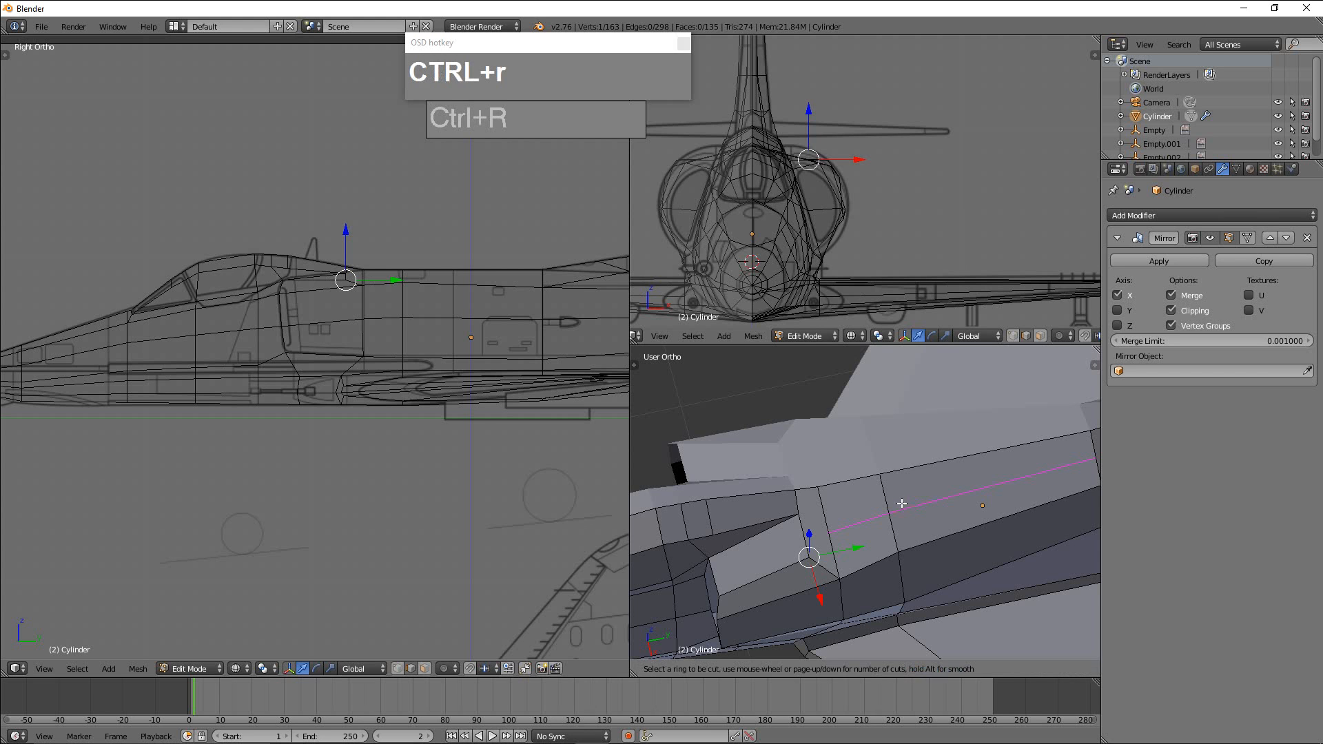
click(899, 513)
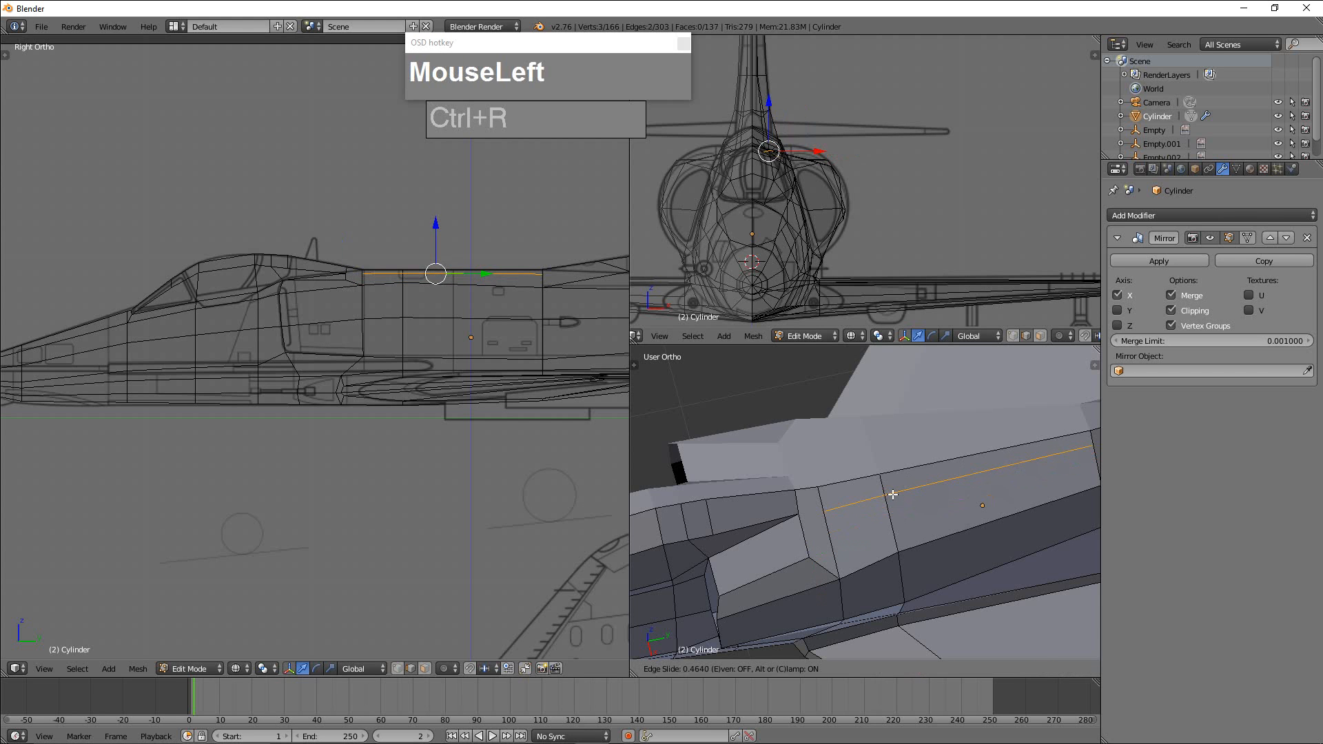
click(893, 495)
Knife a cut joining the front end of the new loop to the fuselage vertex at the intake gap.
scroll(799, 524, up, 2)
shift+middle_drag(775, 524, 877, 512)
key(k)
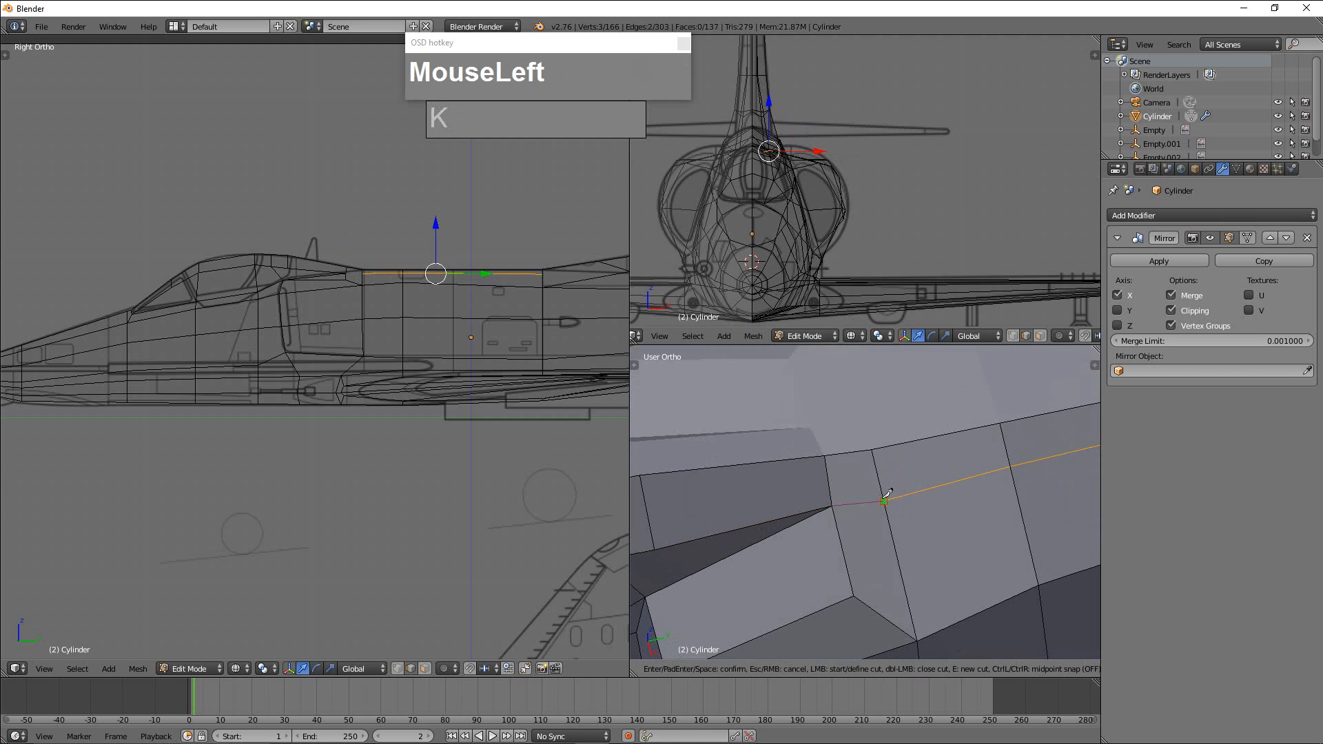
key(Return)
Add a centred lengthwise loop cut through the narrow upper faces of the rear fuselage and up along the fin.
middle_drag(896, 483, 807, 637)
scroll(965, 482, up, 5)
scroll(842, 573, up, 1)
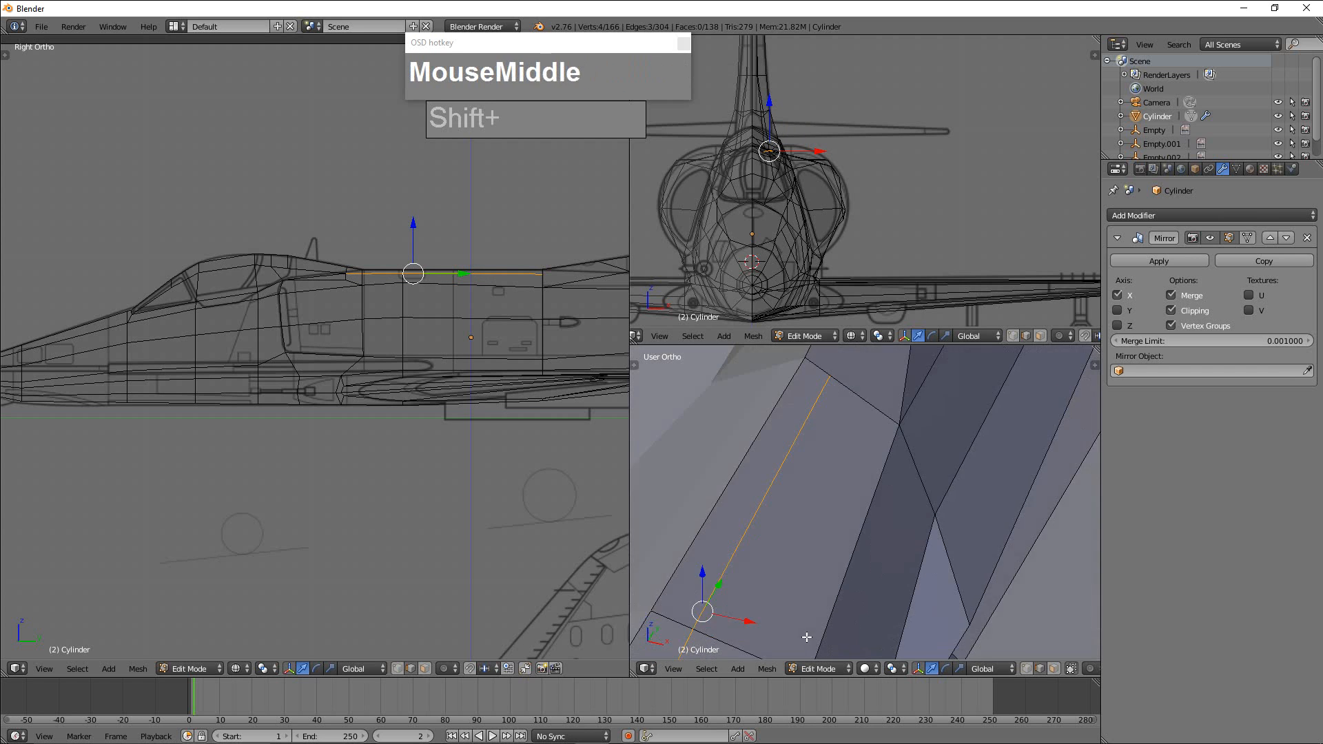
shift+middle_drag(844, 493, 831, 550)
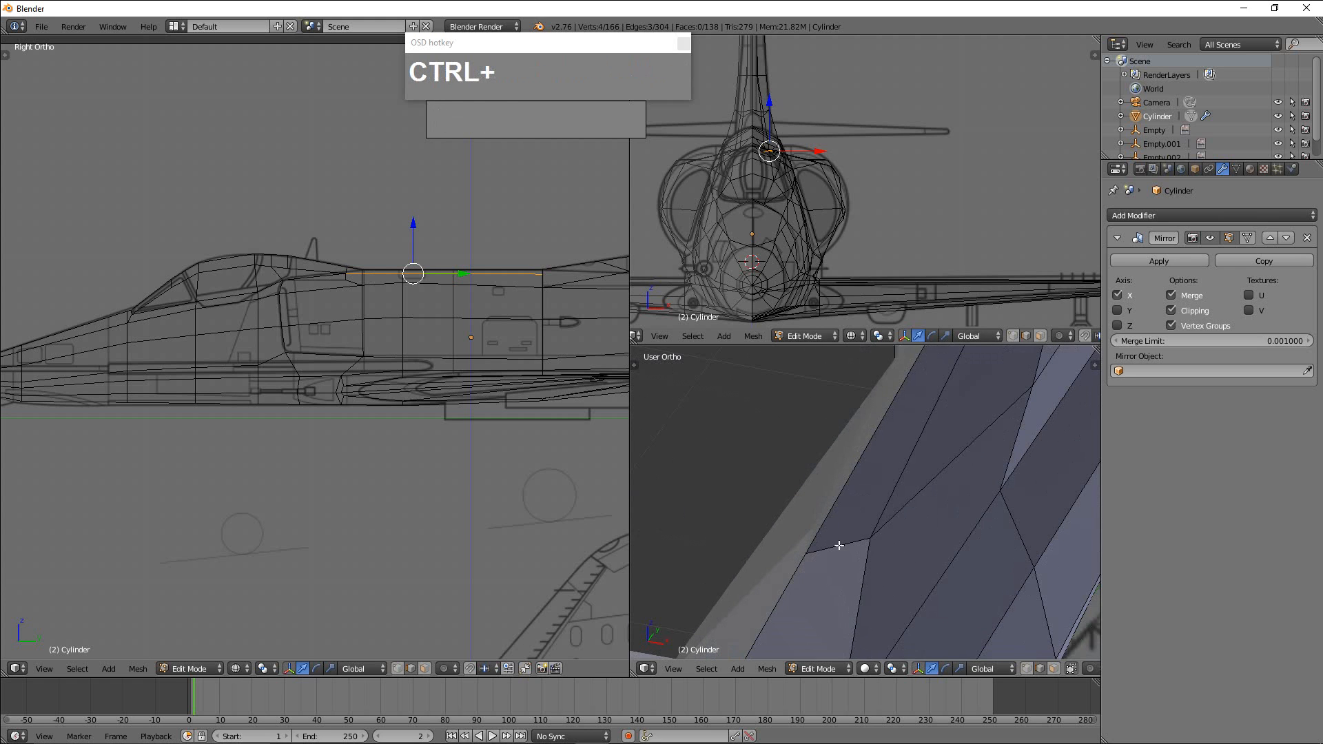
key(ctrl+r)
right_click(844, 541)
scroll(827, 586, down, 3)
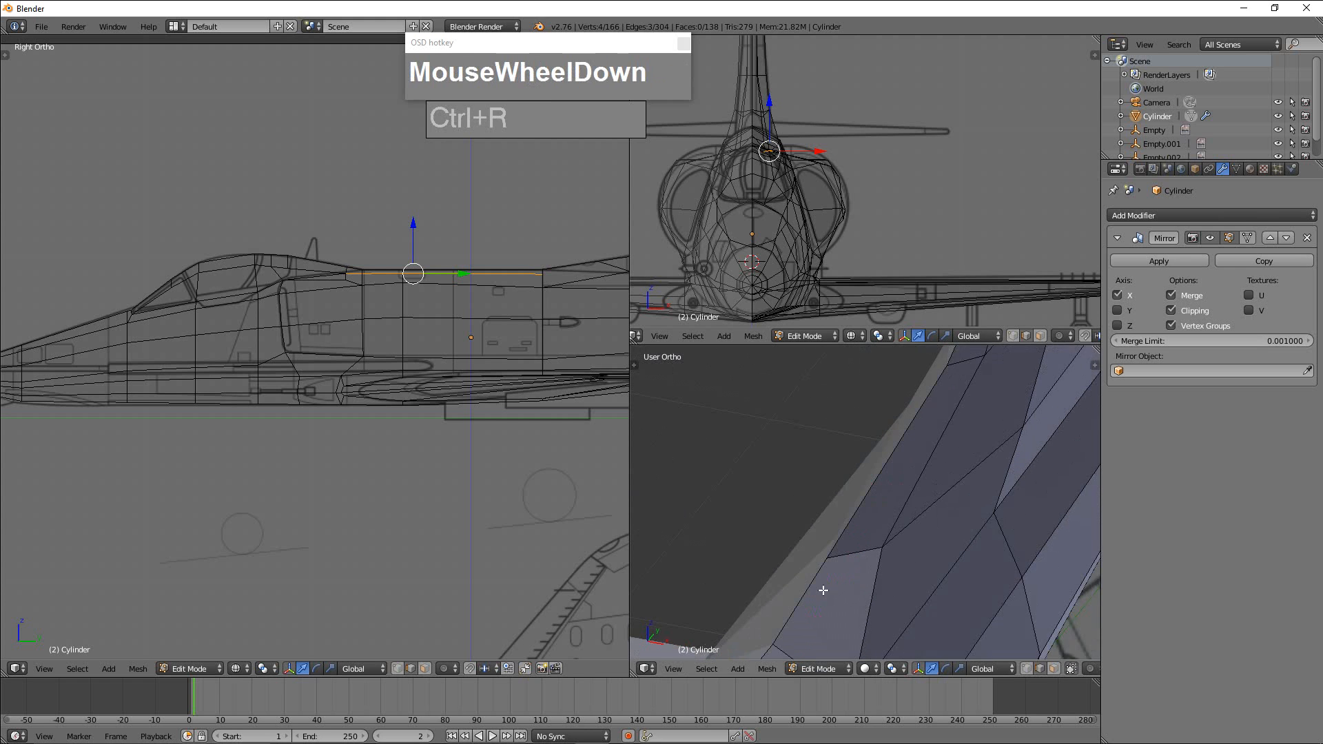
scroll(827, 625, up, 2)
key(ctrl+r)
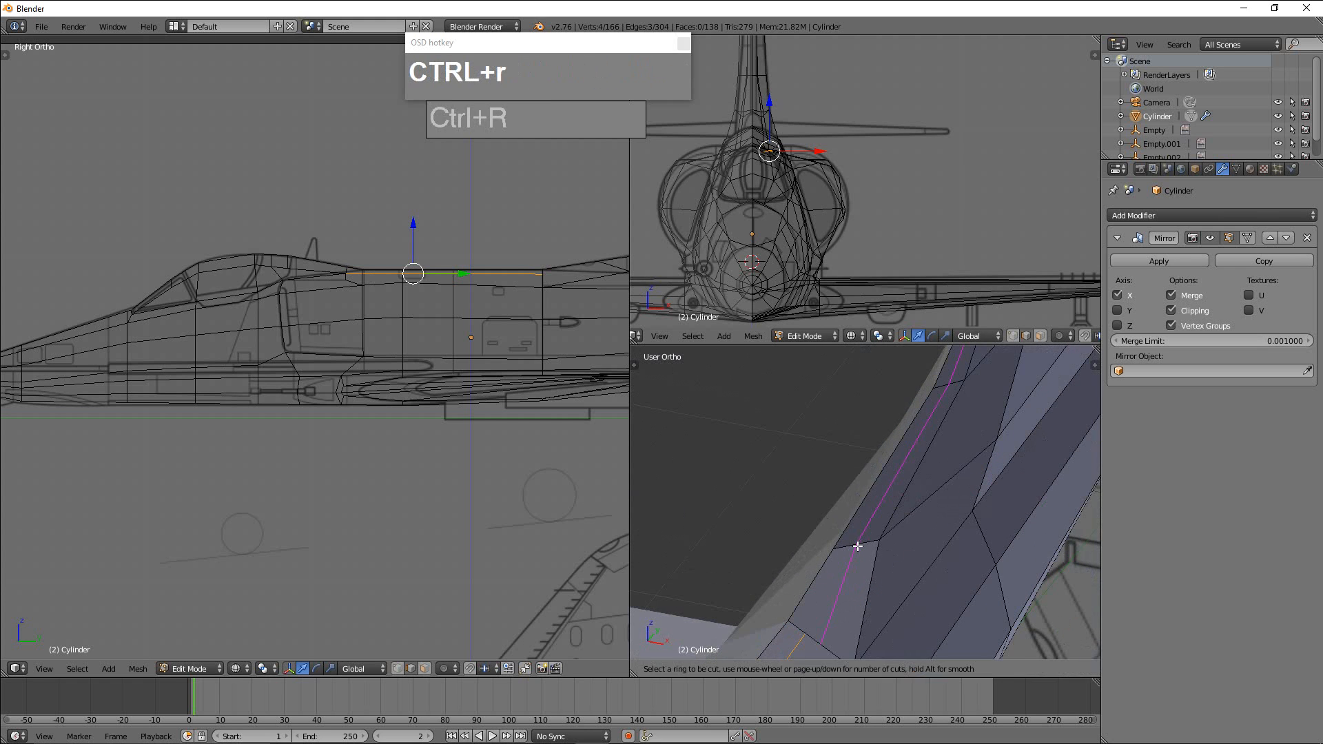
click(861, 546)
right_click(861, 545)
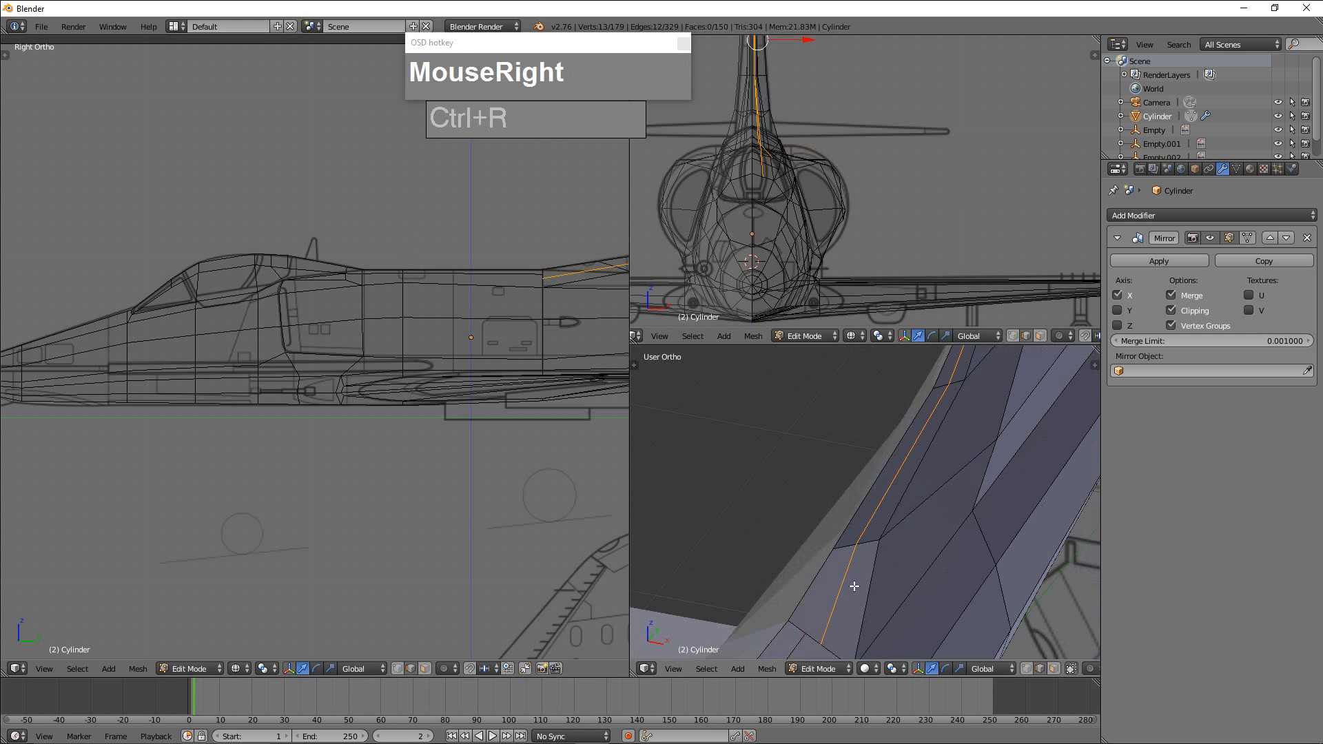
key(ctrl+Tab)
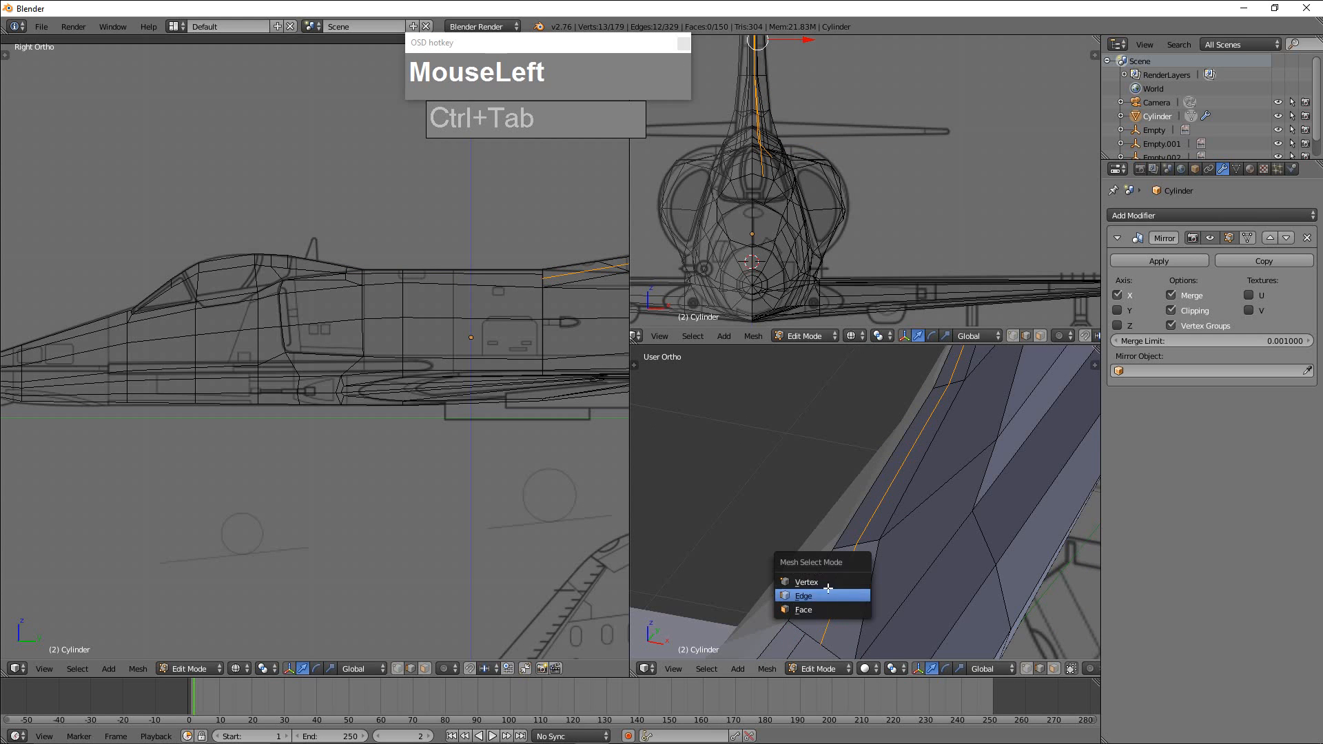
click(828, 583)
shift+middle_drag(864, 593, 834, 558)
scroll(842, 526, up, 5)
right_click(826, 498)
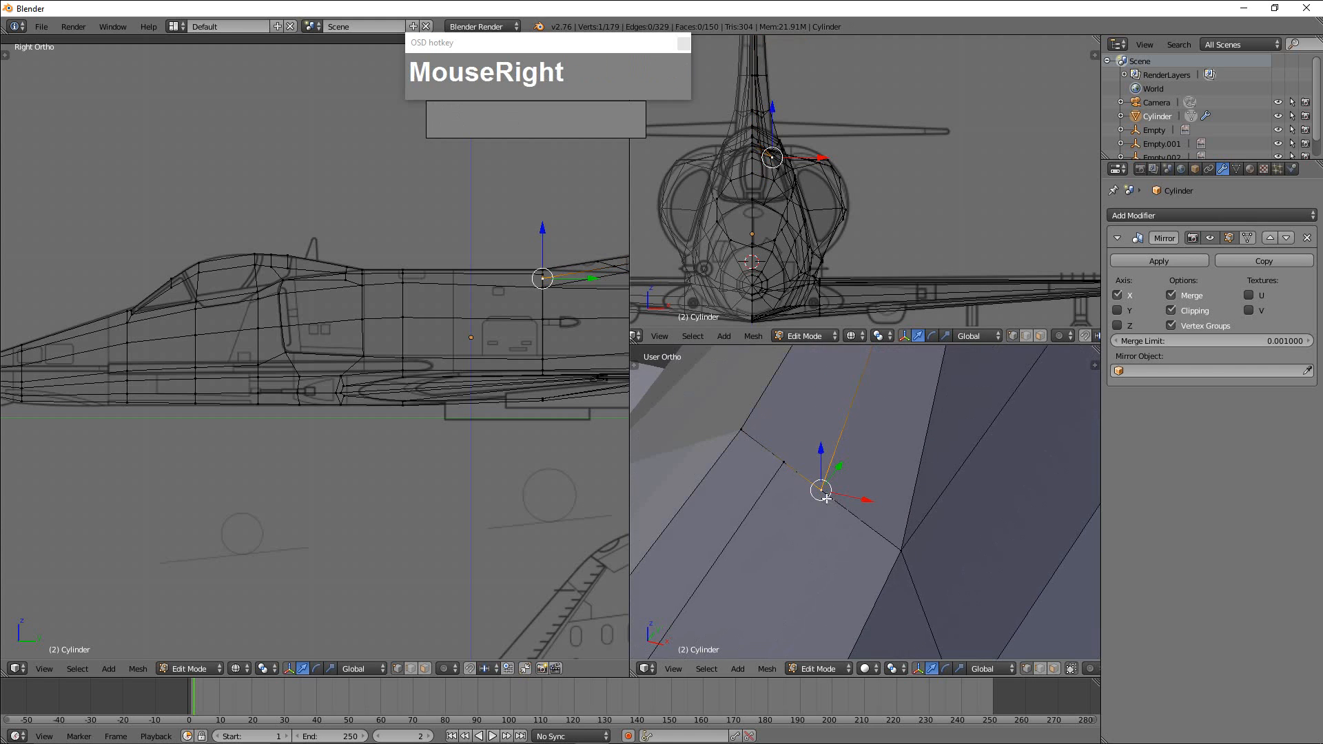
shift+right_click(844, 504)
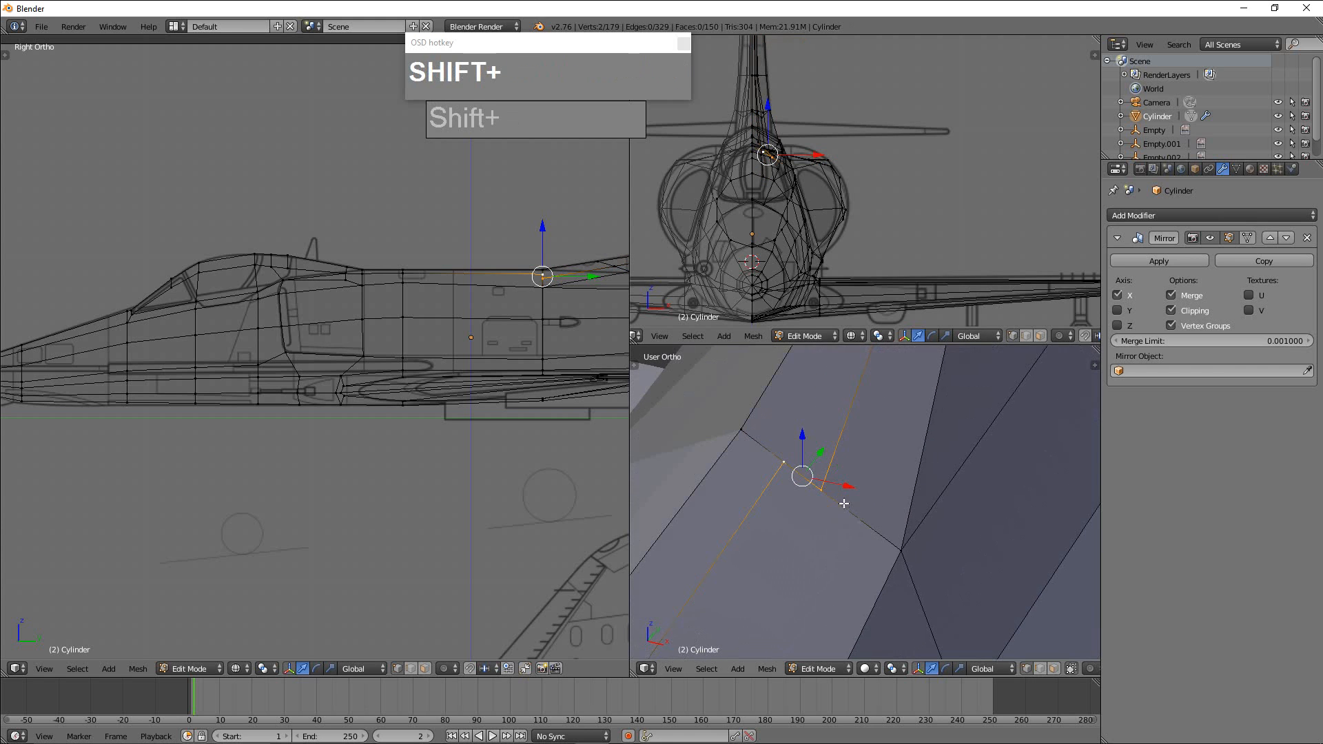
key(ctrl+Tab)
click(844, 540)
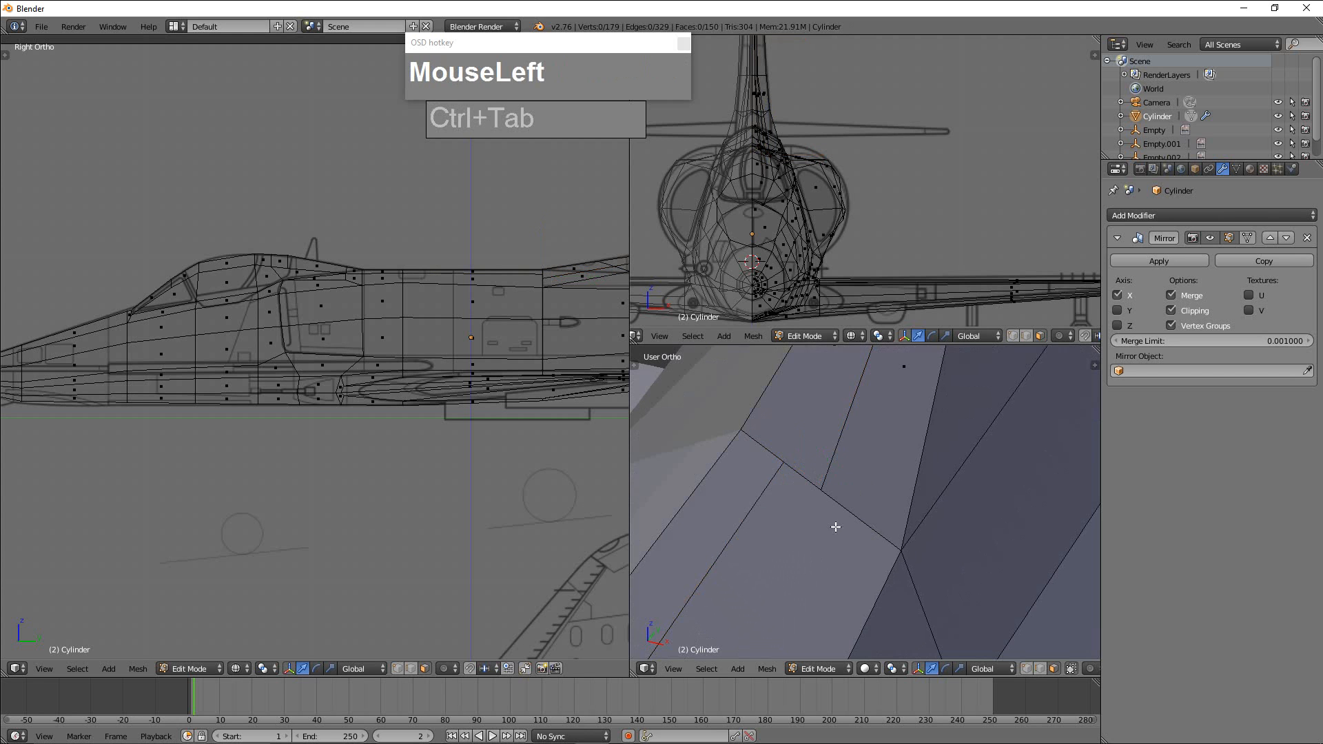
right_click(835, 496)
scroll(829, 496, down, 3)
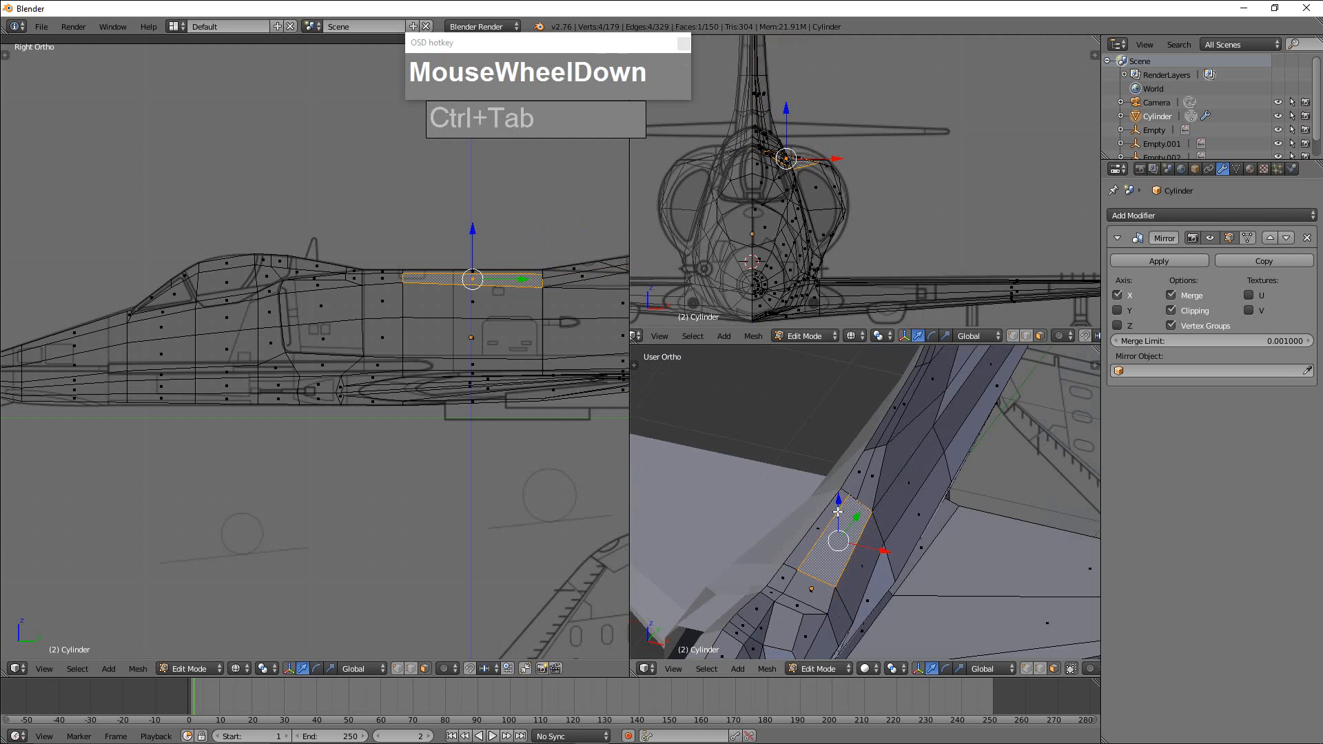
Merge the rear loop's front vertex into the end vertex of the forward loop on the upper fuselage.
middle_drag(854, 526, 862, 486)
scroll(958, 525, up, 3)
key(ctrl+Tab)
click(861, 485)
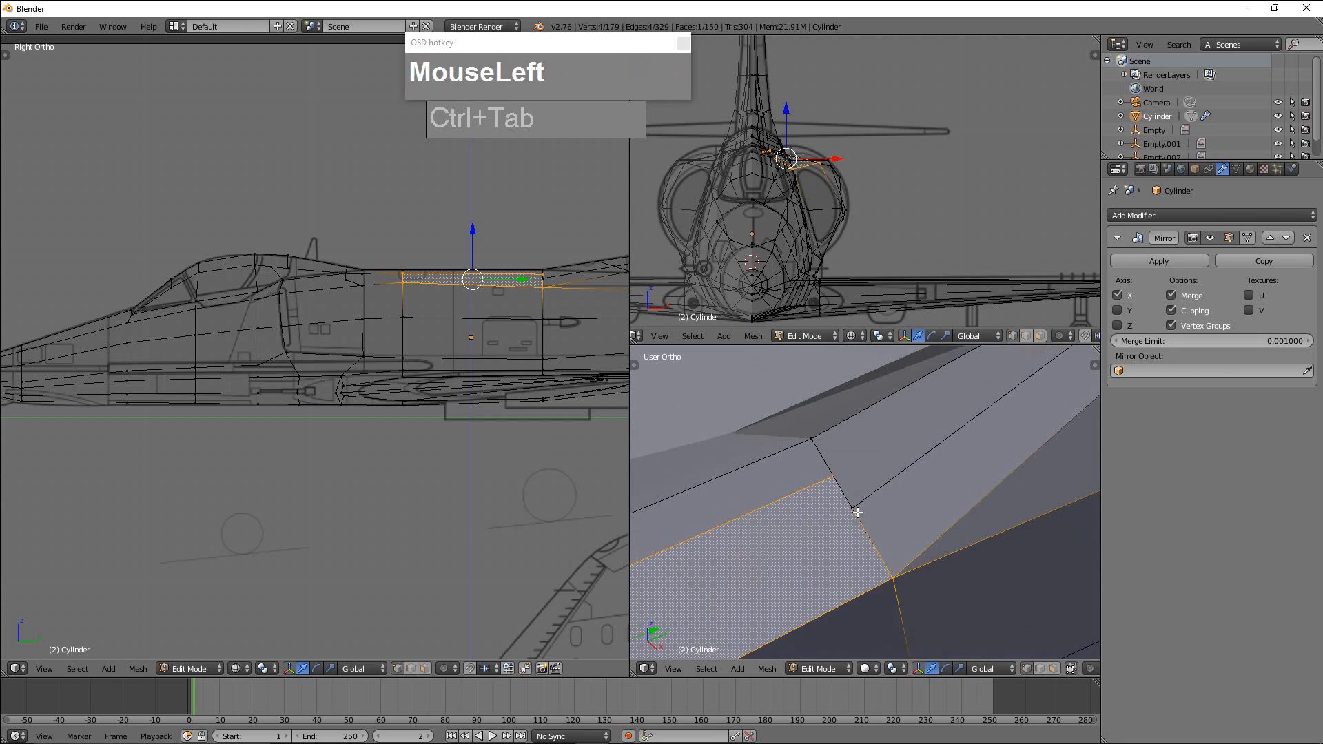
right_click(856, 508)
shift+right_click(858, 491)
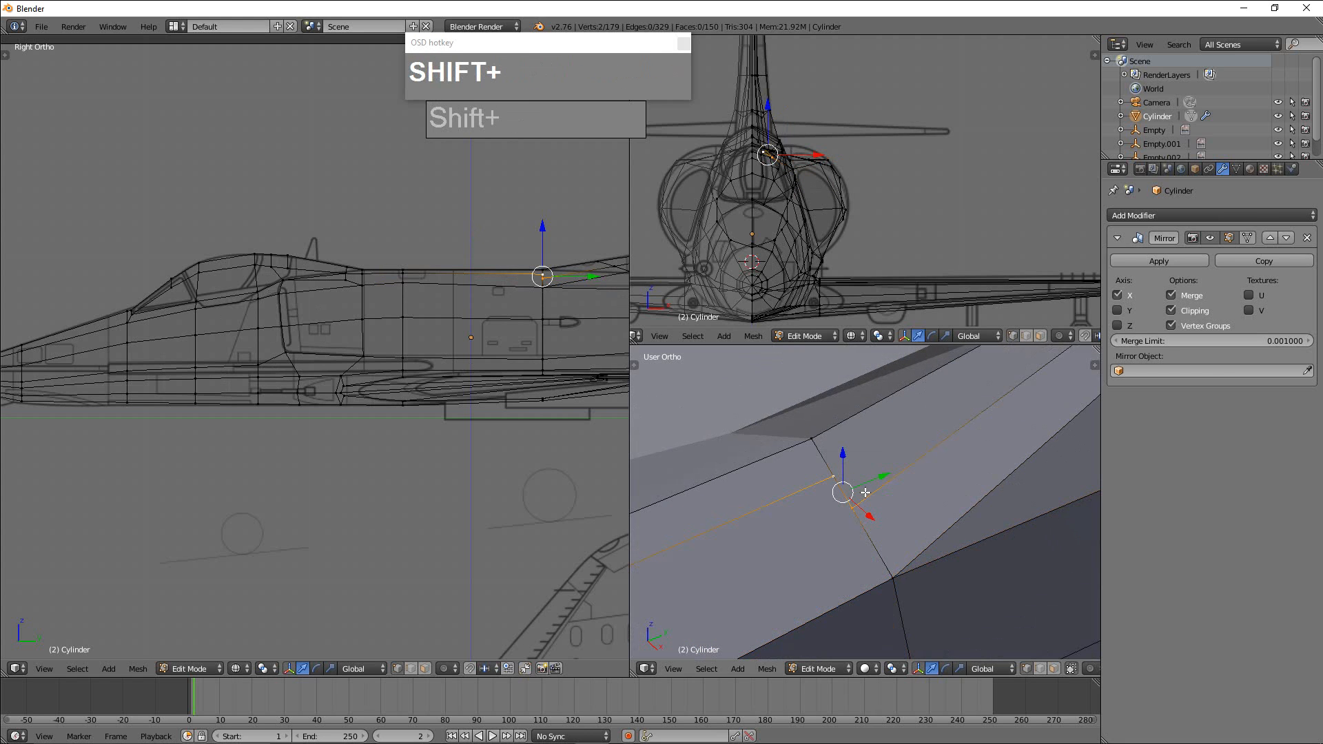
key(alt+m)
click(862, 494)
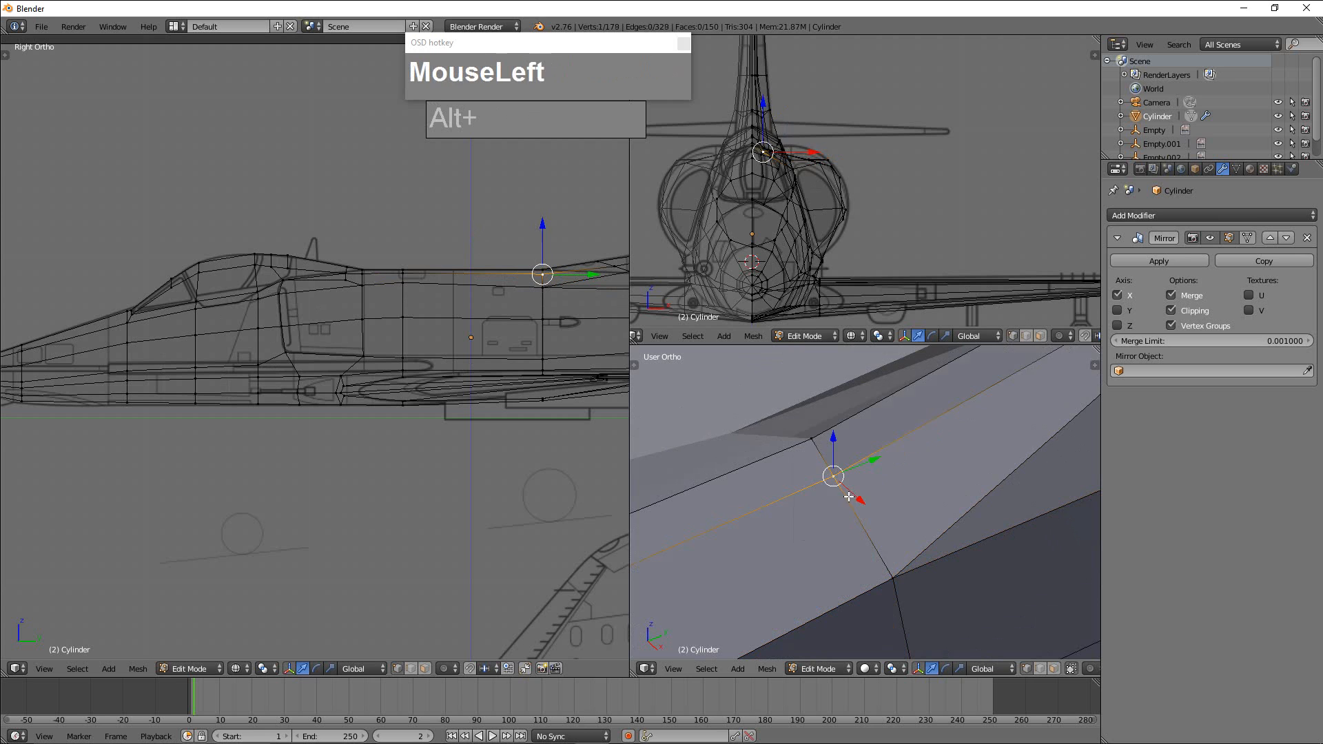
Examine the joined loops and the upper fuselage vertices in Object Mode and Edit Mode.
middle_drag(857, 499, 857, 526)
key(Tab)
scroll(843, 526, down, 3)
right_click(770, 562)
key(Tab)
scroll(856, 527, up, 1)
right_click(825, 524)
drag(865, 522, 850, 495)
right_click(823, 490)
scroll(851, 494, down, 3)
middle_drag(851, 495, 791, 526)
In front view, raise a vertex on top of the intake along Z and shift the lip's upper outer vertex outward along X.
key(KP_1)
scroll(853, 497, up, 3)
right_click(794, 526)
drag(801, 501, 802, 493)
right_click(853, 560)
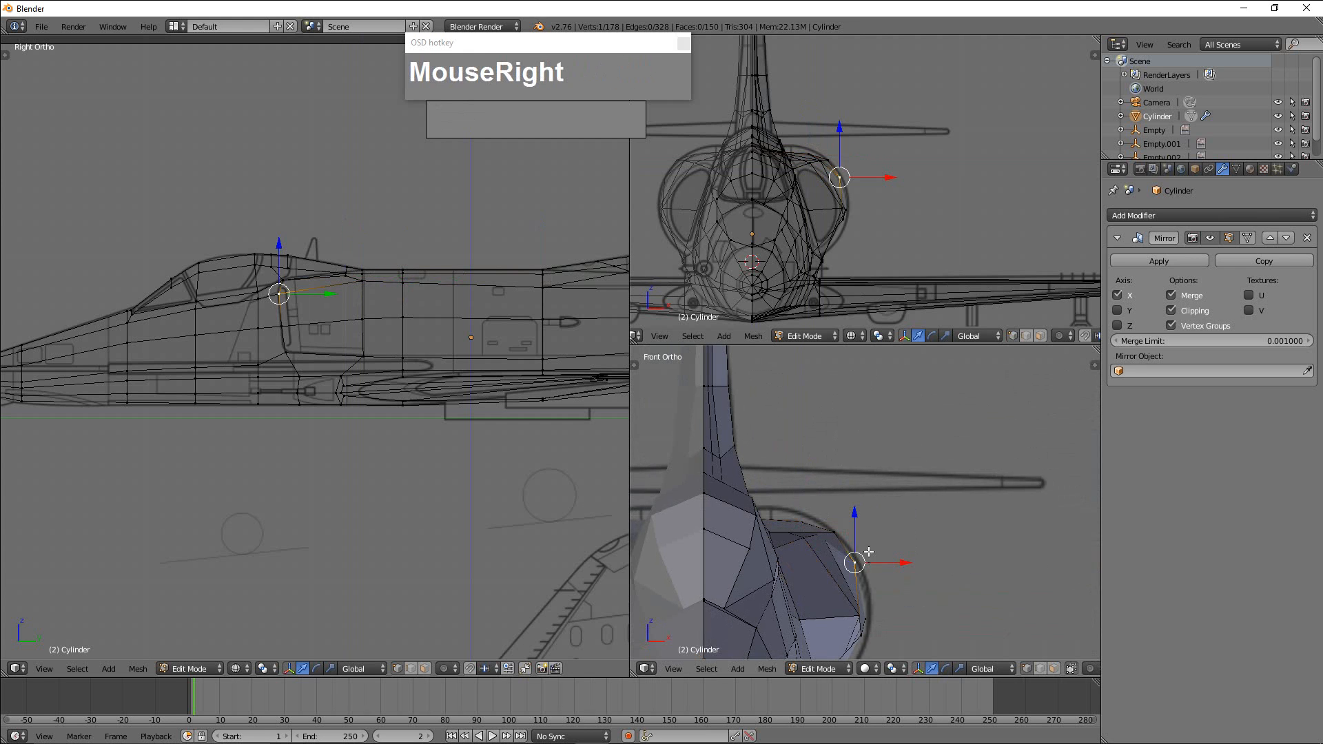
drag(881, 561, 885, 561)
Move the outer side vertex of the second fuselage section behind the intake lip upward and slightly inward.
shift+middle_drag(893, 622, 877, 552)
right_click(845, 539)
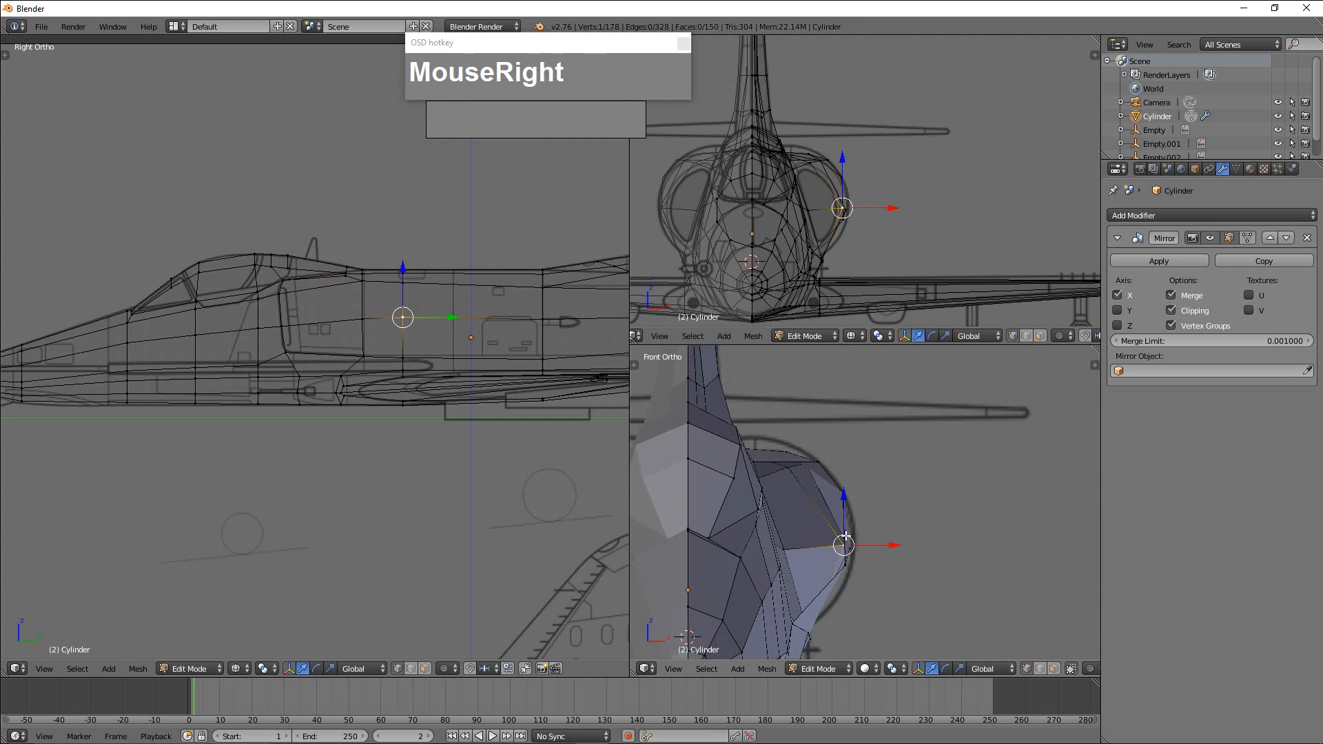
key(g)
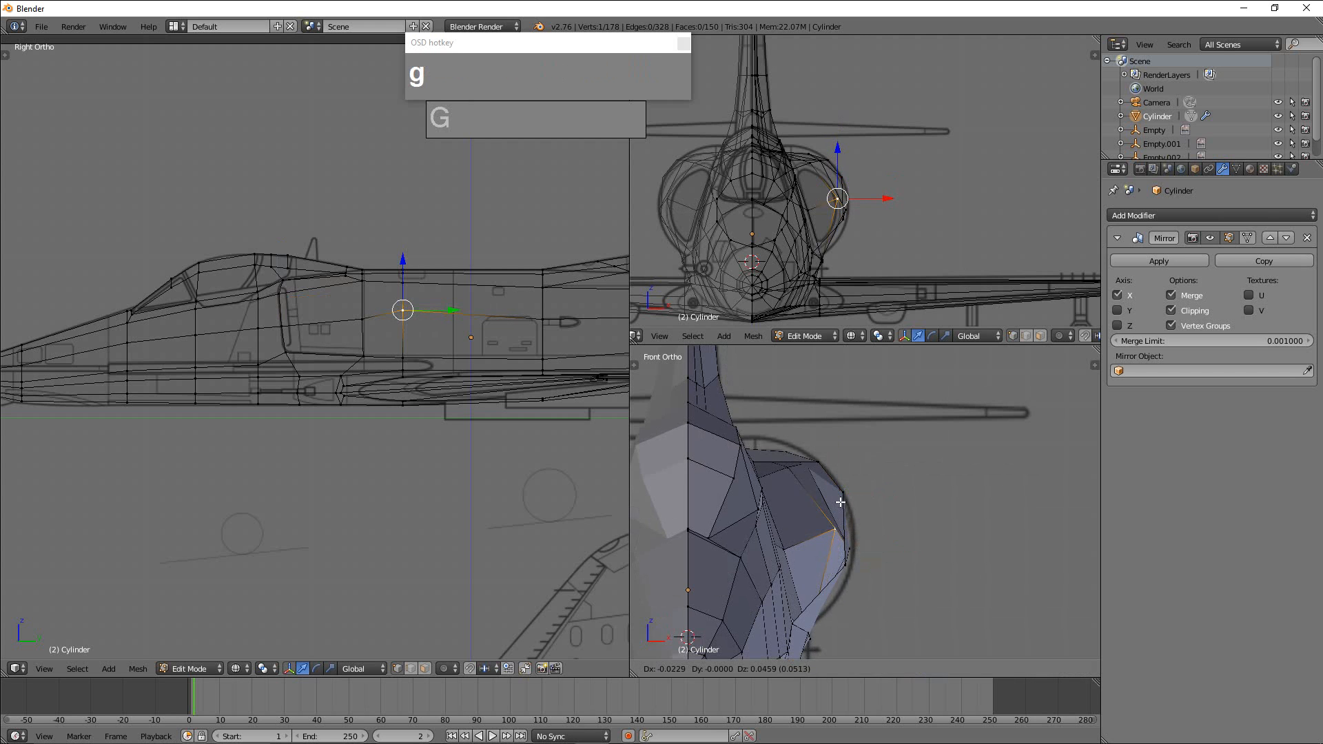
click(844, 503)
Raise the neighbouring outer side vertex, one section further forward, along Z.
middle_drag(868, 514, 786, 517)
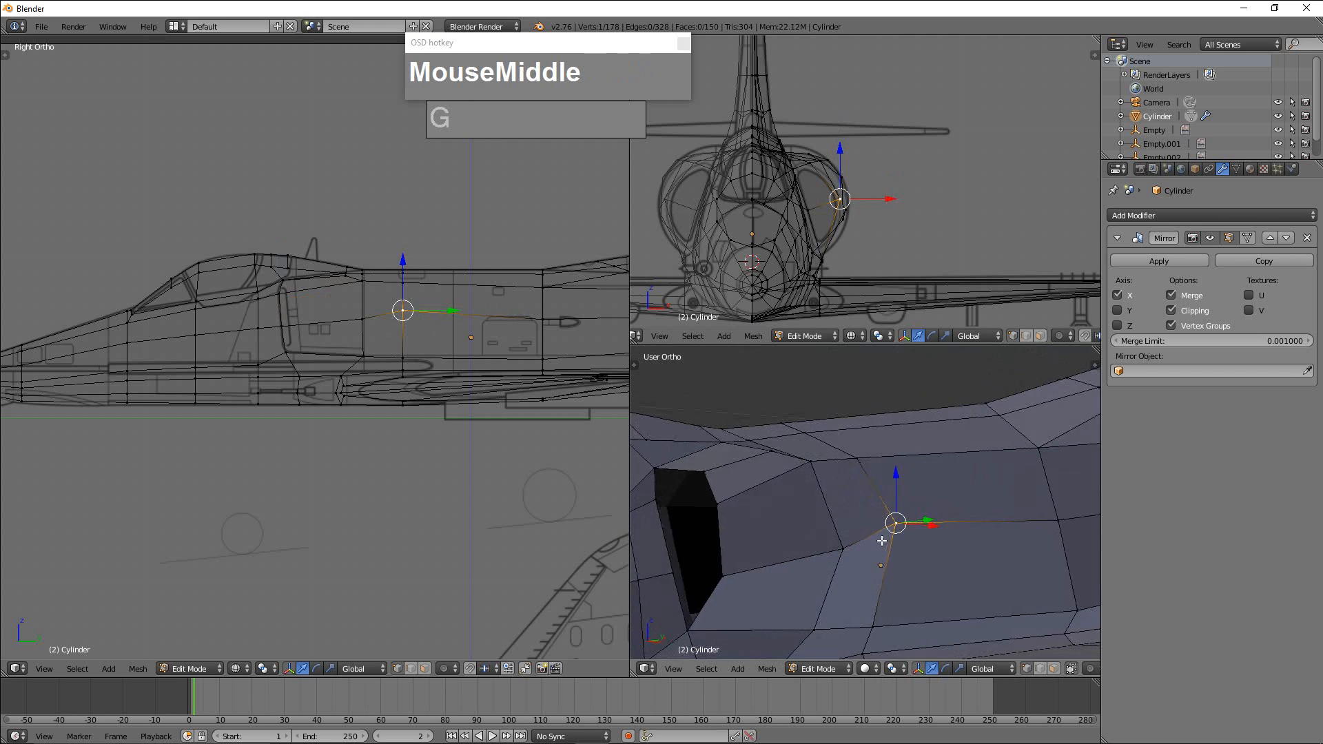
middle_drag(880, 540, 845, 546)
right_click(845, 546)
drag(844, 507, 843, 488)
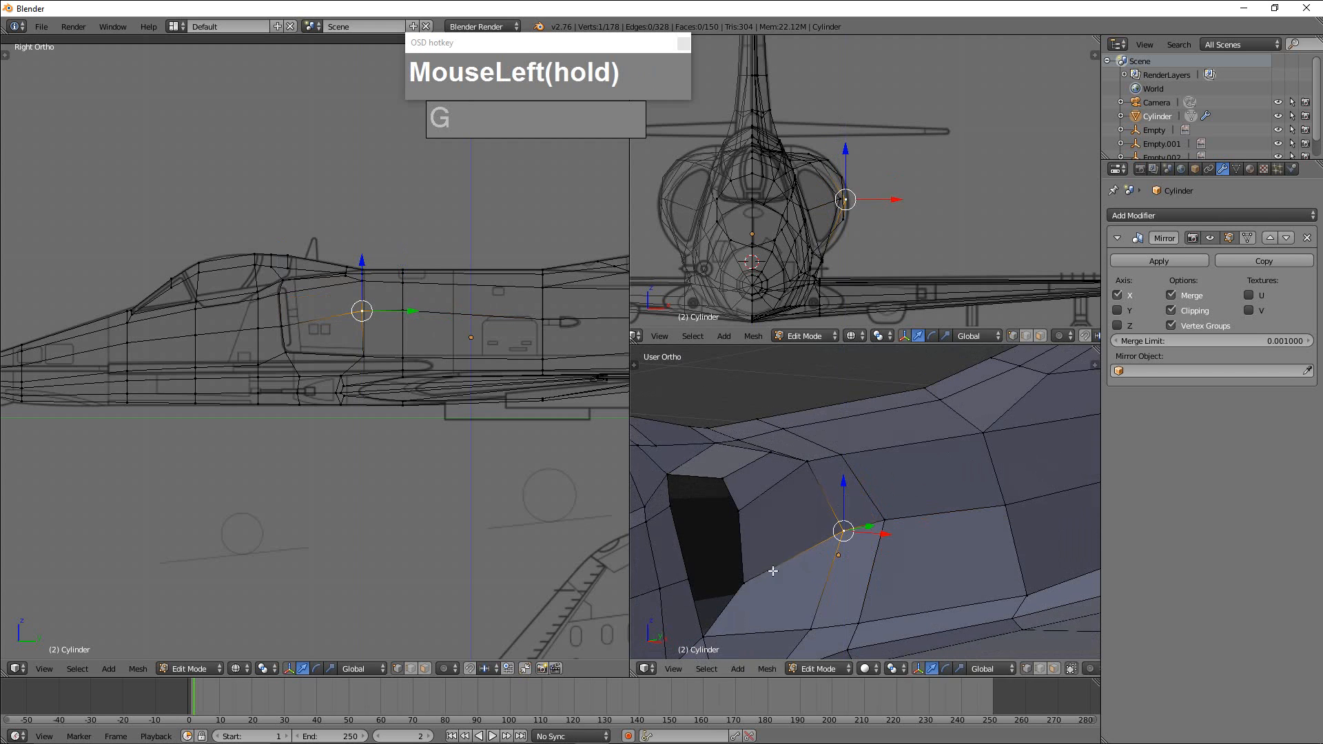
In side view, lower slightly the outer side vertex of the fuselage section behind the intake lip.
right_click(747, 578)
drag(745, 539, 745, 533)
key(KP_1)
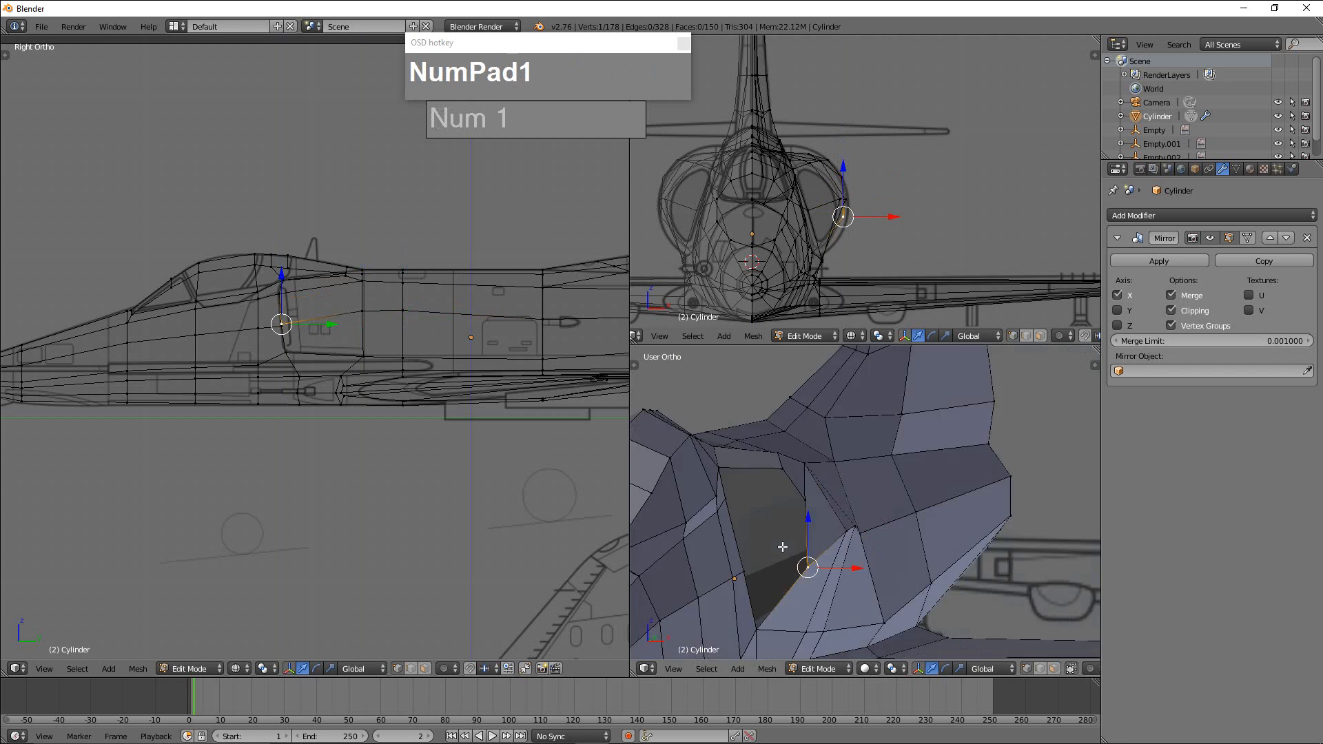
scroll(243, 305, up, 2)
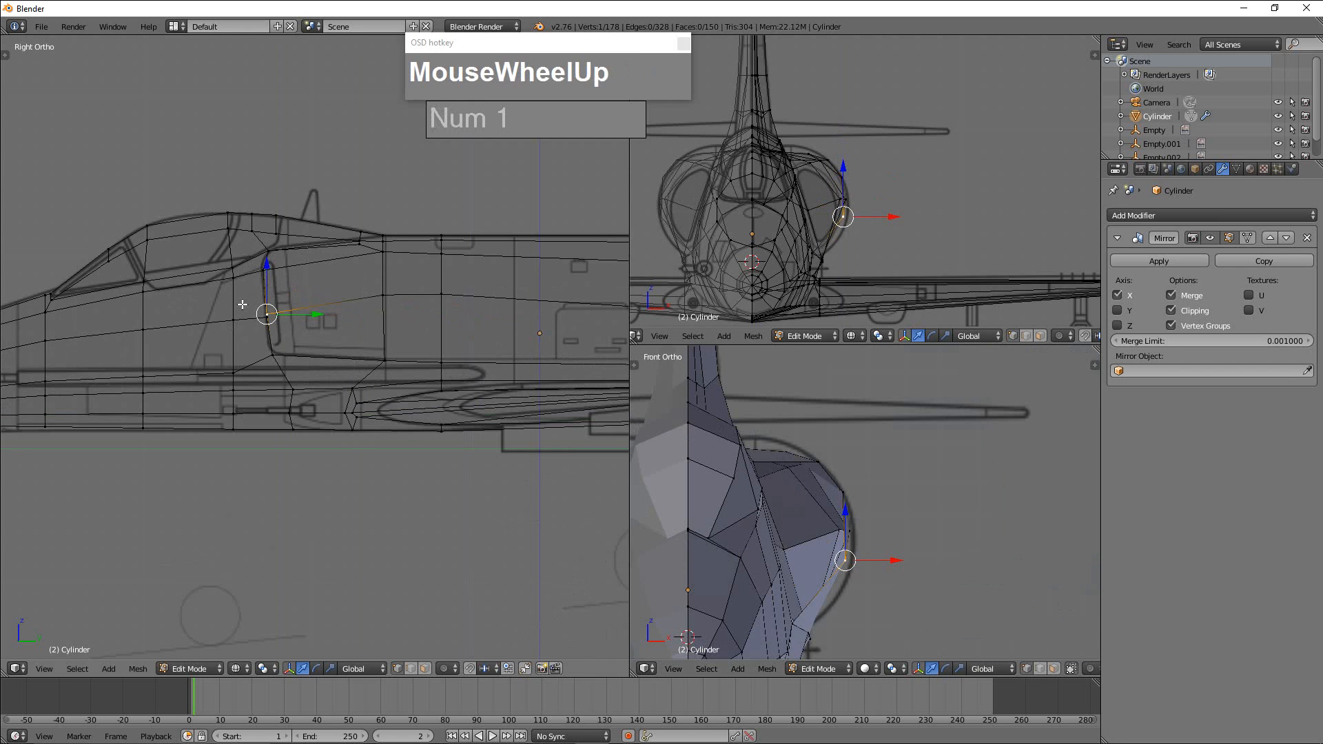
right_click(380, 297)
key(g)
click(382, 299)
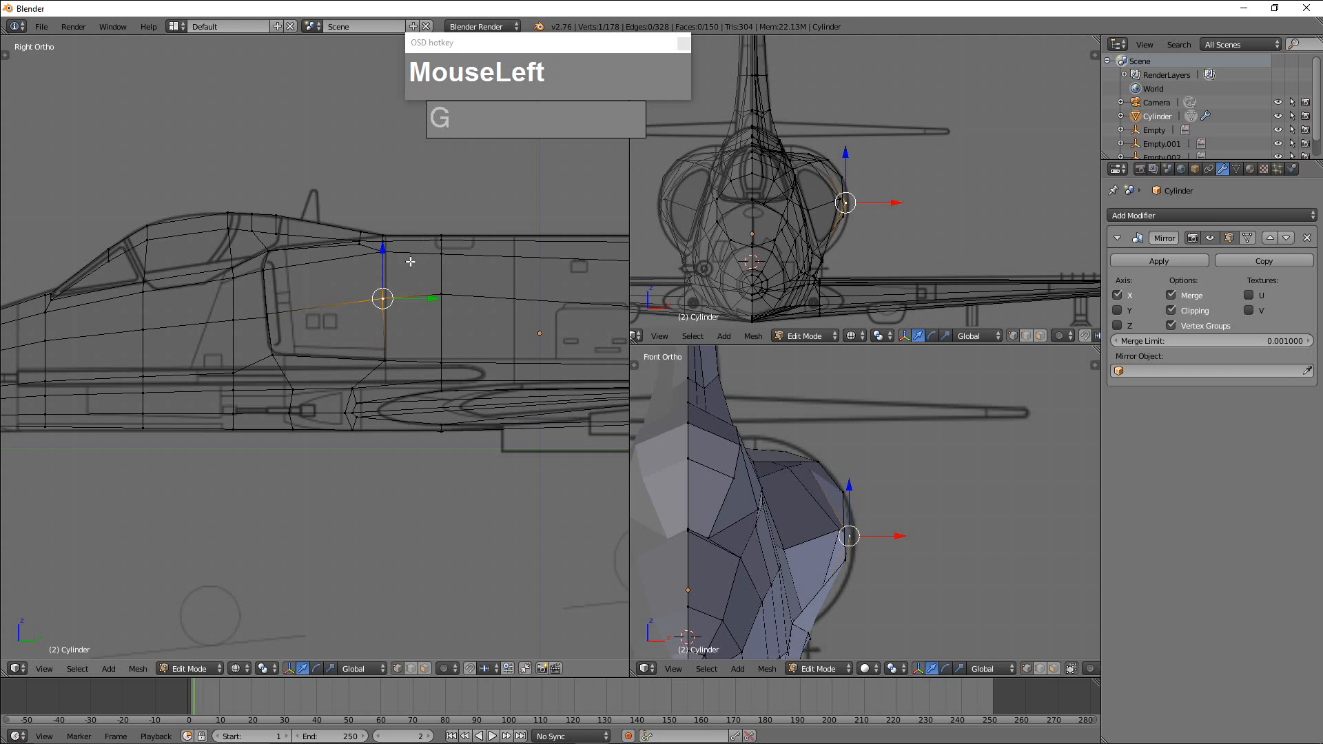
right_click(451, 283)
right_click(276, 271)
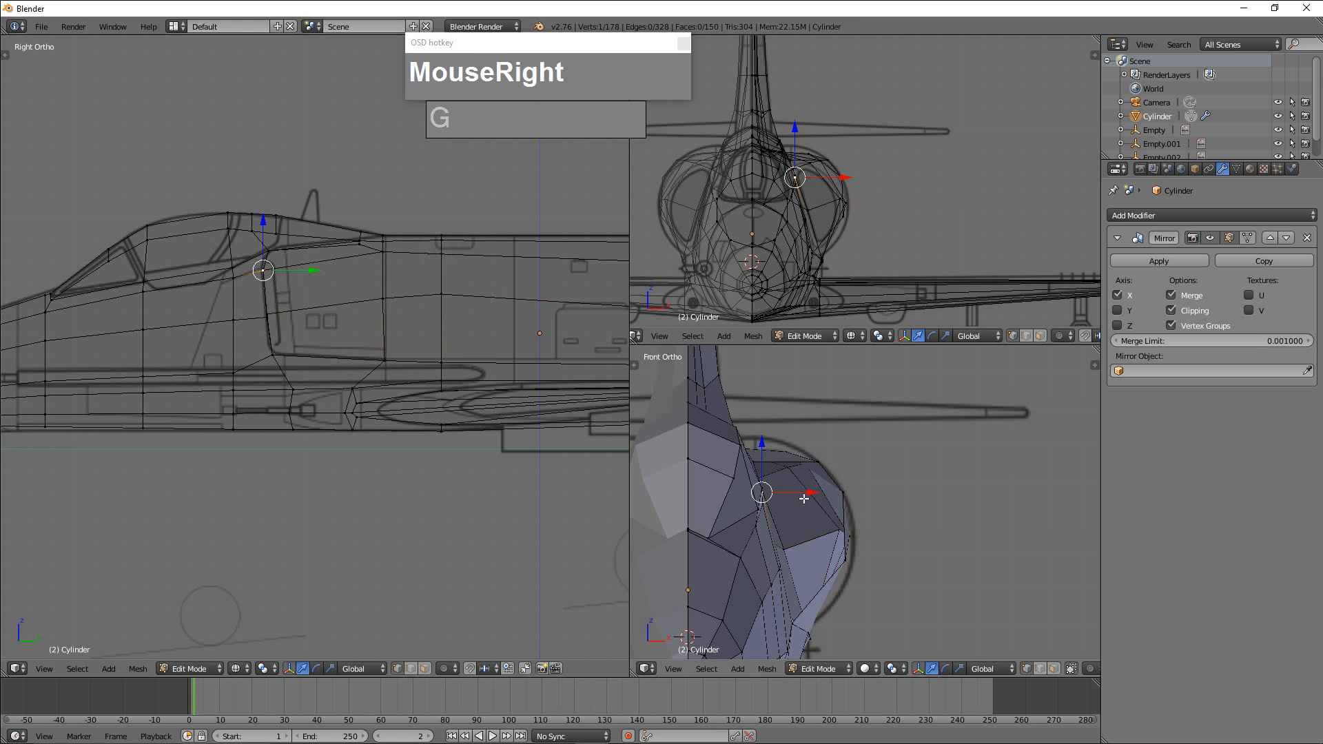
Extrude the edge loop around the air intake opening and scale it inward to about 0.86.
scroll(804, 498, down, 2)
middle_drag(880, 508, 803, 551)
right_click(808, 562)
scroll(807, 553, up, 2)
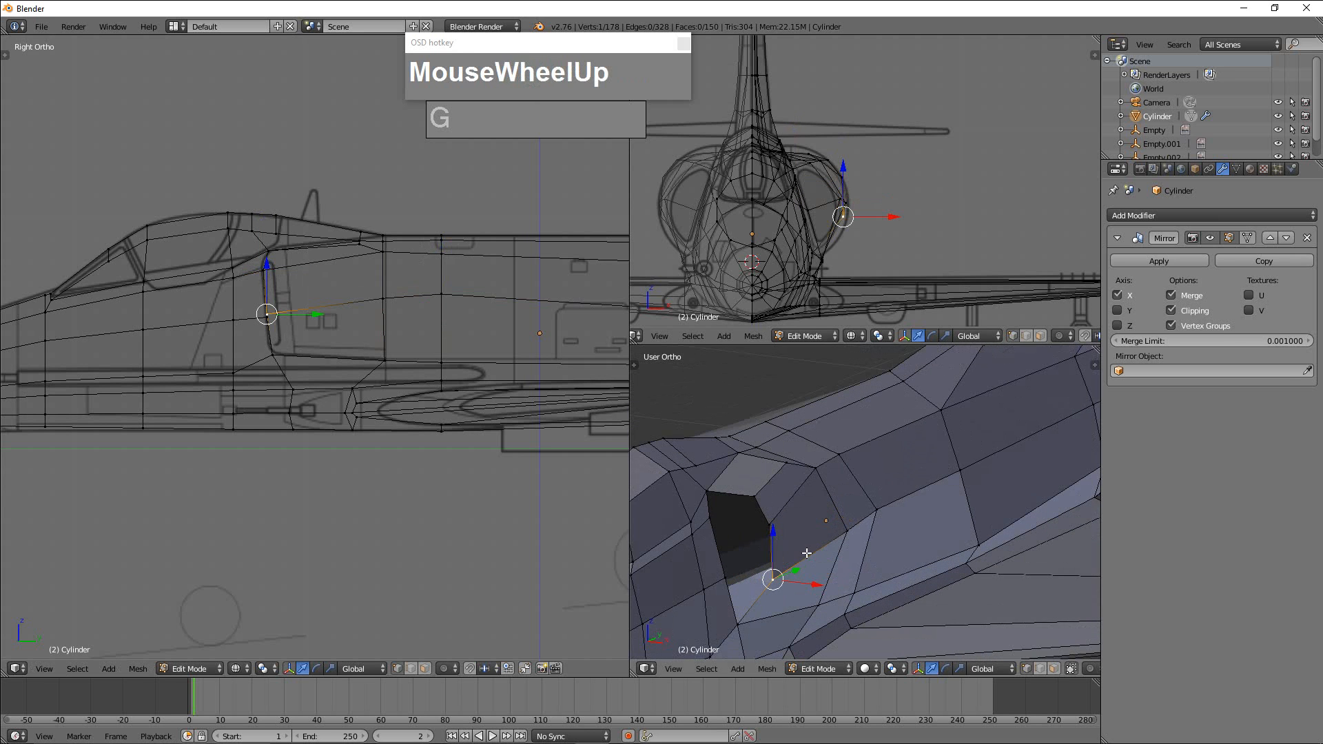
key(ctrl+Tab)
click(758, 540)
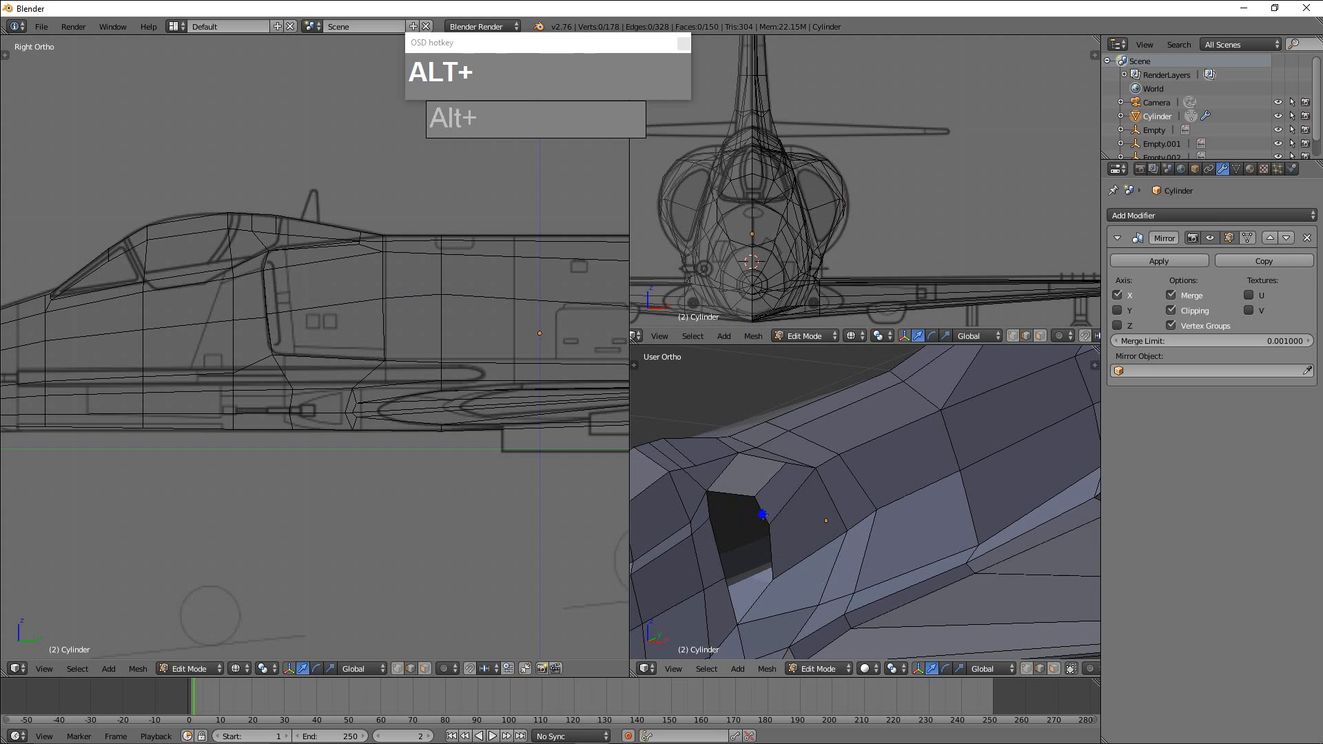
alt+click(734, 550)
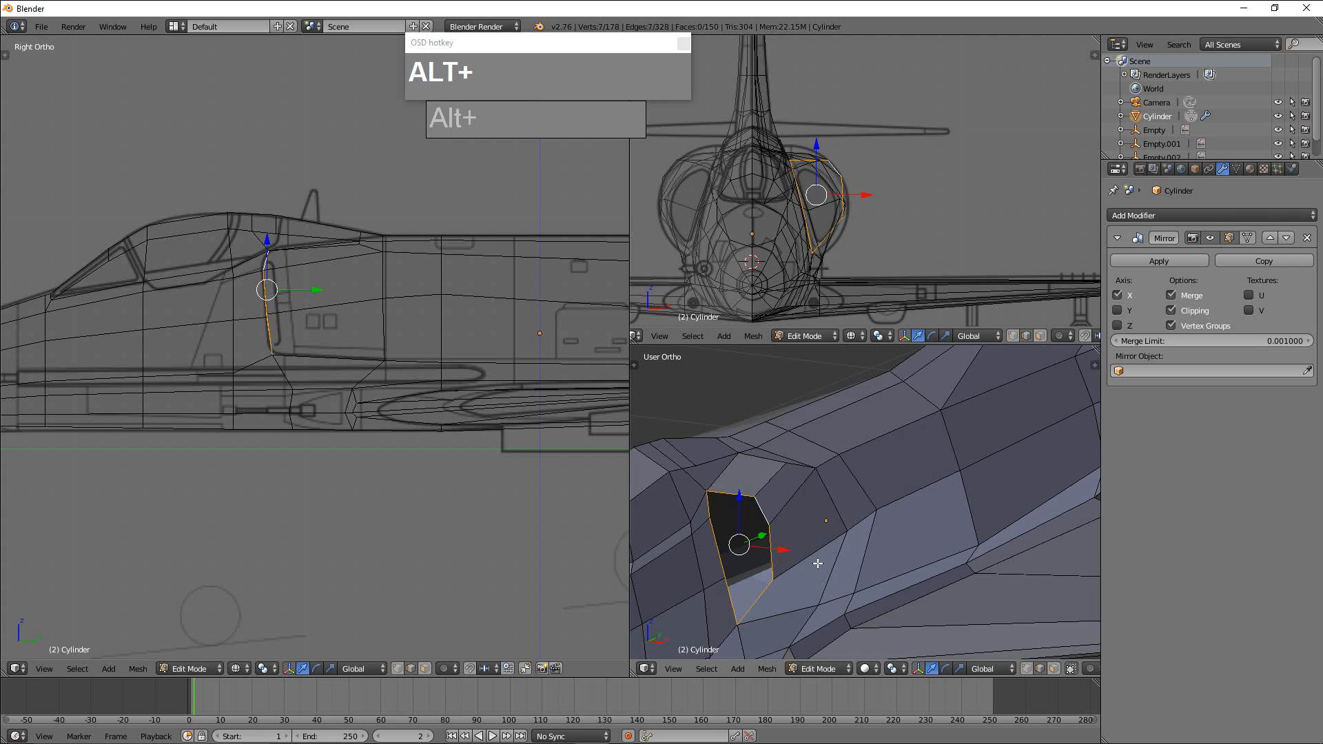
key(e)
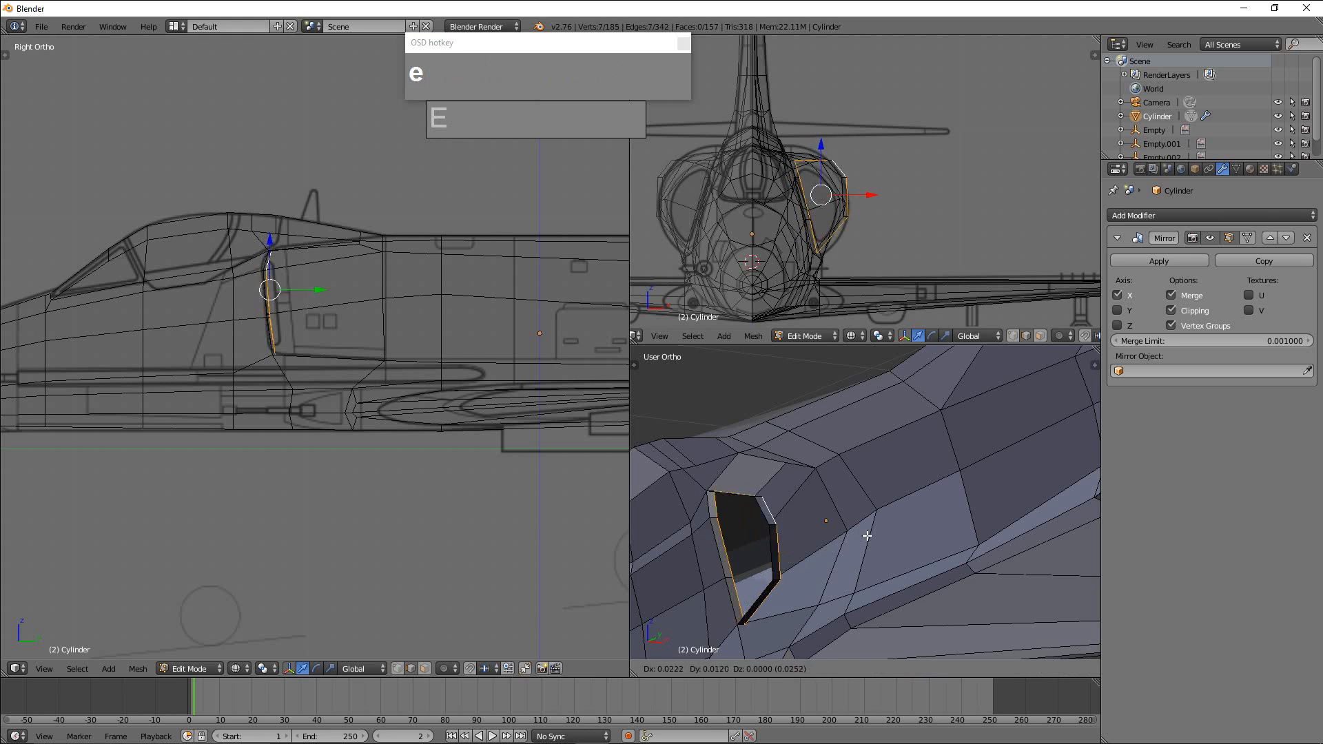
right_click(862, 535)
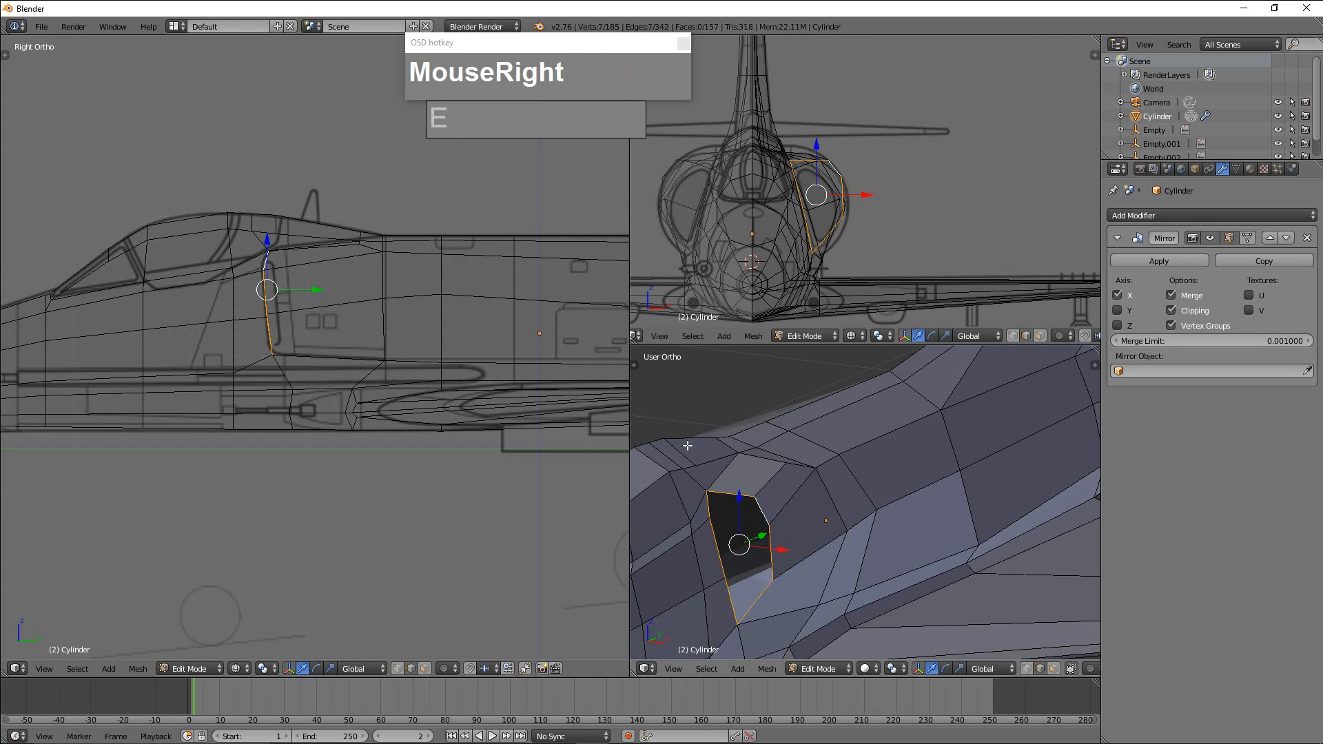
key(s)
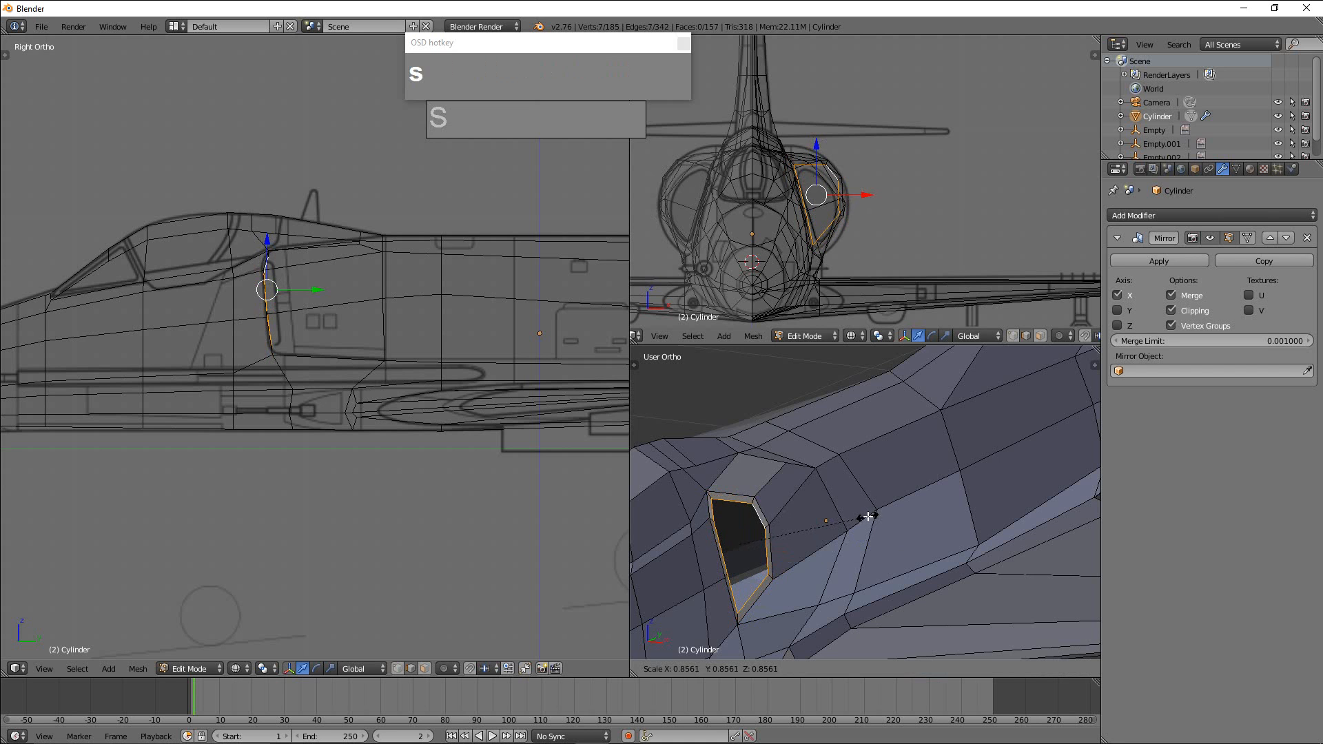
click(868, 516)
middle_drag(868, 517, 836, 546)
Extrude the inner intake loop rearward along Y into the fuselage and flatten it with a Y scale of 0.
key(e)
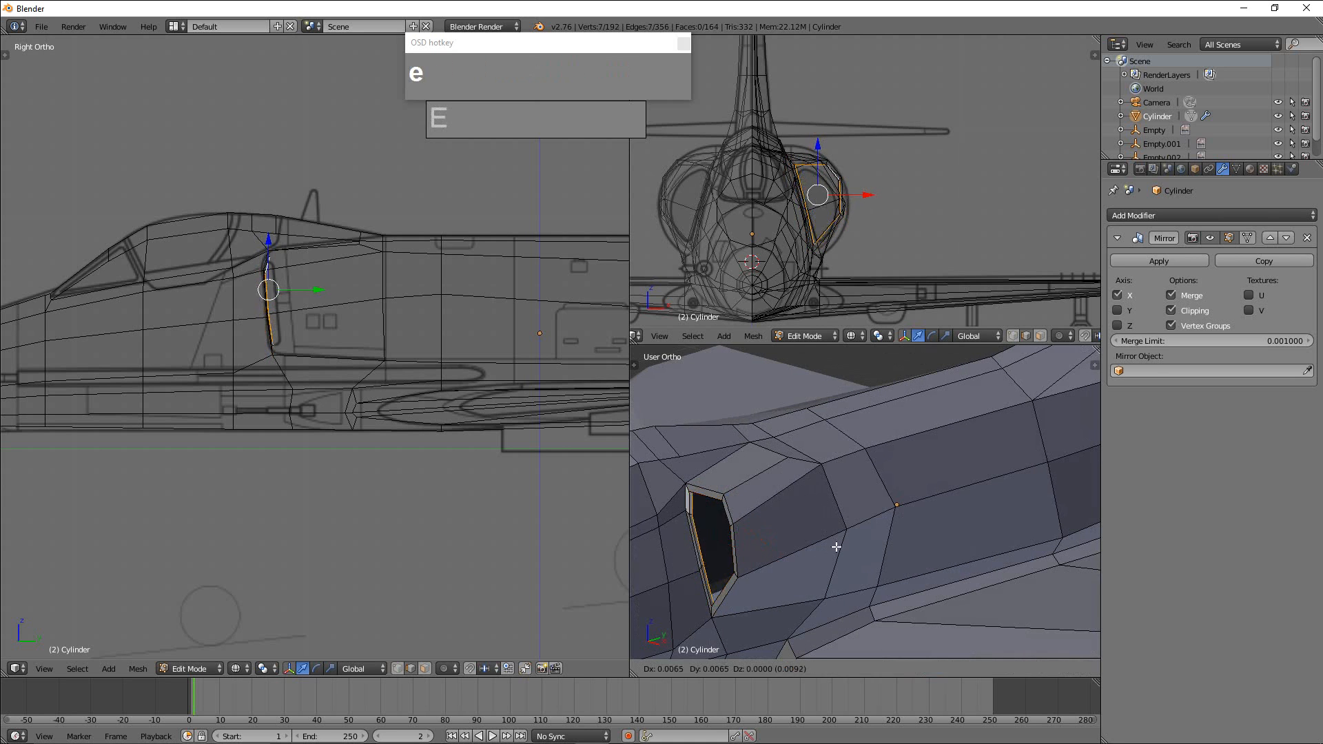
right_click(895, 523)
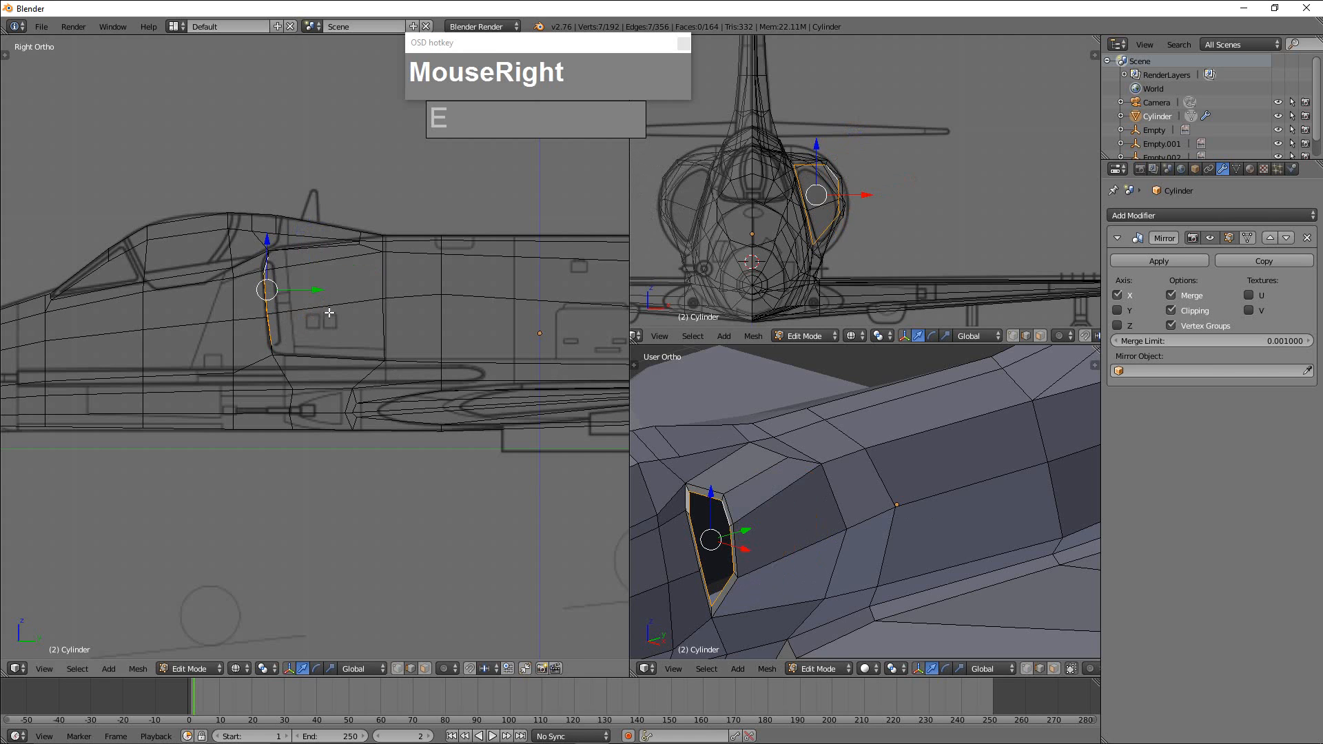
drag(314, 292, 410, 293)
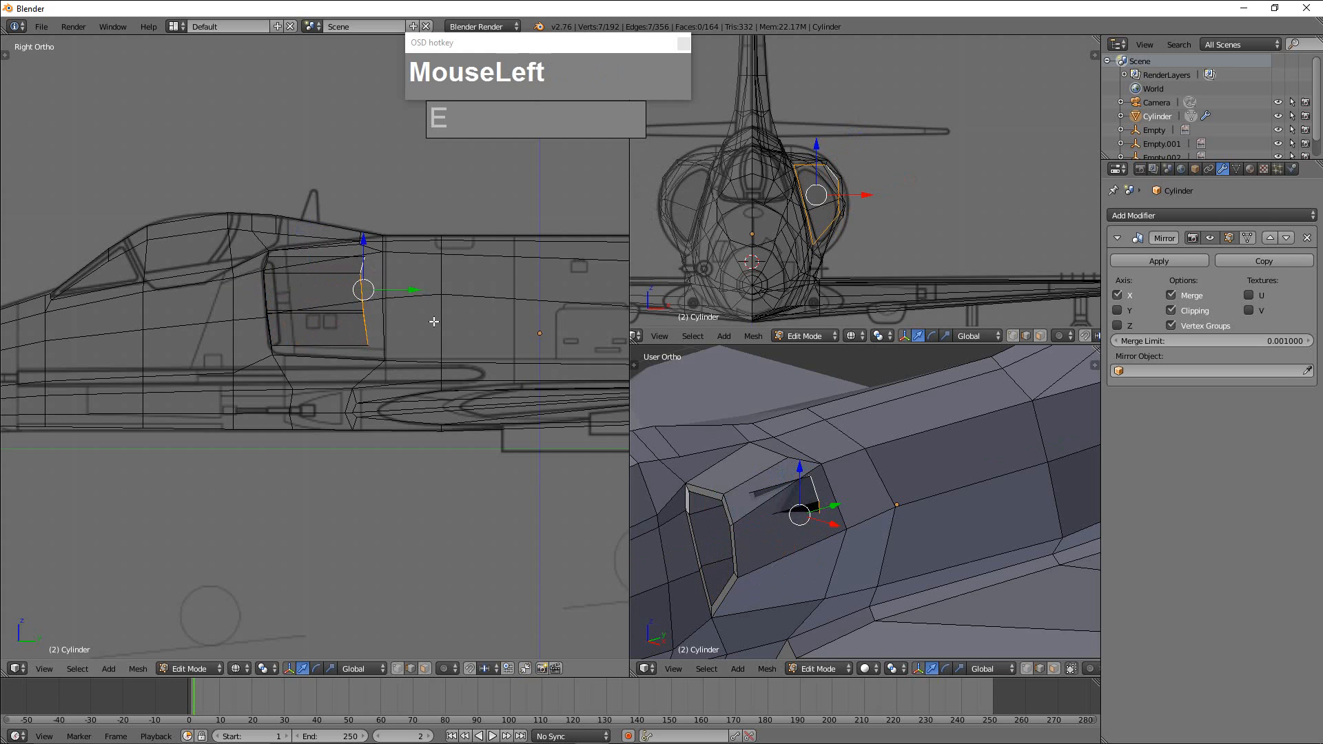
key(s)
key(y)
key(0)
click(434, 321)
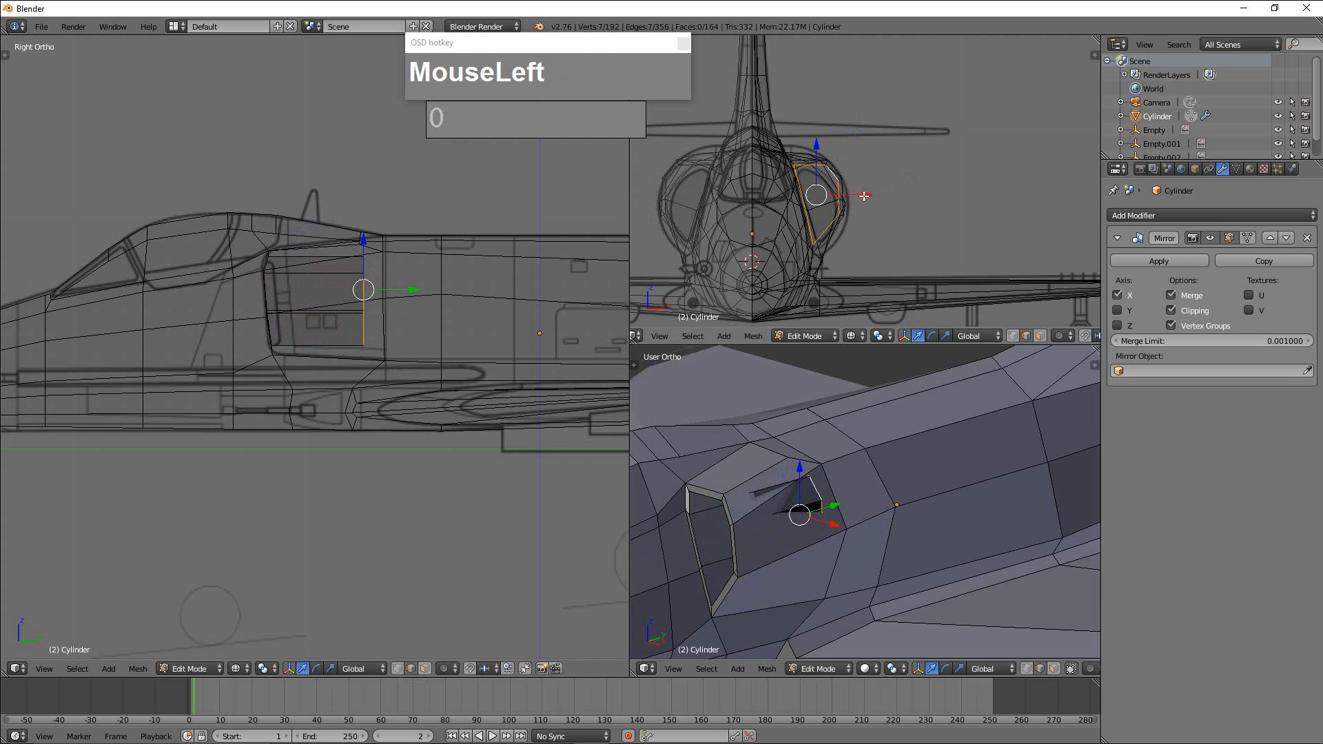
In front view, shift the inner end of the intake duct inward along X and downward along Z.
drag(865, 196, 845, 210)
drag(799, 160, 798, 178)
drag(855, 212, 849, 211)
Examine the intake duct, rear fuselage and tail from several angles in Edit Mode and Object Mode.
middle_drag(889, 482, 1057, 514)
scroll(965, 482, down, 4)
scroll(1023, 469, down, 2)
scroll(994, 481, up, 2)
scroll(992, 481, up, 2)
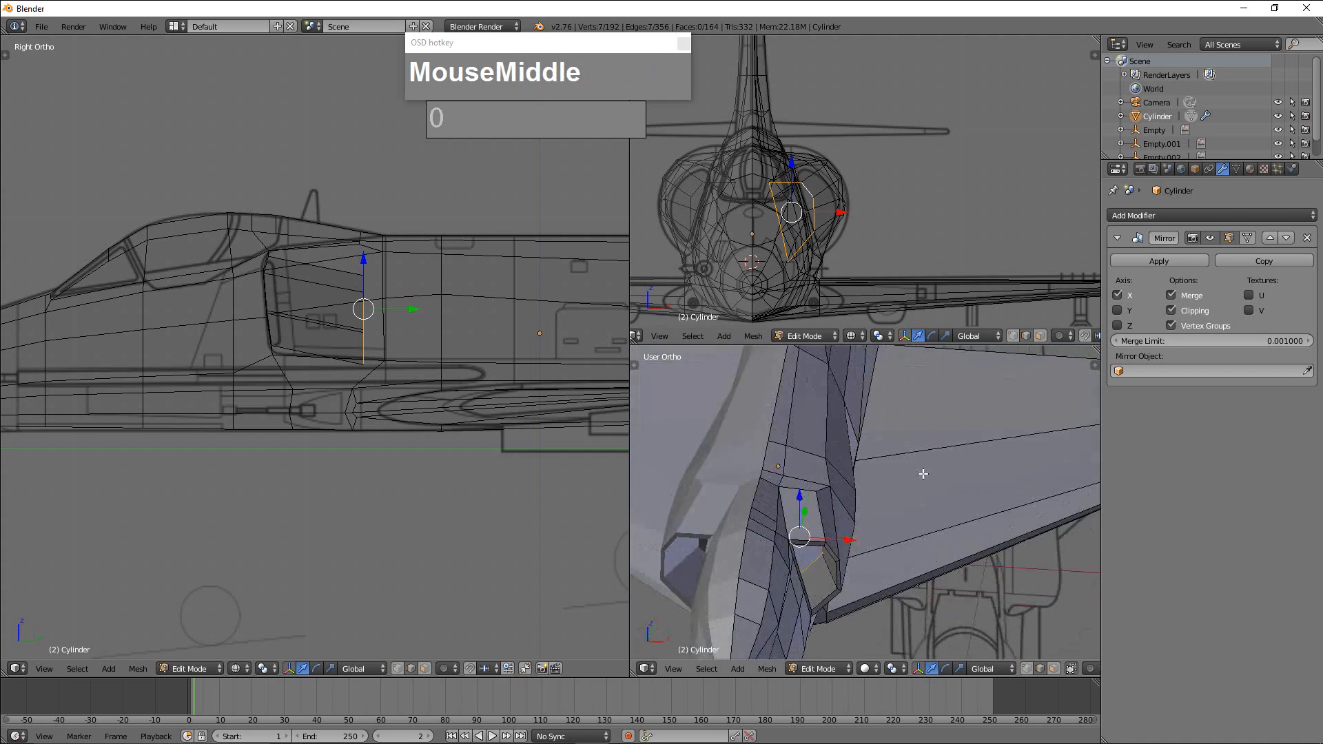
mouse_move(924, 474)
middle_down()
mouse_move(972, 464)
mouse_move(919, 498)
middle_up()
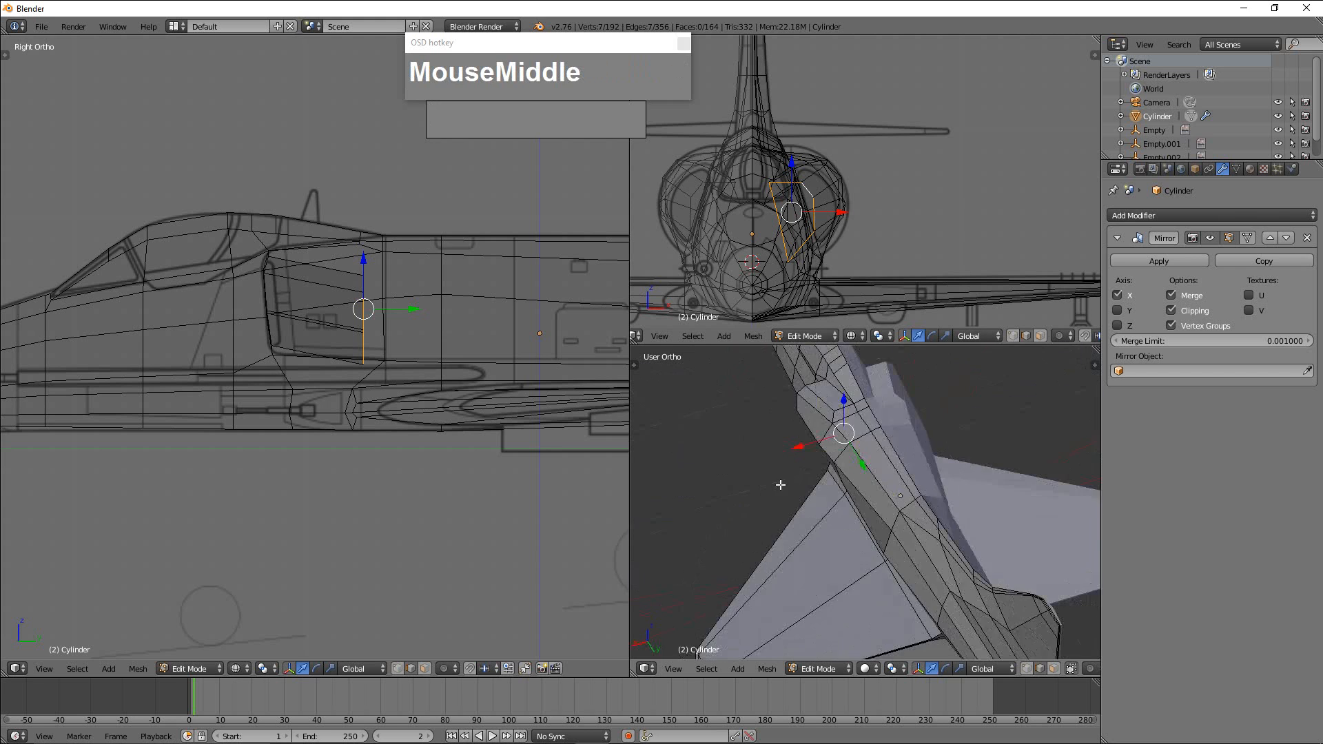
shift+middle_drag(968, 436, 870, 431)
scroll(911, 502, up, 5)
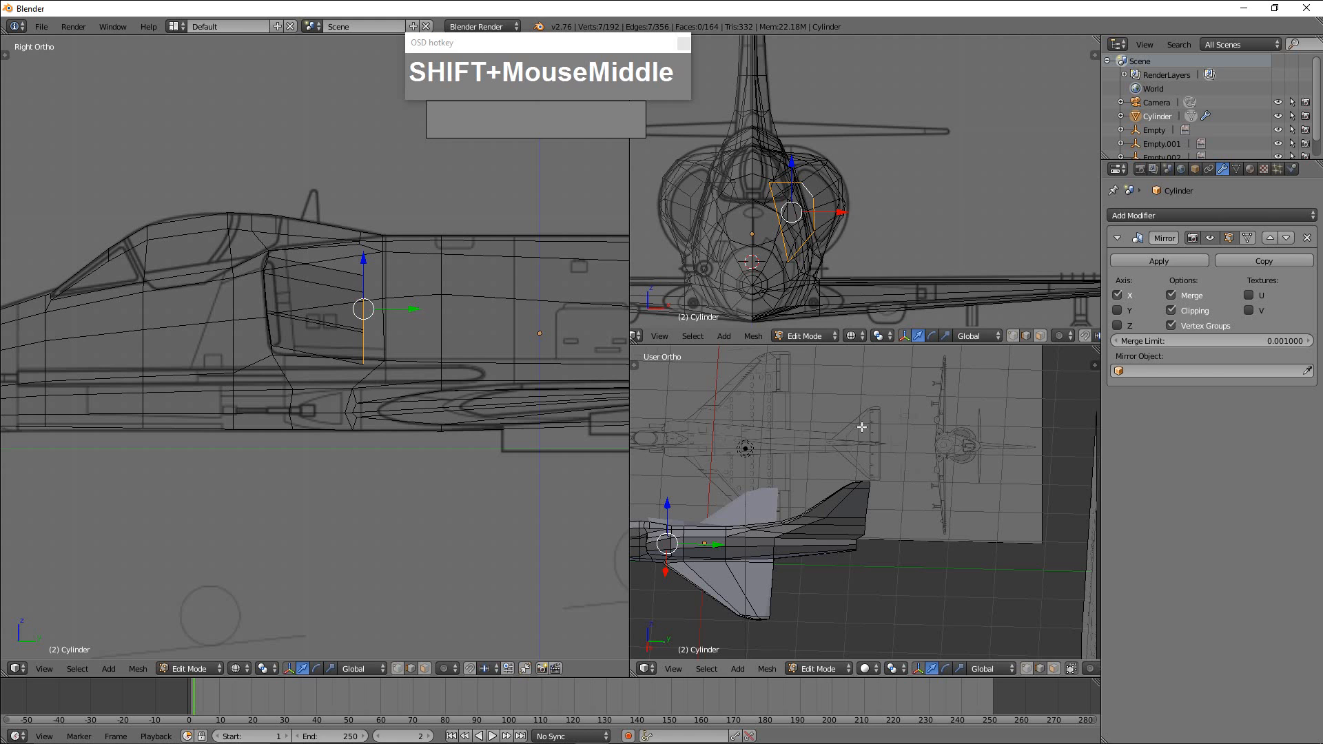
scroll(885, 487, up, 2)
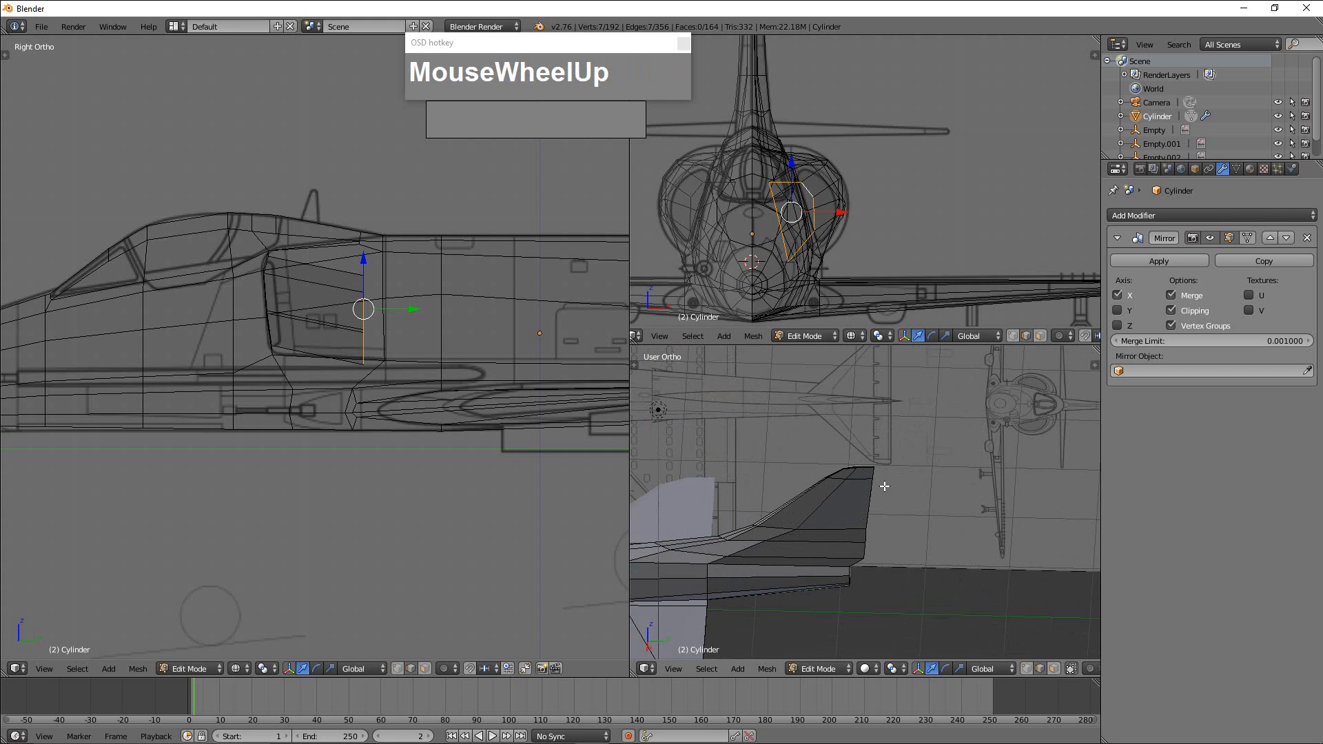
scroll(884, 487, down, 3)
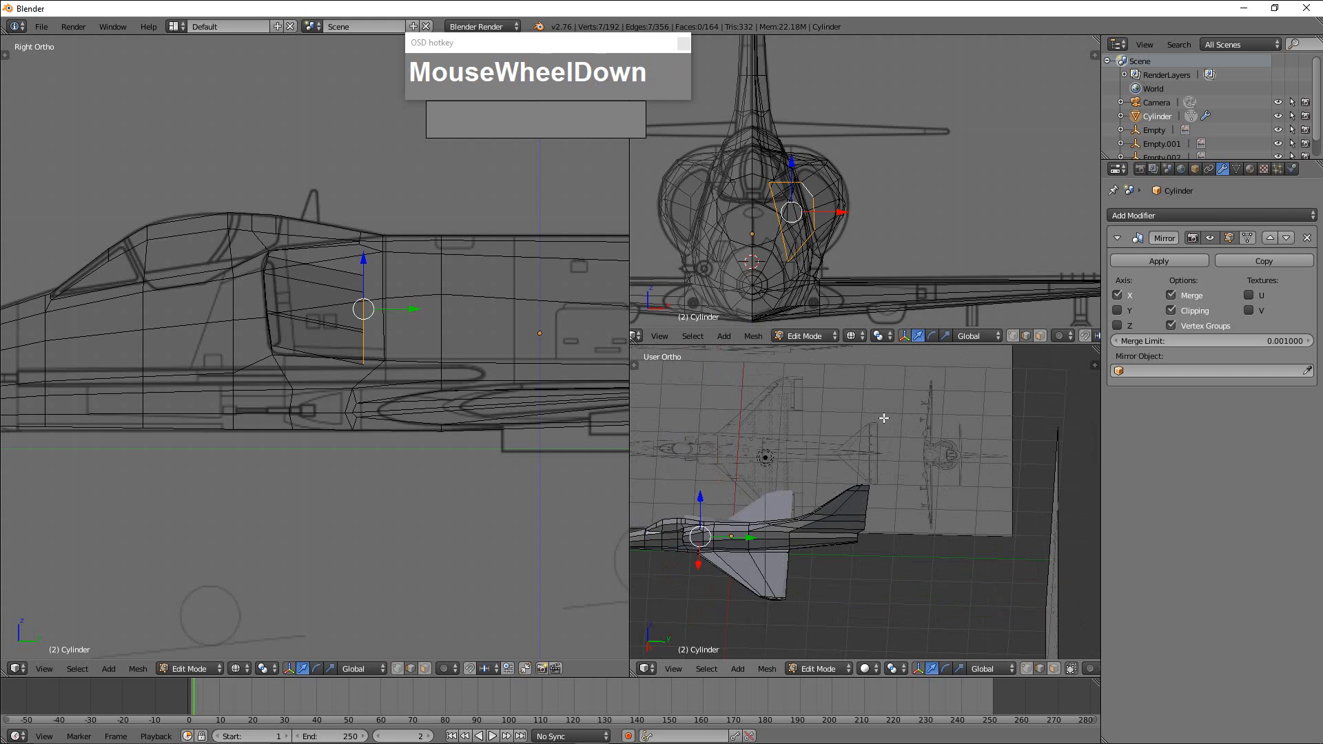
middle_drag(884, 419, 914, 478)
scroll(879, 511, down, 1)
scroll(910, 483, up, 2)
key(Tab)
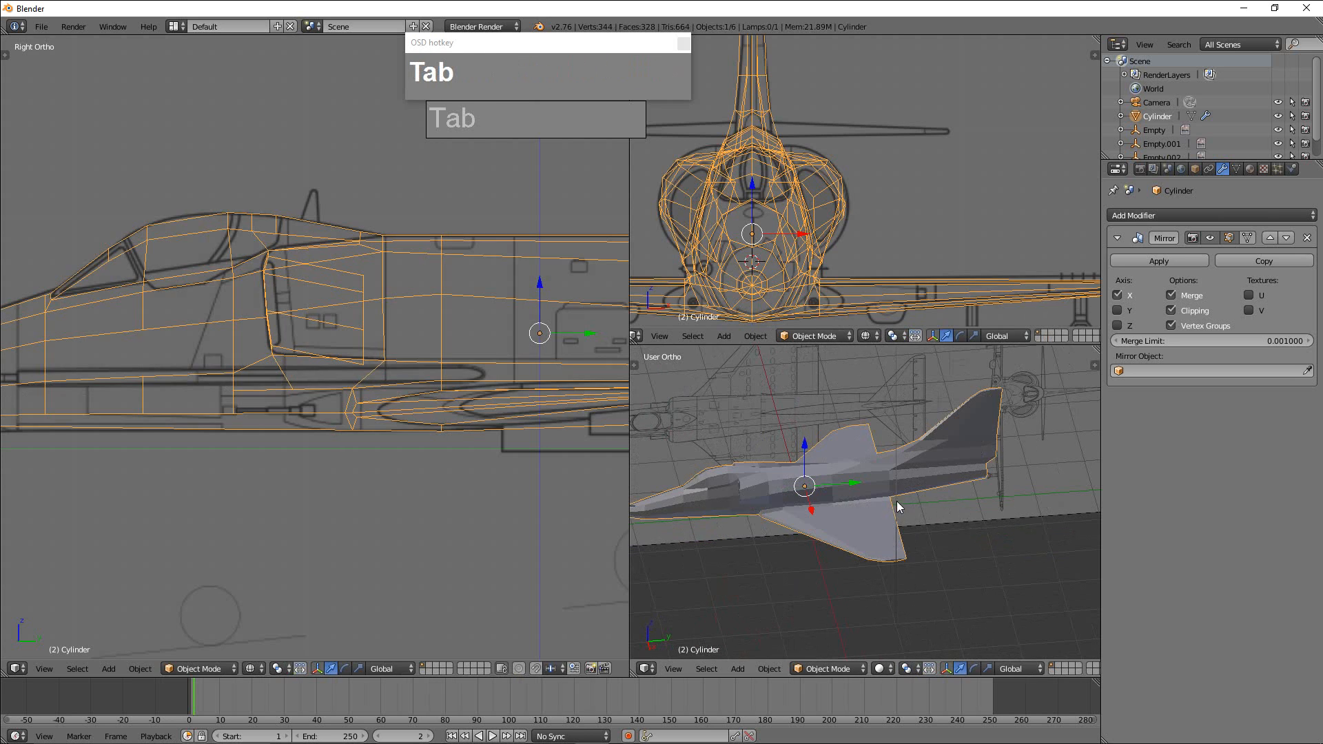
scroll(958, 496, down, 1)
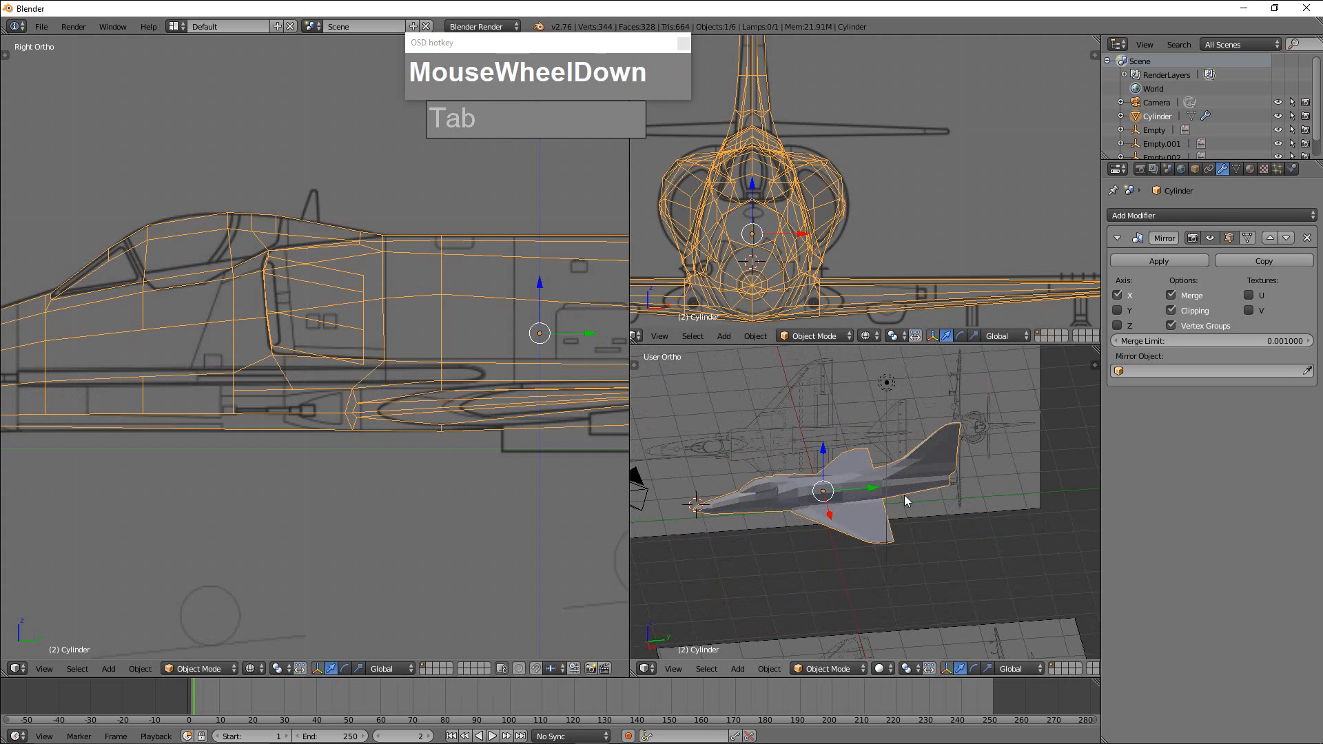
key(Tab)
middle_drag(905, 494, 931, 537)
scroll(929, 538, up, 1)
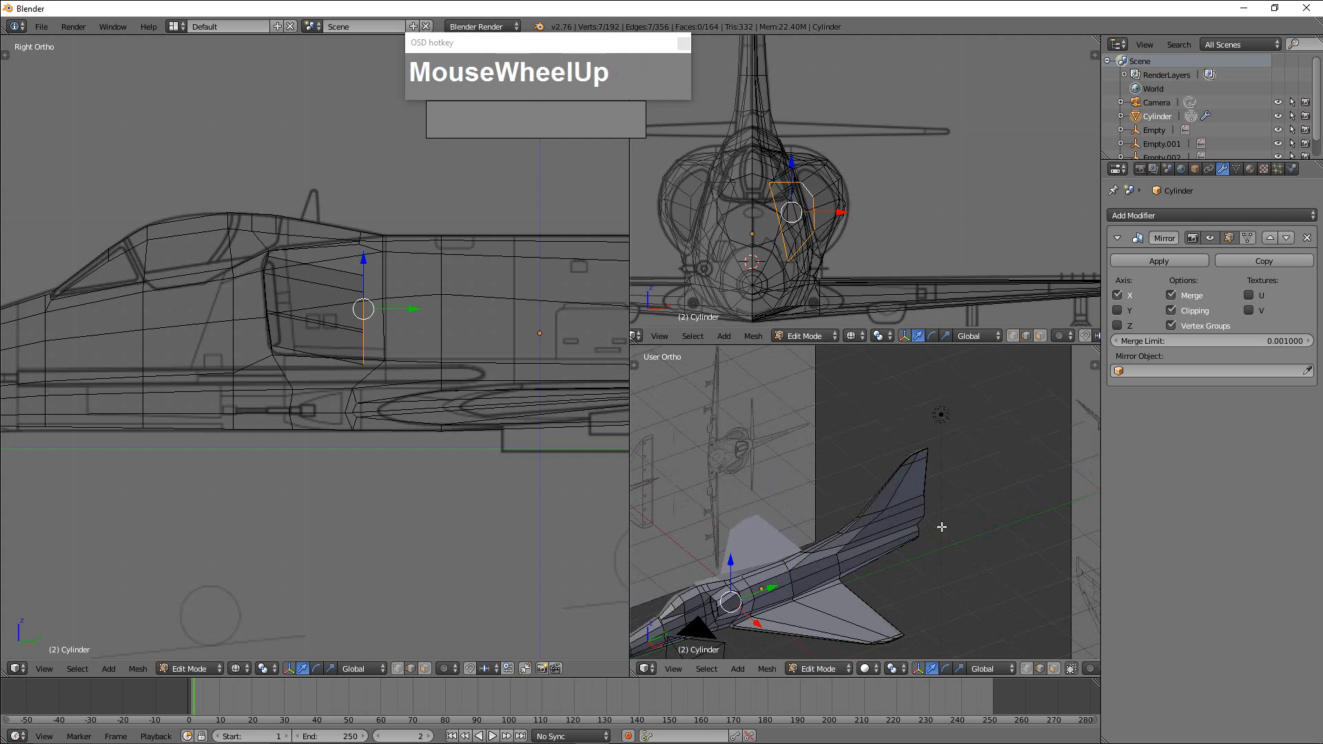
scroll(947, 508, down, 1)
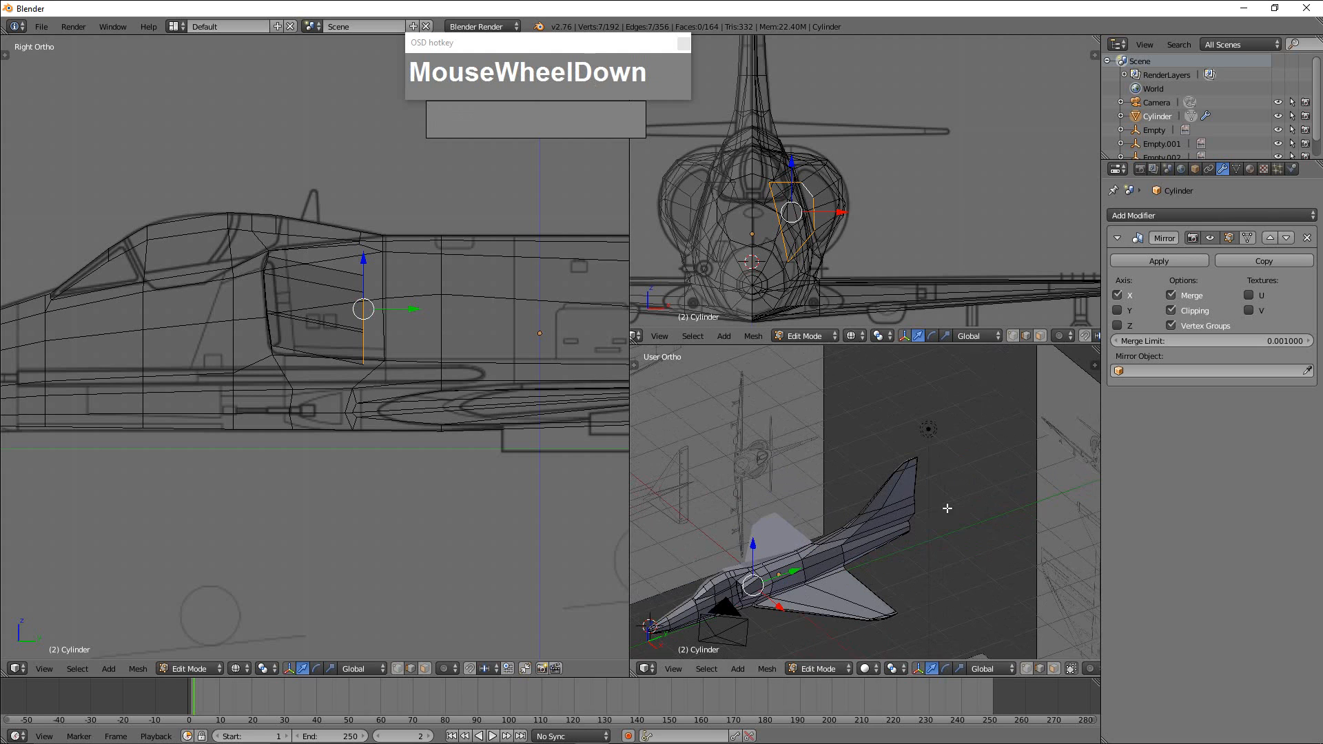
Add a cube at the base of the tail fin and move it outward along X so its inner side meets the mirror plane.
key(a)
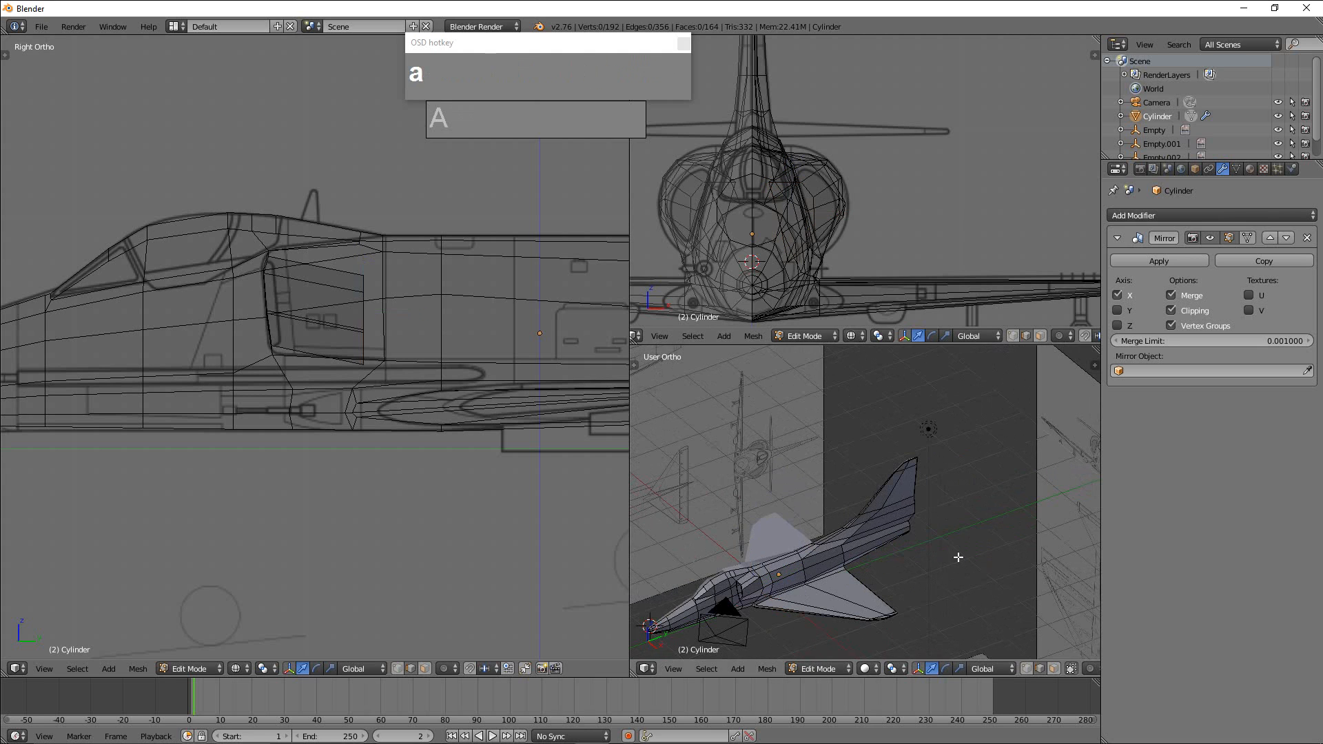
scroll(943, 570, up, 2)
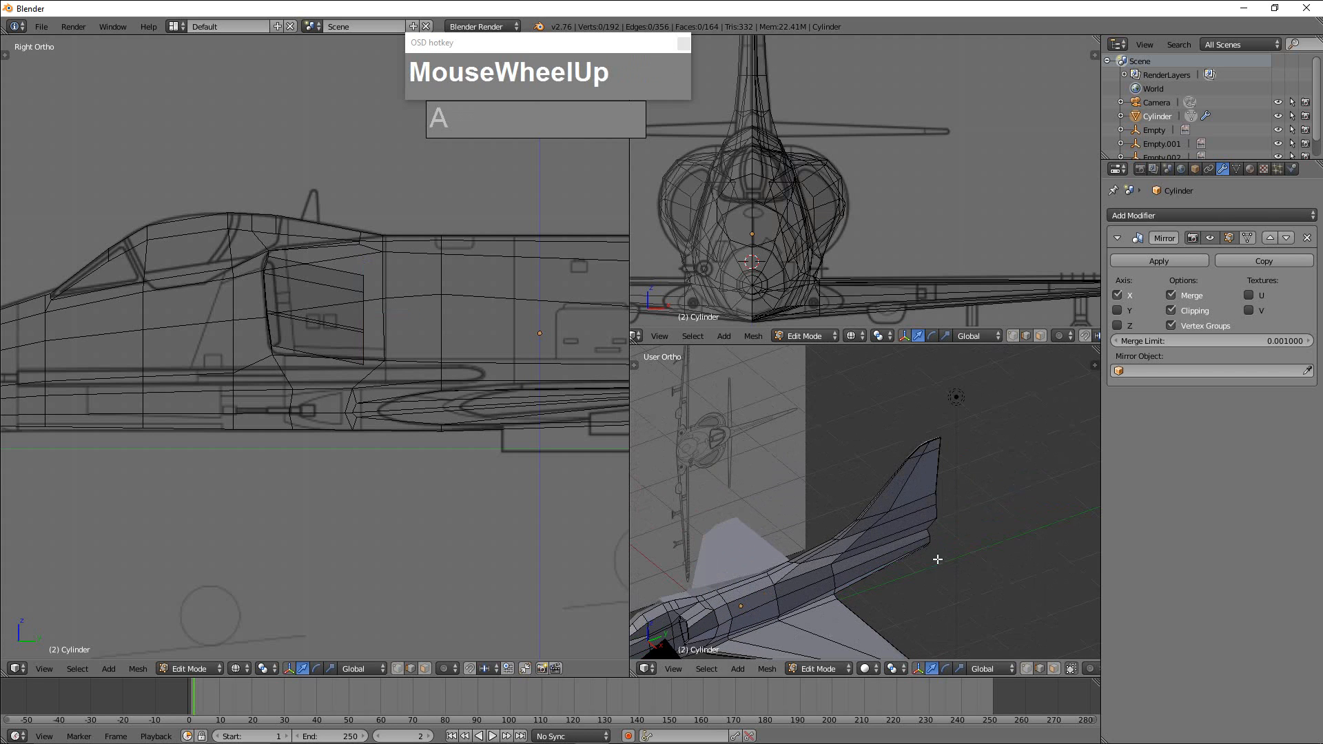
click(909, 529)
middle_drag(908, 529, 914, 574)
key(shift+a)
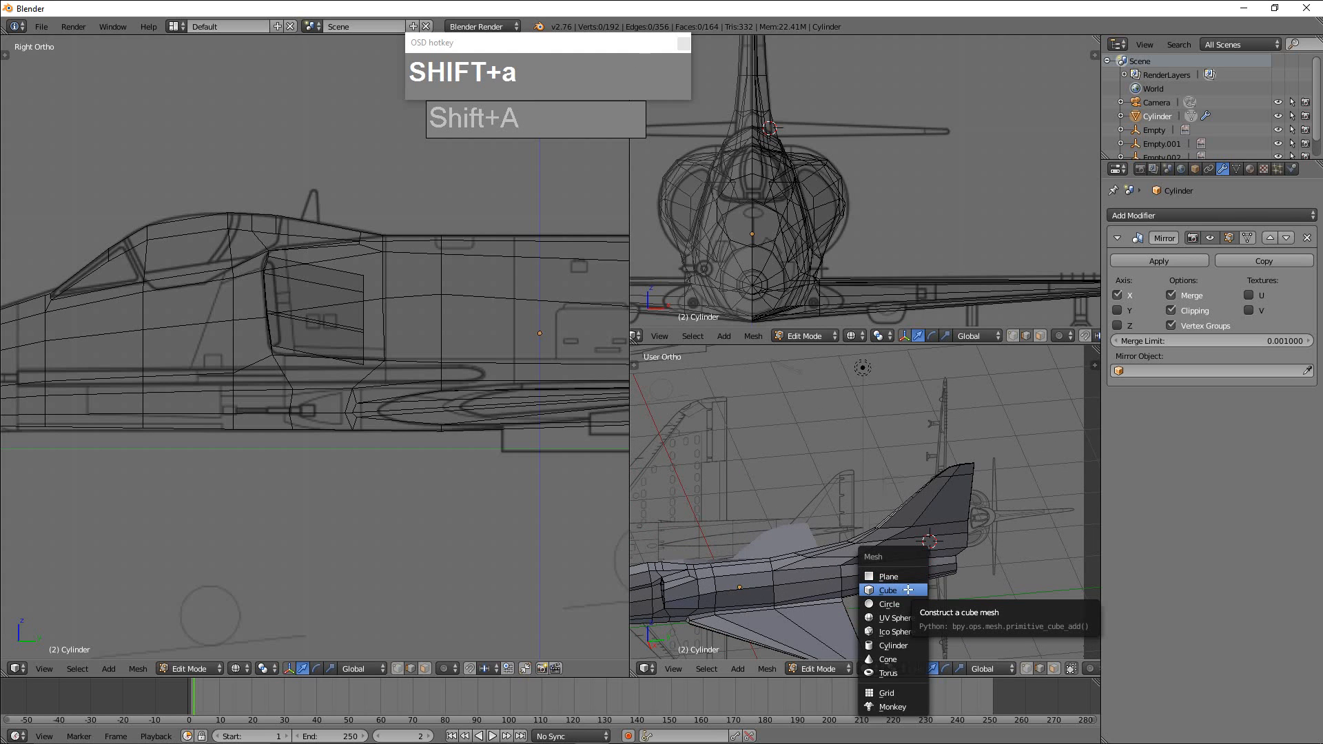
click(908, 590)
middle_drag(917, 592, 964, 573)
drag(883, 527, 966, 549)
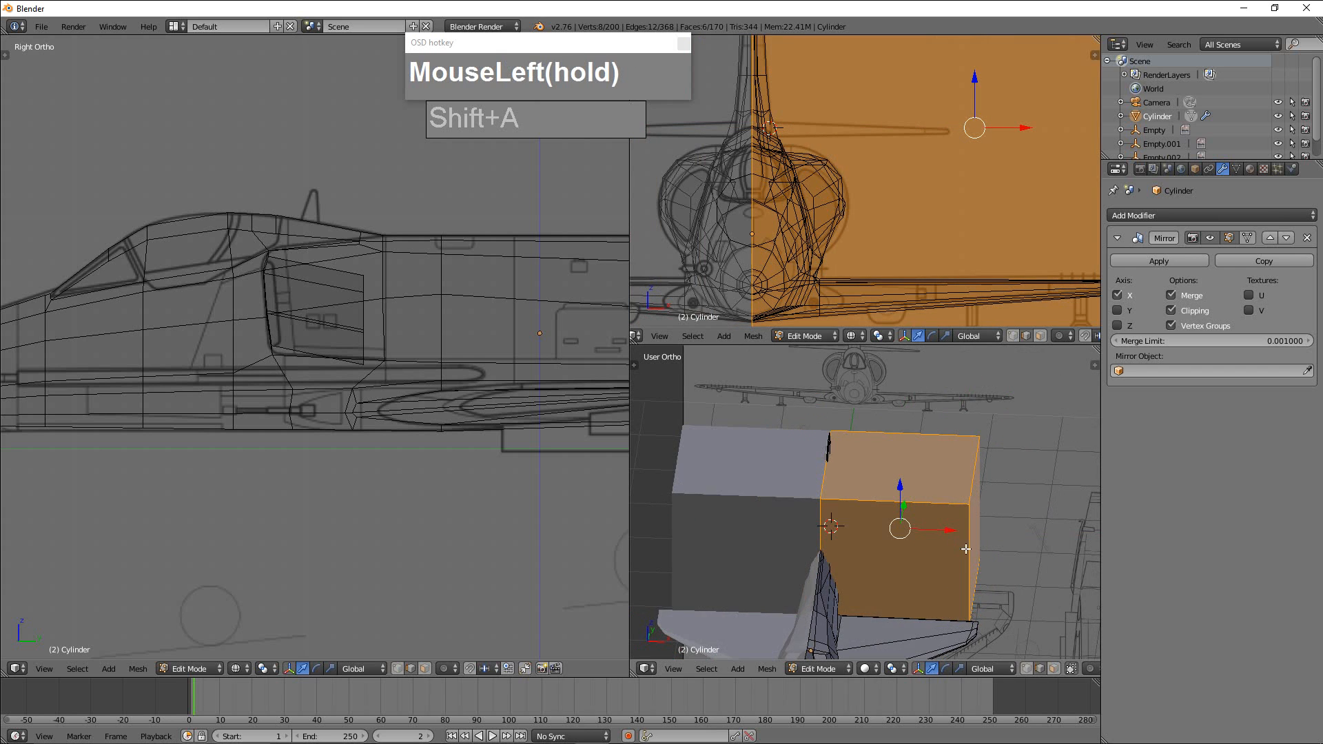
In wireframe display and face selection mode, delete the cube's inner face lying on the mirror plane.
key(z)
middle_drag(965, 548, 1050, 555)
key(ctrl+Tab)
click(914, 563)
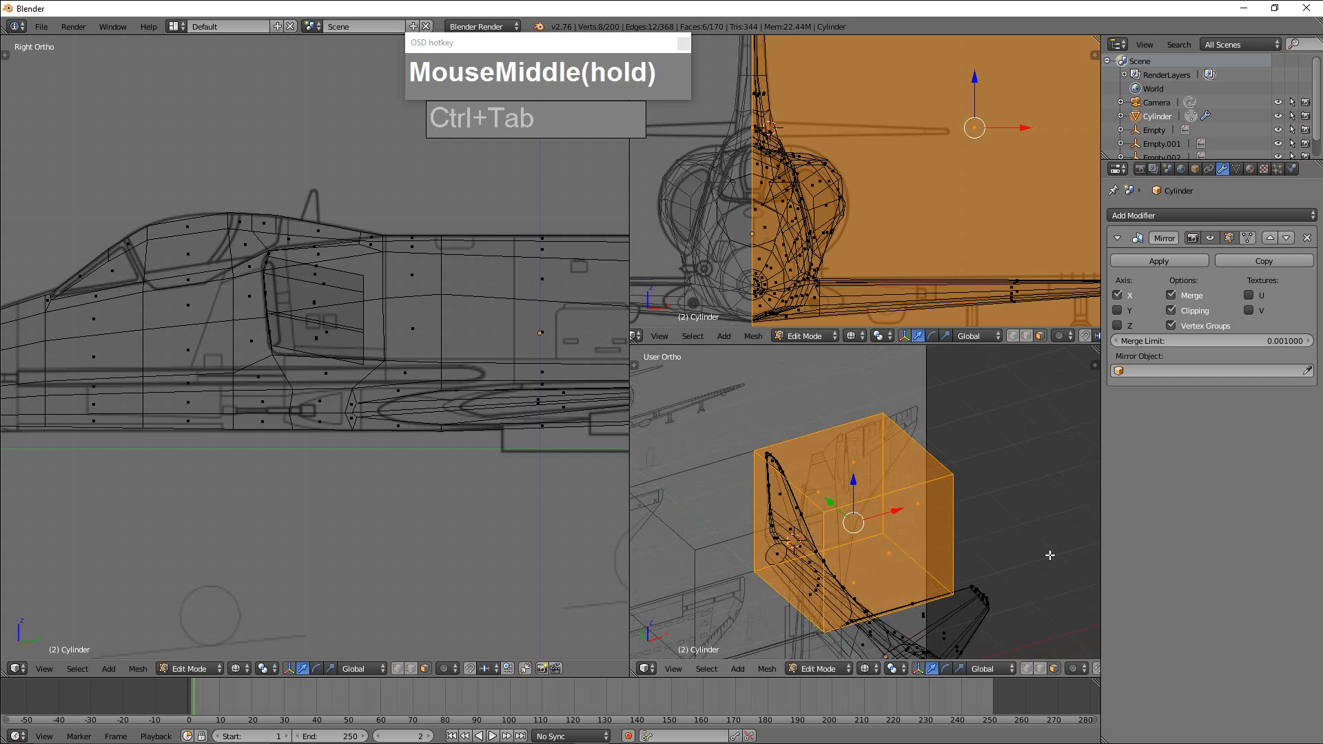
scroll(896, 568, up, 2)
shift+middle_drag(841, 578, 1030, 542)
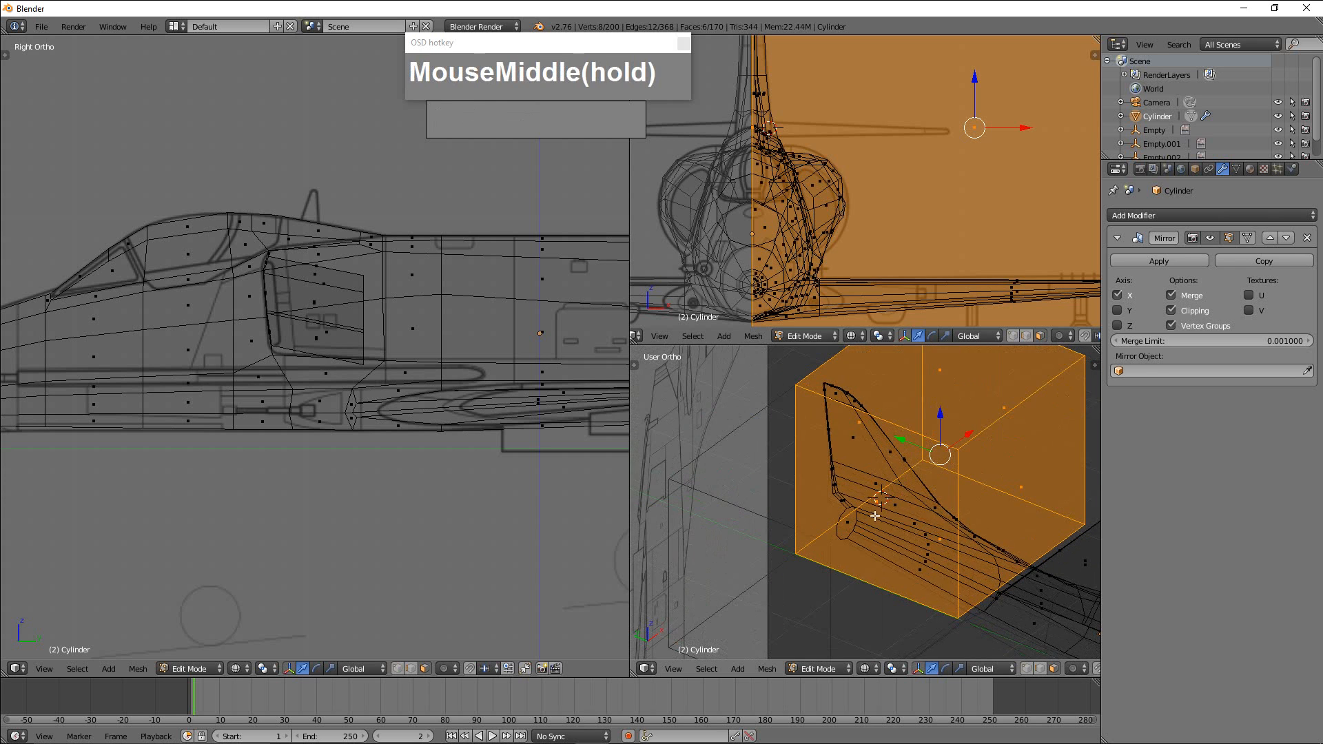
right_click(877, 509)
key(x)
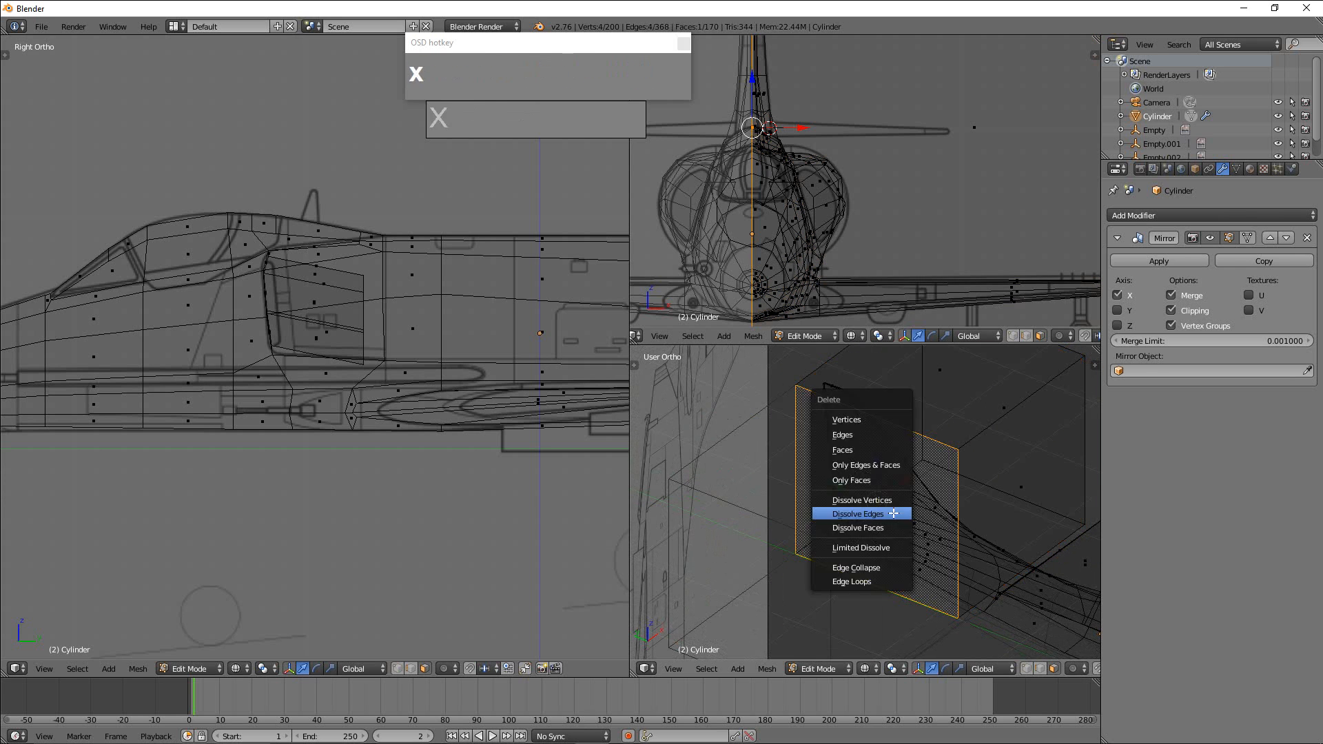
click(843, 450)
Select the whole linked cube and scale it along Z into a thin slab about a tenth of its height.
scroll(886, 494, down, 3)
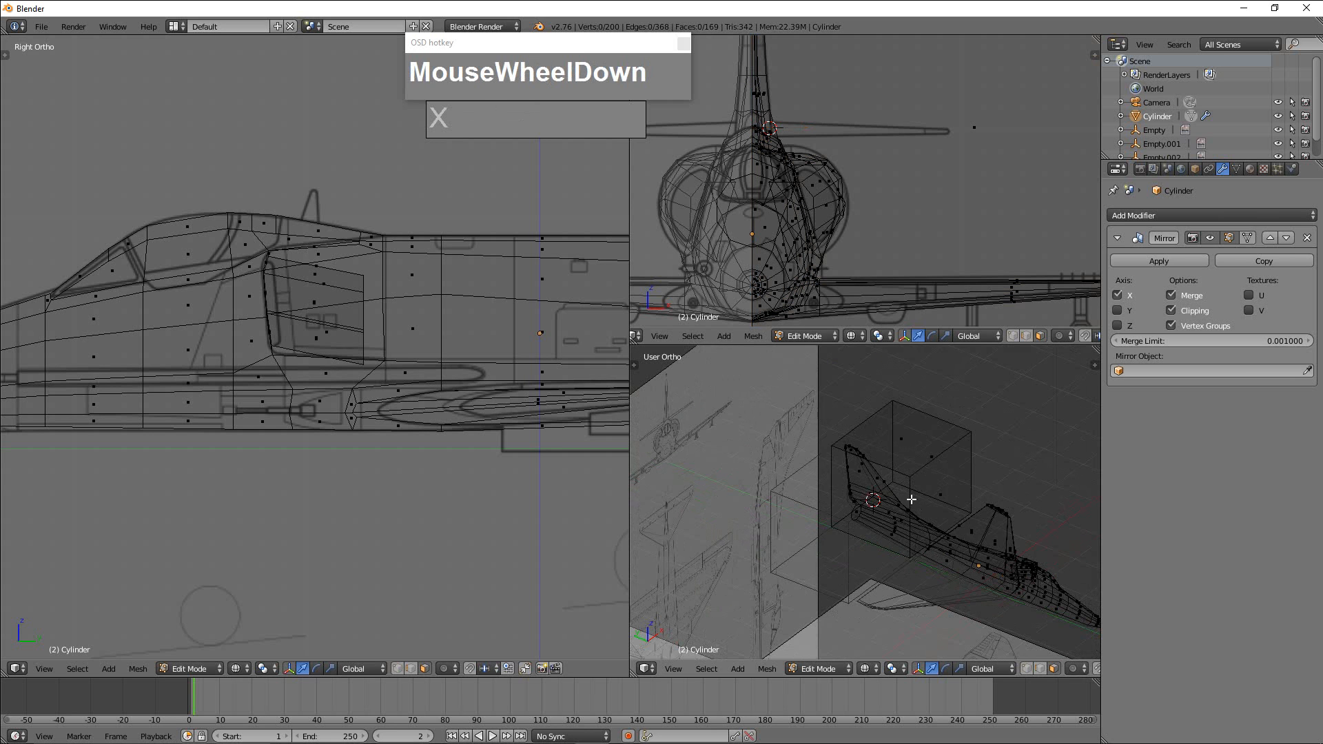
middle_drag(888, 495, 942, 514)
scroll(924, 492, up, 2)
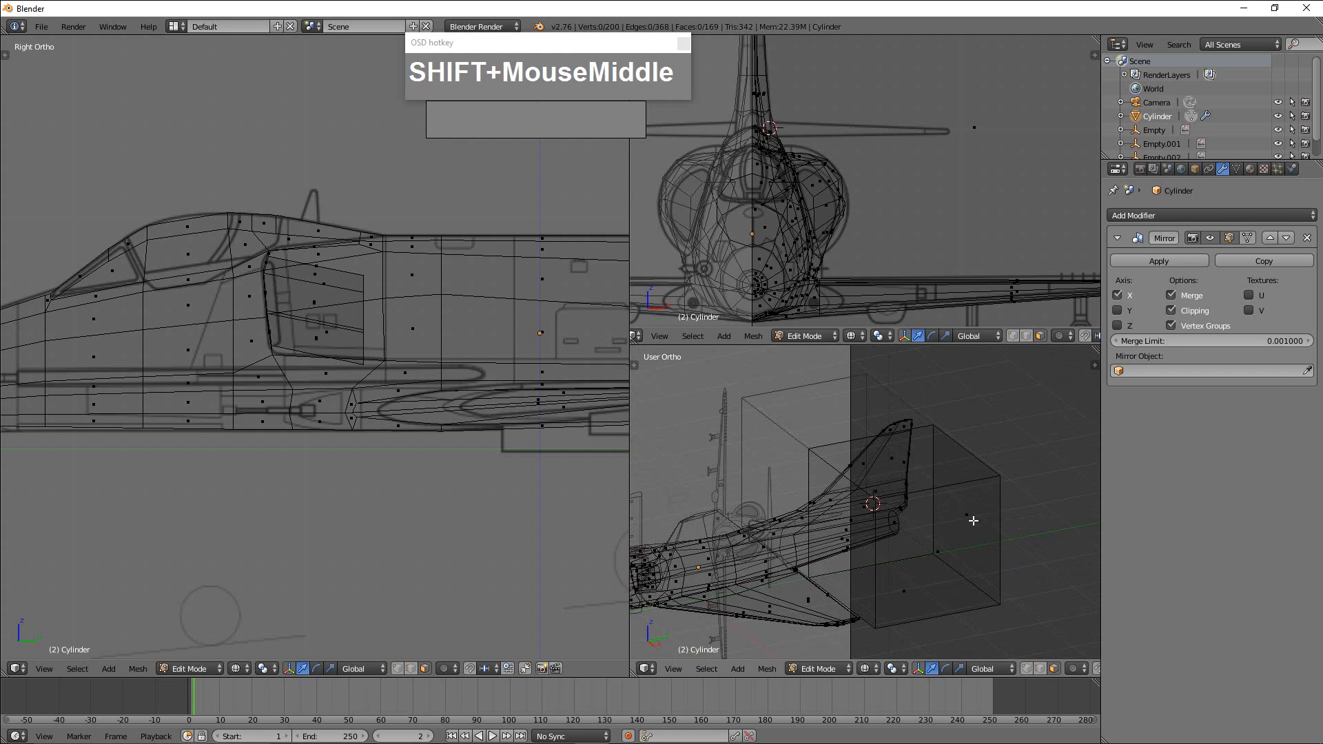
key(l)
middle_drag(968, 524, 957, 550)
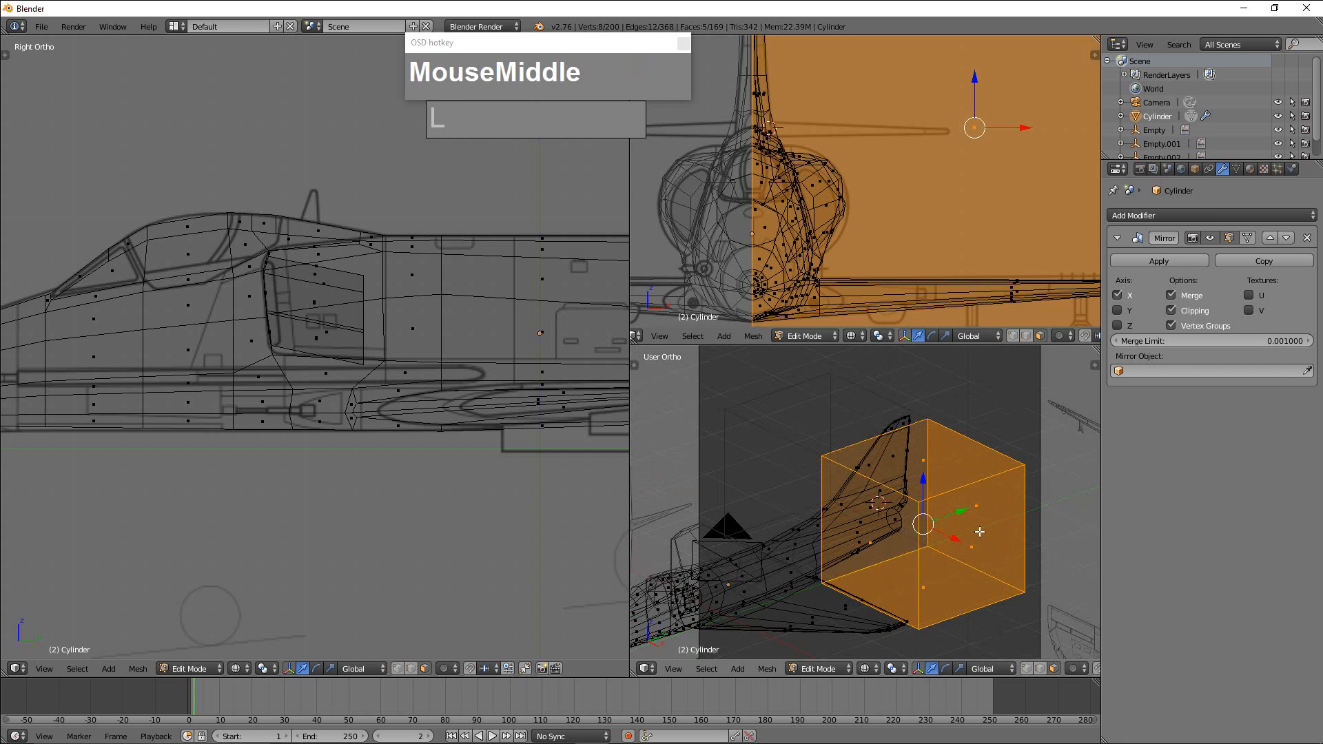
key(s)
key(z)
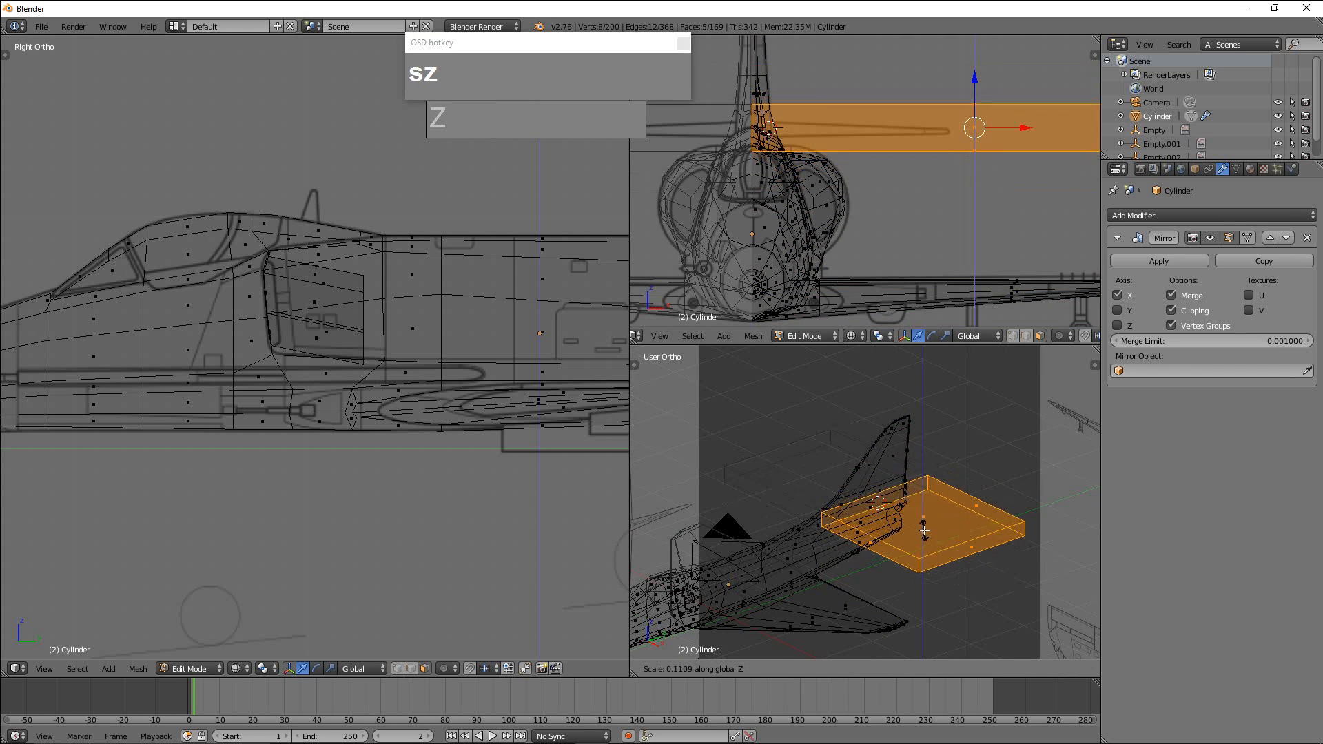
click(924, 529)
scroll(919, 207, down, 3)
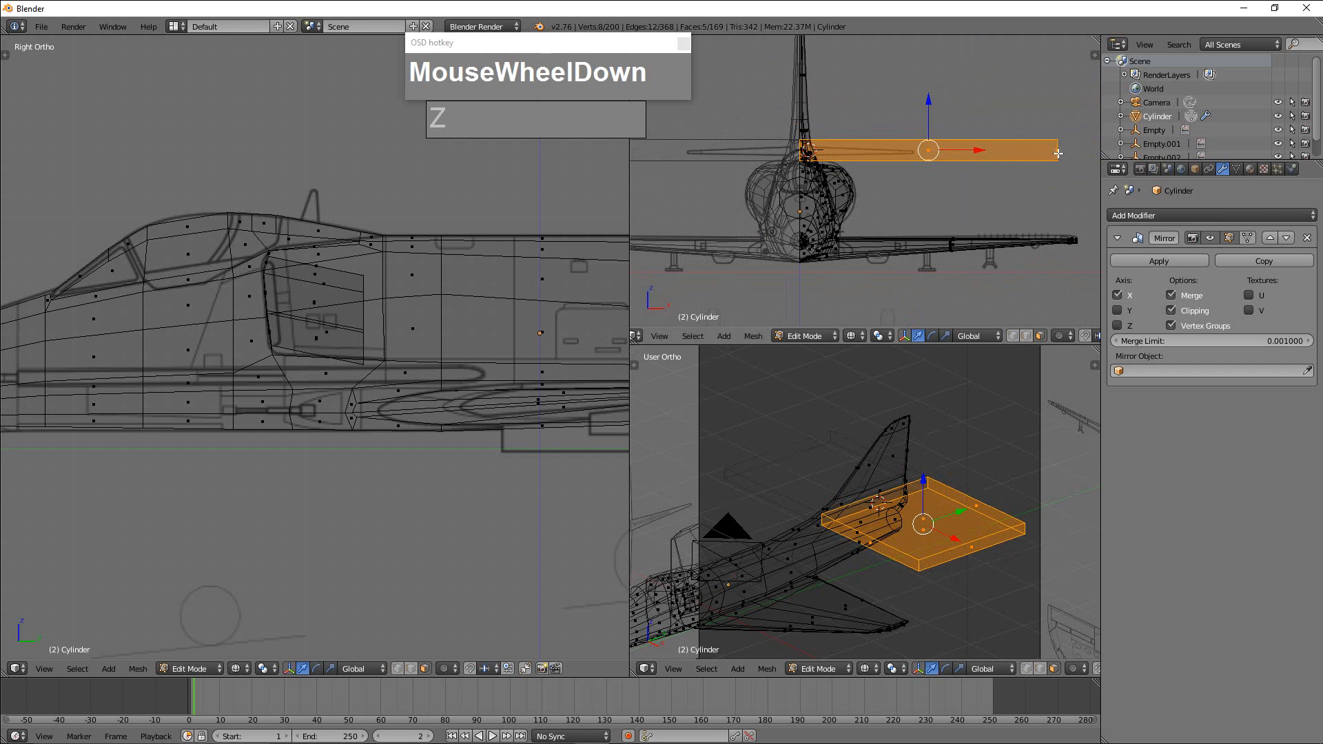
Select the slab's outer end face and move it -1.187 along X to the tip of the blueprint tailplane.
right_click(1058, 153)
drag(1085, 151, 946, 152)
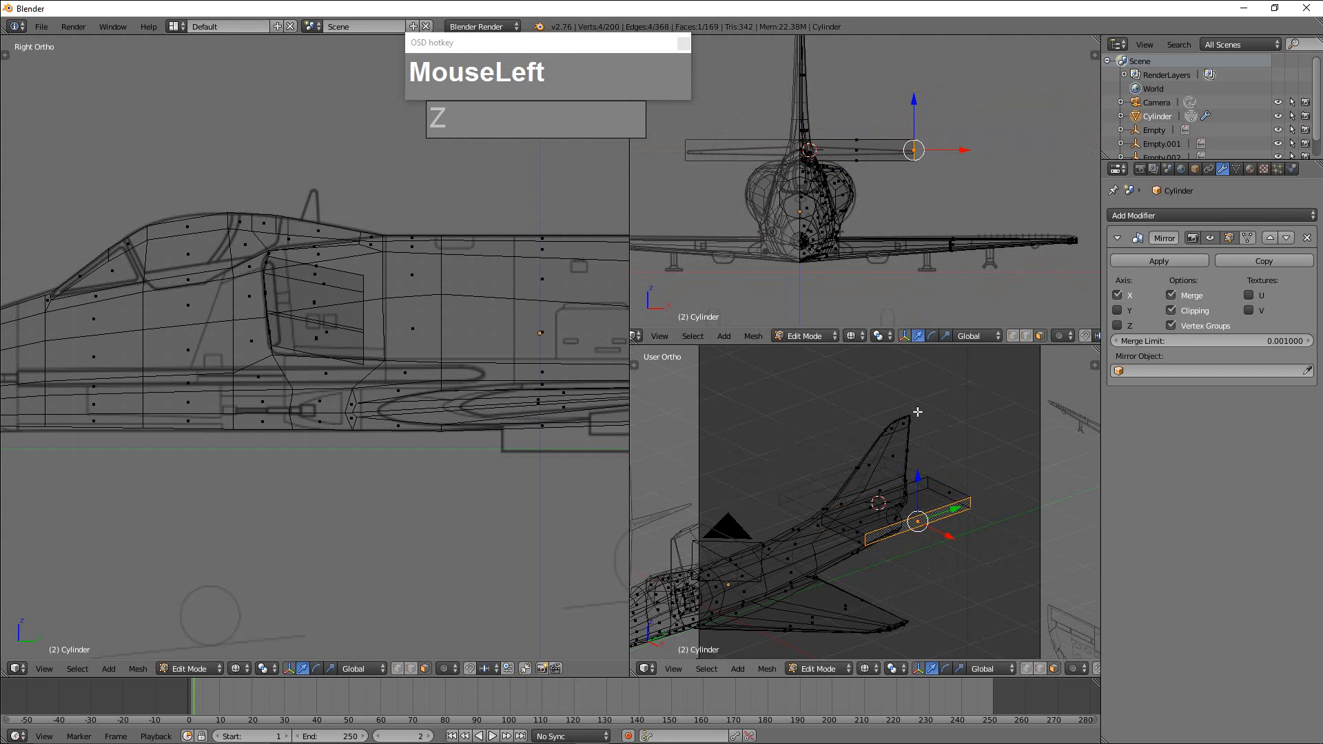
scroll(816, 386, down, 1)
scroll(827, 241, down, 2)
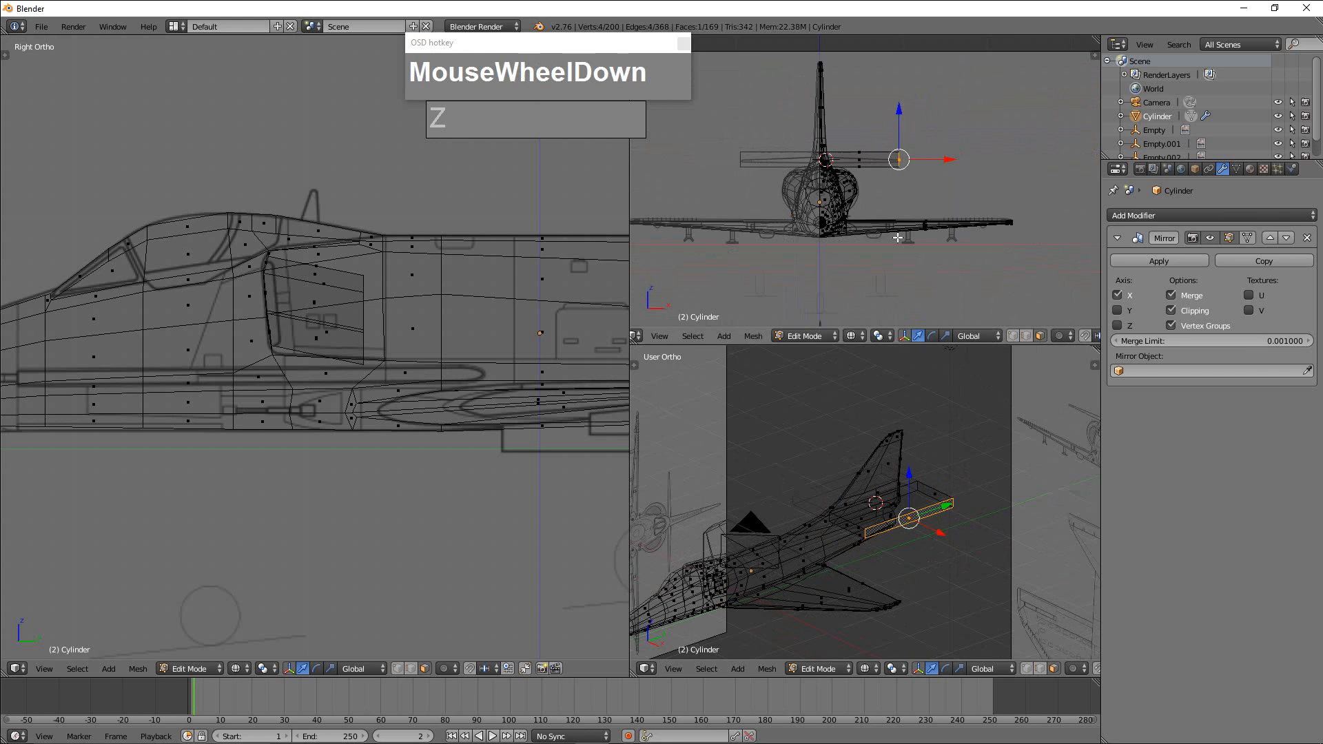
scroll(303, 410, down, 1)
scroll(321, 416, up, 1)
key(t)
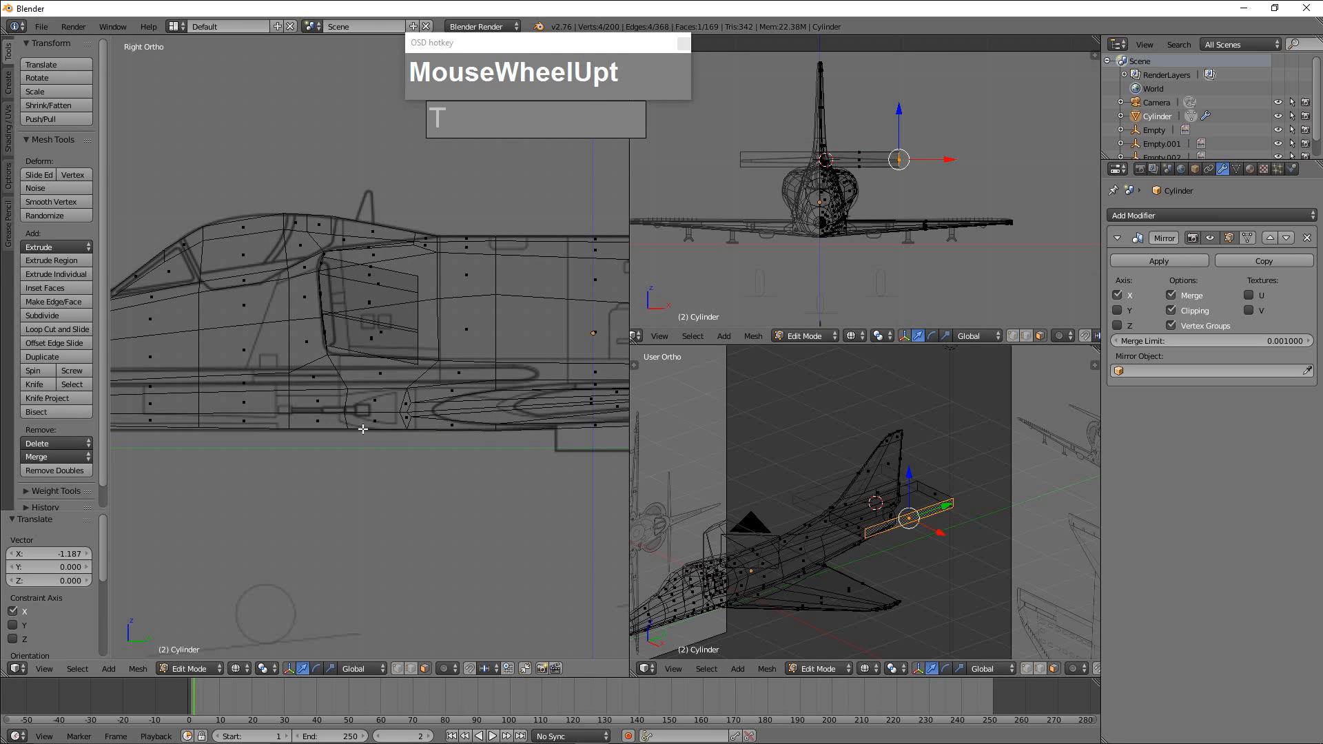
In top view and vertex selection mode, select the slab's rear vertices and move them -0.460 along Y onto the blueprint's trailing edge.
key(KP_7)
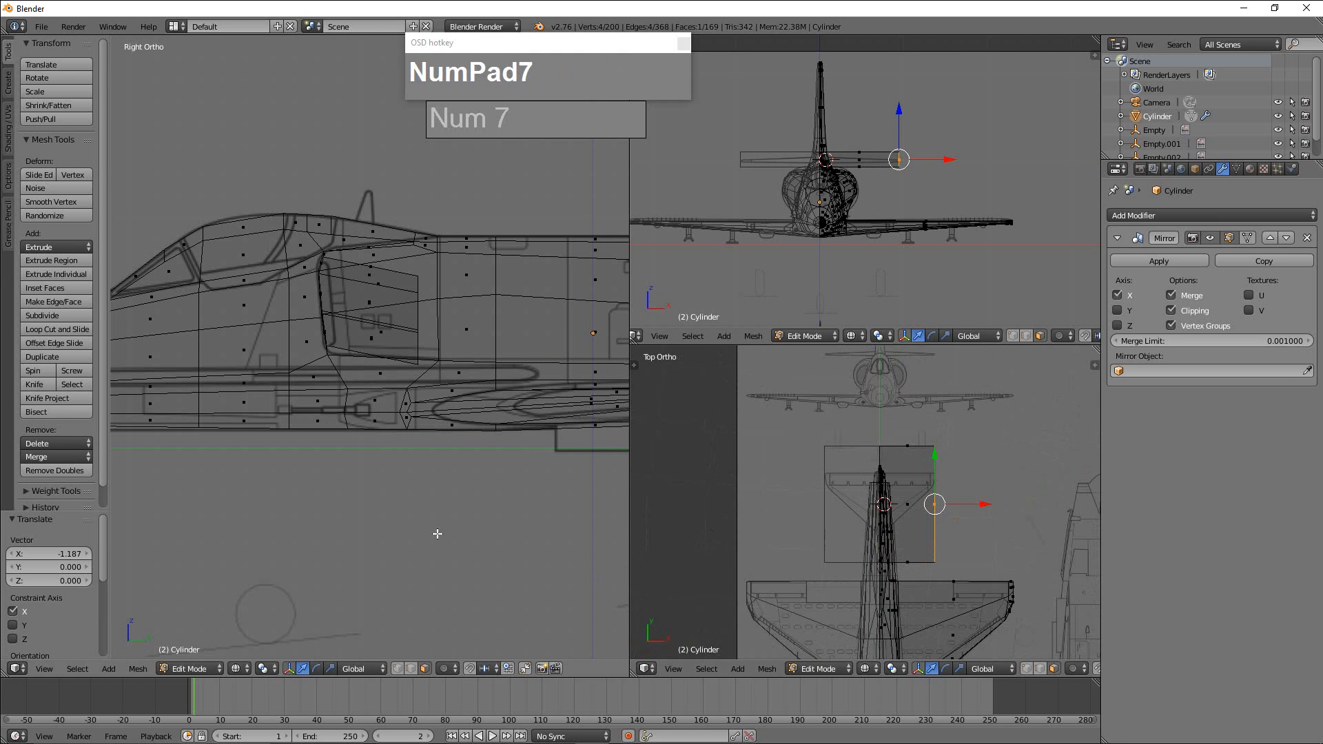
key(KP_7)
scroll(434, 531, down, 2)
mouse_move(444, 513)
shift+middle_down()
mouse_move(447, 466)
mouse_move(432, 481)
mouse_move(473, 497)
mouse_move(439, 534)
shift+middle_up()
scroll(446, 465, up, 2)
scroll(431, 482, up, 2)
scroll(473, 497, up, 2)
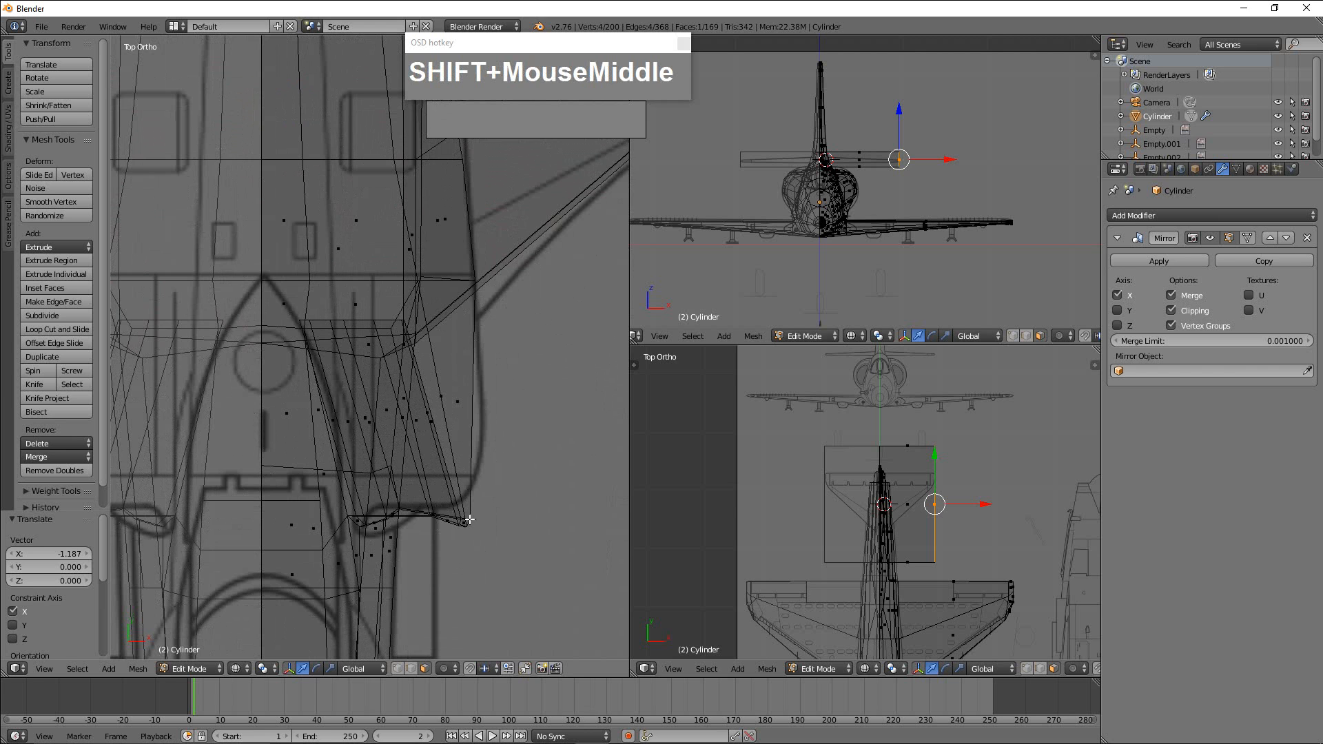
shift+middle_drag(488, 486, 482, 651)
scroll(479, 529, down, 4)
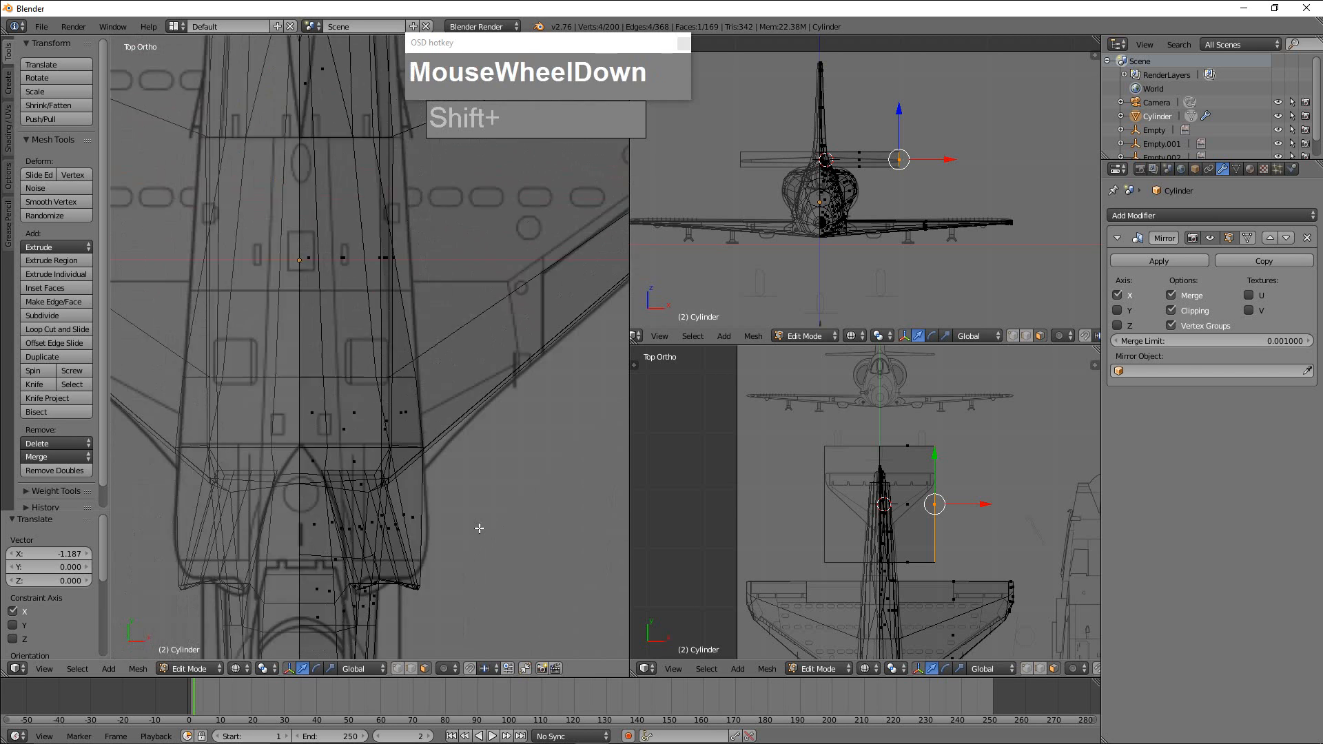
shift+middle_drag(452, 450, 468, 605)
mouse_move(462, 416)
shift+middle_down()
mouse_move(455, 535)
mouse_move(472, 429)
mouse_move(466, 537)
shift+middle_up()
scroll(463, 464, down, 1)
shift+middle_drag(466, 303, 455, 600)
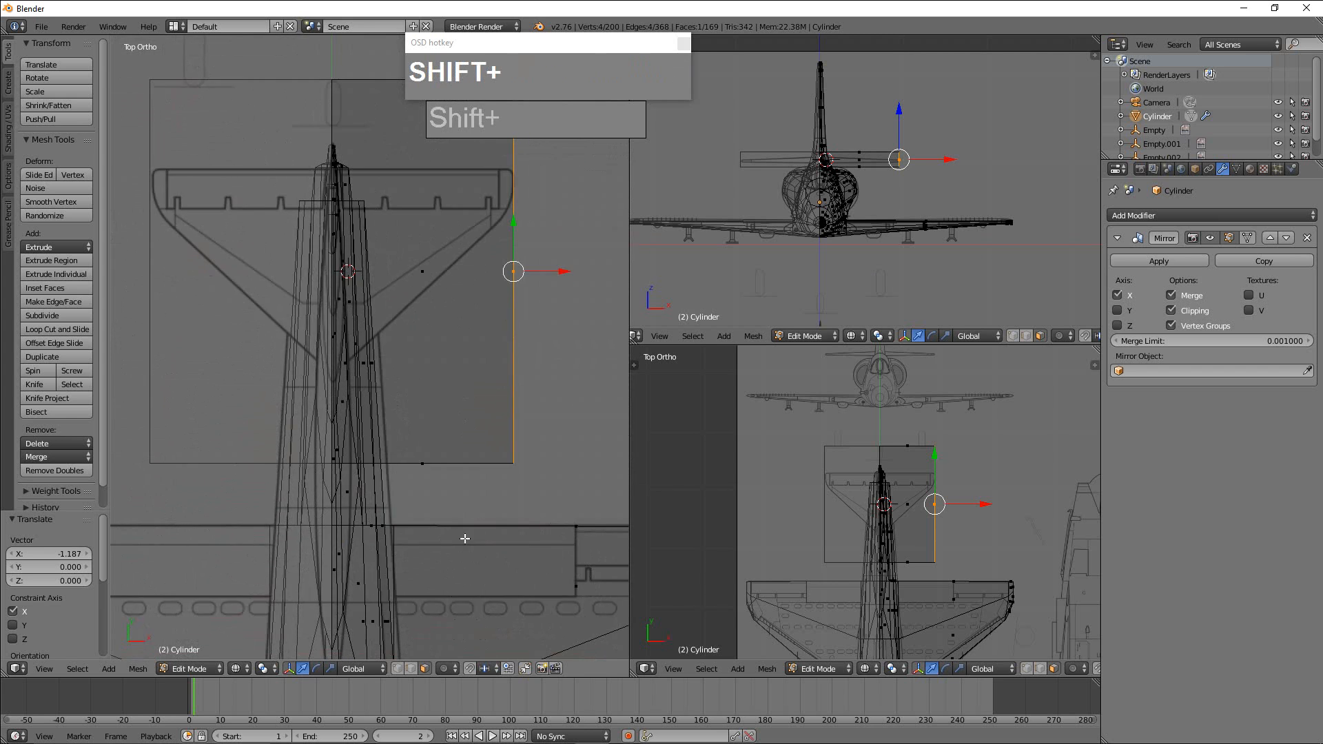
shift+middle_drag(464, 537, 457, 602)
scroll(484, 499, down, 2)
shift+middle_drag(484, 499, 476, 556)
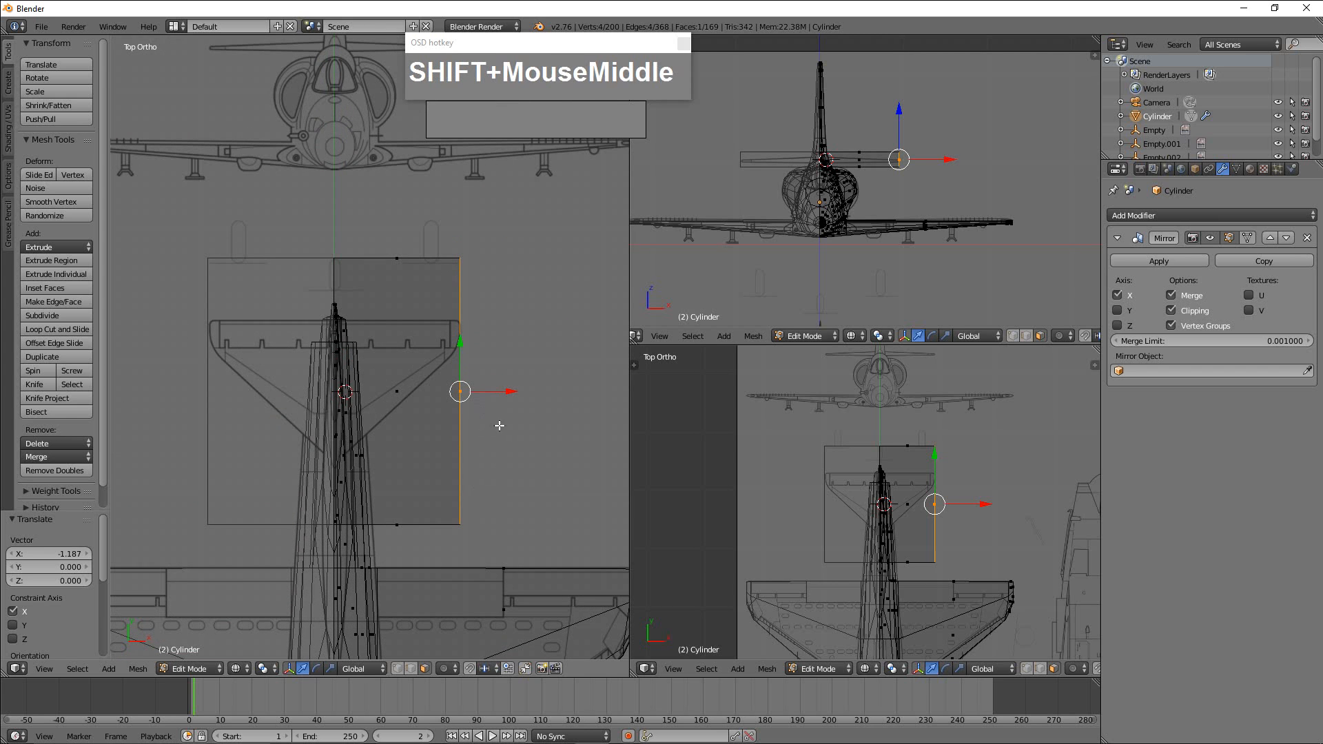
key(ctrl+Tab)
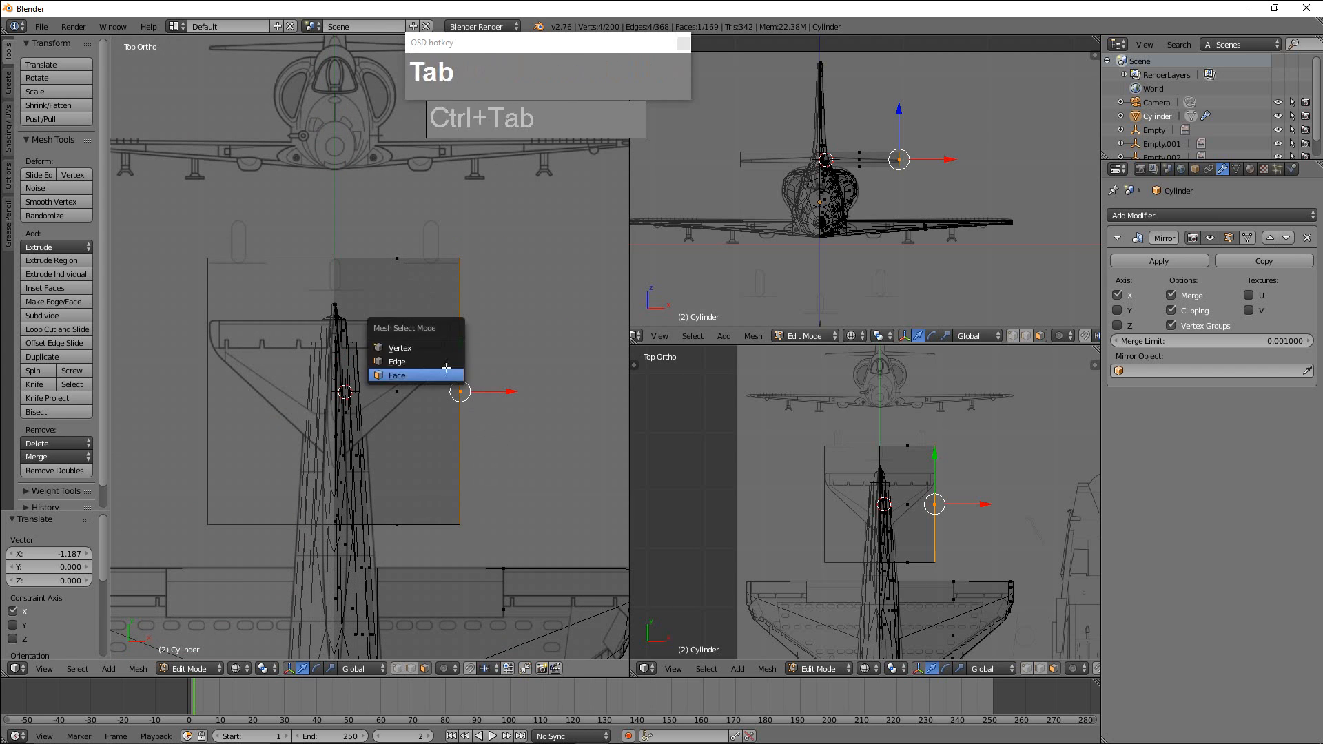
click(417, 349)
key(a)
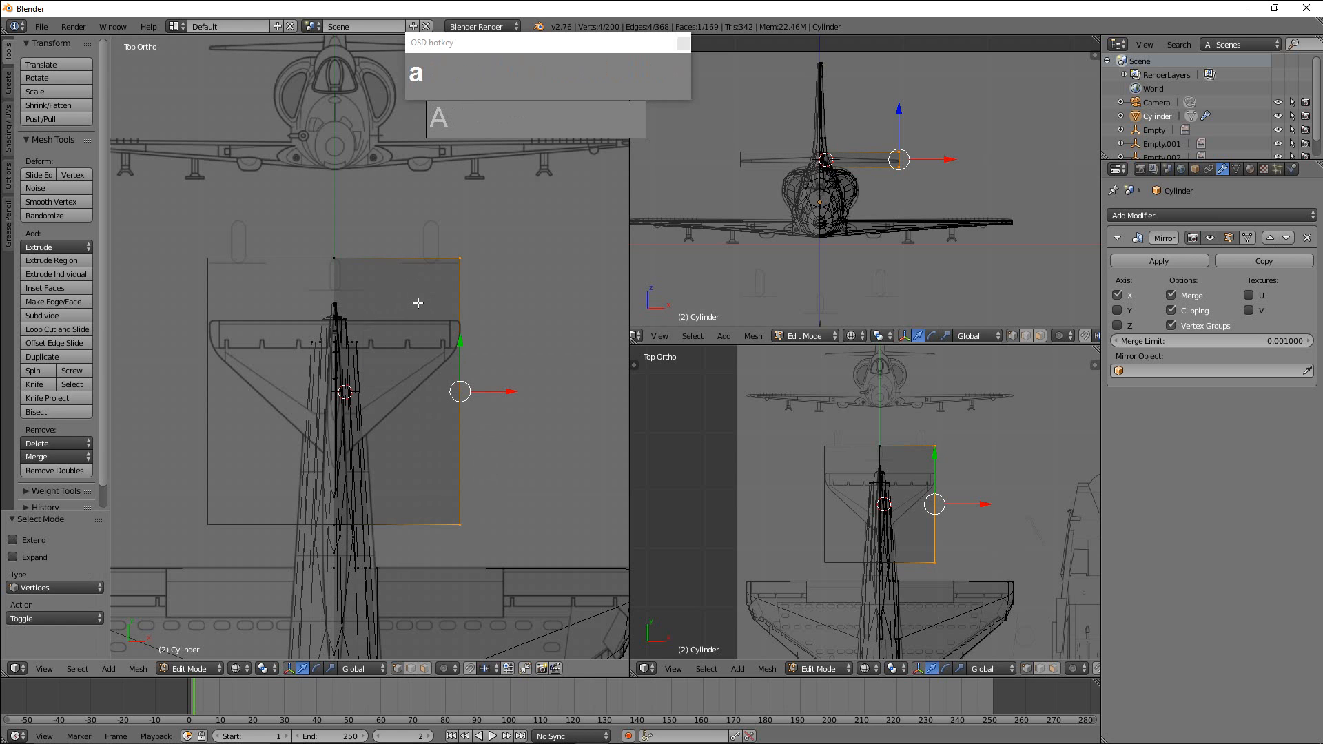
key(b)
drag(261, 220, 489, 274)
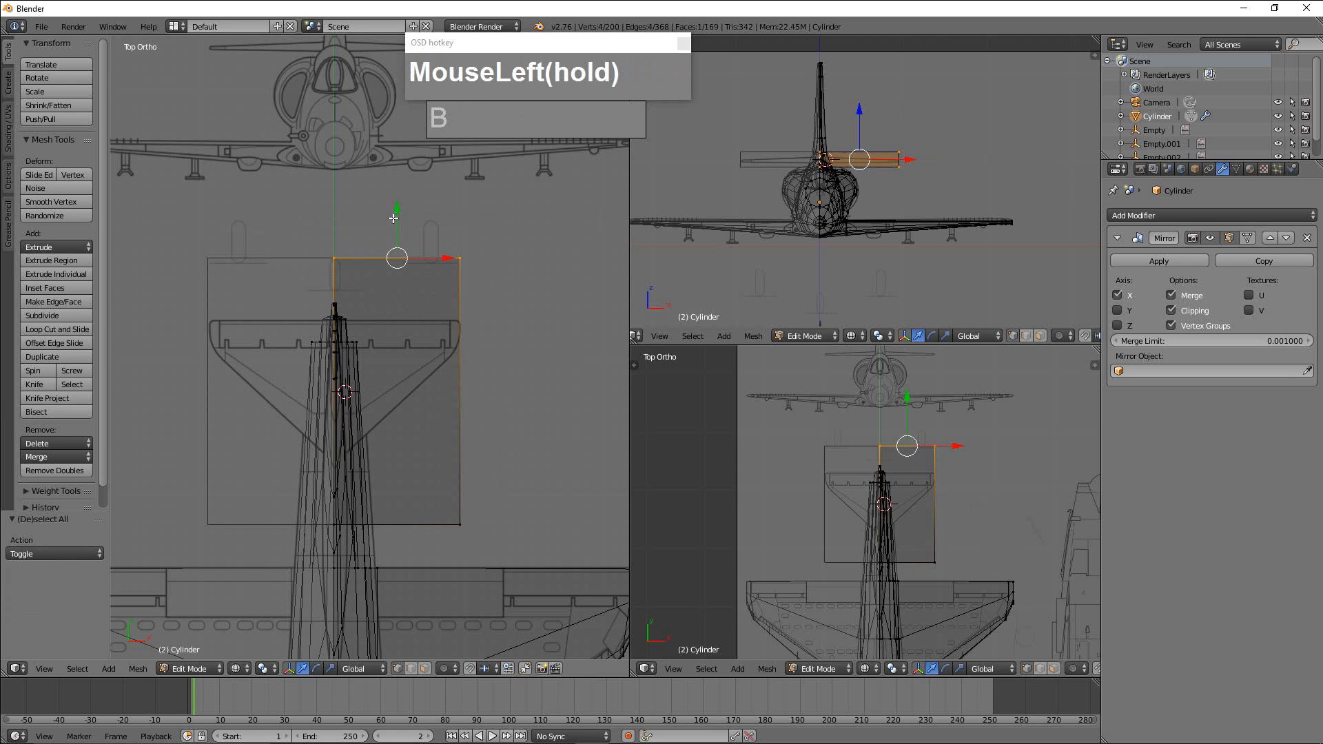
drag(397, 208, 386, 266)
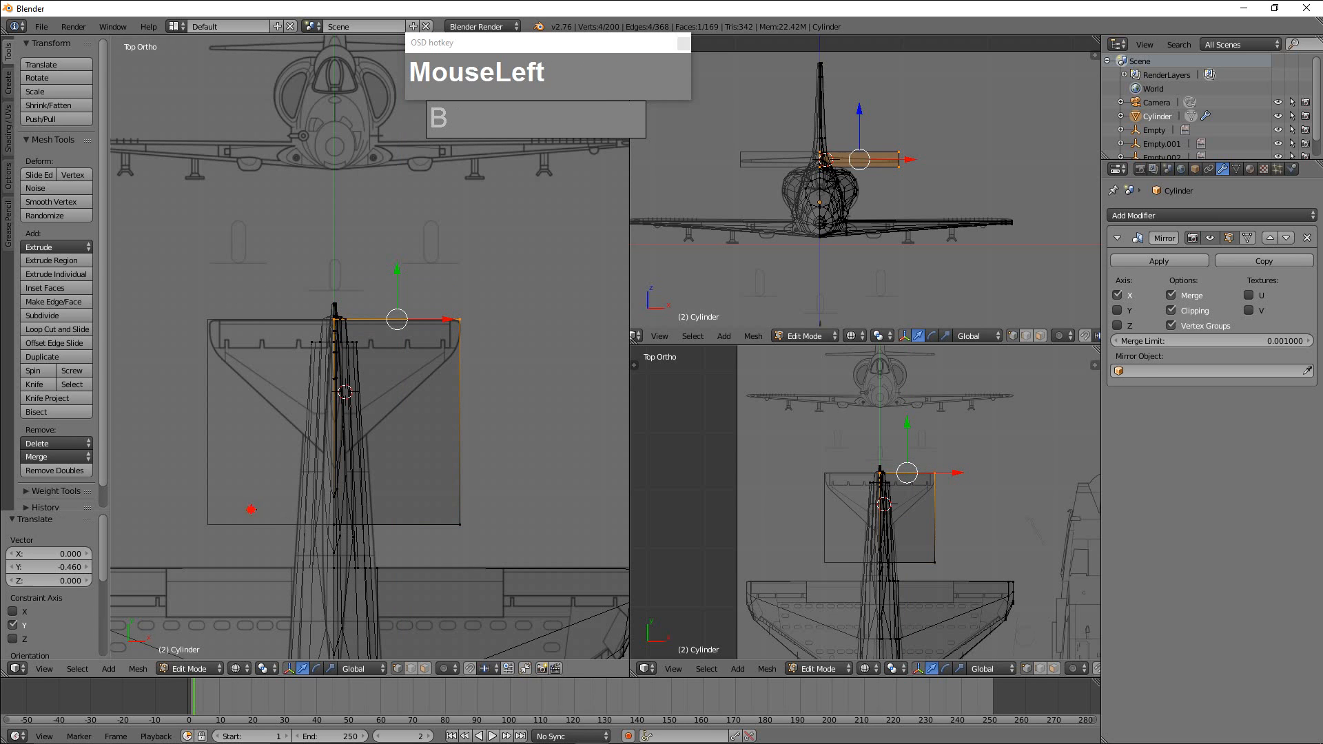
Select the slab's front vertices and move them 0.522 along Y to the front of the tailplane root.
drag(251, 510, 500, 539)
key(a)
key(b)
drag(300, 513, 488, 539)
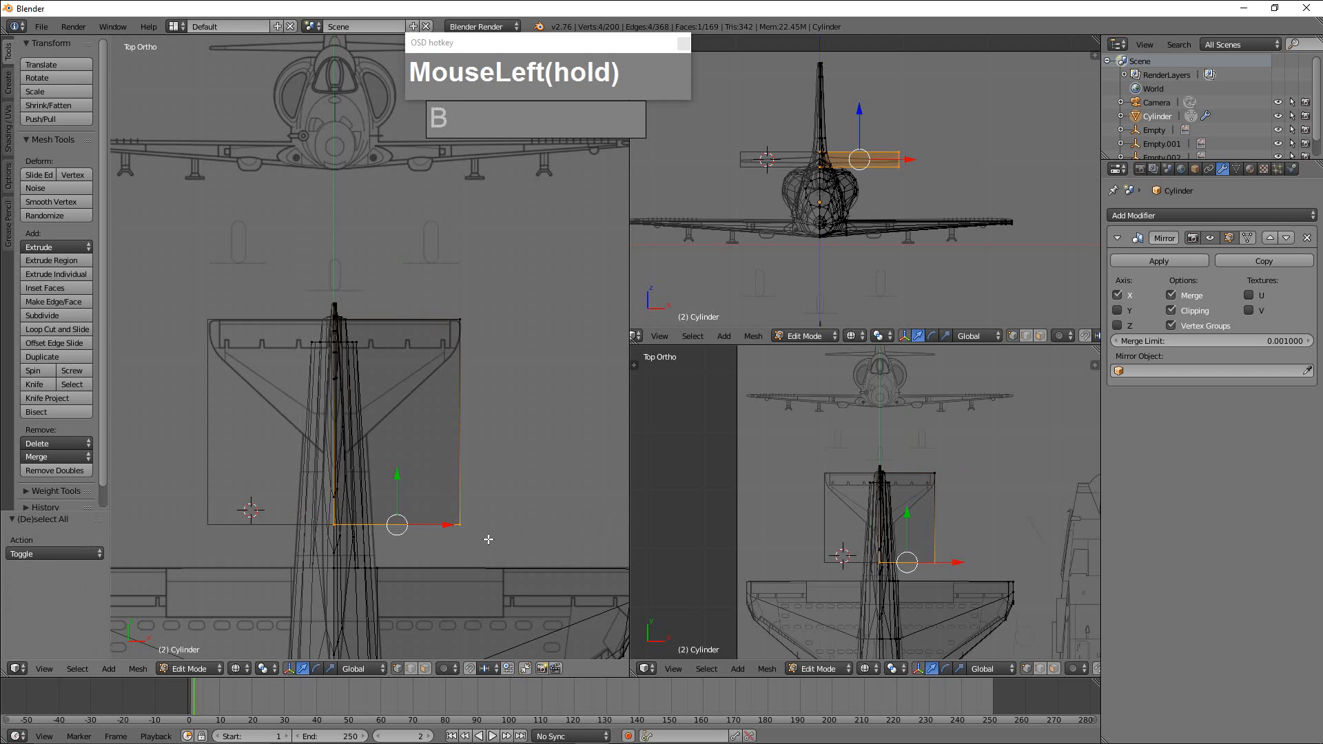
drag(394, 478, 420, 410)
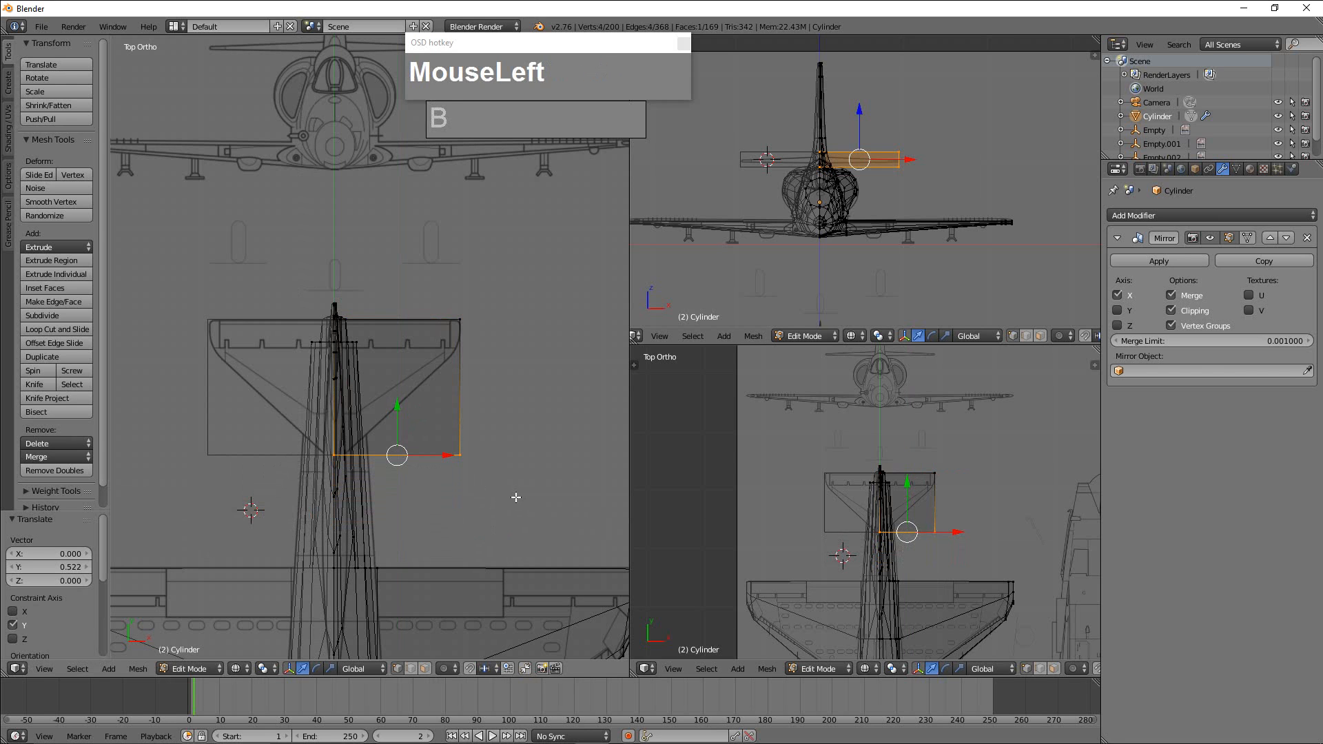
Select only the front outer vertices and move them 0.831 along Y to form the swept leading edge.
key(a)
key(b)
drag(528, 502, 466, 296)
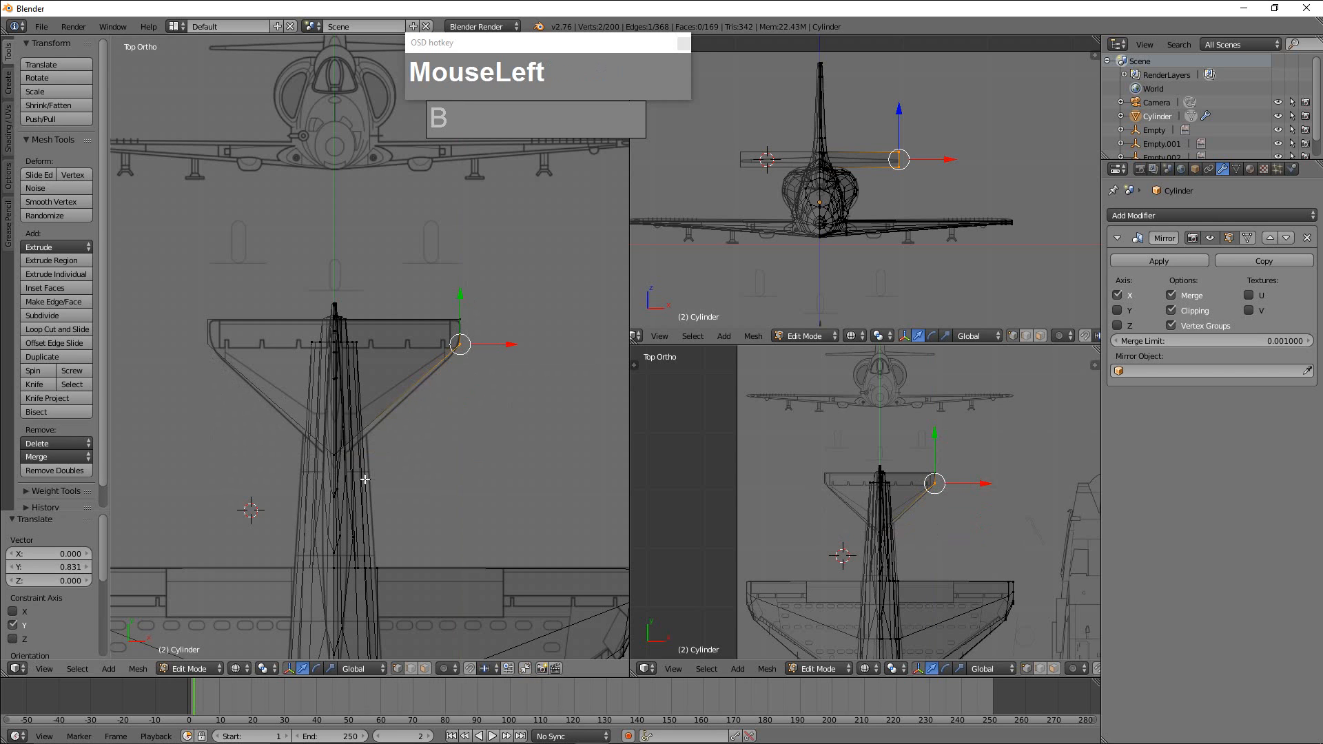
Add the front root vertices to the selection, move the leading edge -0.052 along Y and rotate it -2.068° to match the blueprint.
key(b)
drag(296, 464, 346, 450)
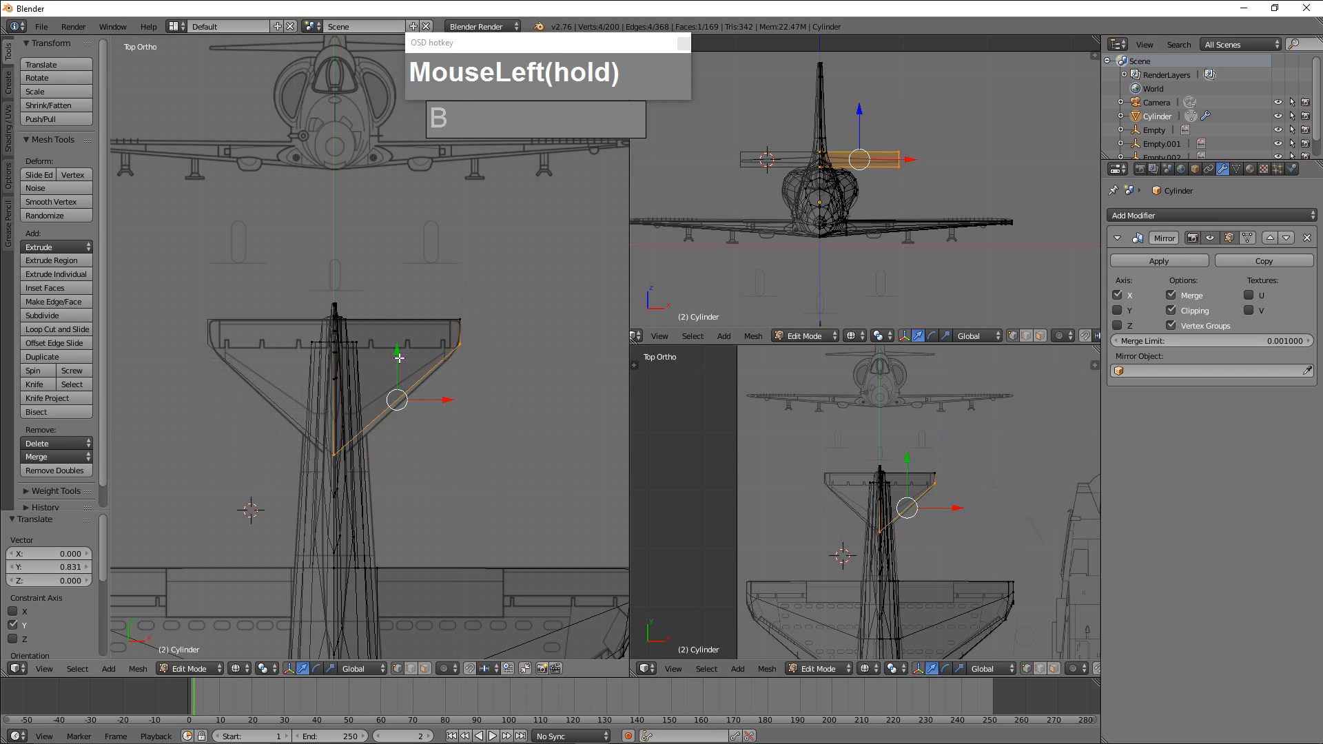
drag(399, 358, 399, 359)
key(r)
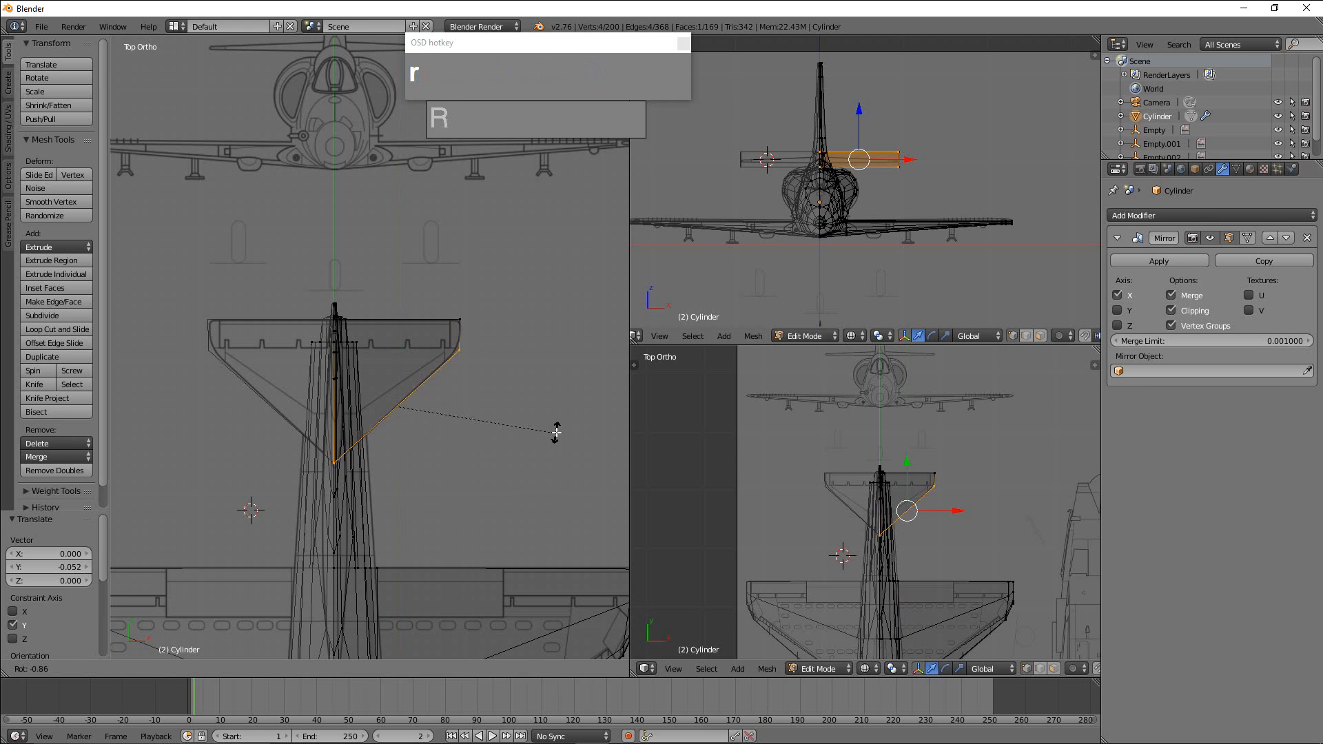
click(557, 430)
Select the whole linked tailplane and scale it by 0.444 along Z to match its thickness in the blueprint.
scroll(538, 436, up, 2)
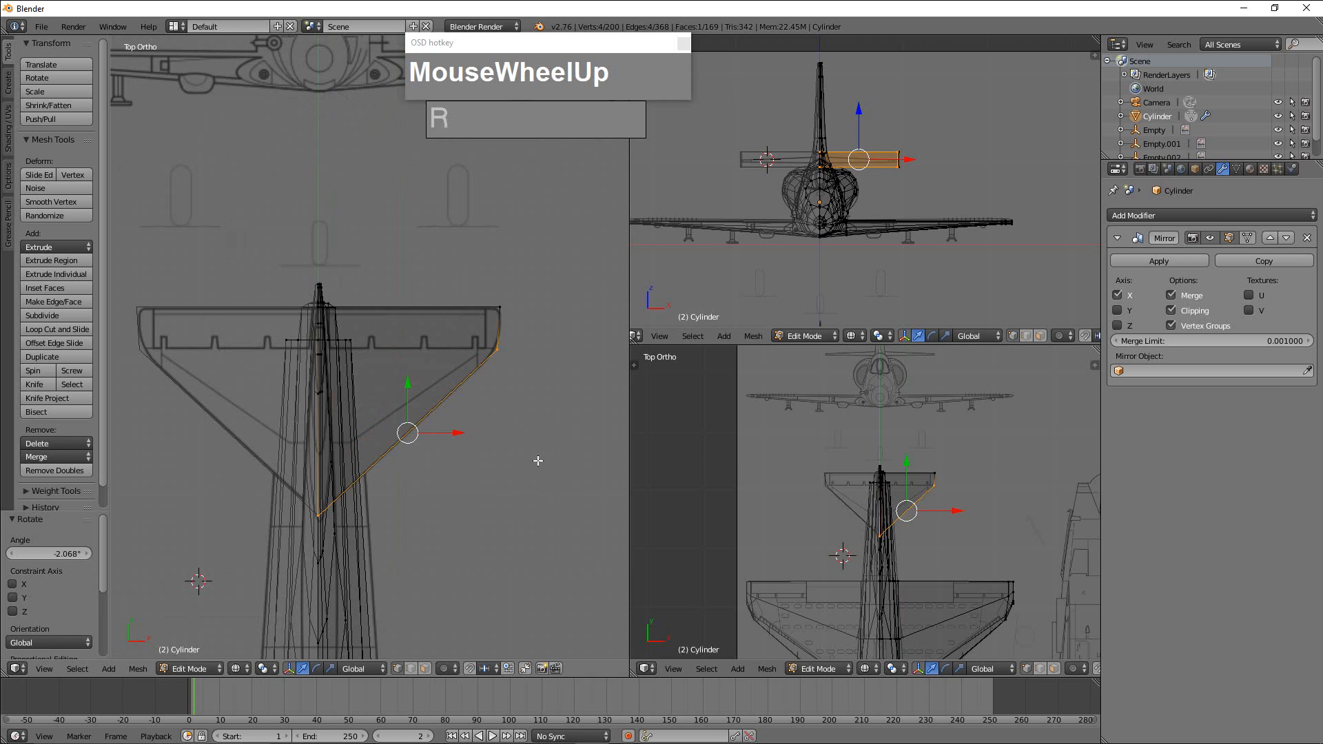
scroll(896, 165, up, 2)
shift+middle_drag(896, 165, 928, 191)
scroll(896, 237, up, 2)
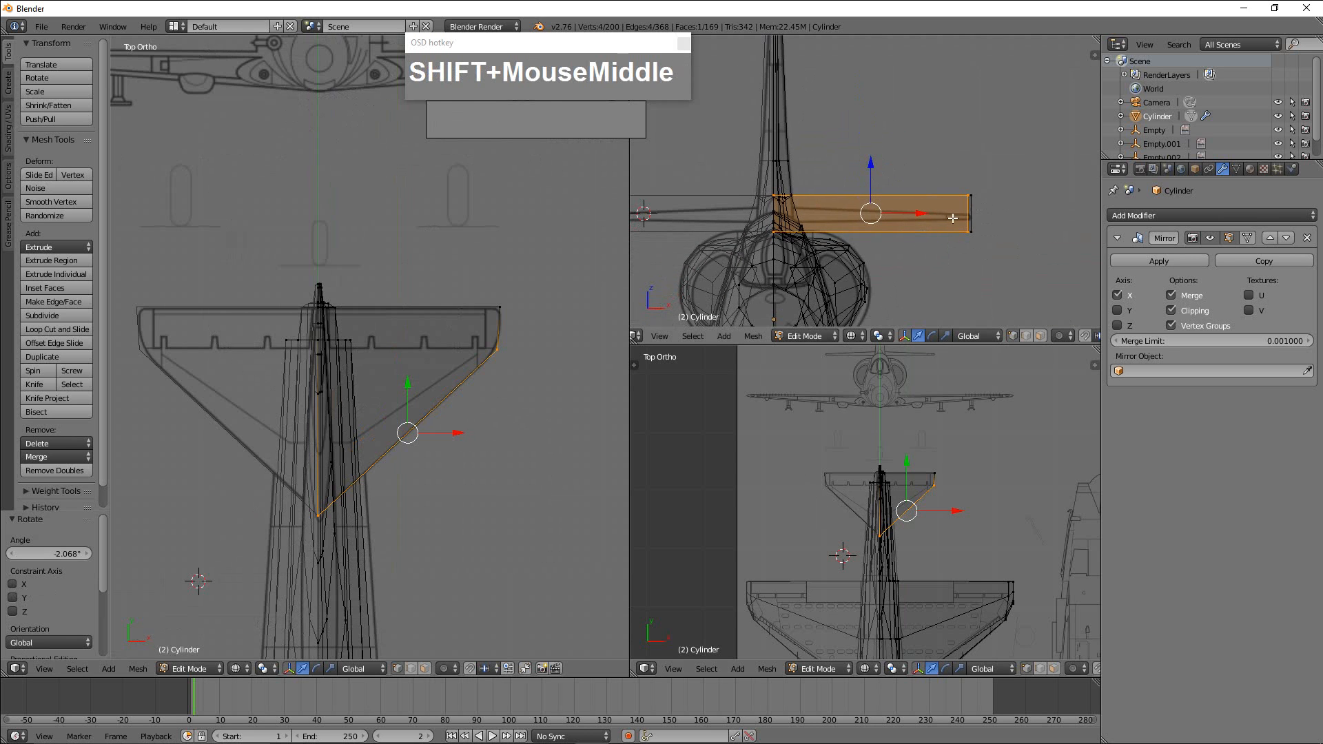
key(a)
key(a)
key(a)
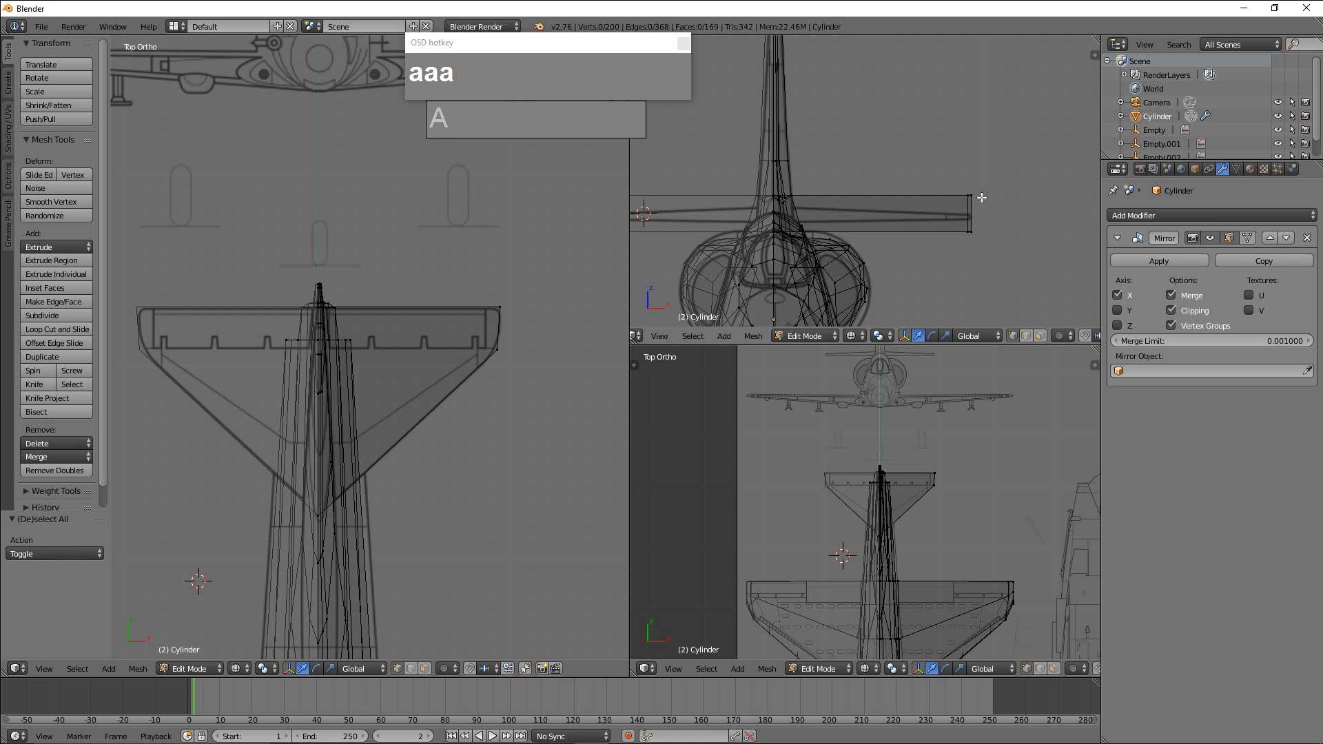
key(l)
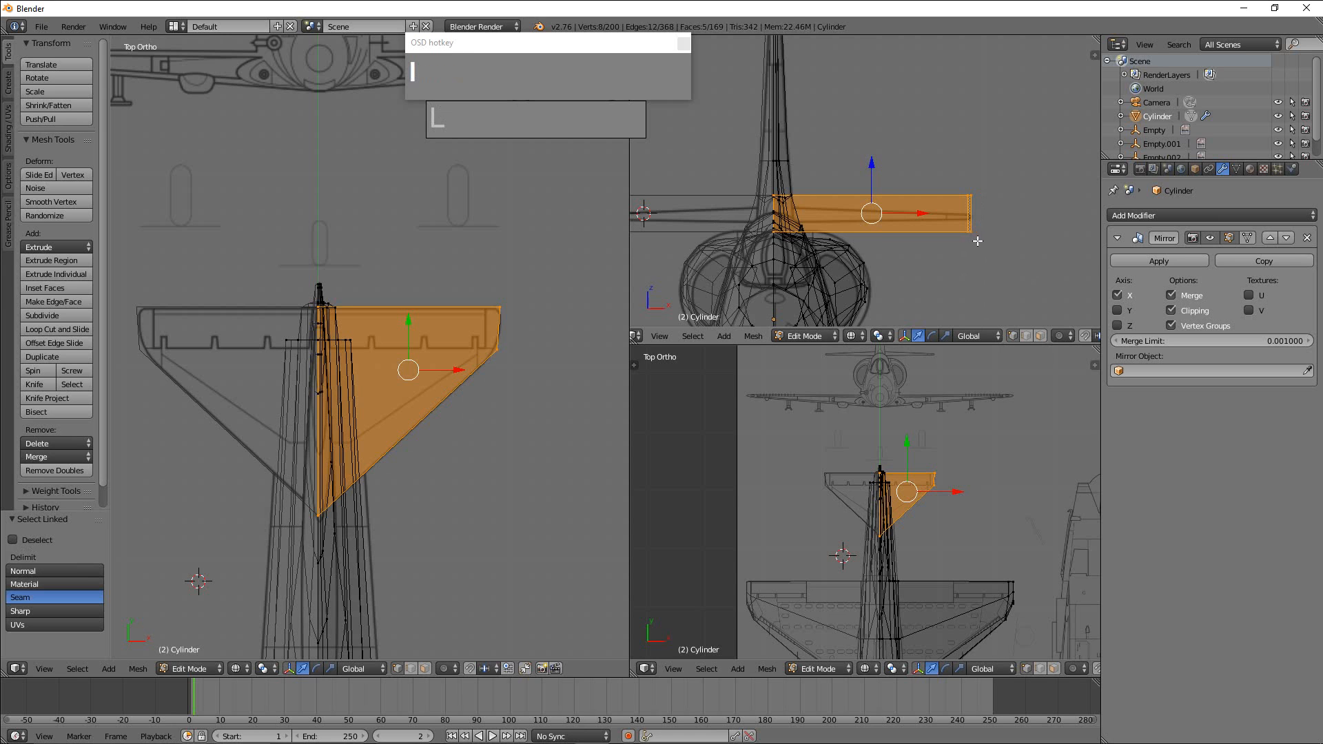
key(s)
key(z)
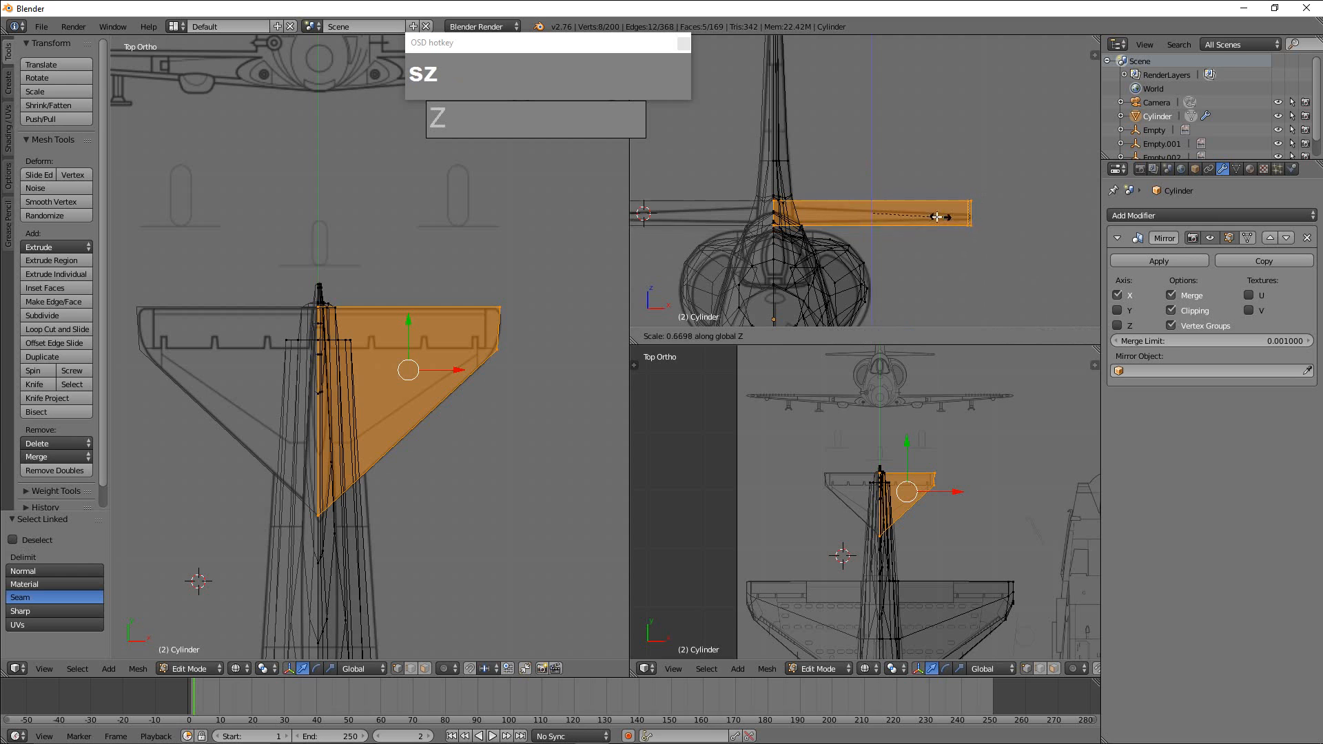
click(920, 215)
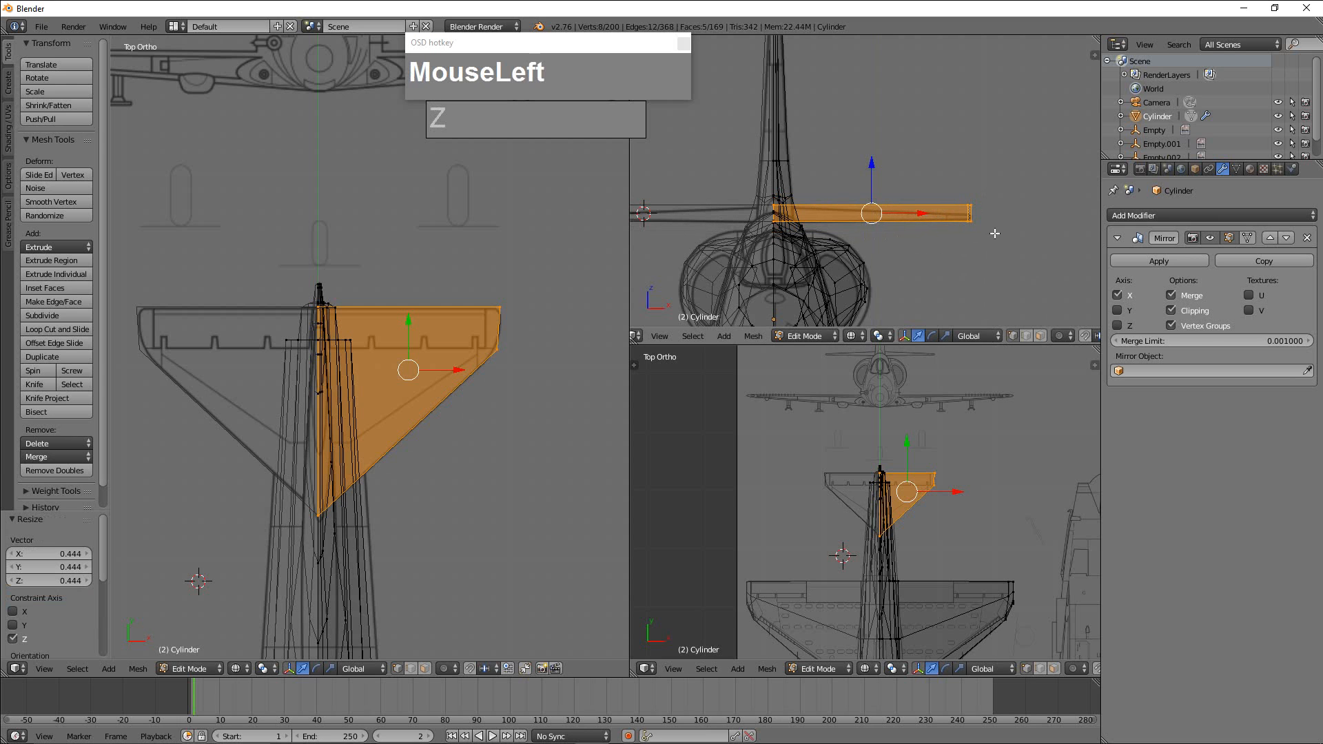
Select the tailplane's tip vertices, scale them to about 0.3 along Z and move them -0.013 along Z to taper the tip.
key(a)
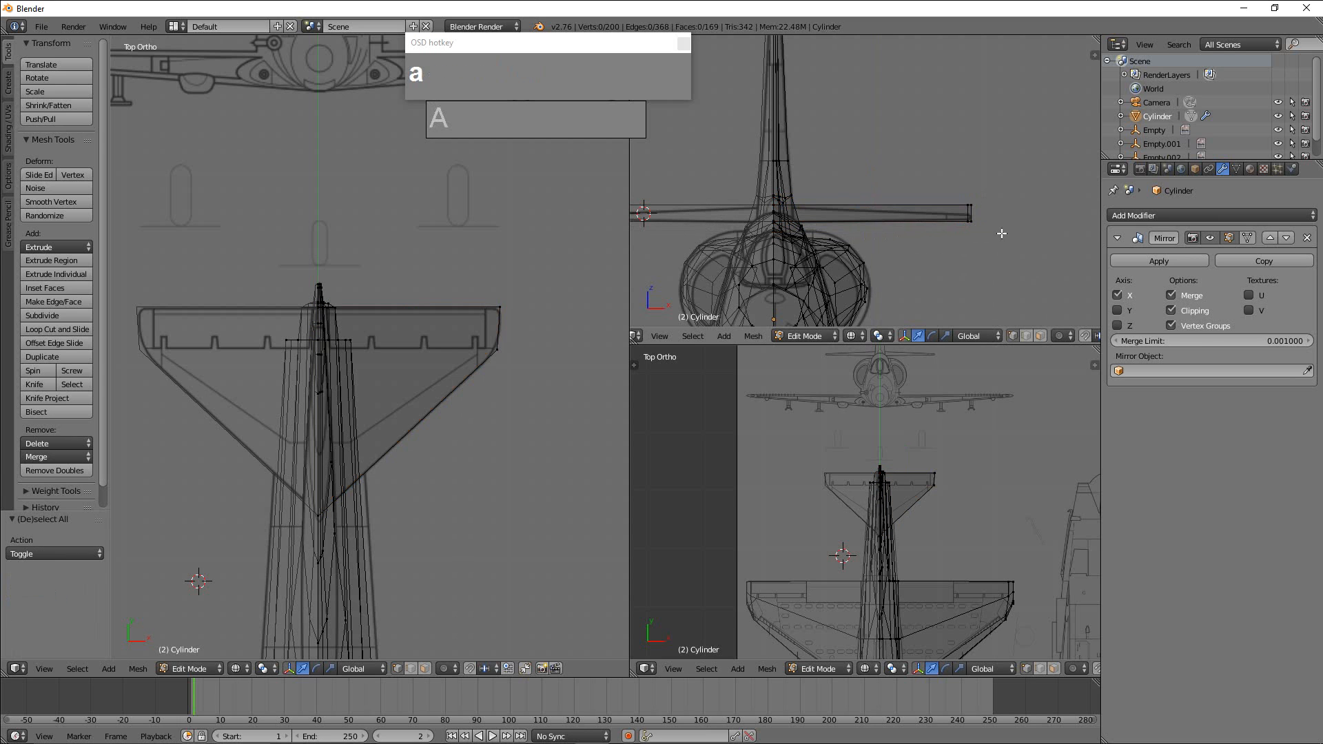
key(b)
drag(951, 169, 993, 258)
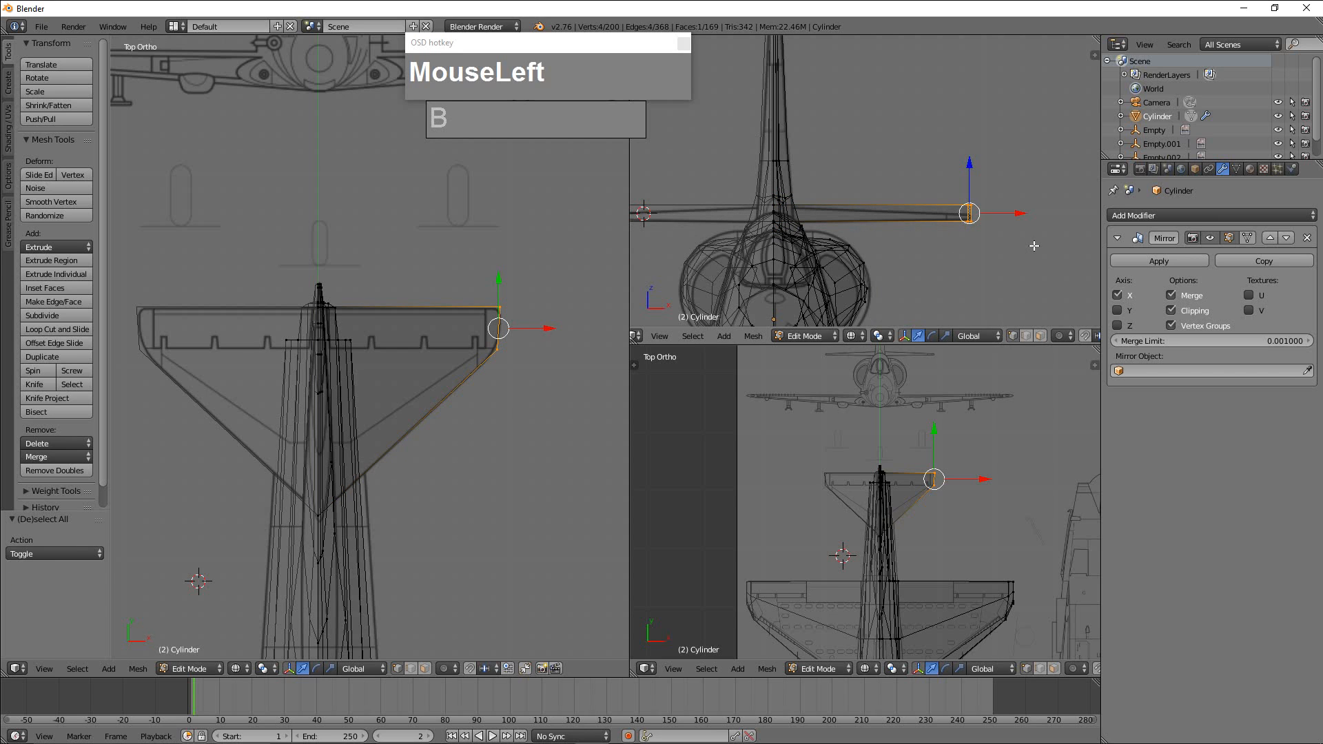
key(s)
key(z)
click(978, 233)
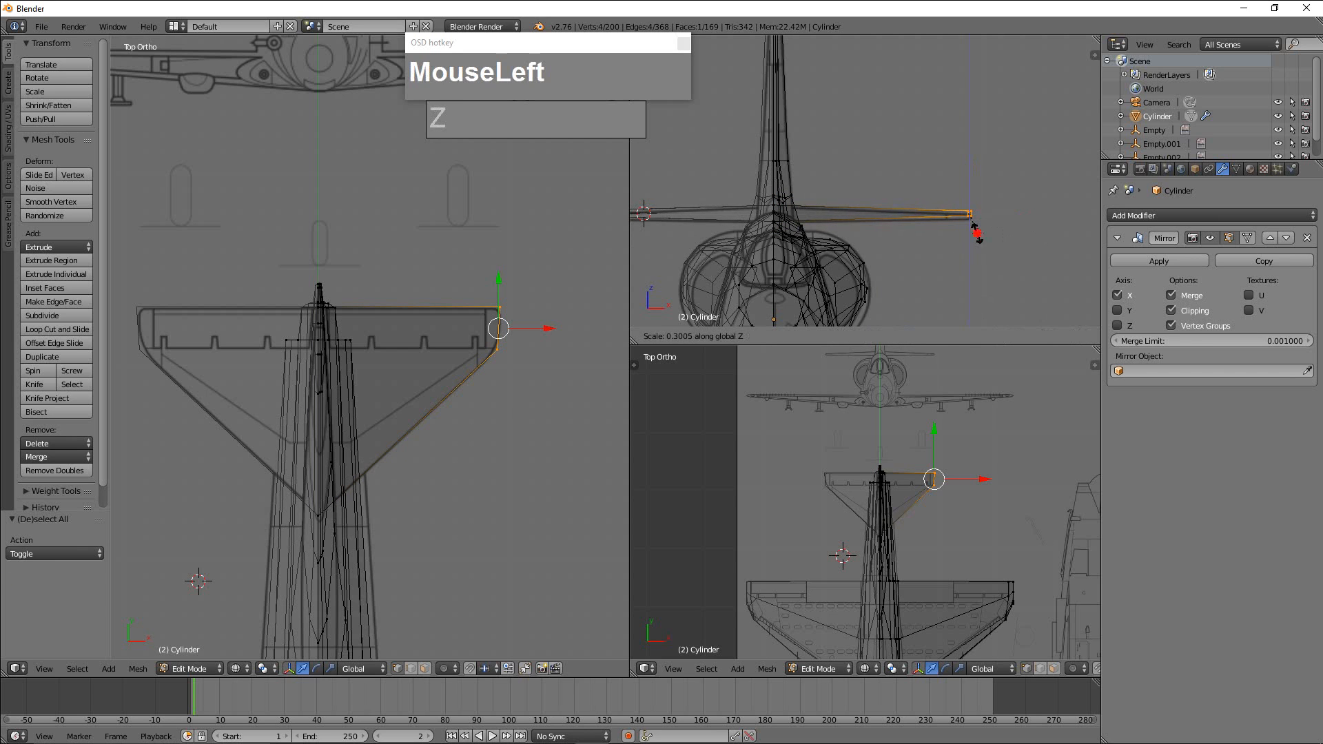
drag(965, 166, 968, 166)
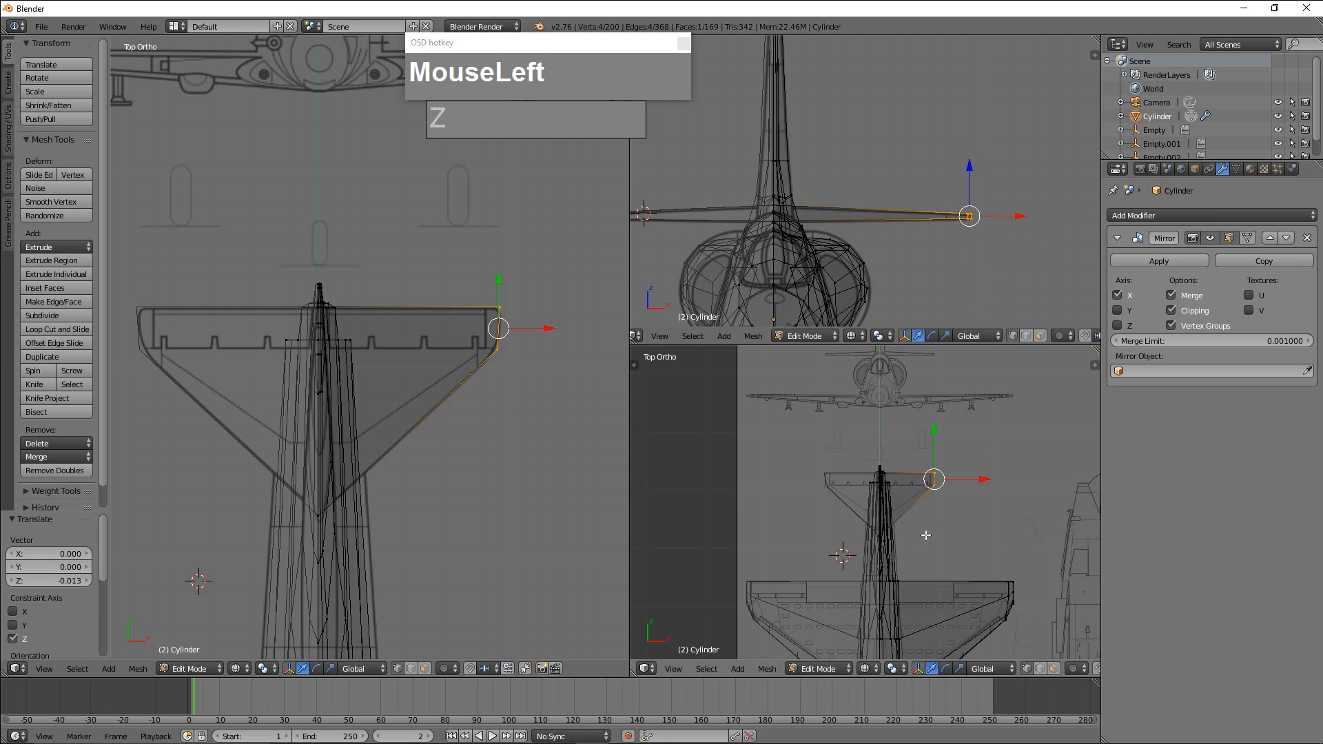
Add a spanwise loop cut across the tailplane from root to tip and slide it toward the leading edge.
middle_drag(926, 536, 948, 483)
scroll(885, 496, up, 3)
scroll(824, 475, up, 4)
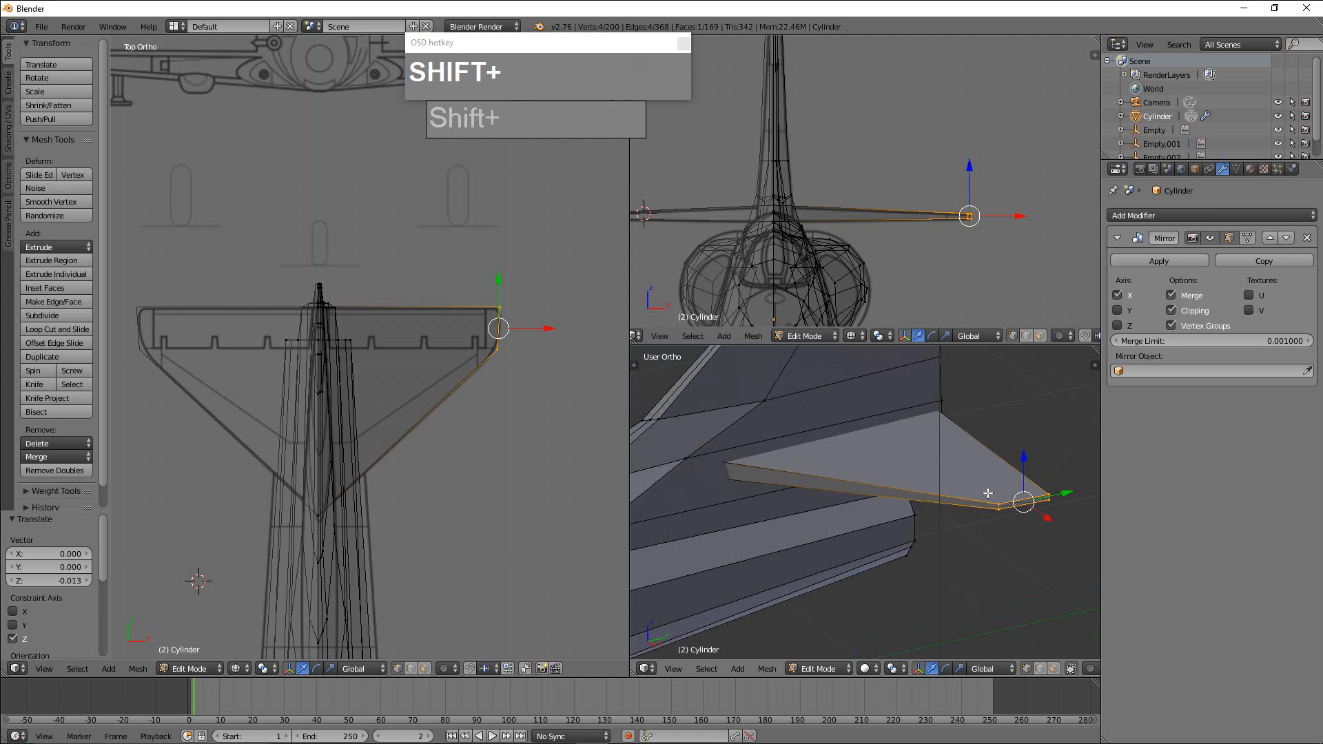
key(ctrl+r)
click(1021, 501)
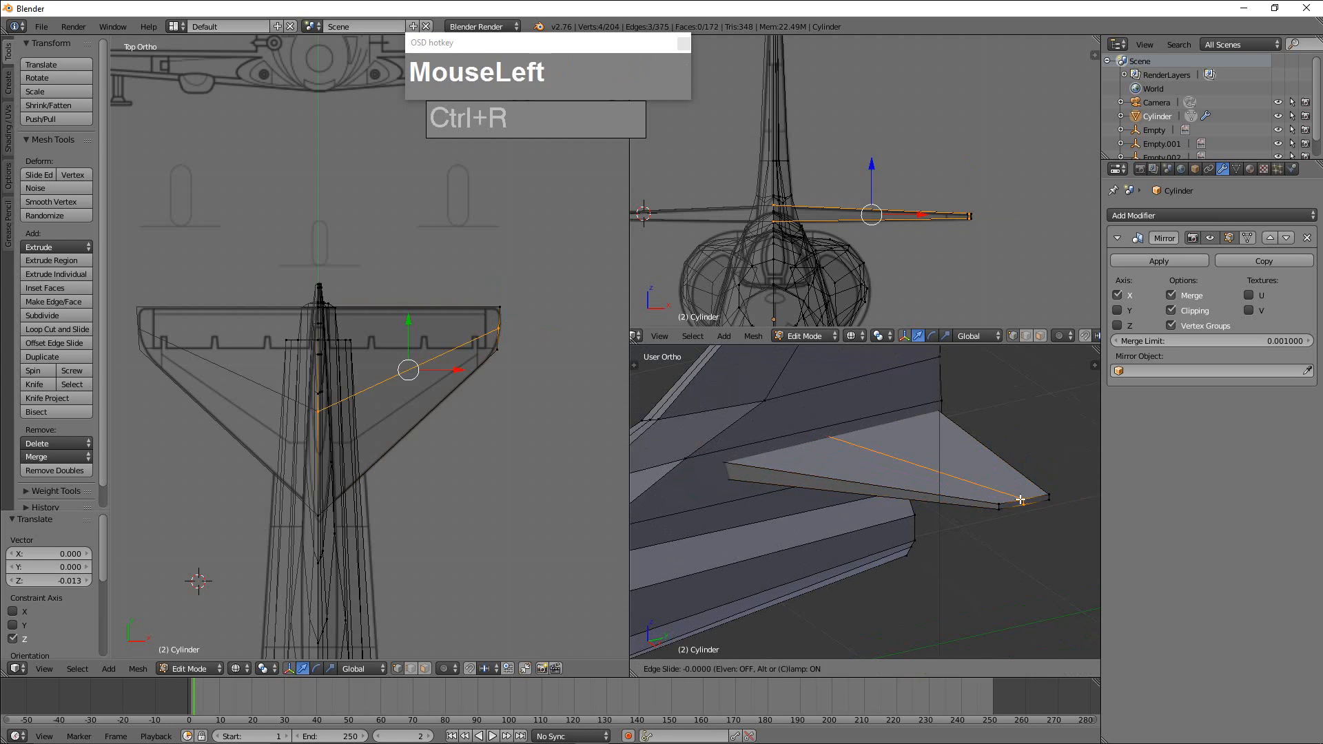
click(1010, 503)
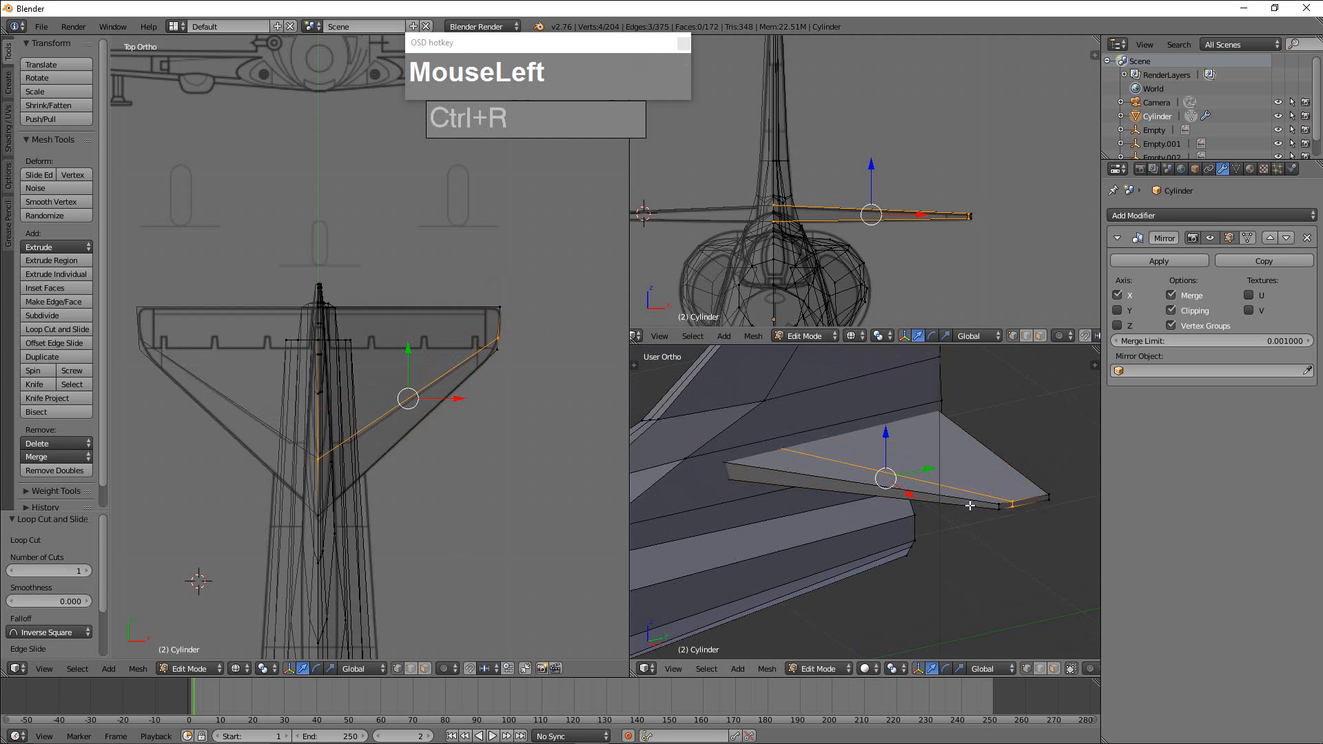
Add a centred loop cut around the tailplane's rim at mid-thickness.
key(ctrl+r)
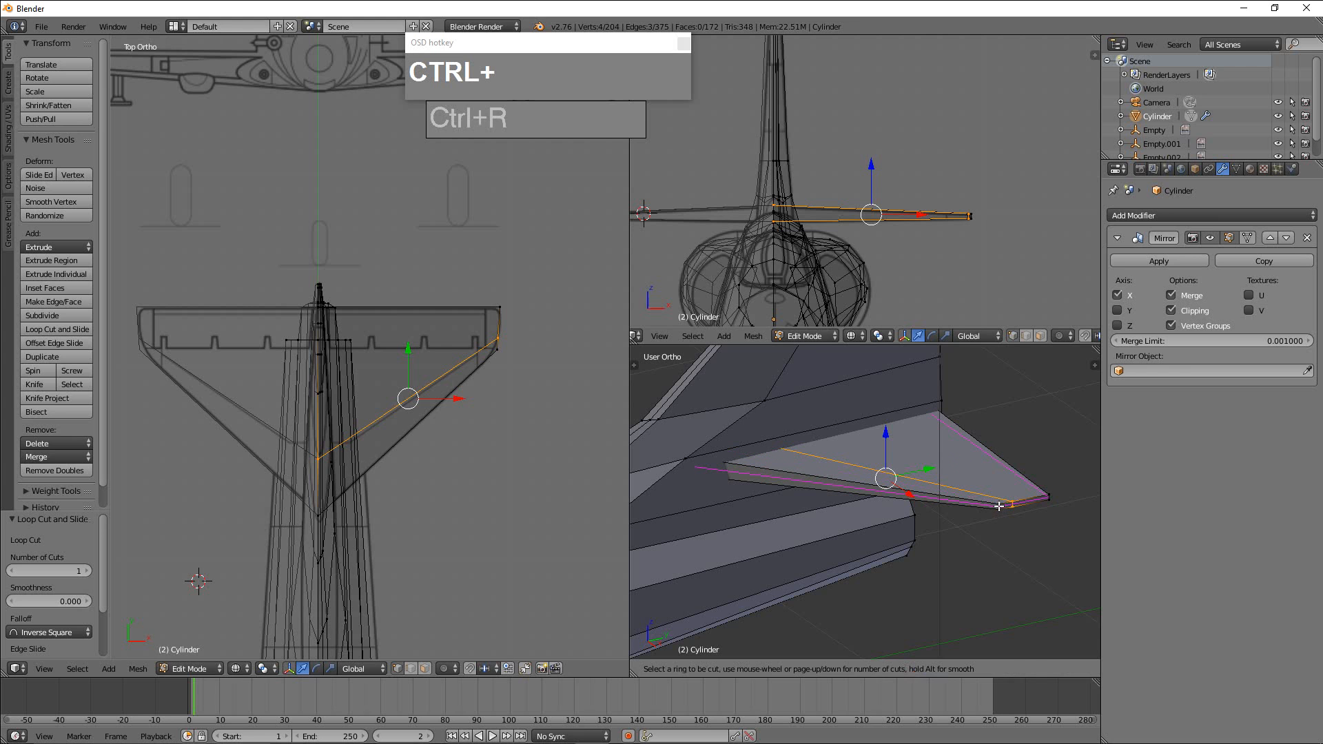
click(999, 506)
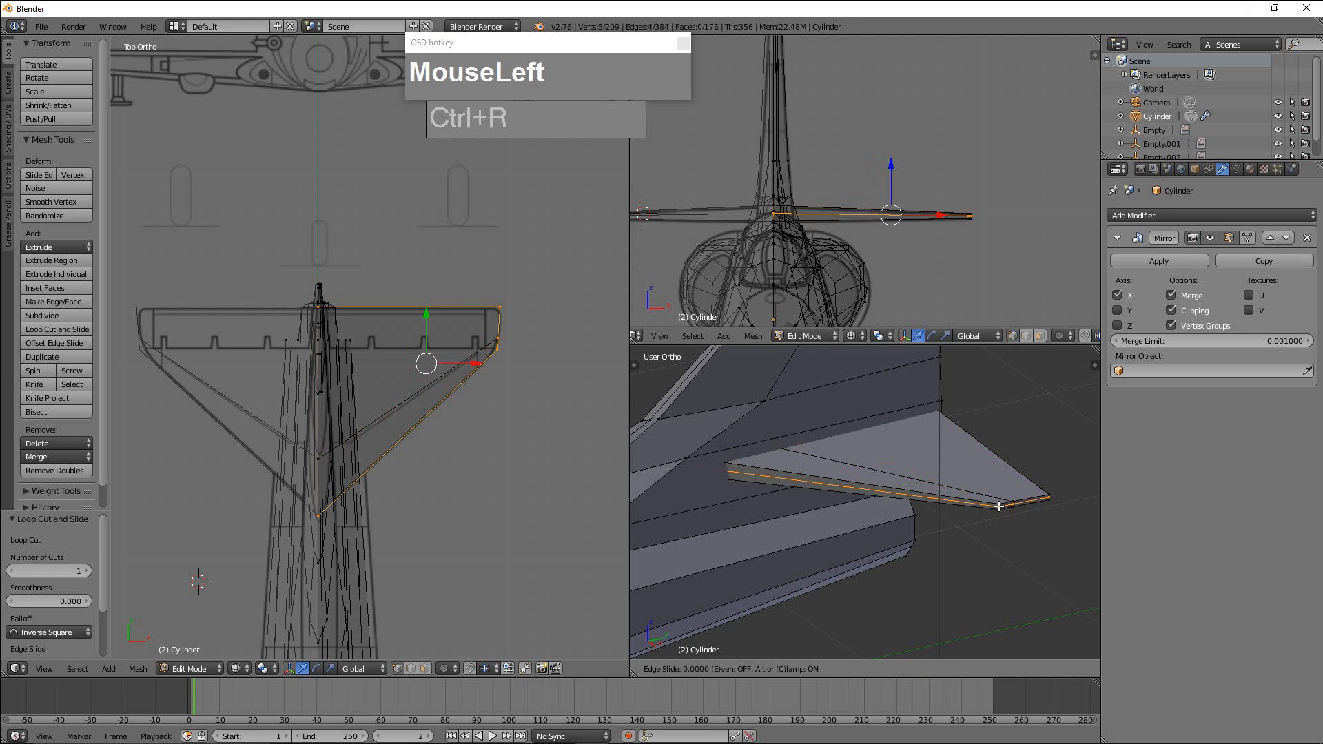
right_click(1020, 516)
Select the tailplane's upper and lower leading edges, scale them to 0.537 along Z and move them 0.019 along Y.
middle_drag(1033, 514, 987, 490)
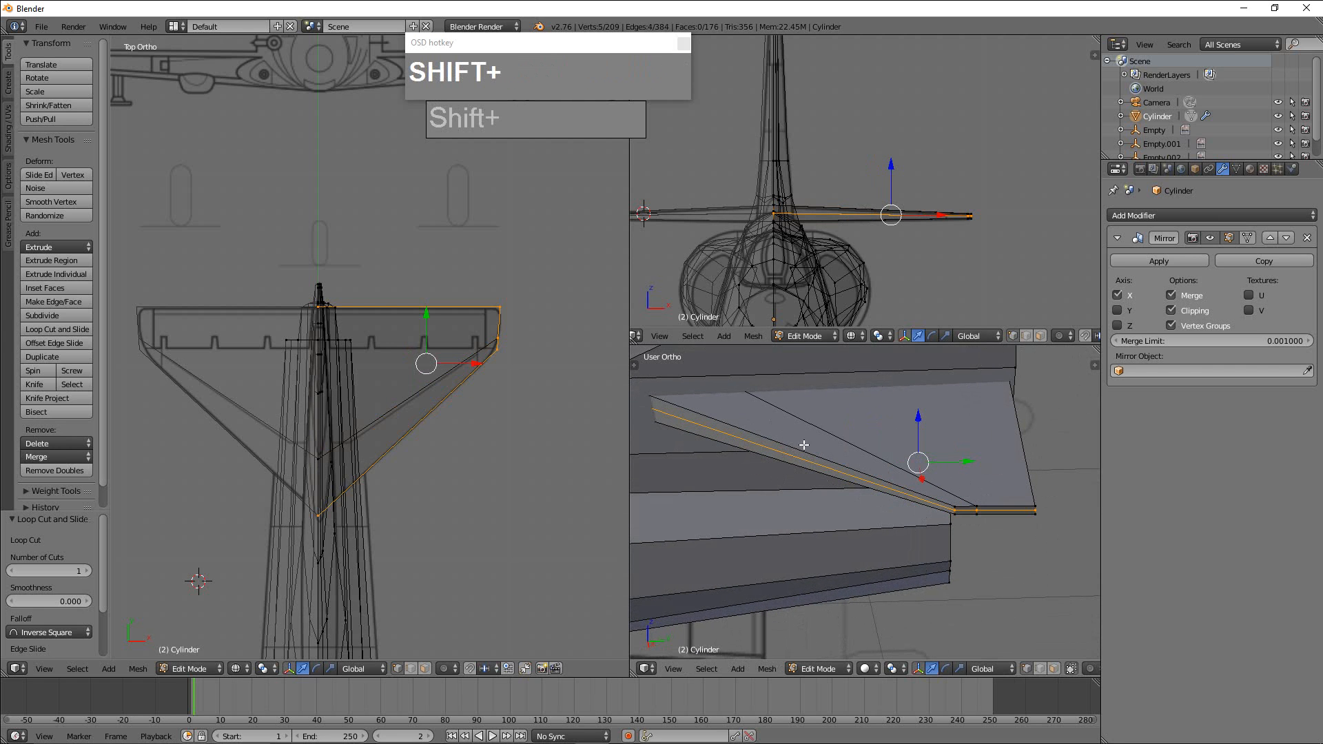
key(ctrl+Tab)
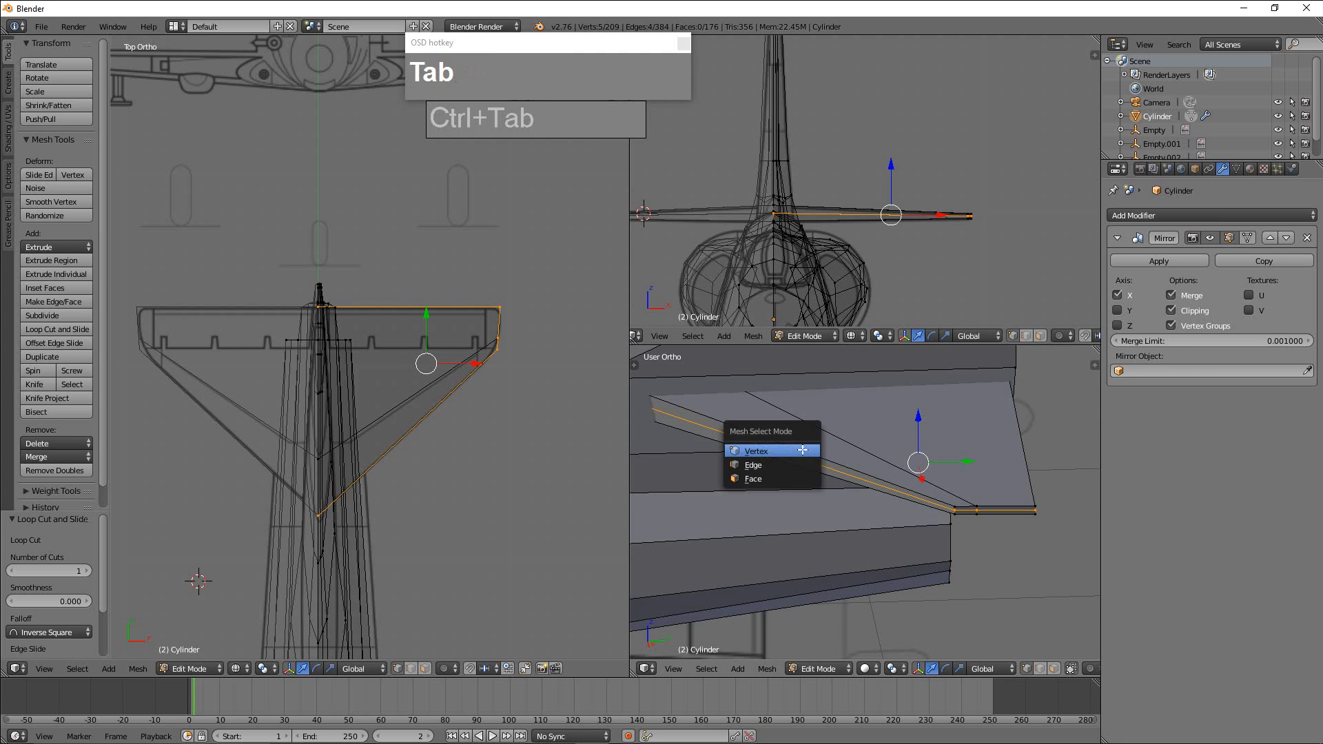
click(778, 460)
right_click(775, 443)
shift+right_click(818, 464)
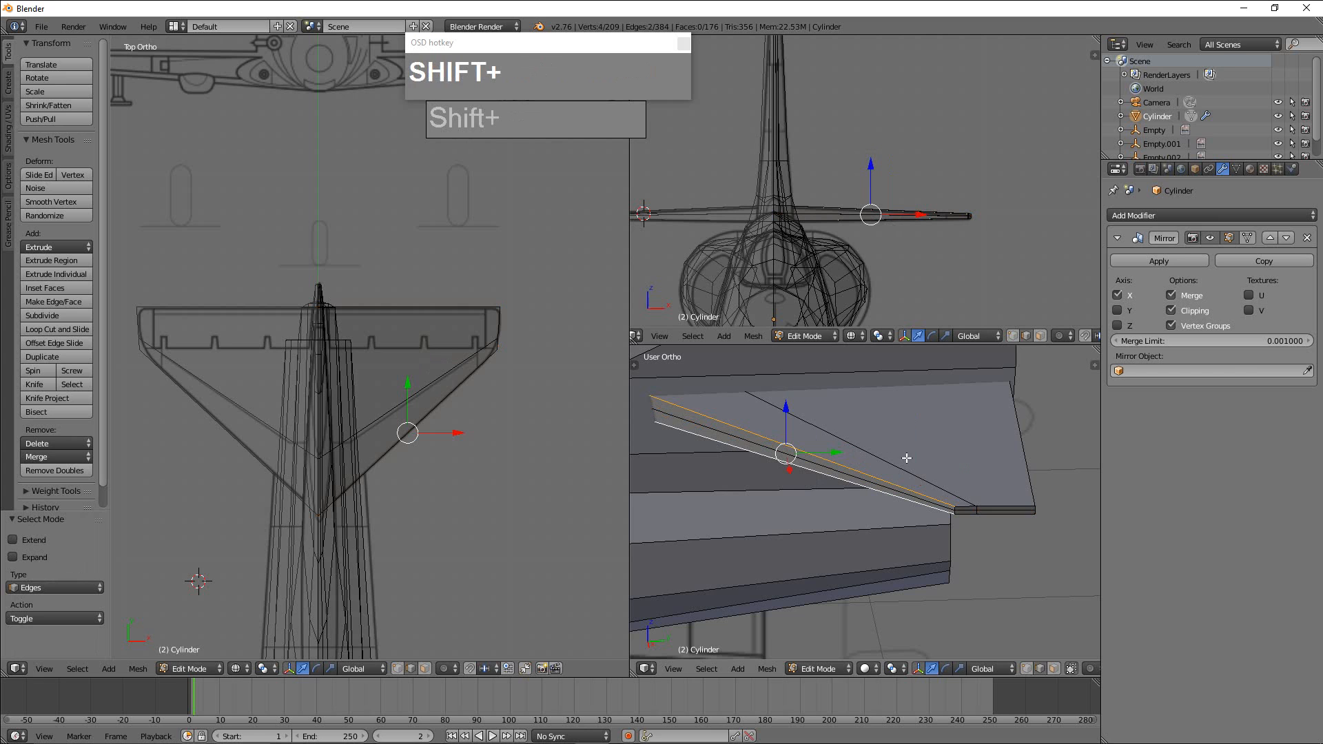
key(s)
key(z)
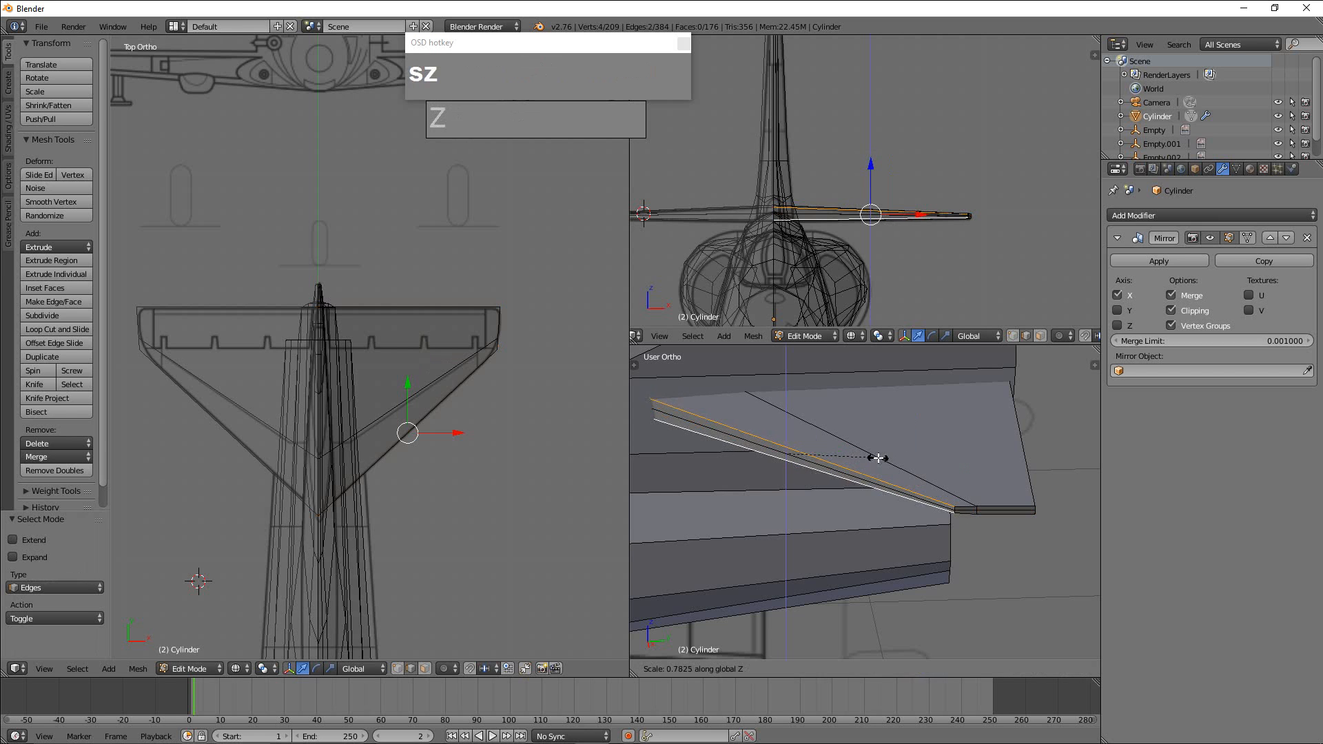
click(851, 459)
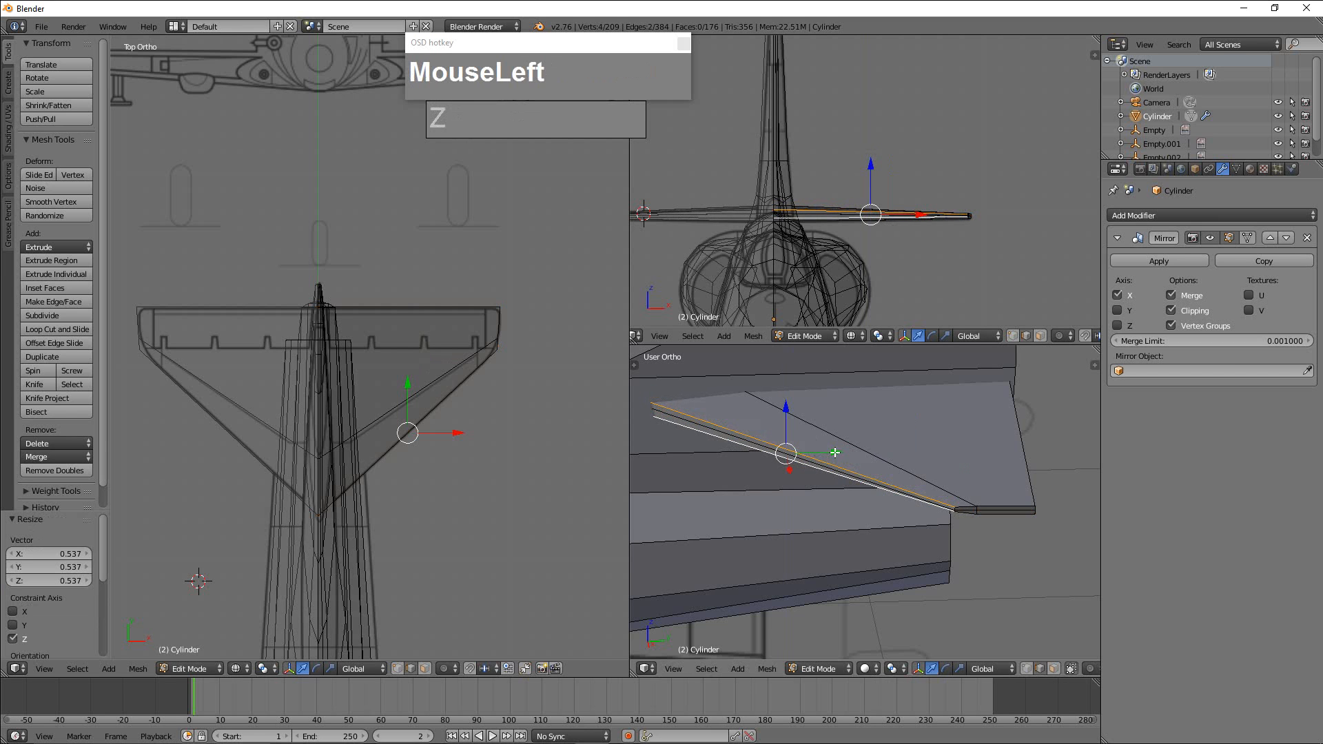
drag(835, 452, 842, 455)
Level the tailplane's upper and lower trailing edges one at a time by scaling each to 0 along Z.
middle_drag(1036, 456, 1010, 440)
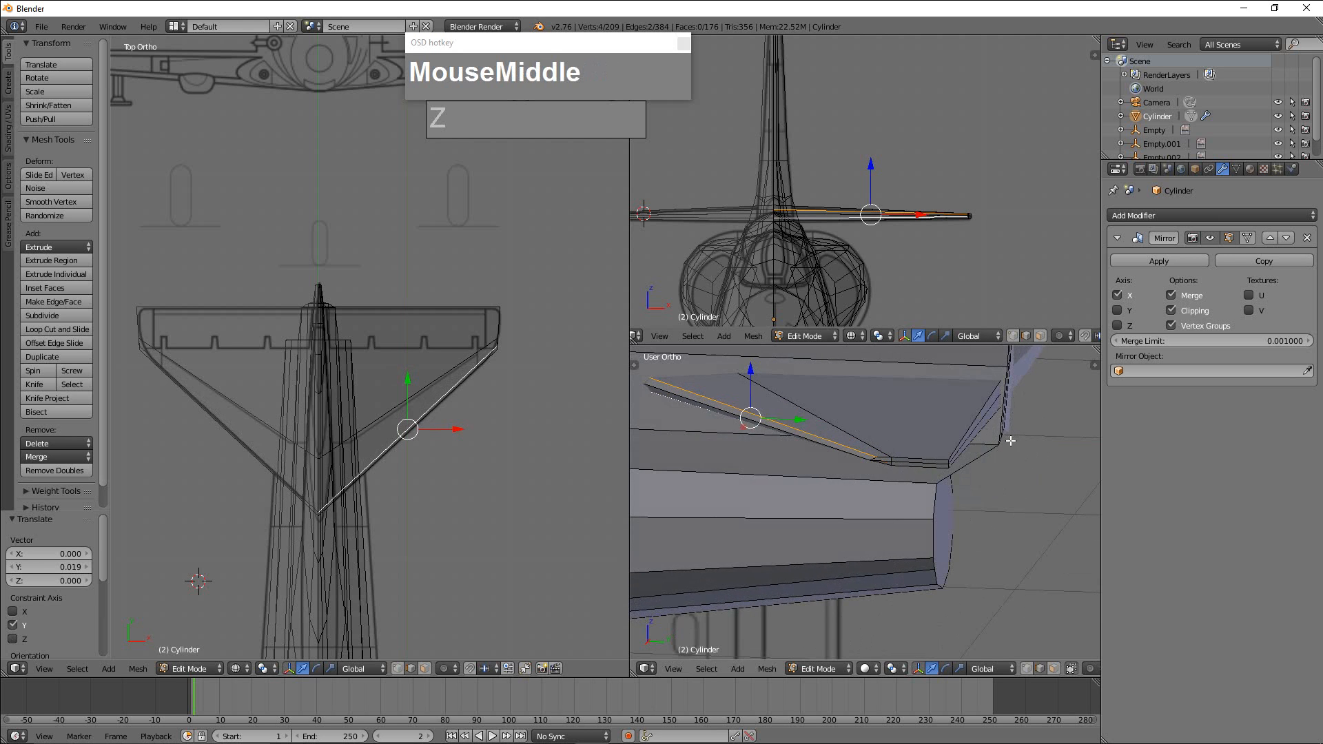
right_click(987, 401)
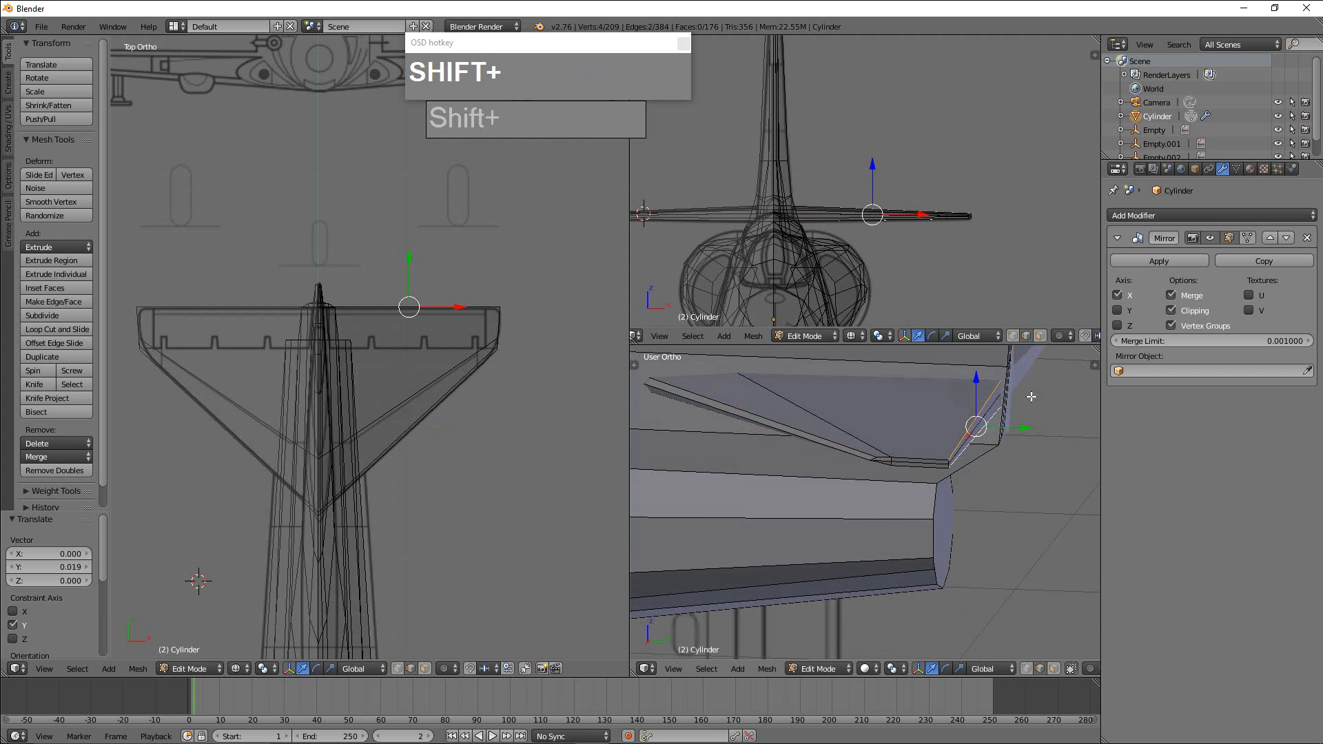
shift+right_click(1000, 388)
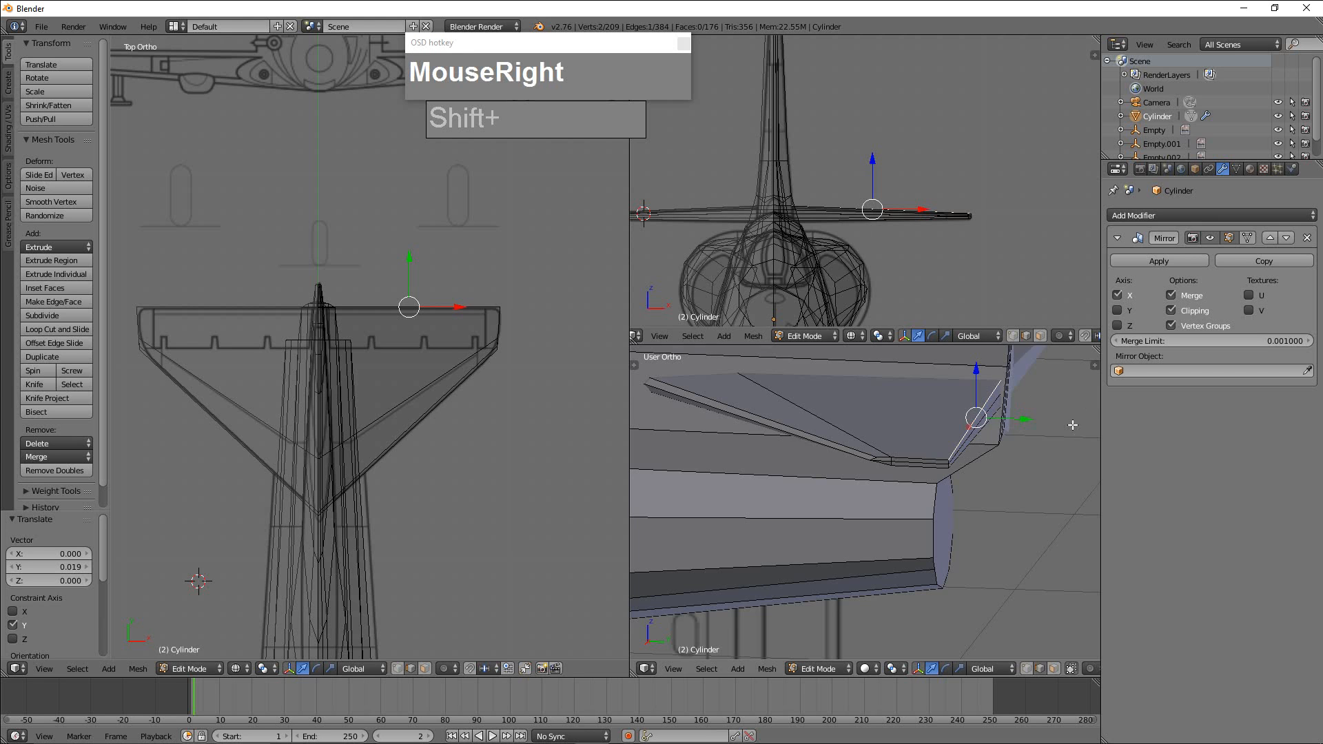
shift+middle_drag(1082, 409, 921, 420)
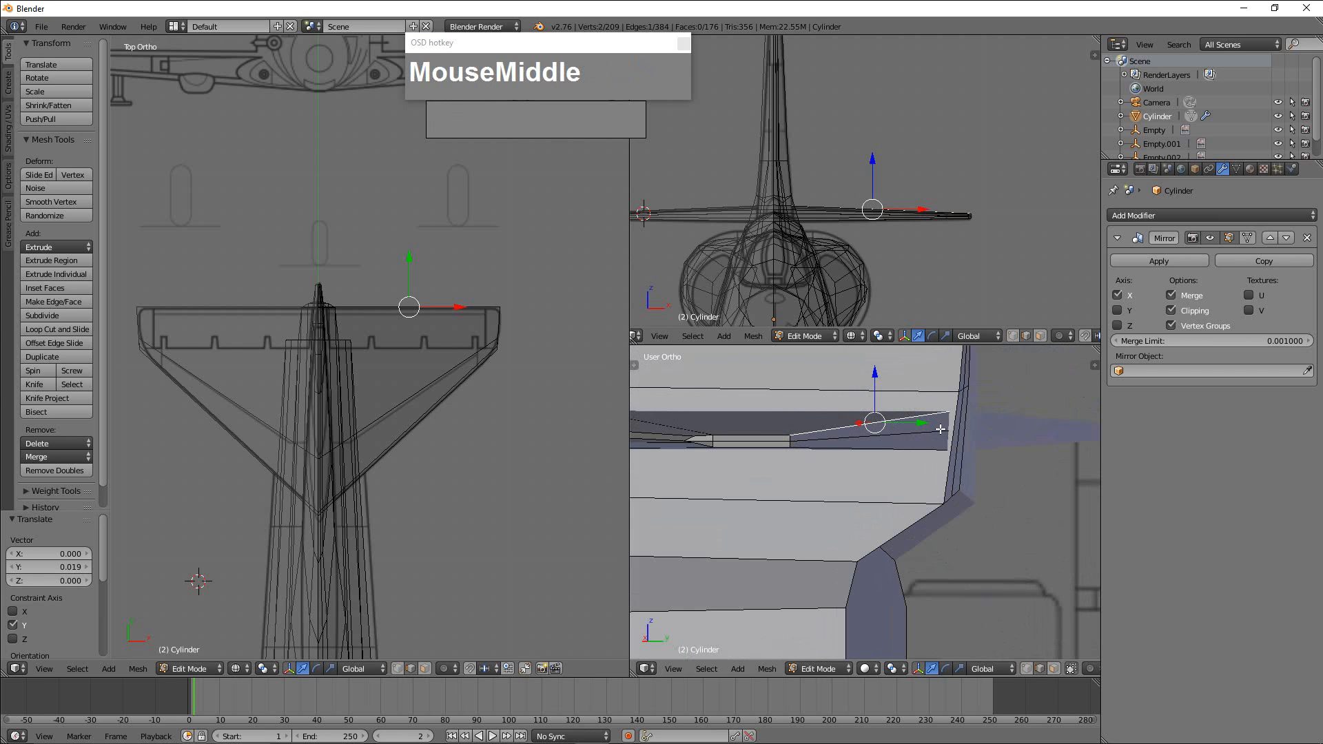
key(s)
key(z)
key(0)
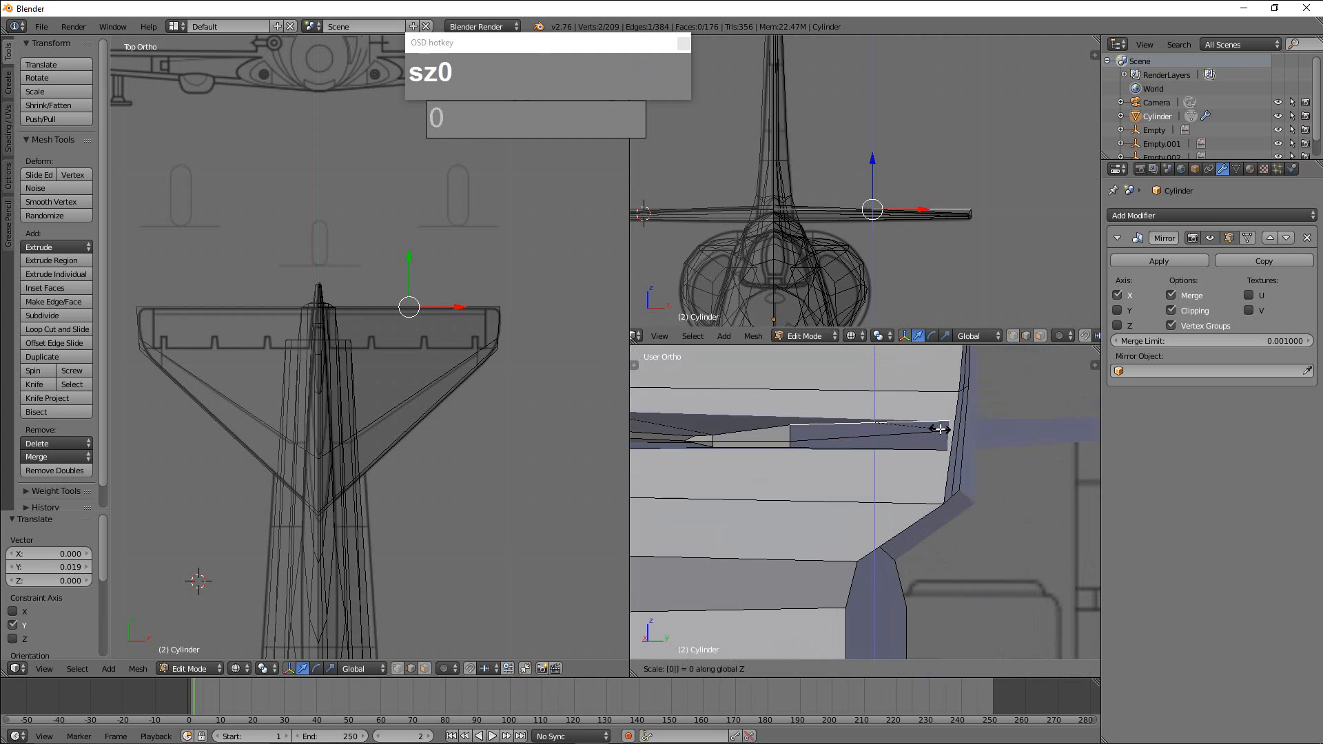
click(928, 453)
right_click(928, 451)
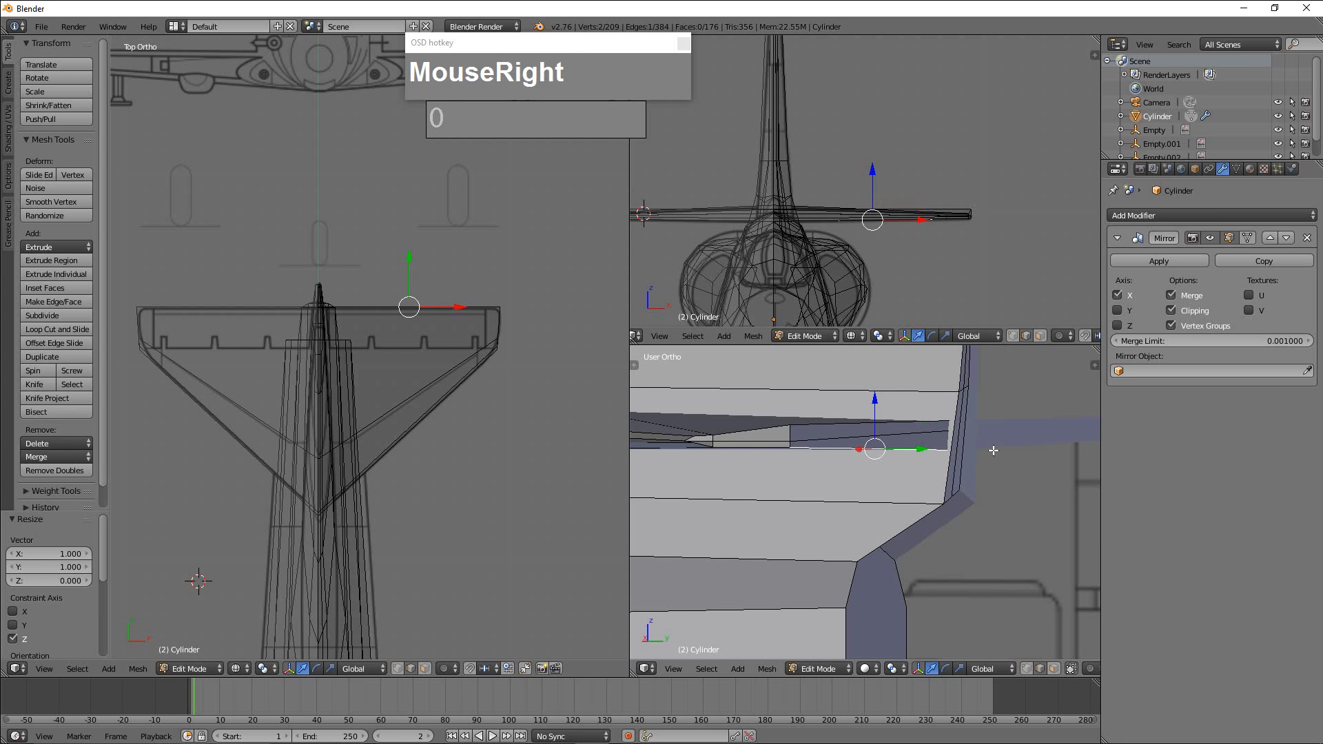
key(s)
key(z)
click(994, 451)
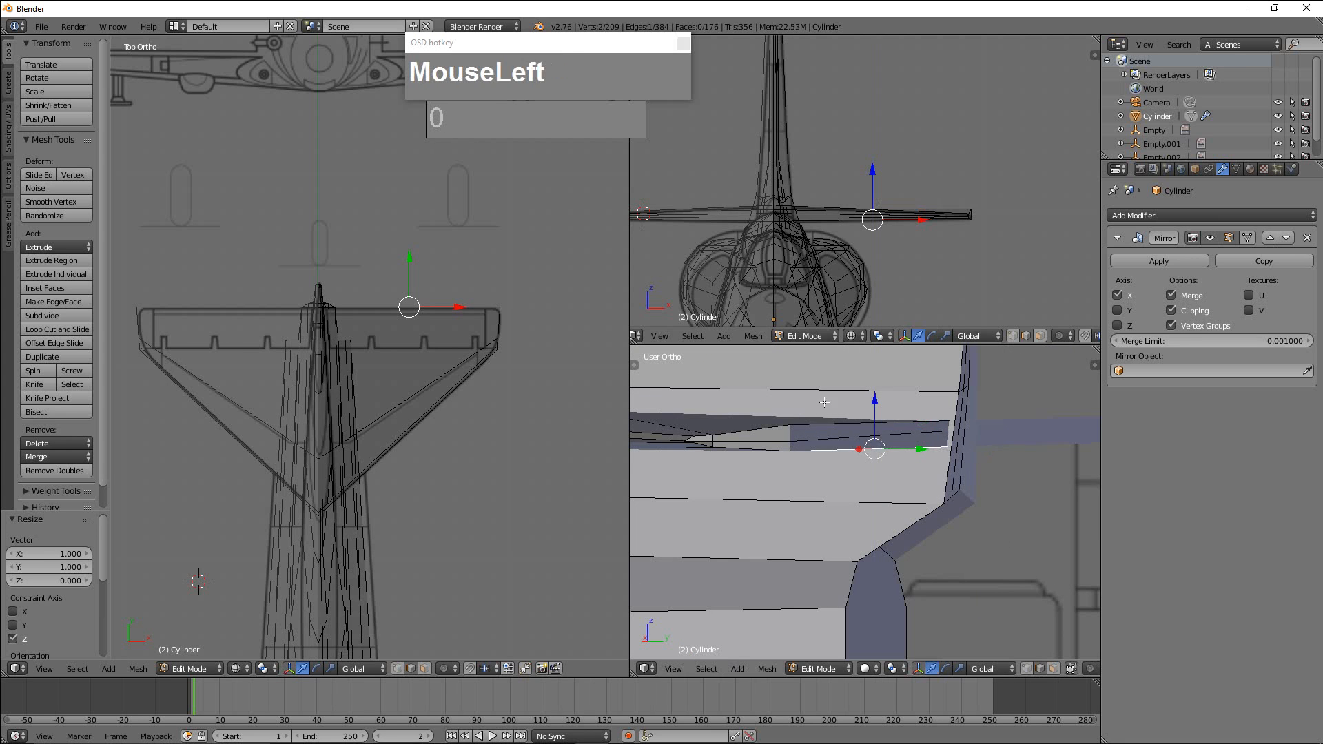
Level the tailplane's middle trailing edge by scaling it to 0 along Z.
right_click(896, 423)
shift+right_click(901, 445)
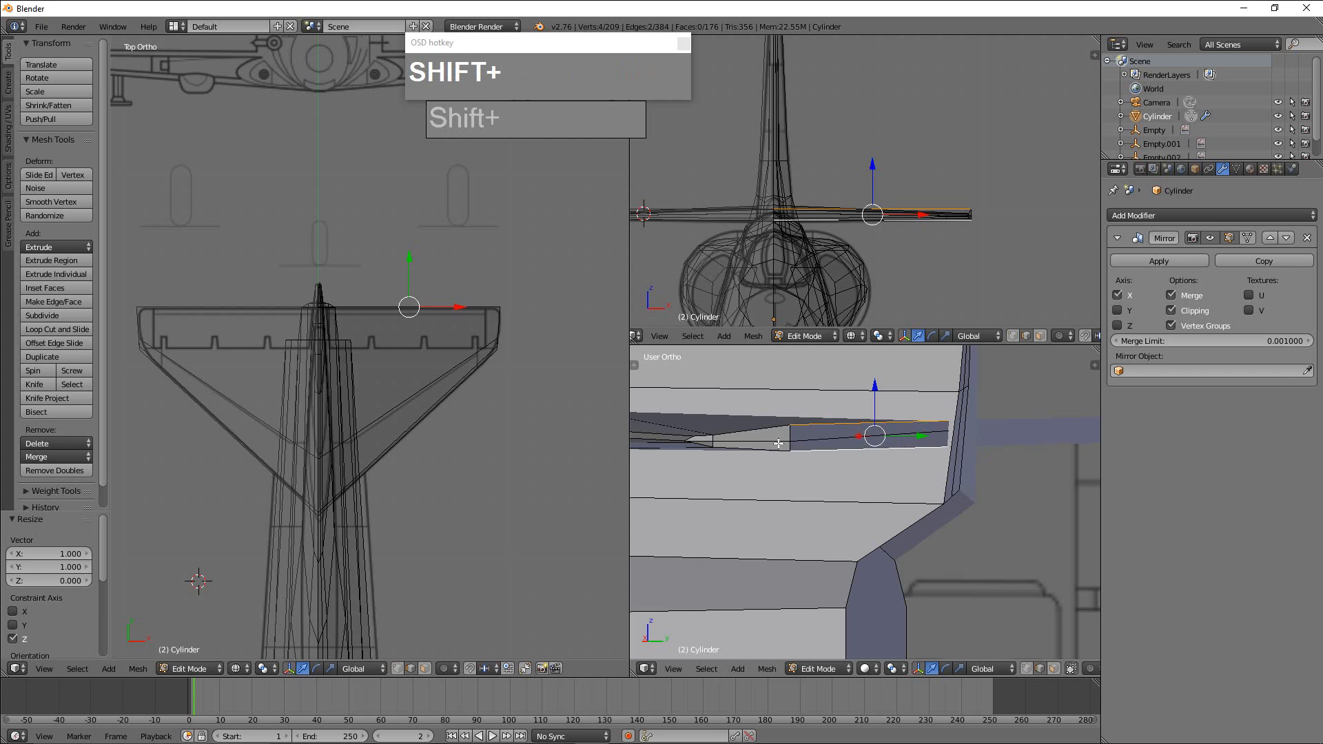
right_click(835, 442)
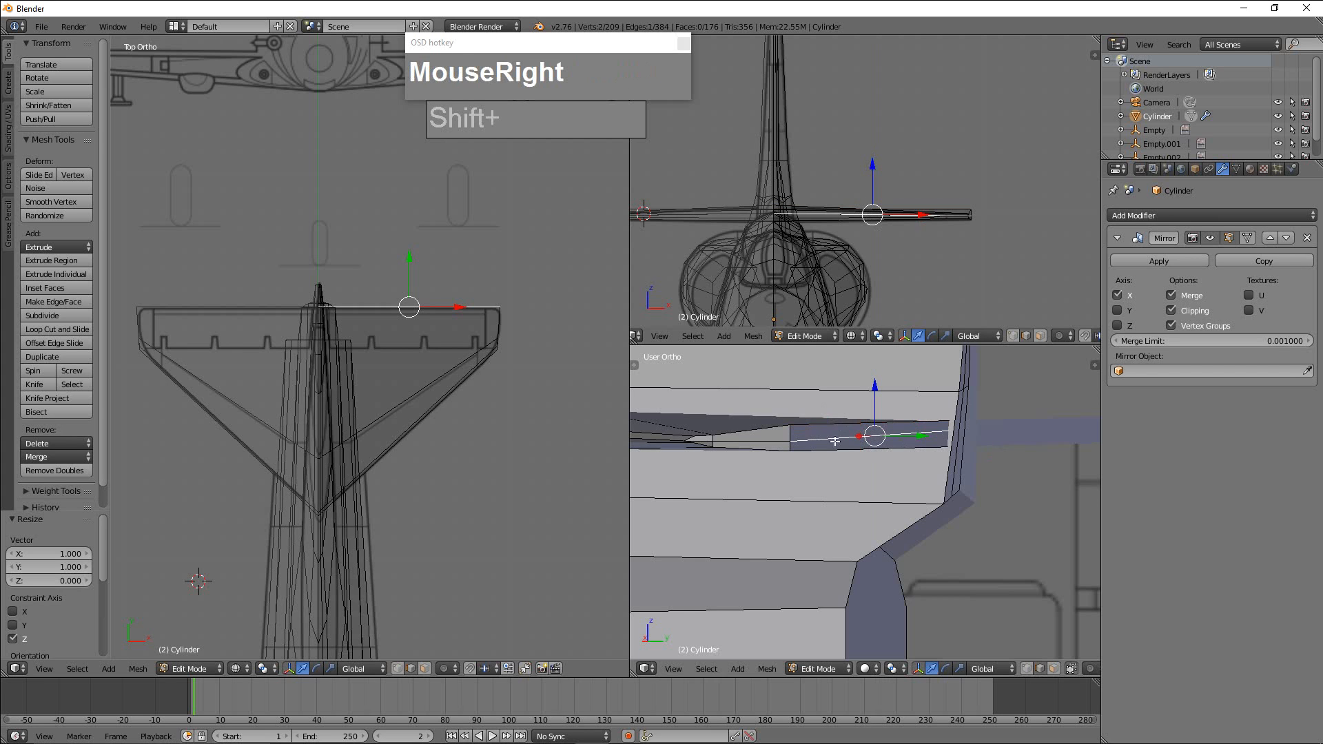
key(s)
key(z)
click(931, 449)
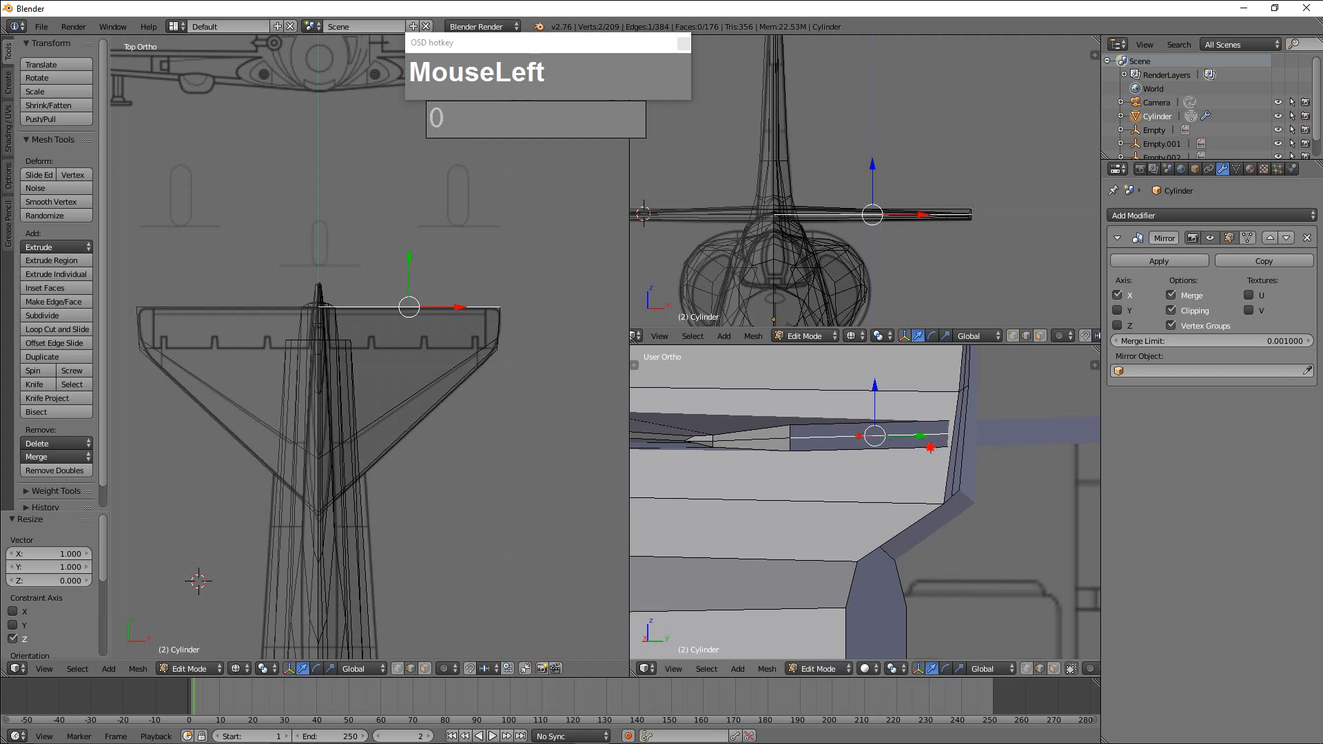
Select the tailplane's upper and lower trailing edges together and scale them to about 0.24 along Z to thin the trailing edge.
shift+right_click(818, 427)
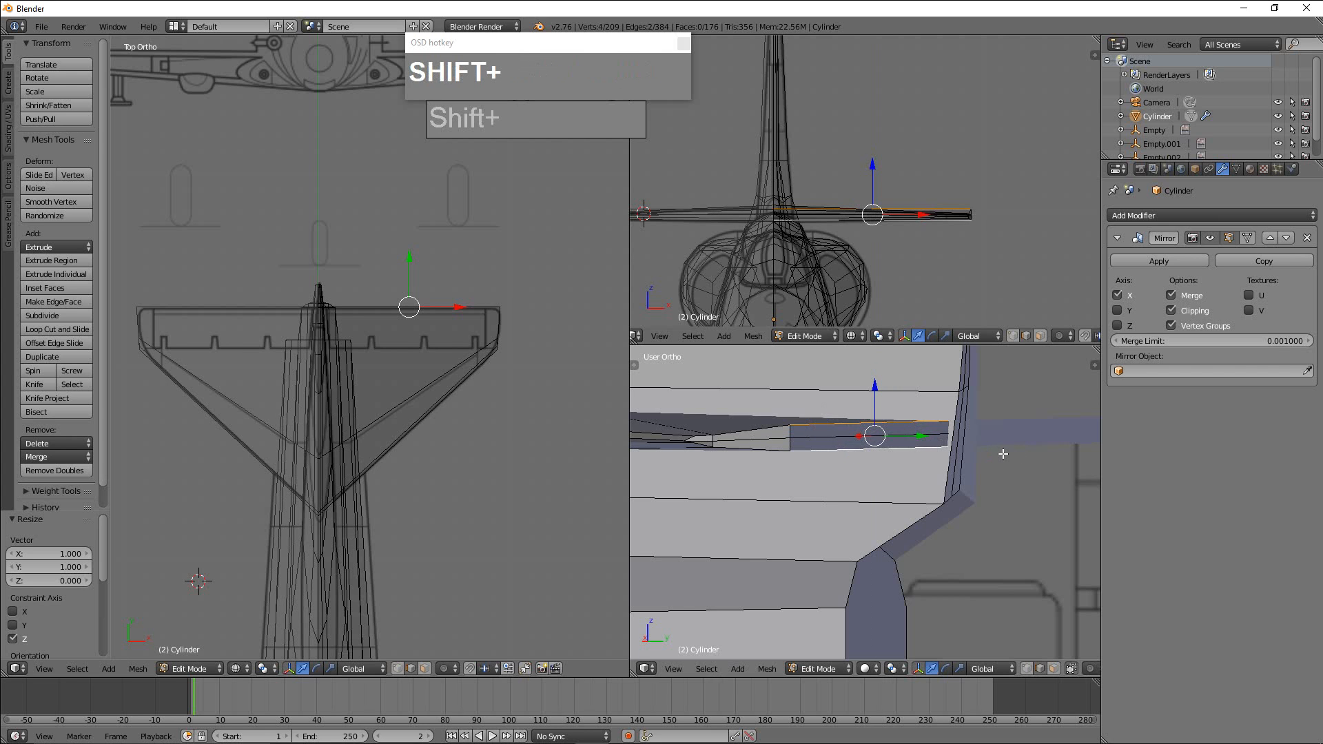
key(s)
right_click(896, 428)
right_click(855, 424)
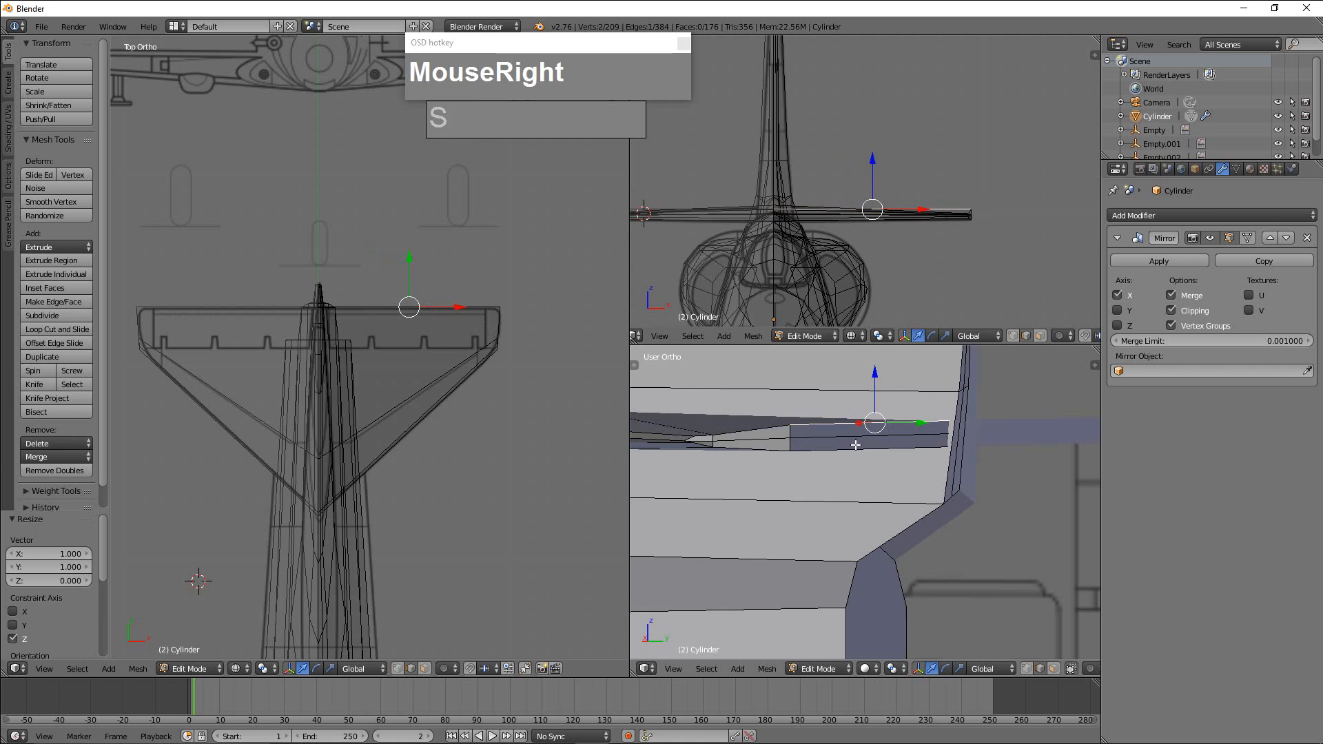
shift+right_click(857, 446)
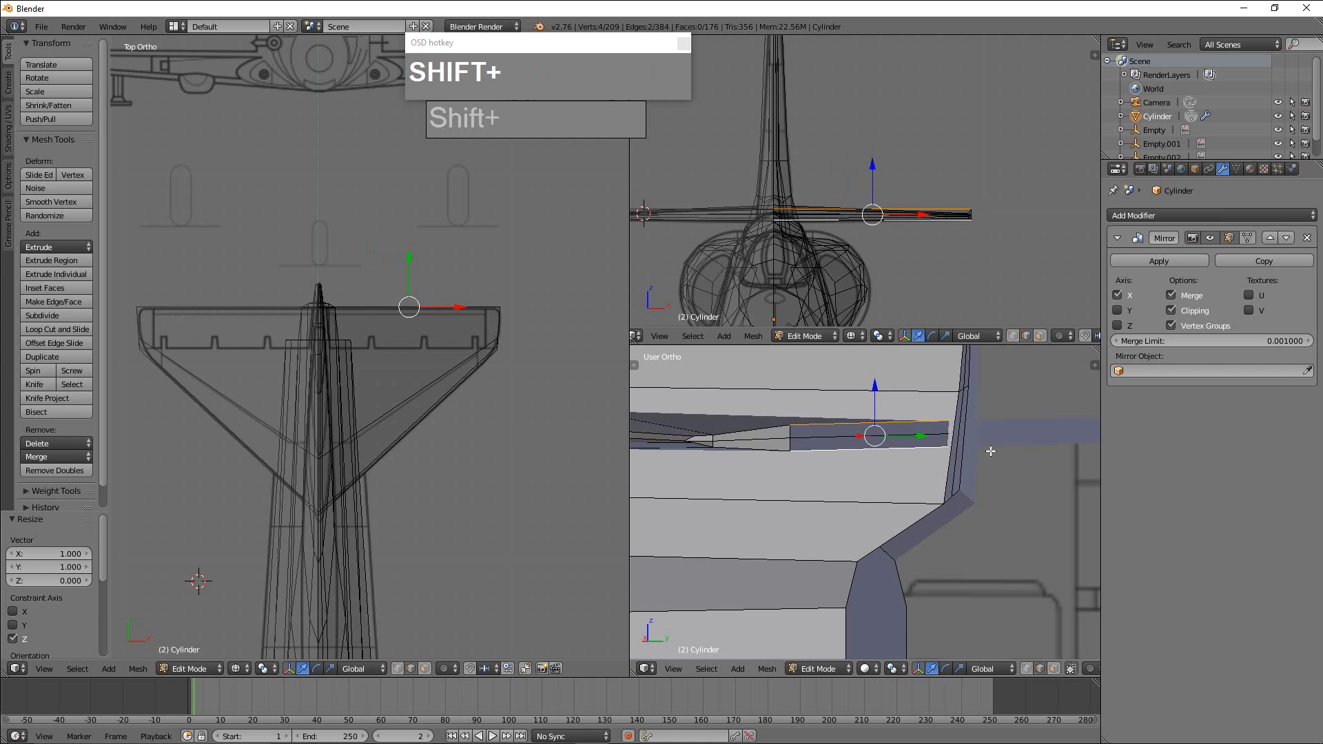
key(s)
key(z)
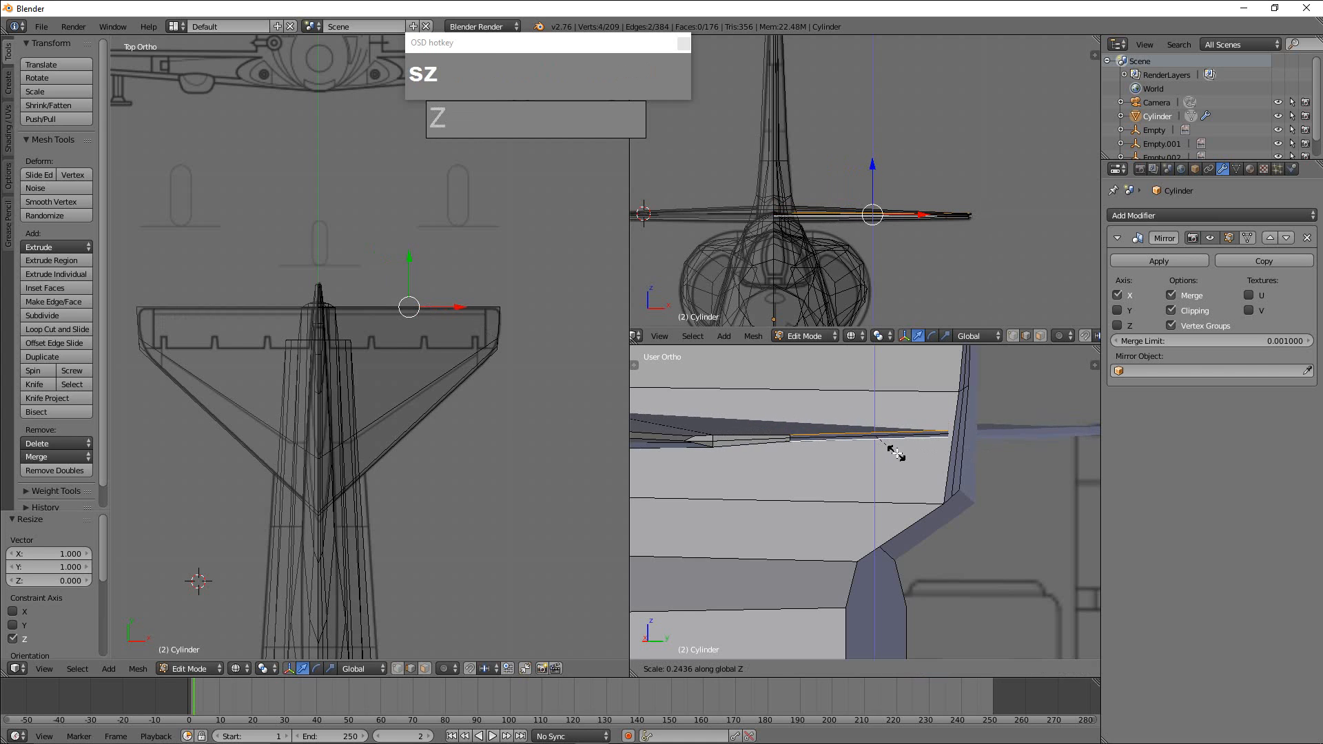
click(896, 454)
Examine the tailplane and the whole aircraft in object mode from several angles.
middle_drag(896, 454, 878, 510)
scroll(966, 514, down, 2)
scroll(977, 515, up, 2)
key(Tab)
scroll(896, 503, up, 2)
scroll(920, 547, up, 1)
scroll(932, 531, up, 2)
scroll(883, 540, down, 4)
scroll(909, 552, up, 2)
scroll(896, 487, up, 2)
right_click(870, 493)
right_click(877, 464)
key(Tab)
scroll(903, 472, down, 2)
key(Tab)
scroll(866, 511, up, 3)
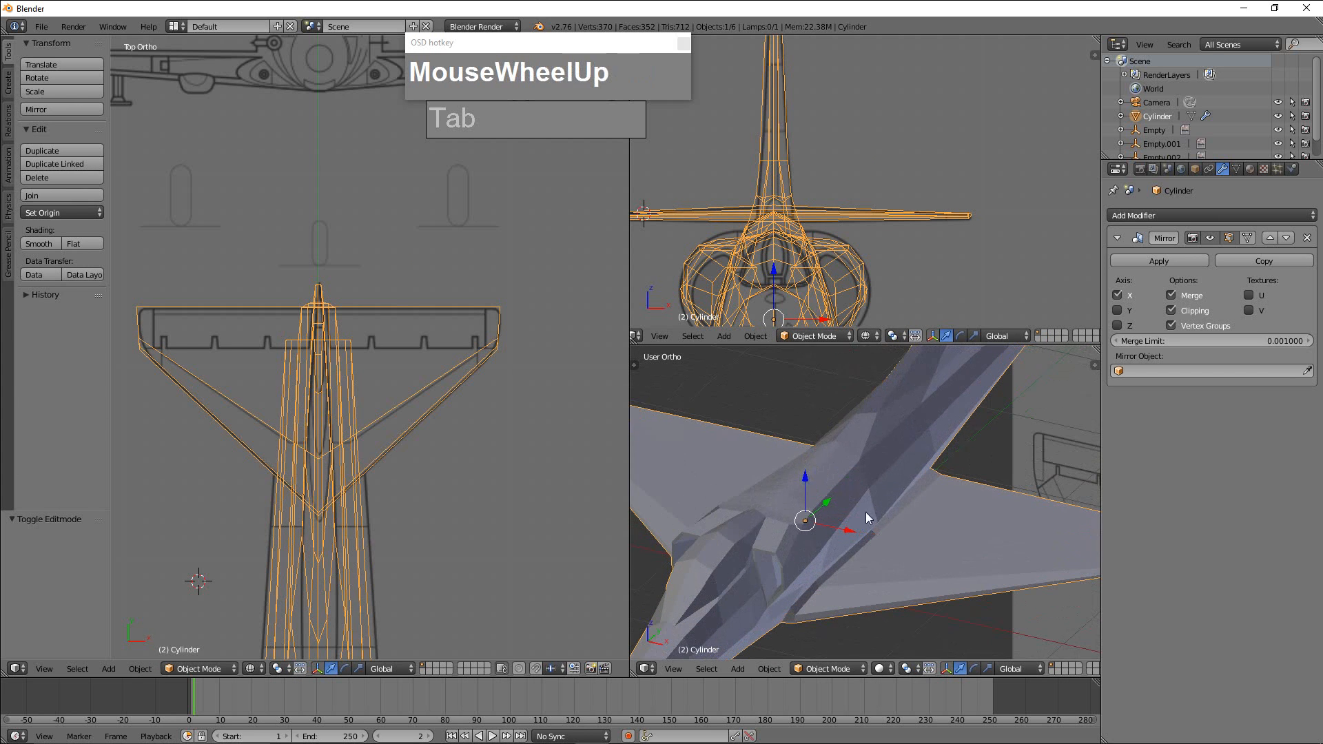
right_click(787, 550)
middle_drag(794, 552, 836, 574)
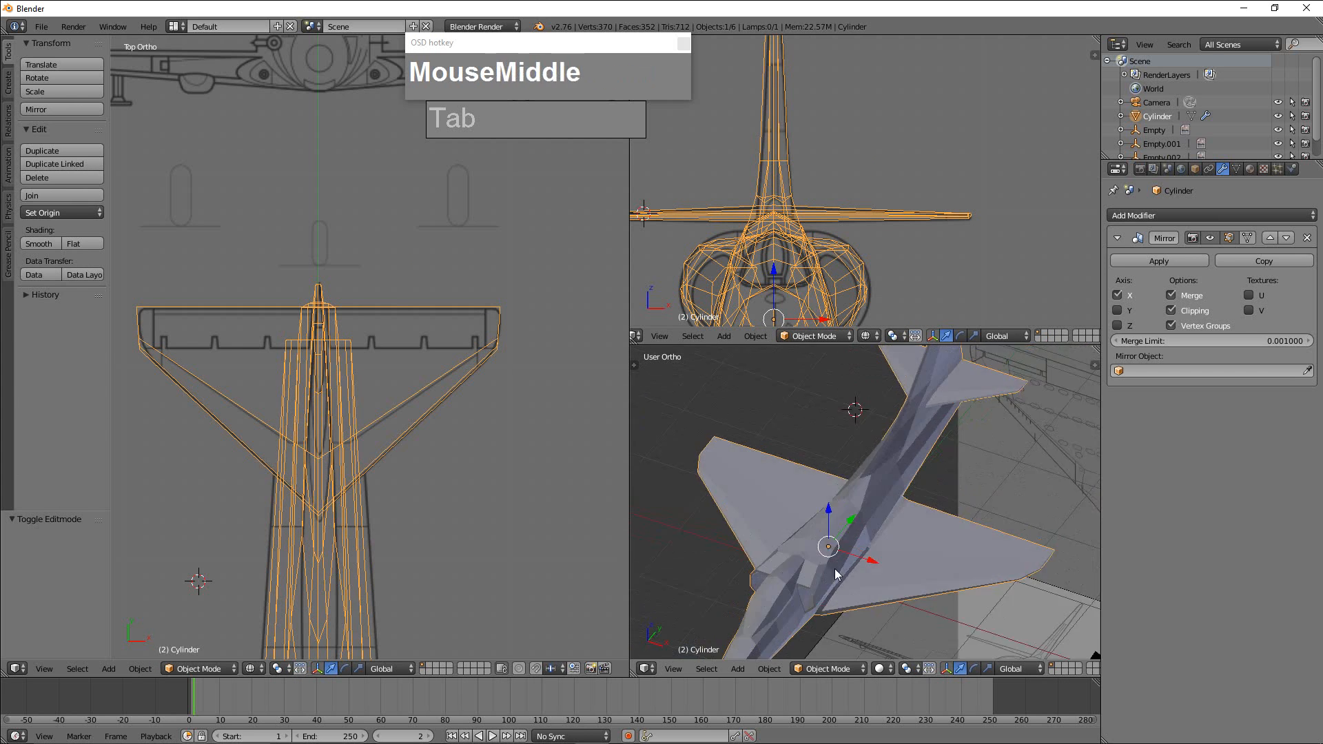
Select the front rim vertices of the engine intake in the top view, scale them to 0 along Y and move them 0.027 along Y.
scroll(835, 574, up, 2)
scroll(488, 482, down, 3)
shift+middle_drag(485, 531, 508, 473)
scroll(457, 520, up, 5)
scroll(514, 512, up, 2)
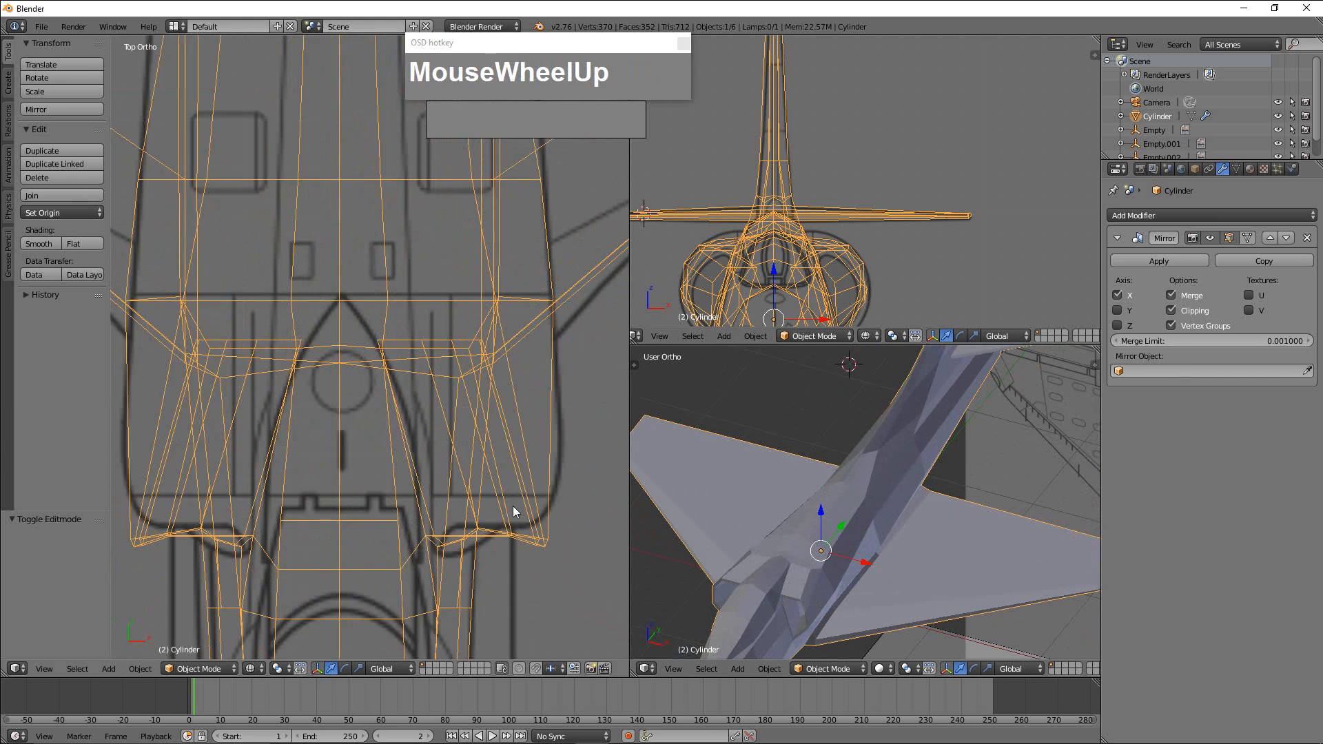
scroll(514, 511, down, 2)
key(Tab)
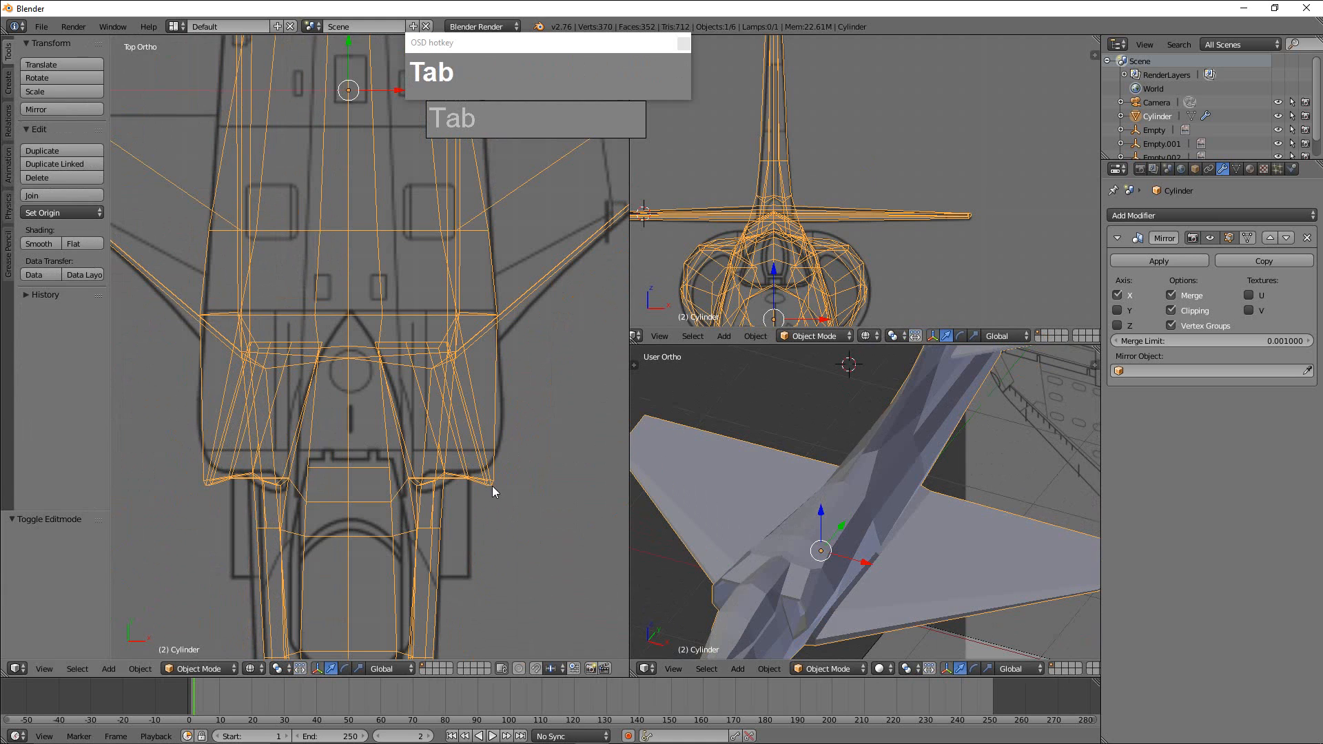
key(ctrl+Tab)
key(Tab)
key(ctrl+Tab)
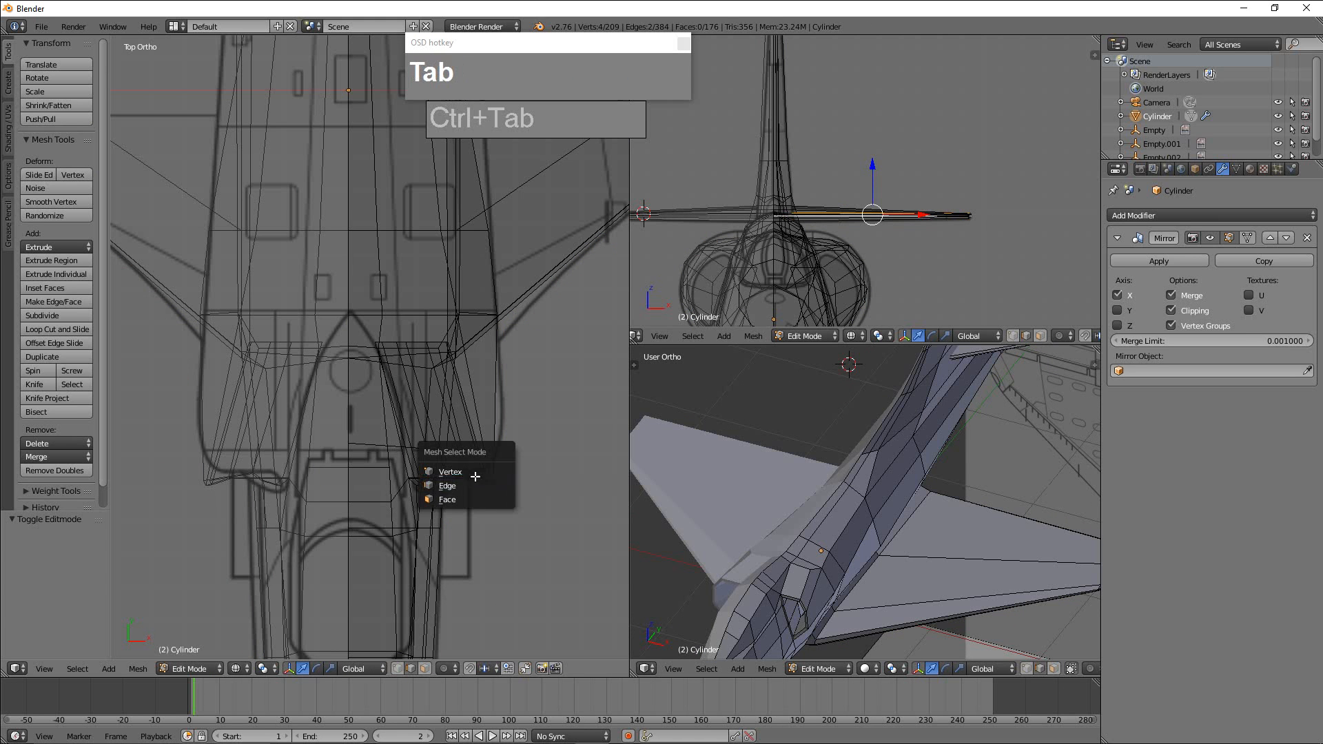
click(476, 476)
key(a)
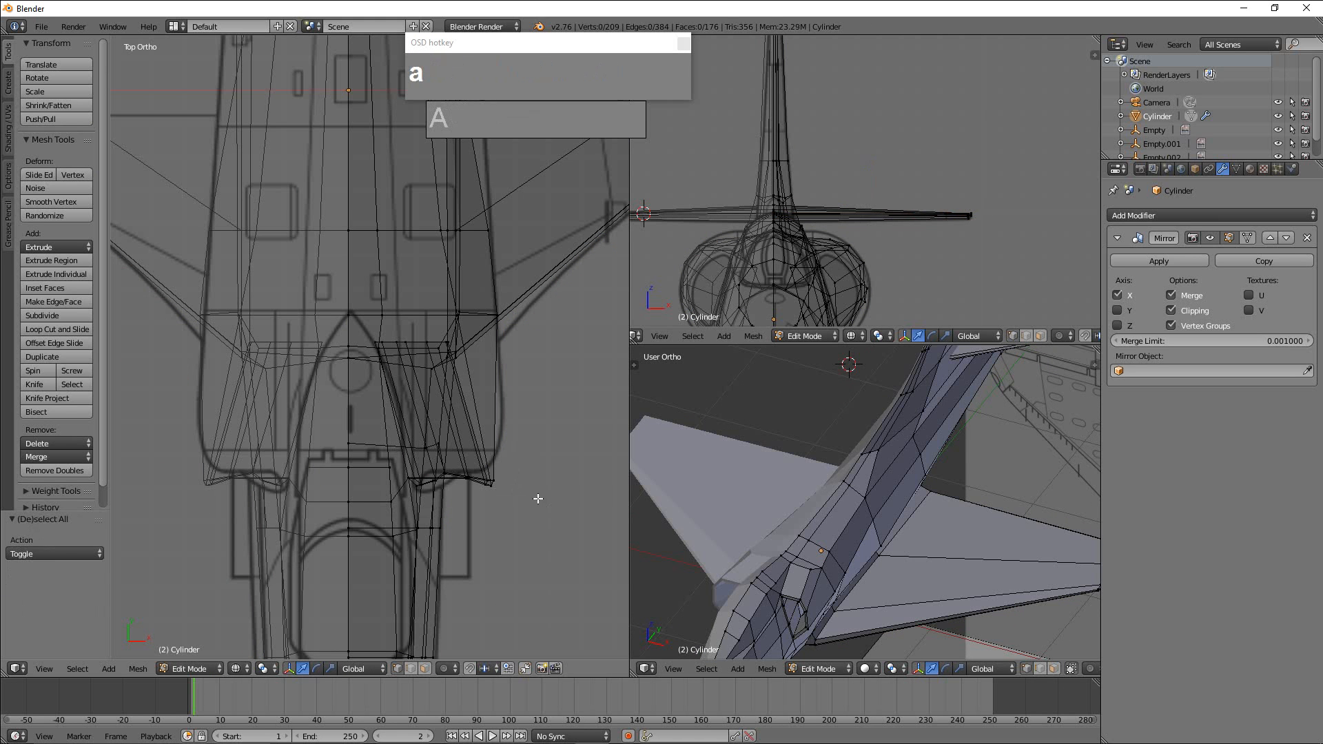
key(b)
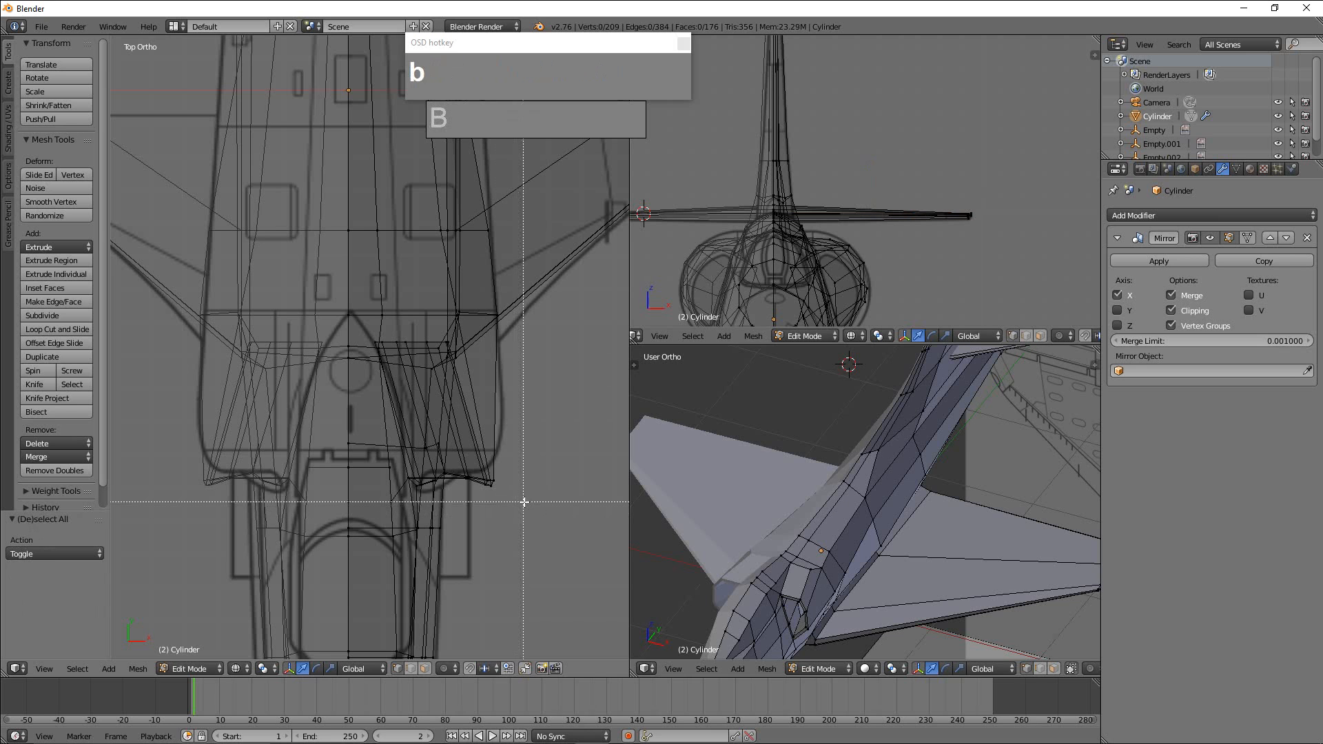
drag(528, 502, 409, 473)
drag(408, 467, 410, 469)
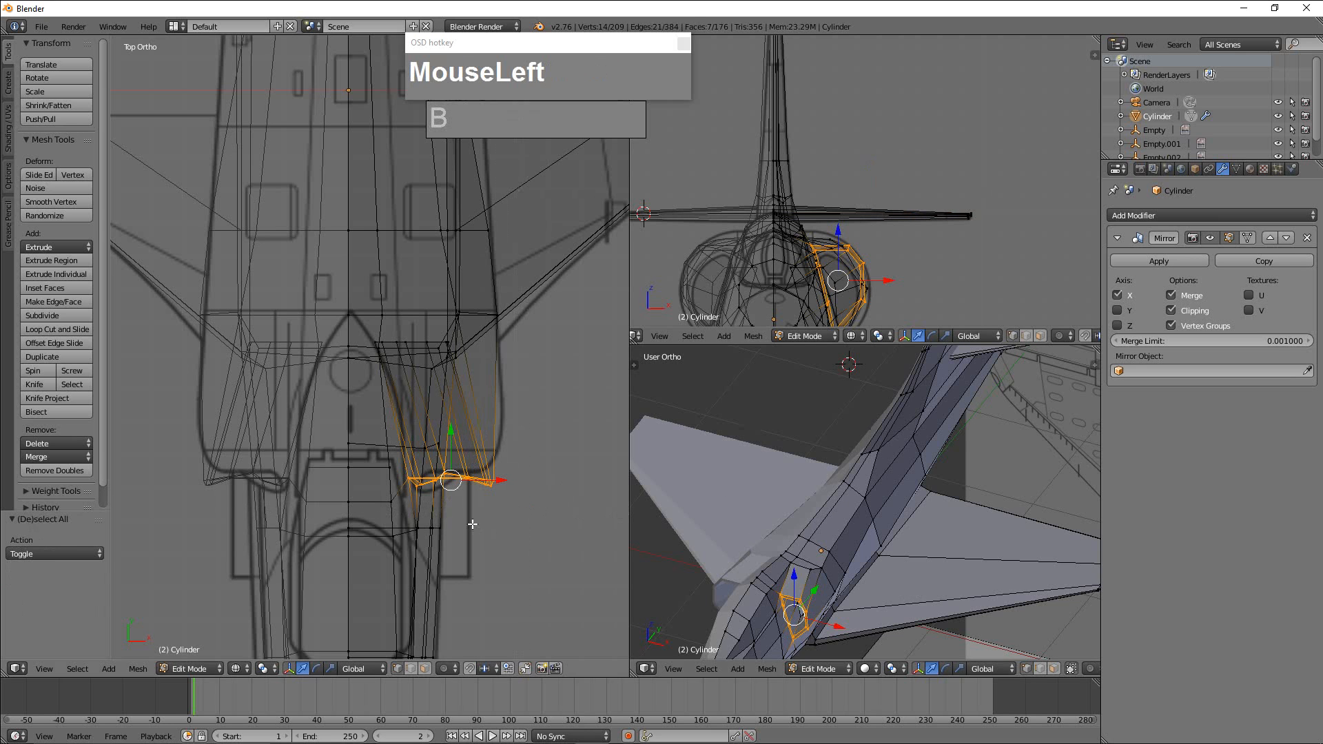
scroll(448, 490, up, 1)
shift+middle_drag(507, 533, 444, 460)
scroll(446, 504, up, 2)
scroll(447, 505, up, 1)
key(s)
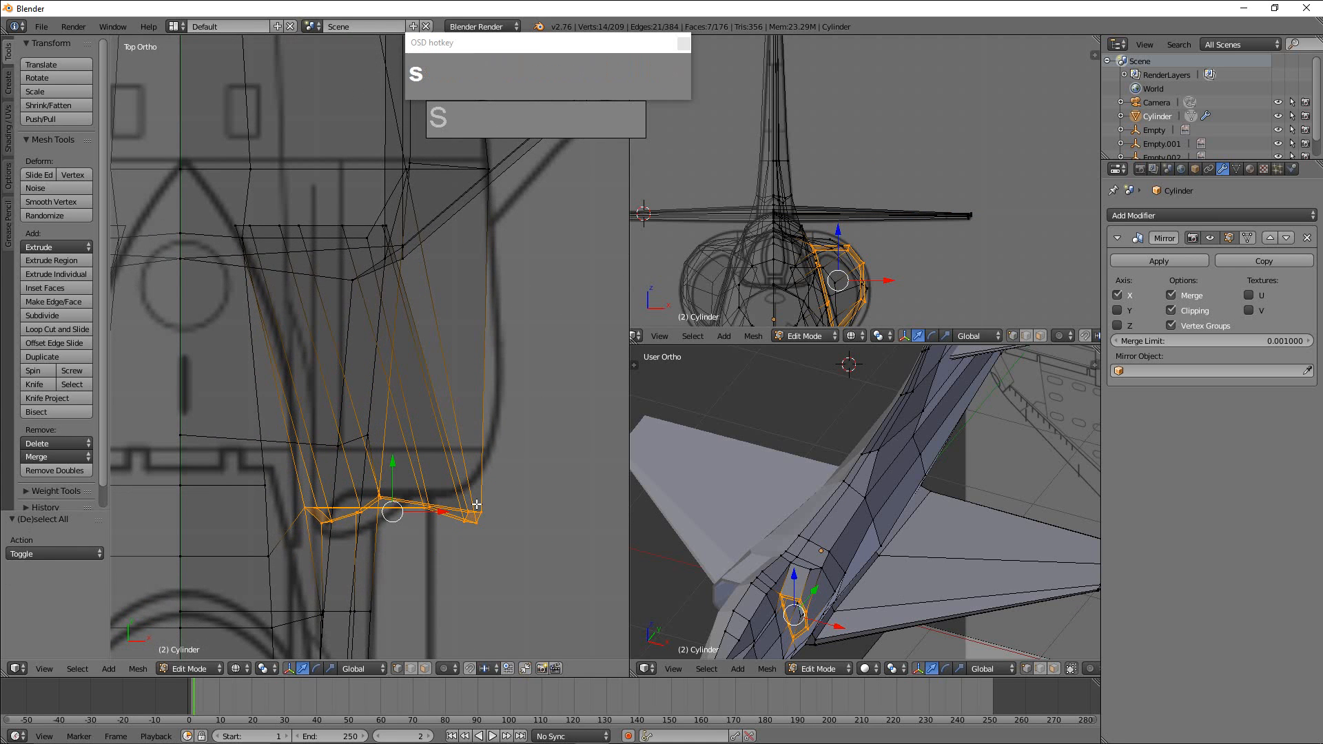
key(y)
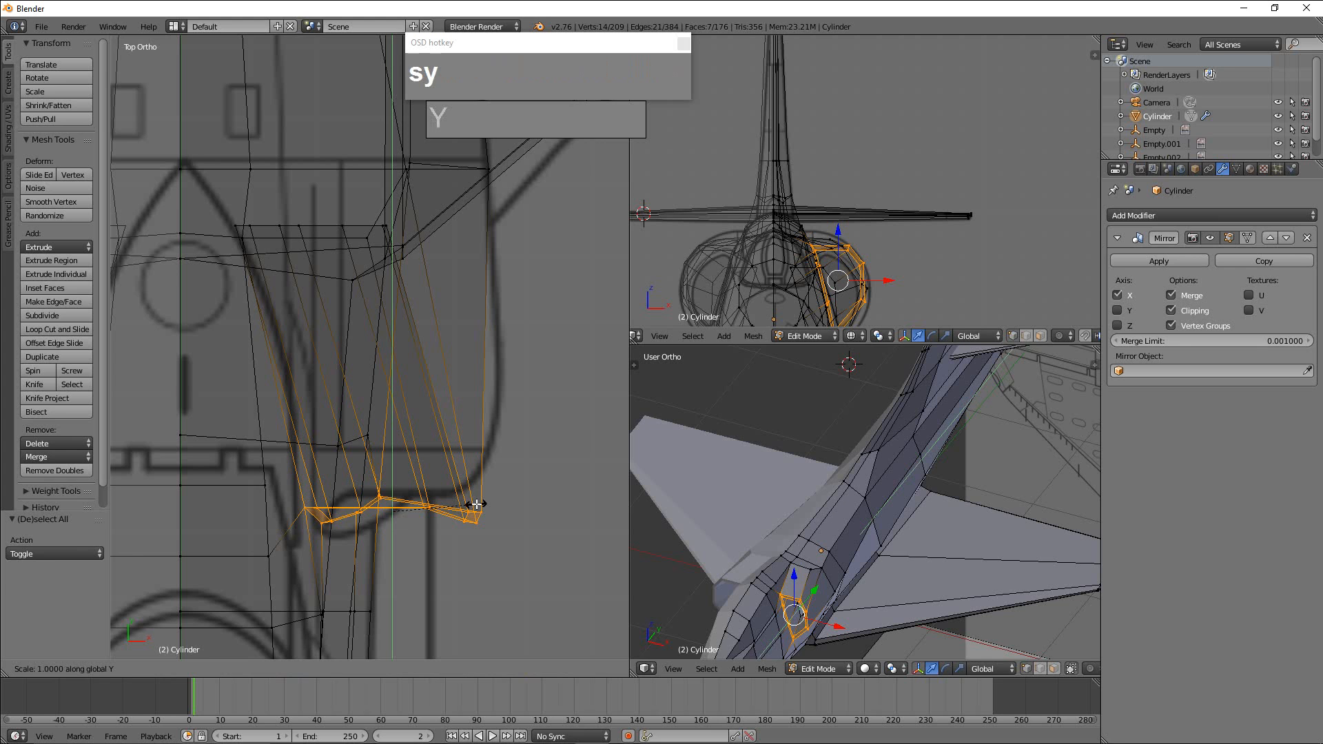
key(0)
click(395, 517)
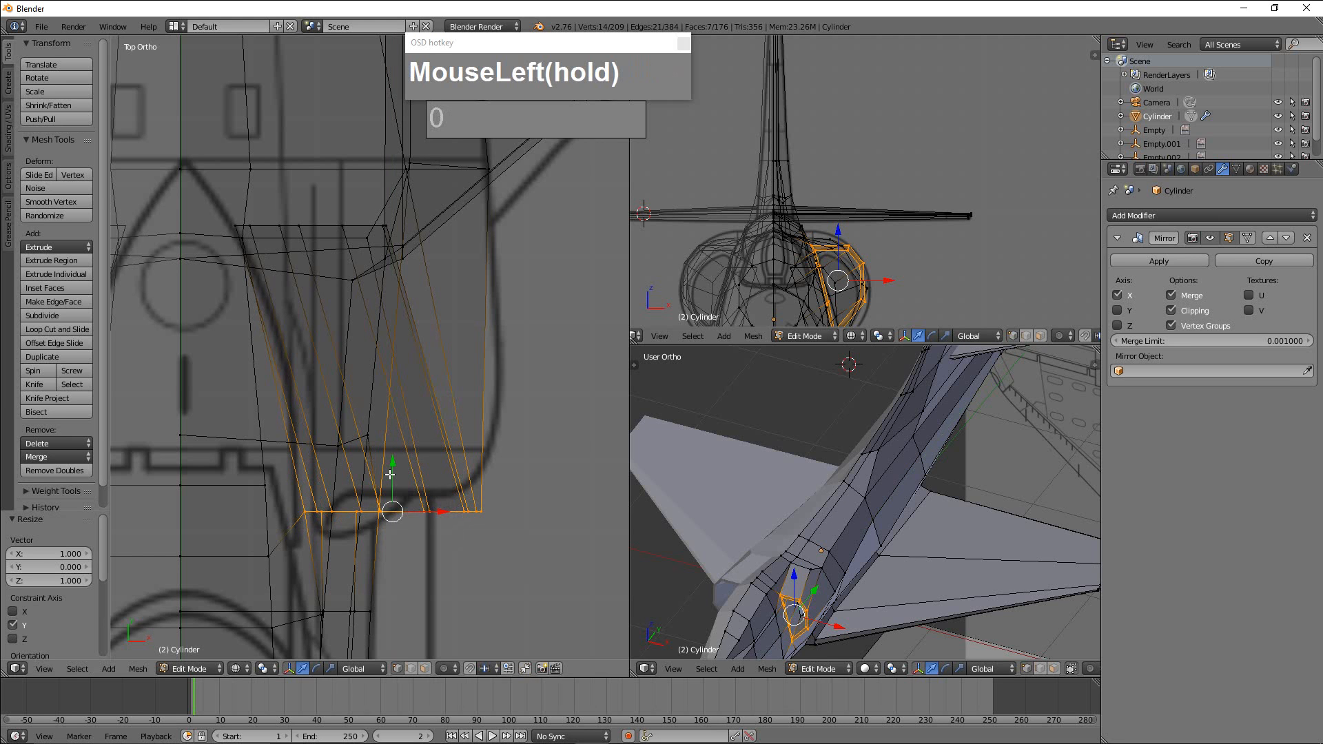
drag(391, 475, 390, 457)
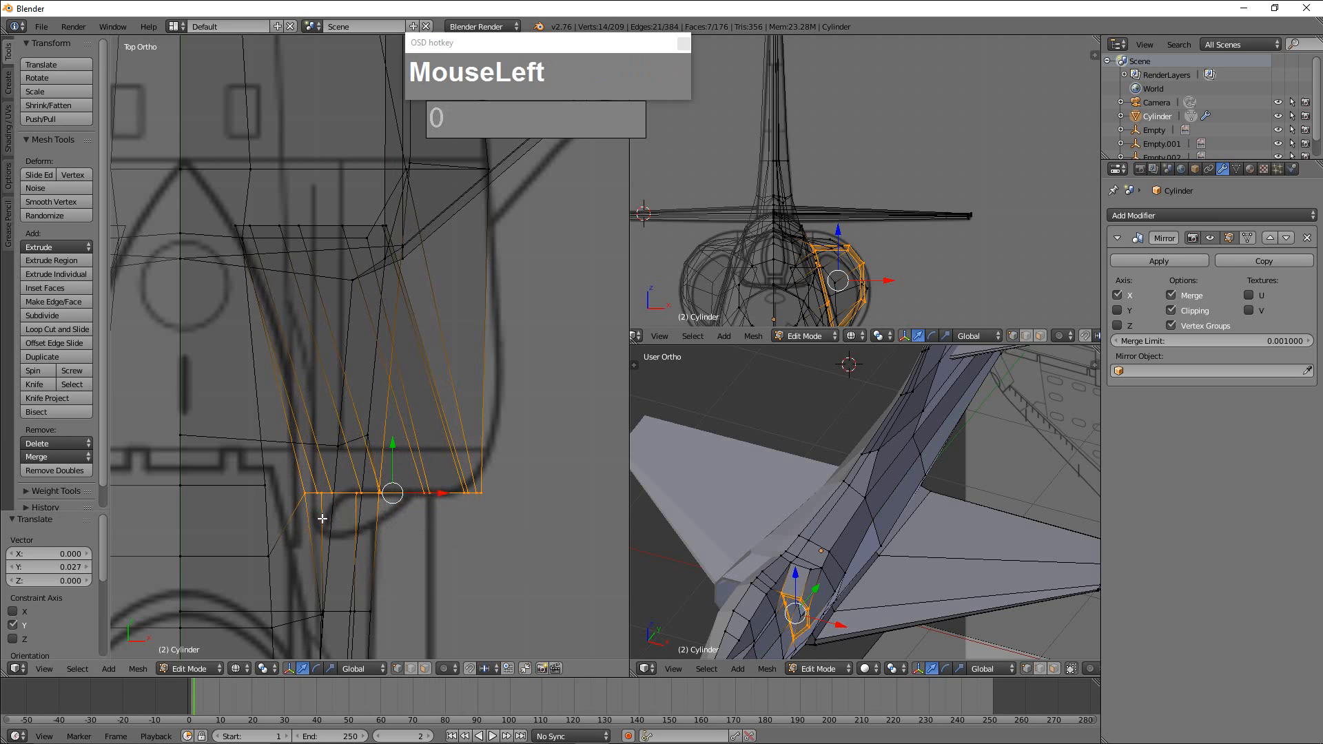
Select the inner-side vertices of the engine intake's front rim and move them -0.055 along Y to follow the blueprint outline.
key(a)
key(b)
drag(298, 473, 336, 528)
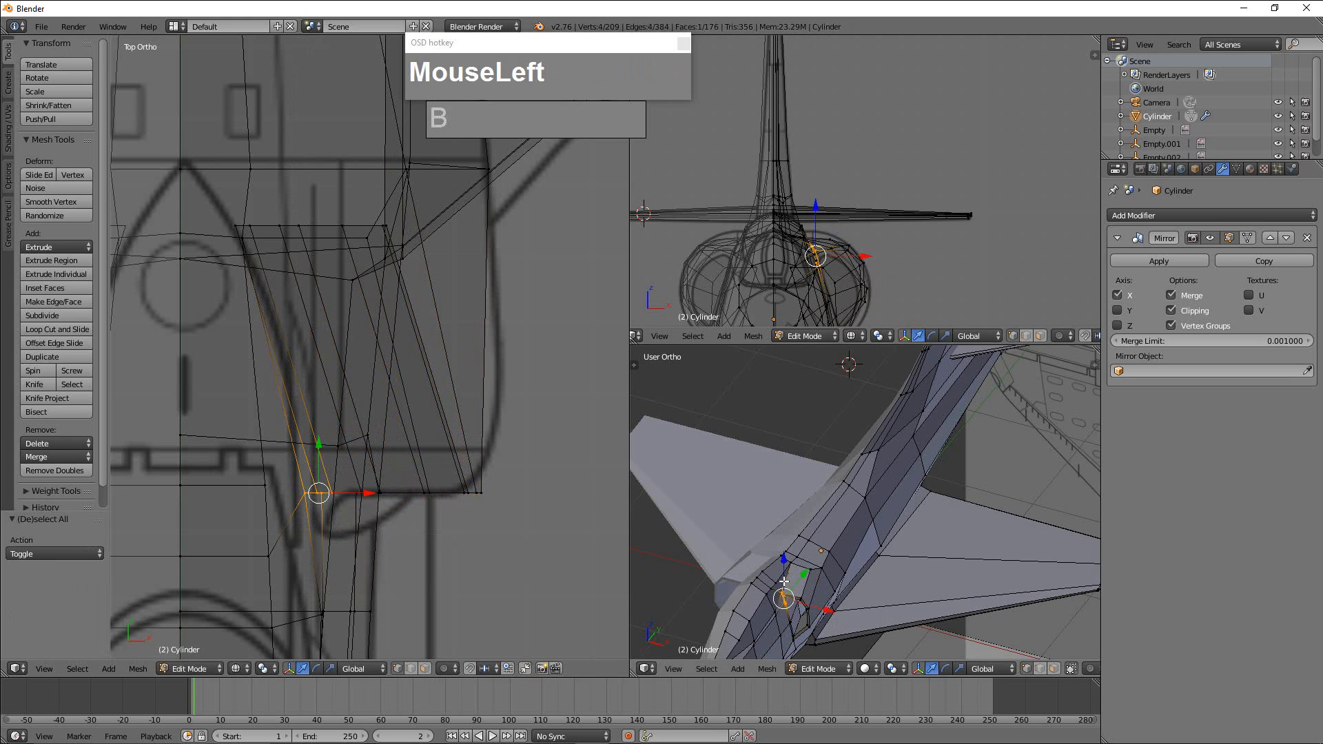
shift+middle_drag(782, 586, 765, 441)
scroll(779, 535, up, 3)
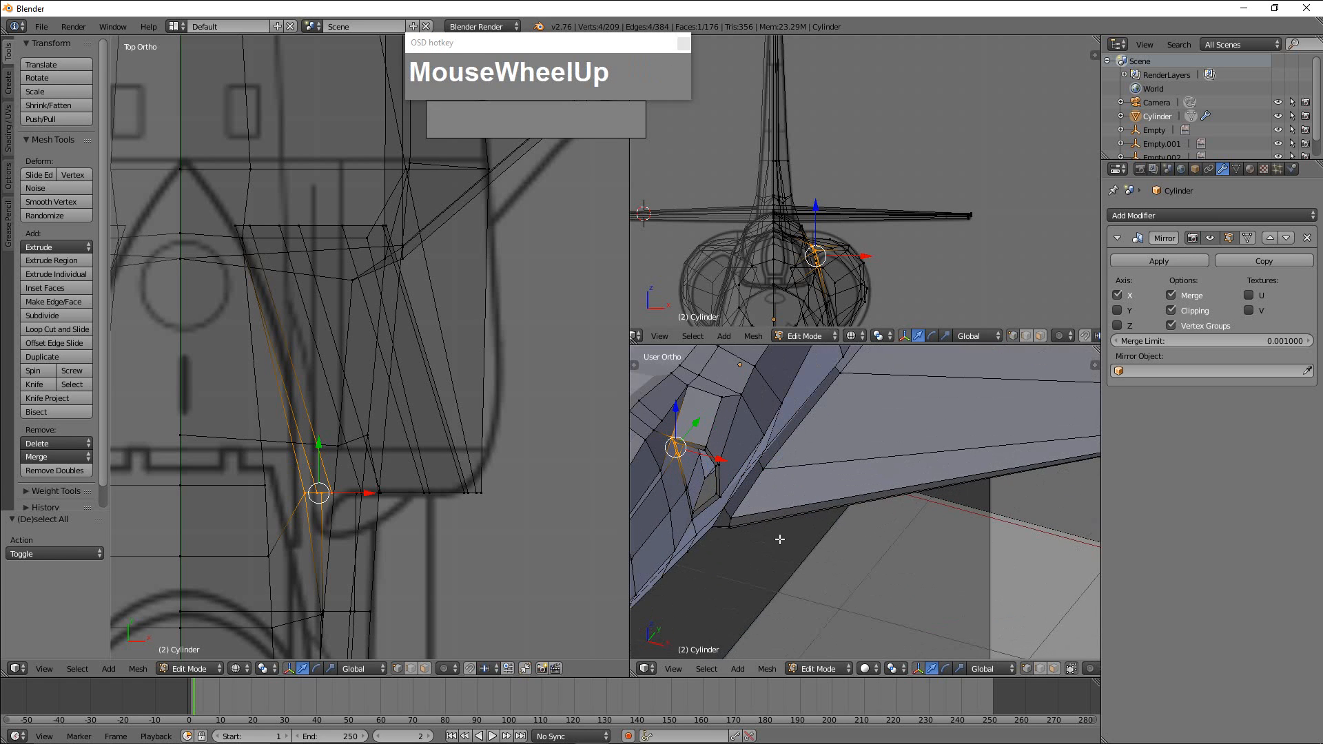
scroll(780, 539, up, 1)
shift+middle_drag(672, 519, 764, 521)
shift+right_click(747, 494)
shift+right_click(745, 497)
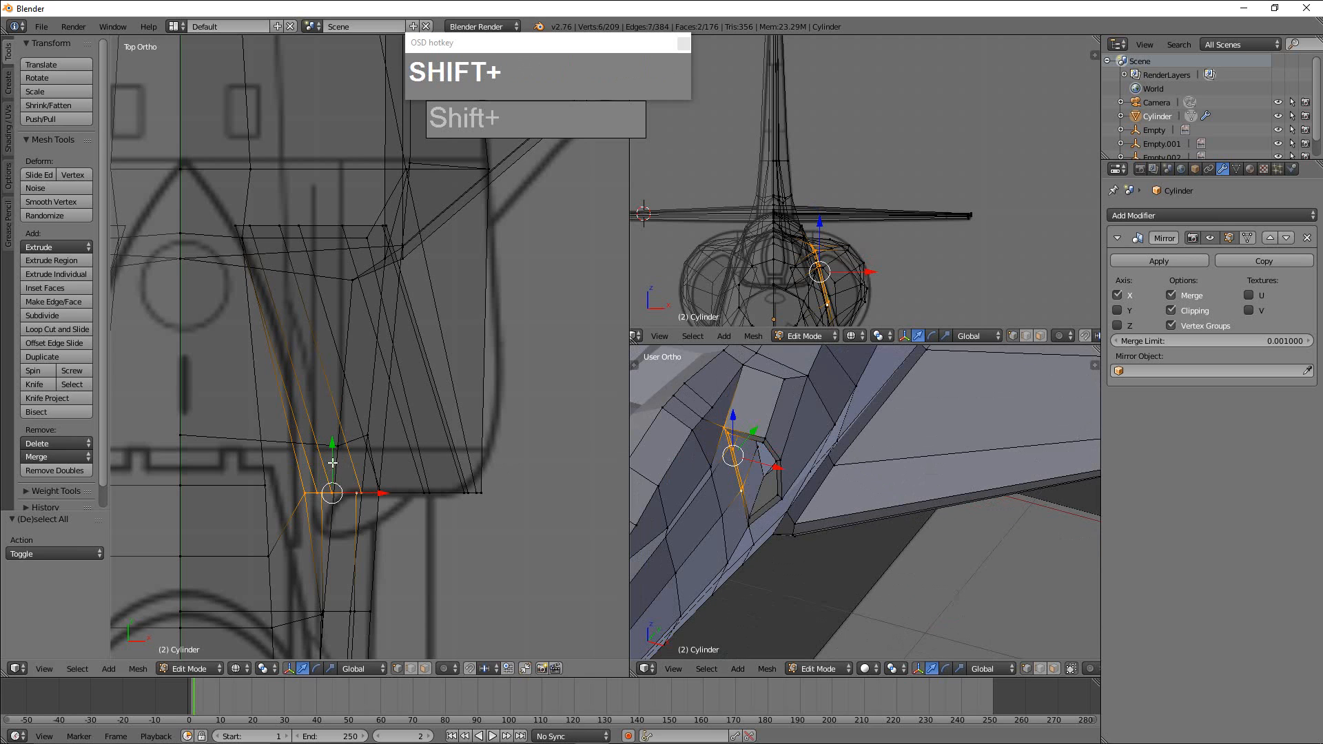
shift+right_click(735, 445)
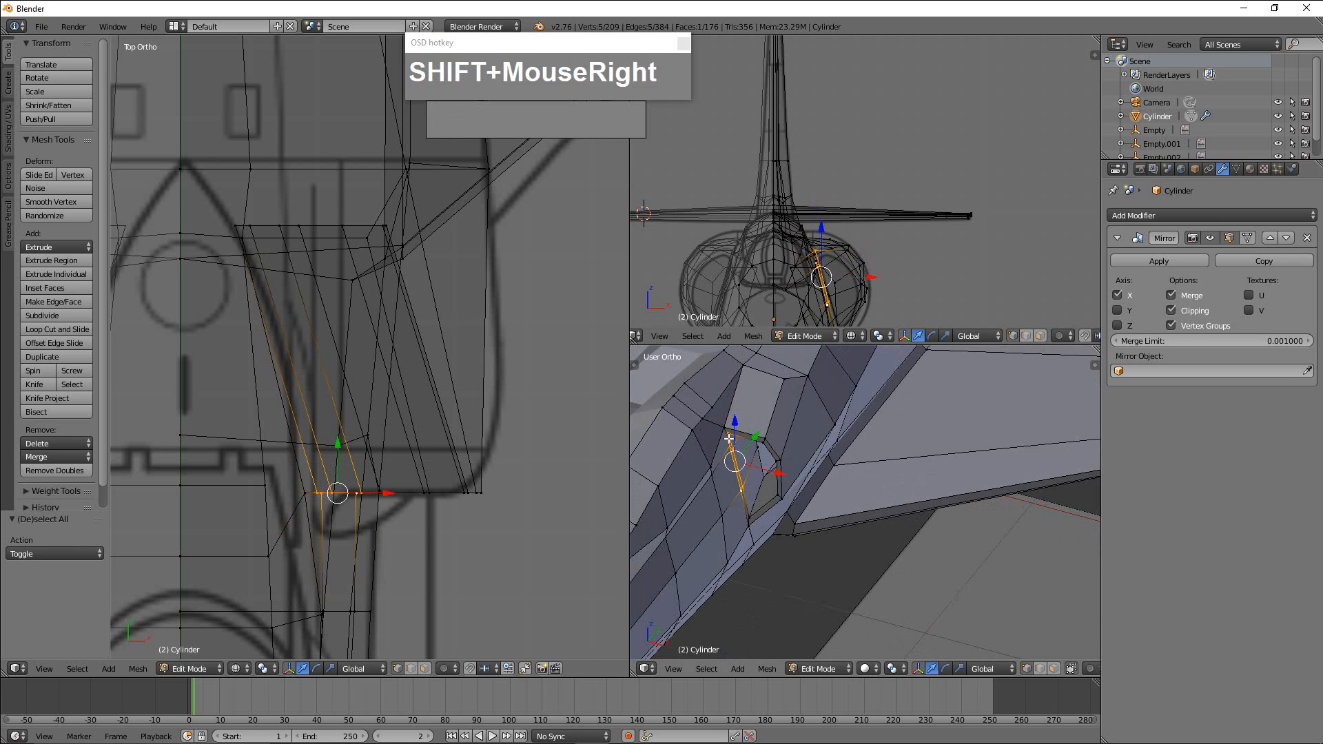
shift+right_click(738, 447)
drag(759, 447, 750, 453)
Lower the vertex on top of the fuselage side behind the intake opening by 0.039 along Z.
mouse_move(813, 449)
shift+middle_down()
mouse_move(801, 471)
mouse_move(799, 449)
shift+middle_up()
right_click(809, 433)
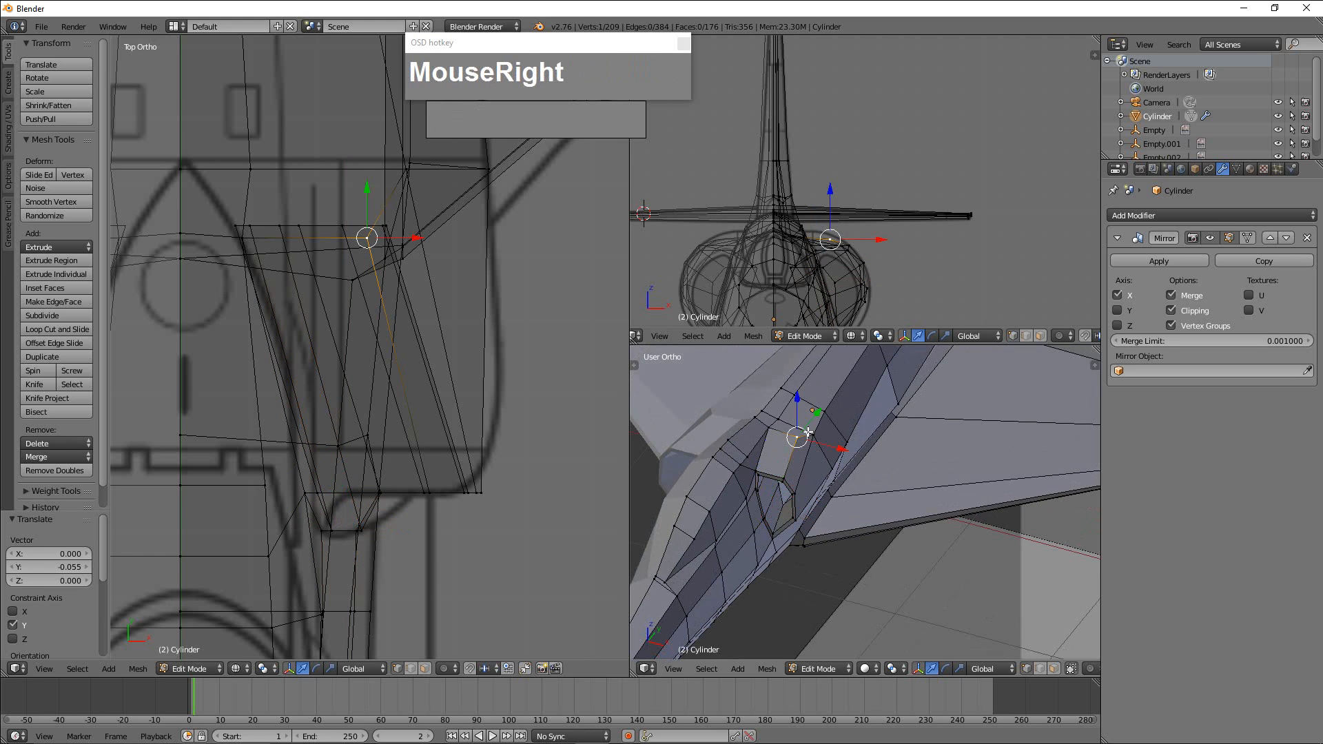
drag(797, 404, 798, 413)
right_click(813, 435)
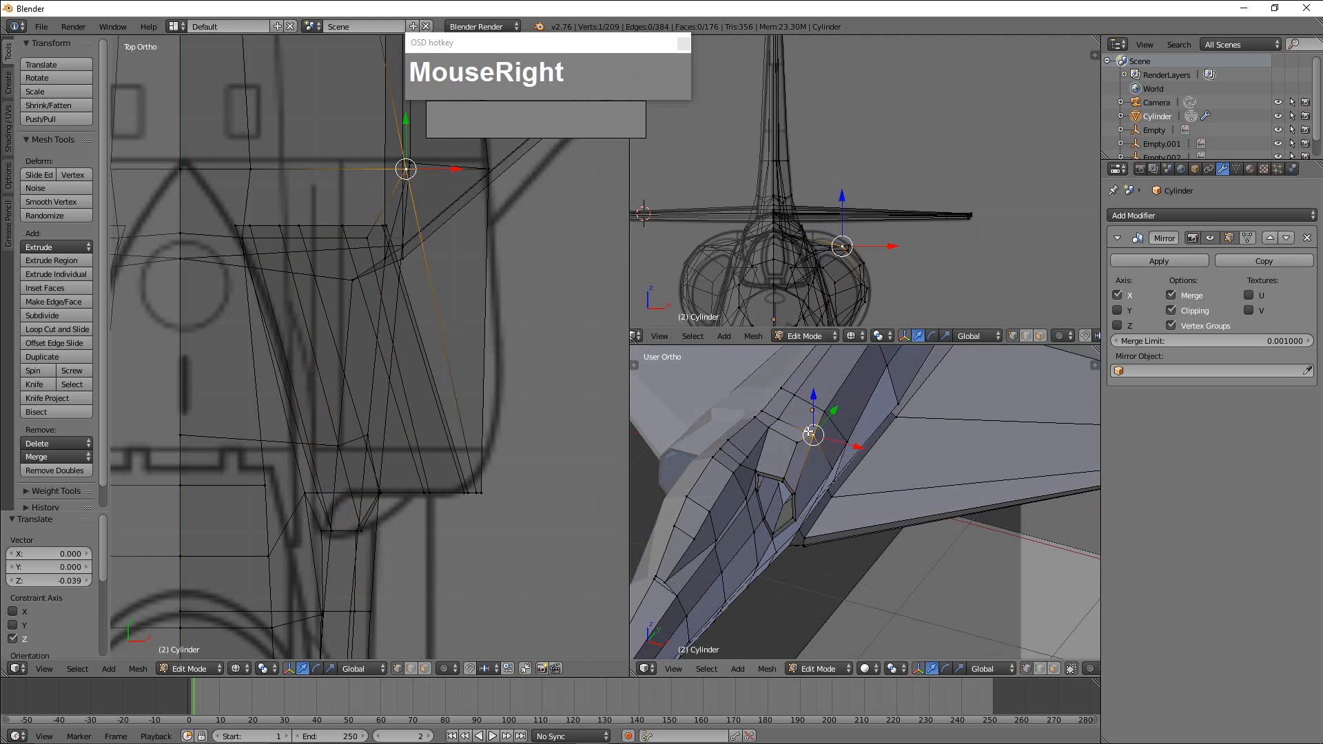
Select the two neighbouring vertices at the fin's rear base above the exhaust and align them by scaling to 0 along Y.
scroll(804, 459, down, 4)
middle_drag(803, 460, 849, 530)
scroll(827, 464, down, 2)
scroll(869, 459, up, 3)
scroll(931, 521, up, 4)
scroll(896, 497, up, 3)
right_click(921, 444)
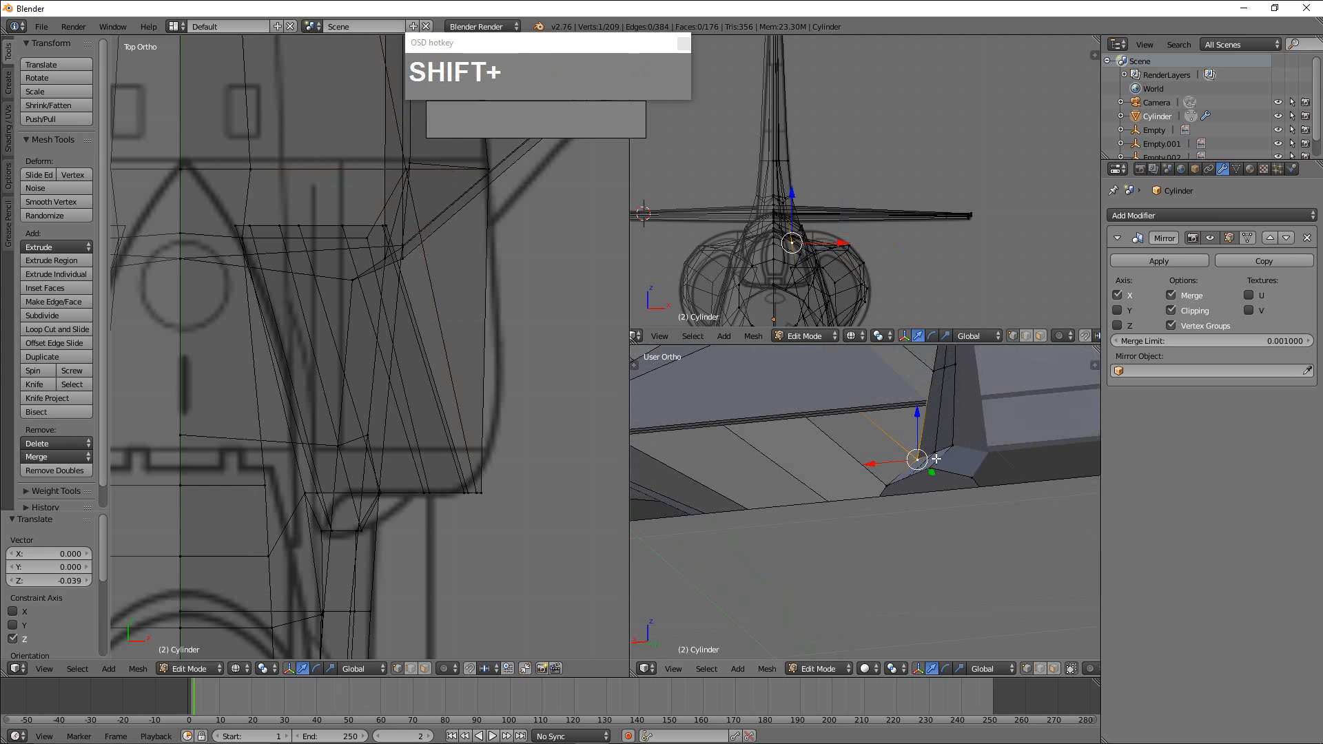
shift+right_click(934, 465)
middle_drag(934, 466, 972, 503)
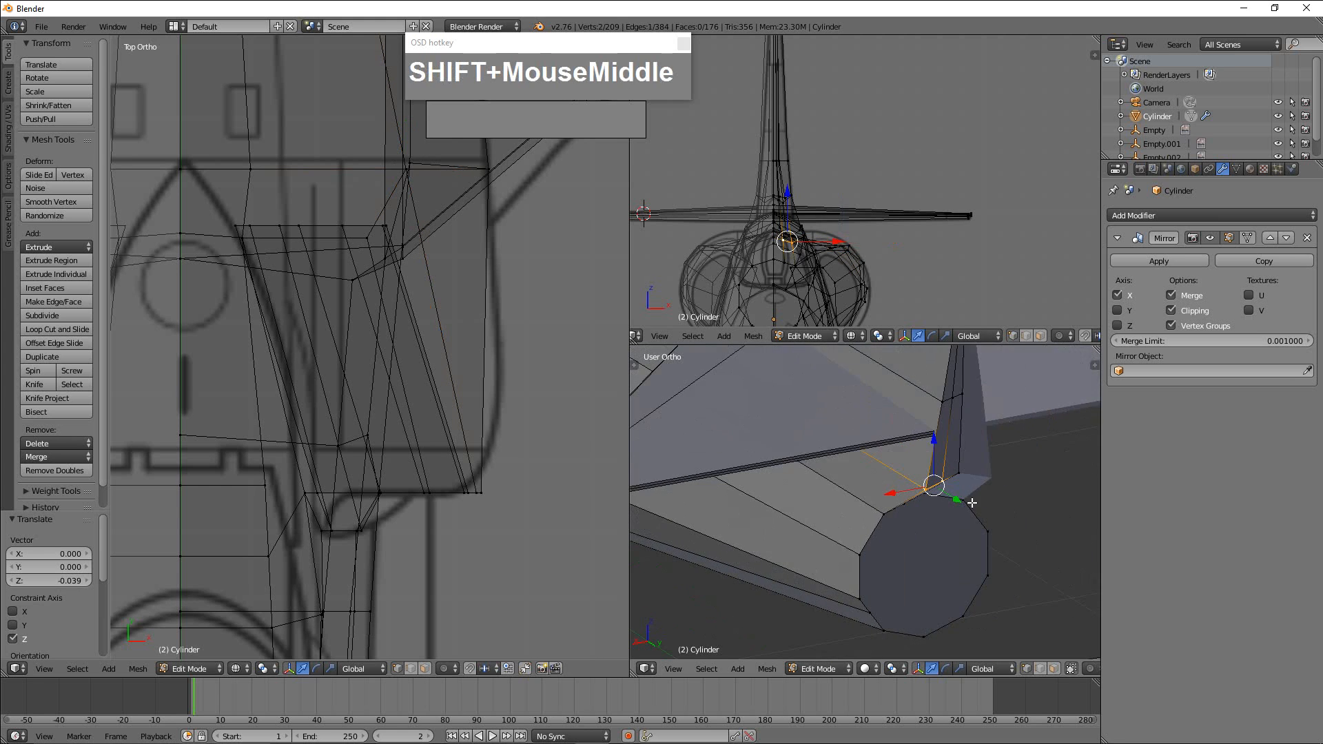
key(s)
key(y)
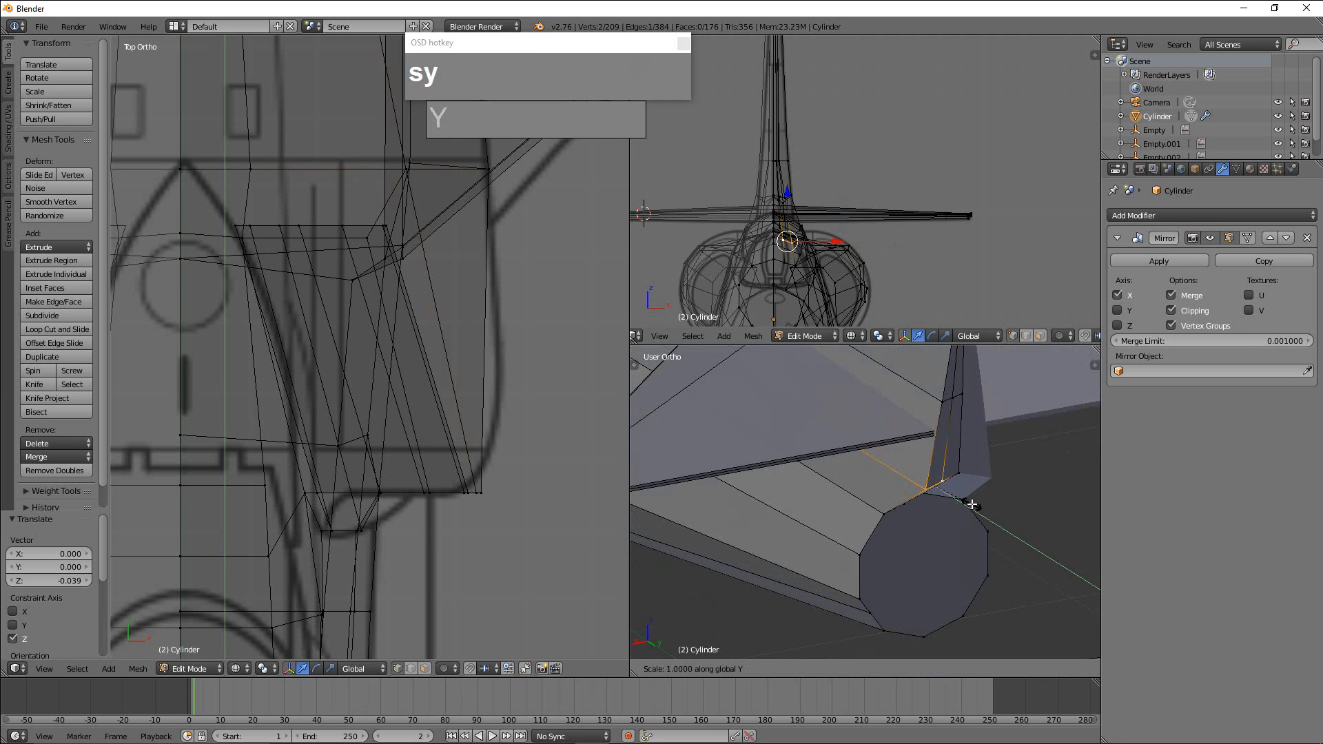
key(0)
key(Return)
Move the vertex at the fin's rear base -0.030 along X and select the adjacent vertex on the exhaust rim.
middle_drag(975, 506, 754, 475)
right_click(751, 471)
drag(726, 467, 702, 511)
right_click(737, 513)
right_click(749, 517)
right_click(731, 519)
right_click(739, 510)
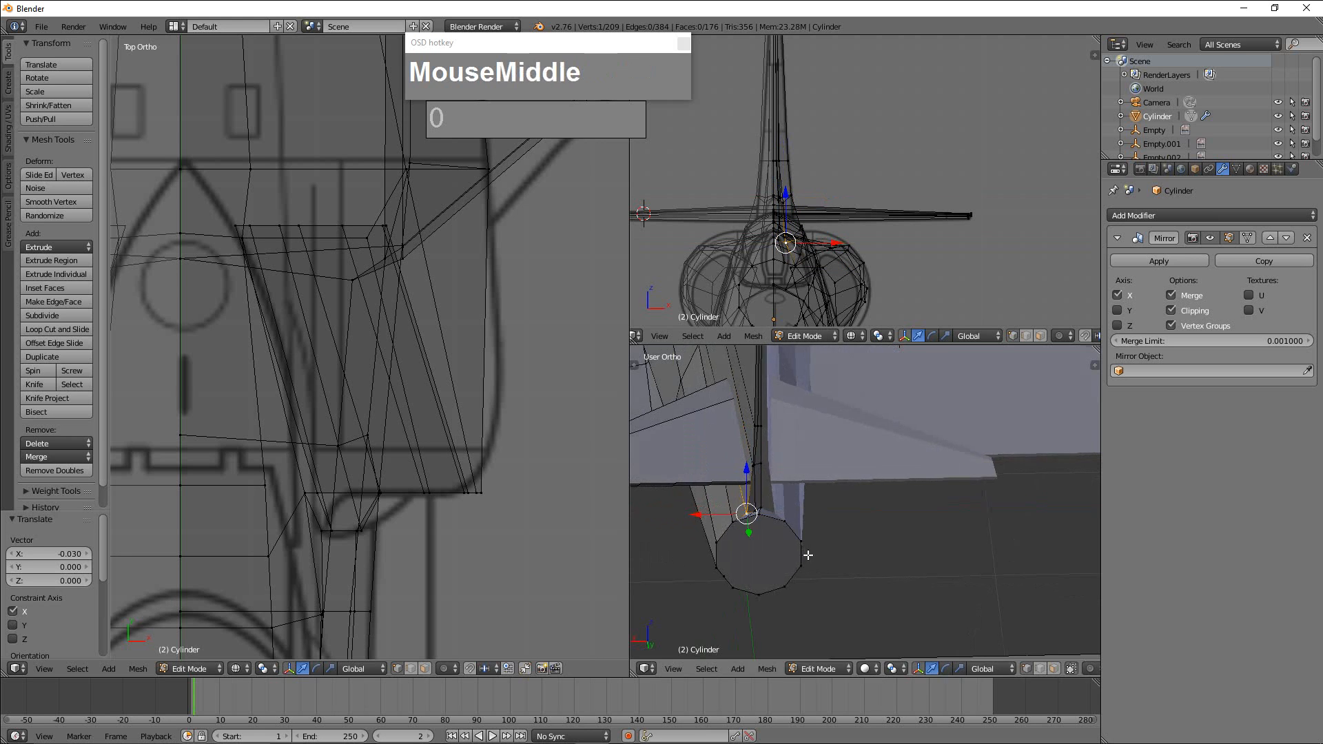
Check the exhaust end of the fuselage, then apply the Mirror modifier in object mode.
middle_drag(803, 550, 840, 503)
shift+scroll(832, 520, up, 2)
scroll(841, 538, up, 2)
scroll(727, 535, up, 2)
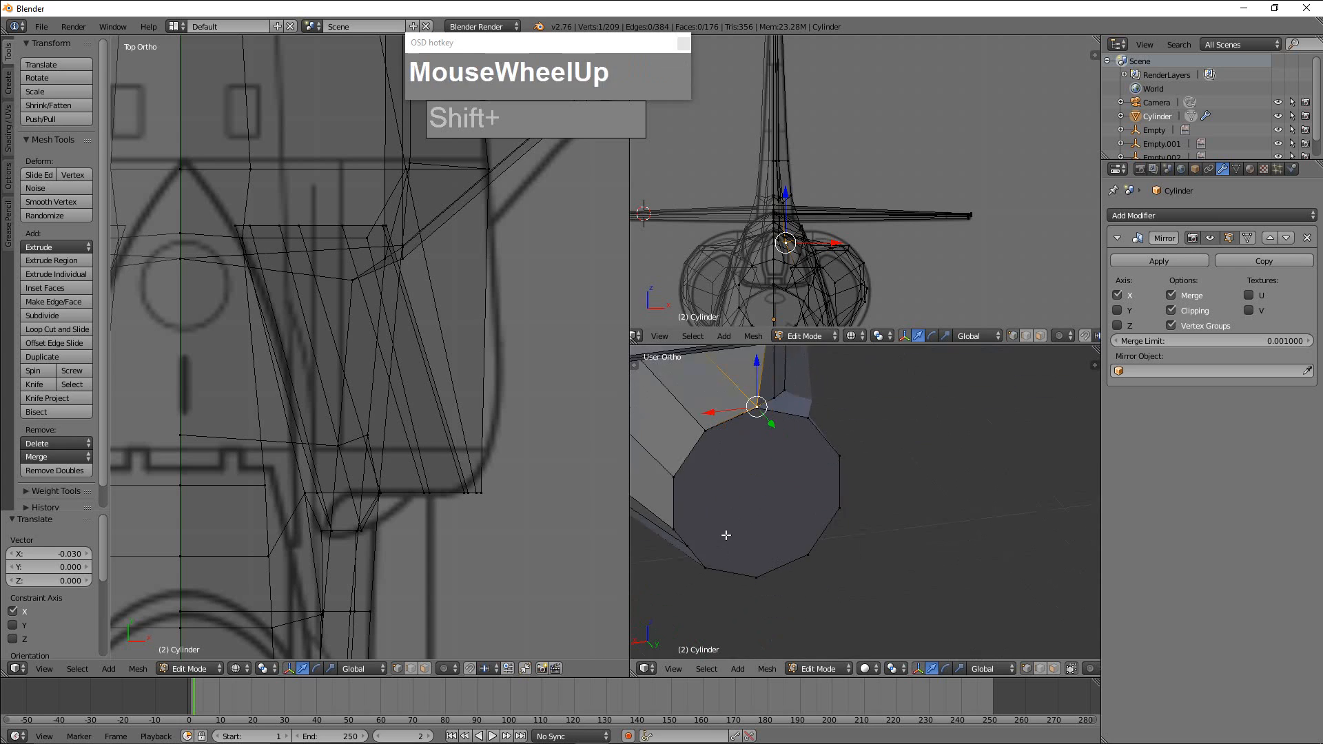
shift+middle_drag(751, 544, 777, 534)
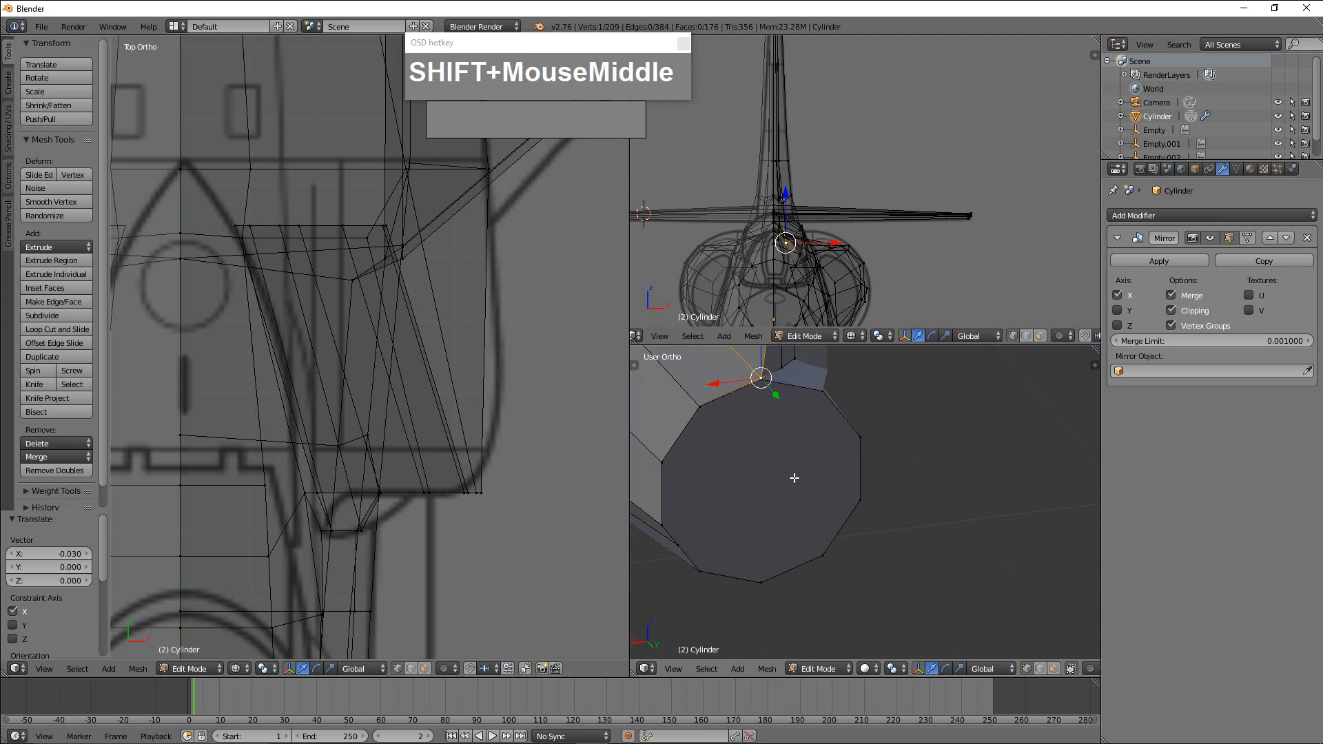
scroll(794, 477, down, 1)
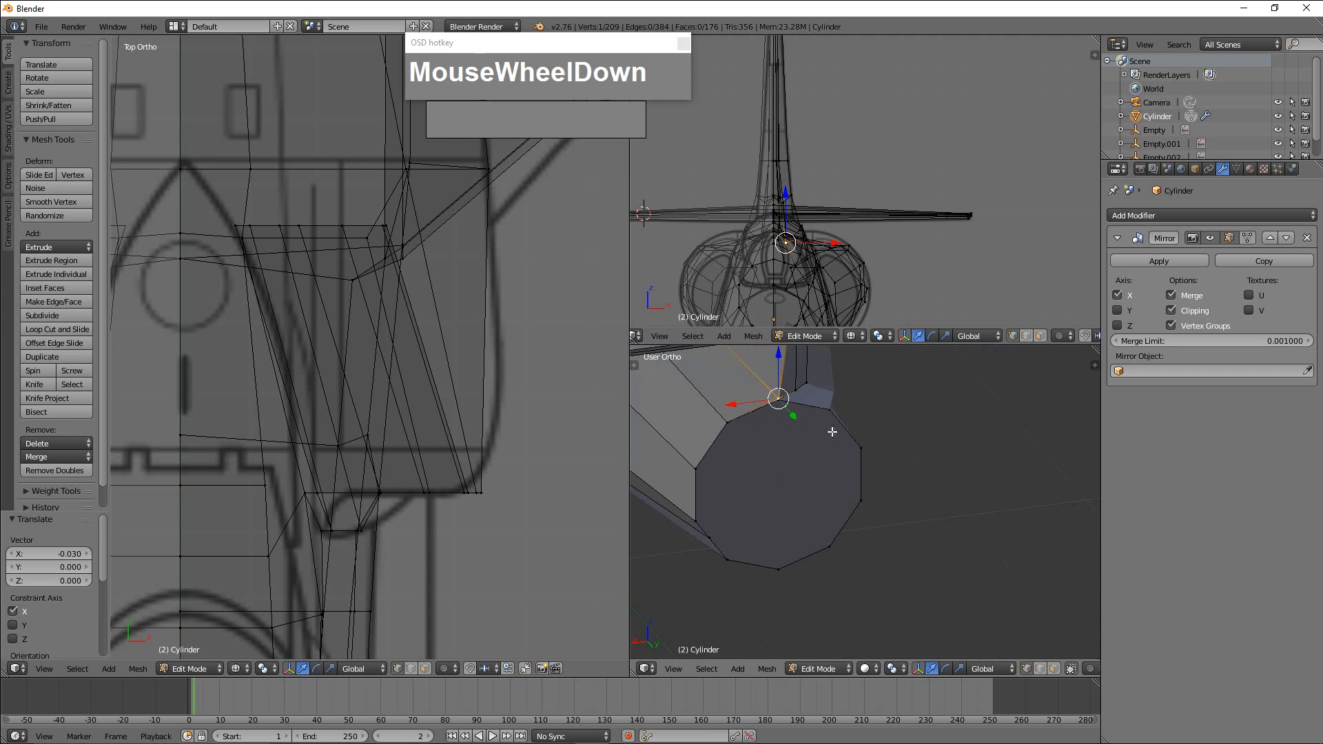
scroll(836, 546, down, 3)
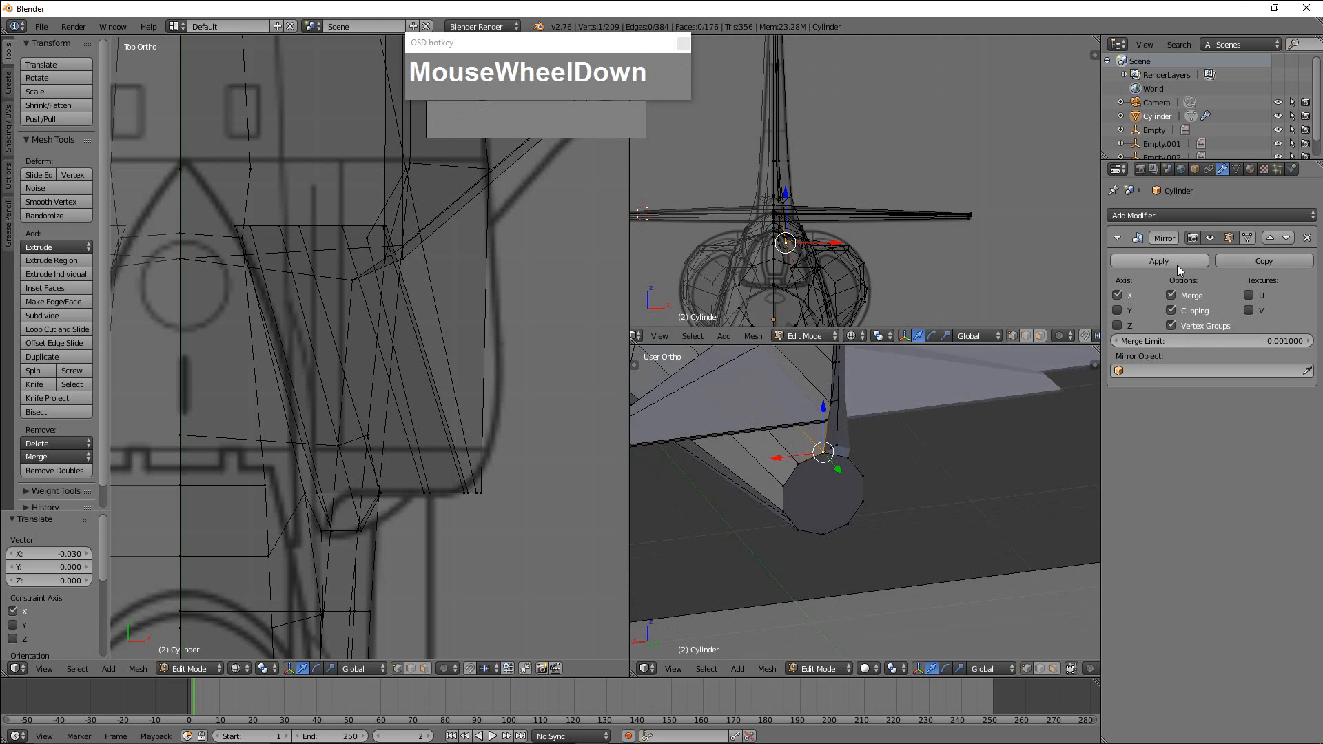
key(Tab)
key(Tab)
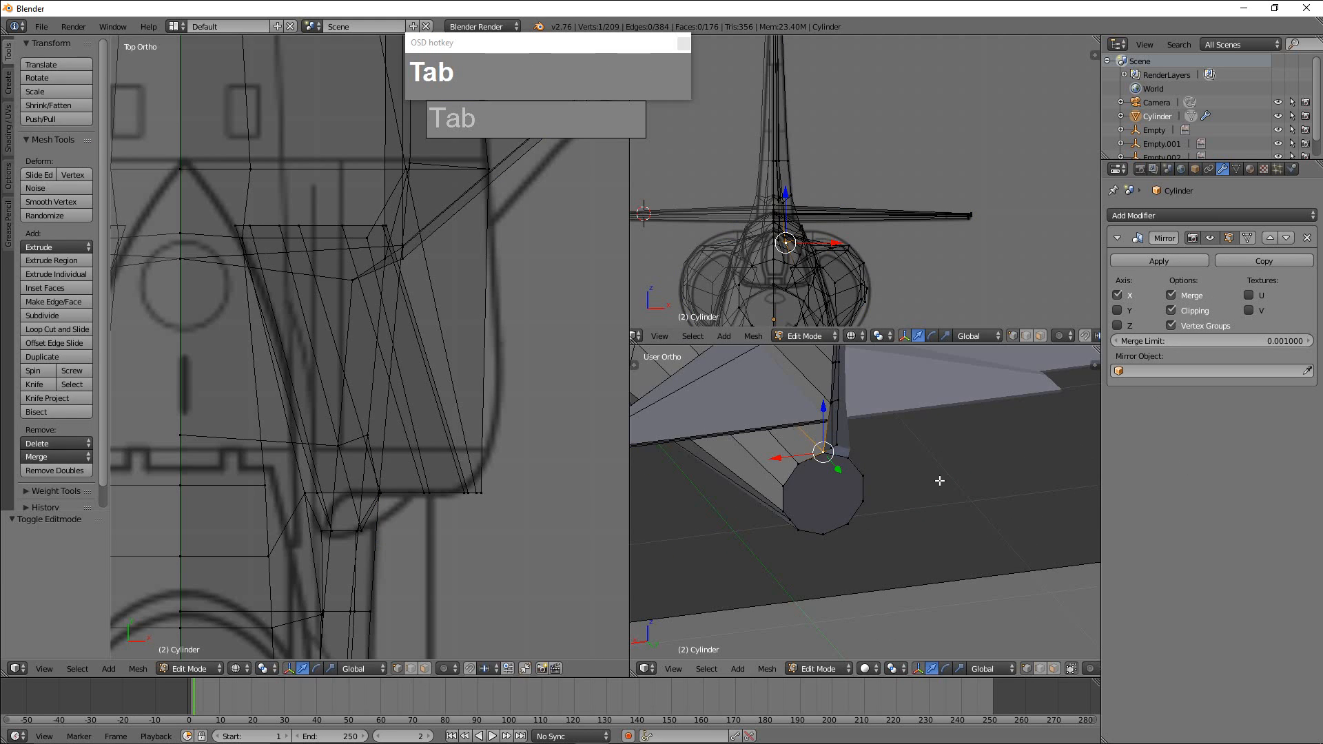
key(ctrl+Tab)
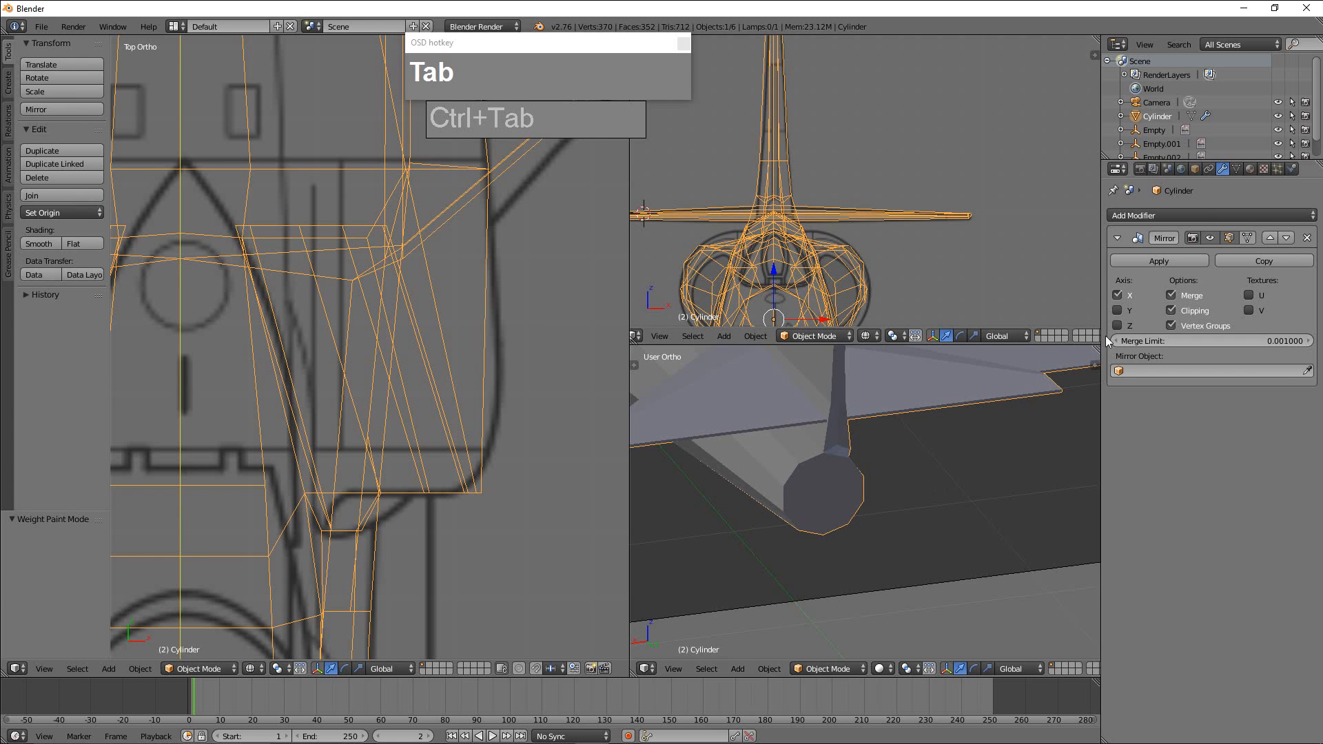
click(1172, 261)
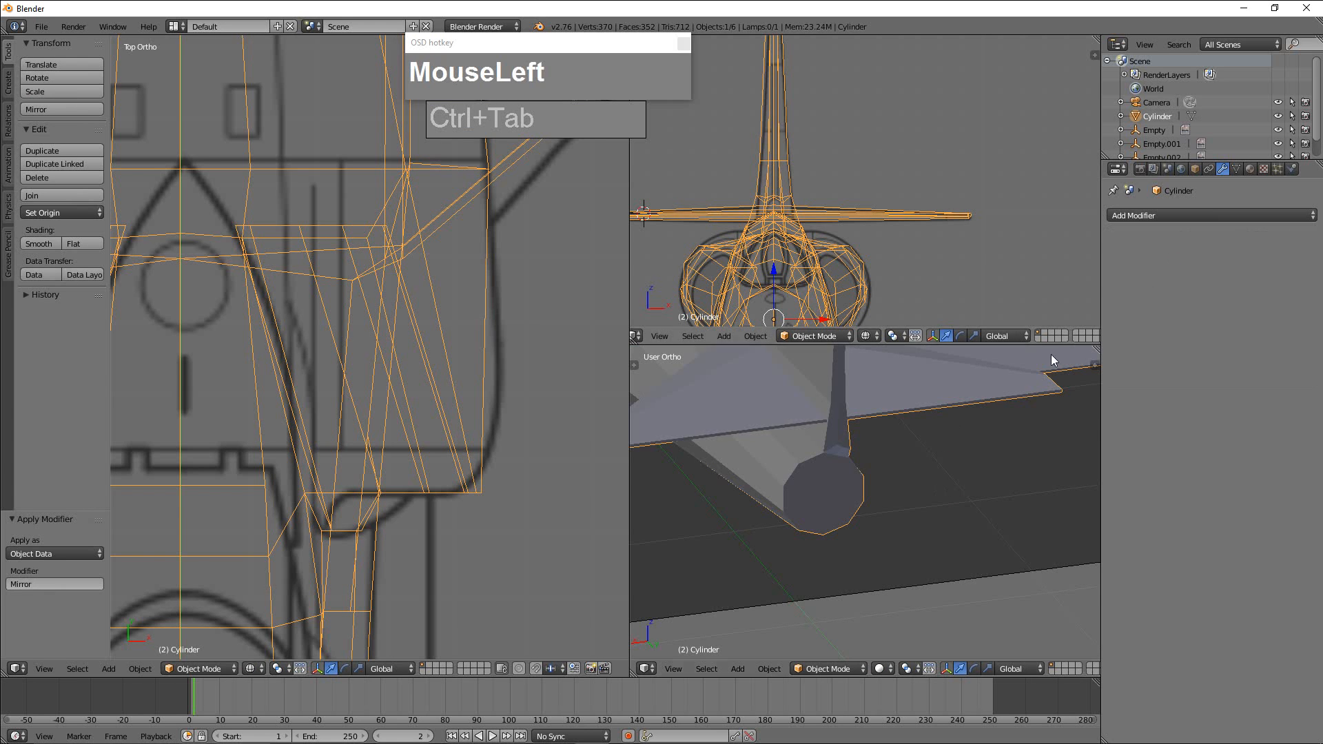
Delete the two overlapping faces that cap the fuselage's exhaust end, using face selection in edit mode.
scroll(871, 482, down, 2)
scroll(871, 482, up, 2)
middle_drag(871, 482, 842, 495)
scroll(870, 477, down, 2)
scroll(866, 510, up, 3)
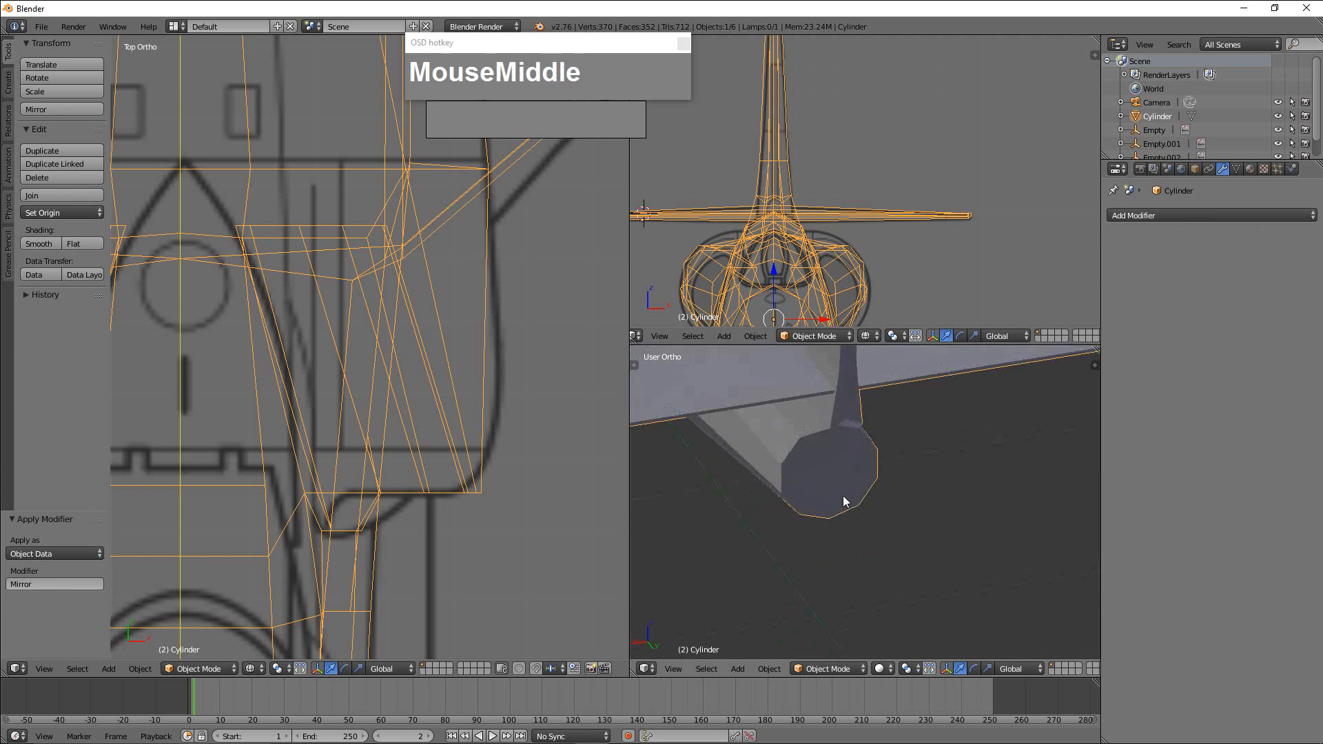
right_click(860, 482)
key(Tab)
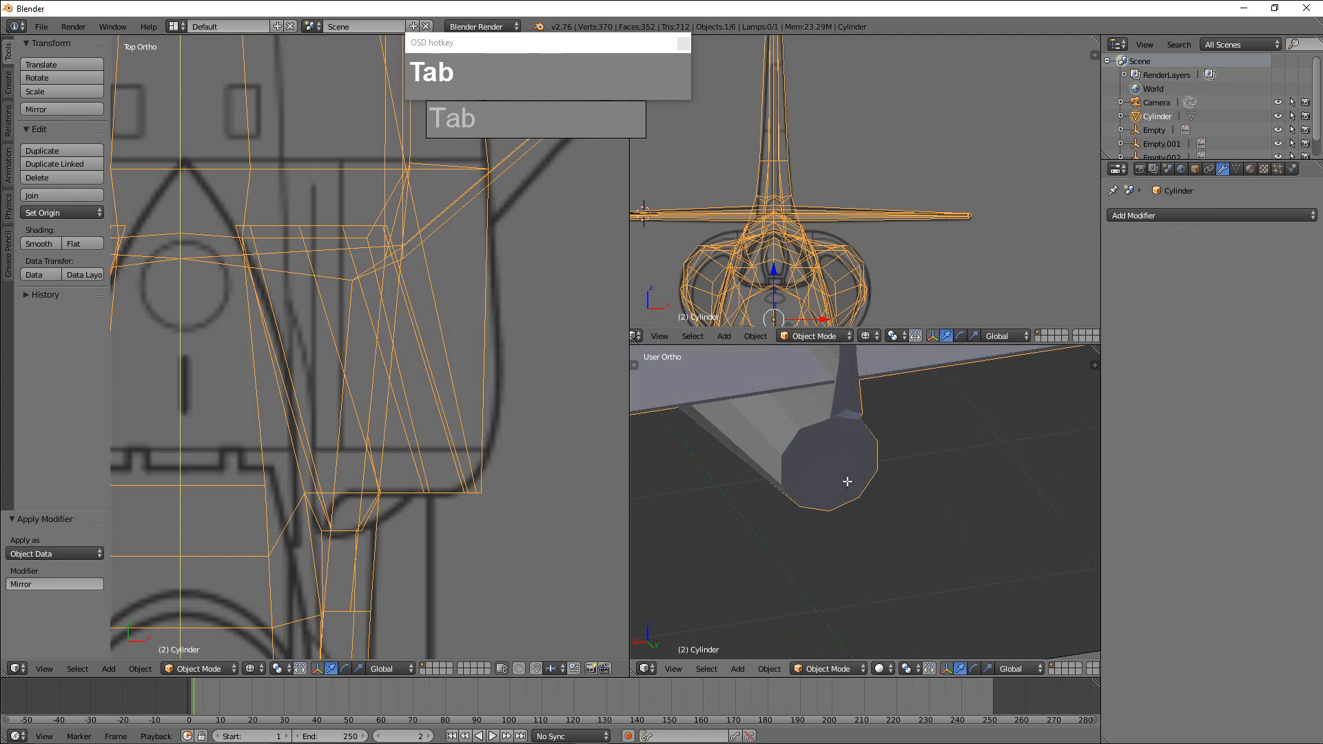
key(ctrl+Tab)
click(855, 510)
right_click(848, 493)
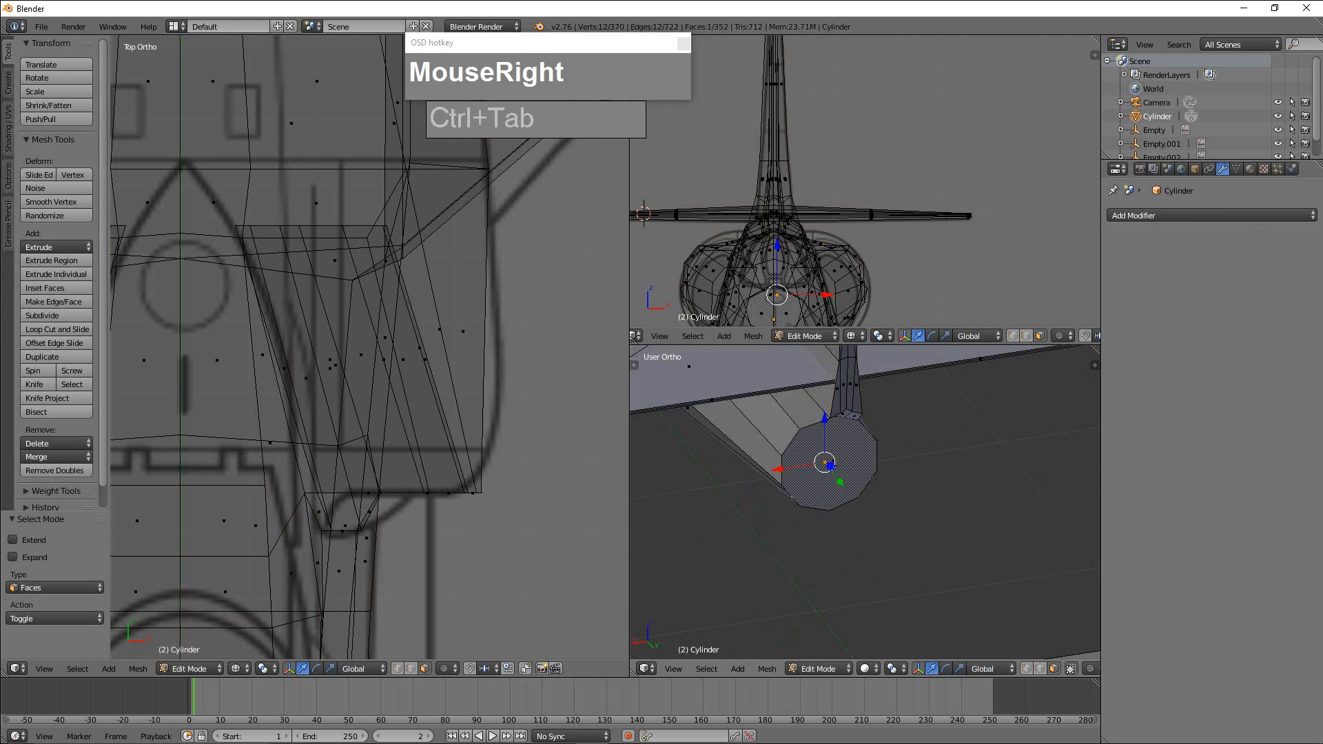
key(x)
click(846, 474)
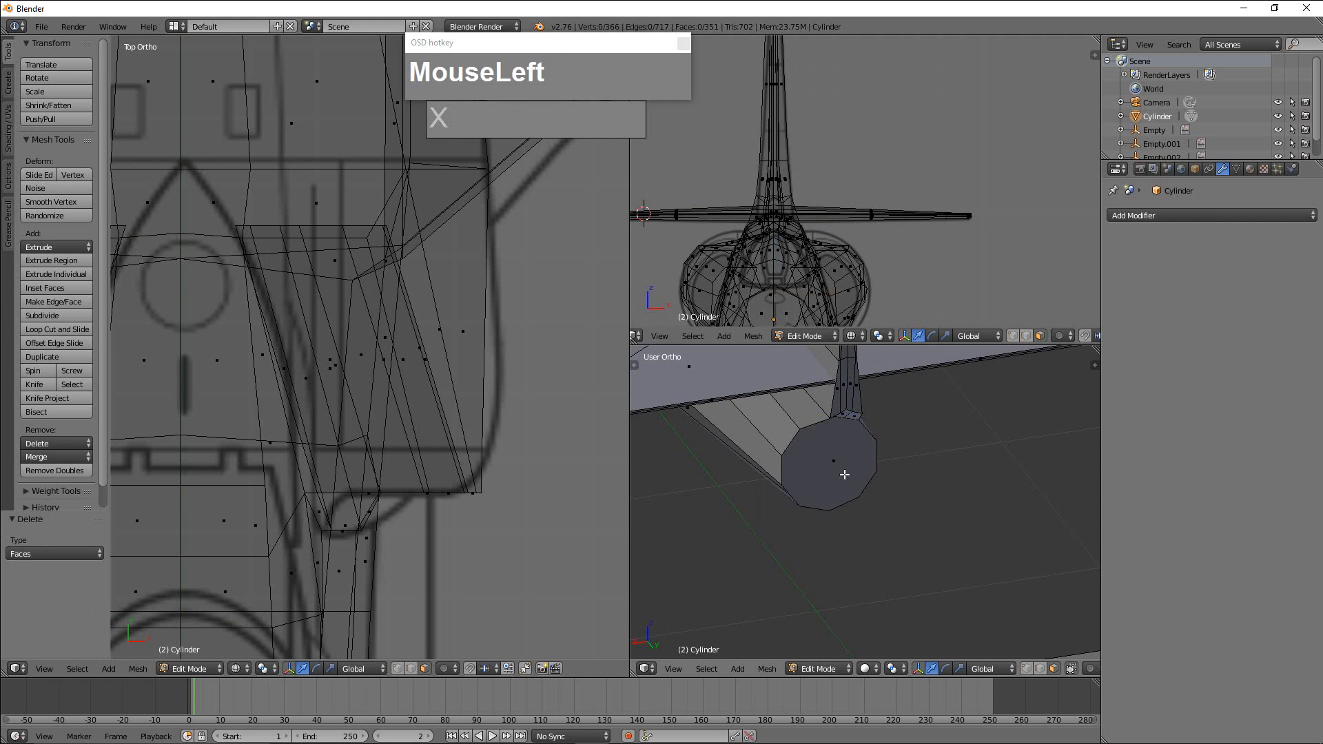
right_click(845, 474)
key(x)
click(845, 474)
Select the exhaust opening's edge loop in vertex mode, round it with LoopTools Circle and rotate it 7.828° in the front view.
middle_drag(845, 474, 907, 484)
scroll(890, 495, up, 2)
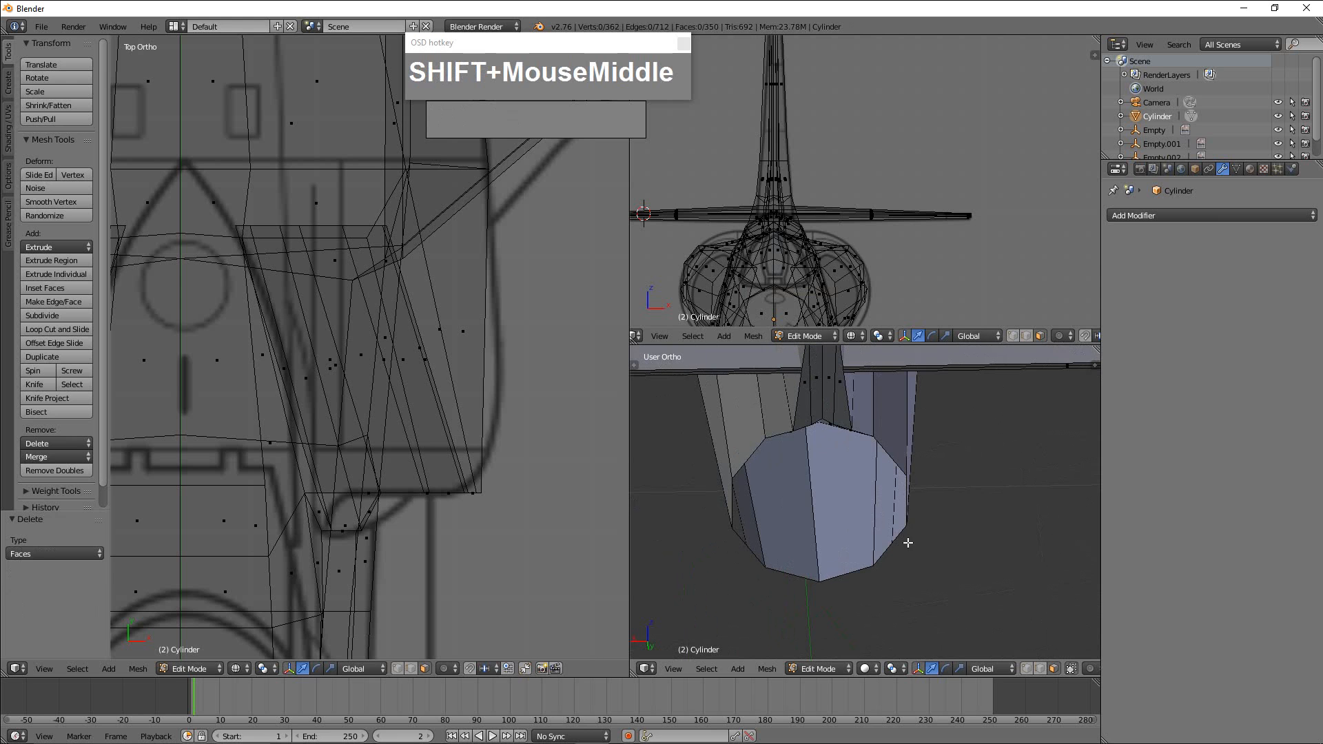
key(ctrl+Tab)
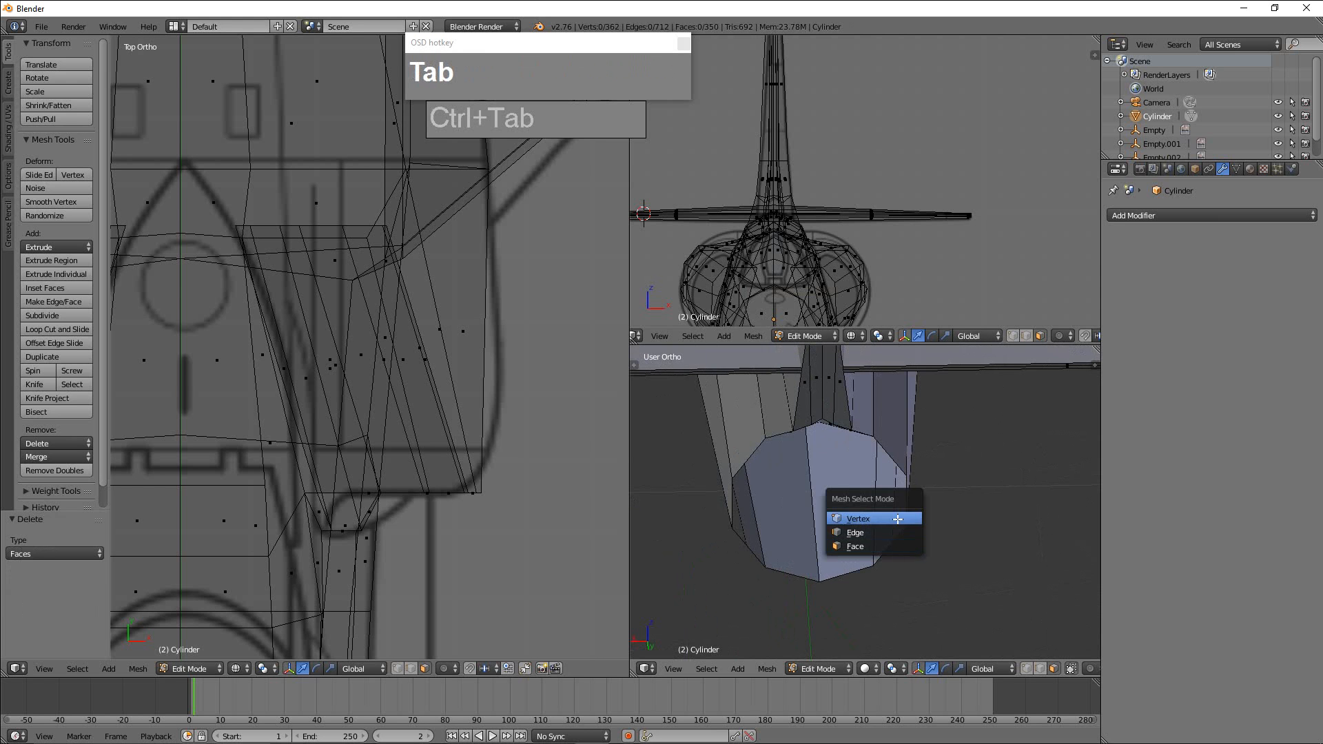
click(896, 518)
alt+click(897, 550)
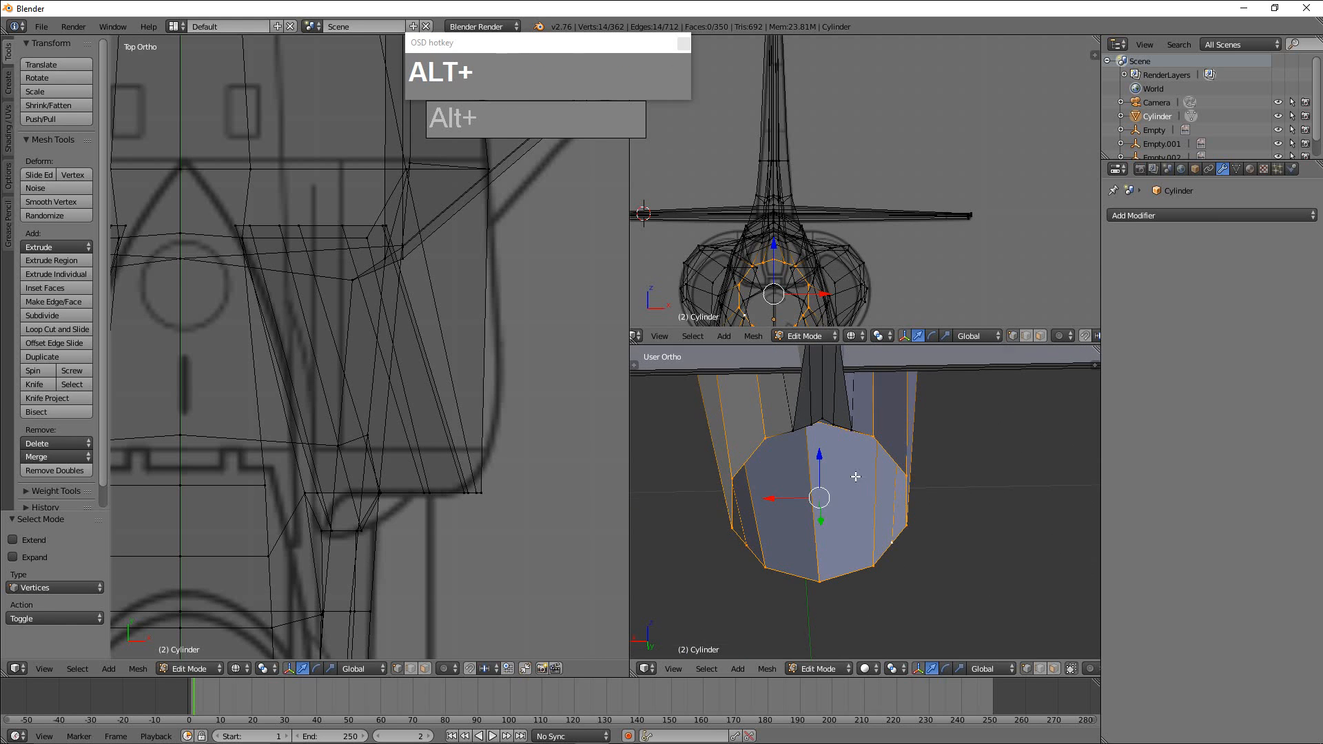
middle_drag(855, 477, 845, 502)
scroll(896, 458, up, 3)
shift+middle_drag(773, 427, 825, 385)
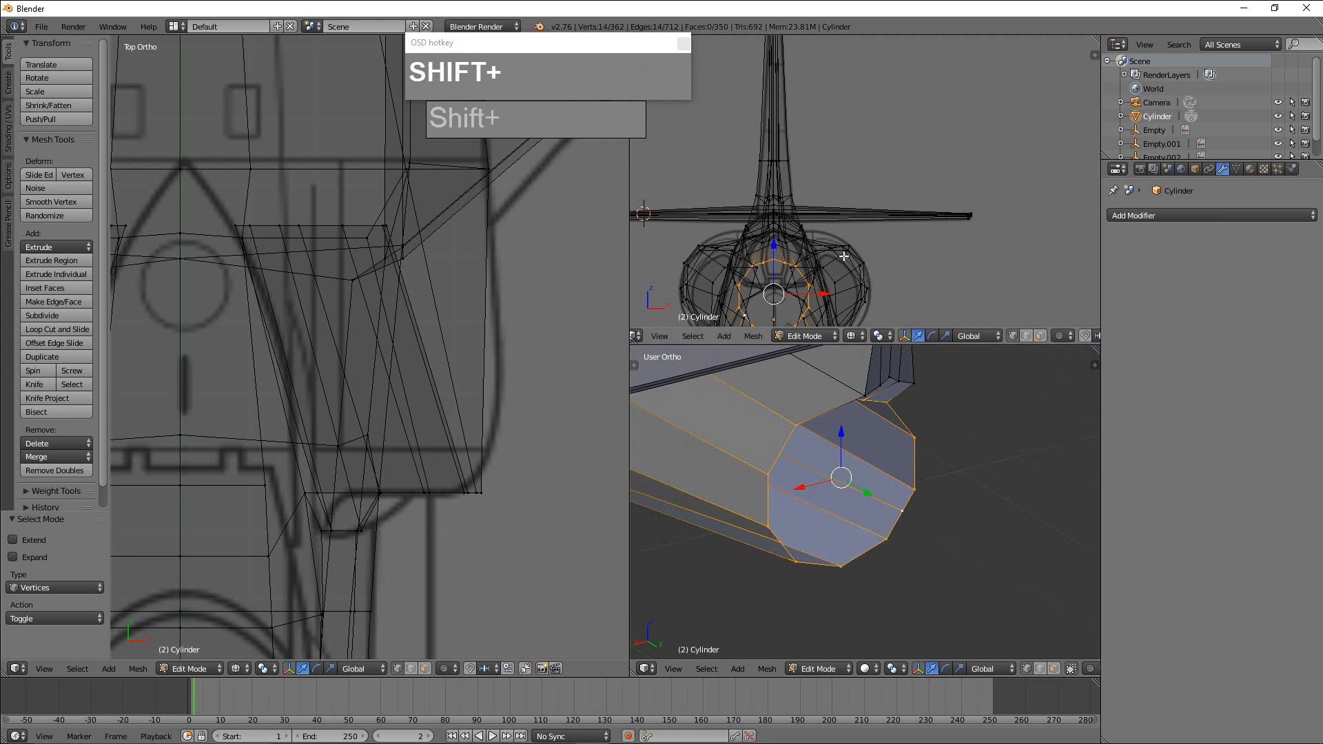
scroll(924, 159, up, 3)
shift+middle_drag(923, 159, 950, 177)
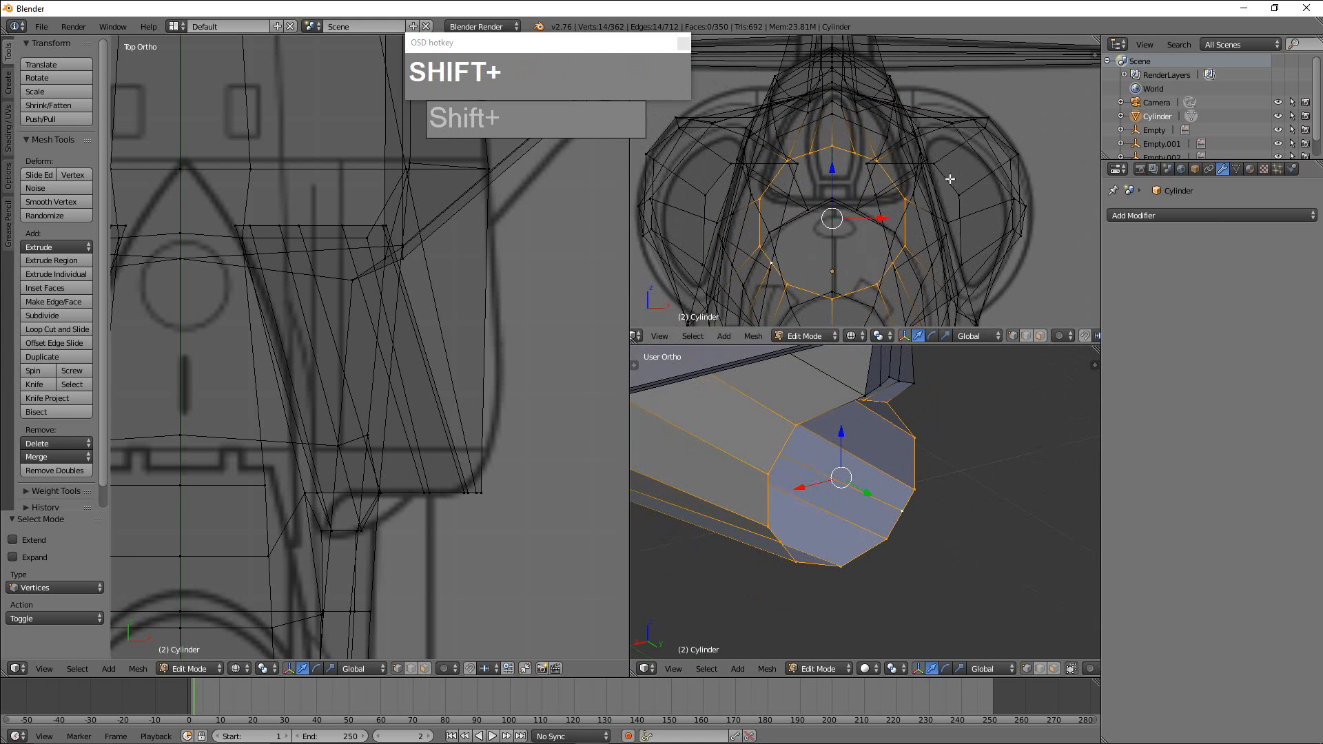
key(w)
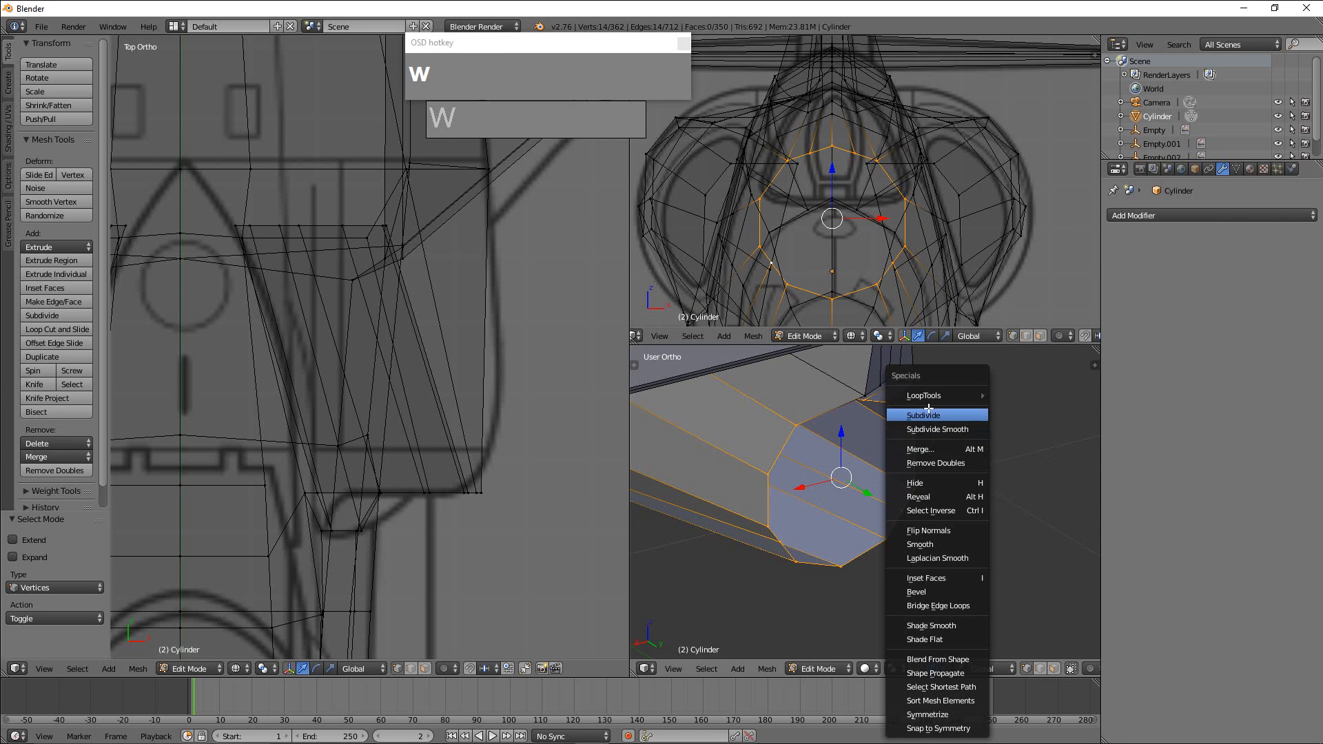
mouse_move(941, 396)
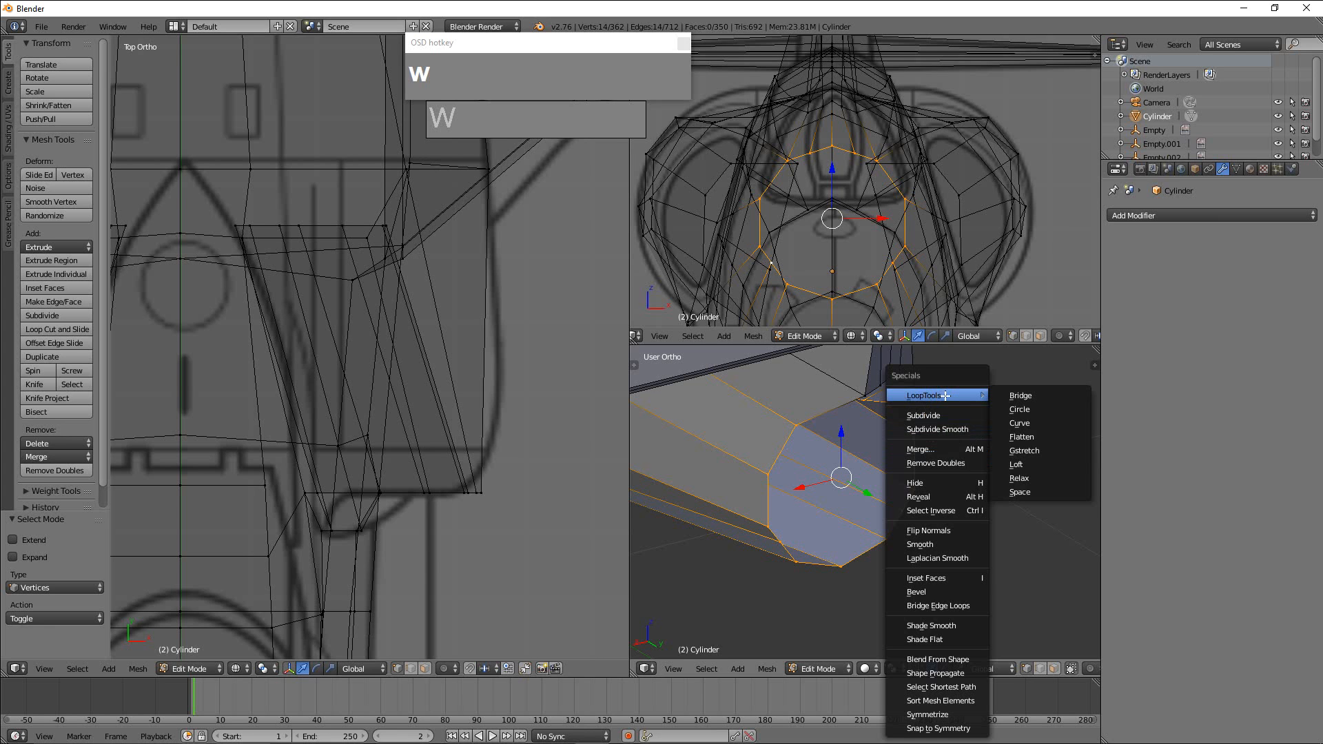
click(1019, 409)
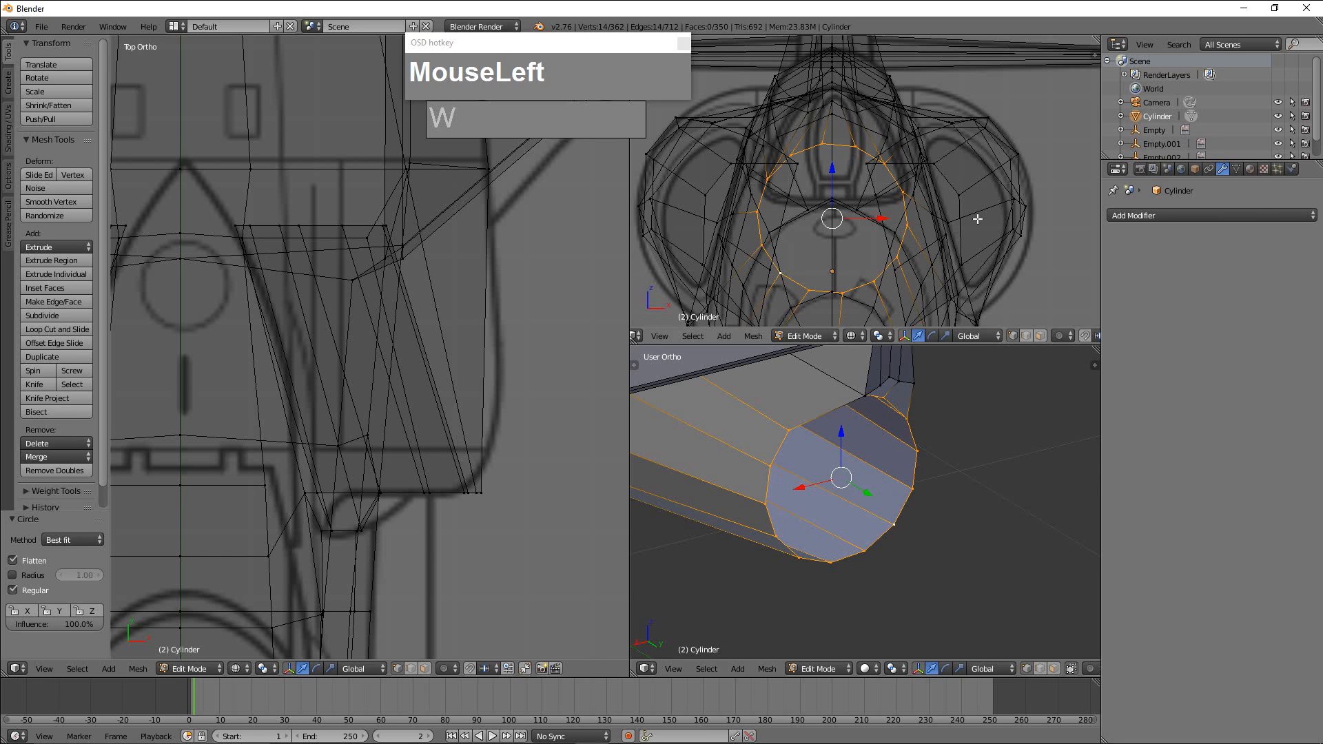
key(r)
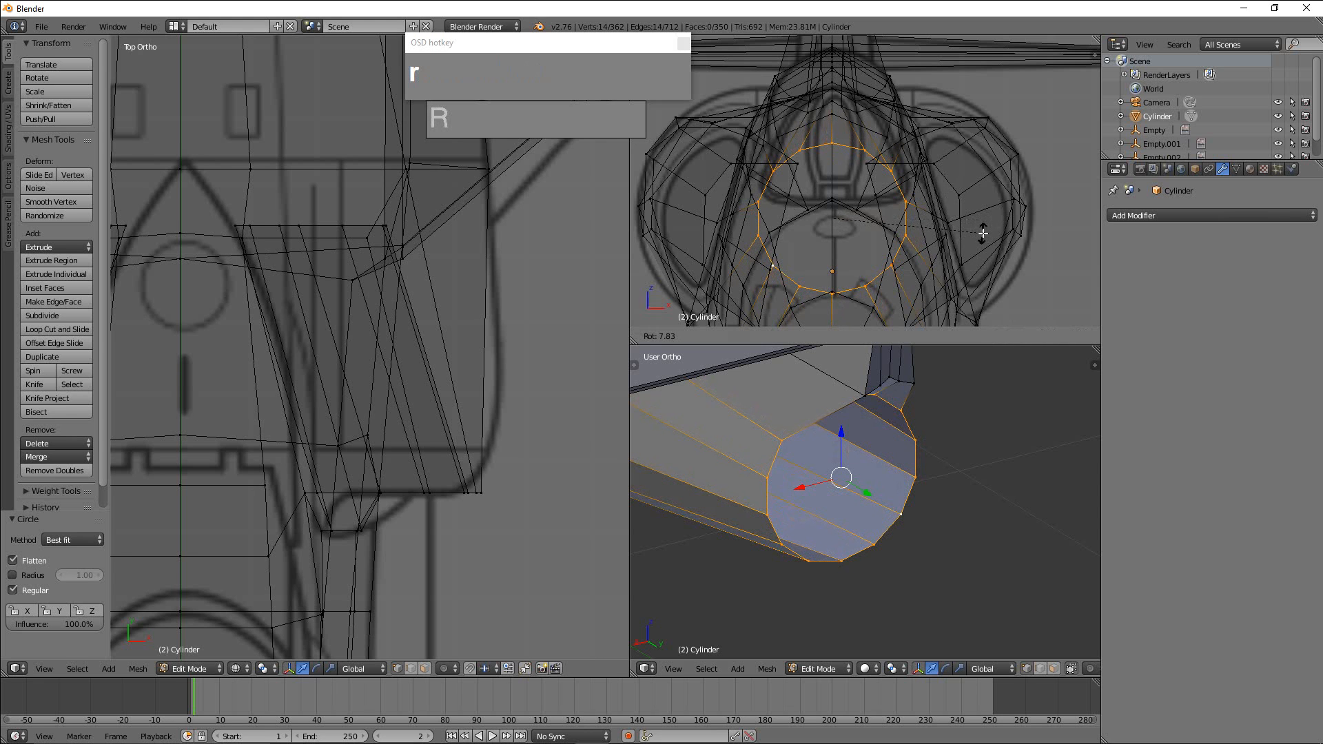
click(983, 233)
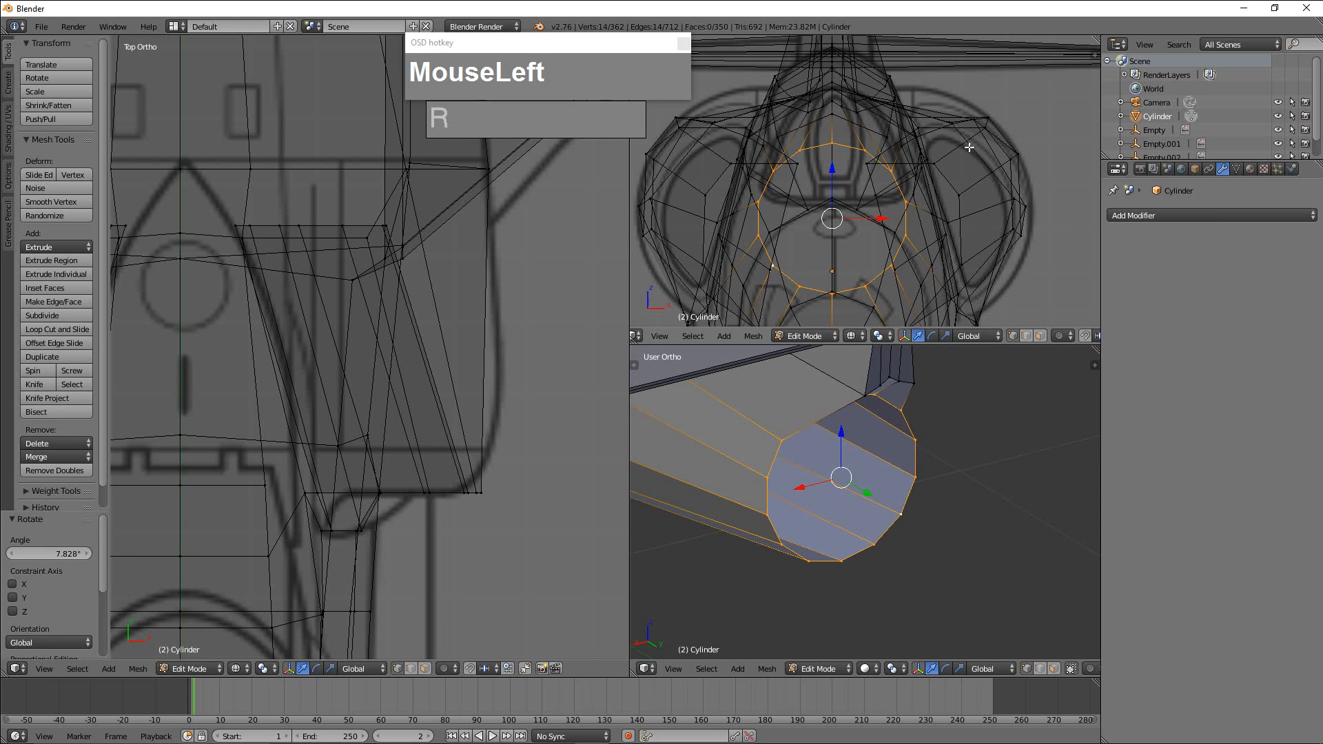
Box-select the two vertices above the intake on the positive X side in the front view and raise them 0.054 along Z.
right_click(950, 122)
scroll(407, 304, down, 3)
scroll(432, 316, up, 2)
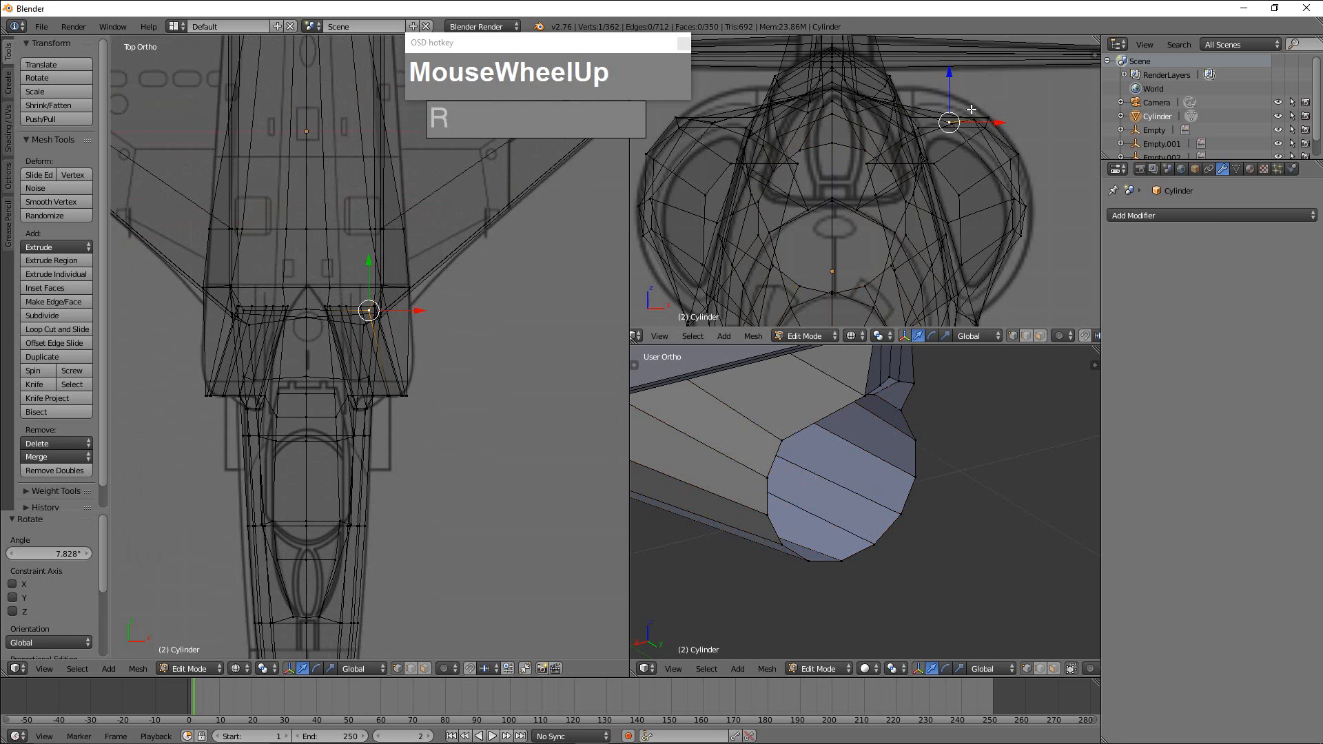
key(a)
key(b)
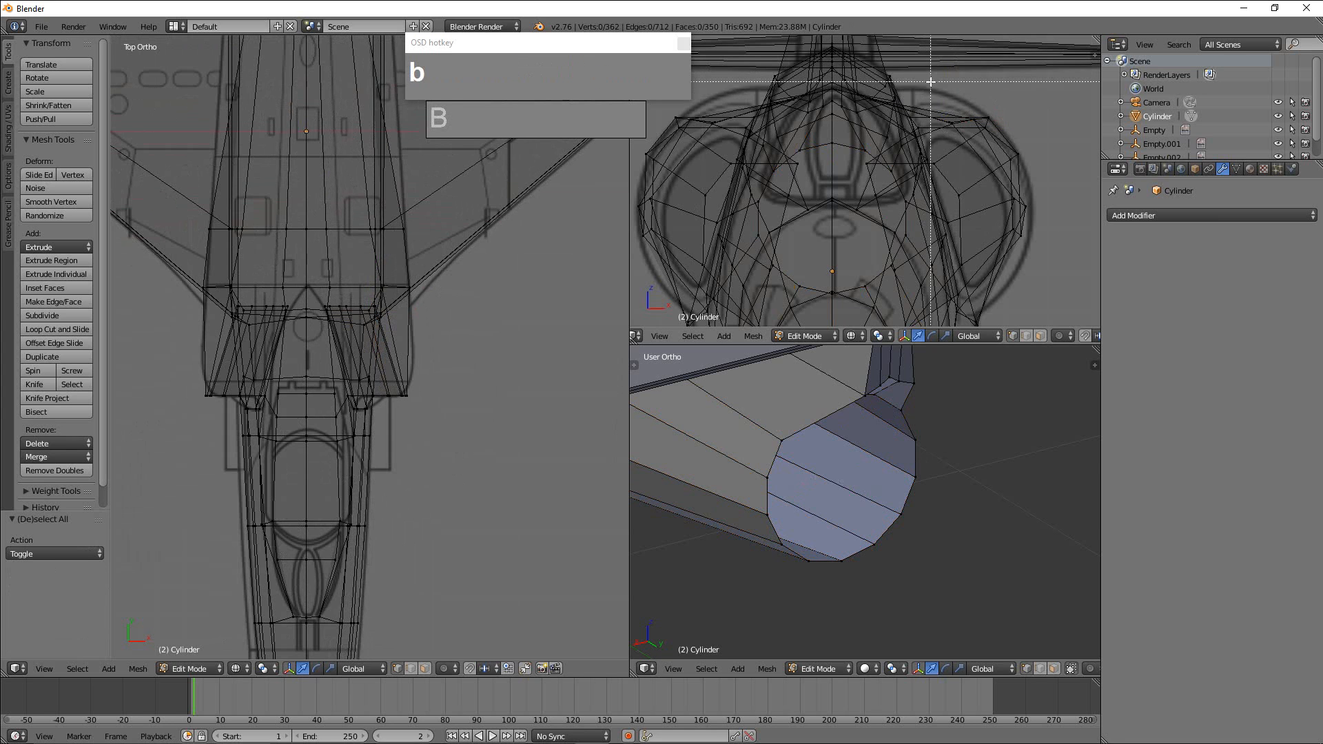
drag(930, 82, 960, 137)
drag(952, 81, 954, 54)
Show the front view in solid shading and examine the shape of both intakes against the blueprint.
key(z)
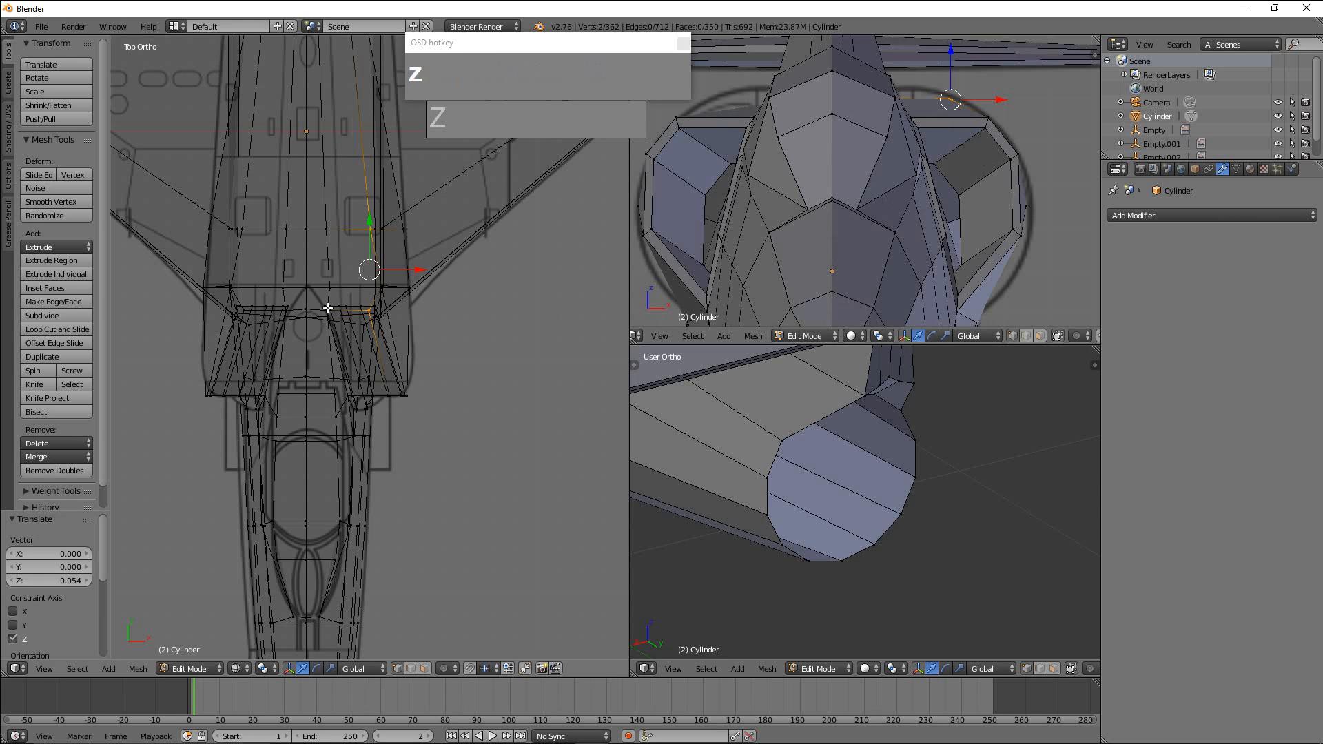
scroll(870, 146, down, 2)
shift+middle_drag(870, 146, 891, 201)
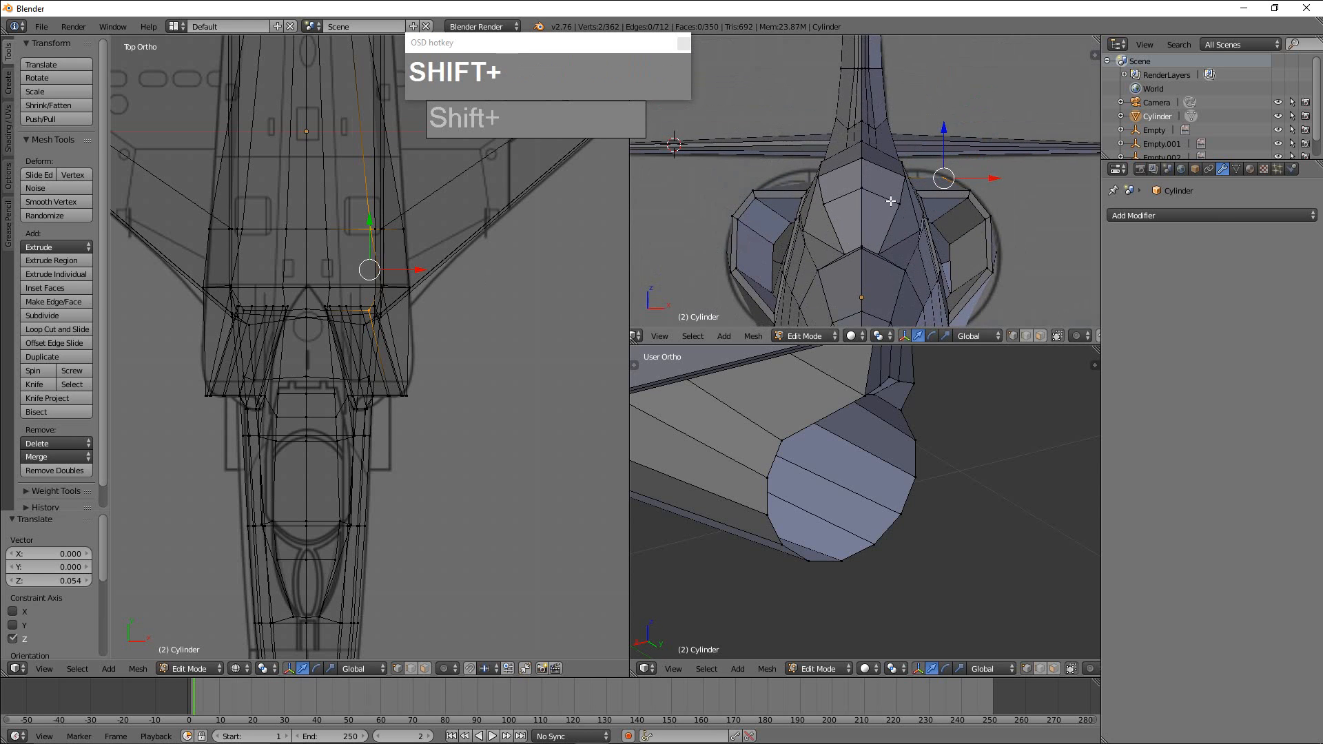
Undo the one-sided vertex move, then raise the two vertices above each intake together by 0.061 along Z in front wireframe view.
key(z)
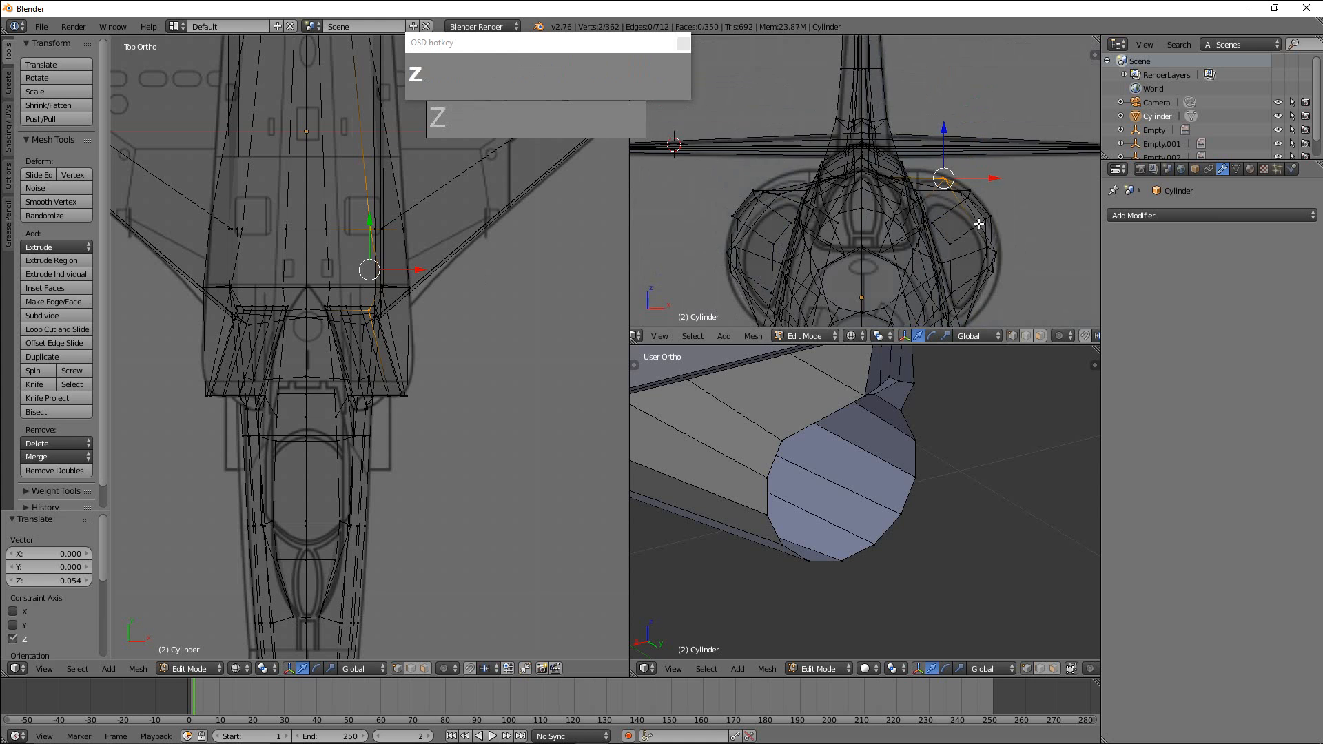
scroll(978, 220, up, 1)
key(ctrl+z)
scroll(977, 215, up, 2)
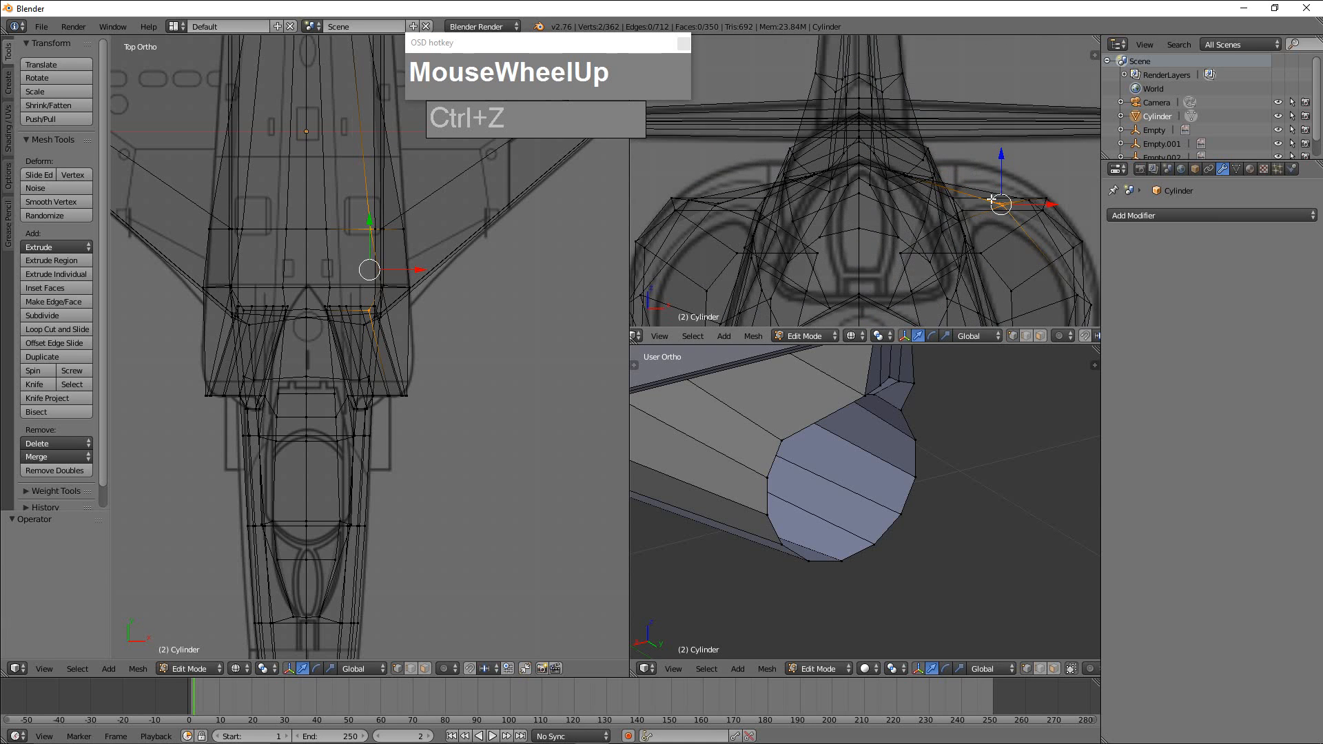
key(b)
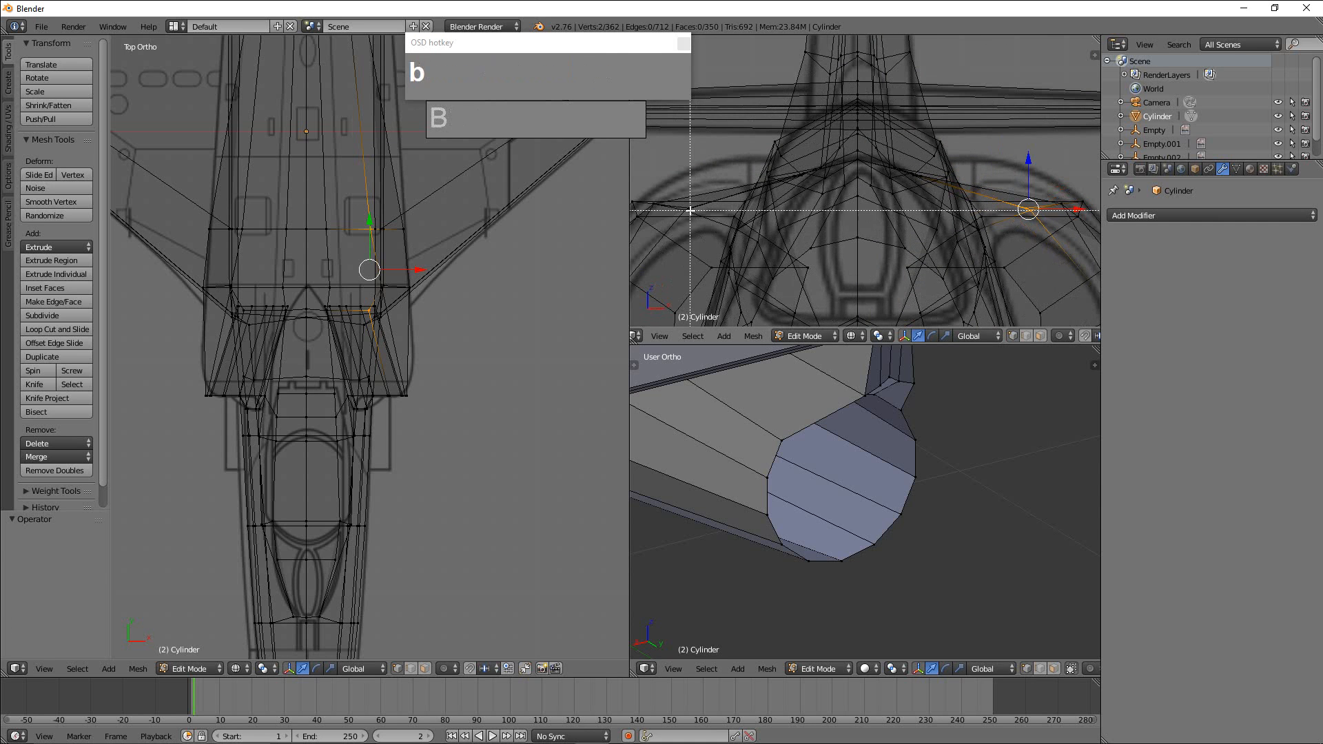
drag(672, 188, 705, 240)
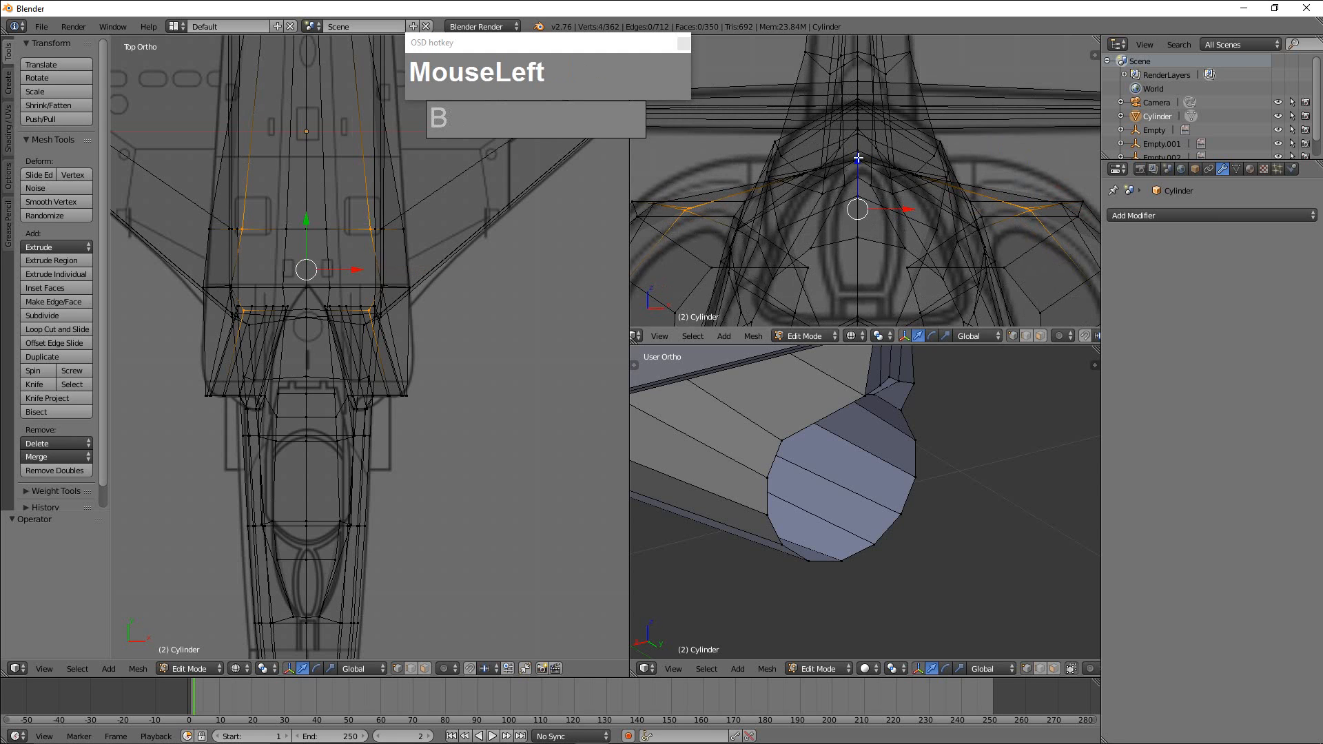
drag(856, 159, 861, 122)
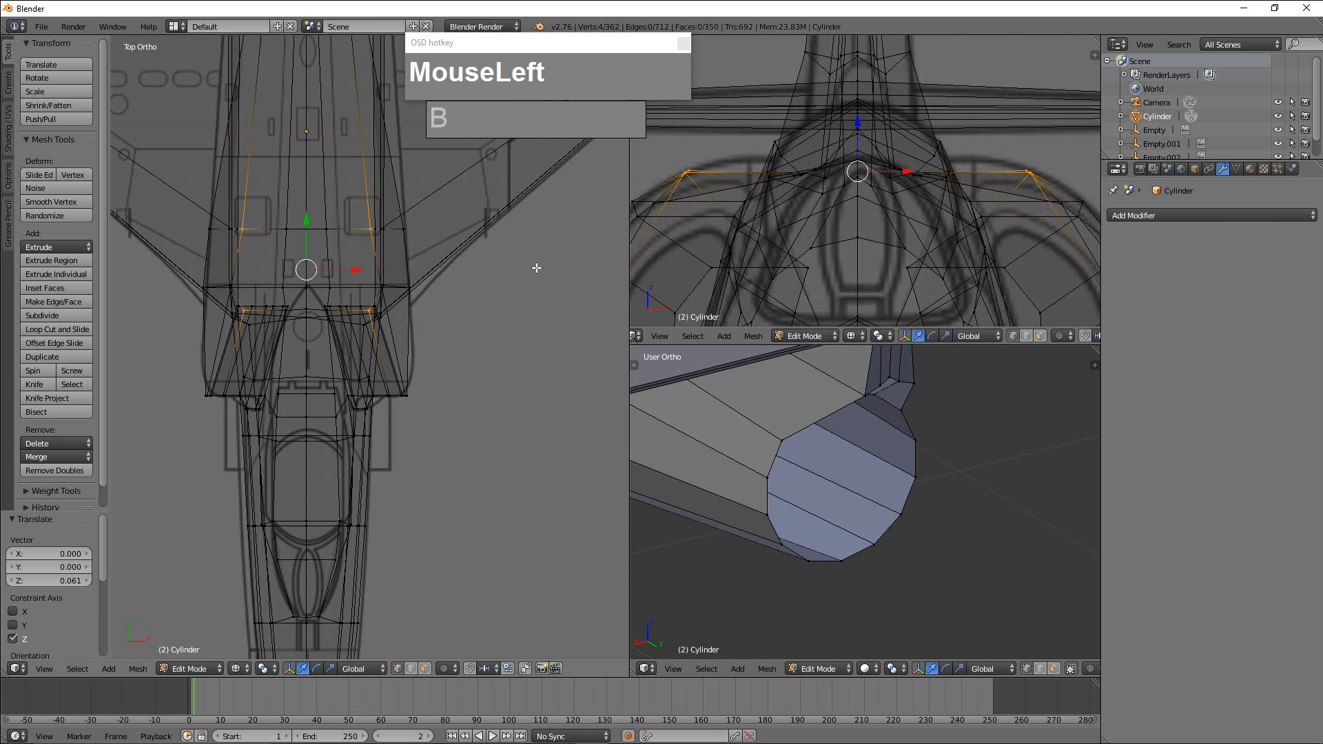
Return to Object Mode and merge the split viewports into one large perspective-angle 3D view of the aircraft.
scroll(952, 244, down, 4)
middle_click(952, 243)
scroll(916, 441, down, 4)
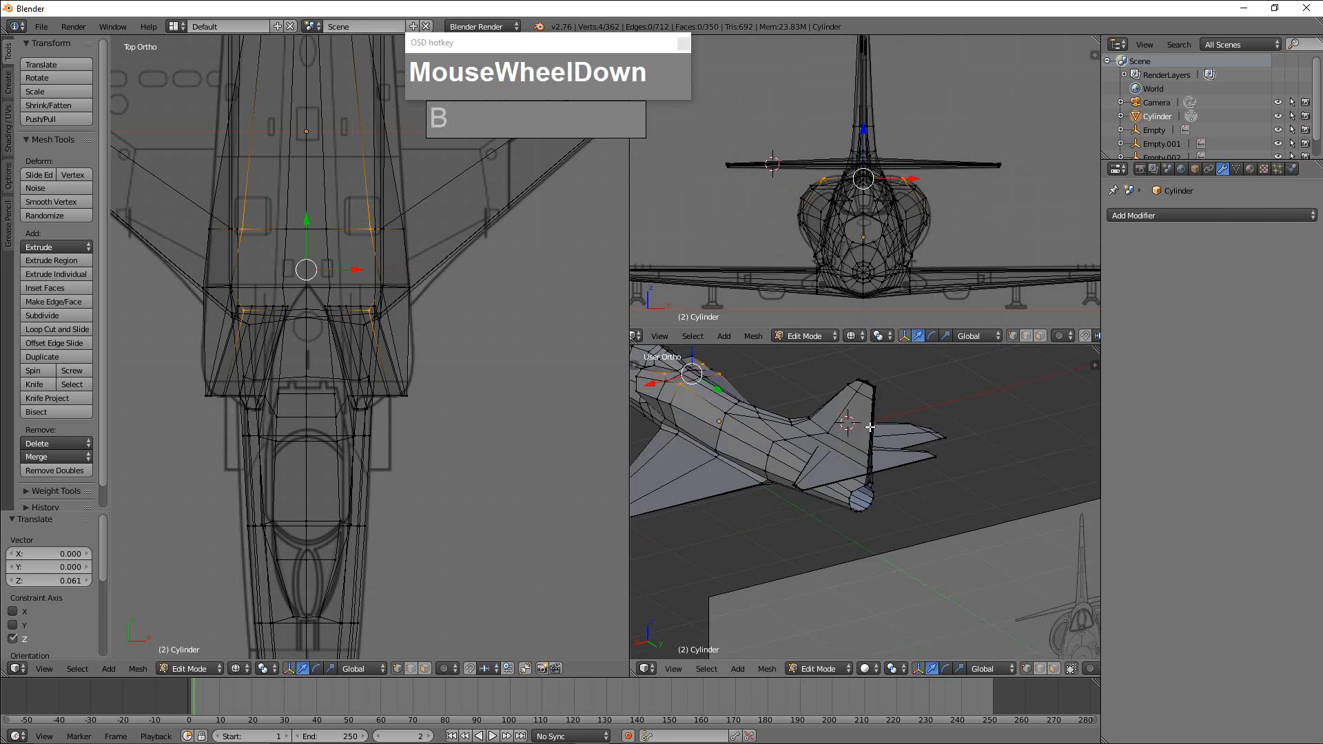
mouse_move(917, 442)
middle_down()
mouse_move(934, 434)
mouse_move(909, 432)
mouse_move(877, 495)
mouse_move(901, 437)
middle_up()
key(Tab)
middle_drag(886, 495, 958, 486)
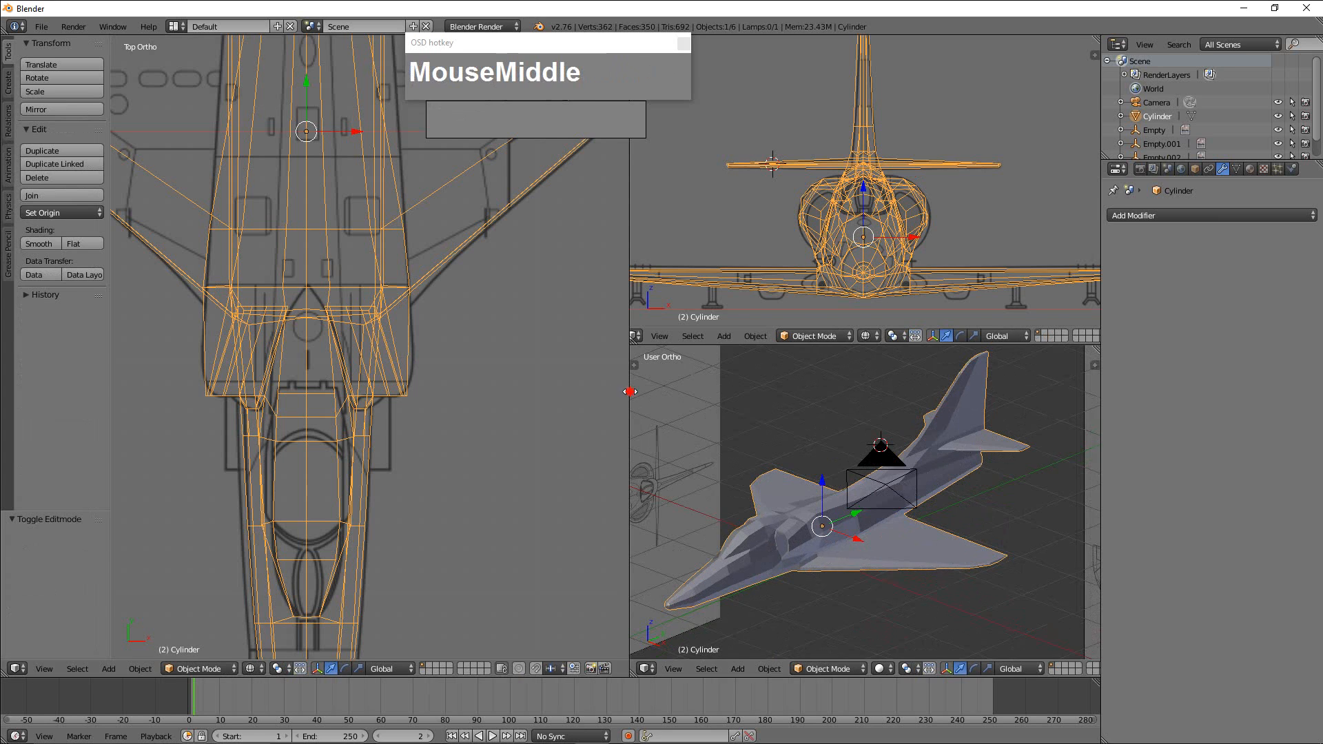
drag(630, 391, 395, 393)
scroll(924, 414, down, 3)
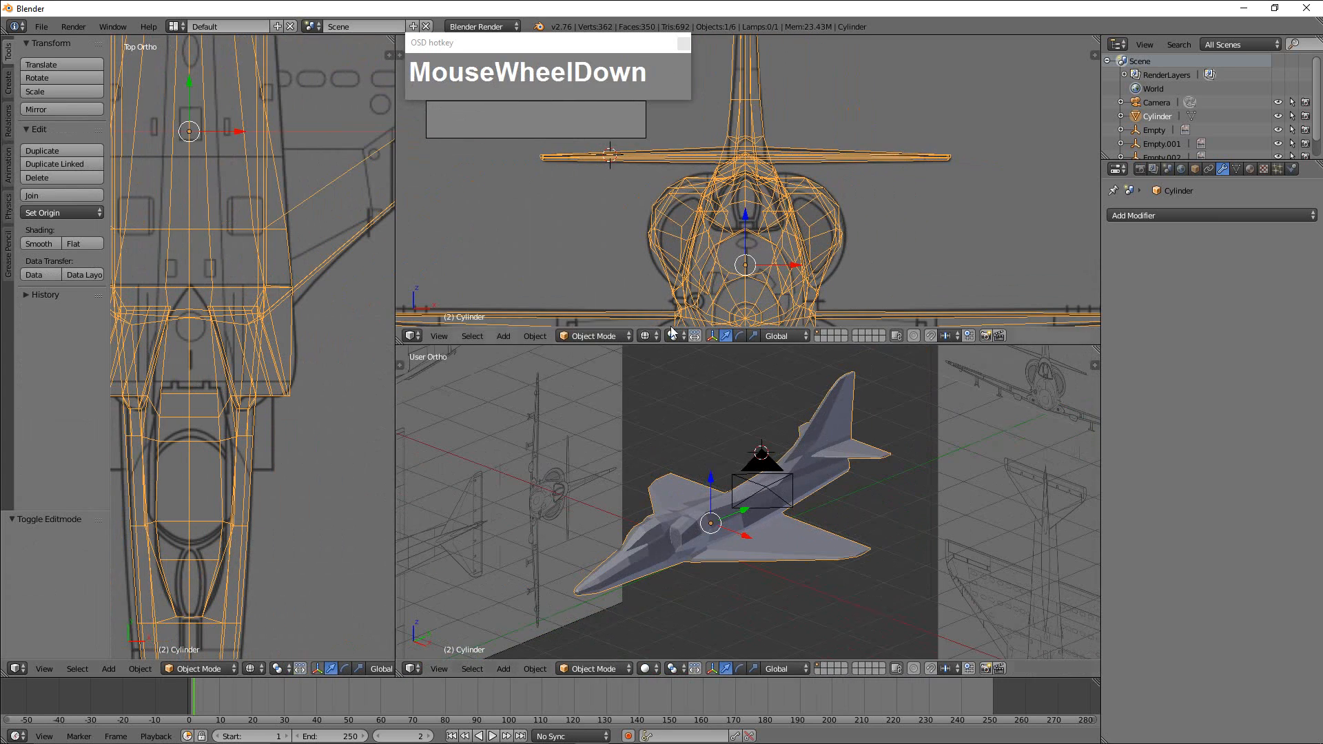
drag(1096, 353, 894, 300)
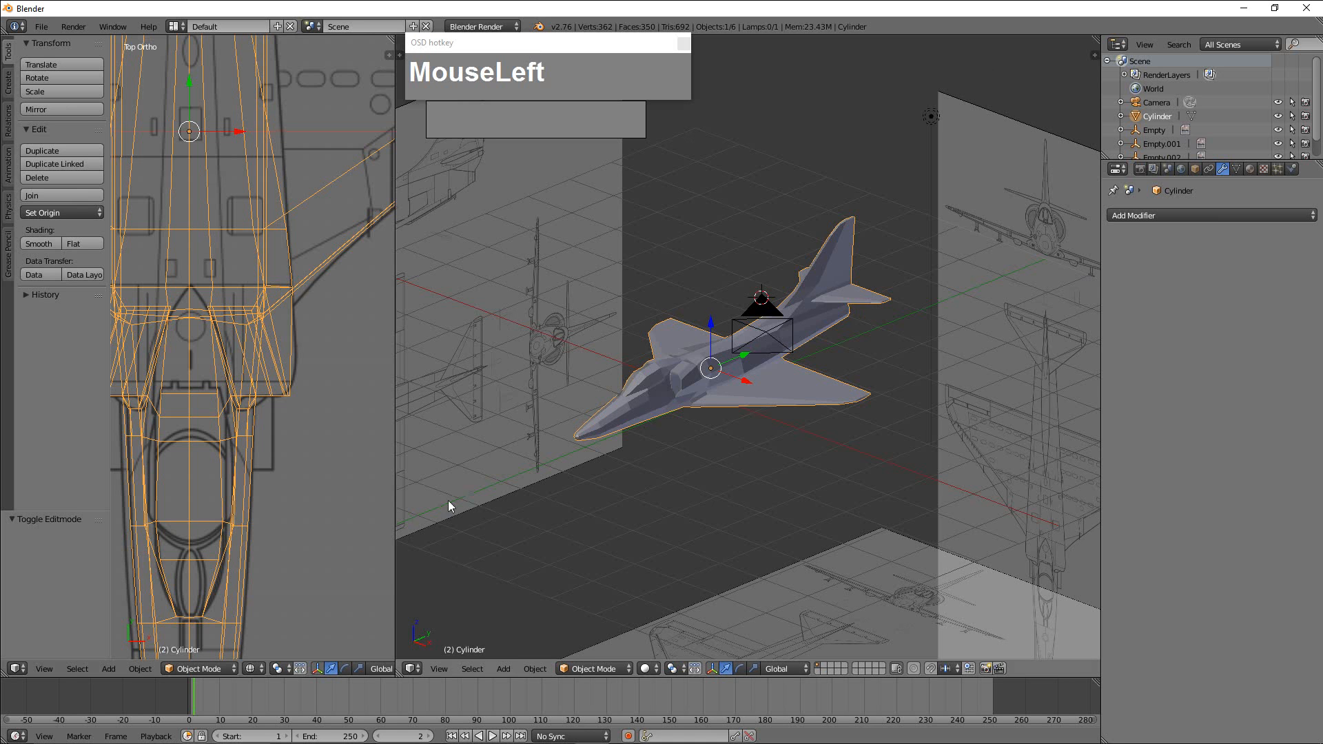
drag(398, 677, 524, 585)
scroll(619, 533, down, 1)
middle_drag(643, 468, 1214, 288)
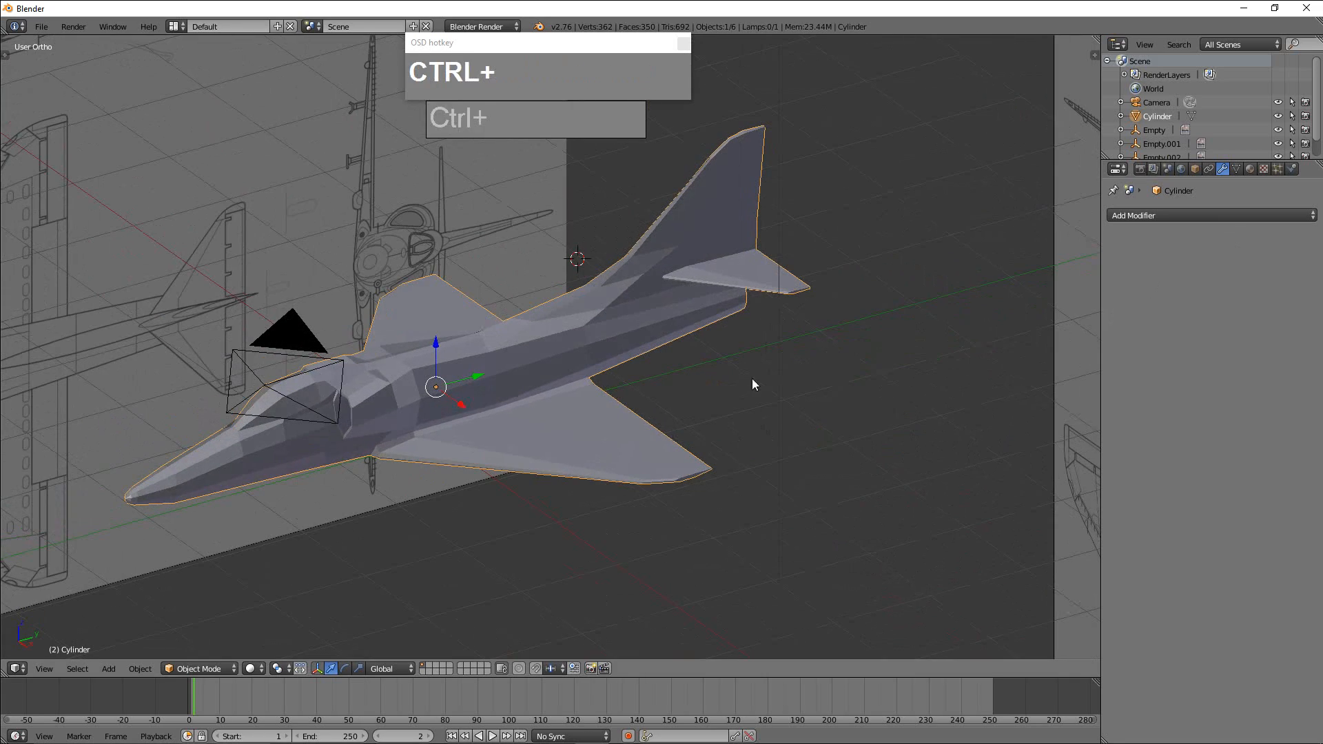
Add a Subdivision Surface modifier with view level 3 to the aircraft and shade it smooth.
key(ctrl+3)
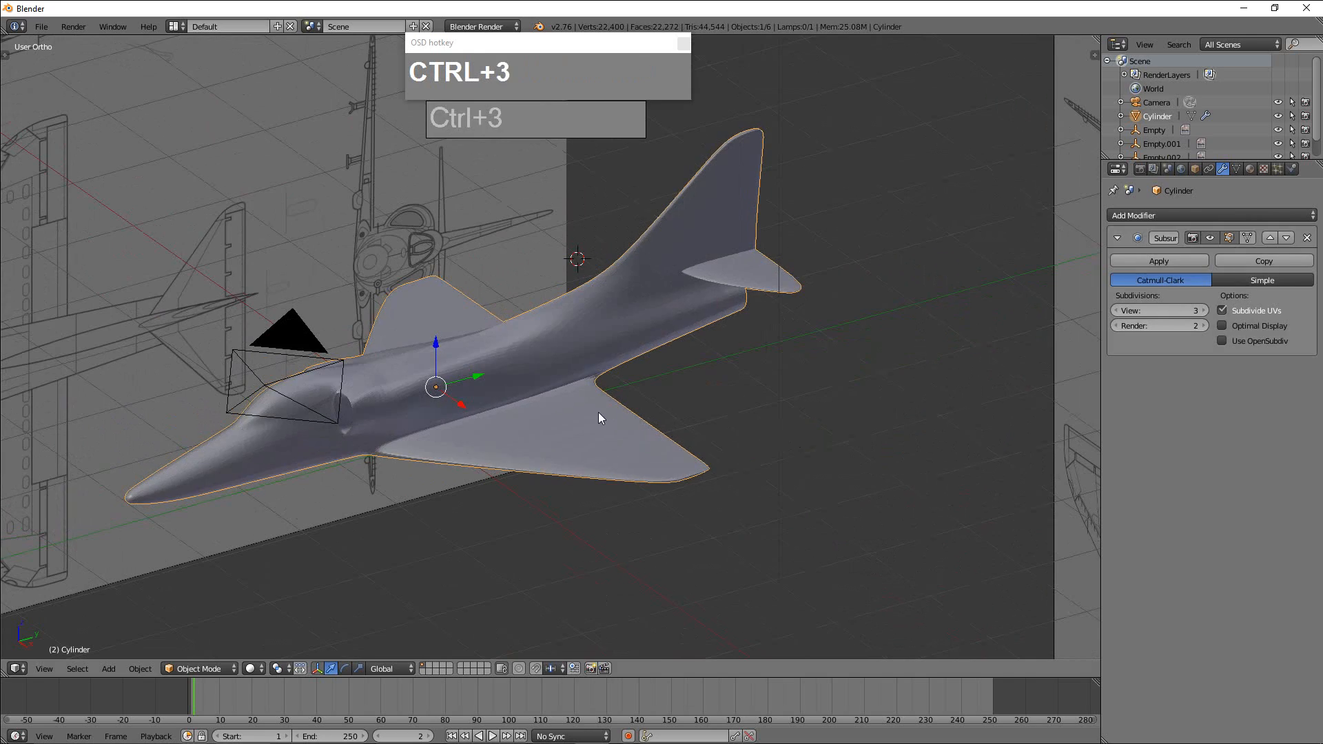
mouse_move(599, 412)
middle_down()
mouse_move(676, 382)
mouse_move(655, 415)
mouse_move(618, 423)
middle_up()
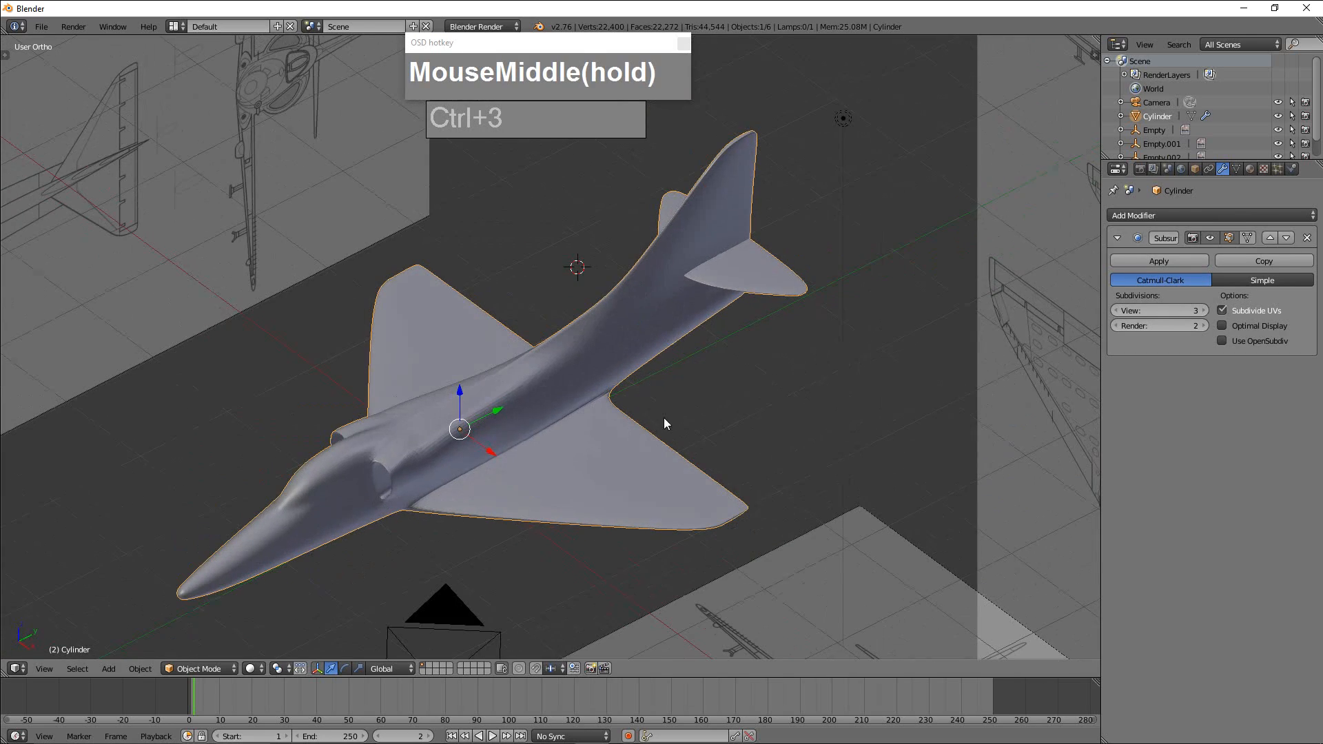
scroll(593, 412, up, 2)
scroll(717, 432, down, 3)
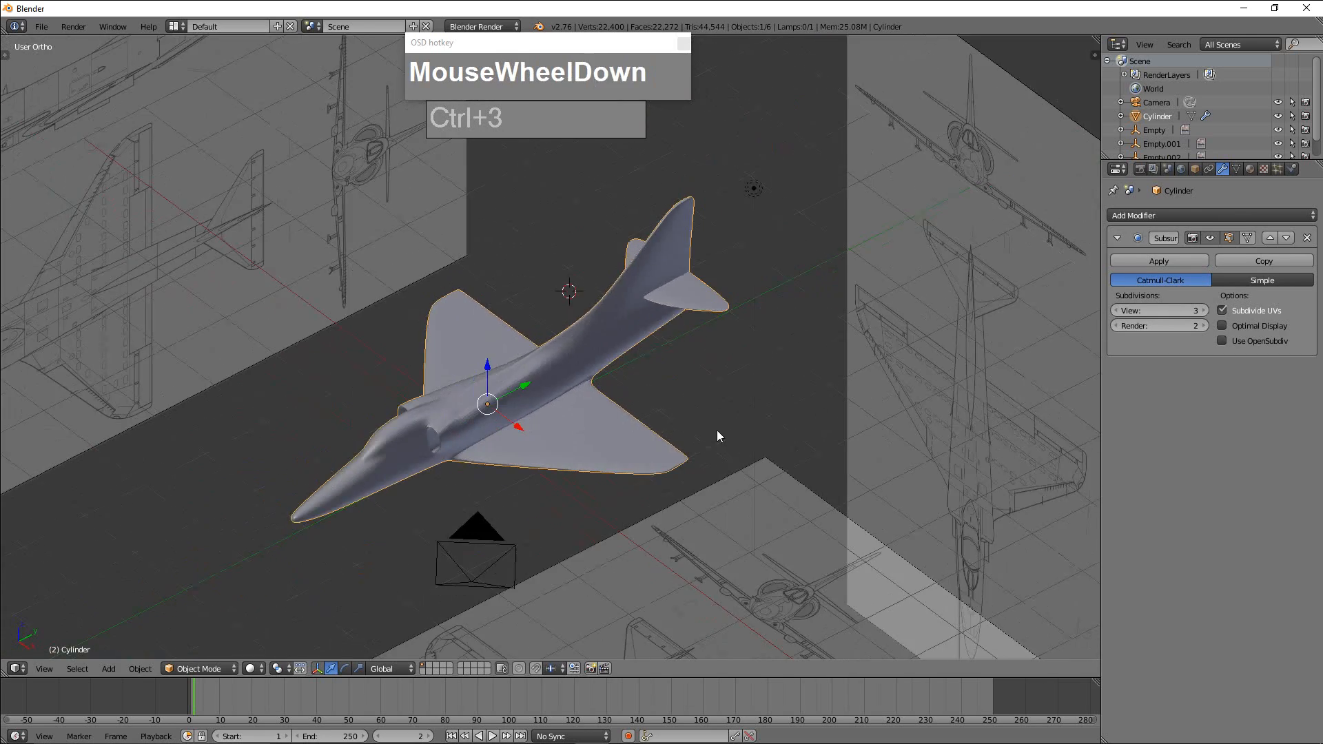
scroll(716, 430, up, 2)
key(t)
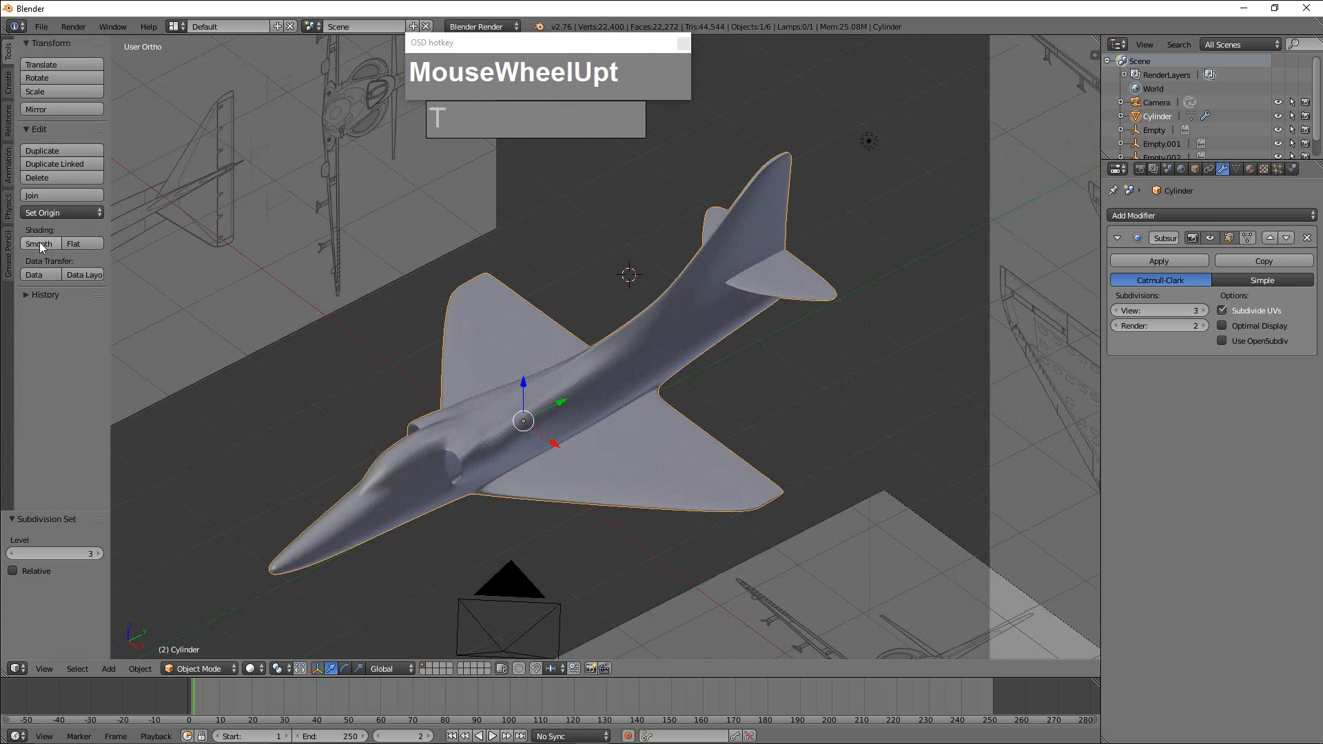
middle_drag(581, 340, 643, 299)
scroll(617, 338, up, 2)
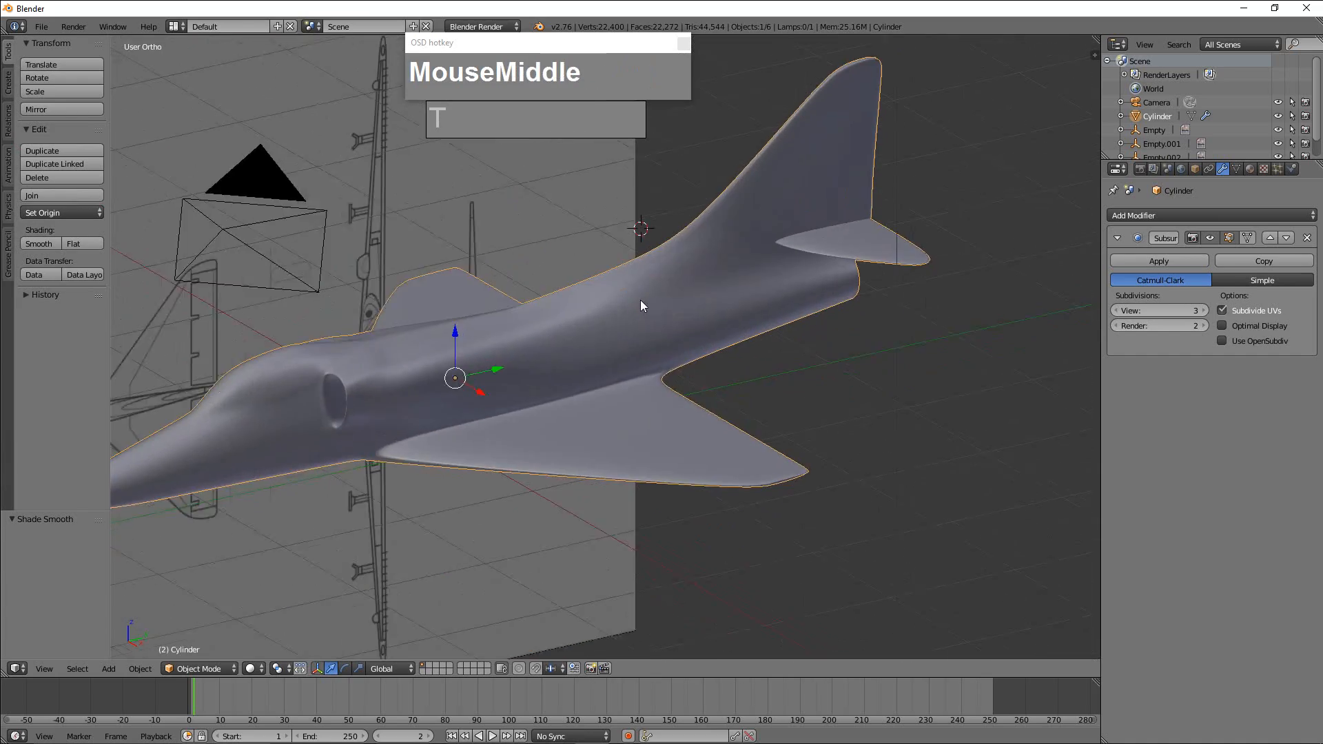
Add edge loops near the tip and root of the positive X wing, discarding a trial loop cut on the vertical fin.
scroll(753, 249, down, 1)
middle_drag(752, 248, 747, 446)
key(Tab)
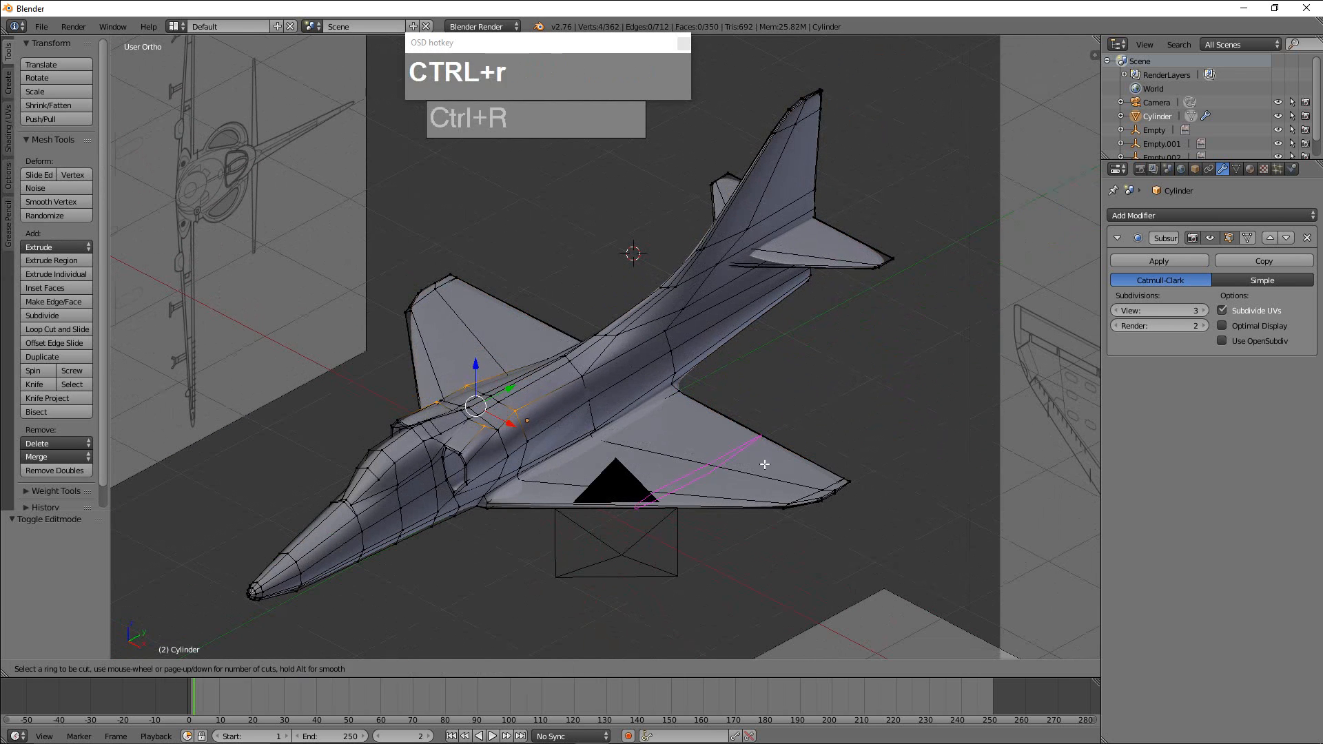
click(765, 464)
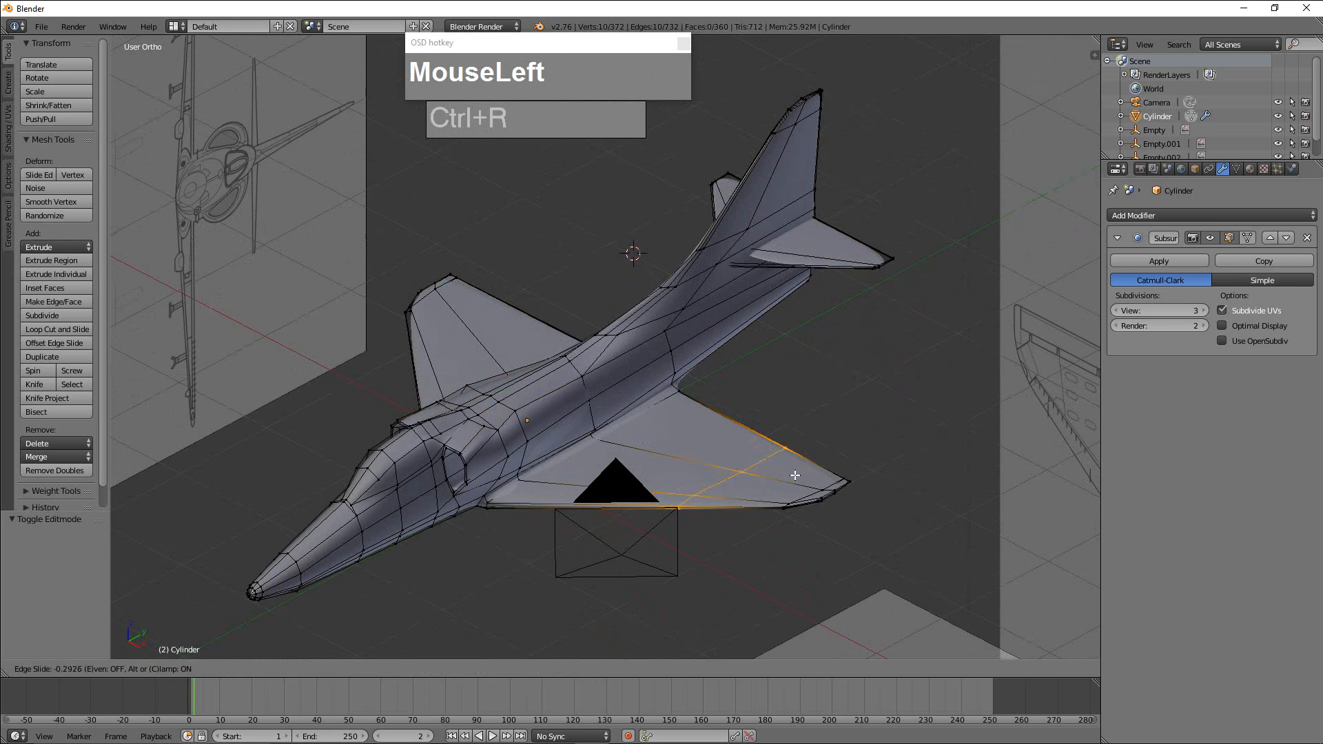
click(858, 495)
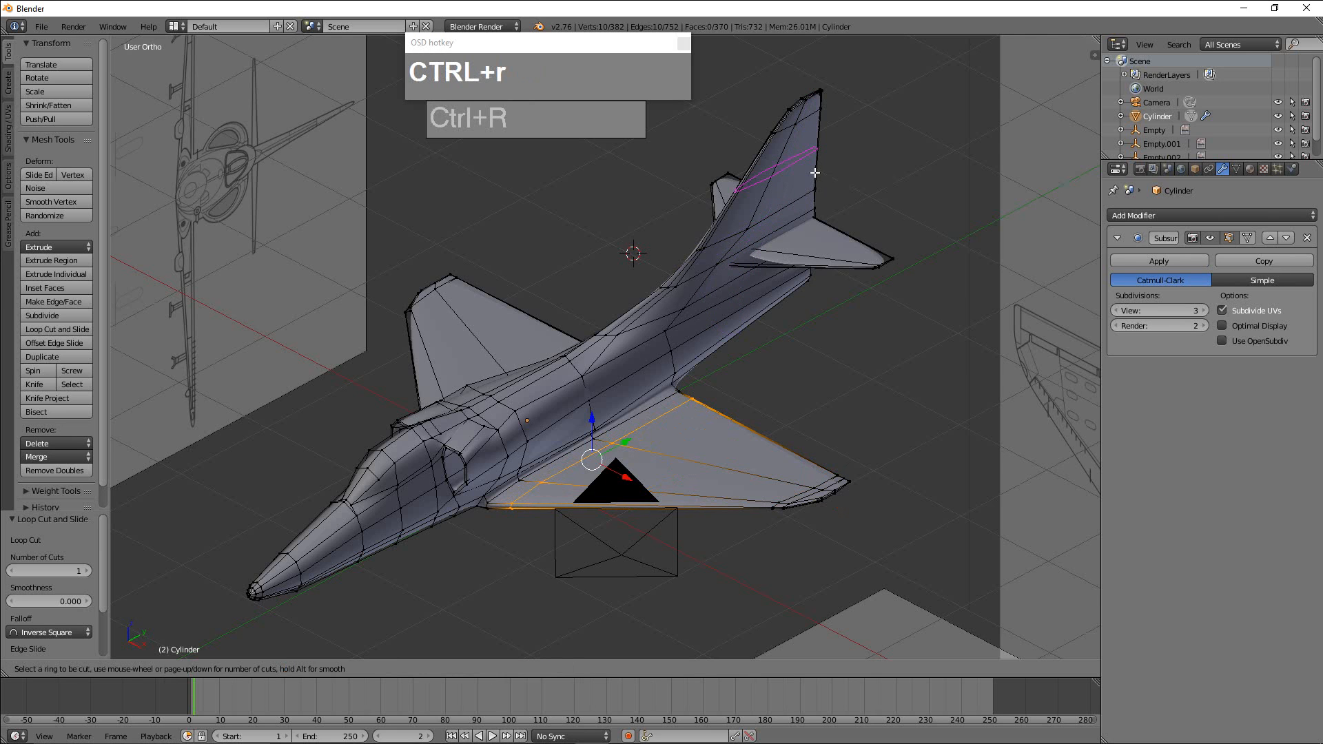
right_click(773, 251)
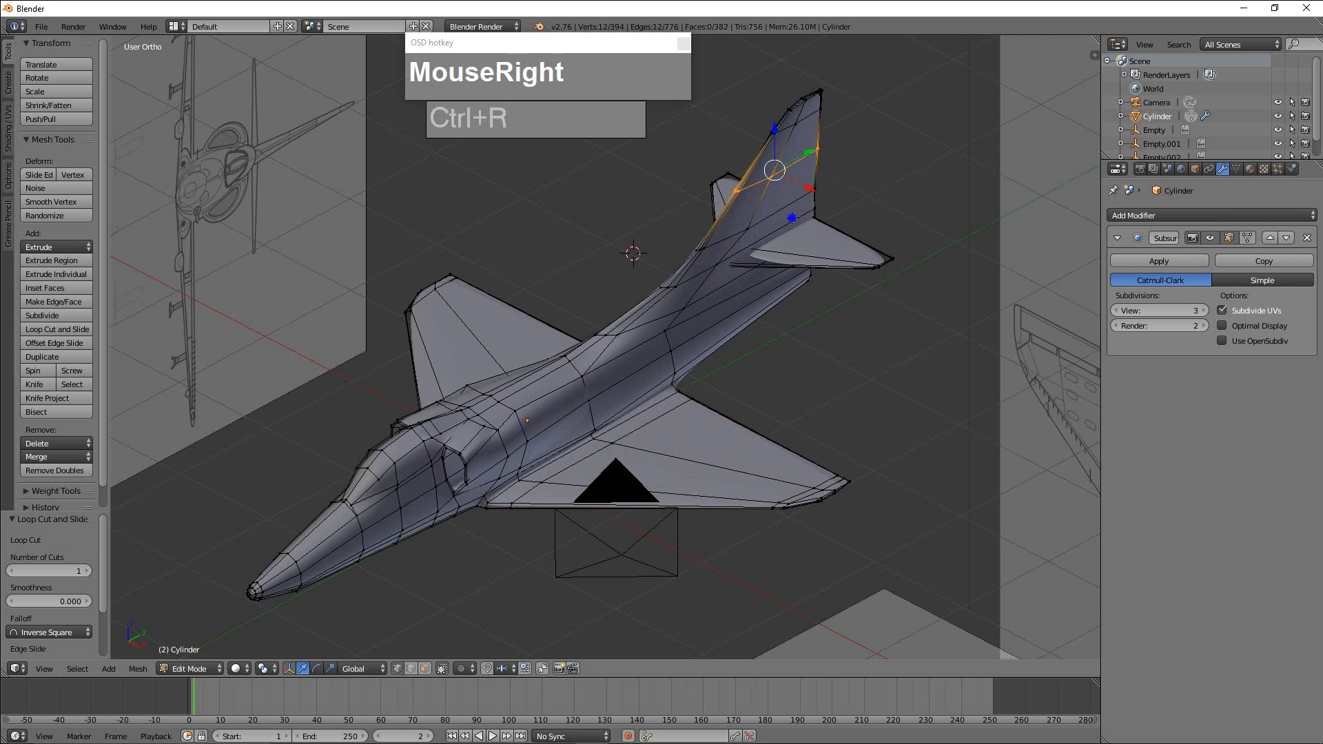
key(ctrl+z)
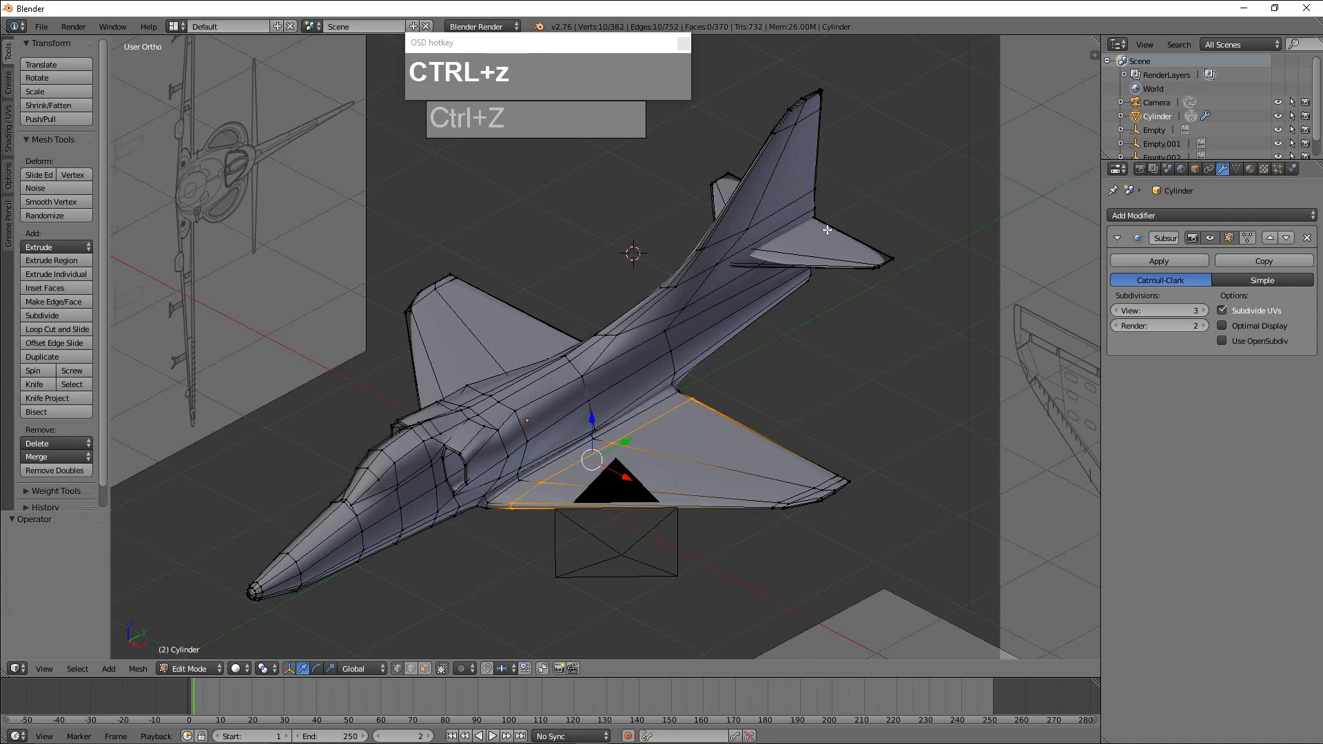
Add matching edge loops near the tip and root of the negative X wing.
middle_drag(700, 307, 671, 436)
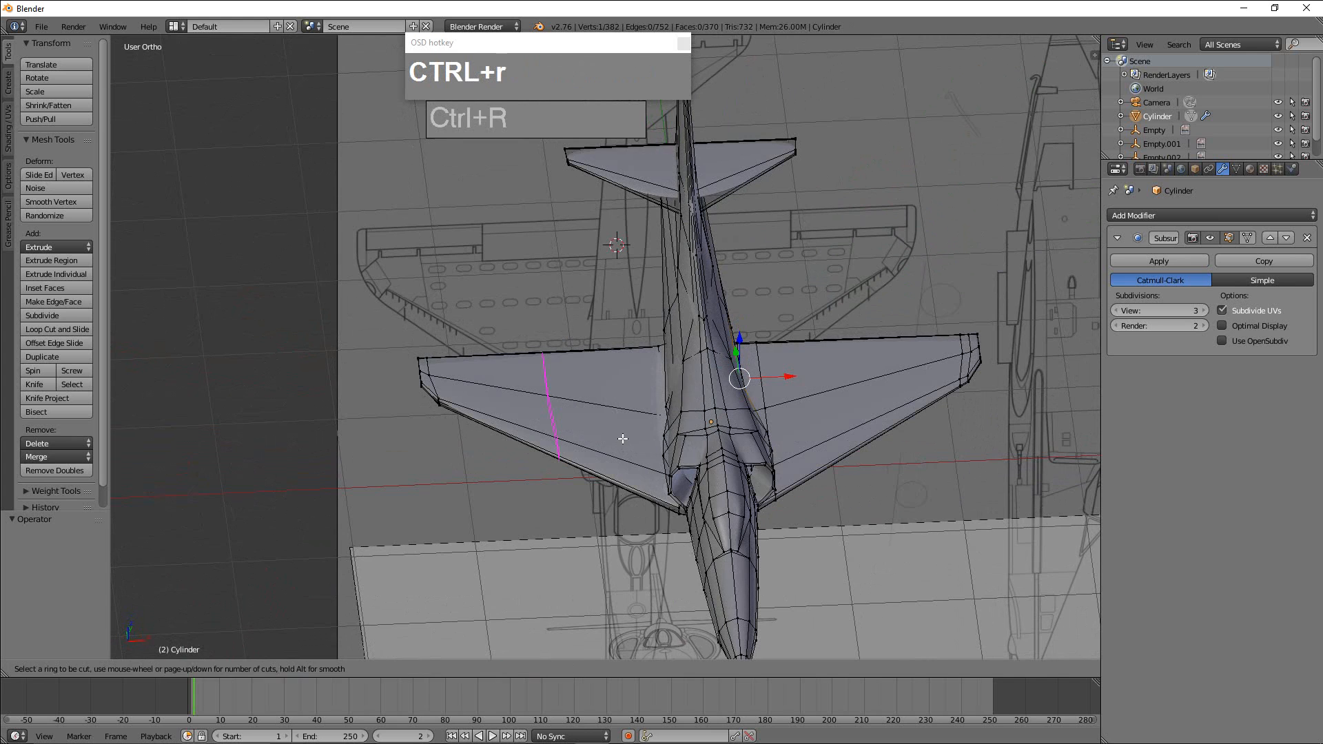
click(506, 419)
key(ctrl+r)
click(641, 423)
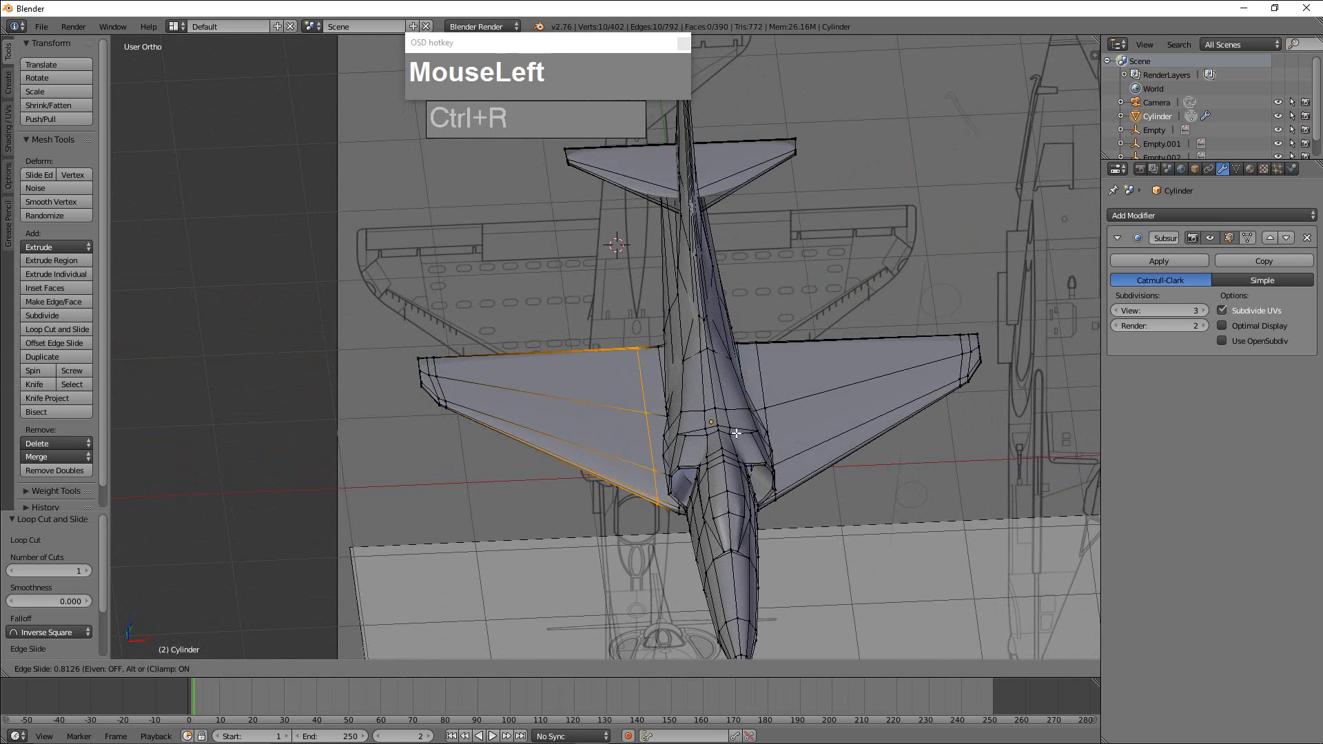
click(753, 436)
Add edge loops near the tip and root of both horizontal stabilizers to sharpen their subdivided shape.
middle_drag(753, 436, 894, 446)
click(886, 437)
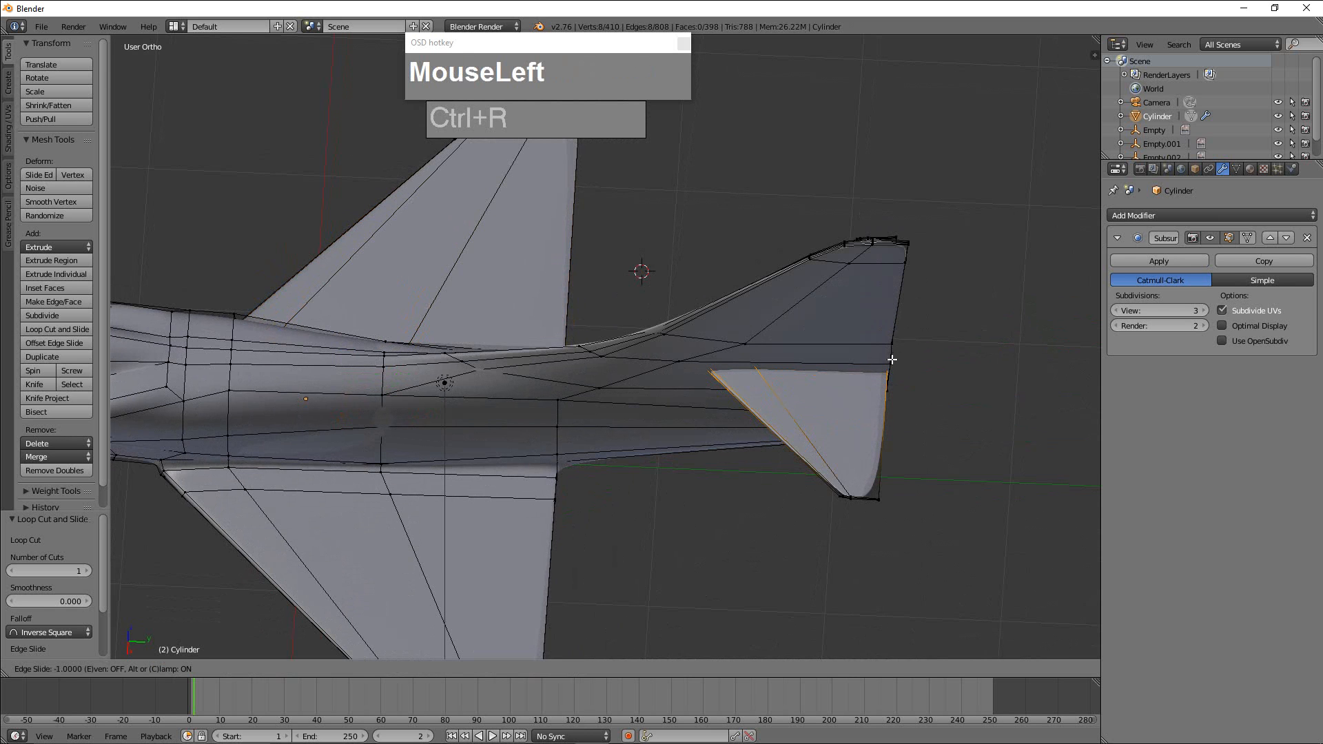
click(882, 463)
middle_drag(882, 463, 694, 160)
scroll(694, 161, down, 2)
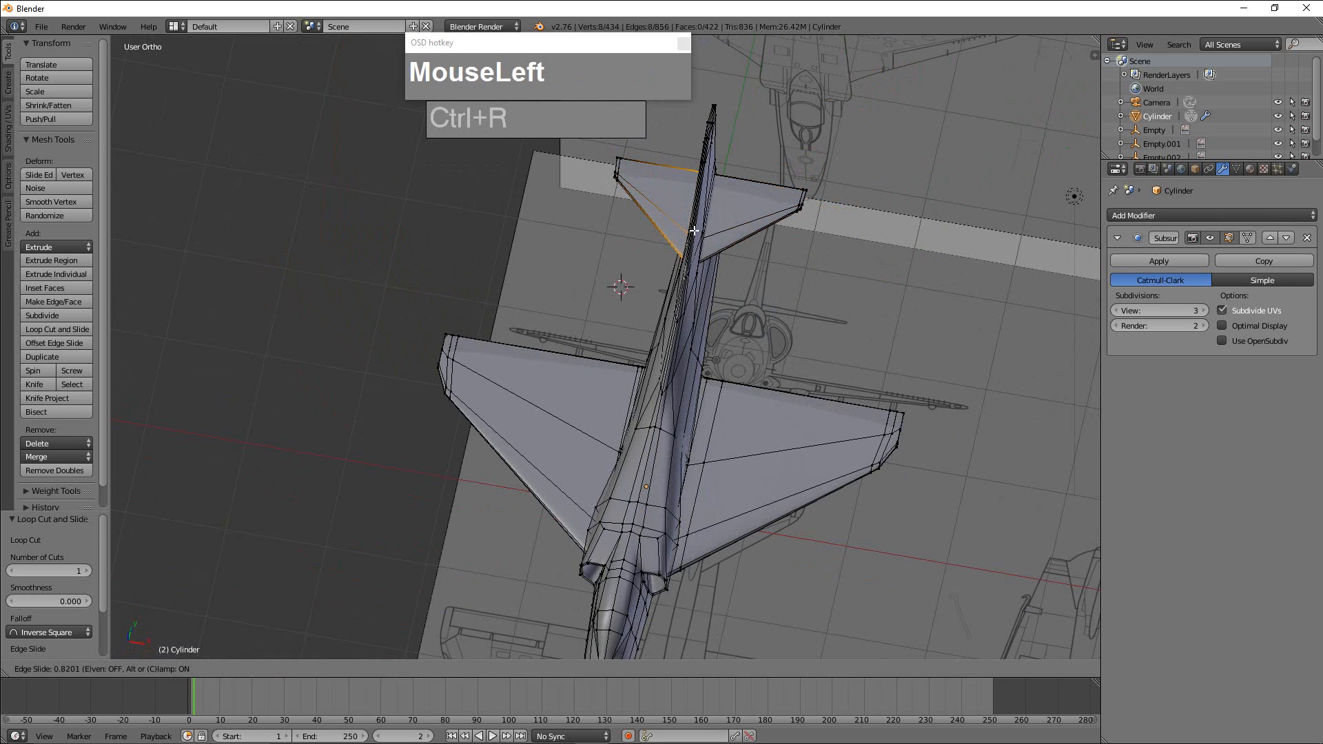
middle_drag(677, 270, 764, 346)
Show the smoothed aircraft in Object Mode and examine the intakes, wings and tail surfaces.
key(Tab)
scroll(721, 353, up, 5)
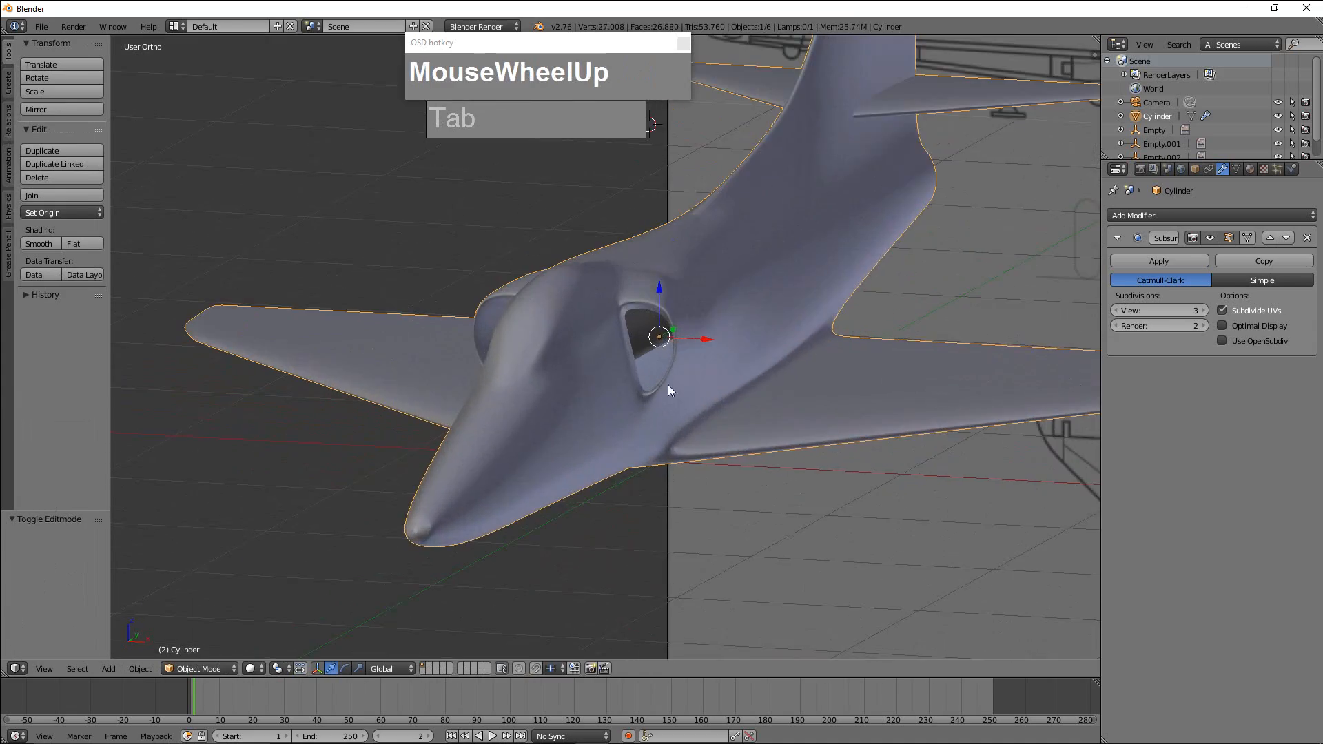
middle_drag(668, 385, 781, 438)
scroll(677, 375, down, 2)
scroll(745, 401, down, 2)
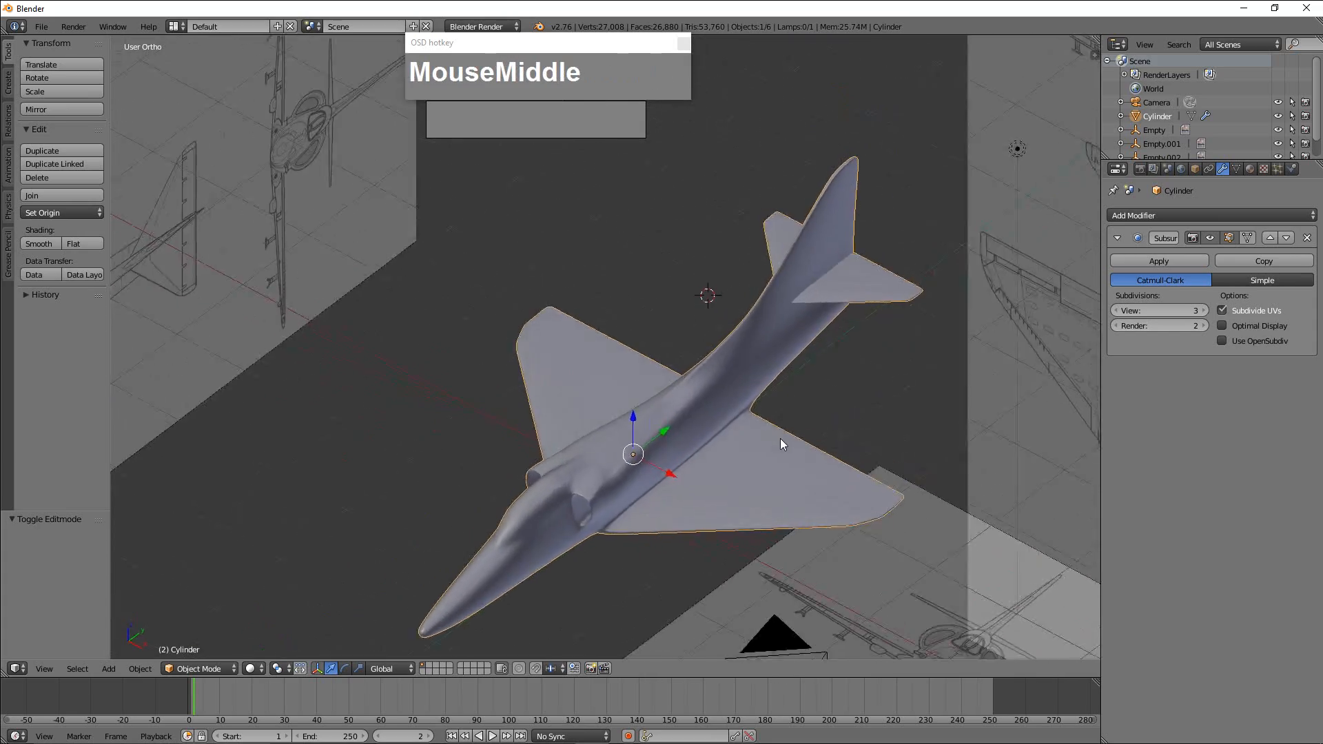
scroll(793, 406, up, 3)
Add an edge loop around the vertical fin's base and slide it close to the fuselage in Edit Mode.
middle_drag(803, 378, 745, 455)
key(Tab)
scroll(774, 443, up, 2)
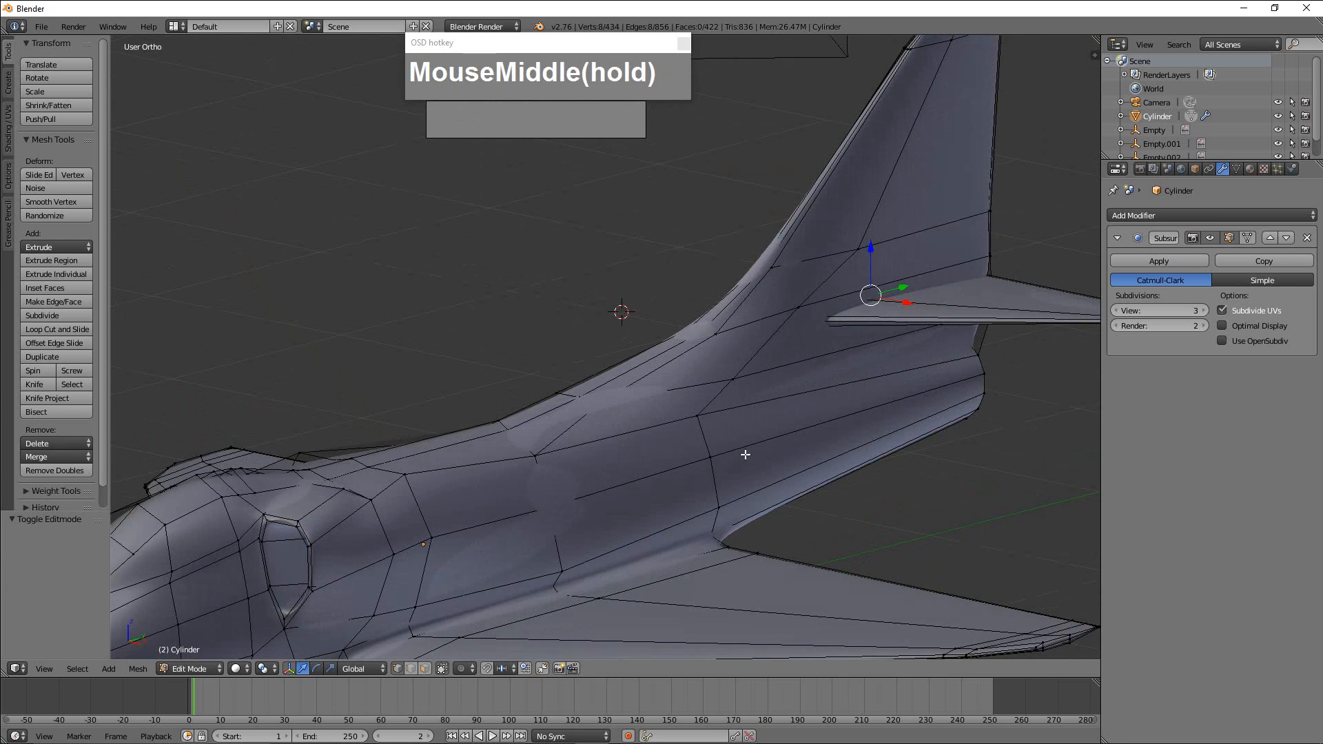
middle_drag(732, 379, 704, 390)
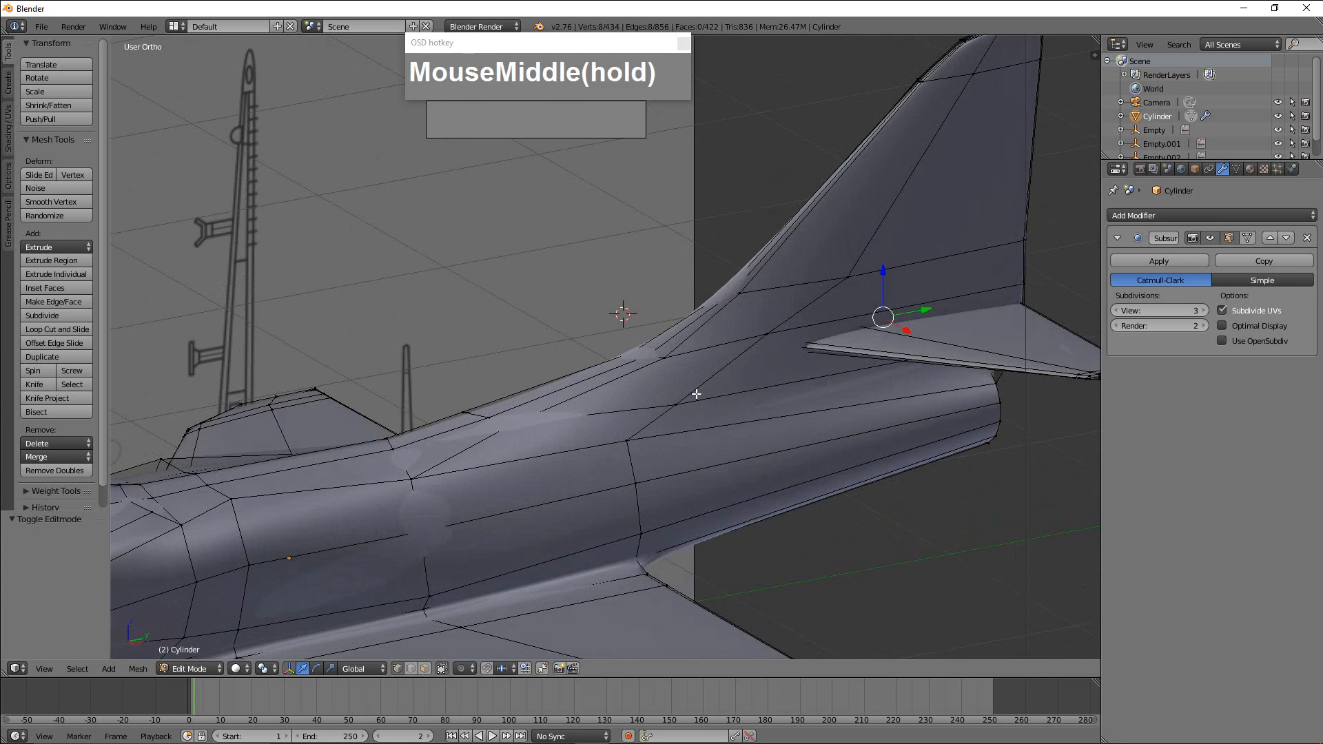
click(574, 415)
middle_drag(574, 416, 766, 402)
Return to Object Mode and examine the smoothed aircraft from the front, above and the side.
key(Tab)
scroll(686, 448, down, 6)
scroll(720, 538, up, 1)
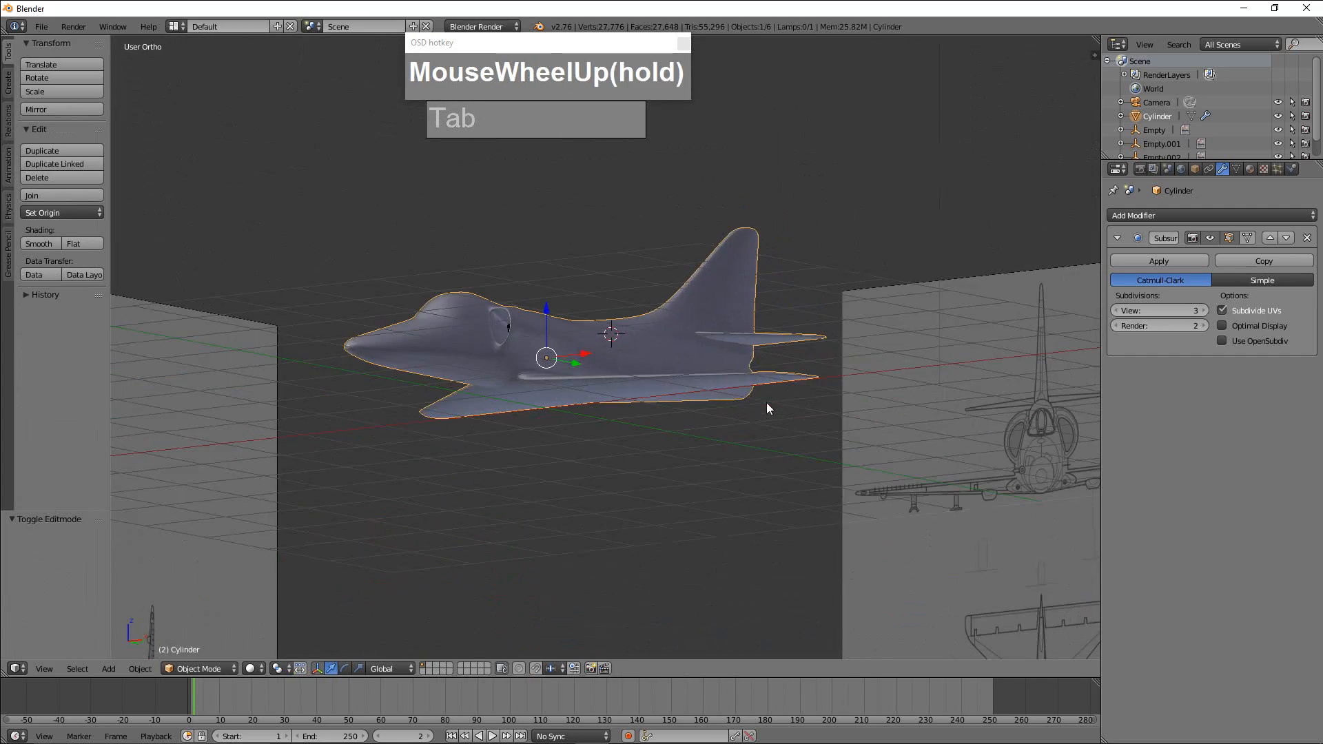
scroll(600, 395, down, 4)
middle_drag(599, 394, 543, 470)
scroll(546, 452, down, 2)
key(KP_Decimal)
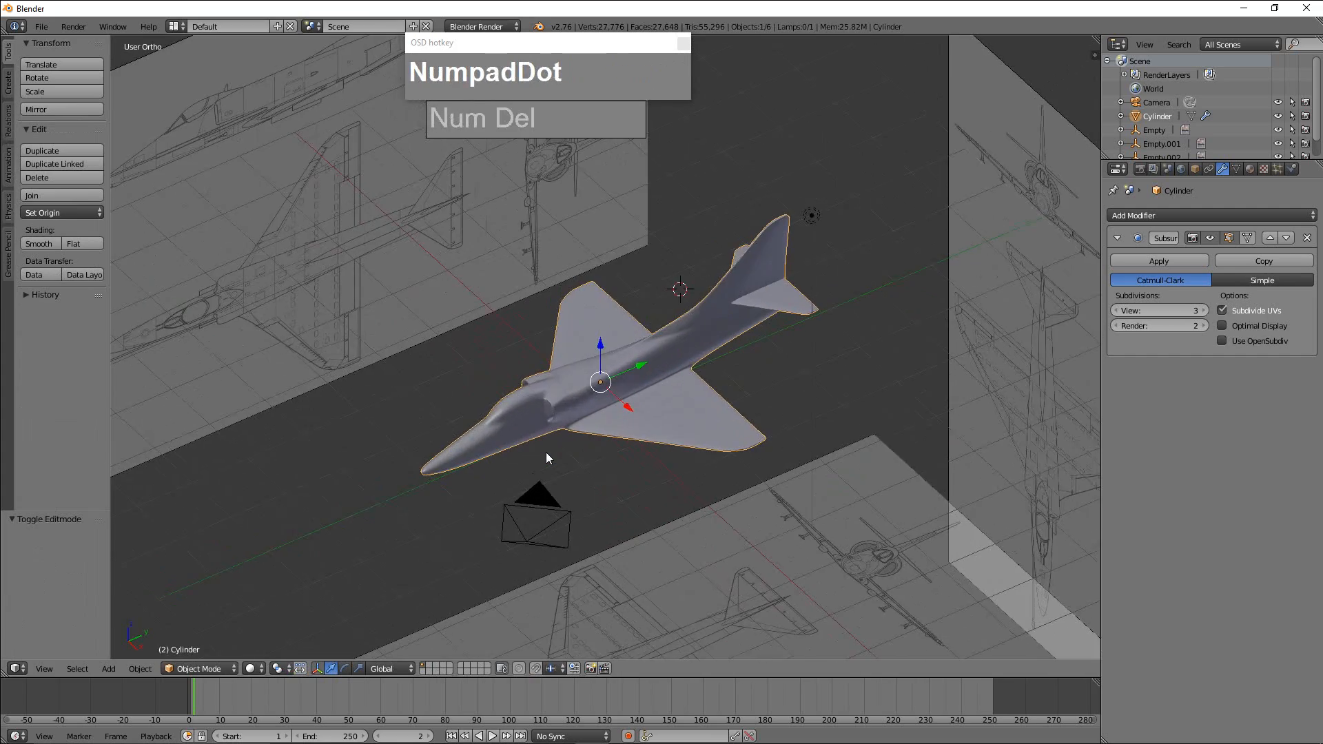
scroll(694, 445, up, 2)
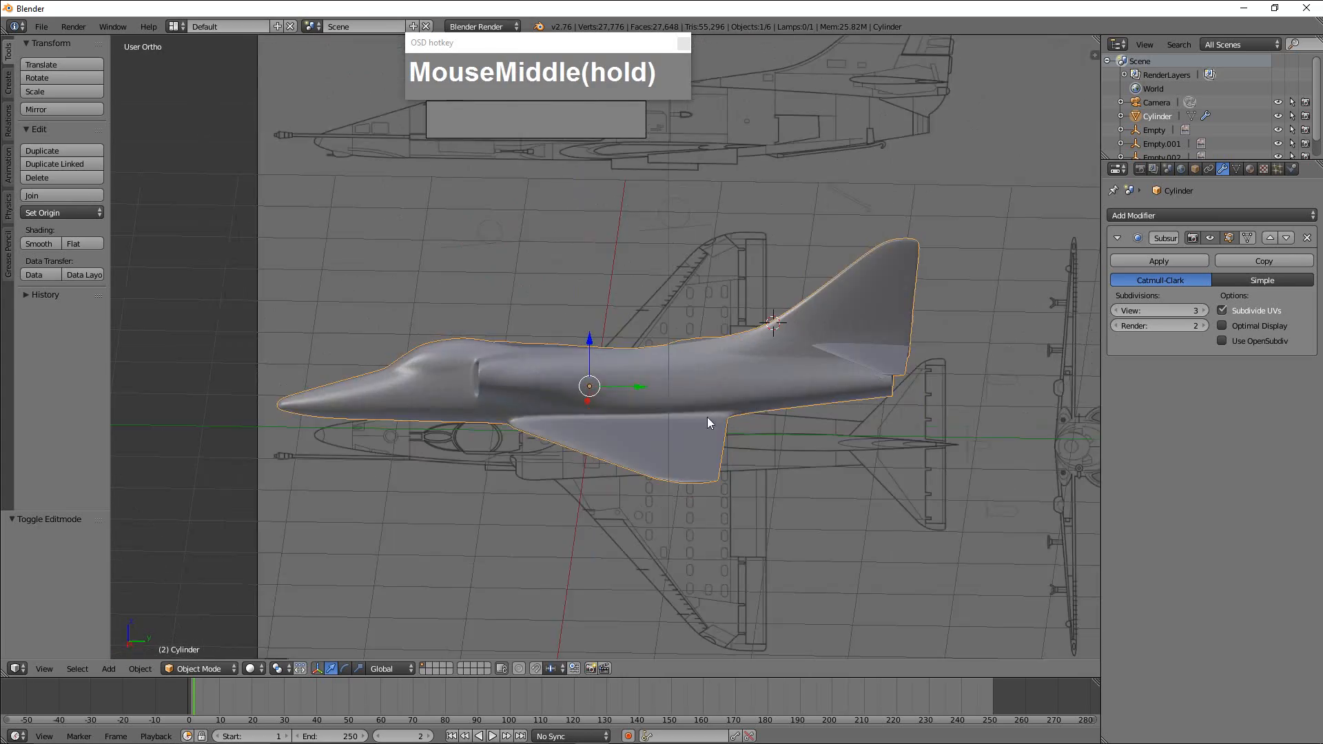
scroll(796, 414, up, 5)
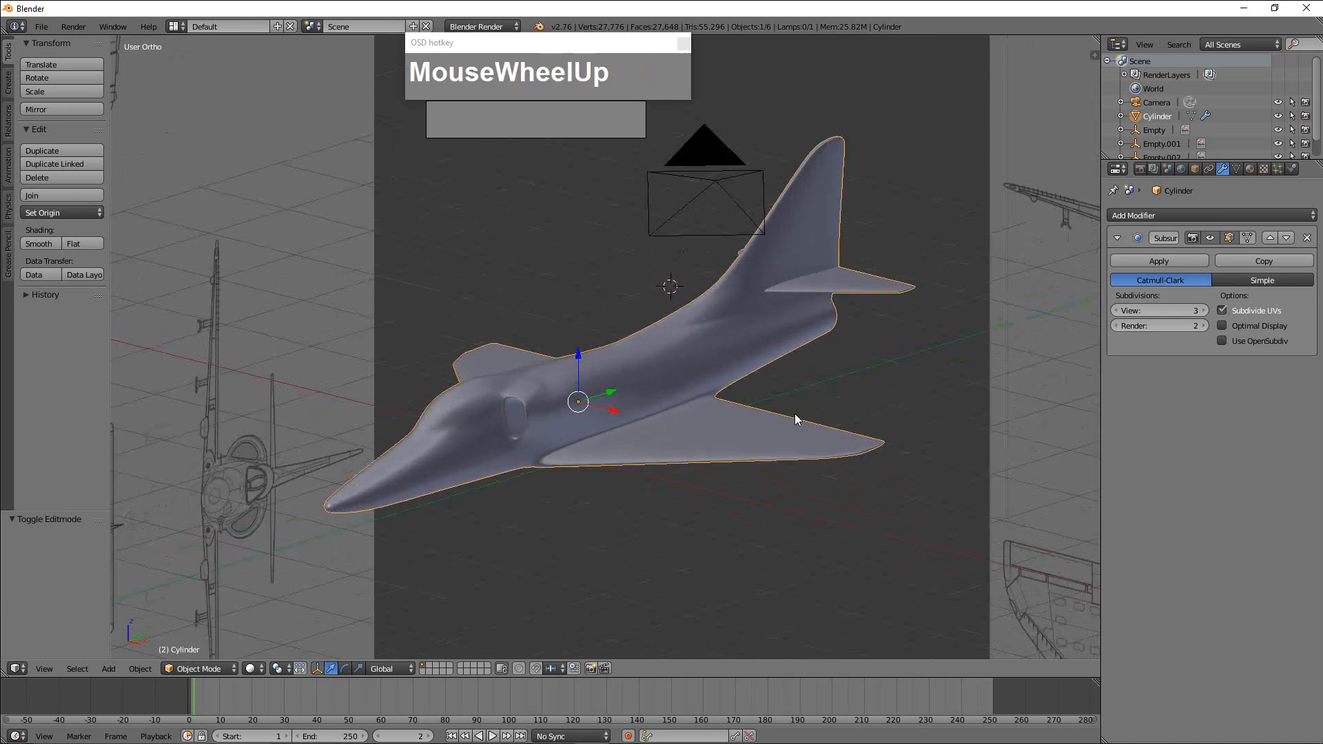